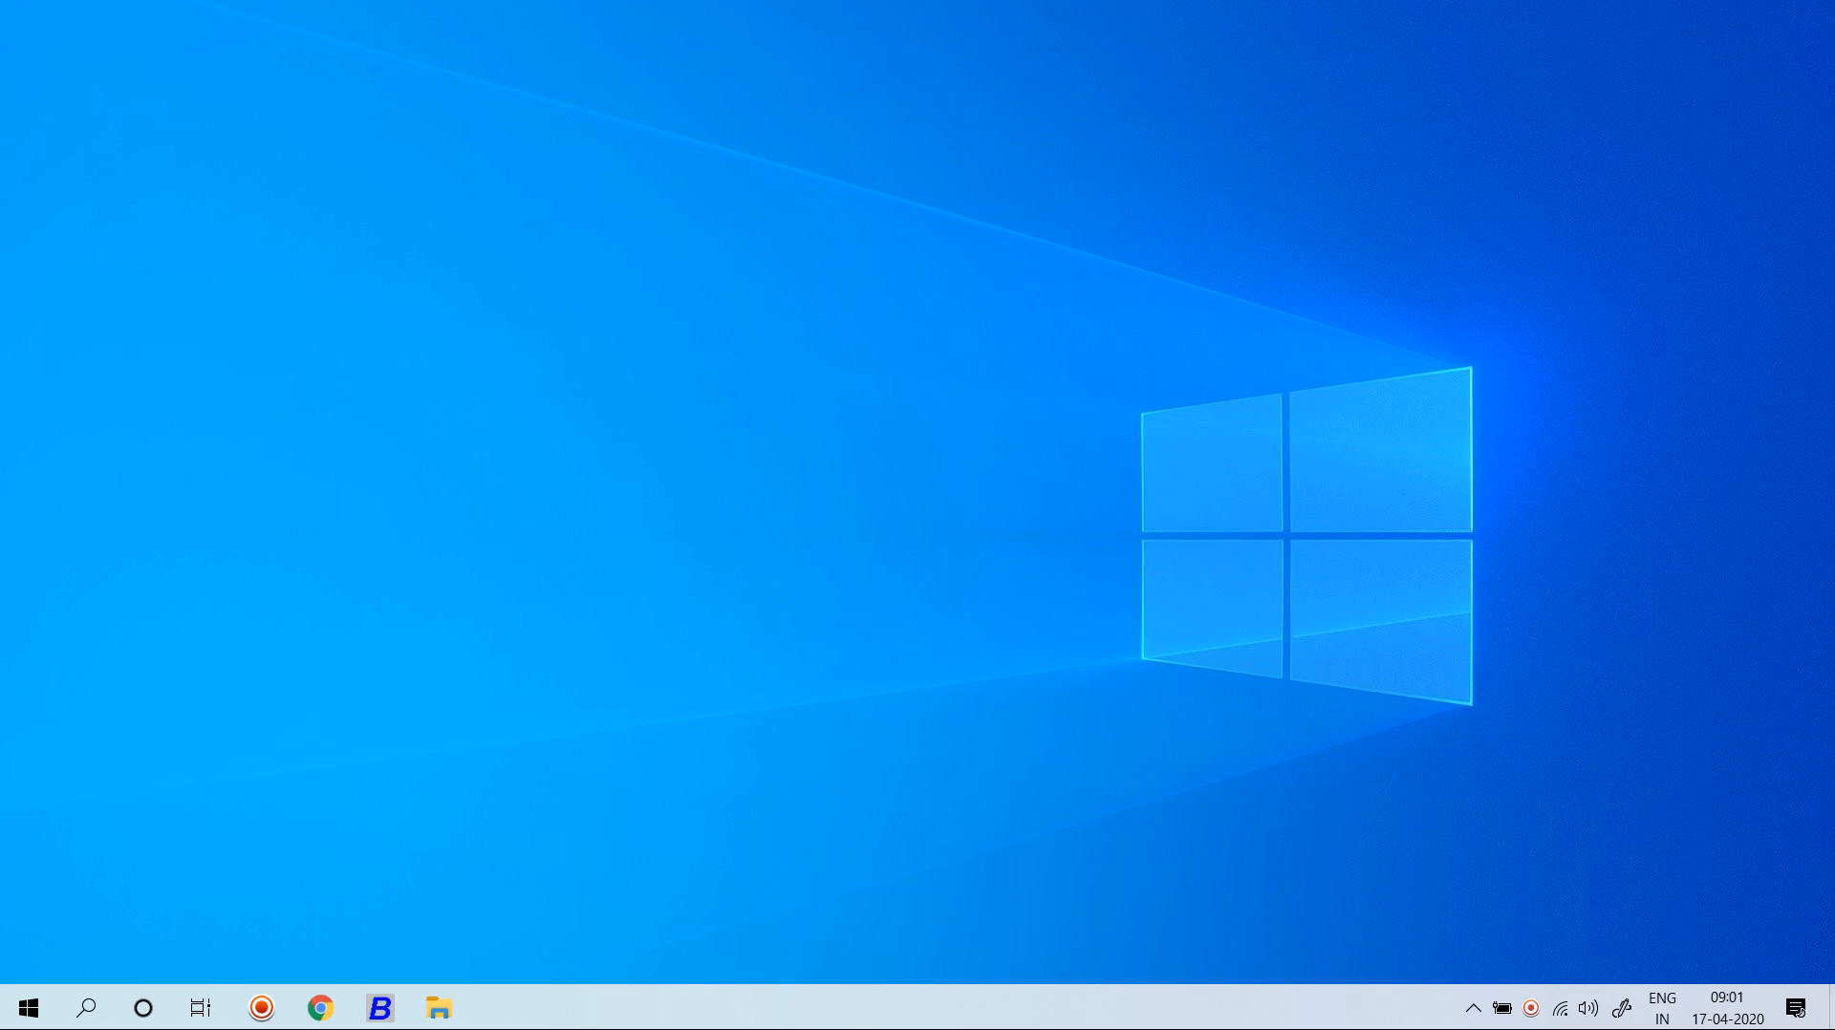
Switch from the Windows desktop to the running Busy 18 window.
key("alt+Tab")
key("alt+Tab")
key("alt+Tab")
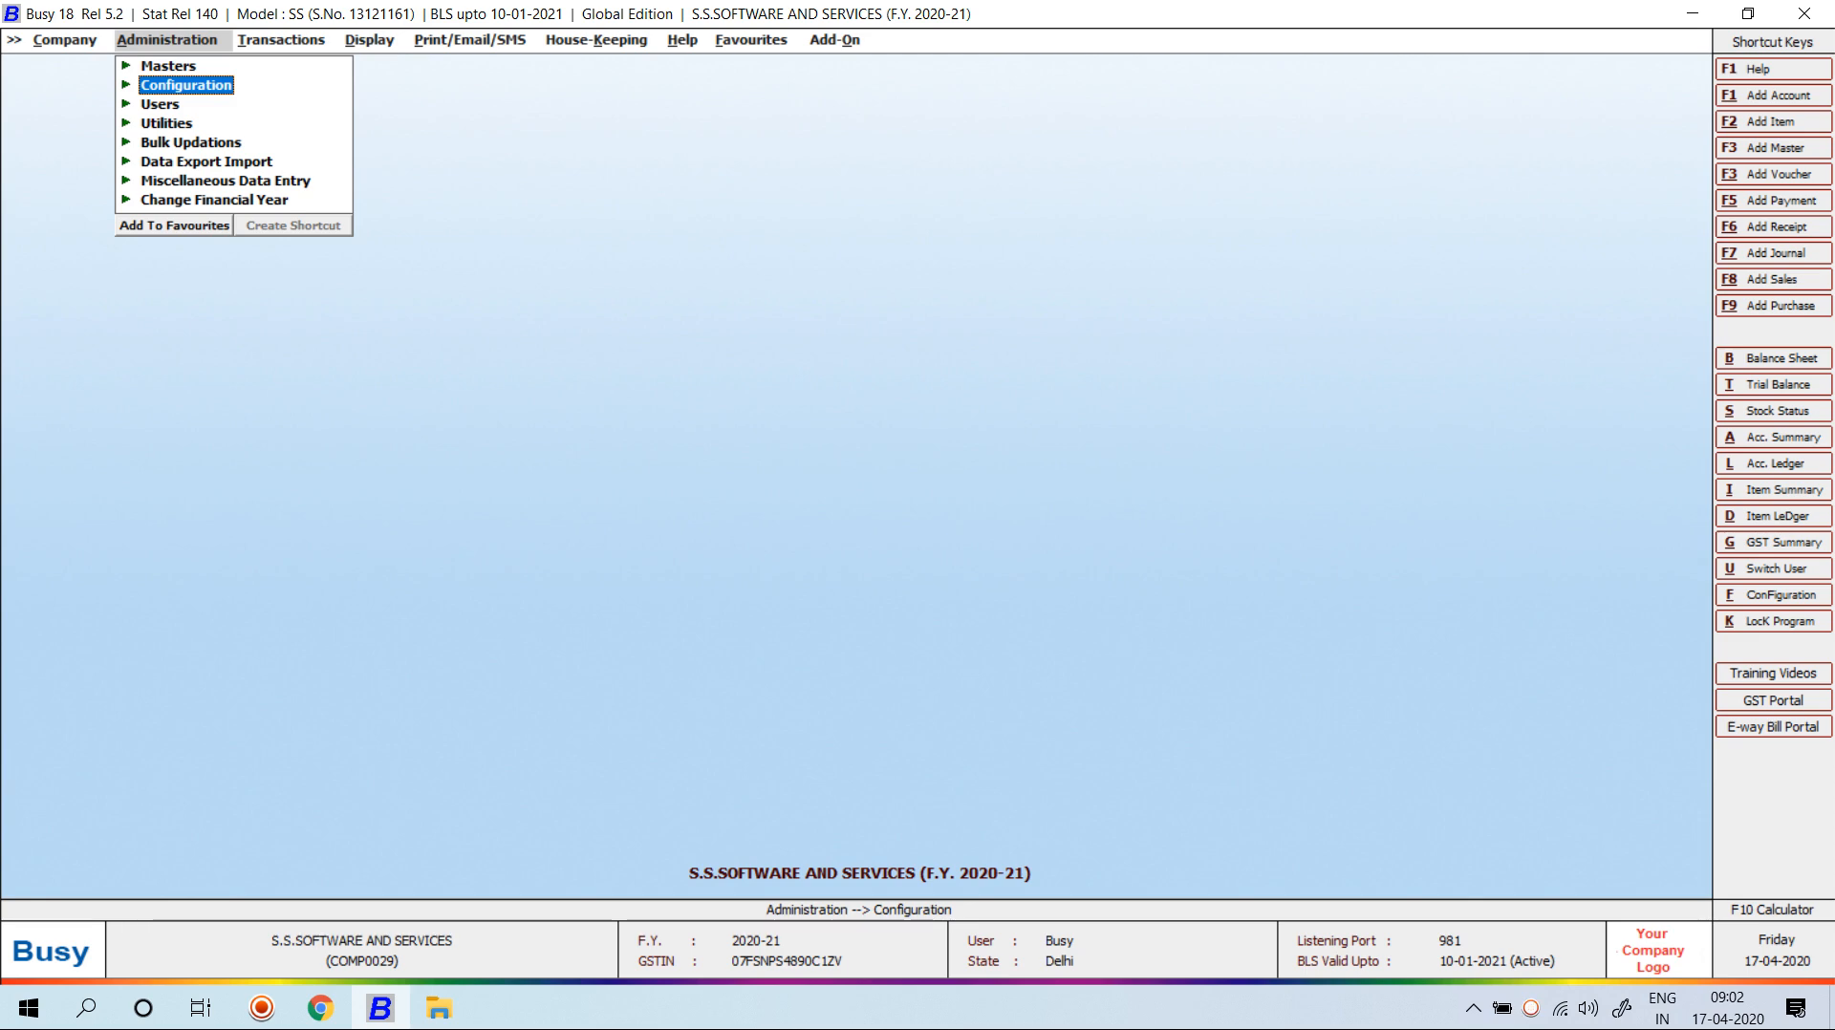
Go to Invoice / Document Printing > Advanced and preview the 1-BILL Sales Invoice format.
key("Return")
key("Down")
key("Down")
key("Down")
key("Down")
key("Down")
key("Down")
key("Down")
key("Down")
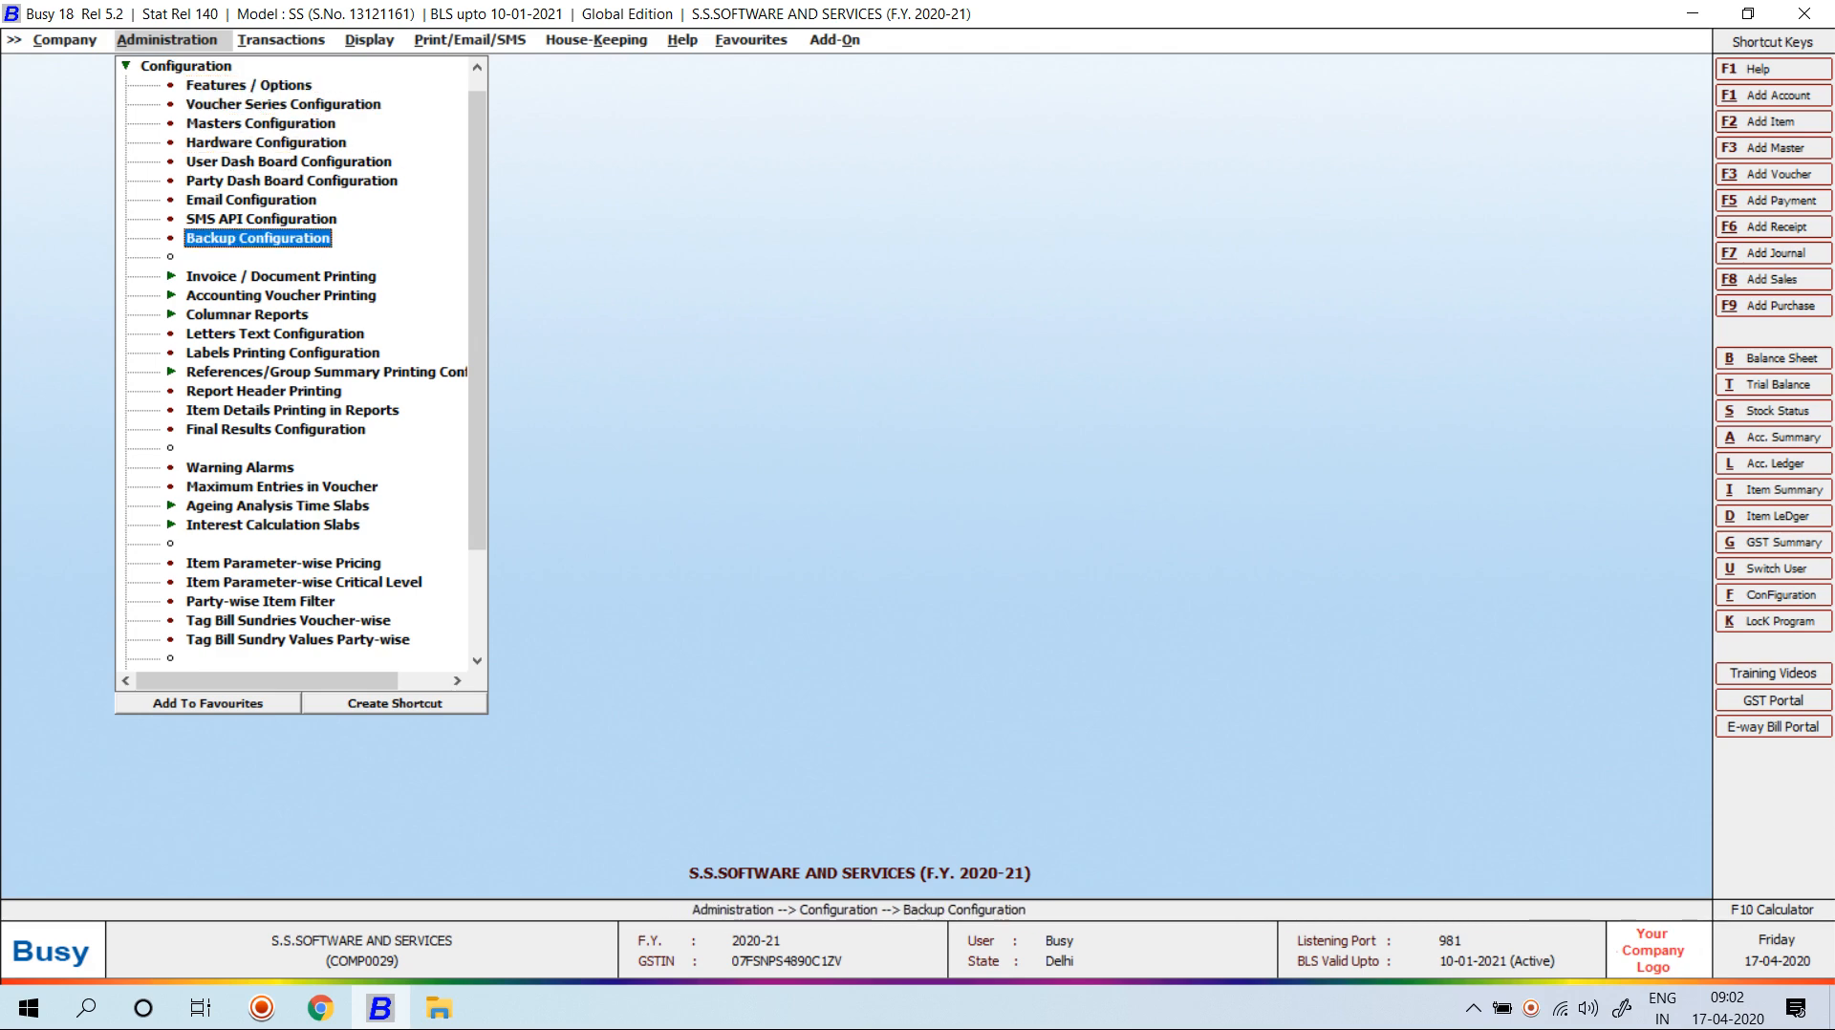
key("Down")
key("Return")
key("Down")
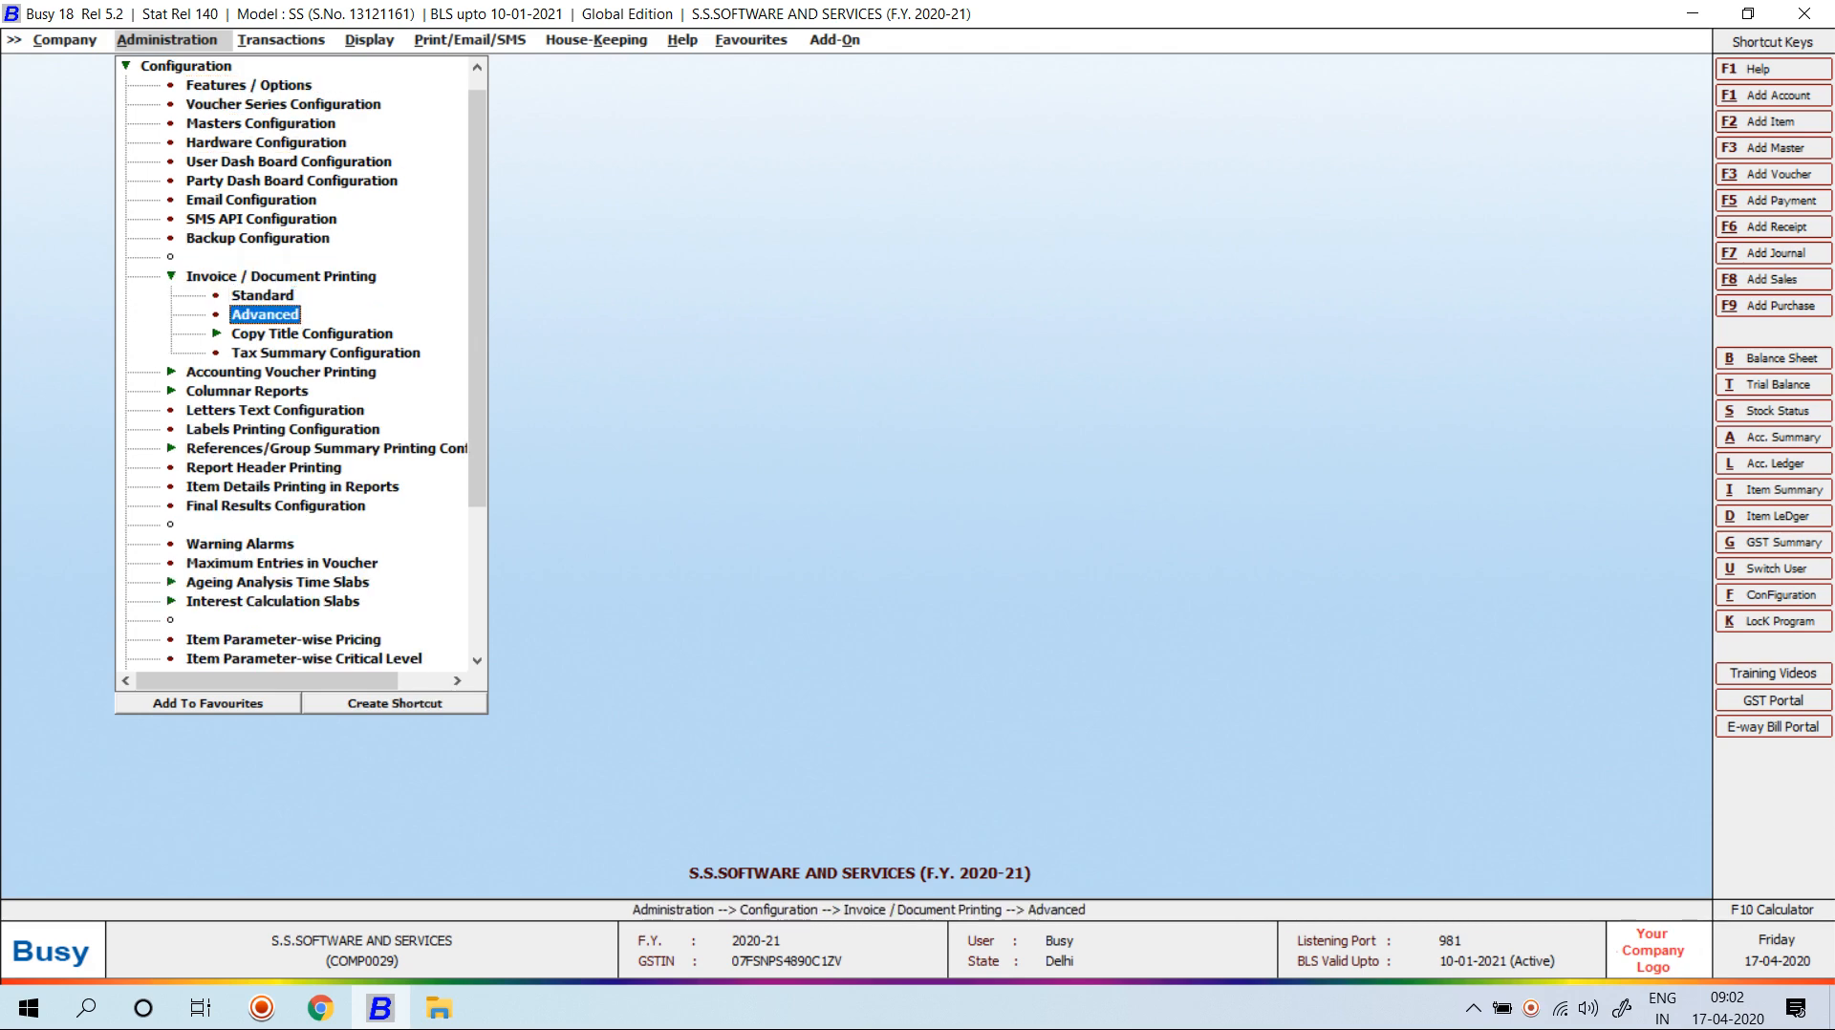
key("Return")
key("Return")
key("Down")
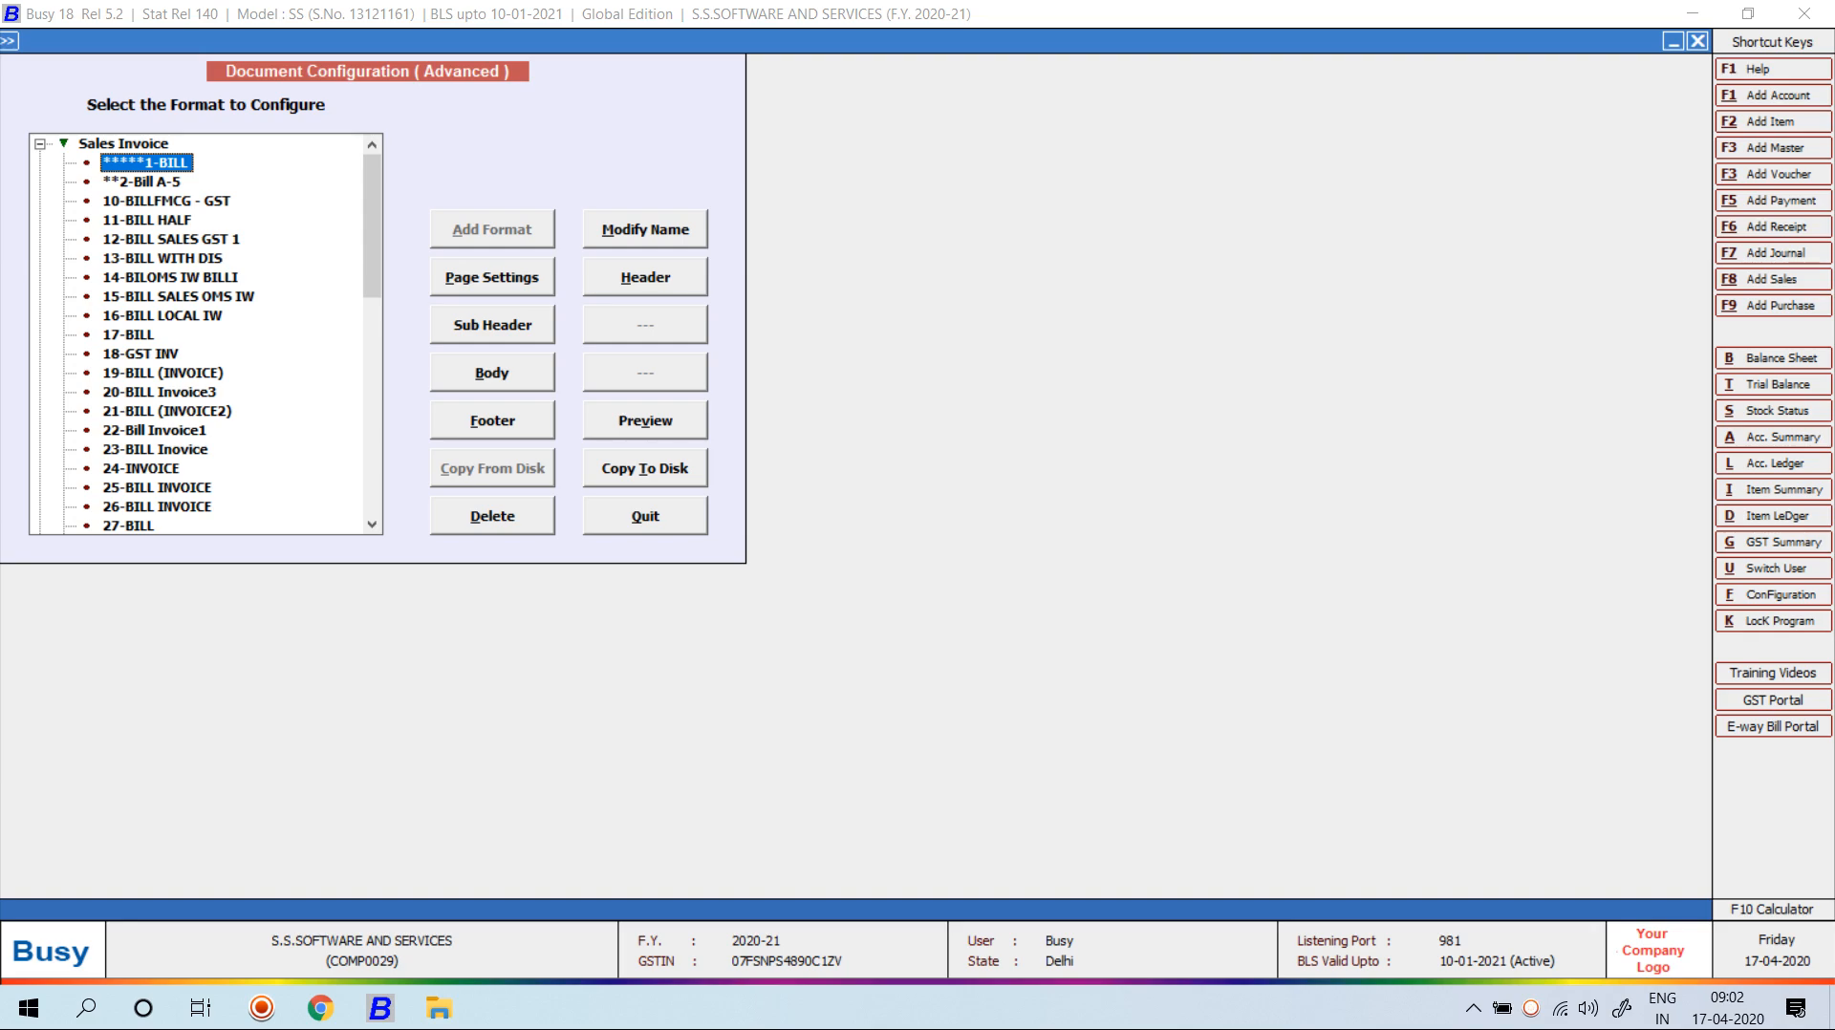
key("alt+v")
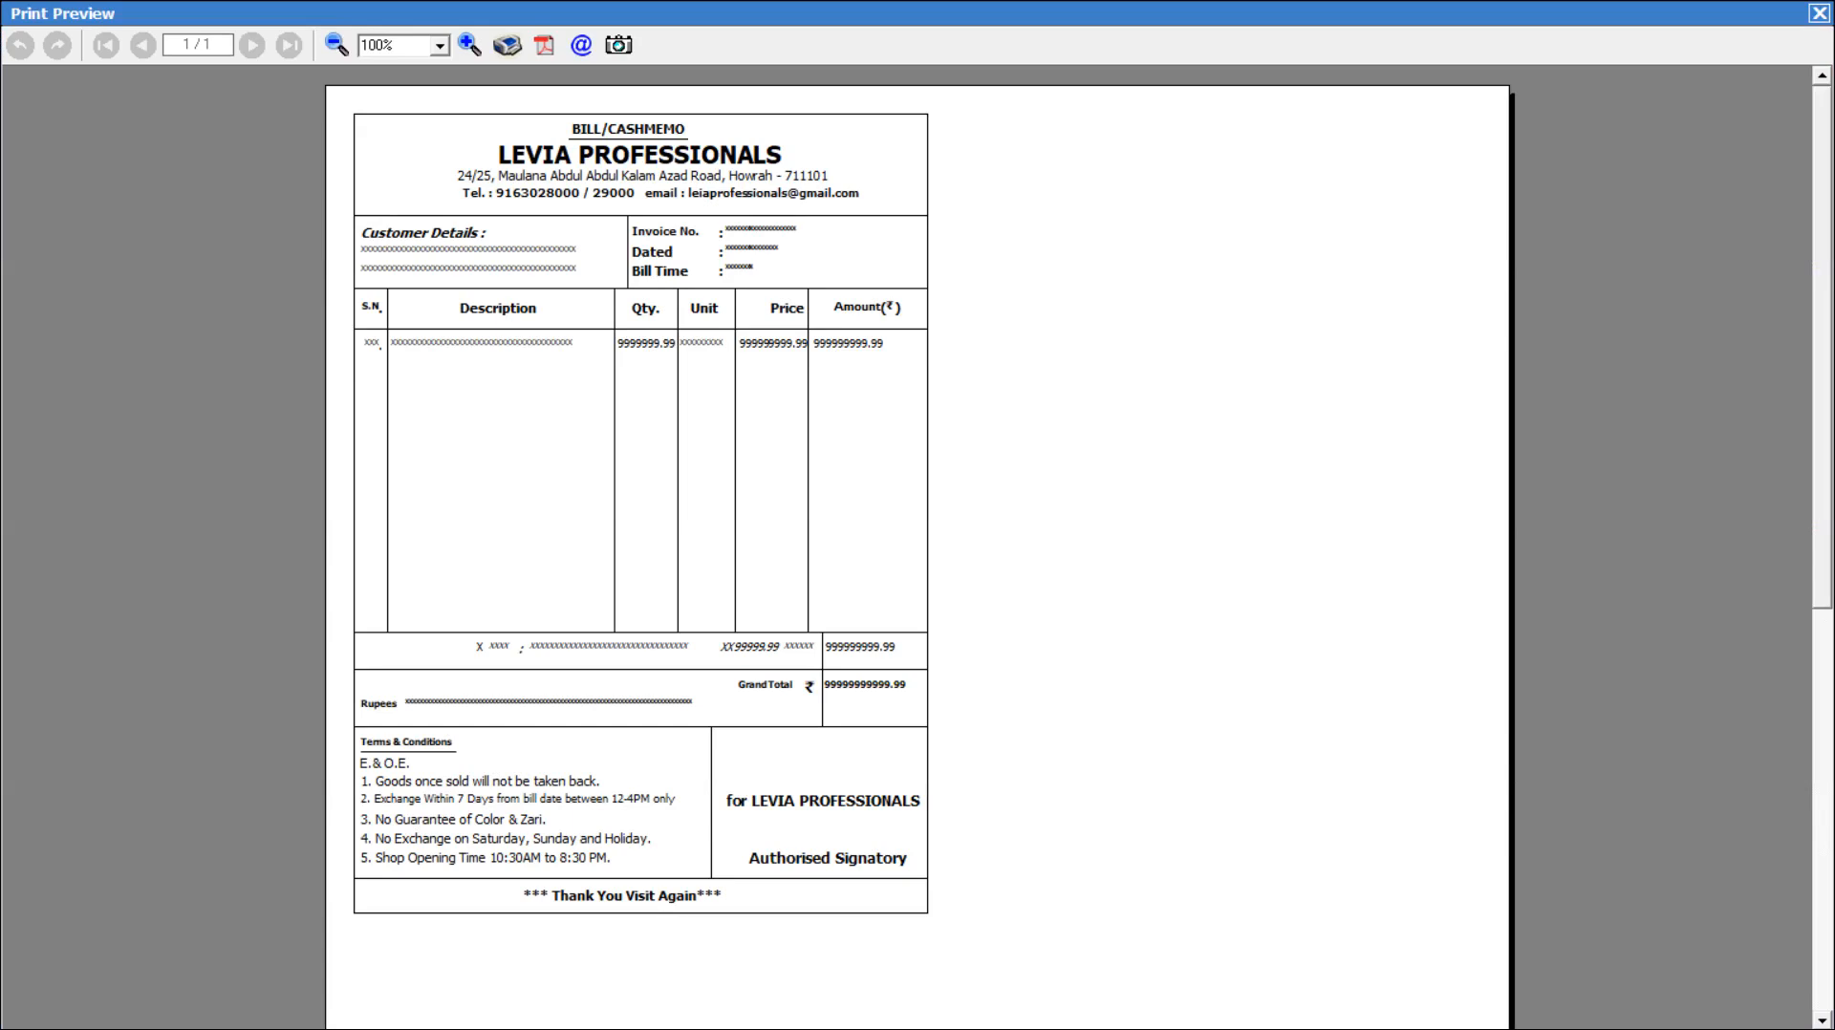
Preview the 2-Bill A-5 Sales Invoice format and close the preview.
key("Escape")
key("Down")
key("alt+v")
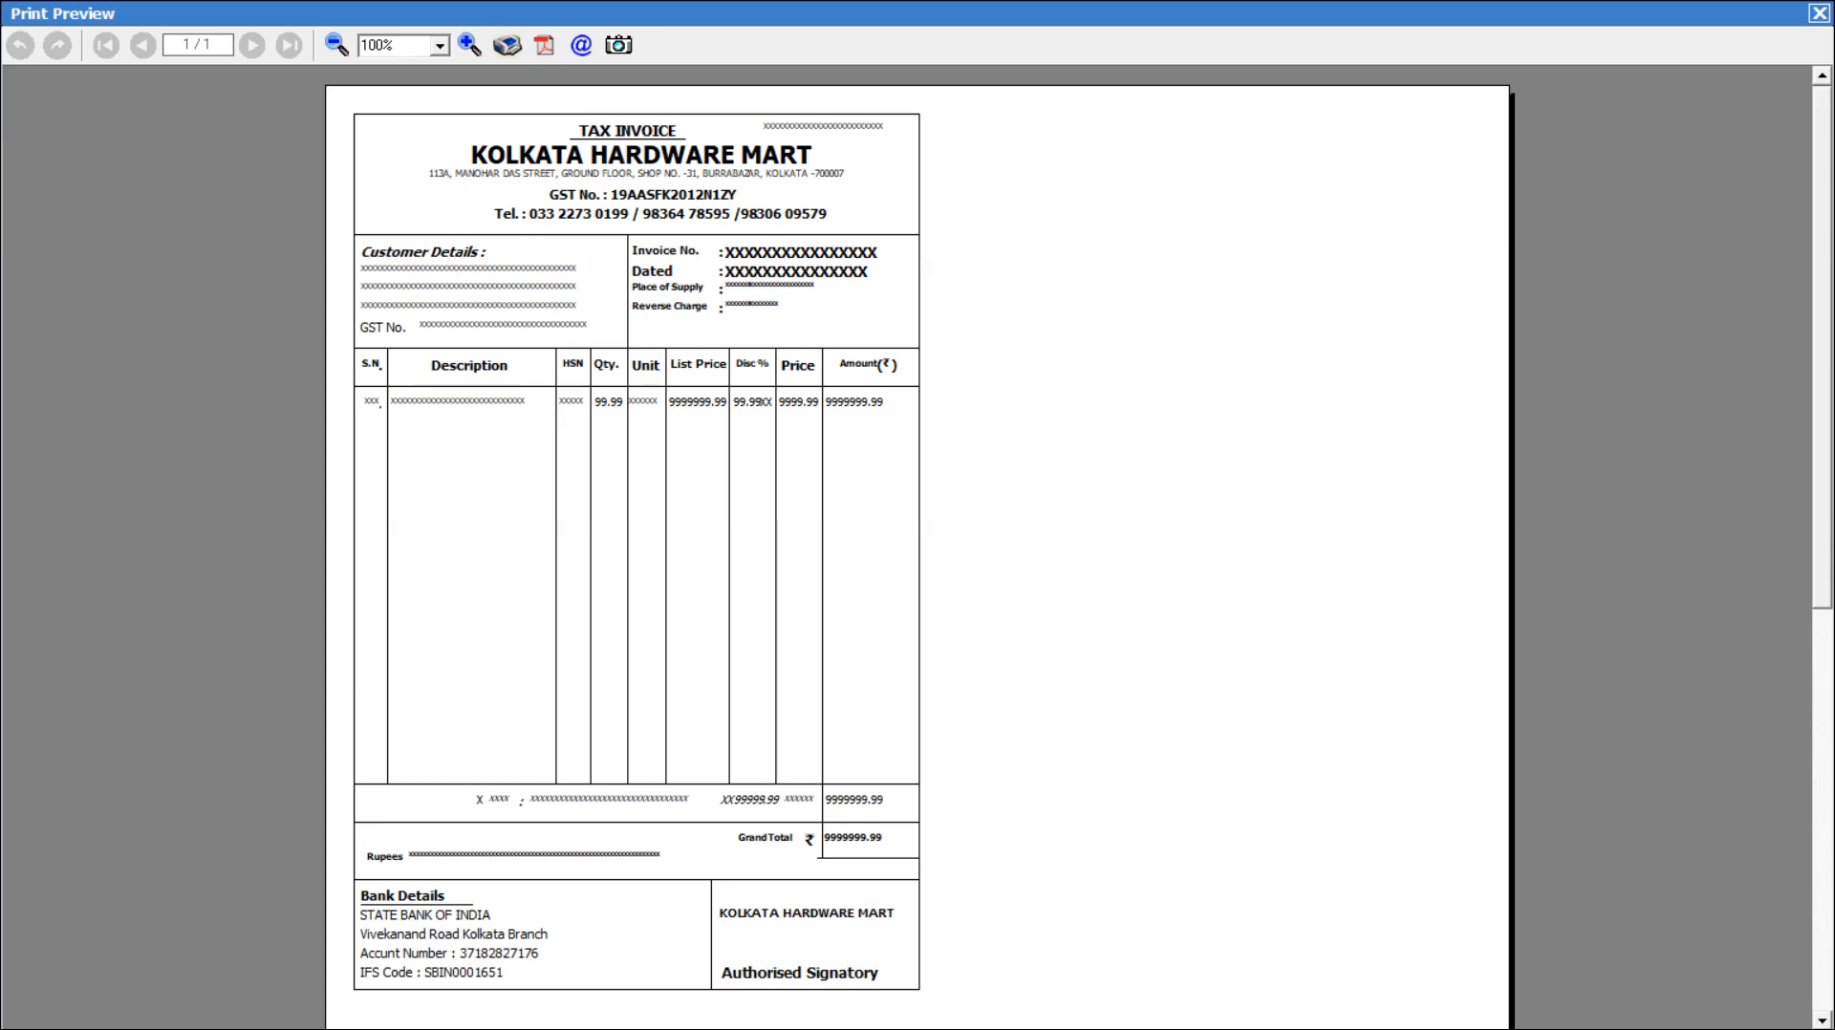
key("Escape")
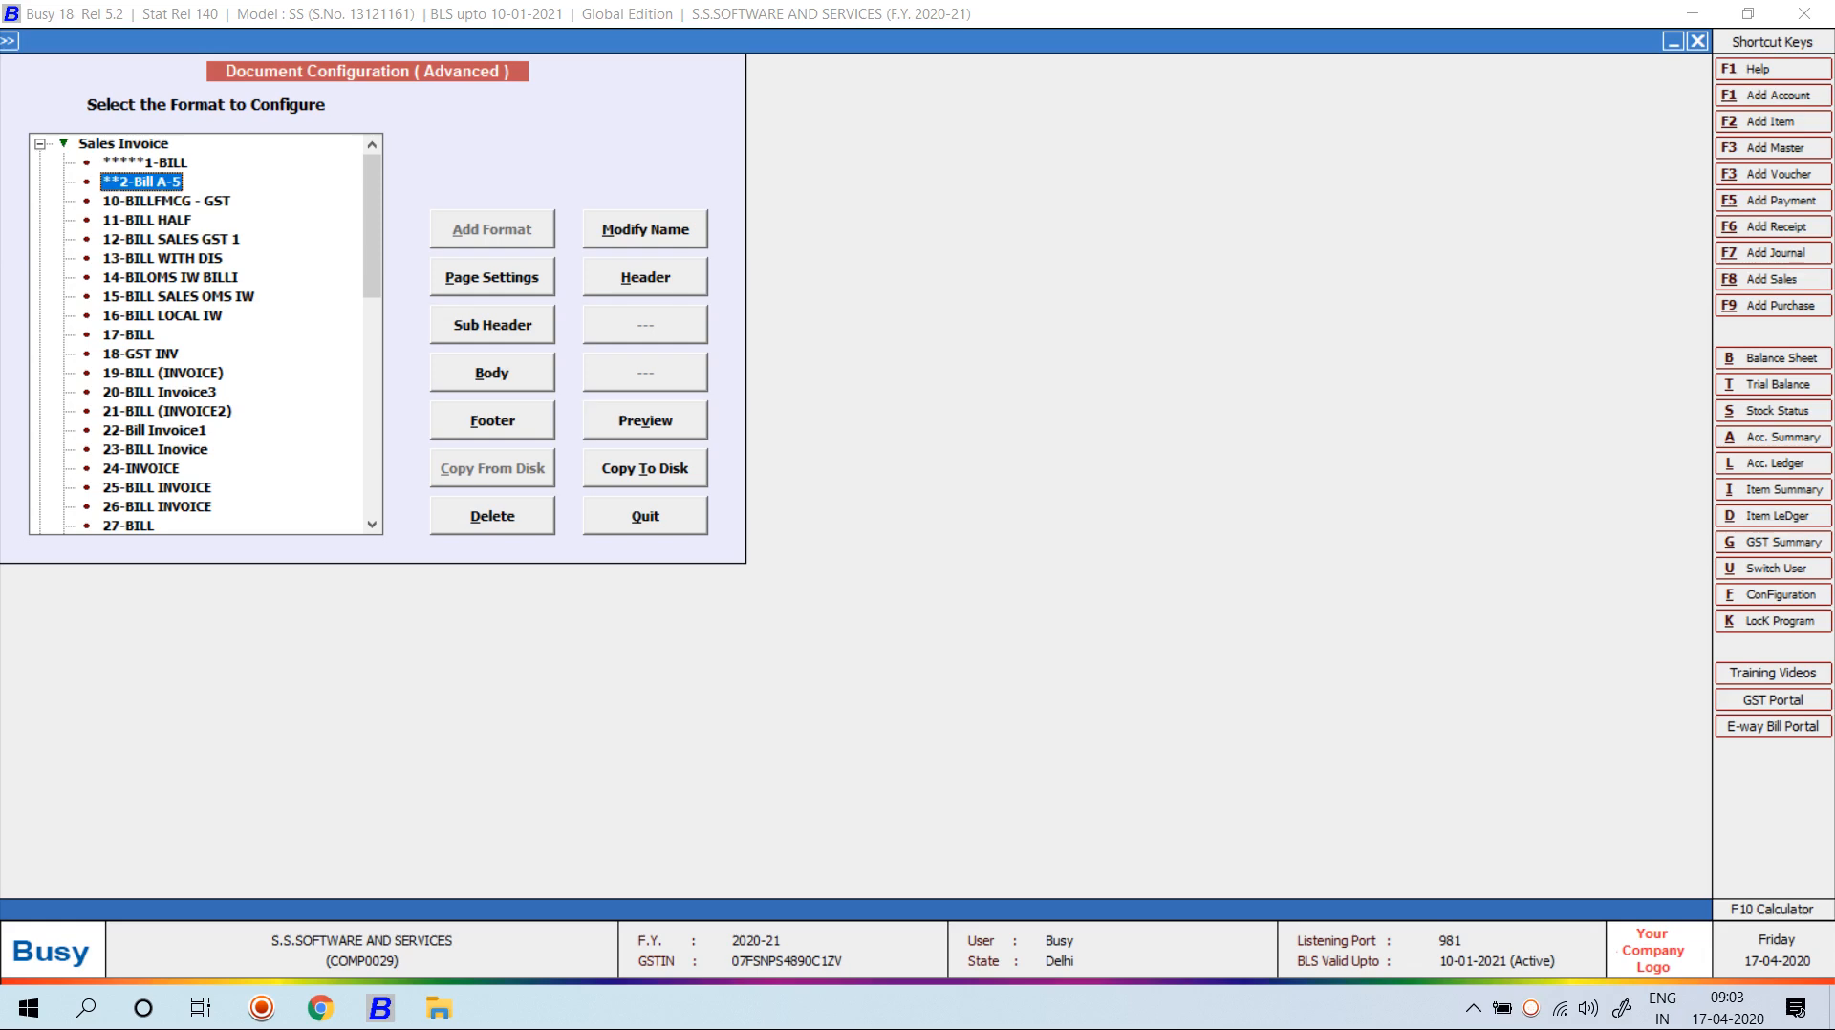
Preview the 3-BILL A5 format and close the preview.
left_click_drag(371, 227, 371, 337)
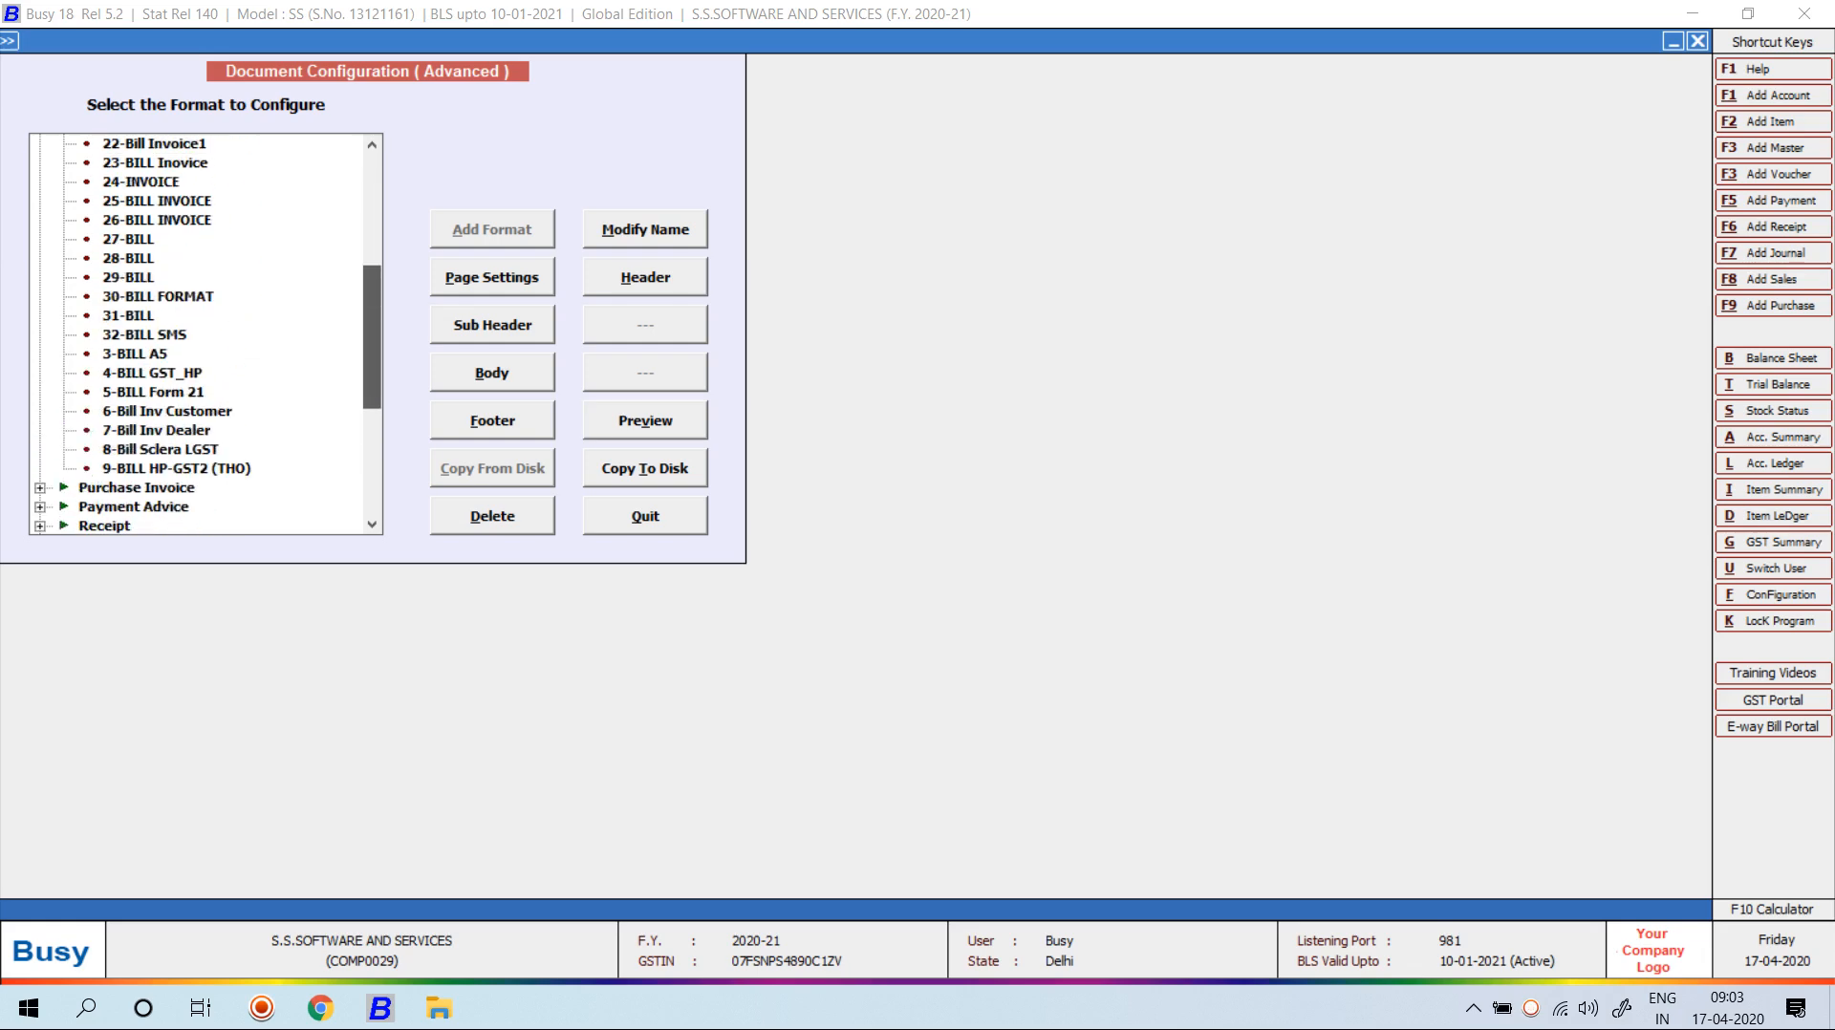
left_click(144, 335)
left_click(152, 373)
left_click(135, 355)
left_click(645, 420)
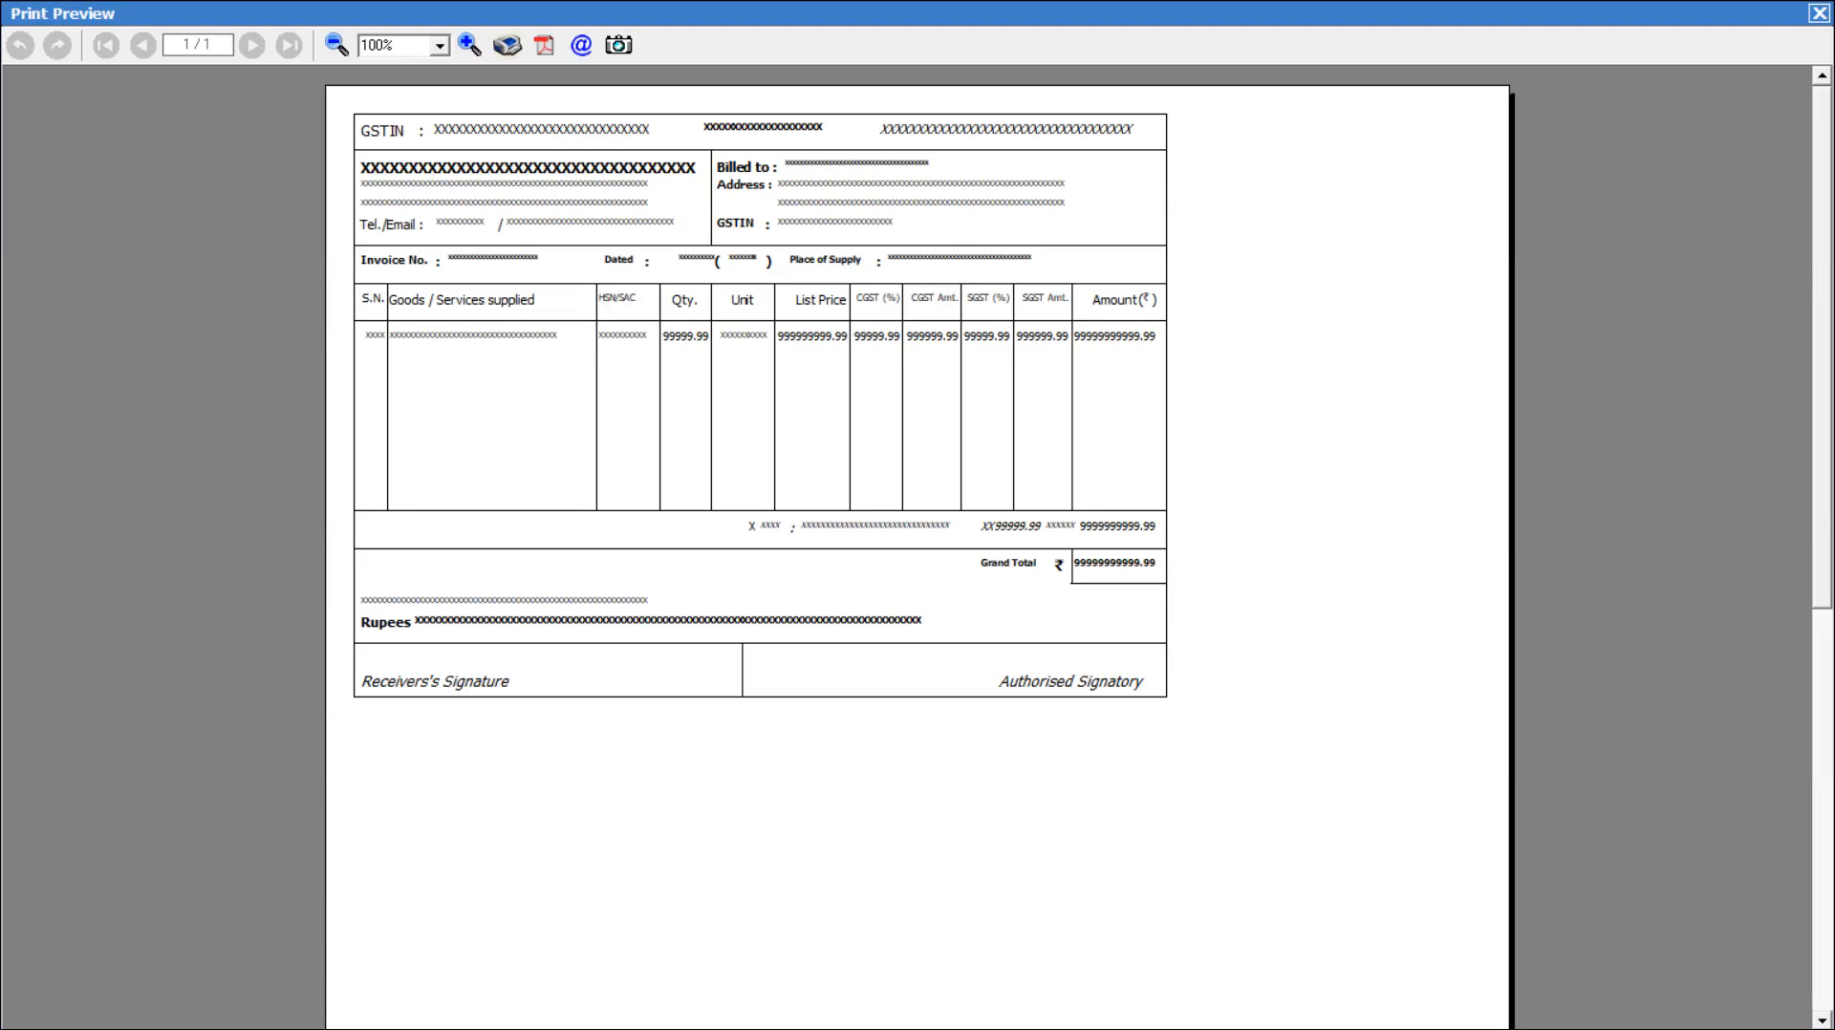
key("Escape")
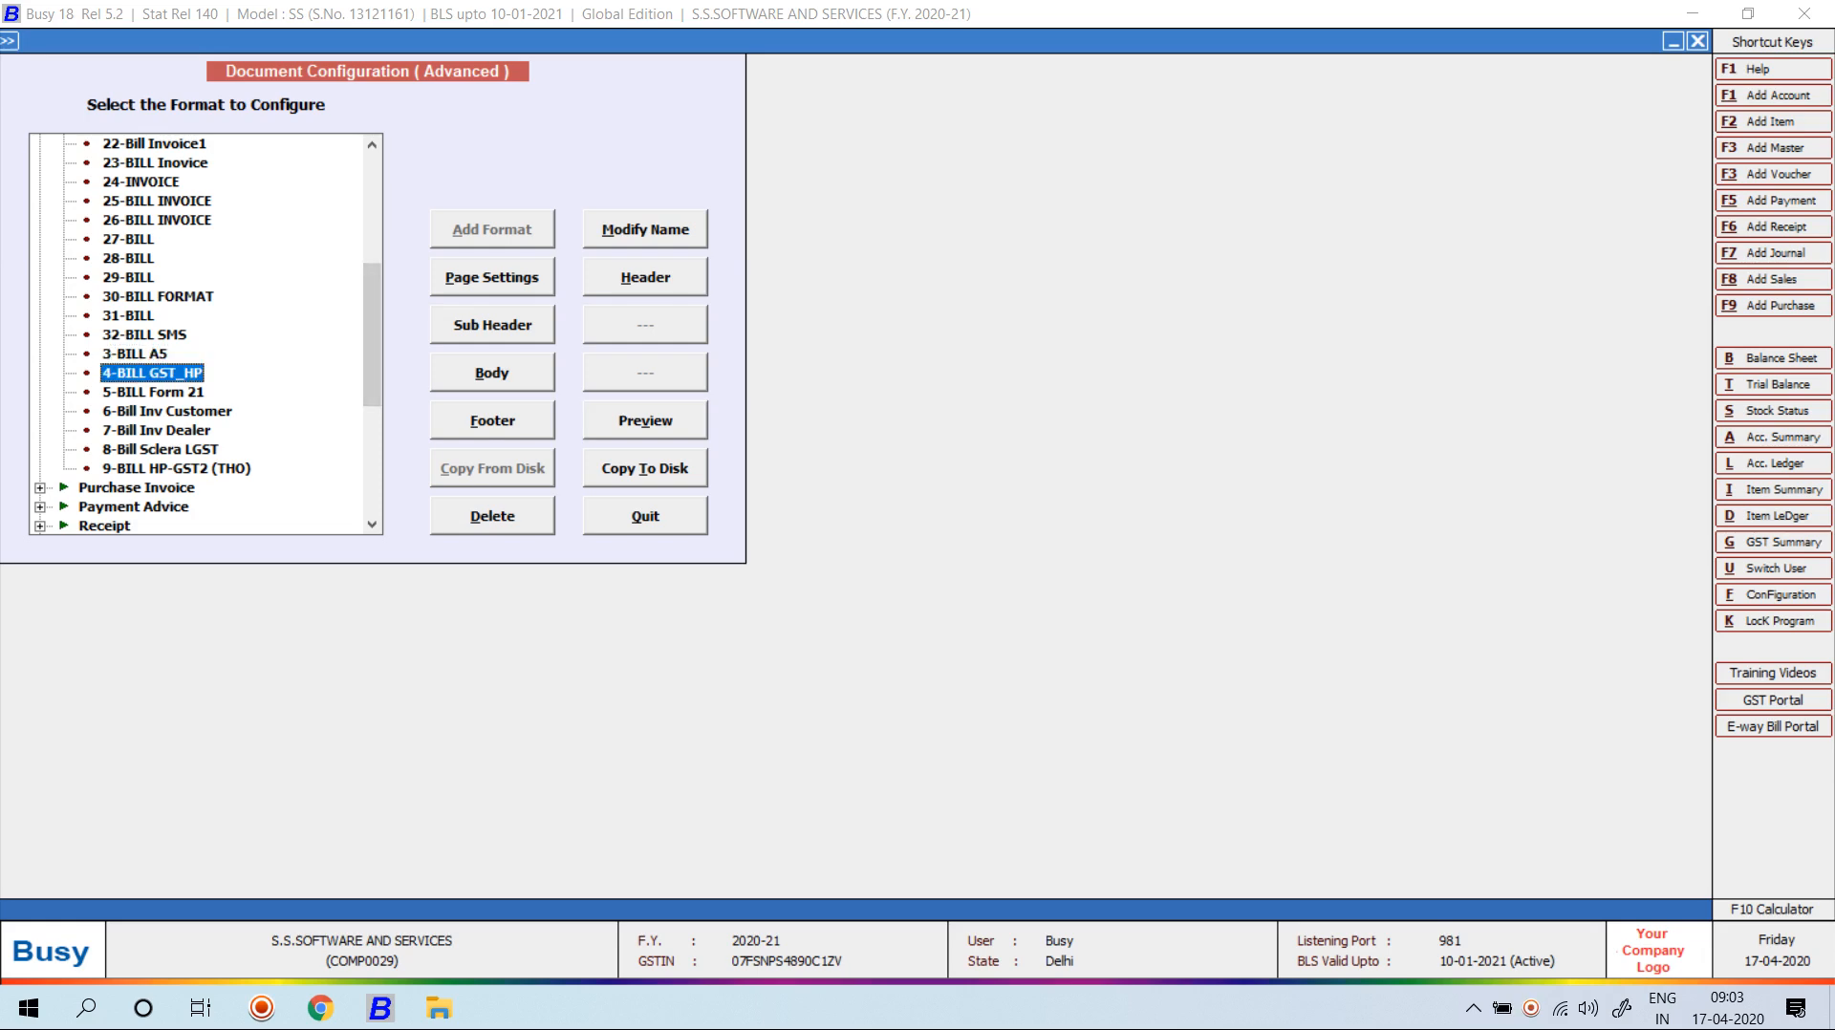
Preview the 4-BILL GST_HP and 5-BILL Form 21 formats in turn.
key("alt+v")
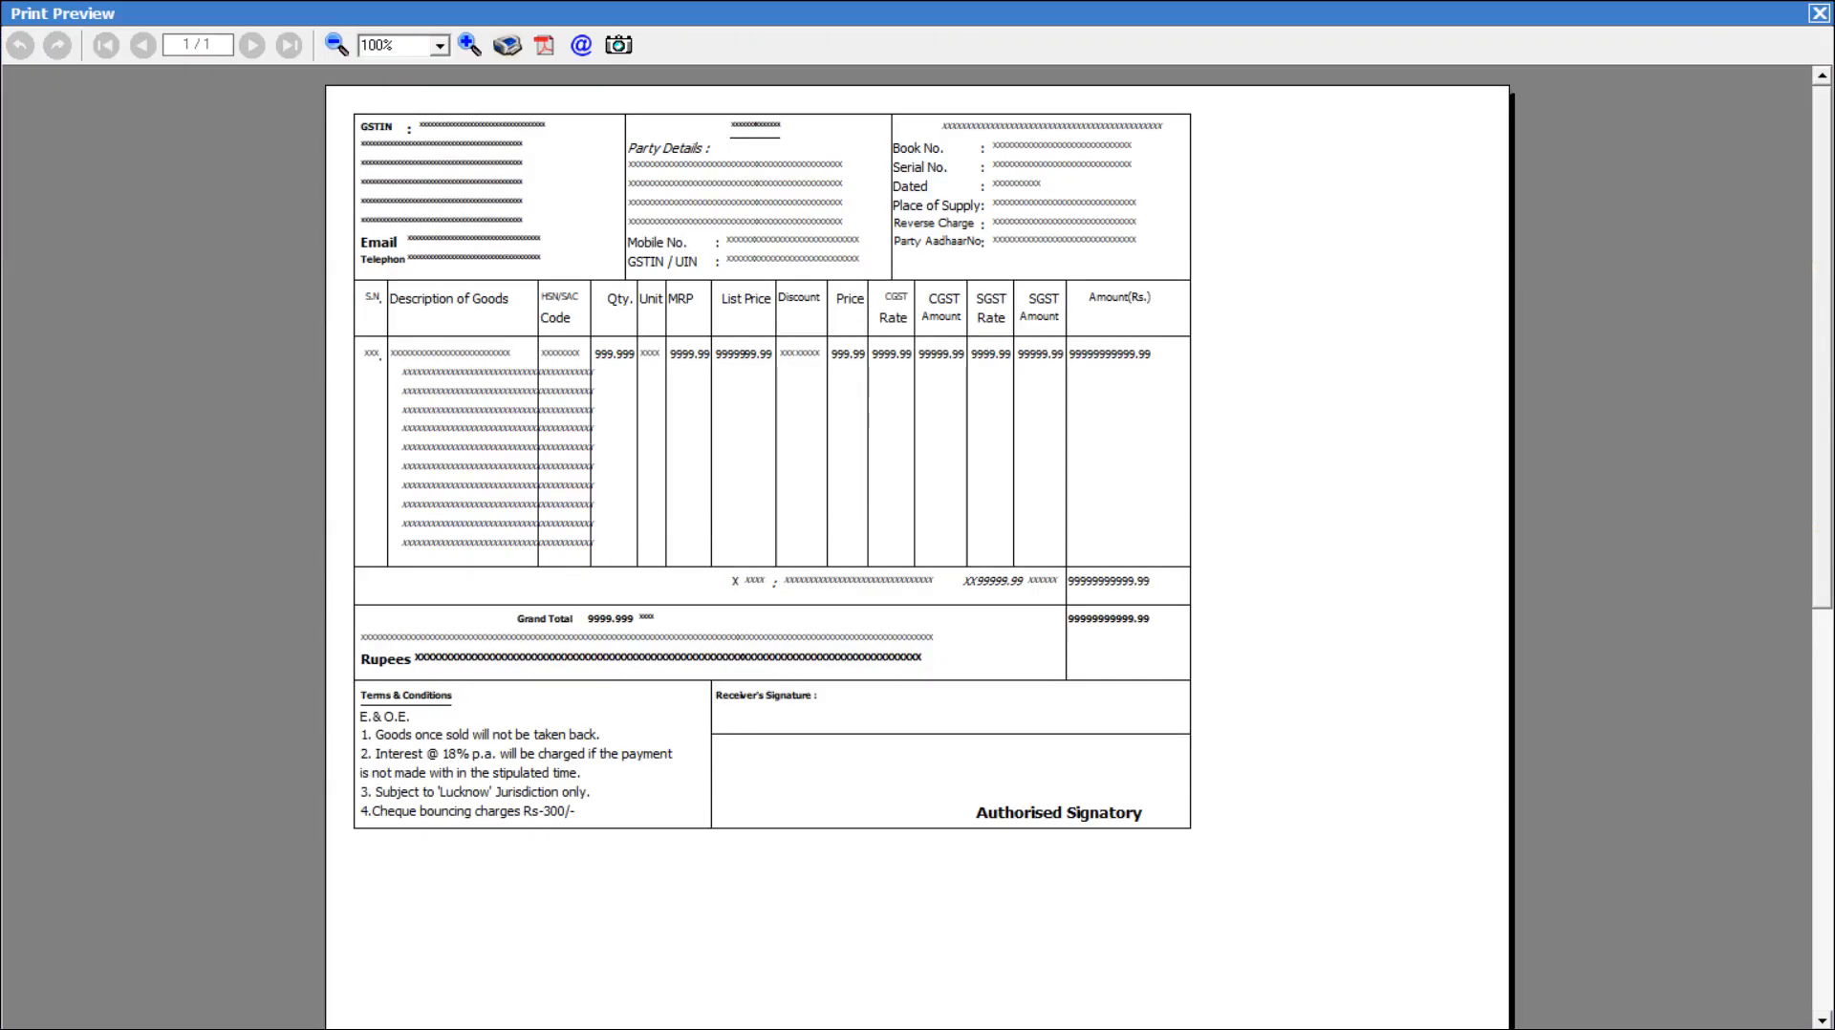
key("Escape")
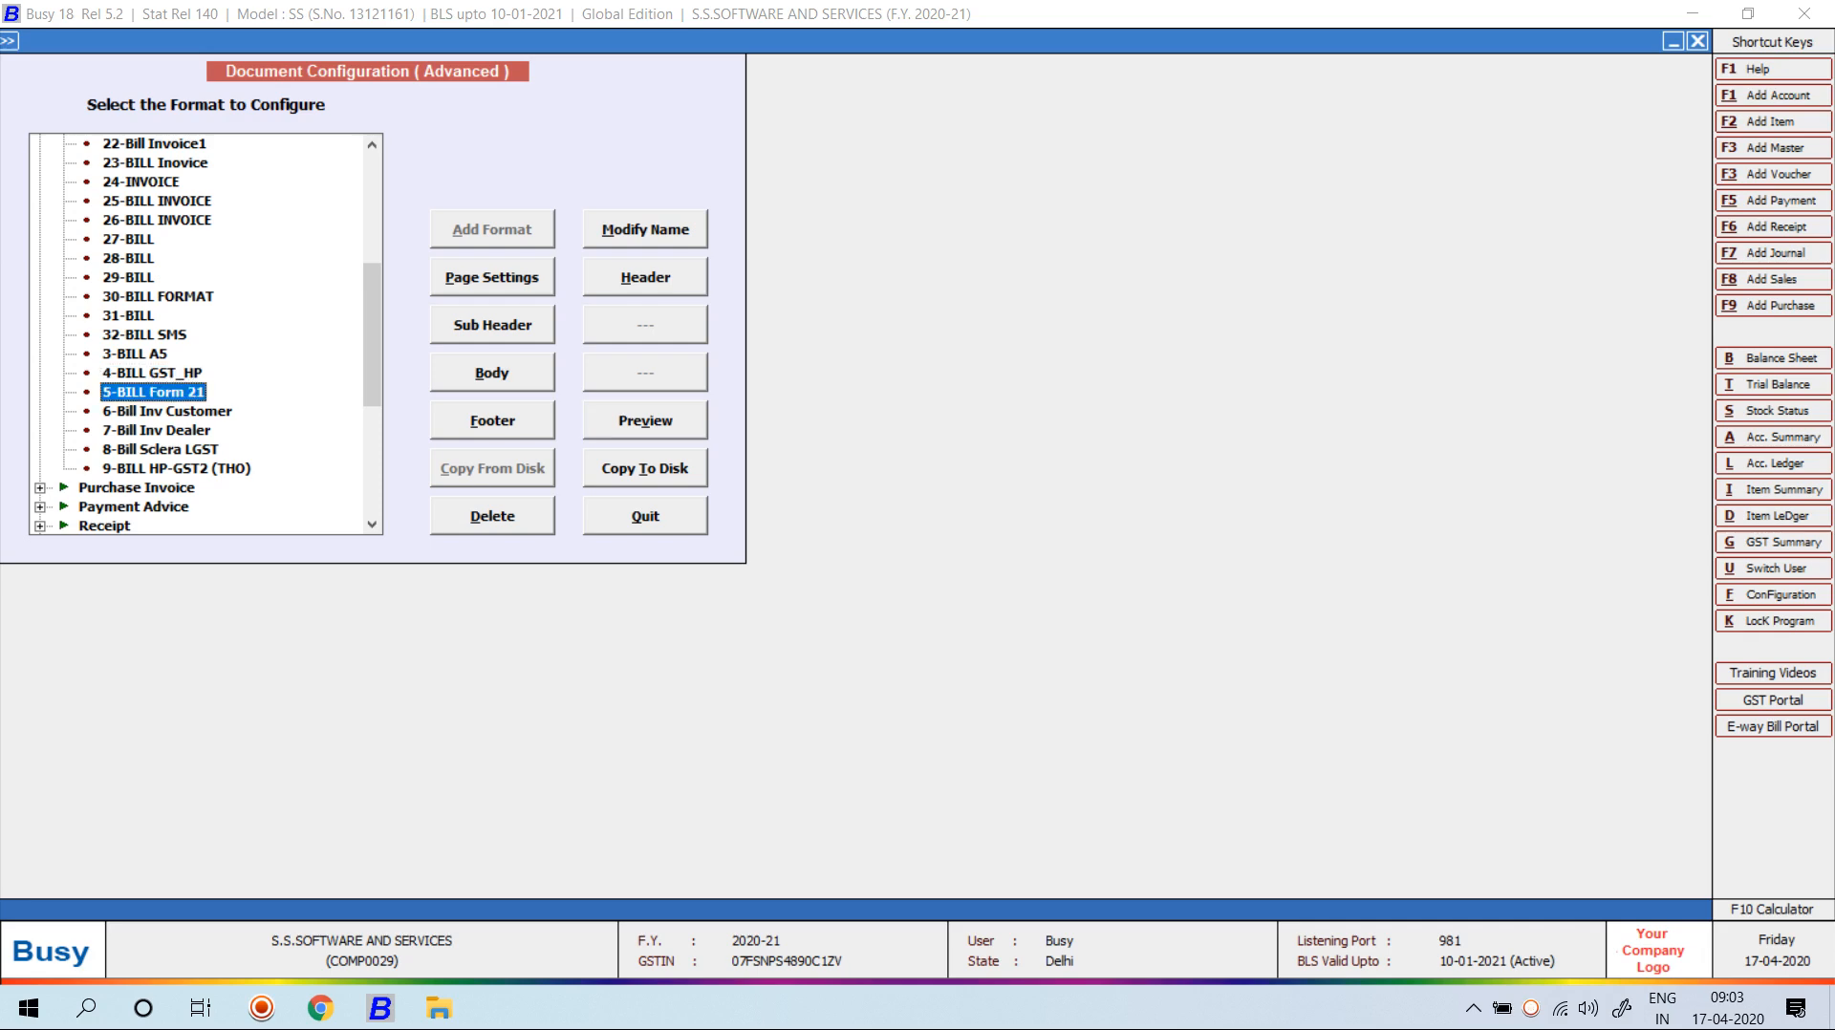
left_click(645, 420)
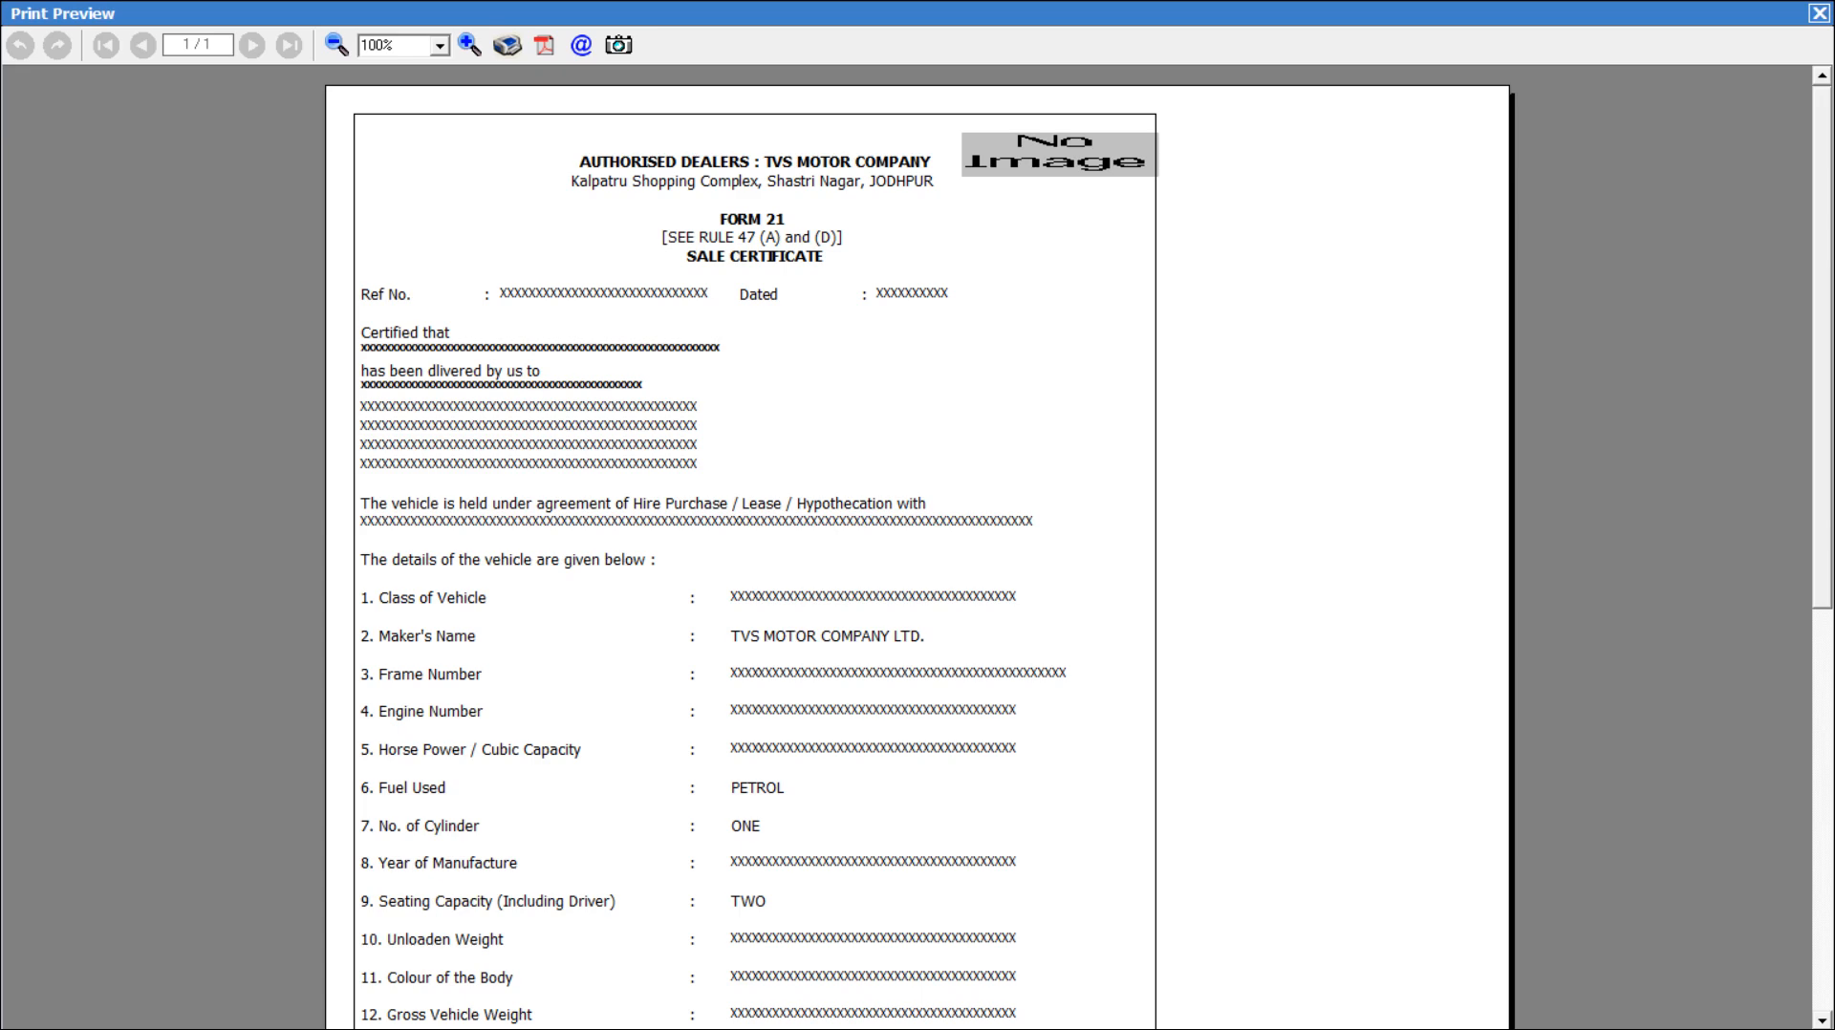
scroll(918, 544, "down", 5)
scroll(918, 545, "down", 2)
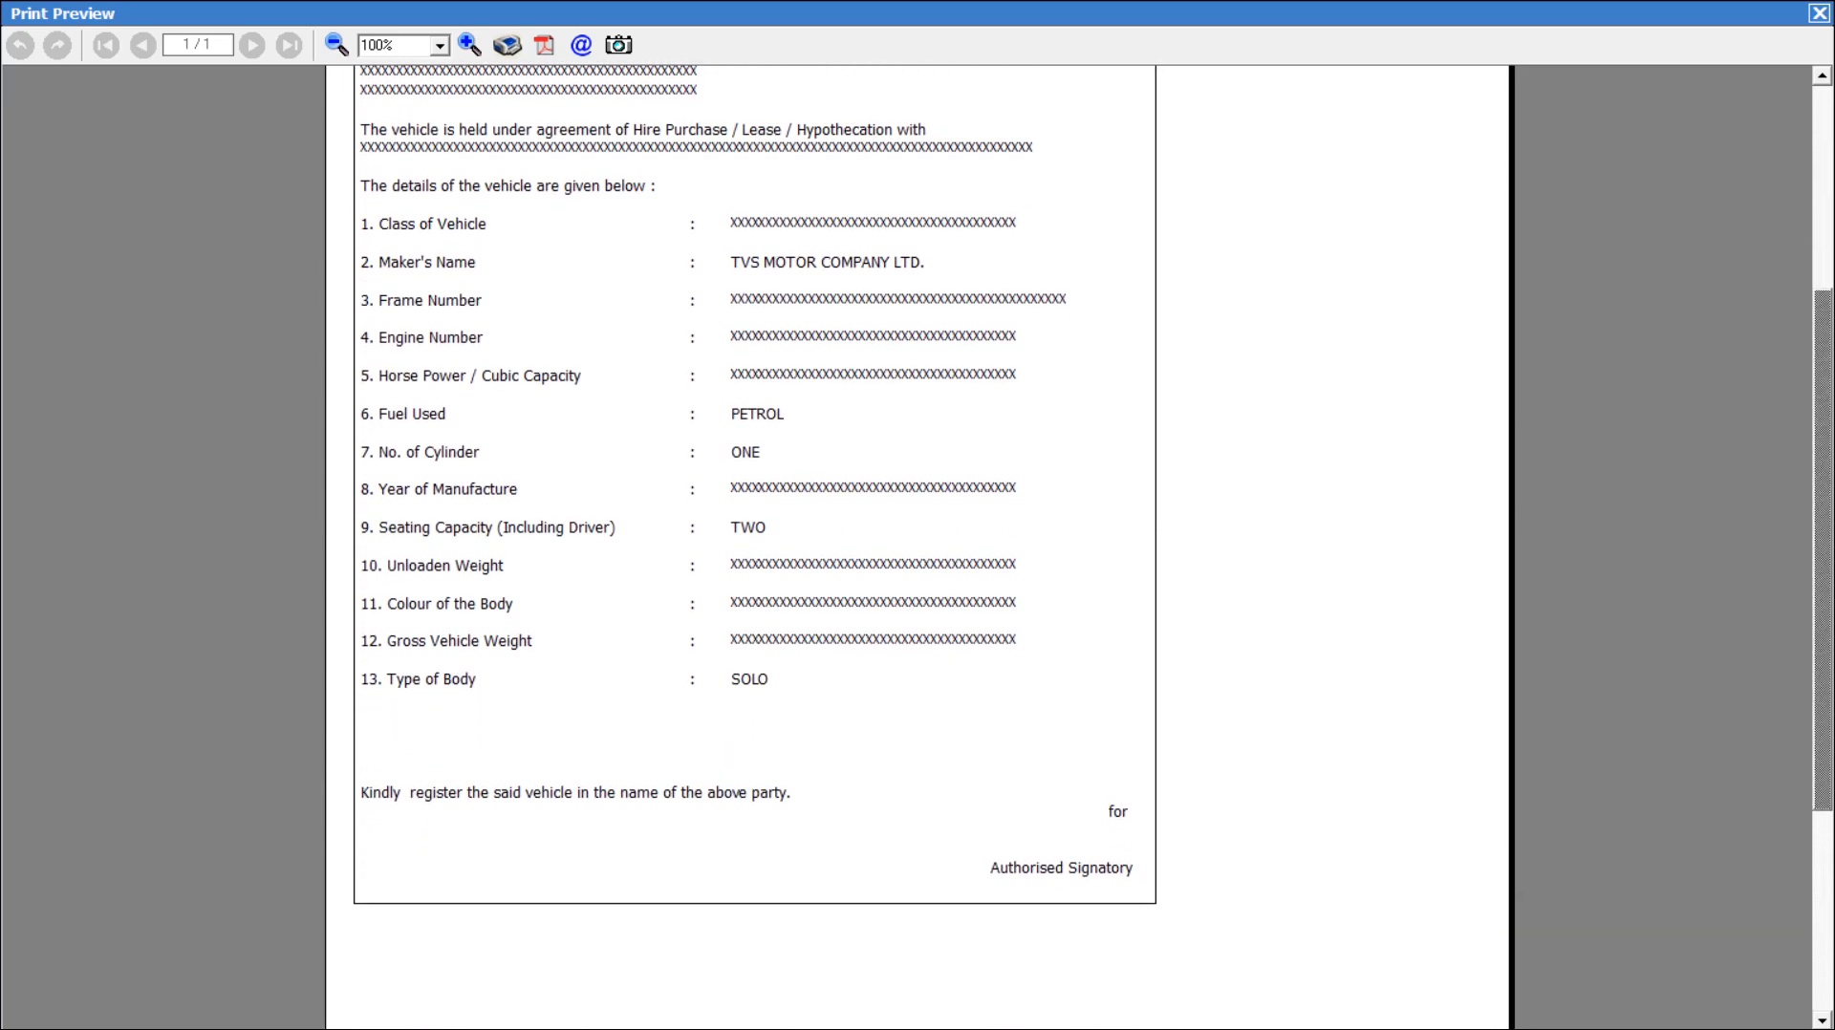
key("Escape")
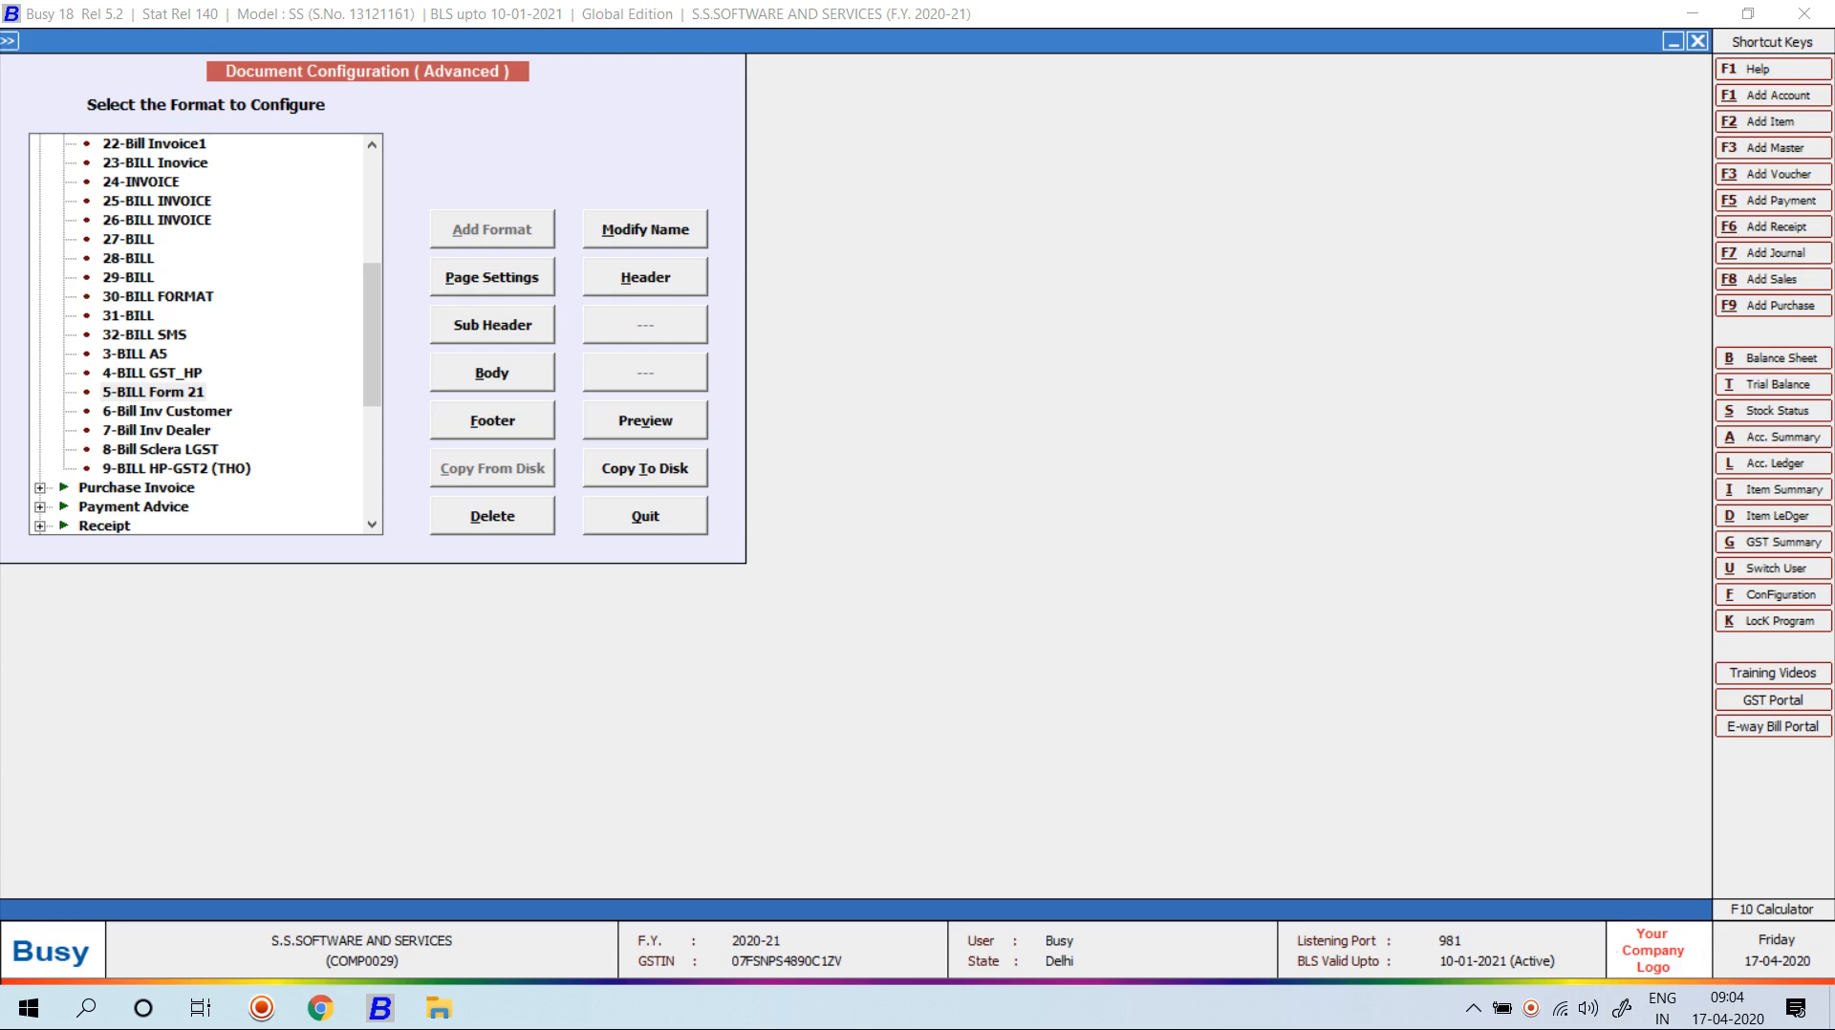
Preview the 6-Bill Inv Customer format and close the preview.
left_click(156, 430)
left_click(168, 411)
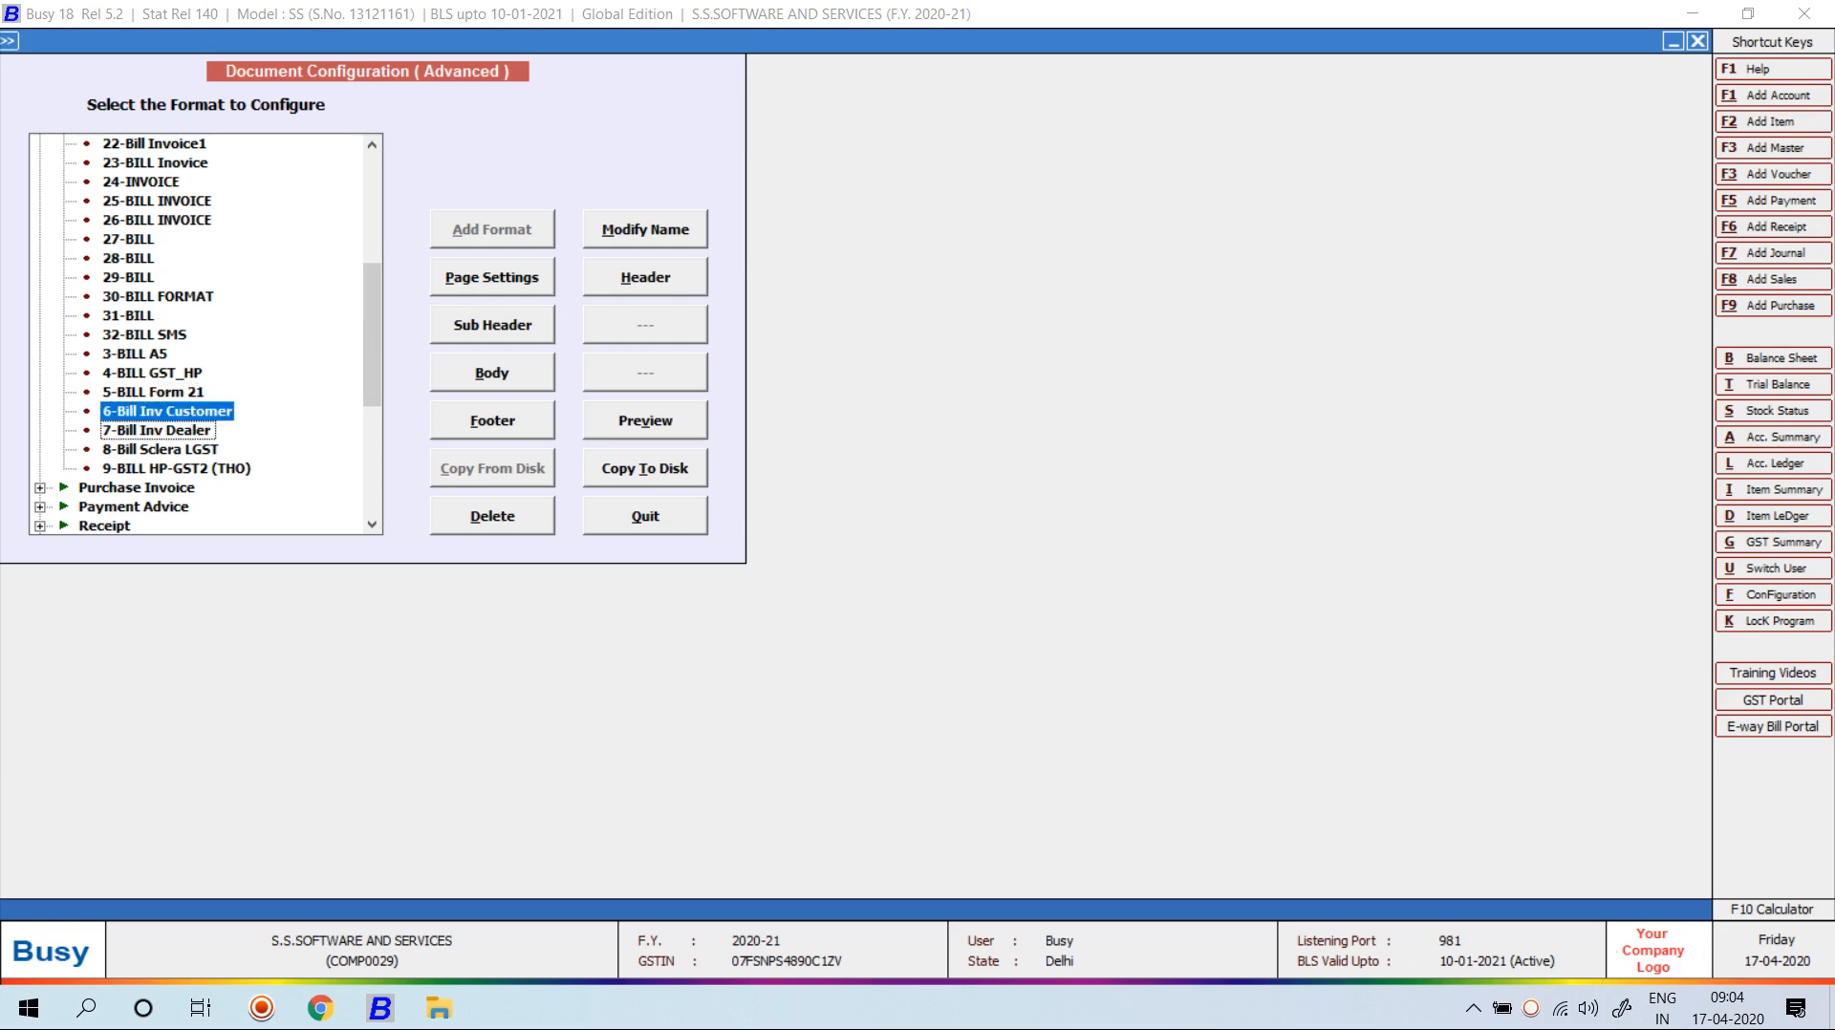
left_click(645, 421)
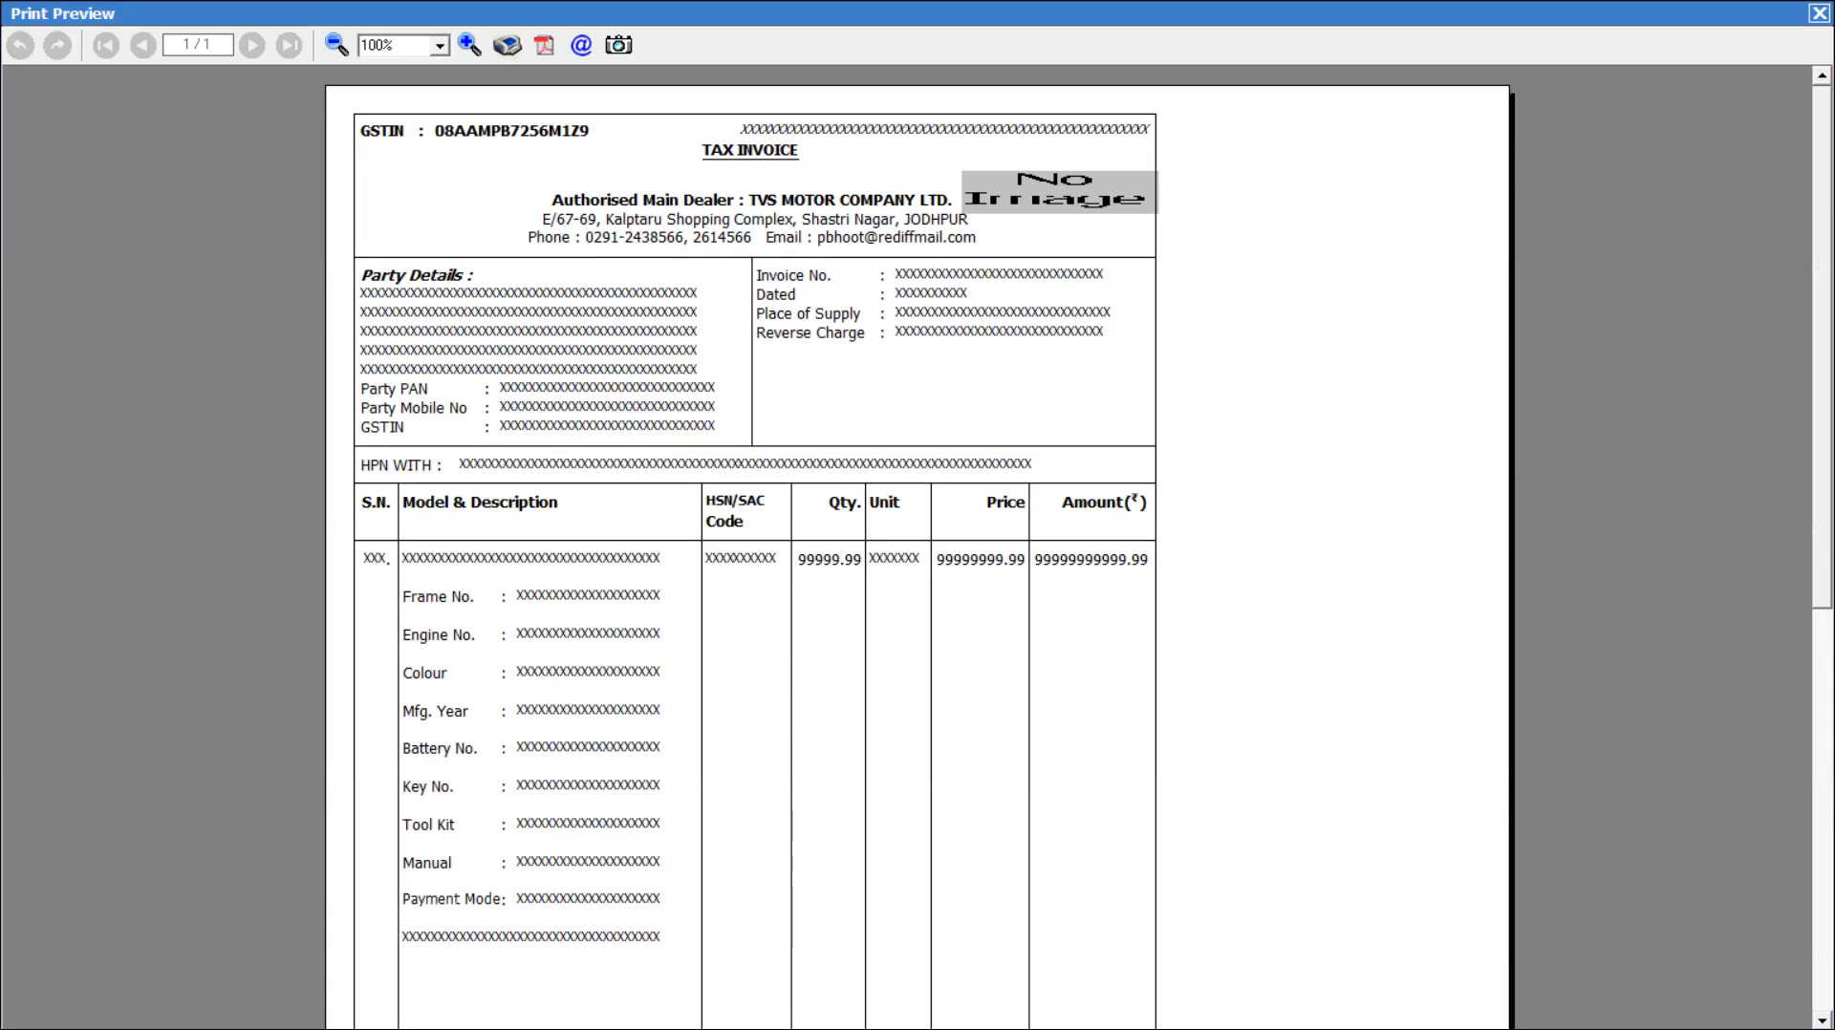
scroll(917, 545, "down", 3)
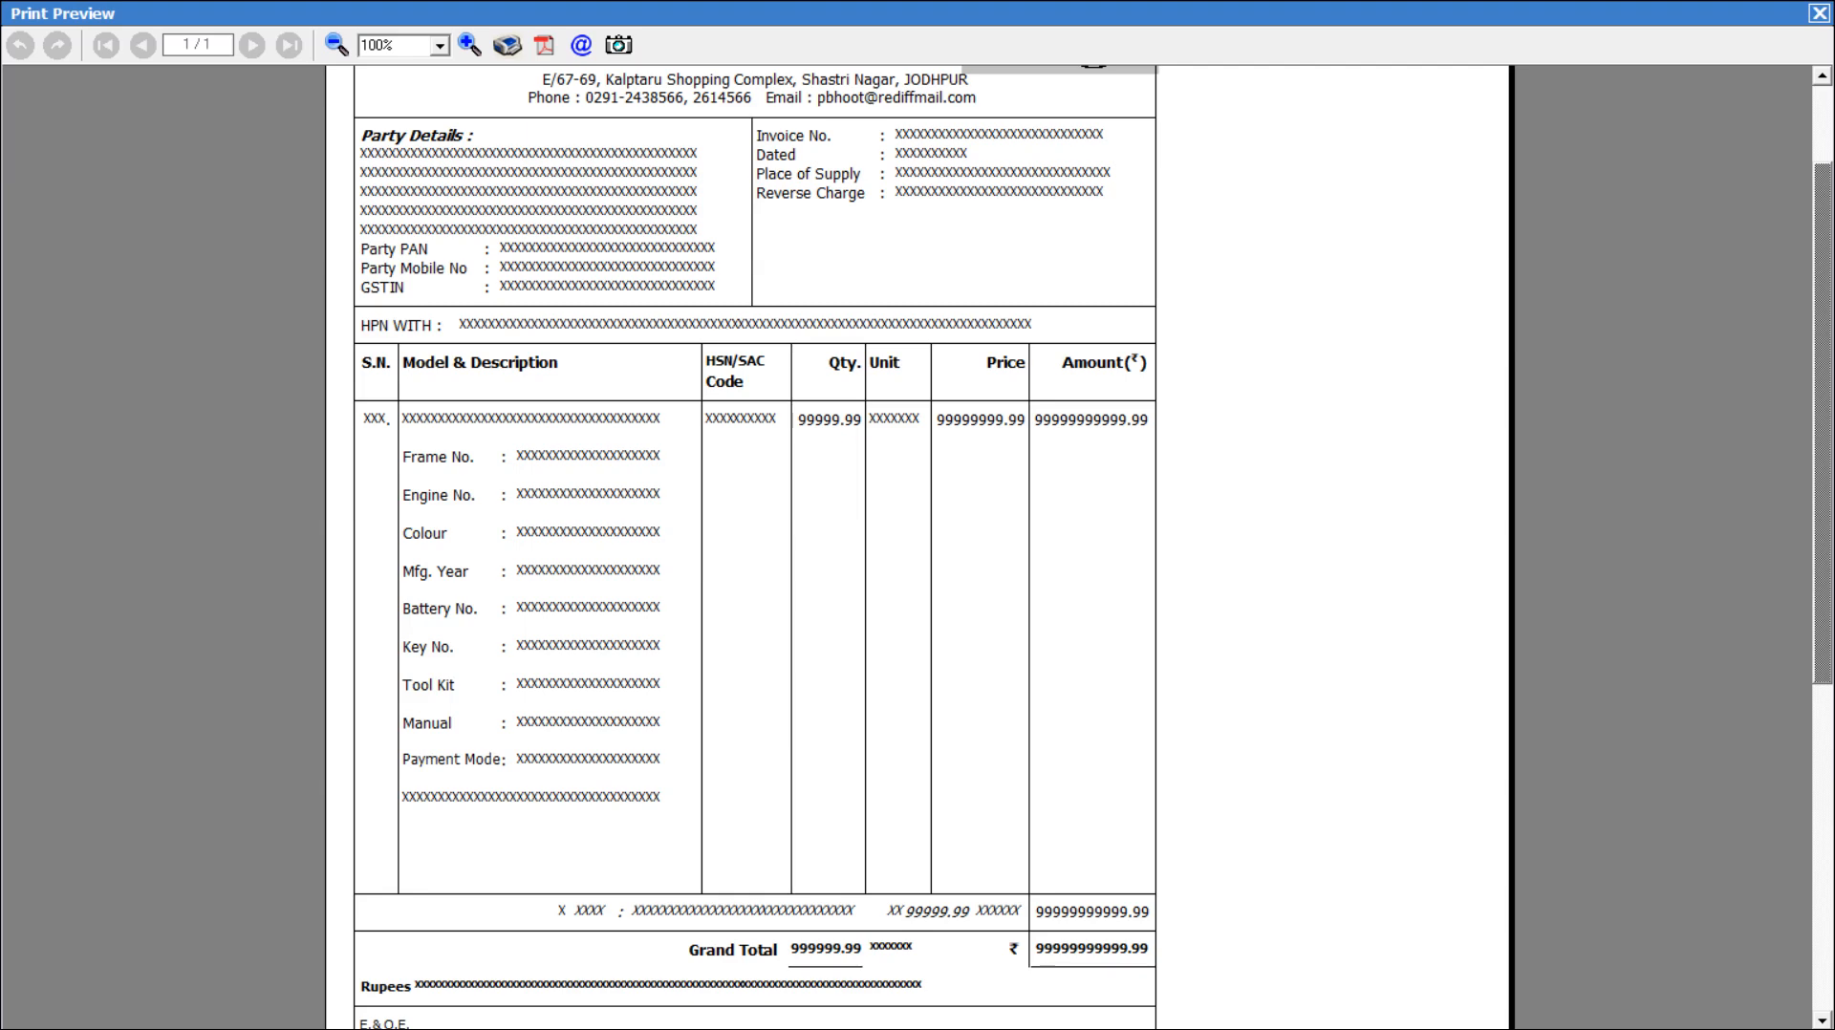
scroll(917, 545, "up", 3)
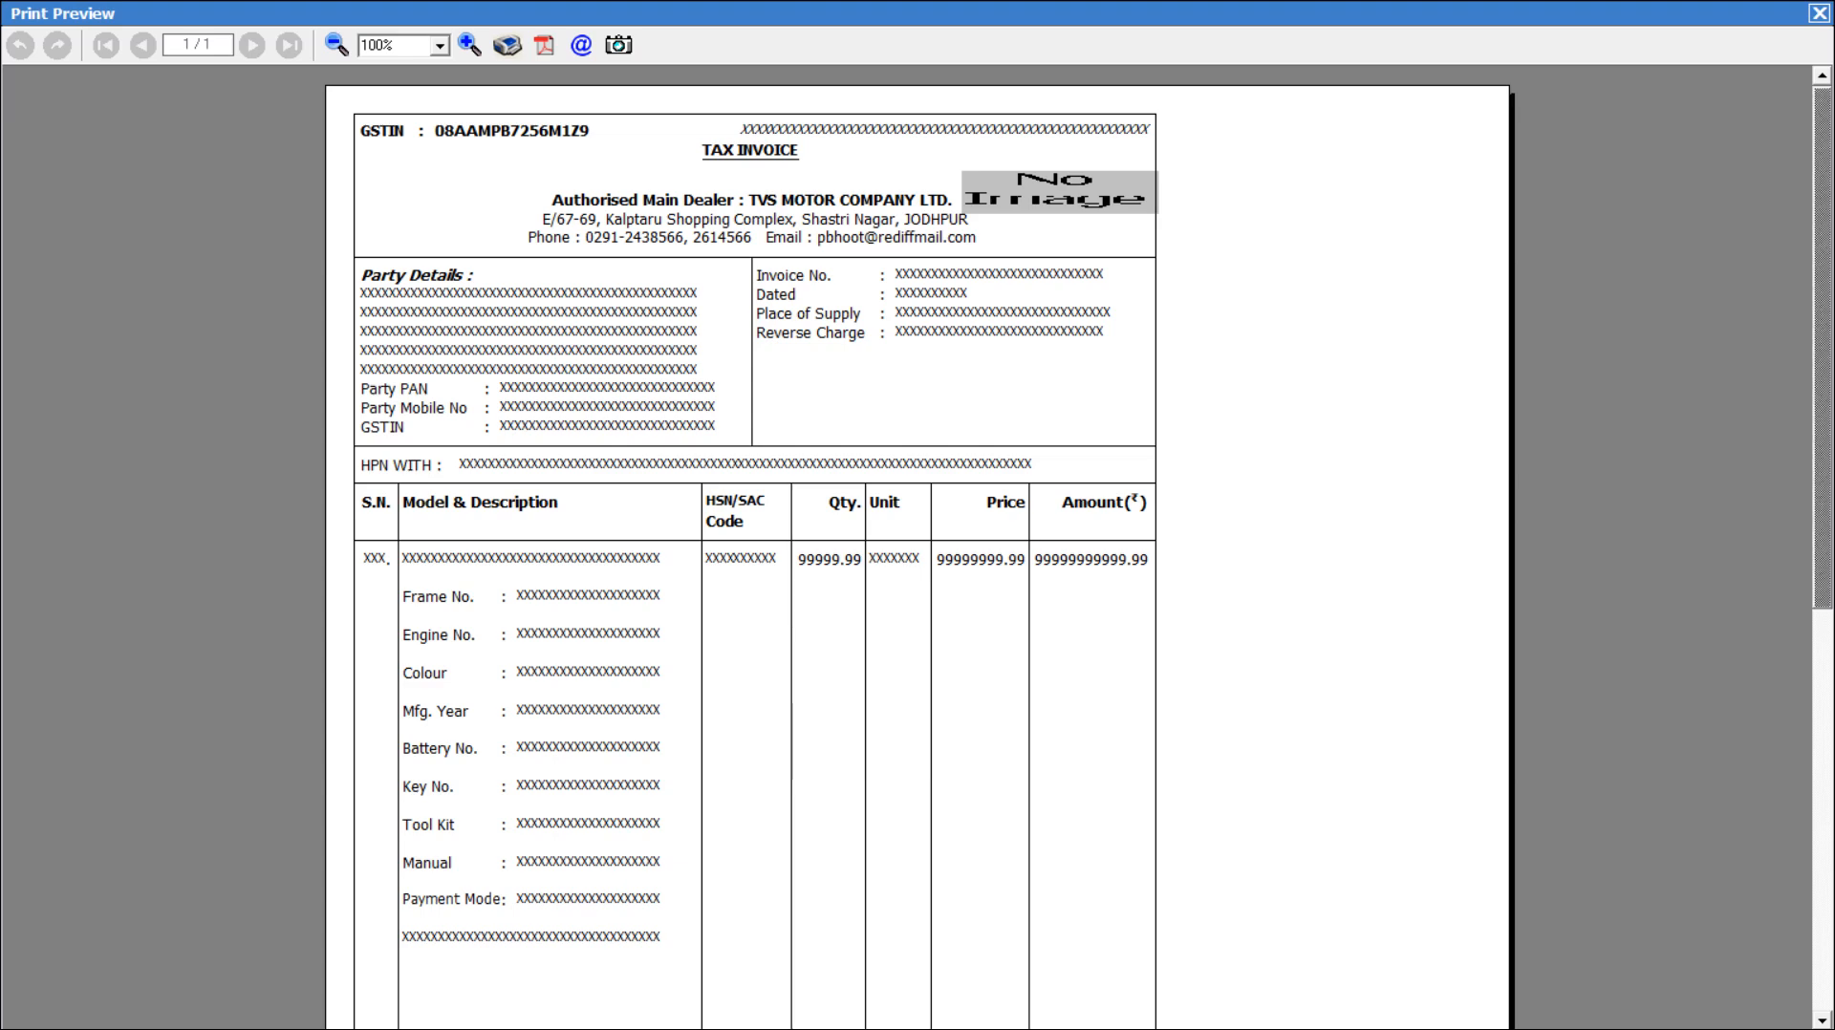
key("Escape")
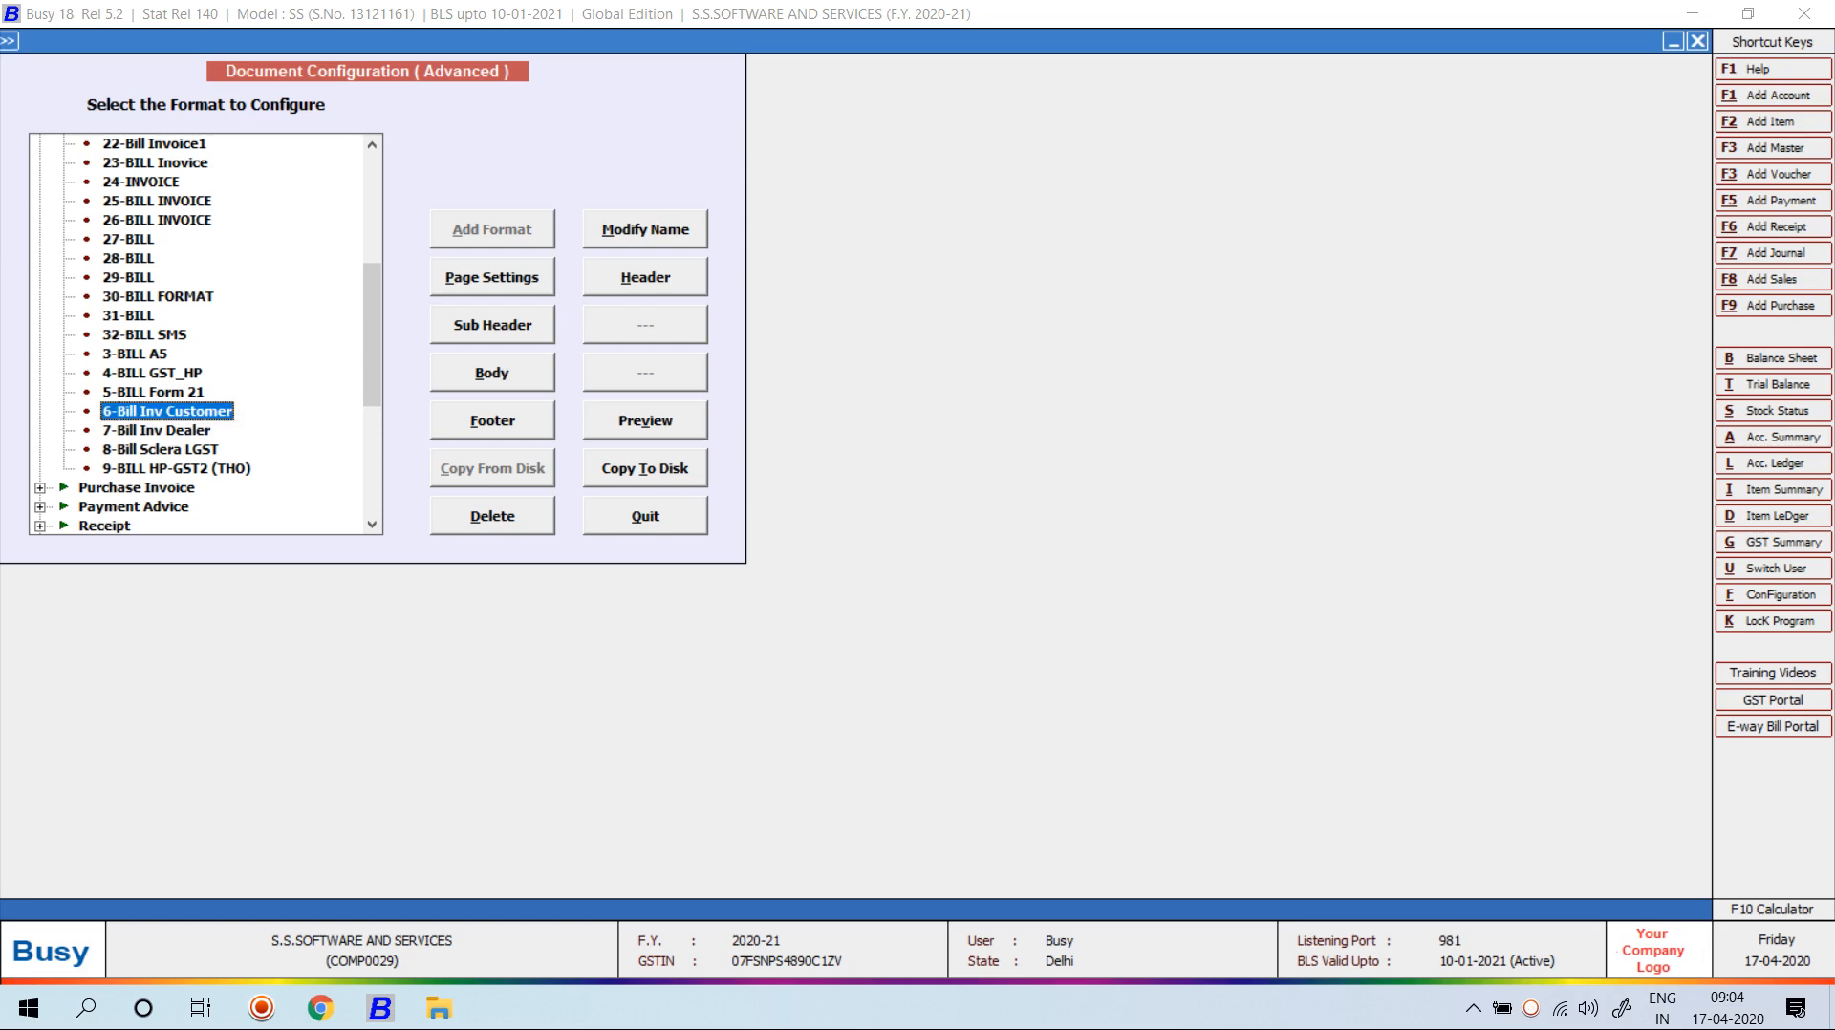
Preview the 7-Bill Inv Dealer and 8-Bill Sclera LGST formats in turn.
key("Down")
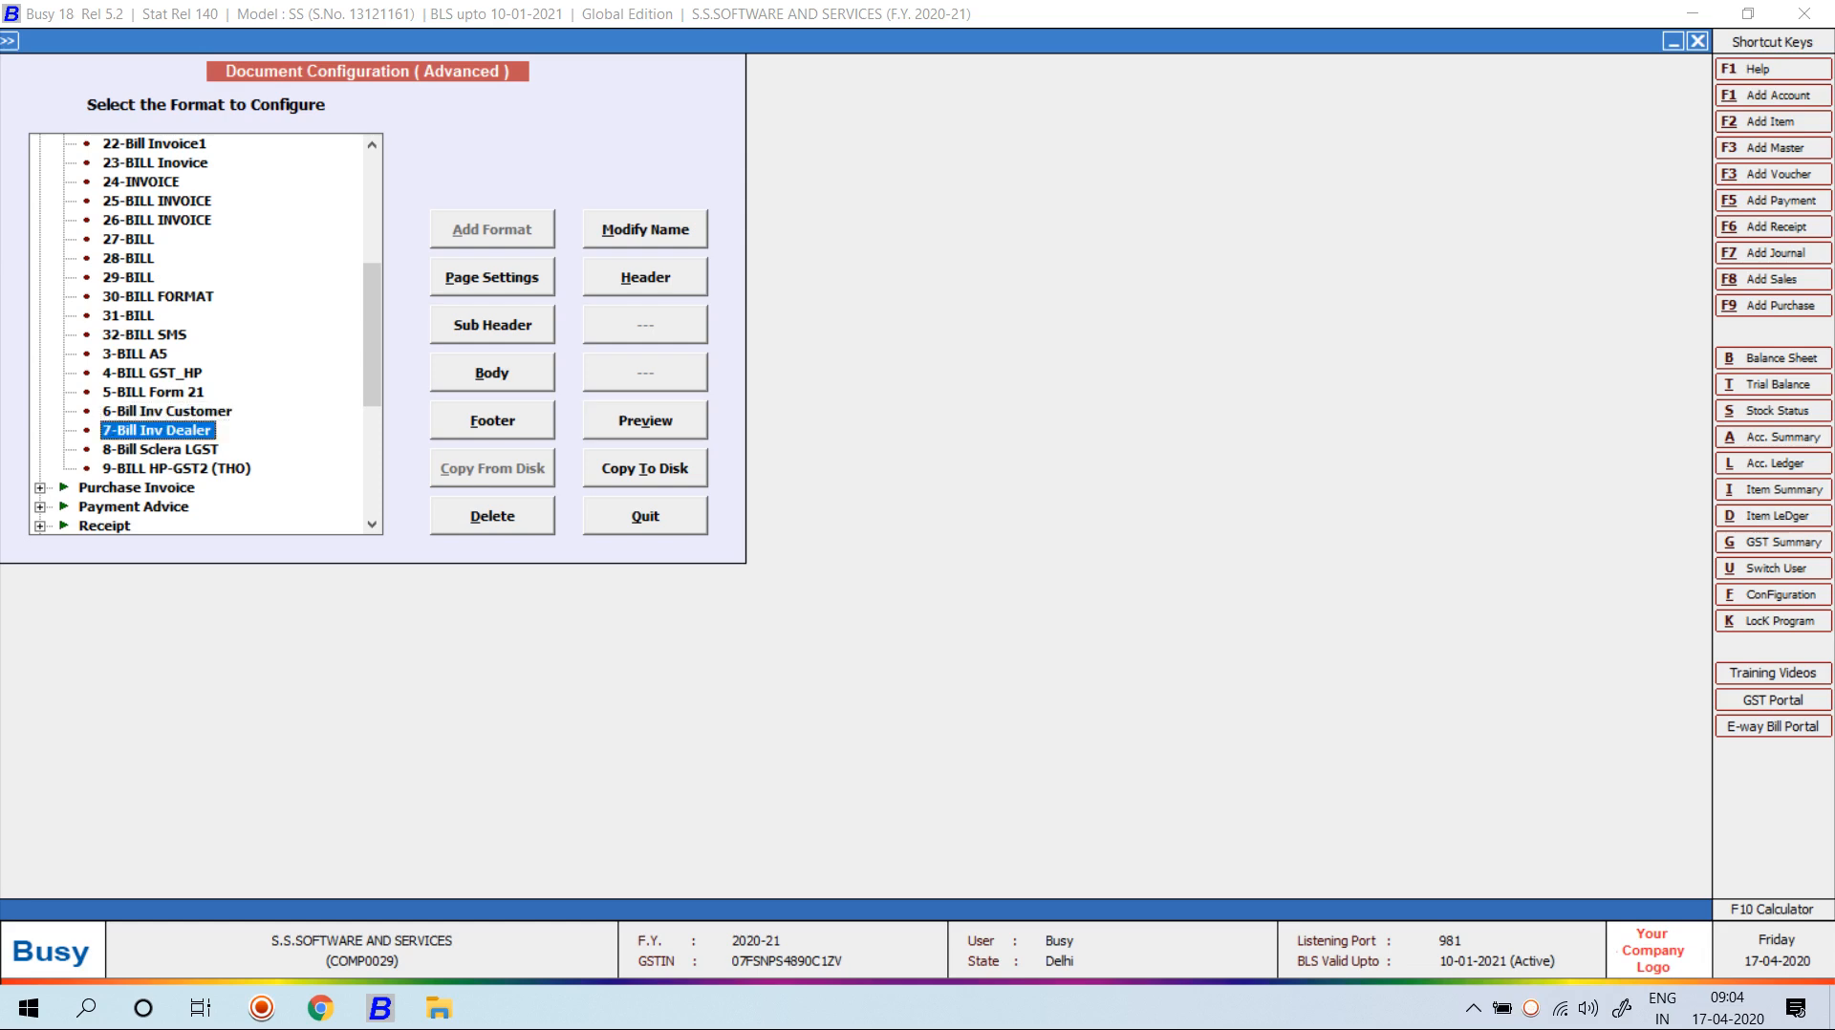
key("alt+v")
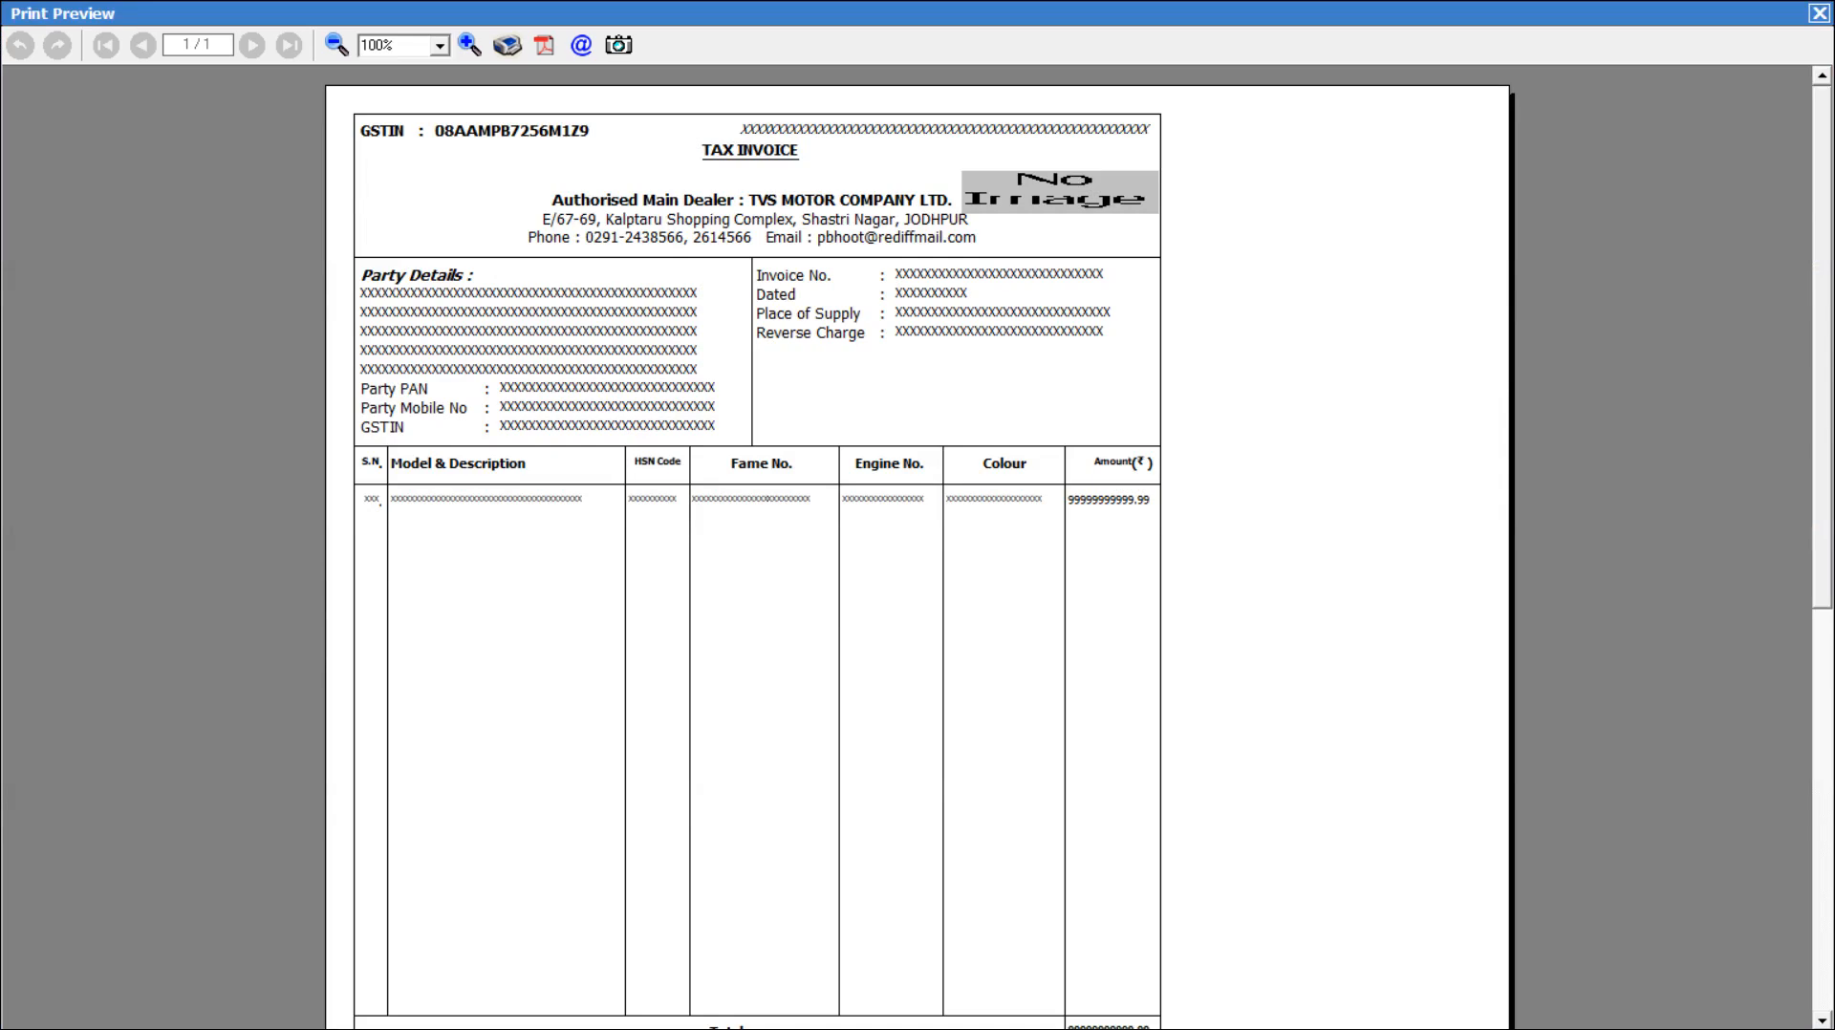
key("Escape")
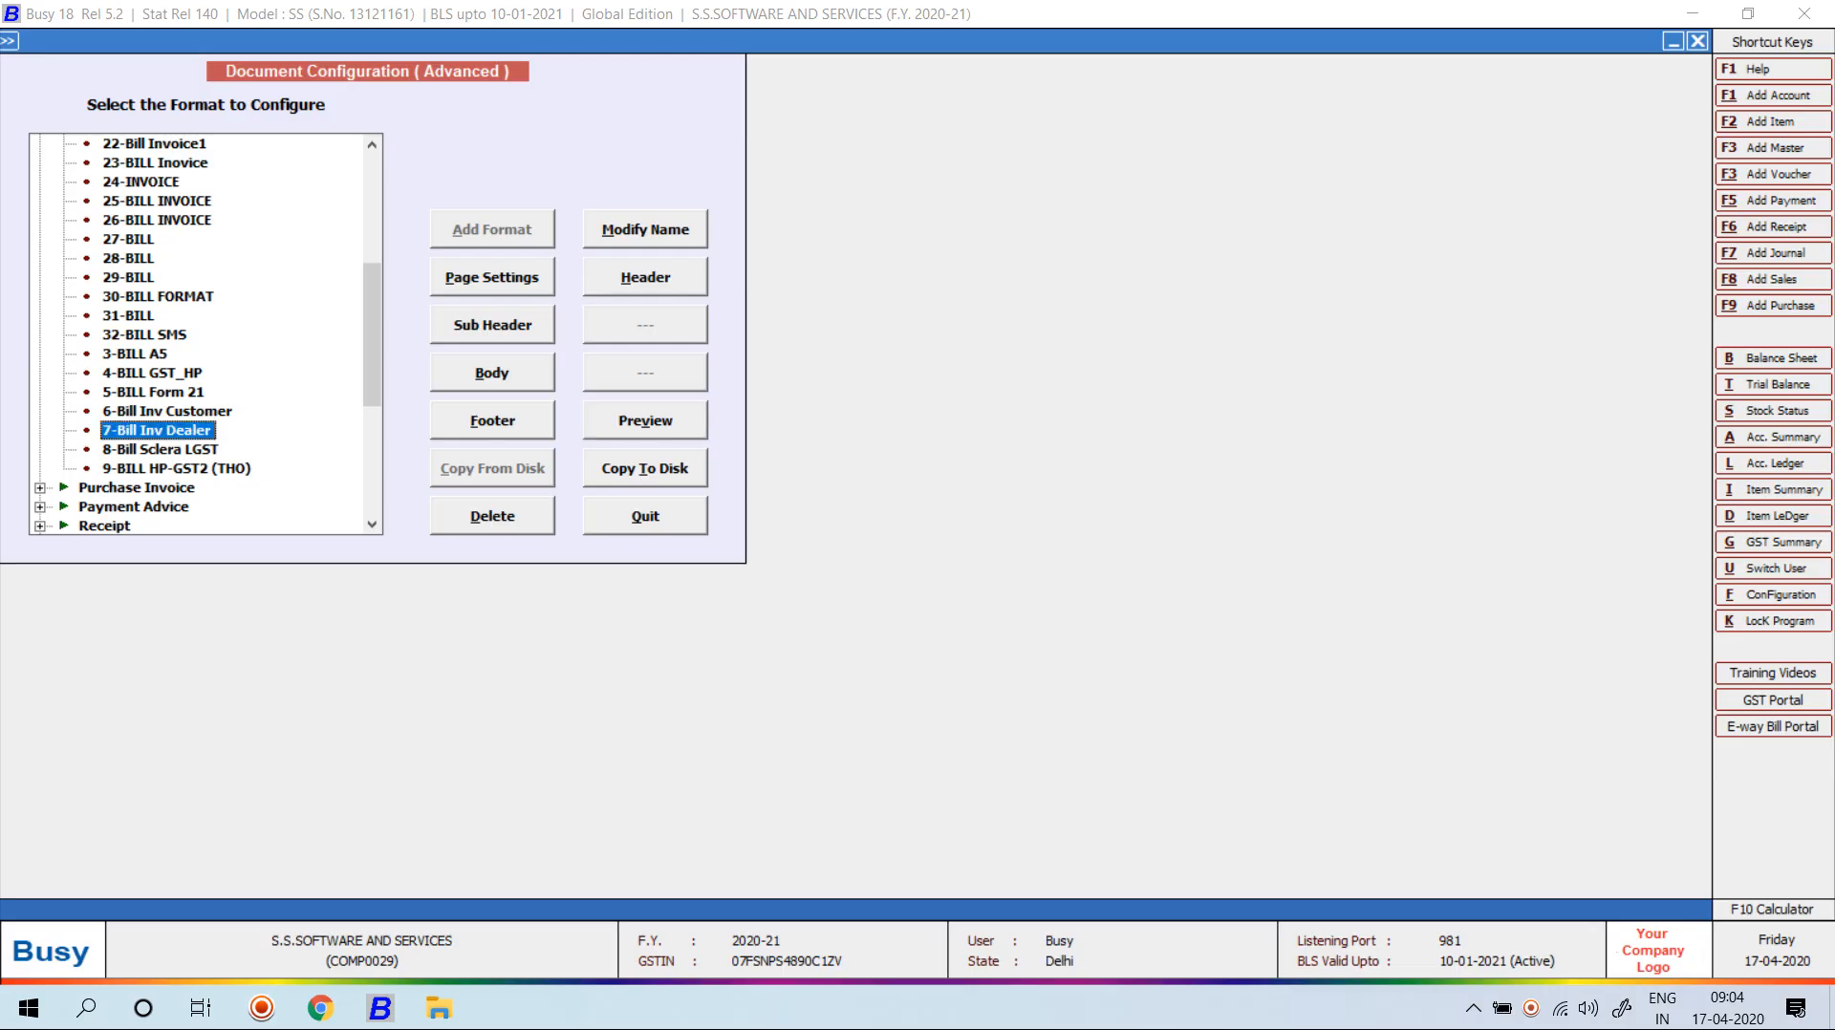
key("Down")
key("alt+v")
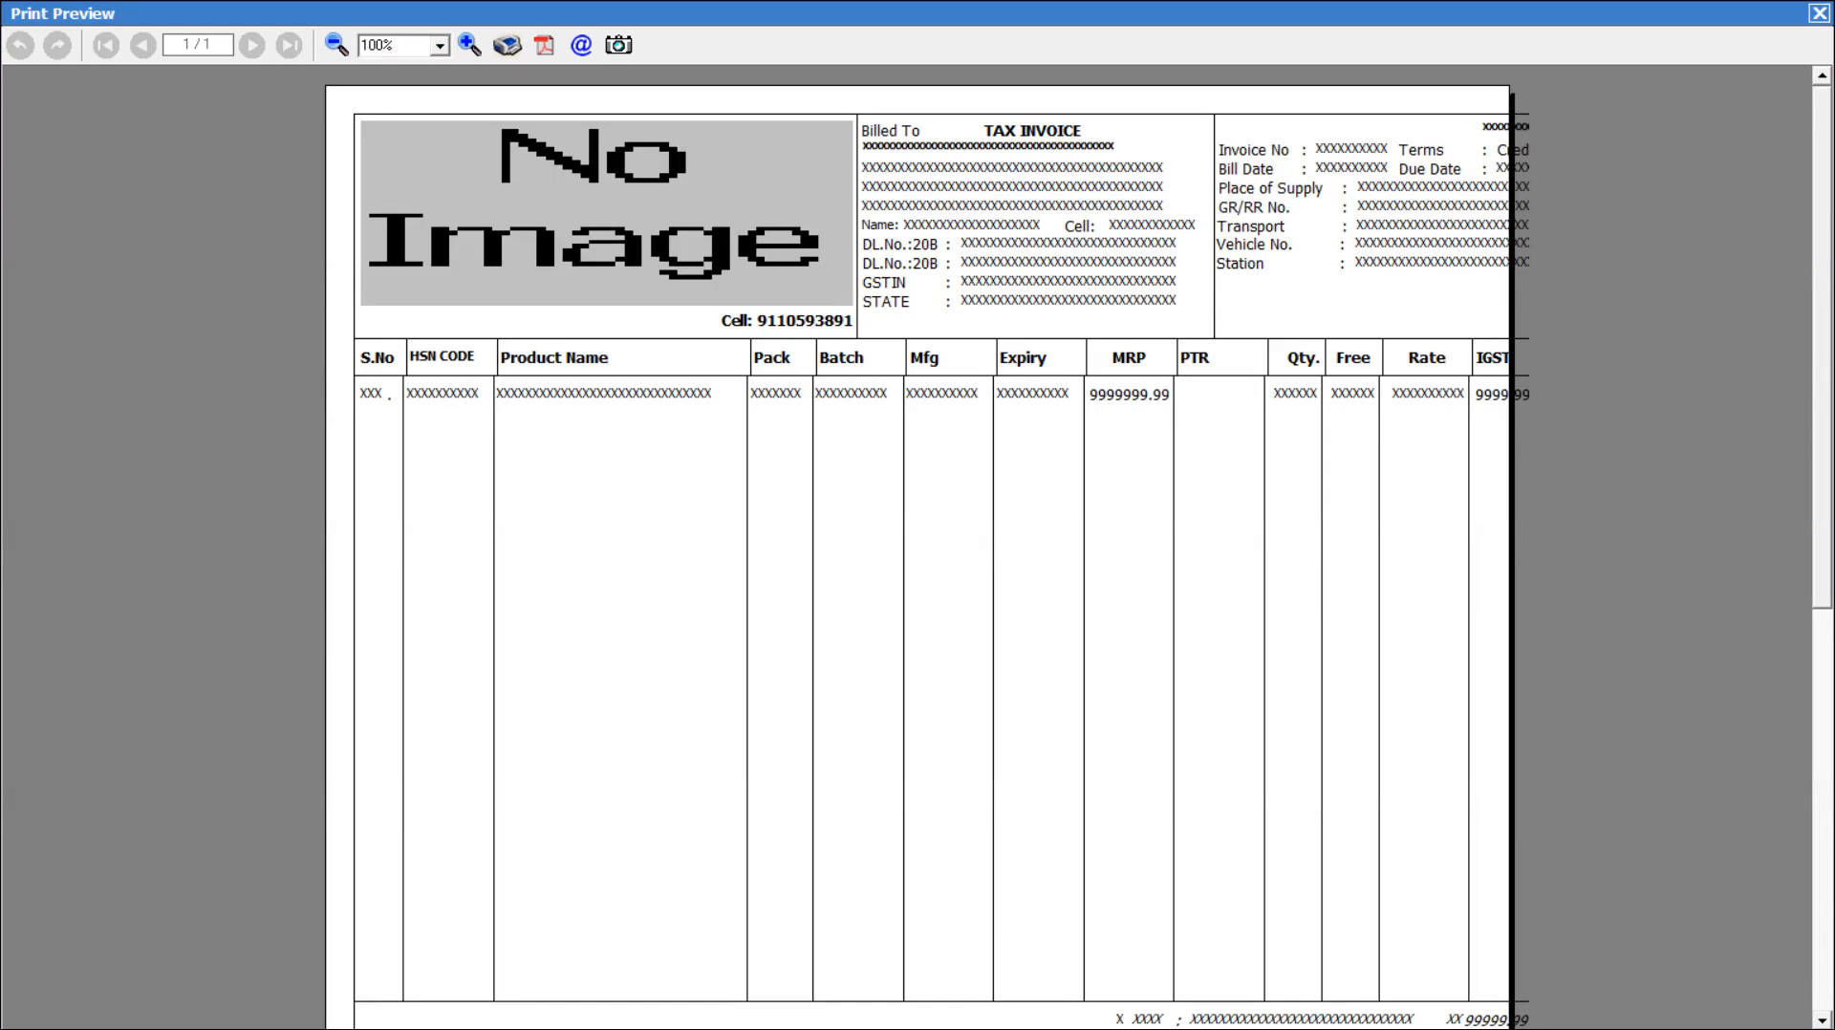
key("Escape")
Preview 9-BILL HP-GST2 (THO), close it, and scroll the format list back to the top.
key("Down")
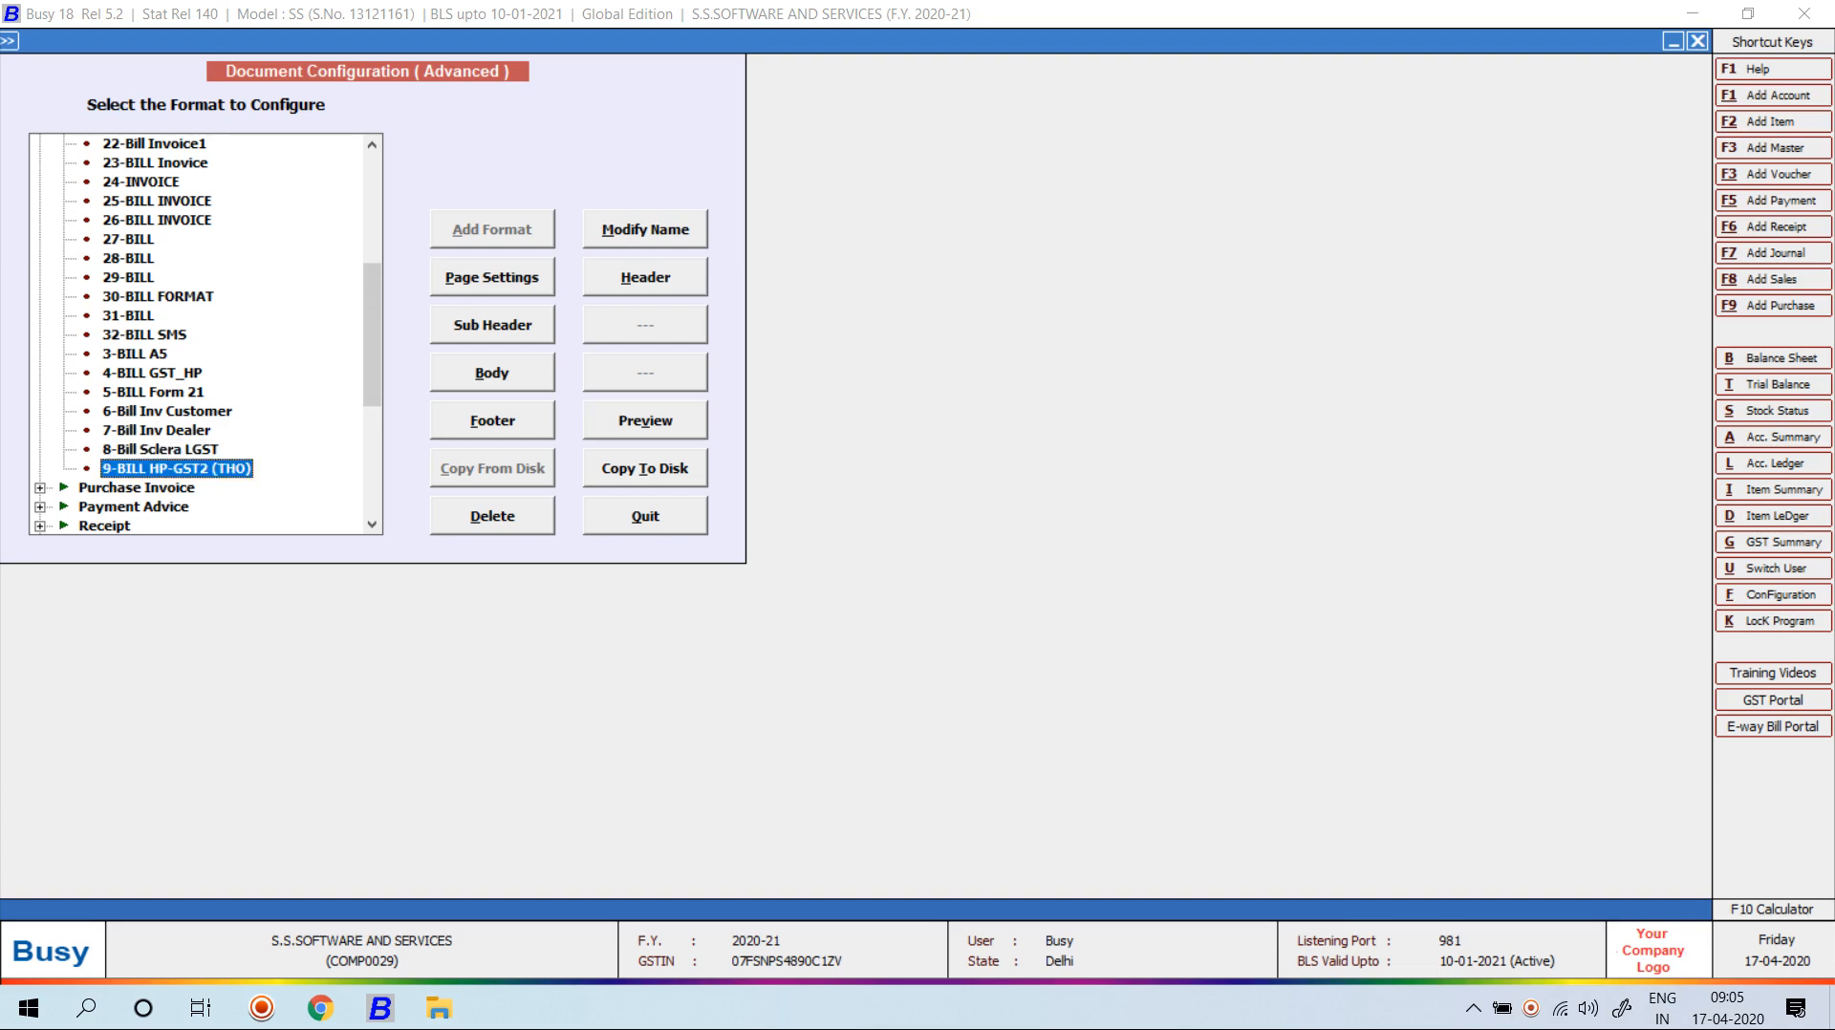
key("alt+v")
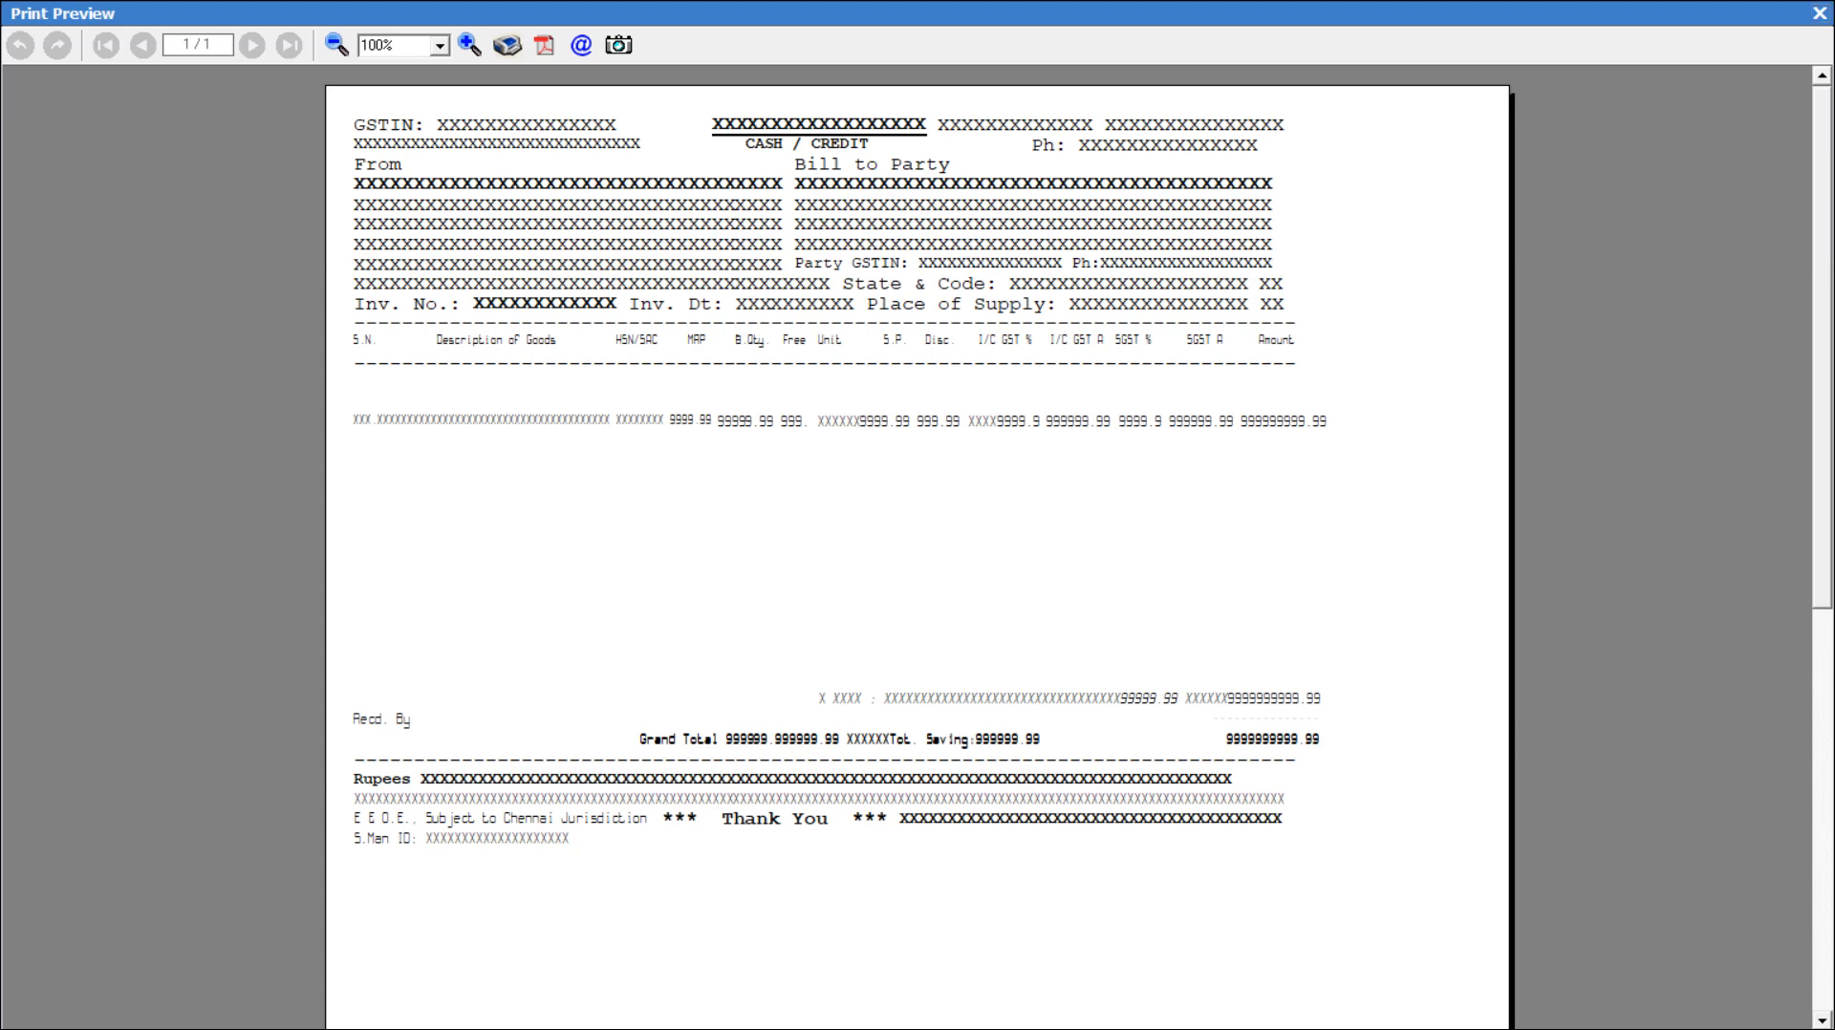
left_click(1818, 12)
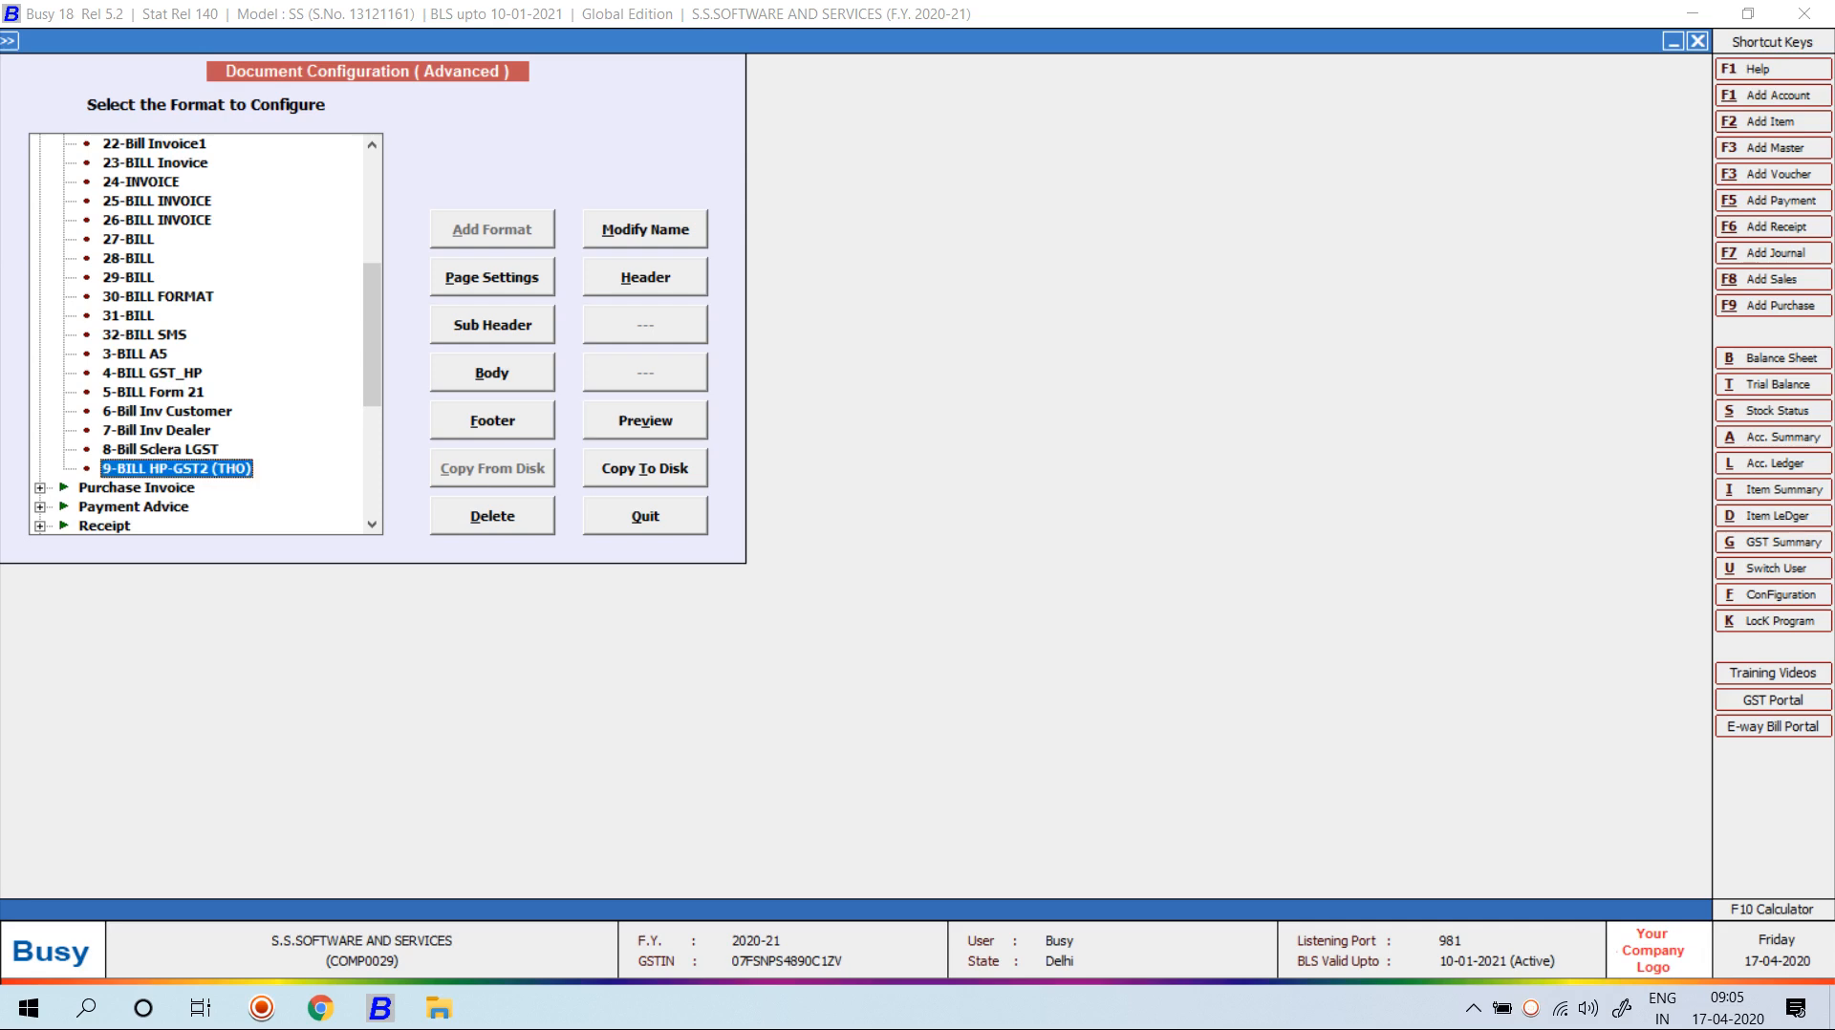
left_click_drag(372, 334, 372, 225)
left_click(167, 201)
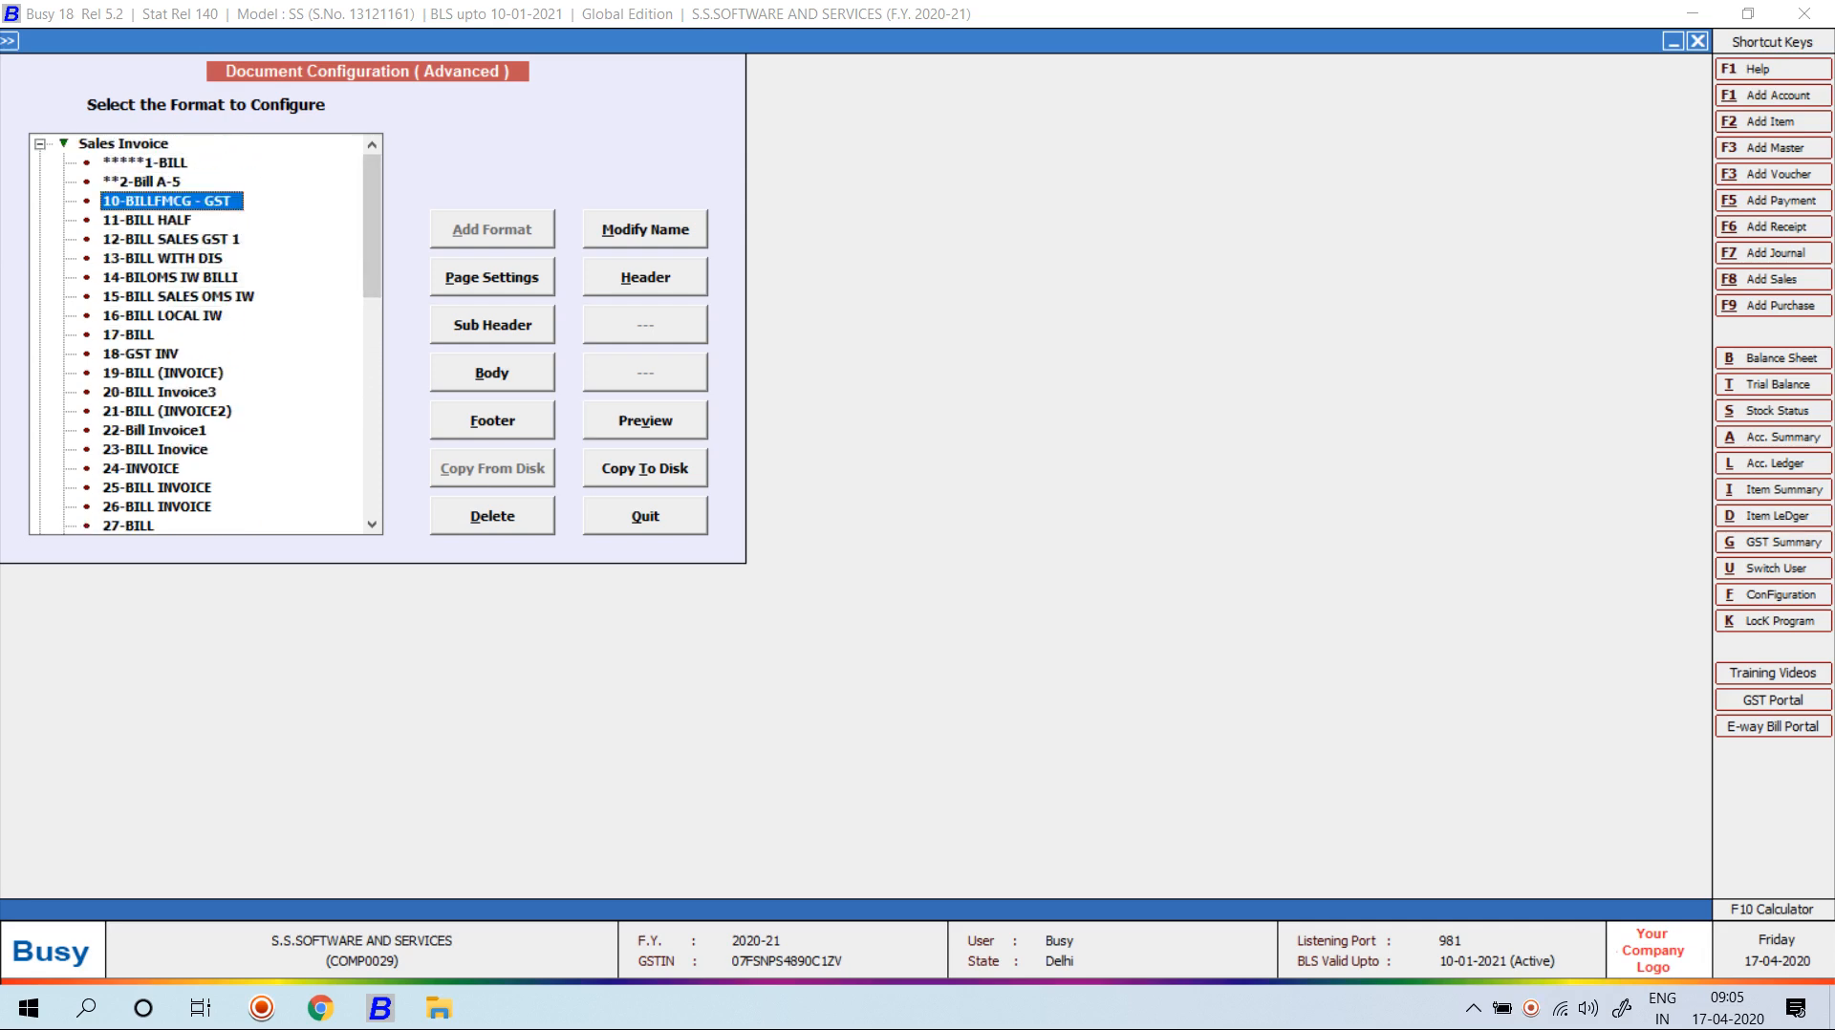
left_click(645, 420)
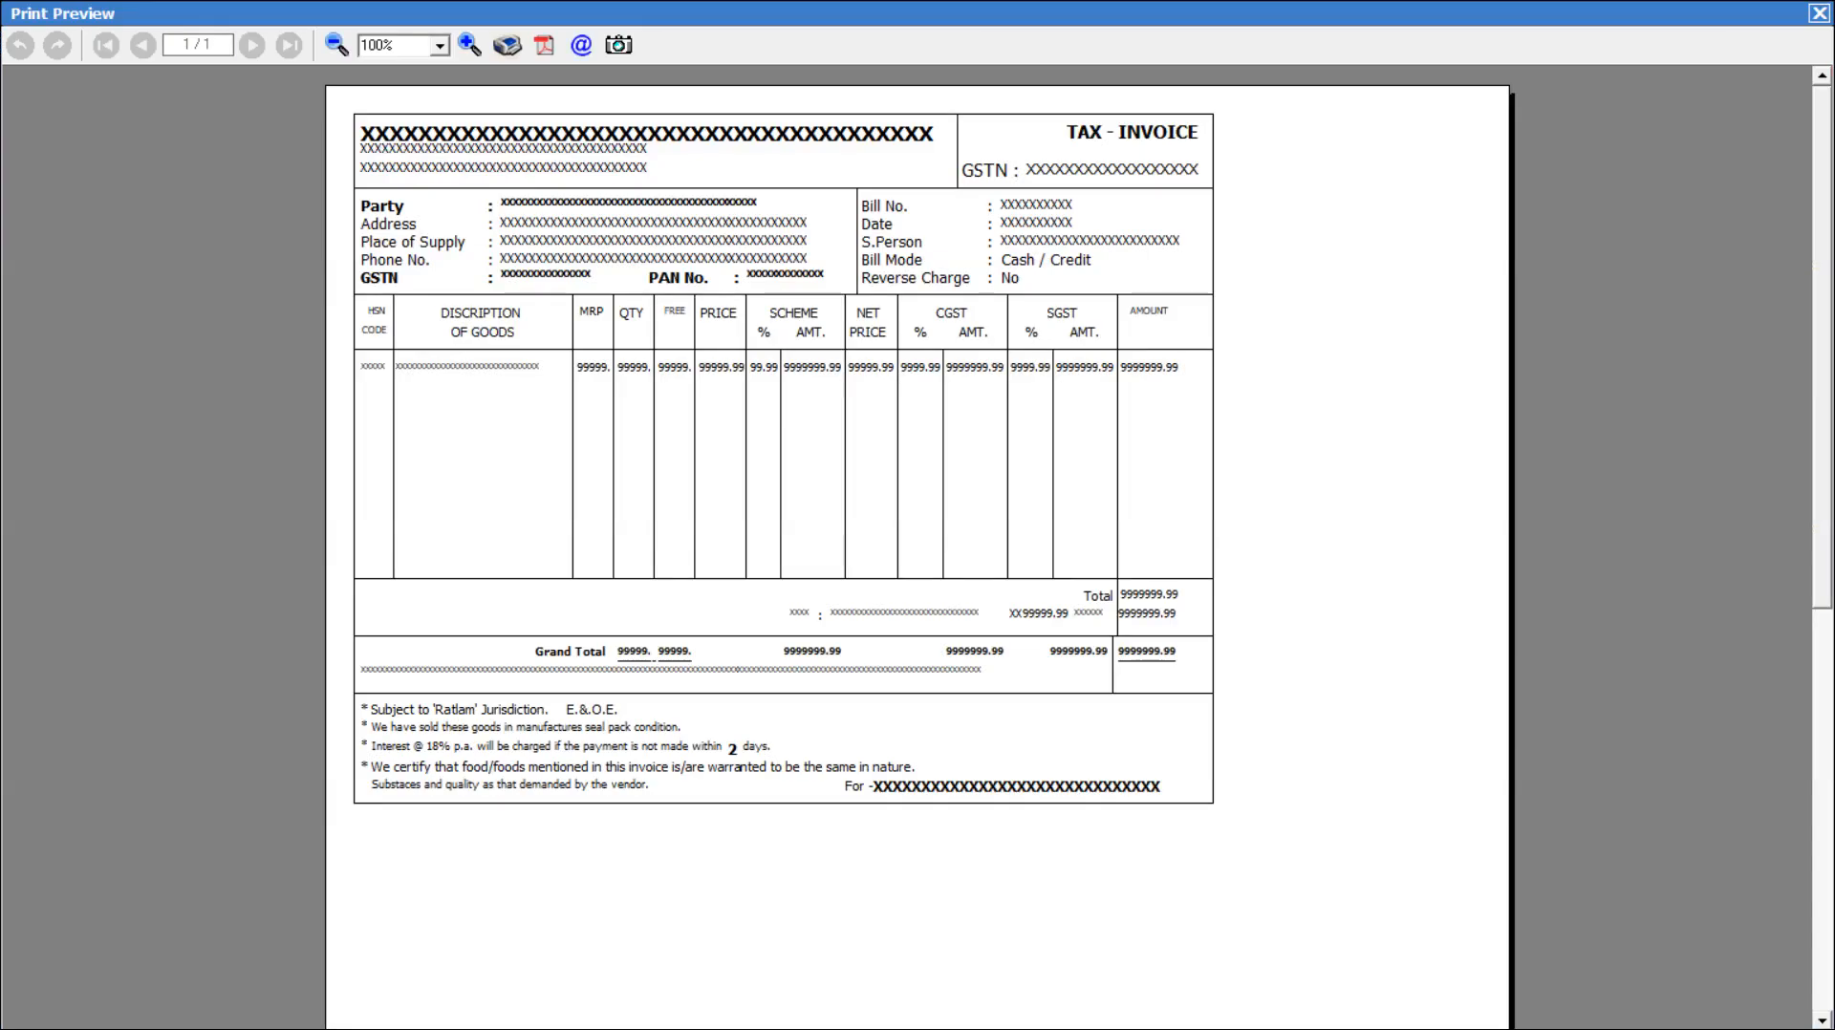
key("Escape")
left_click(147, 220)
left_click(645, 421)
key("Escape")
left_click(166, 238)
left_click(645, 421)
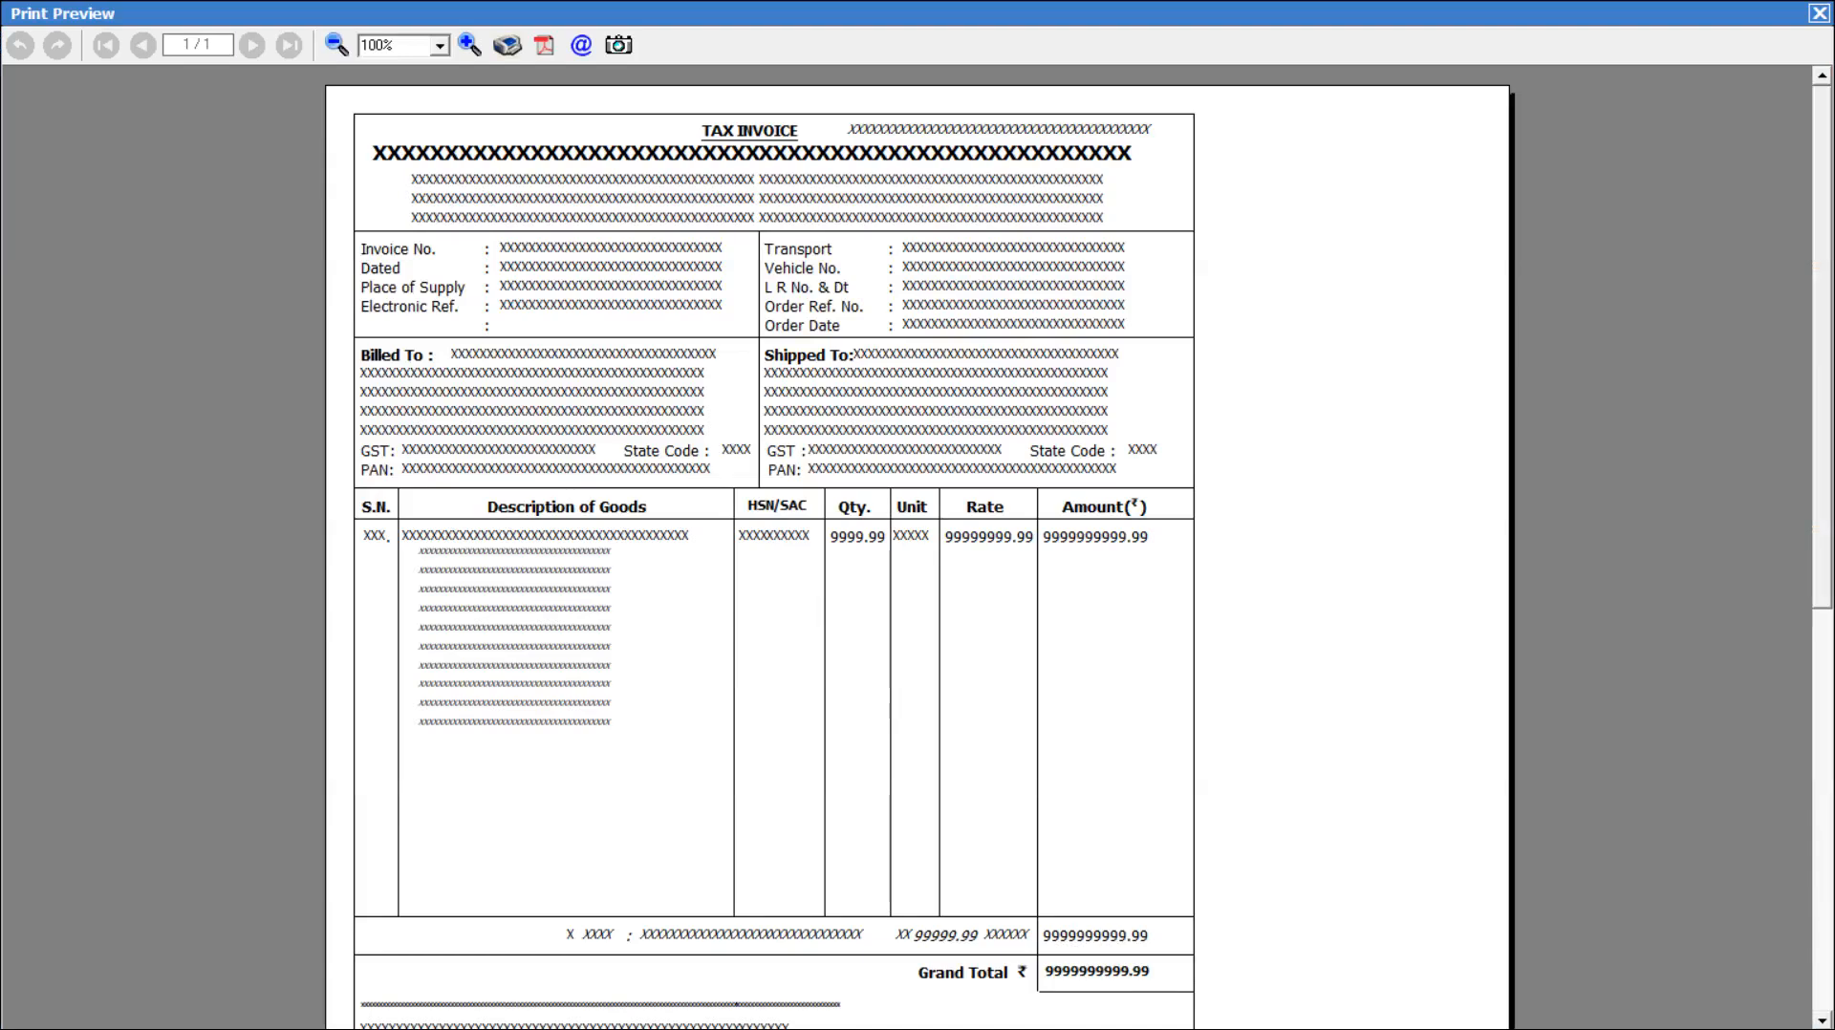
key("Escape")
key("Down")
key("alt+v")
key("Escape")
key("Down")
key("alt+v")
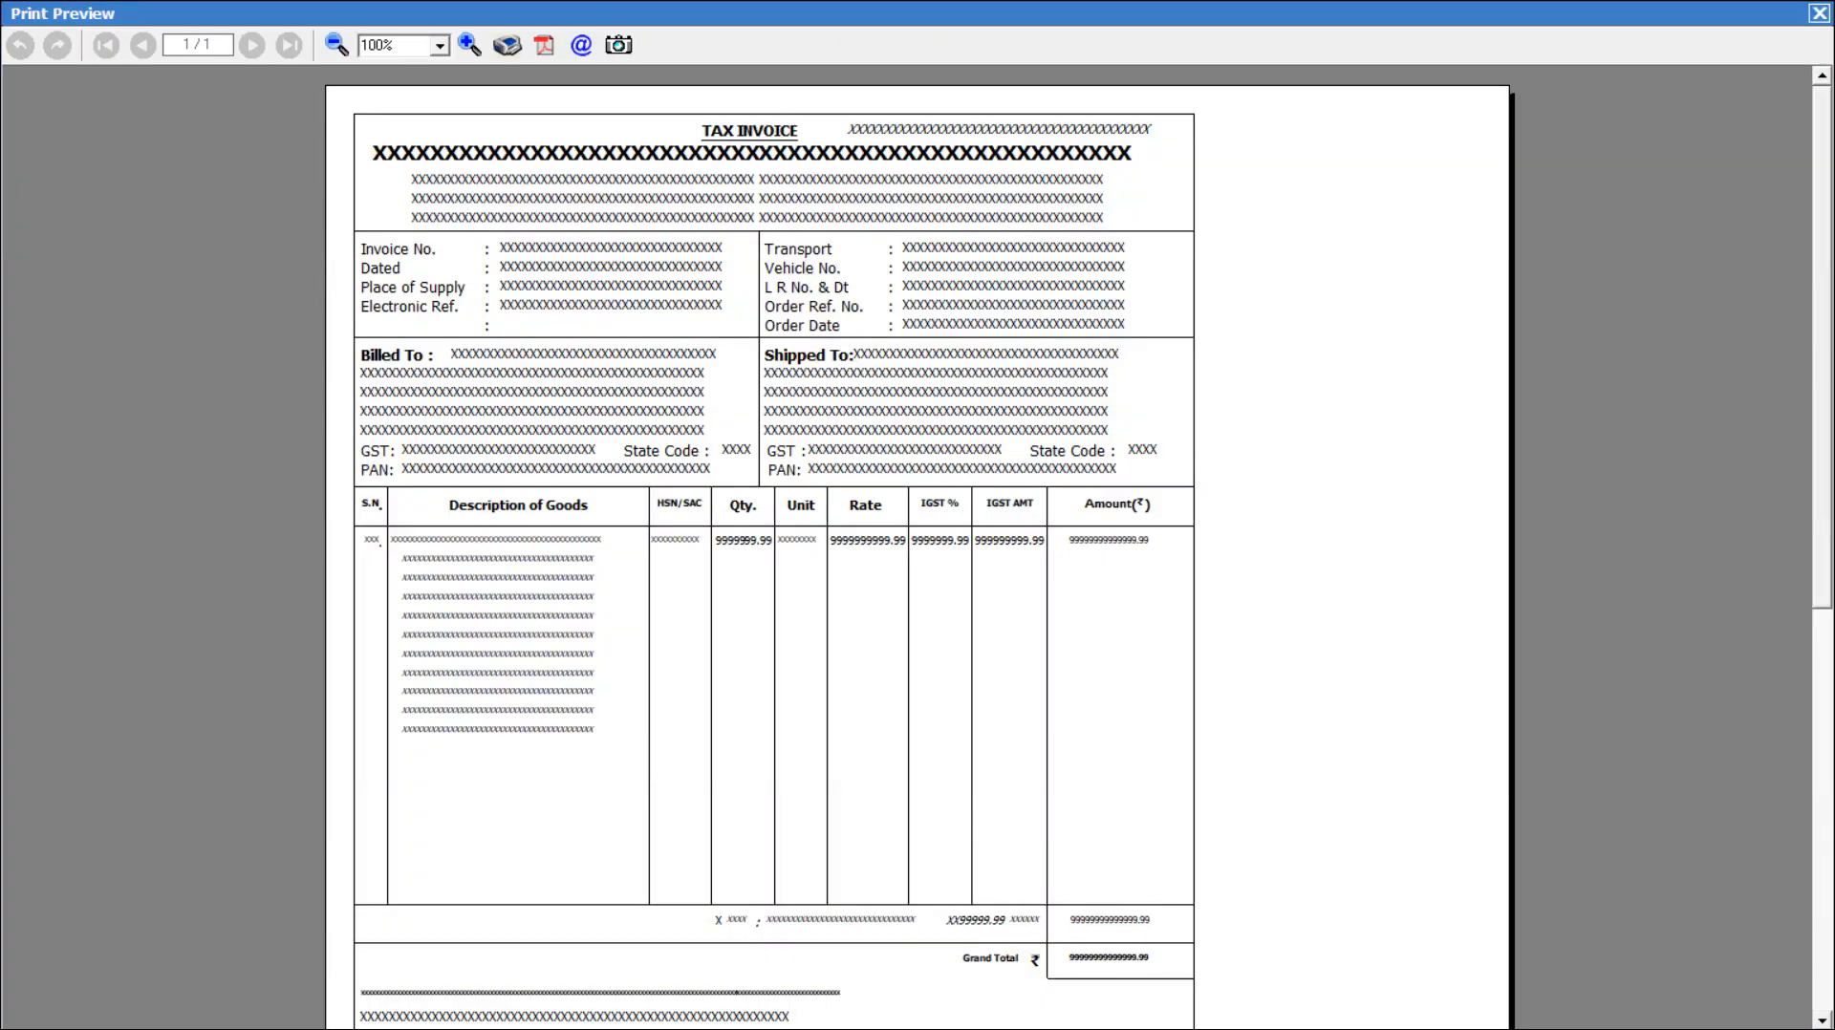
key("Escape")
key("Down")
key("alt+v")
key("Escape")
key("Down")
key("alt+v")
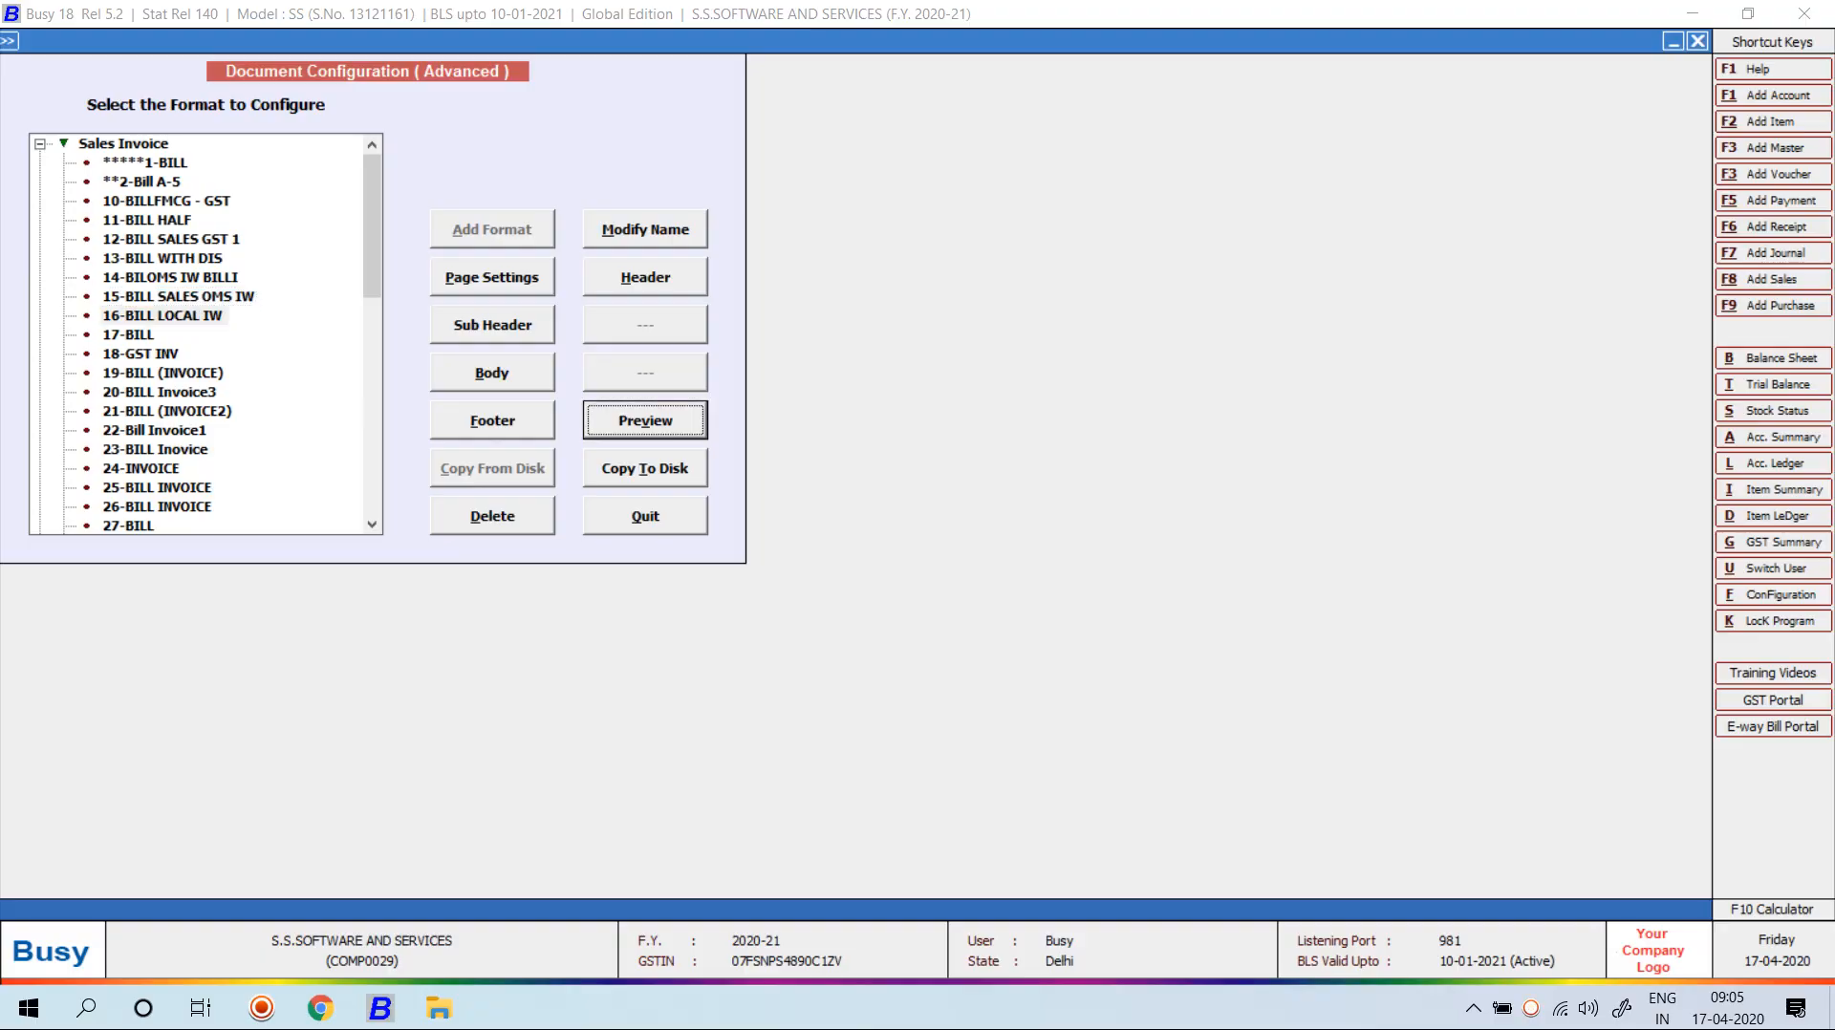
key("Escape")
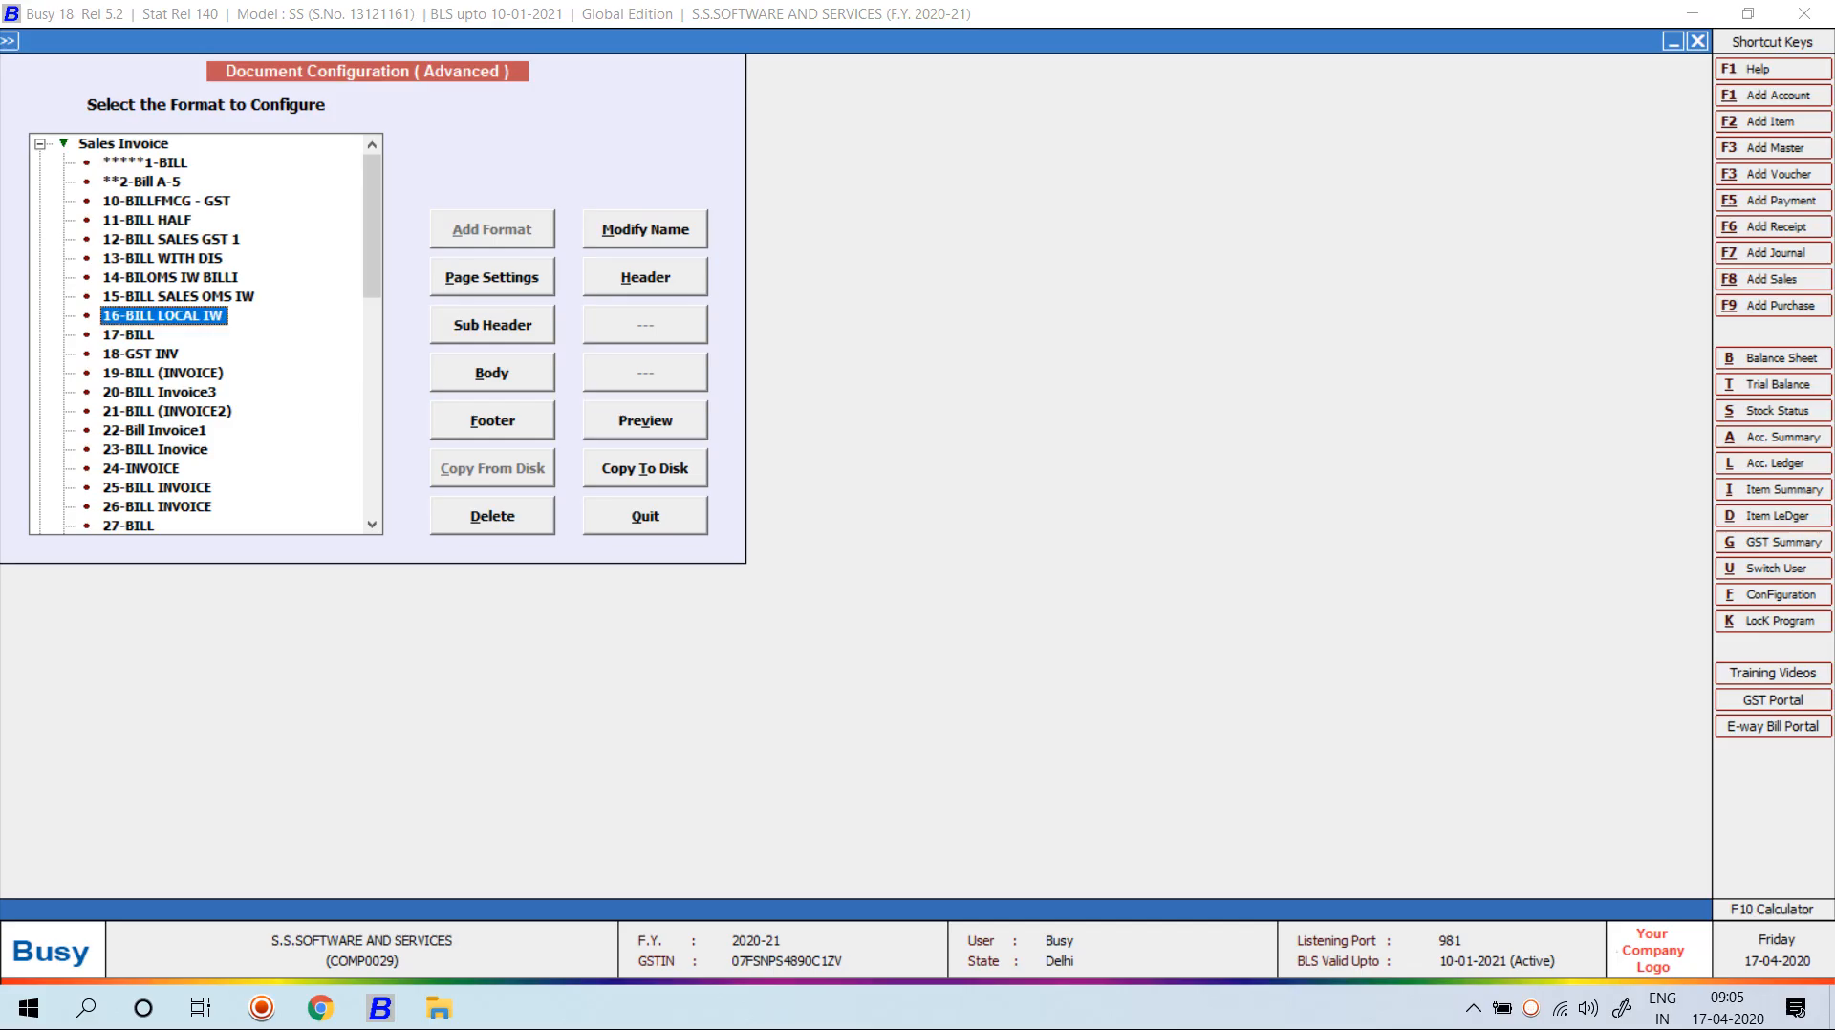
key("Down")
key("alt+v")
key("Escape")
key("Down")
key("alt+v")
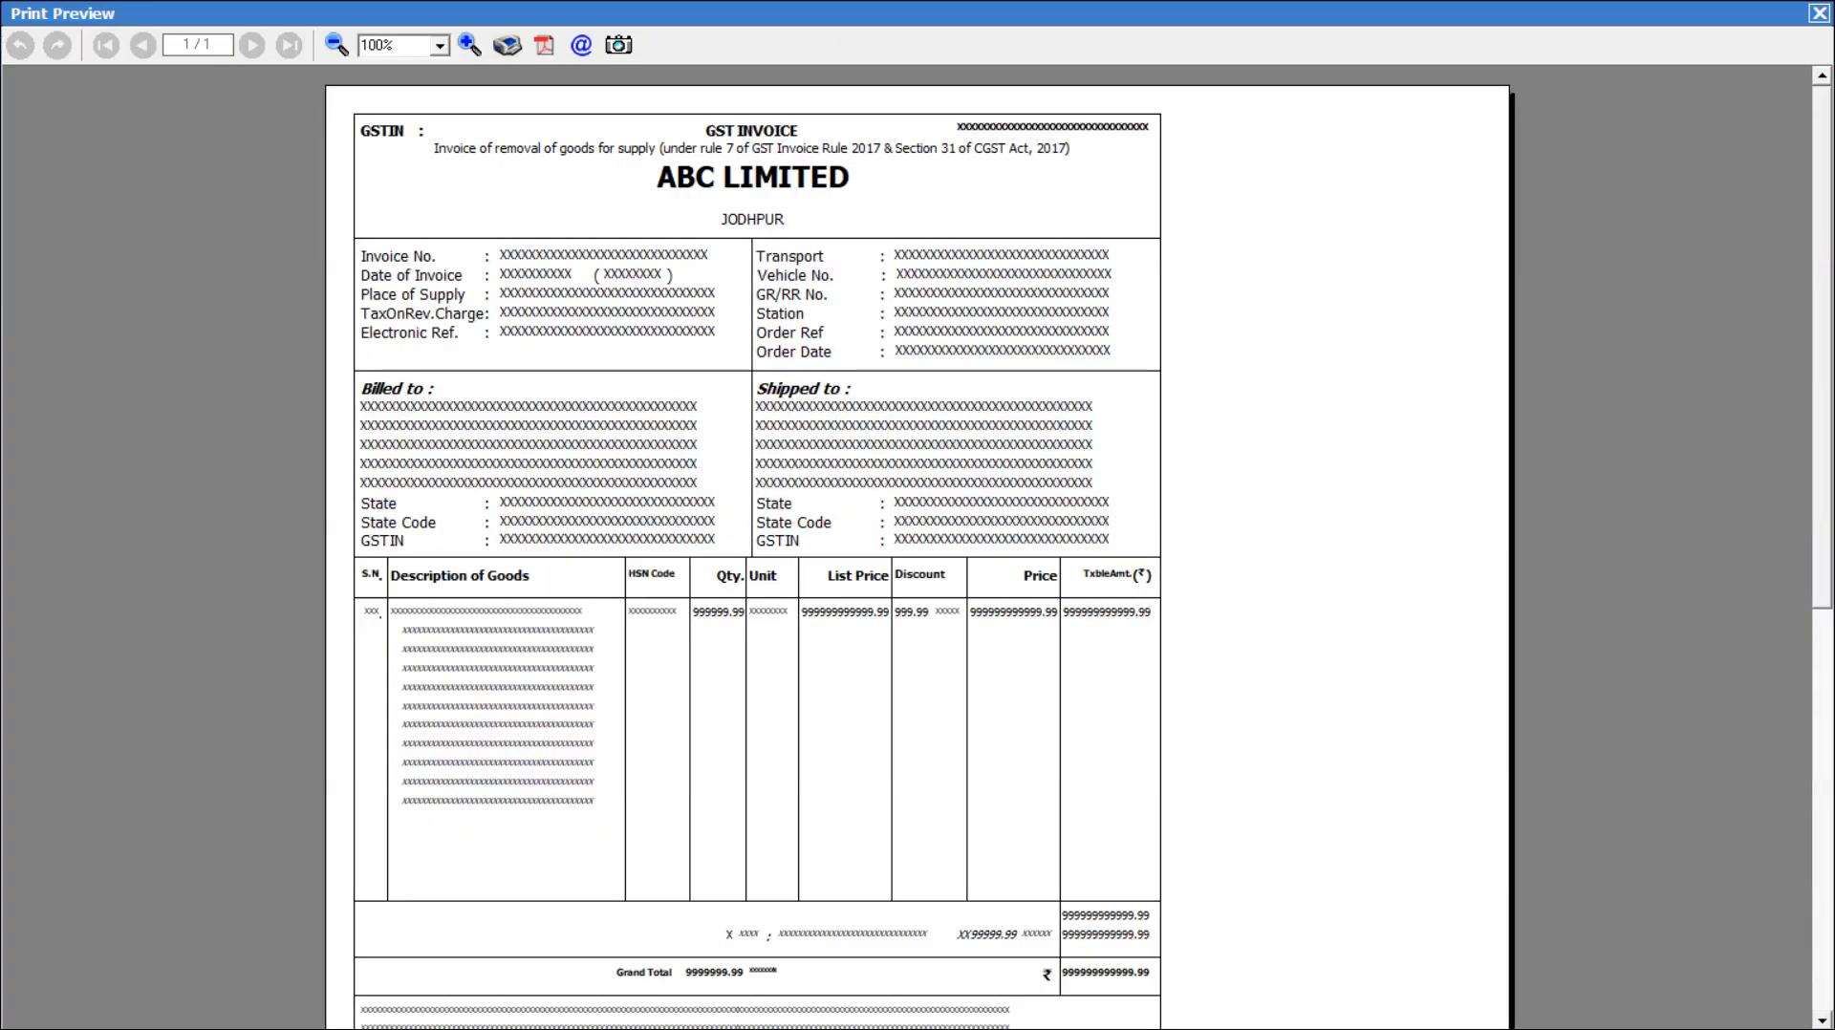
scroll(917, 546, "down", 4)
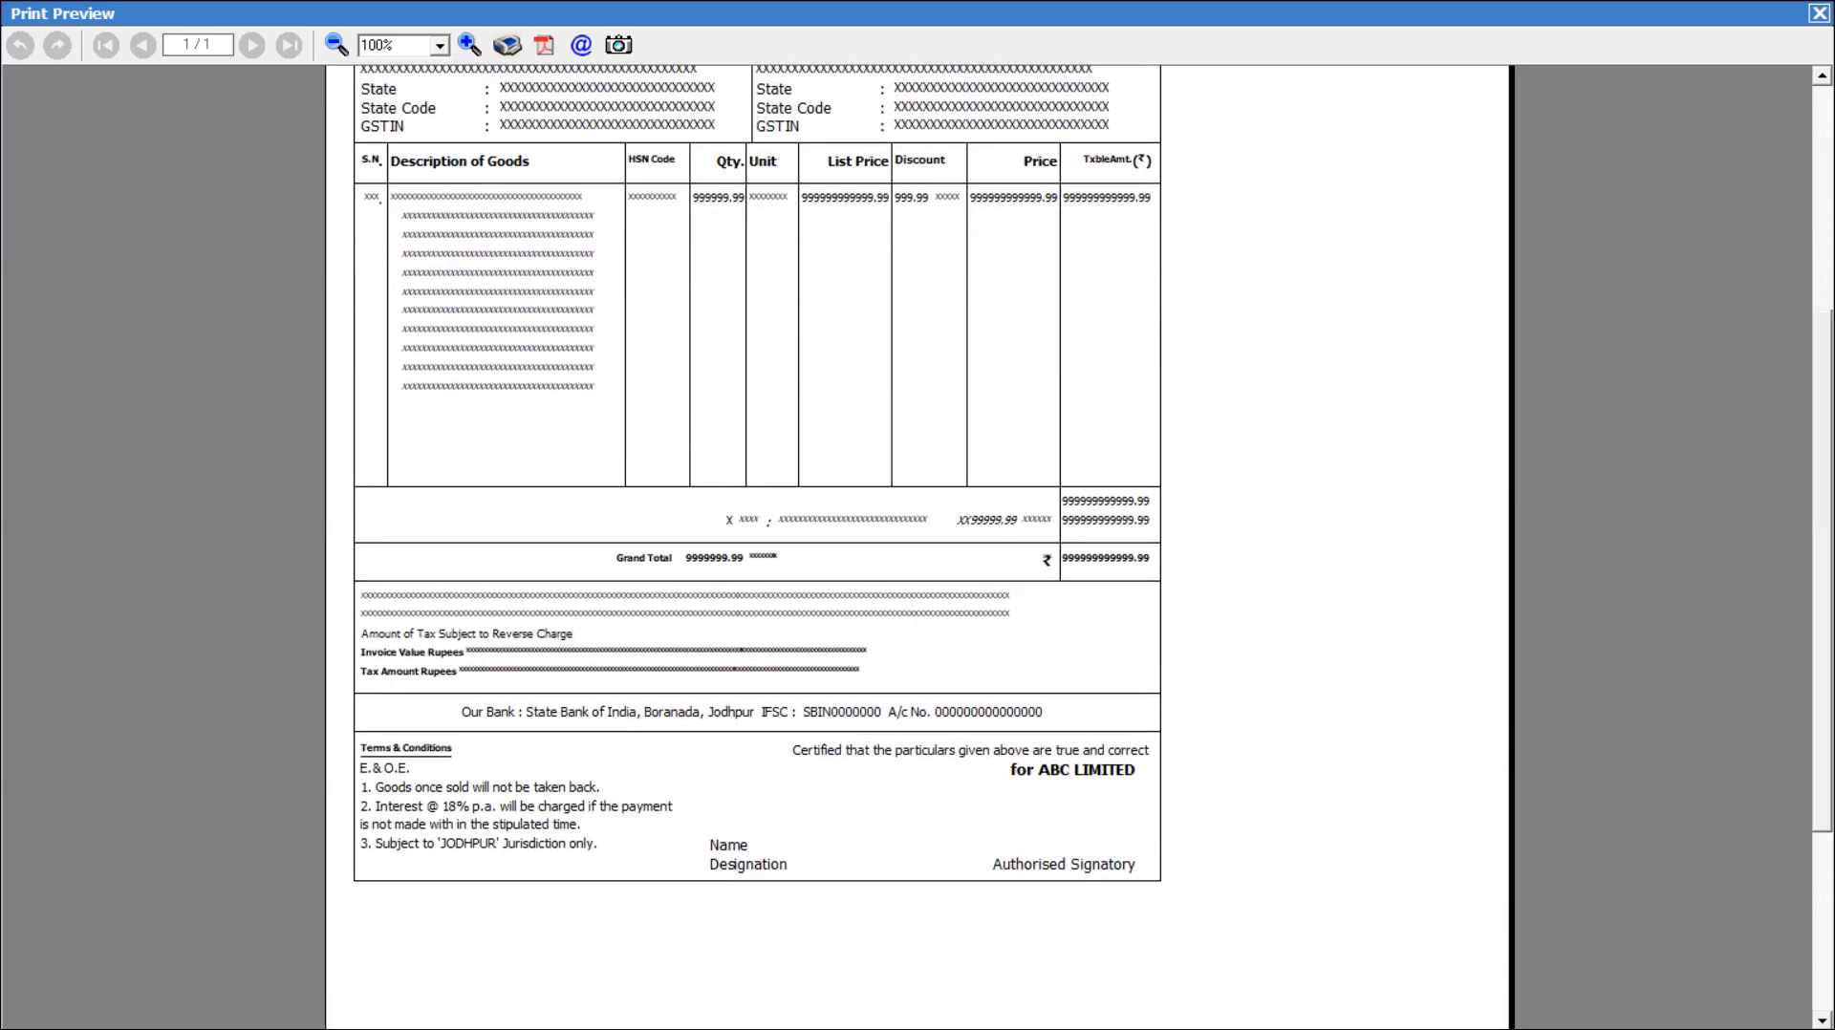
left_click(1820, 14)
left_click(162, 373)
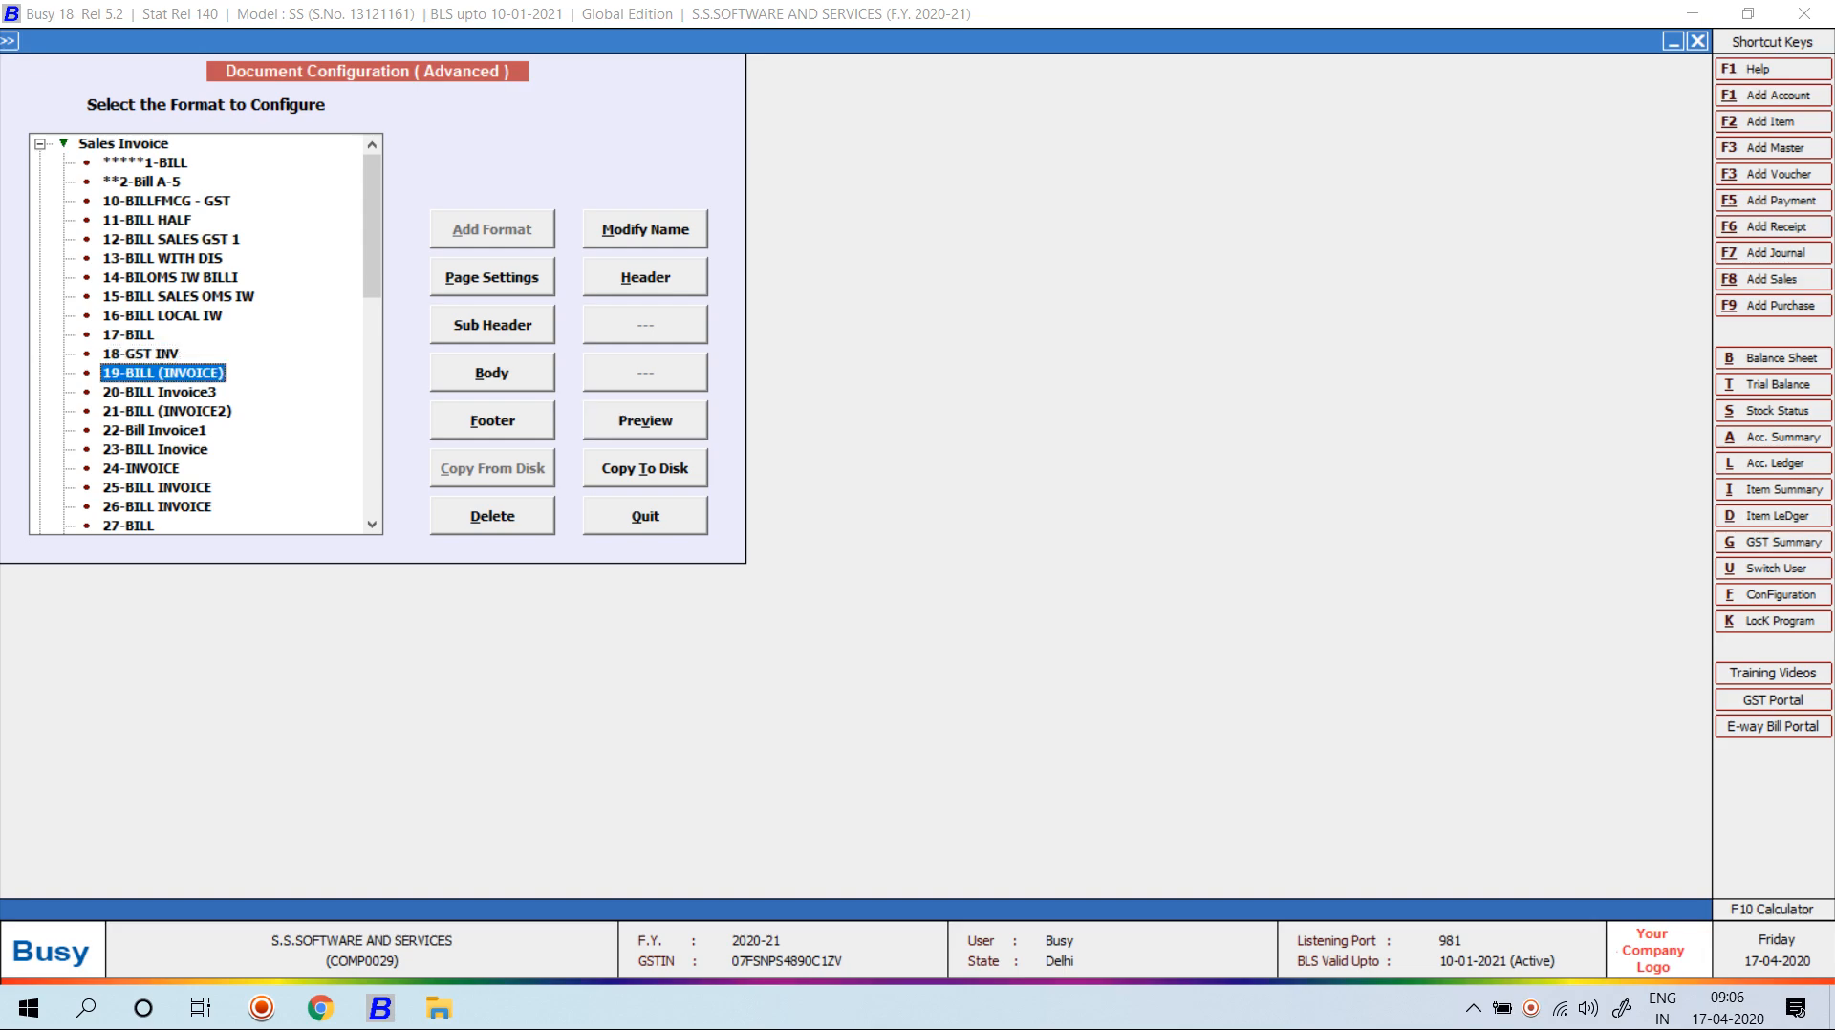
left_click(646, 421)
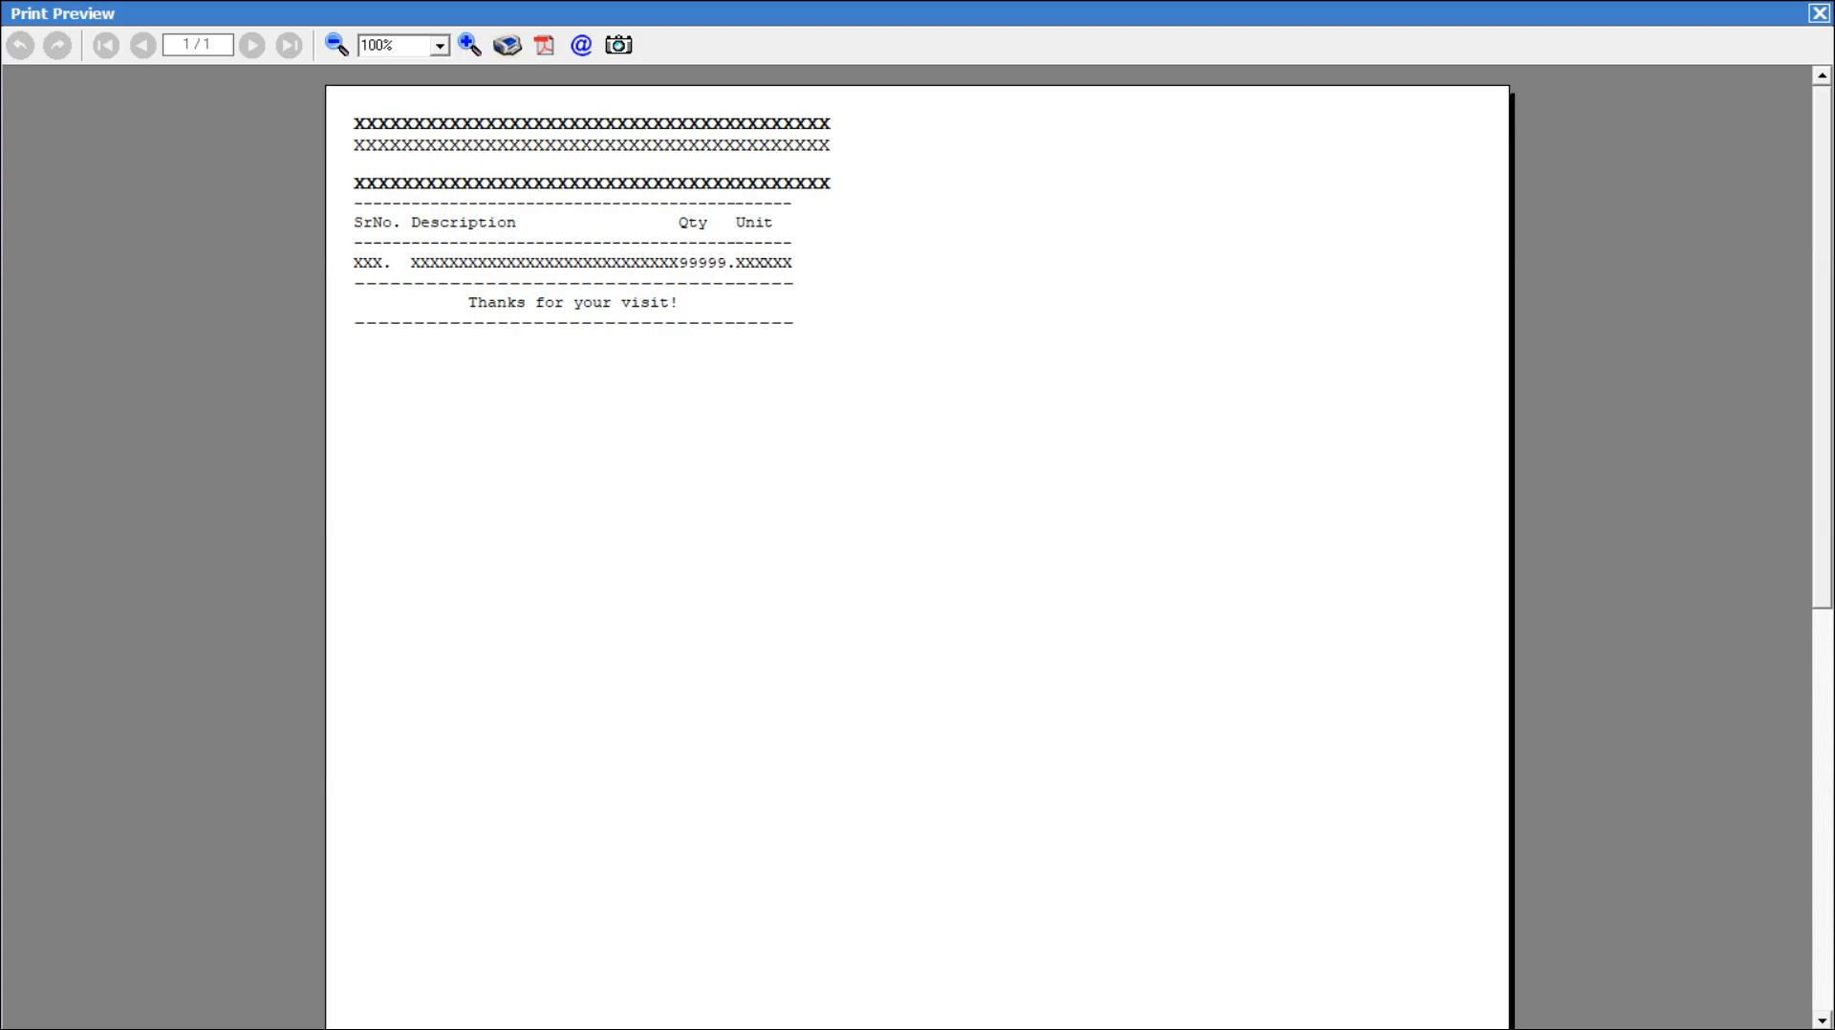
key("Escape")
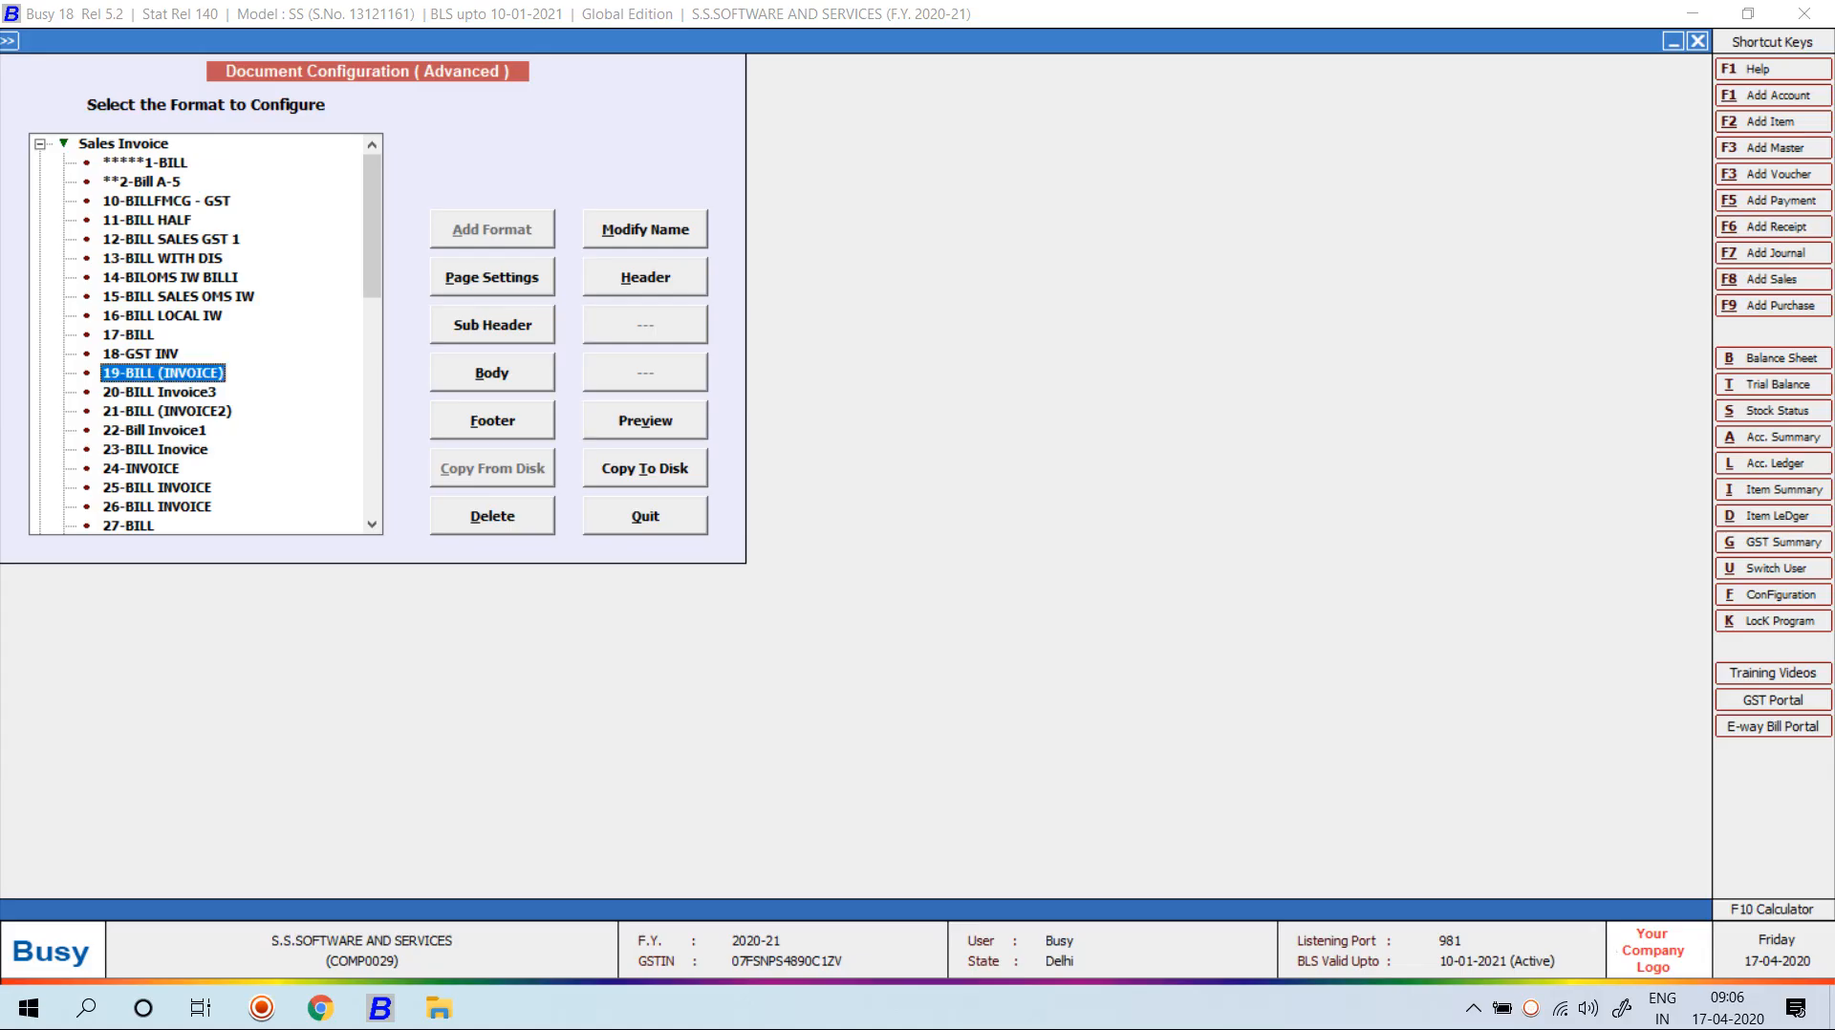
key("Down")
key("Down")
key("Up")
key("alt+v")
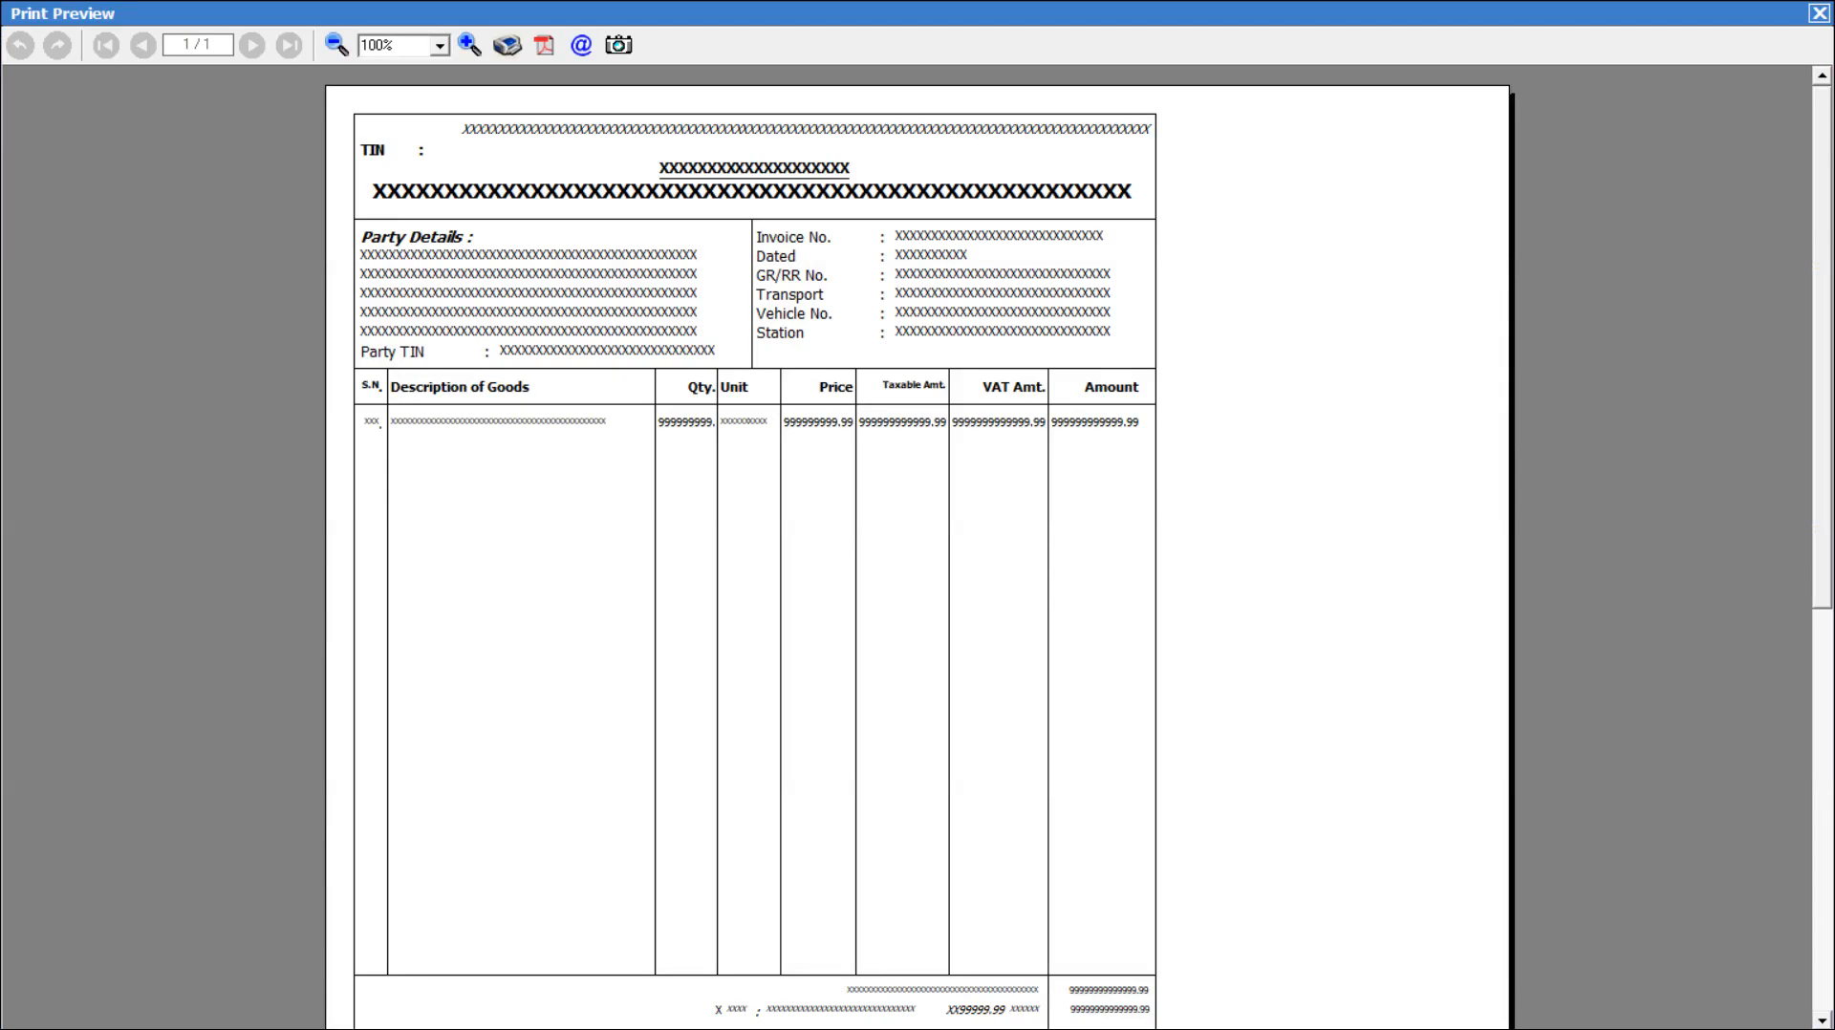
scroll(917, 544, "down", 5)
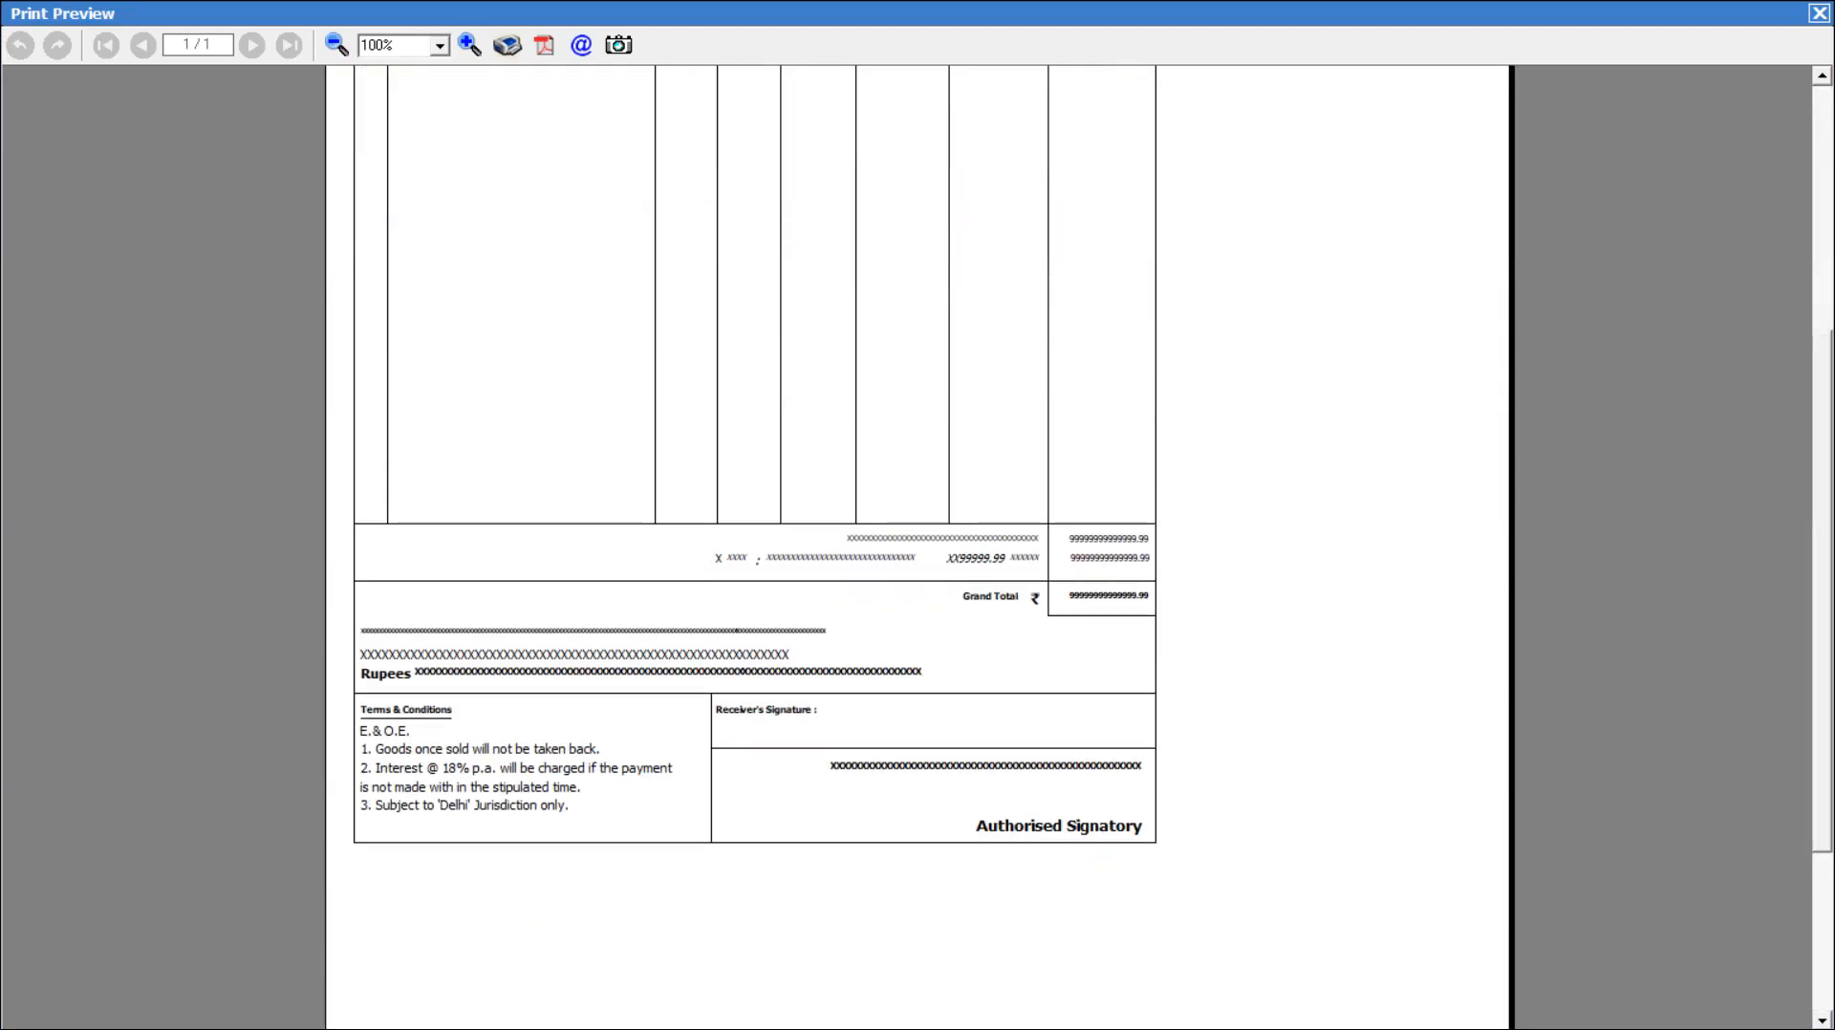
key("Escape")
key("Down")
key("alt+v")
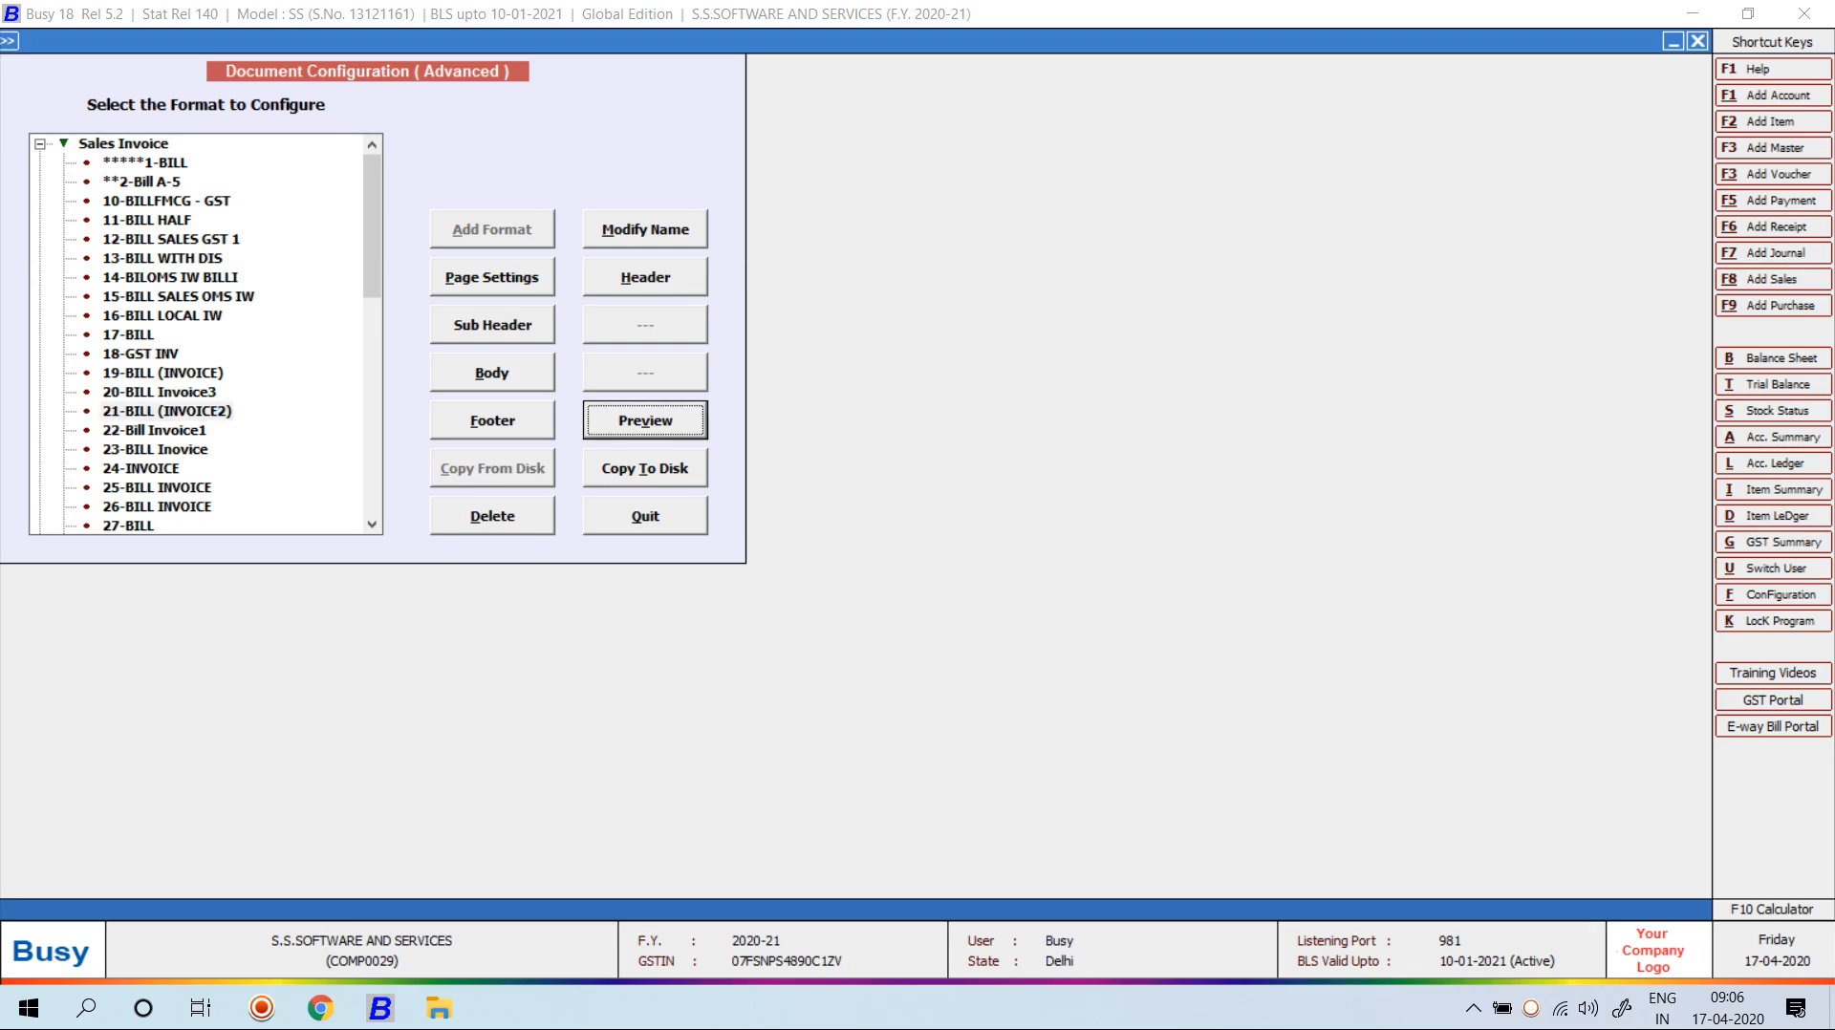
key("Escape")
key("Down")
key("alt+v")
key("Escape")
key("Down")
key("alt+v")
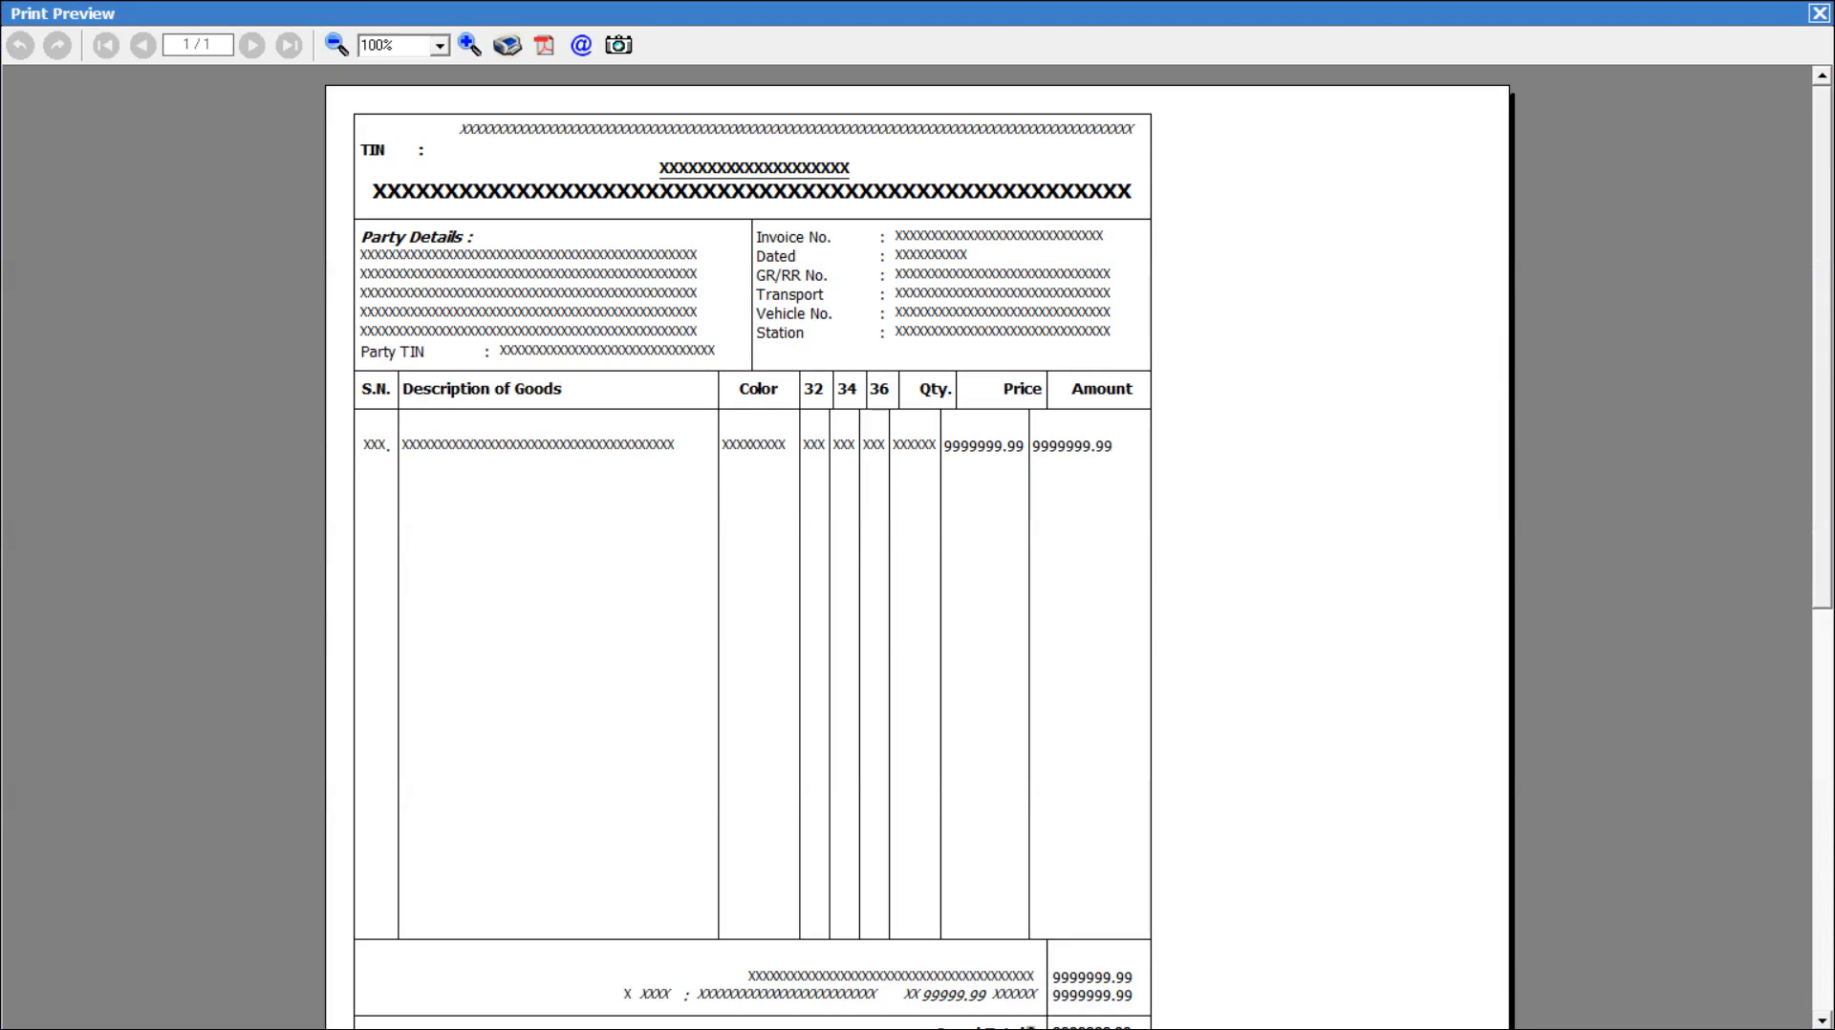
key("Escape")
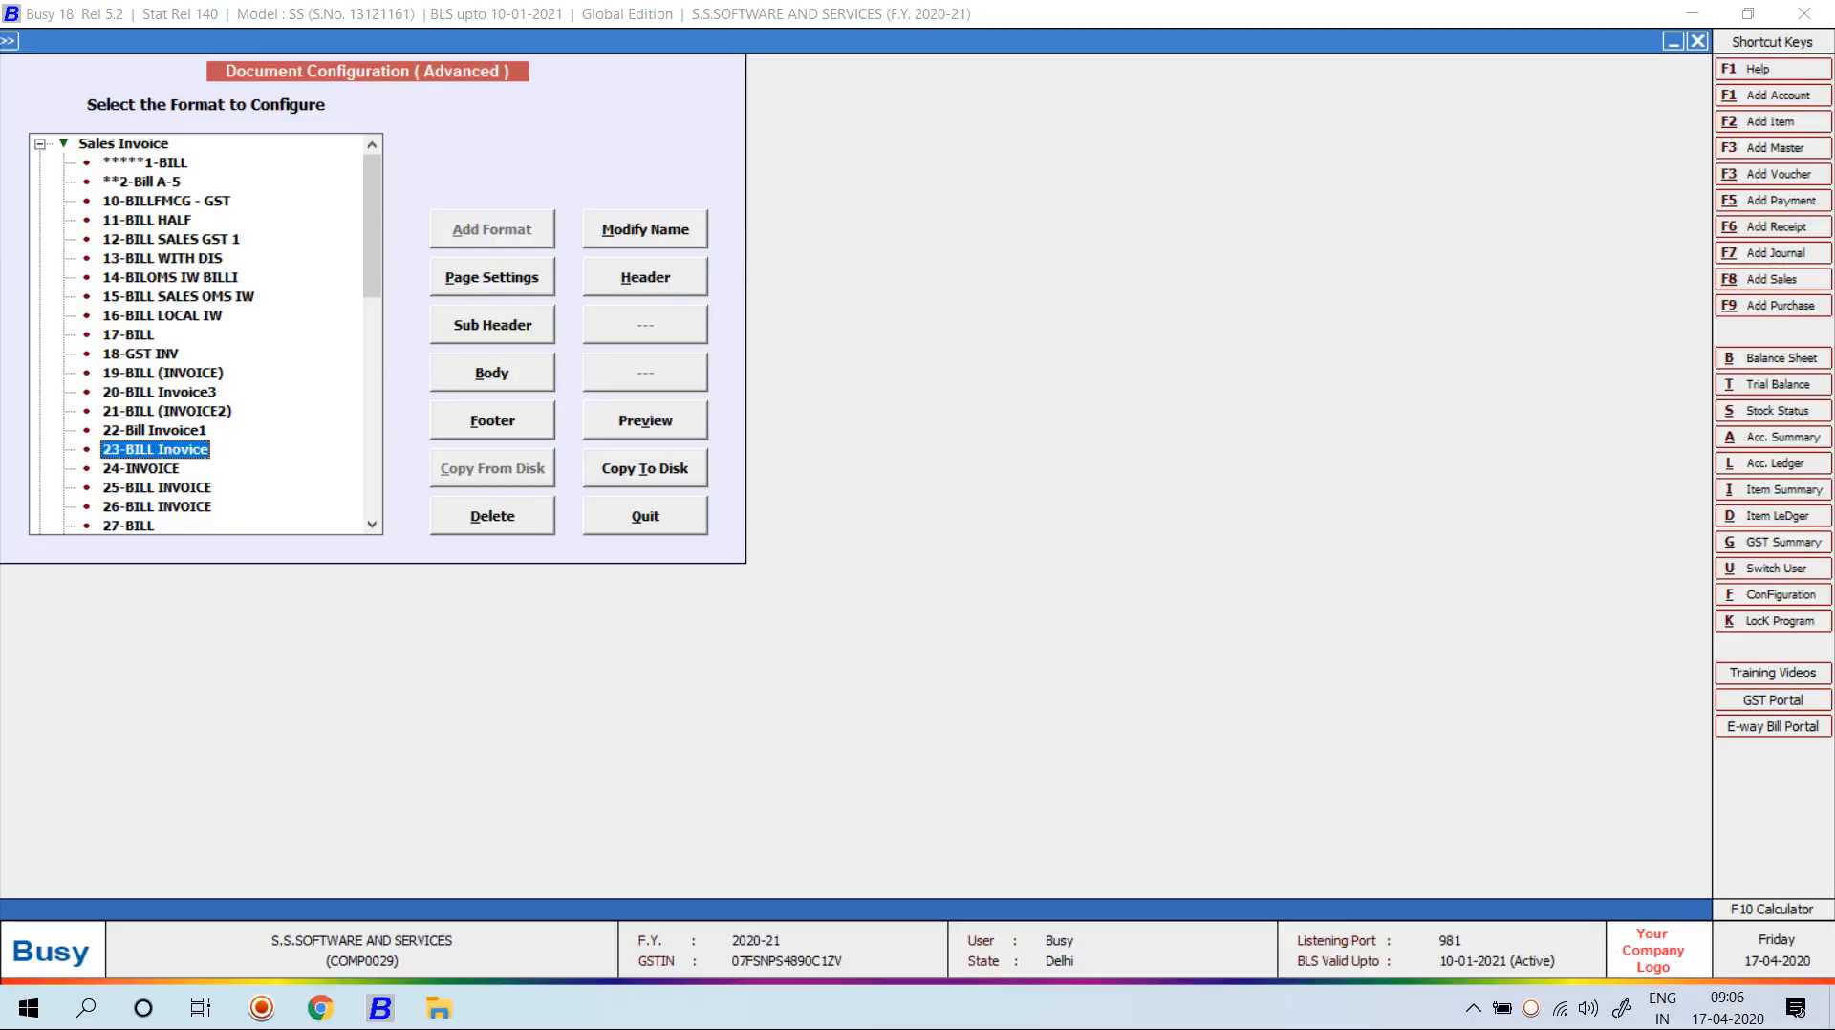
key("Down")
key("alt+v")
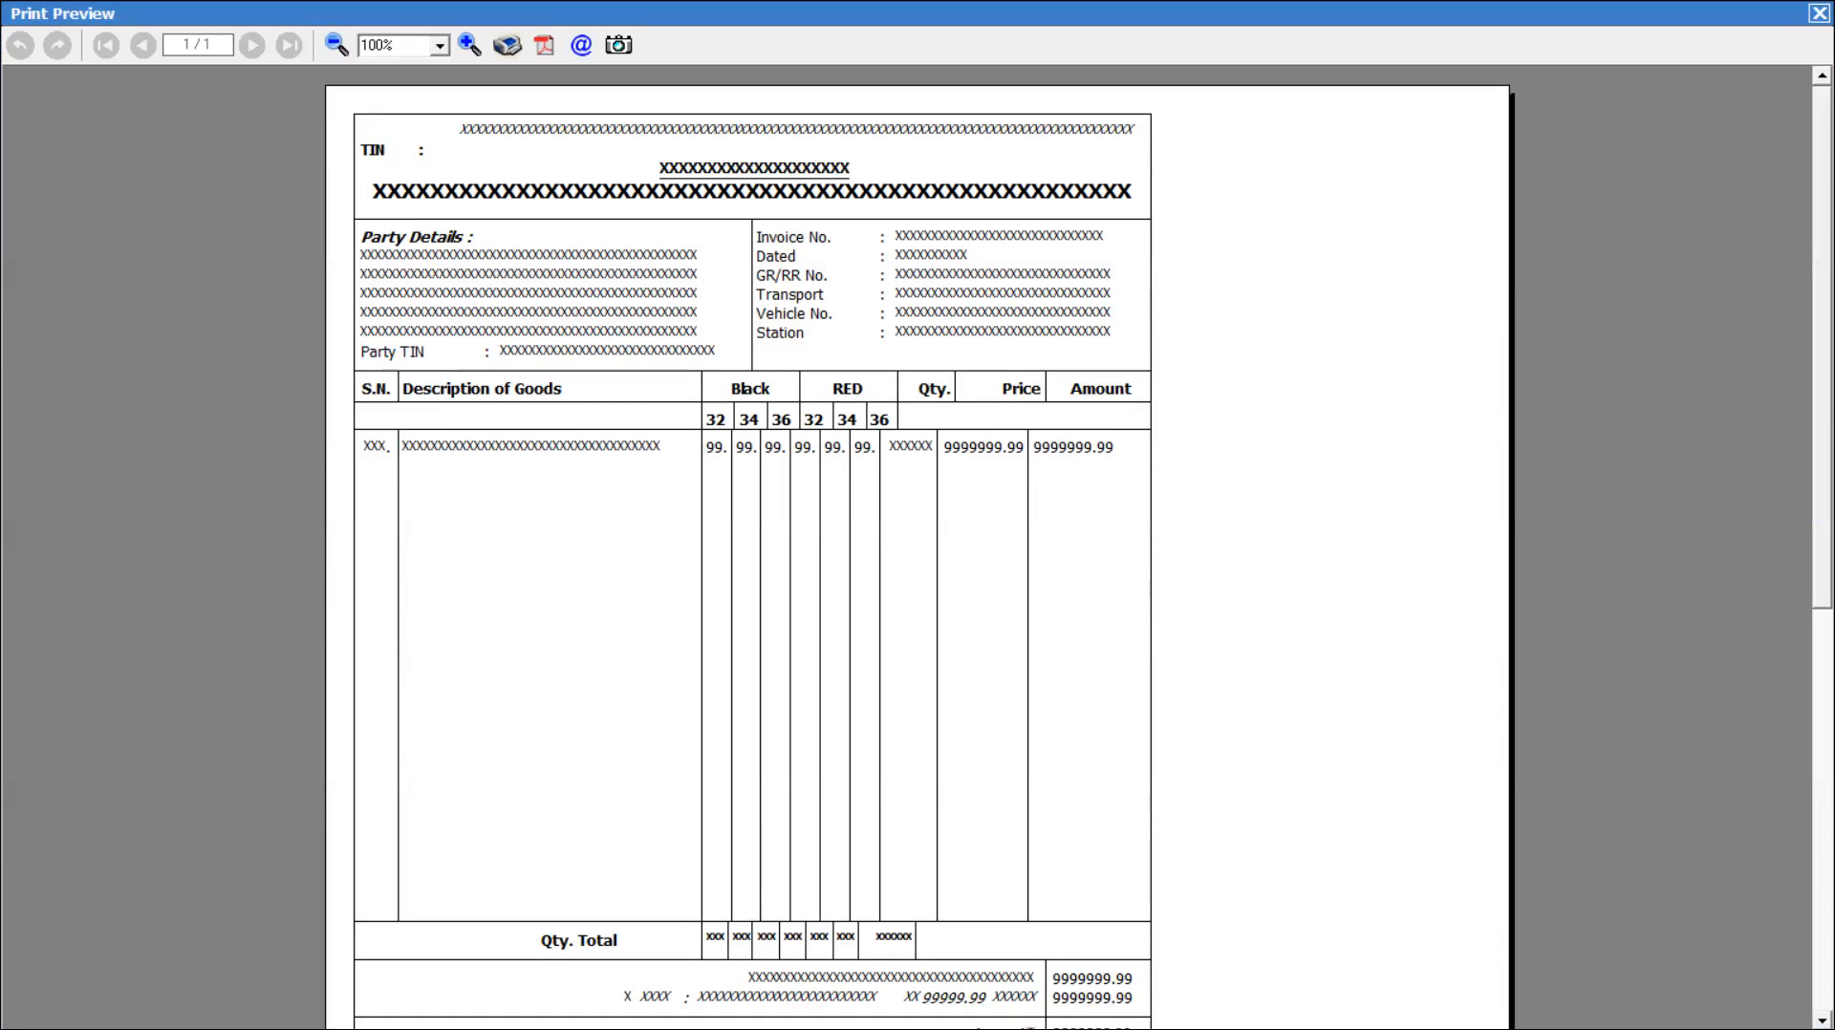
key("Escape")
key("Down")
key("alt+v")
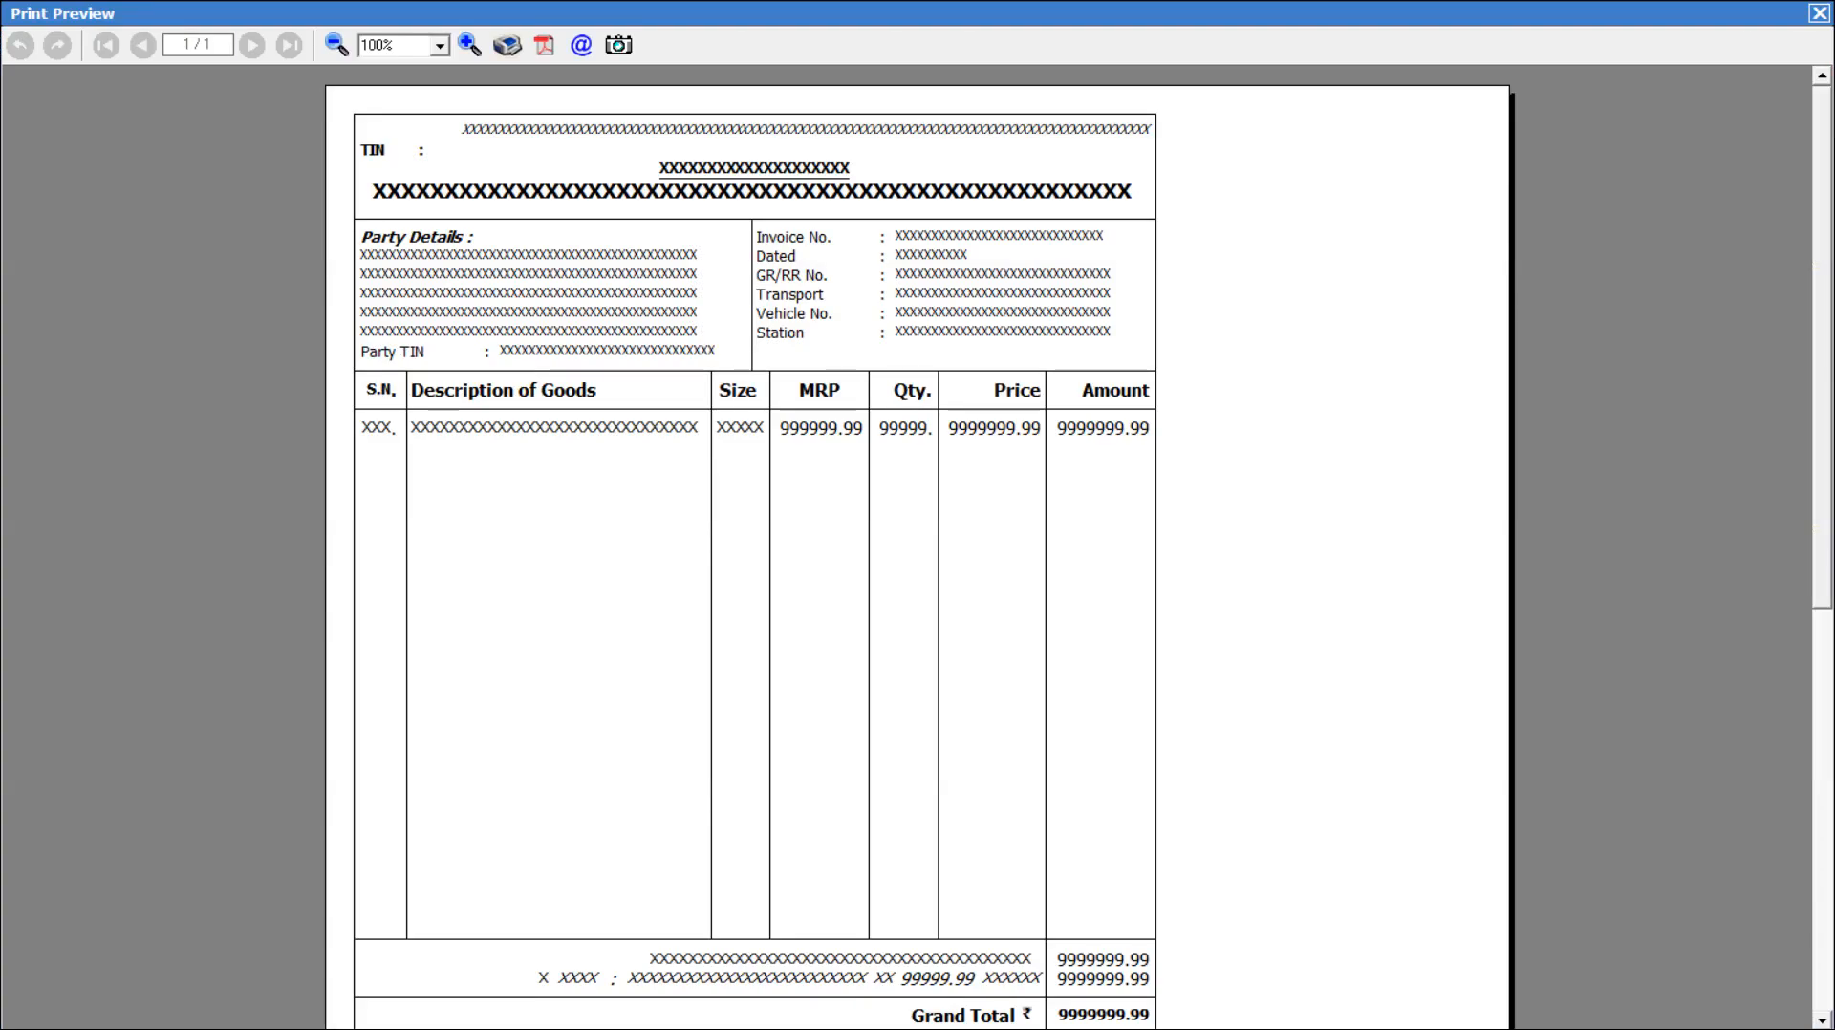
key("Escape")
key("Down")
key("alt+v")
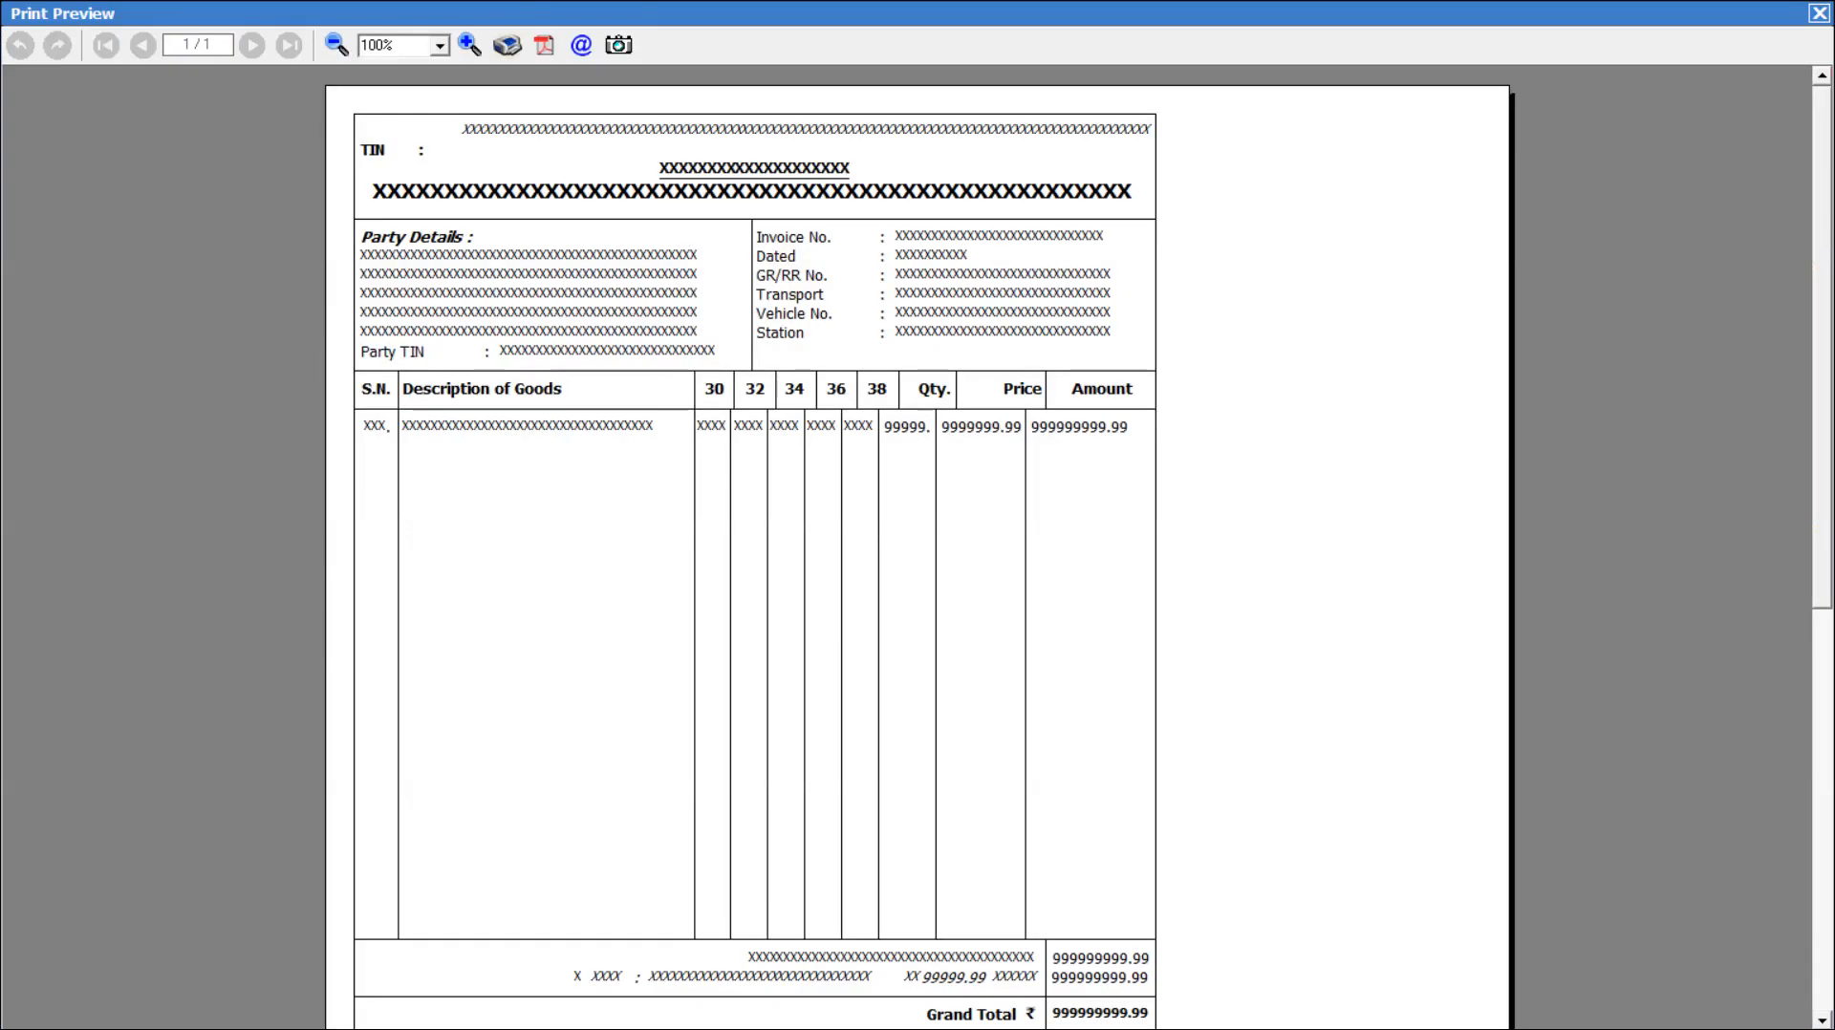
Preview the 27-BILL, 28-BILL, 29-BILL and 30-BILL FORMAT formats one after another.
key("Escape")
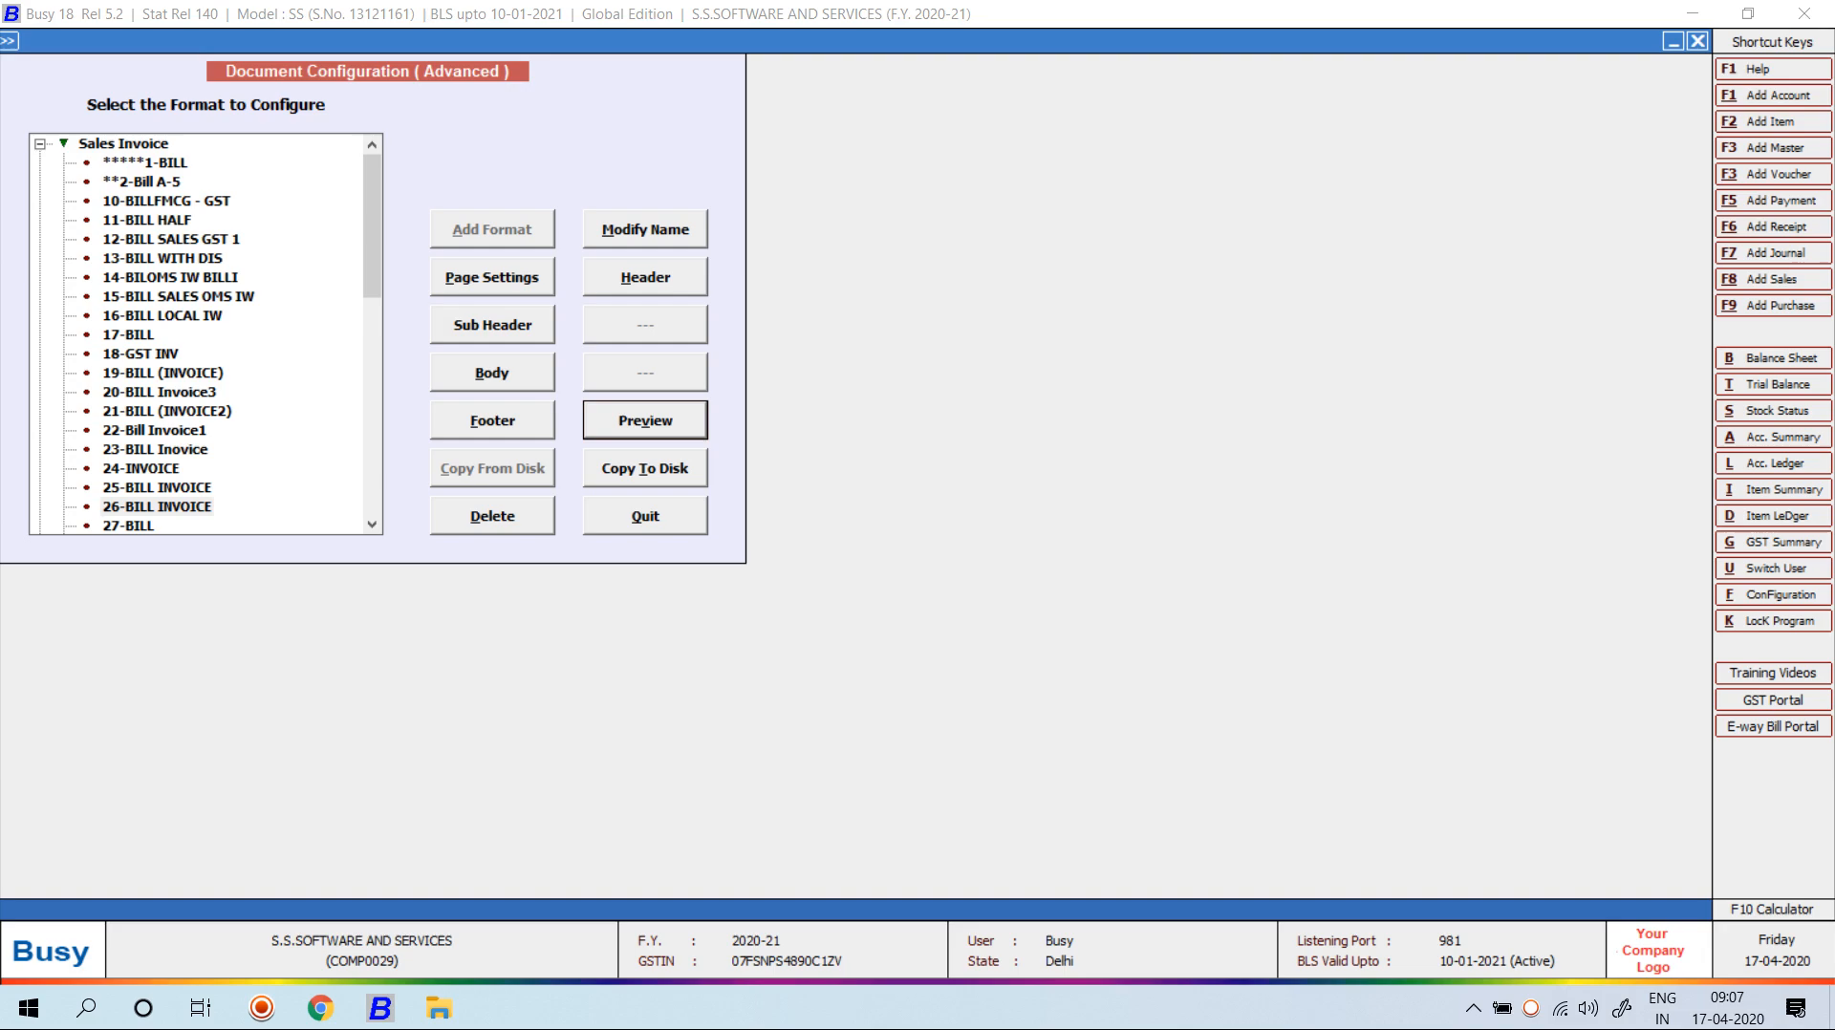
key("Down")
key("Down")
key("alt+v")
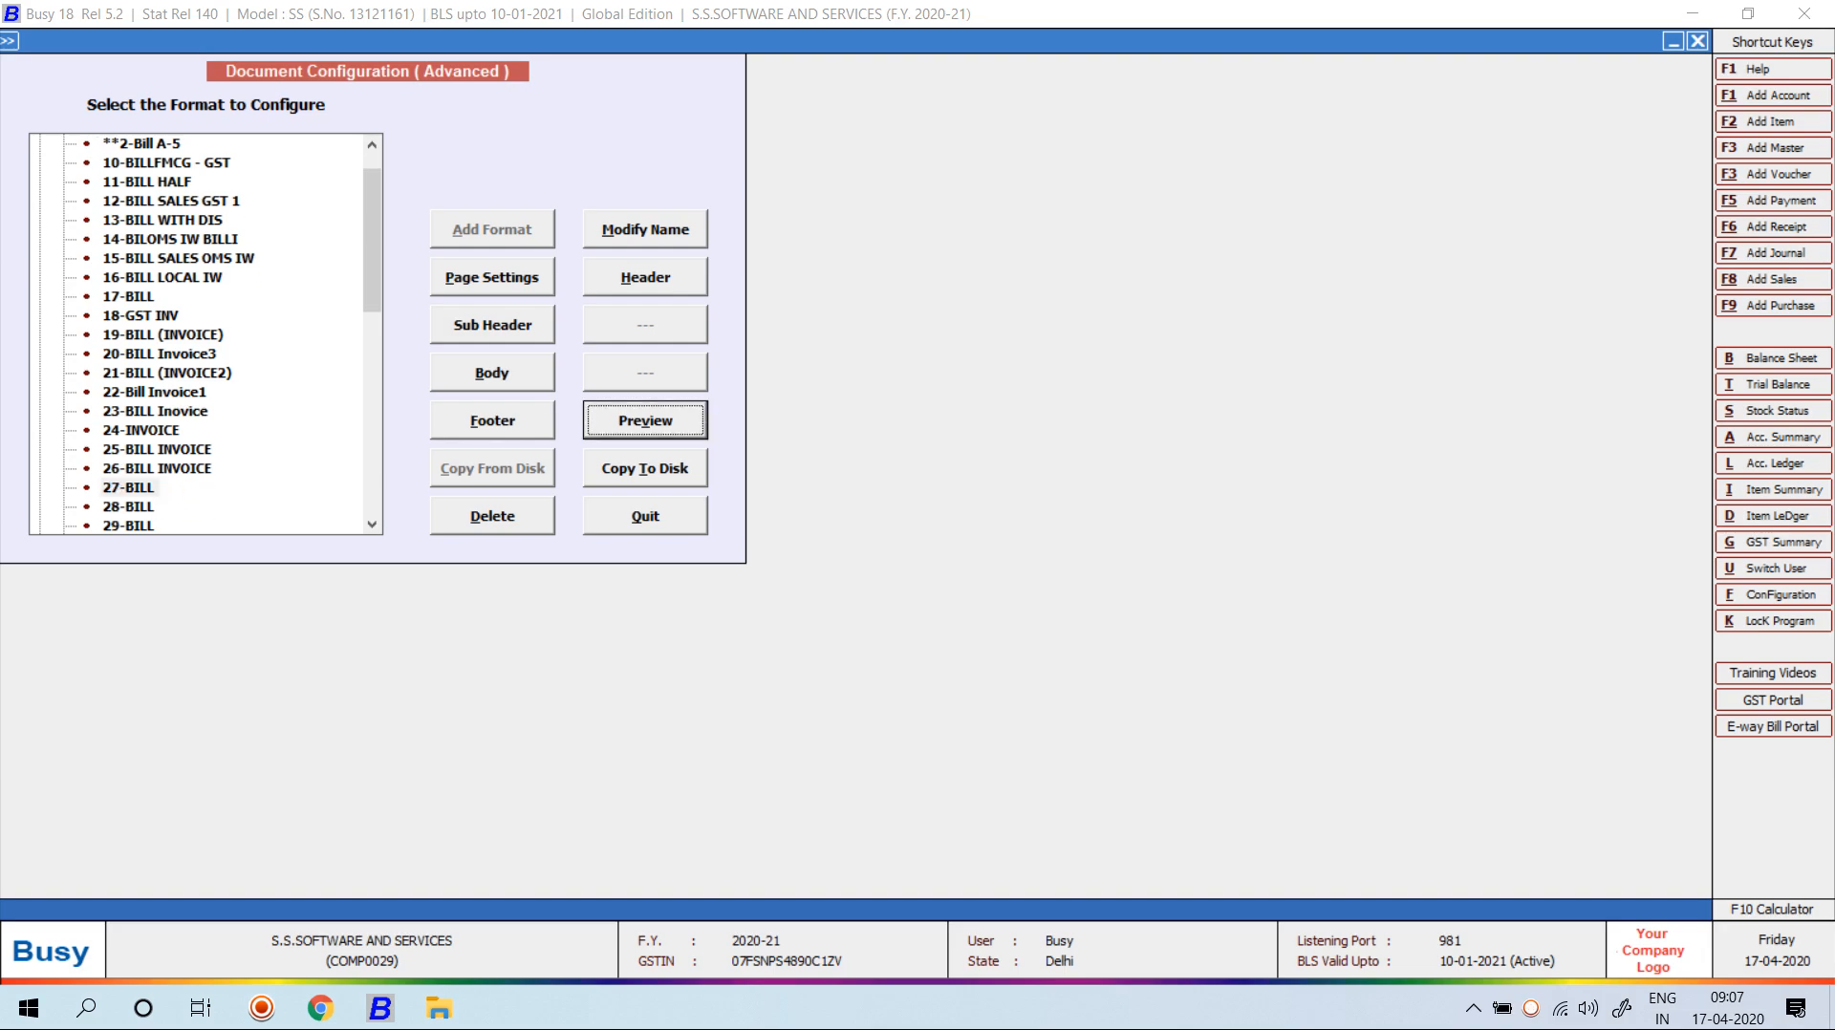
key("Escape")
key("Down")
key("alt+v")
key("Escape")
key("Down")
key("alt+v")
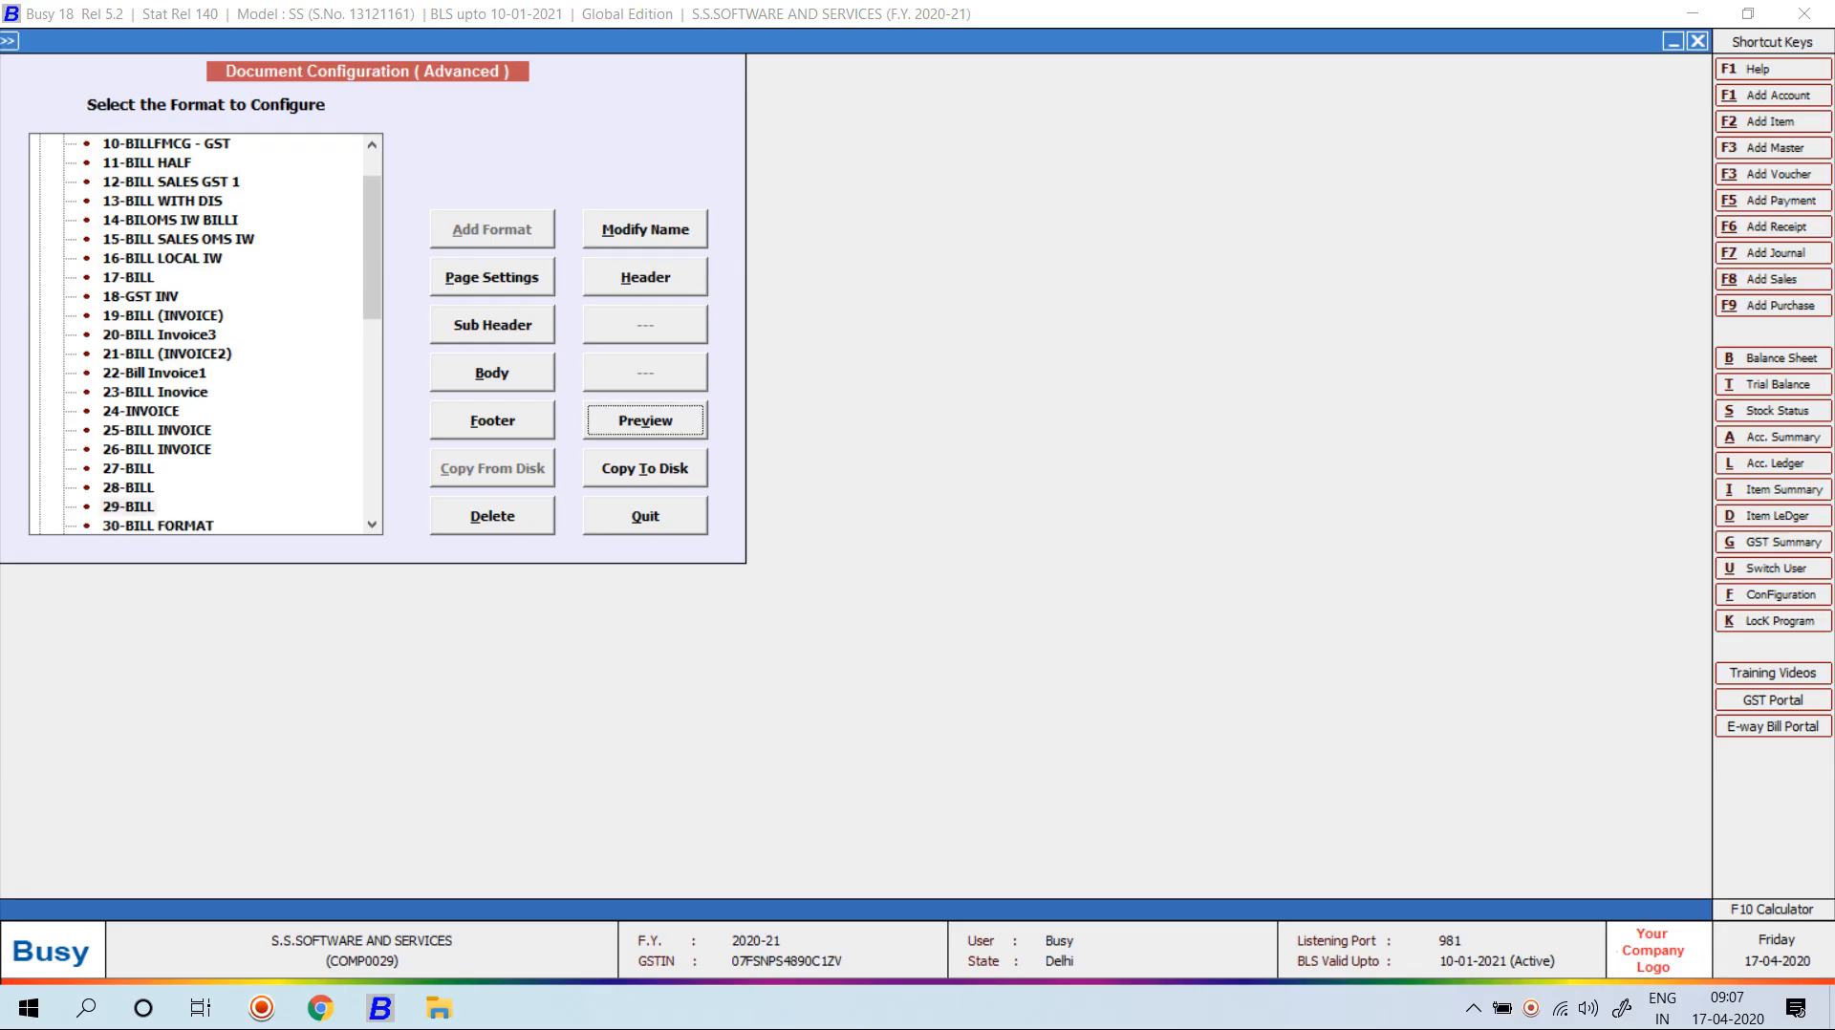
key("Escape")
key("Down")
key("alt+v")
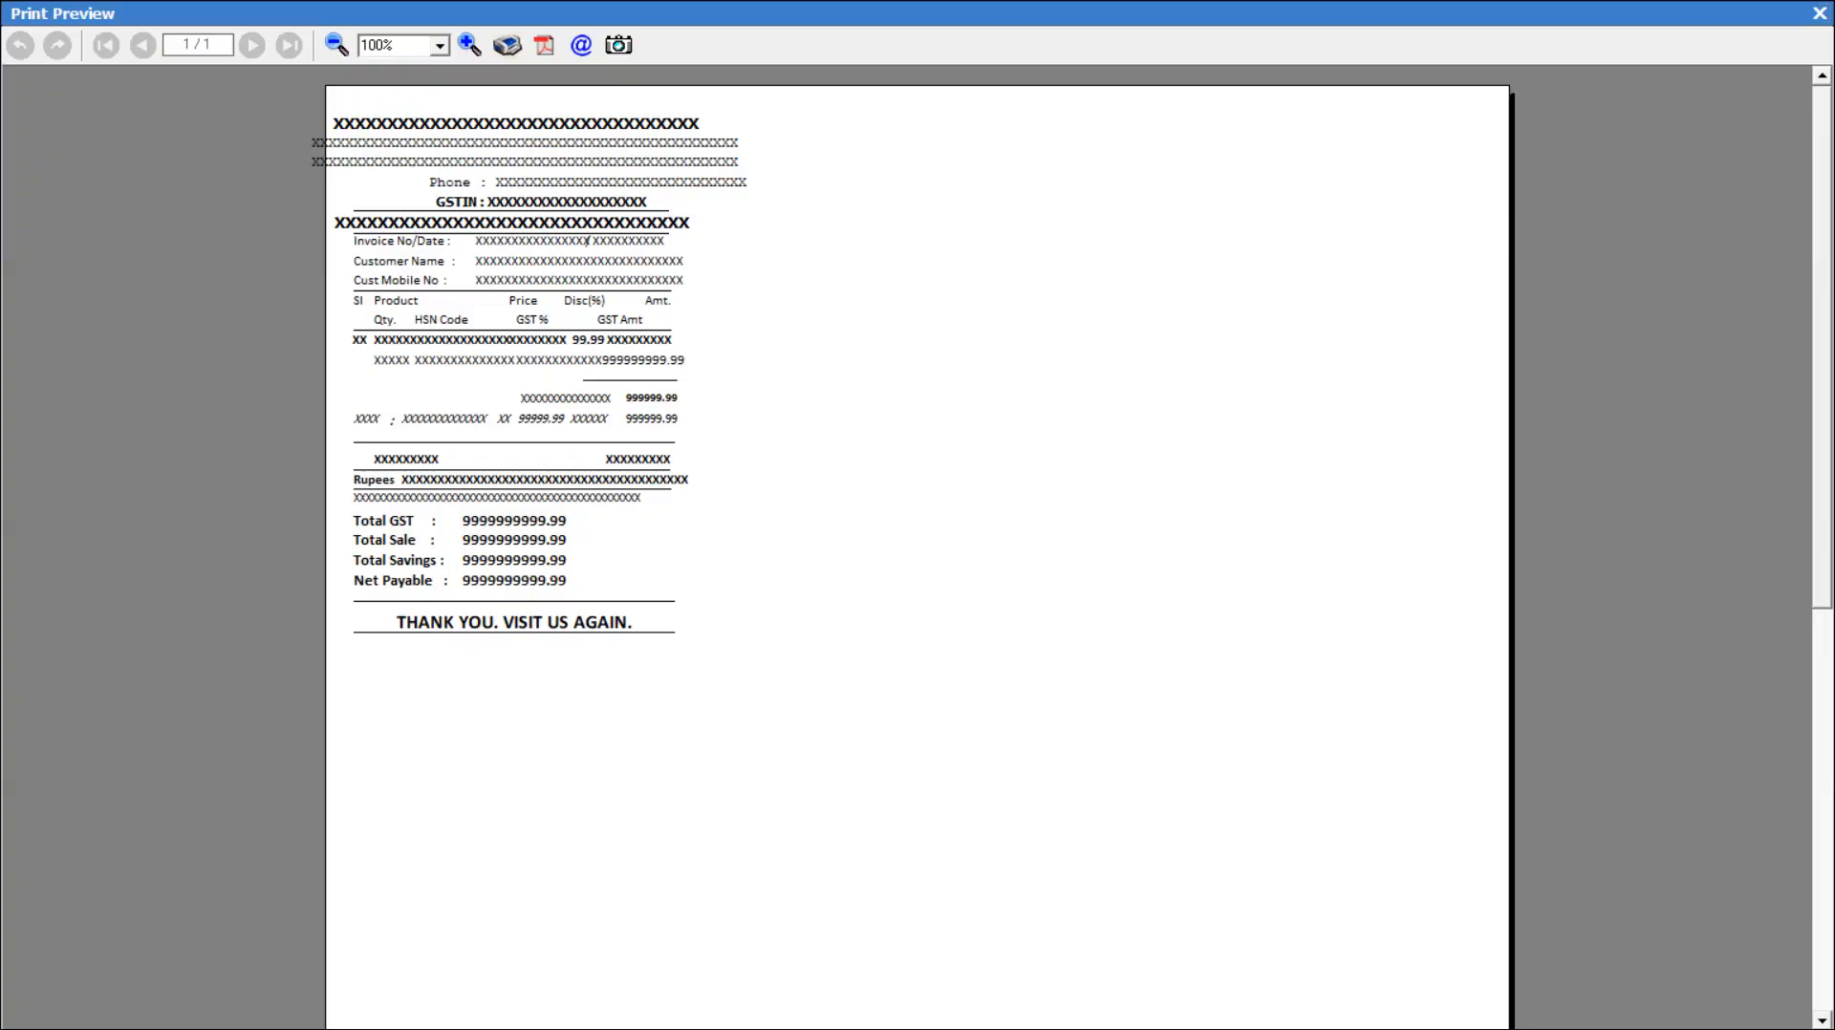
Preview the 31-BILL, 32-BILL SMS and 3-BILL A5 formats one after another.
key("Escape")
key("Down")
key("alt+v")
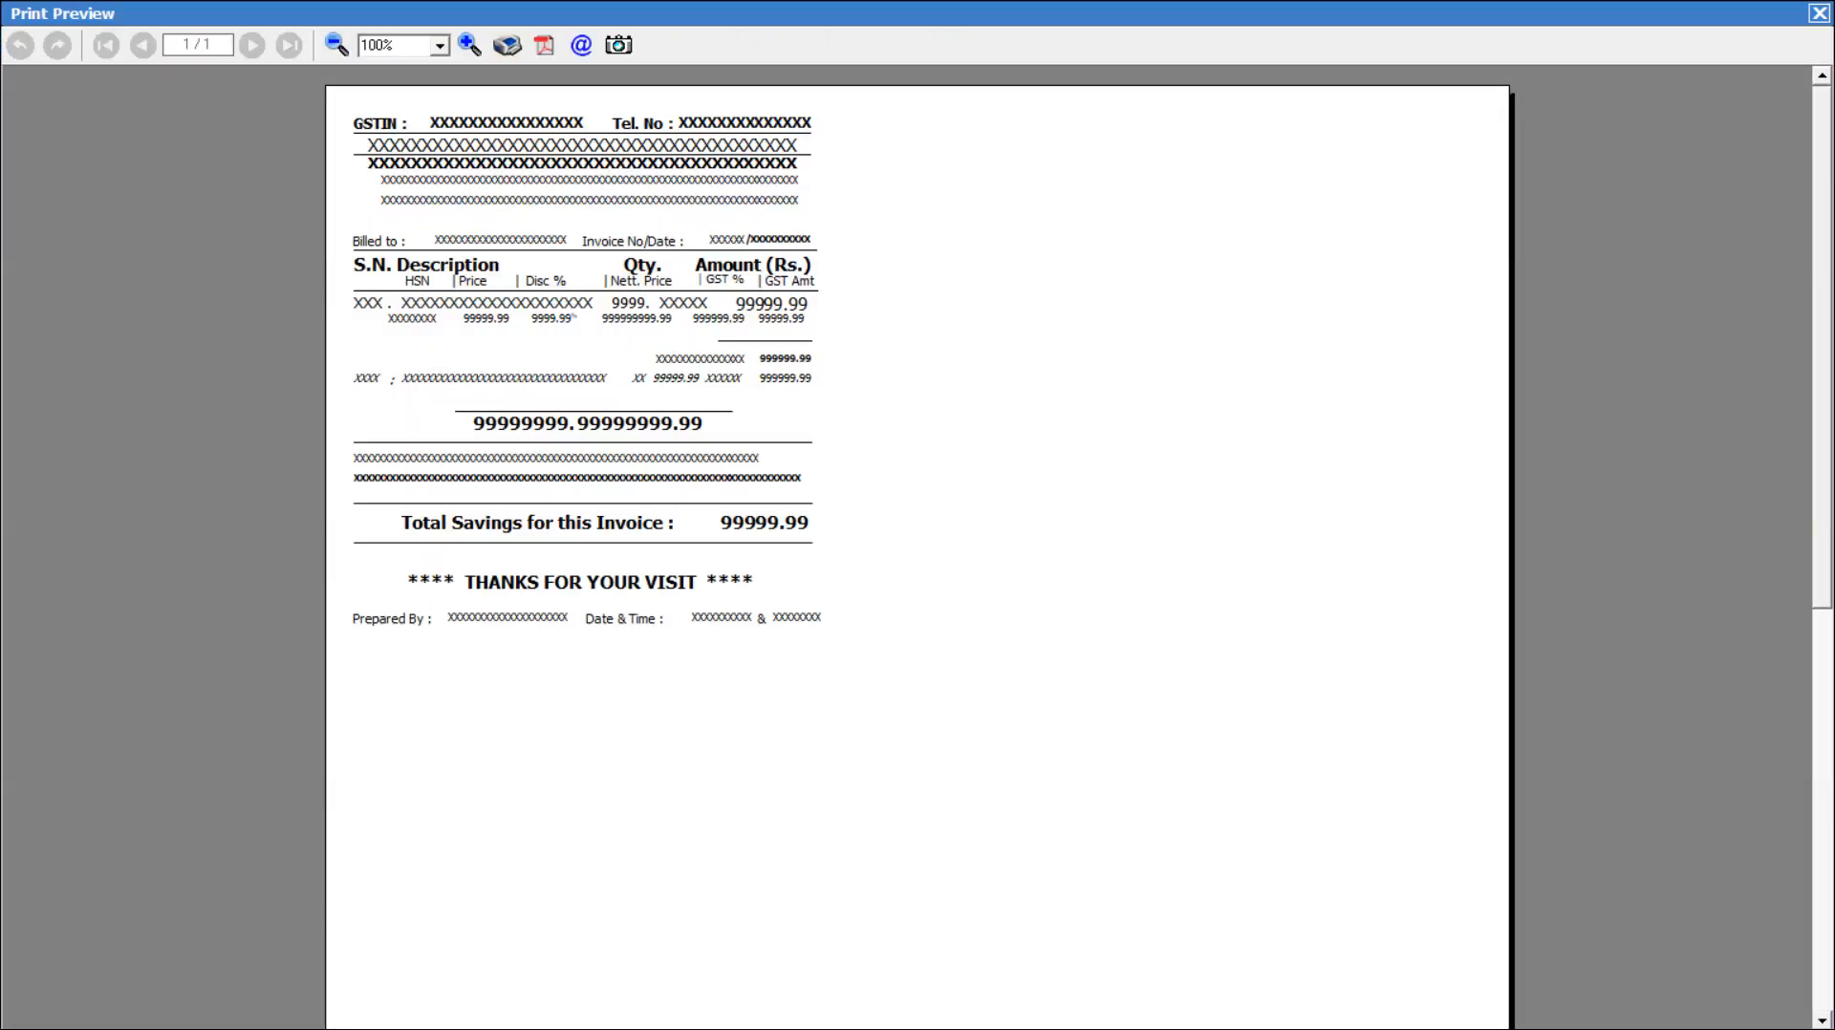
key("Escape")
key("Down")
key("alt+v")
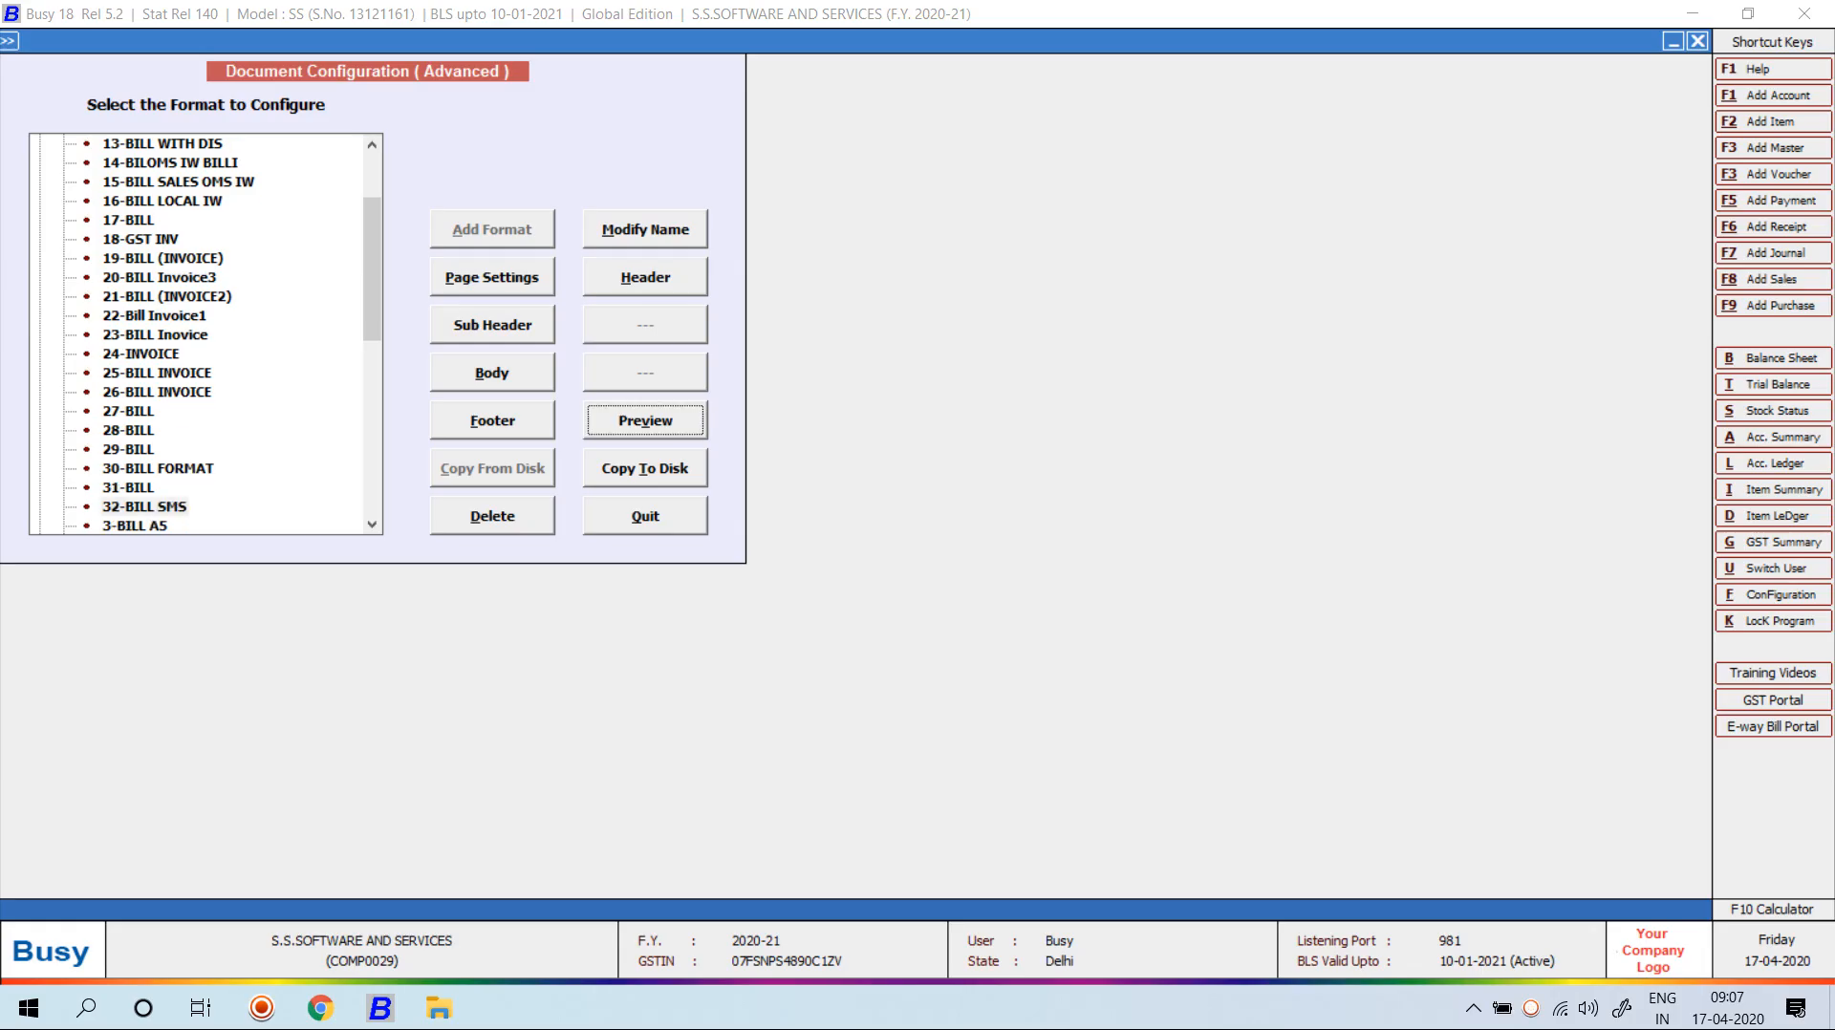
key("Escape")
key("Down")
key("alt+v")
key("Escape")
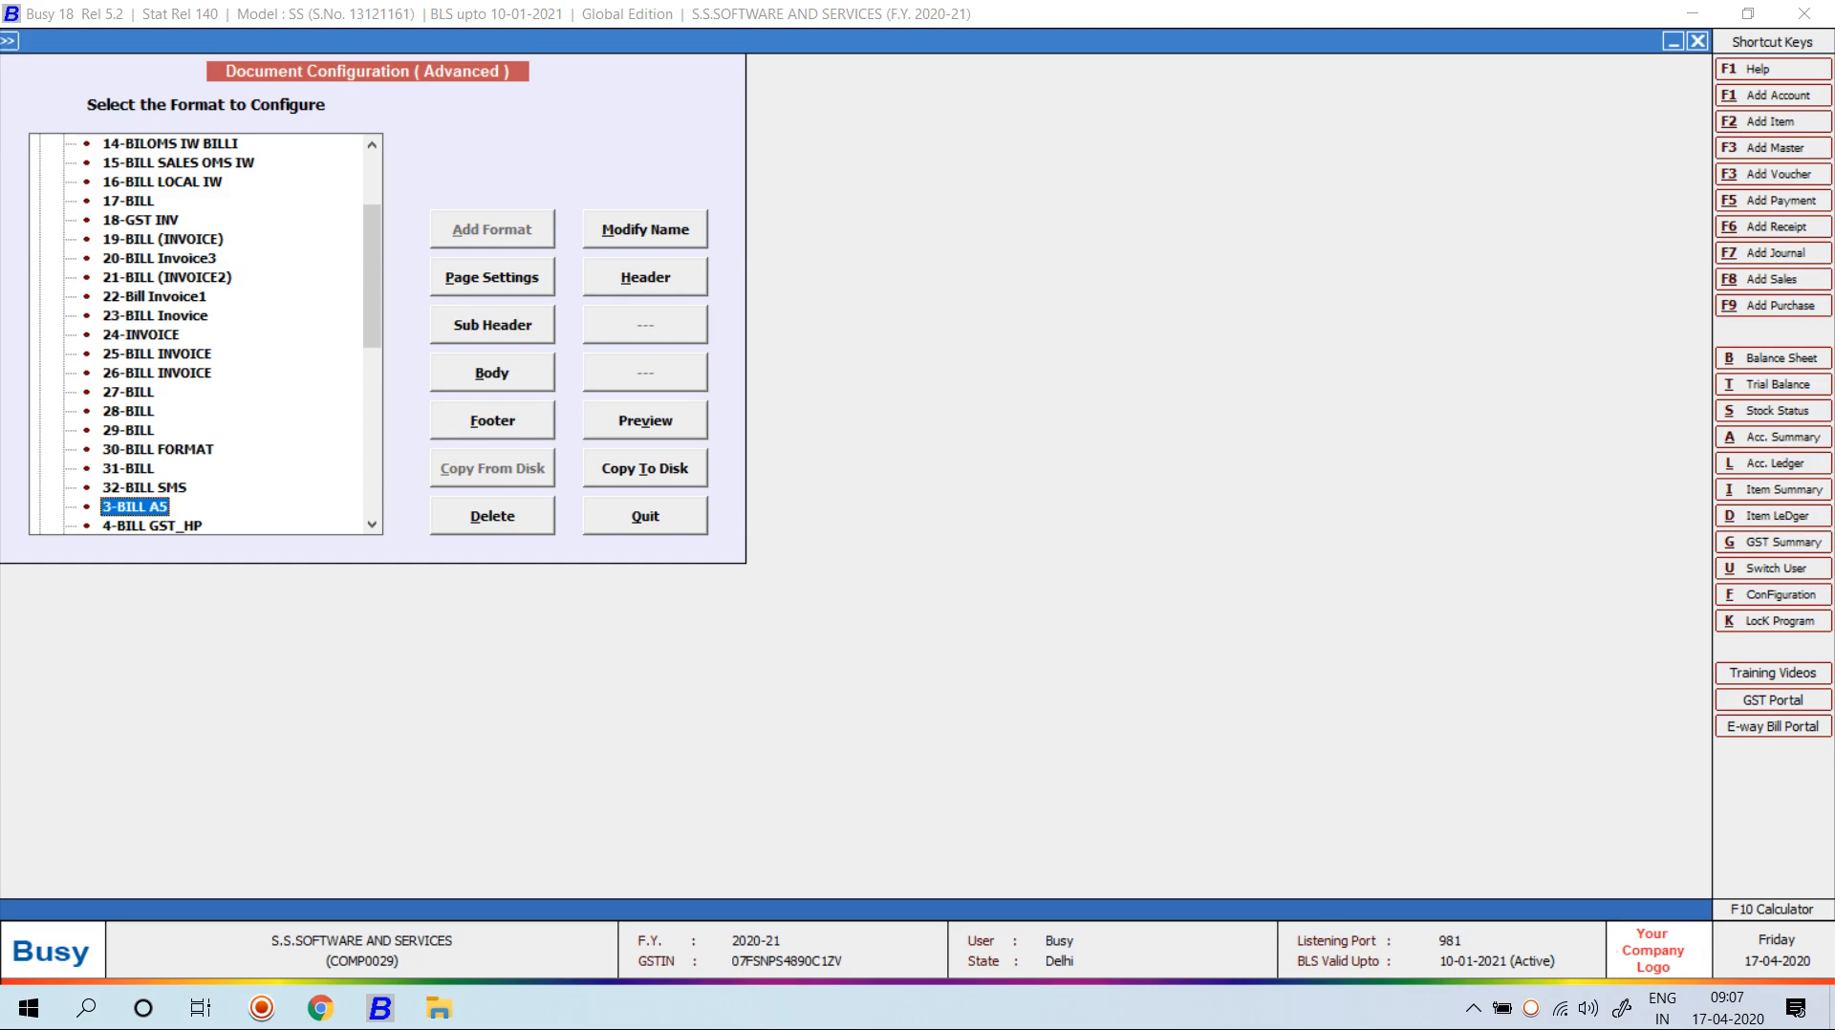
key("alt+v")
Browse File Explorer to New Volume (E:) > BUSY NOTE > BILL FORMAT.
key("super+e")
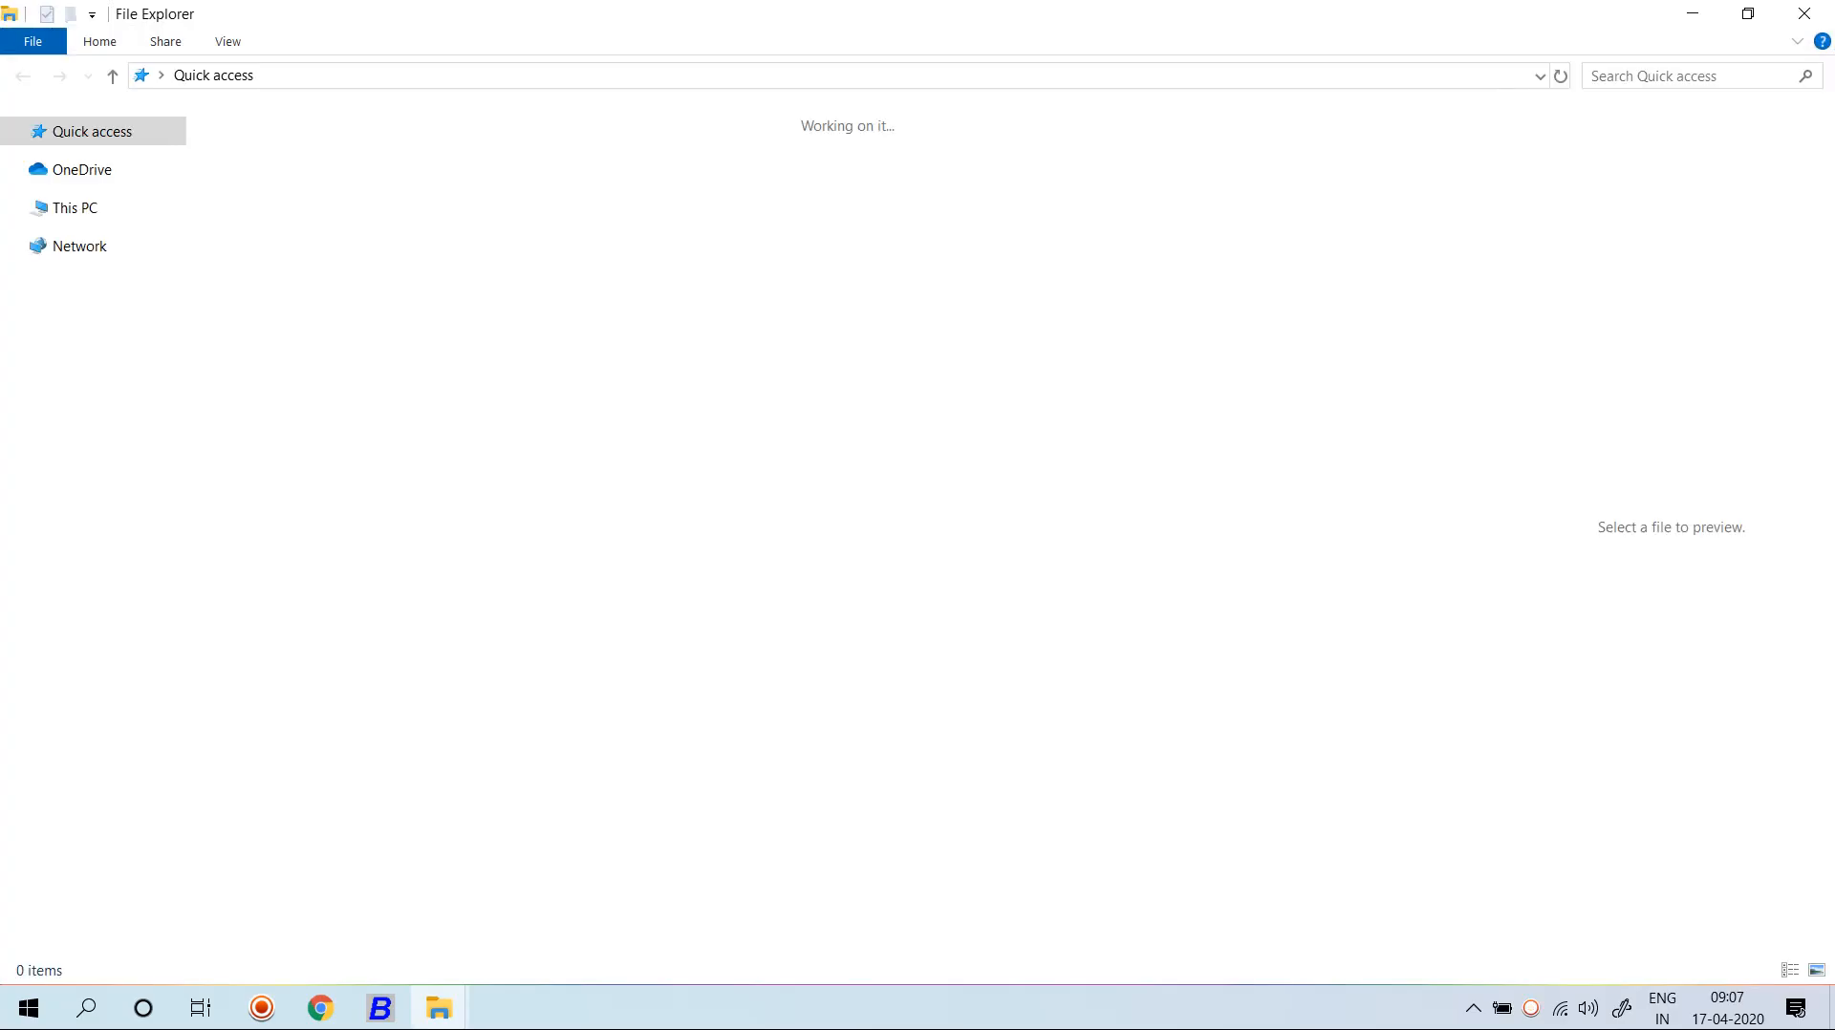
left_click(113, 495)
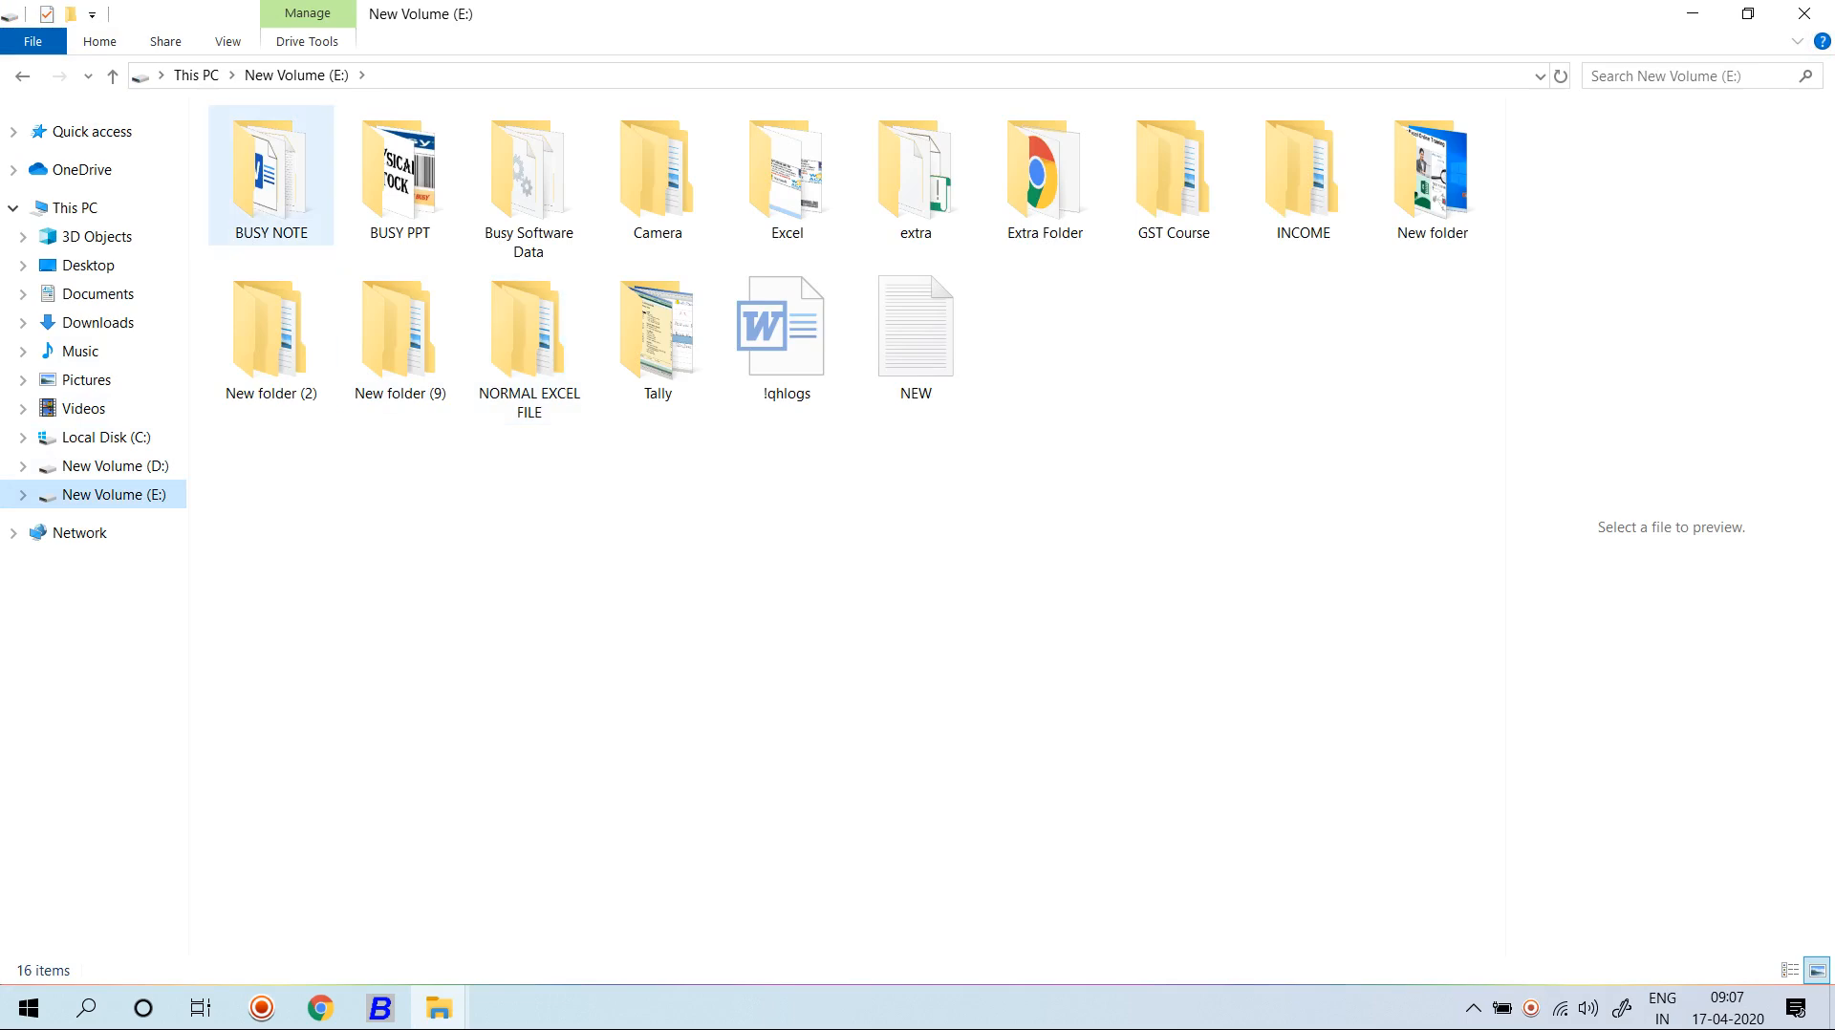
double_click(272, 176)
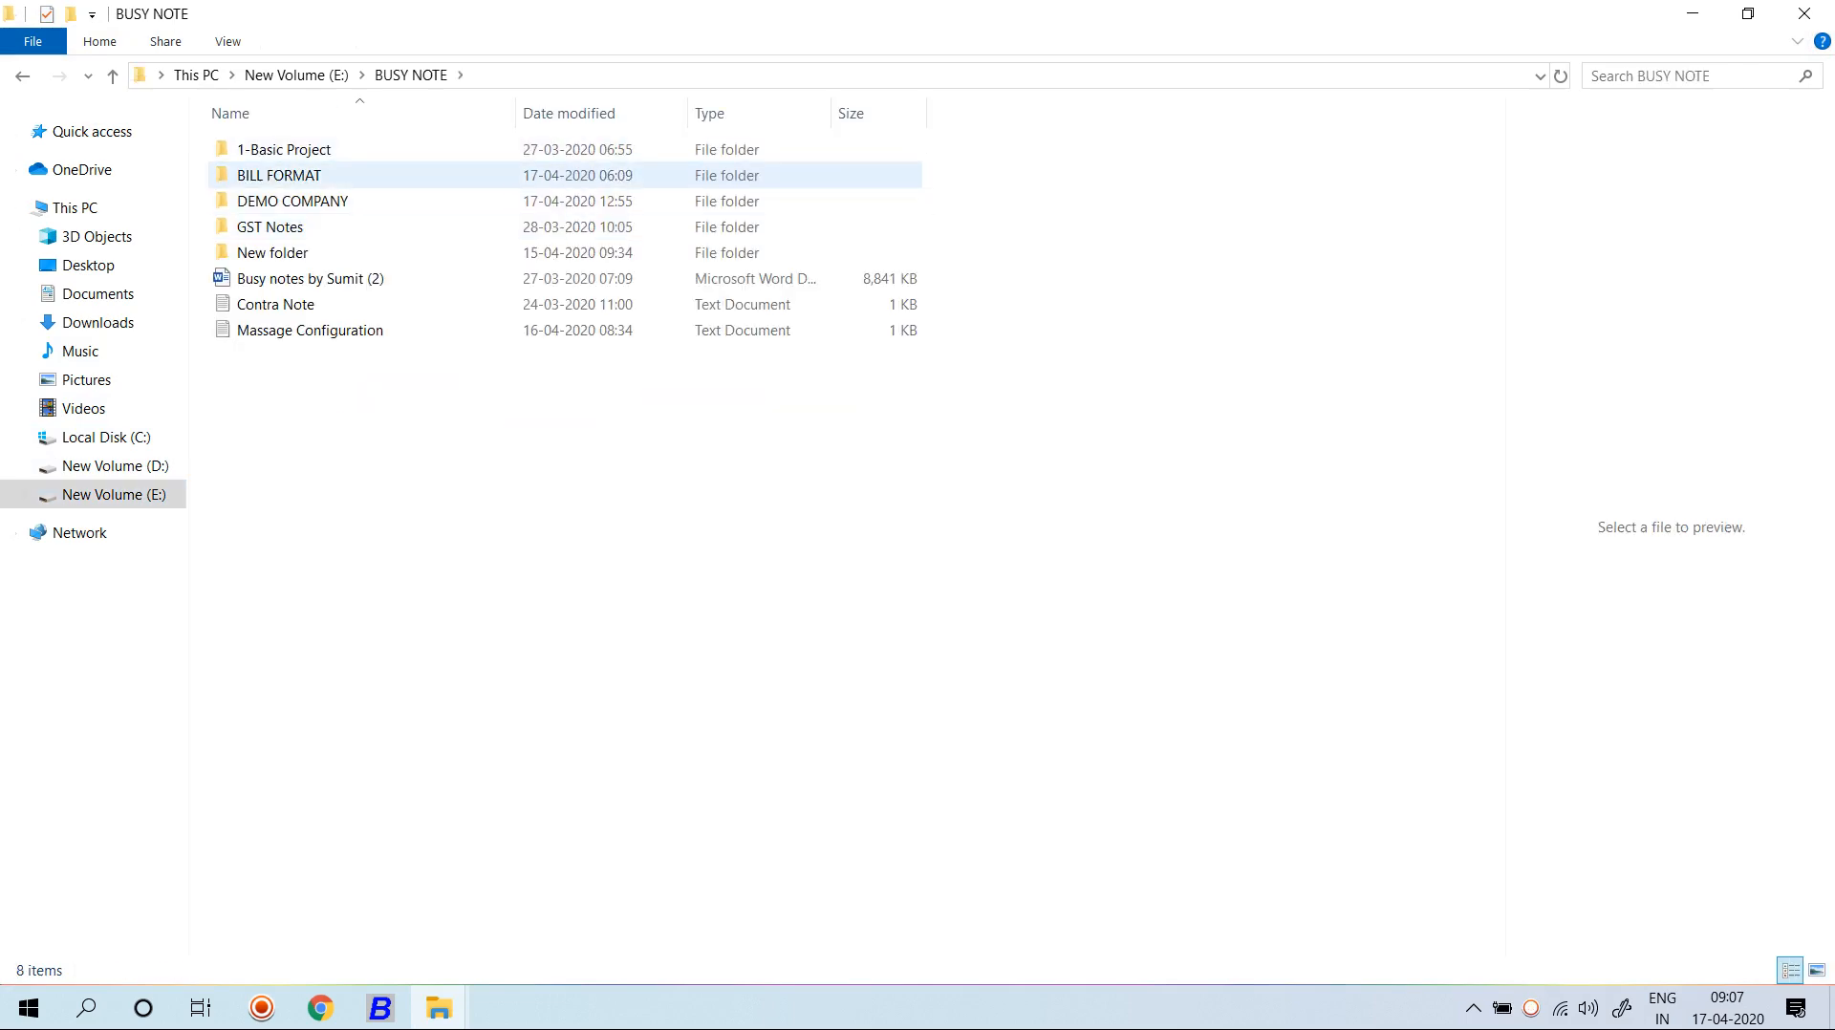
double_click(277, 176)
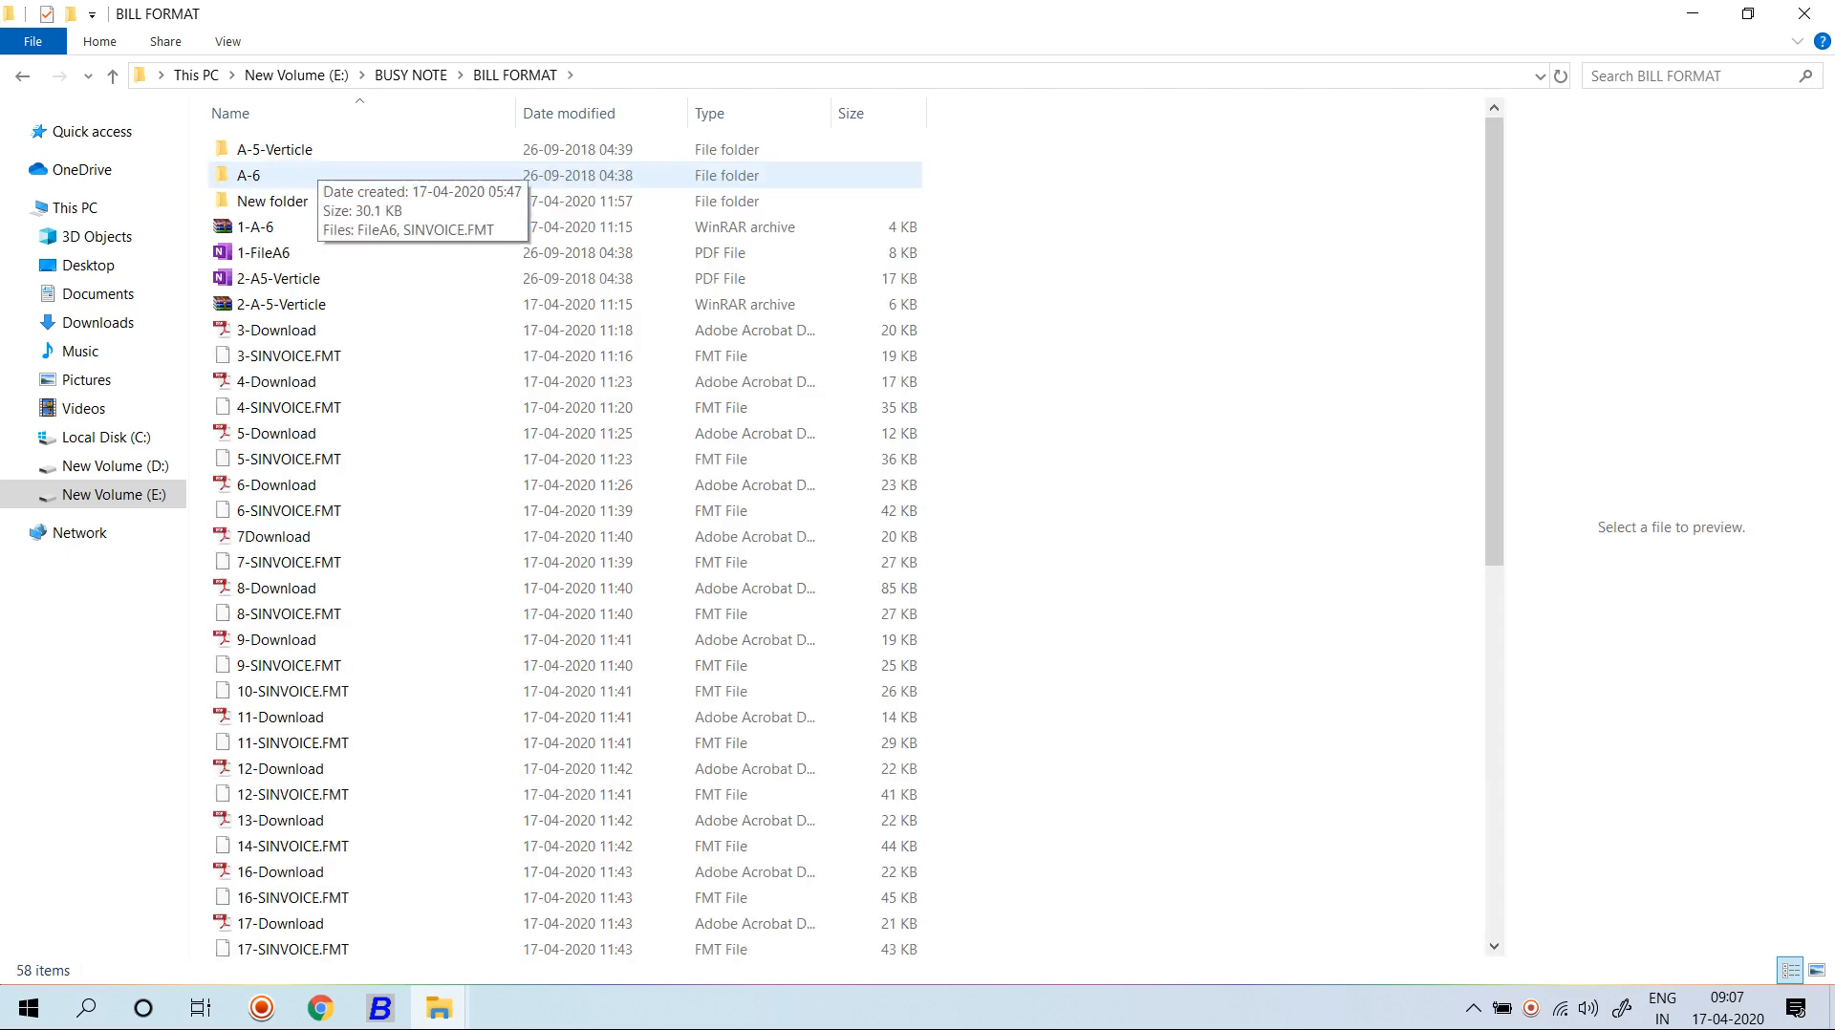
Open the 28-Download PDF from the BILL FORMAT folder.
left_click(277, 304)
scroll(277, 301, "down", 4)
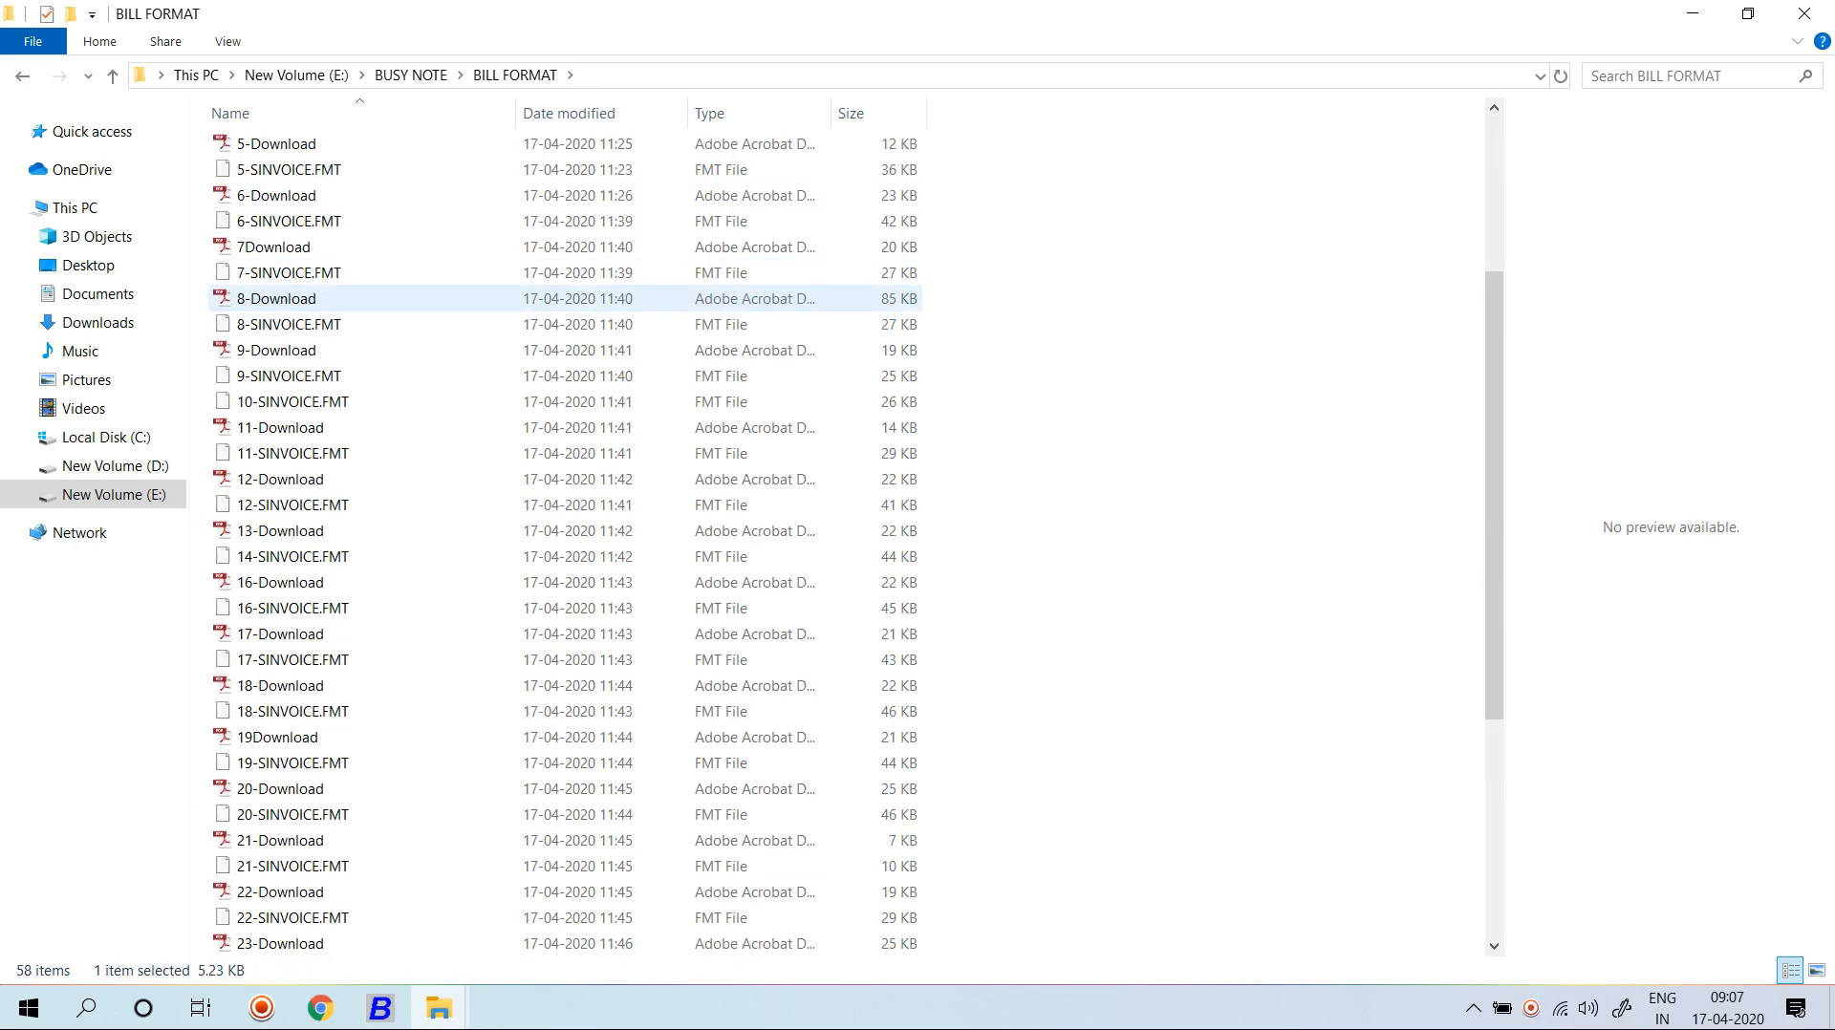
scroll(277, 298, "down", 5)
left_click(348, 814)
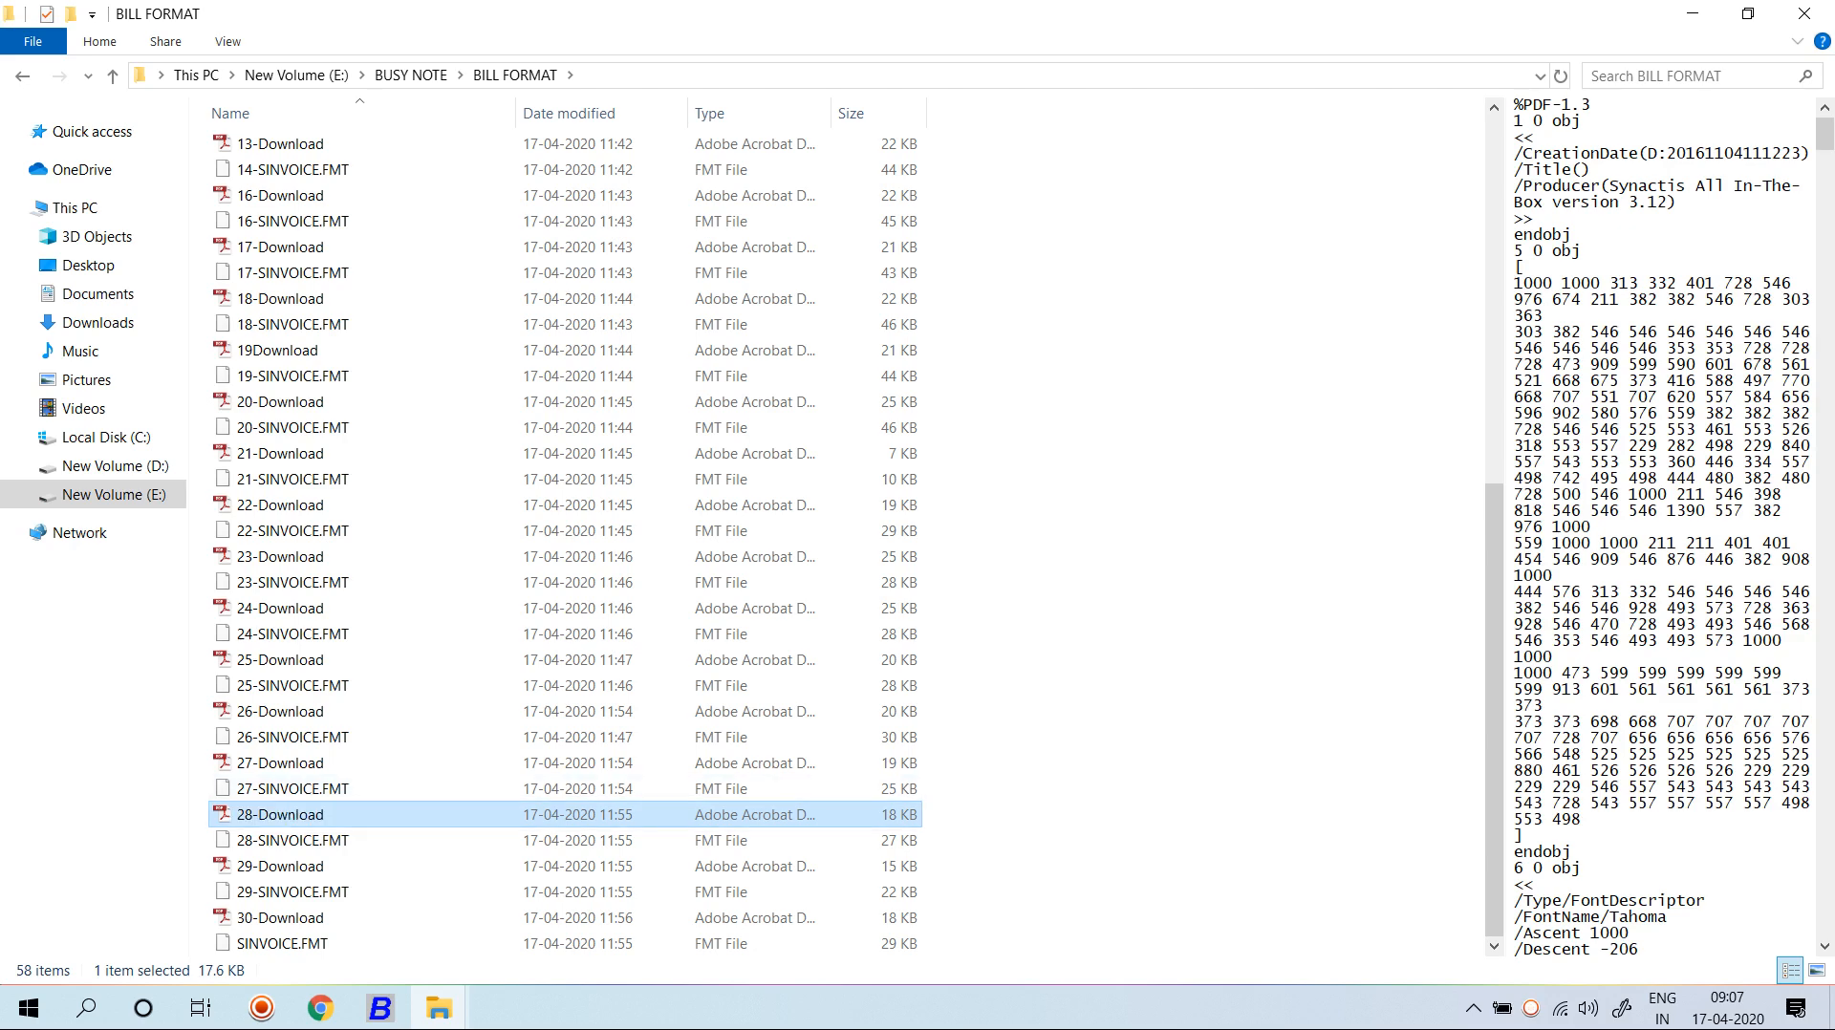
right_click(390, 814)
key("Escape")
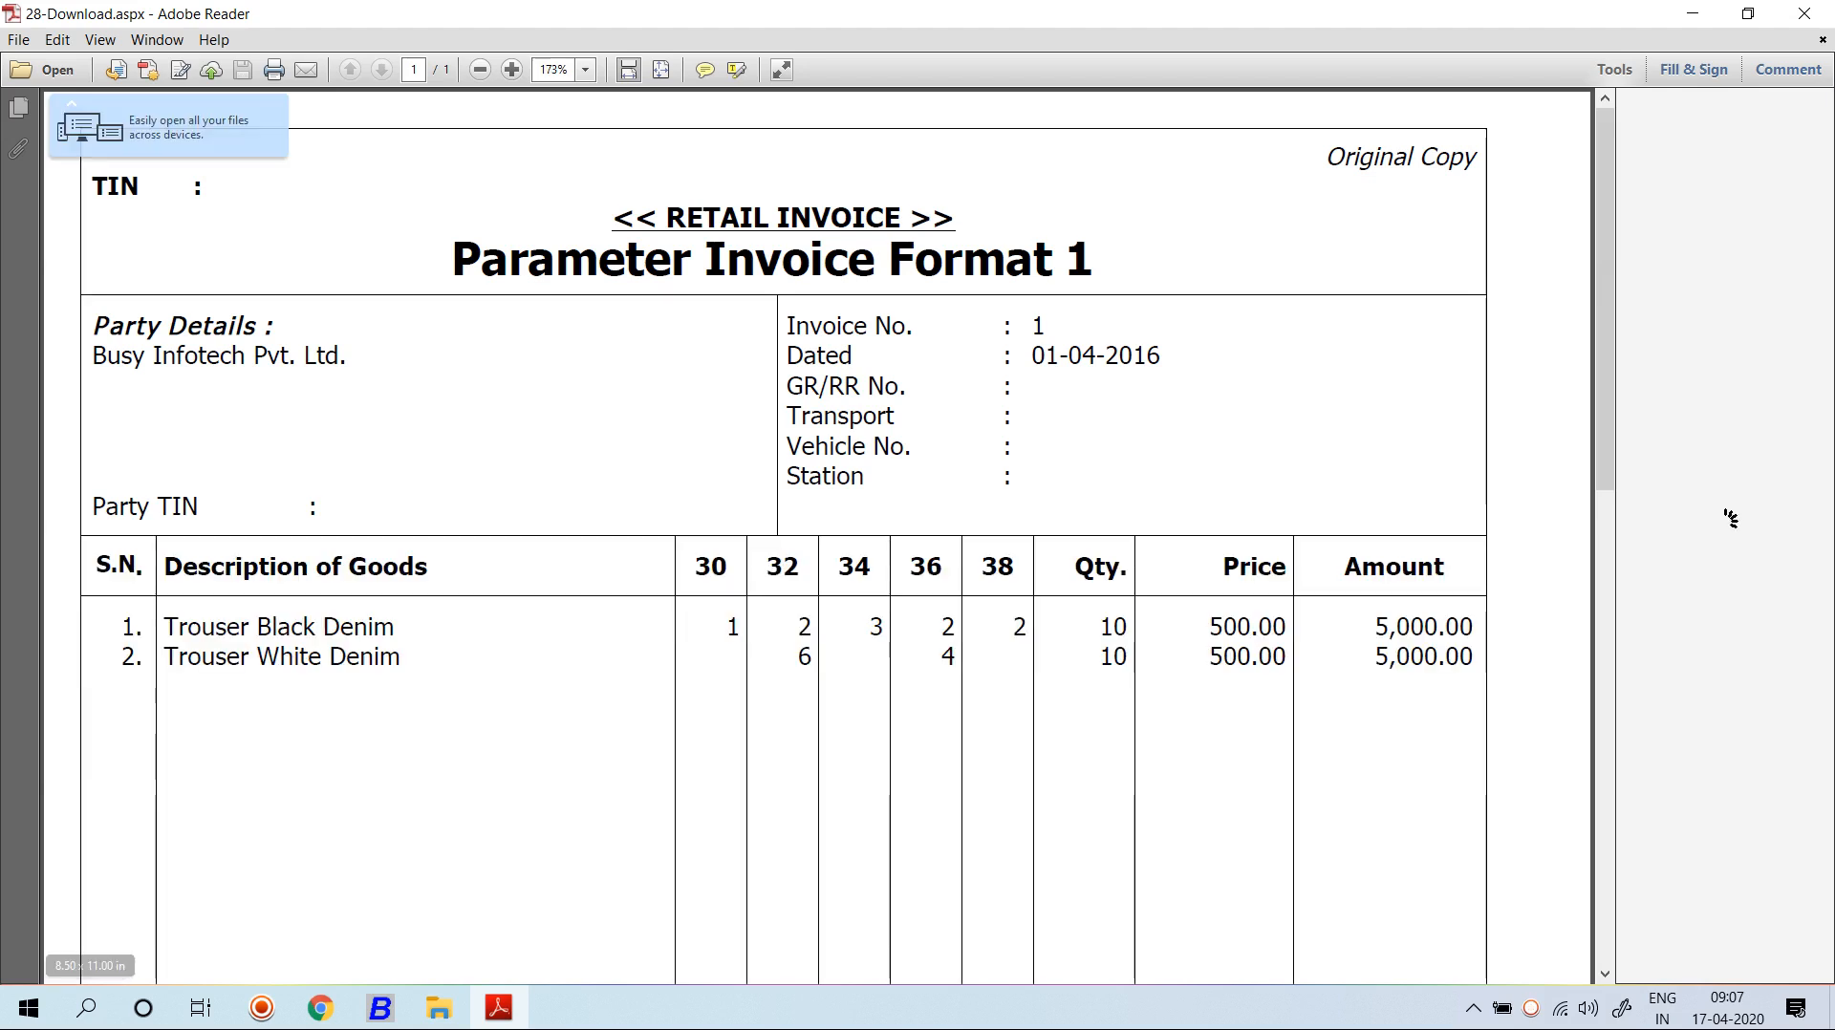
Close 28-Download, then open and scroll through the 22-Download invoice sample before closing it.
scroll(817, 535, "down", 3)
left_click(1804, 13)
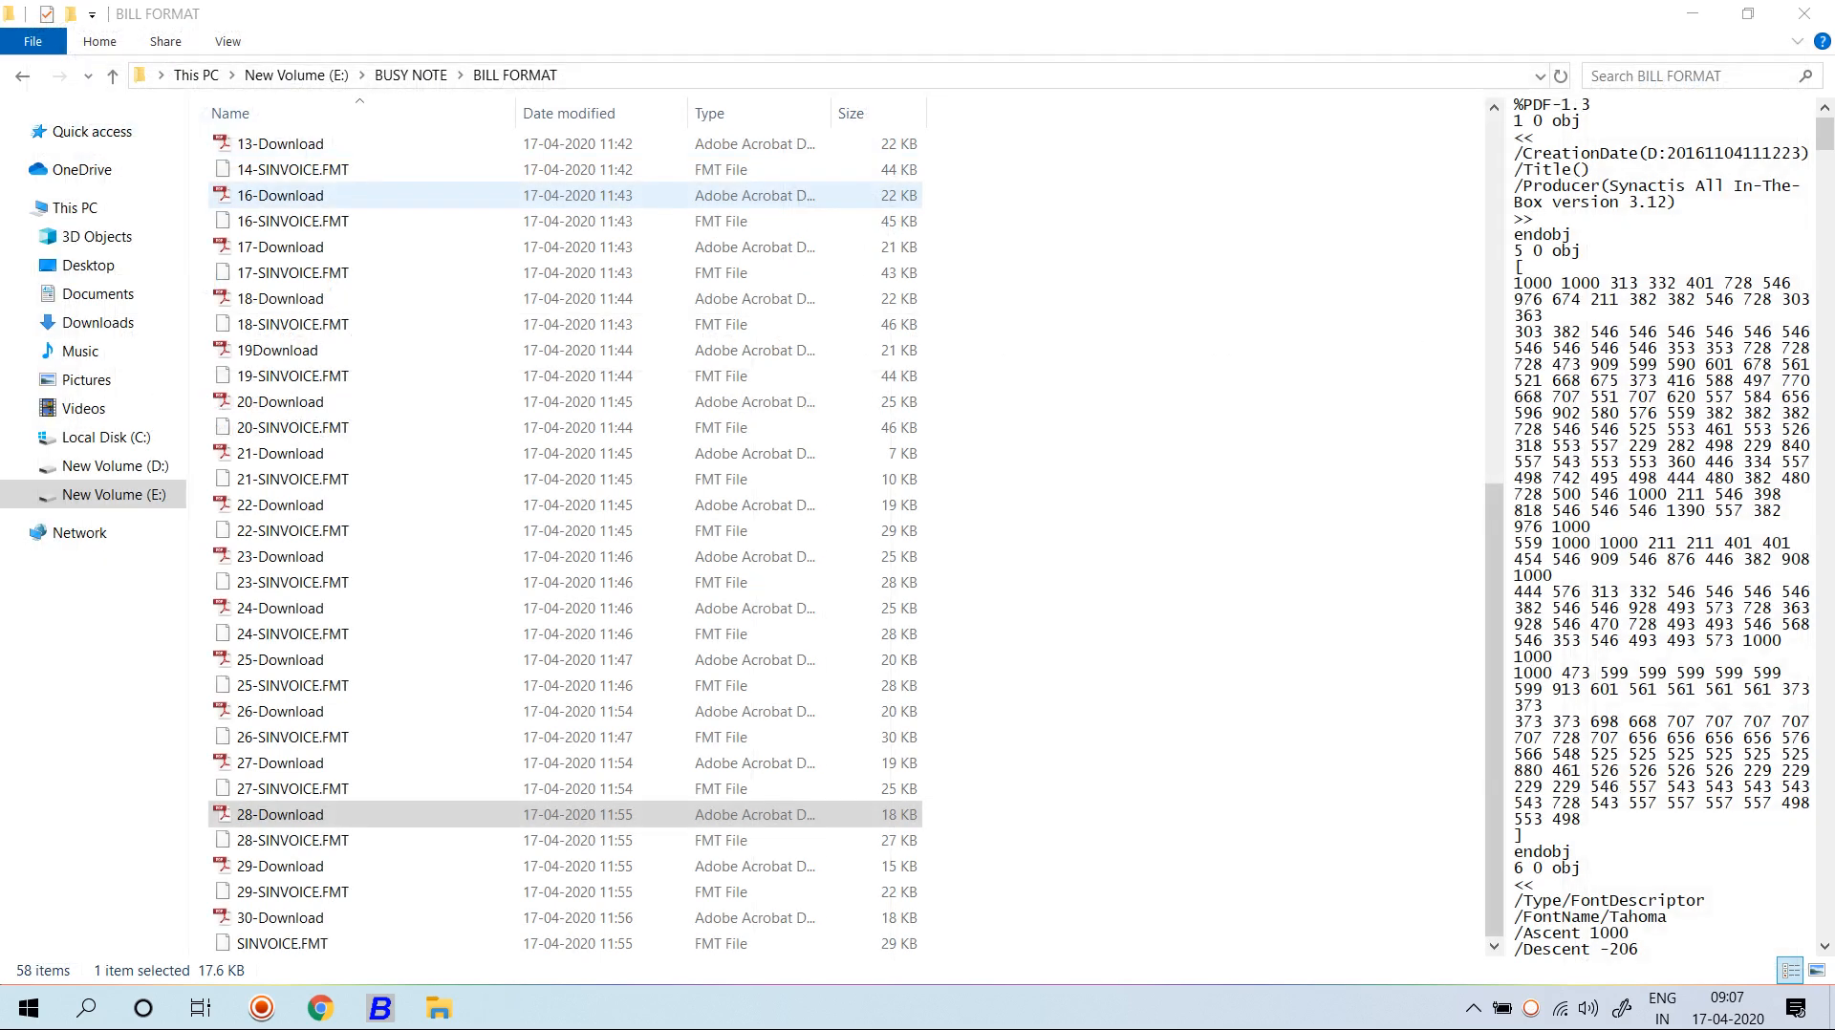
double_click(325, 506)
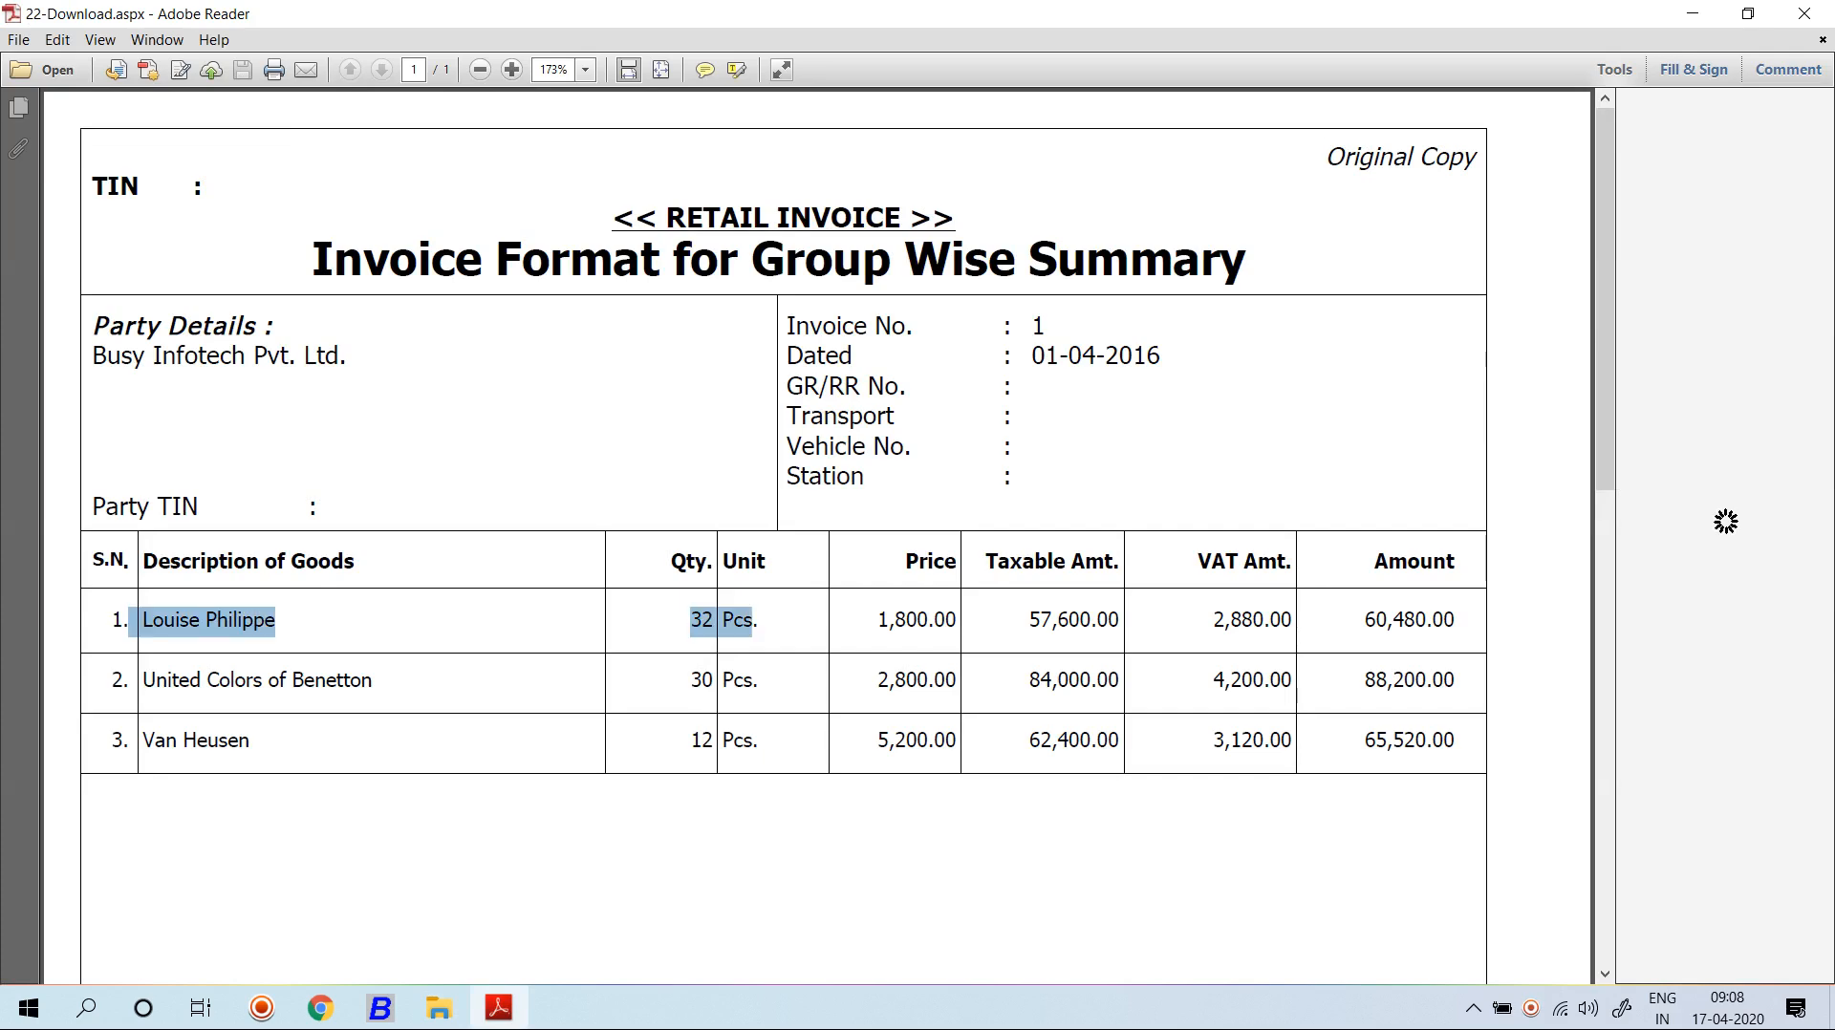
scroll(752, 621, "down", 2)
scroll(752, 621, "down", 2)
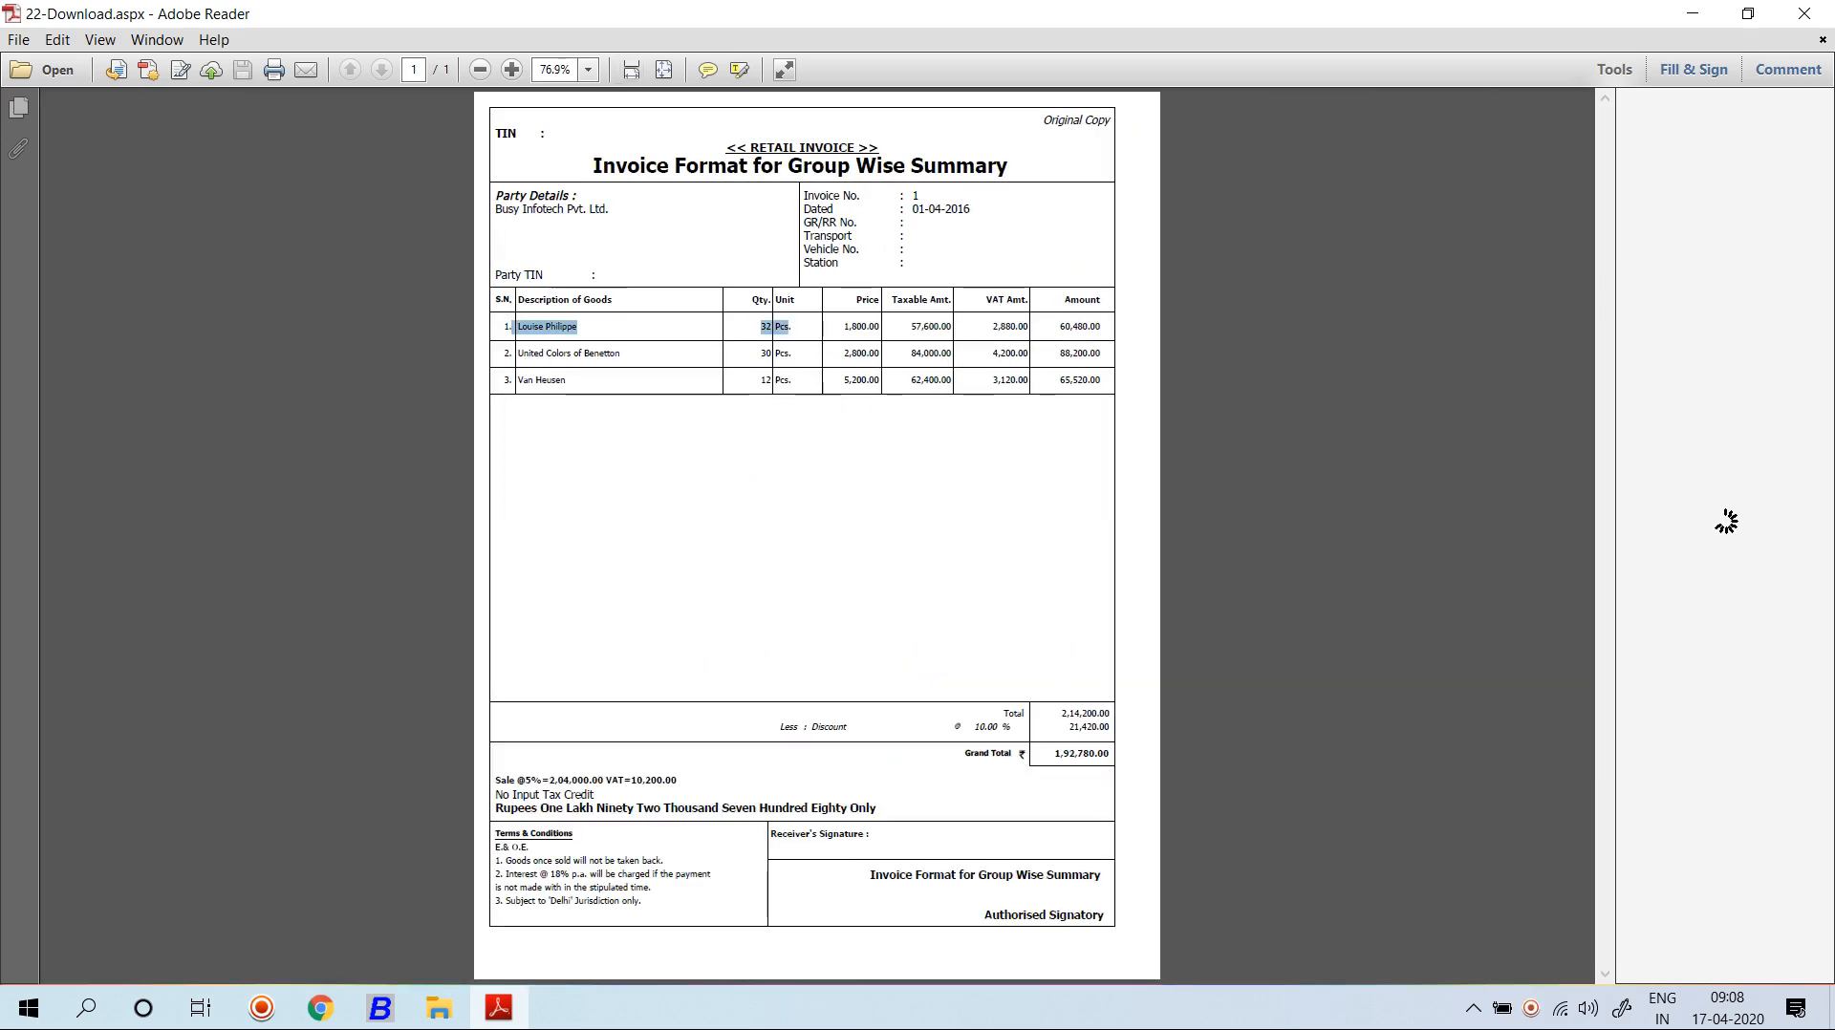
scroll(752, 622, "up", 1)
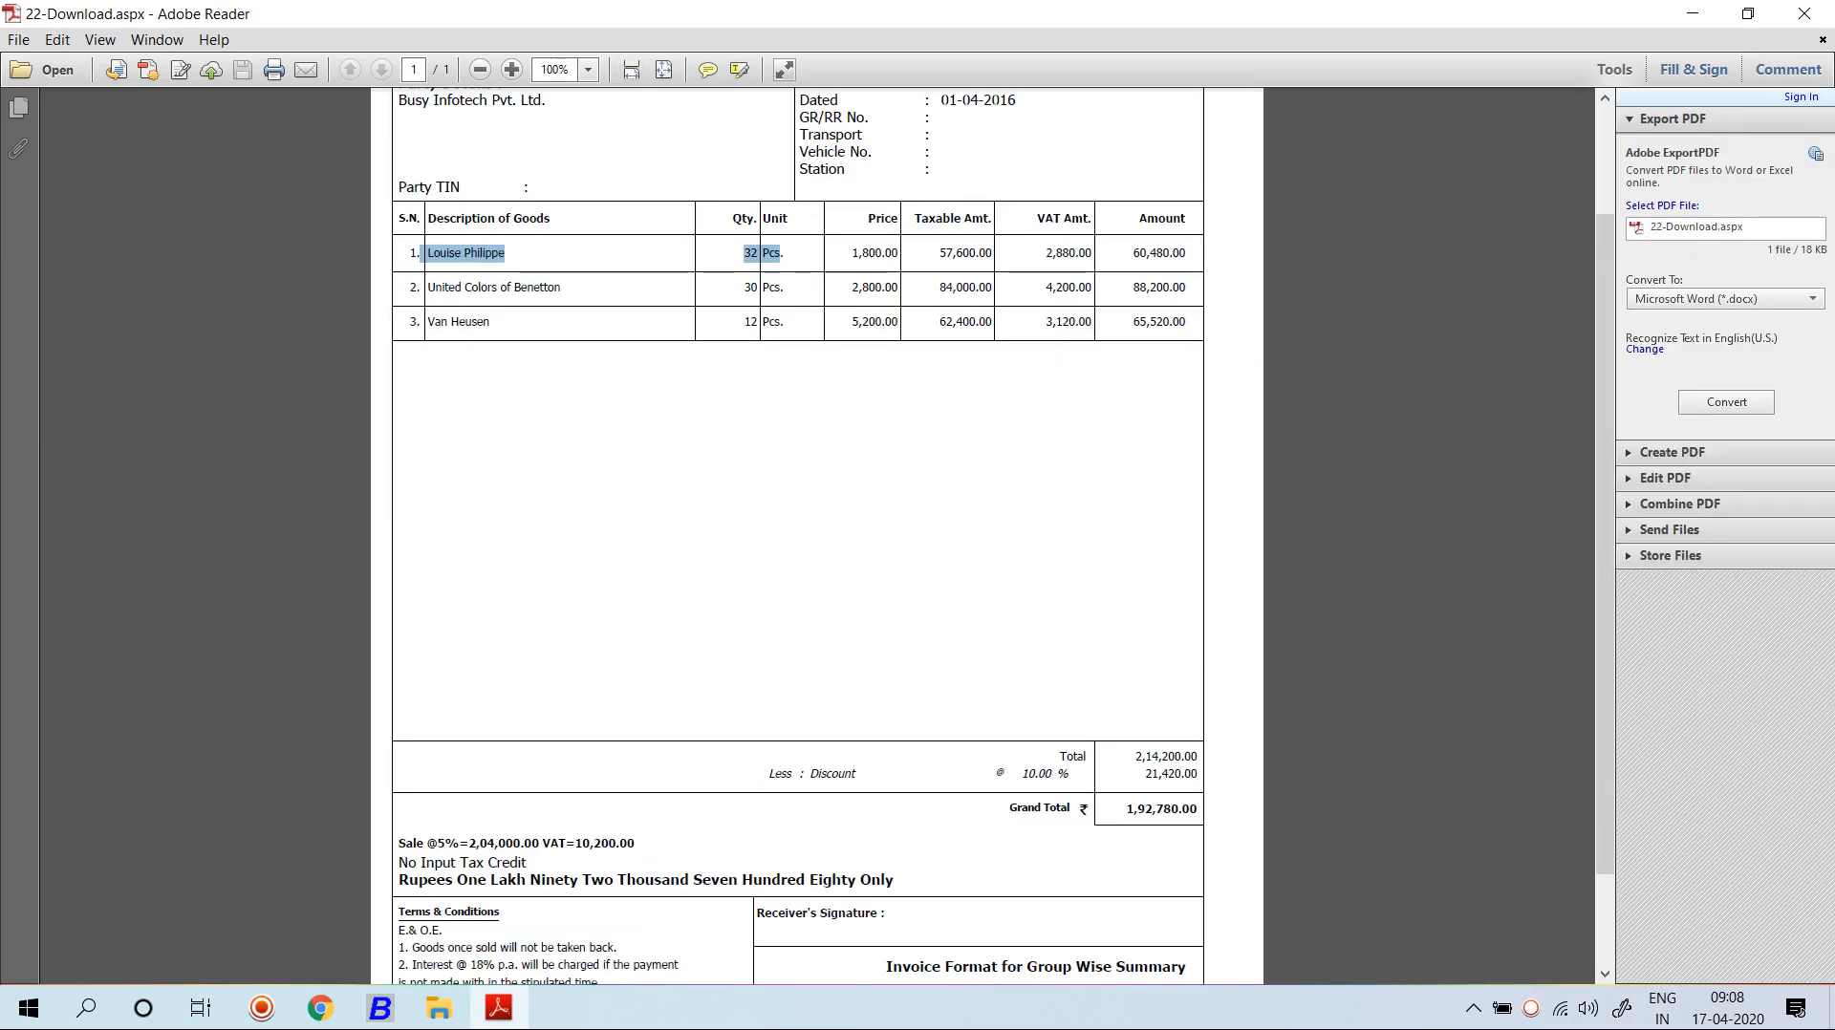
left_click(1804, 14)
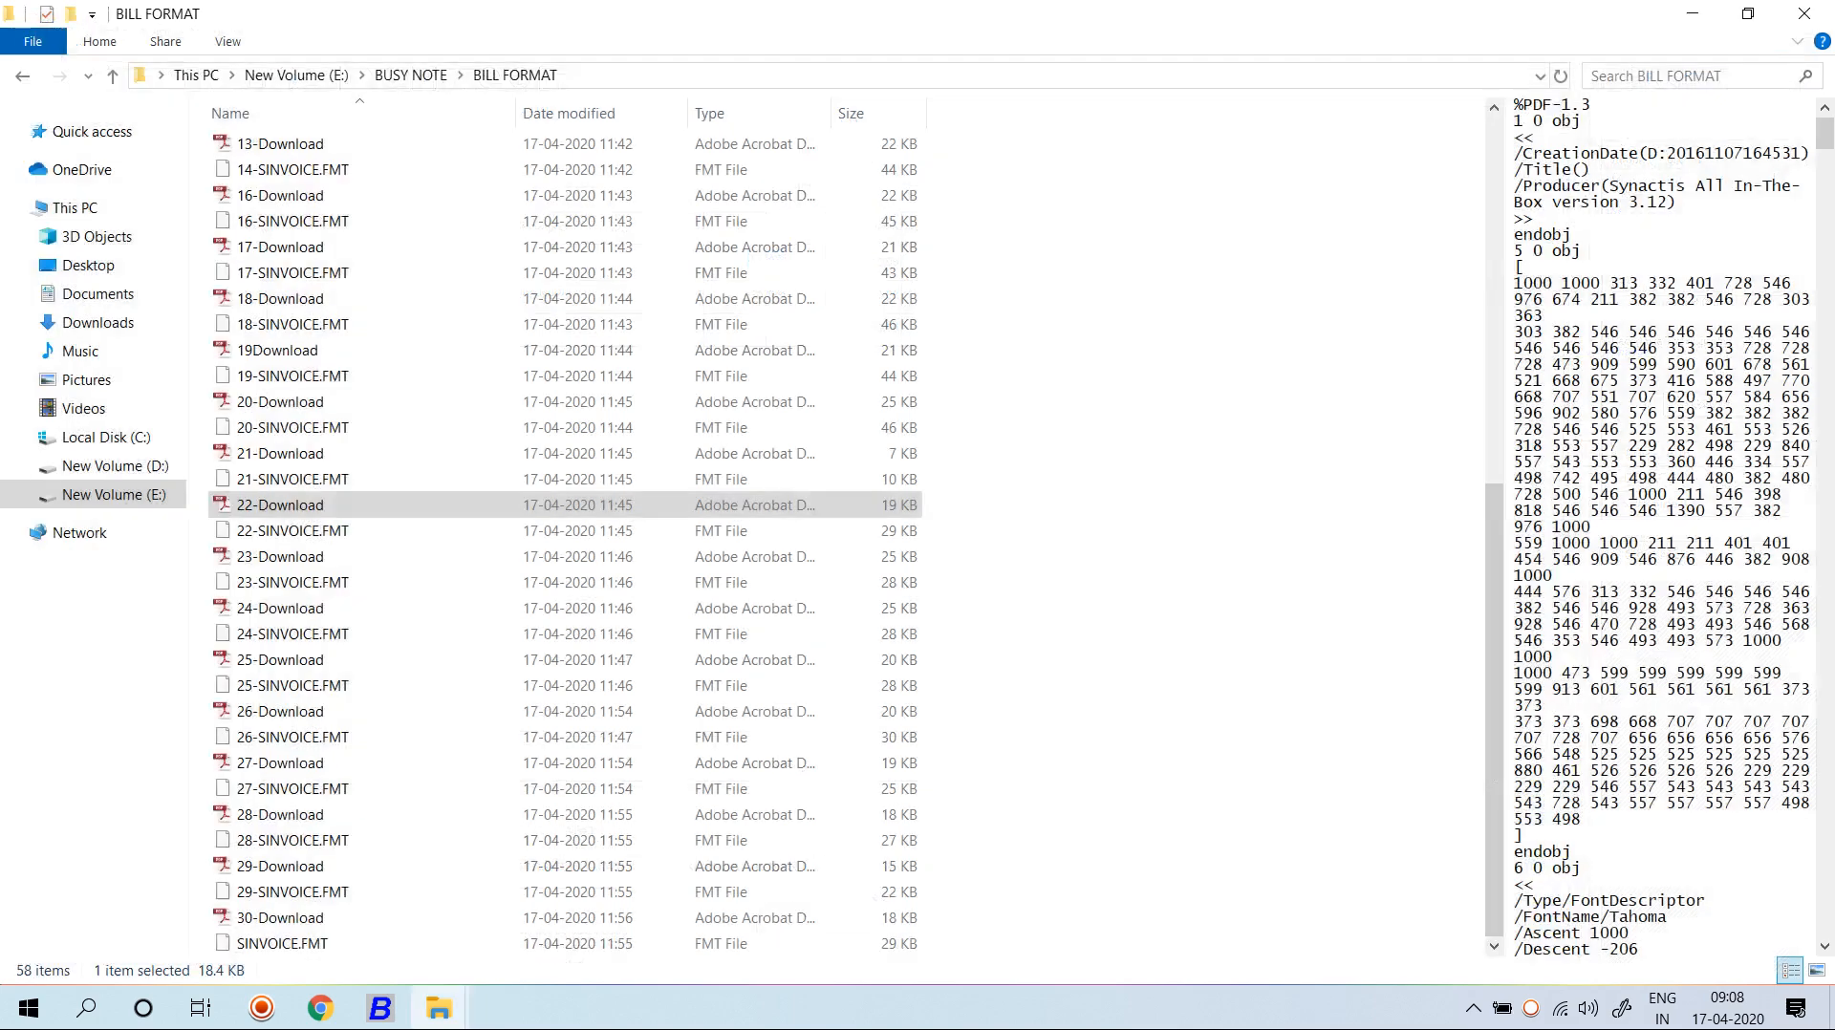
Review 23-Download, highlighting the United Colors group and Blazer-Formal rows, then close it.
double_click(280, 557)
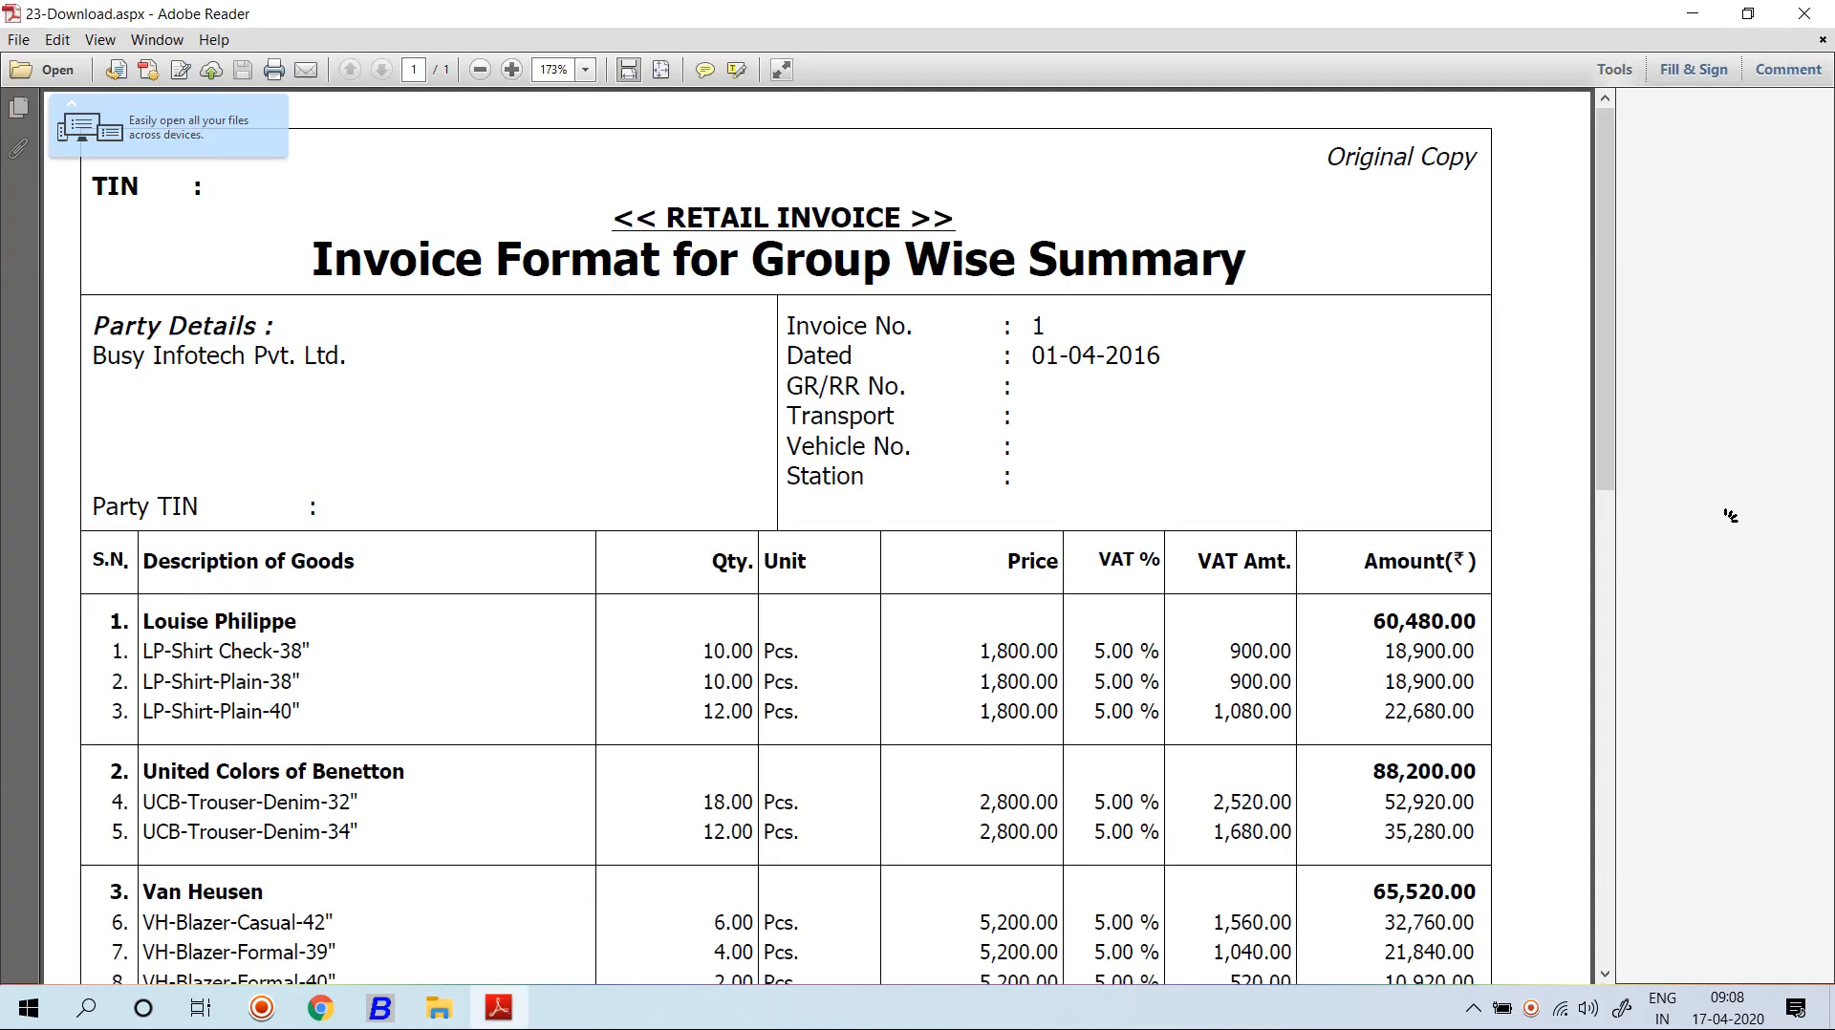
scroll(1730, 516, "down", 1)
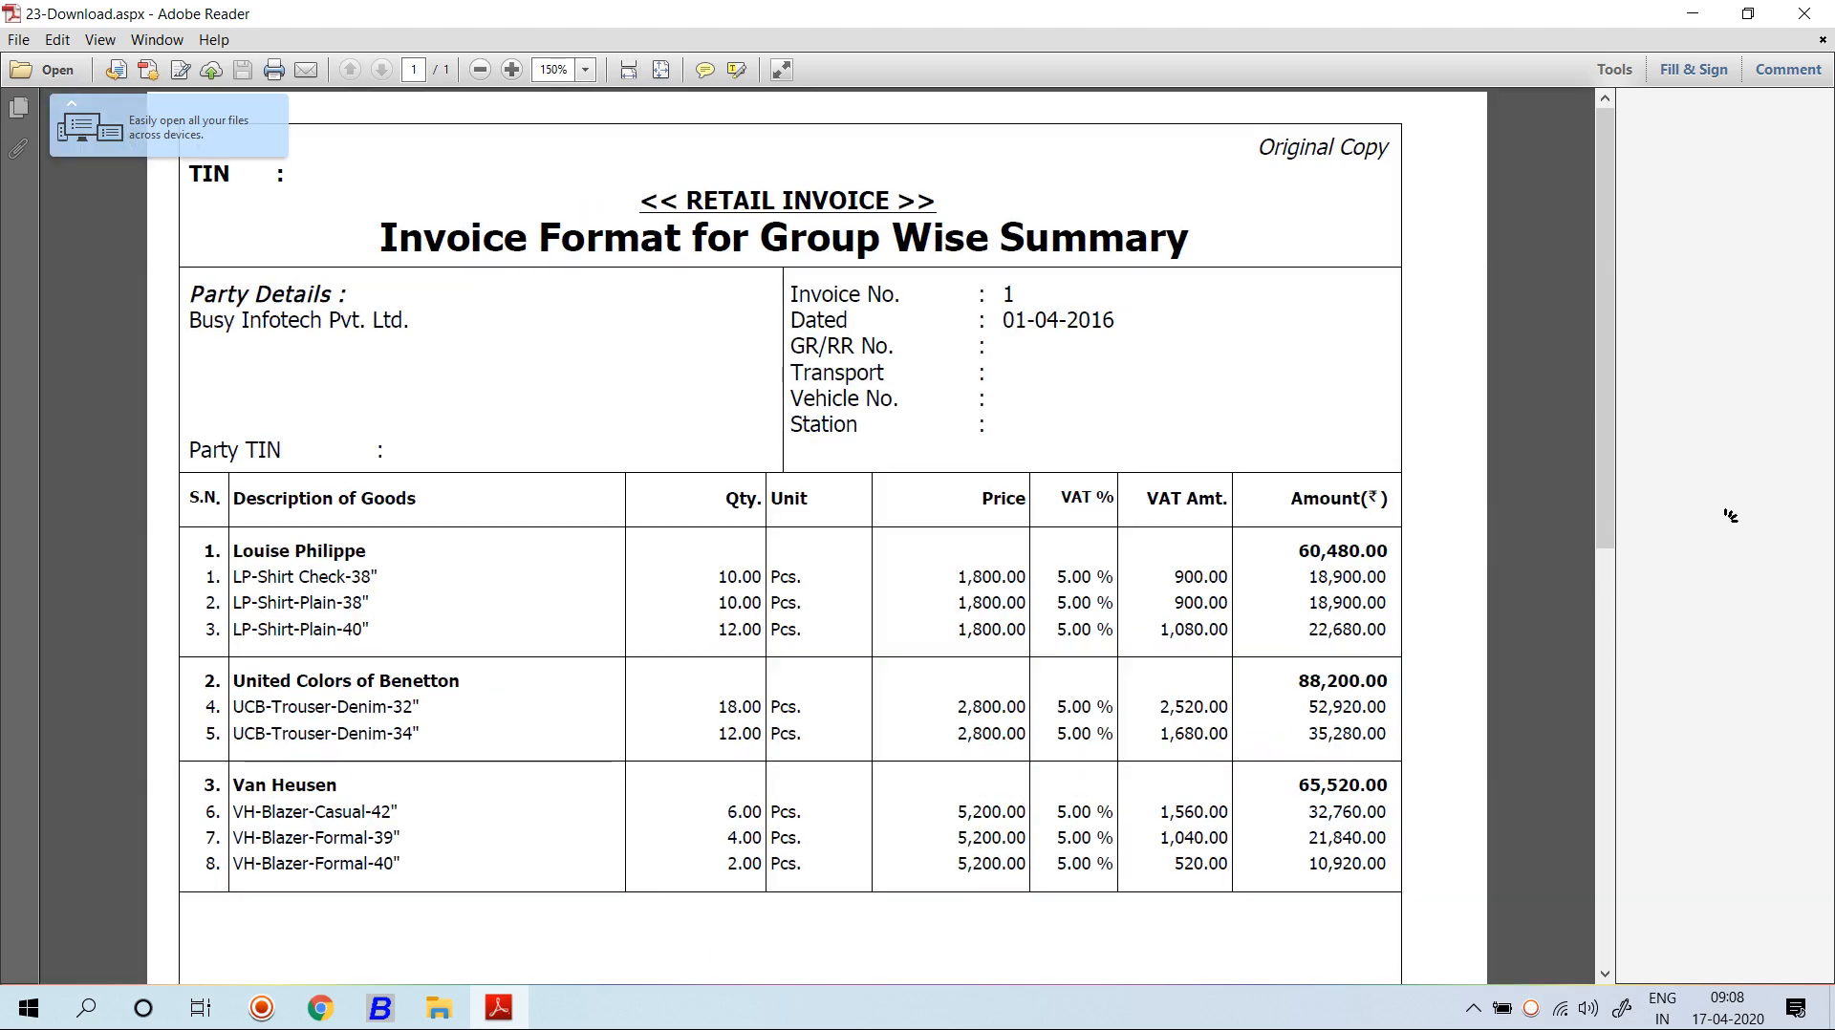
left_click_drag(280, 683, 419, 734)
left_click_drag(262, 838, 401, 864)
scroll(784, 535, "down", 5)
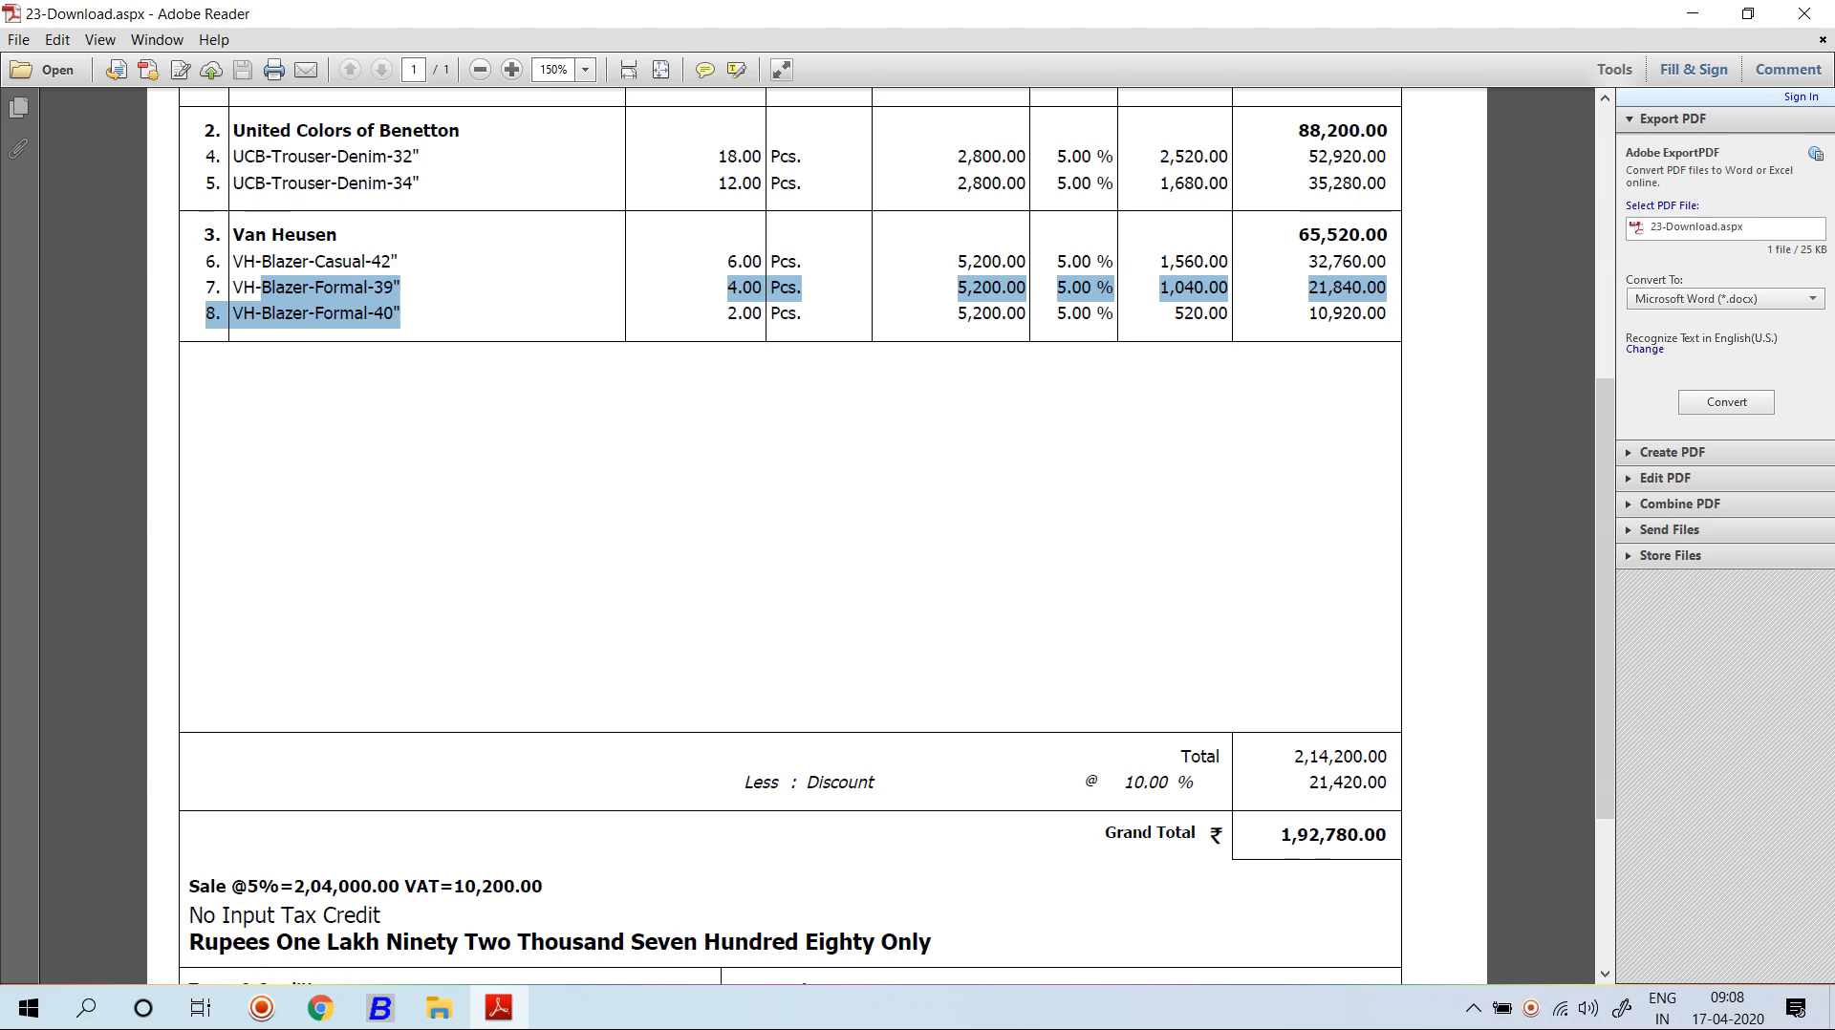
left_click_drag(1605, 597, 1604, 743)
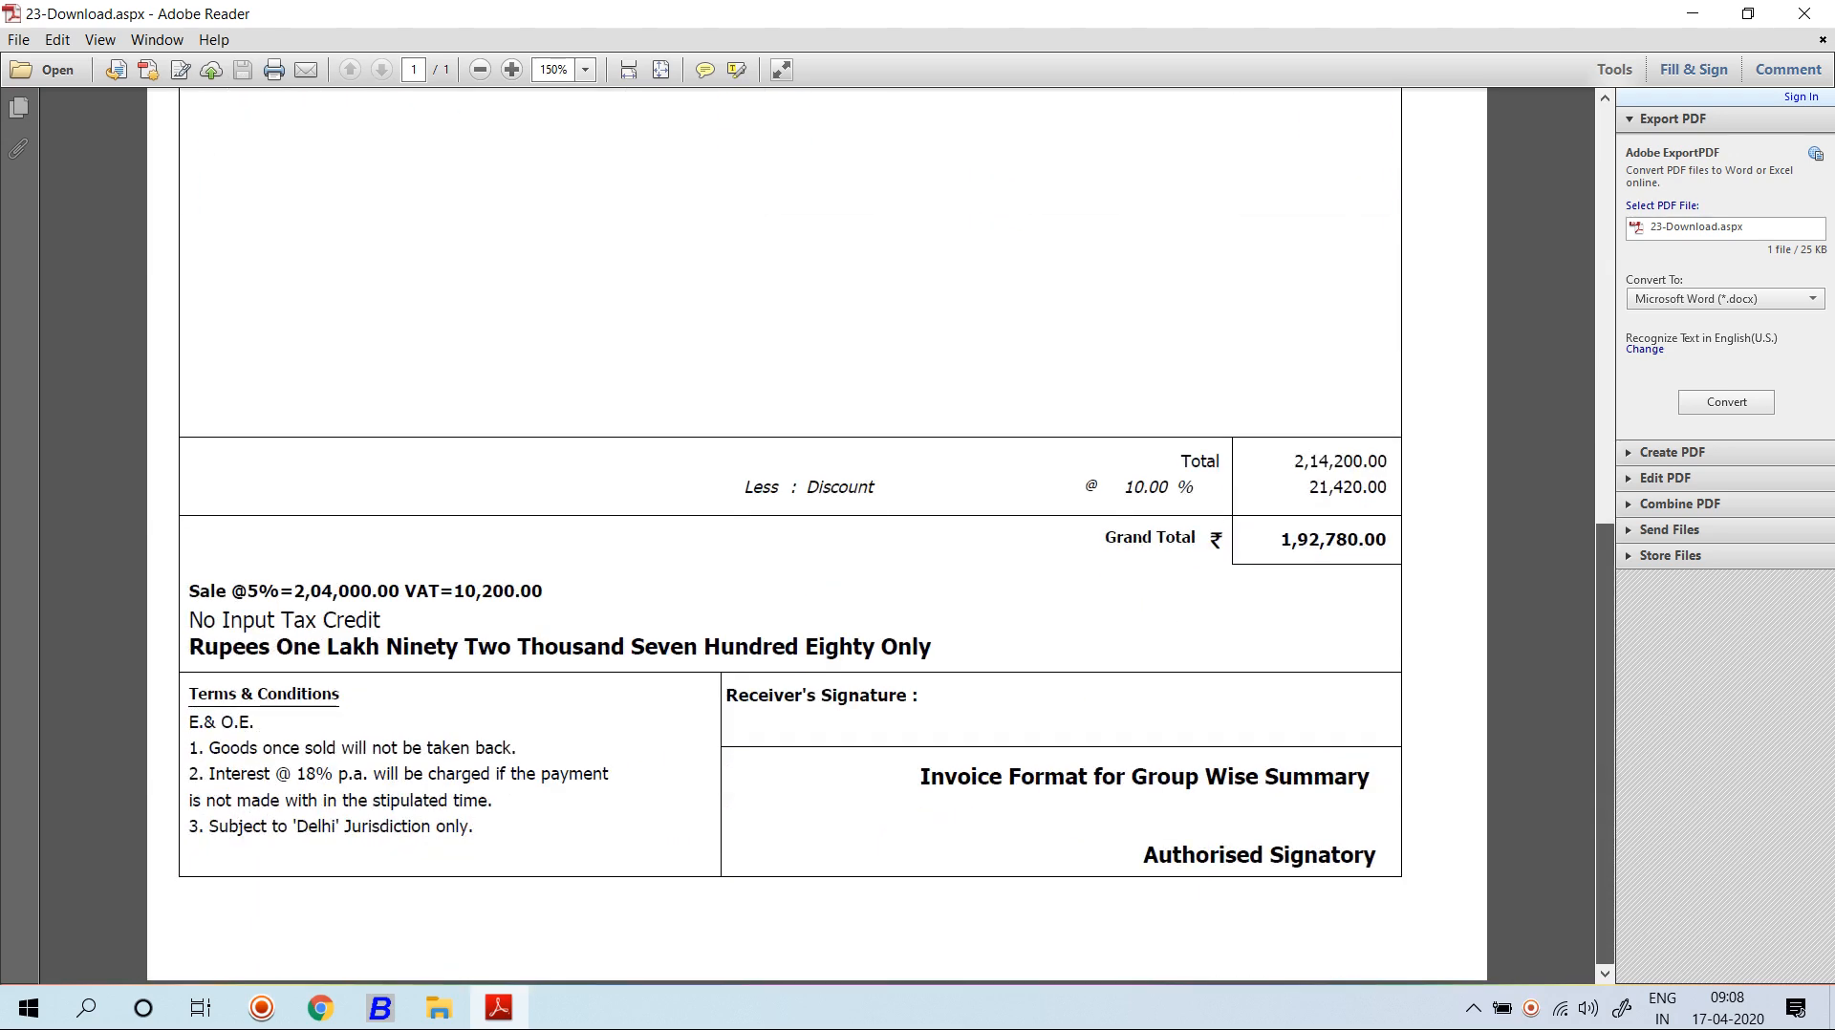
left_click(1804, 13)
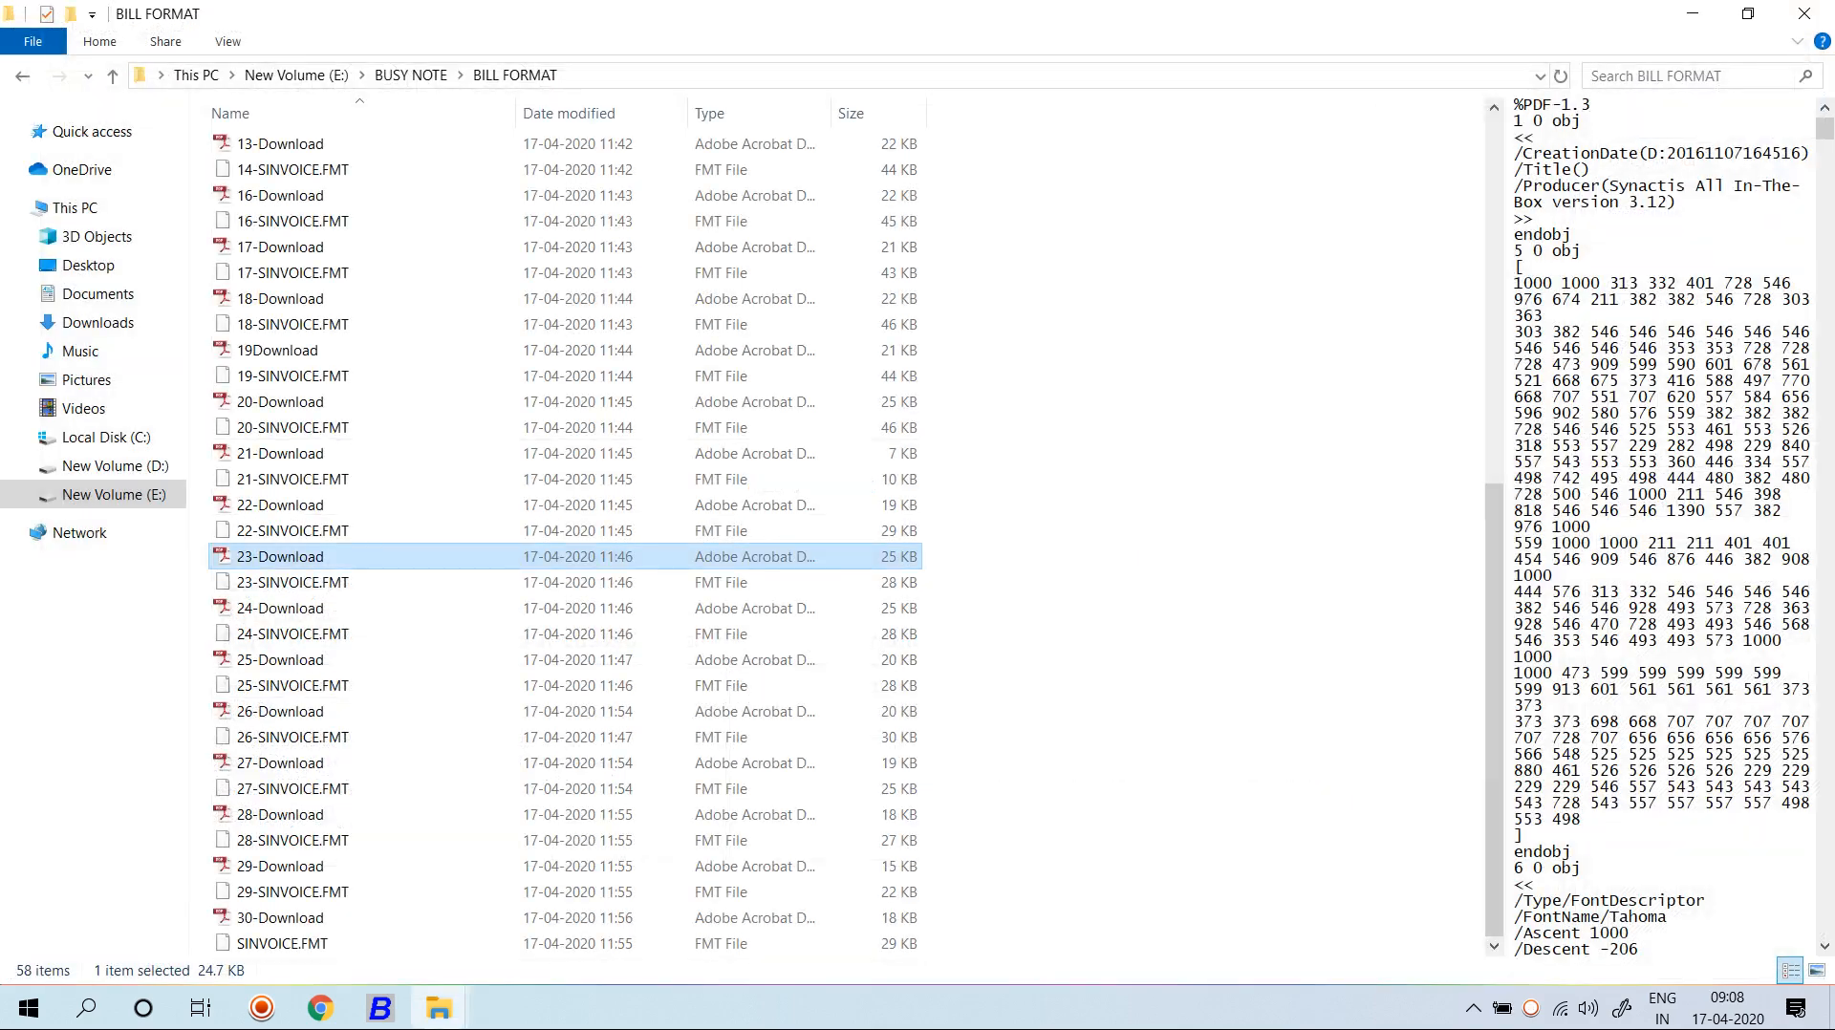
Close the BILL FORMAT Explorer window and back out of Busy's advanced document configuration.
left_click(1806, 14)
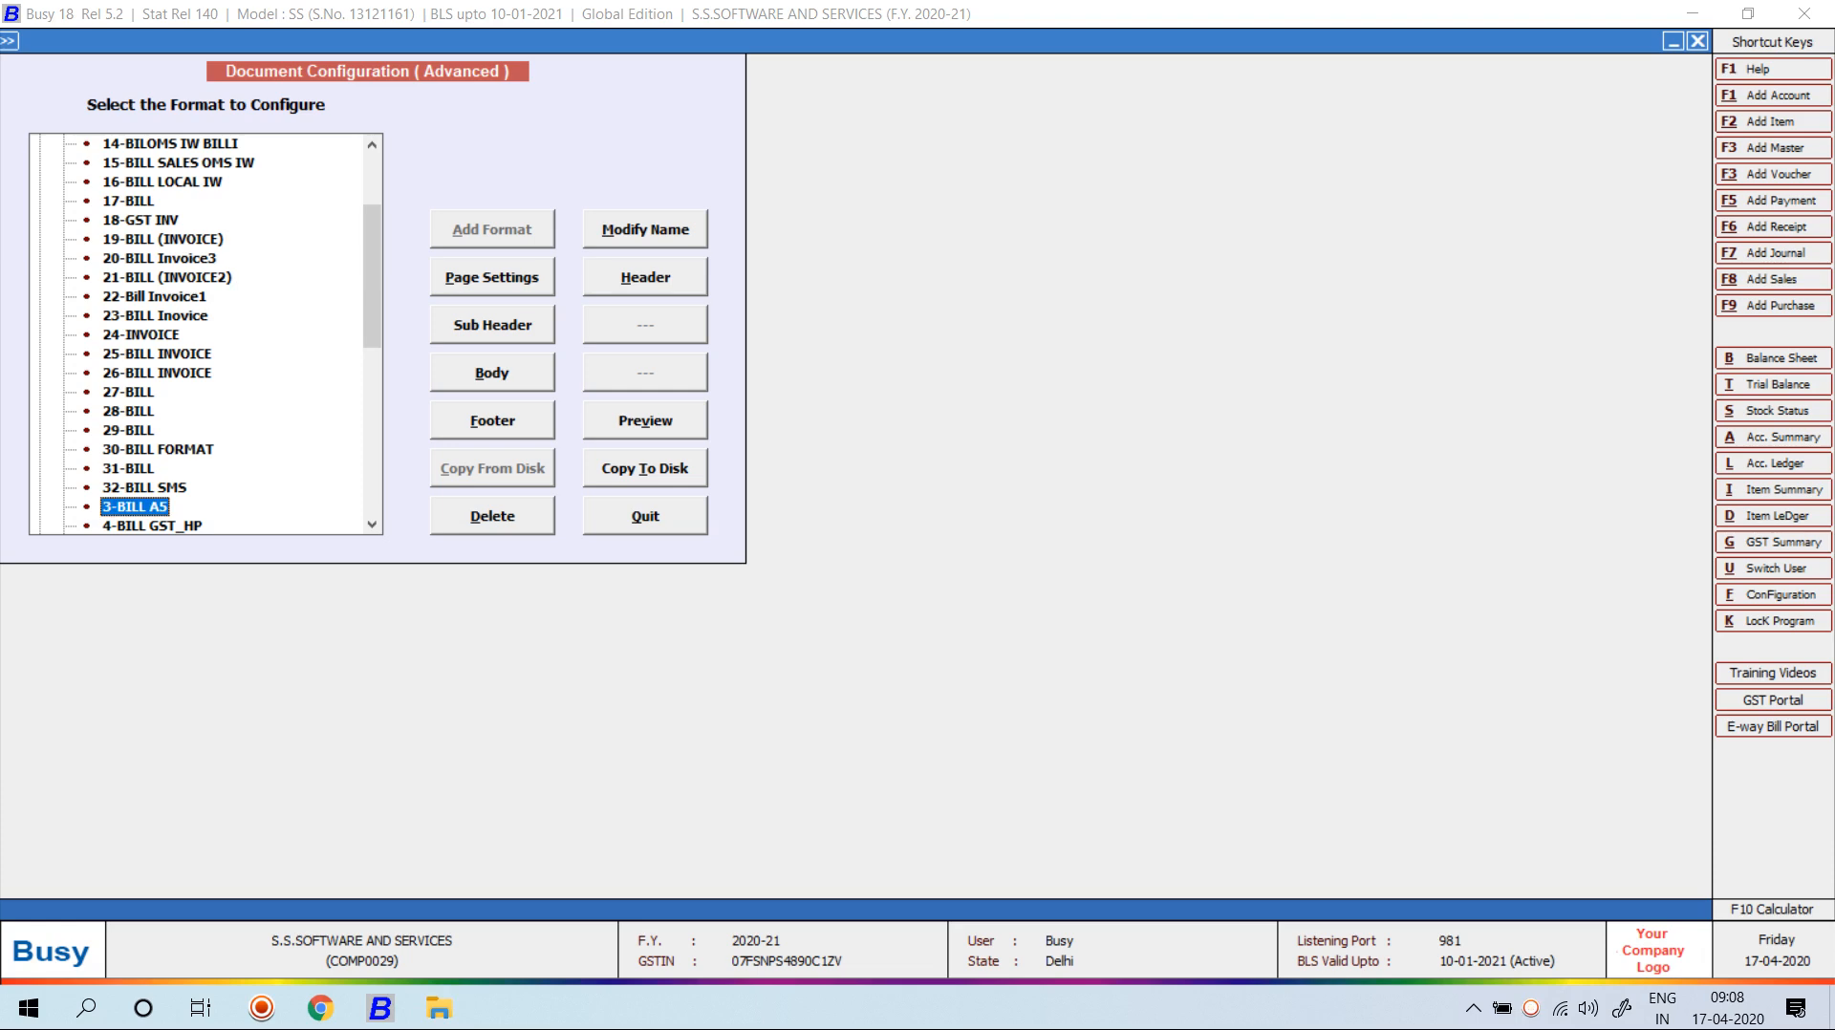
key("Escape")
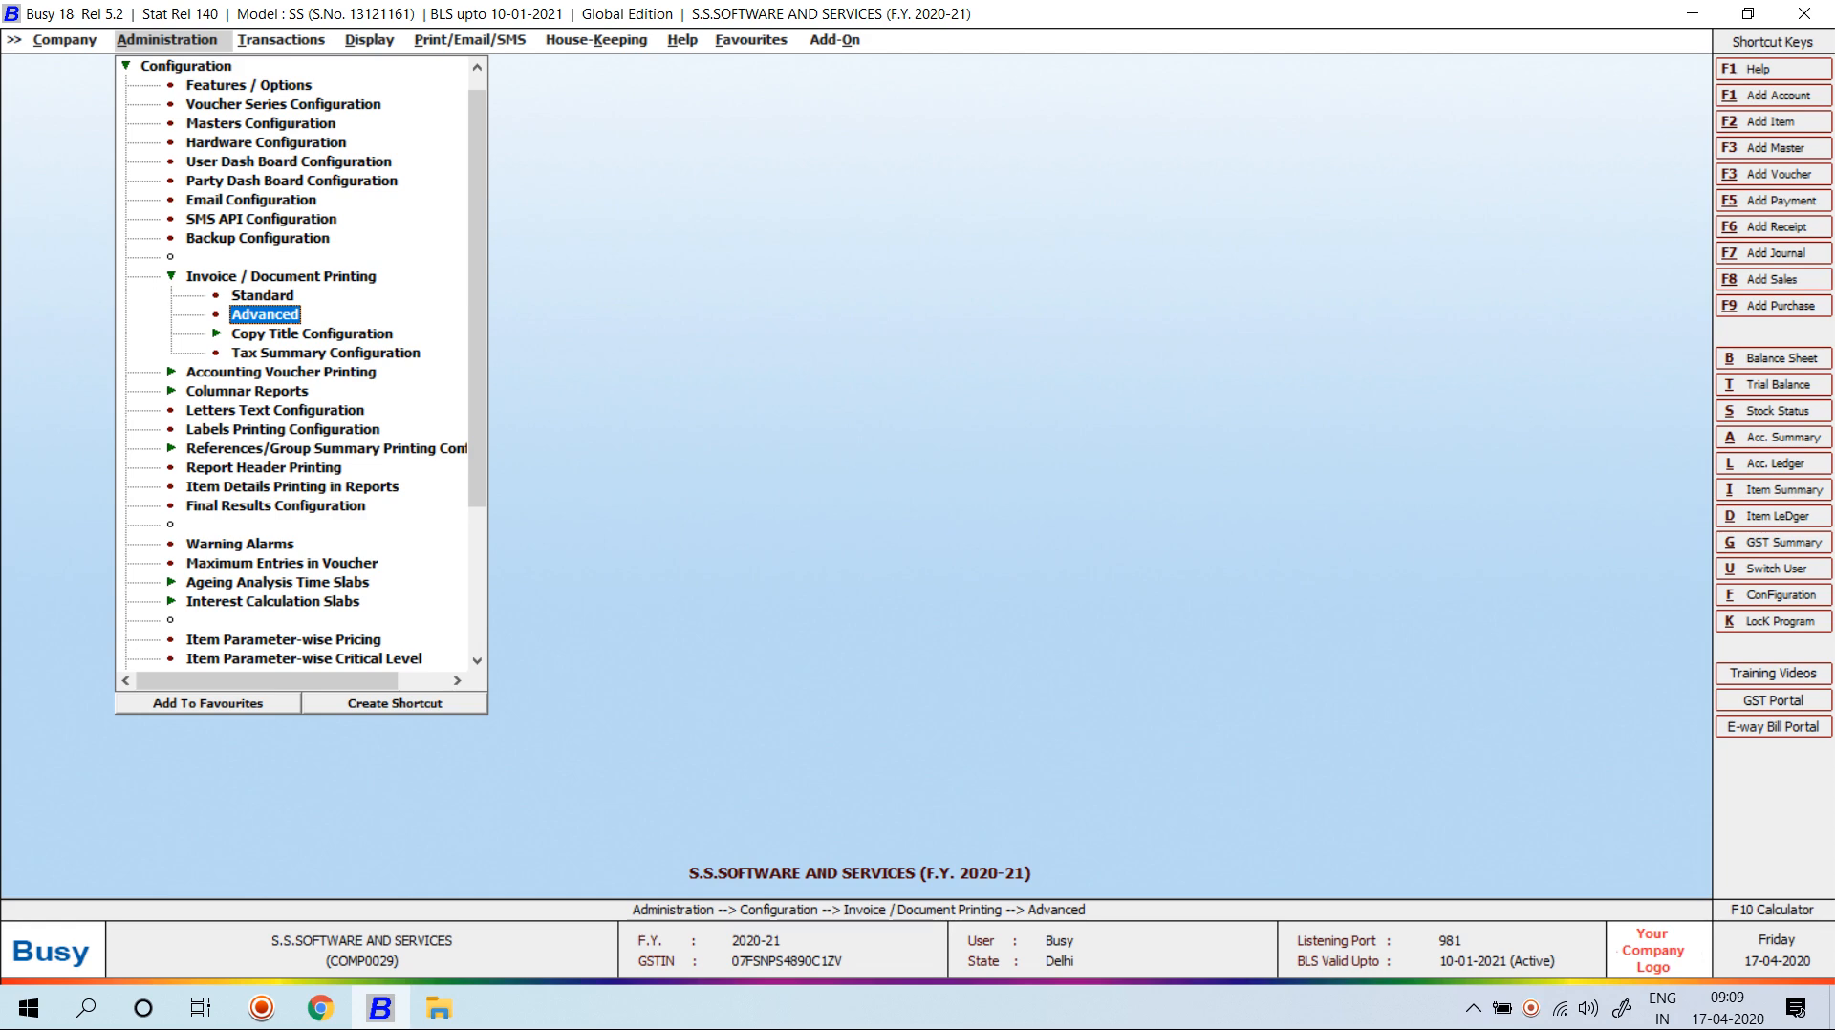
key("Return")
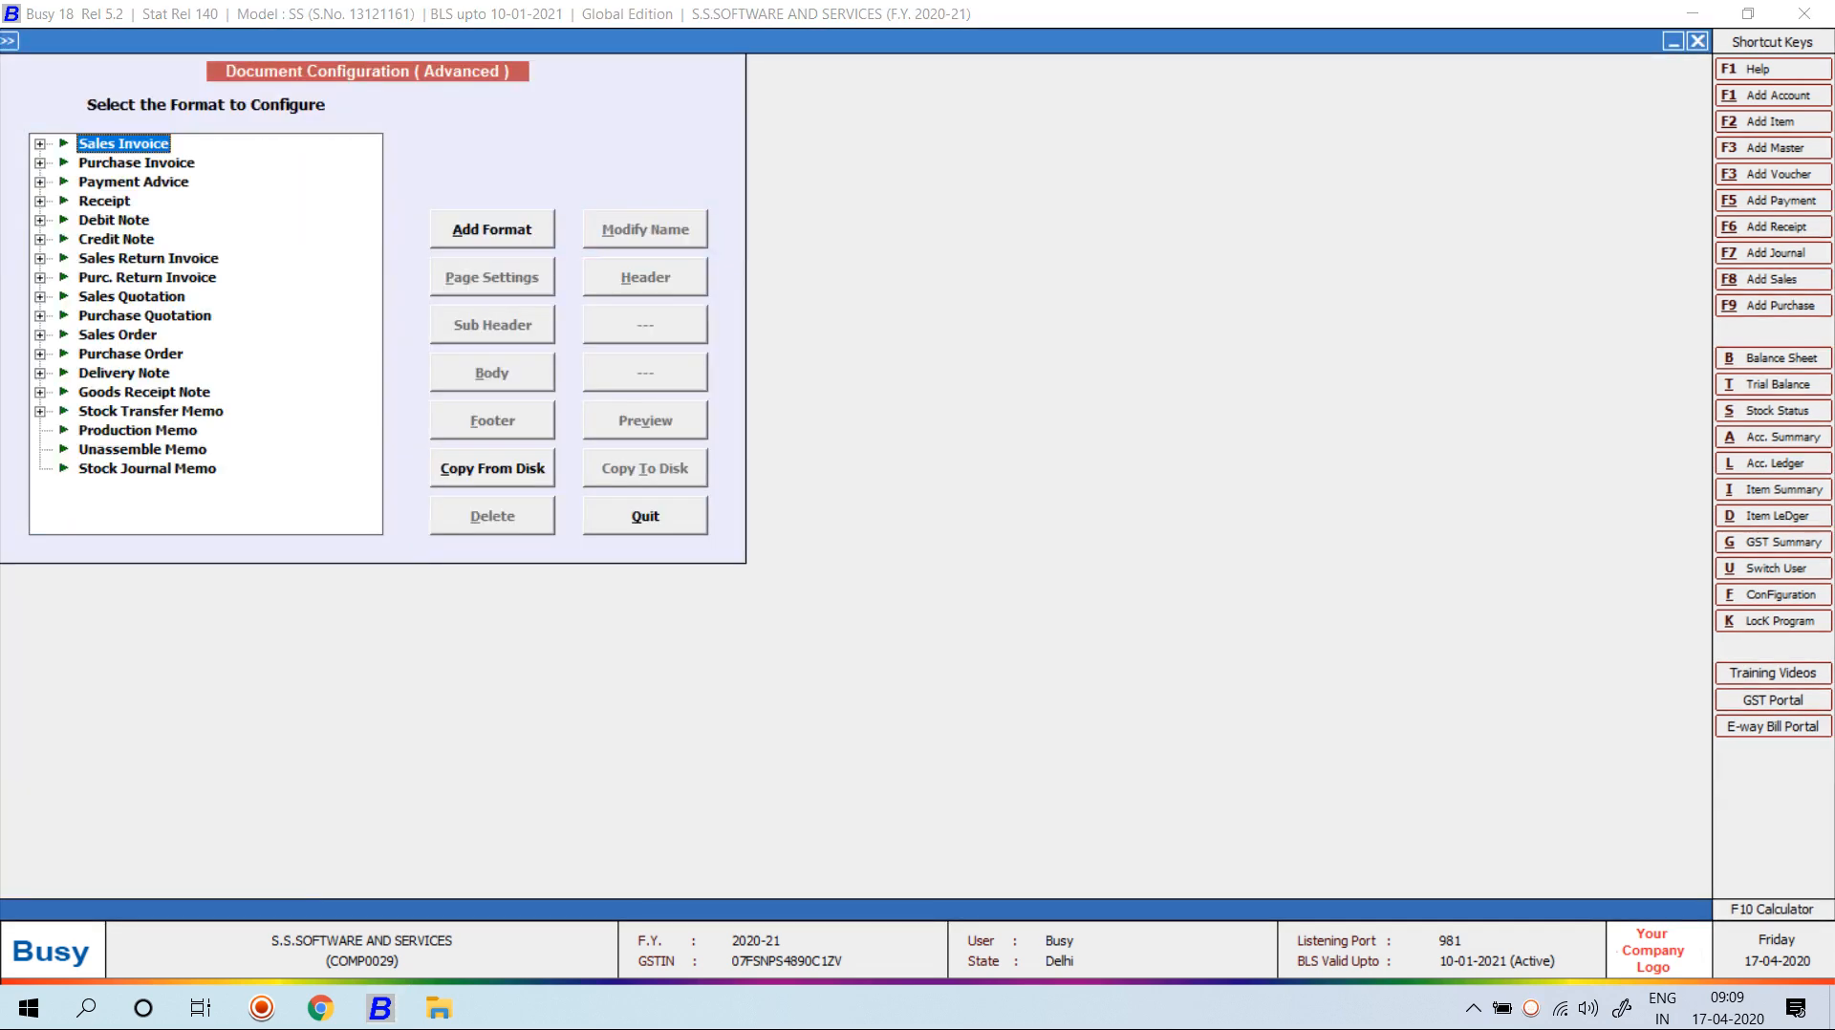
key("Escape")
key("Escape")
key("Escape")
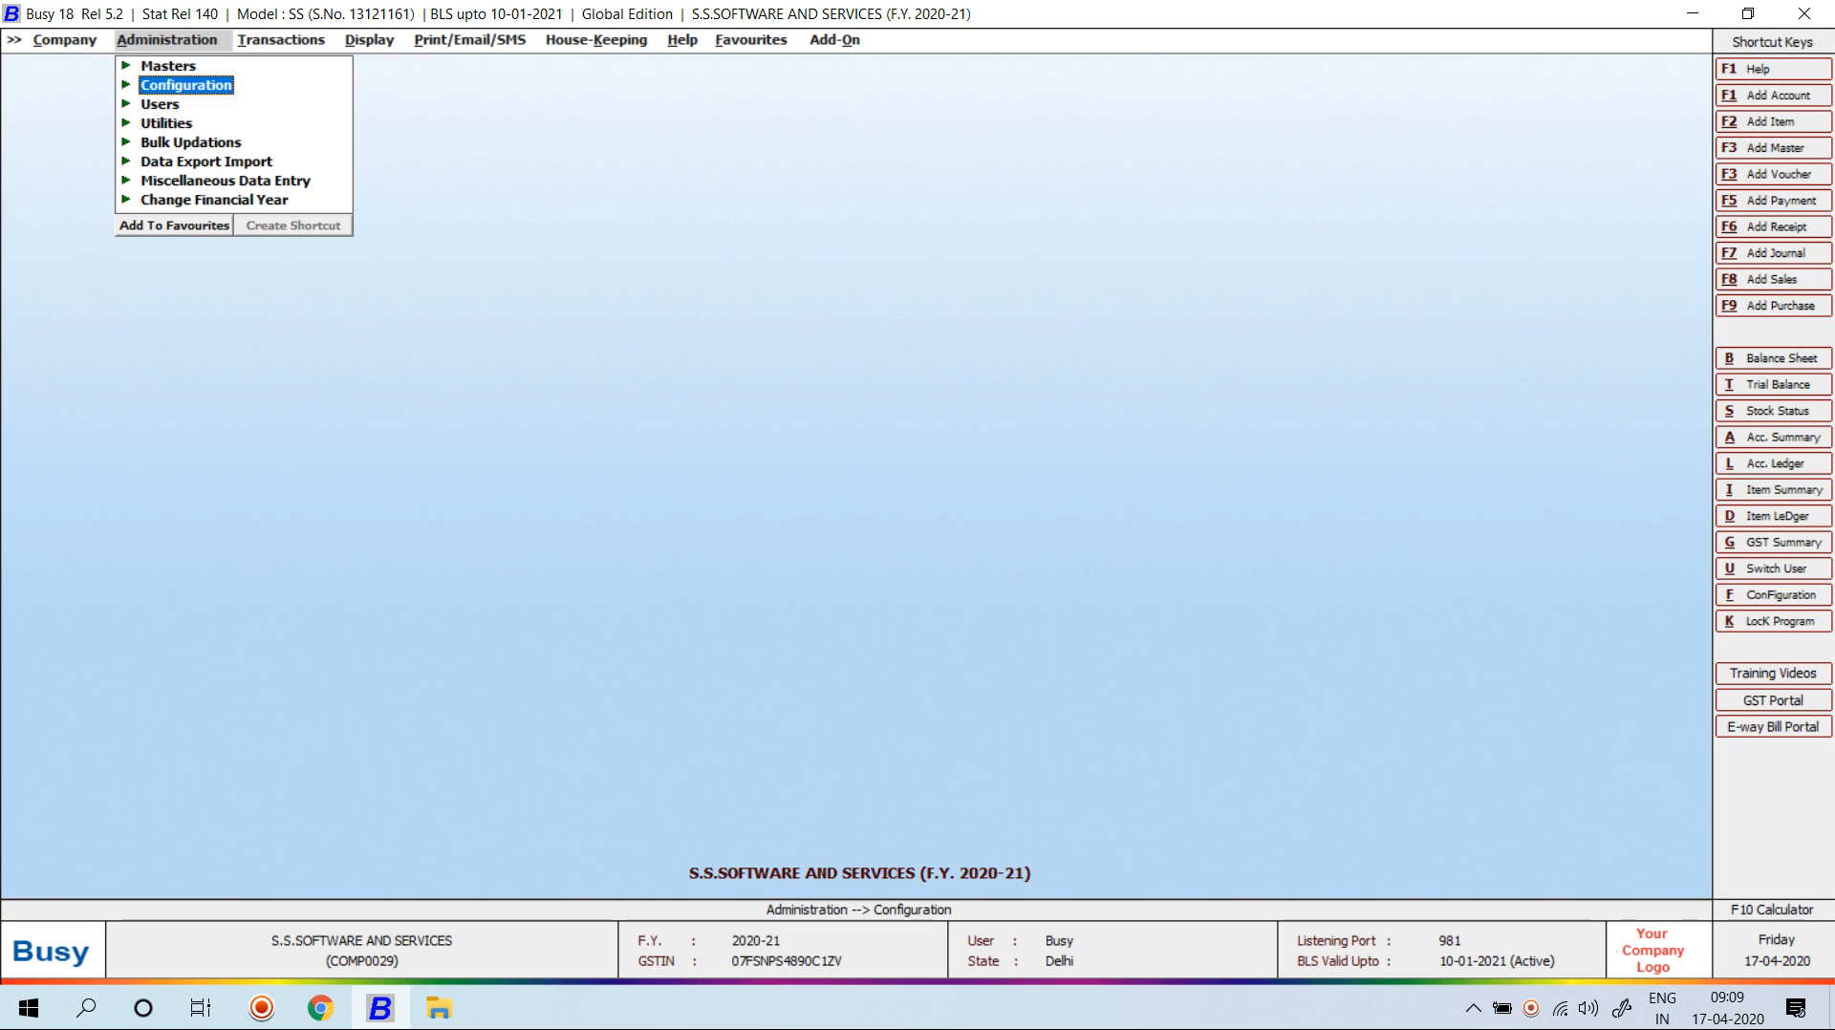
Reopen Configuration > Invoice / Document Printing > Advanced.
key("Return")
key("Down")
key("Down")
key("Down")
key("Down")
key("Down")
key("Down")
key("Down")
key("Down")
key("Down")
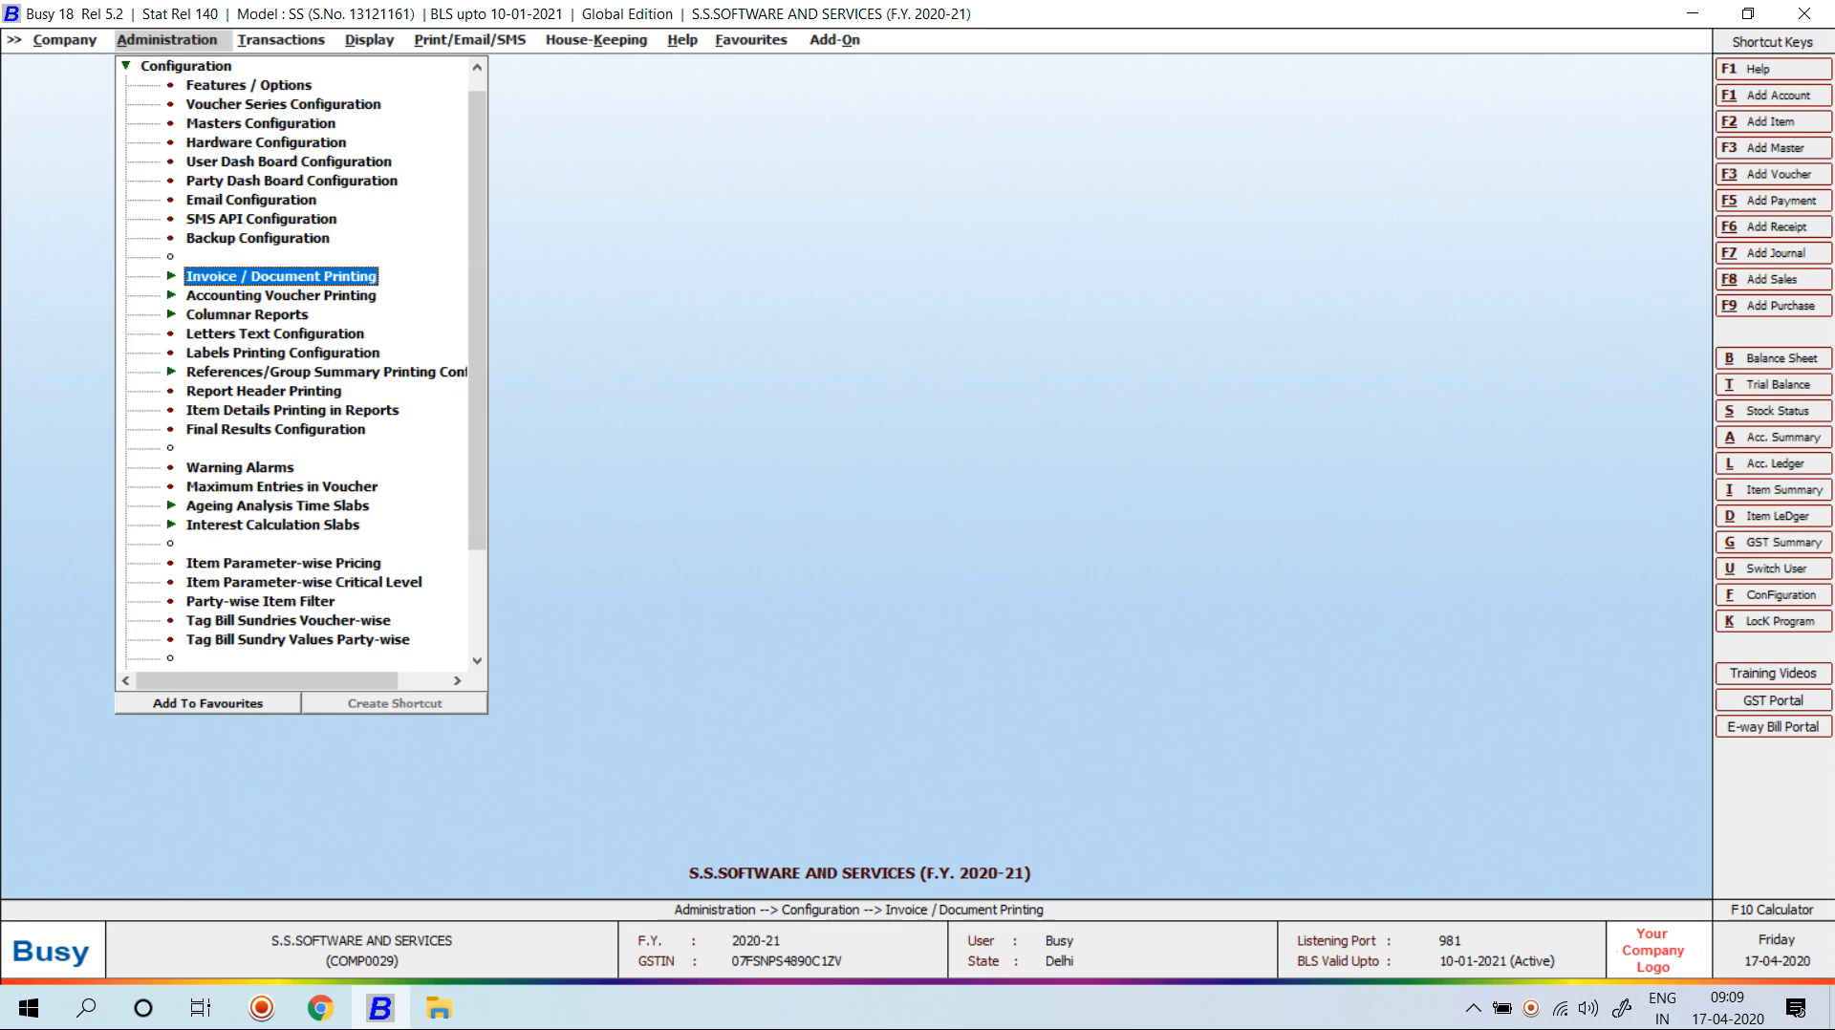
key("Return")
key("Down")
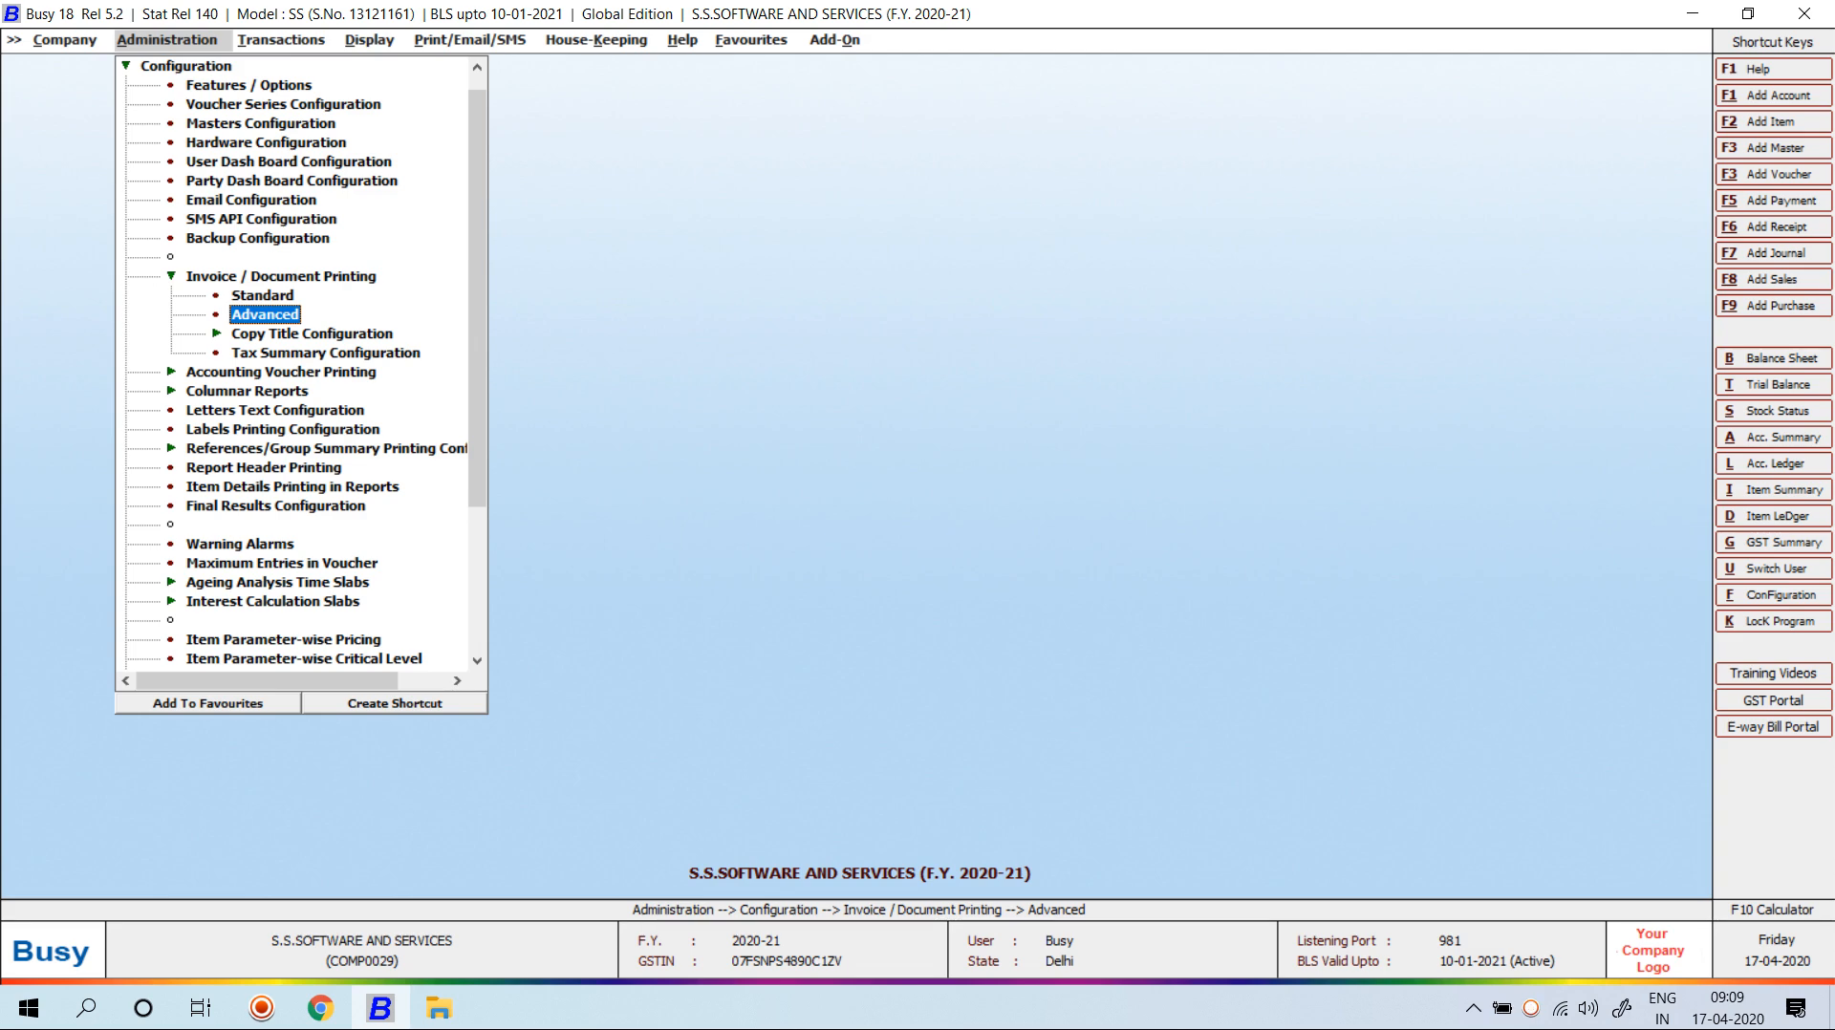
key("Return")
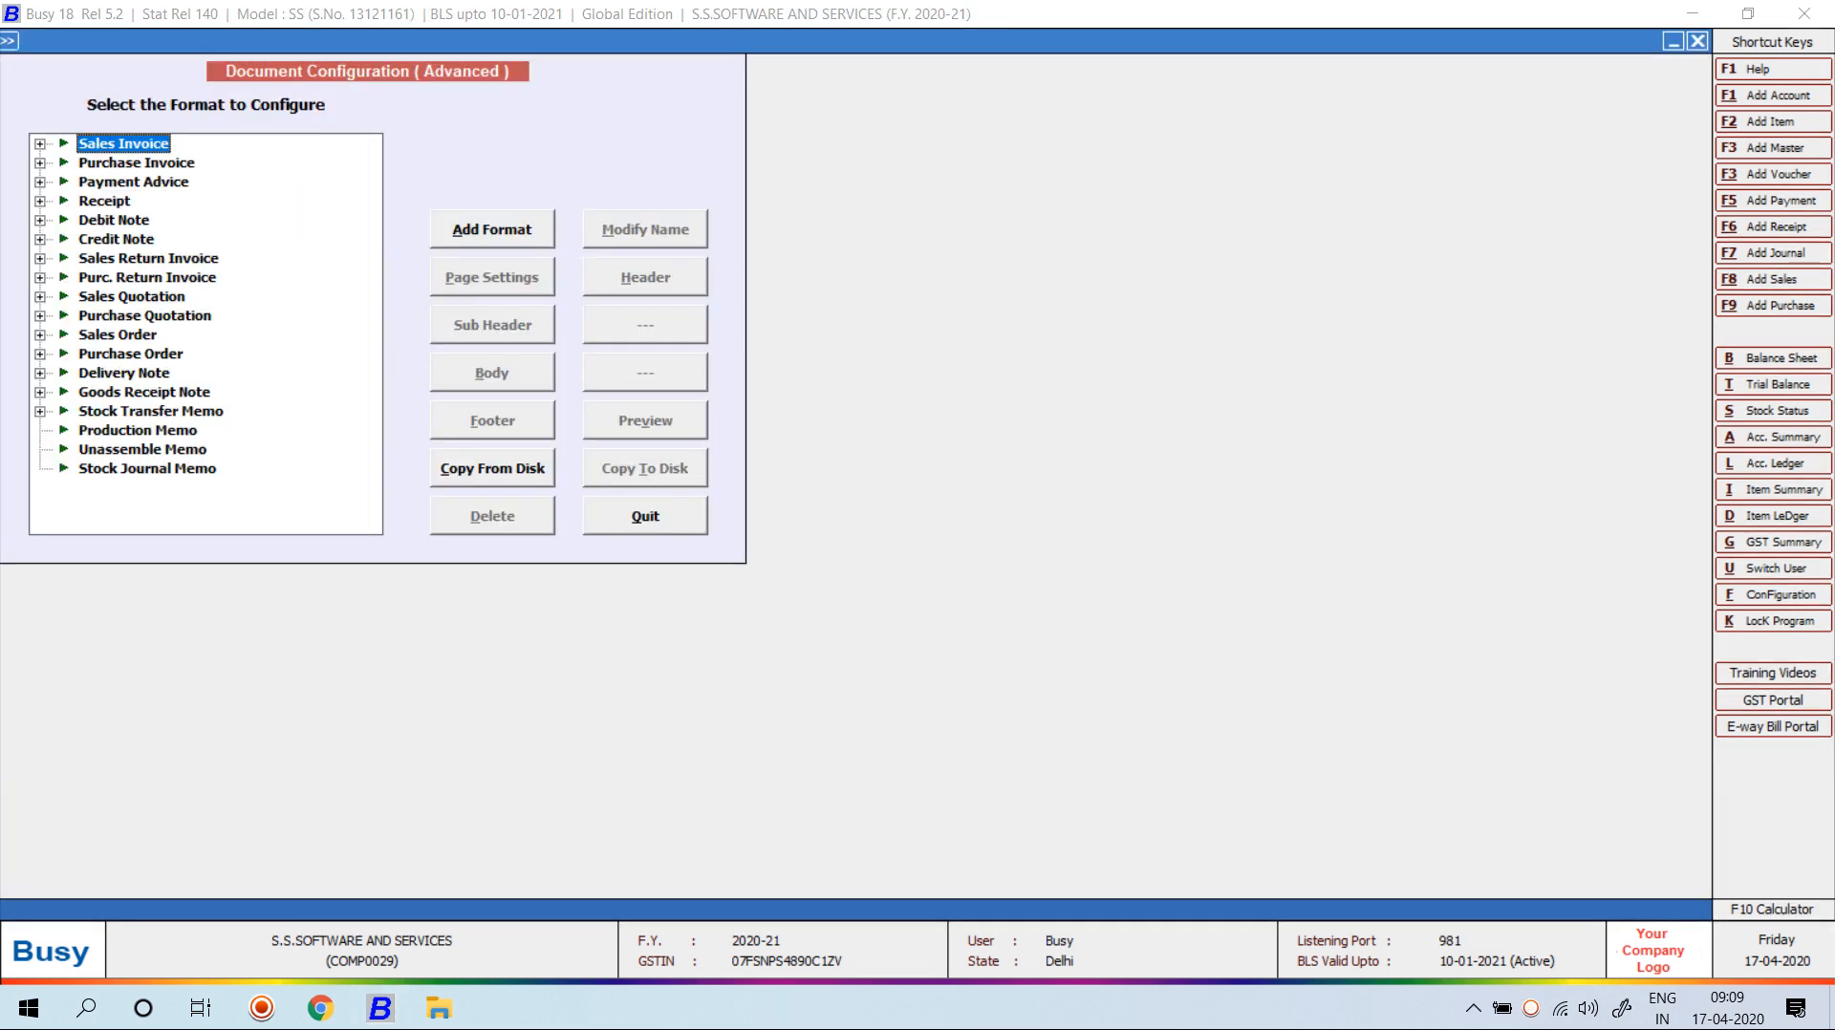
Expand the Sales Invoice document type to list its formats.
key("Tab")
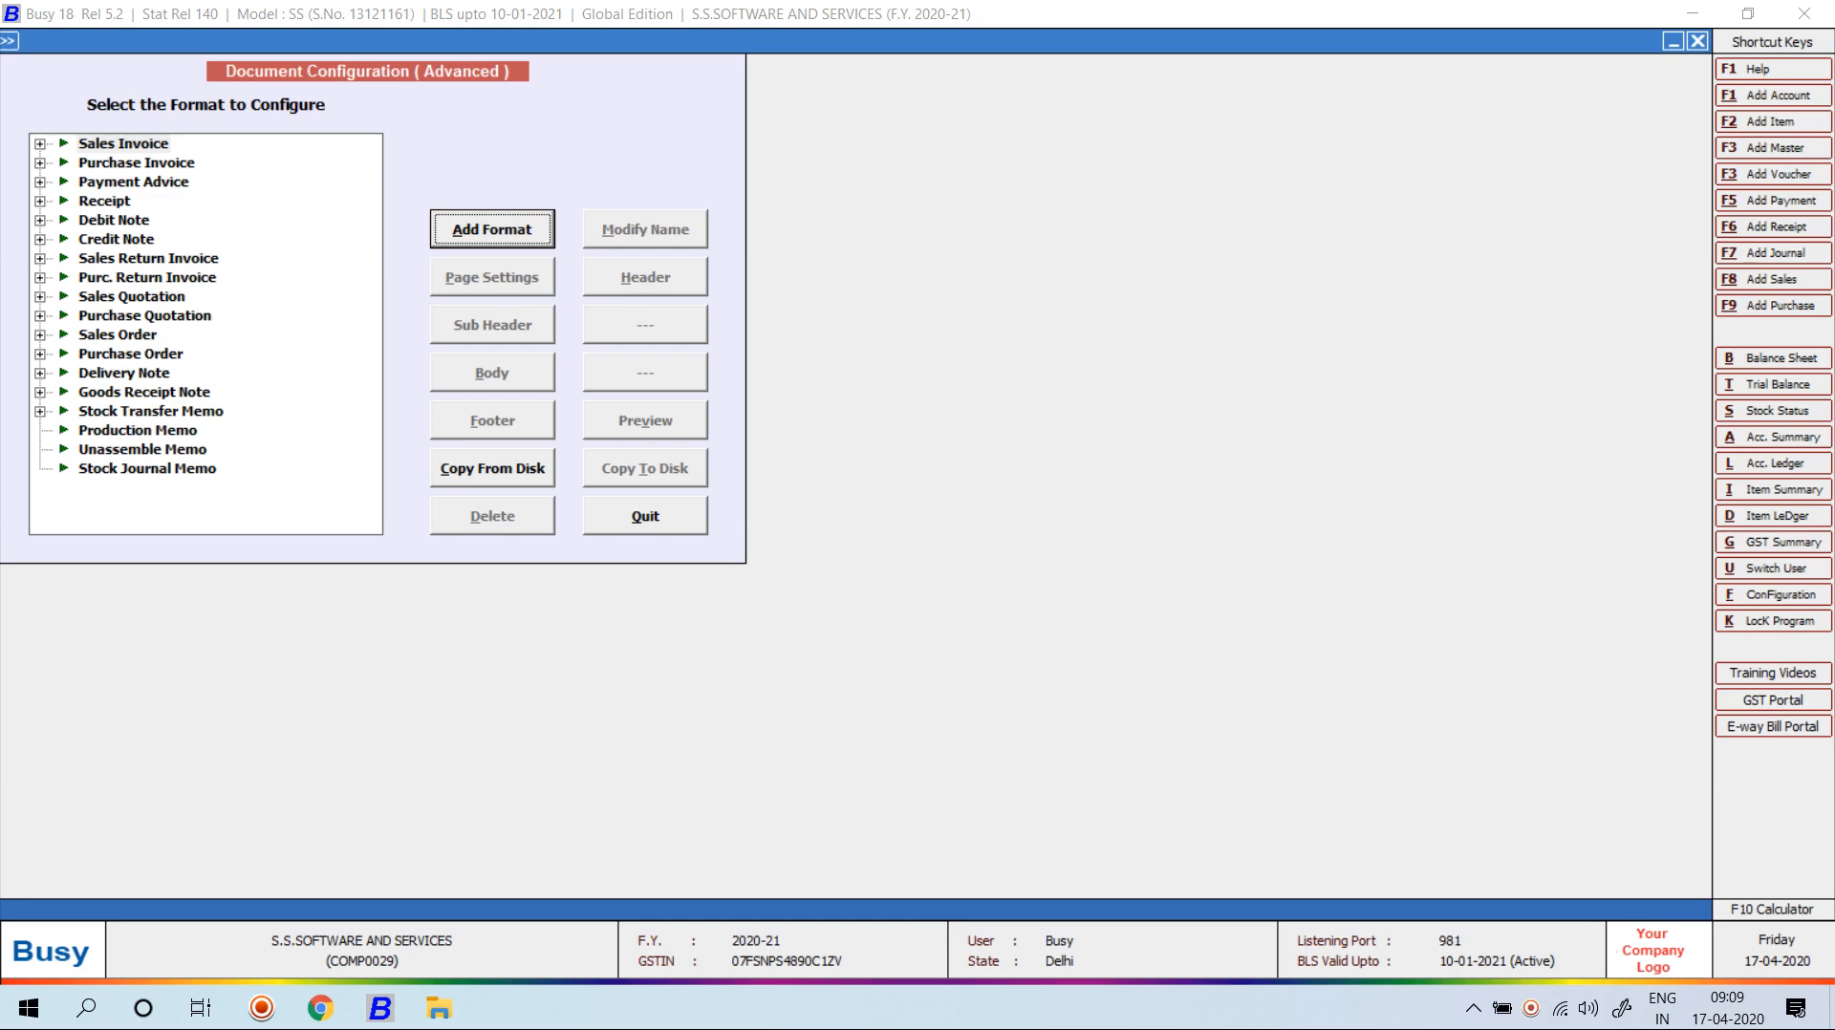
left_click(124, 144)
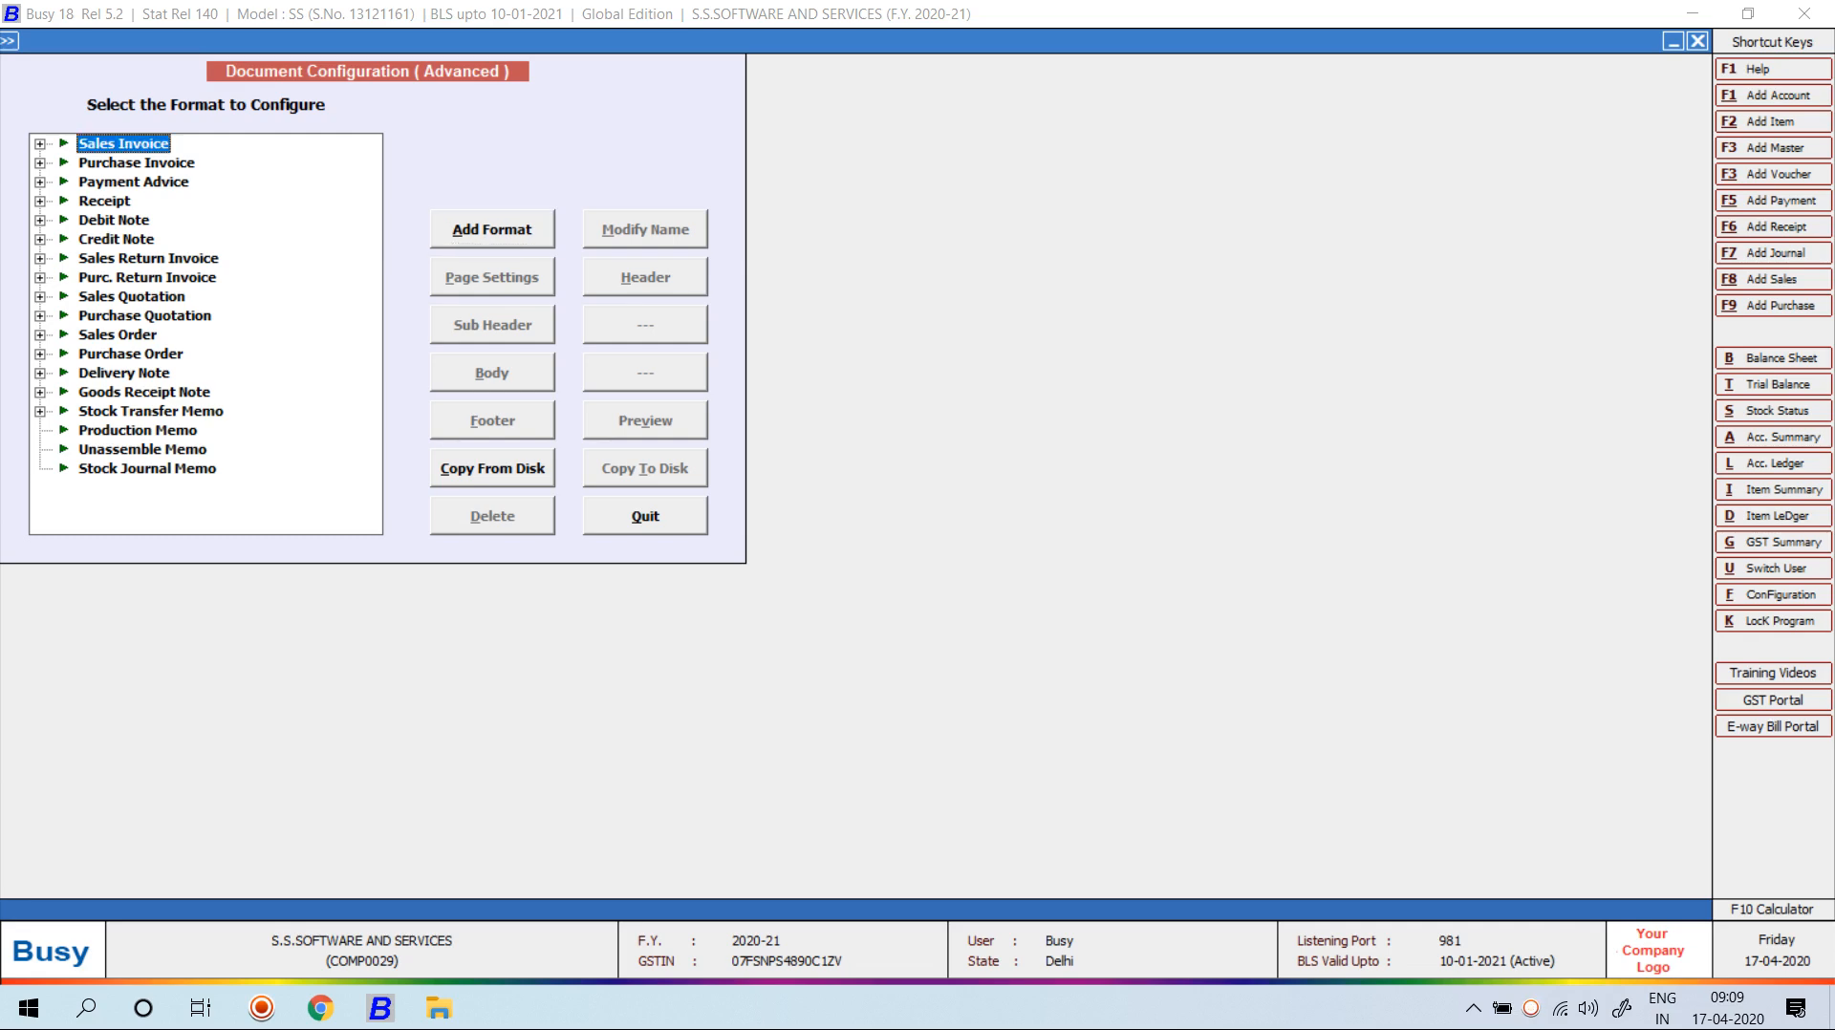
double_click(124, 143)
left_click(142, 181)
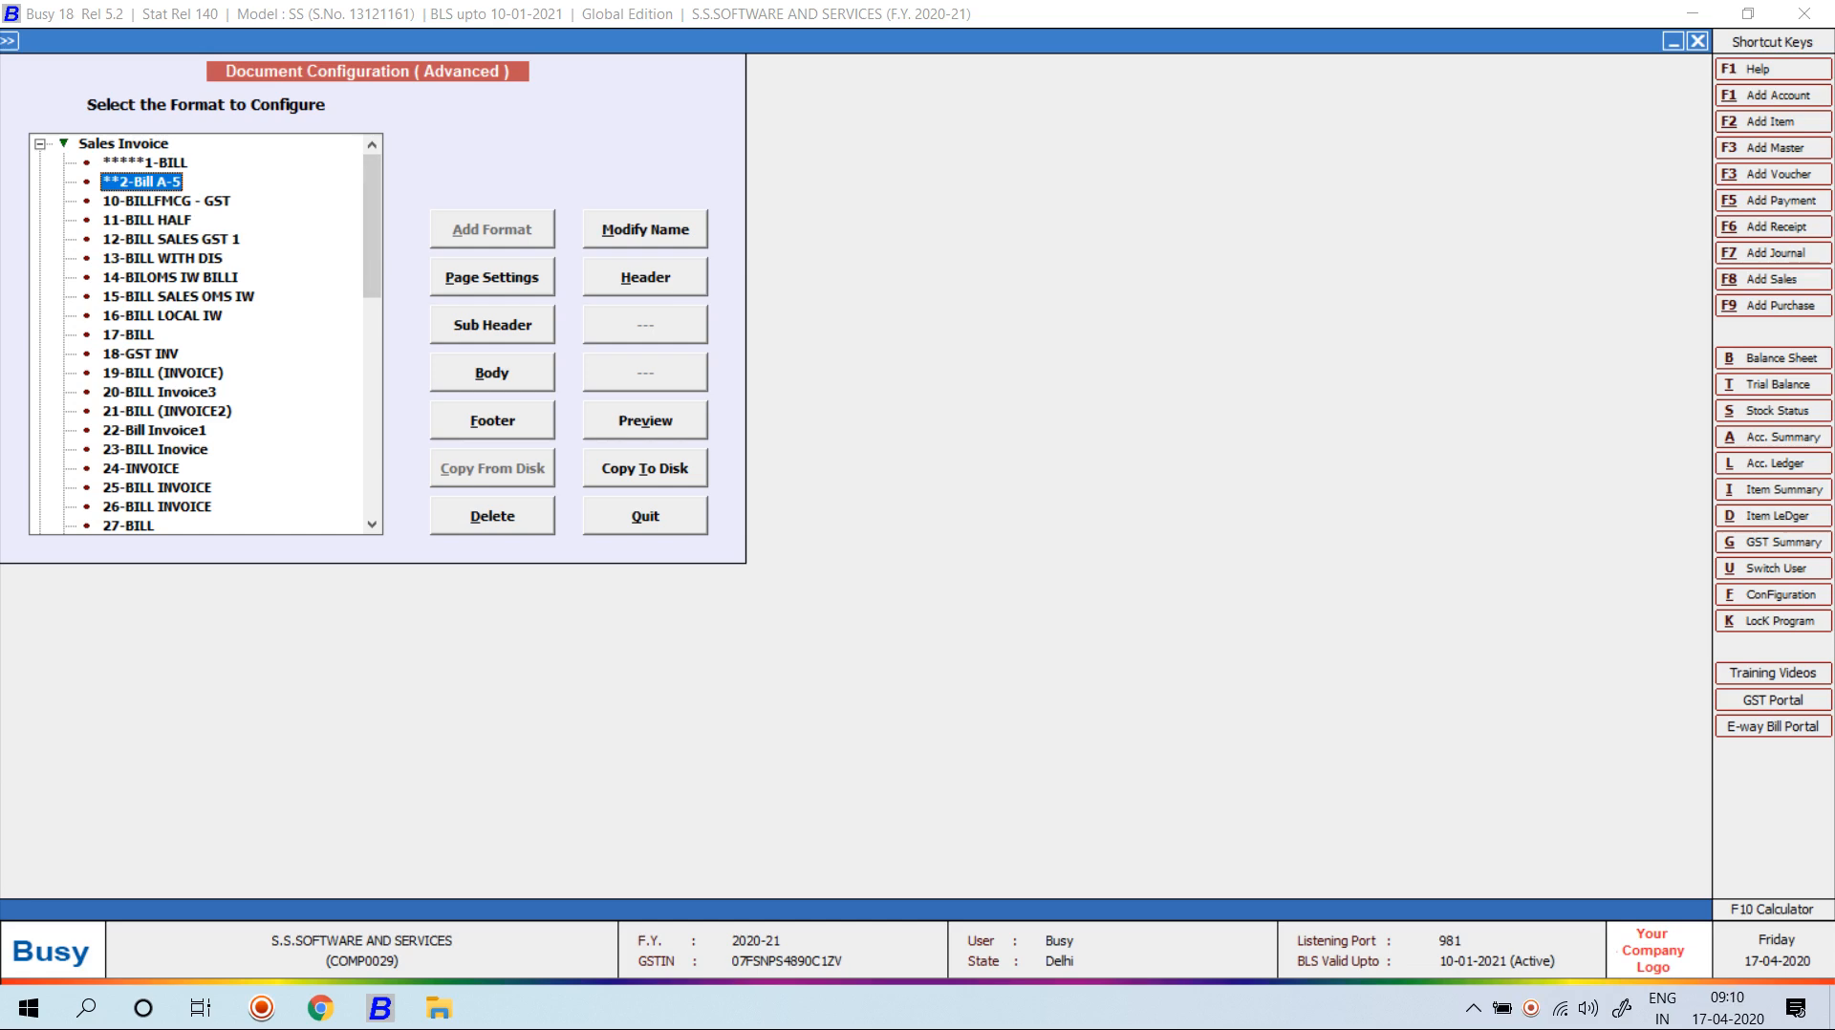
left_click(123, 143)
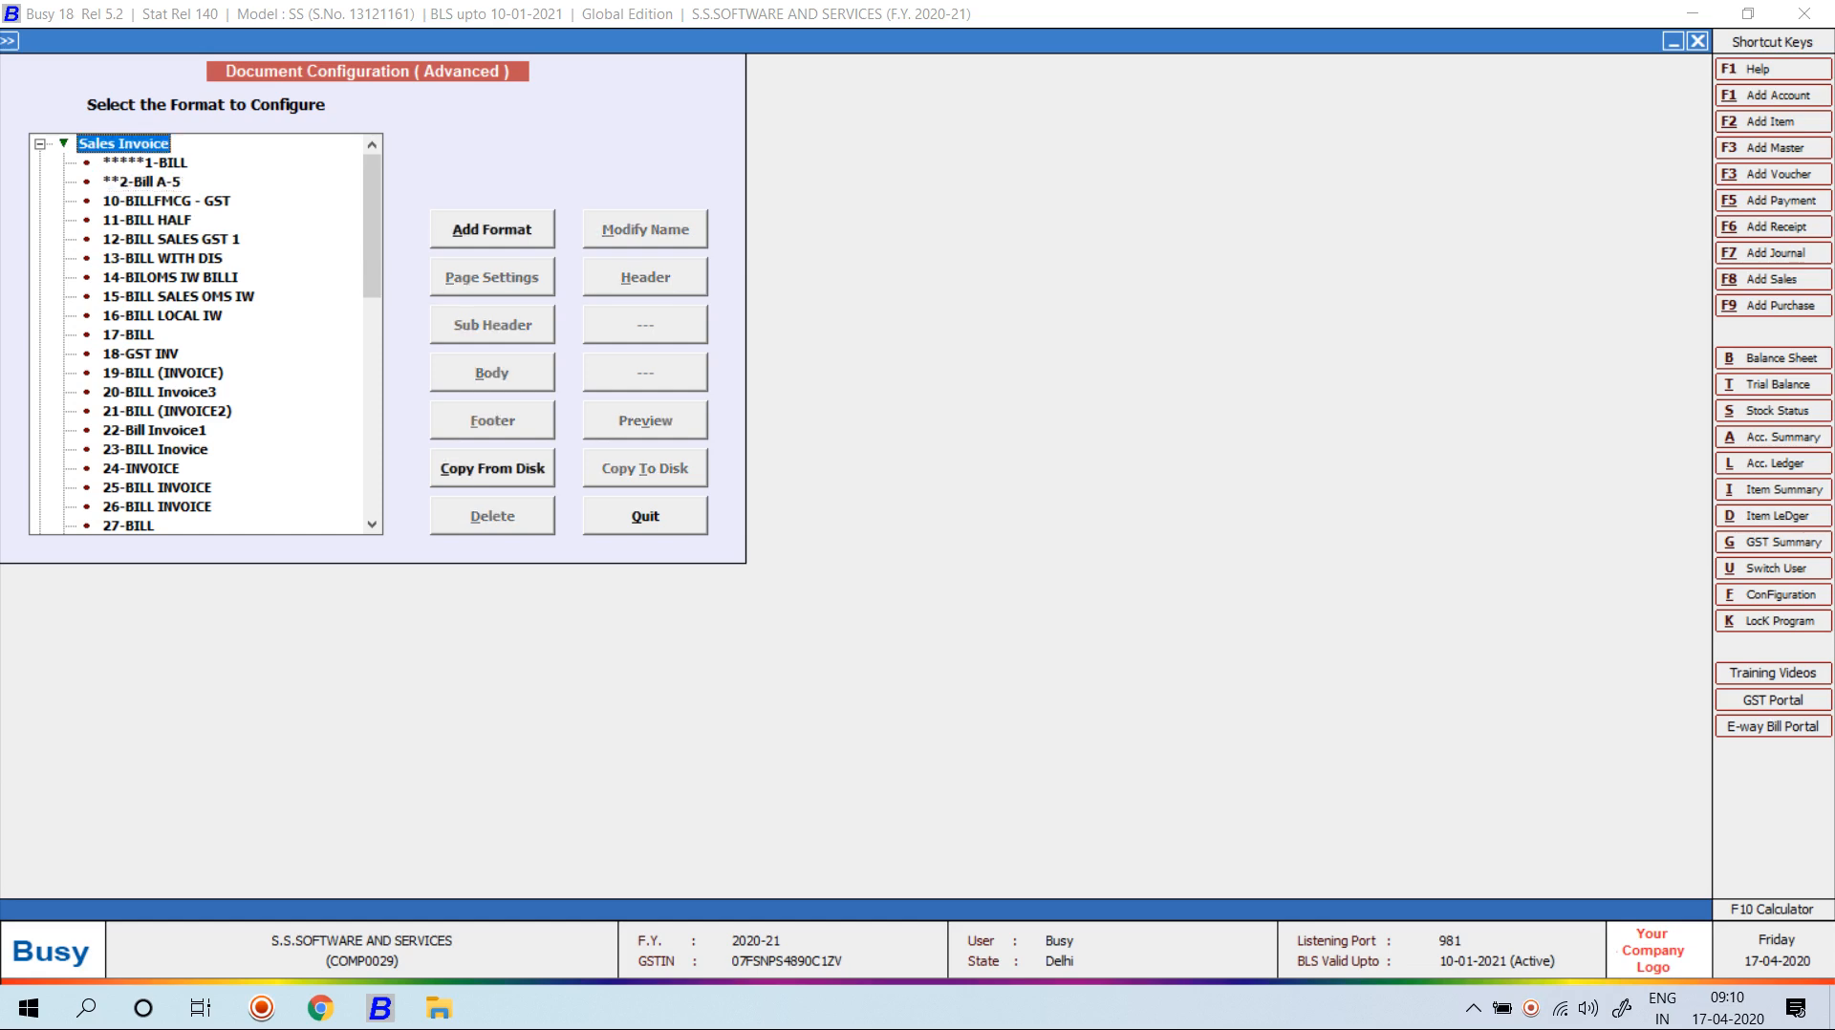
Create a new Sales Invoice format with the name '******MY FORMAT'.
left_click(492, 229)
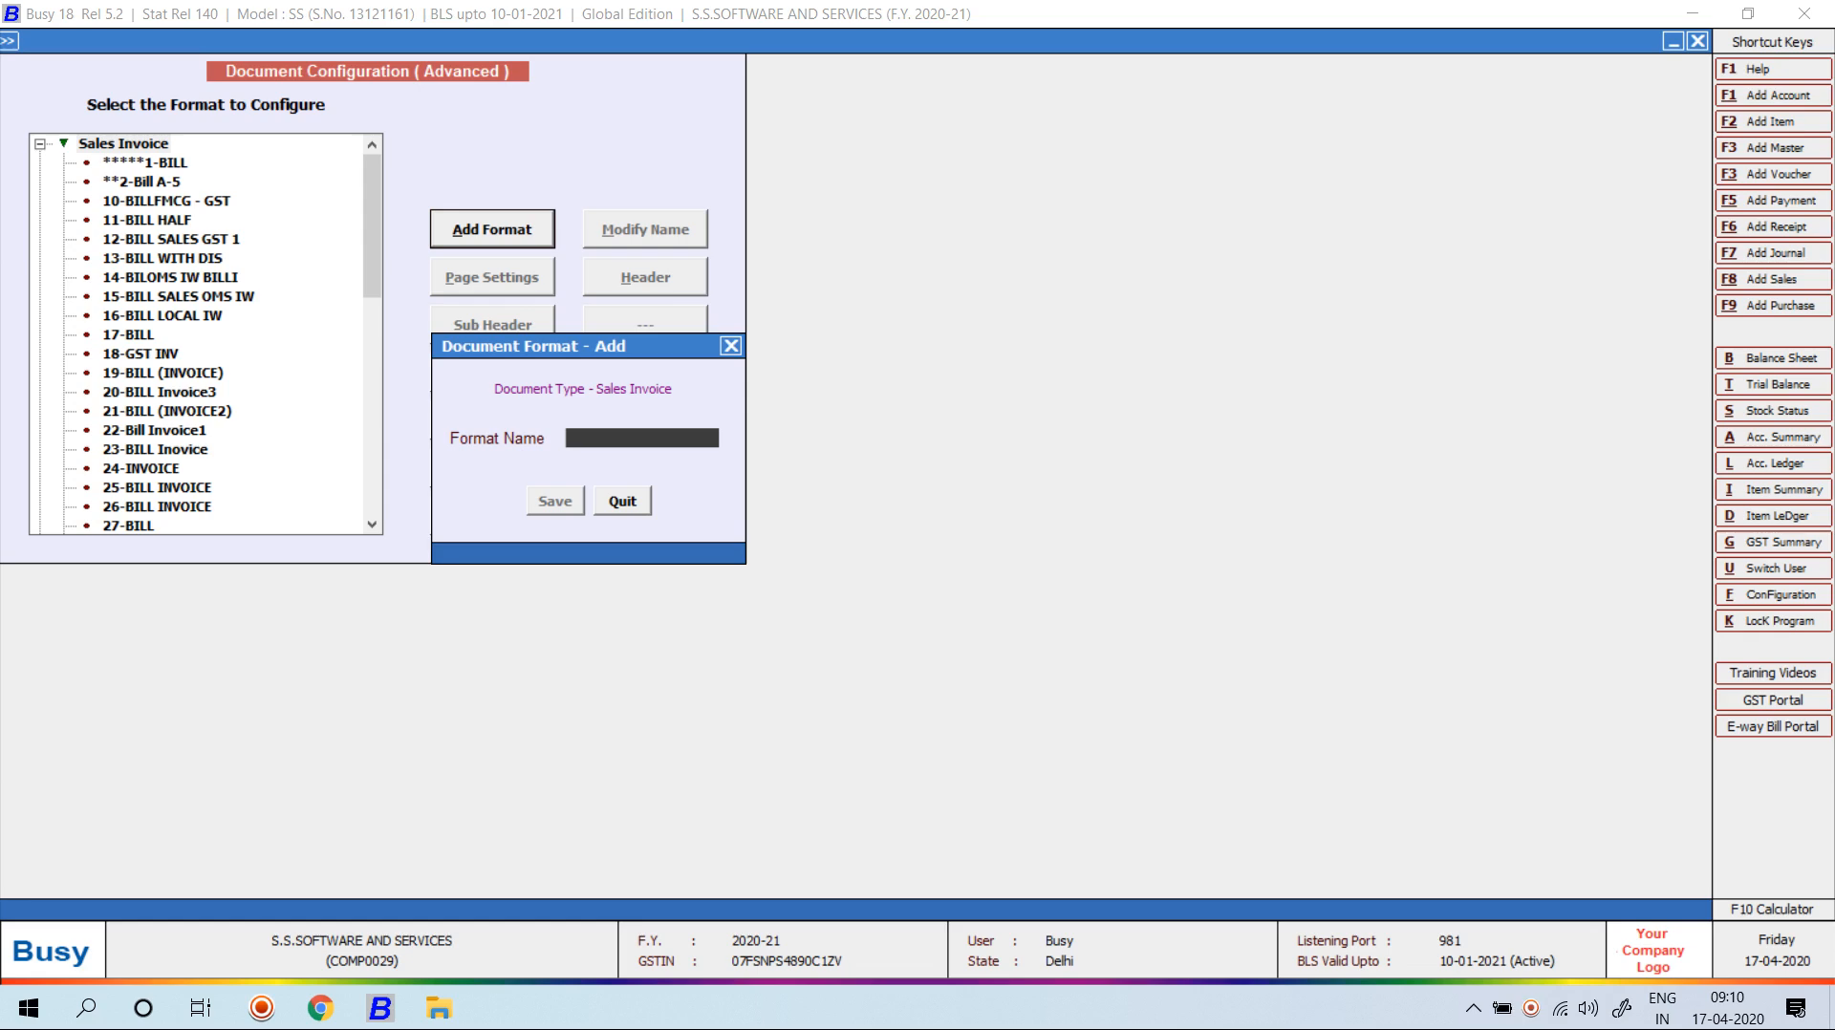
type("******MY FORMAT")
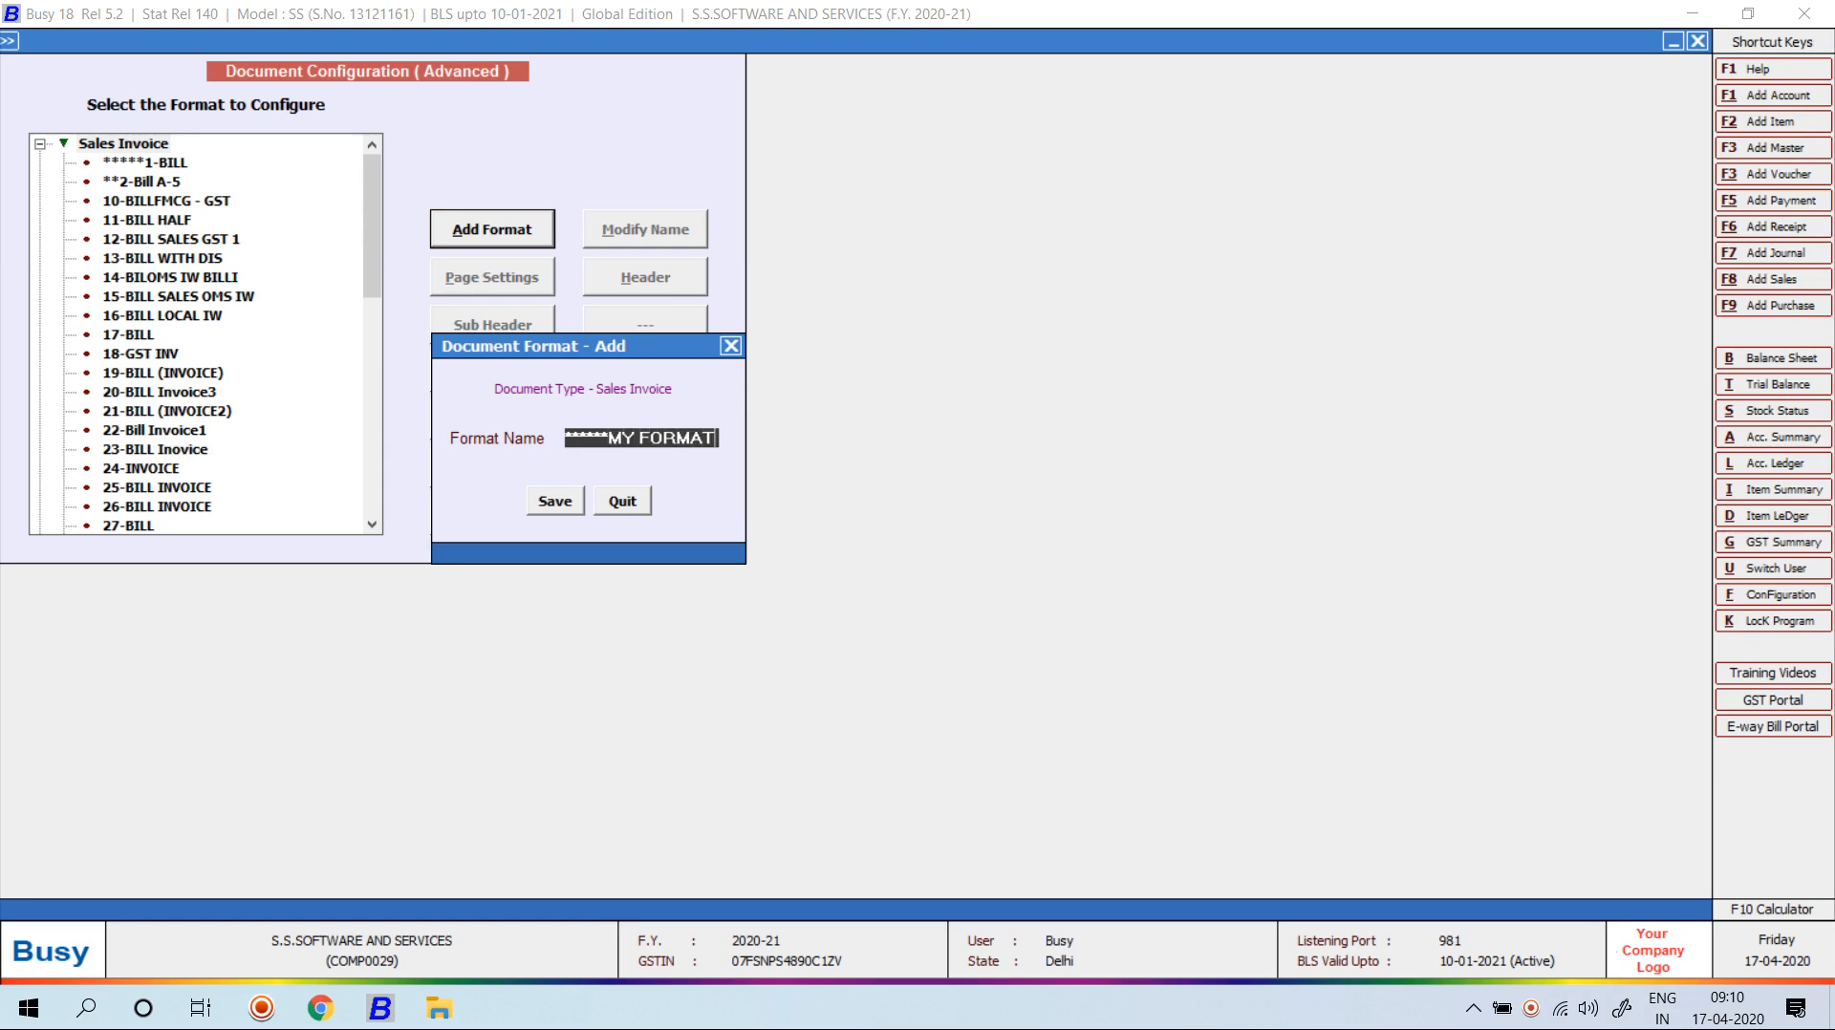
key("Return")
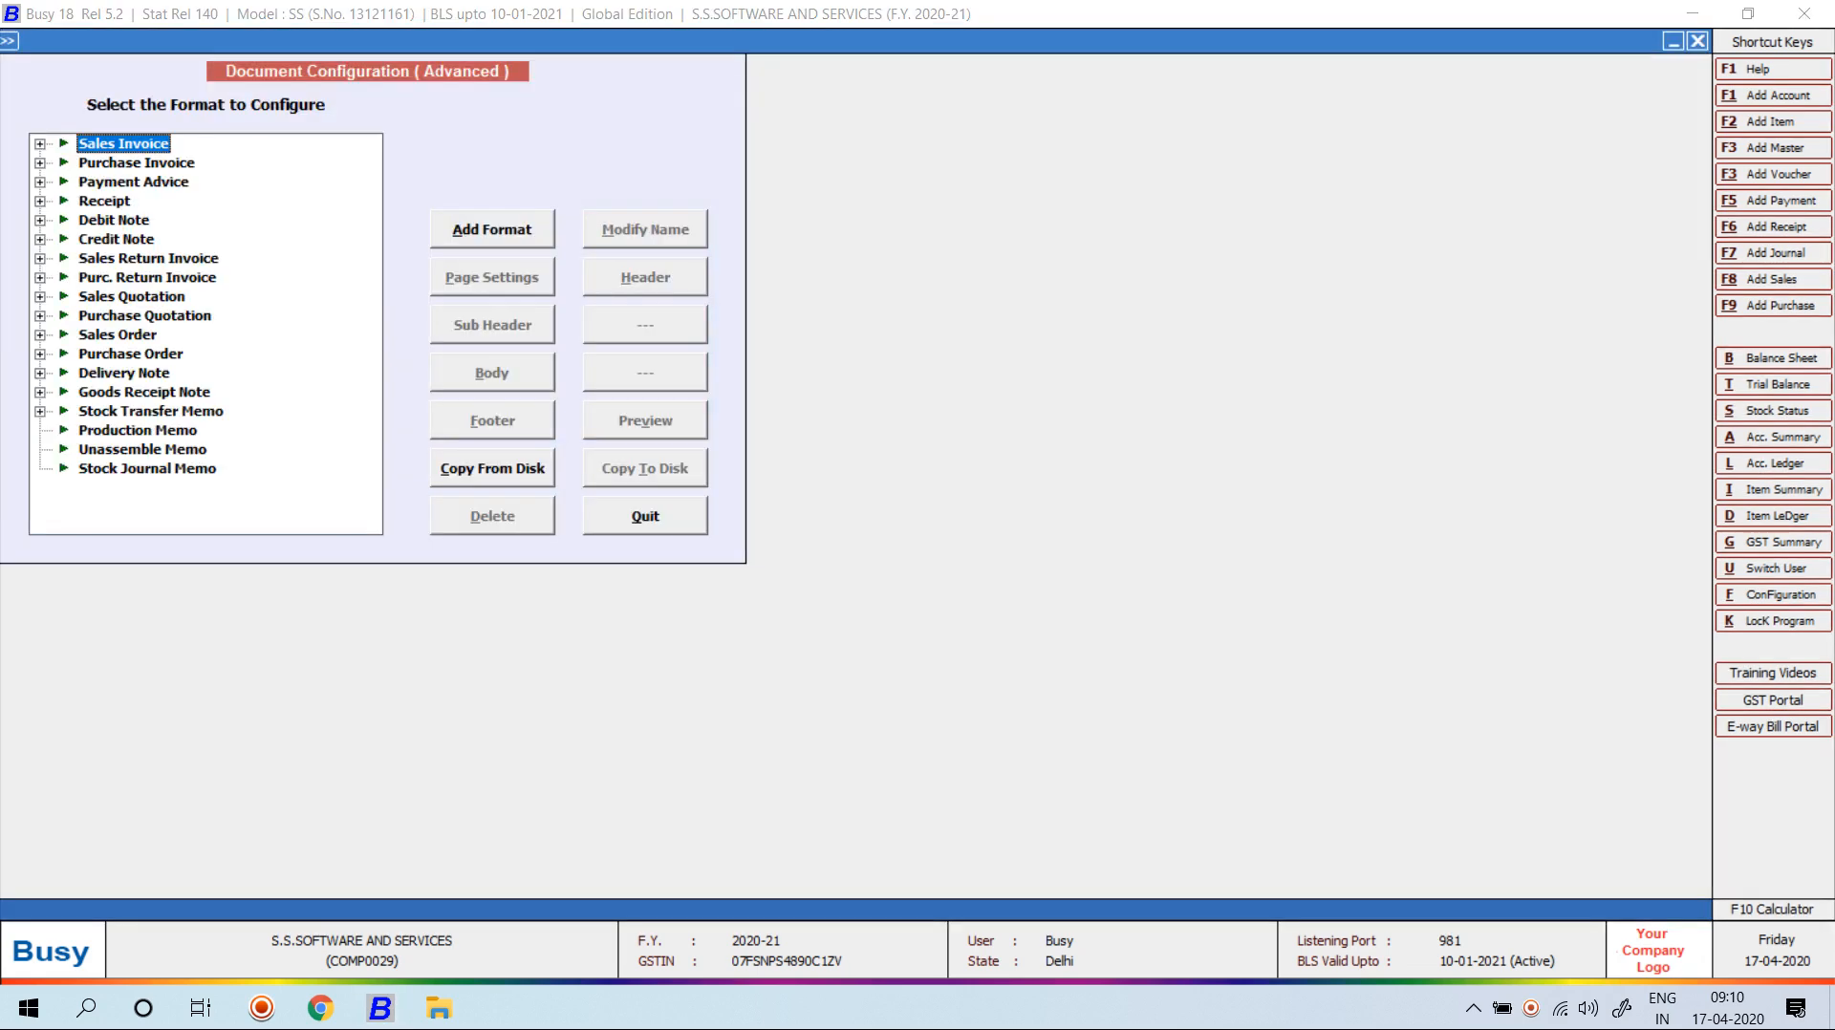
Select ******MY FORMAT, view its Page Settings, and quit them without changes.
left_click(168, 163)
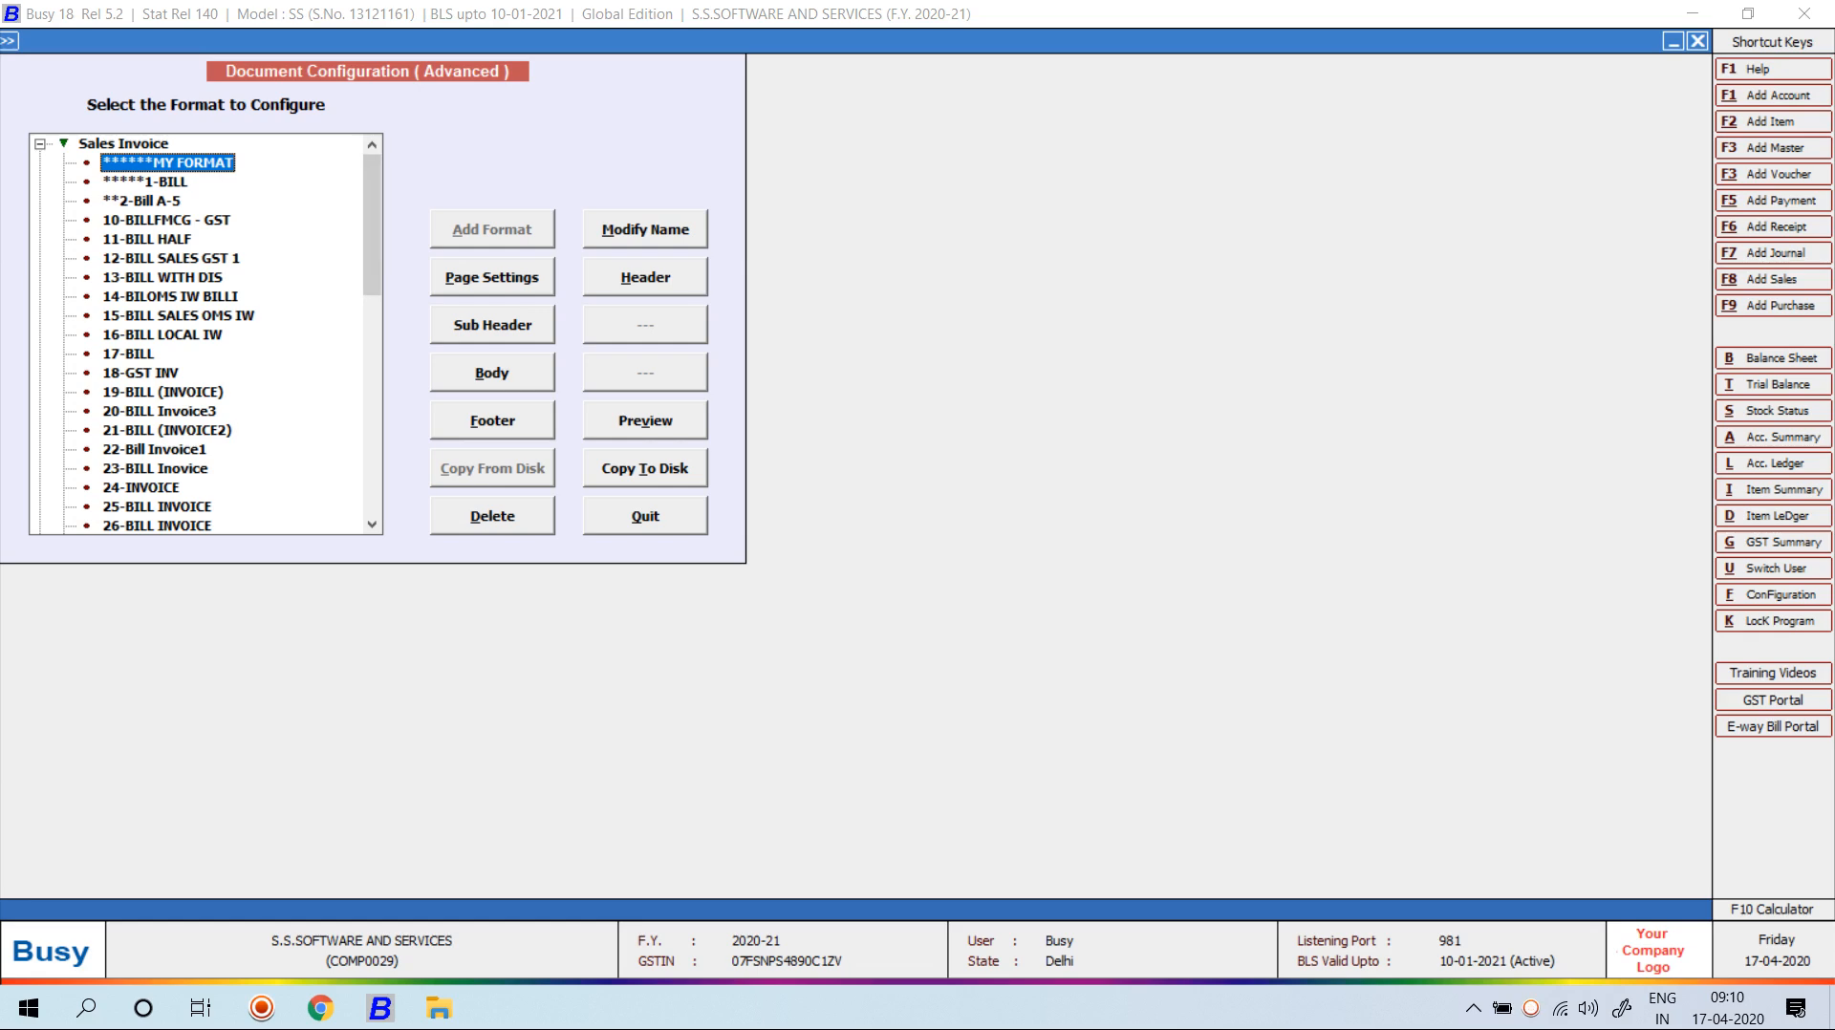
left_click(492, 277)
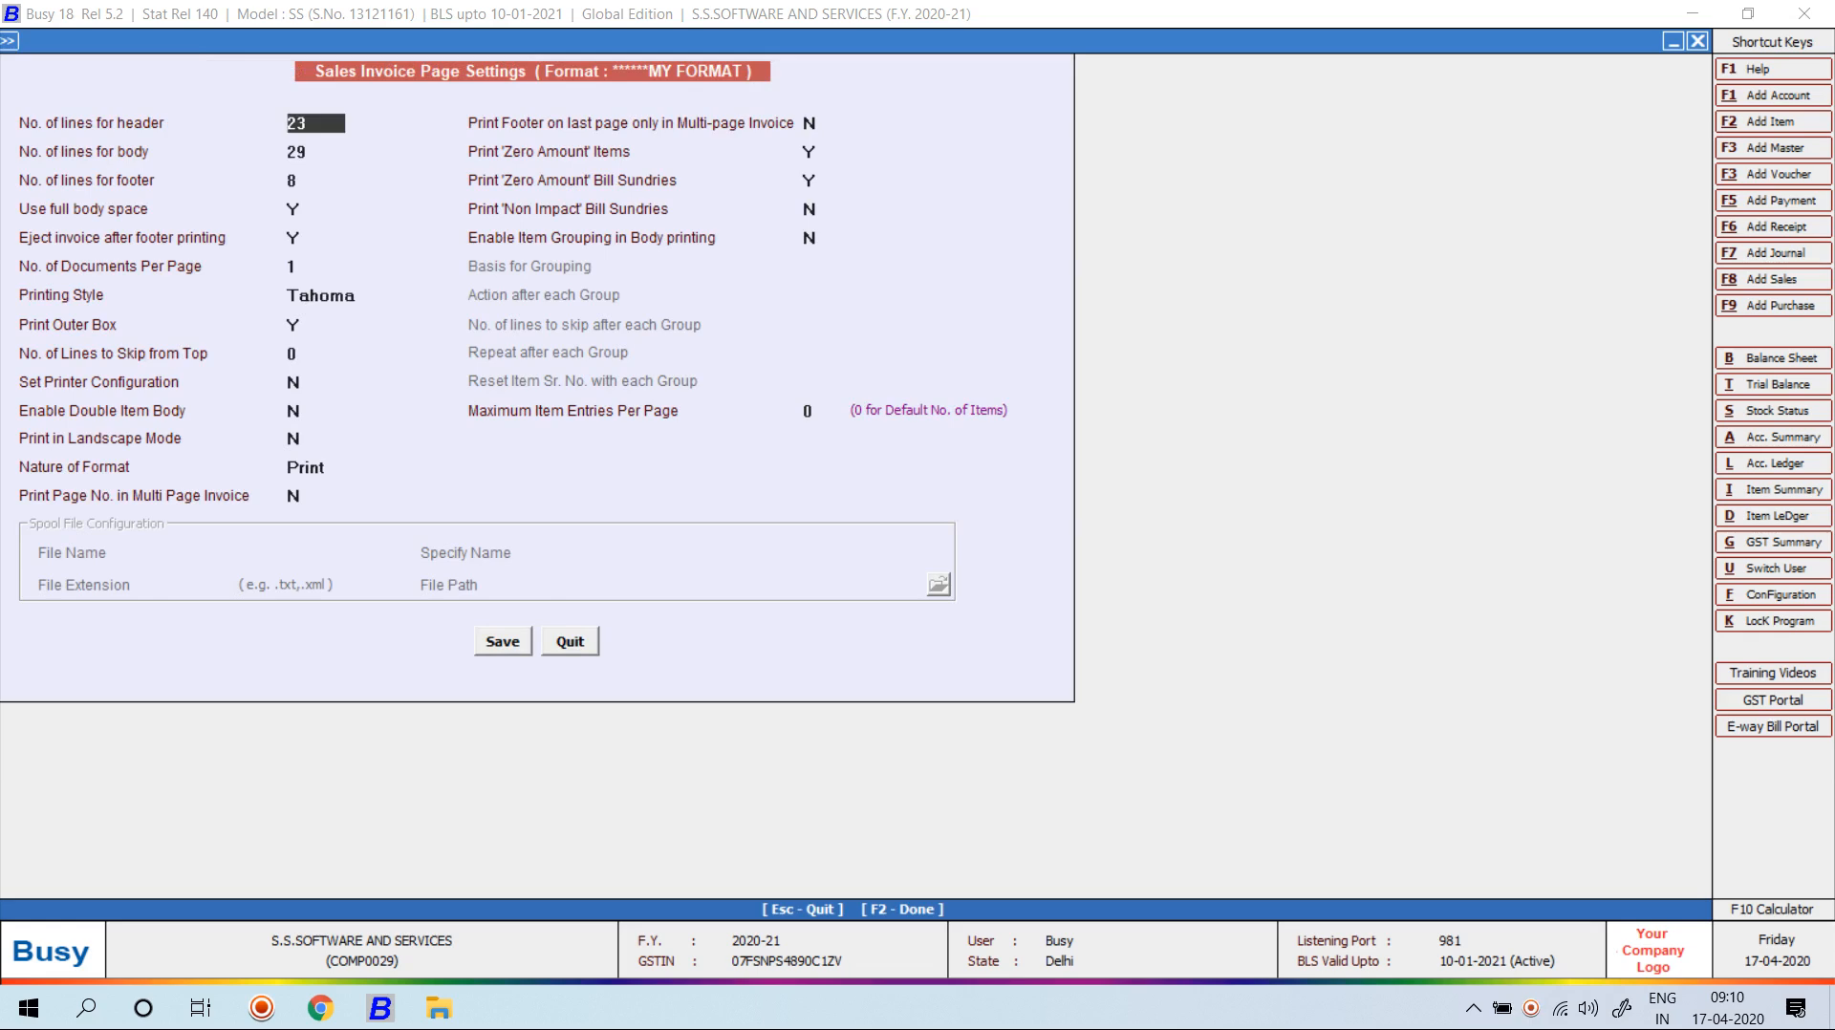
key("Escape")
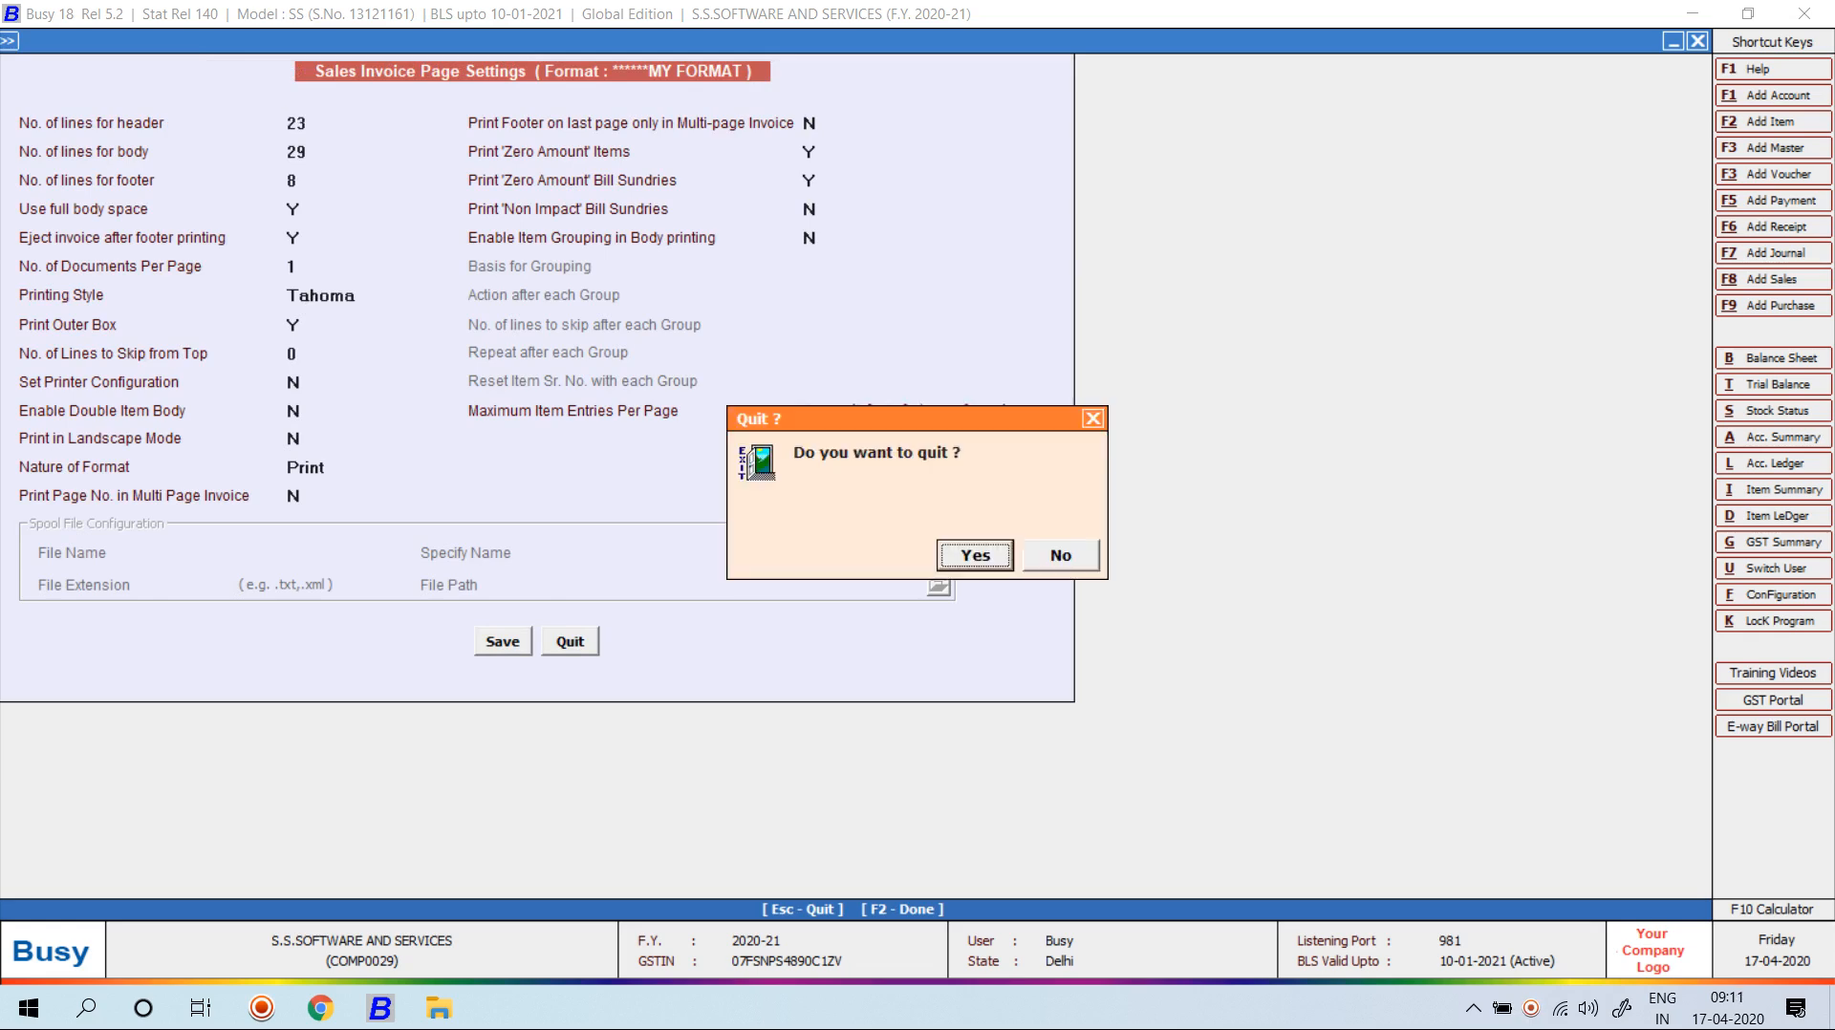
key("Return")
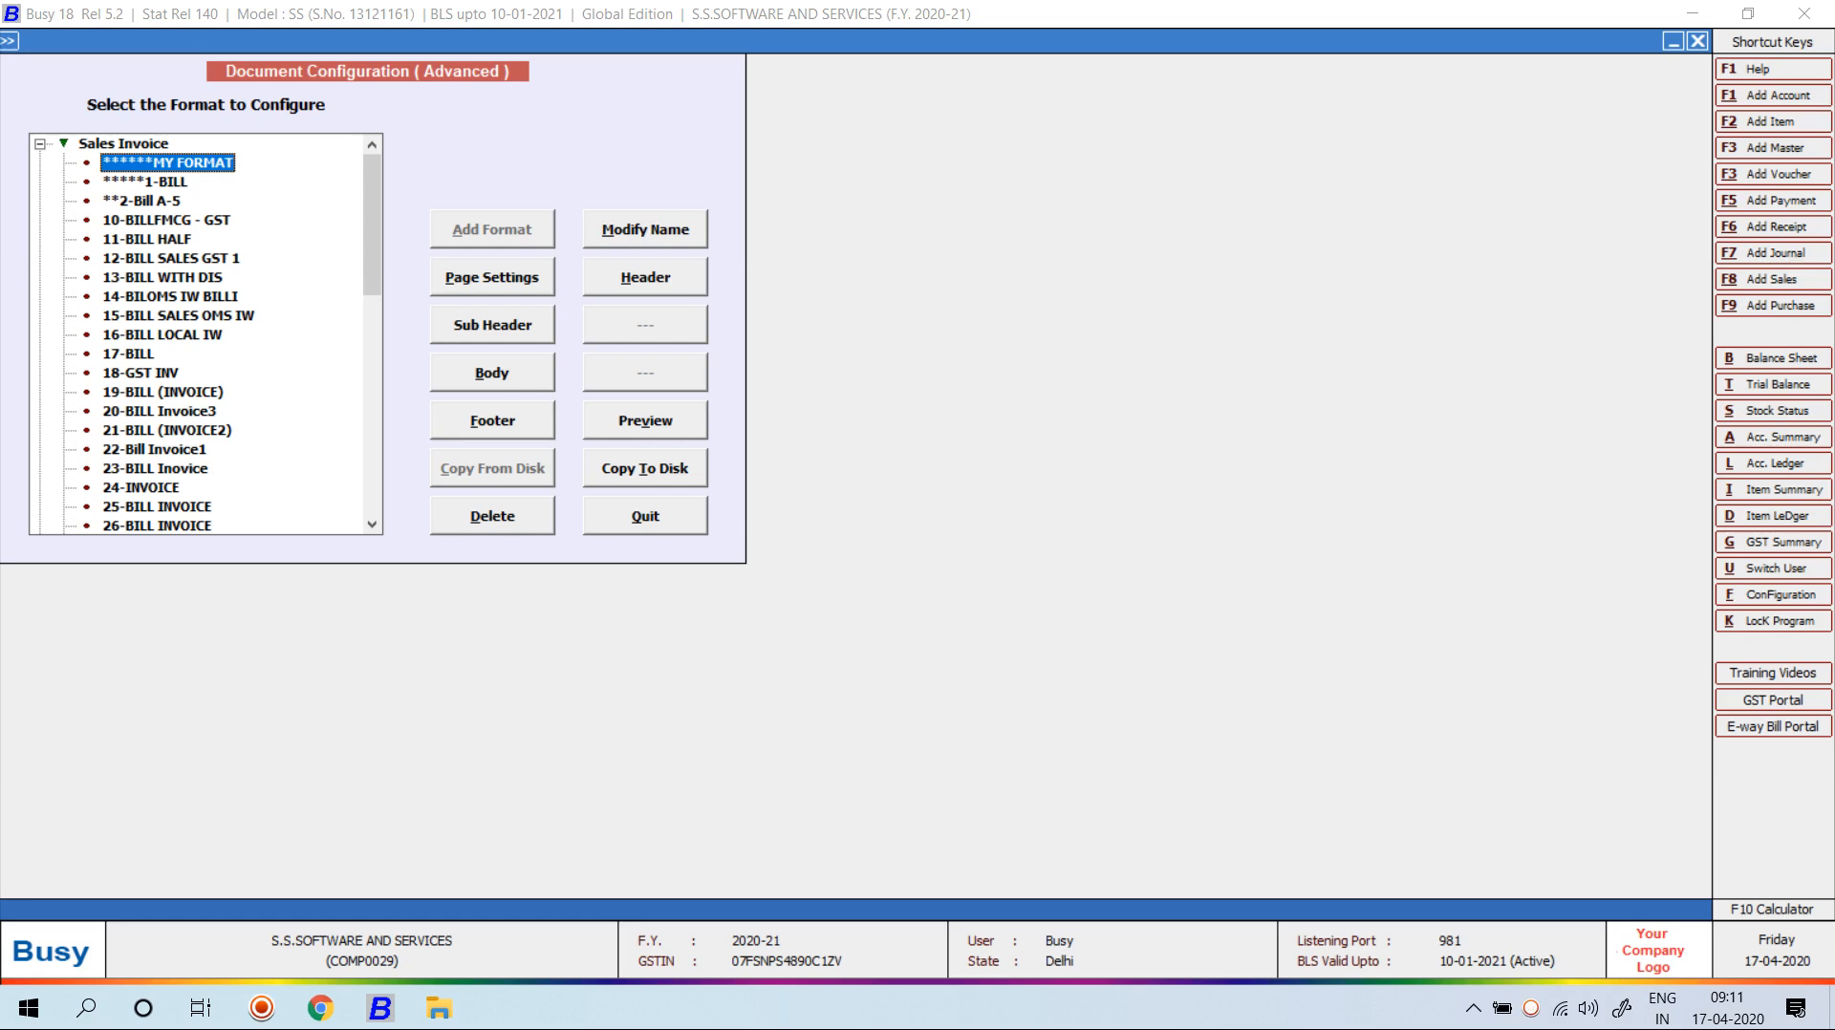
Review MY FORMAT's page settings: 23 header, 29 body and 8 footer lines.
left_click(493, 277)
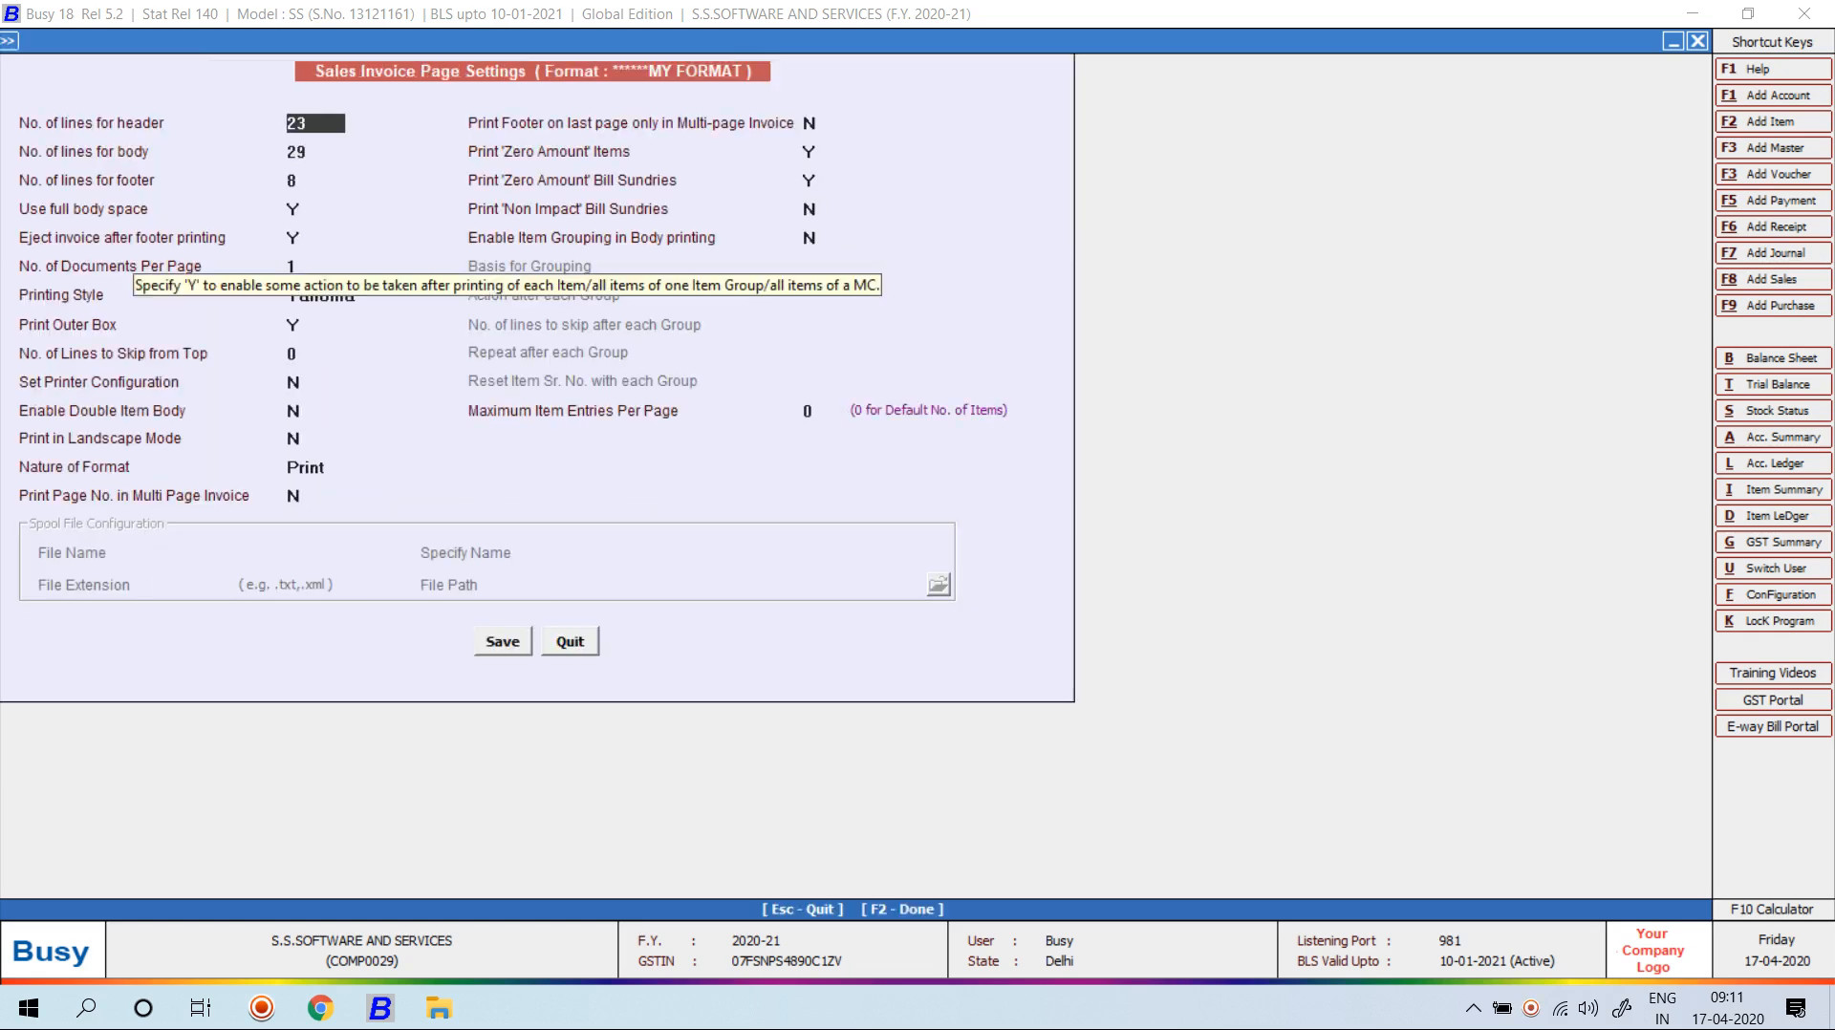
key("Return")
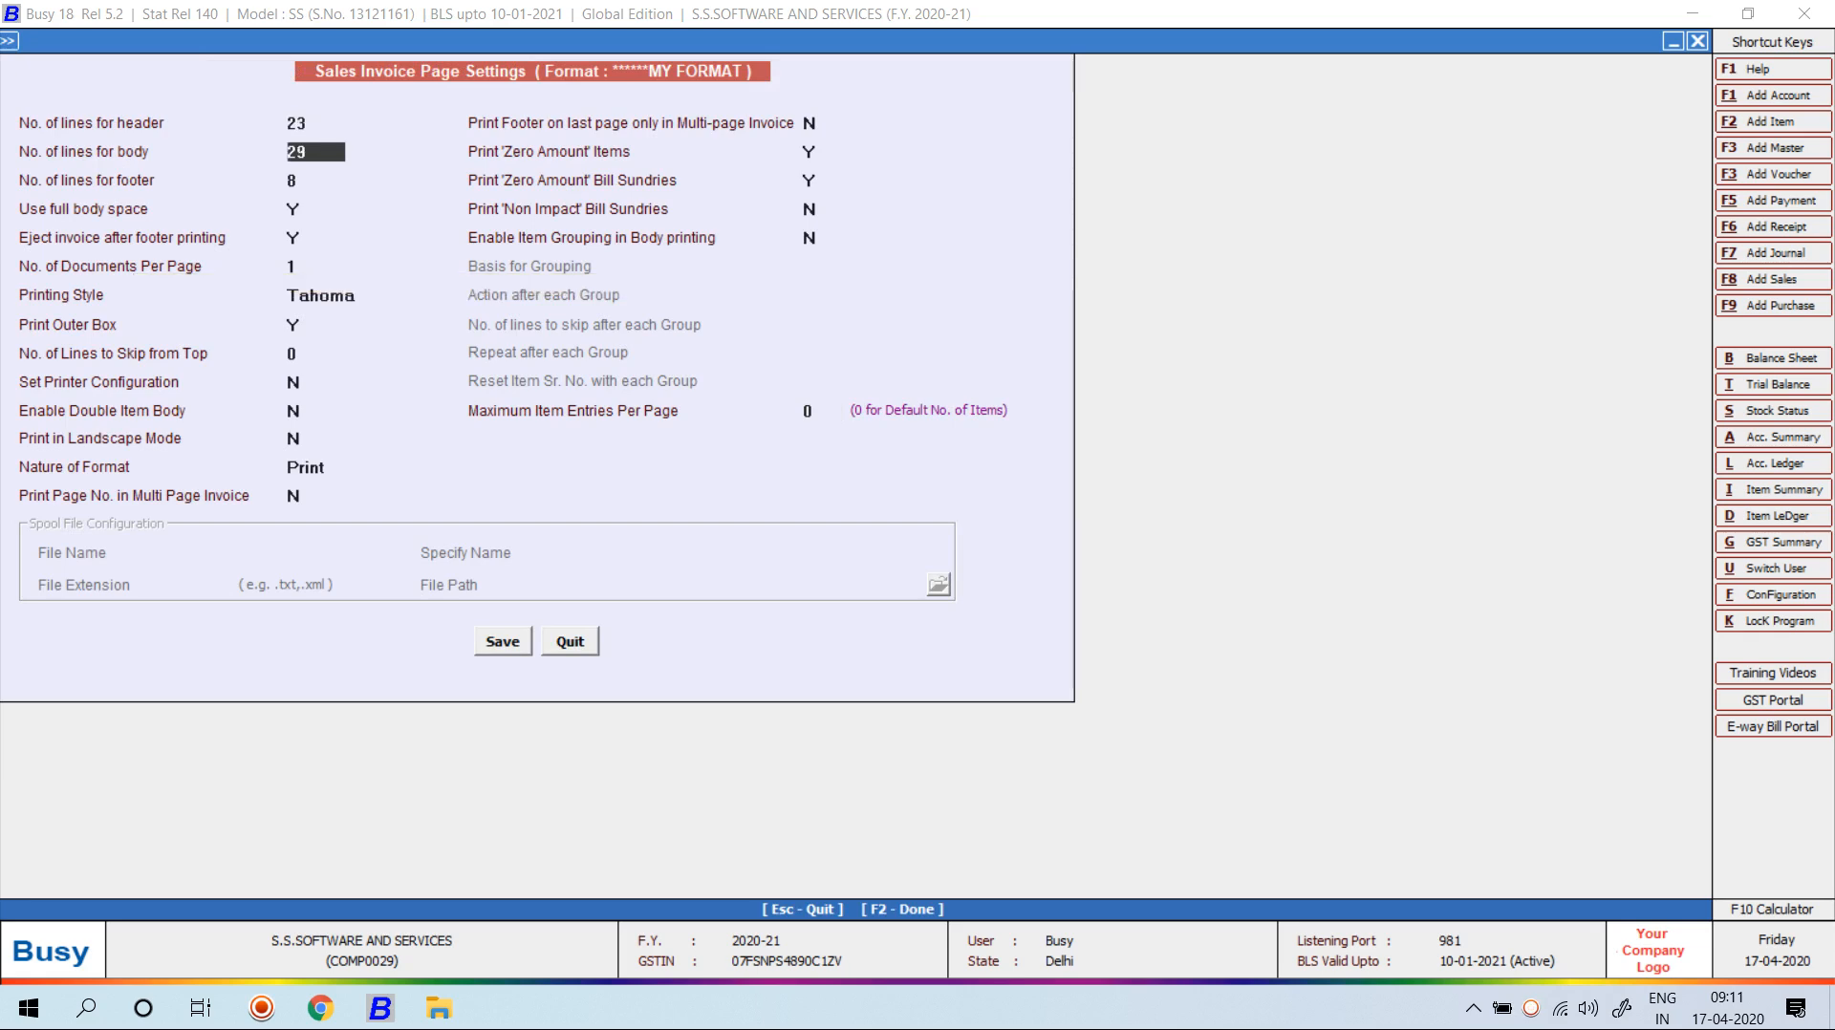
key("Return")
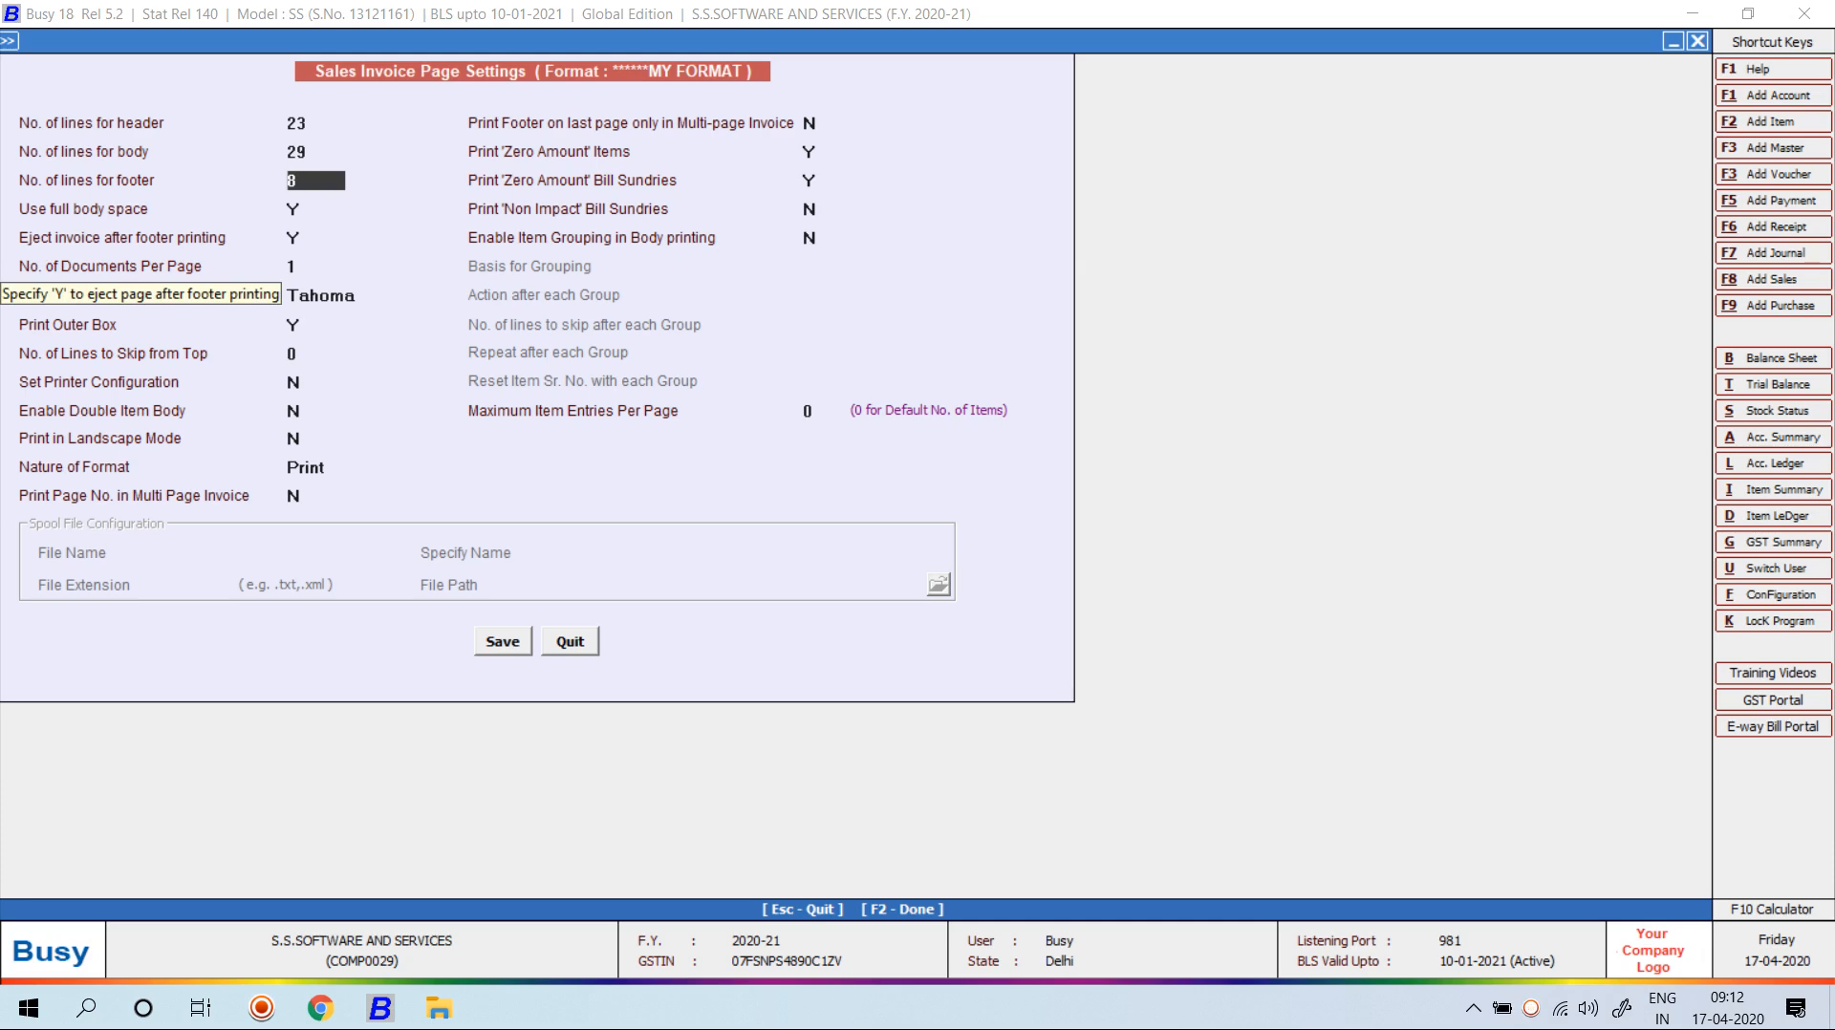
key("Return")
key("Return")
key("Return")
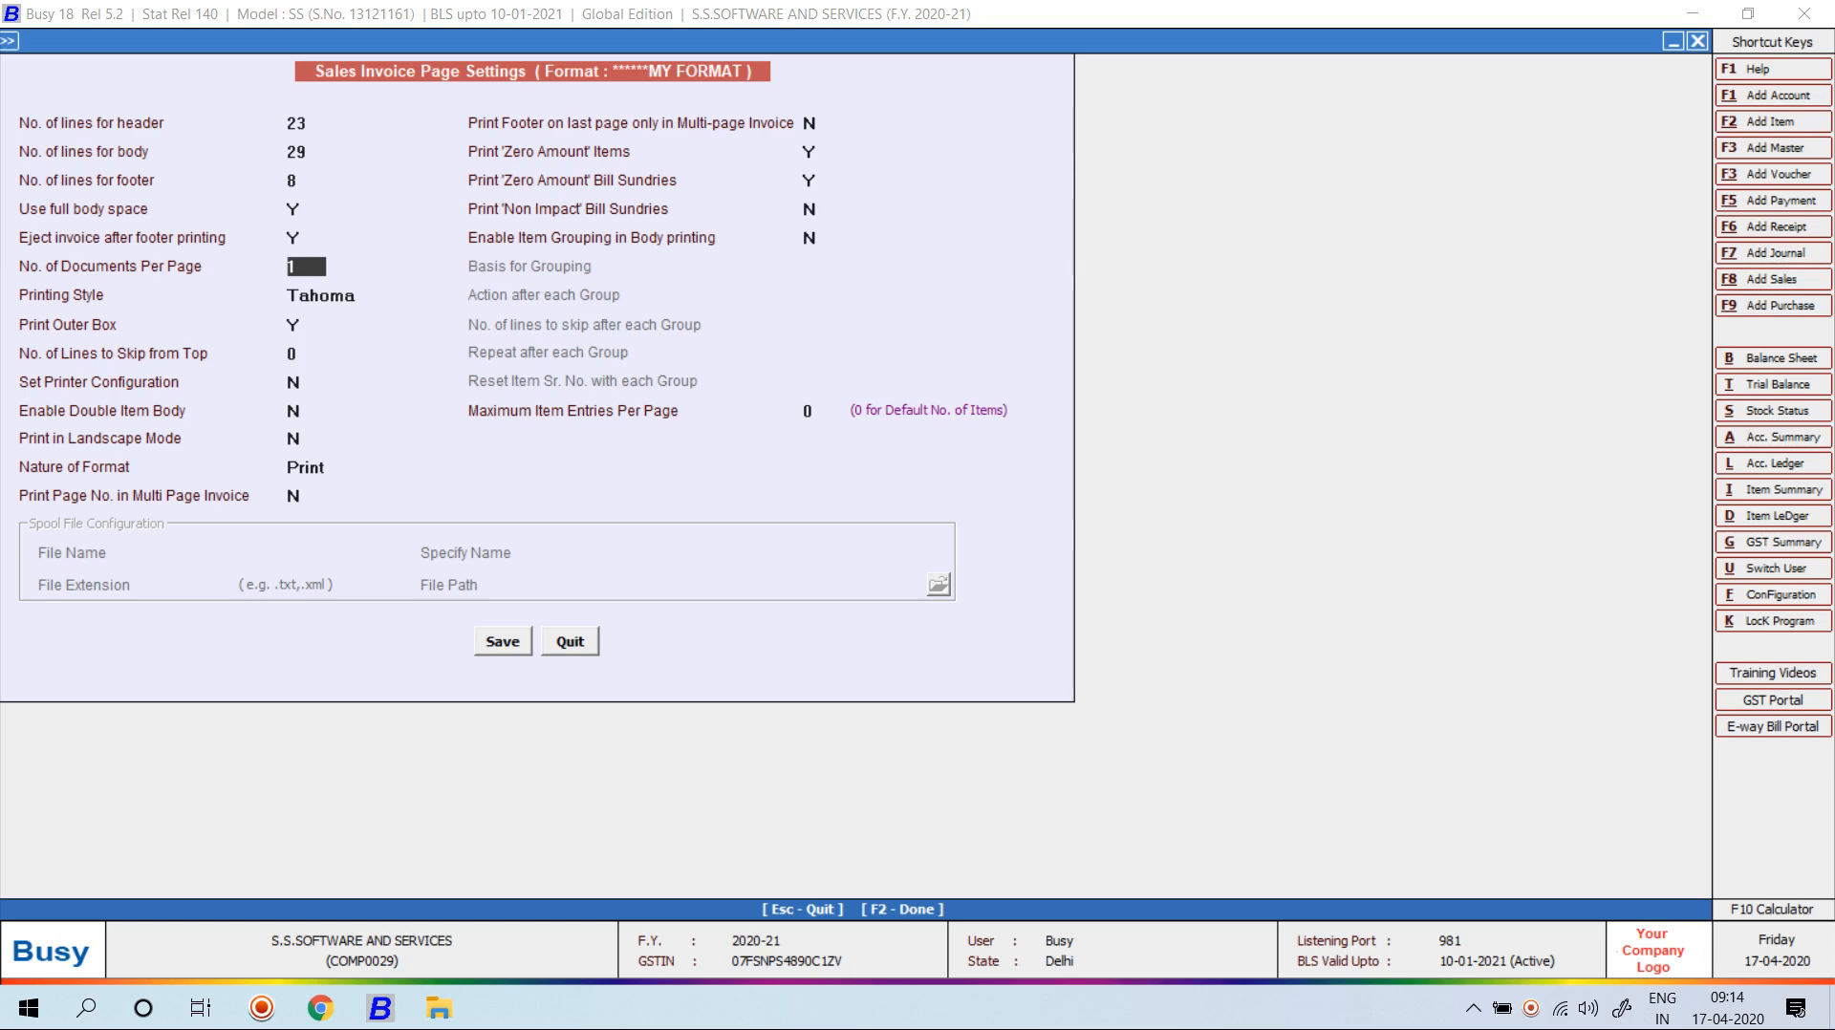
key("Return")
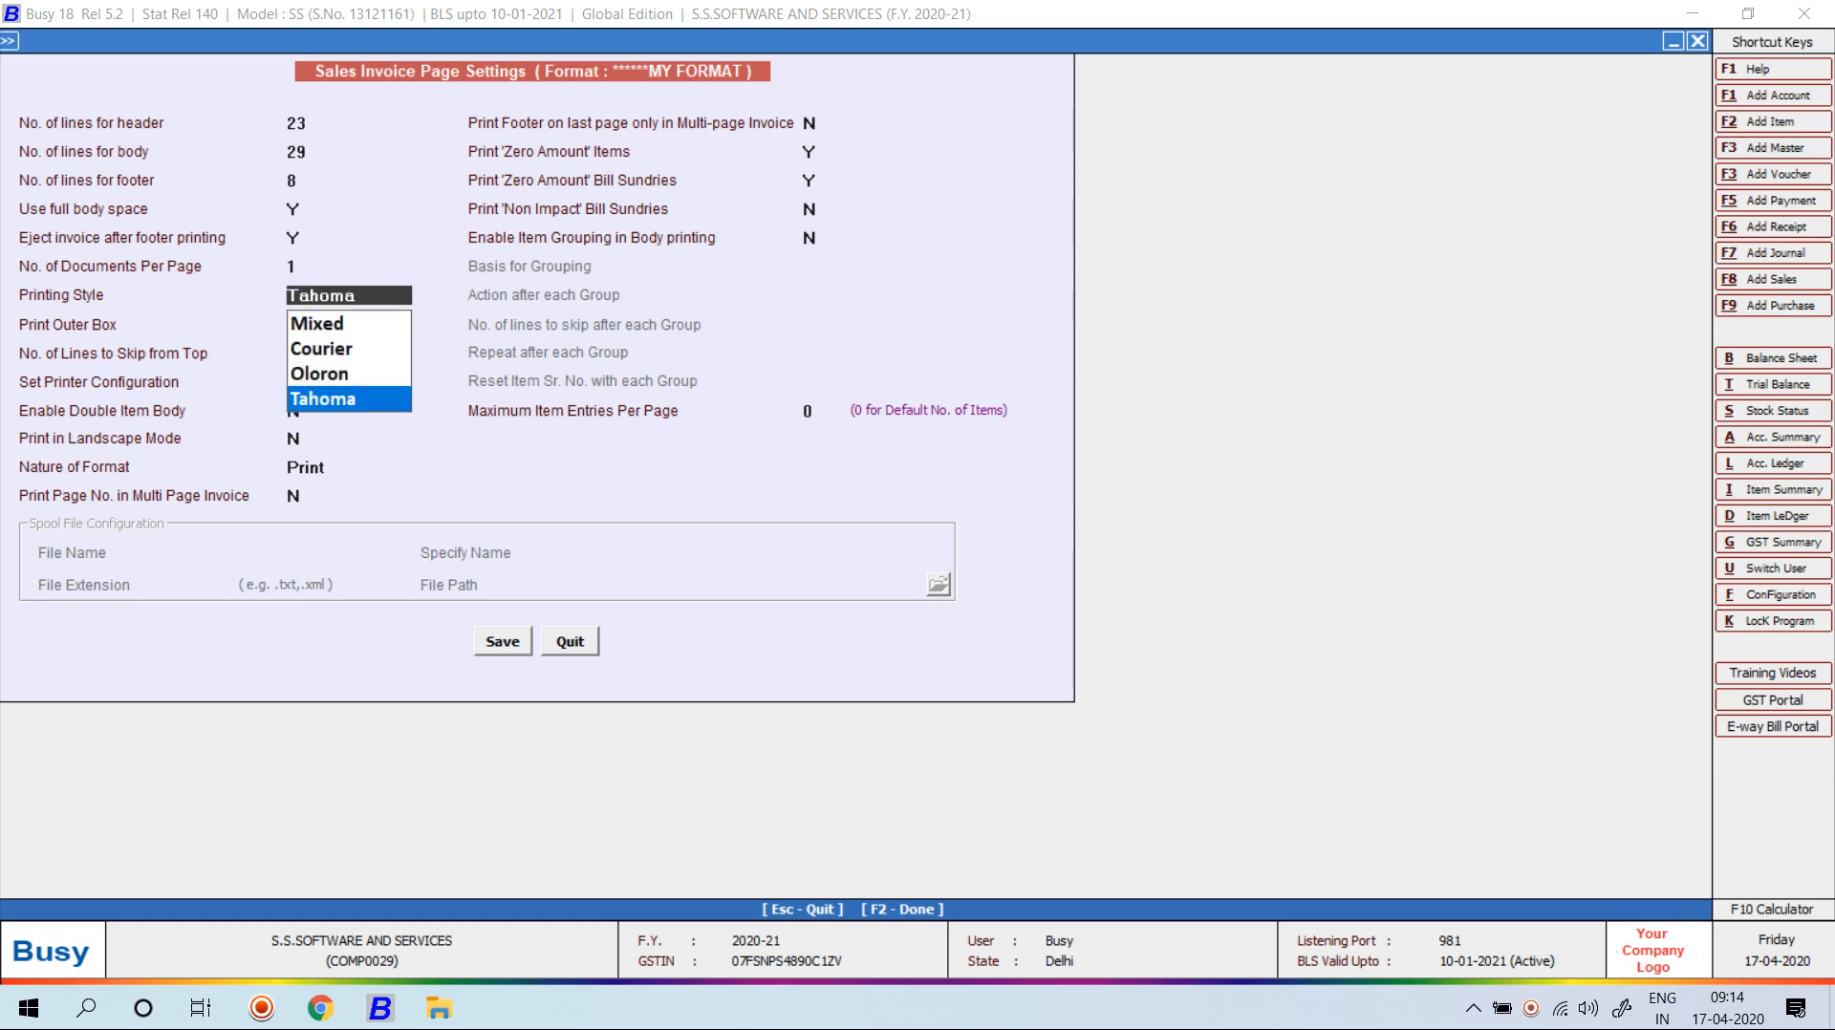
key("Up")
key("Up")
key("Down")
key("Down")
key("Return")
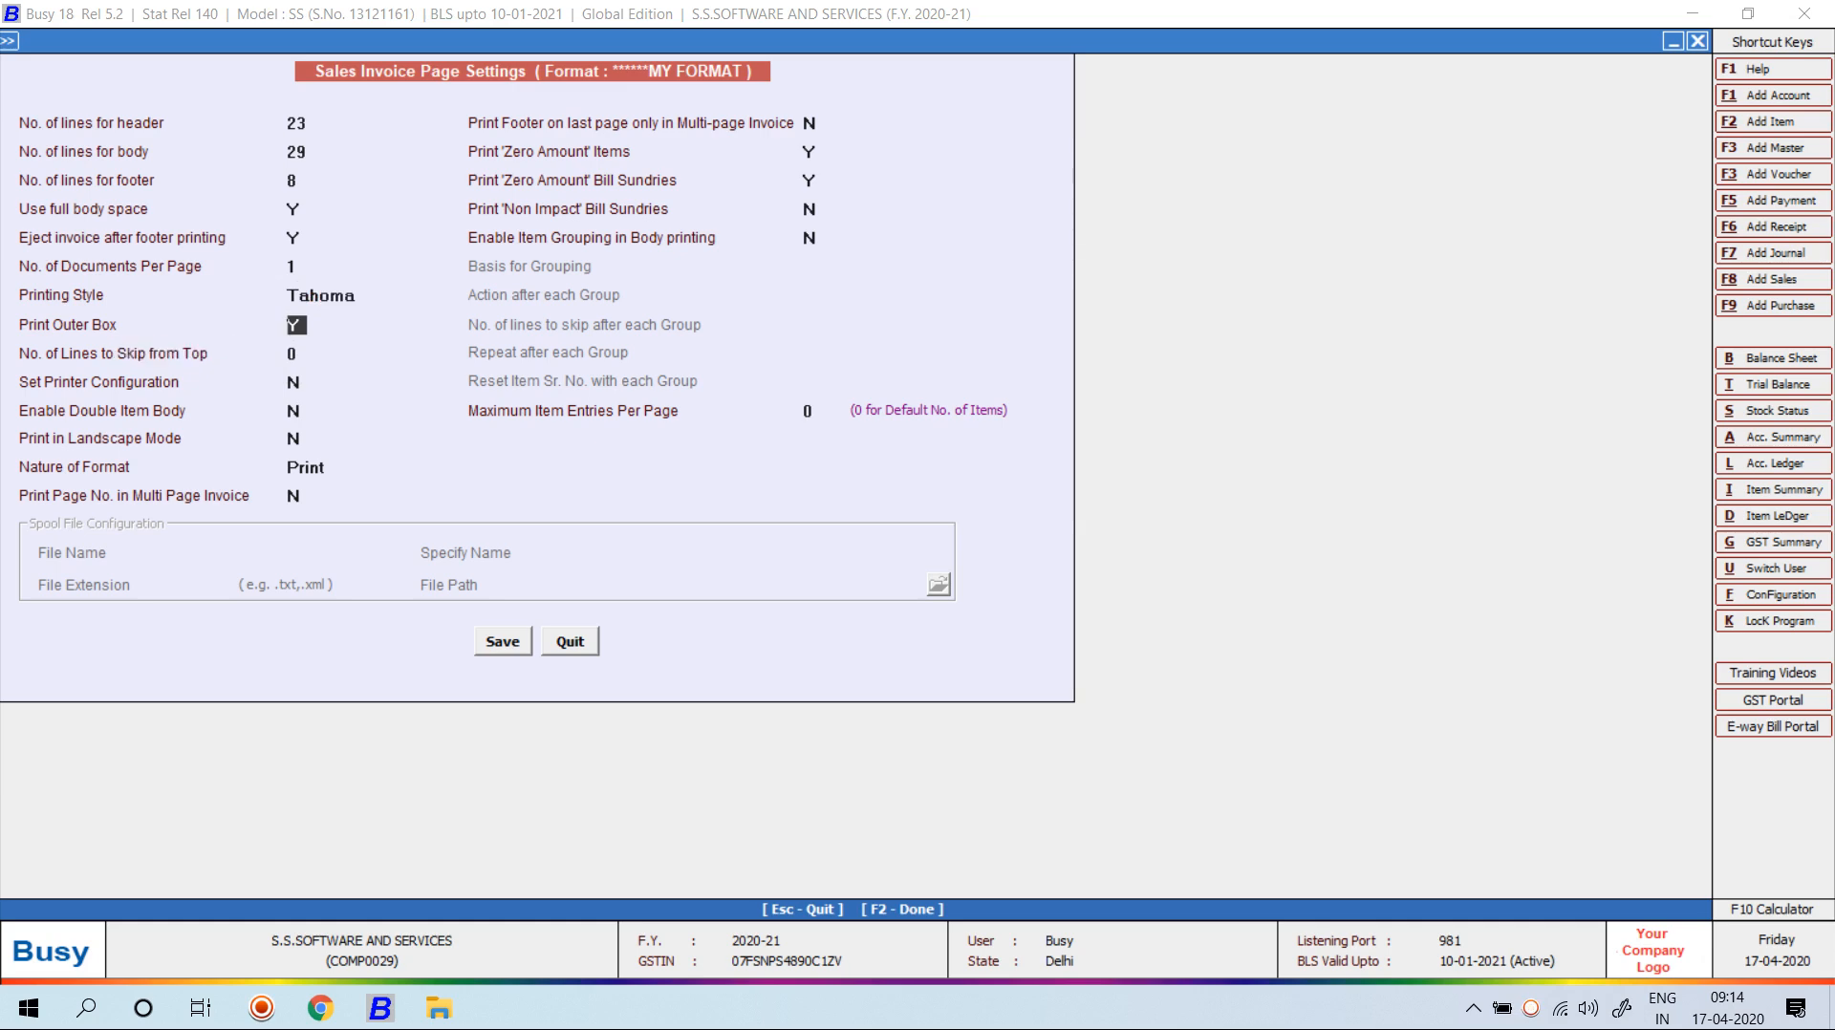
key("Return")
type("10")
key("Return")
key("Up")
type("0")
key("Return")
Enable printer configuration and save Aloof Thermal Printer as the default printer driver.
key("y")
key("Return")
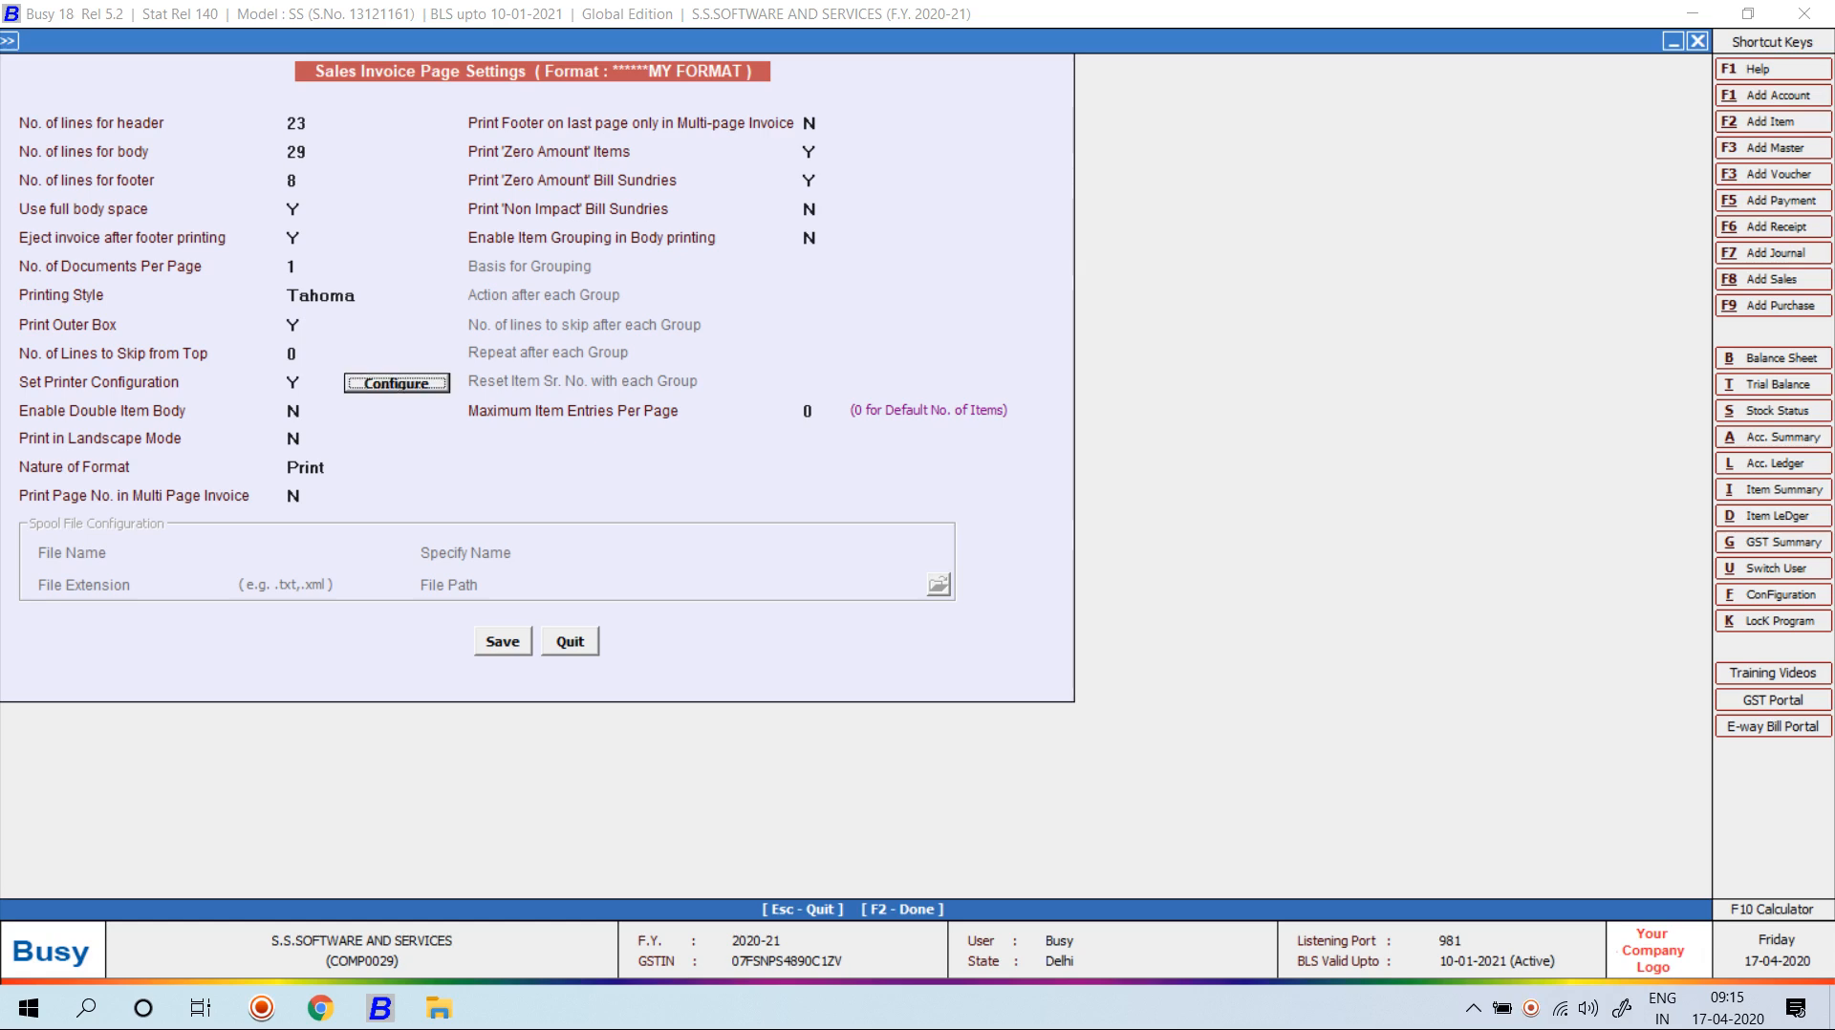
key("Return")
key("Down")
key("Down")
key("Down")
key("Down")
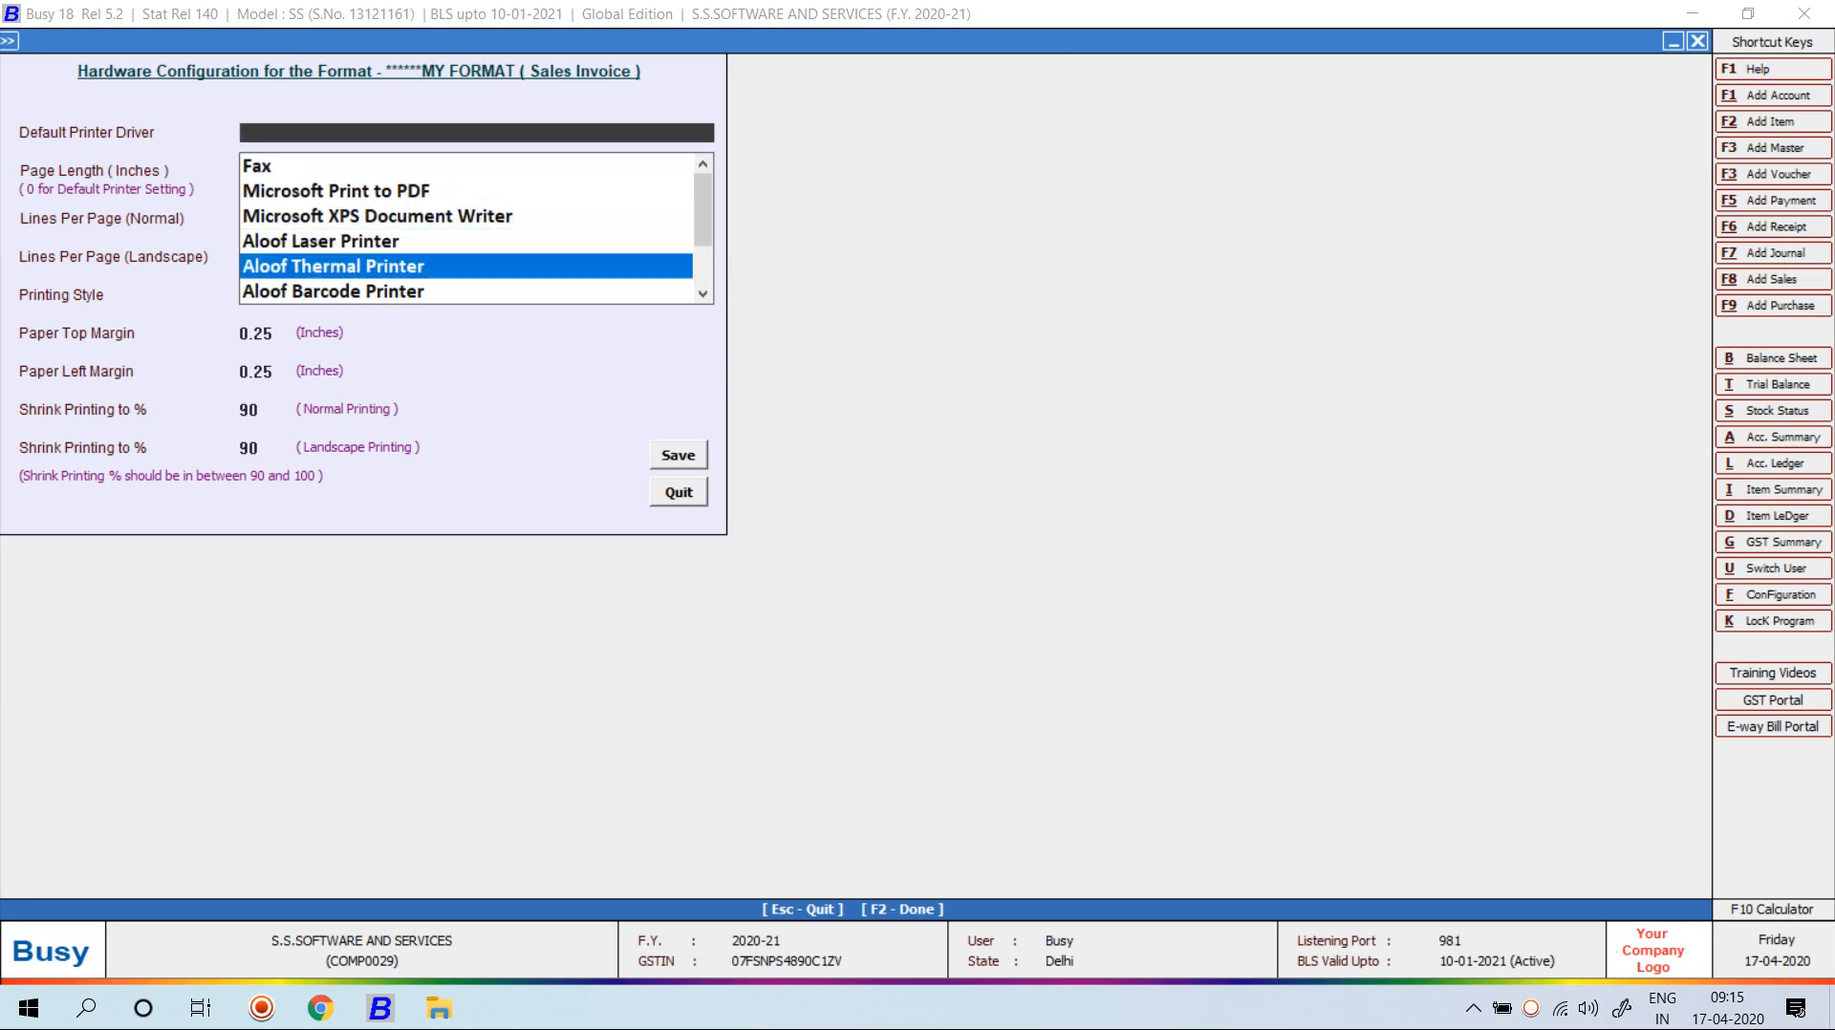
key("Return")
key("Return")
key("Return")
key("Return")
key("Return")
key("Return")
key("Return")
key("Return")
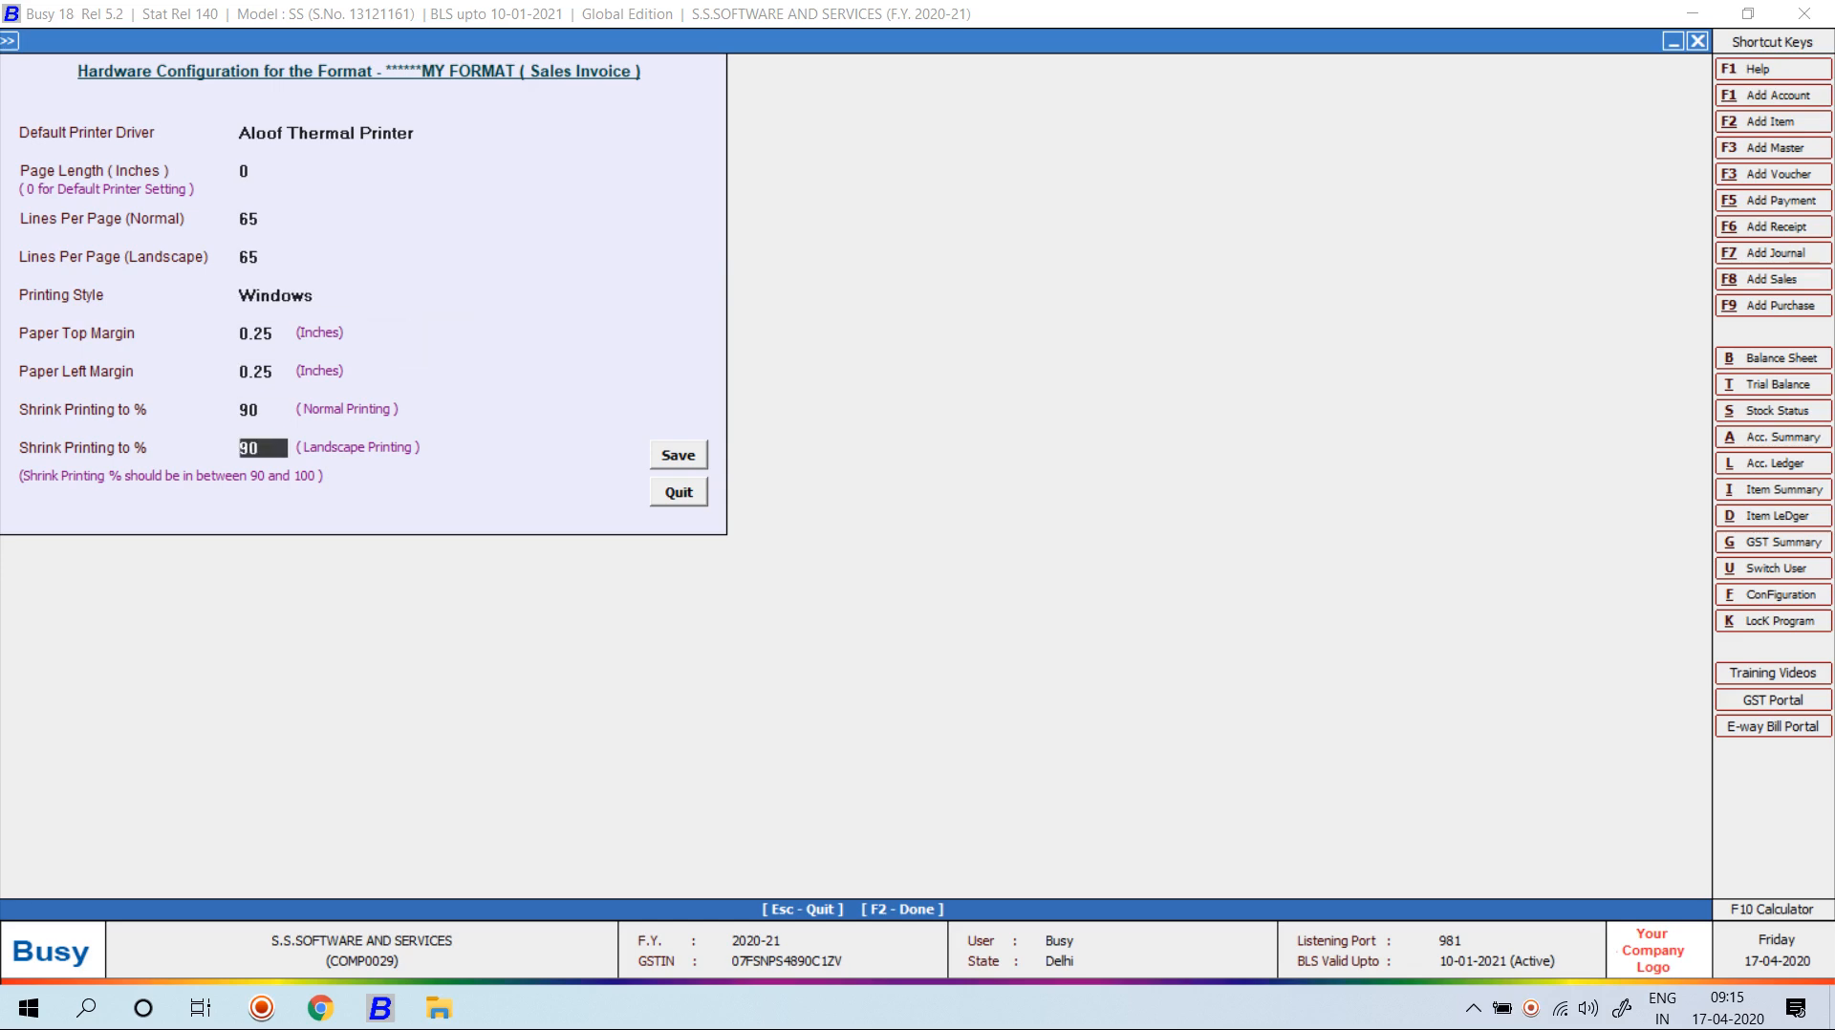
key("Return")
key("Return")
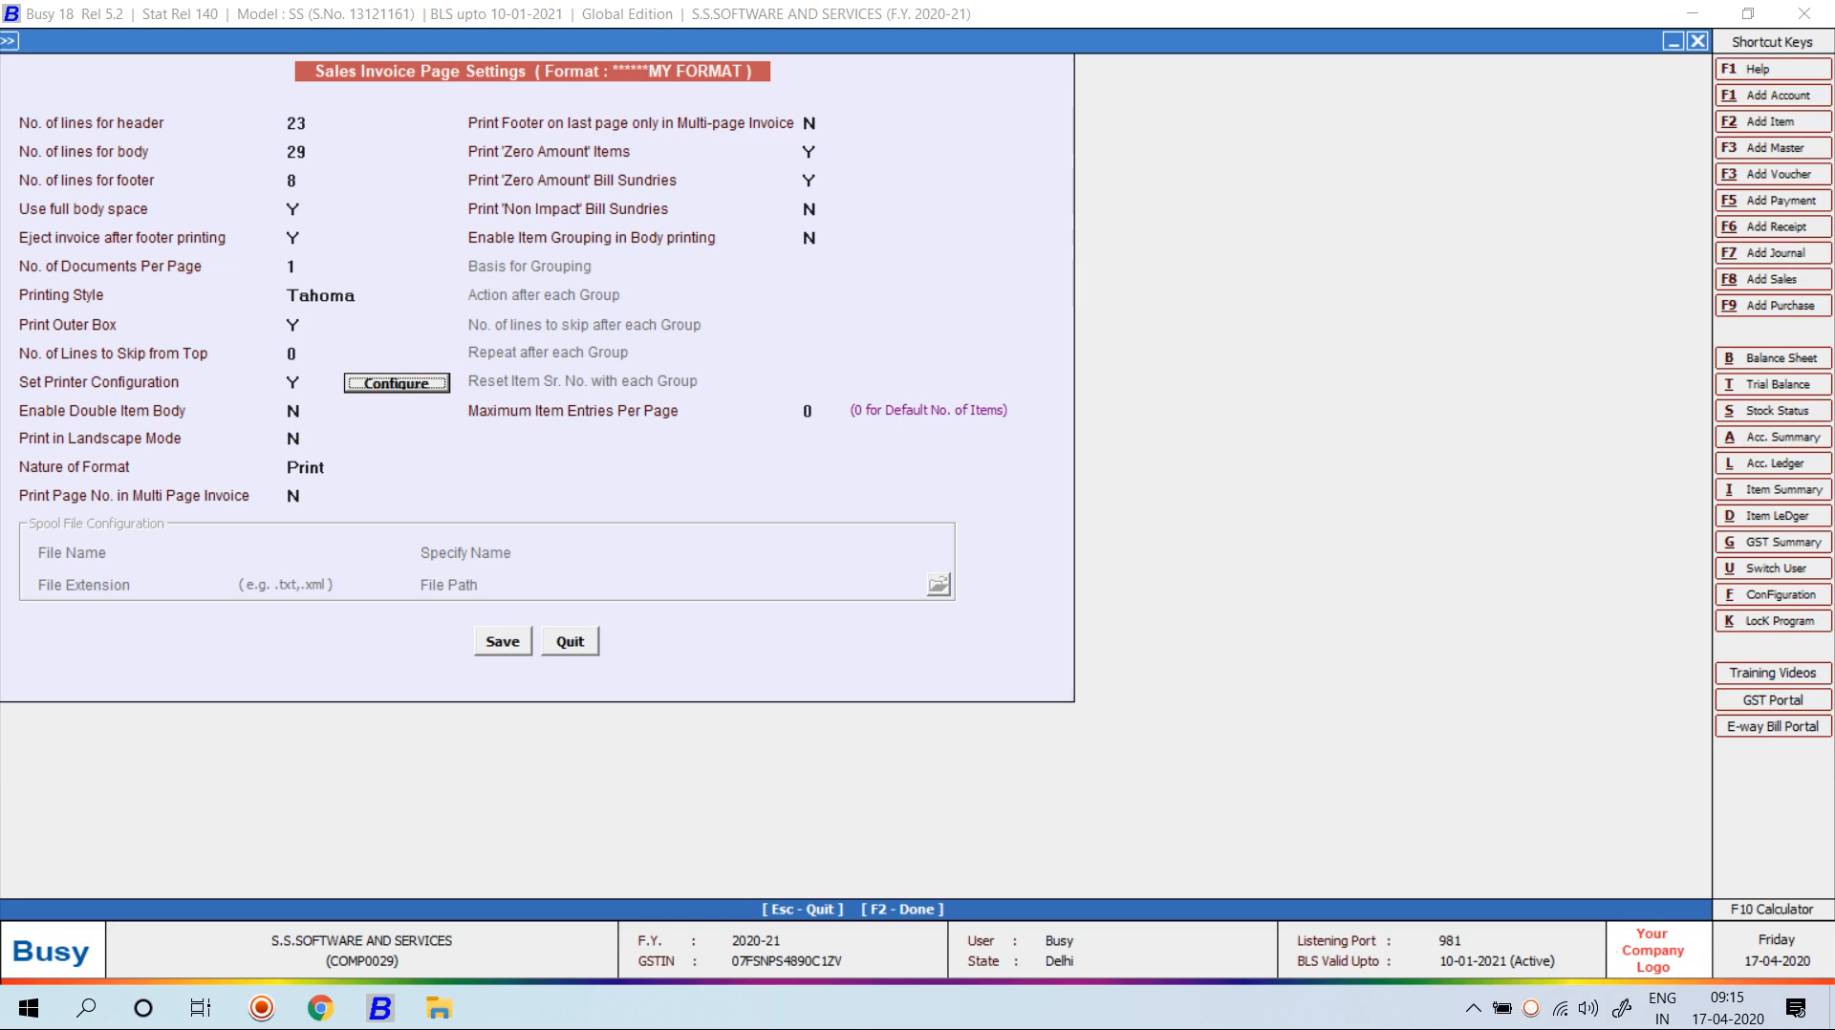
Save the page settings, enable Double Item Body (Y), save again, and reopen Page Settings.
key("F2")
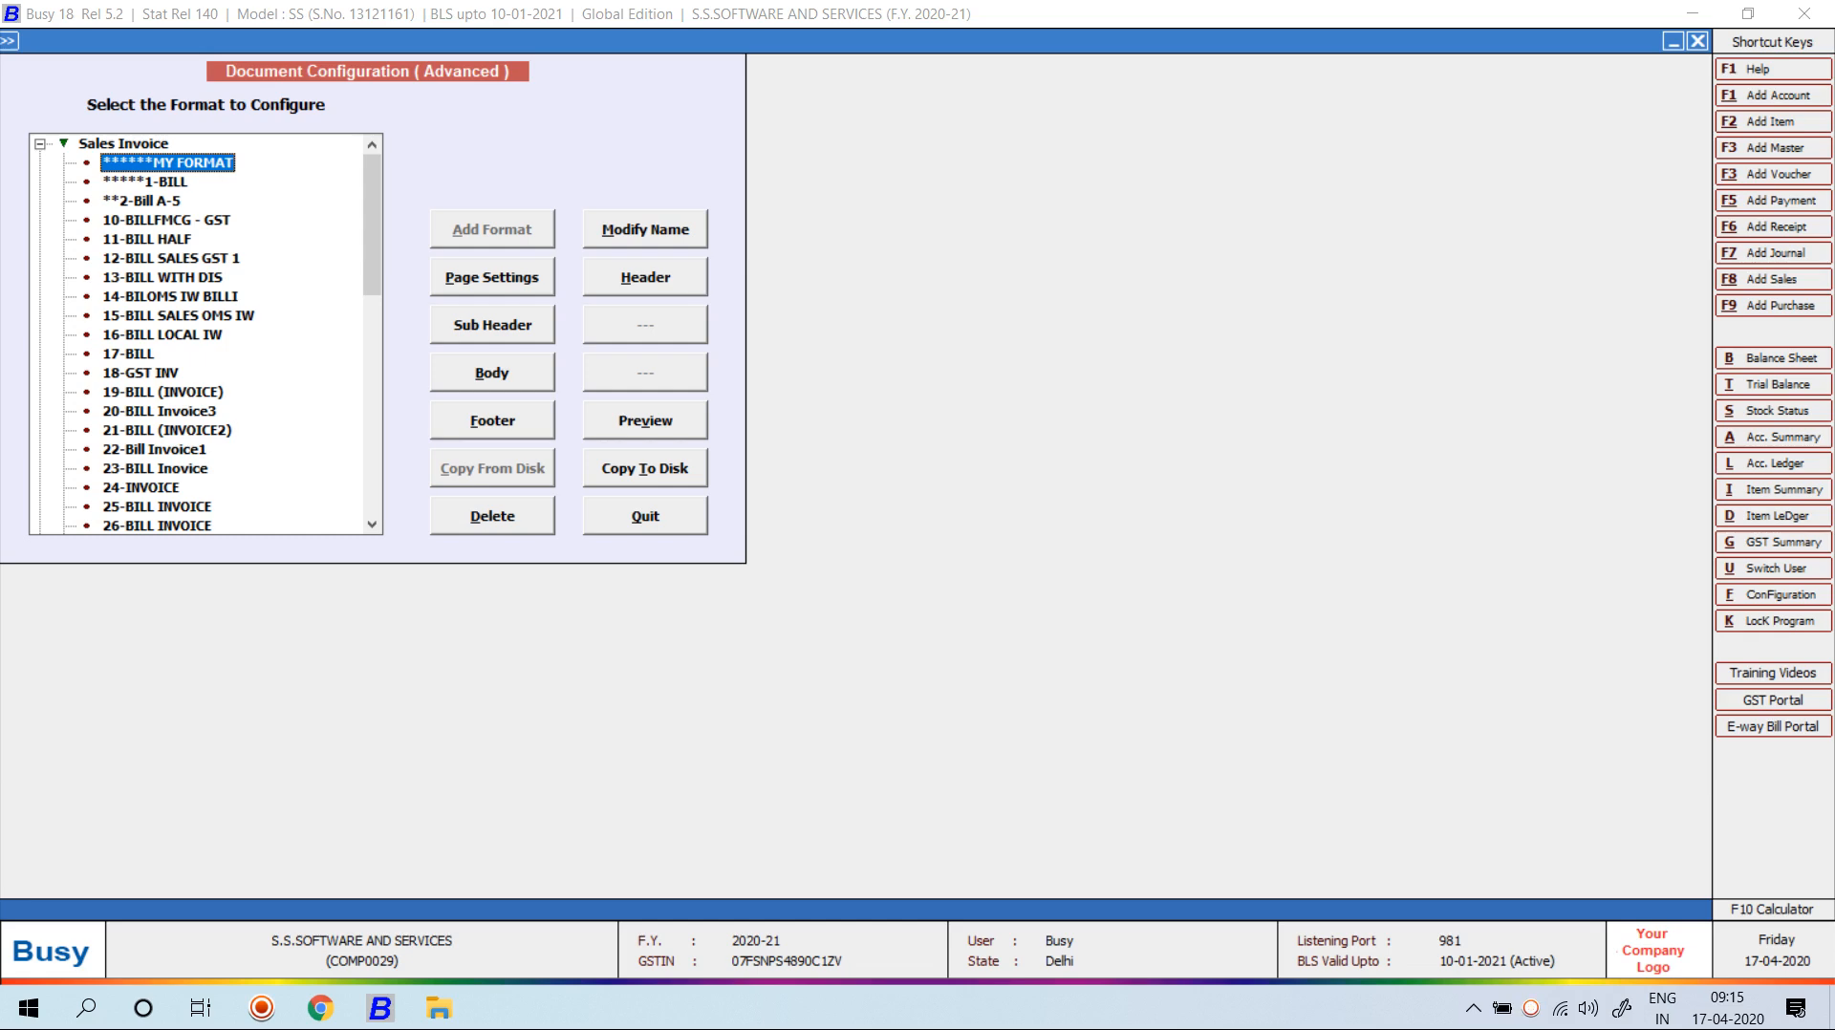
key("alt+p")
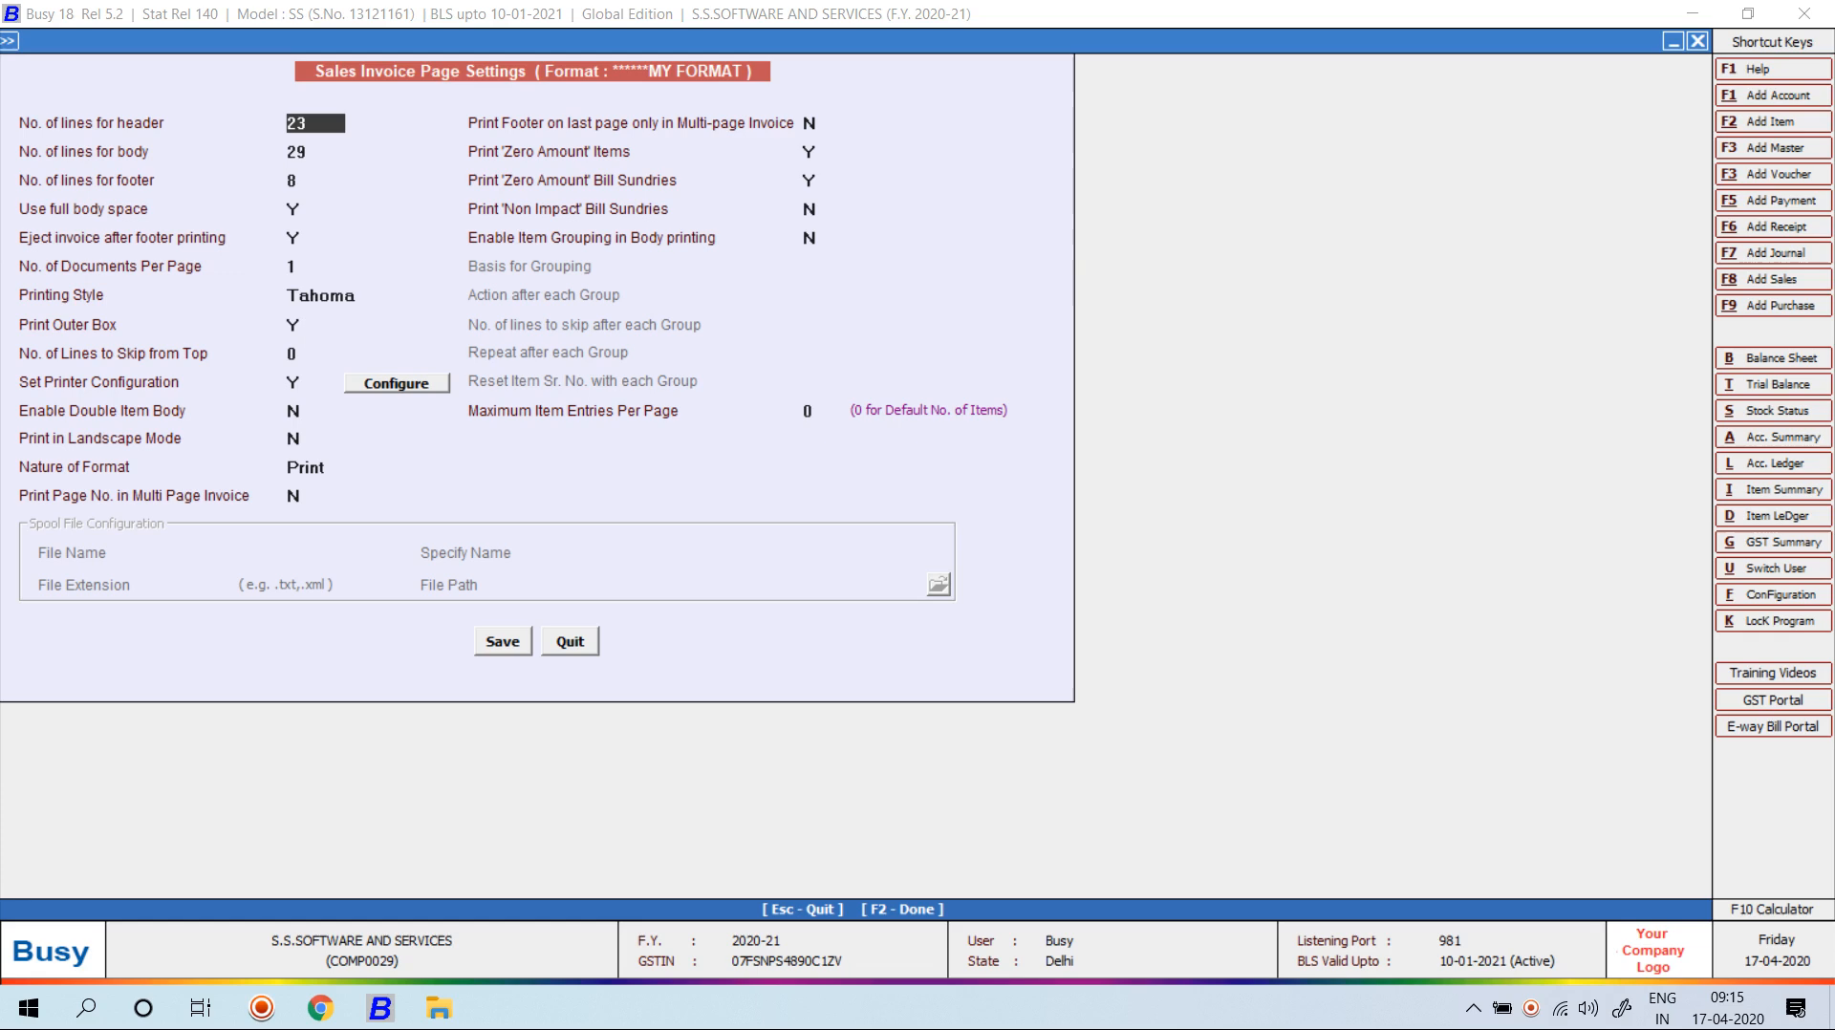
left_click(298, 412)
type("Y")
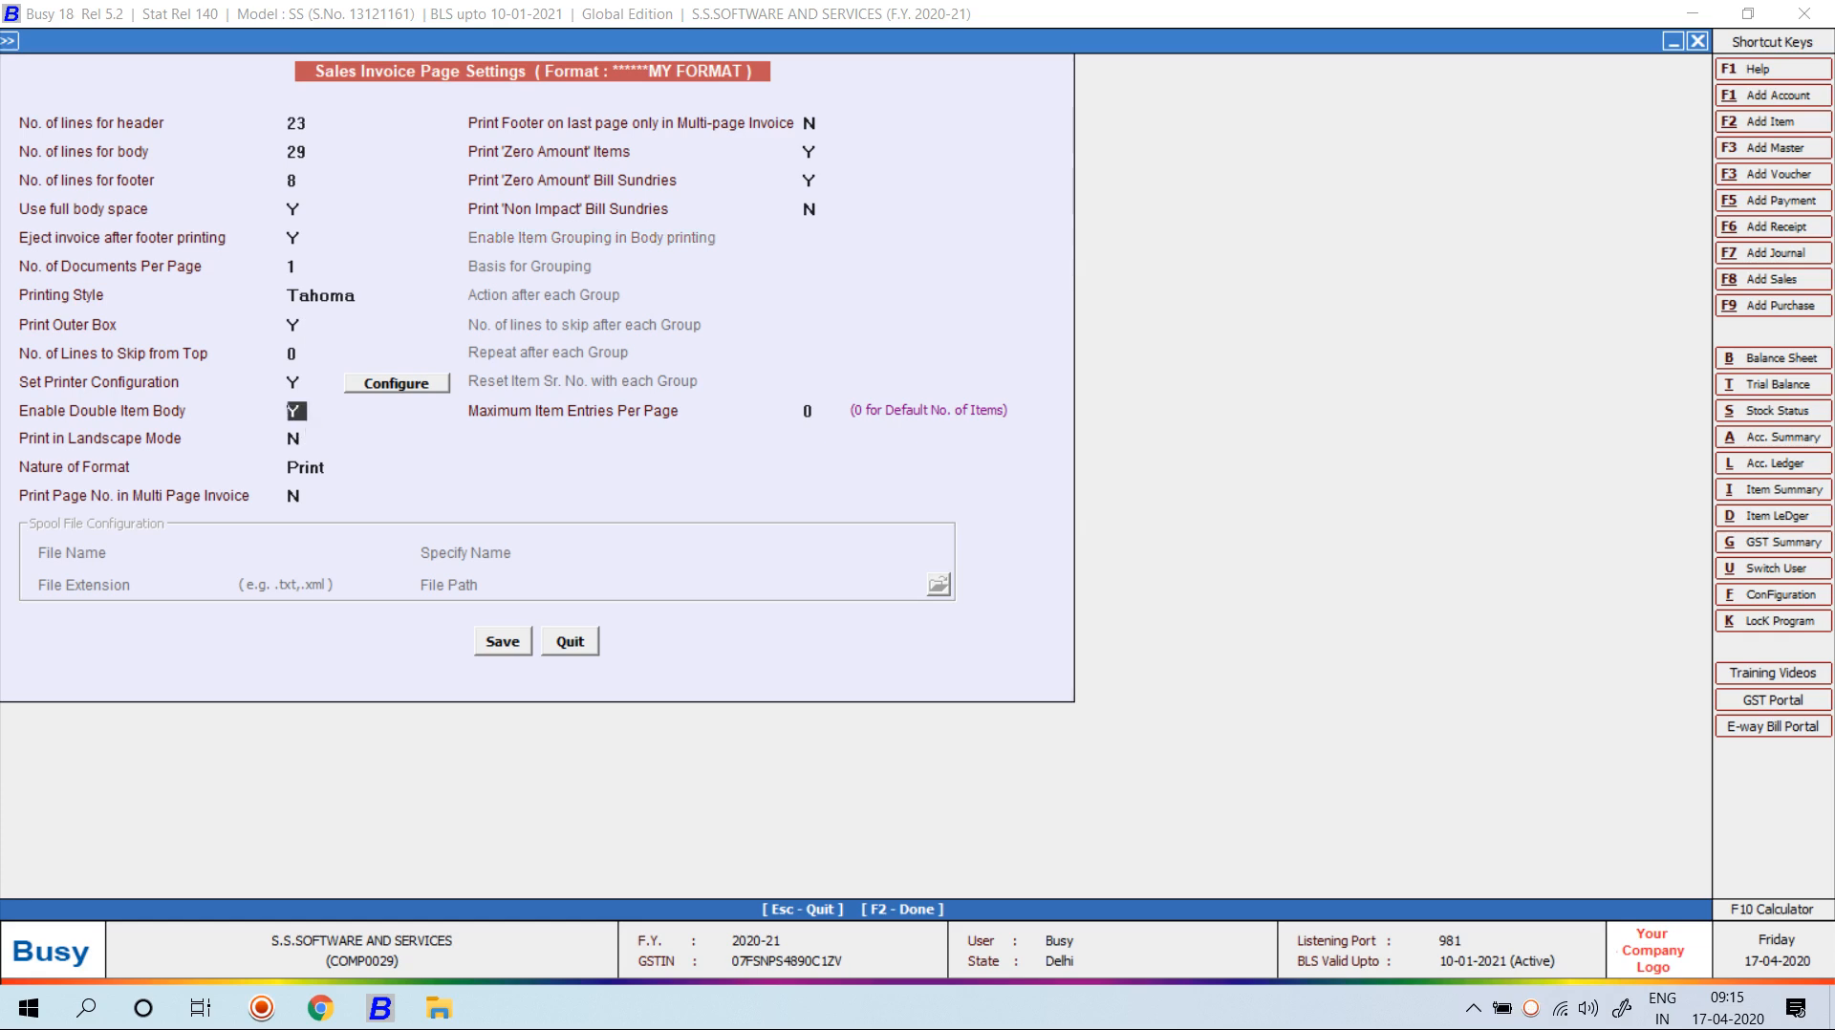
key("F2")
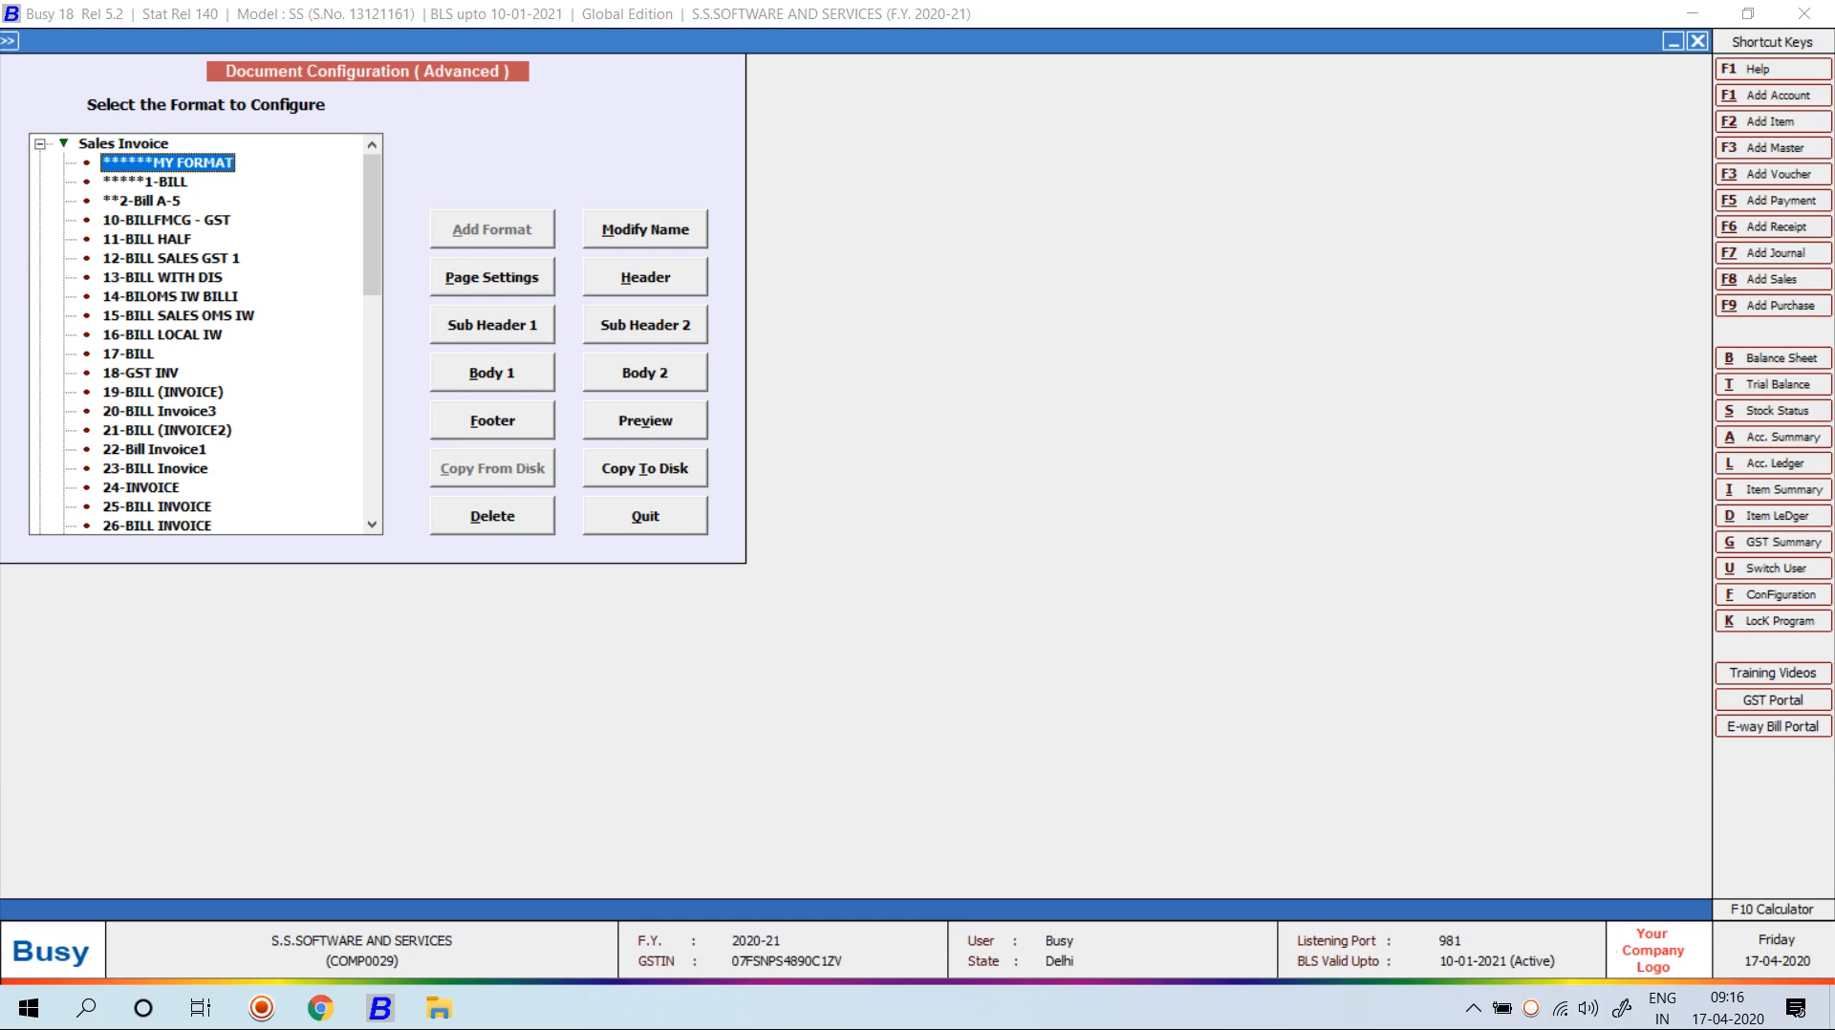
left_click(492, 278)
left_click(297, 411)
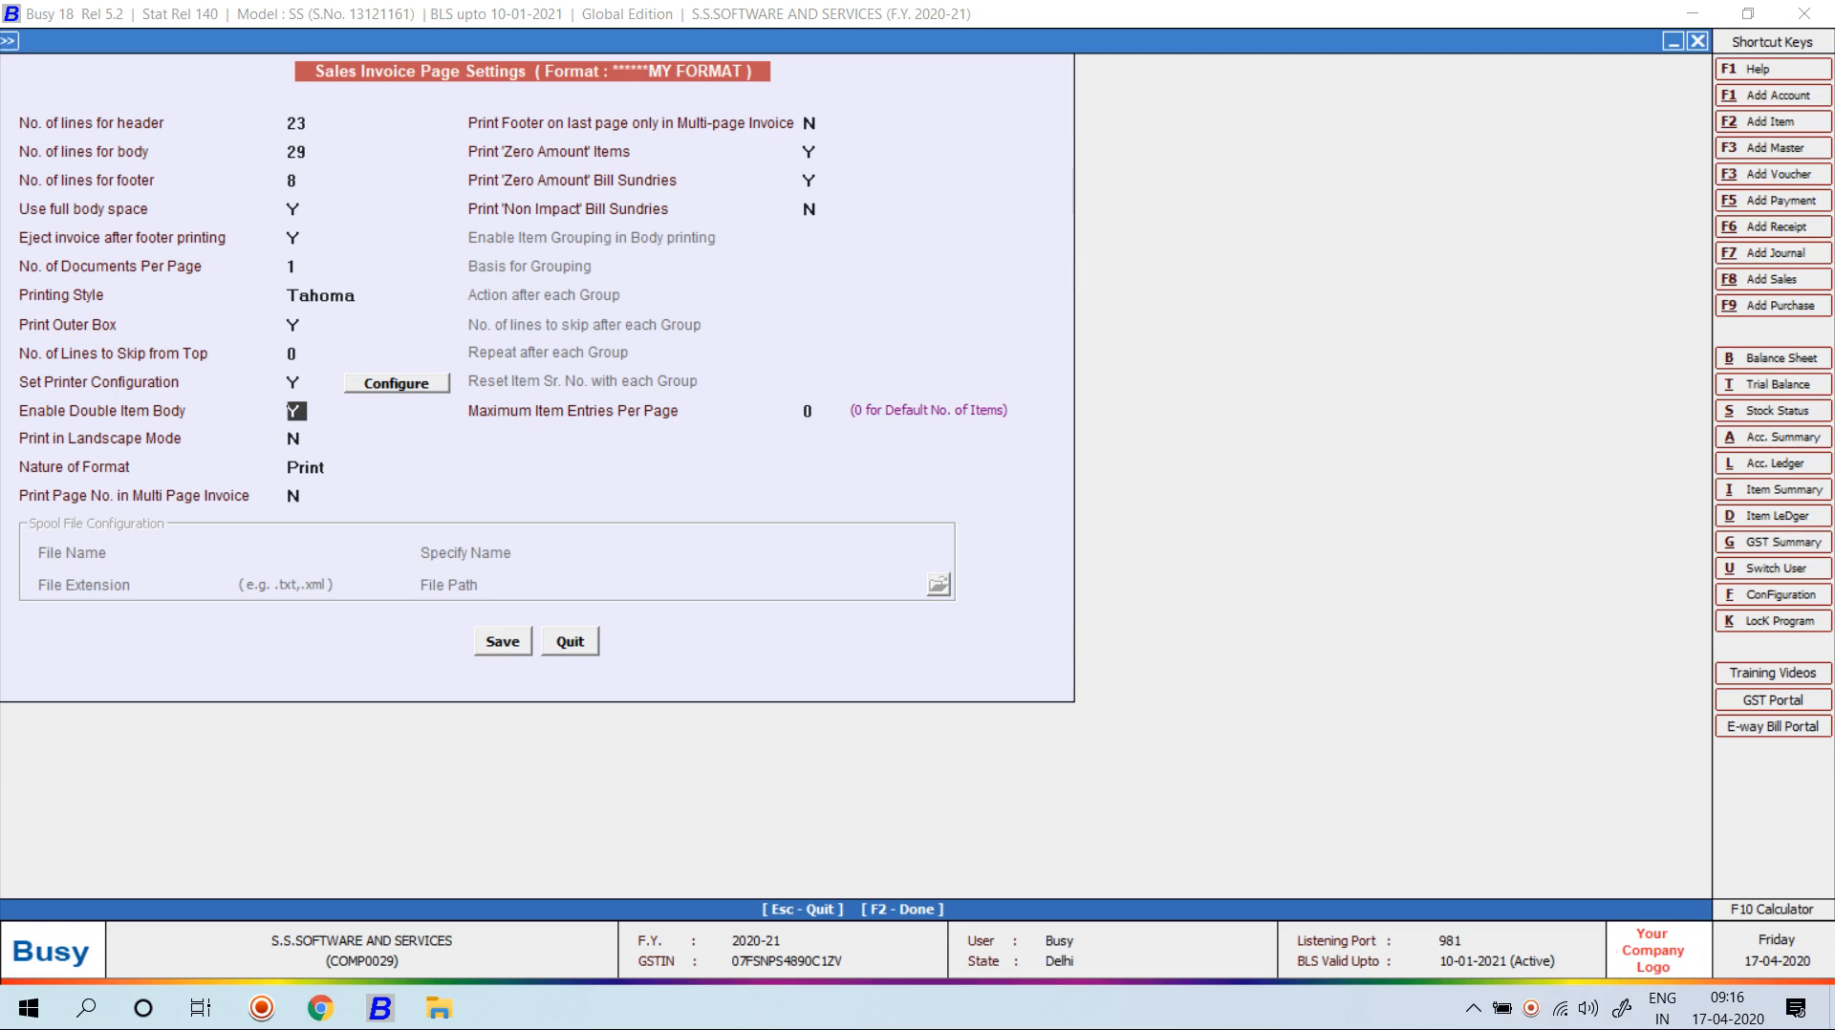
Set Enable Double Item Body to N and enter Y then N for Print in Landscape Mode.
type("N")
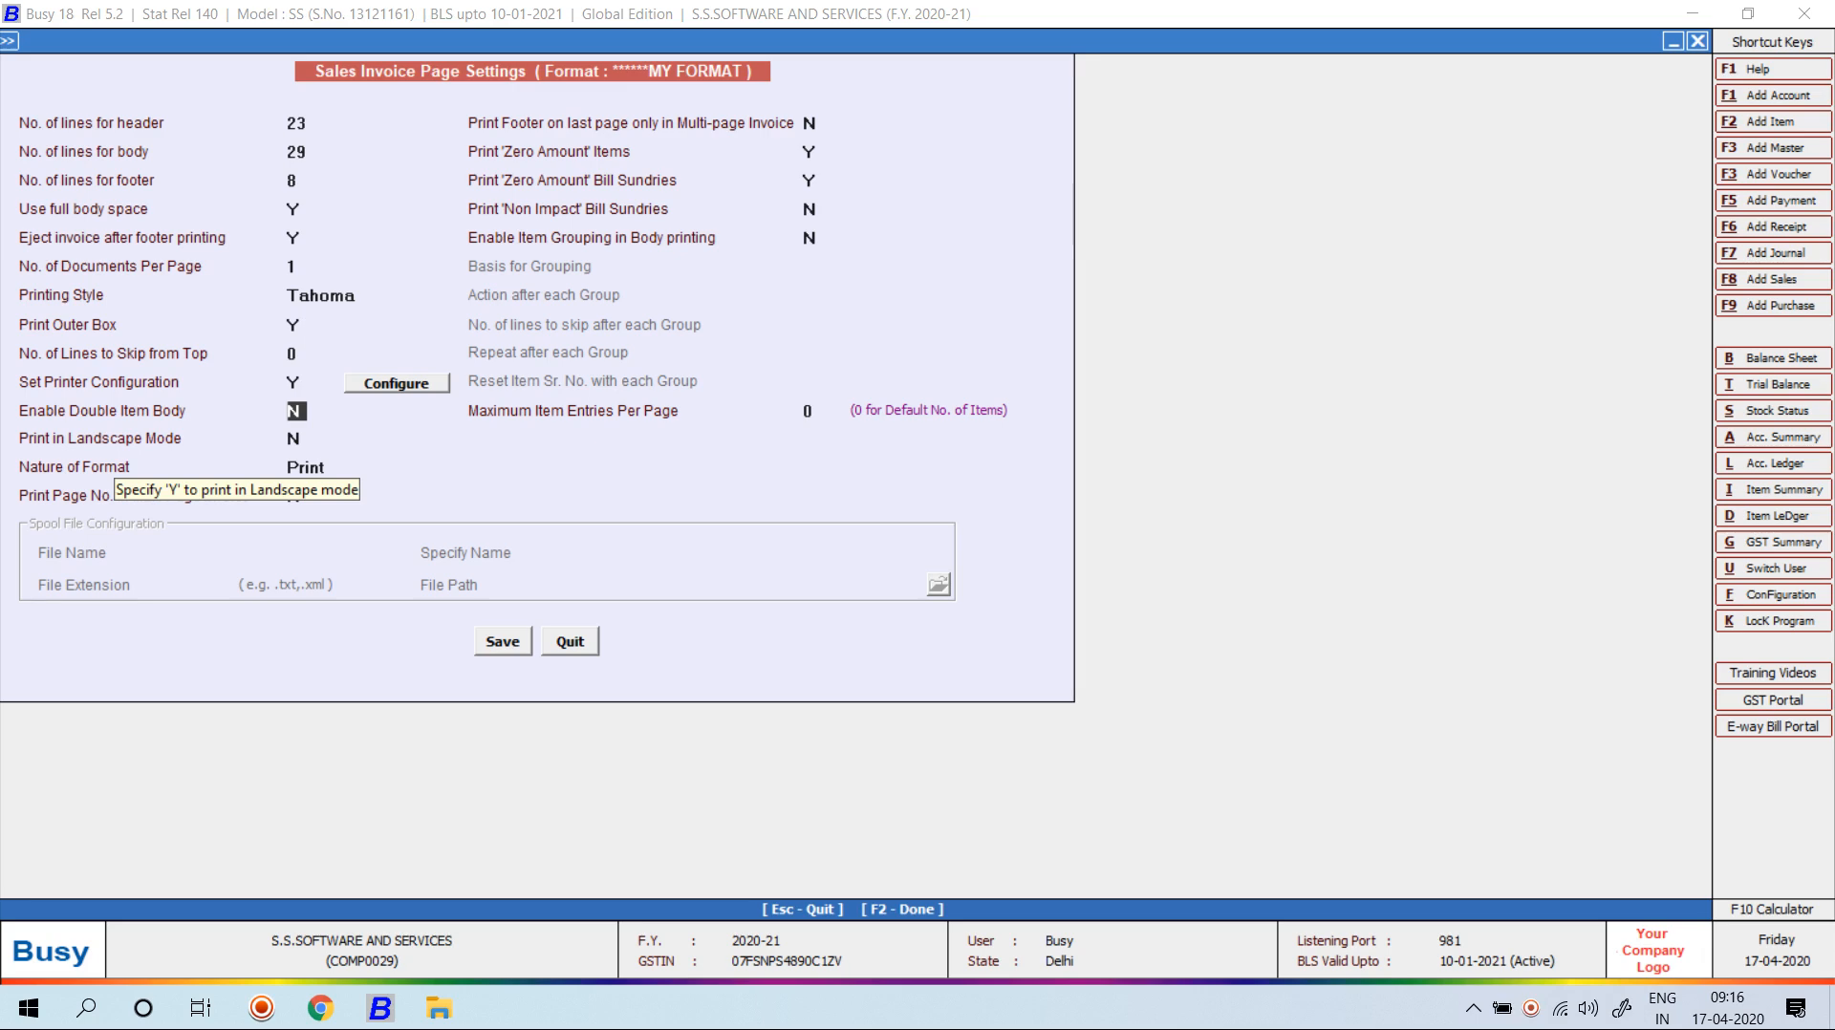
key("Return")
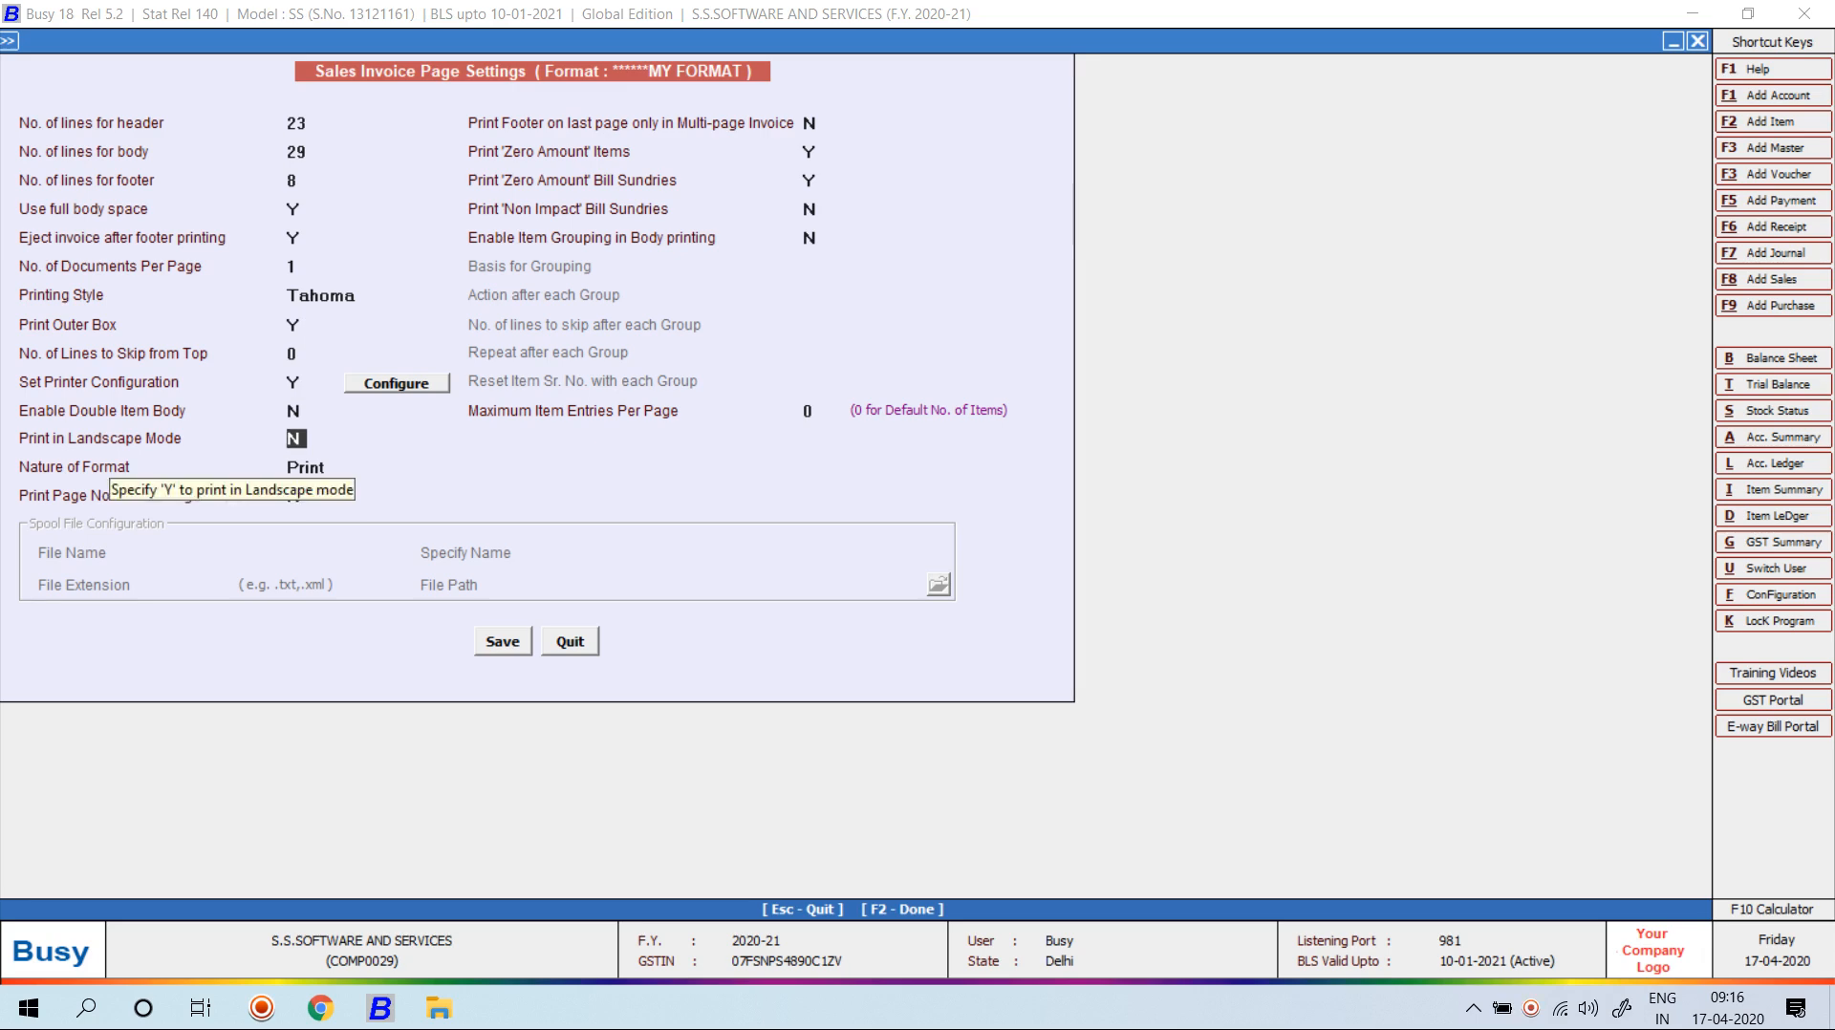
type("Y")
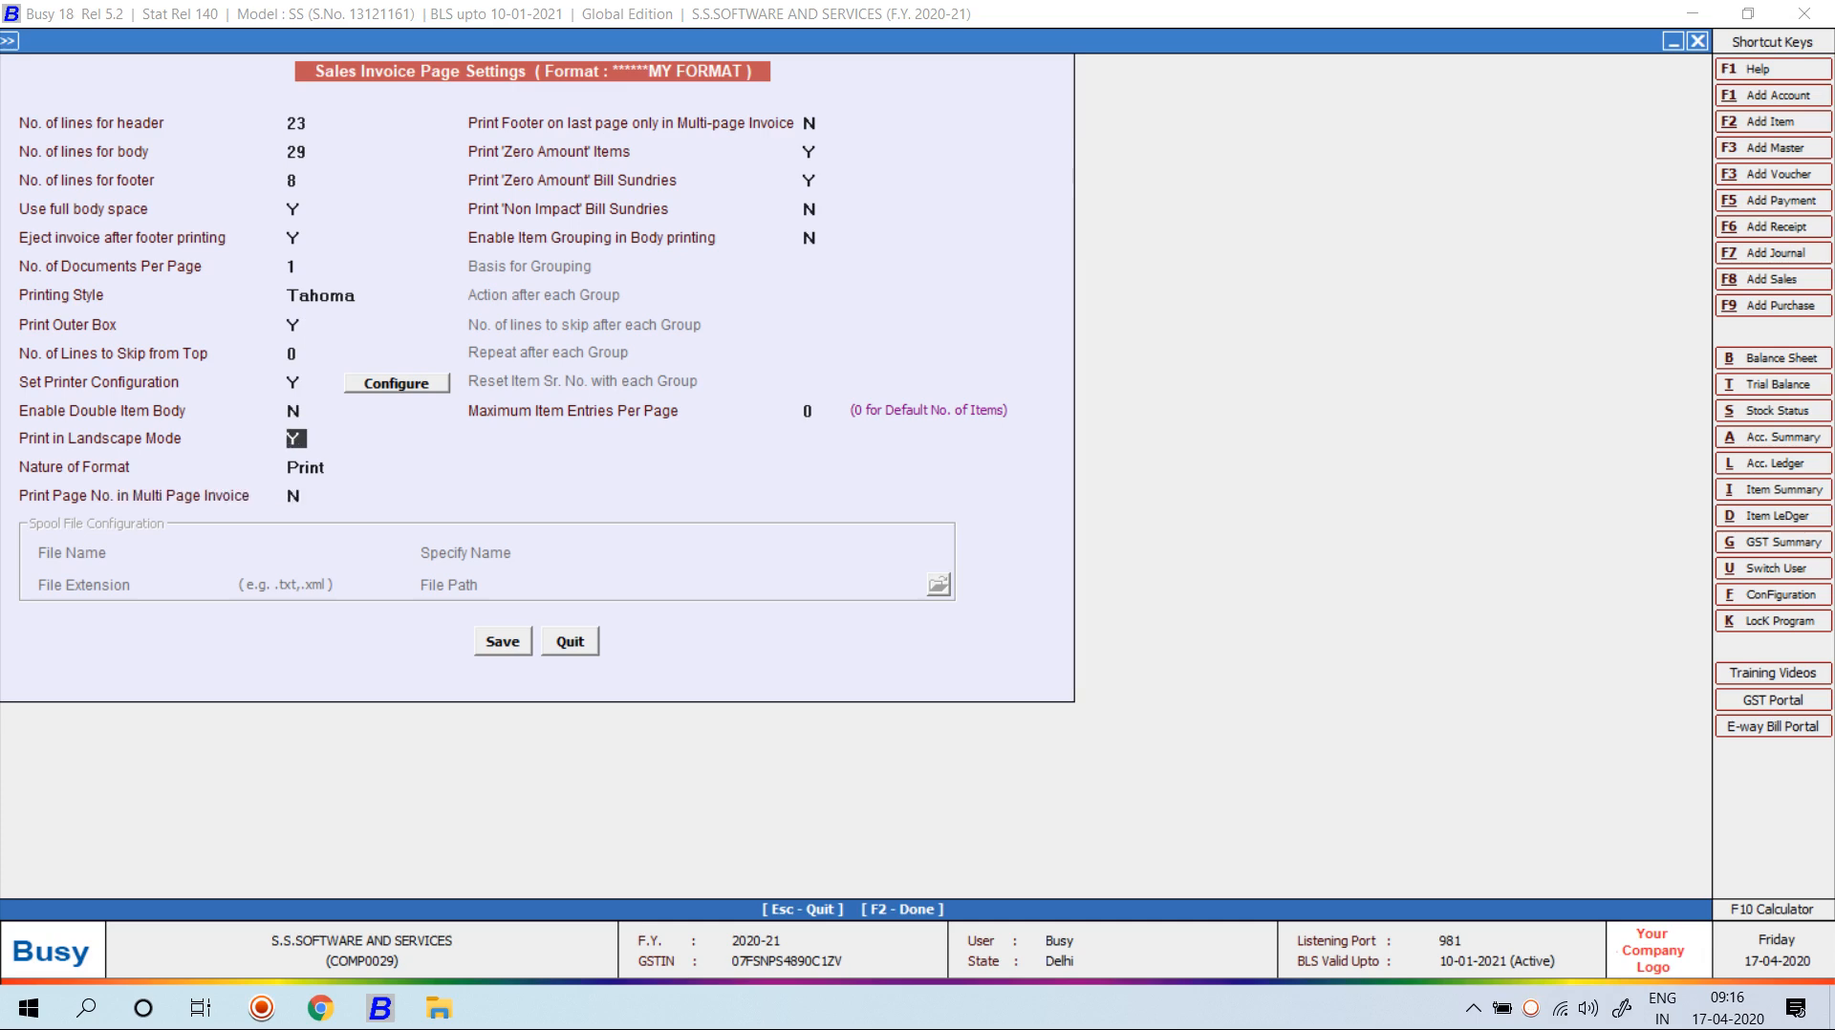
type("N")
Keep Nature of Format as Print and set Print Page No. in Multi Page Invoice to Y.
key("Return")
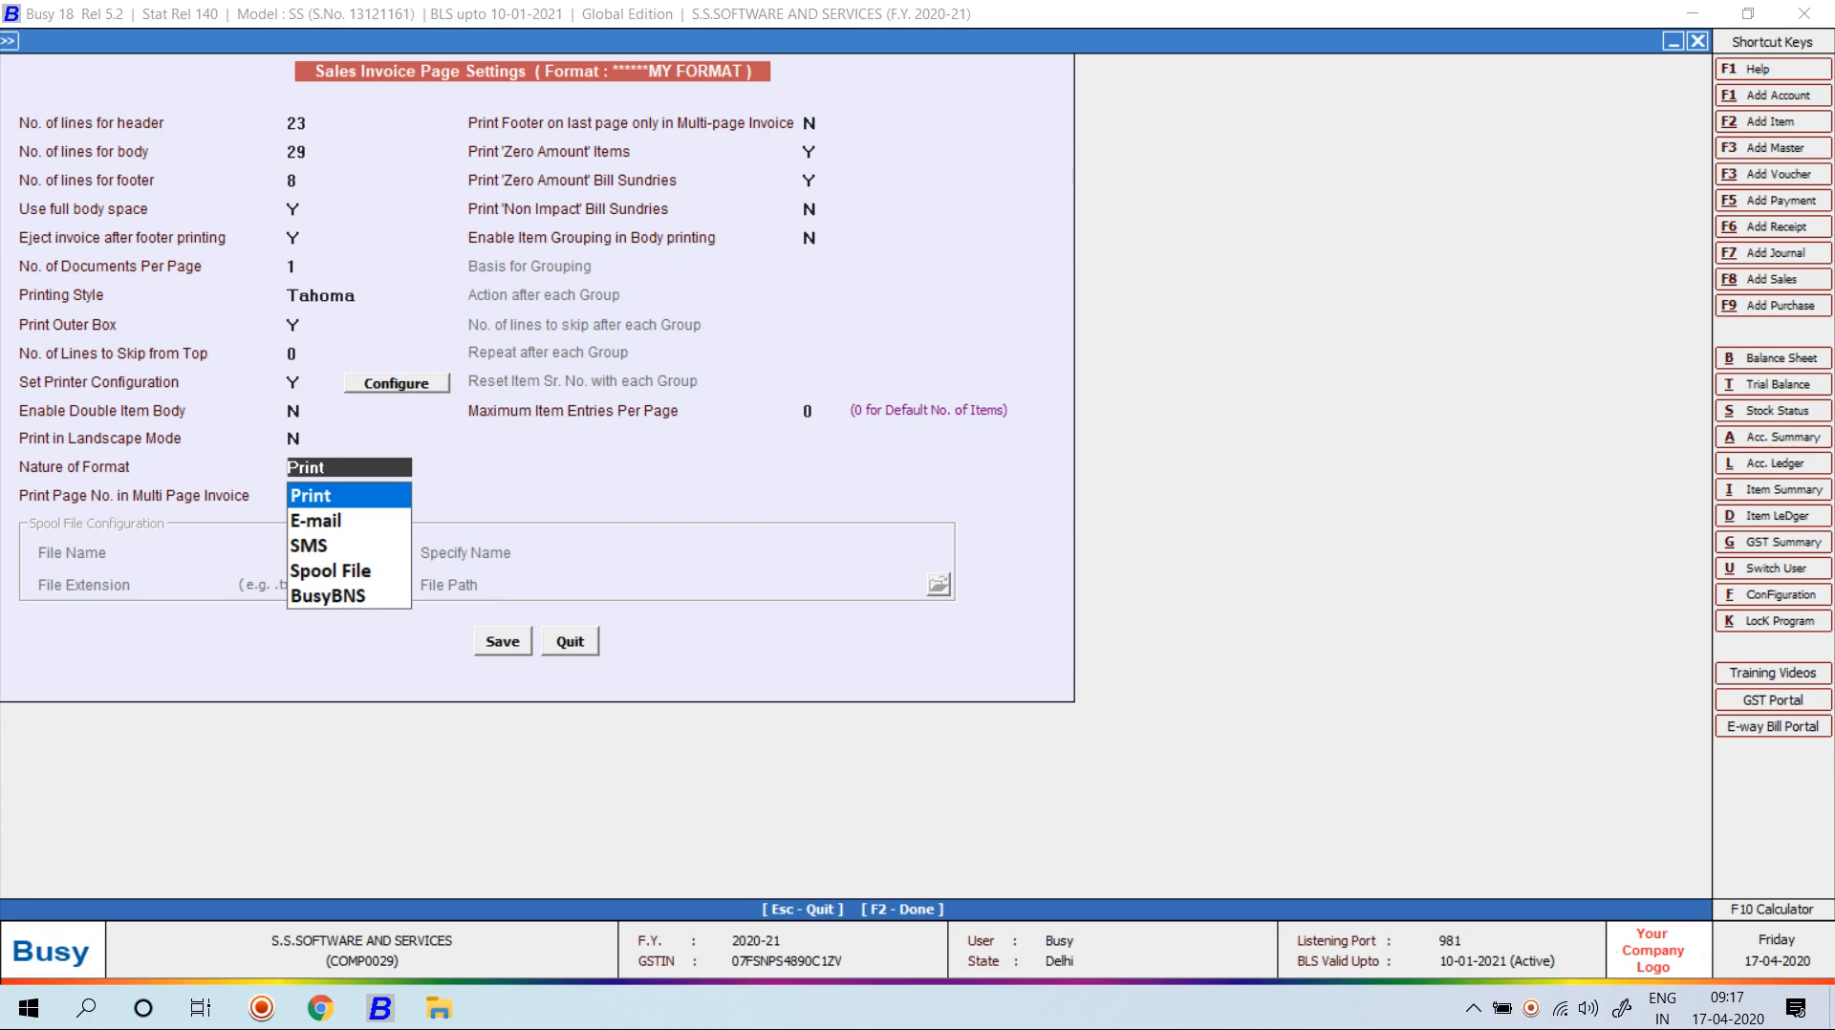
key("Return")
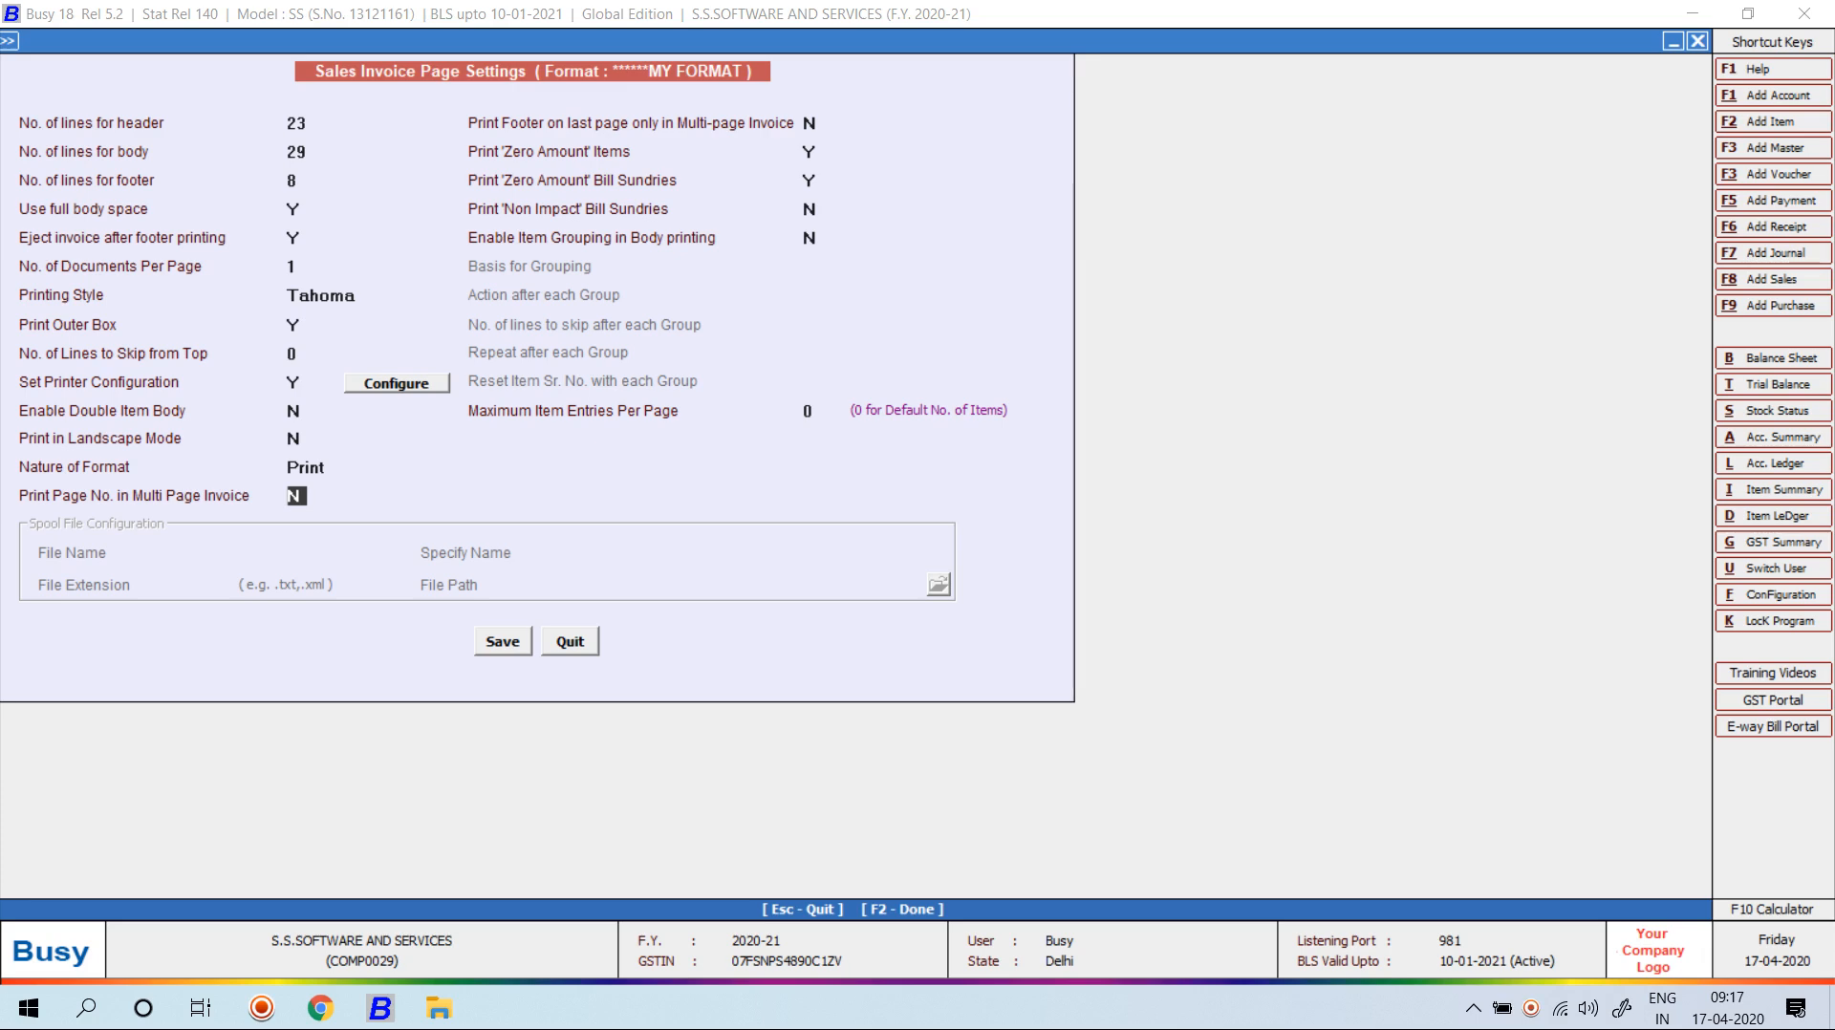
key("y")
key("Return")
Print footer on last page only, enable item grouping by Item Group with action None.
type("Y")
key("Return")
key("Return")
key("Return")
key("Return")
key("y")
key("Return")
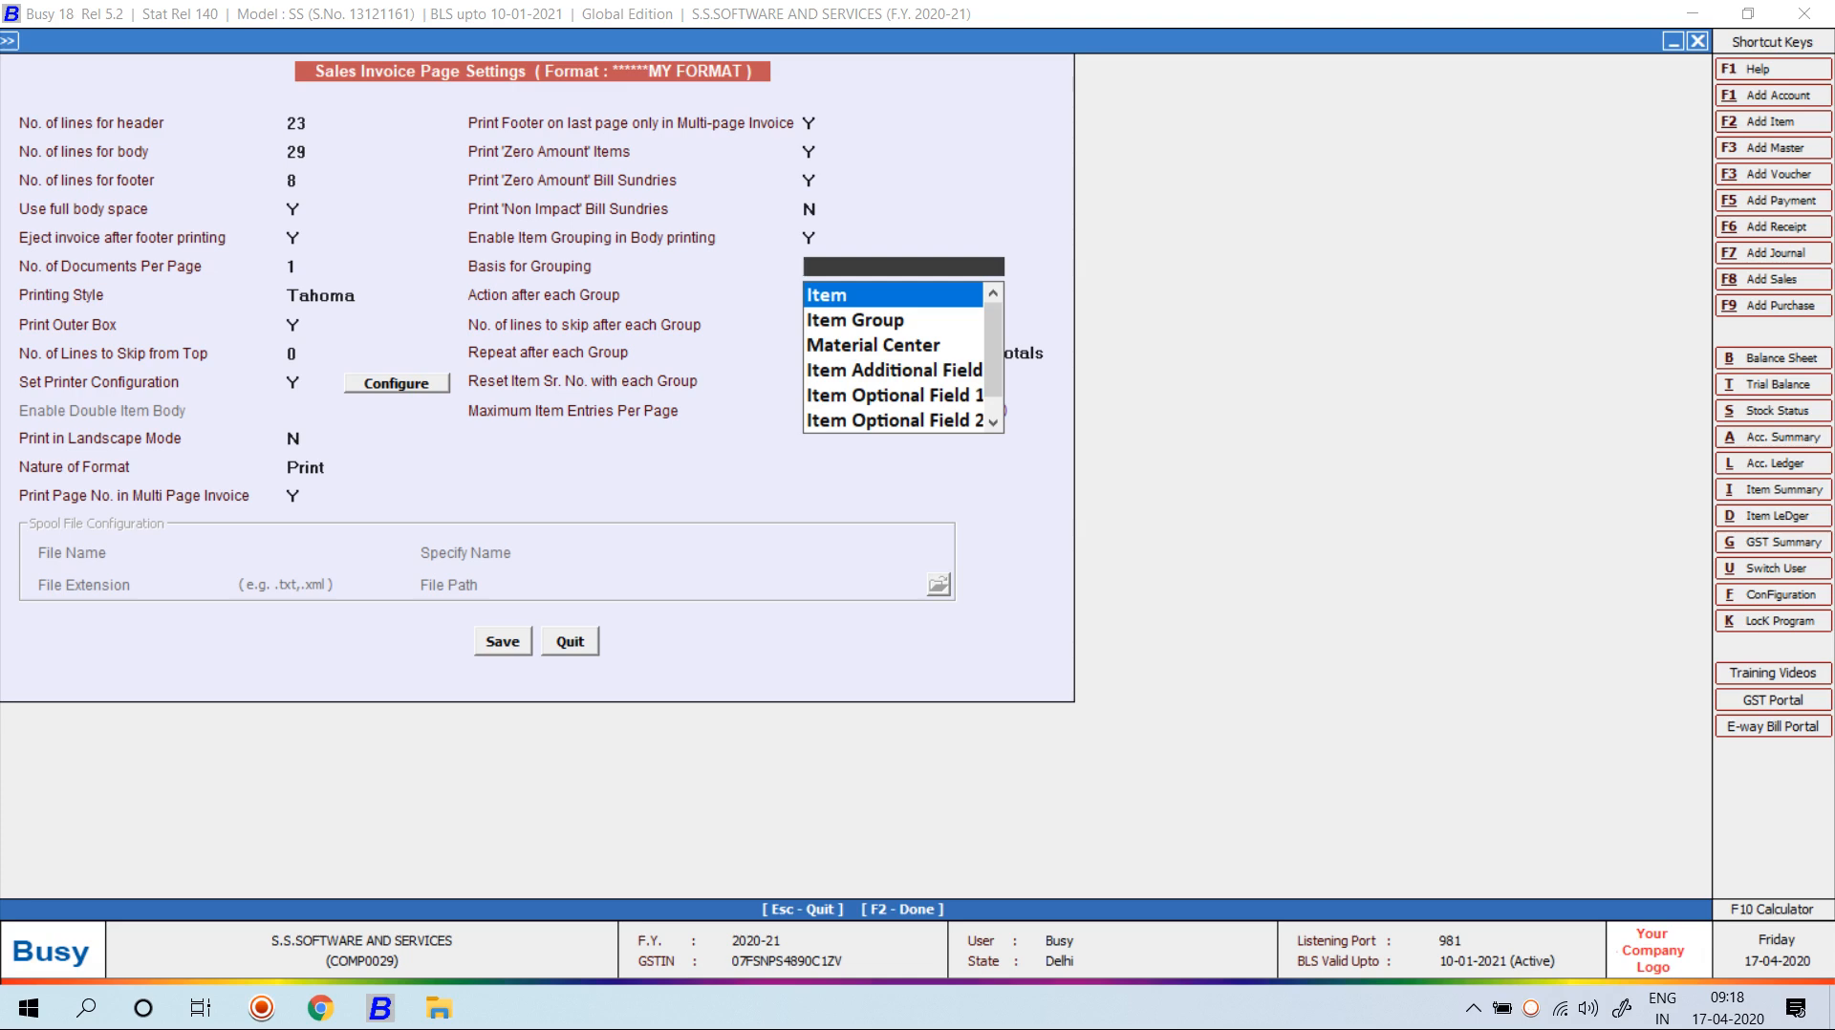
key("Down")
key("Return")
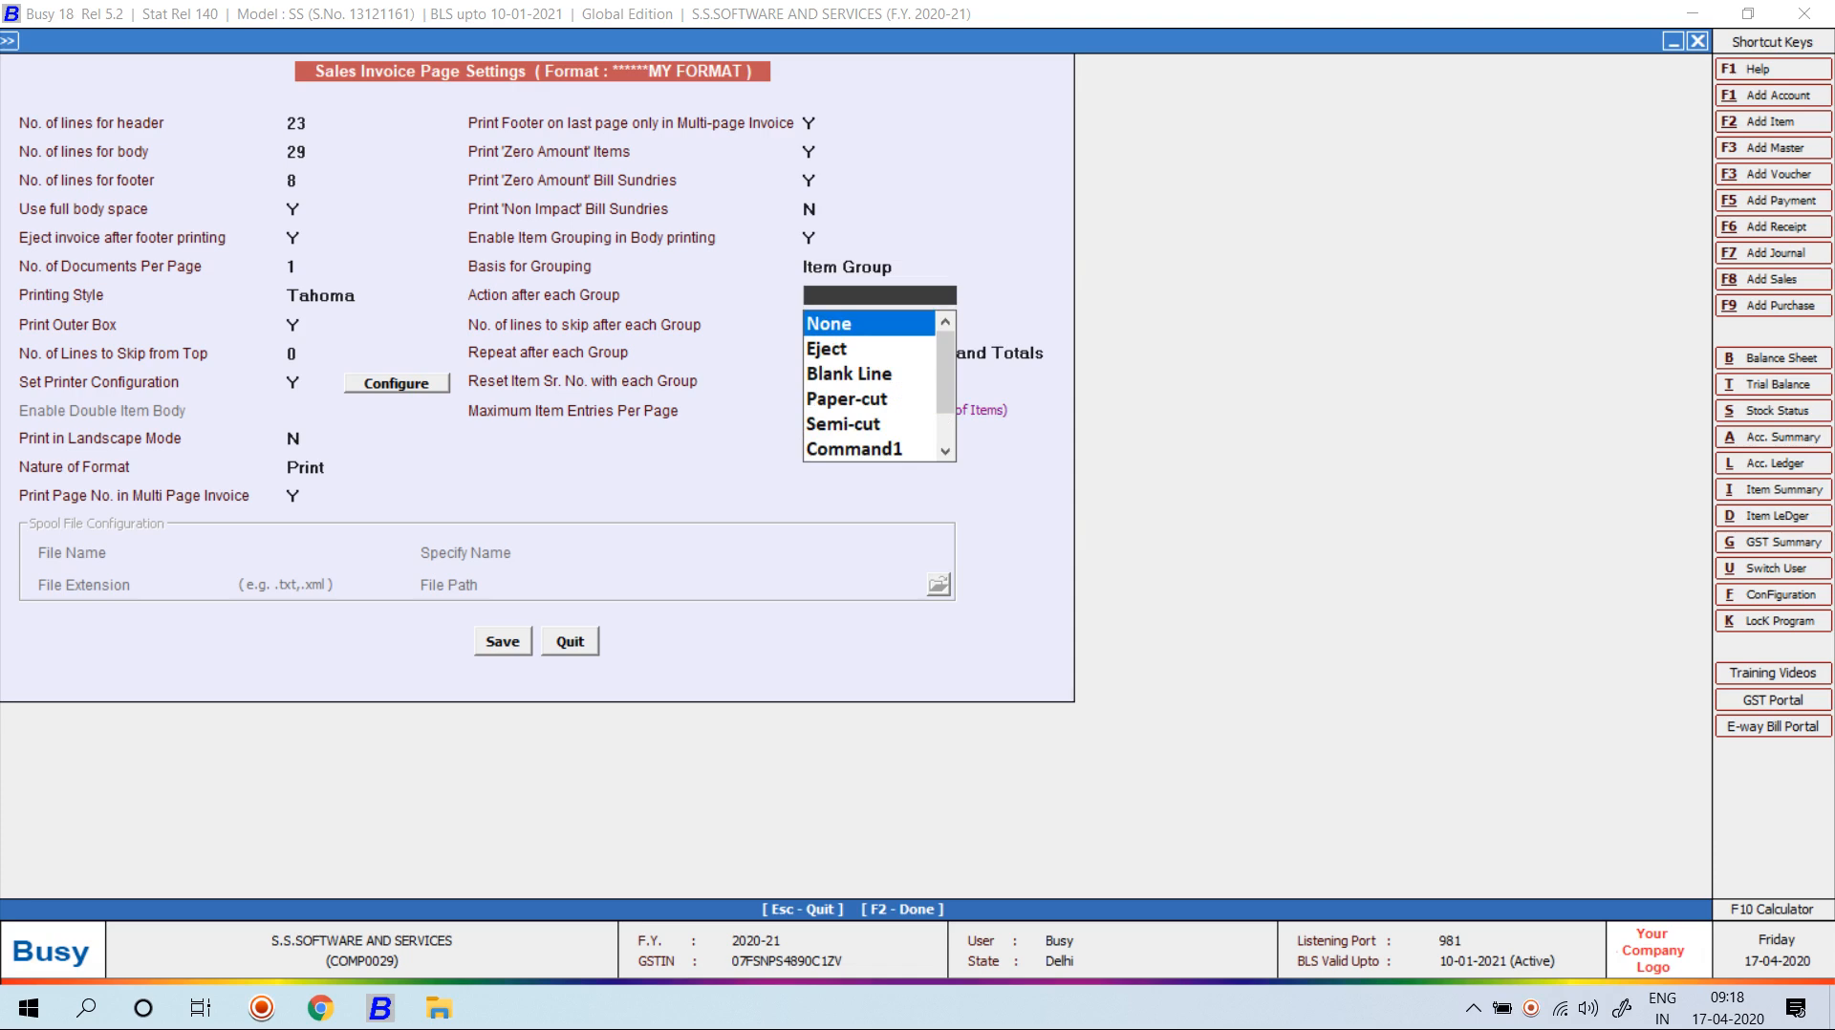
key("Return")
Set Enable Item Grouping to N and save MY FORMAT's page settings.
key("Escape")
key("Escape")
key("Escape")
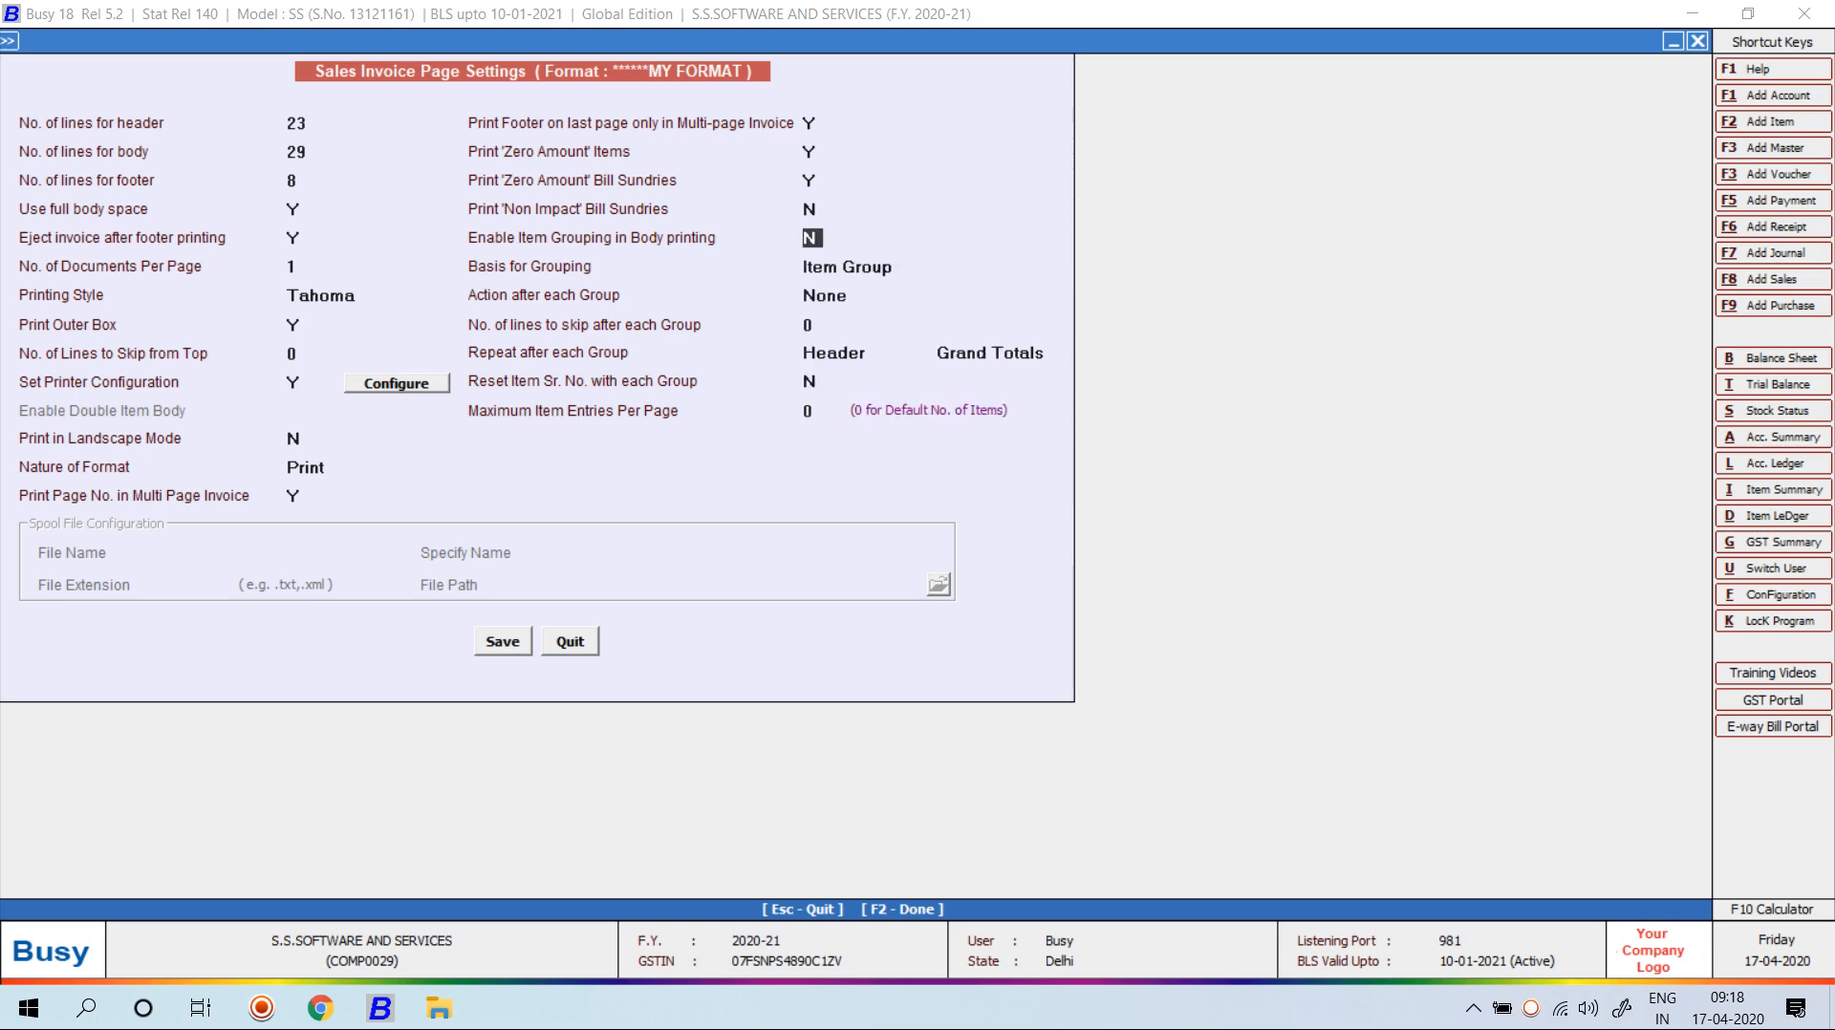
key("n")
key("Return")
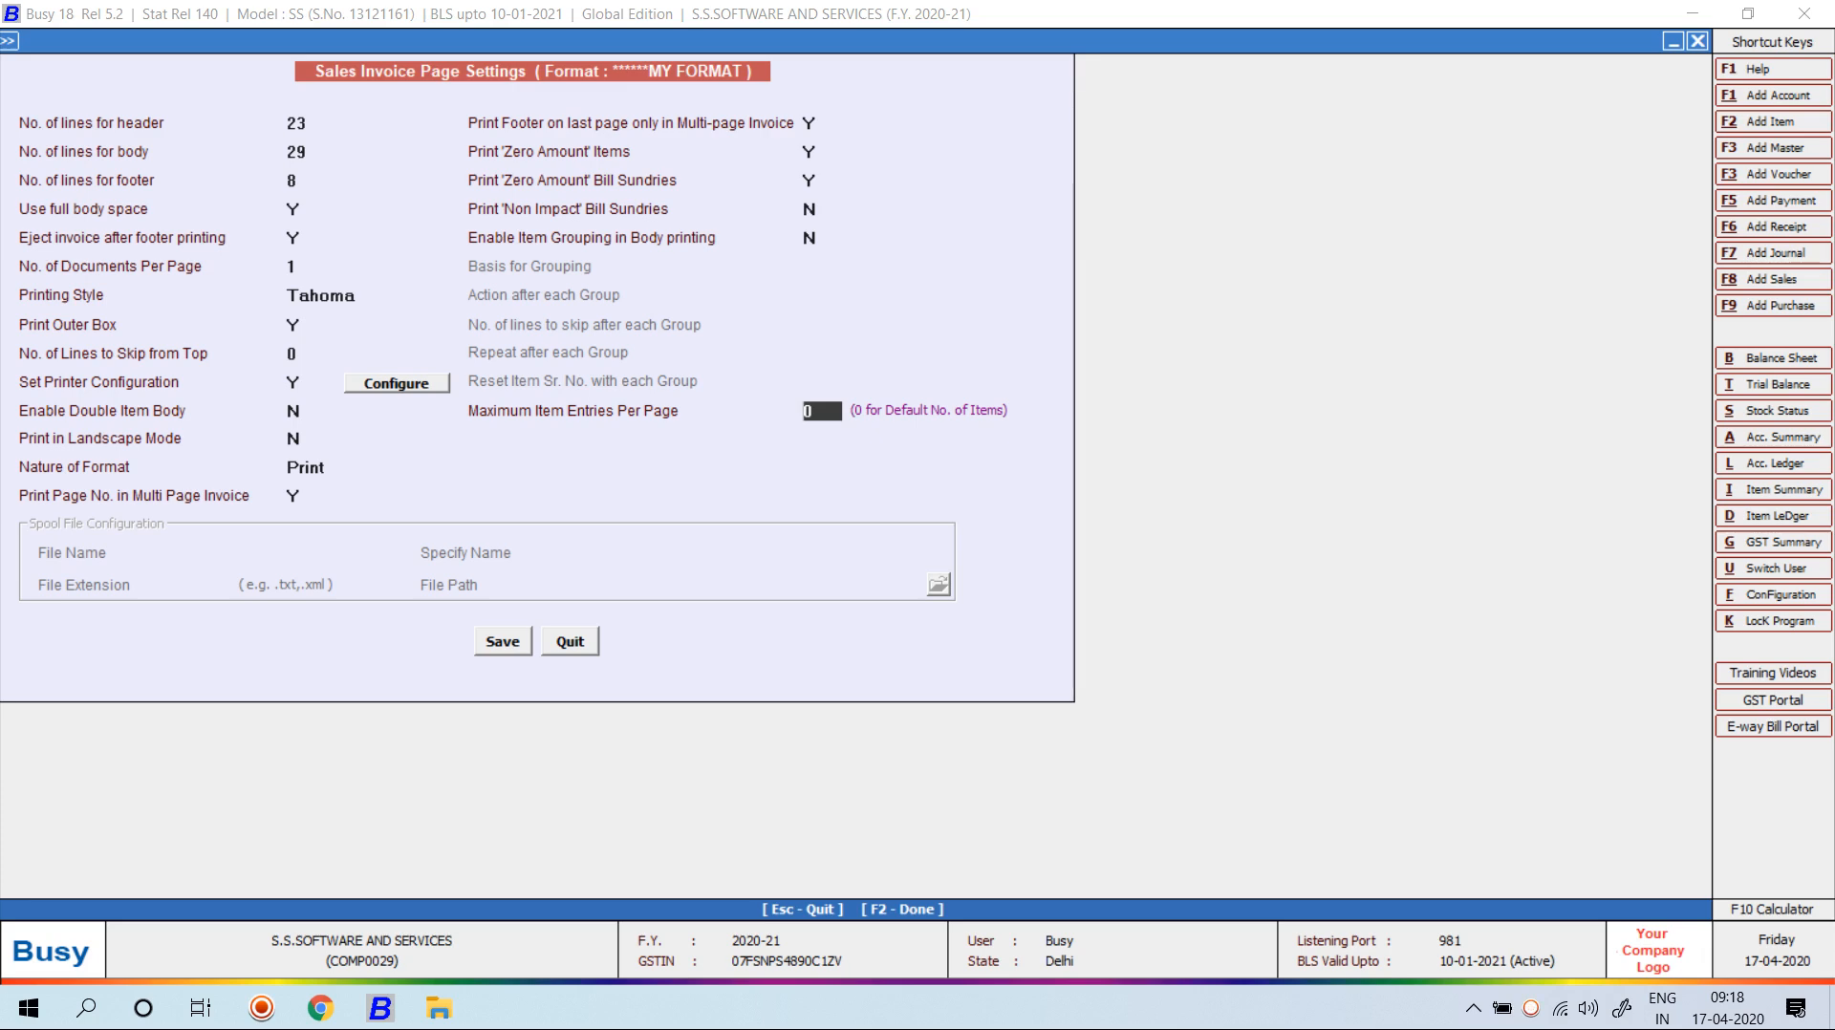
key("Return")
key("Return")
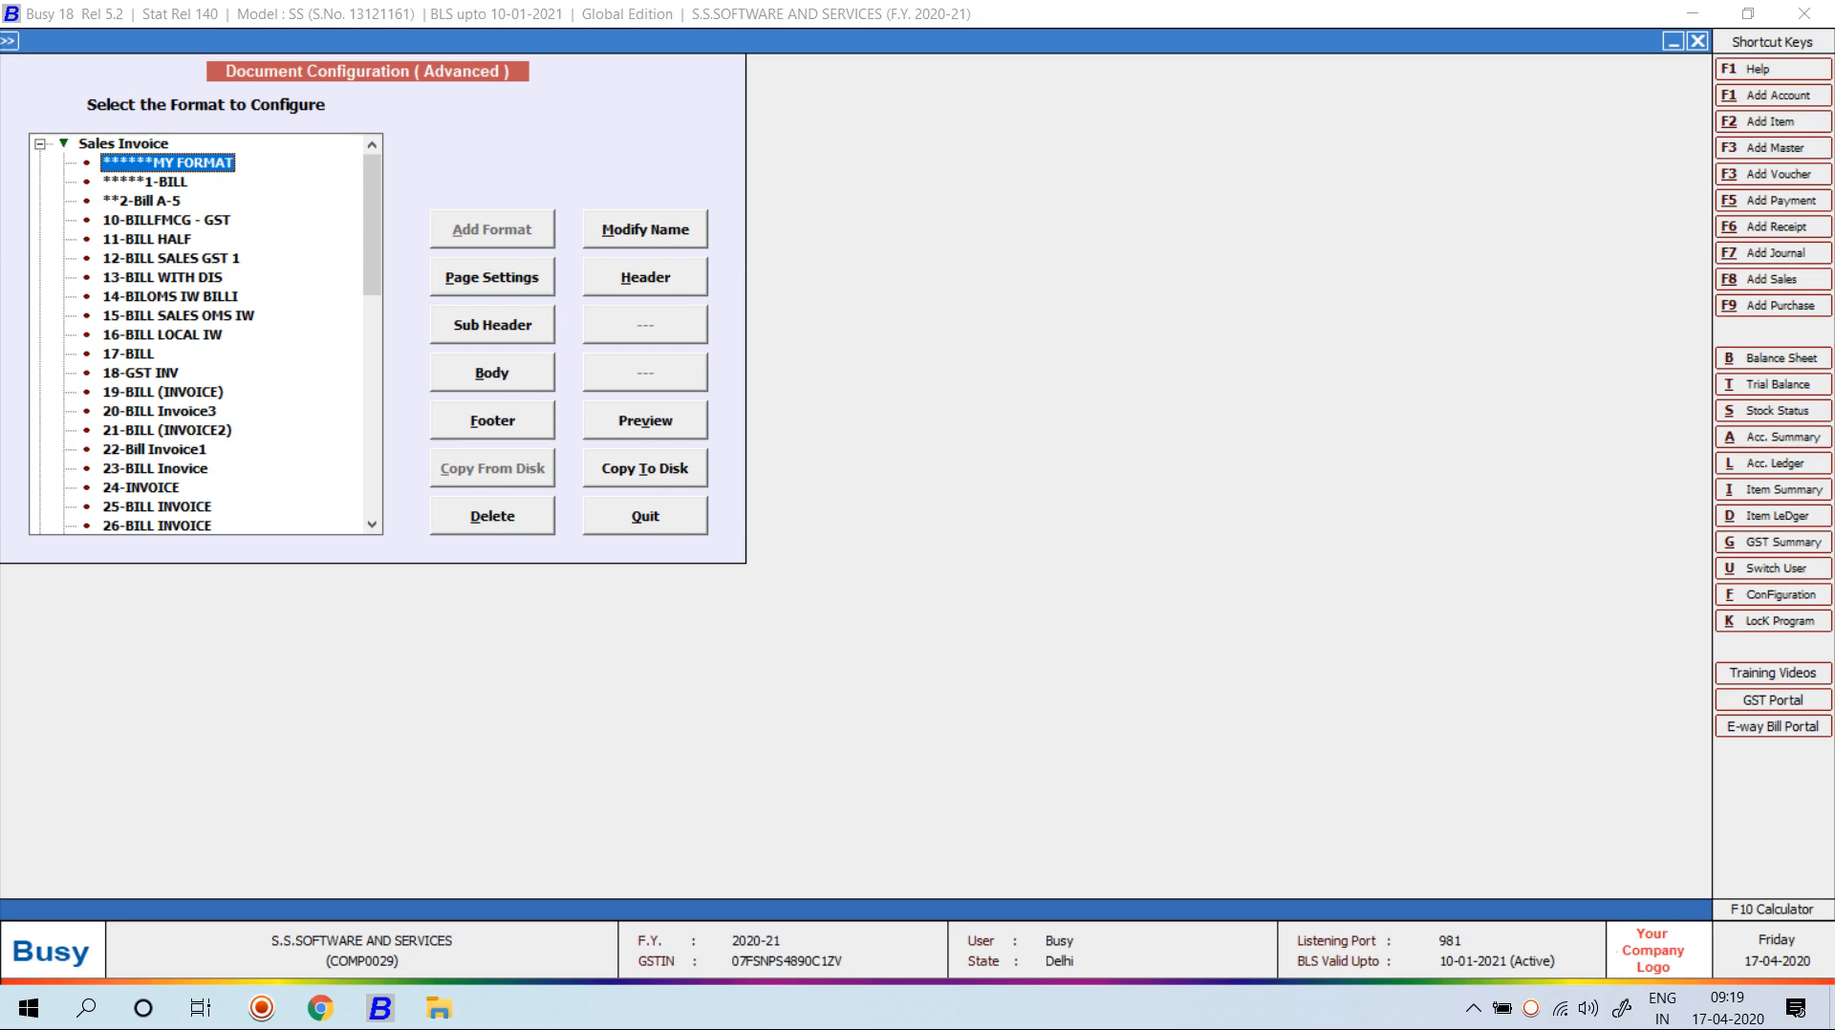
key("Down")
key("Down")
key("Down")
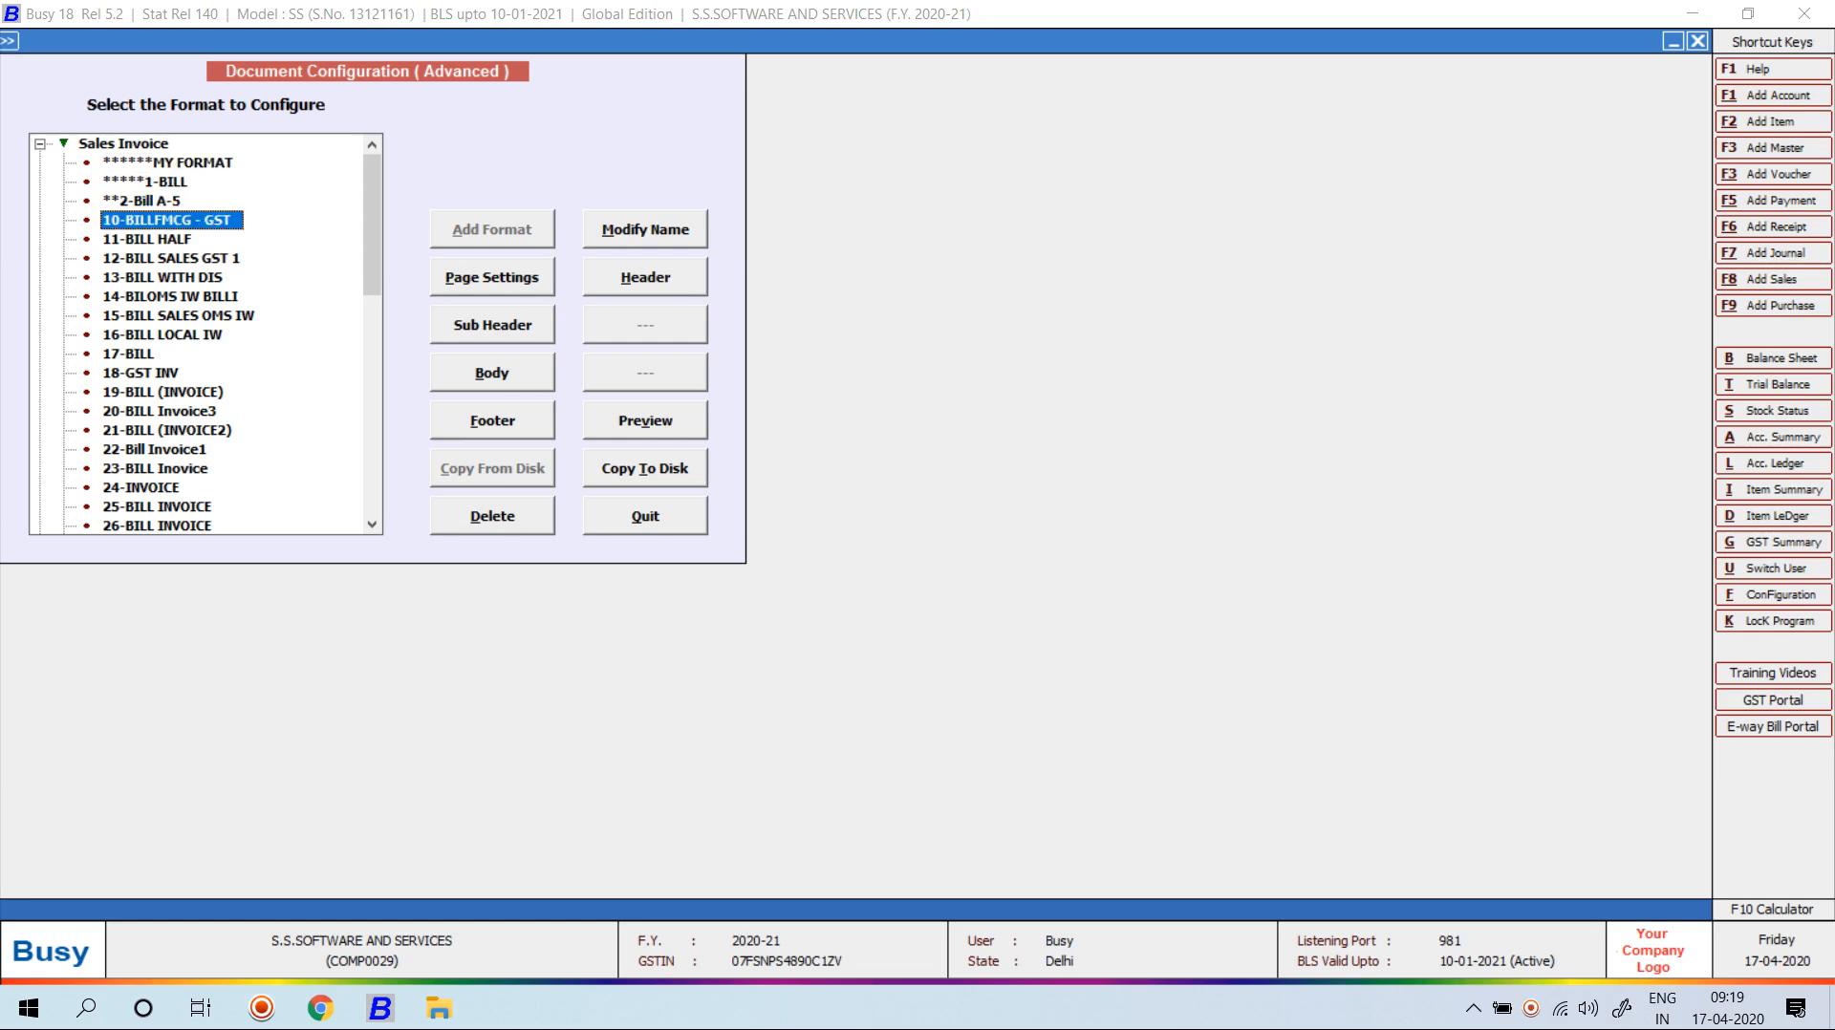
mouse_move(439, 1008)
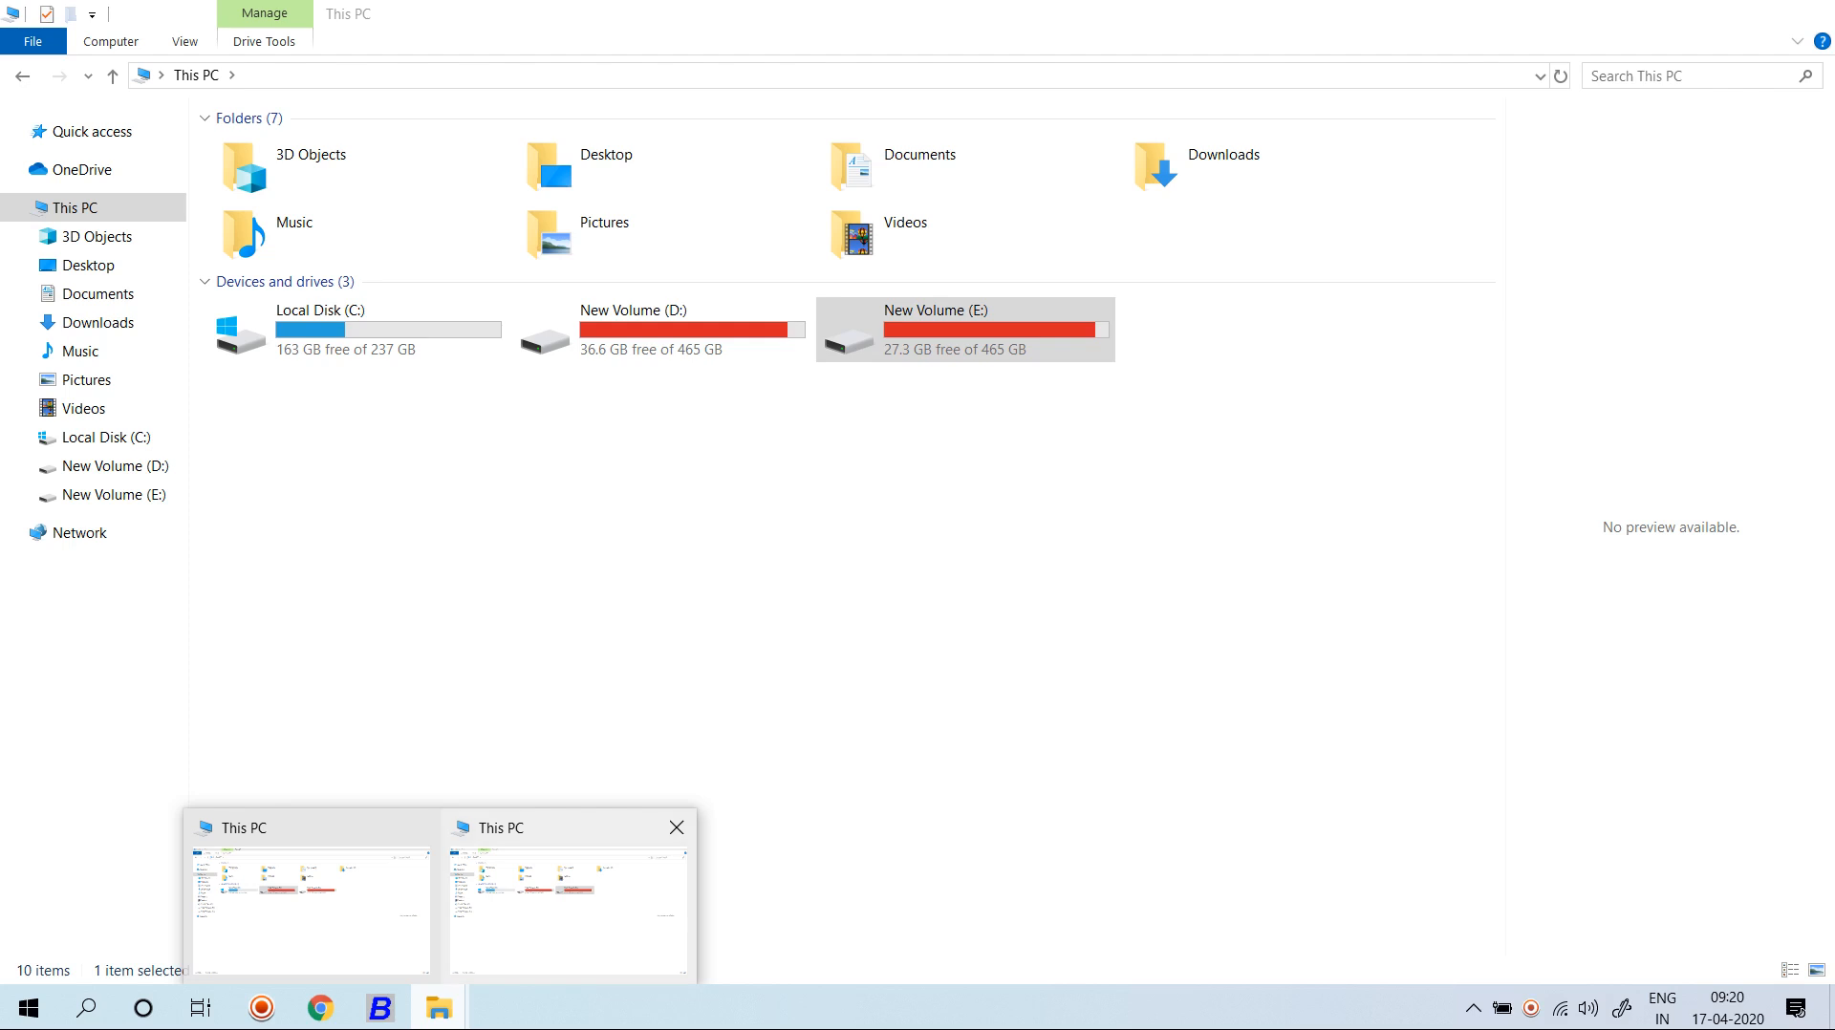
View the 3-Download invoice PDF in E:\BUSY NOTE\BILL FORMAT, then close it.
left_click(564, 908)
key("Return")
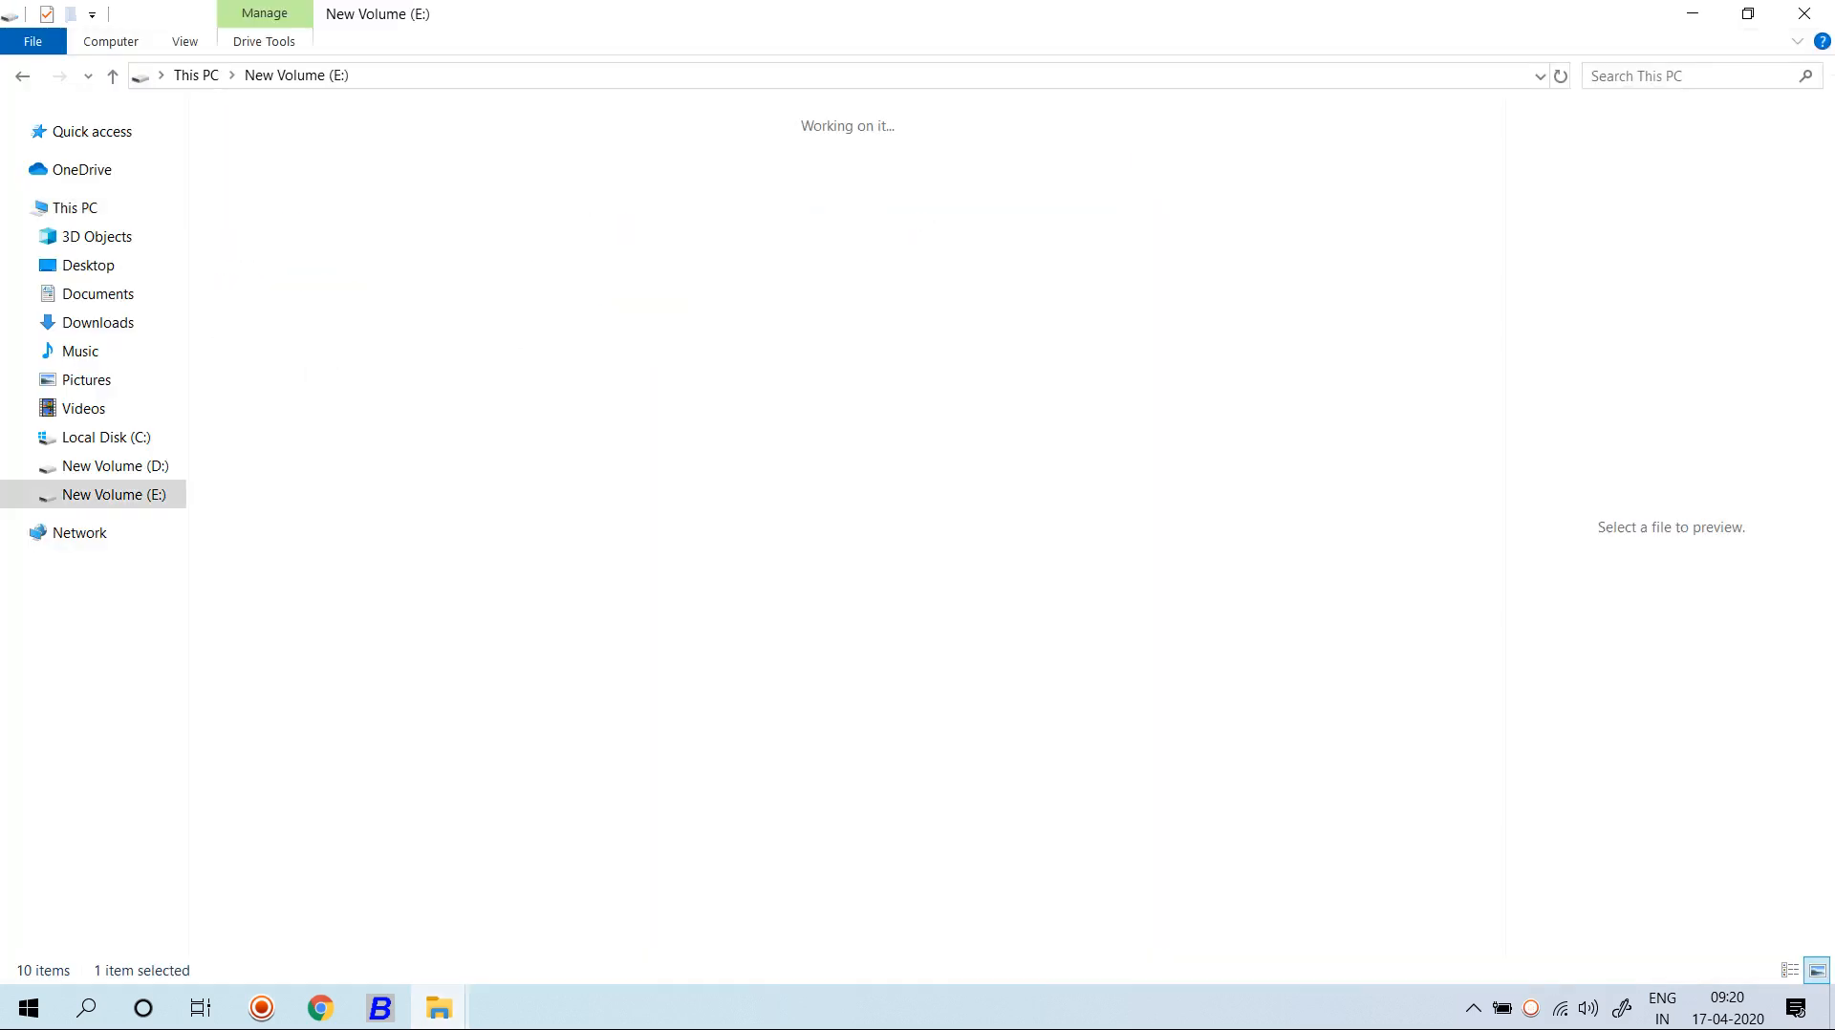
key("Up")
key("Left")
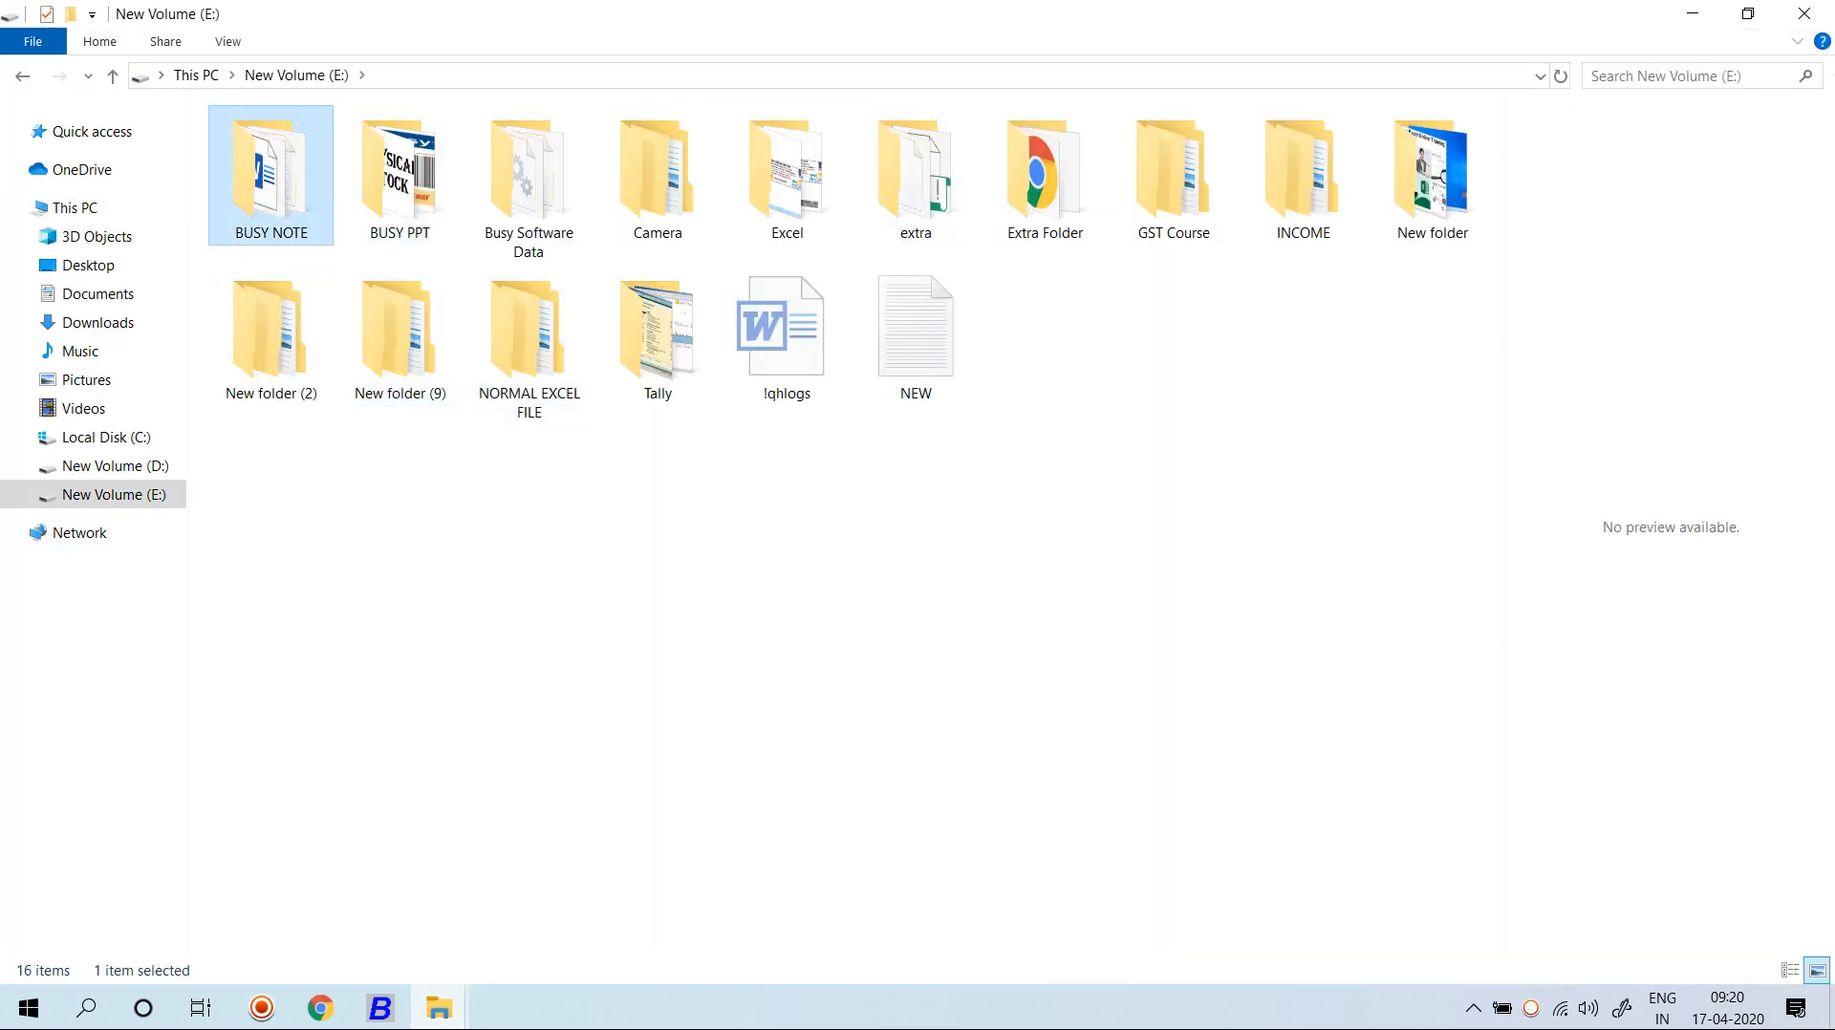
key("Return")
double_click(279, 176)
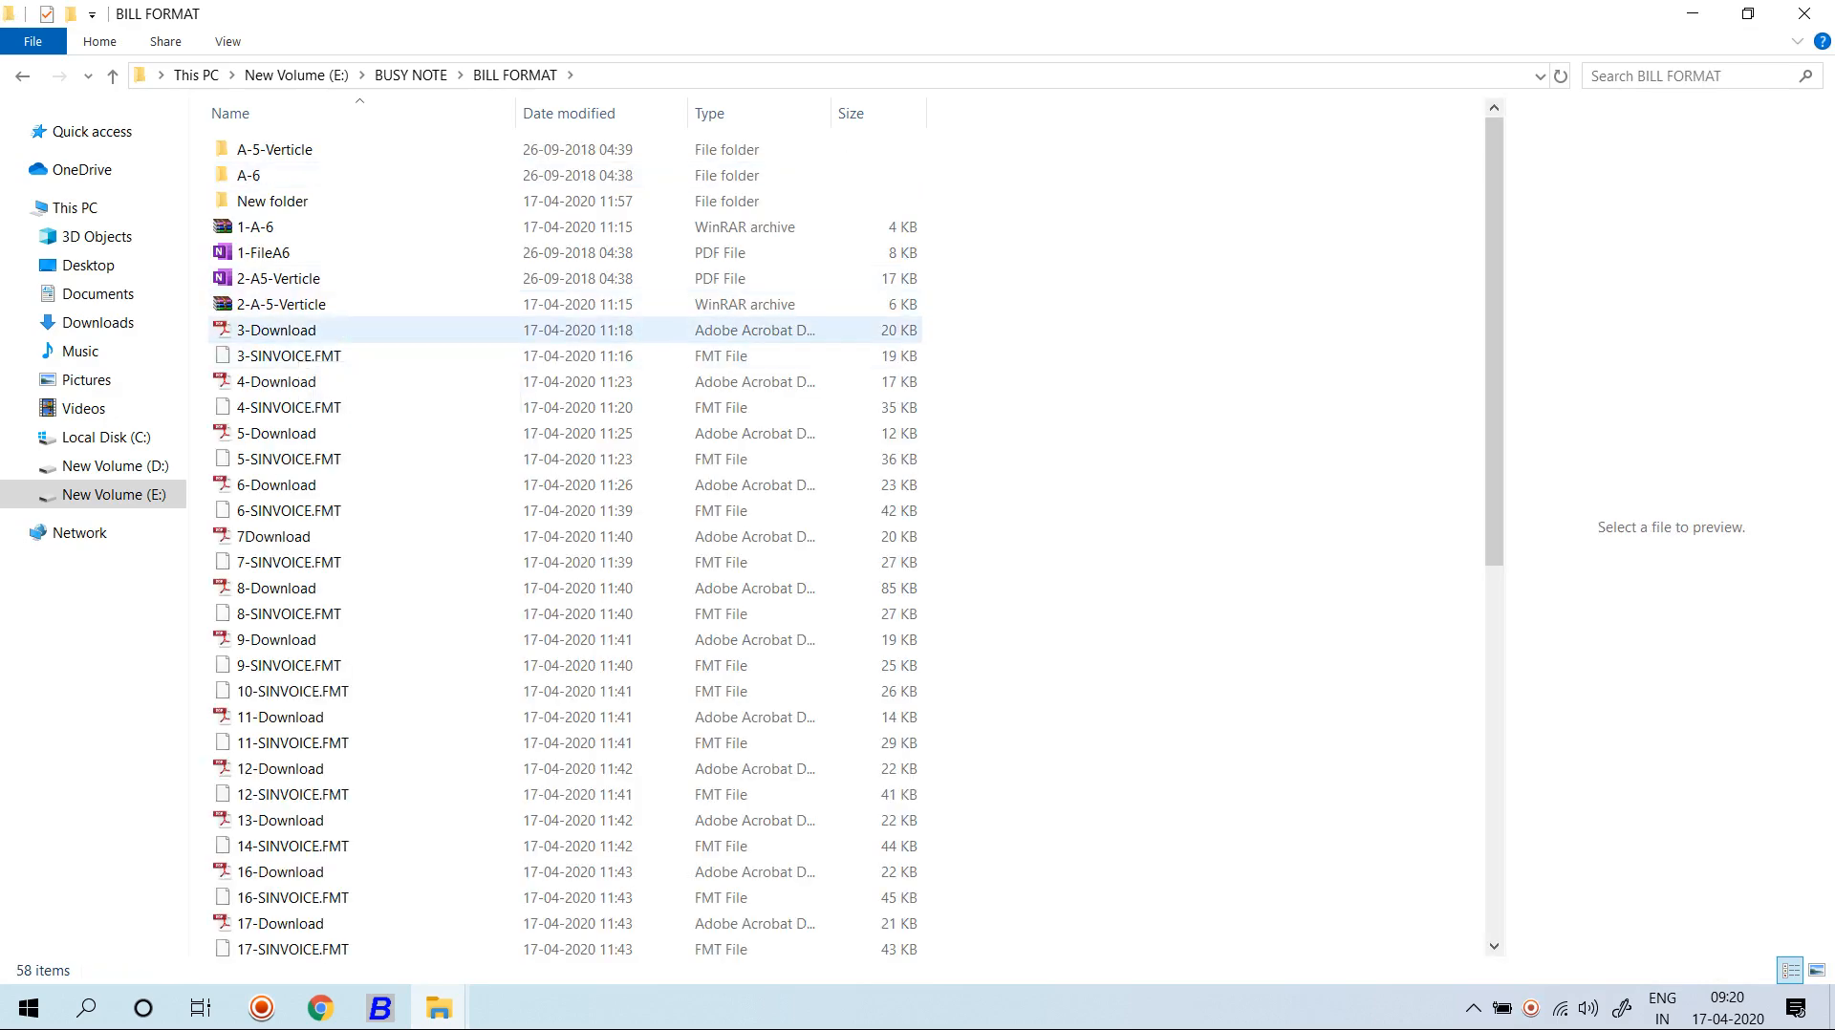
double_click(277, 330)
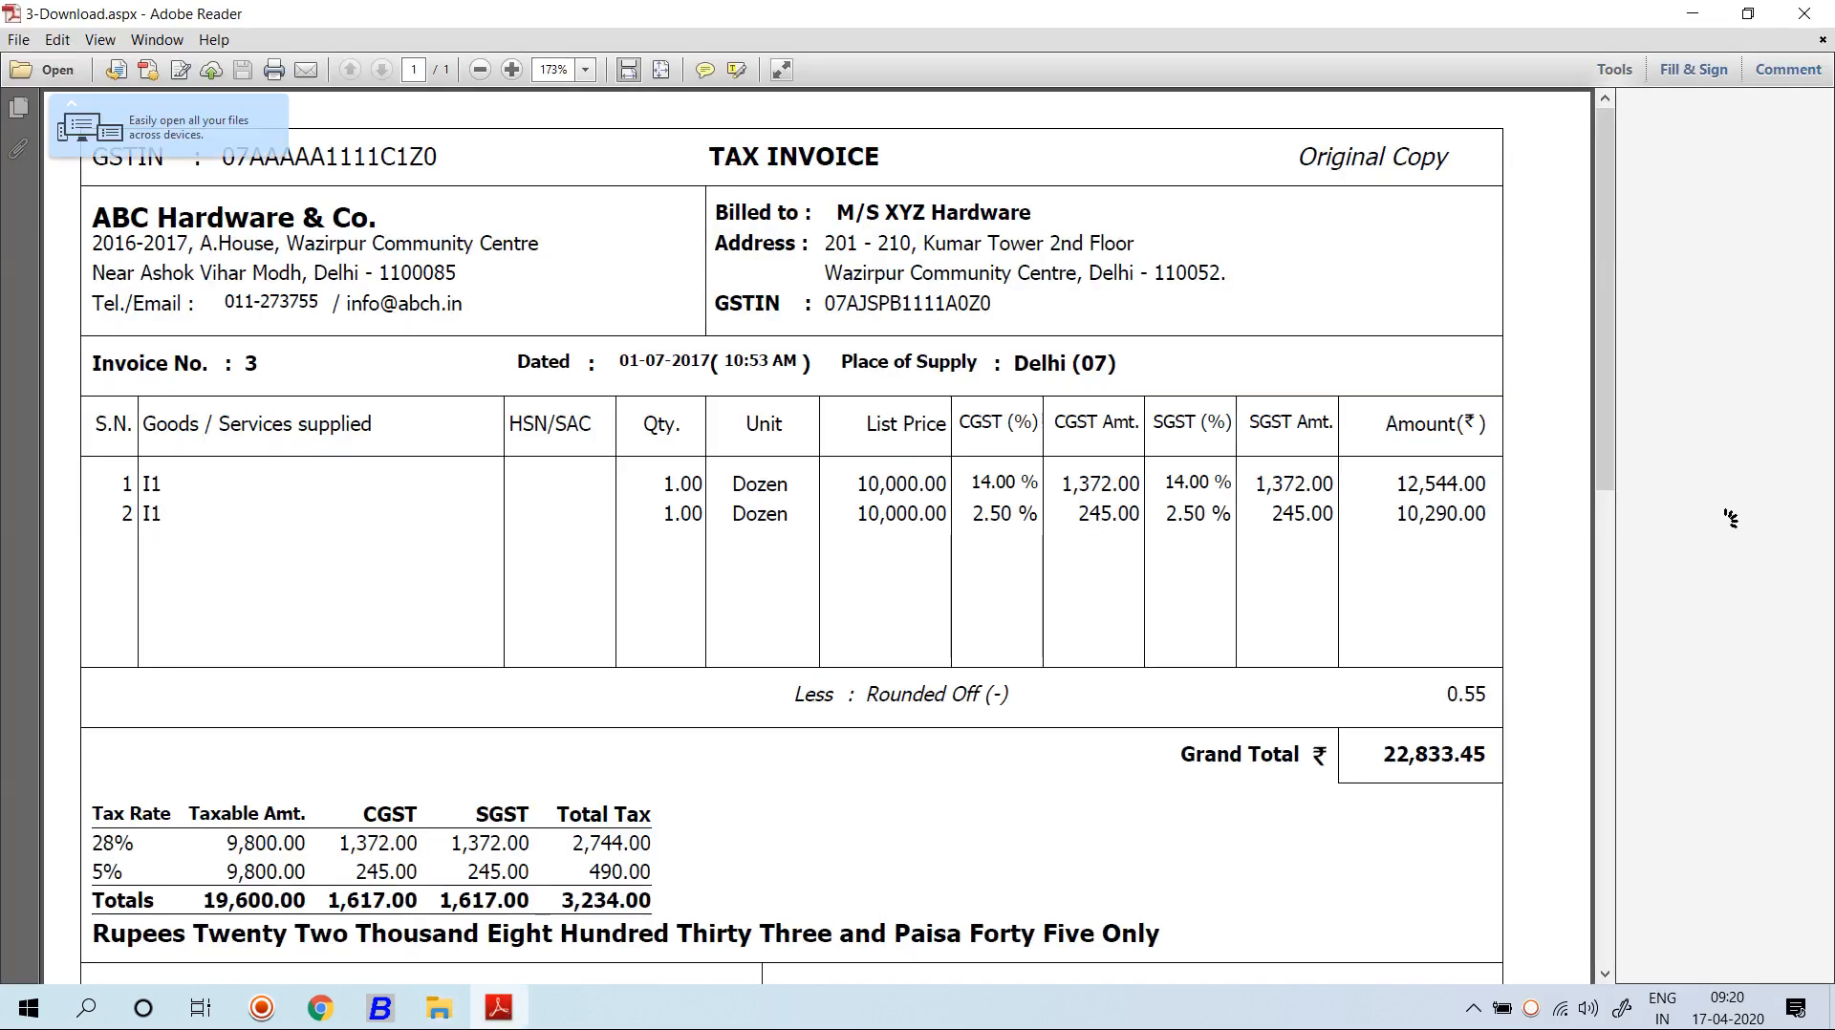
left_click(1805, 13)
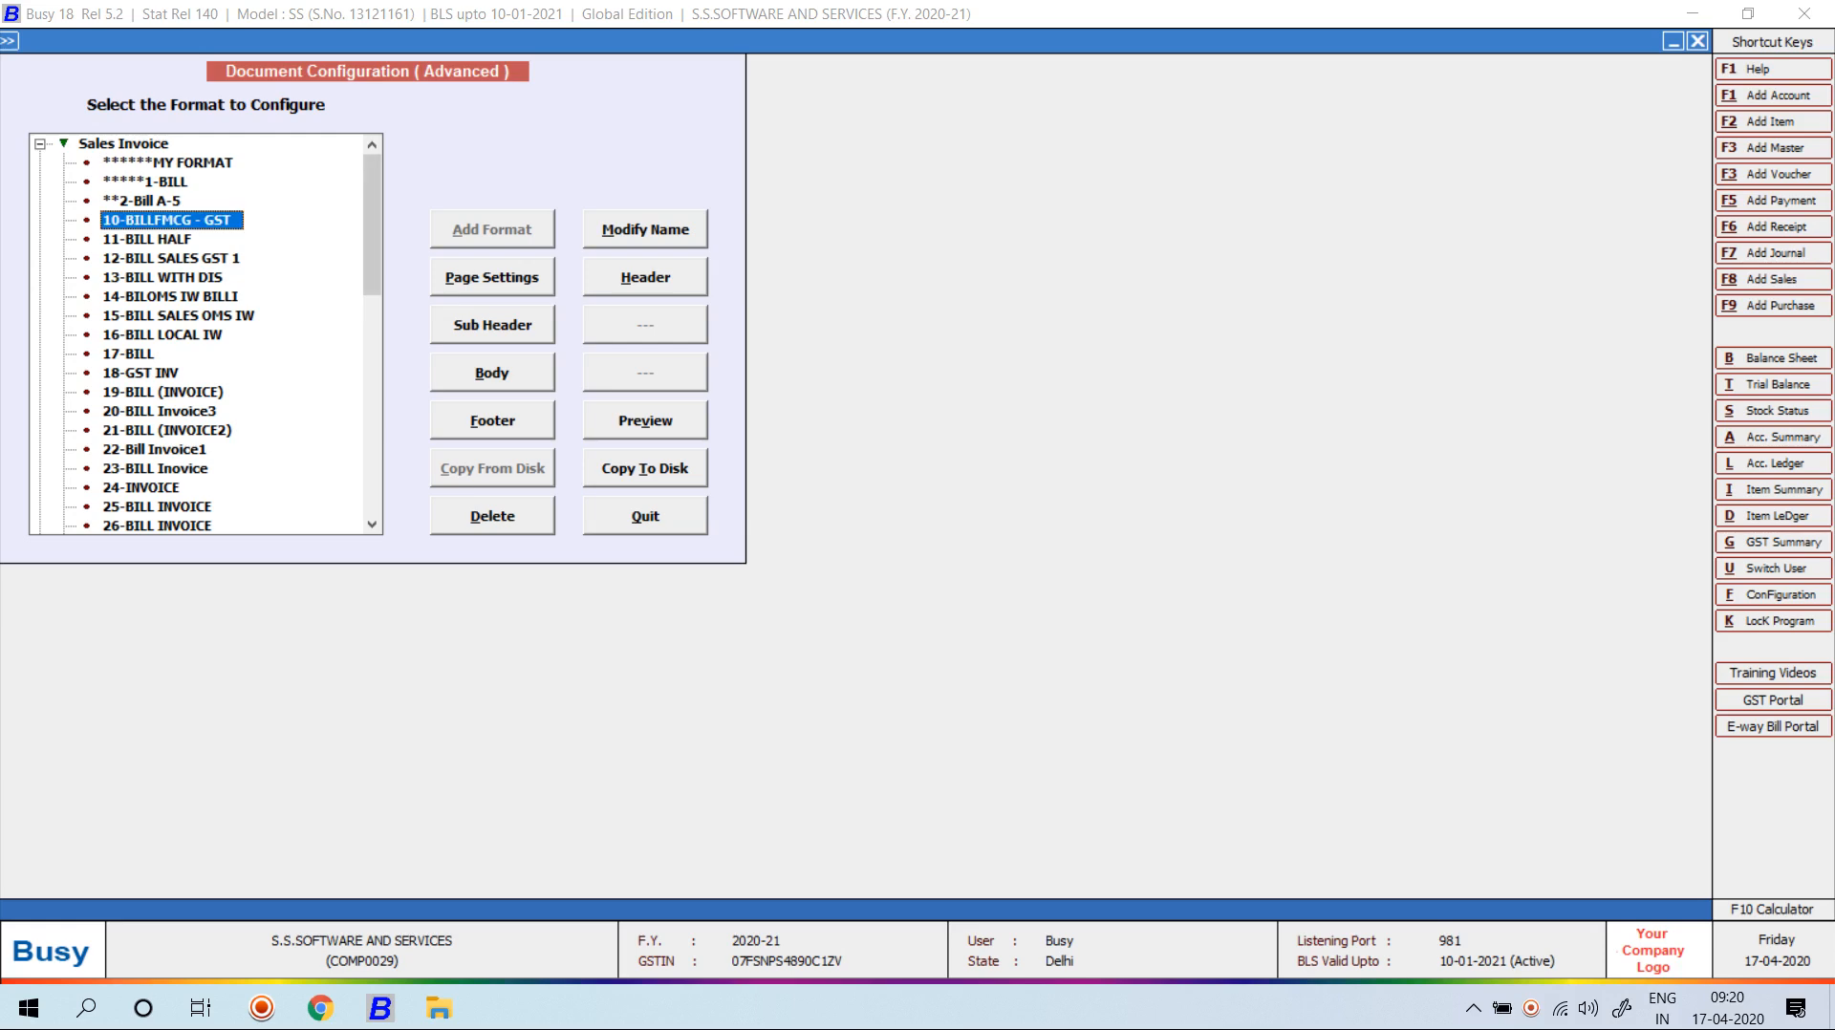
View the 24-Download and 17-Download invoices from recent files, then go to New Volume (E:).
key("super+e")
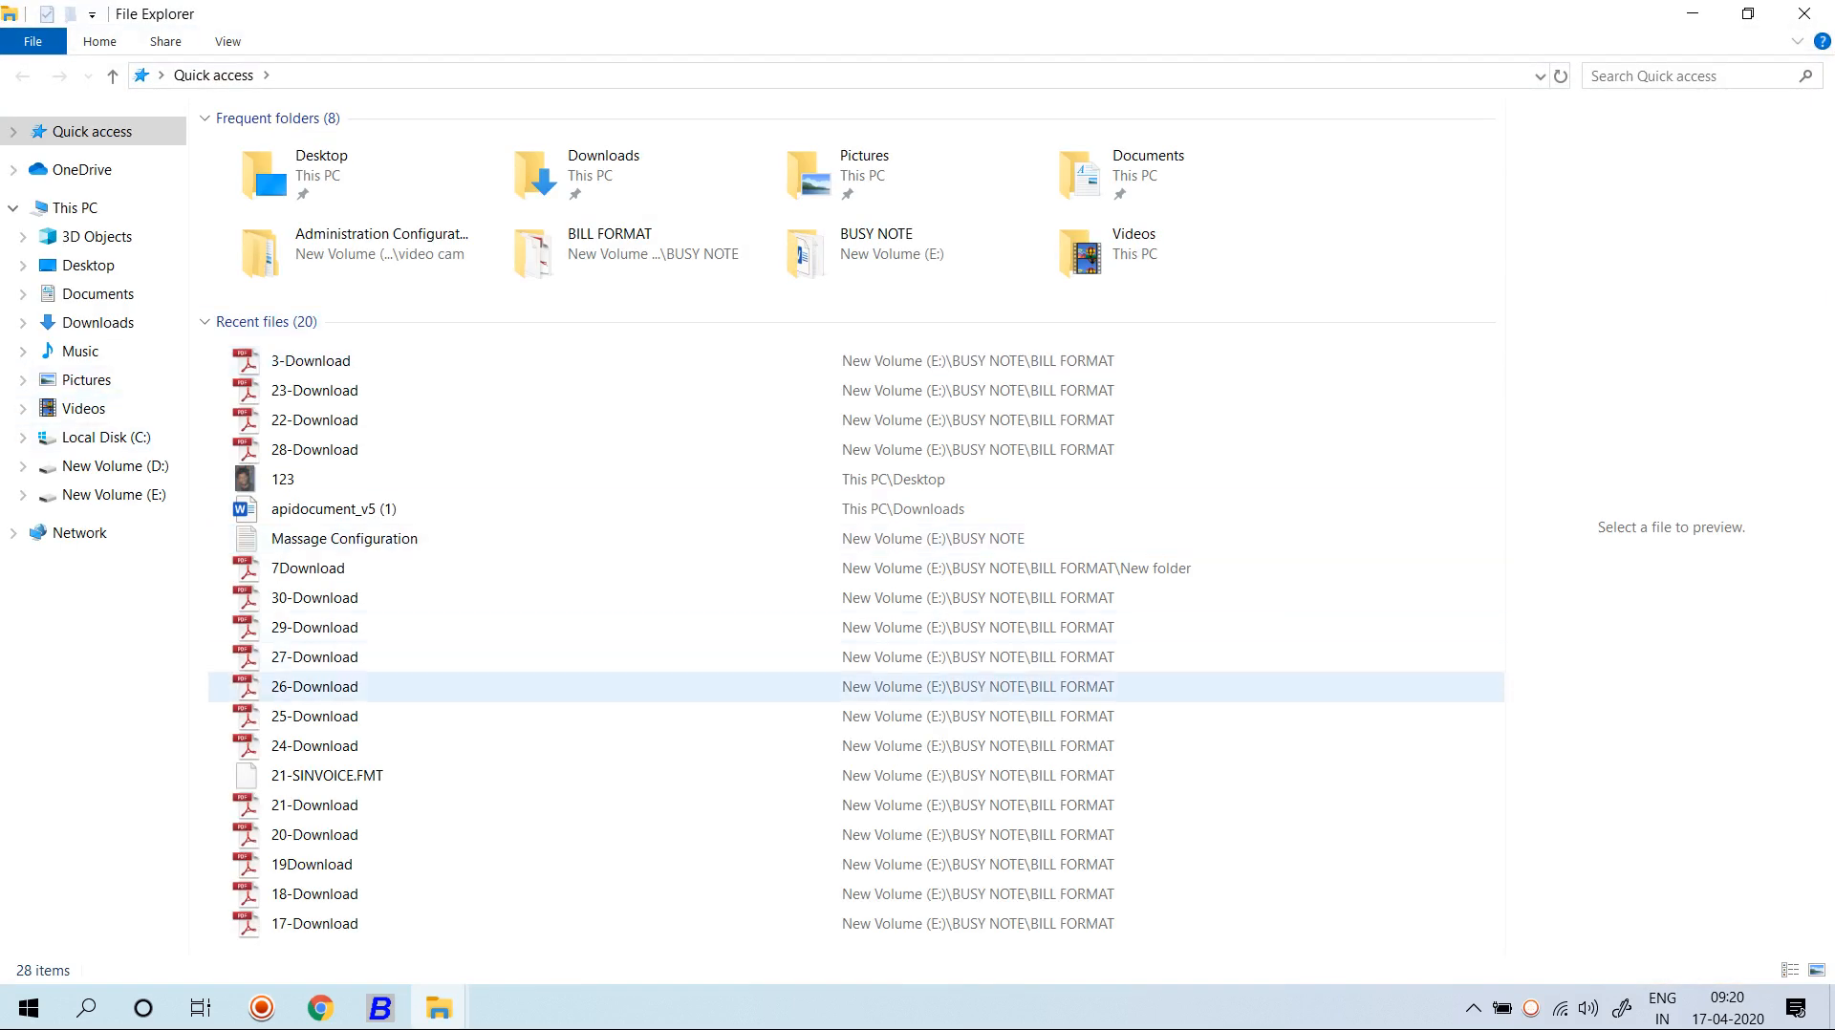
double_click(316, 745)
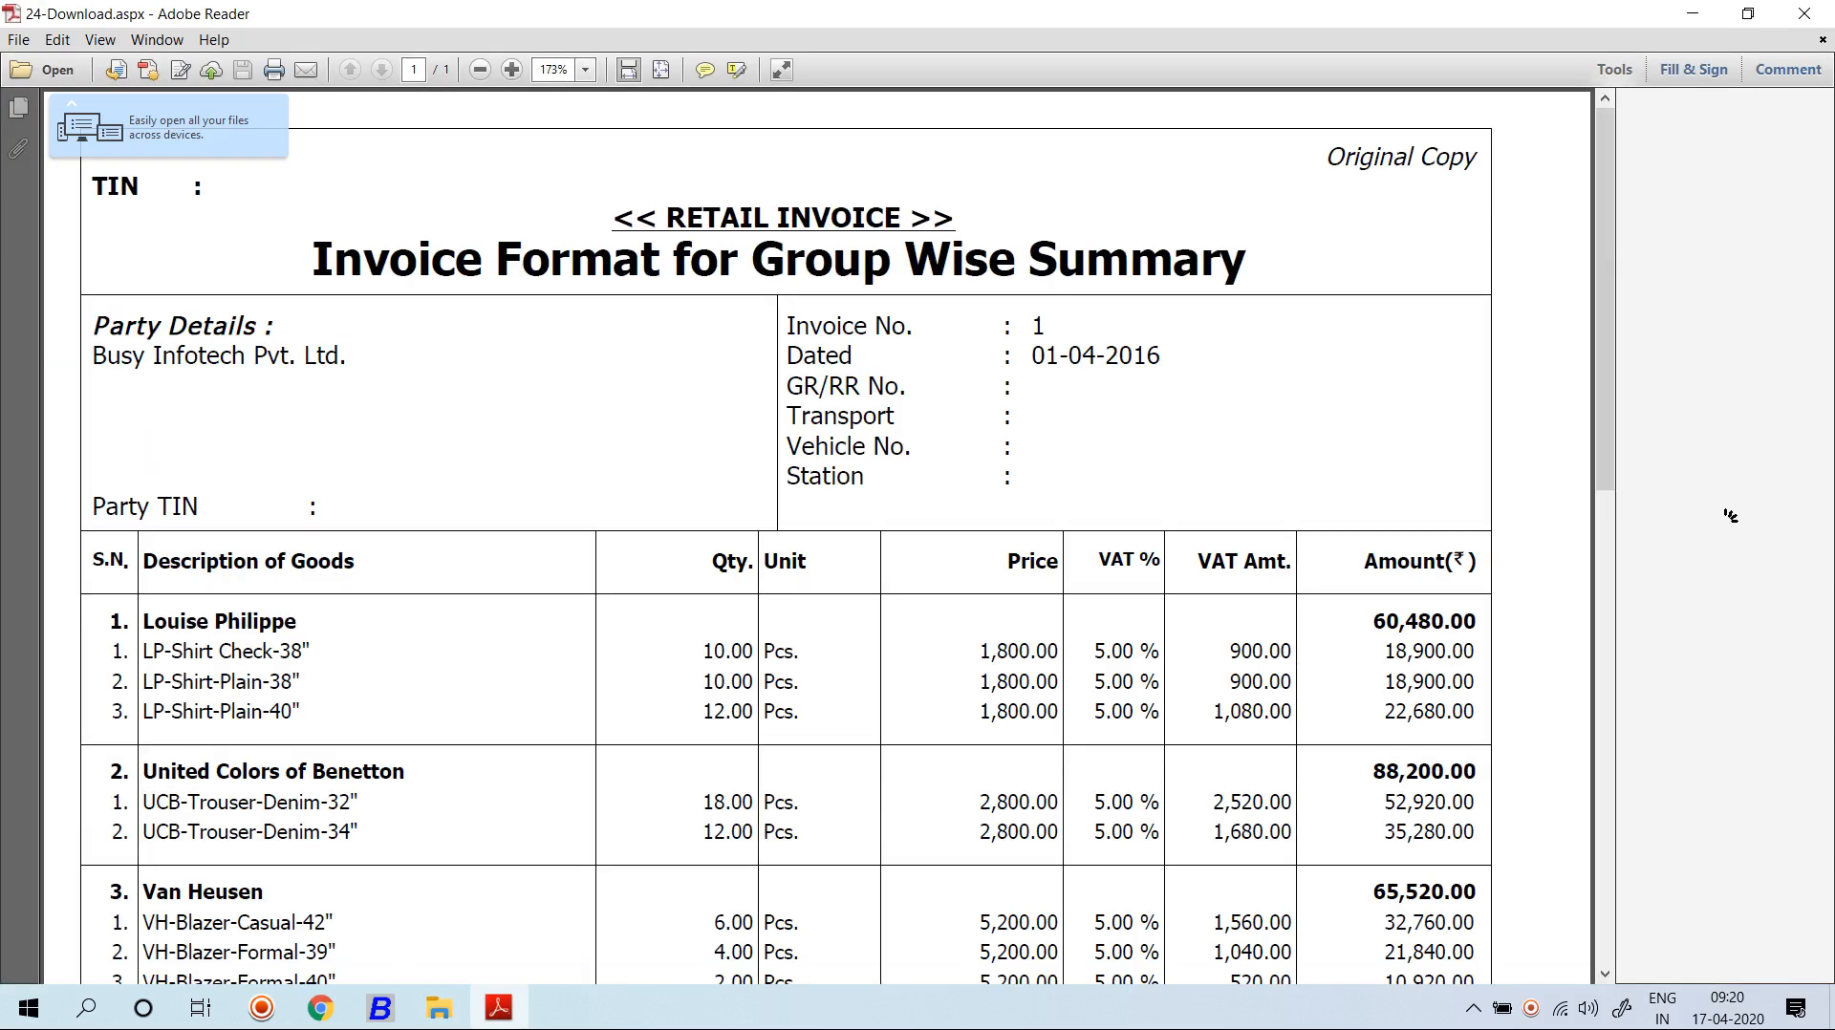
left_click(1803, 14)
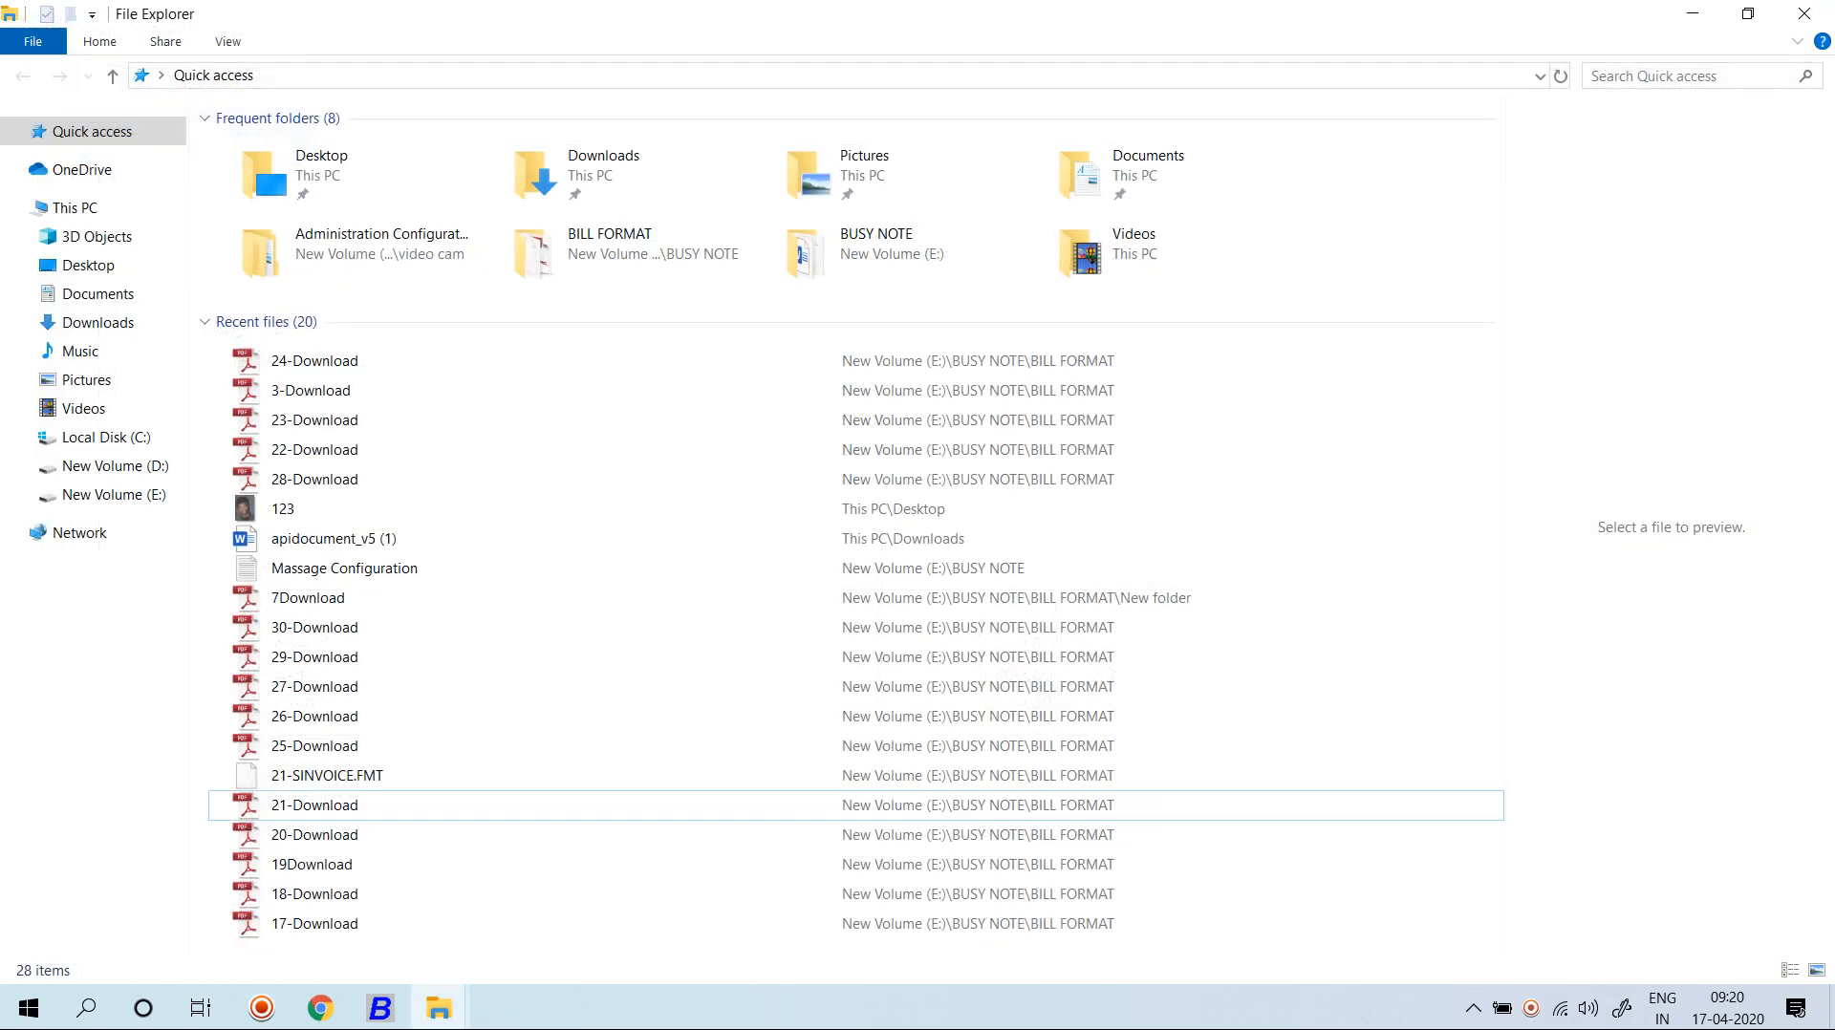
left_click(316, 923)
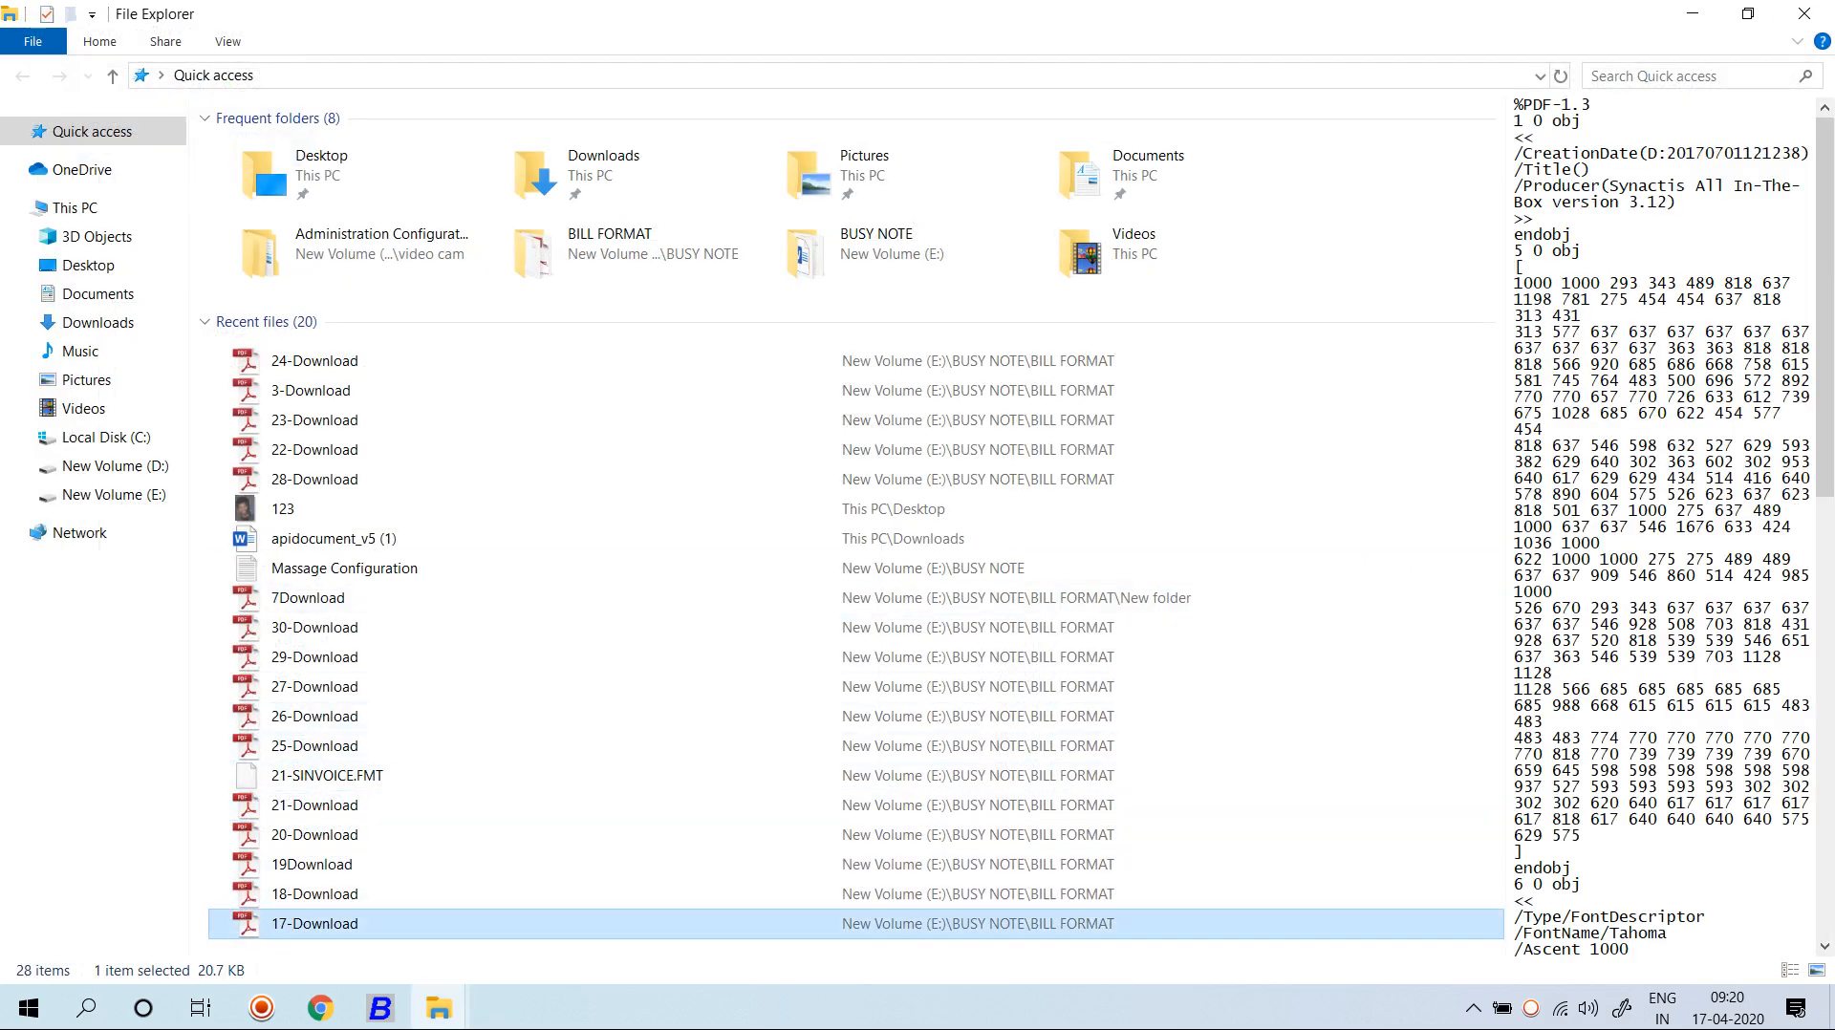
key("Return")
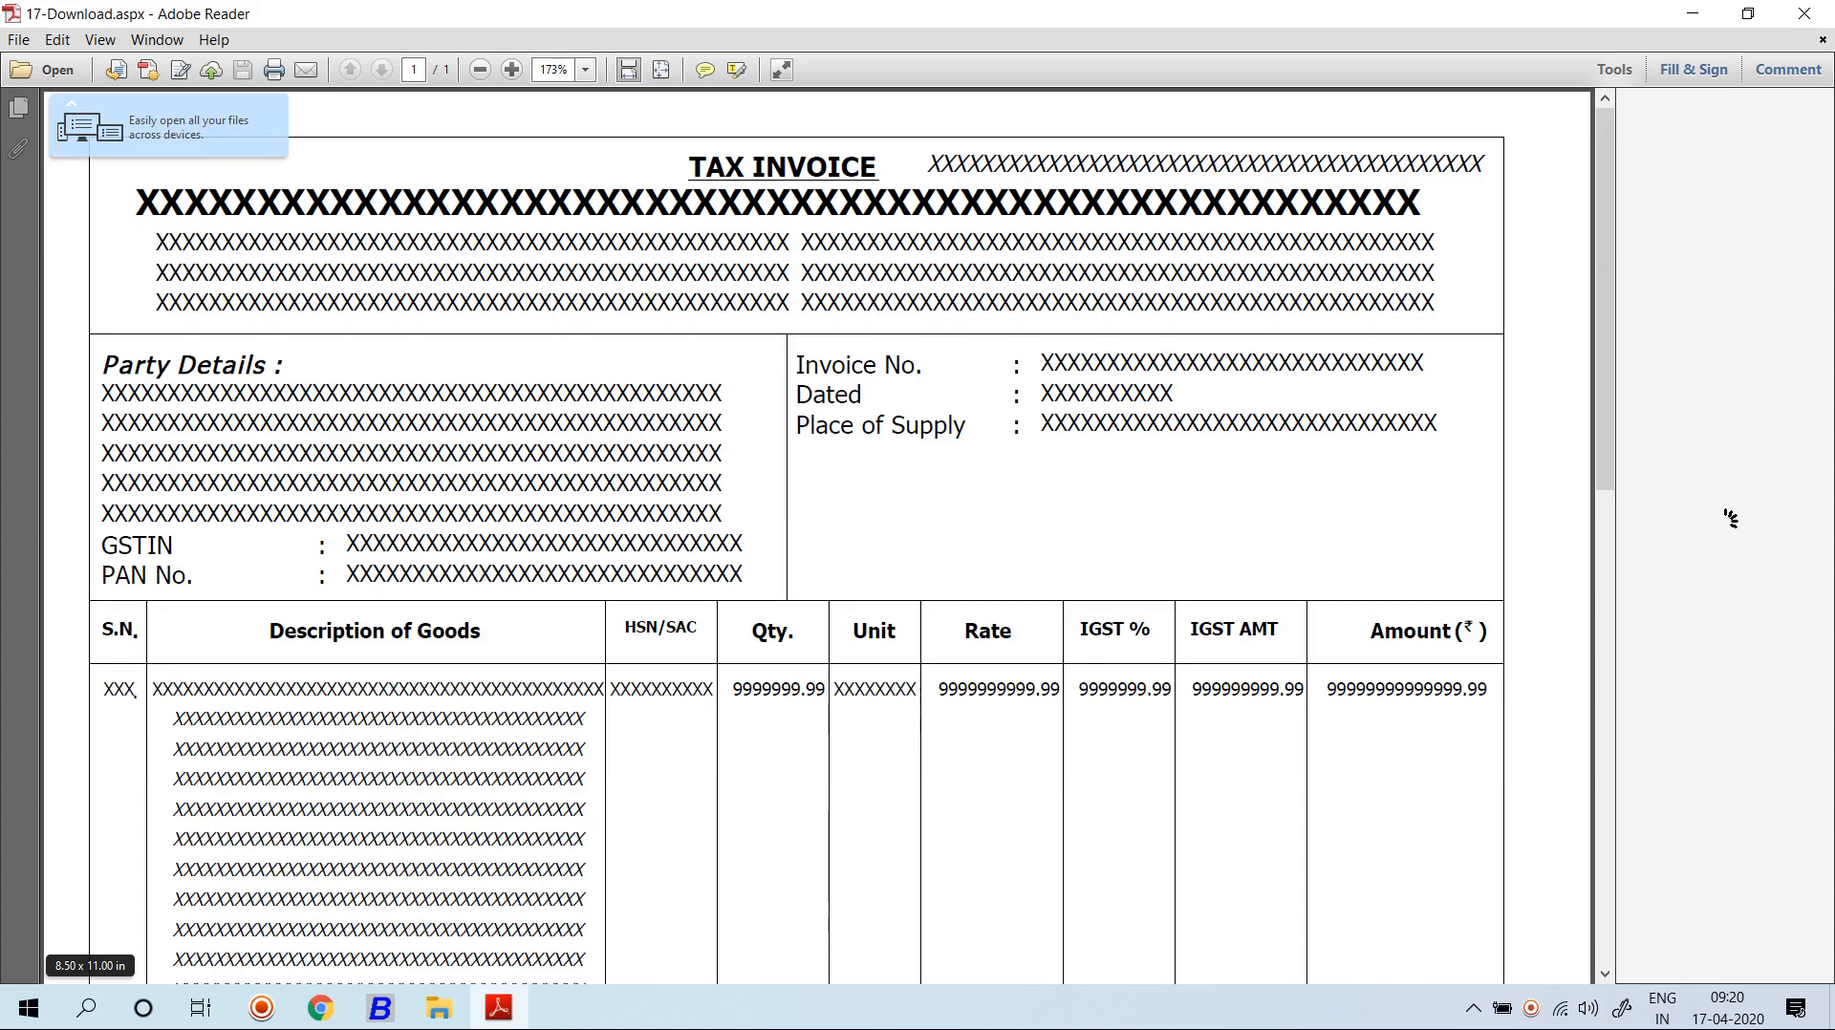
left_click(1803, 14)
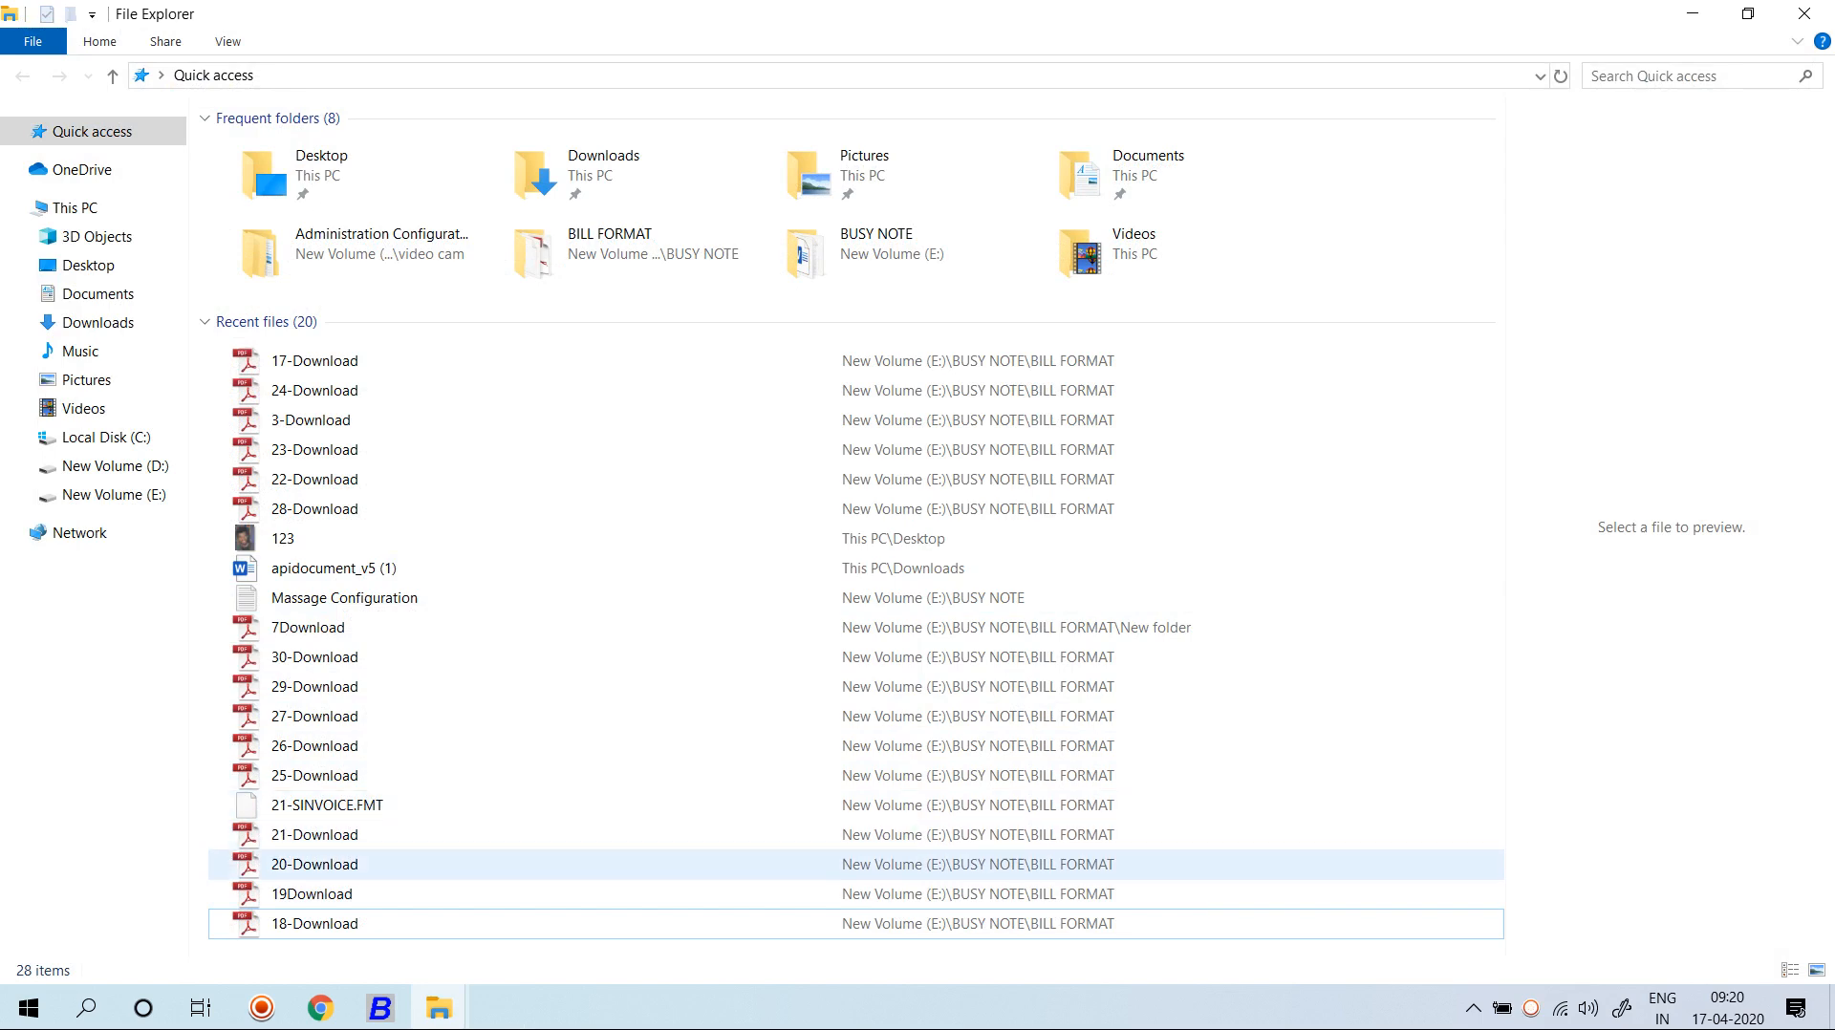
left_click(311, 894)
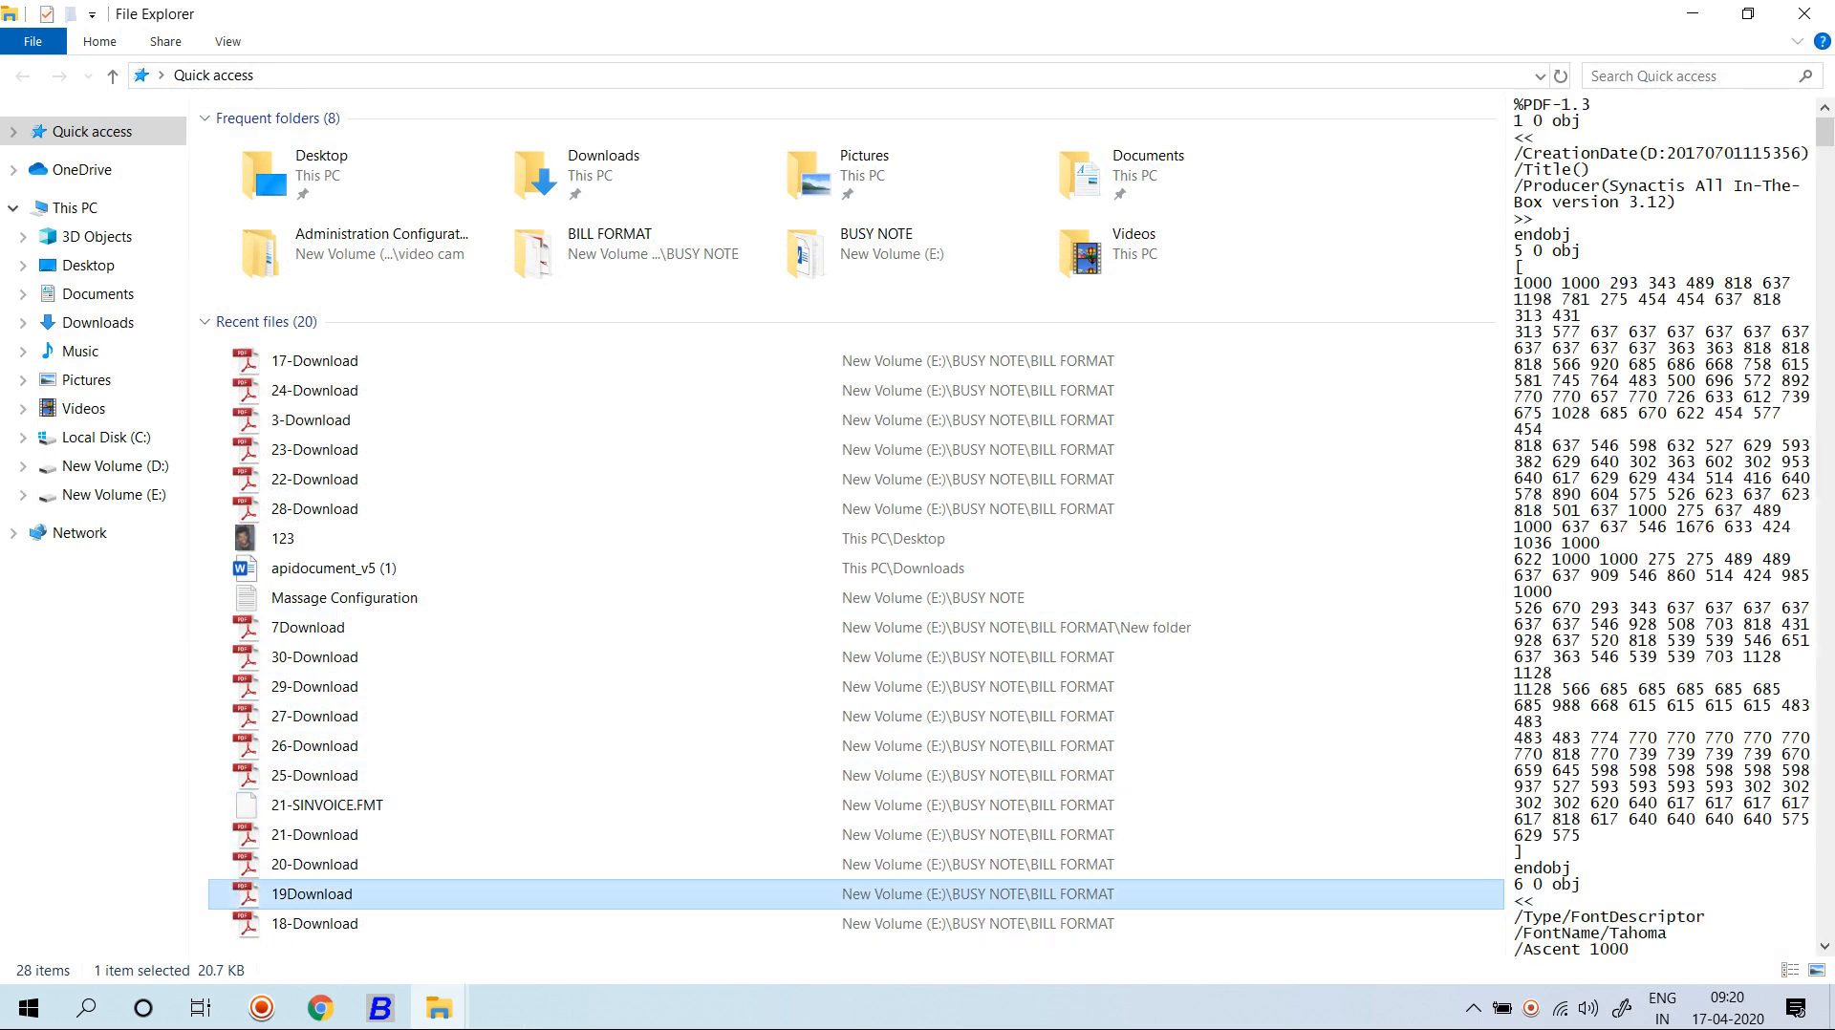
left_click(114, 494)
Navigate into the BILL FORMAT folder inside BUSY NOTE.
left_click(272, 176)
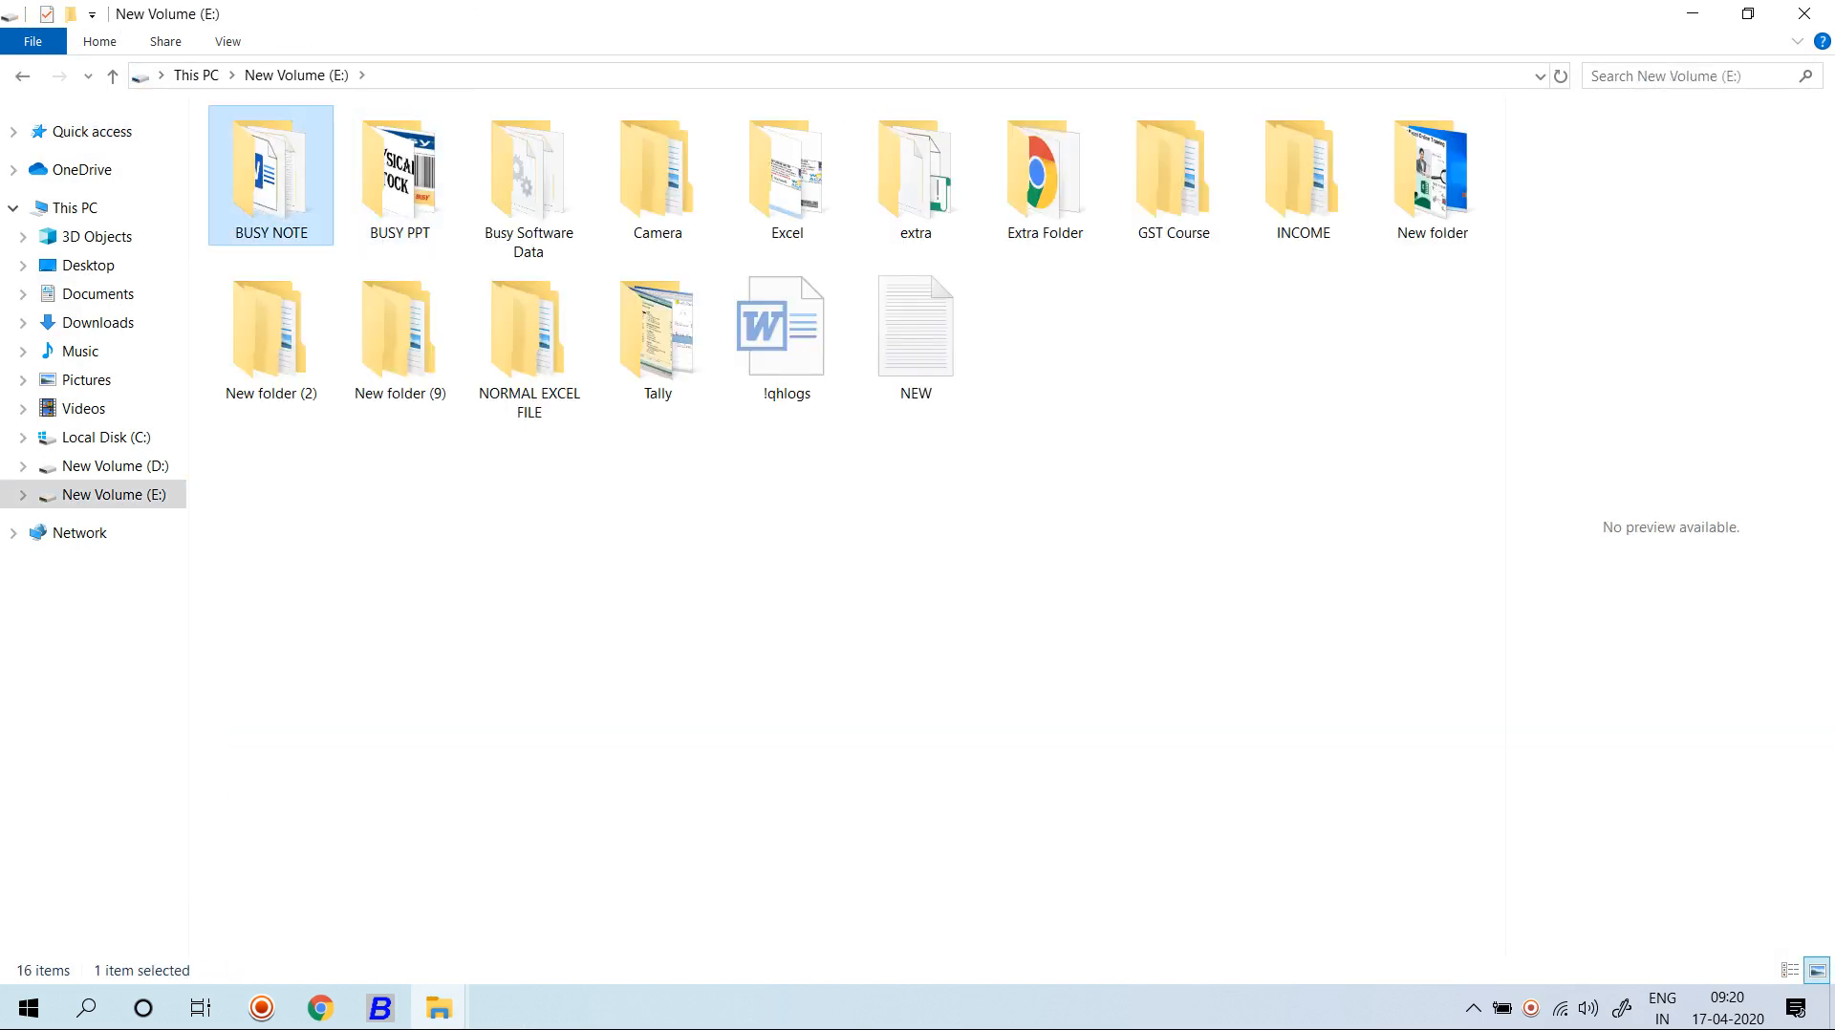
double_click(272, 177)
double_click(277, 150)
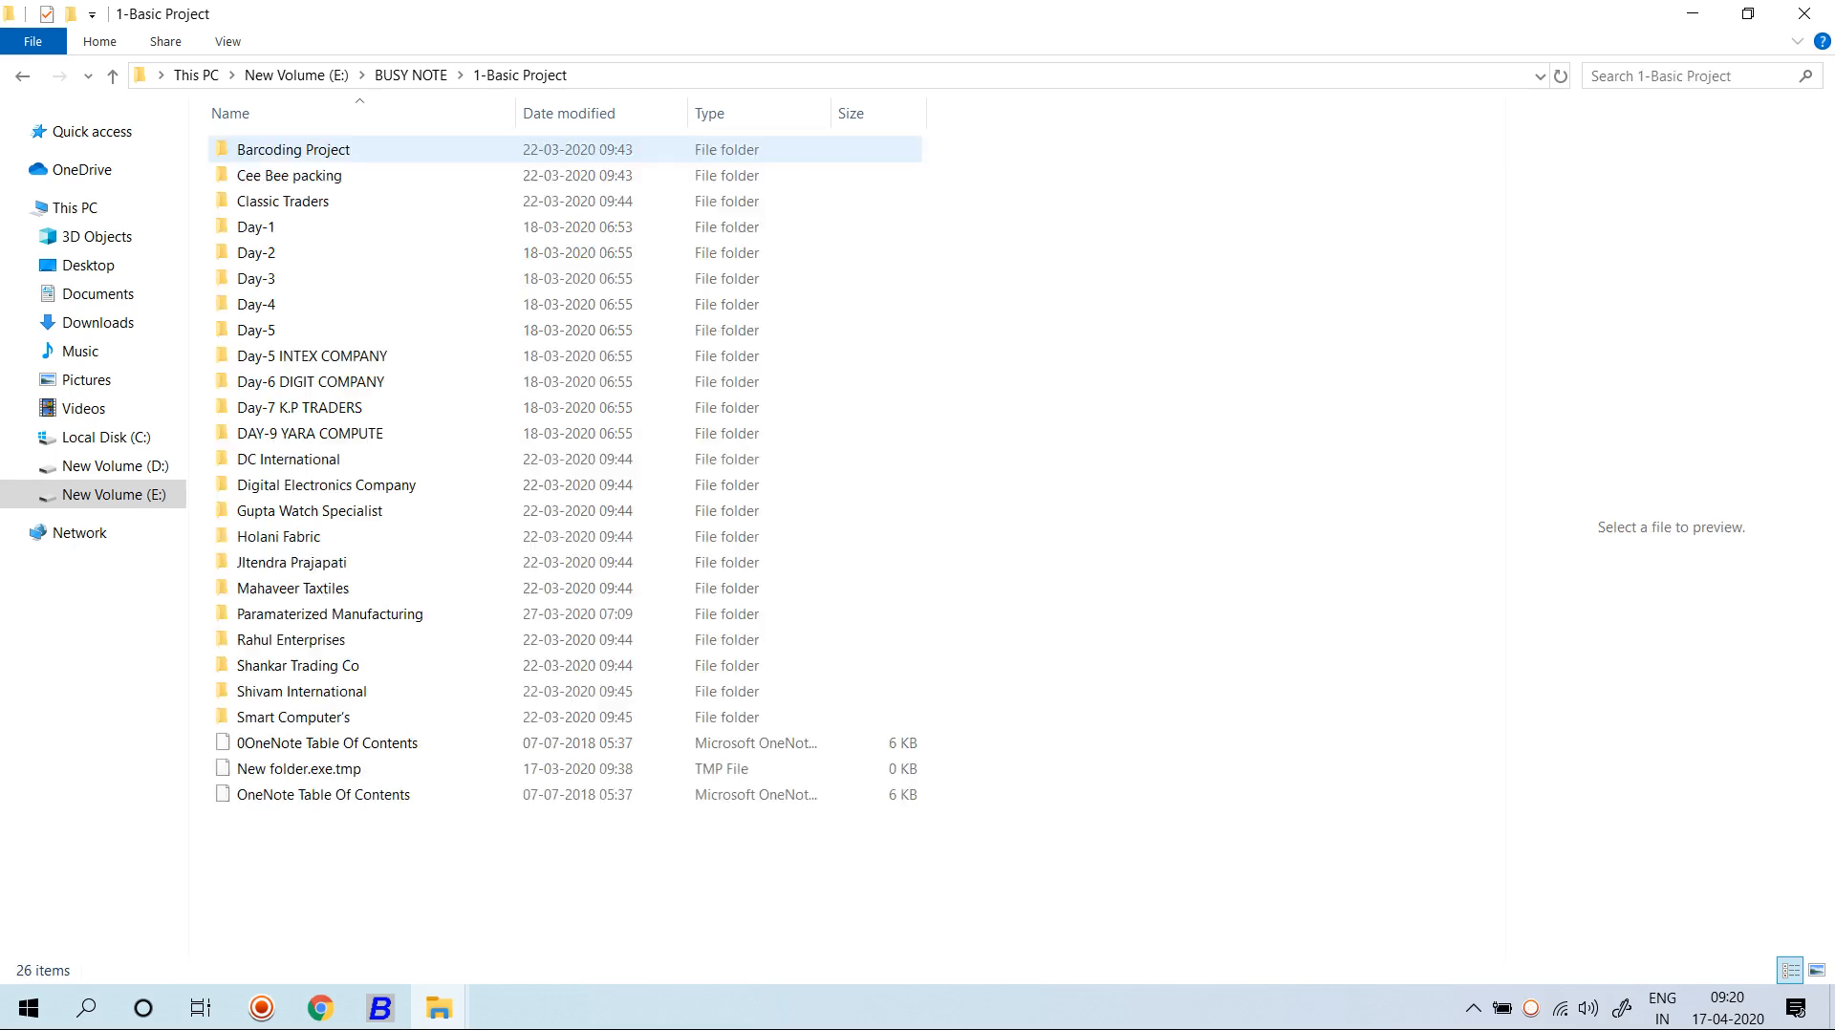
left_click(112, 75)
left_click(279, 175)
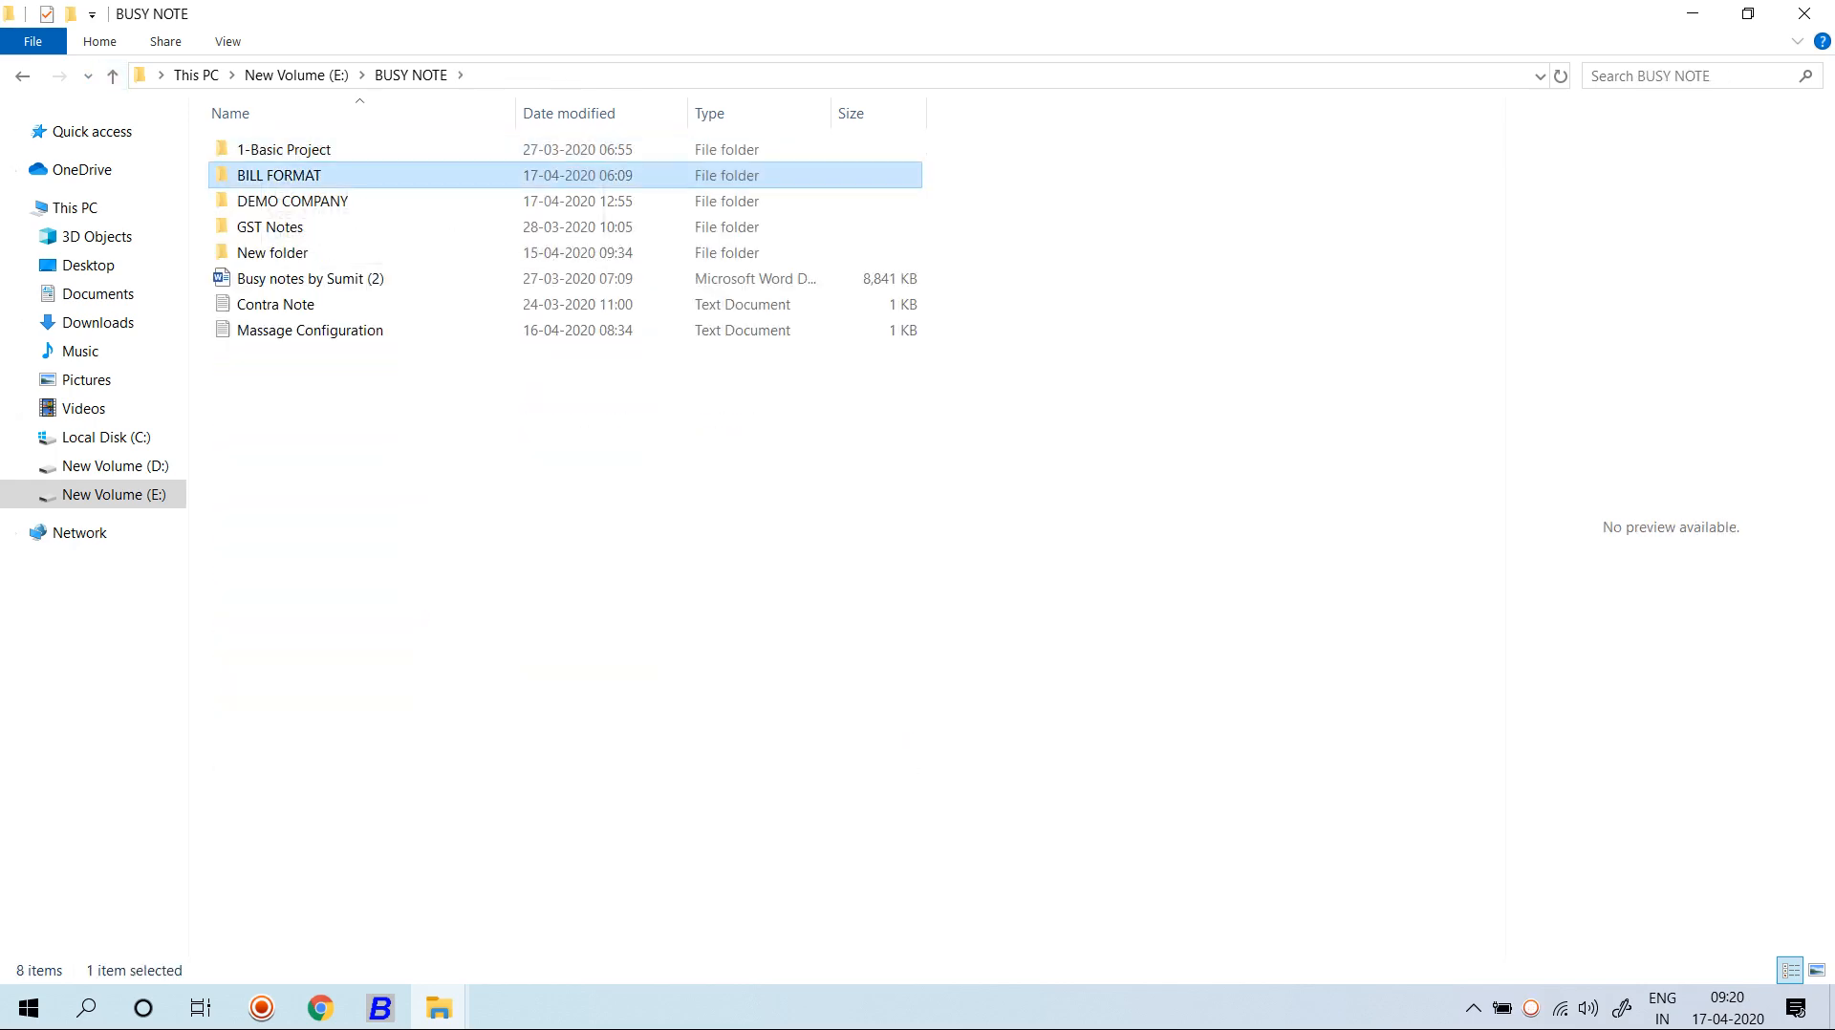
double_click(279, 175)
scroll(278, 556, "down", 3)
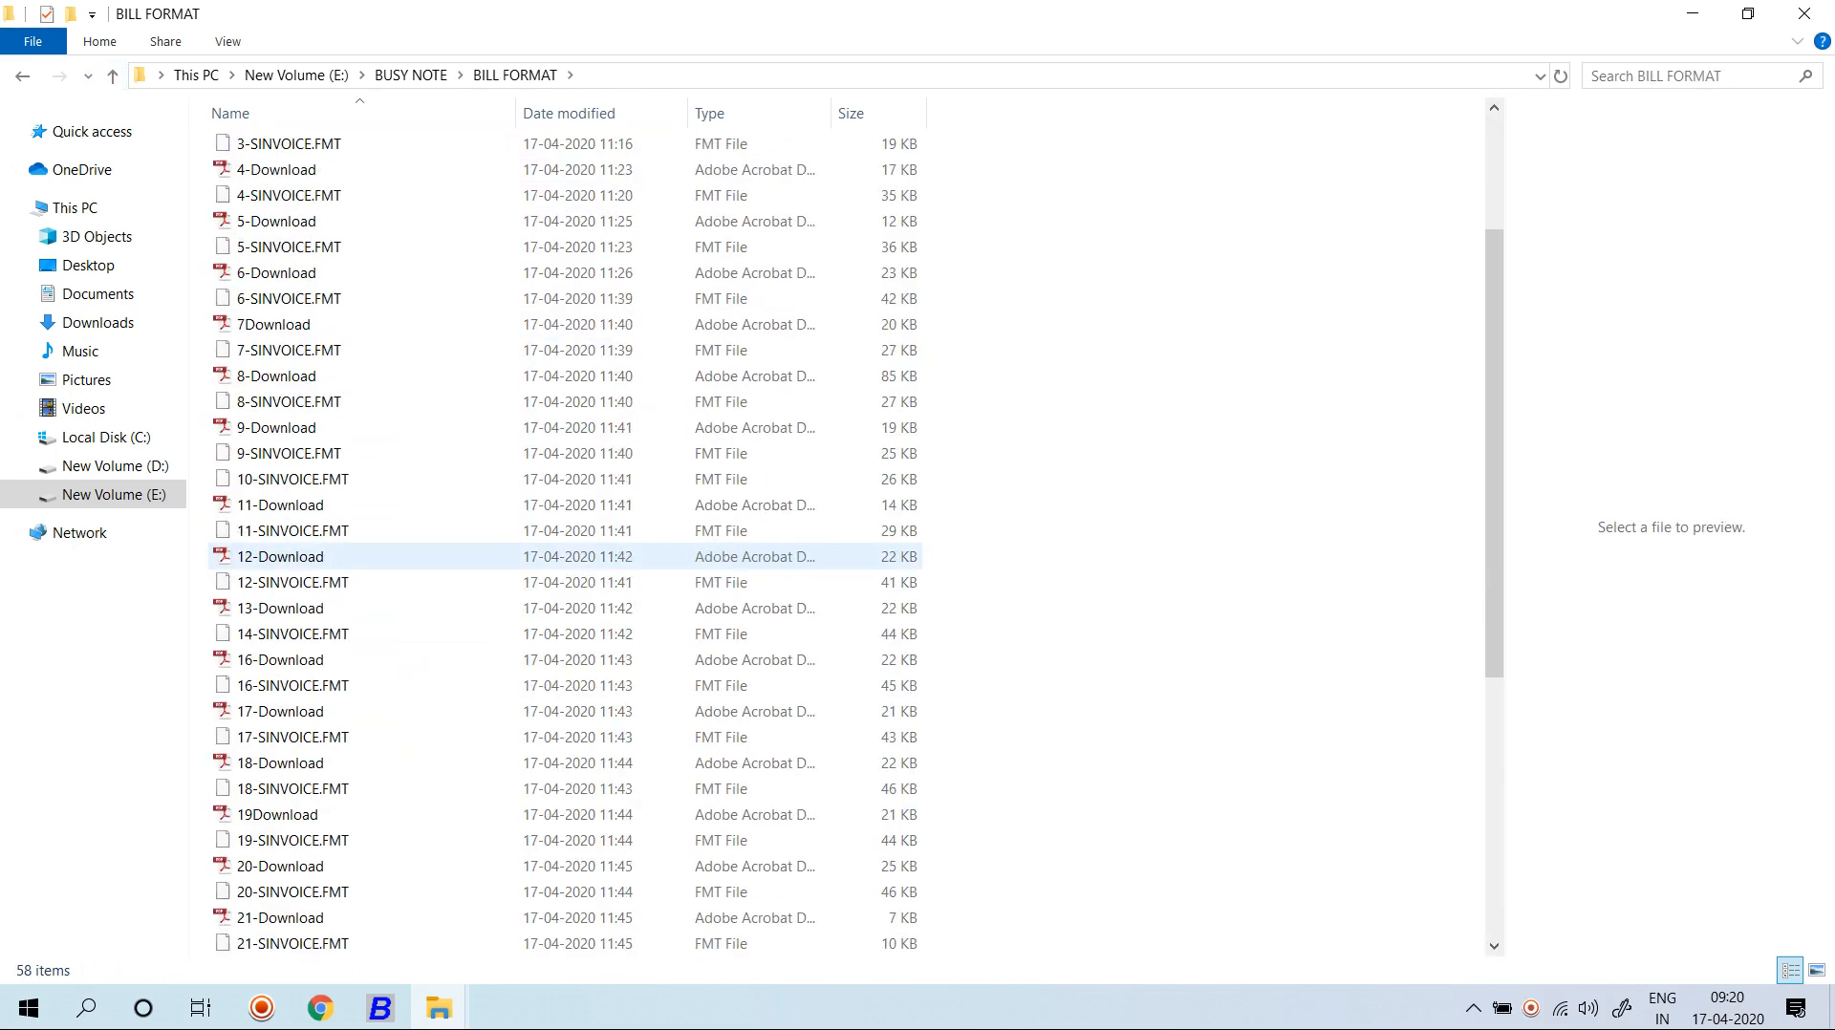
View the 12-Download, 13-Download and 17-Download invoice PDFs, closing each afterward.
left_click(280, 556)
key("Return")
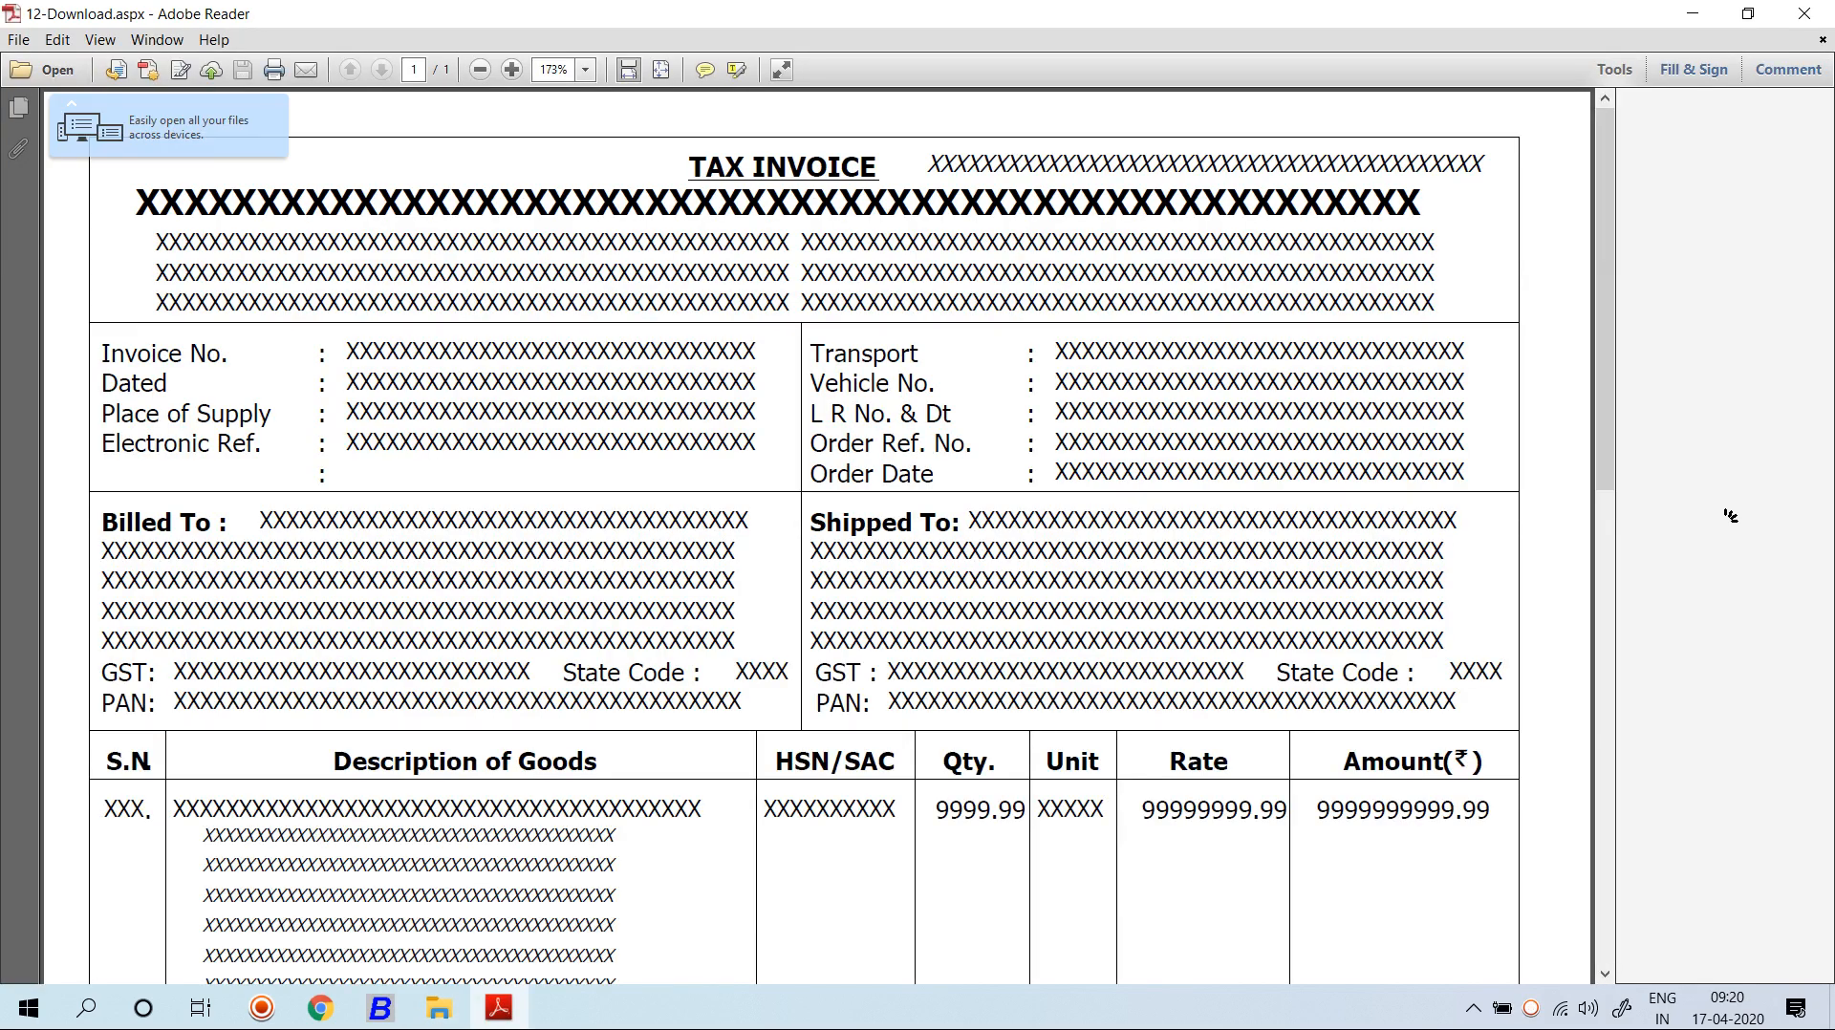
left_click(1804, 13)
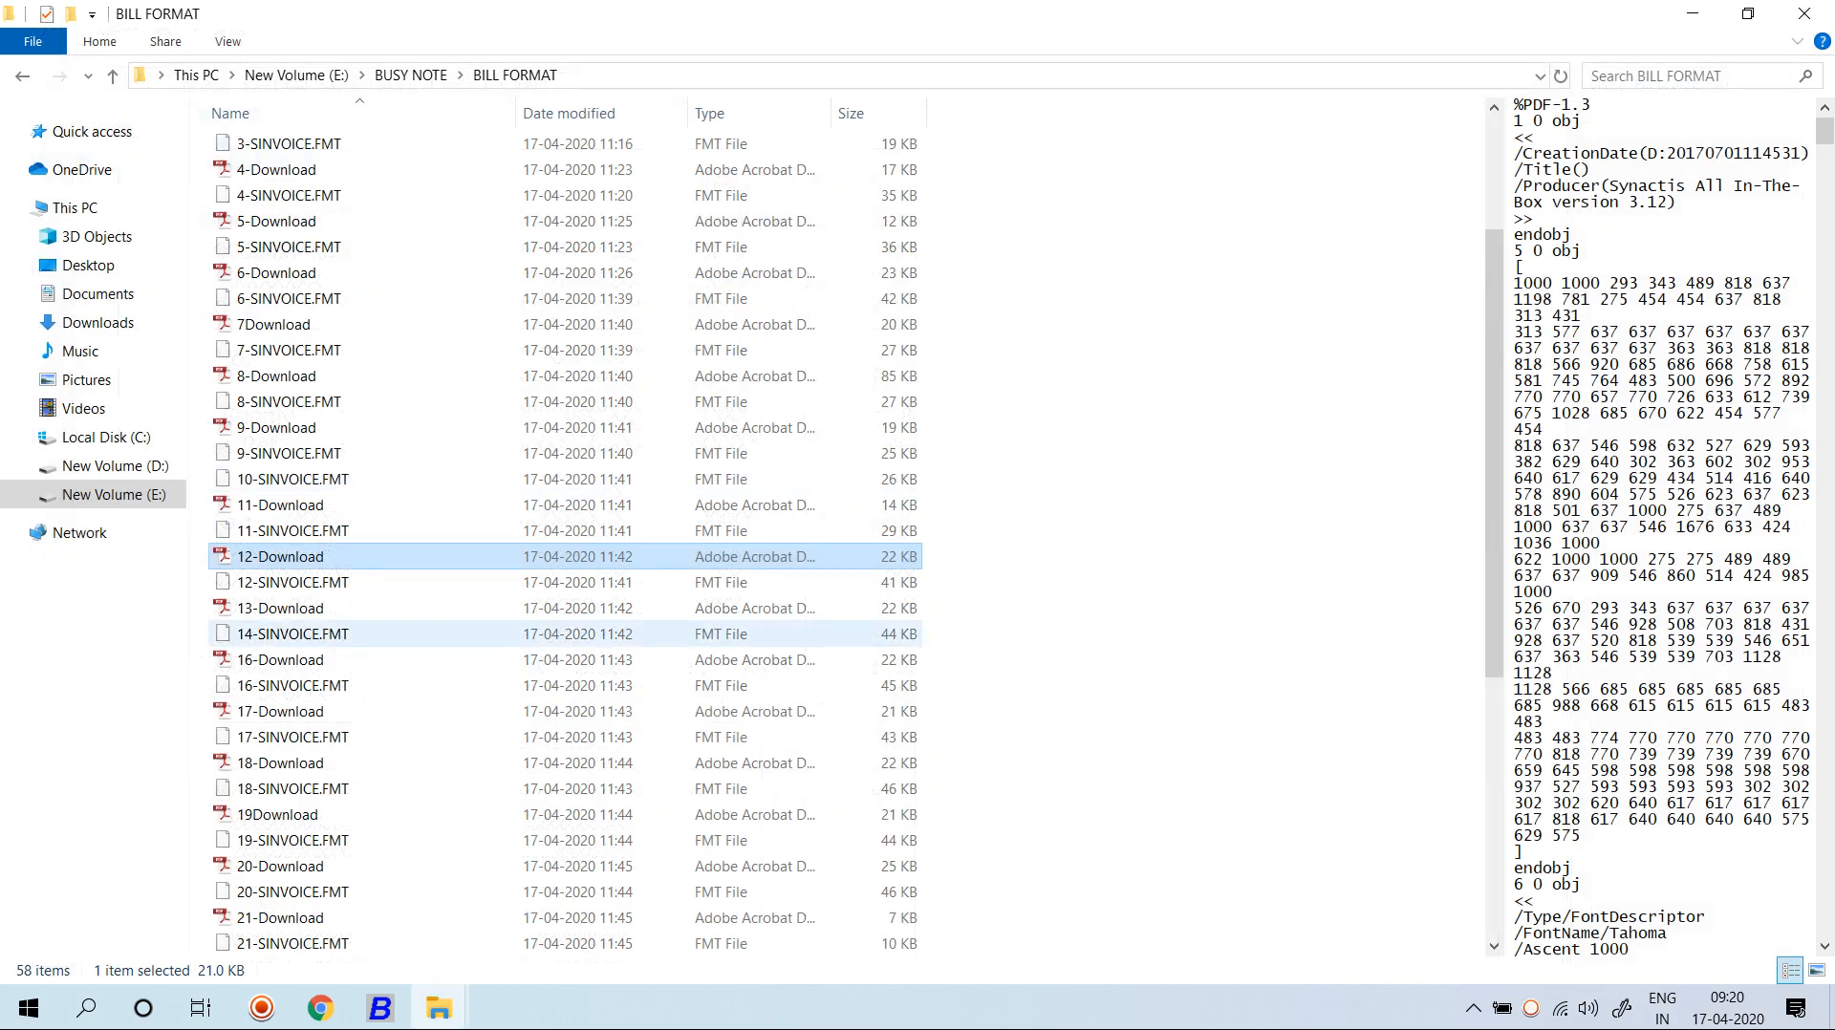
left_click(287, 608)
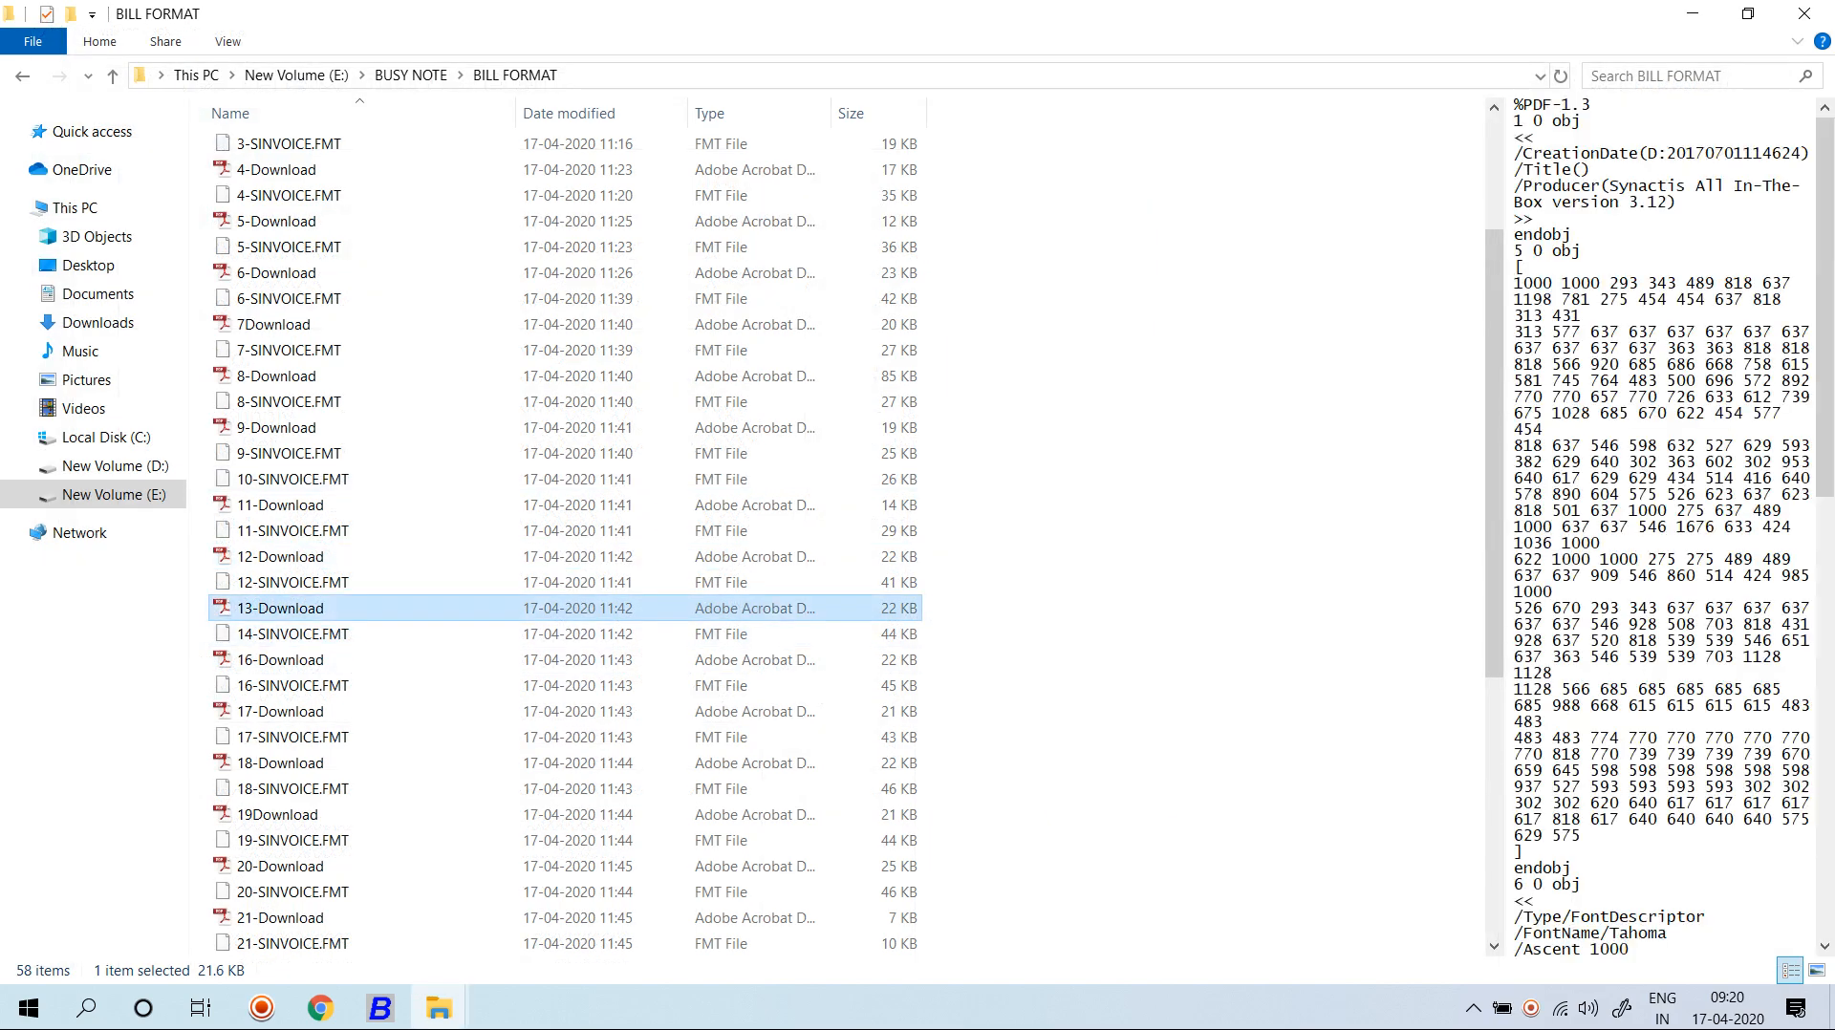
key("Return")
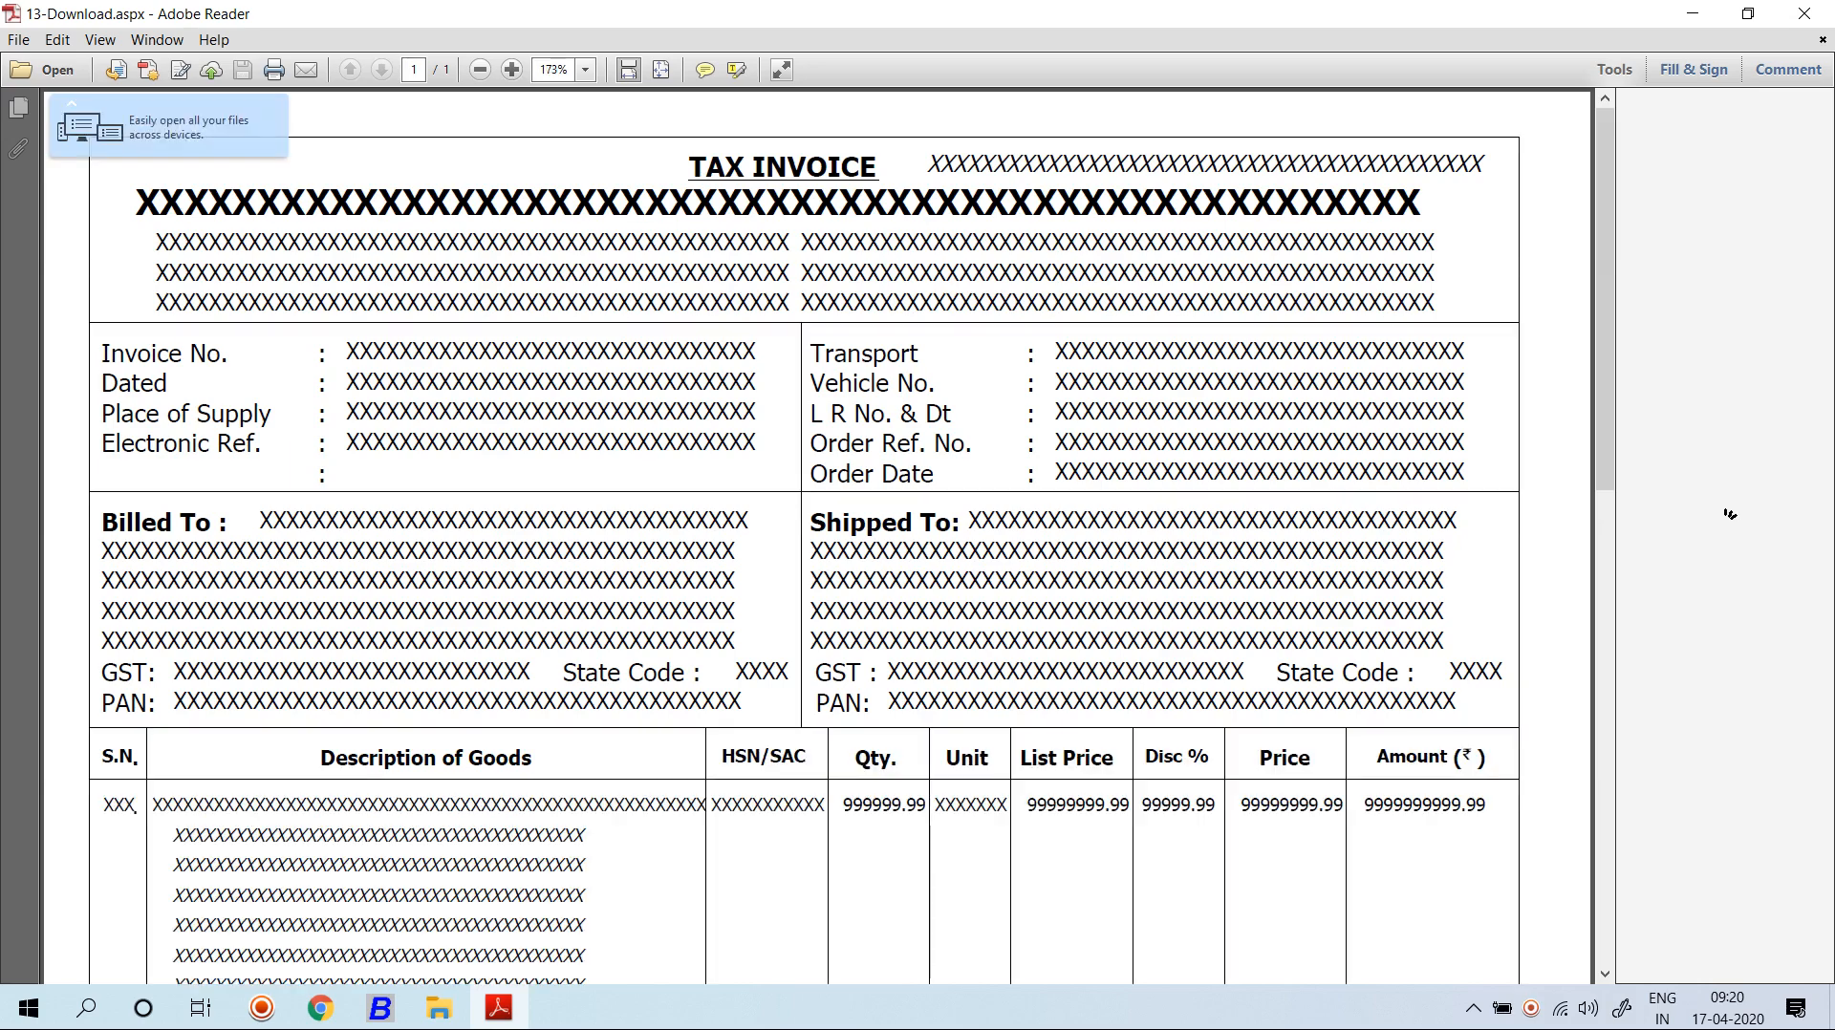
left_click(1804, 13)
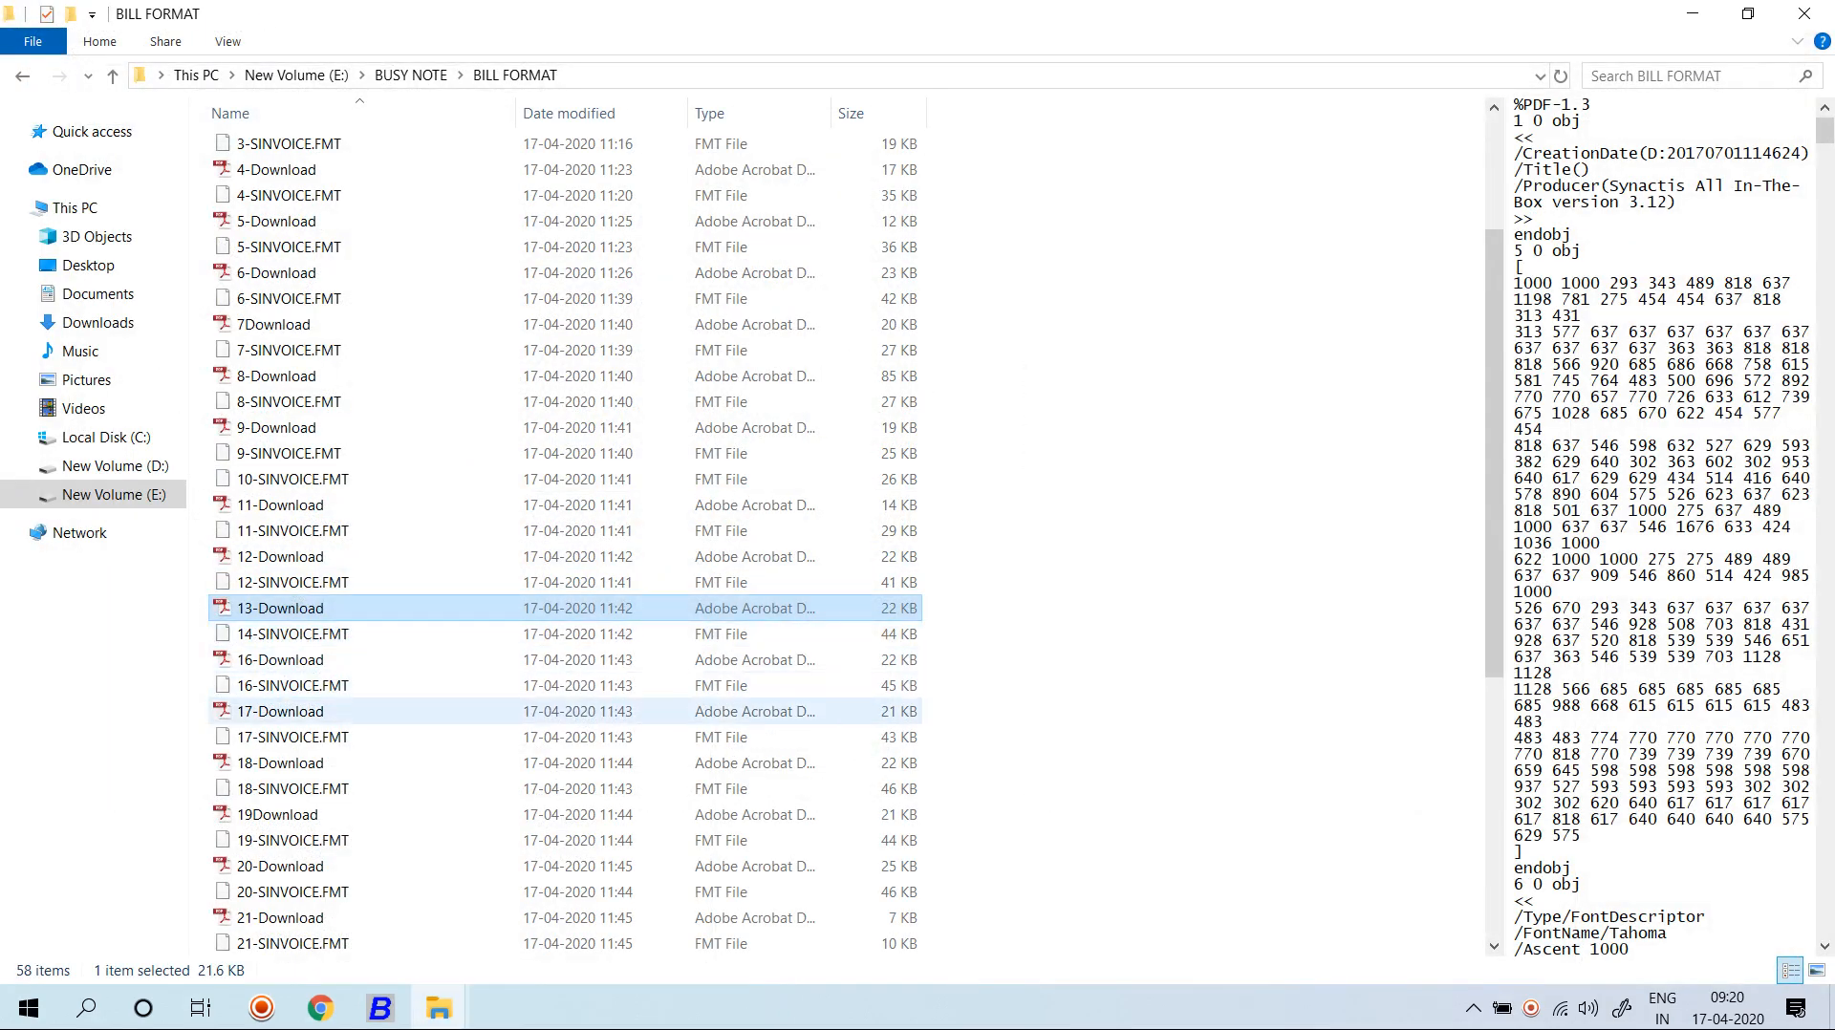
left_click(287, 712)
key("Return")
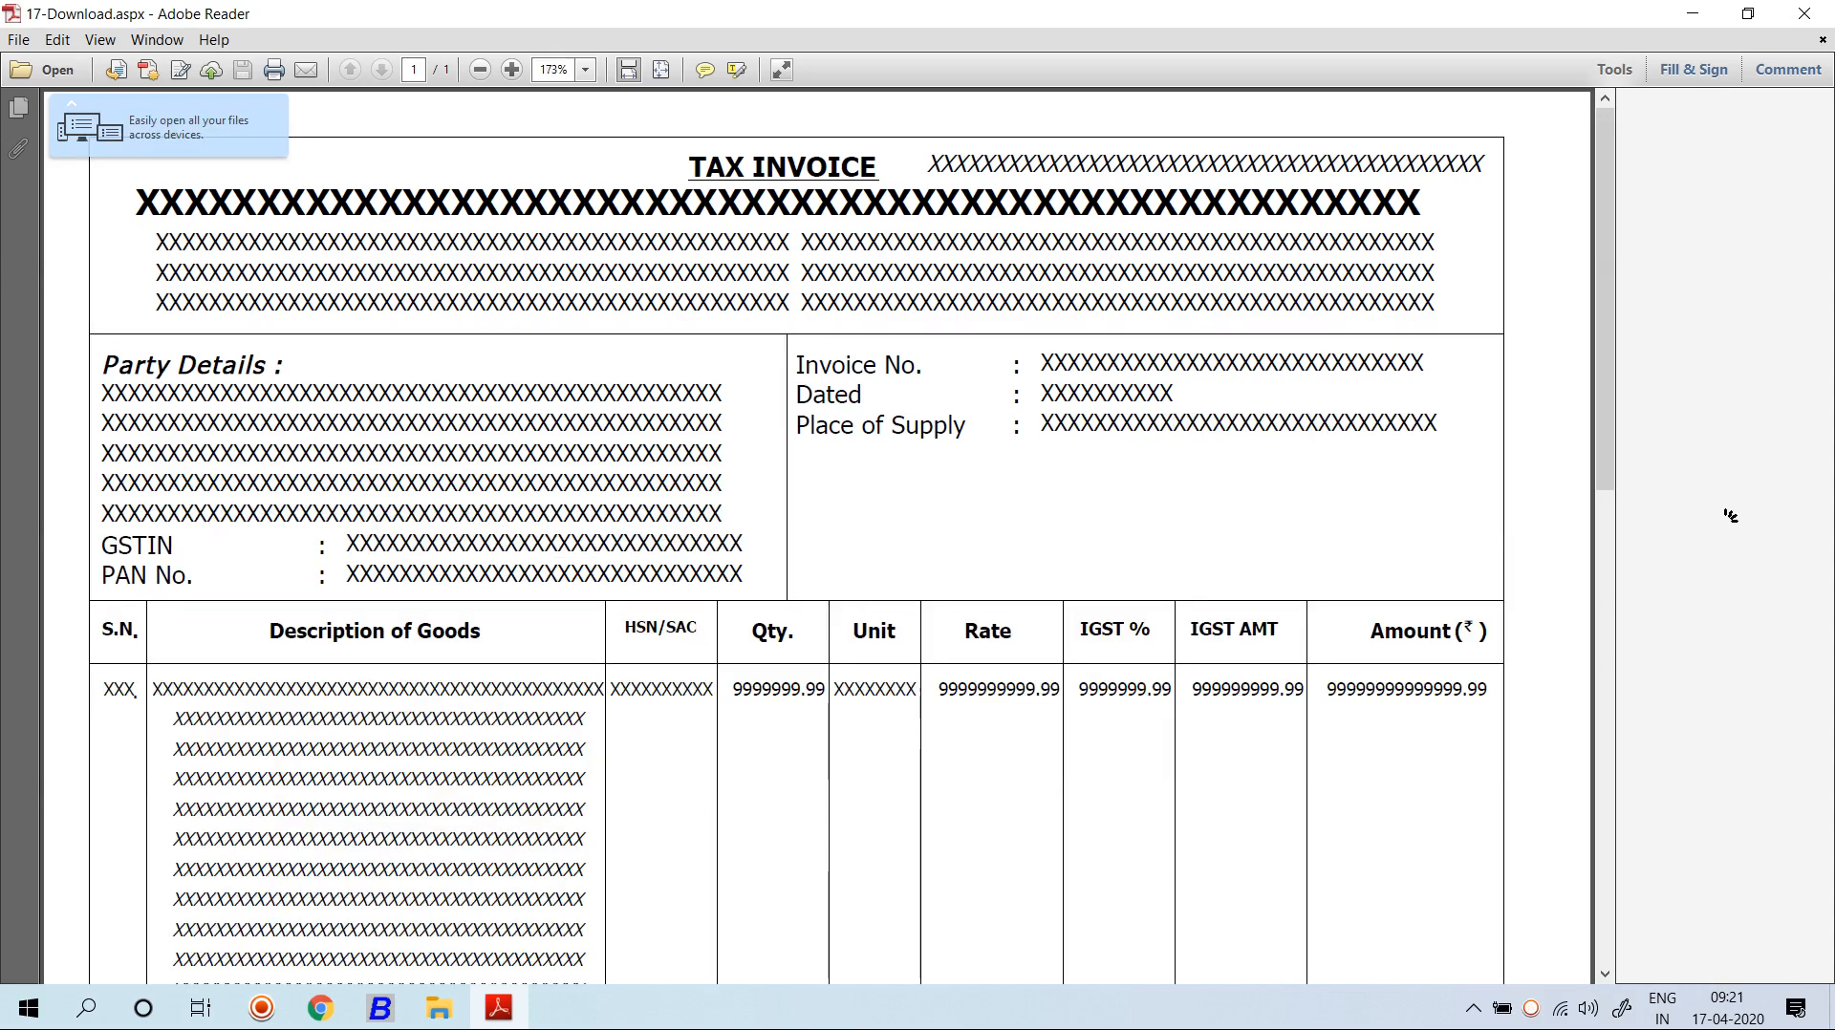
left_click(1805, 14)
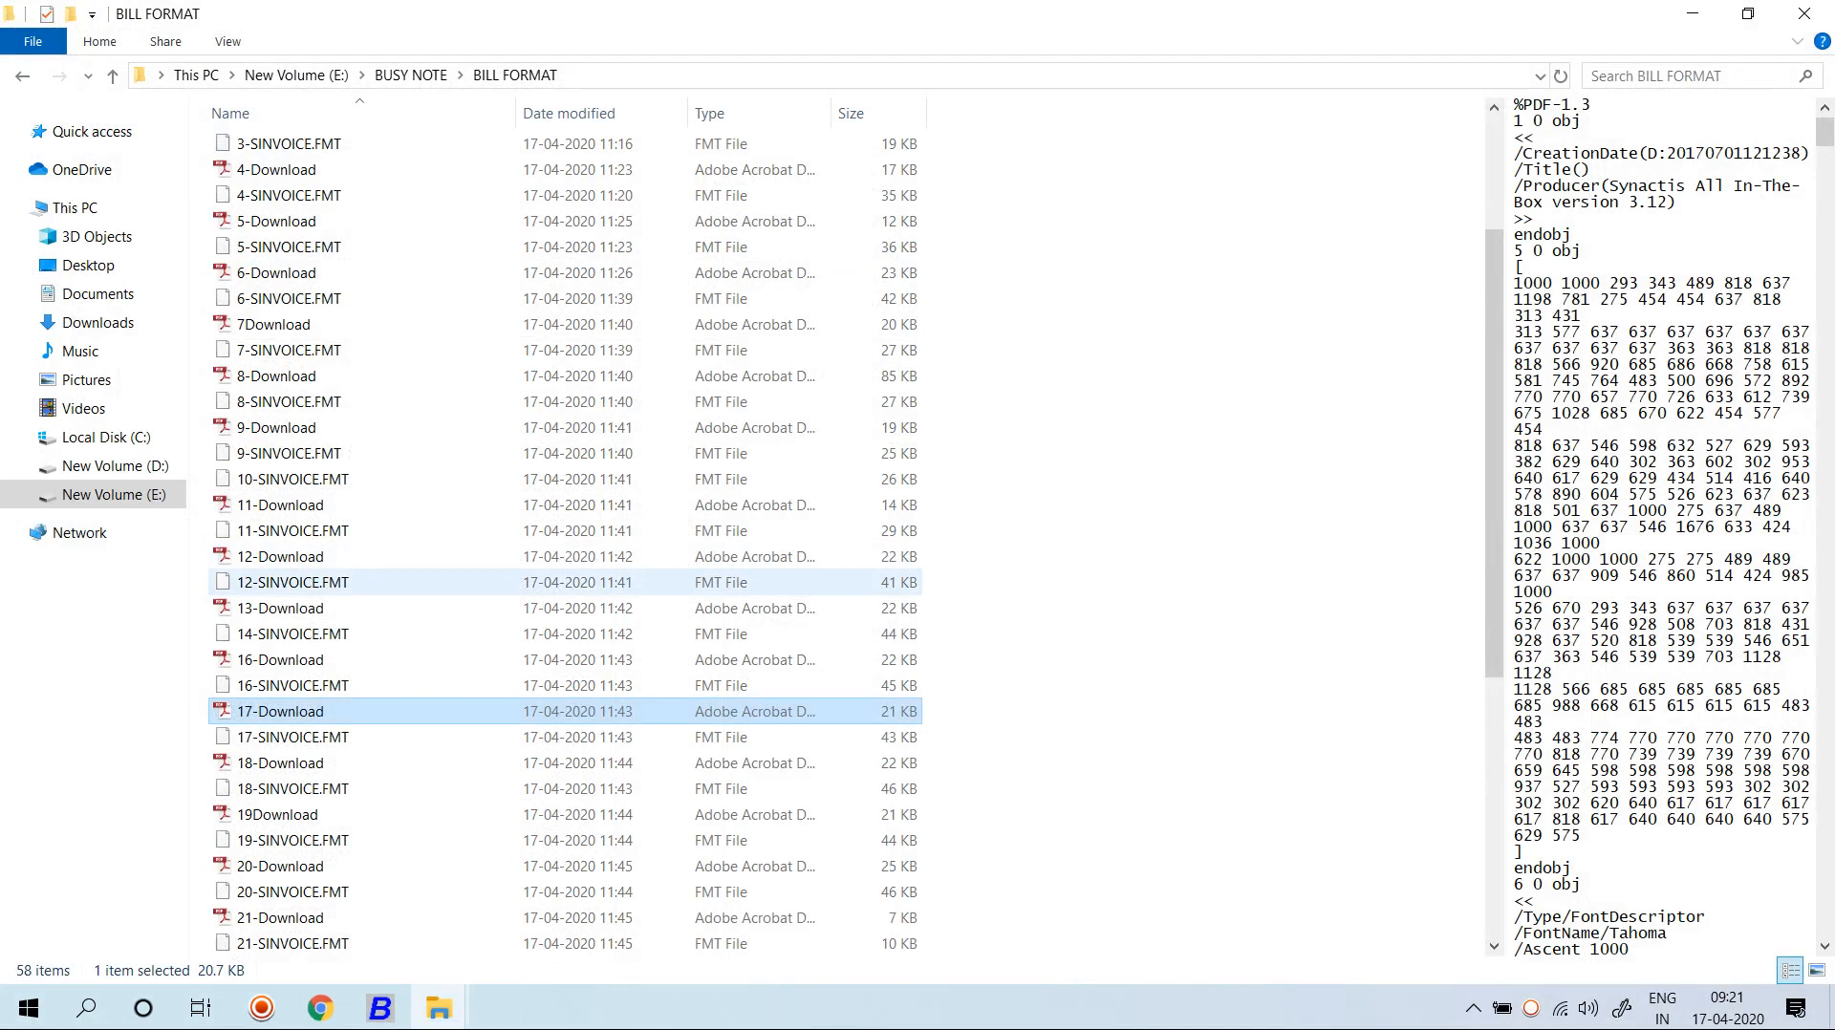
scroll(312, 608, "down", 1)
Study the 18-Download tax invoice's header in Adobe Reader, then switch back to Busy.
double_click(302, 686)
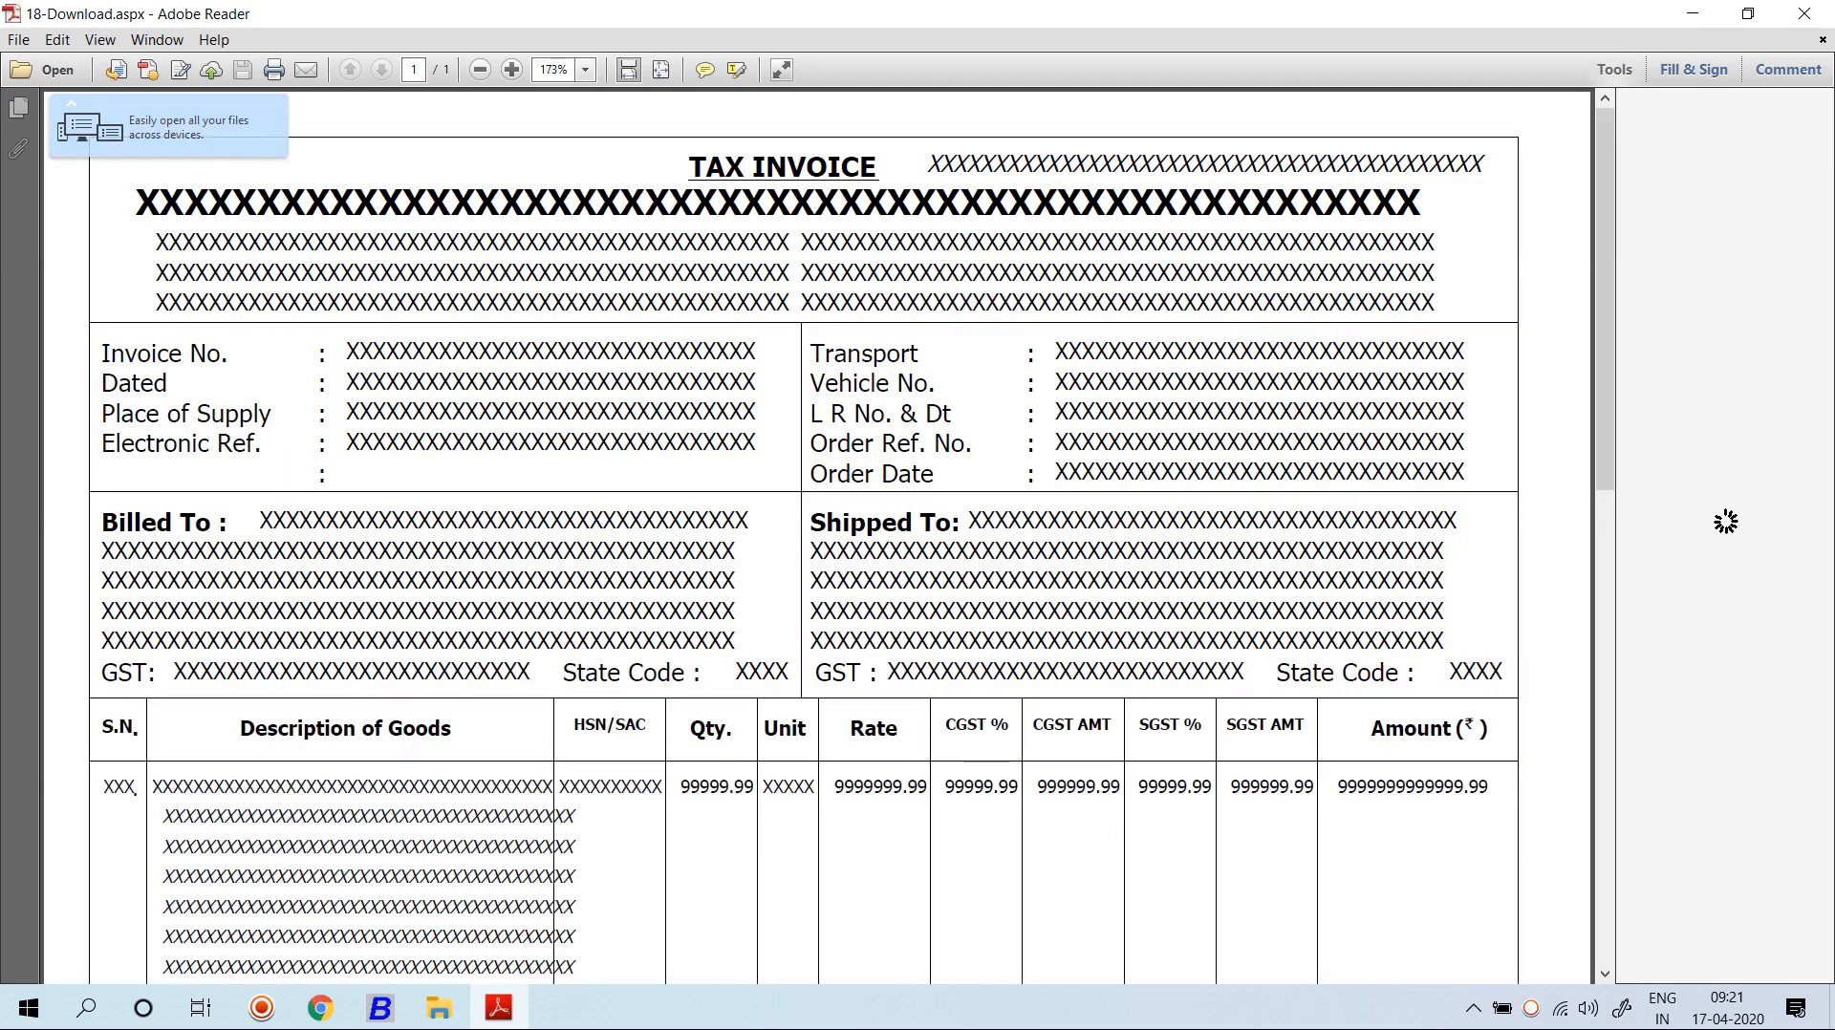
left_click_drag(688, 168, 877, 169)
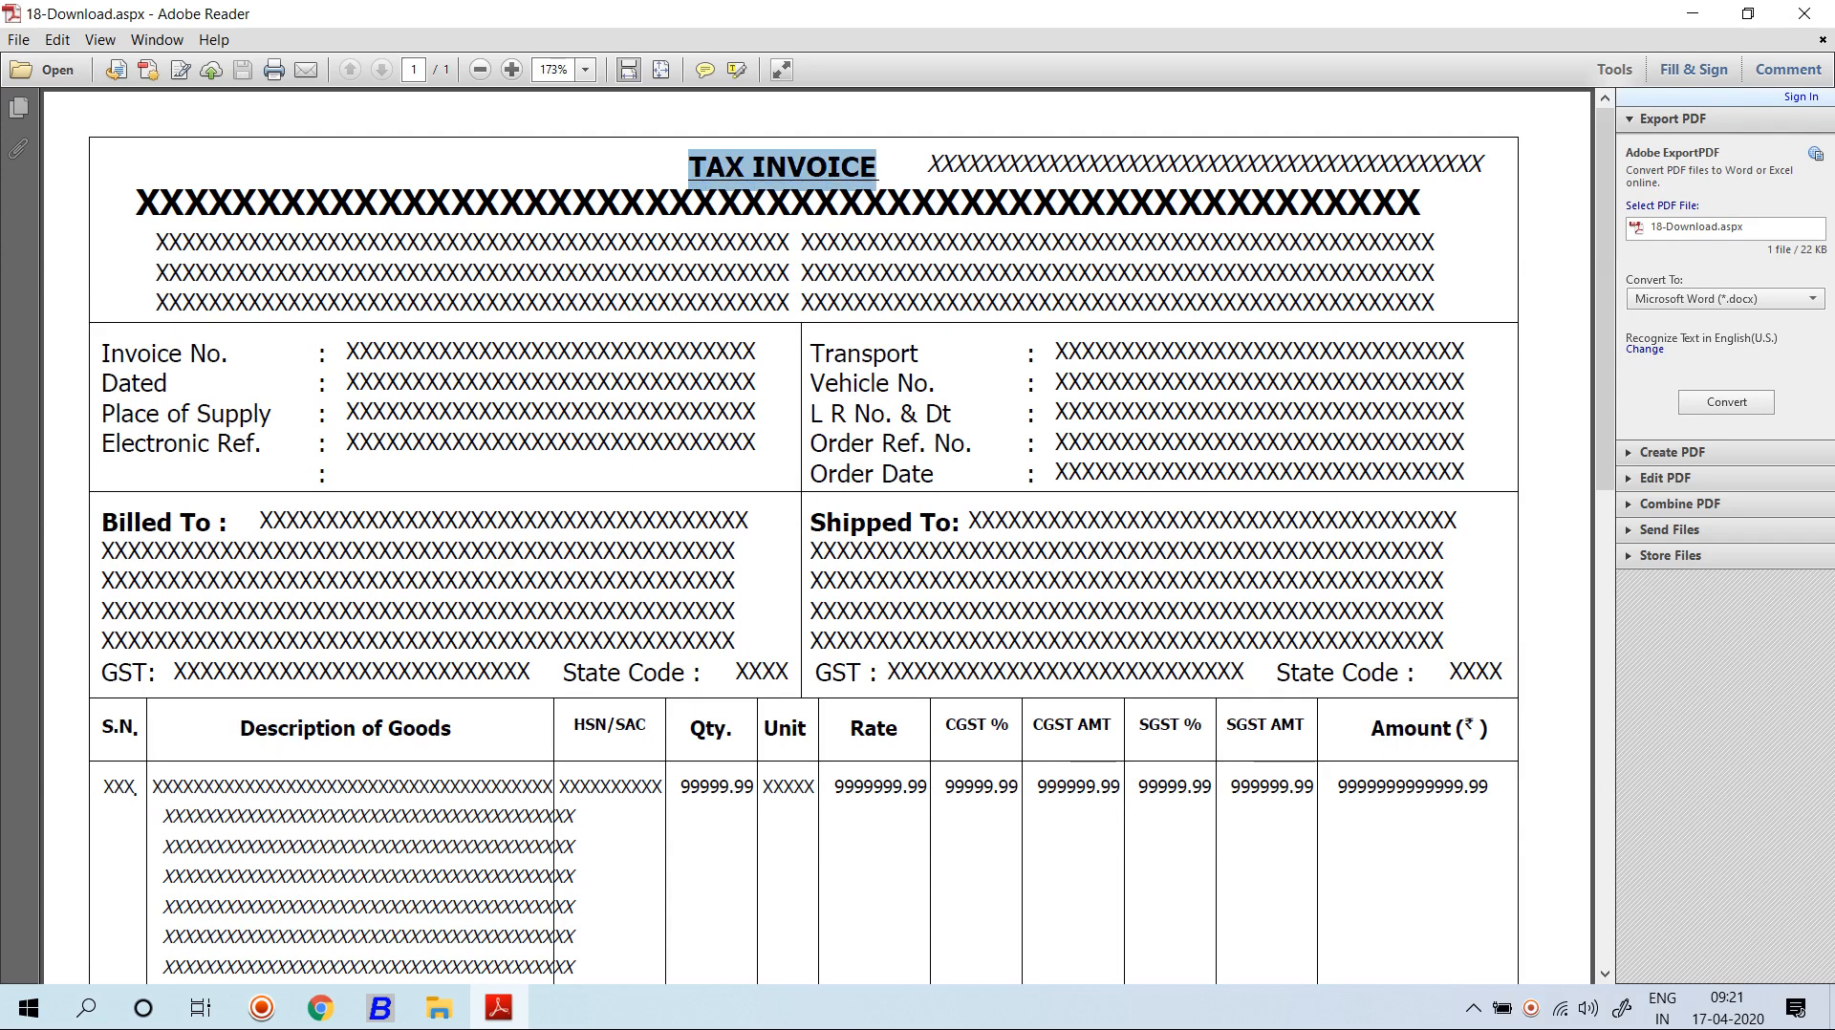
left_click(877, 170)
left_click_drag(1006, 166, 1270, 166)
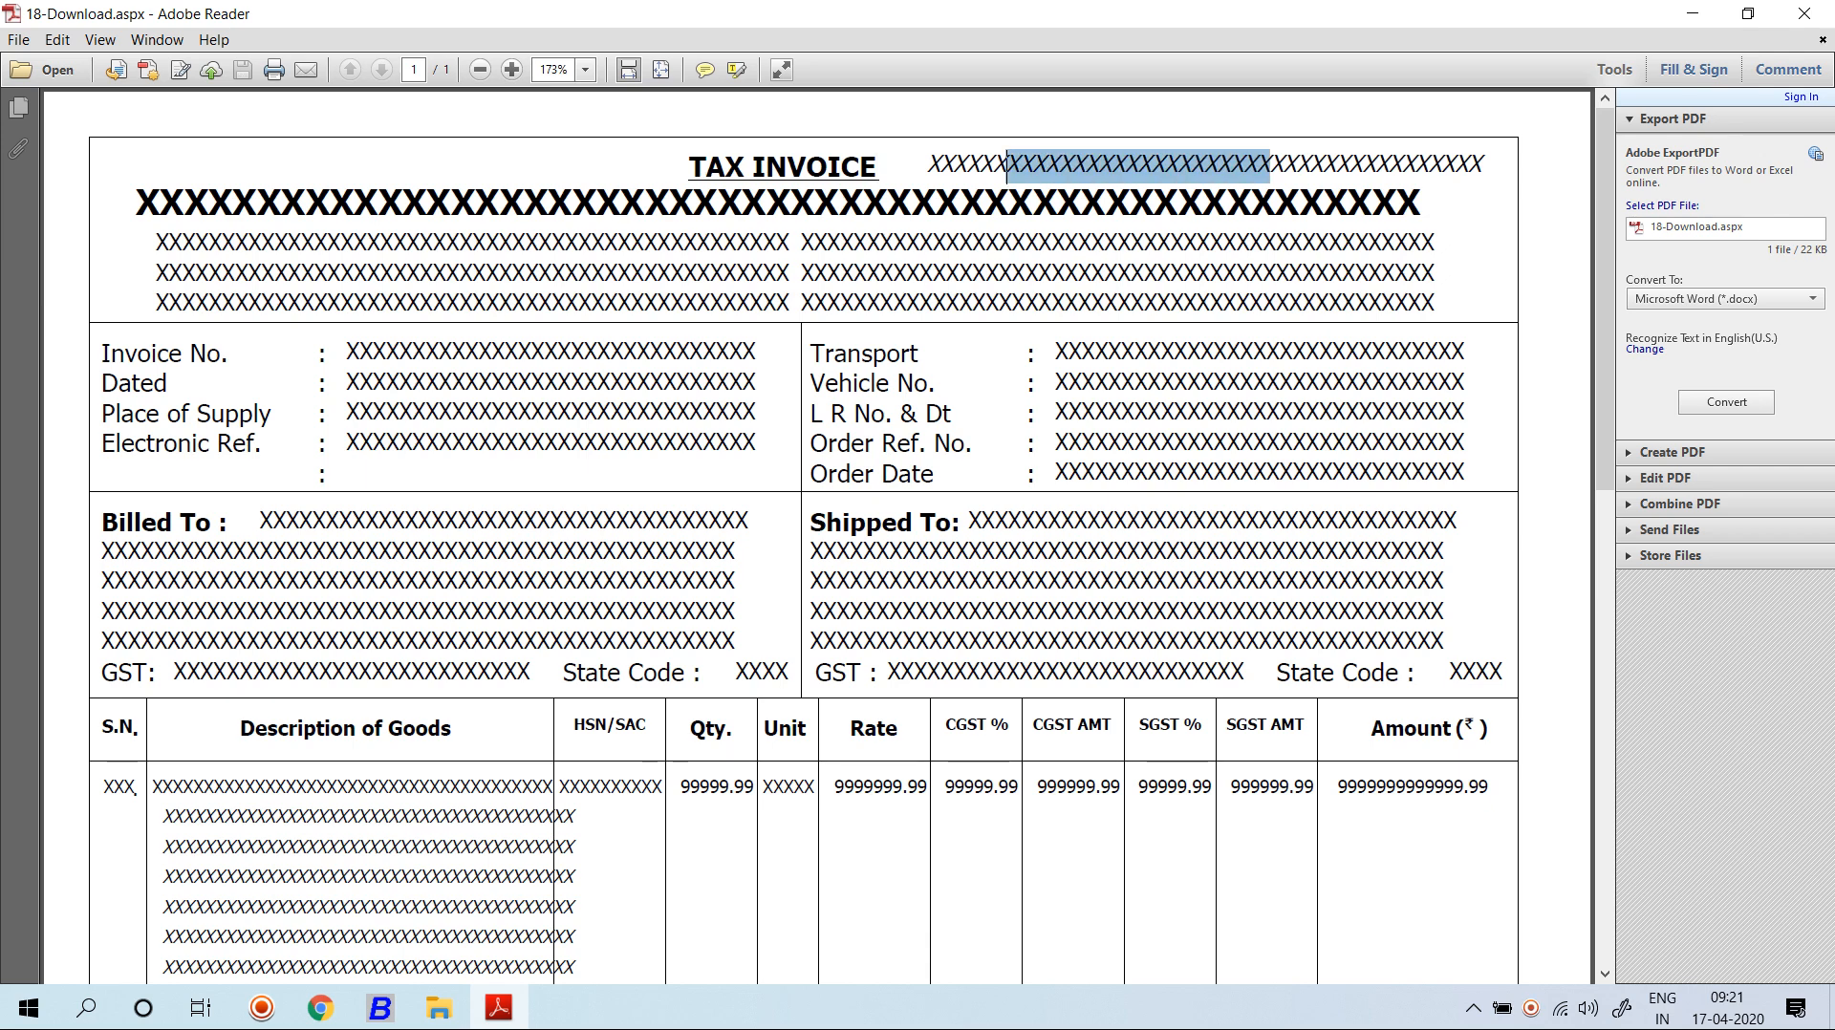
scroll(817, 537, "down", 2)
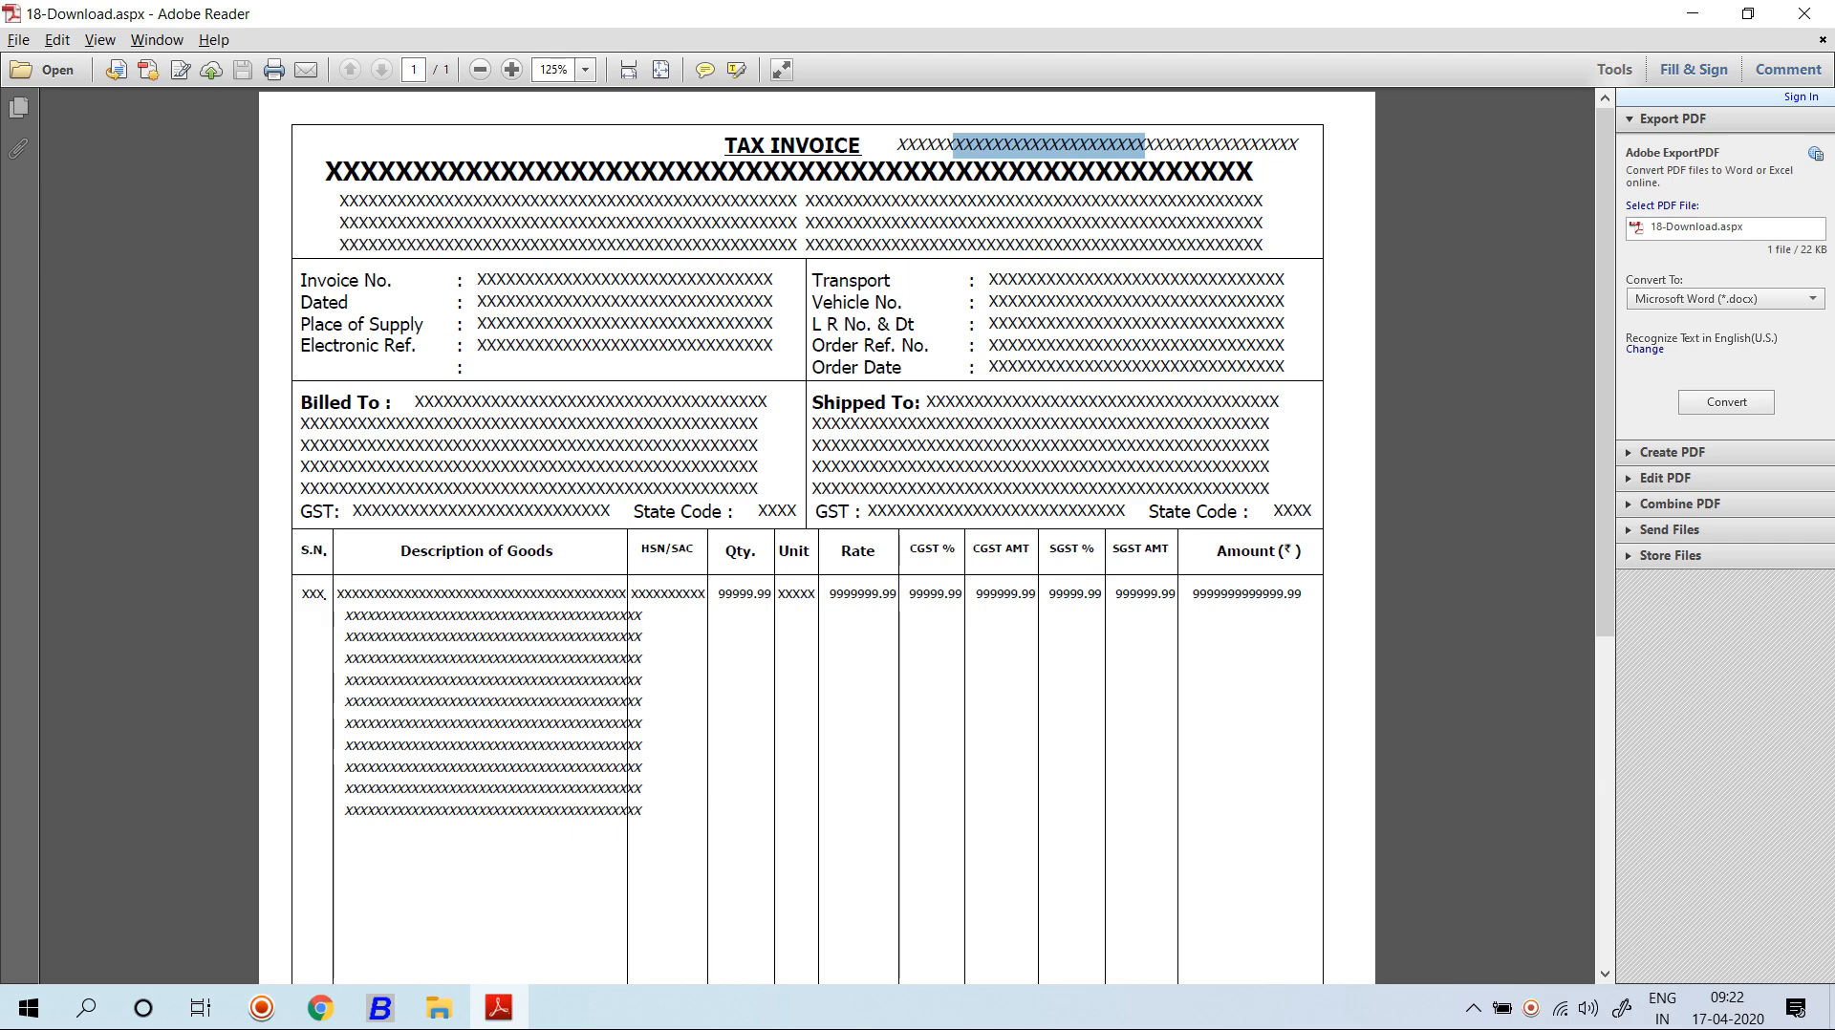
key("alt+Tab")
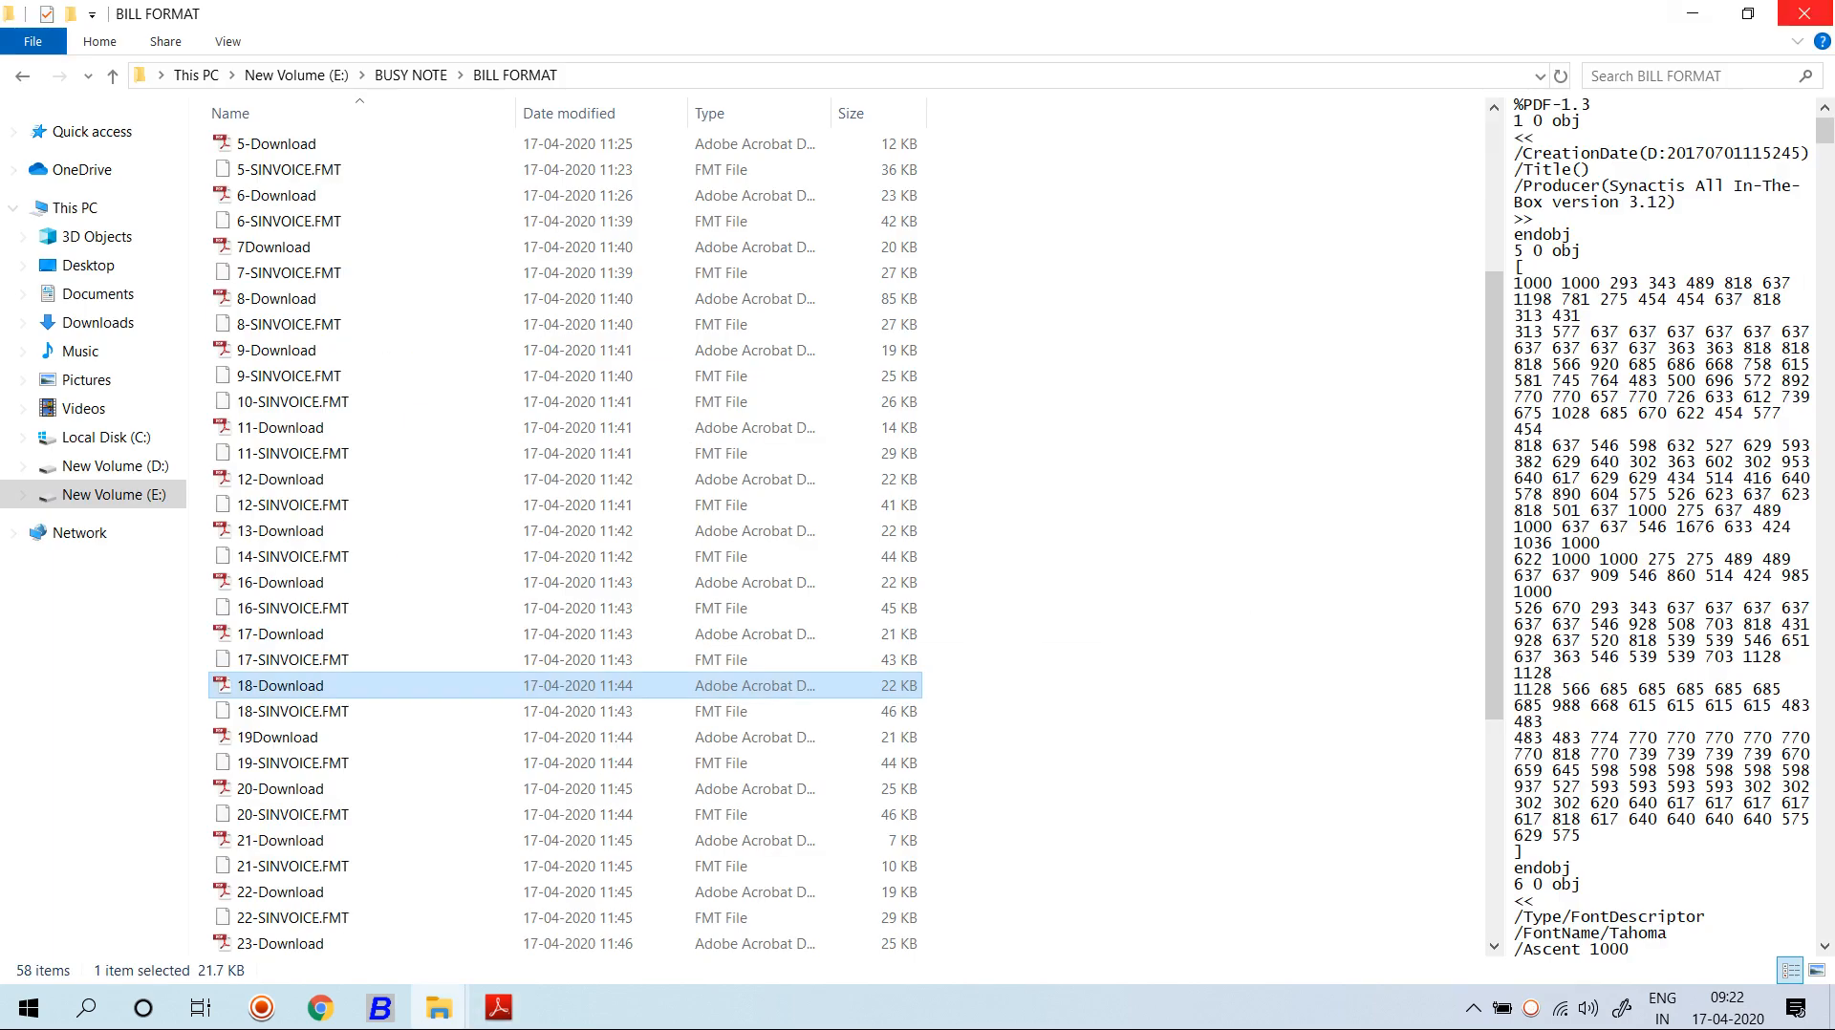
key("alt+Tab")
key("alt+Tab")
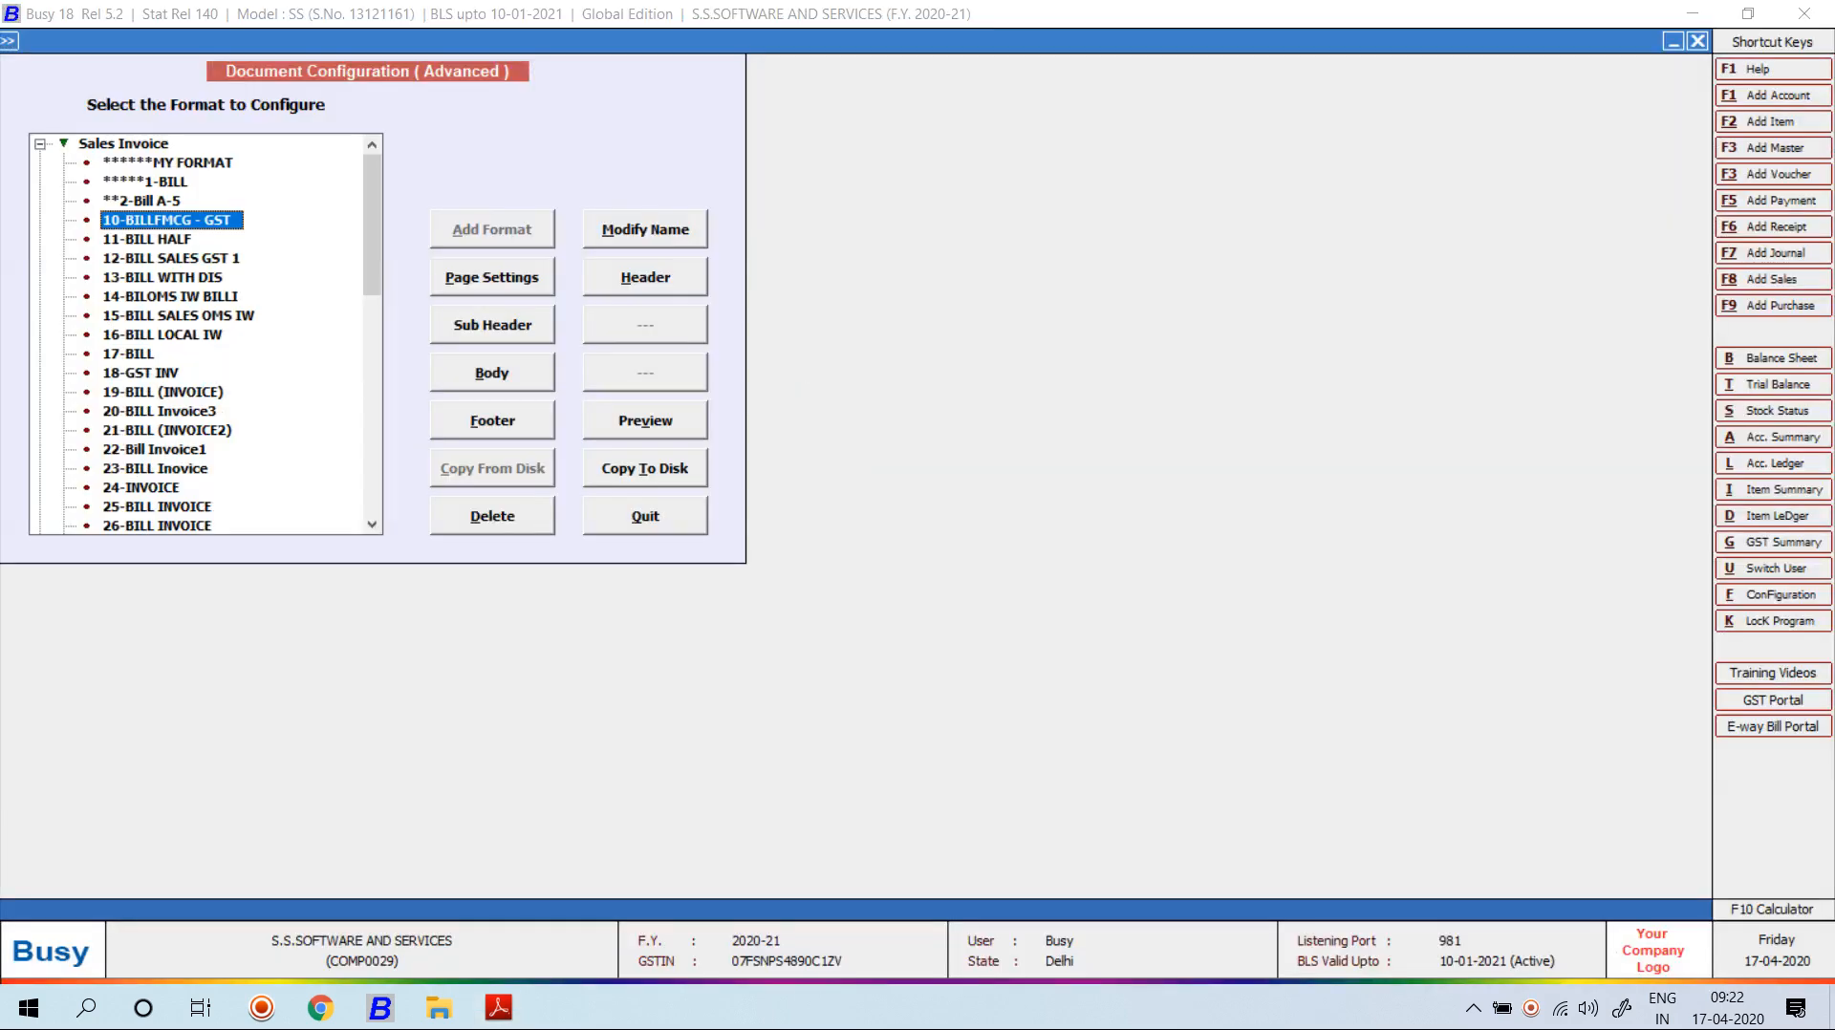
Open the MY FORMAT header editor and insert the CPI12_ON tag on line 1.
left_click(167, 162)
left_click(645, 277)
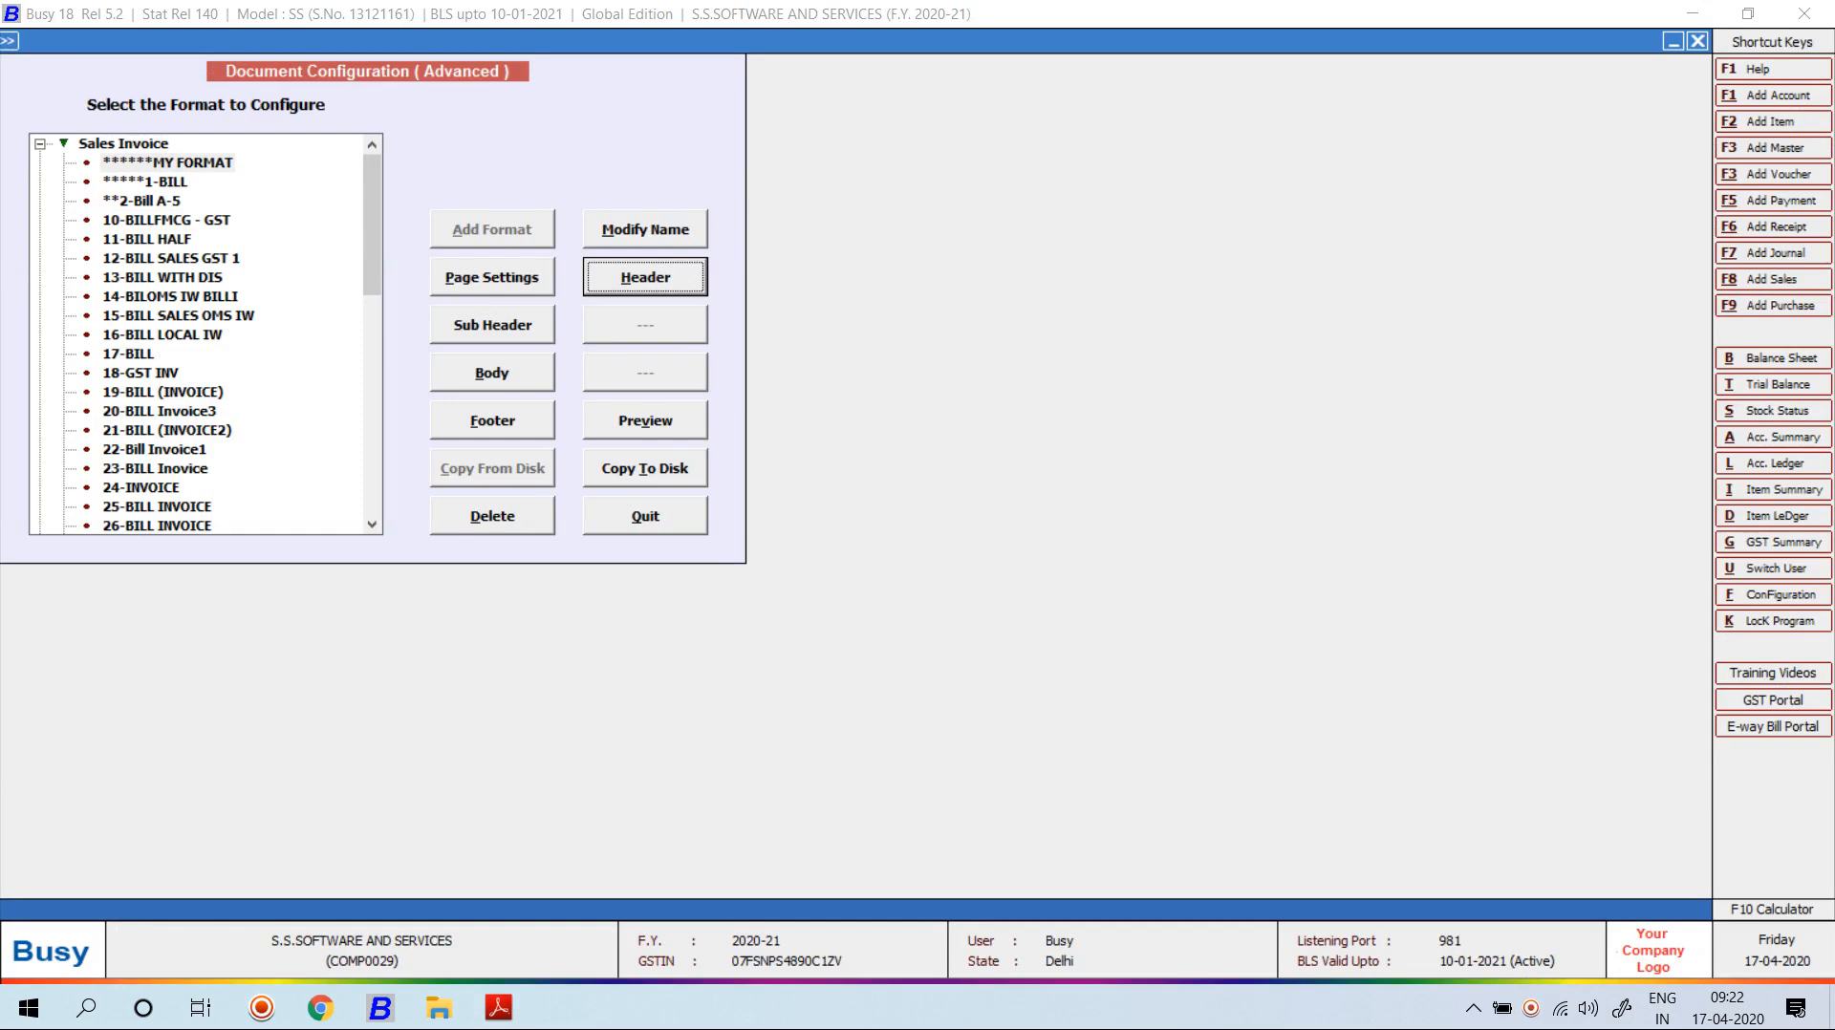
key("Return")
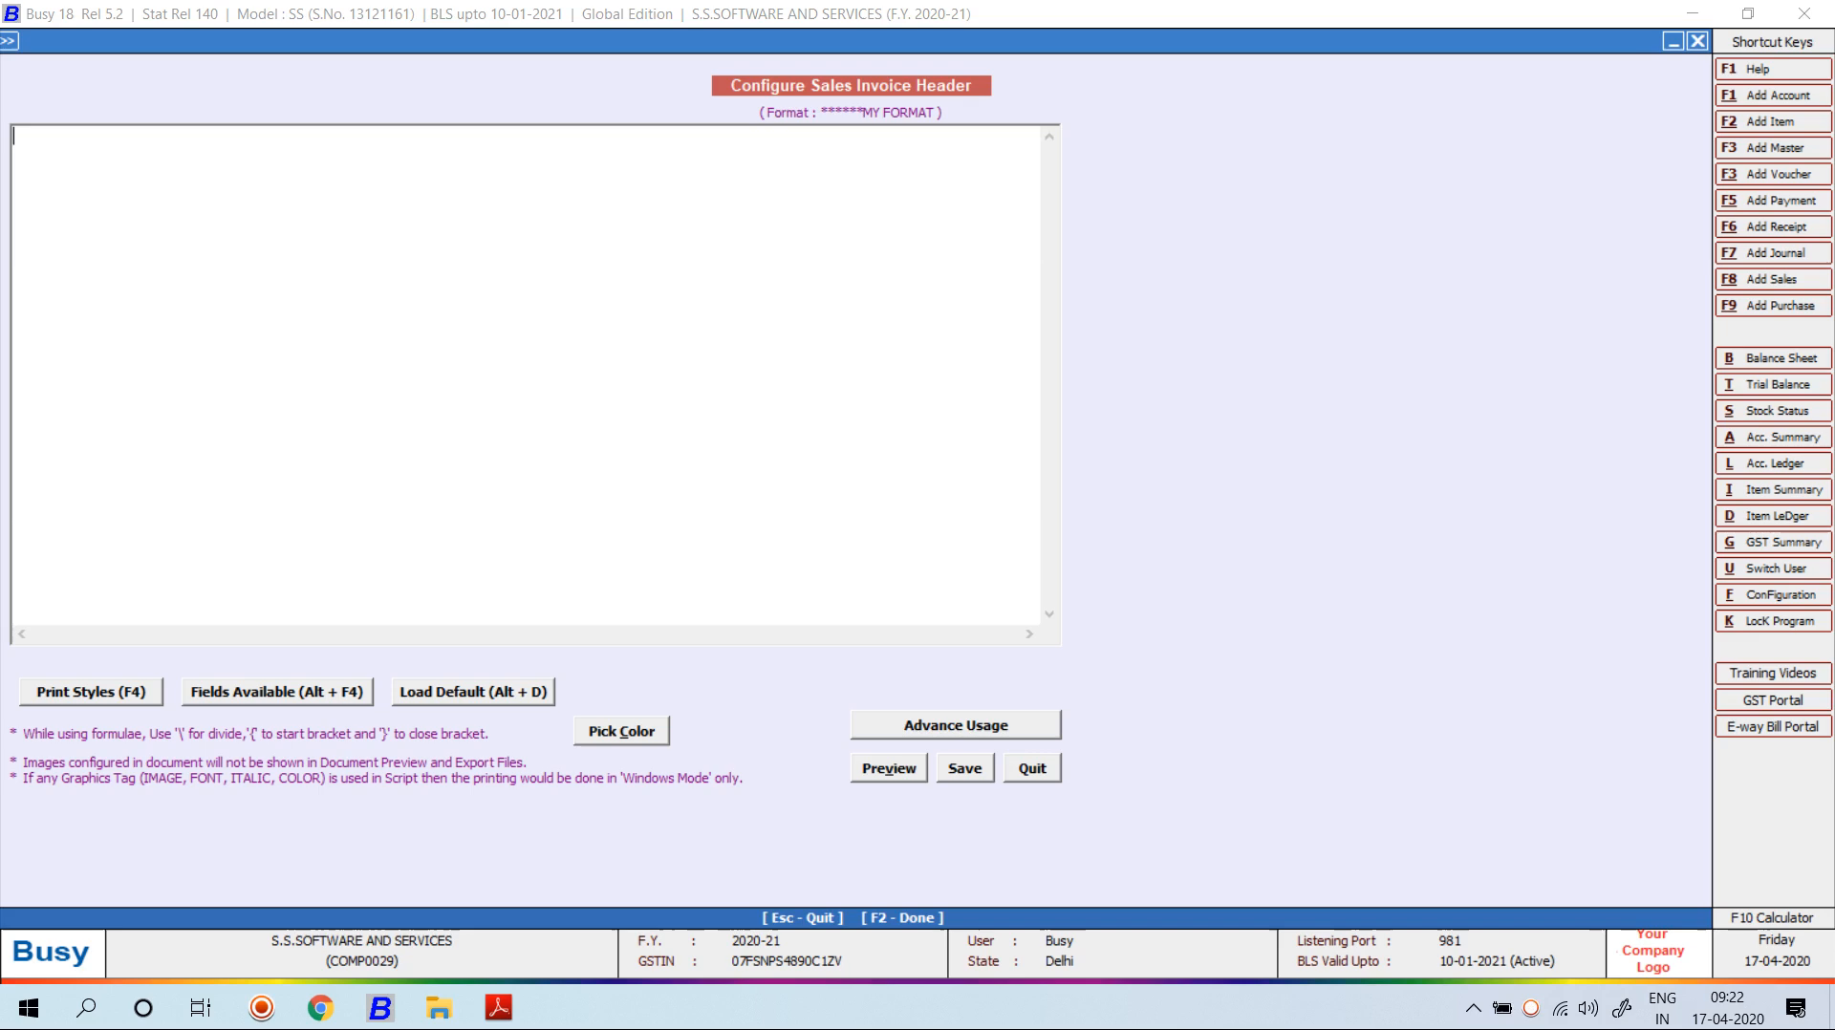
key("F4")
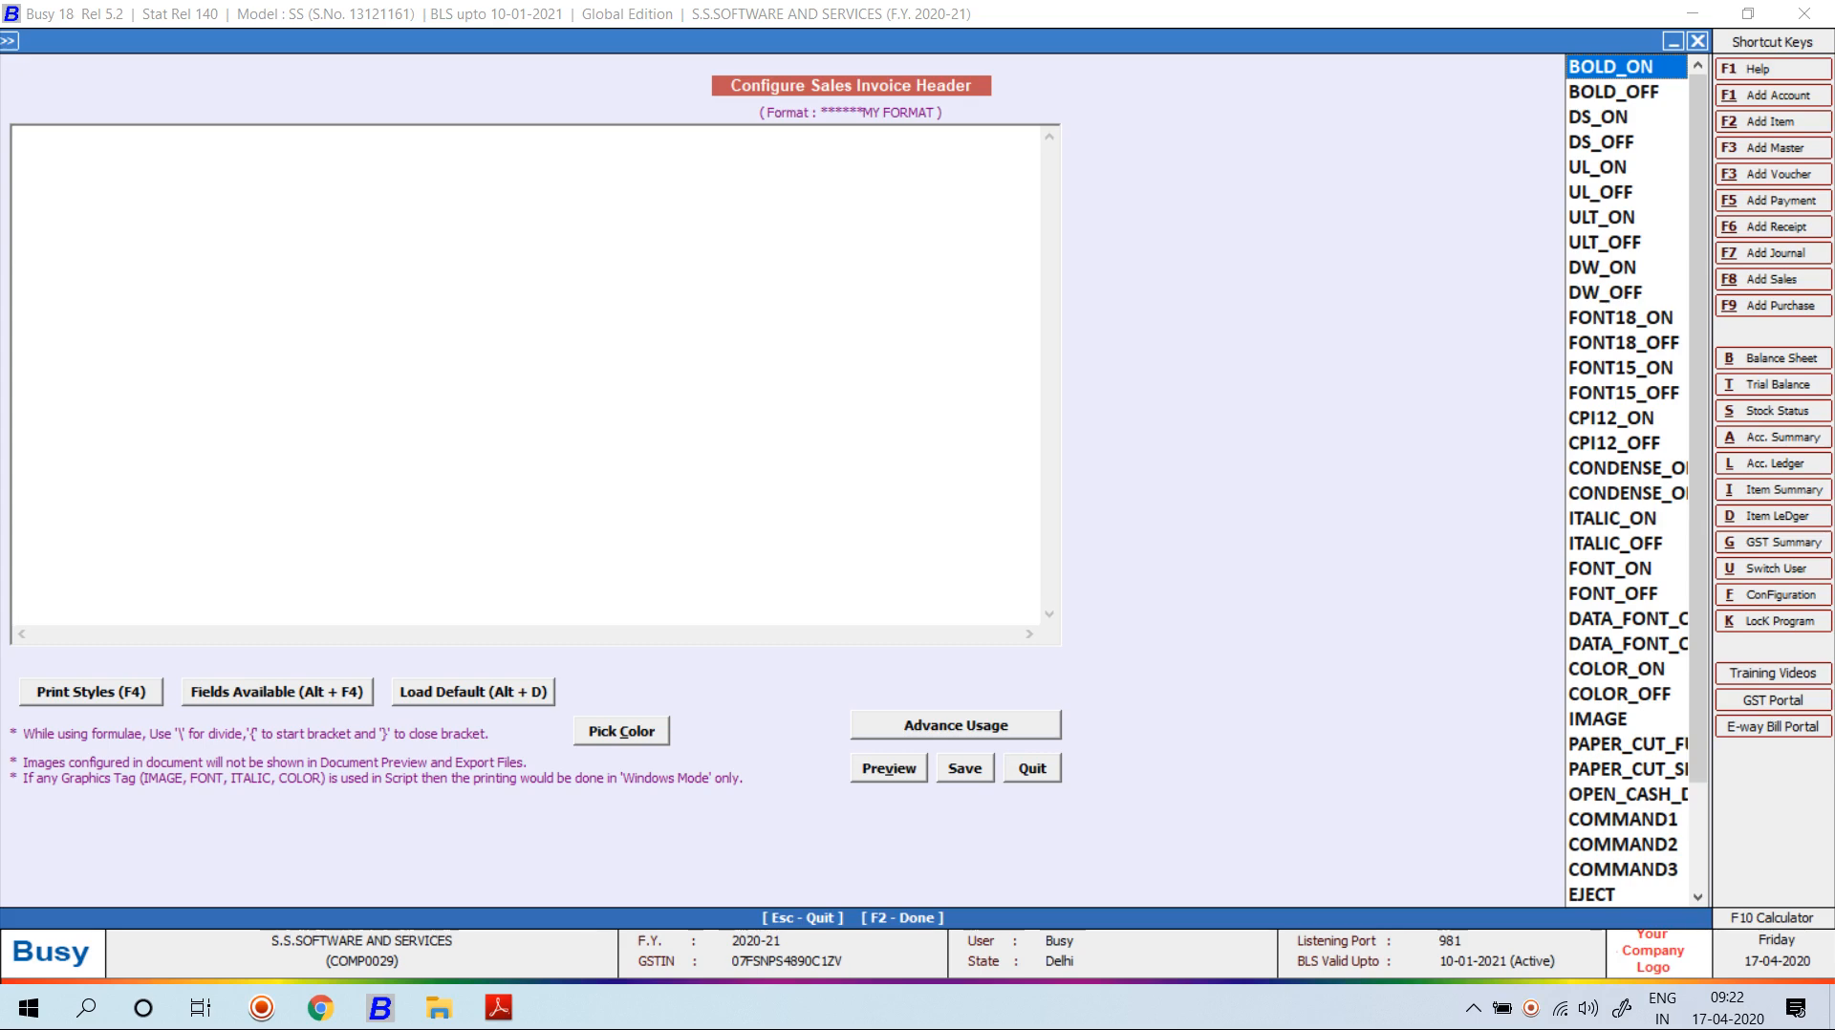
key("Down")
key("Down")
key("Down")
key("Down")
key("Down")
key("Down")
key("Down")
key("Down")
key("Down")
key("Down")
key("Down")
key("Down")
key("Down")
key("Down")
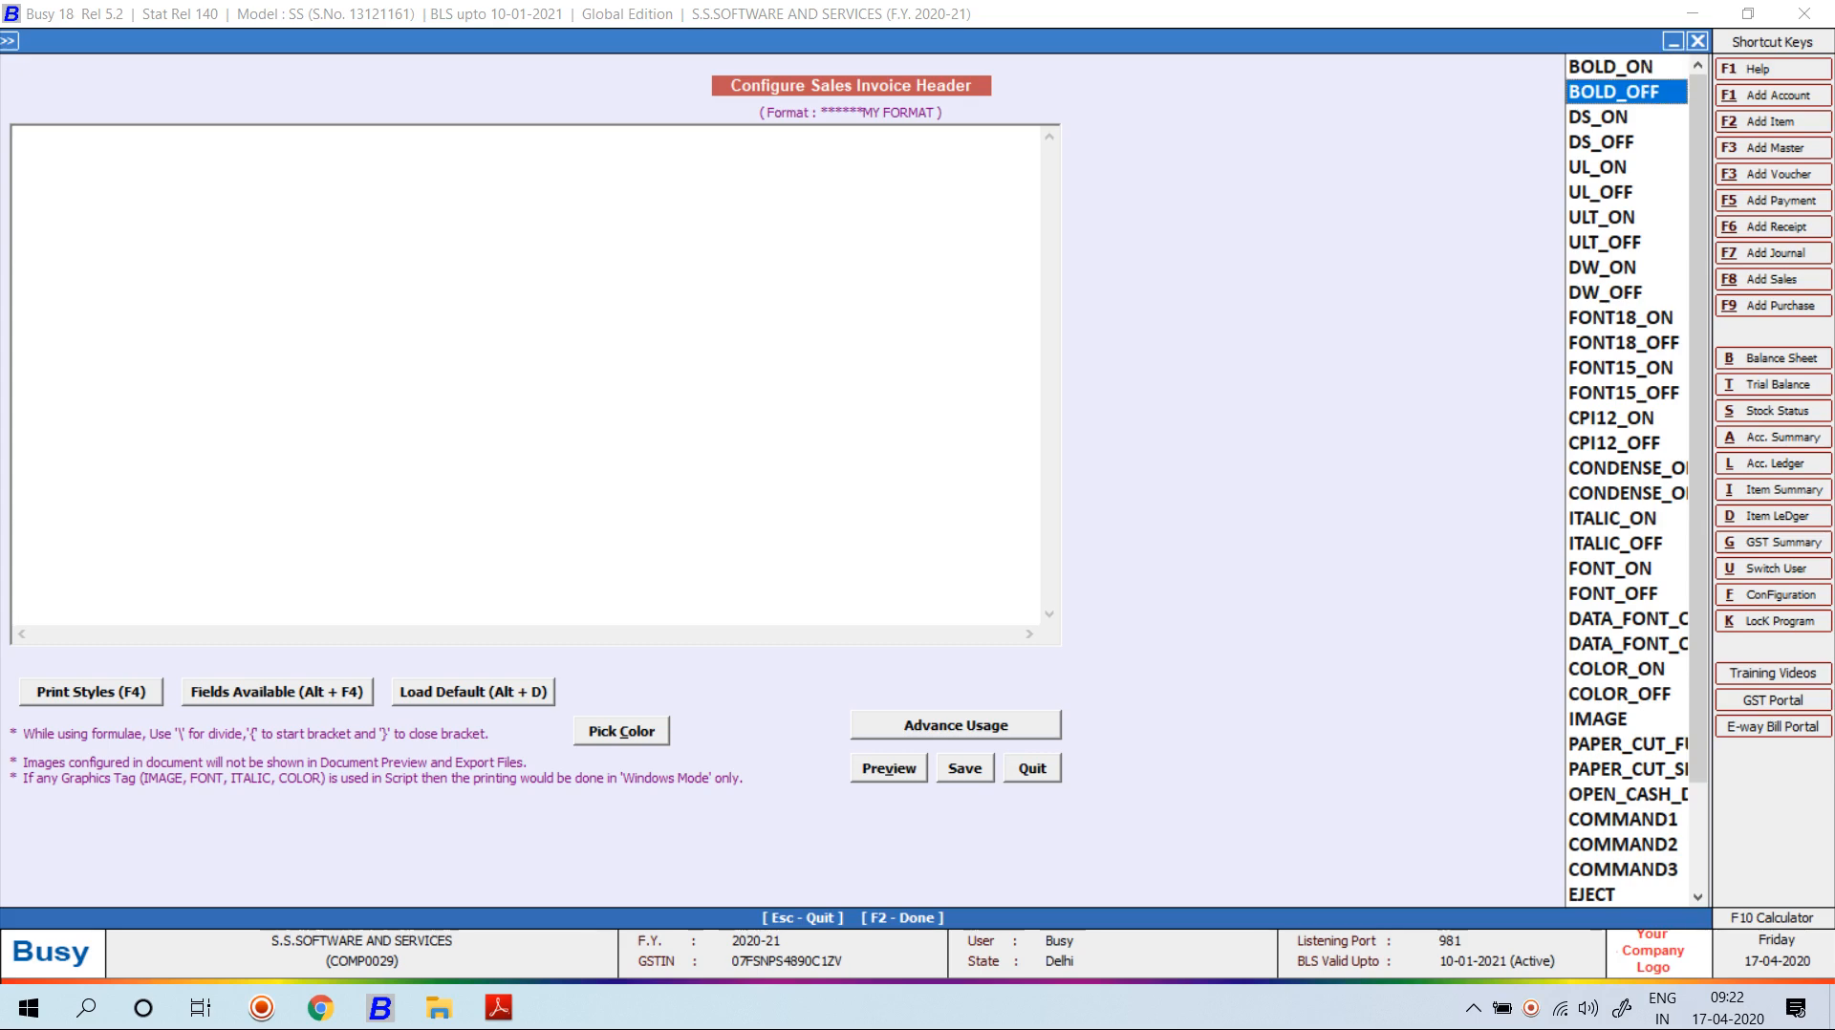
key("Return")
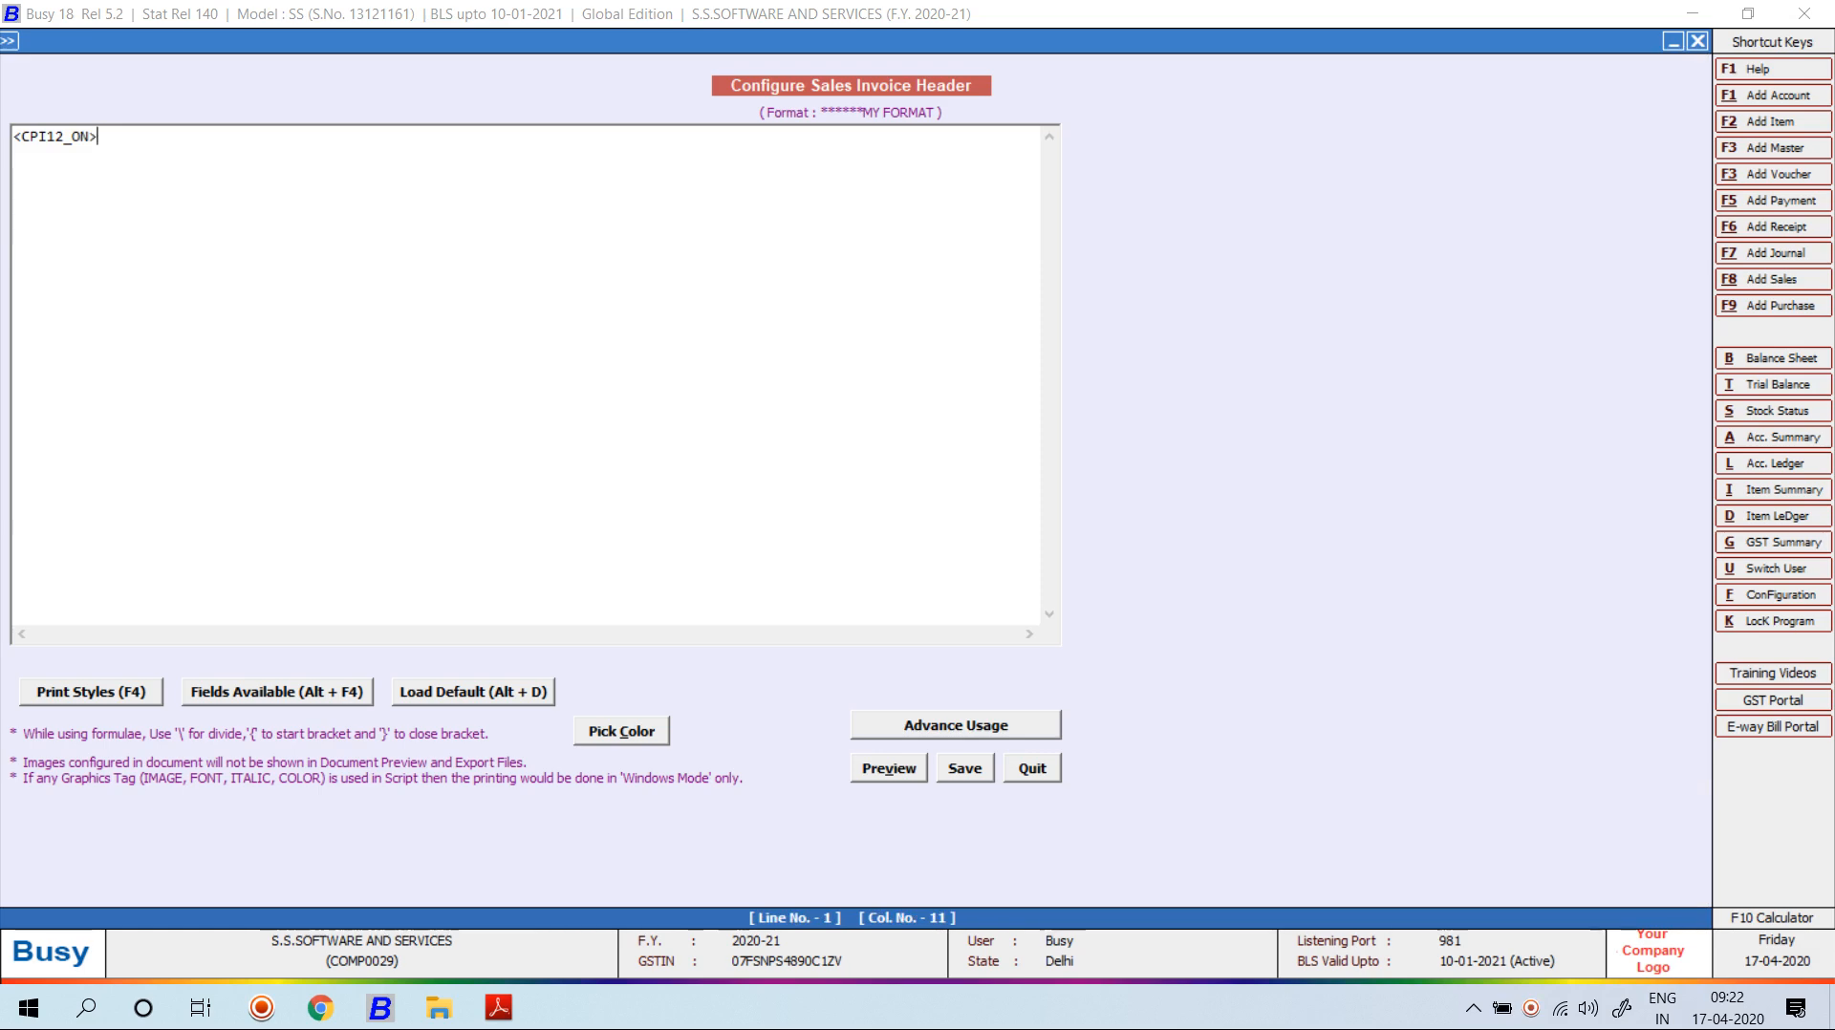
After glancing at the invoice PDF, insert the CONDENSE_ON tag on line 2.
key("alt+Tab")
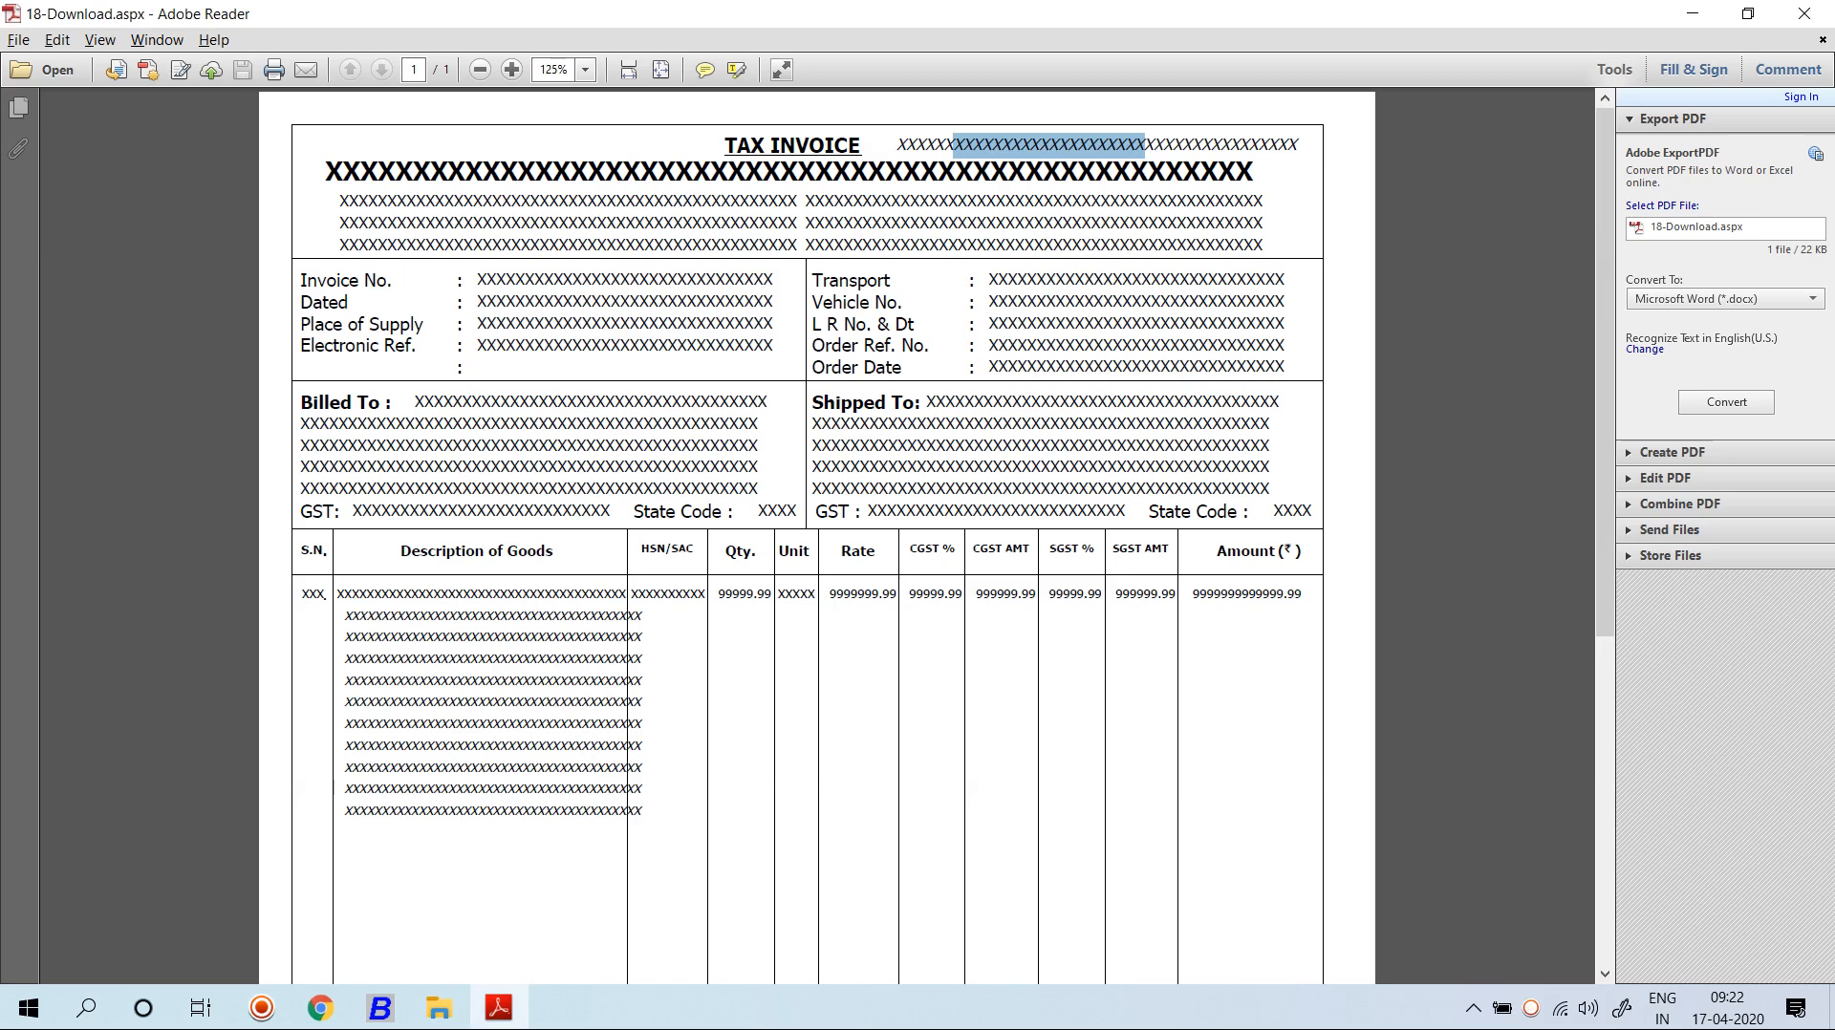
key("alt+Tab")
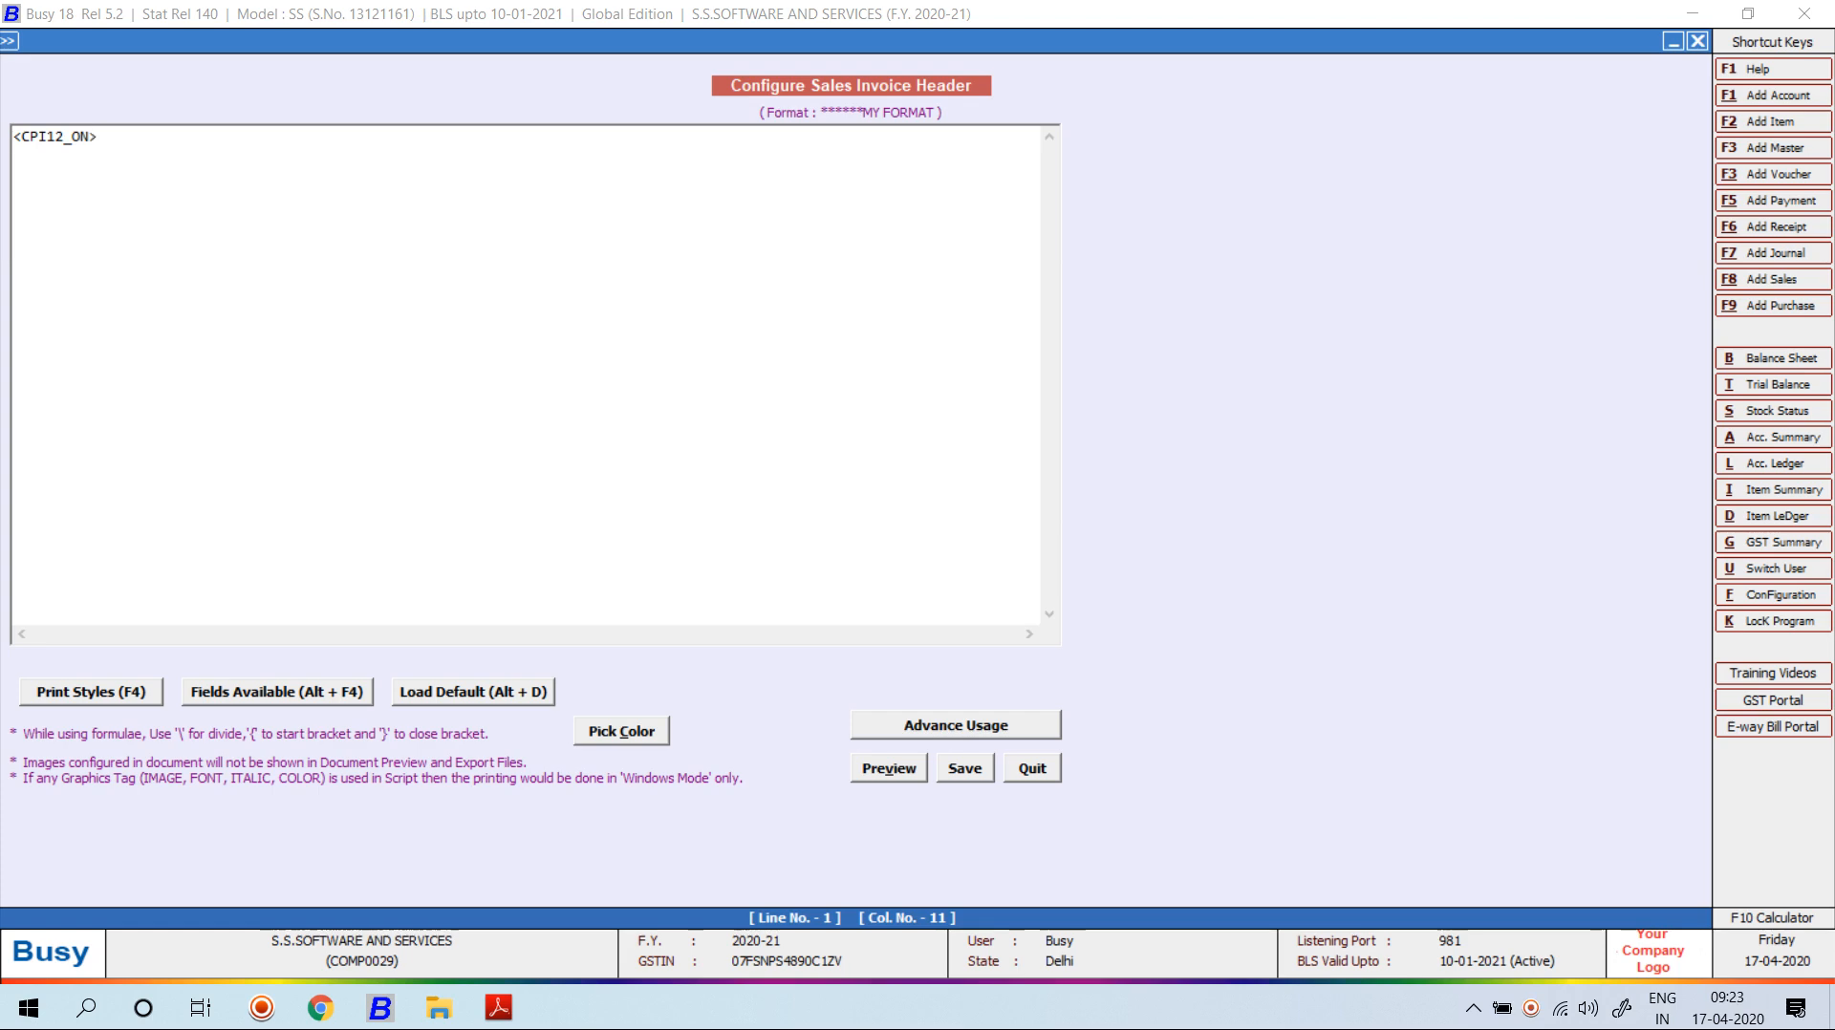
key("Return")
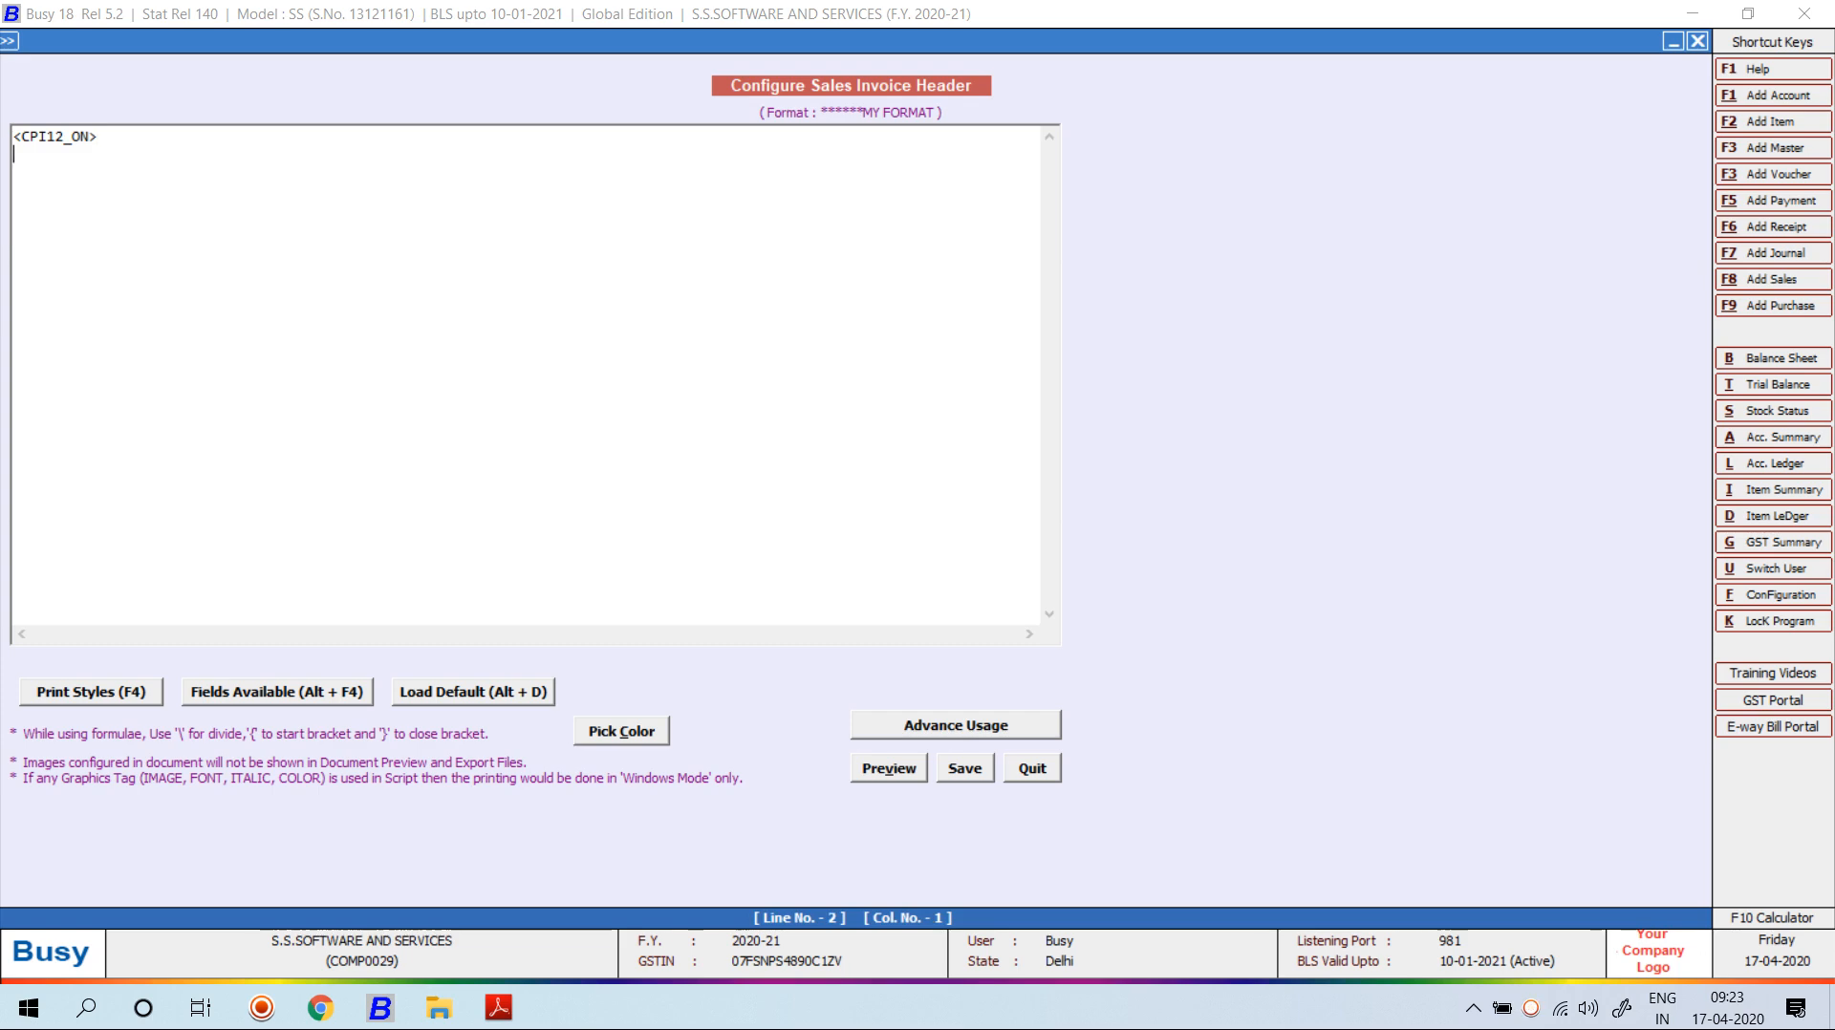
key("F4")
key("Down")
key("Down")
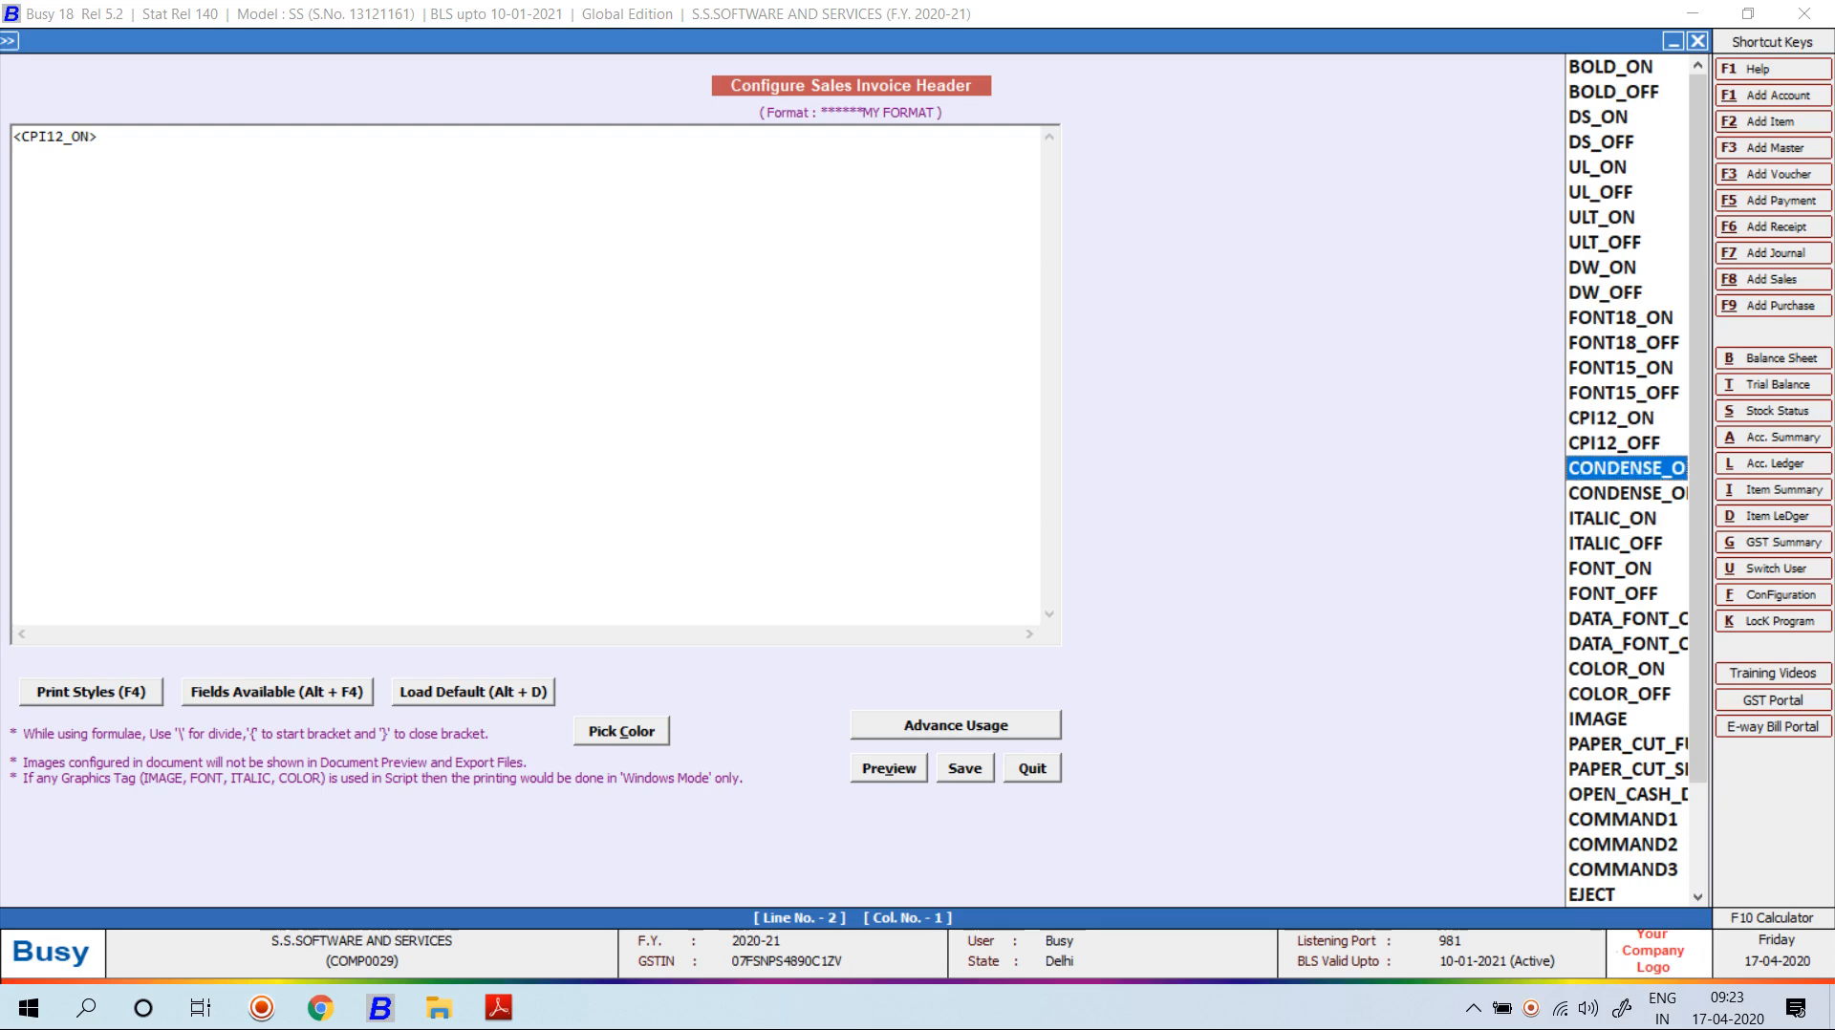
key("Return")
Add note ------96 after line 1 and ----136 after the CONDENSE_ON tag.
key("Up")
type("------96")
key("Return")
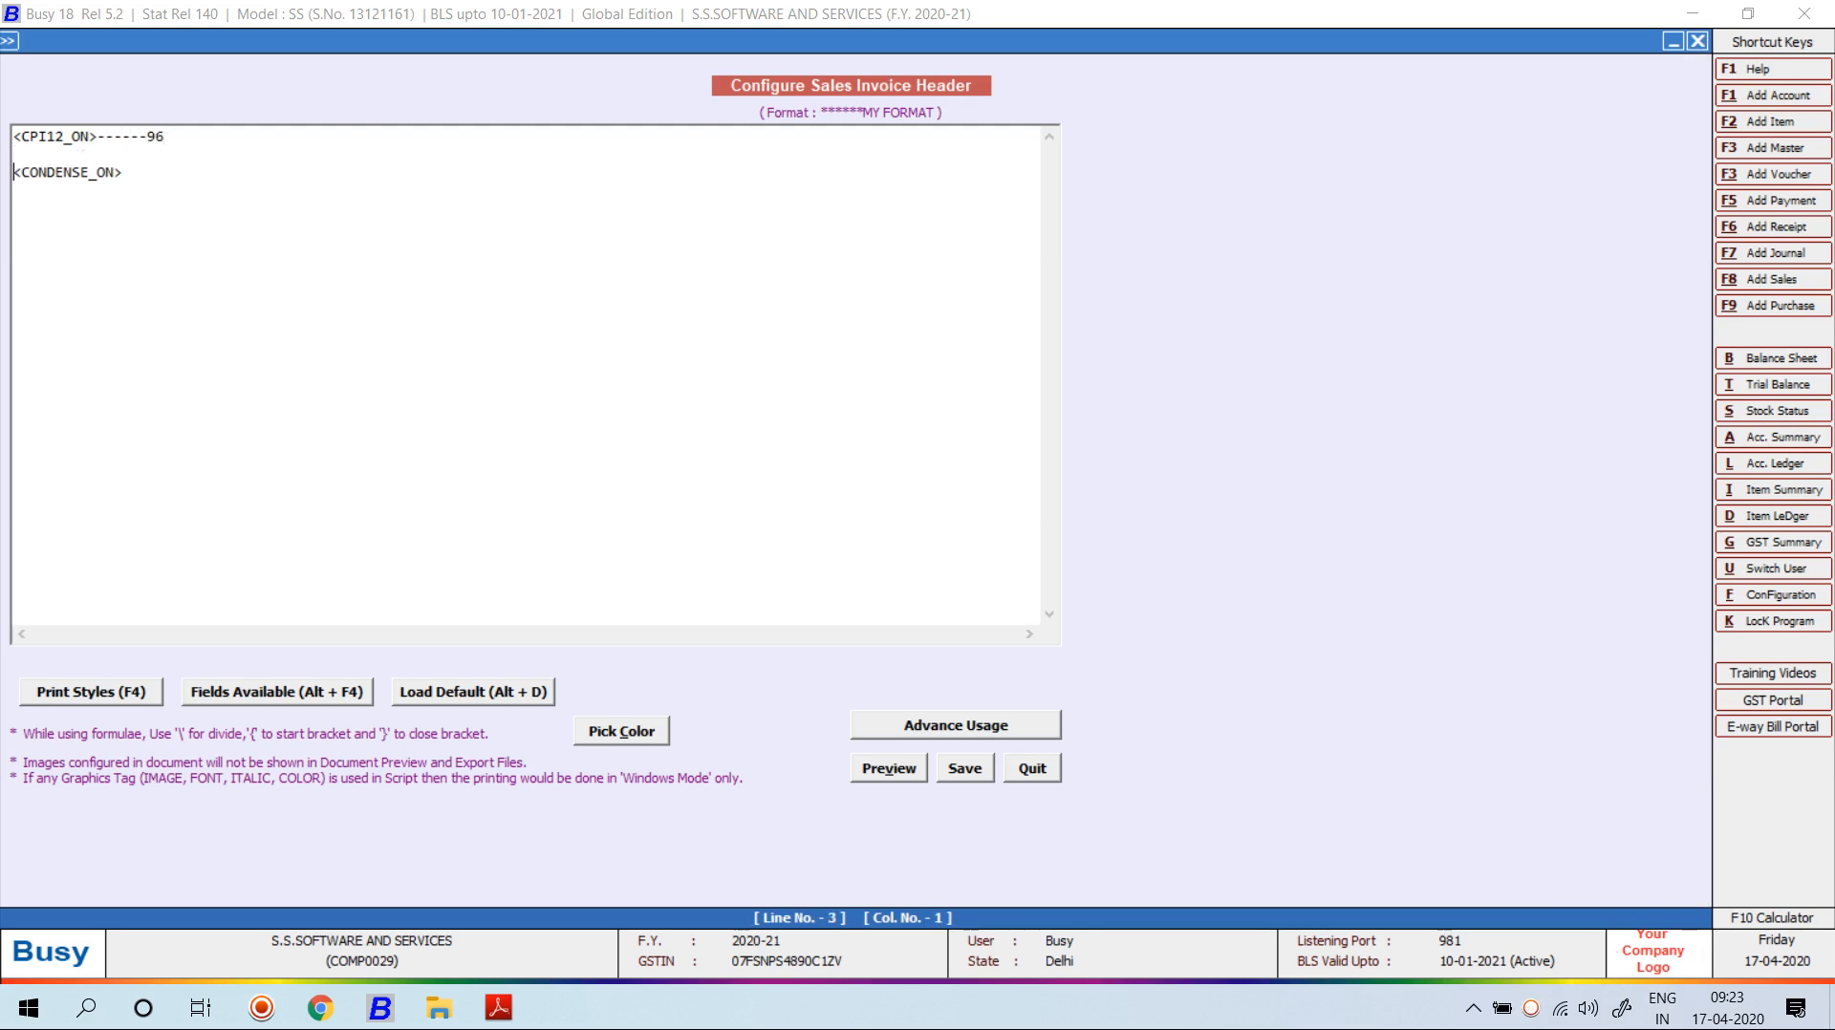
key("End")
type("-")
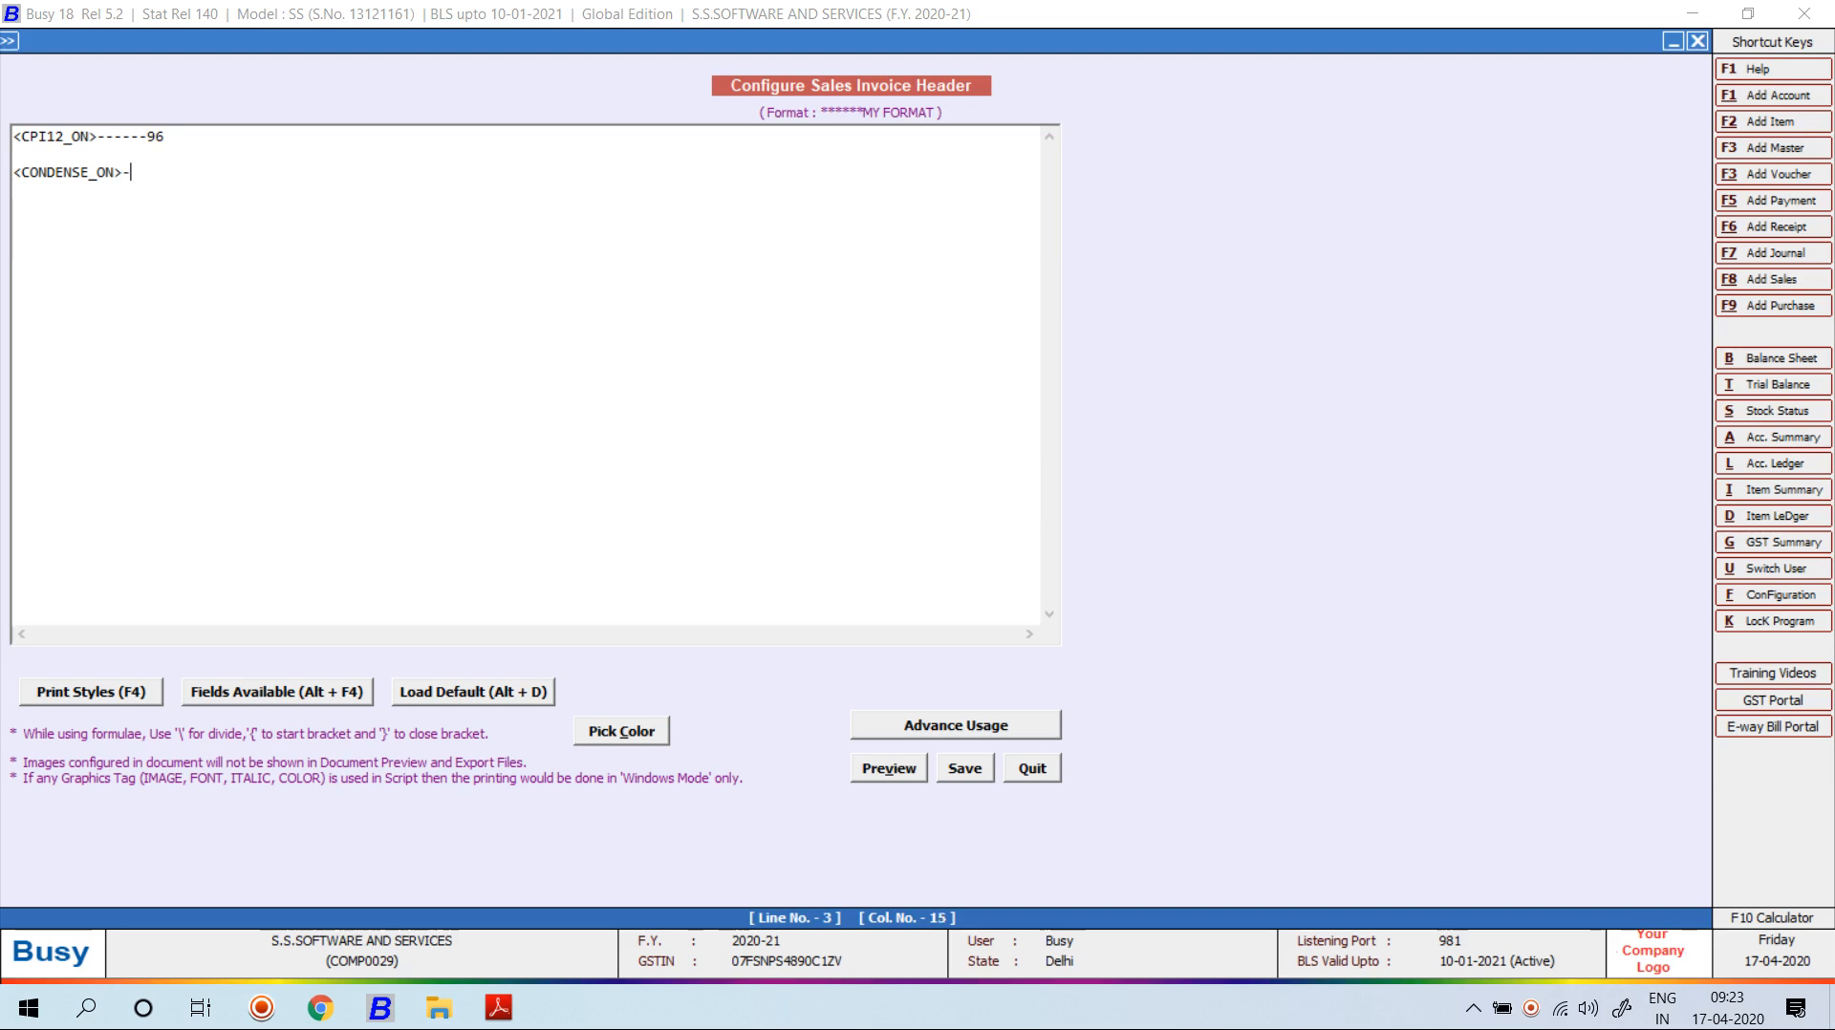
type("---136")
Type scratch lines 78 and 75 below the notes, then delete them.
key("Return")
key("Return")
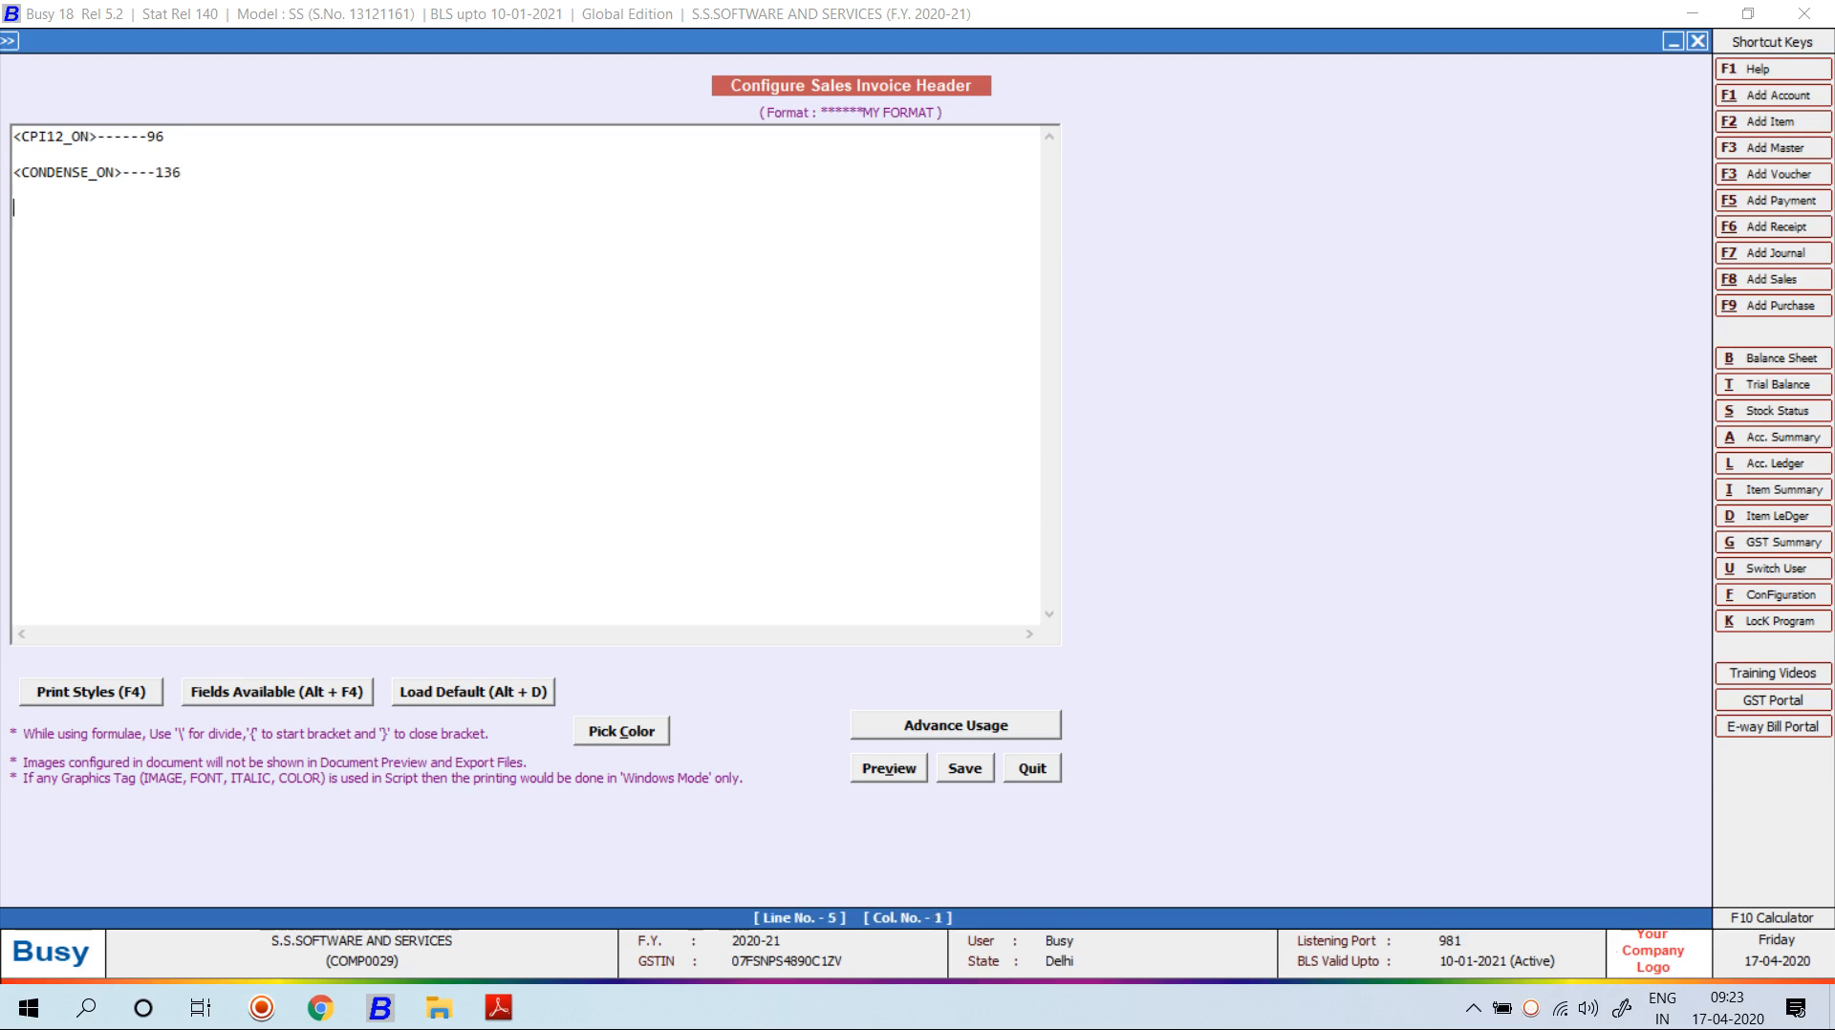
type("78 75")
key("Return")
key("shift+Up")
key("shift+Home")
key("Delete")
Quit the header editor and display the List of Sales Vouchers on screen.
key("Escape")
key("Return")
key("Escape")
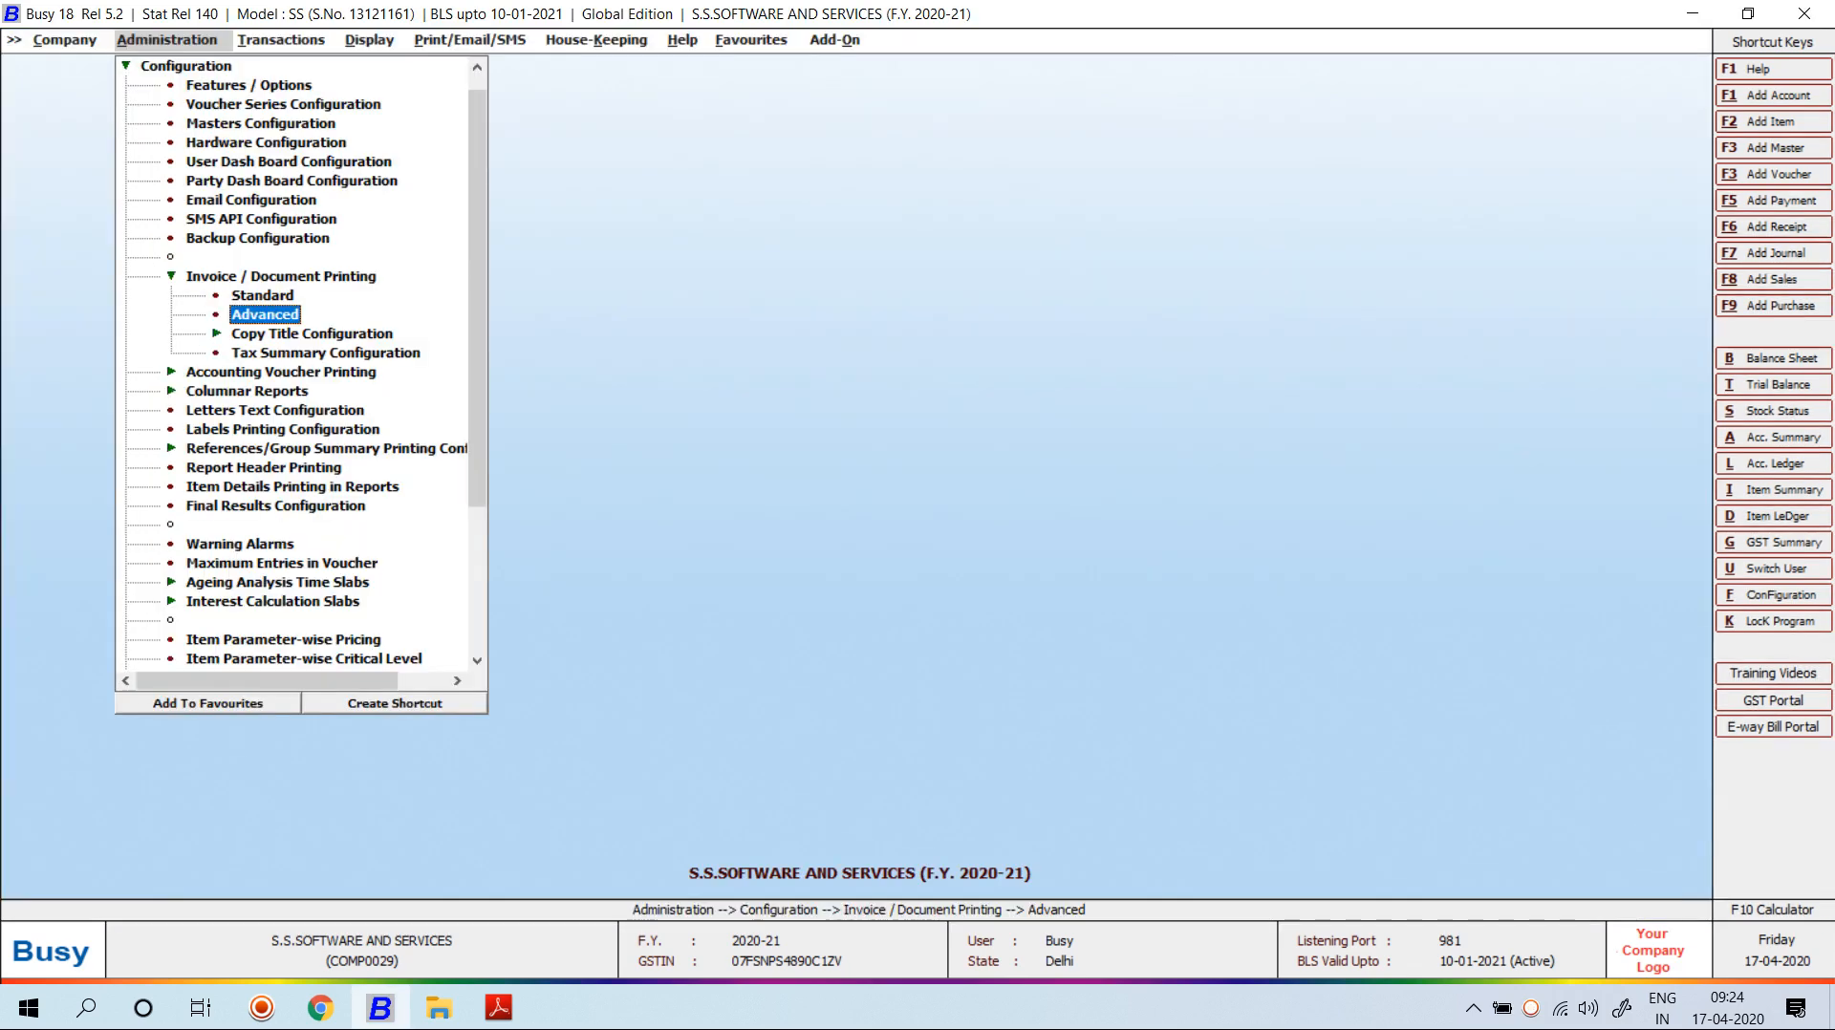
key("Right")
key("Return")
key("Down")
key("Down")
key("Down")
key("Down")
key("Down")
key("Down")
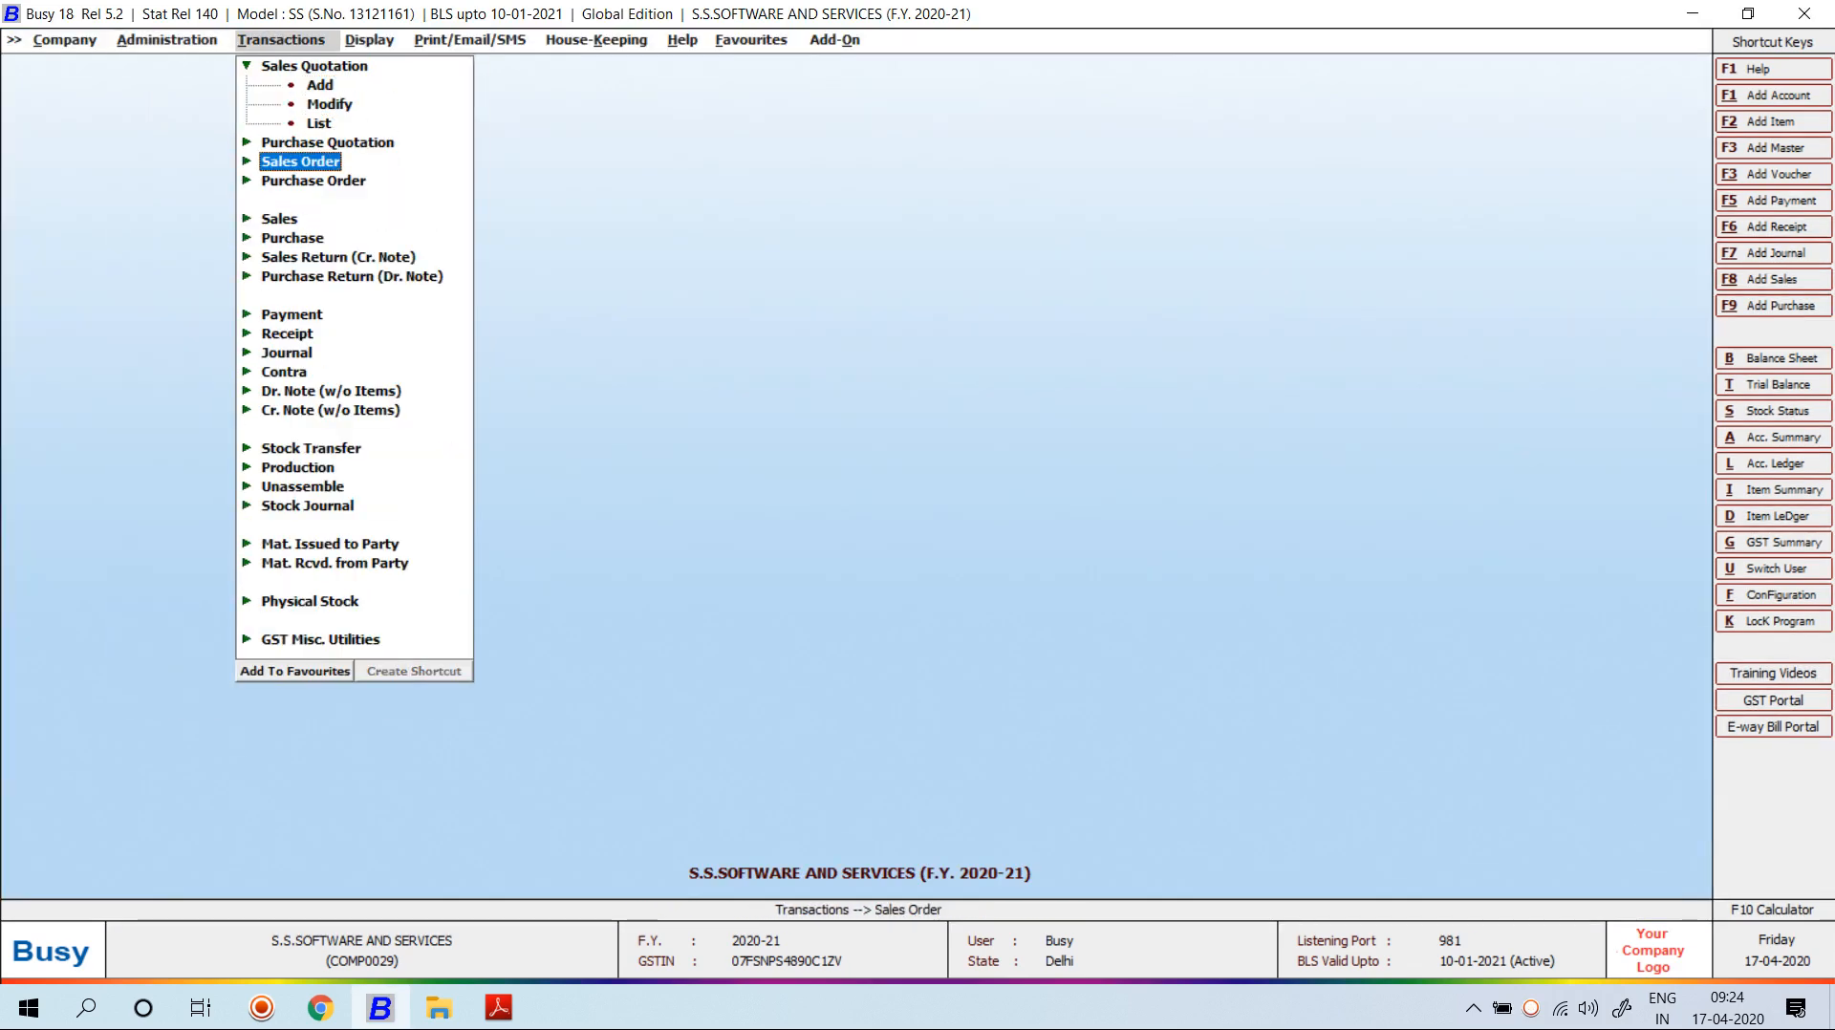
key("Return")
key("Down")
key("Down")
key("Down")
key("Return")
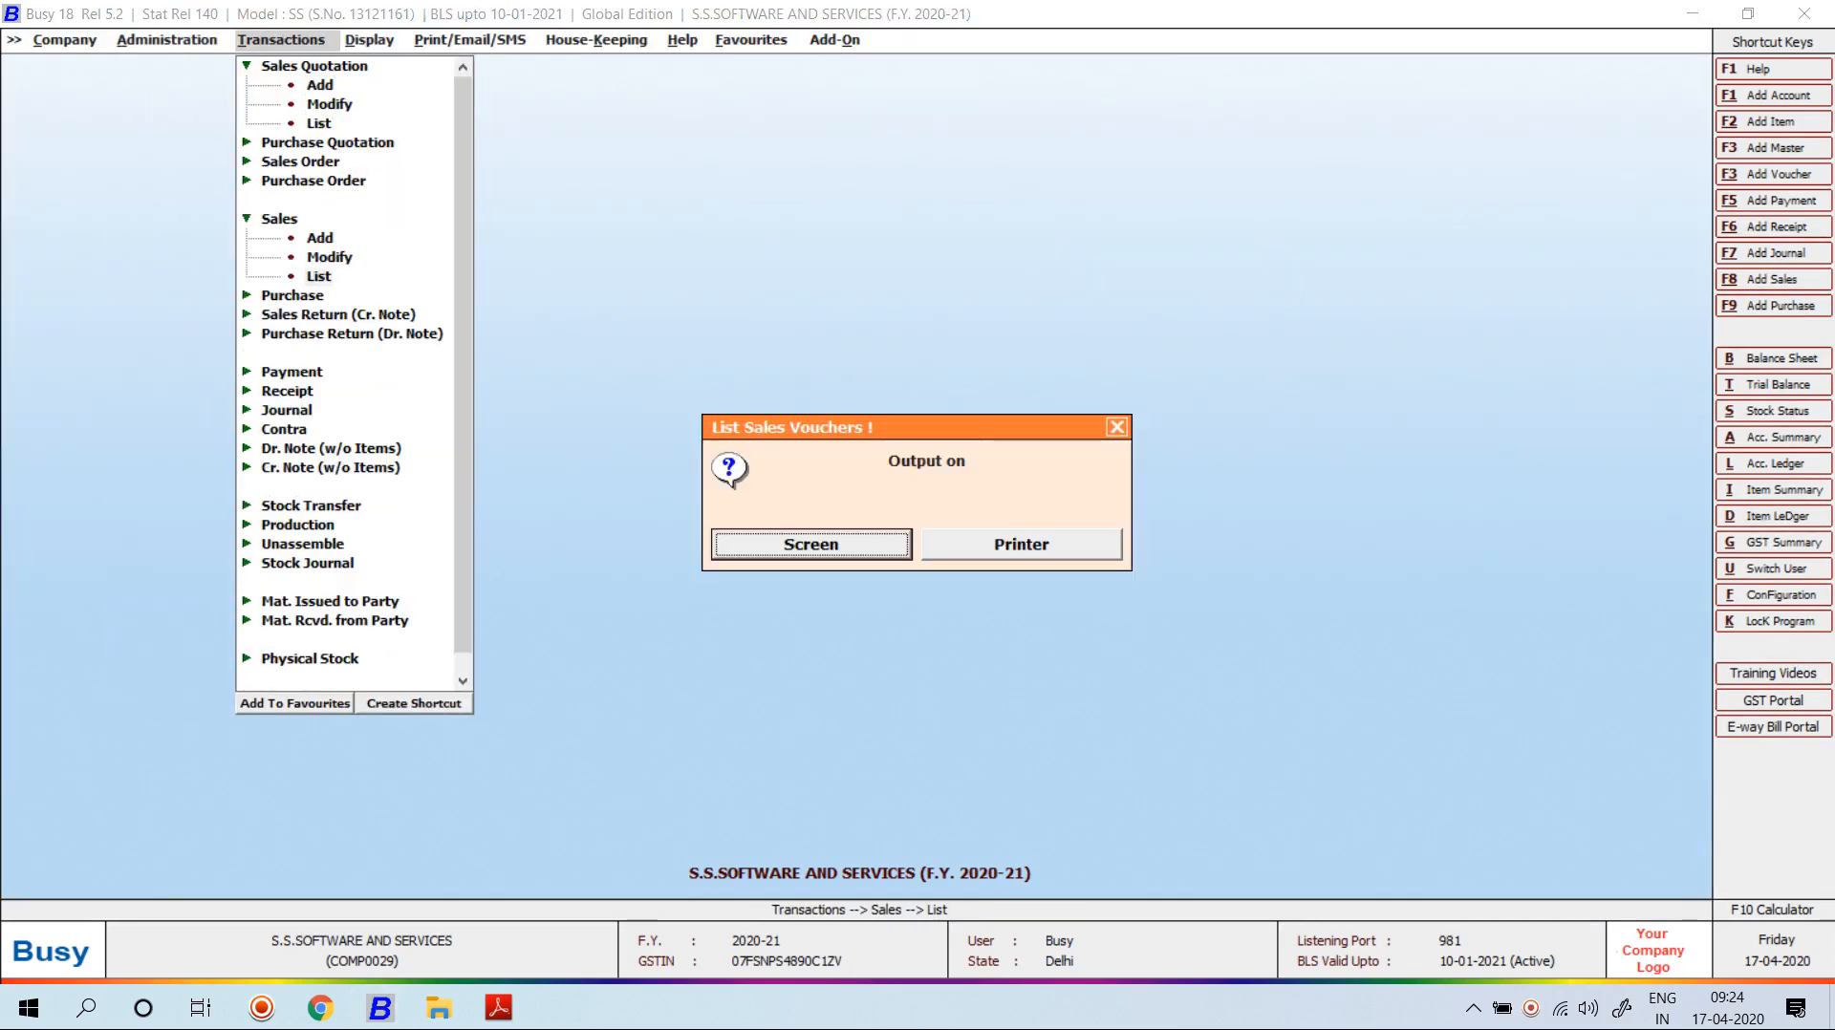
key("Return")
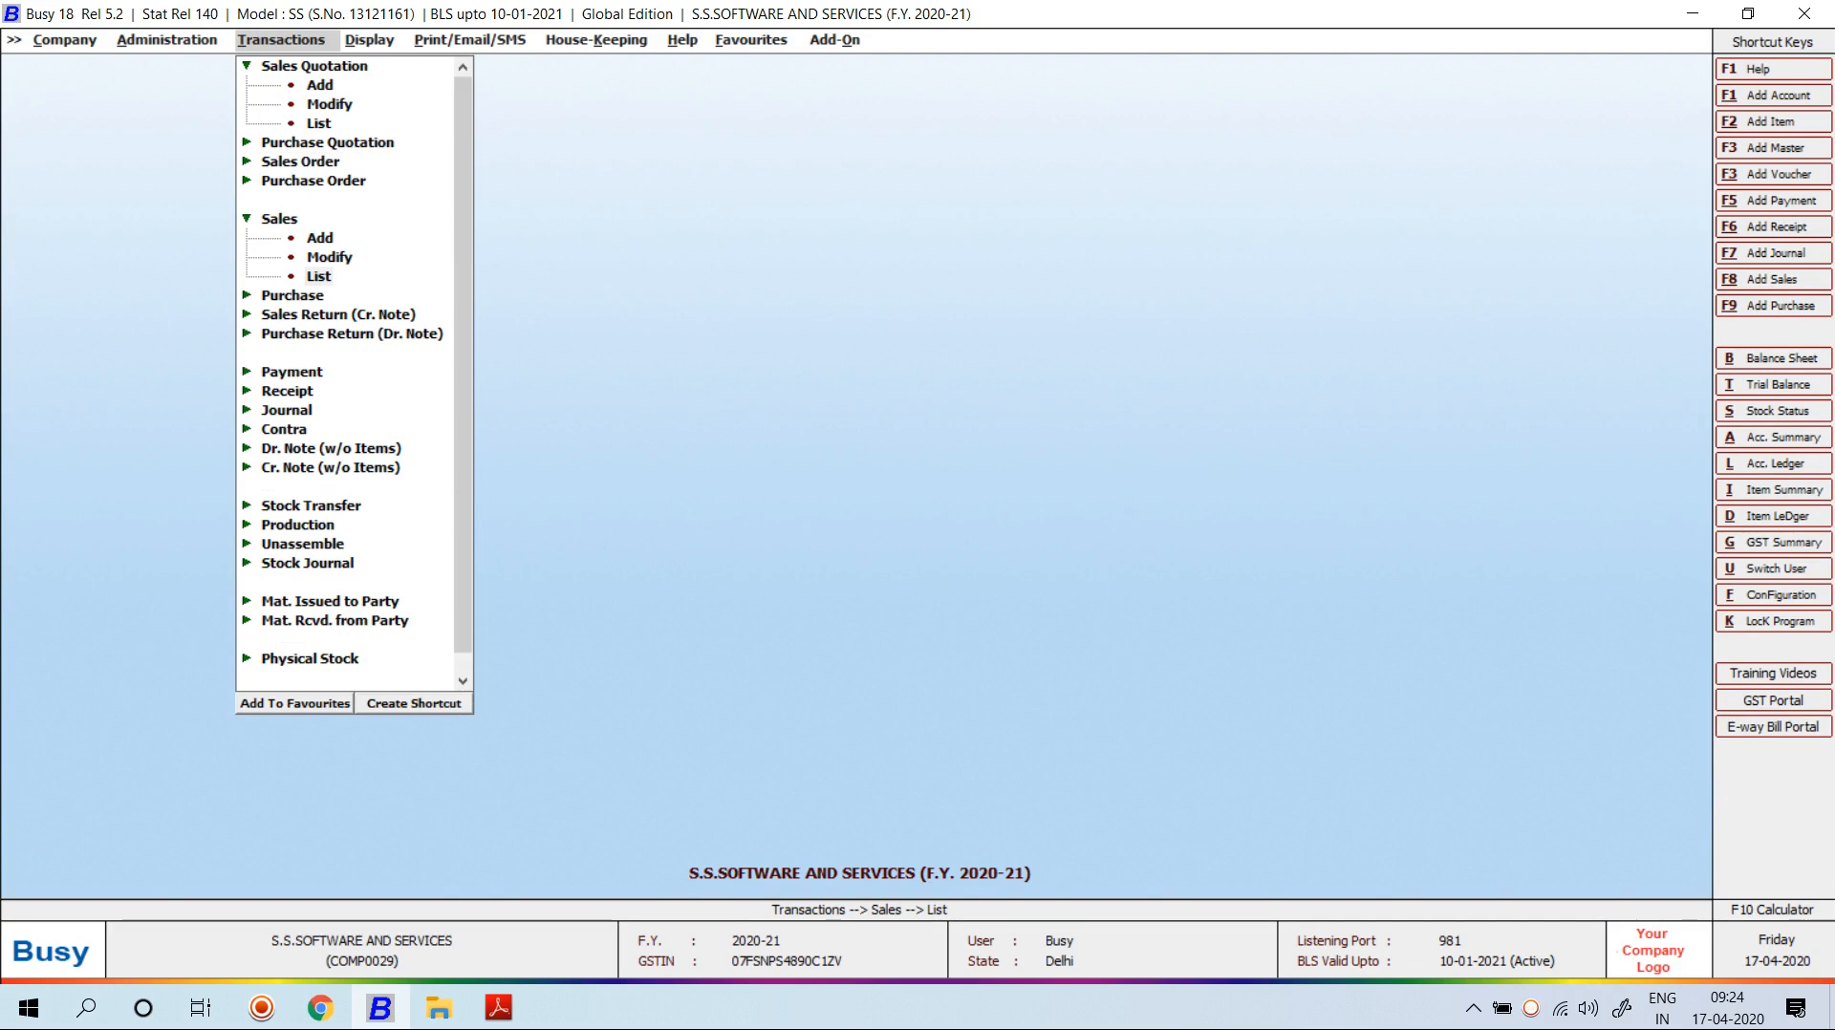
key("Return")
key("Return")
key("Return")
key("Return")
key("Return")
key("Return")
key("Return")
key("Return")
key("Return")
key("Return")
key("Return")
key("Return")
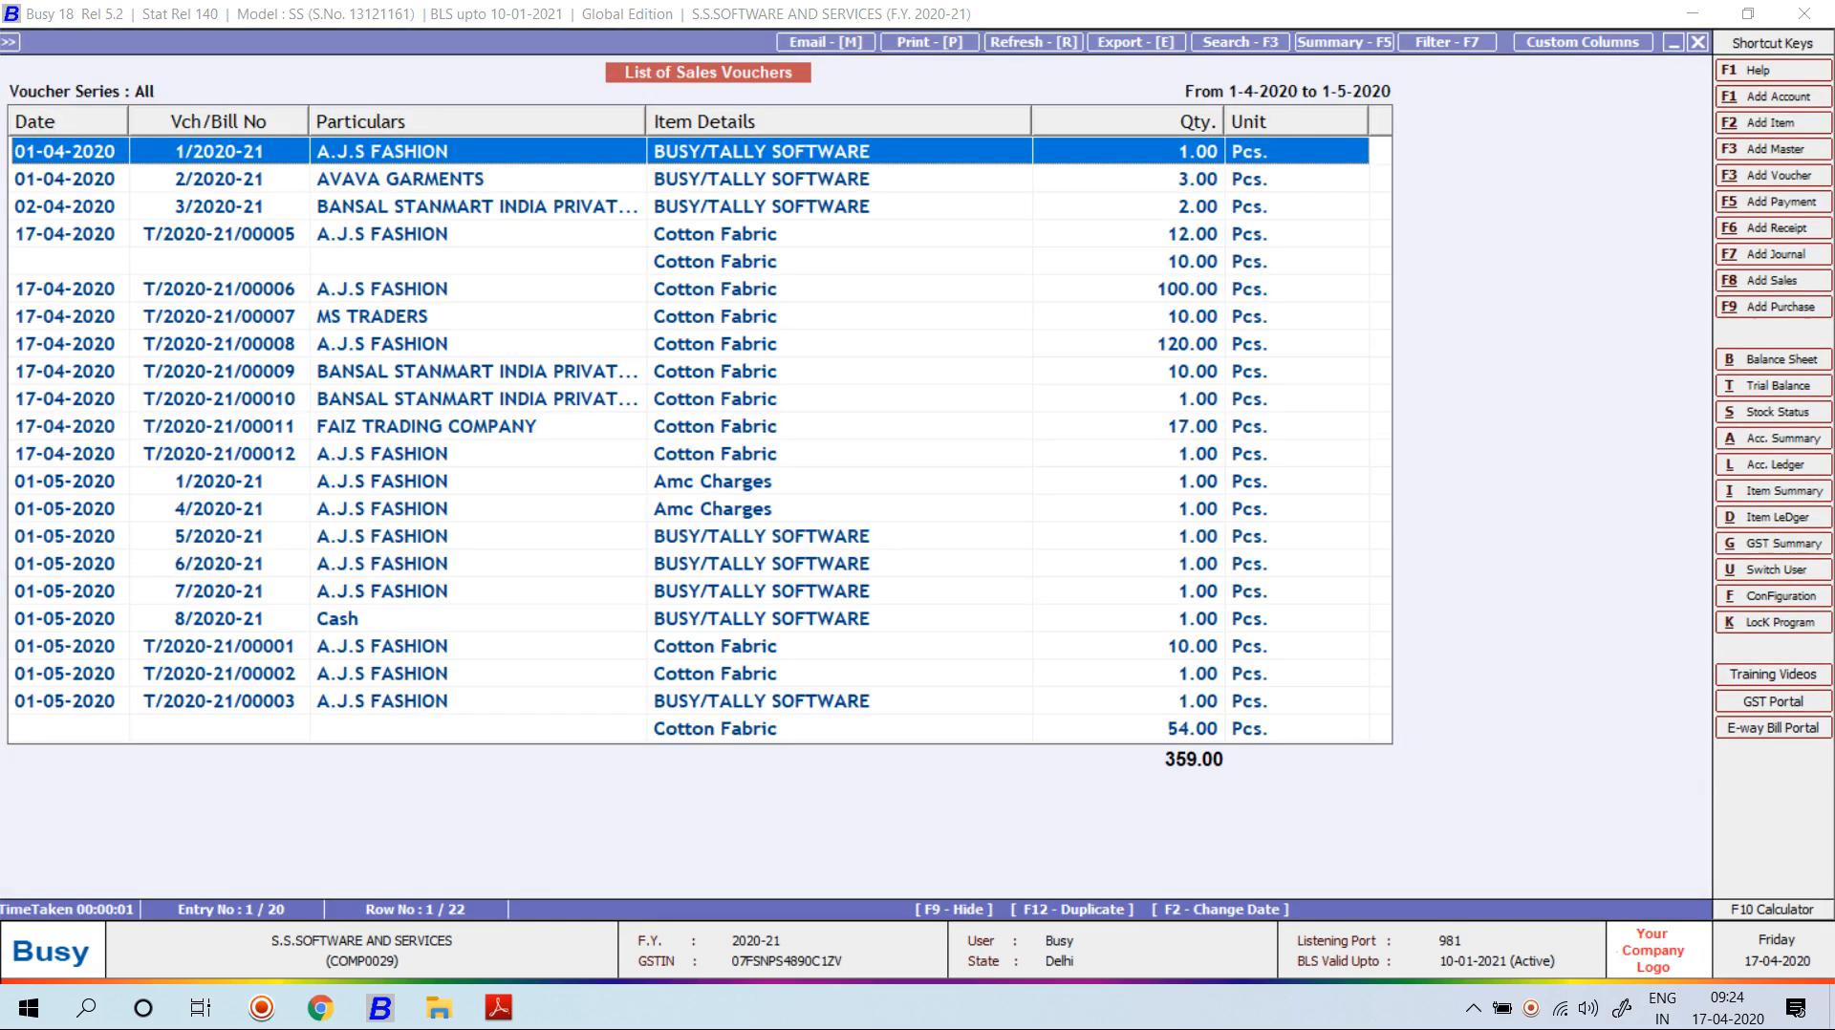
Review the sales list's 'As it is From Grid' print options, then close the list.
key("alt+p")
key("Right")
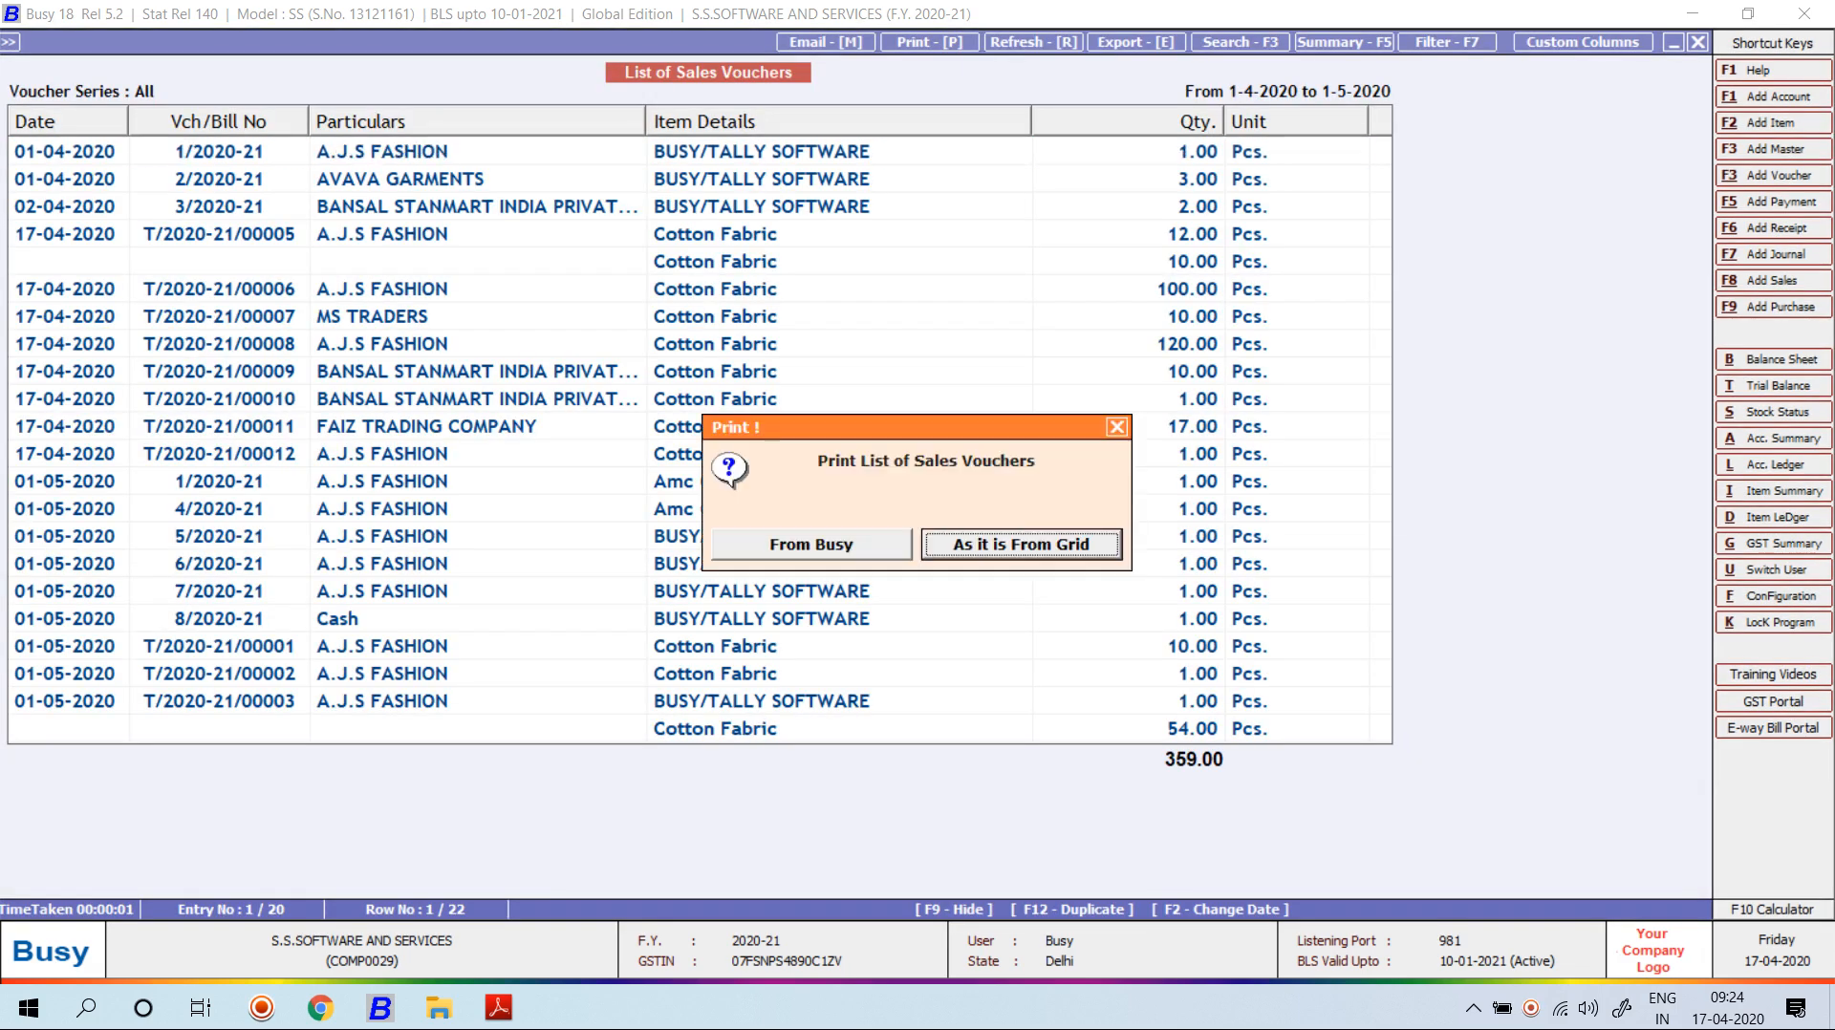
key("Return")
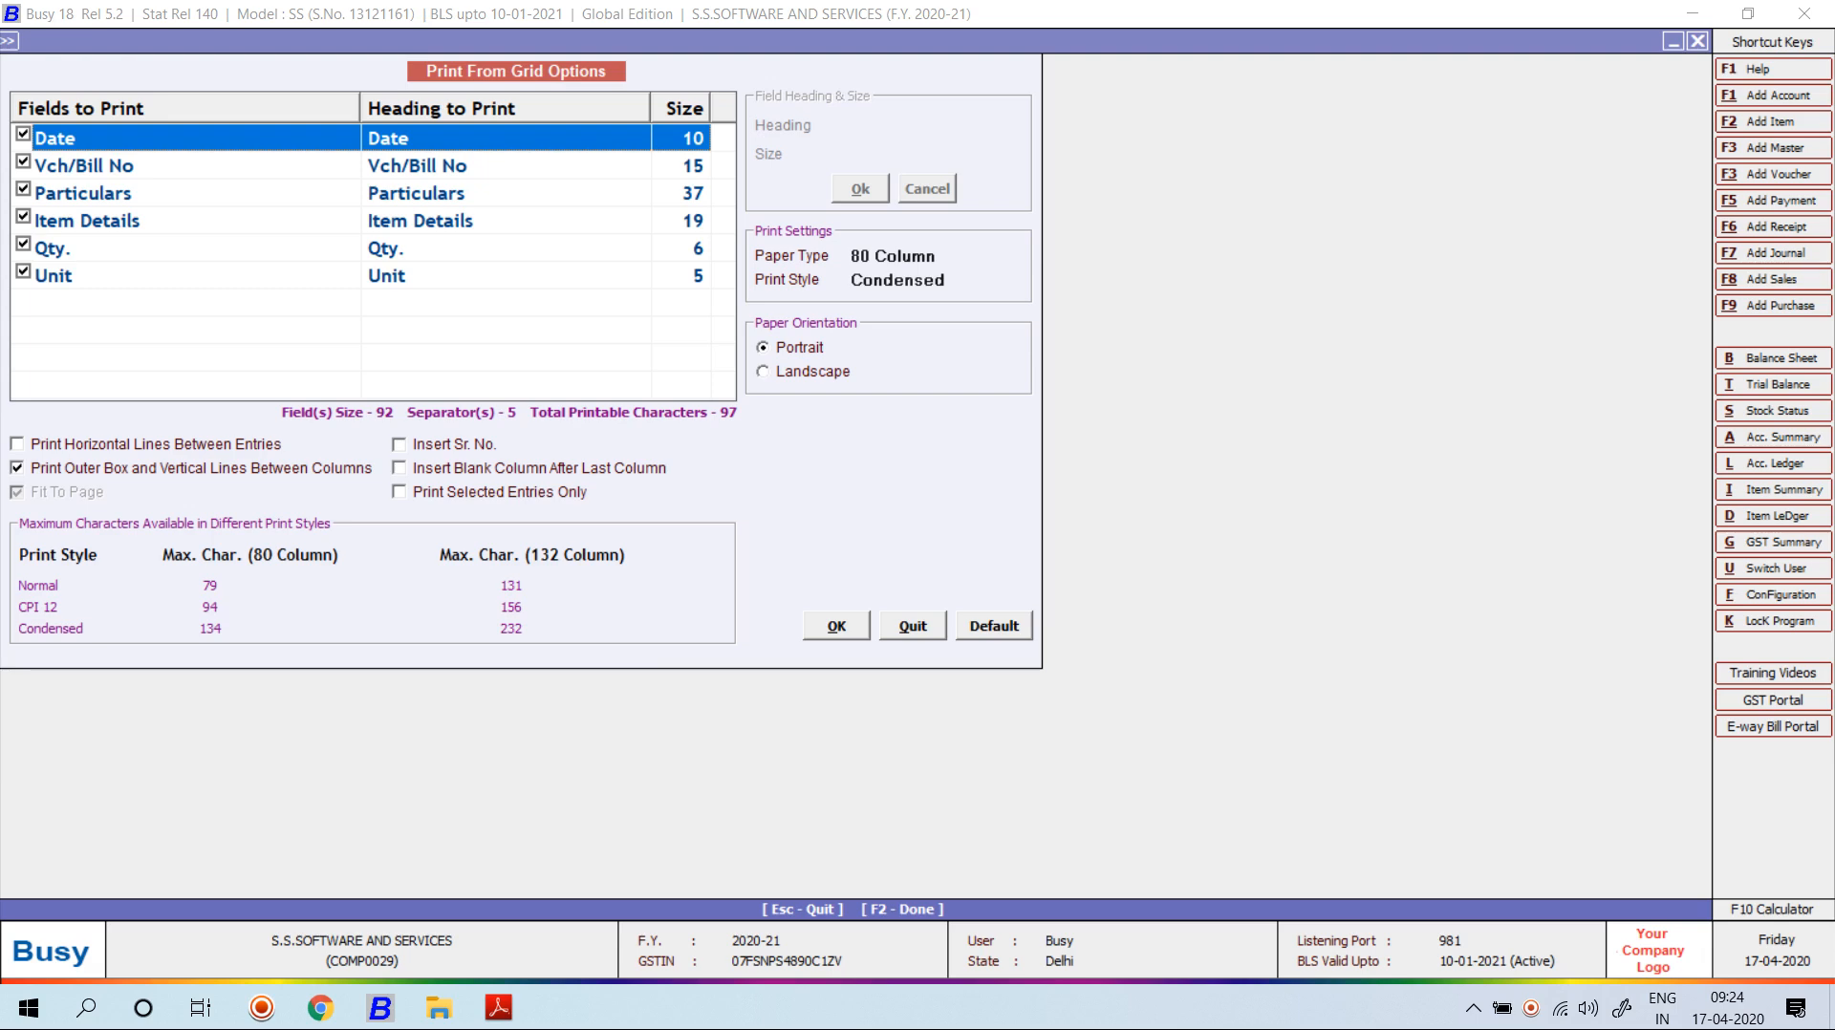
key("Escape")
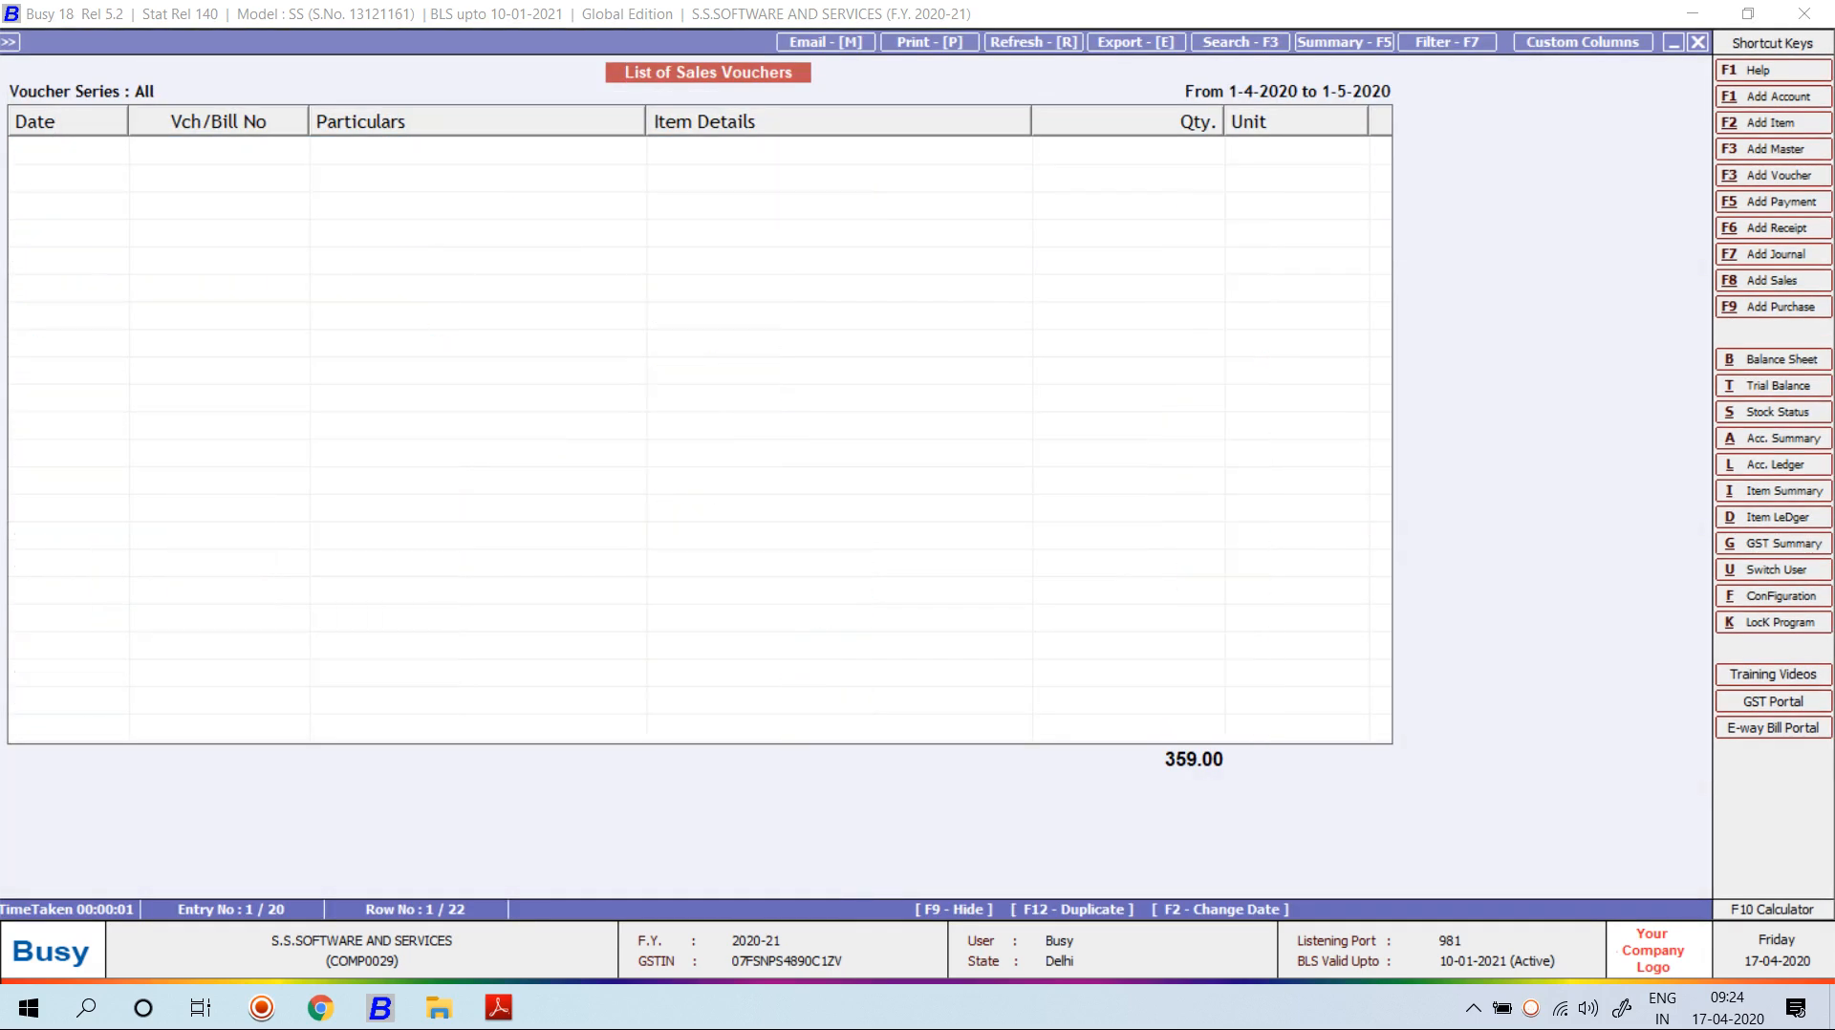
key("Escape")
key("Escape")
key("Escape")
Open the header editor of the MY FORMAT sales invoice format from Advanced configuration.
key("Left")
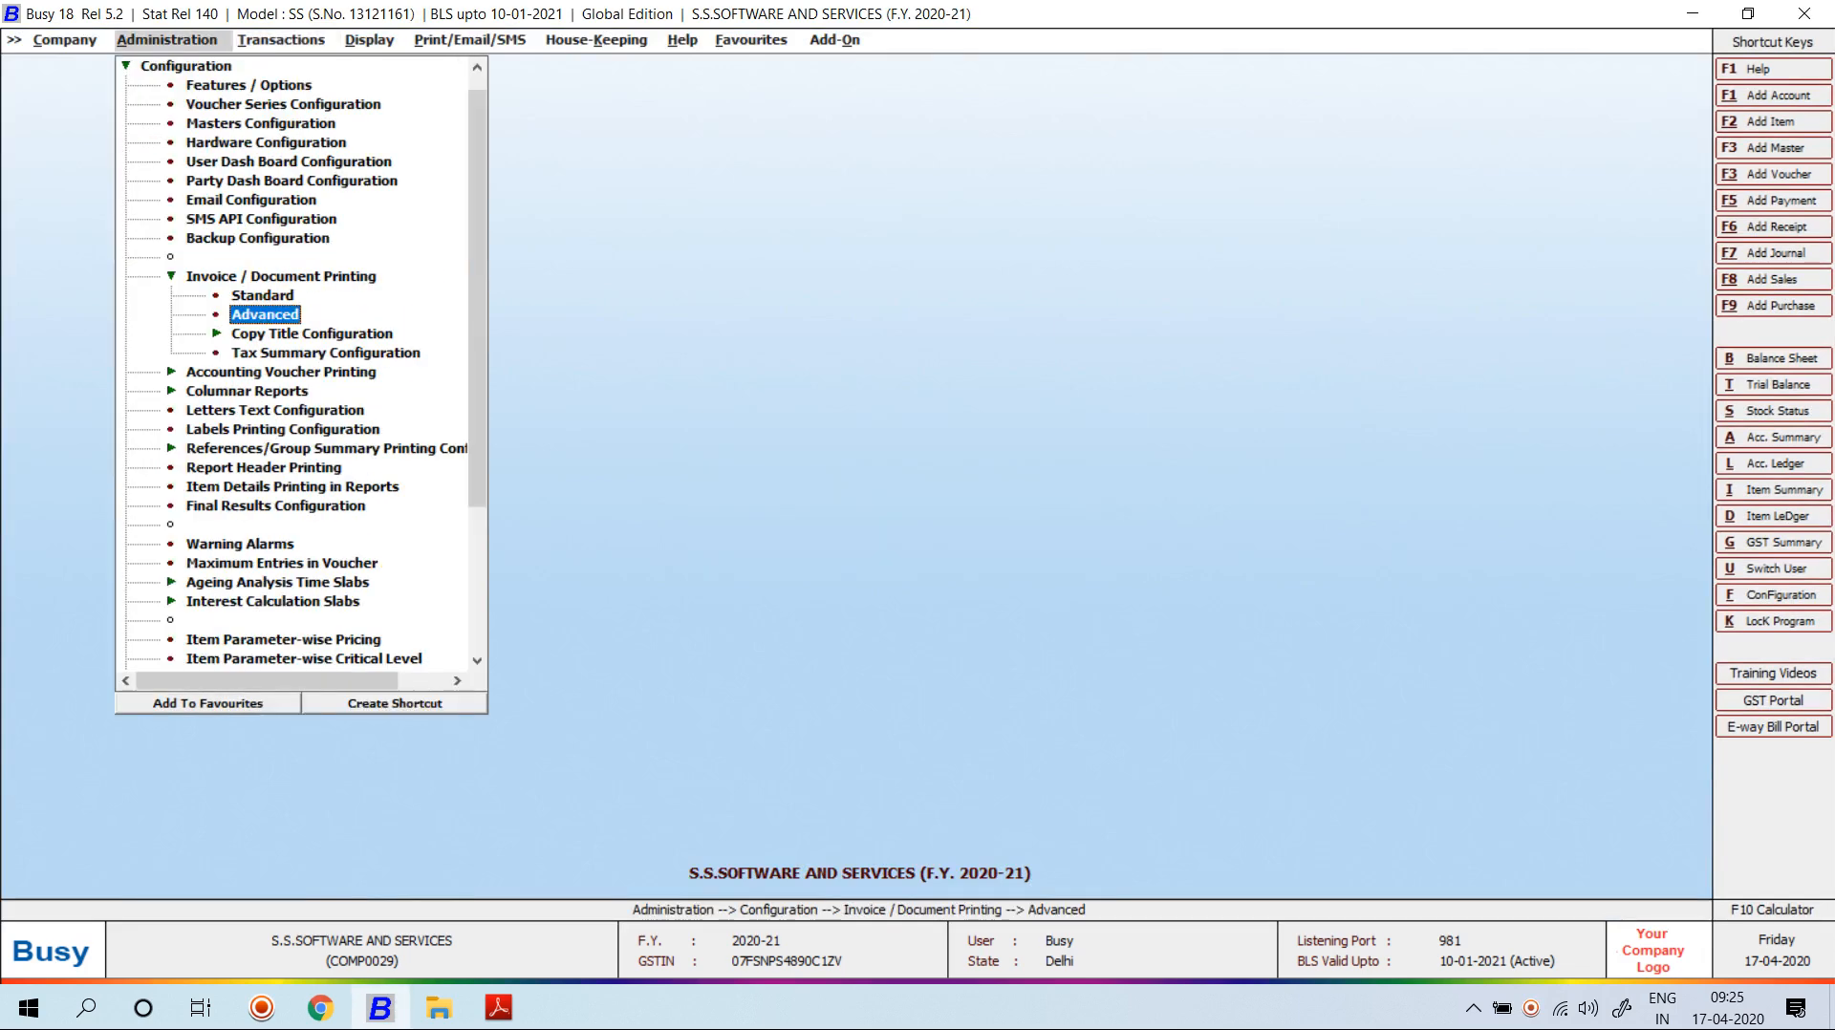
key("Return")
key("Right")
key("Down")
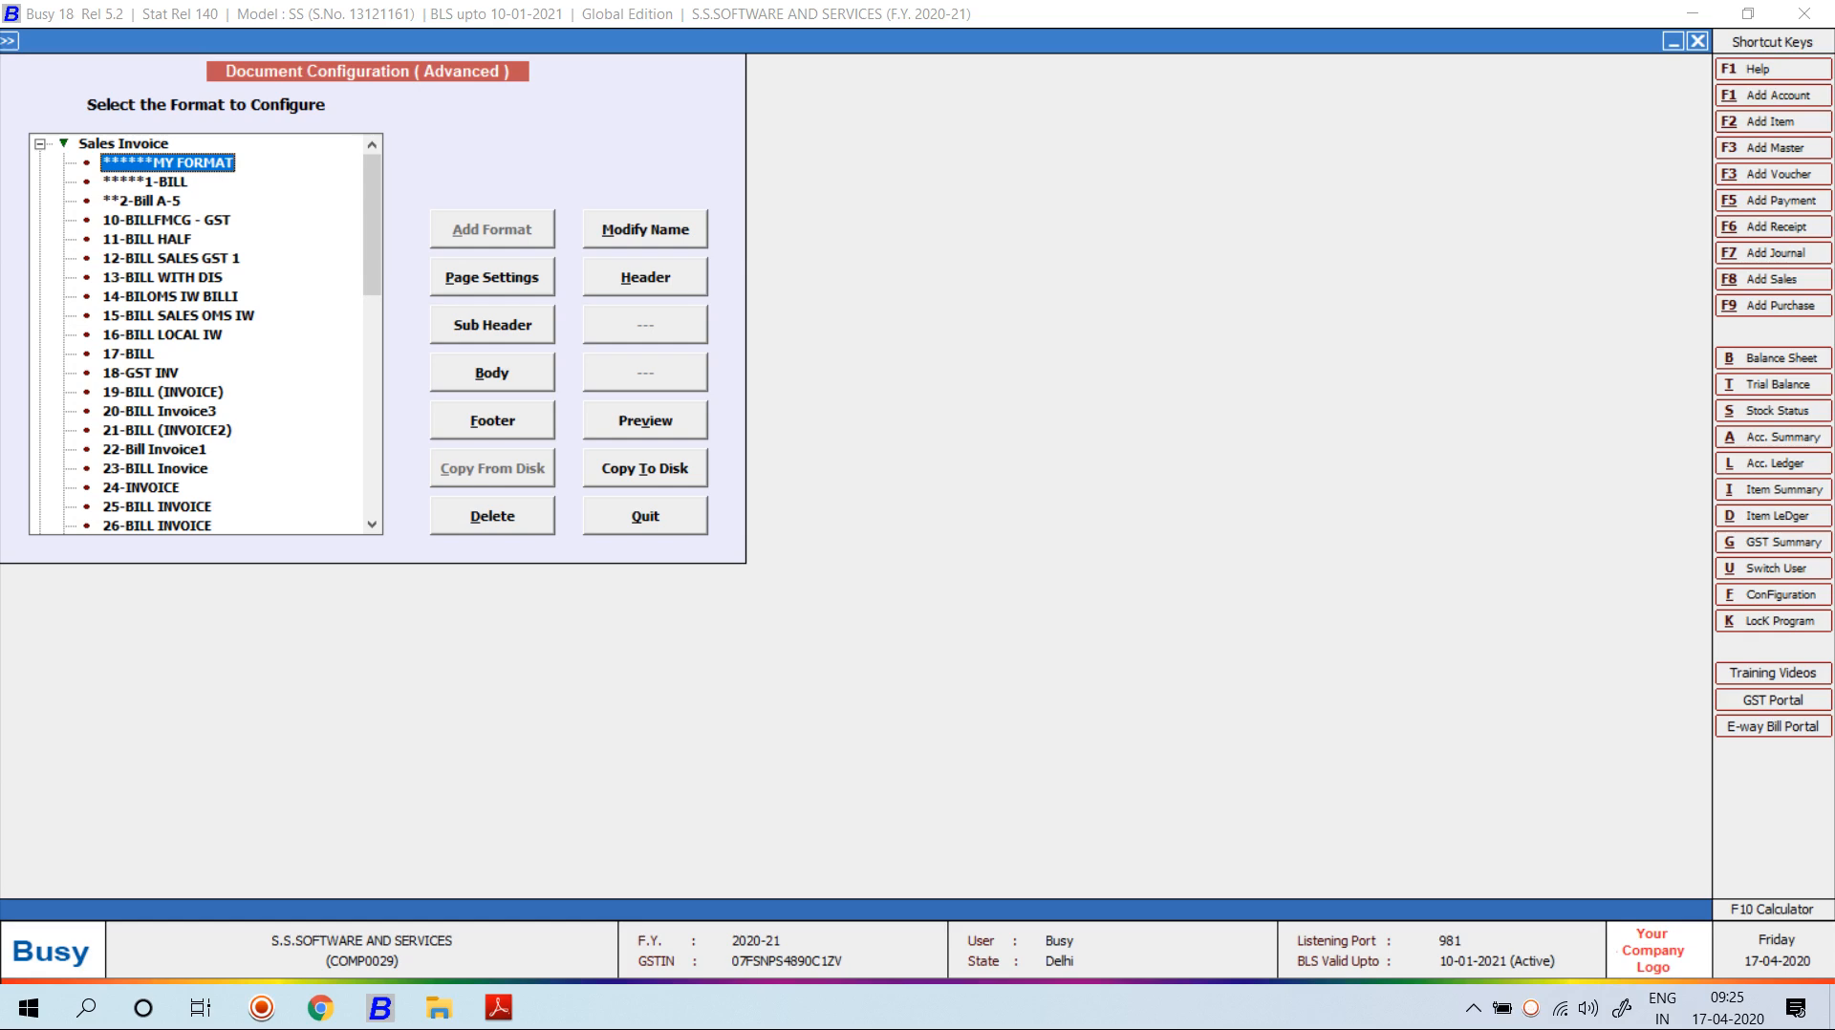
left_click(645, 277)
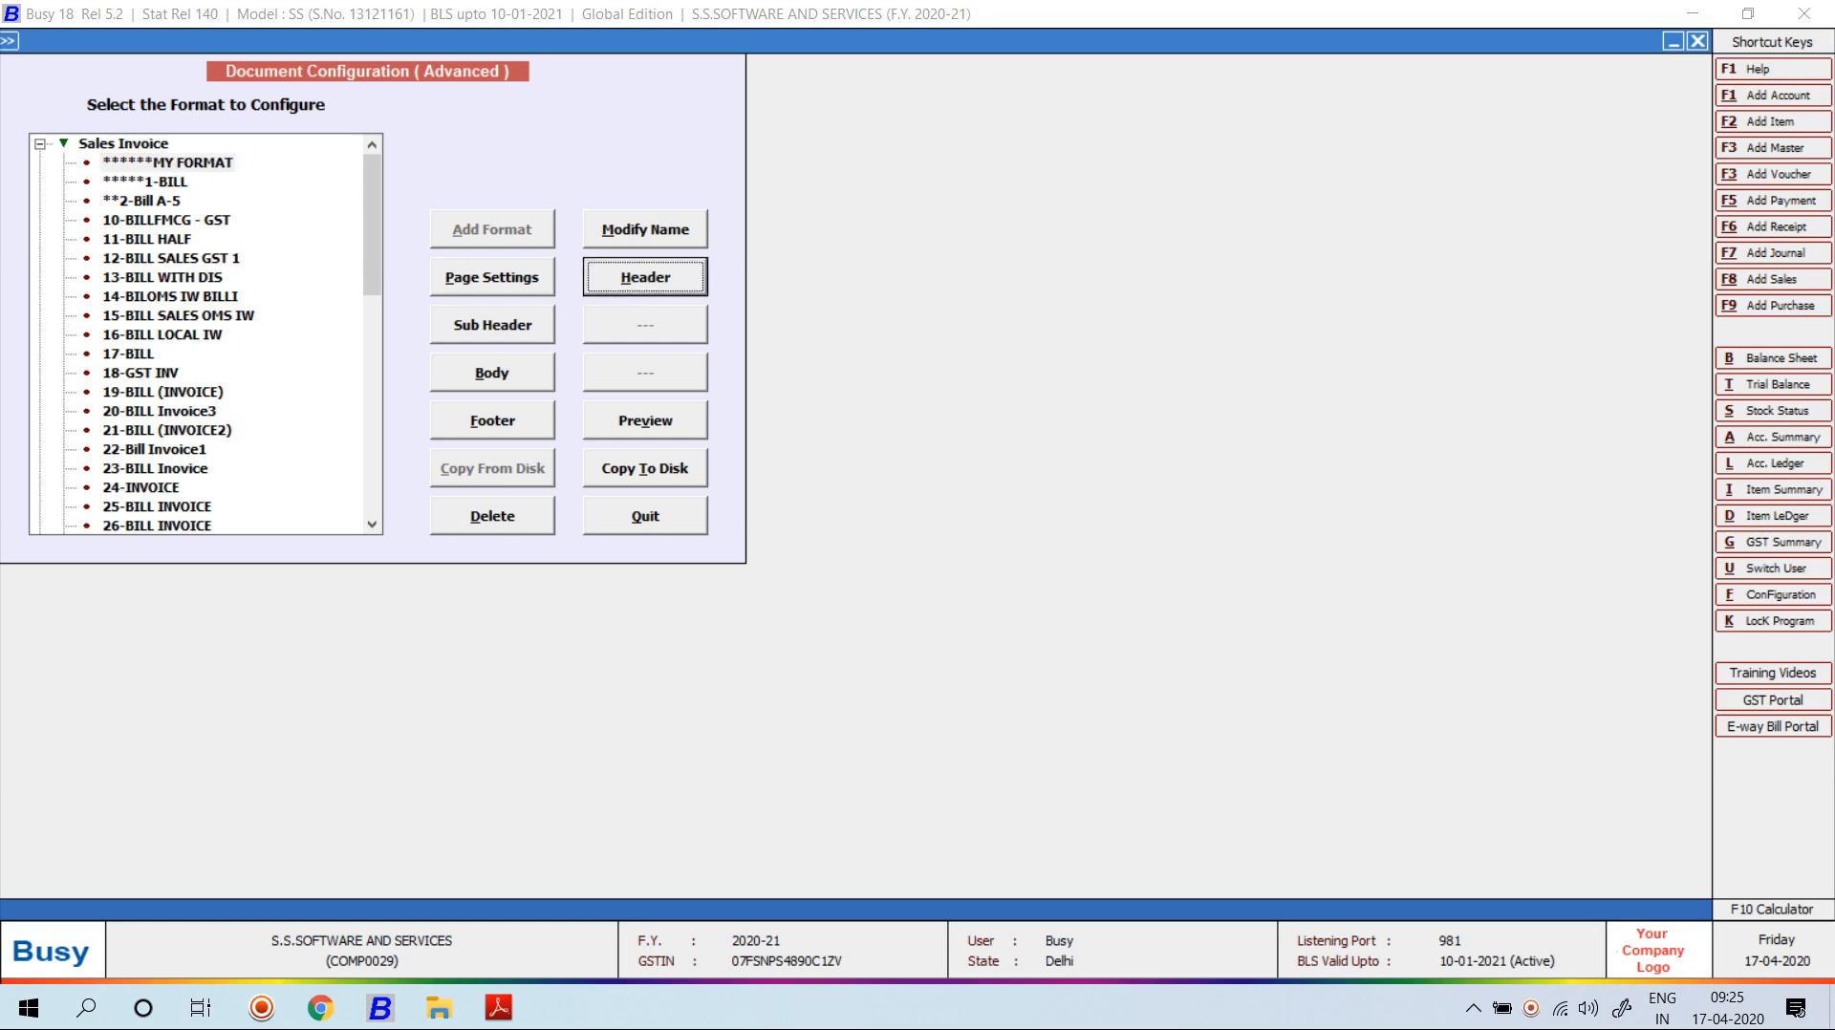
key("Return")
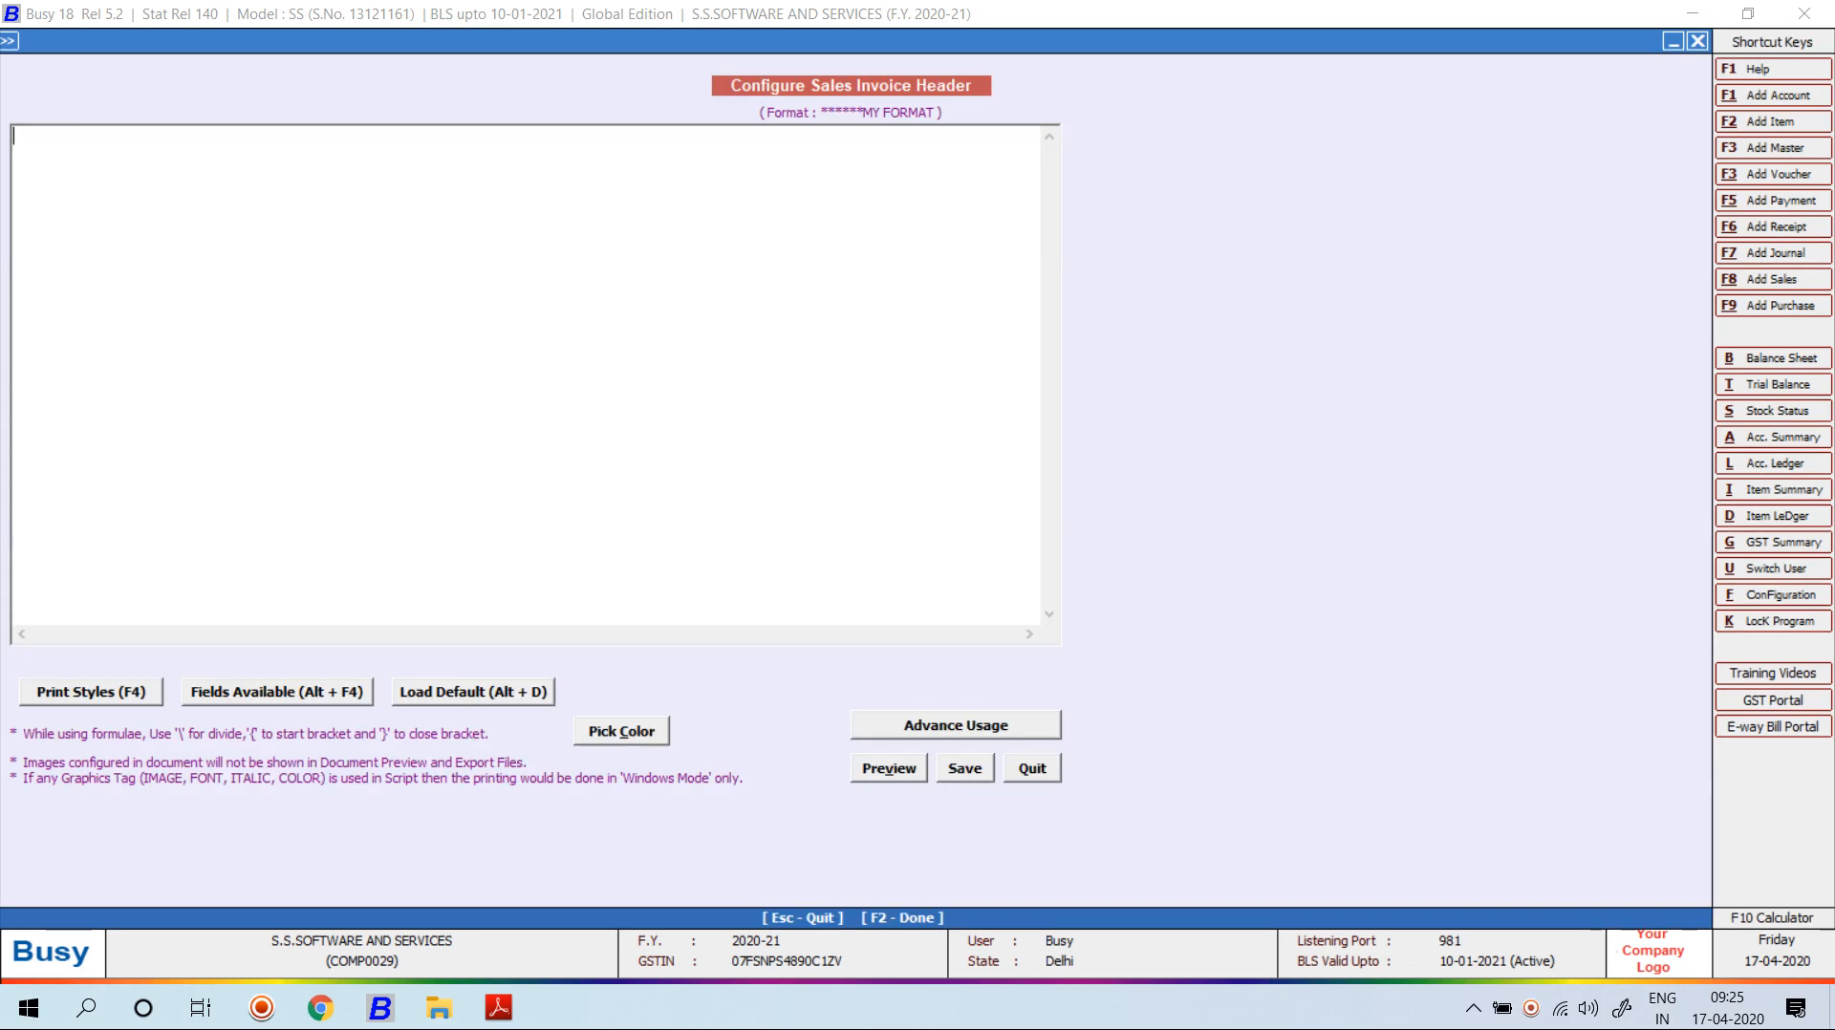
Insert adjacent CPI12_ON and CPI12_OFF tags, removing the space between them.
key("F4")
key("c")
key("Return")
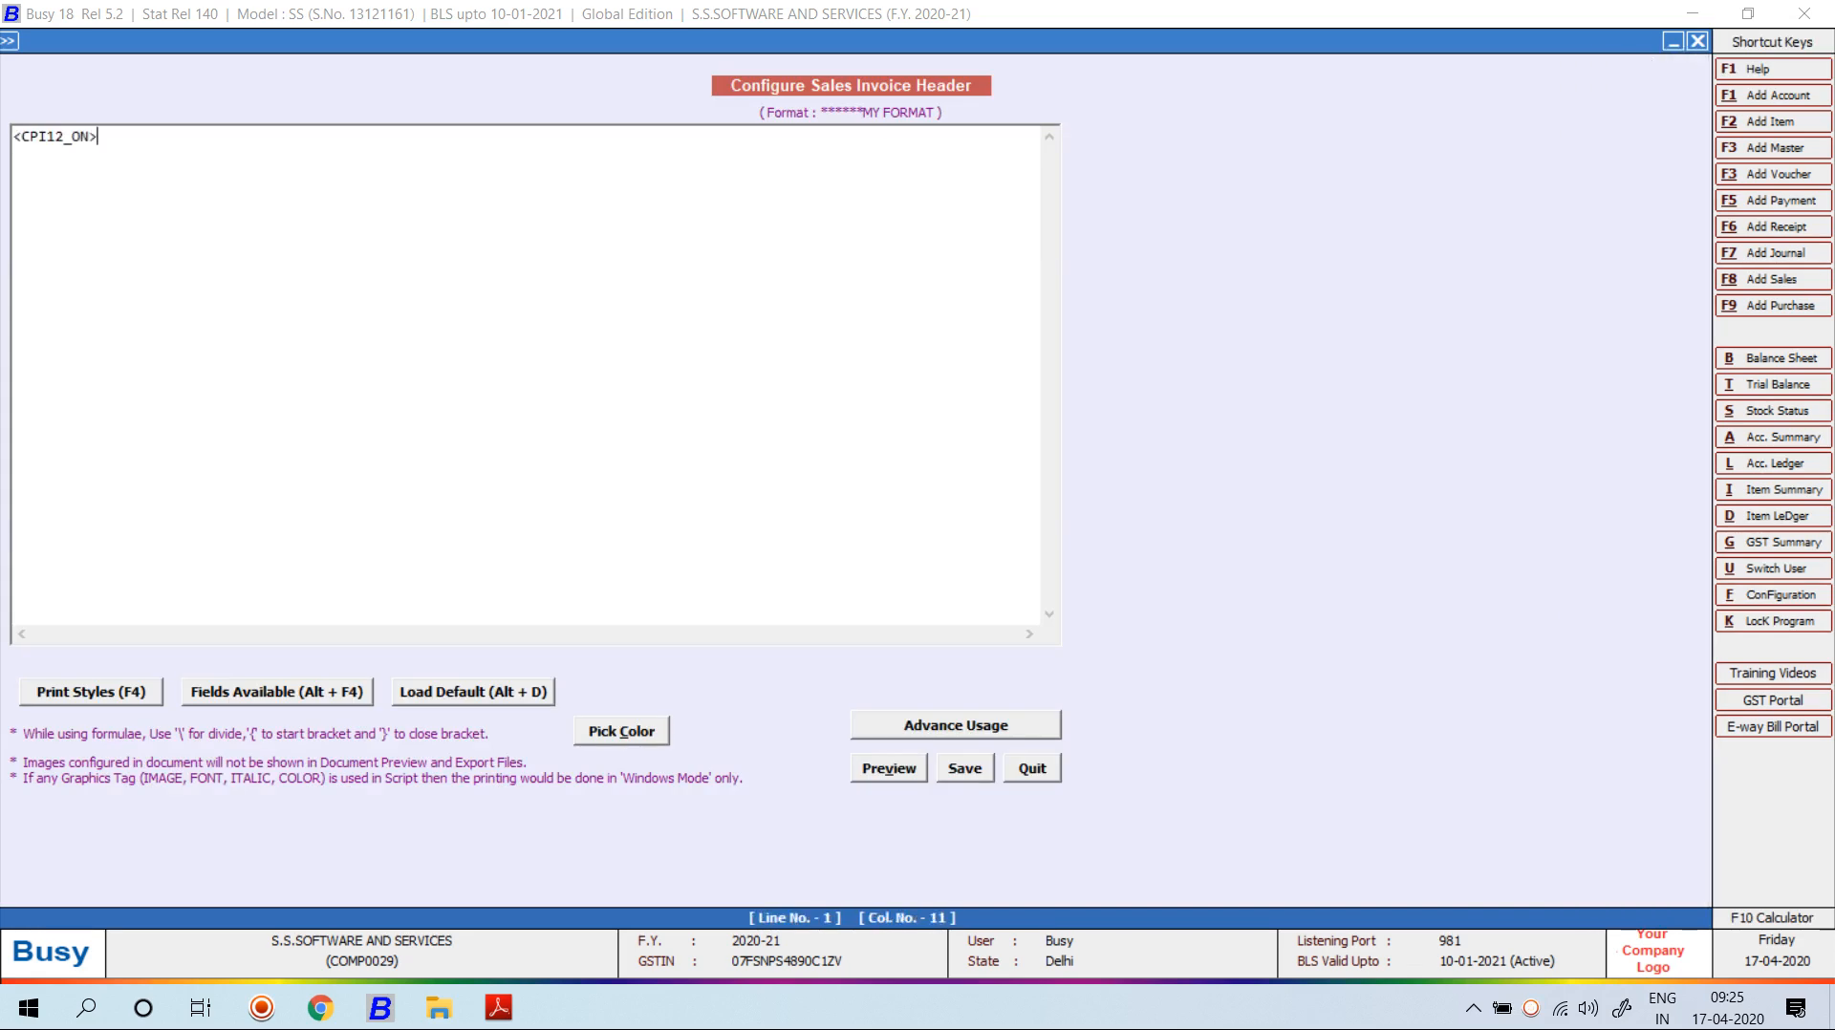
key("F4")
key("Down")
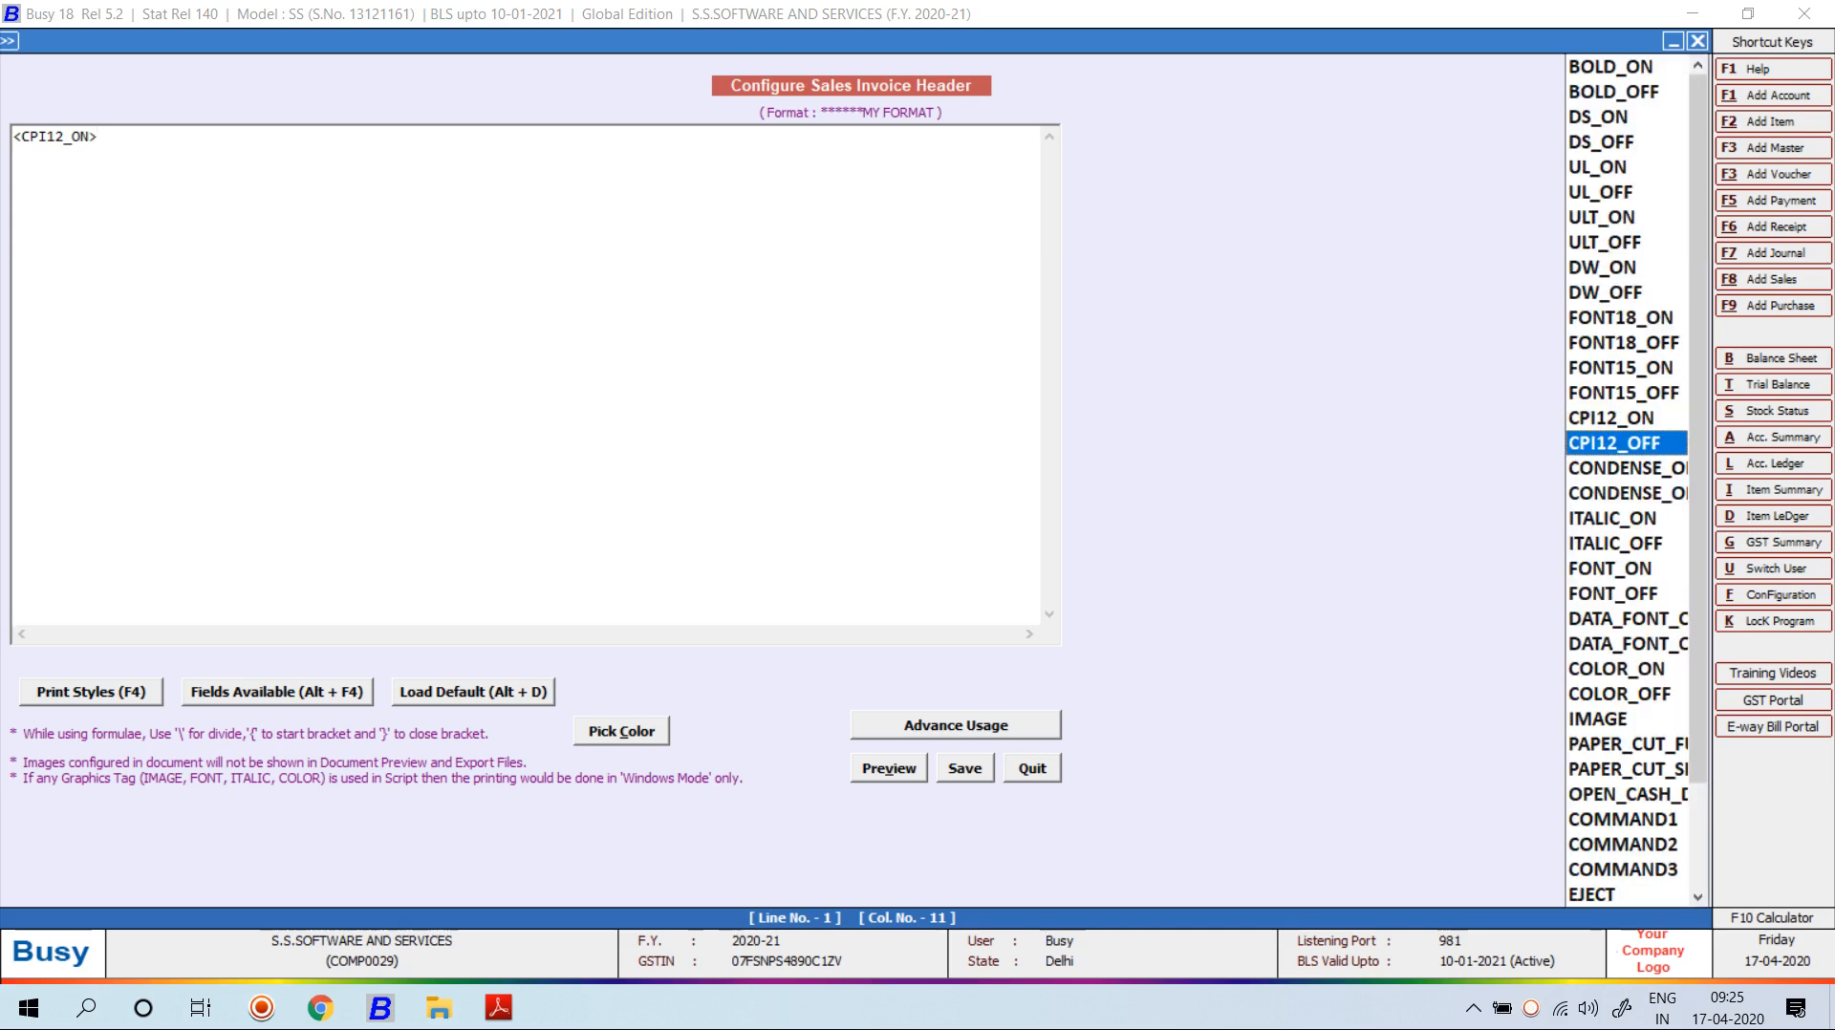
key("Return")
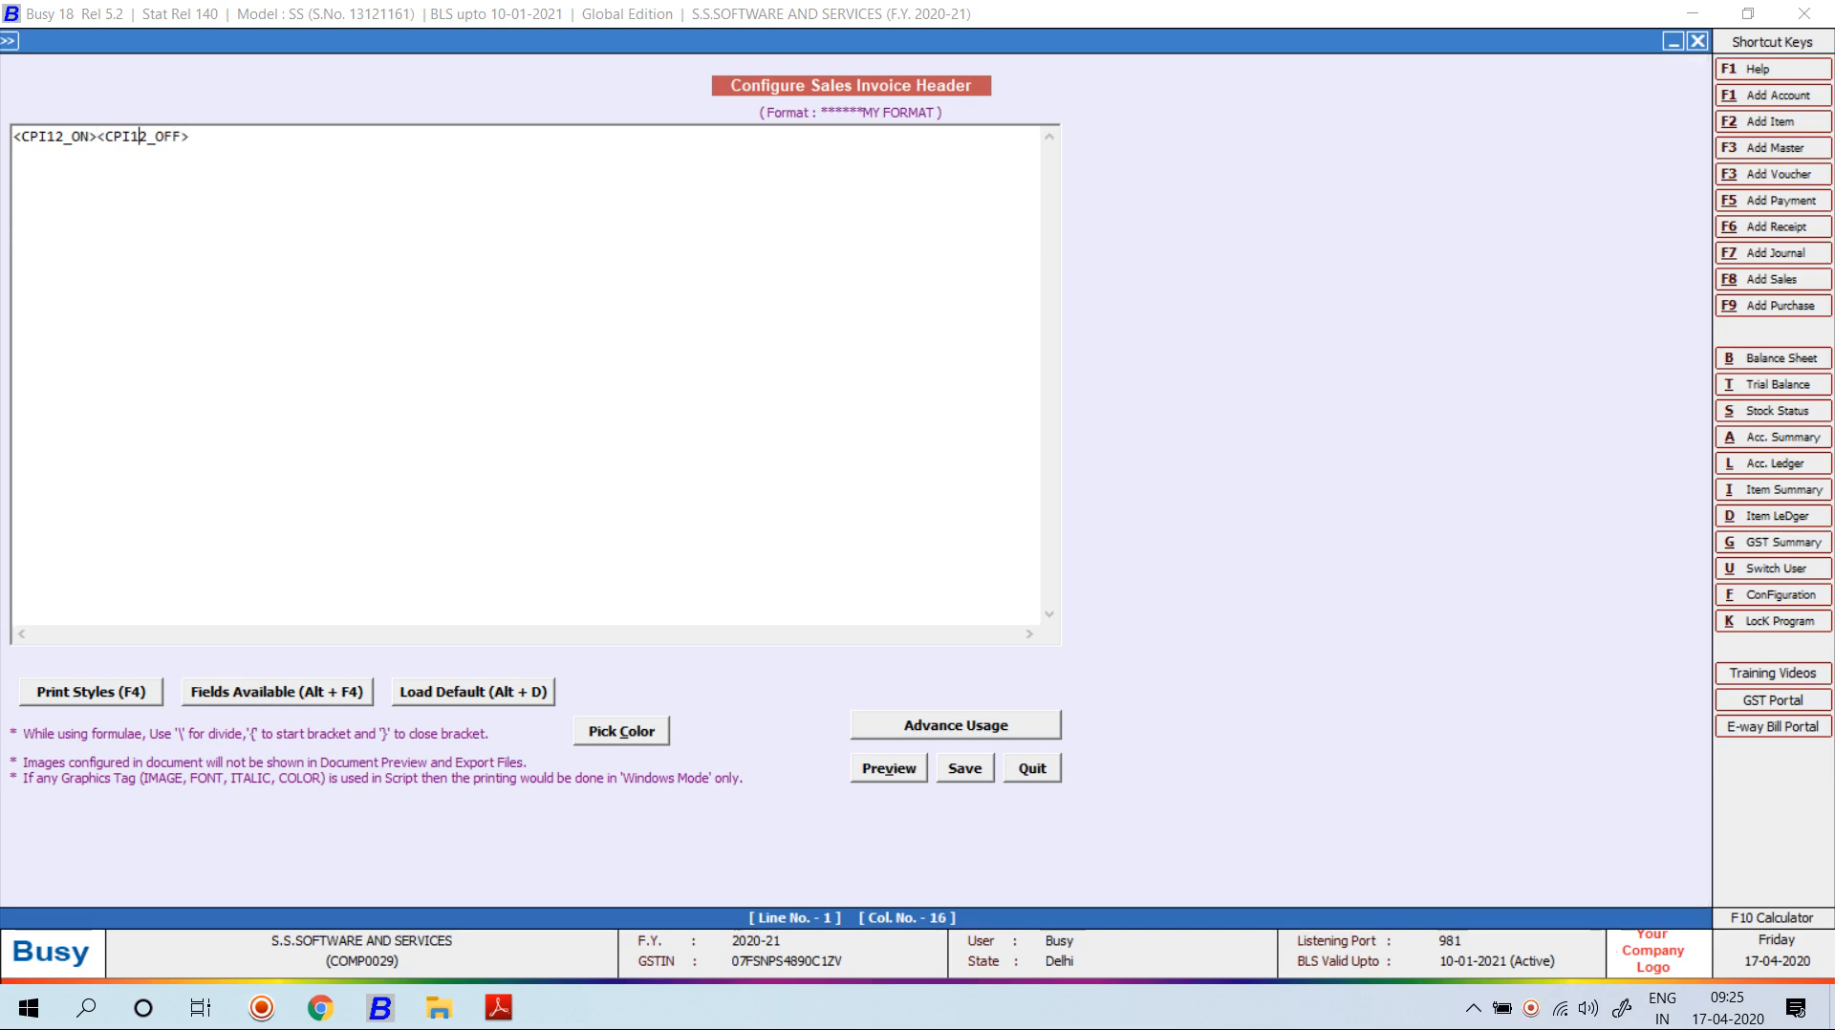
key("Left")
key("Left")
key("BackSpace")
Insert BOLD_ON and BOLD_OFF tags between the CPI12 tags, cursor before BOLD_OFF.
key("F4")
key("Home")
key("Return")
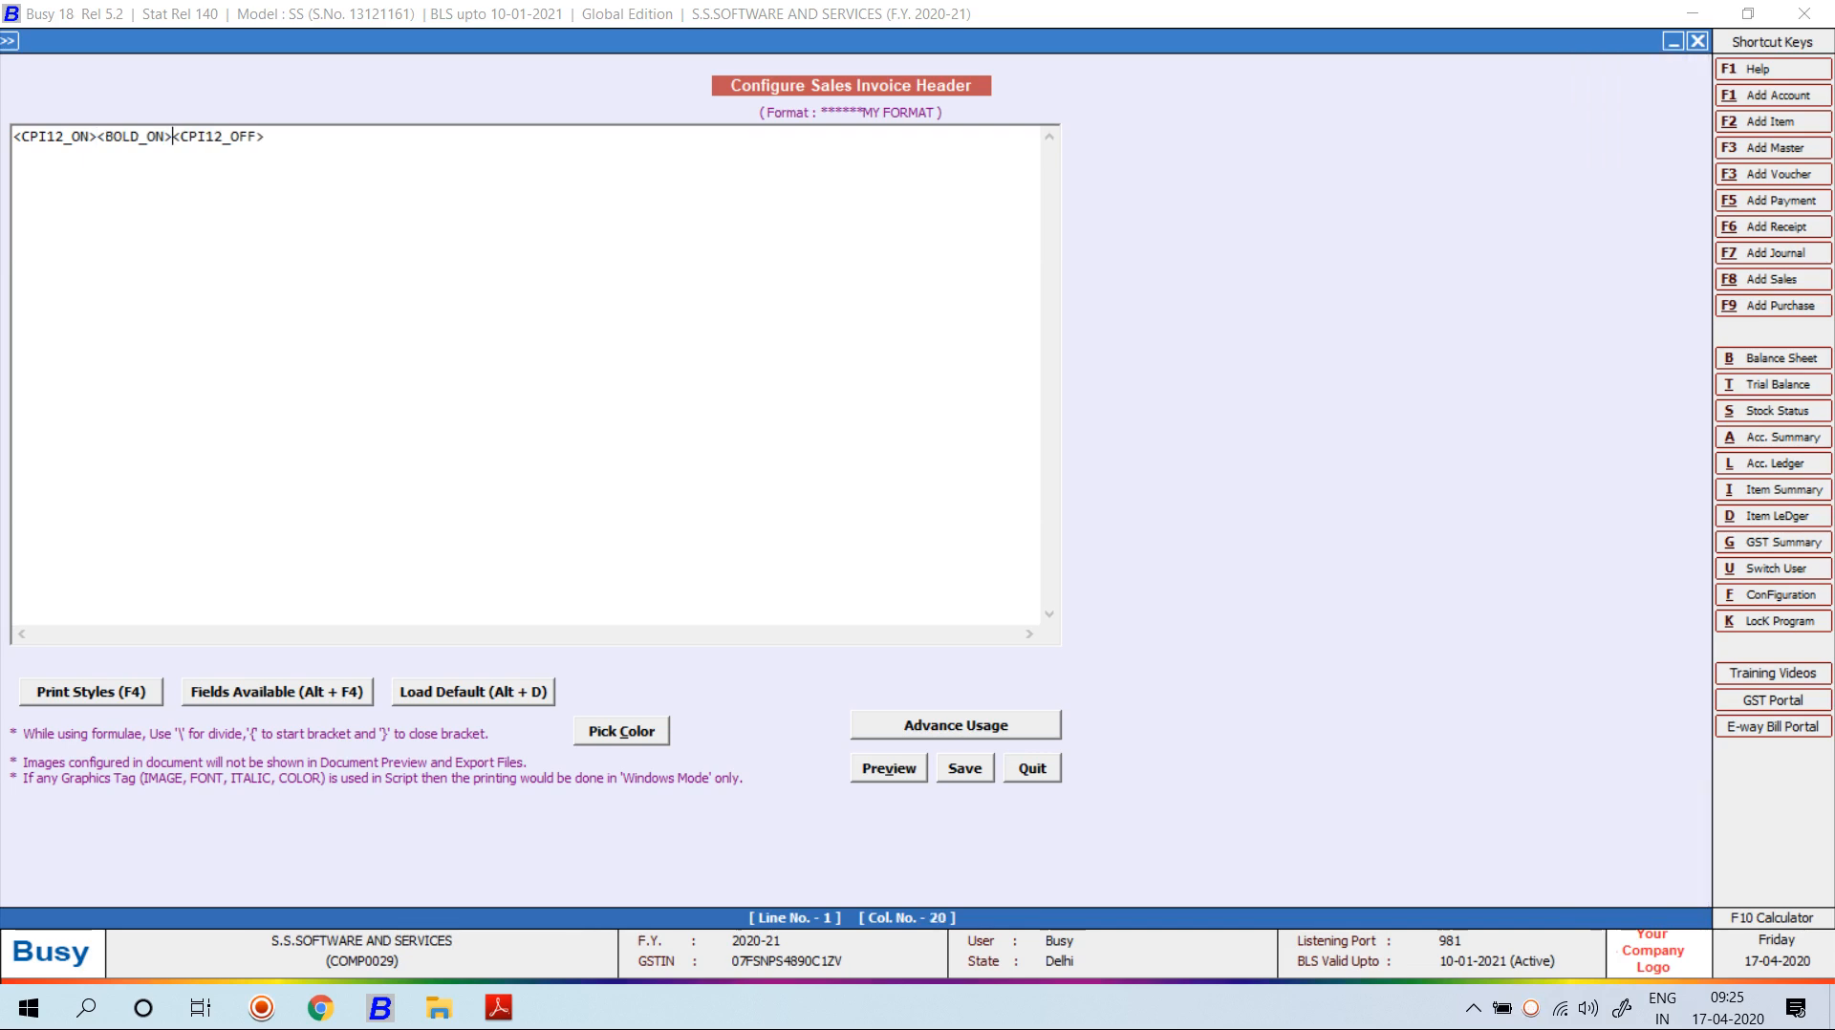
key("F4")
key("Down")
key("Return")
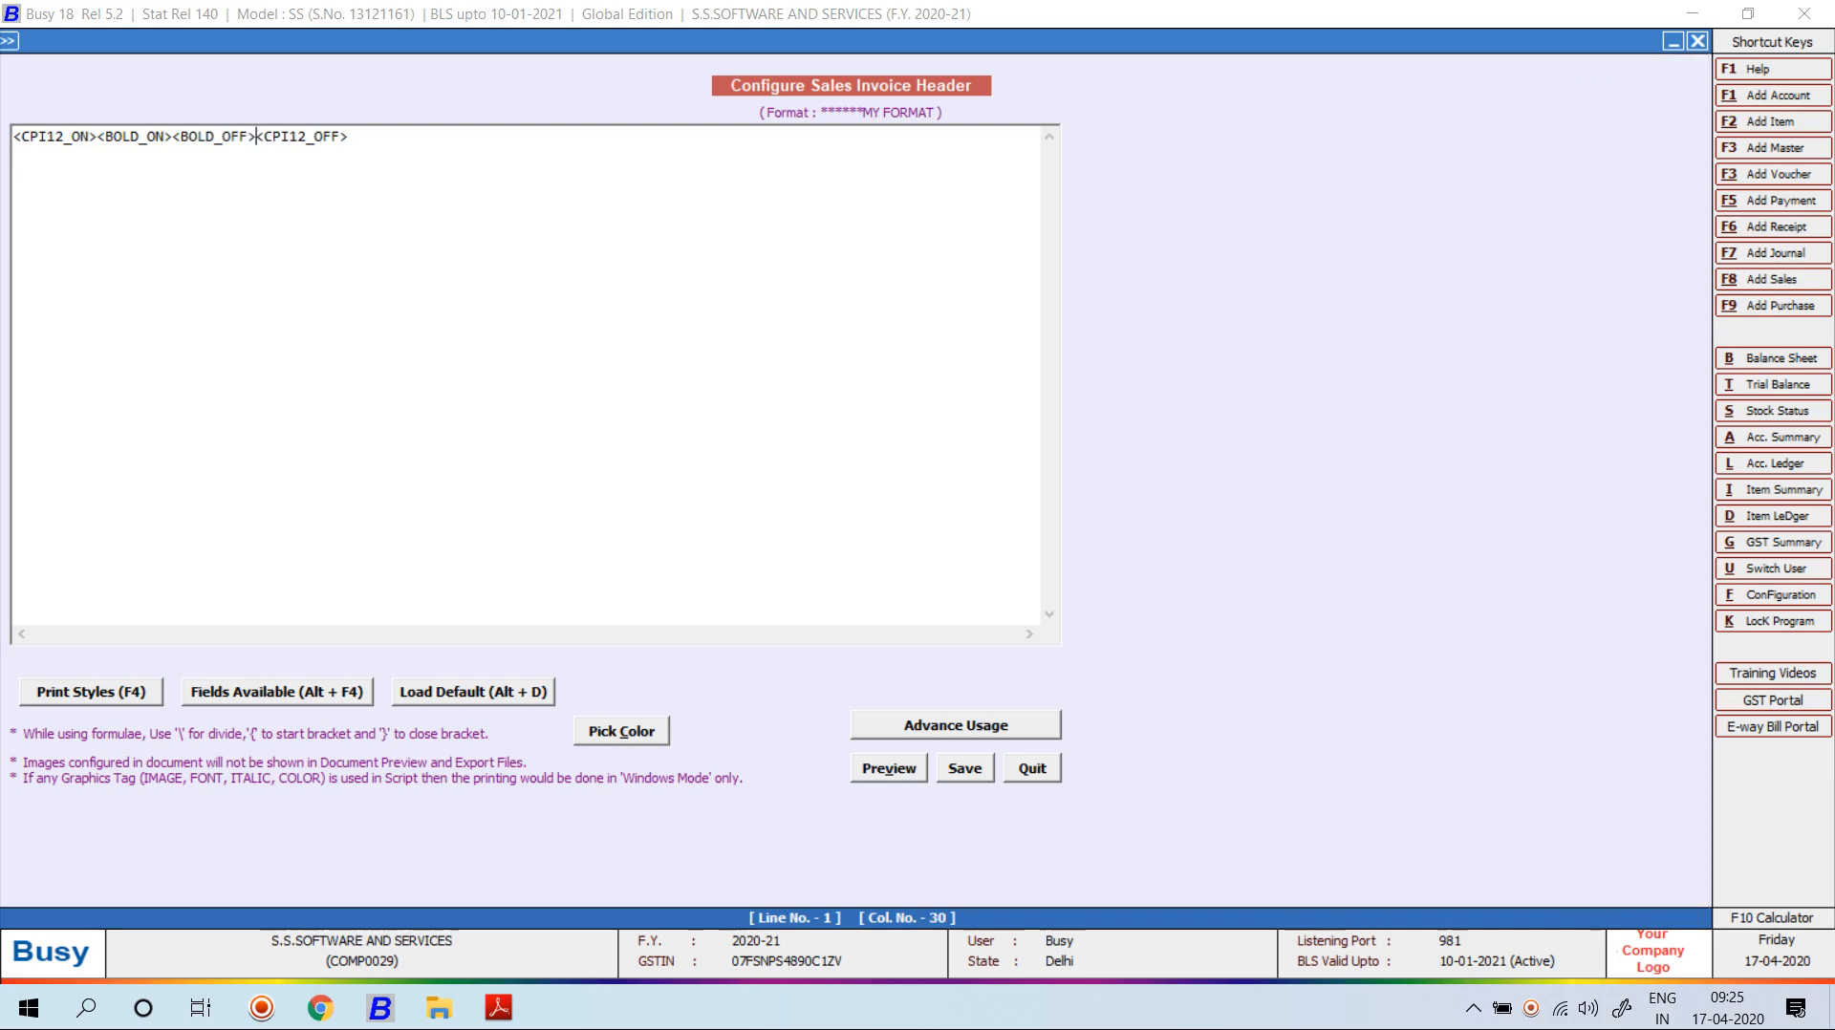
key("Left")
key("Left")
key("Left")
key("Left")
key("Left")
key("Left")
key("Left")
key("Left")
Insert a STATIC_TEXT field 'GSTIN NO :' with width 15, giving <^GSTIN NO :^,15,L>.
key("alt+F4")
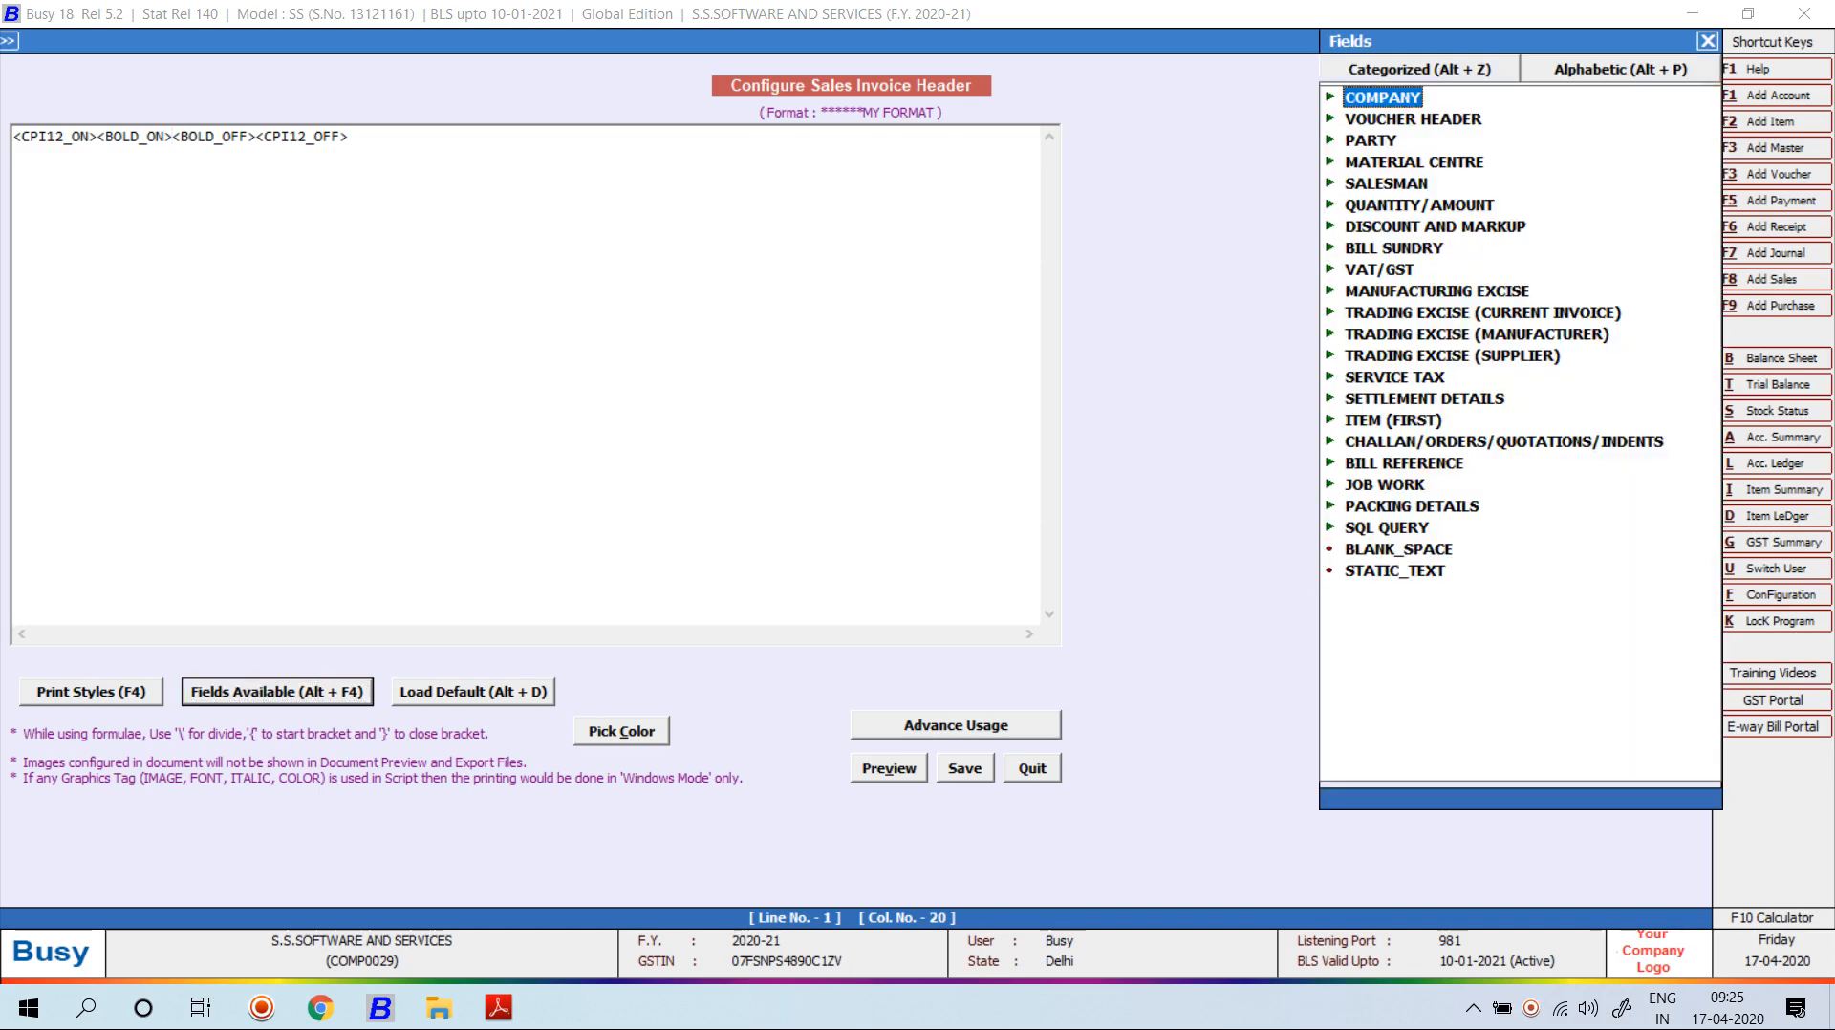
key("End")
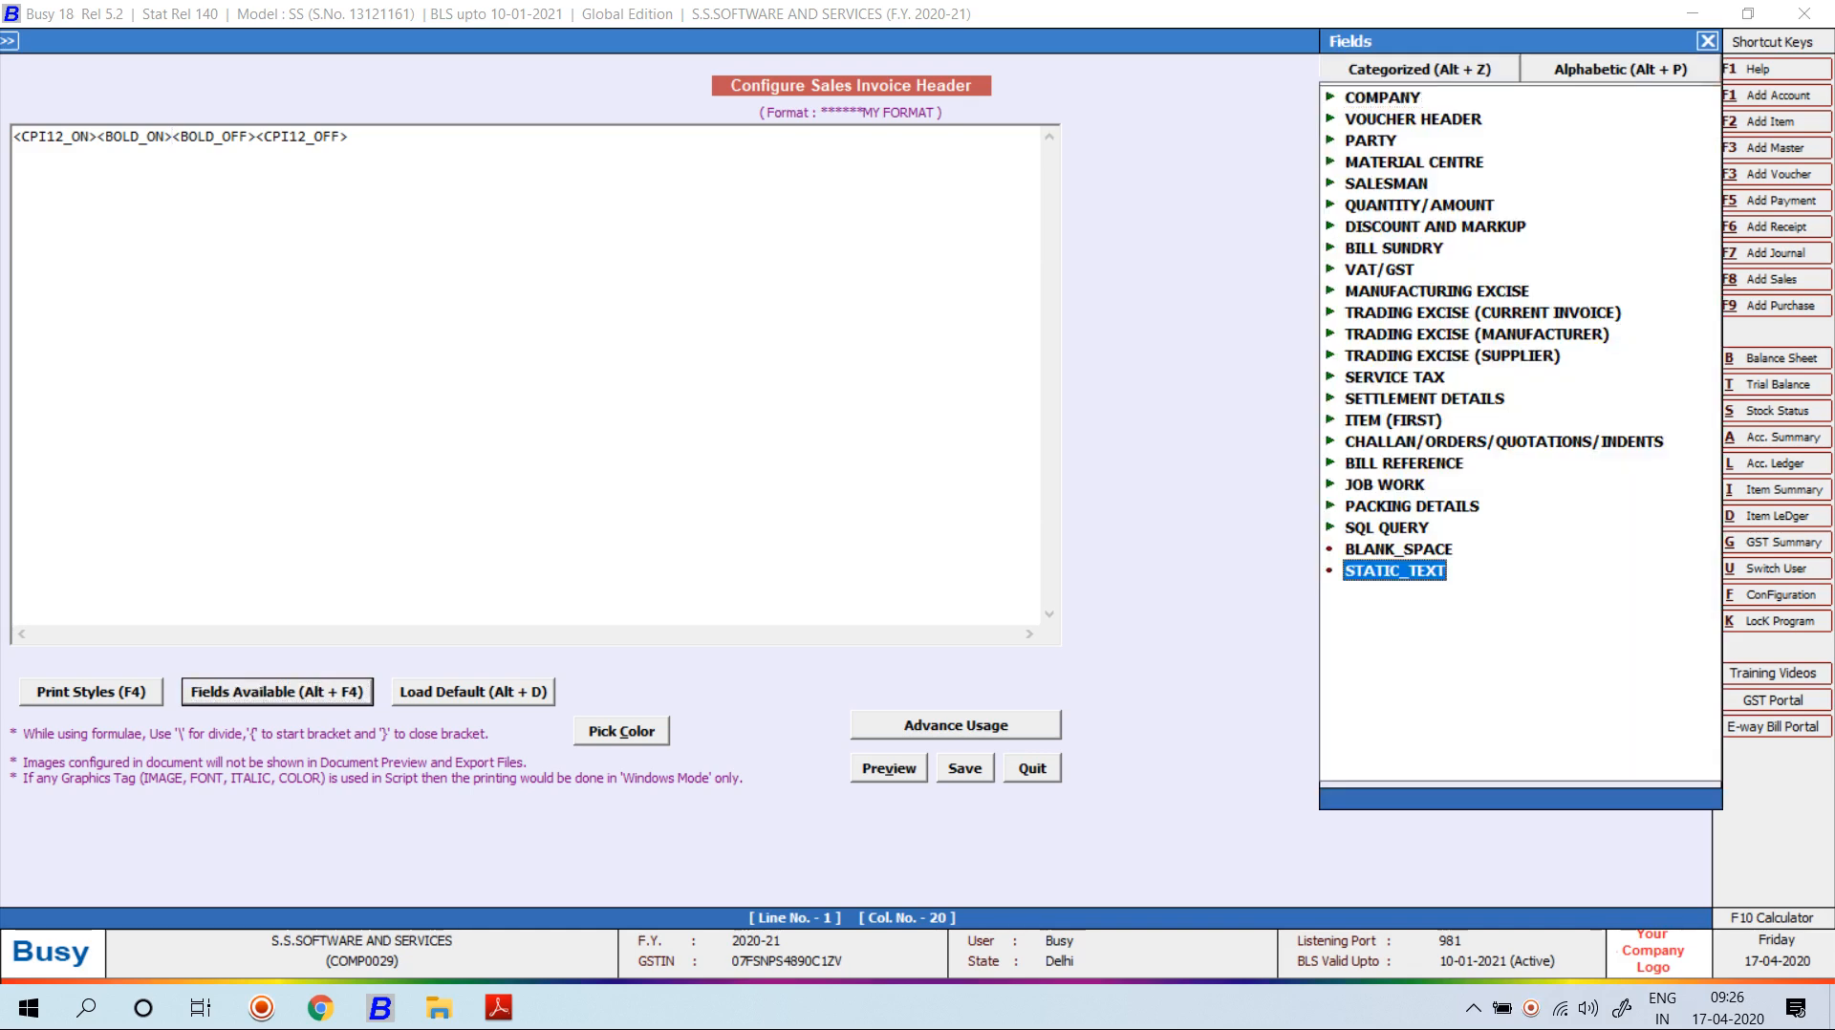
key("Return")
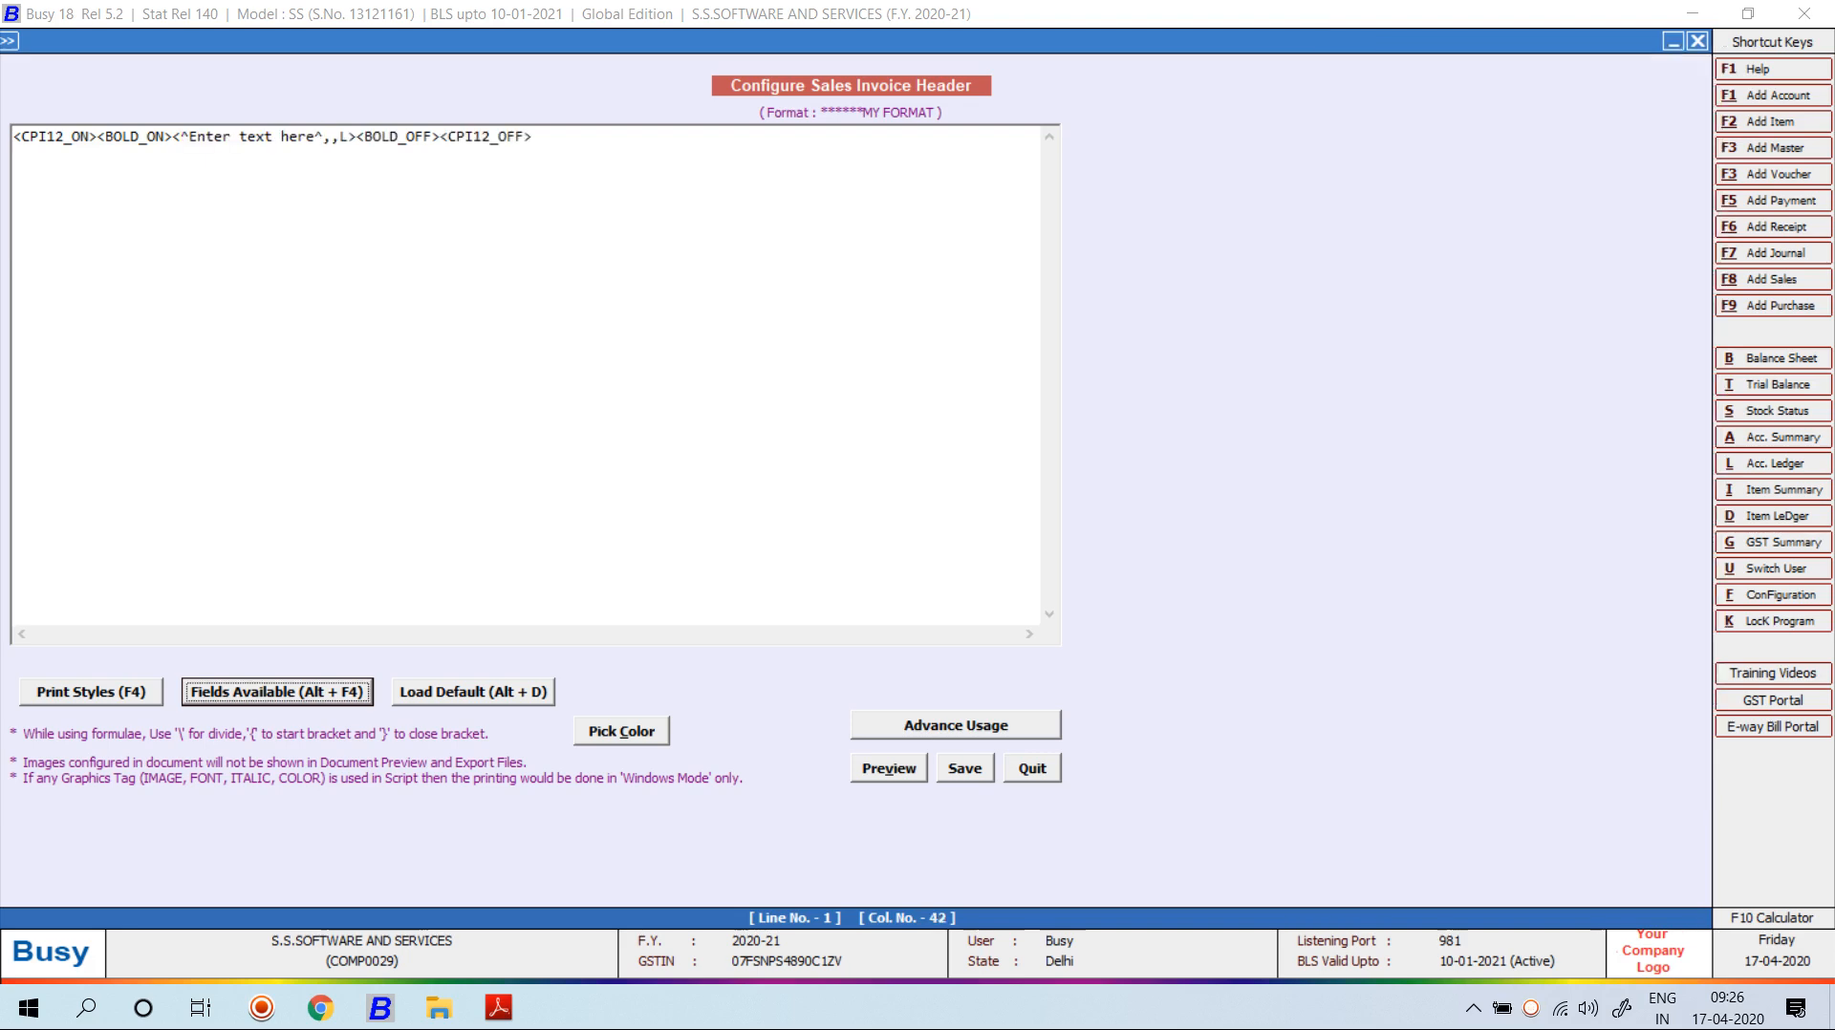
left_click(315, 137)
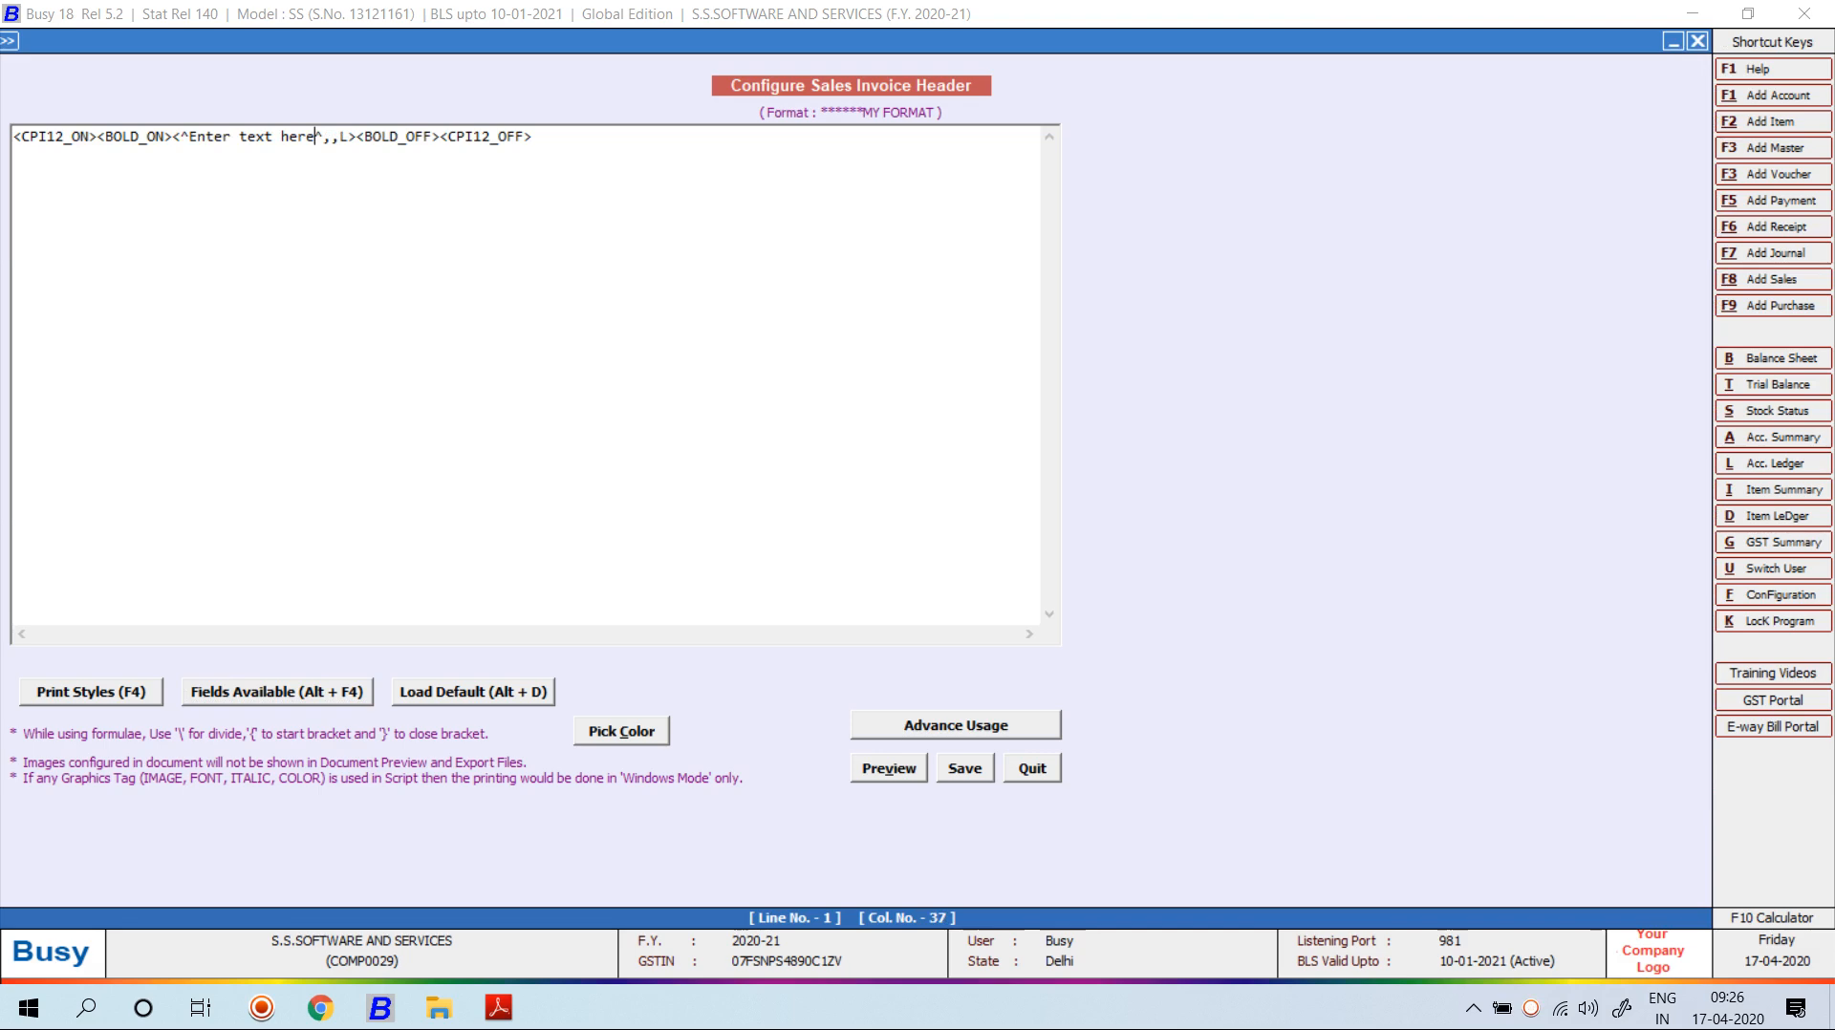
key("BackSpace")
key("BackSpace")
key("BackSpace")
key("BackSpace")
key("BackSpace")
key("BackSpace")
key("BackSpace")
key("BackSpace")
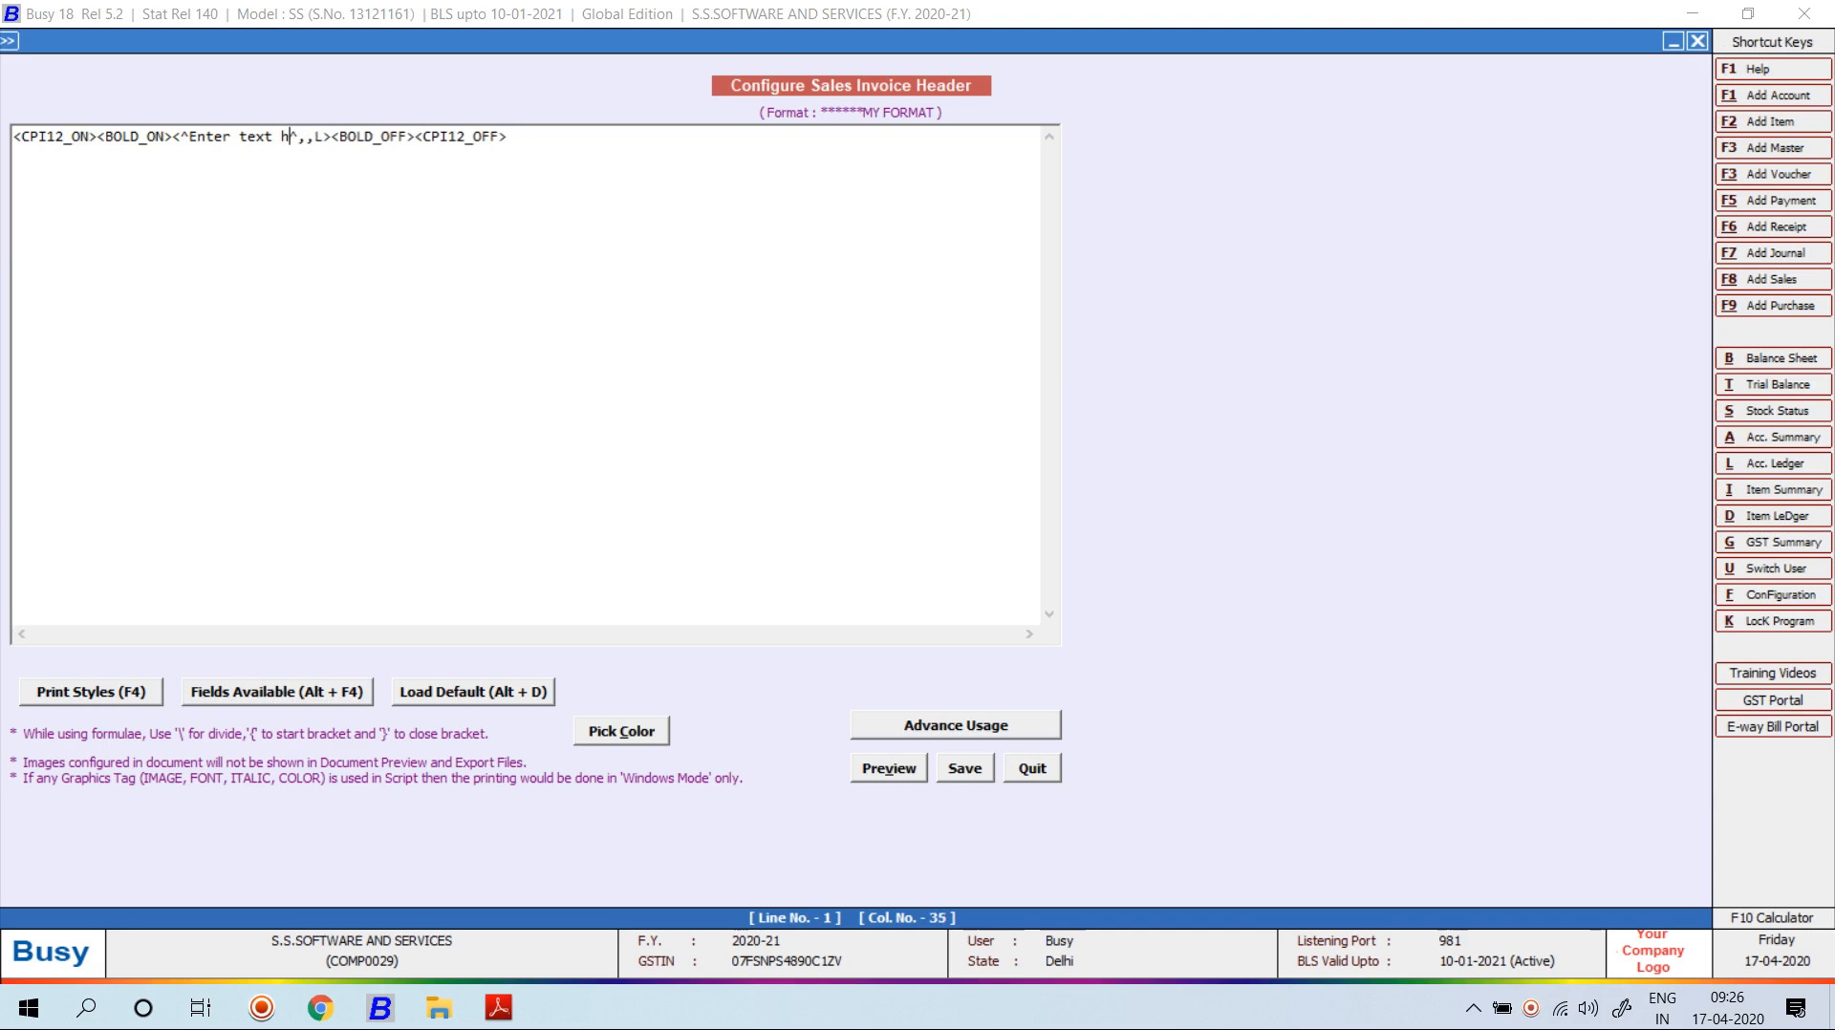
key("BackSpace")
key("BackSpace")
key("BackSpace")
key("BackSpace")
key("BackSpace")
key("BackSpace")
key("BackSpace")
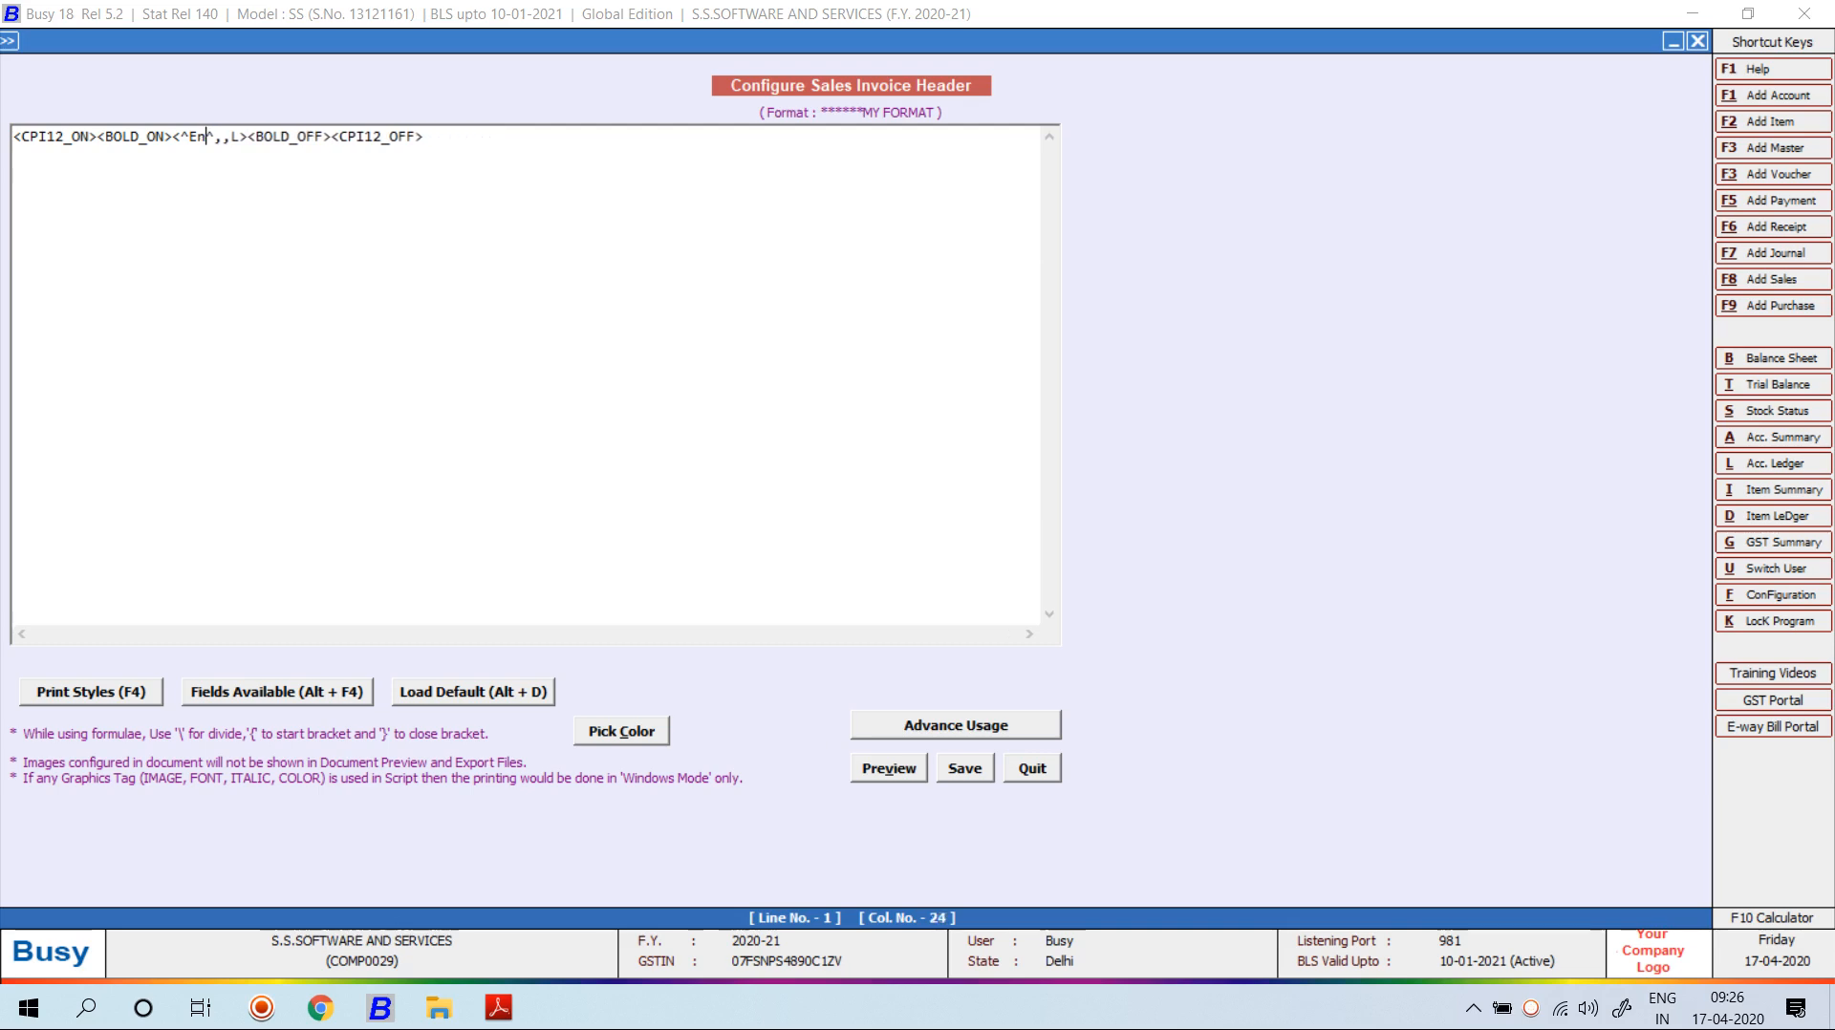
type("GSTIN NO :")
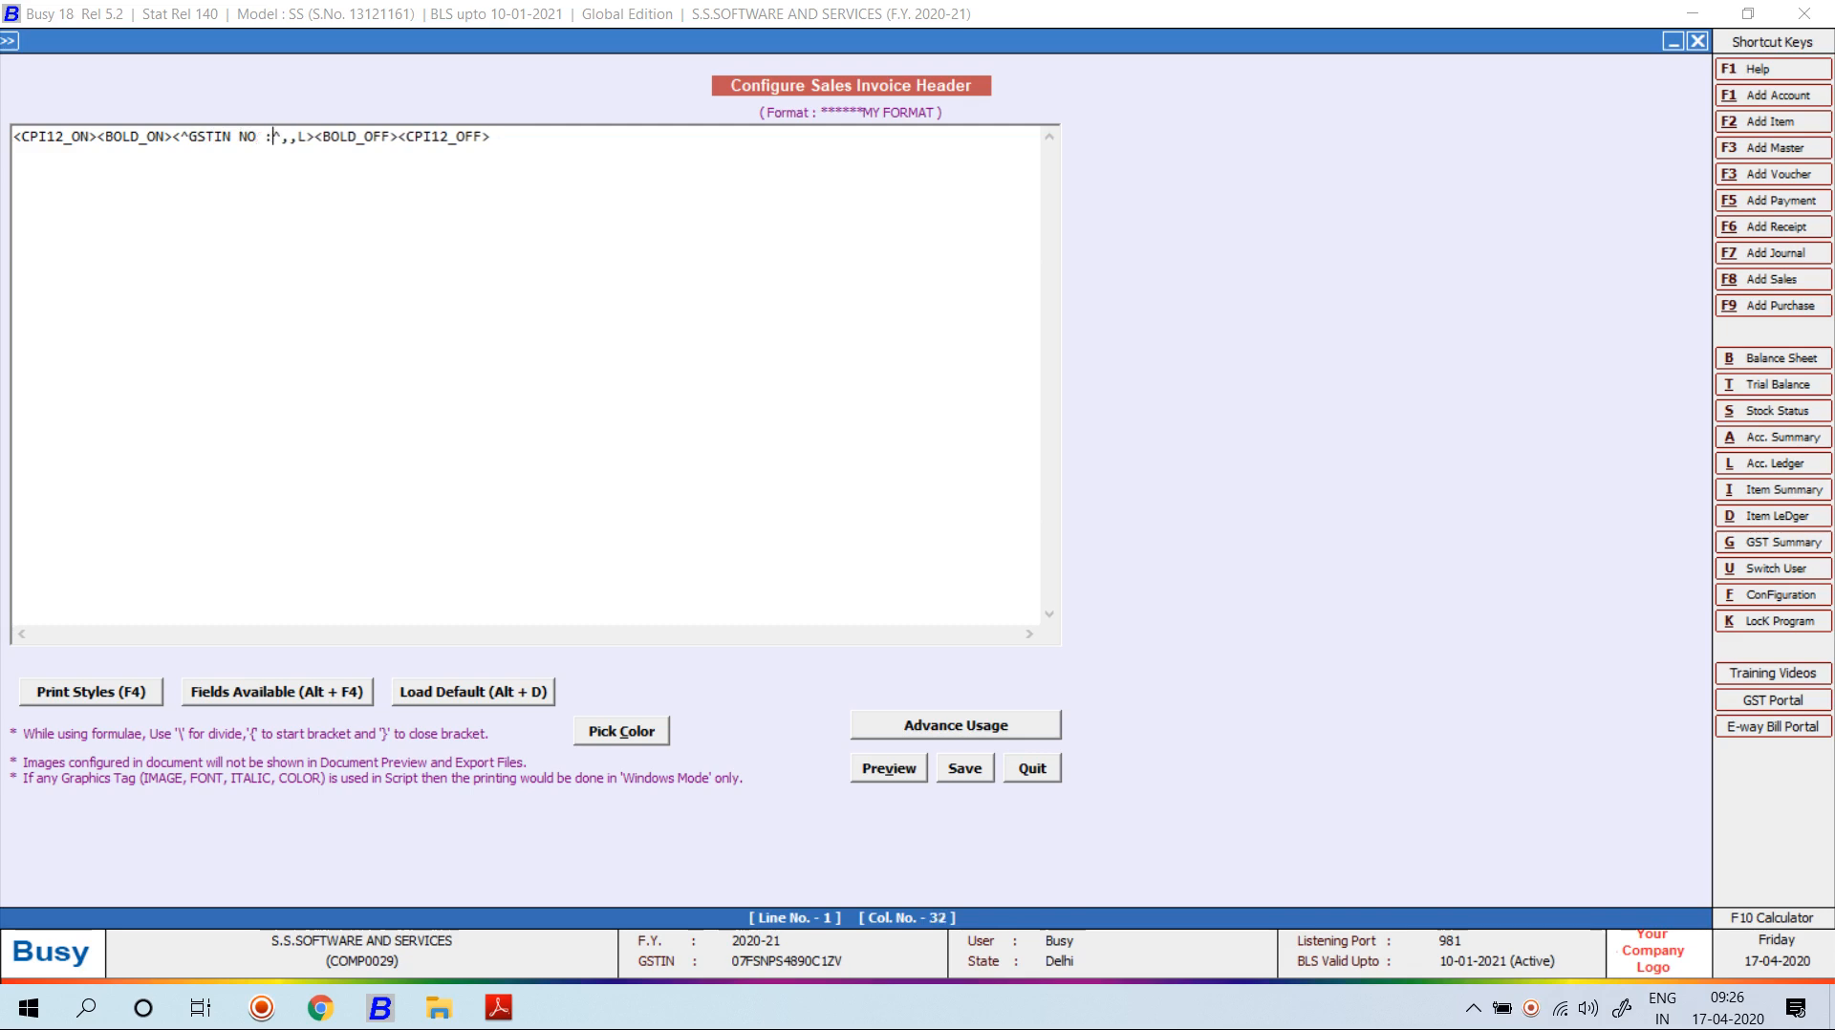
key("Right")
key("Right")
type("1")
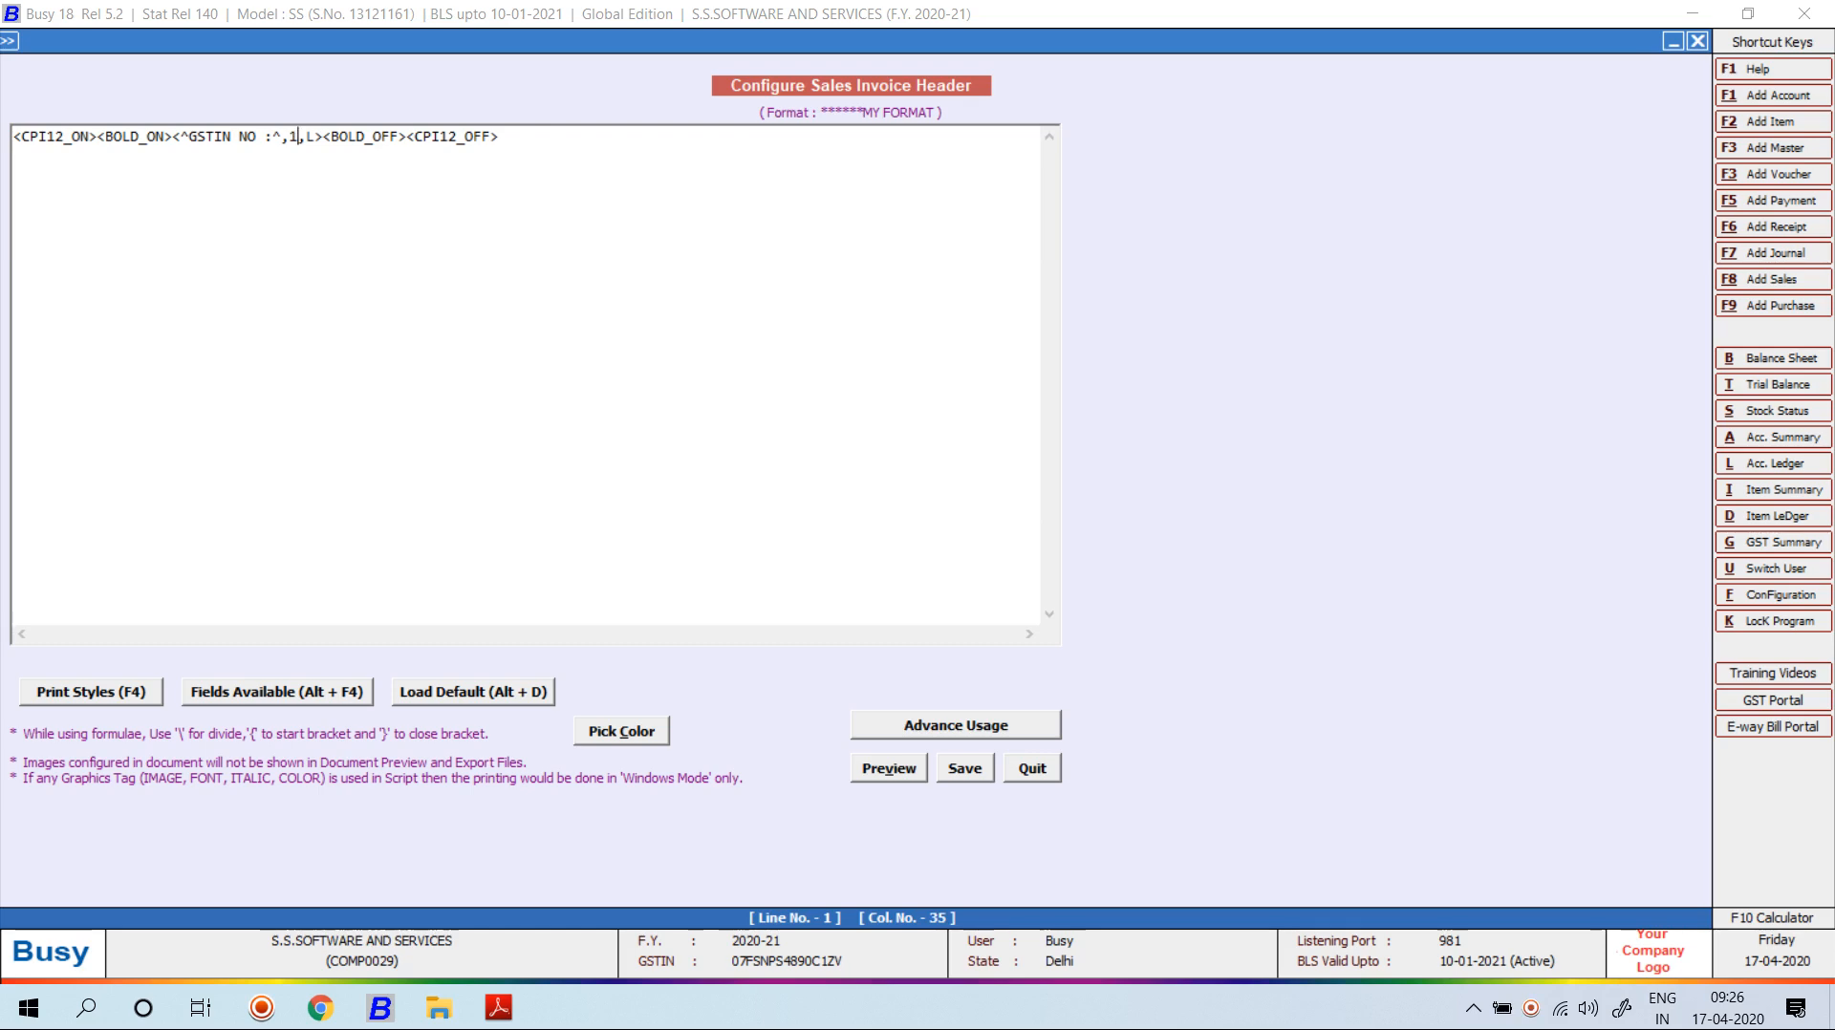
type("5")
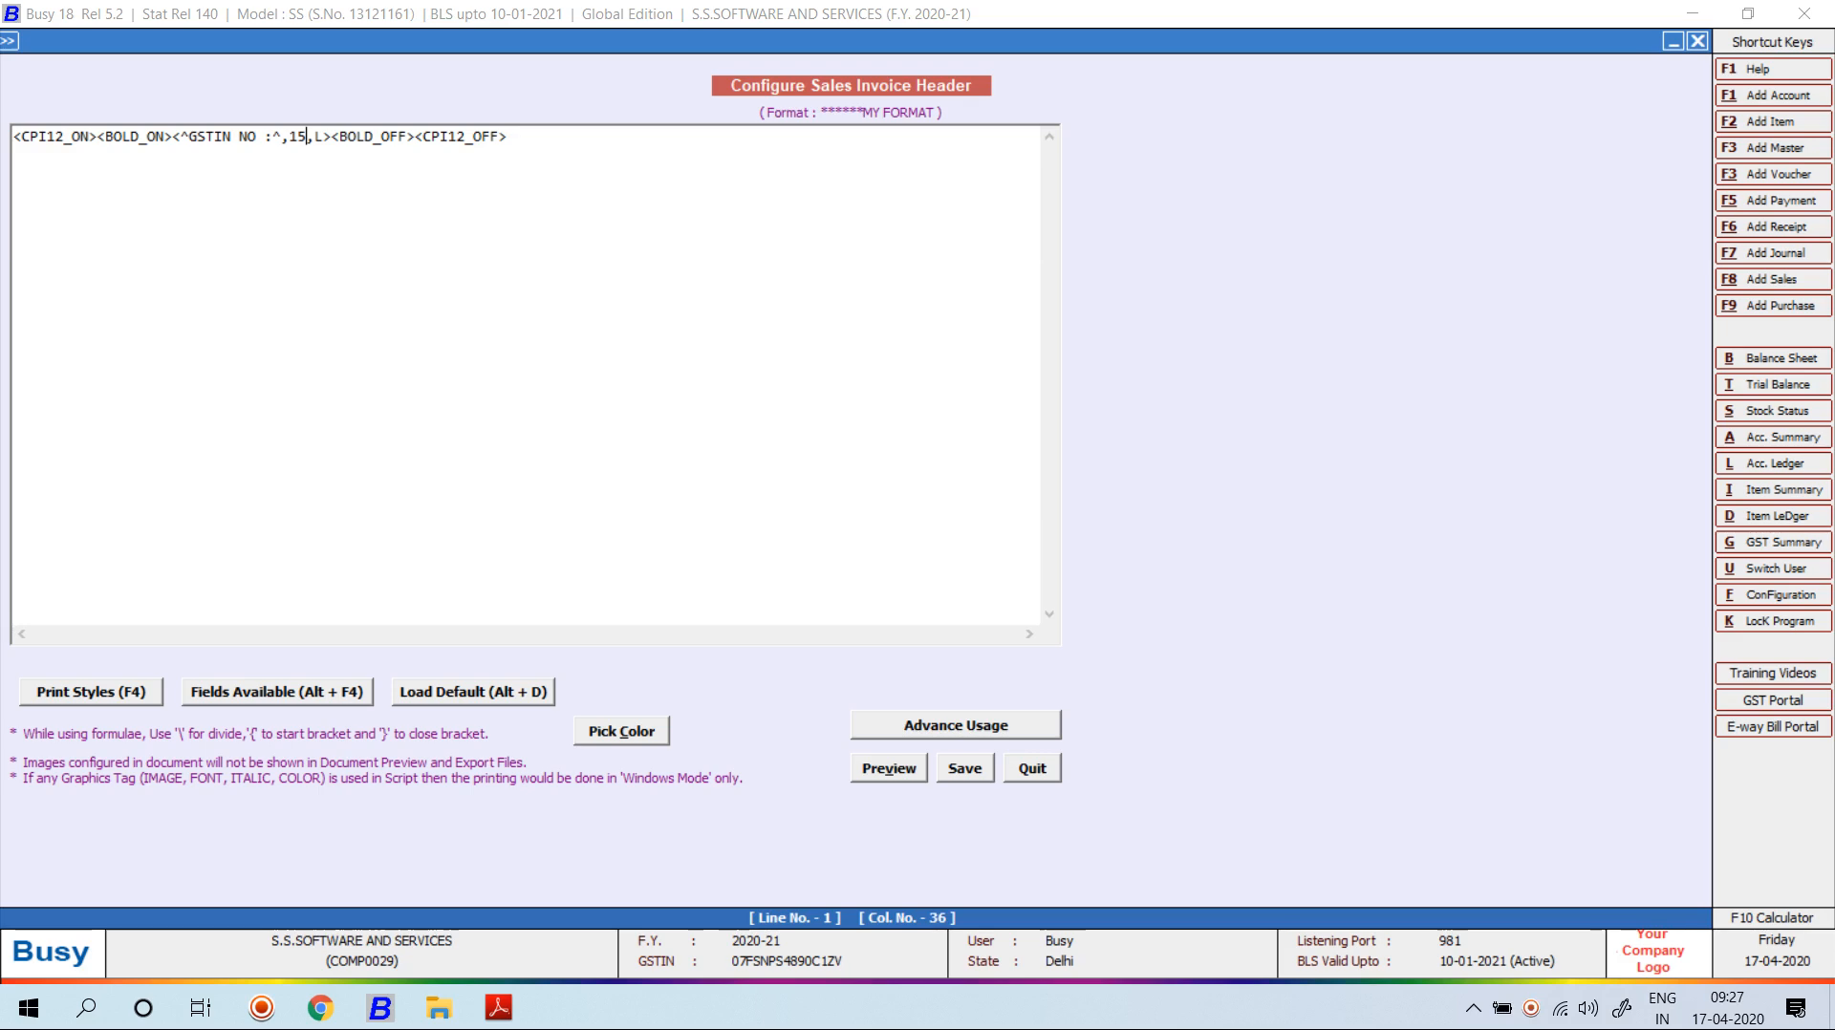
Insert the COMPANY > COMPANY_GST_NO field right after the 'GSTIN NO :' label.
left_click(323, 137)
key("alt+F4")
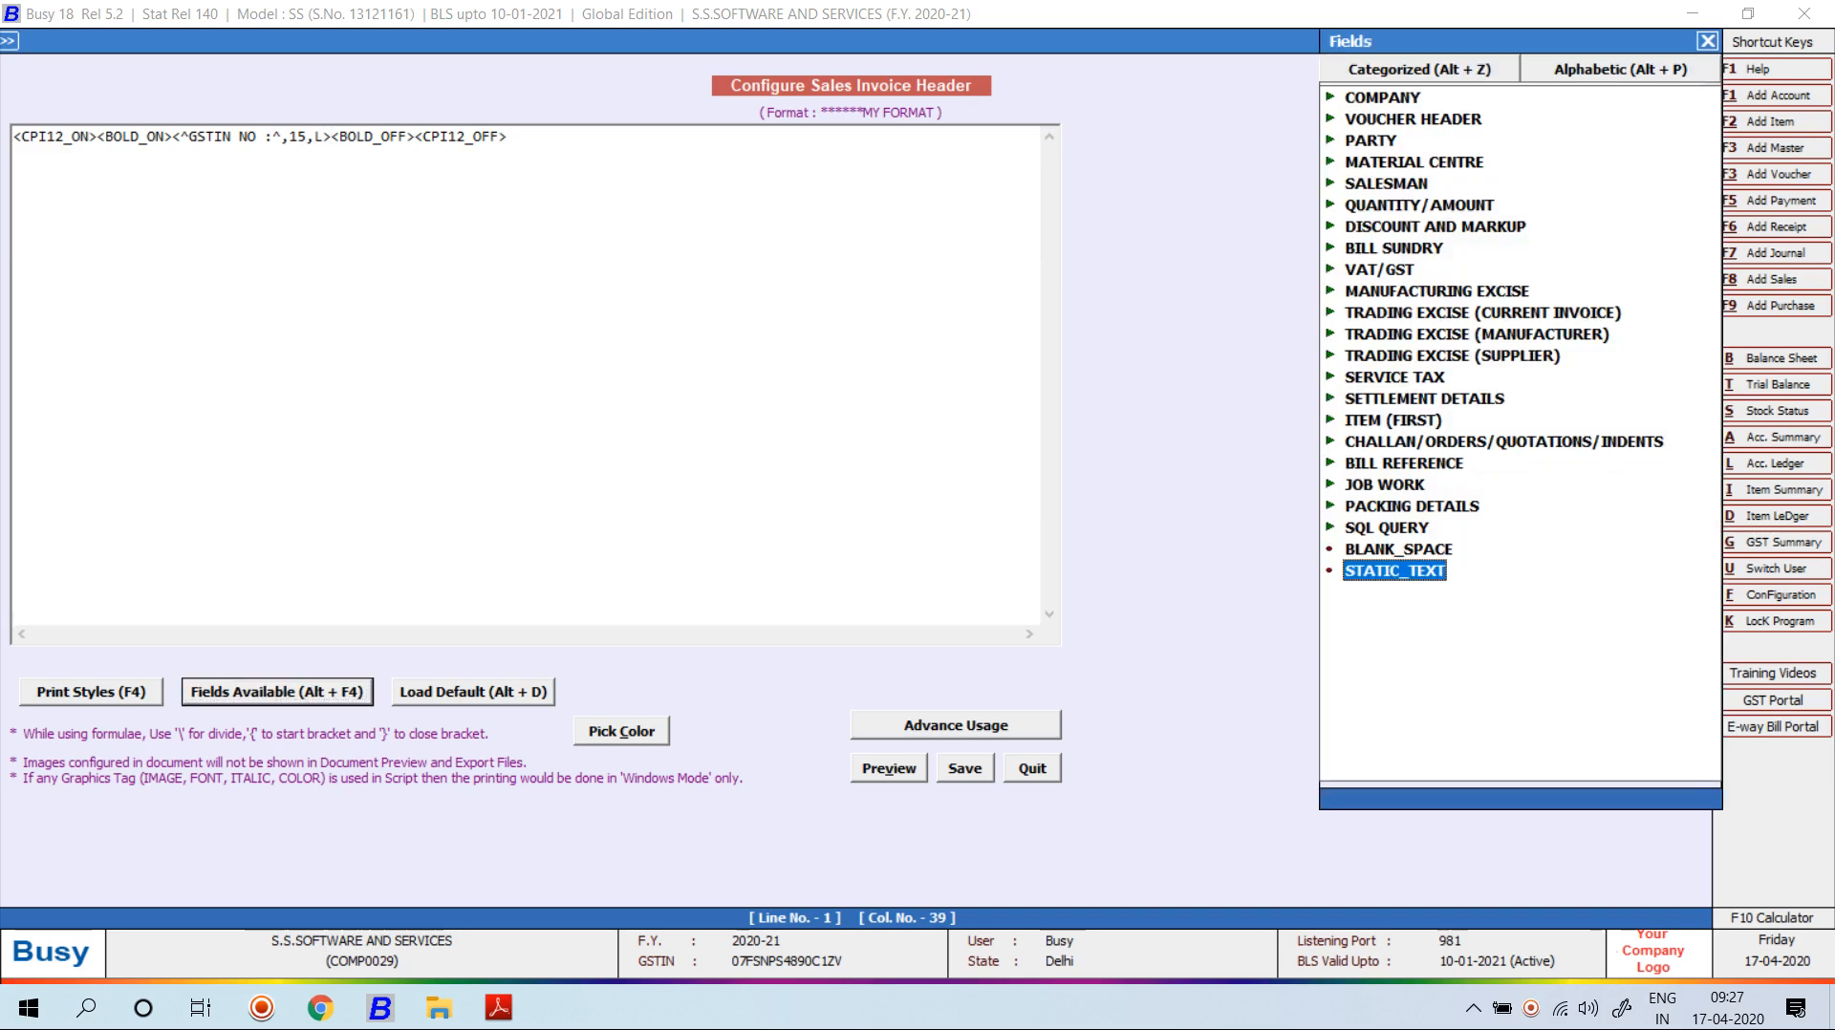
key("p")
key("Return")
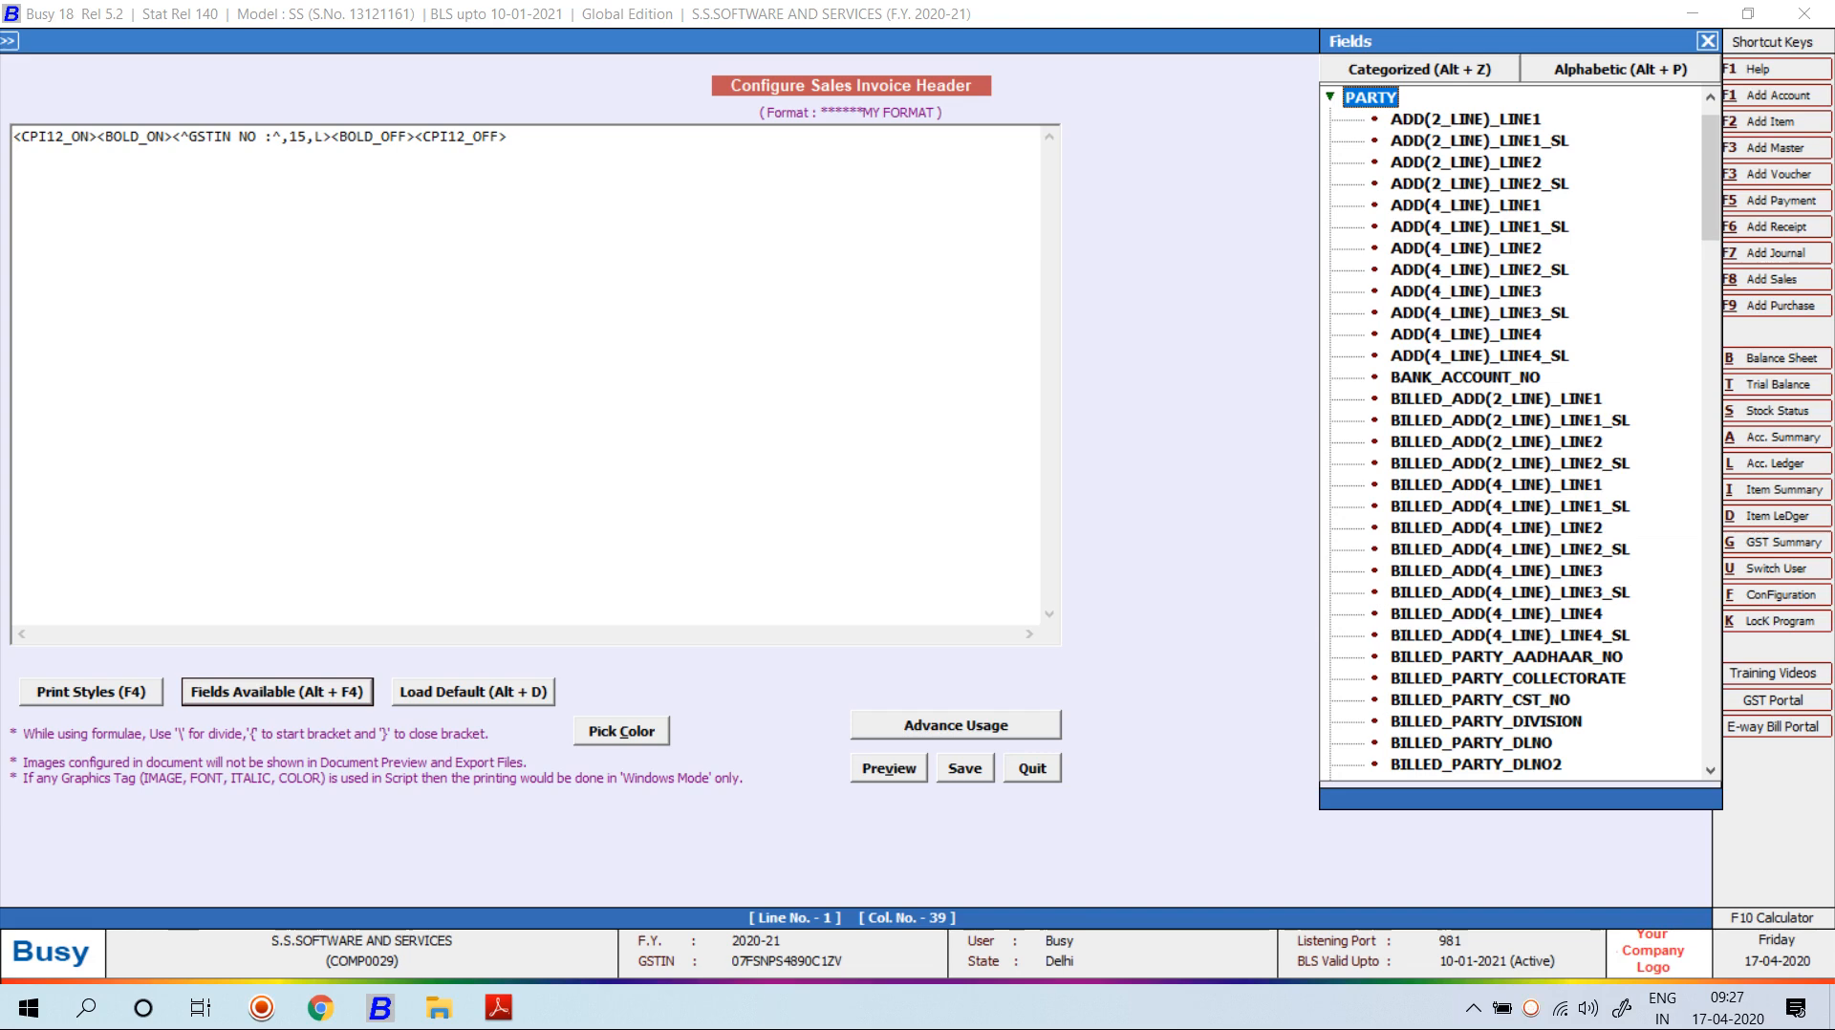
key("Return")
key("c")
key("Return")
scroll(1462, 570, "down", 1)
double_click(1462, 571)
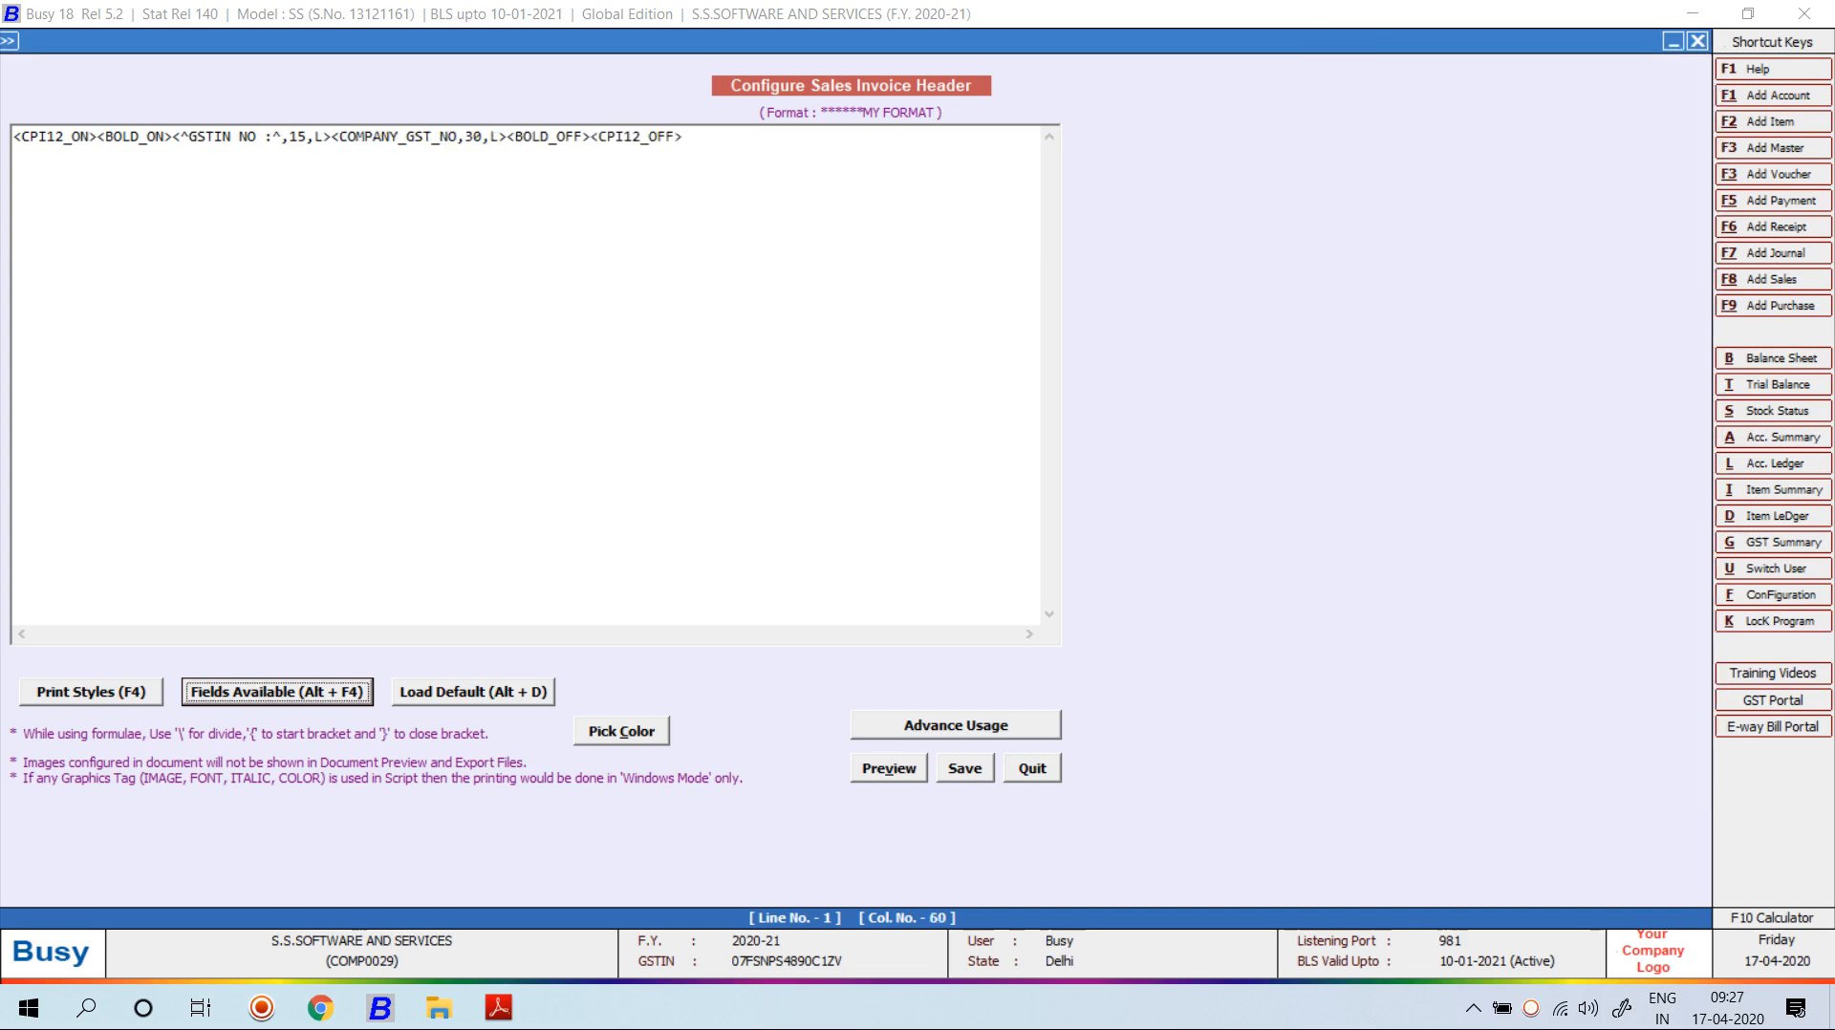
Change the GST number width from 30 to 18, save the header and preview it.
left_click(483, 136)
key("BackSpace")
key("BackSpace")
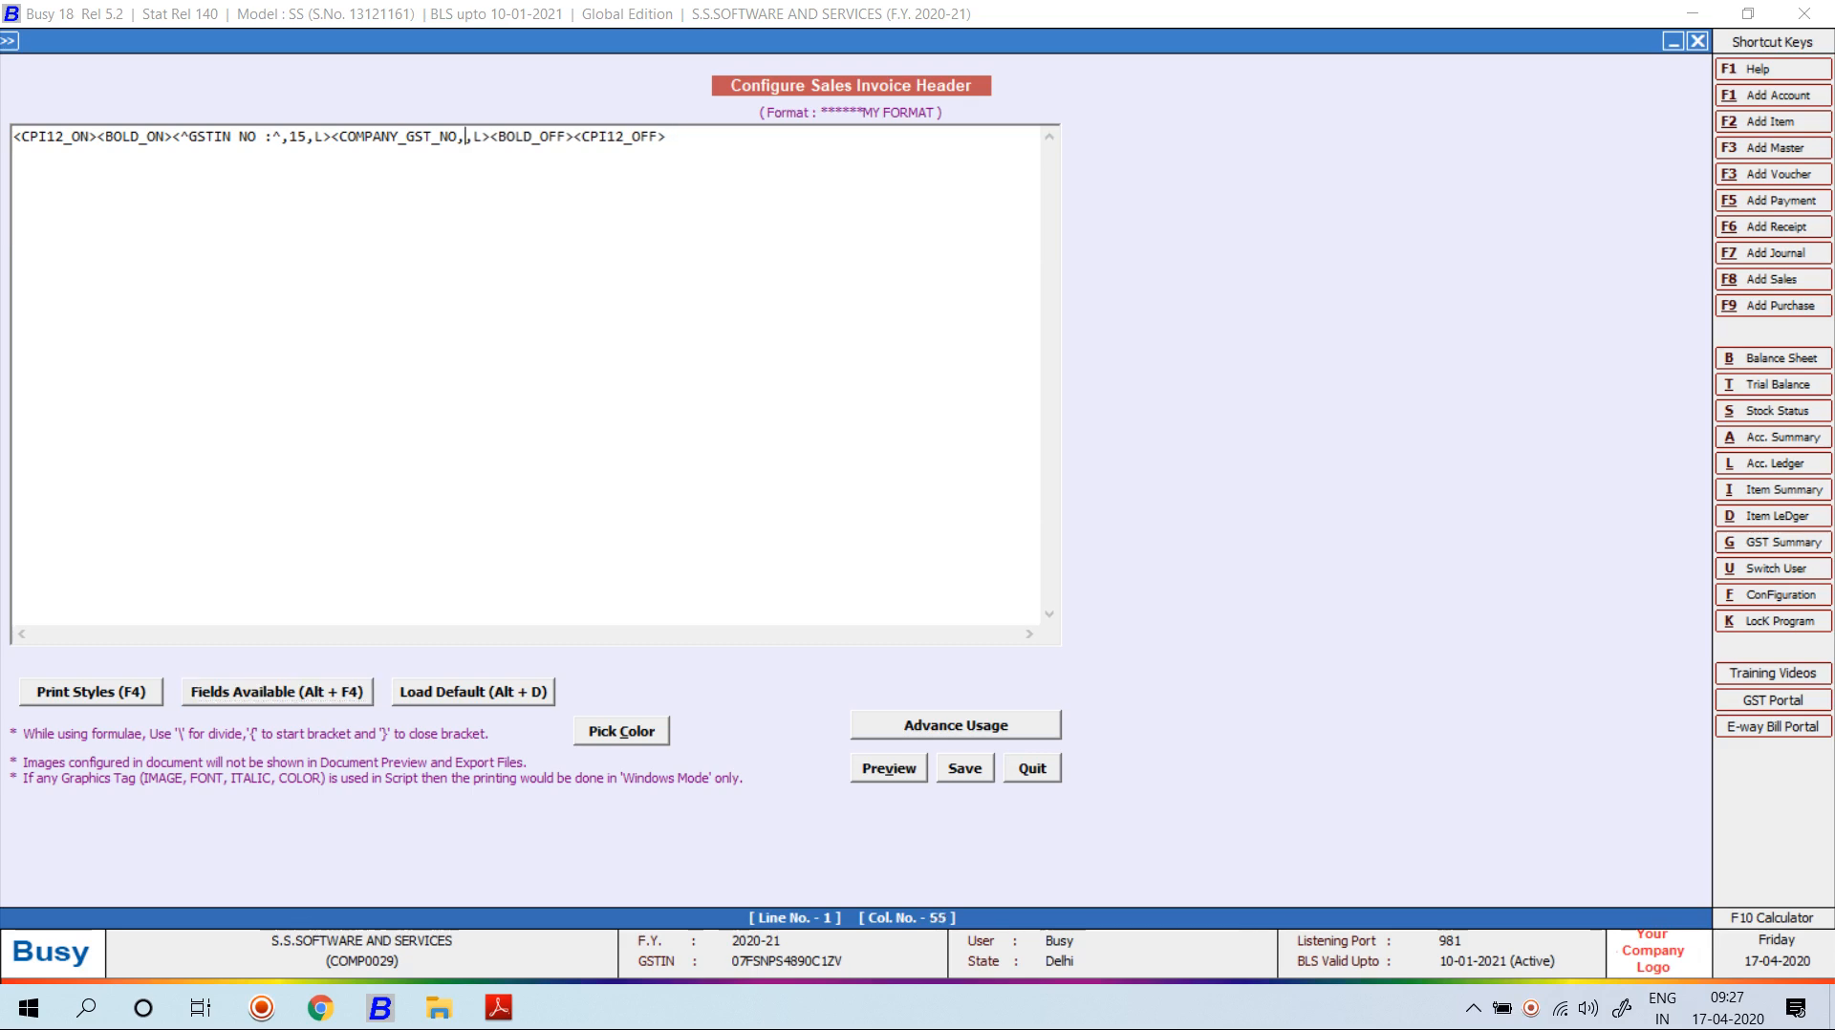
type("18")
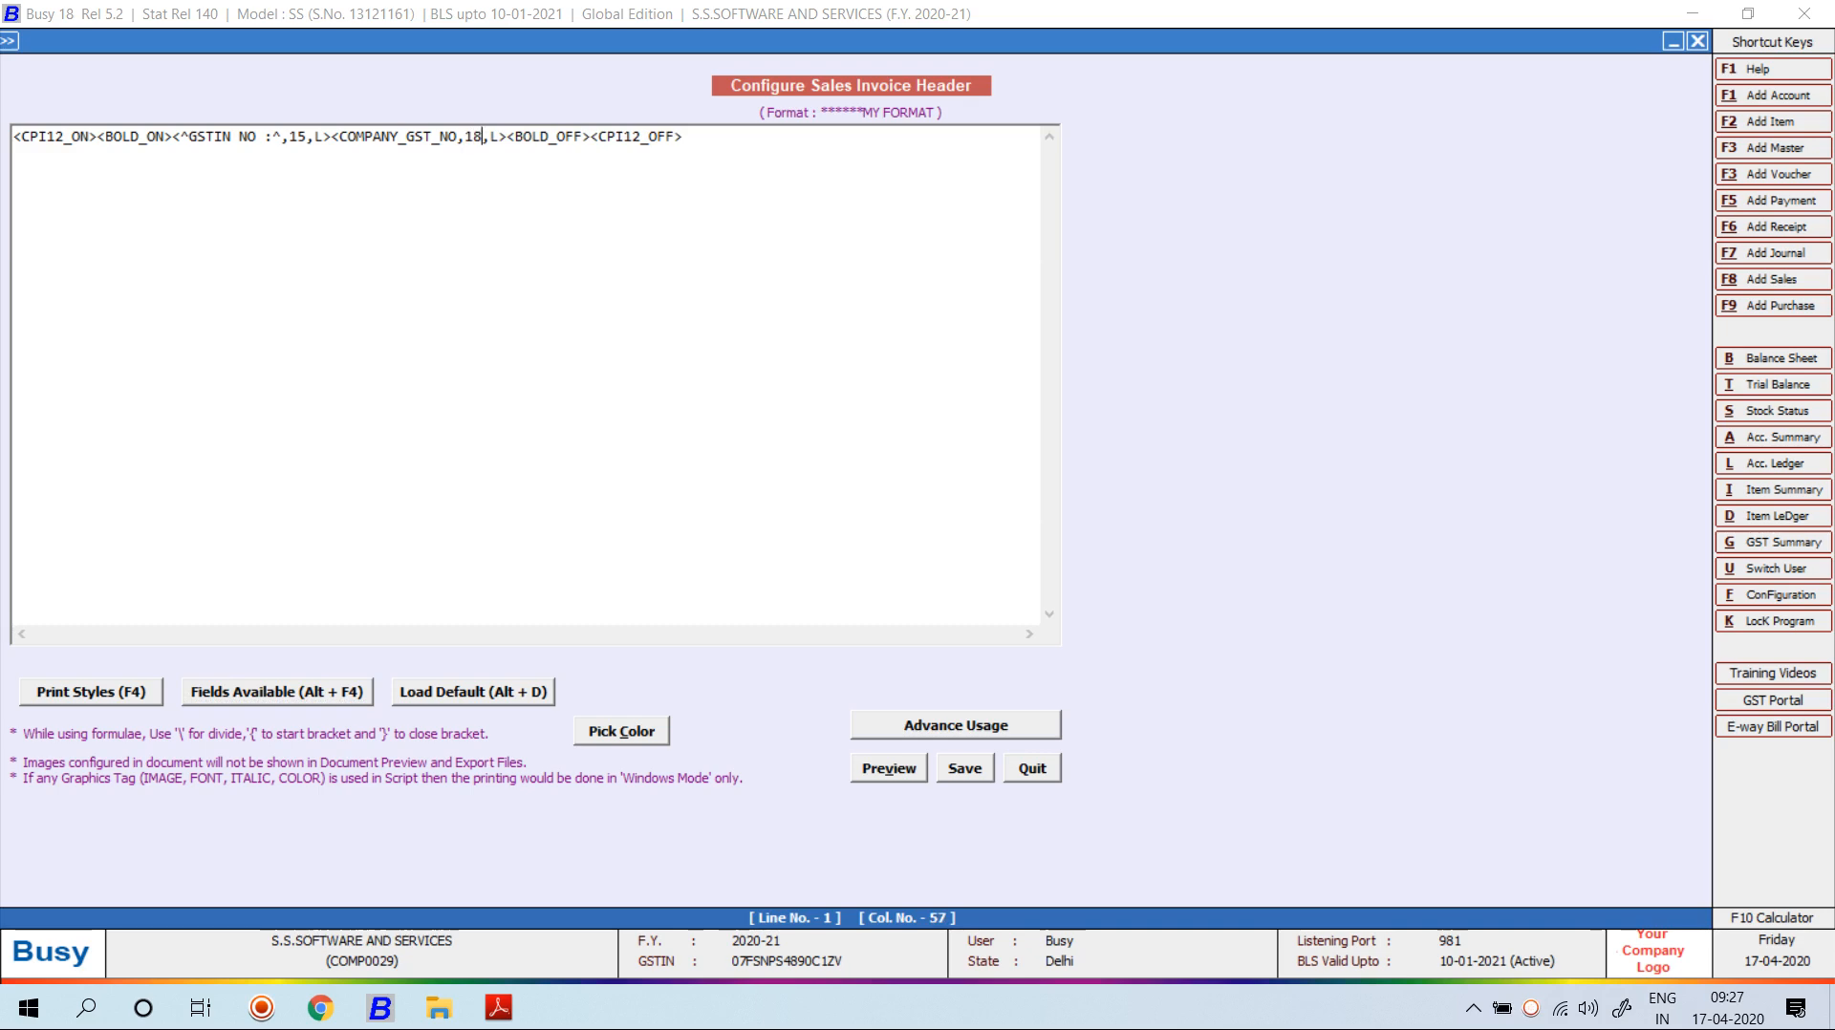
key("F2")
key("alt+v")
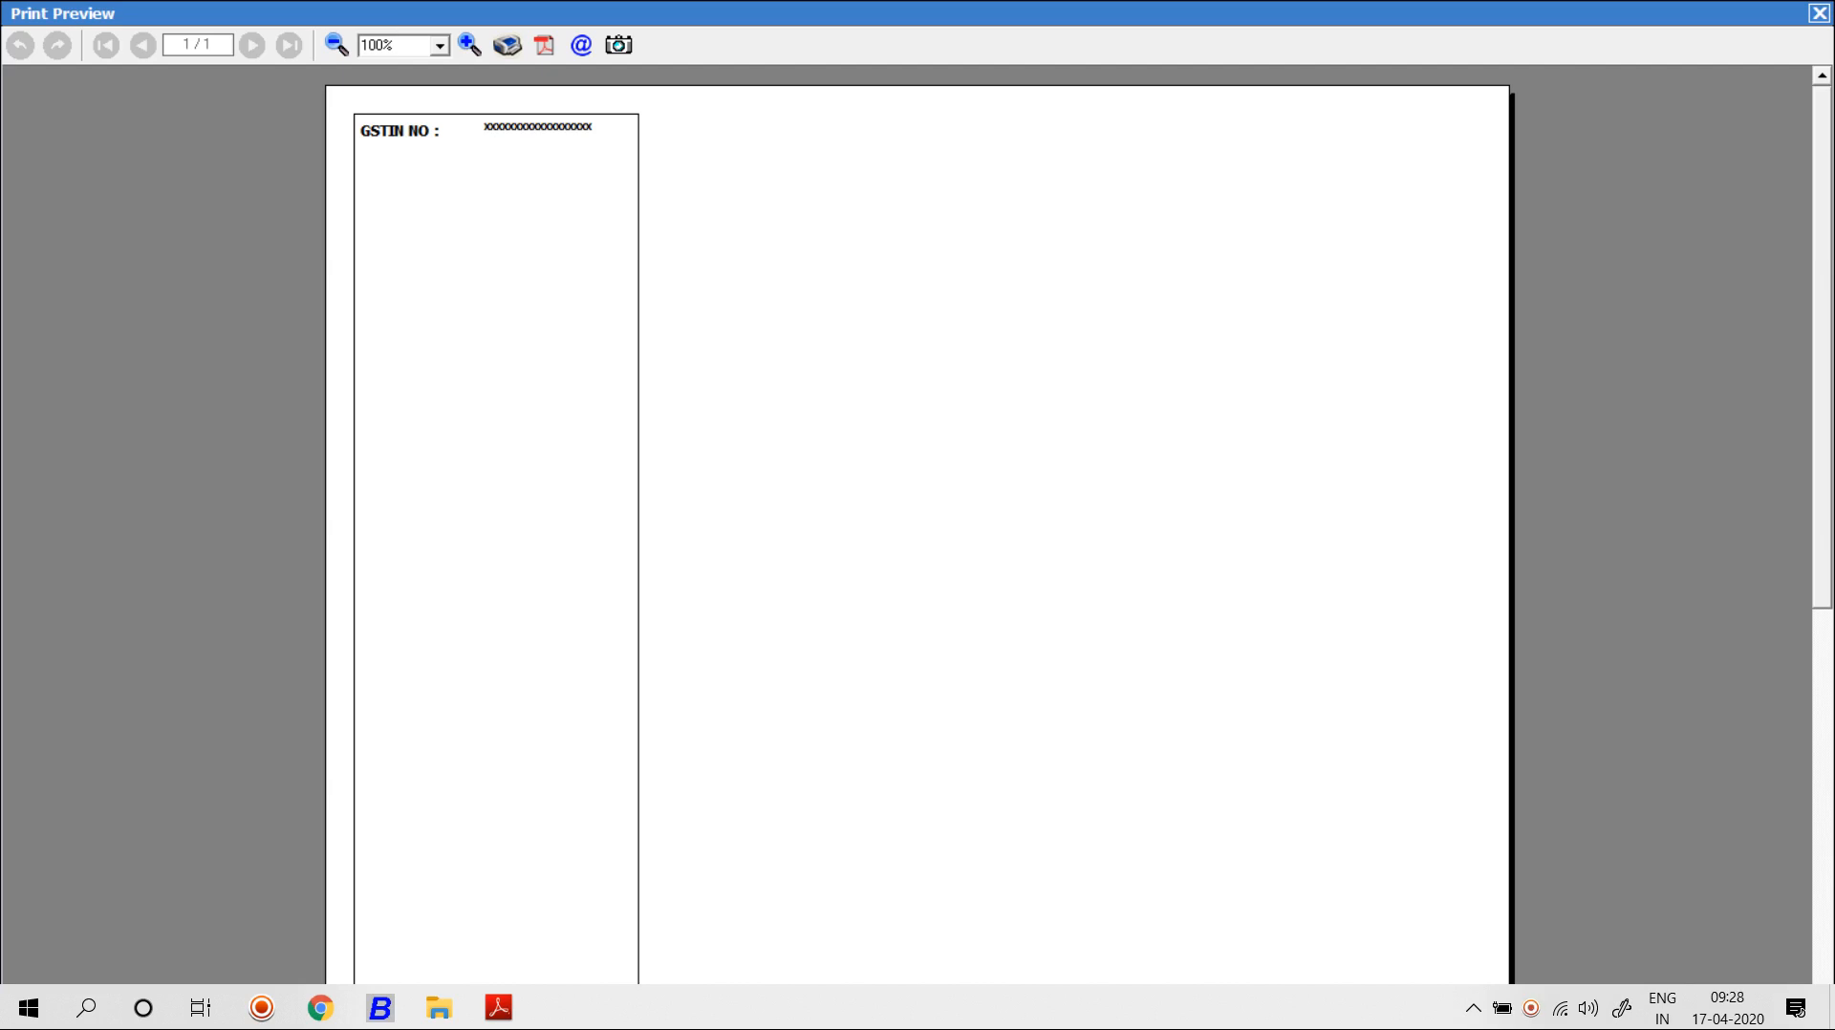
Widen the company GST number field from 18 to 25, save and preview.
key("Escape")
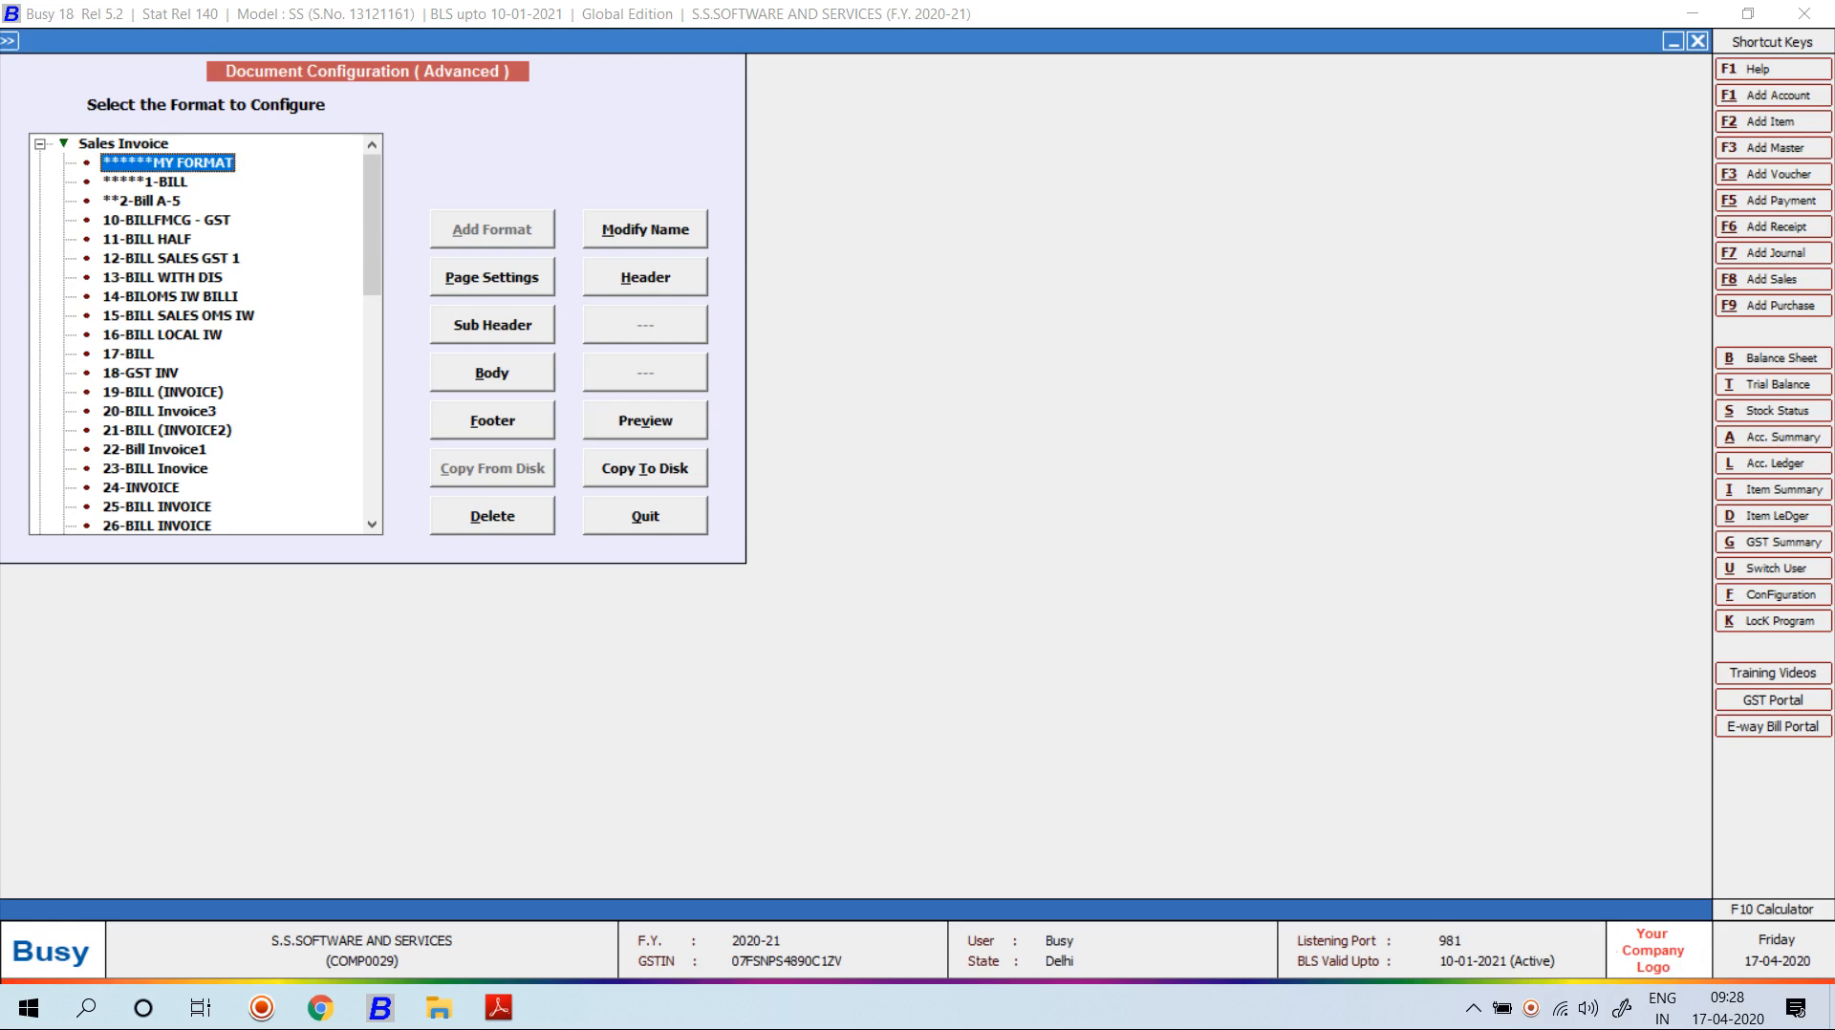
left_click(645, 277)
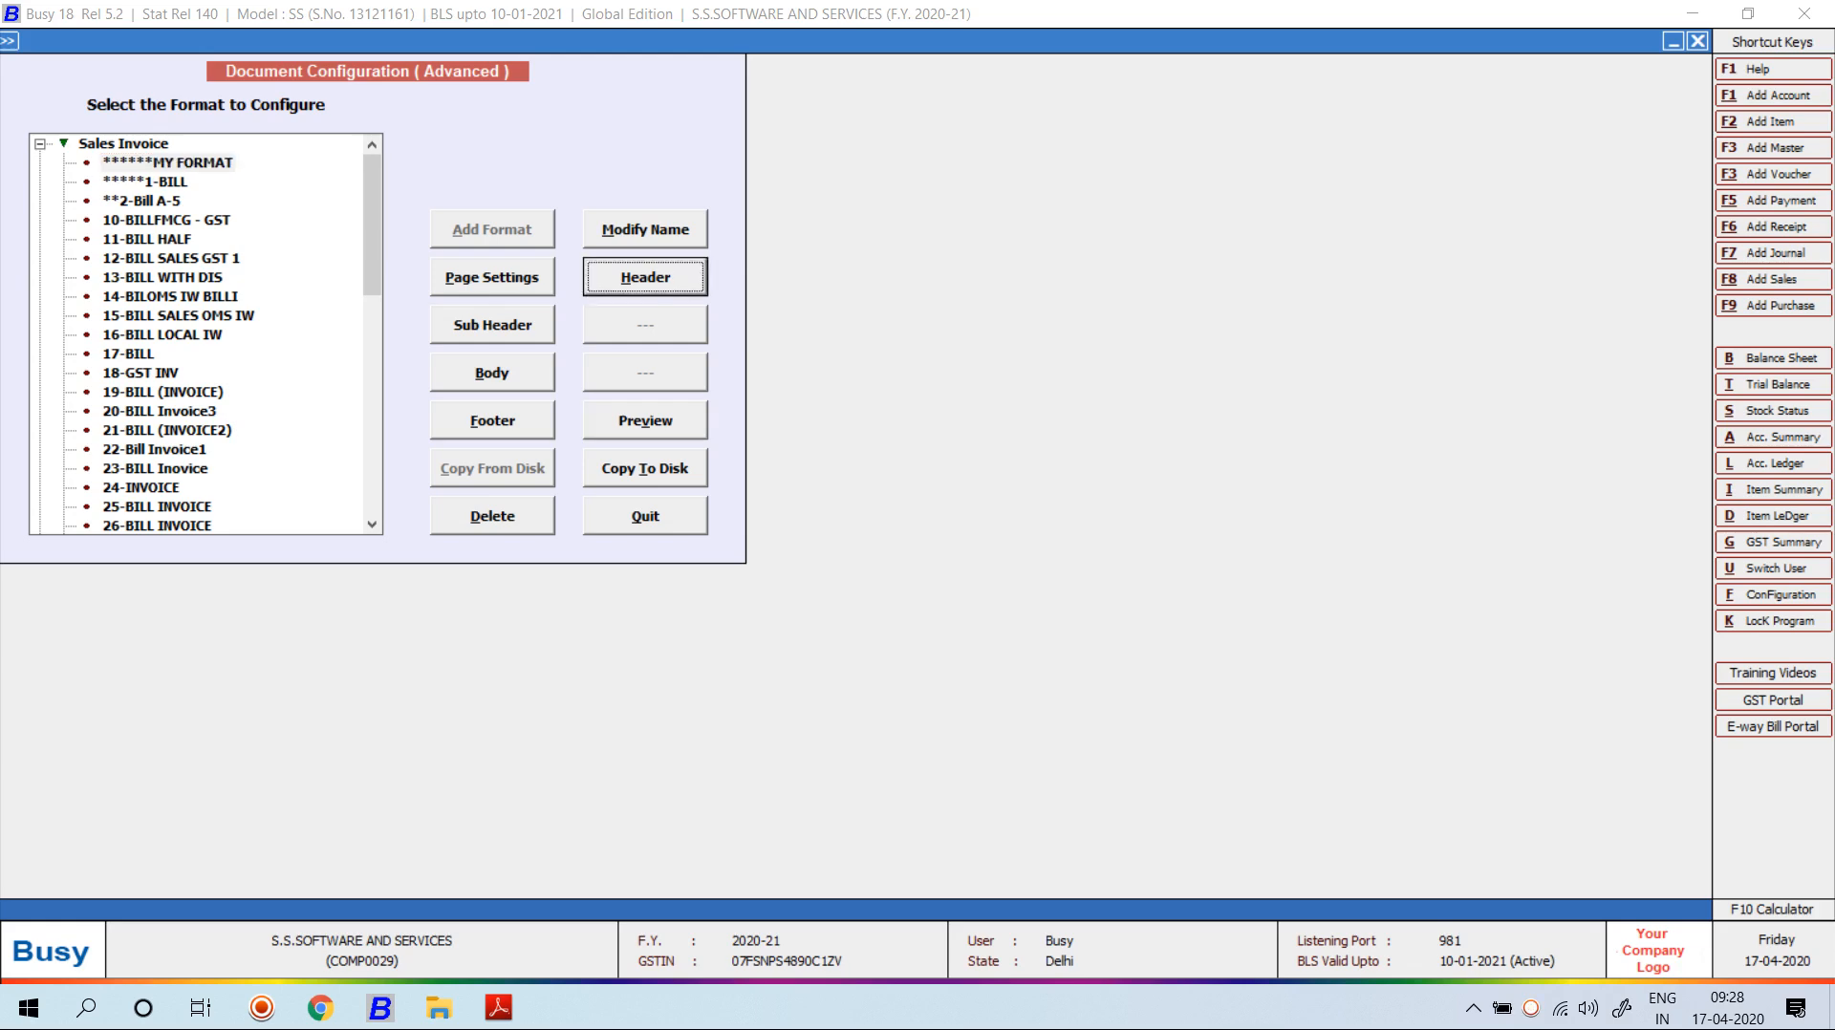
key("Return")
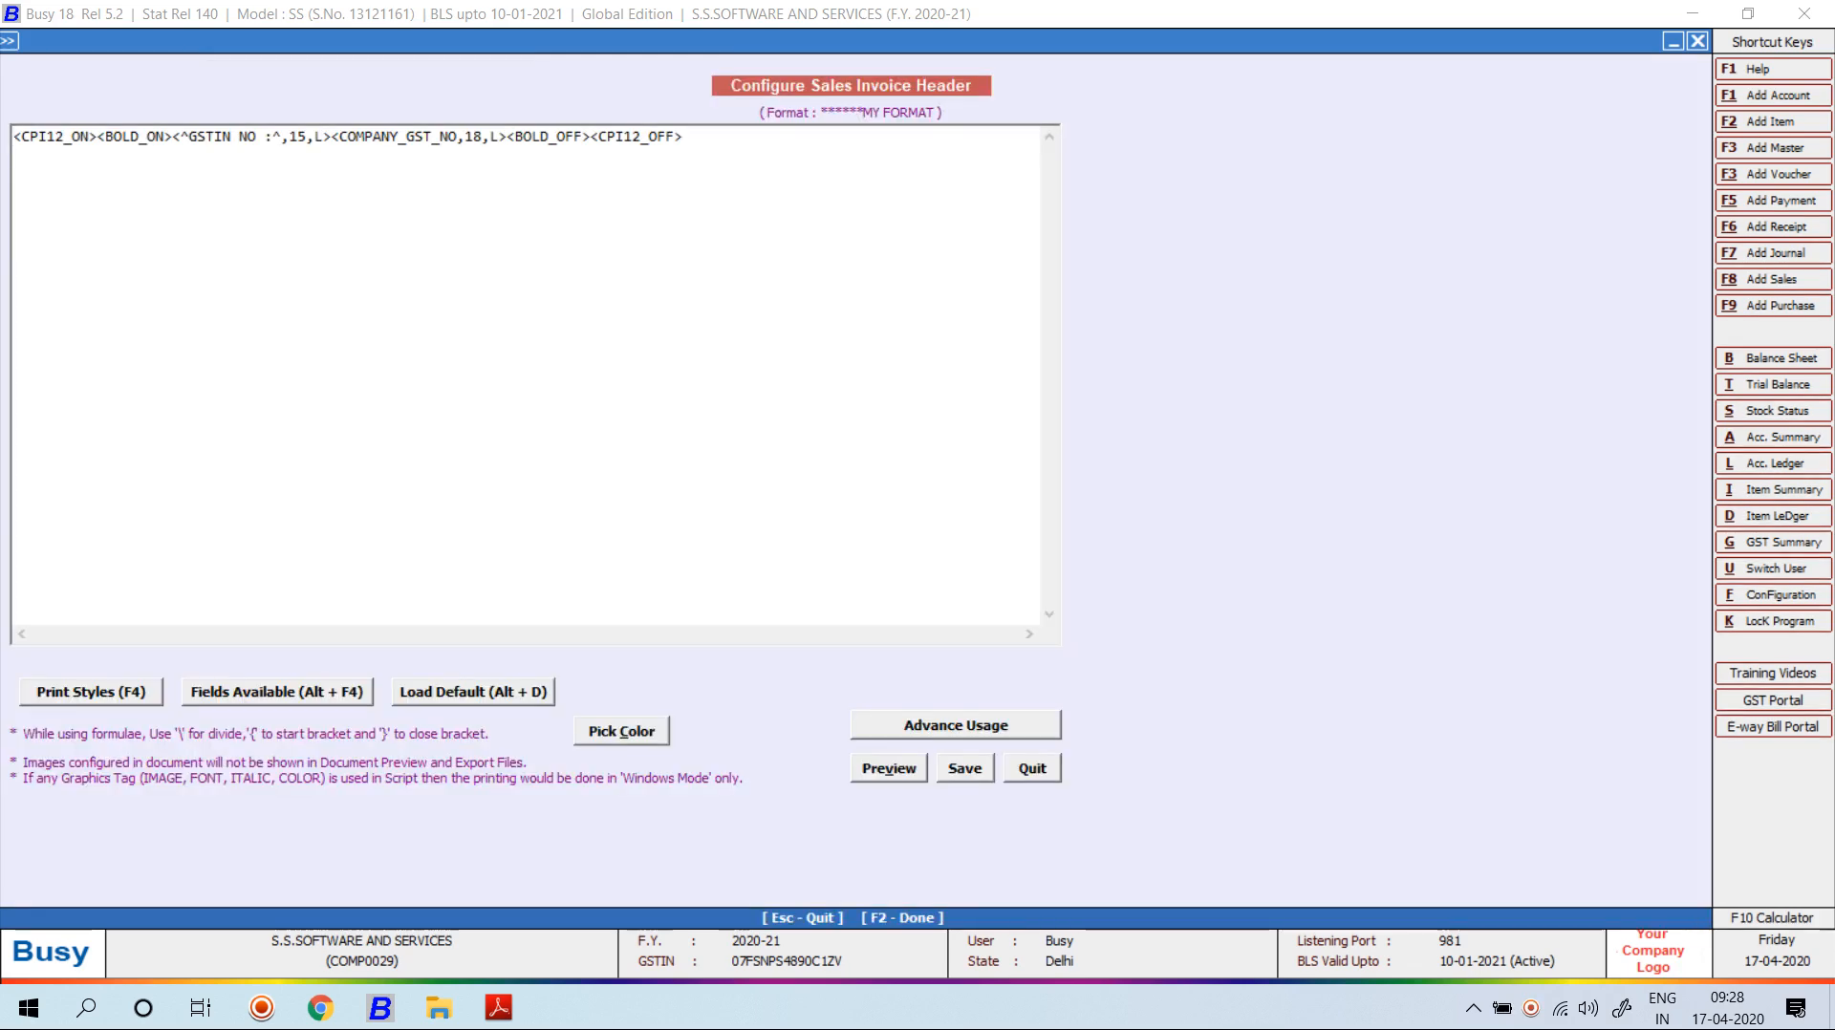
left_click(483, 137)
key("BackSpace")
key("BackSpace")
type("25")
key("F2")
key("Return")
key("alt+v")
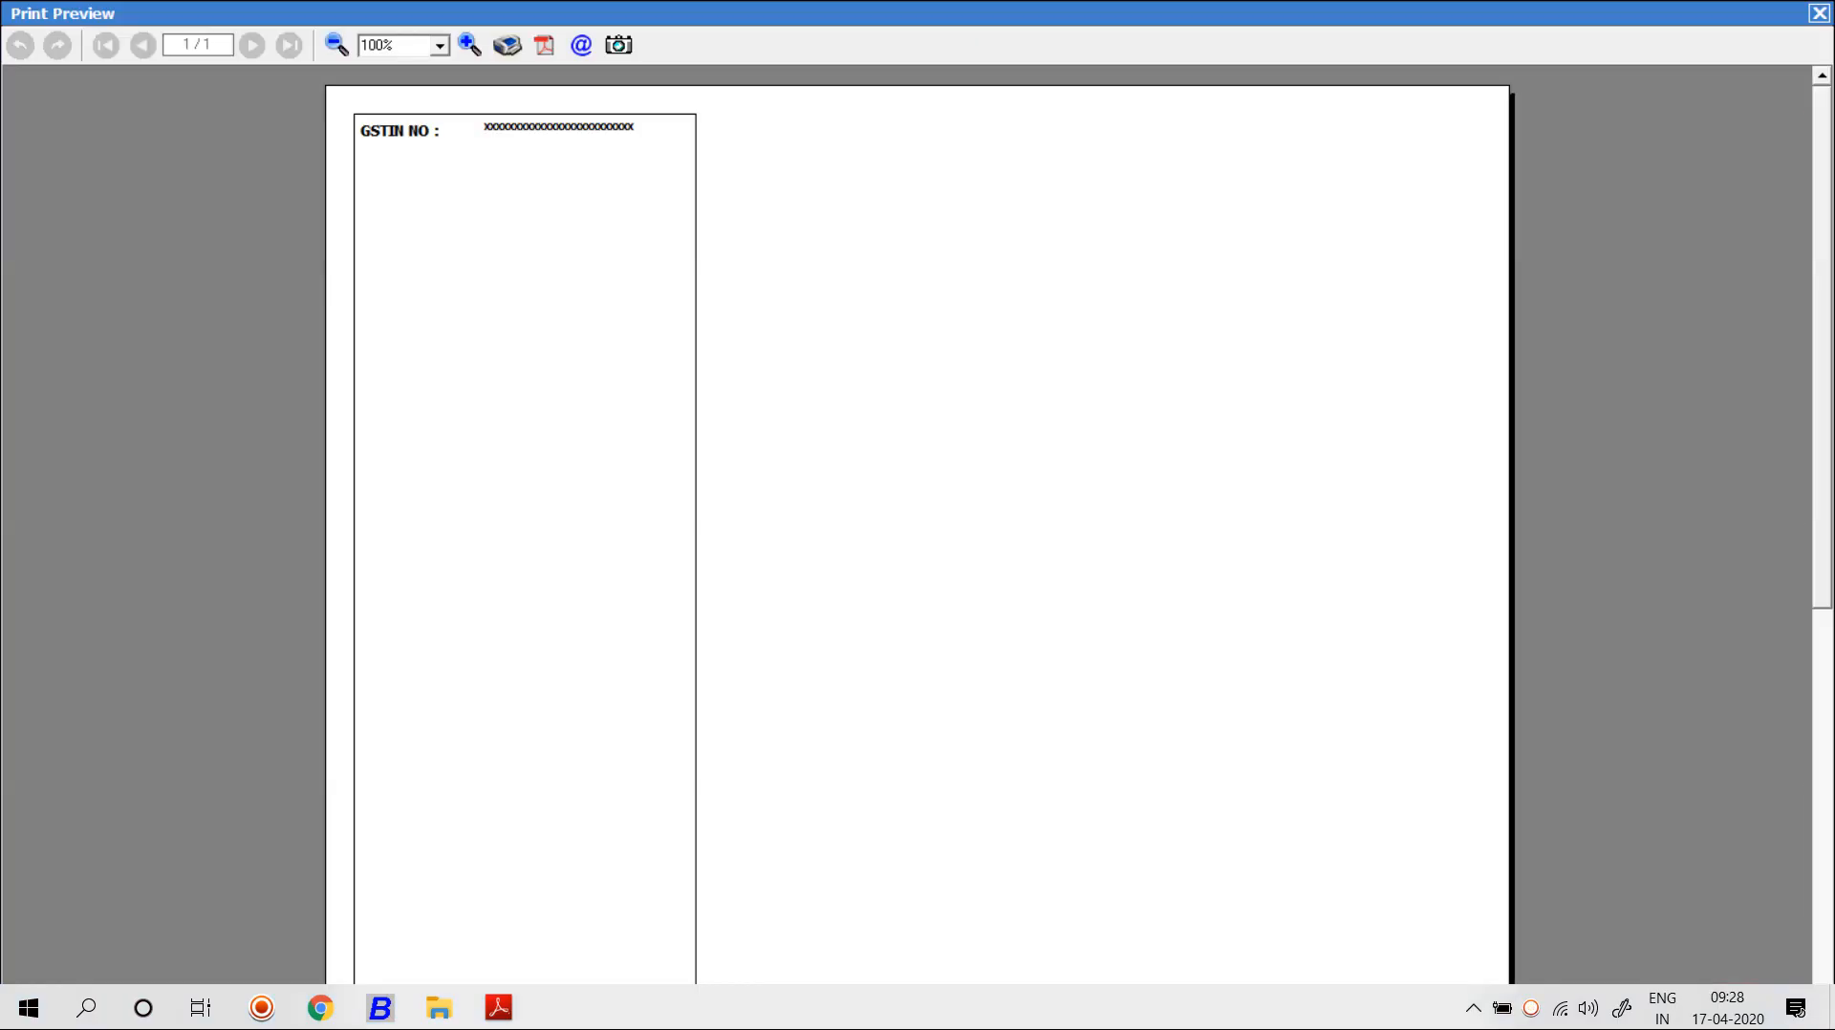
Widen the GST number field further from 25 to 30, save, preview and close.
key("Escape")
key("alt+h")
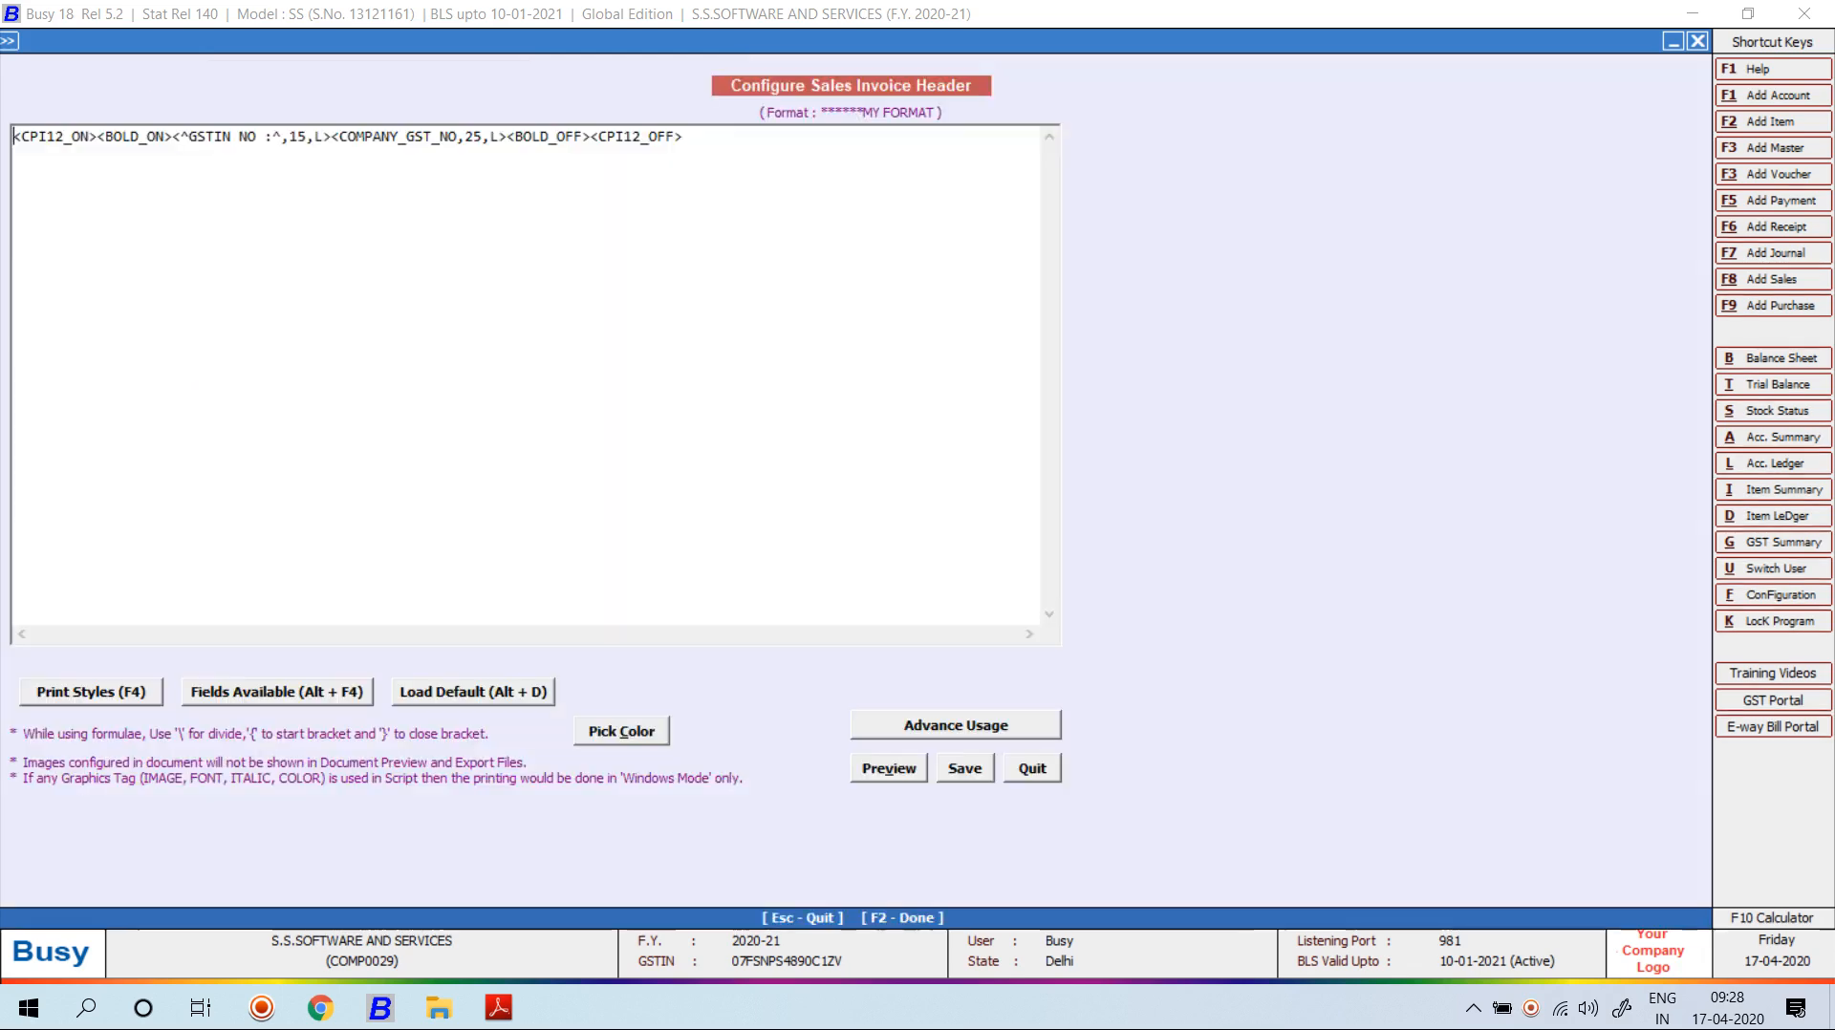
left_click(482, 137)
key("BackSpace")
key("BackSpace")
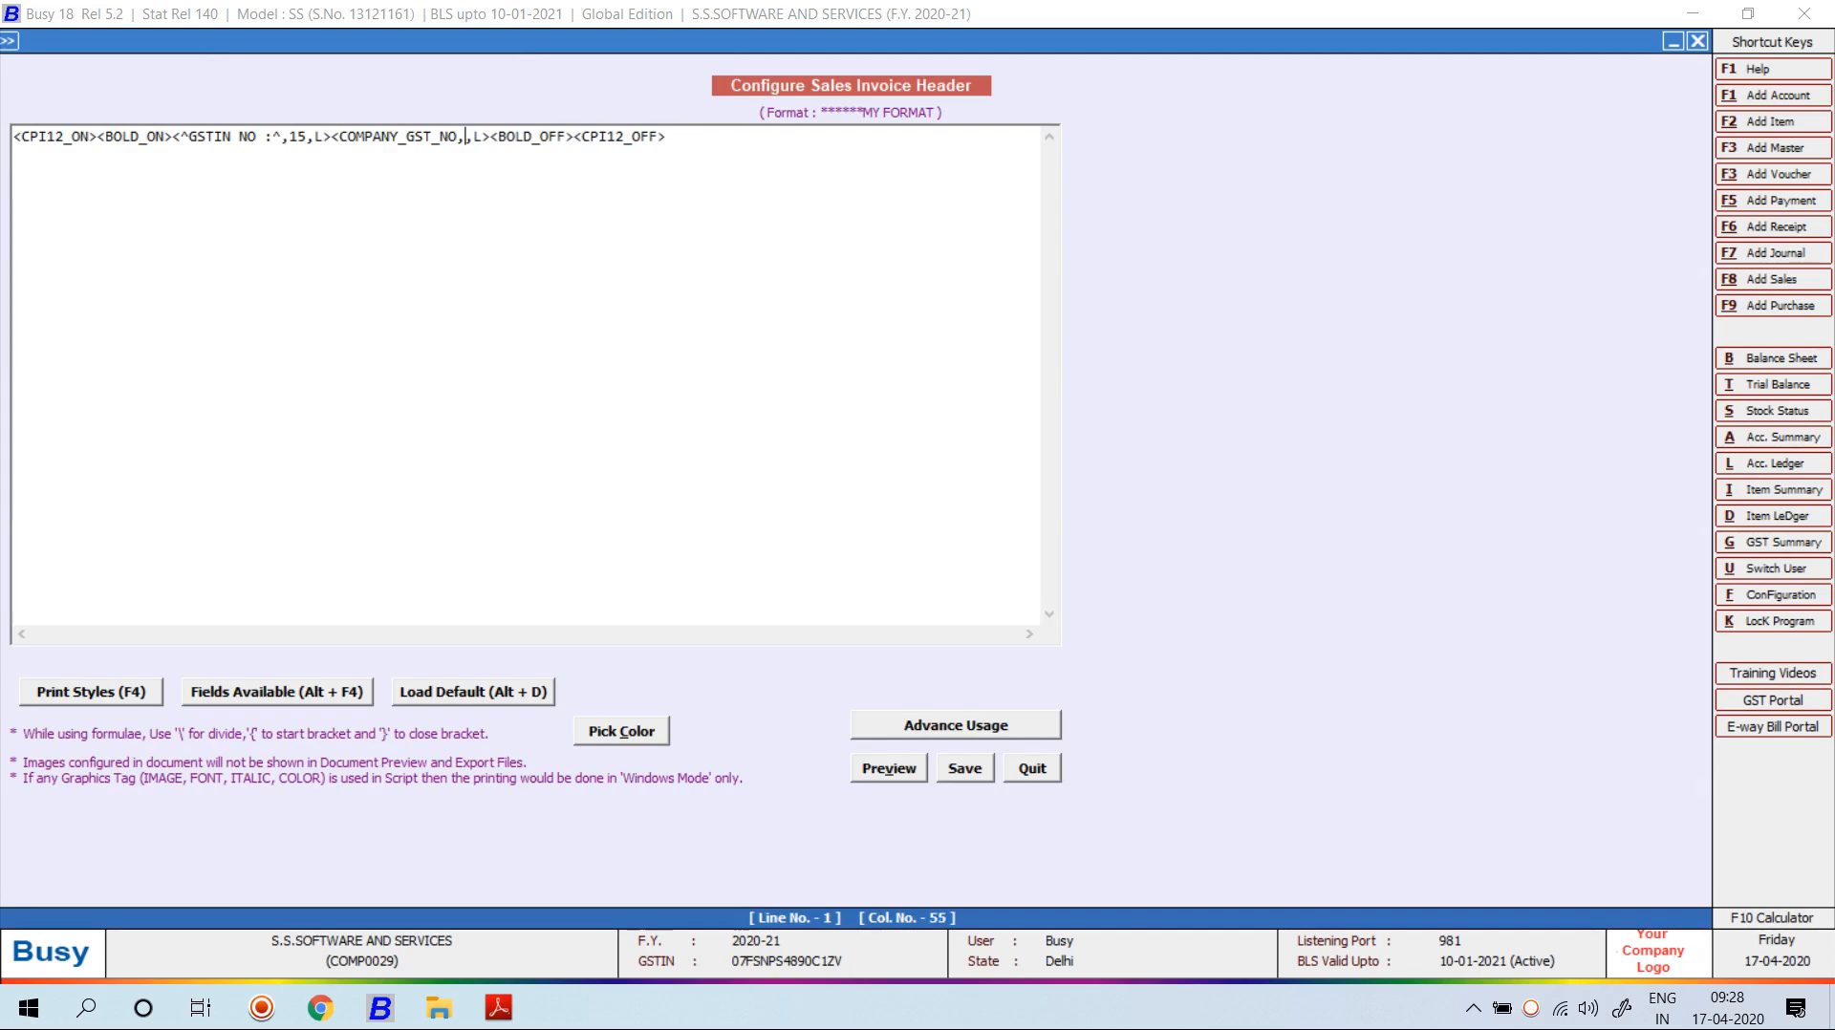
type("30")
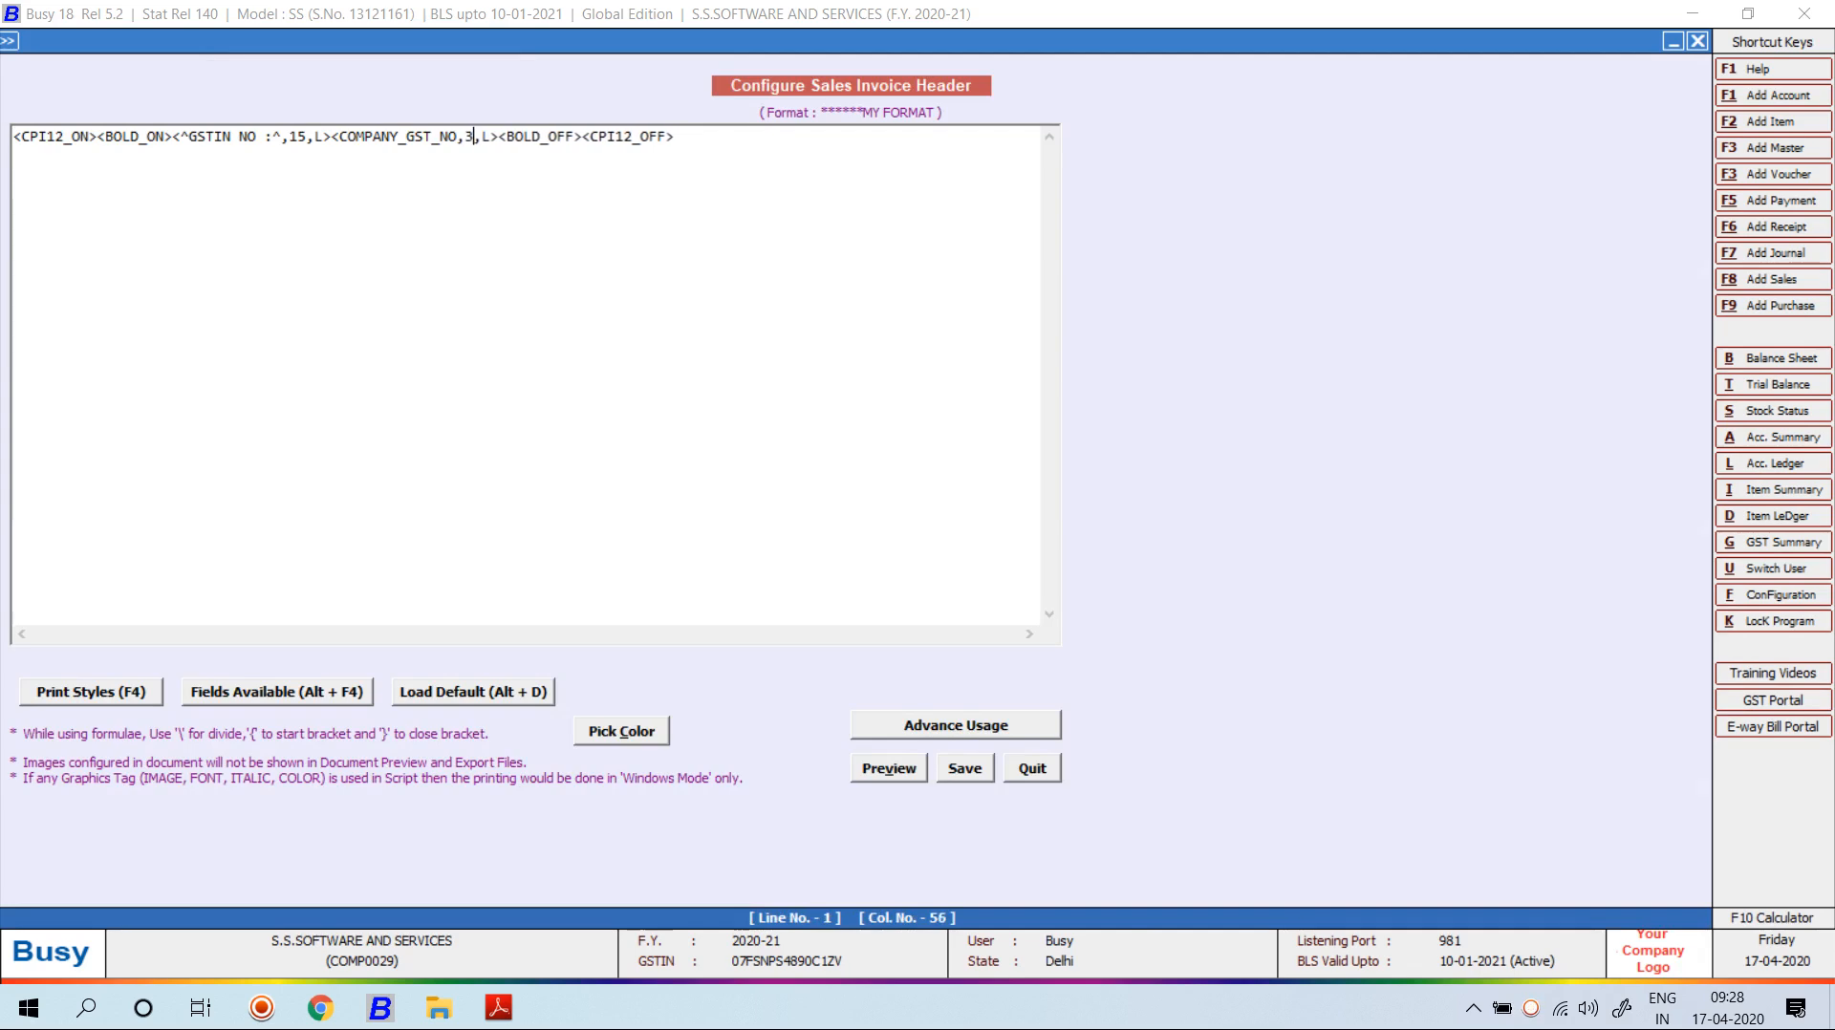
key("F2")
key("Return")
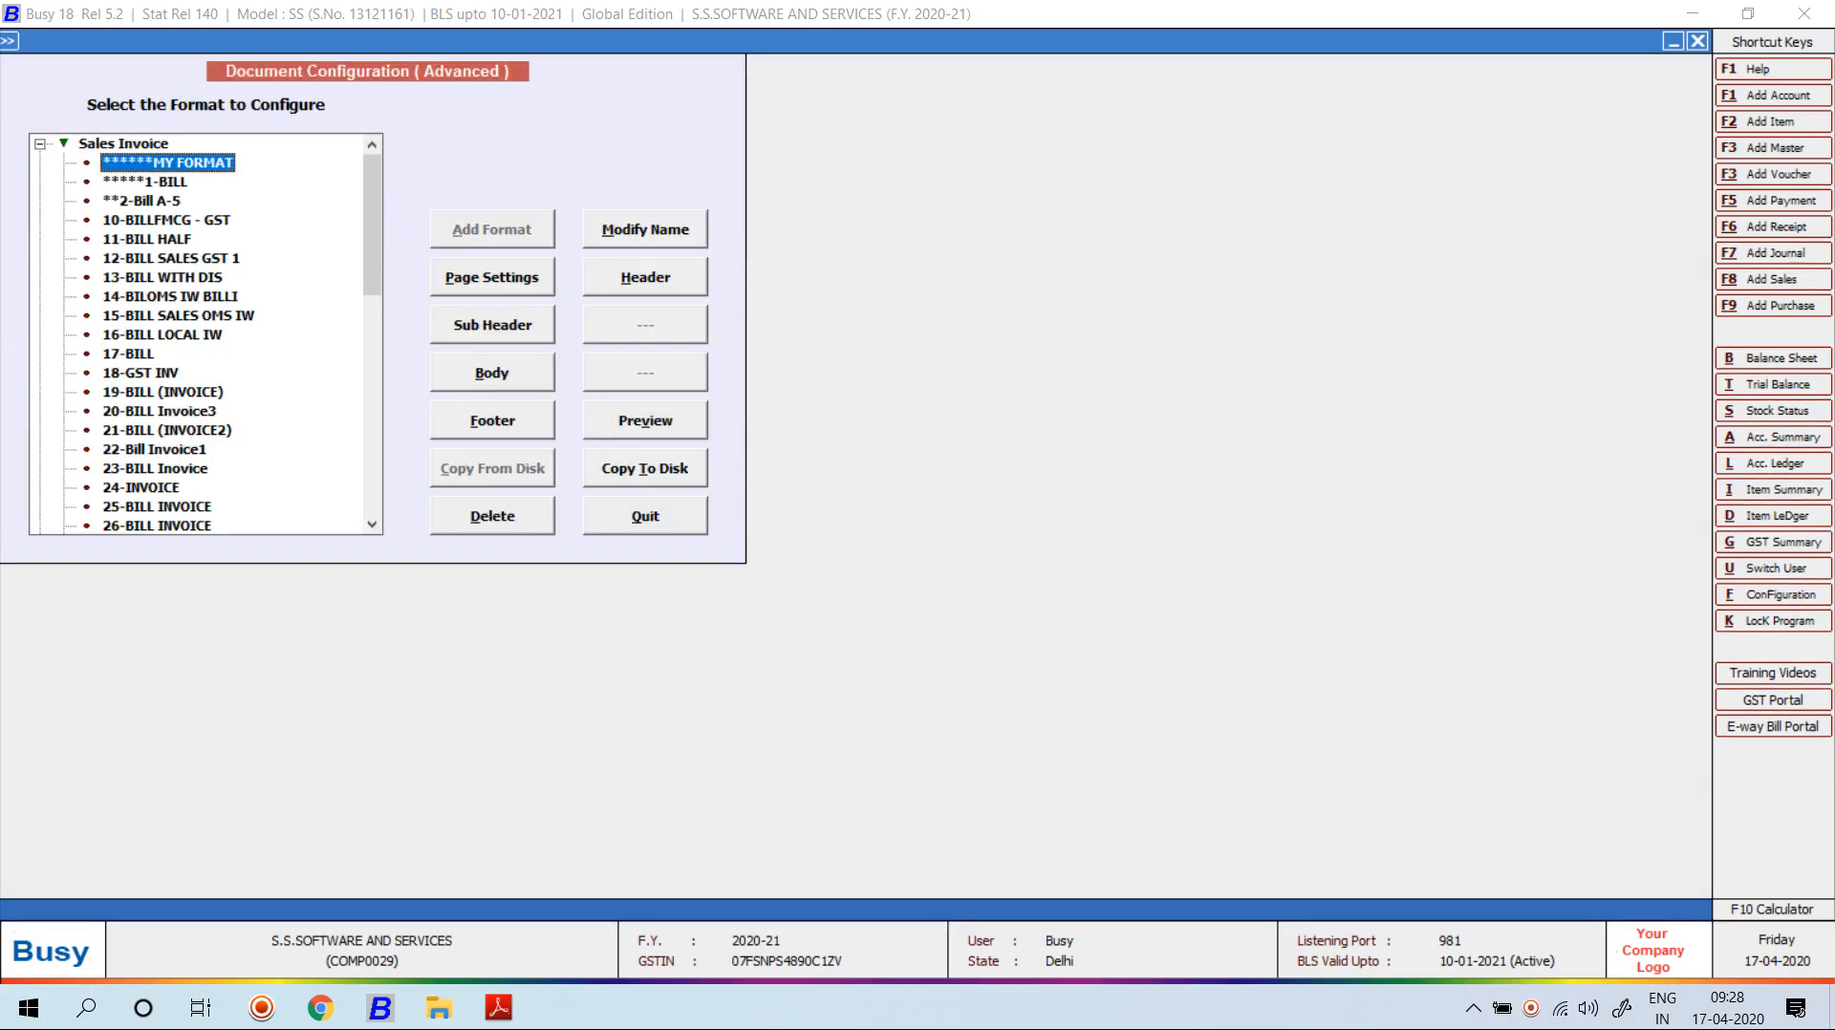
key("alt+v")
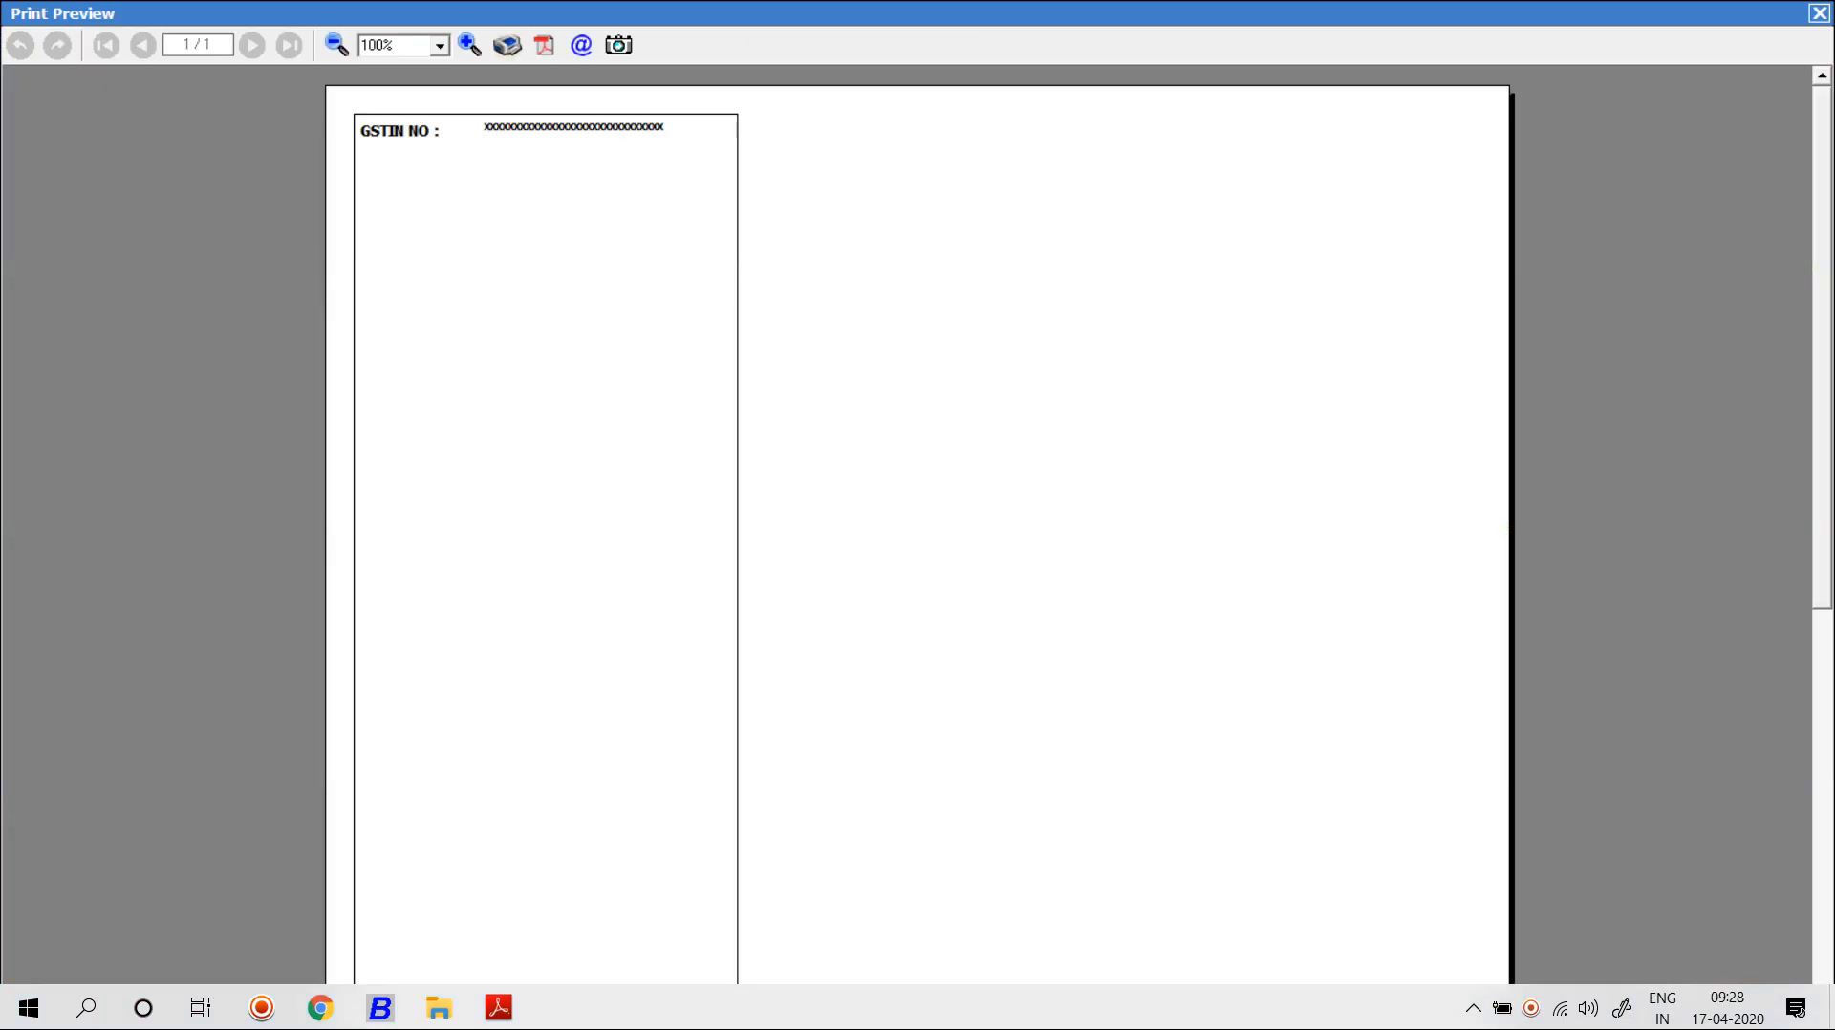
key("Escape")
key("Escape")
Preview an existing sales voucher's invoice in MY FORMAT to check the real GSTIN, then back out.
key("Return")
key("Down")
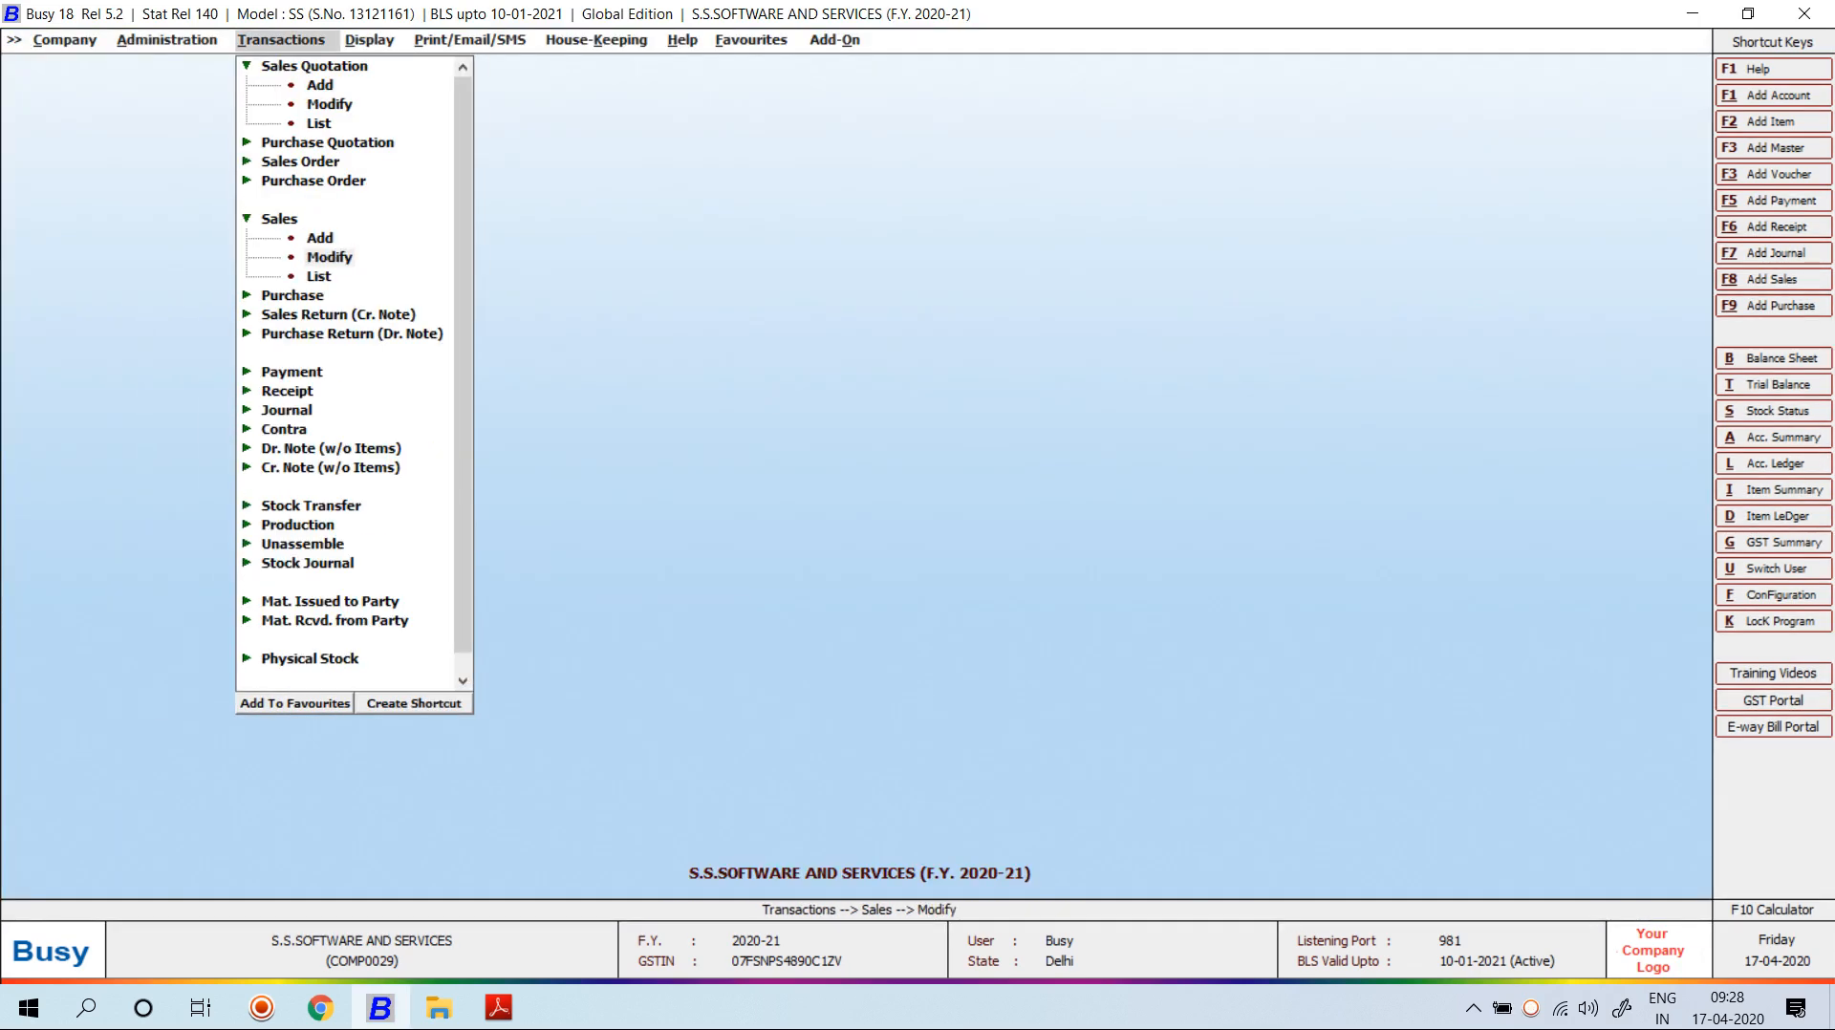
key("Return")
key("Return")
key("Return")
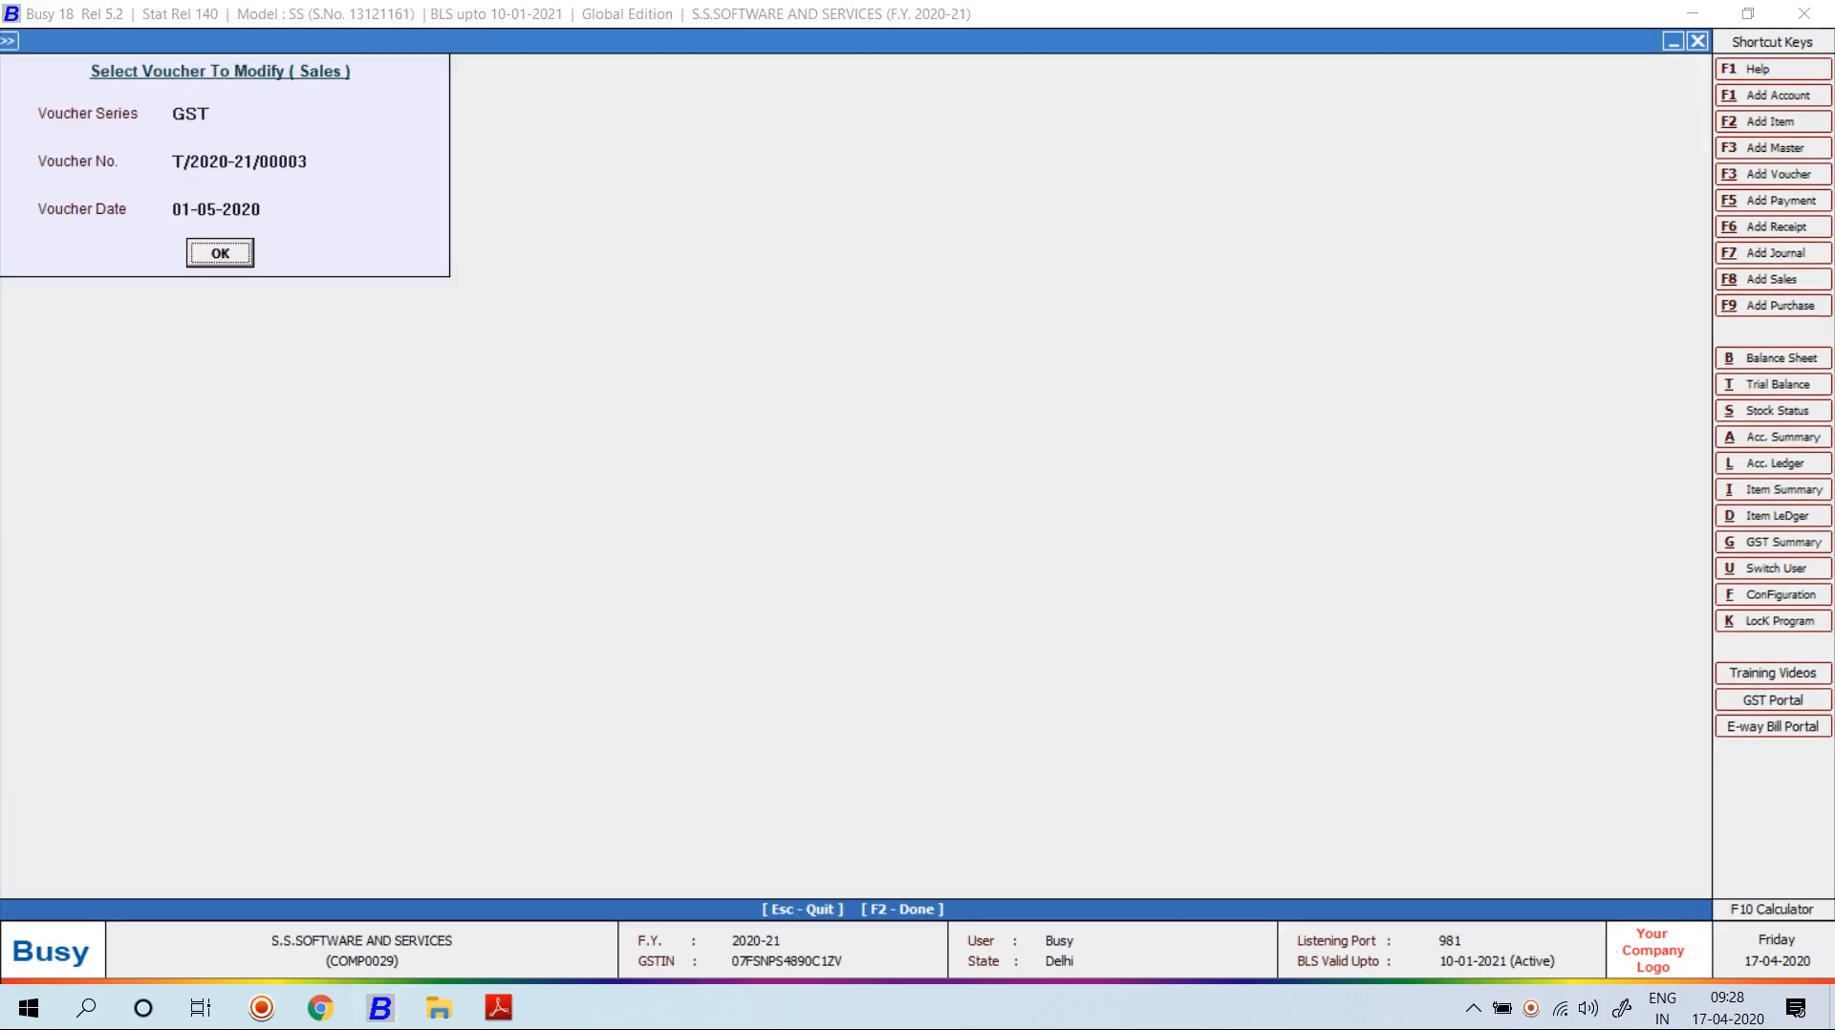
key("Return")
key("alt+p")
key("Return")
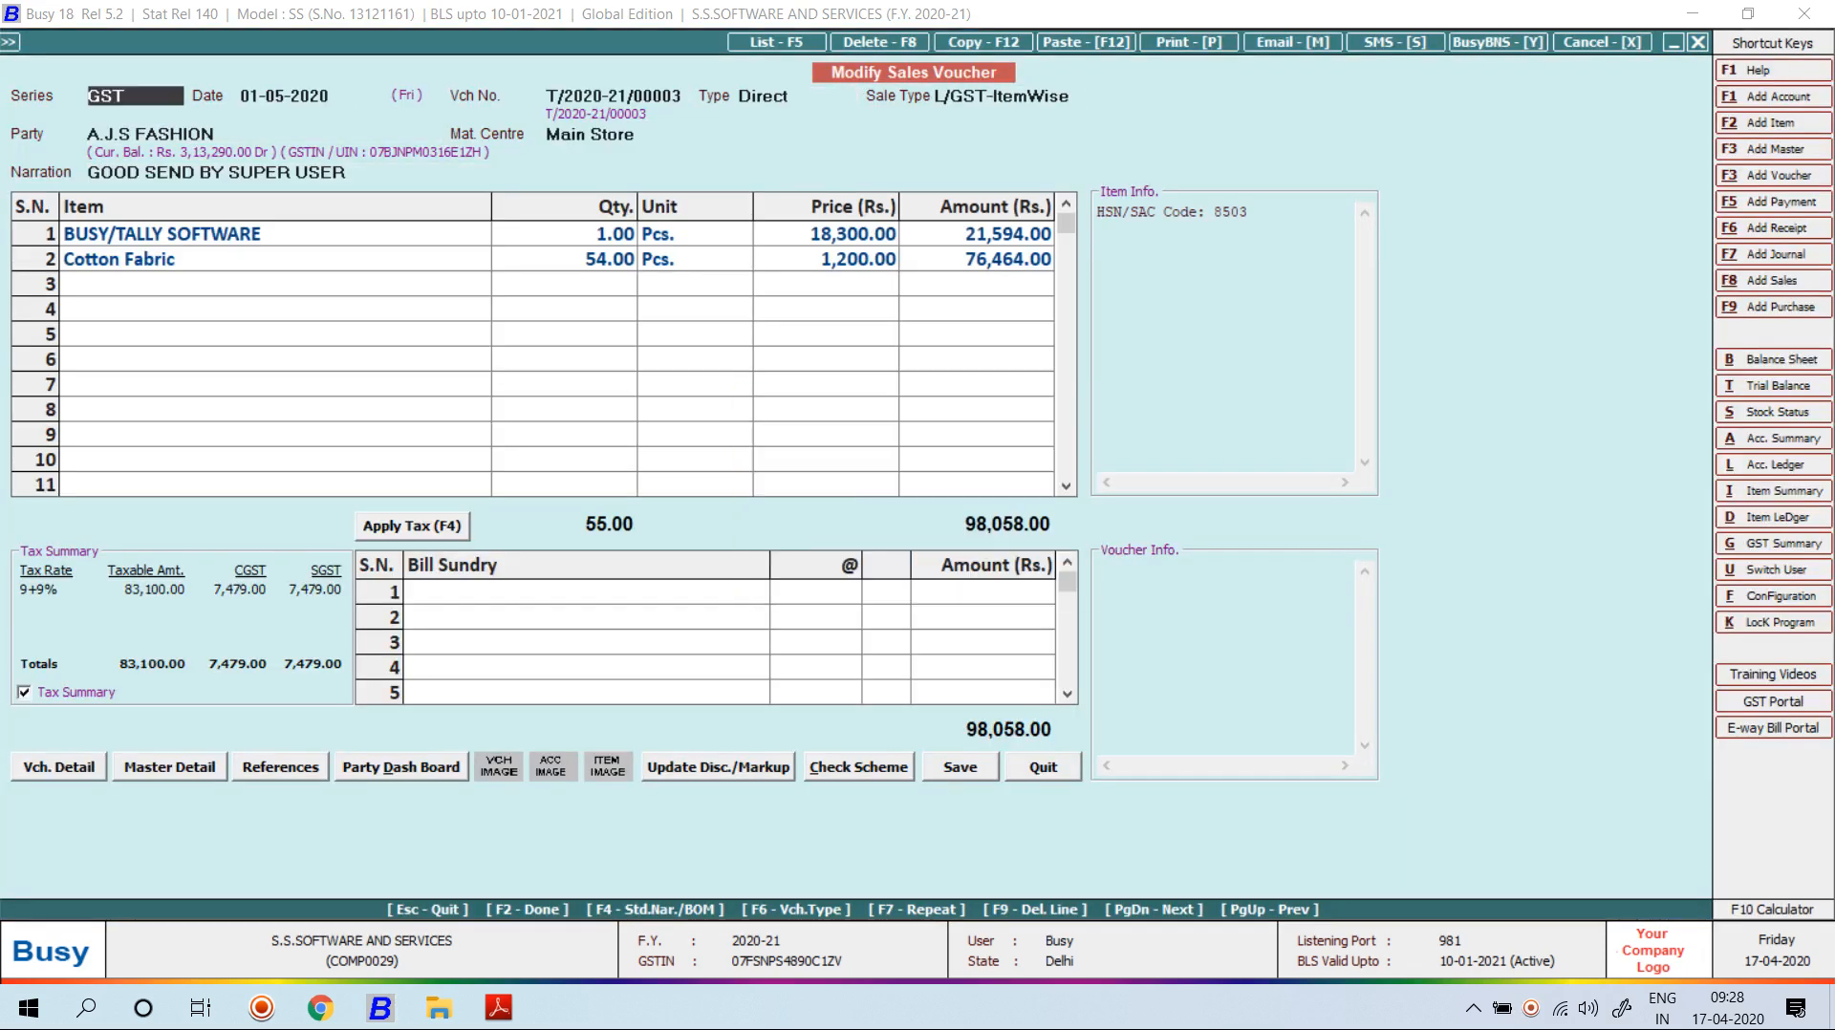
key("Down")
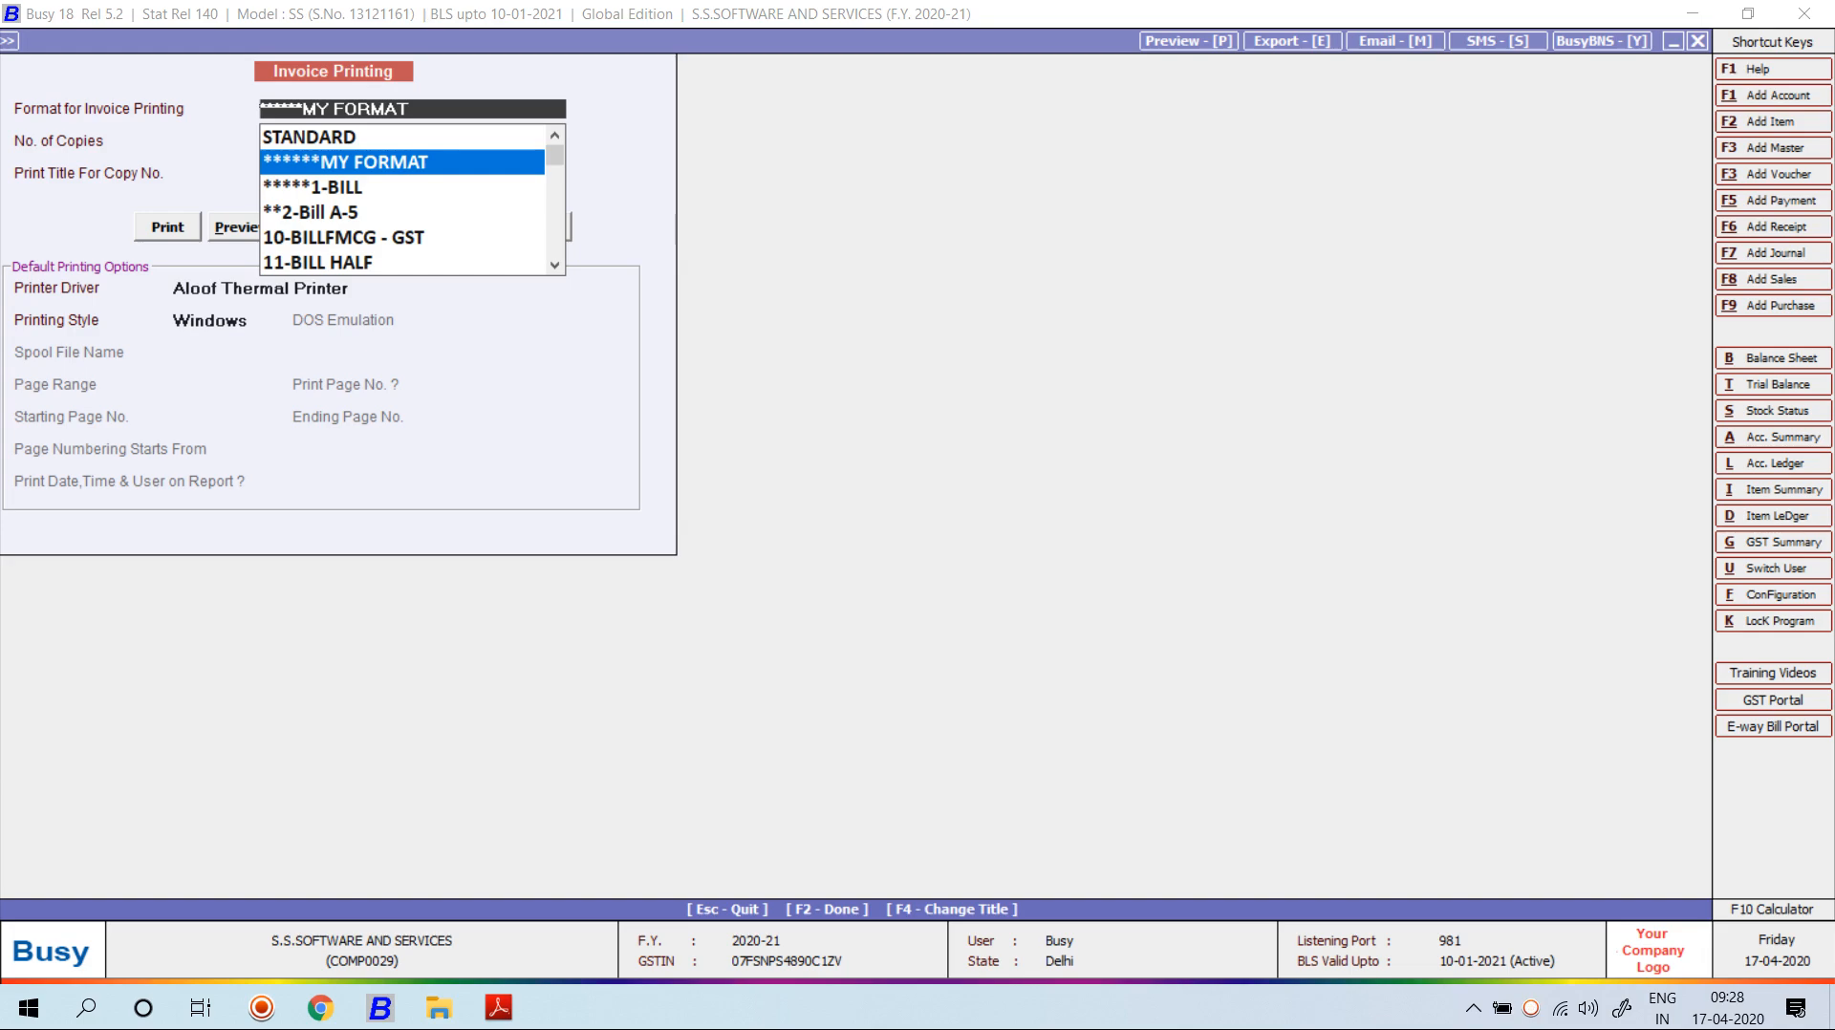
key("alt+p")
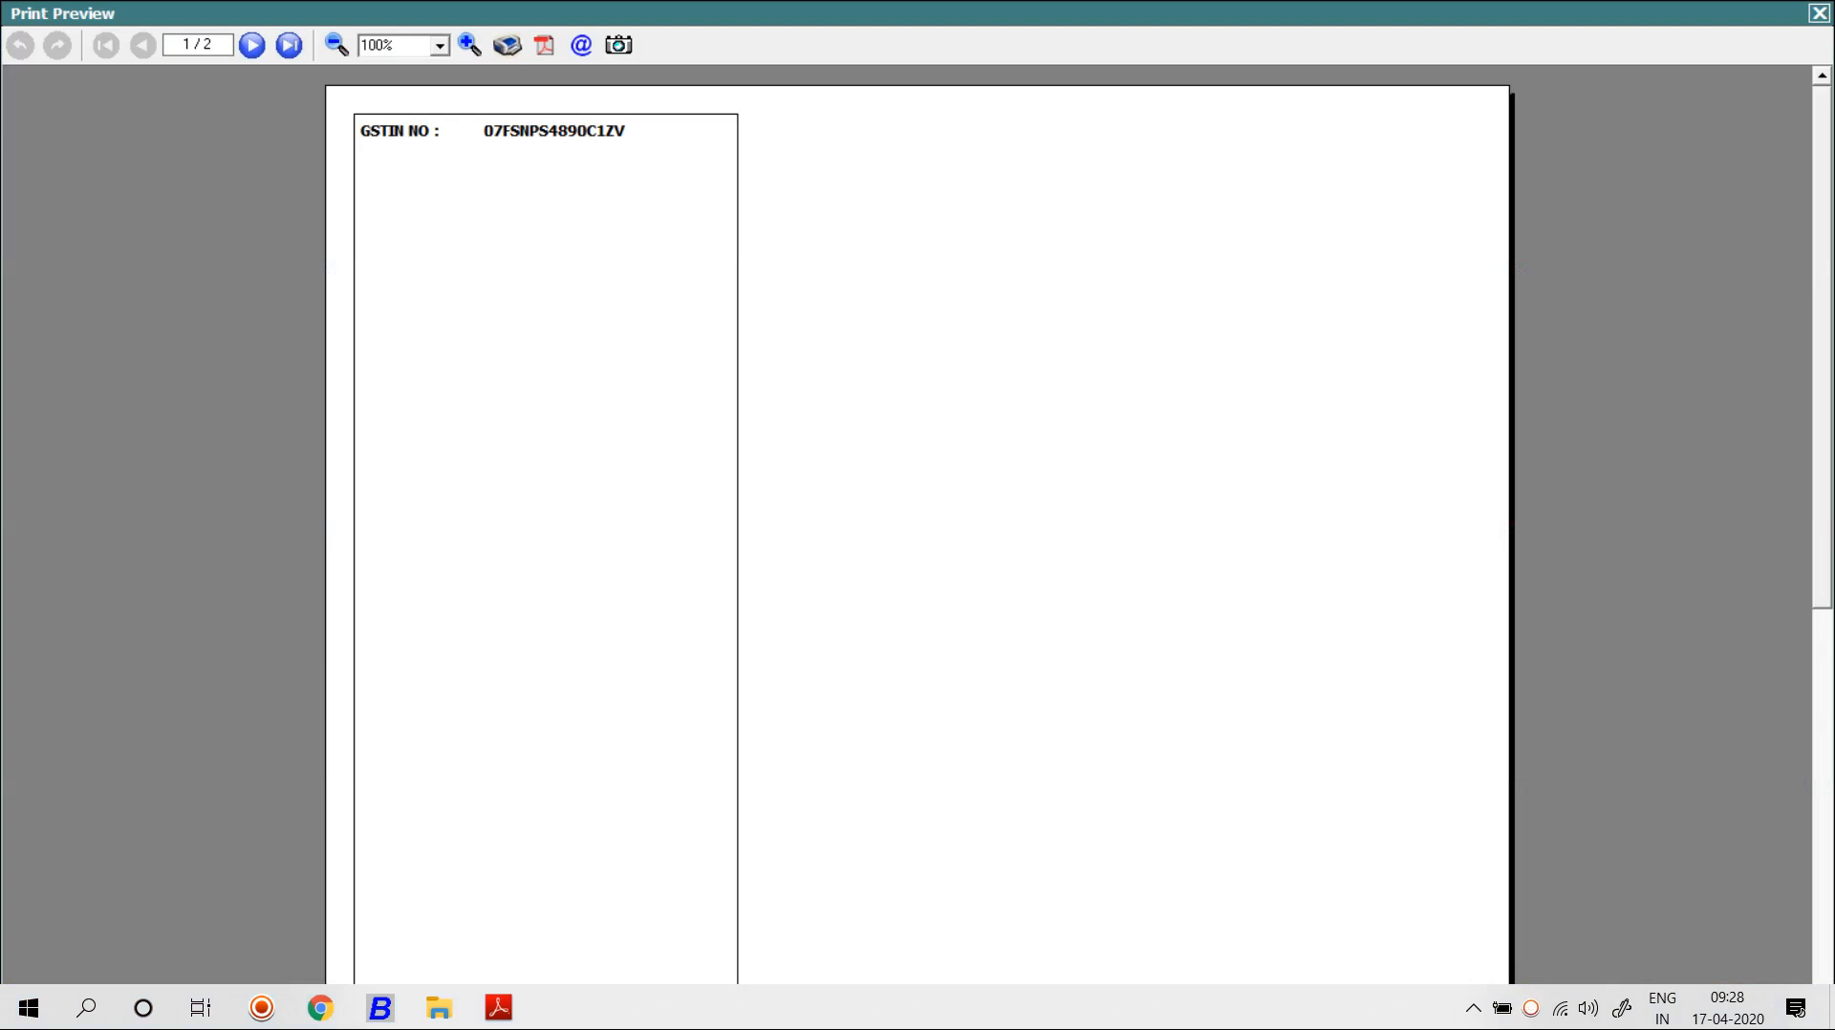
key("Escape")
key("Escape")
key("Escape")
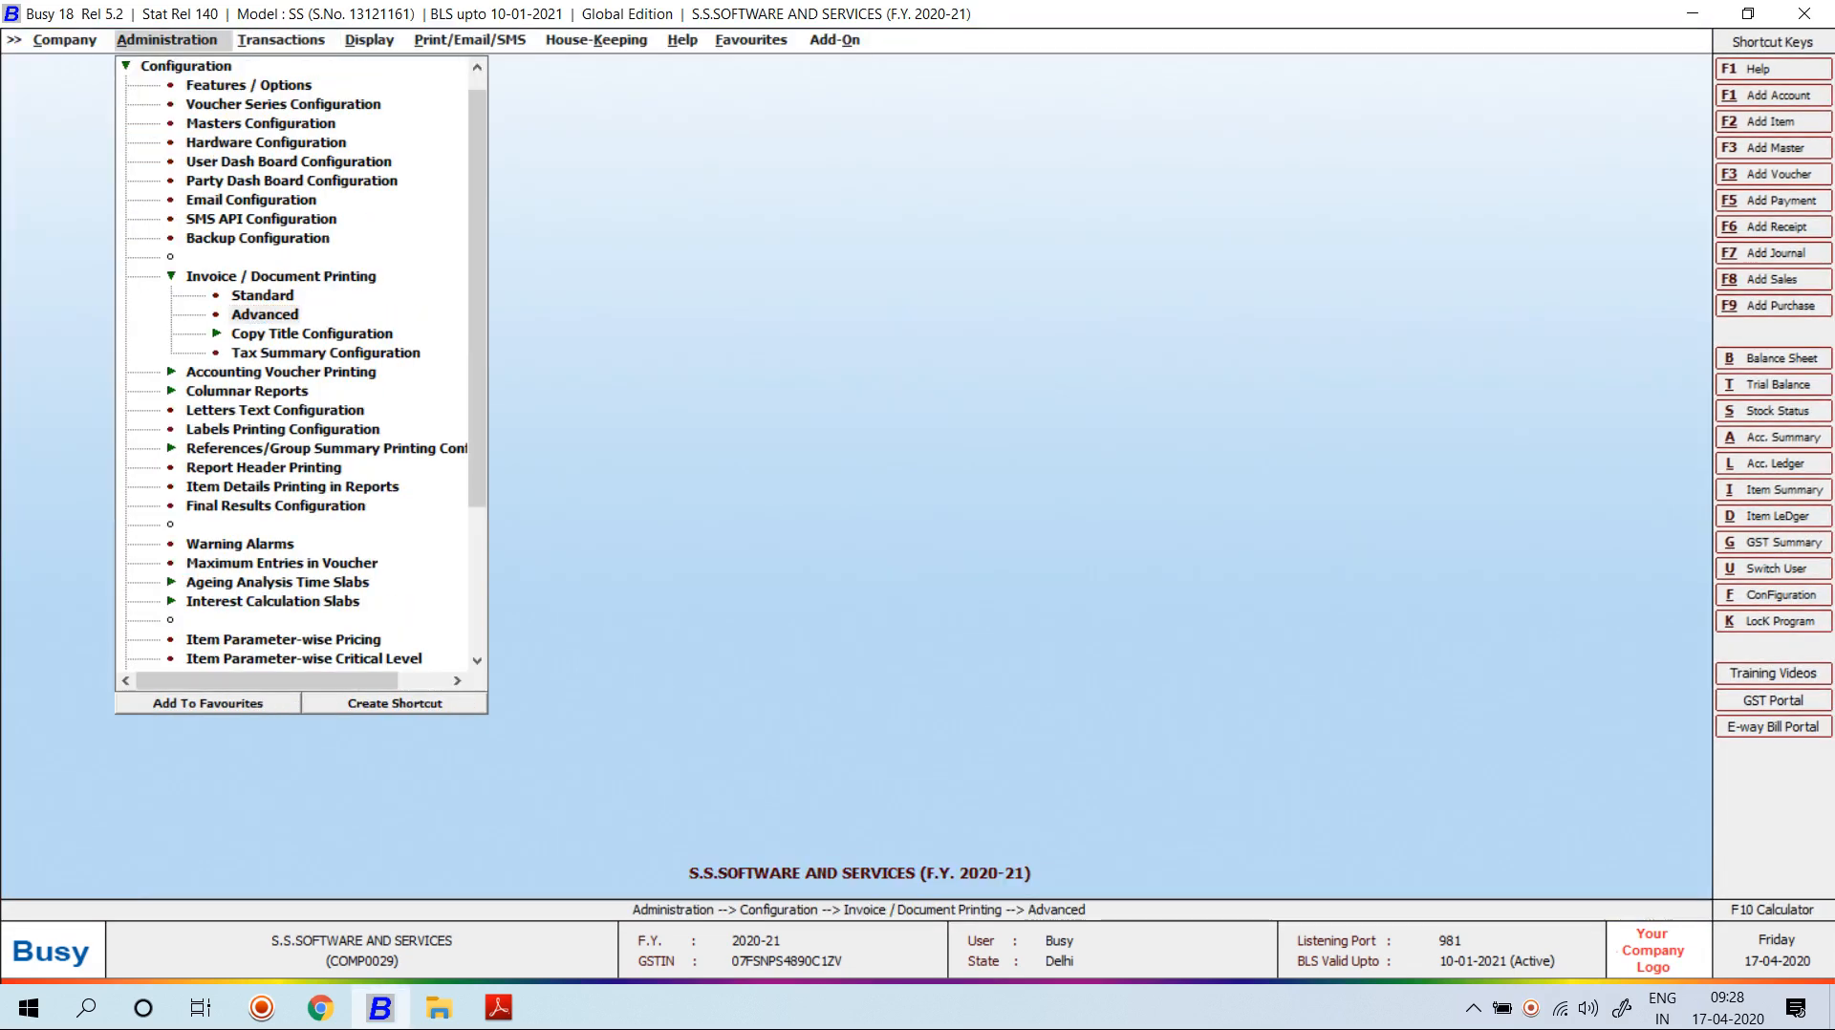
Open the MY FORMAT sales invoice header script in advanced printing configuration.
key("Return")
key("Right")
key("Down")
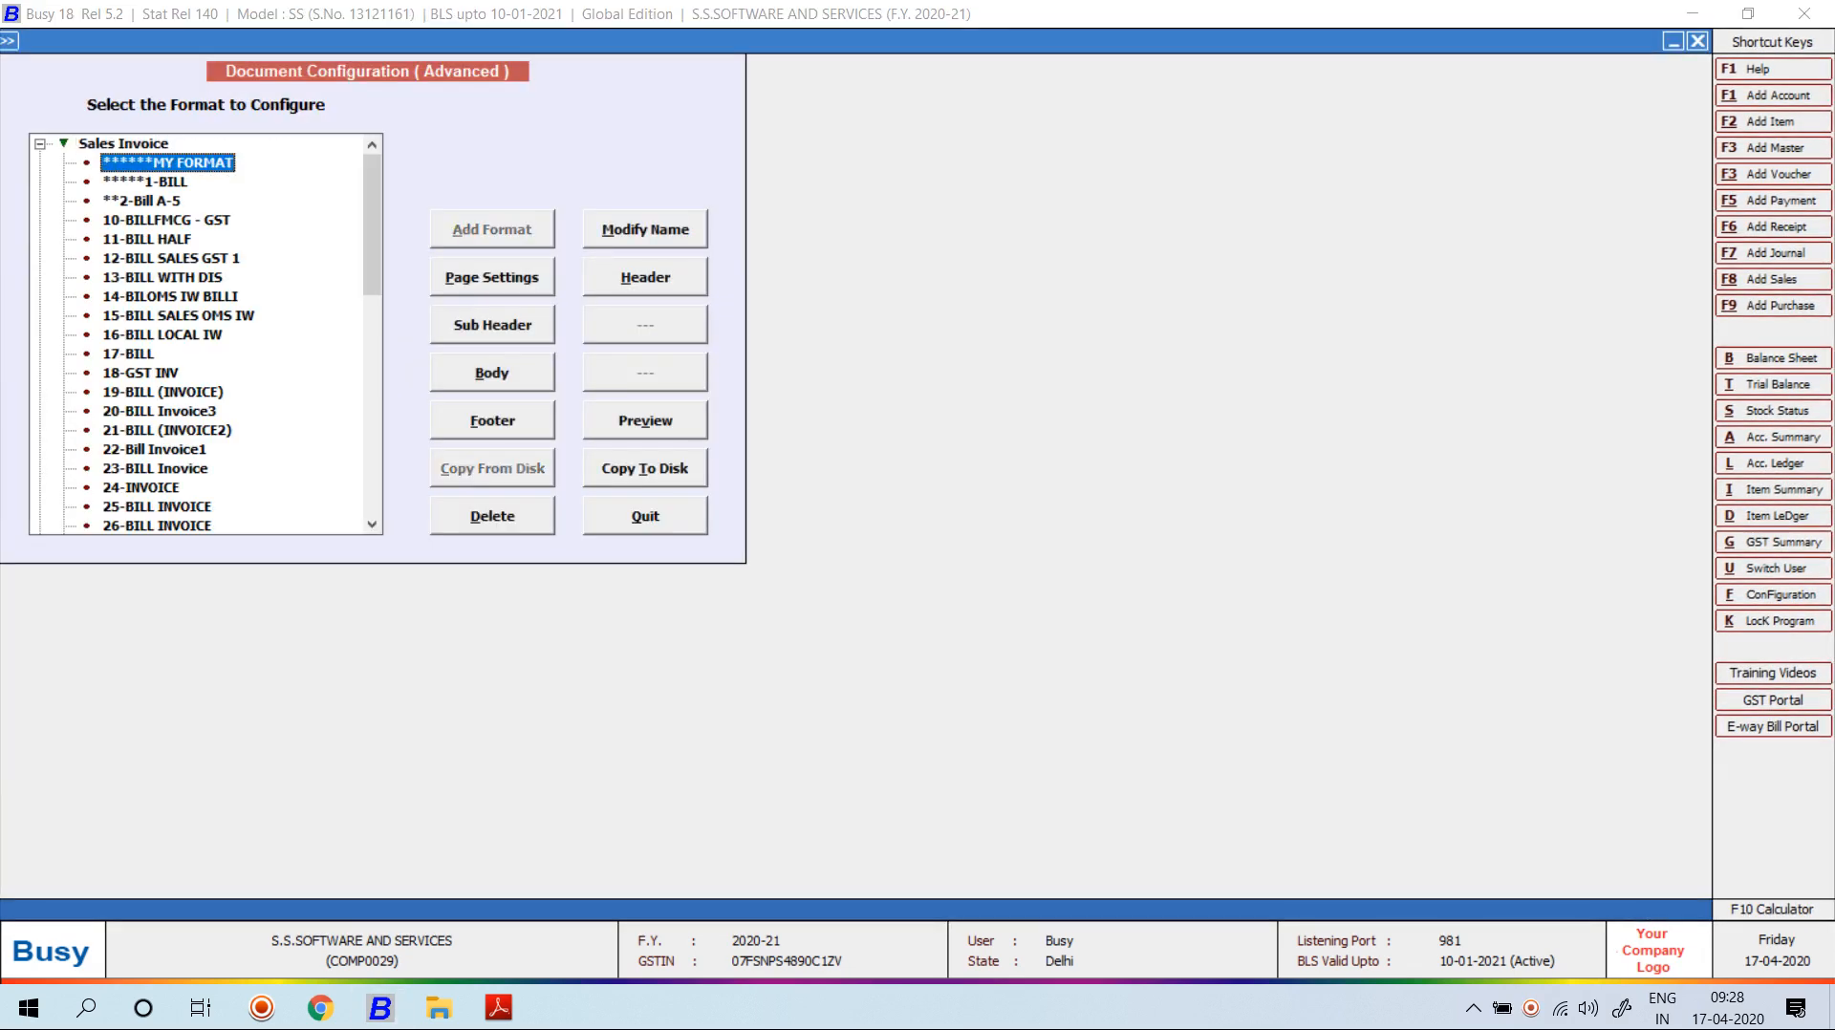
key("alt+h")
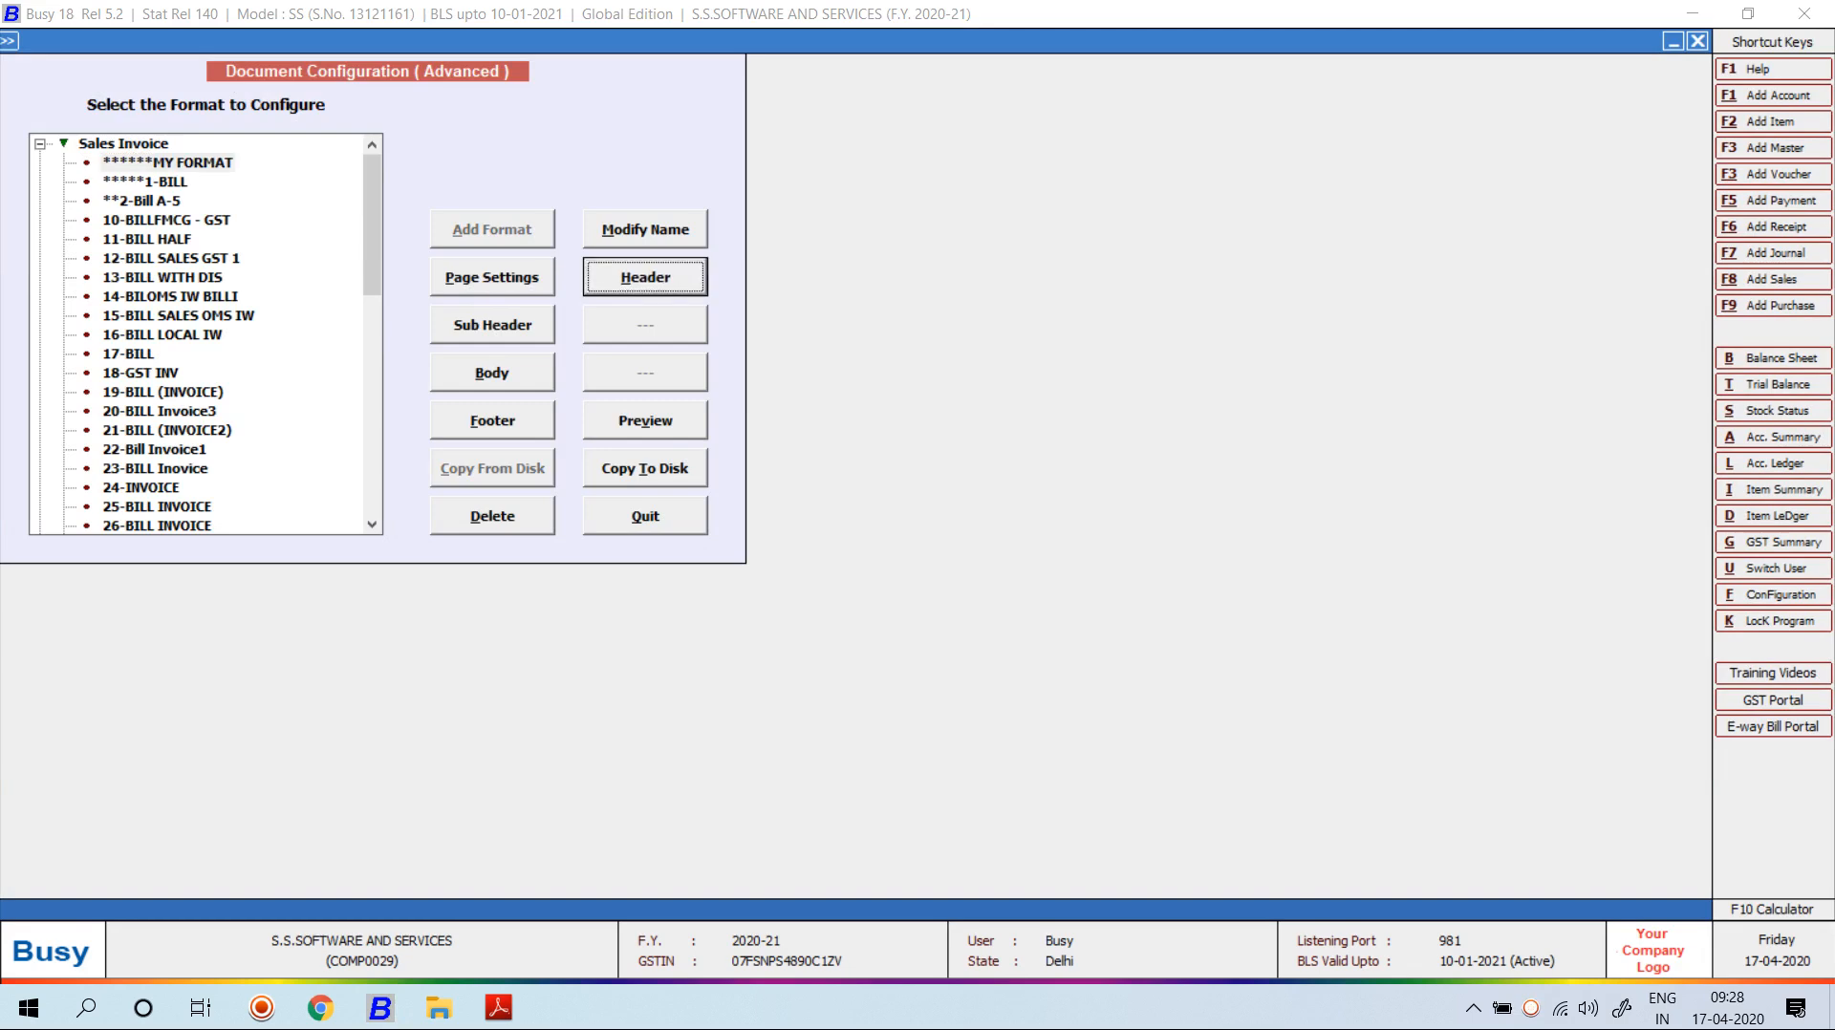
key("Return")
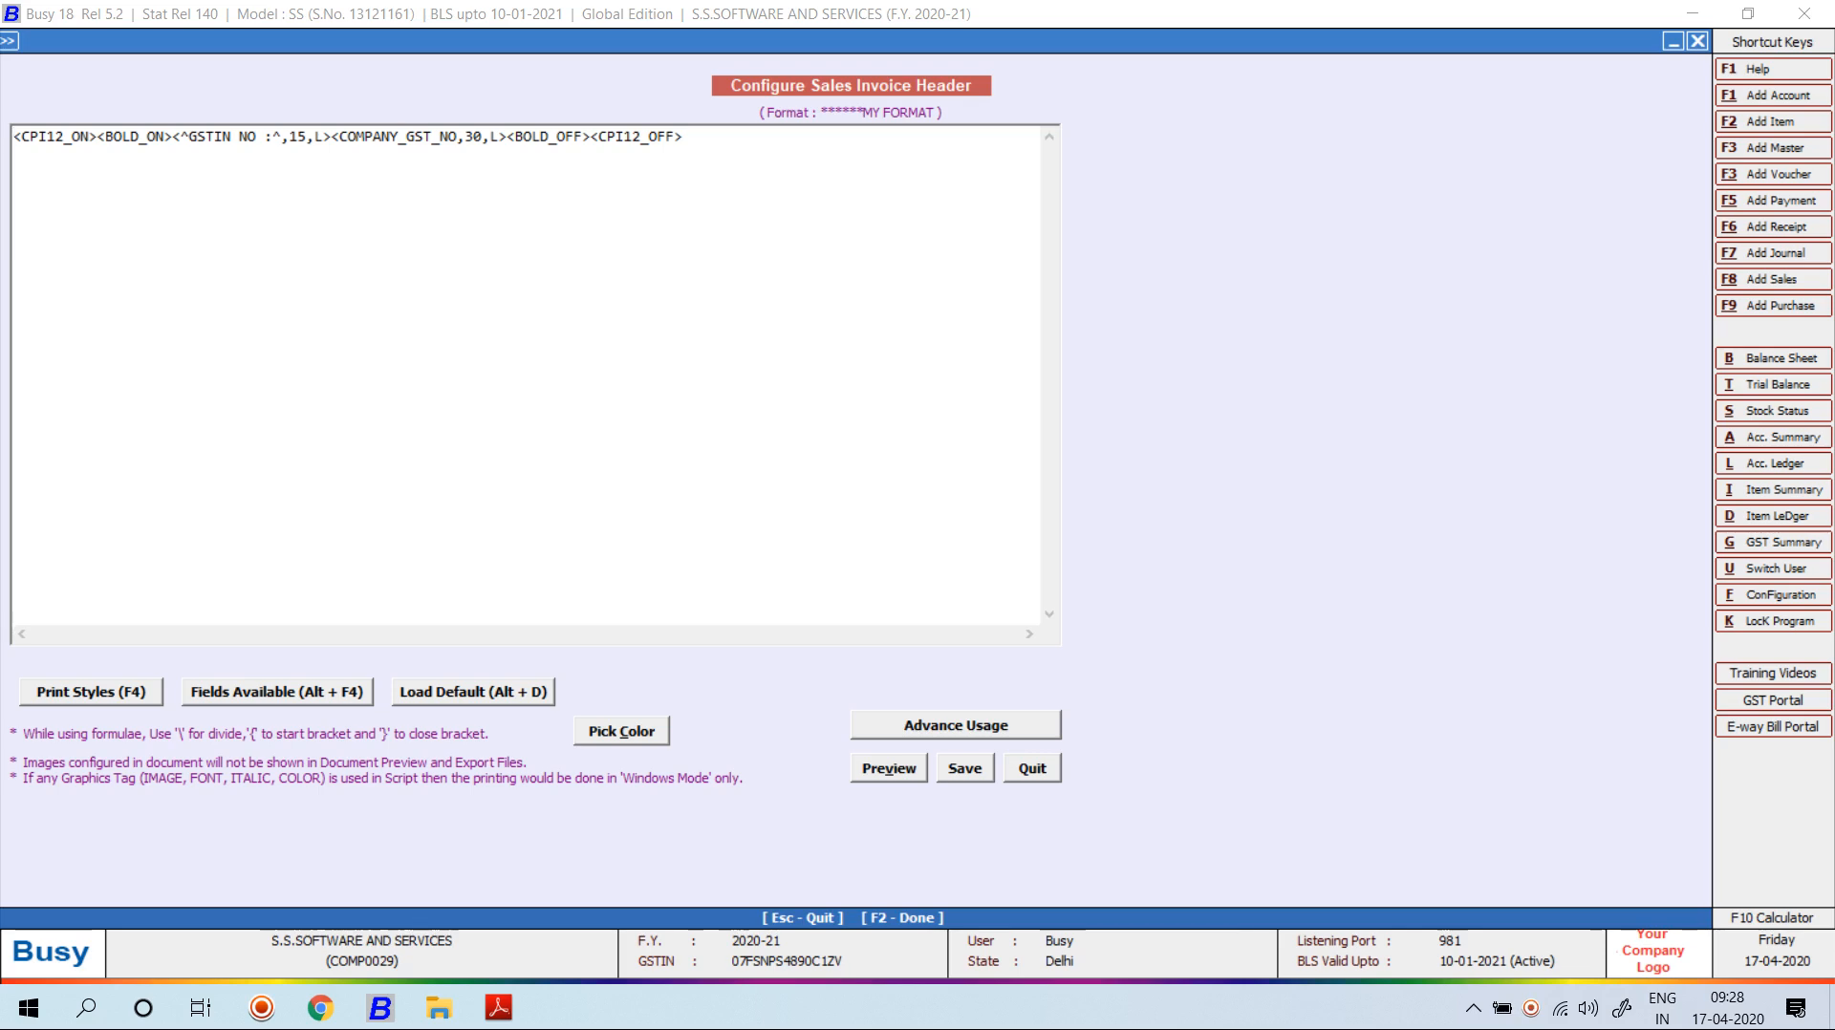
Insert a BLANK_SPACE field with width 20, save the header and preview.
key("alt+F4")
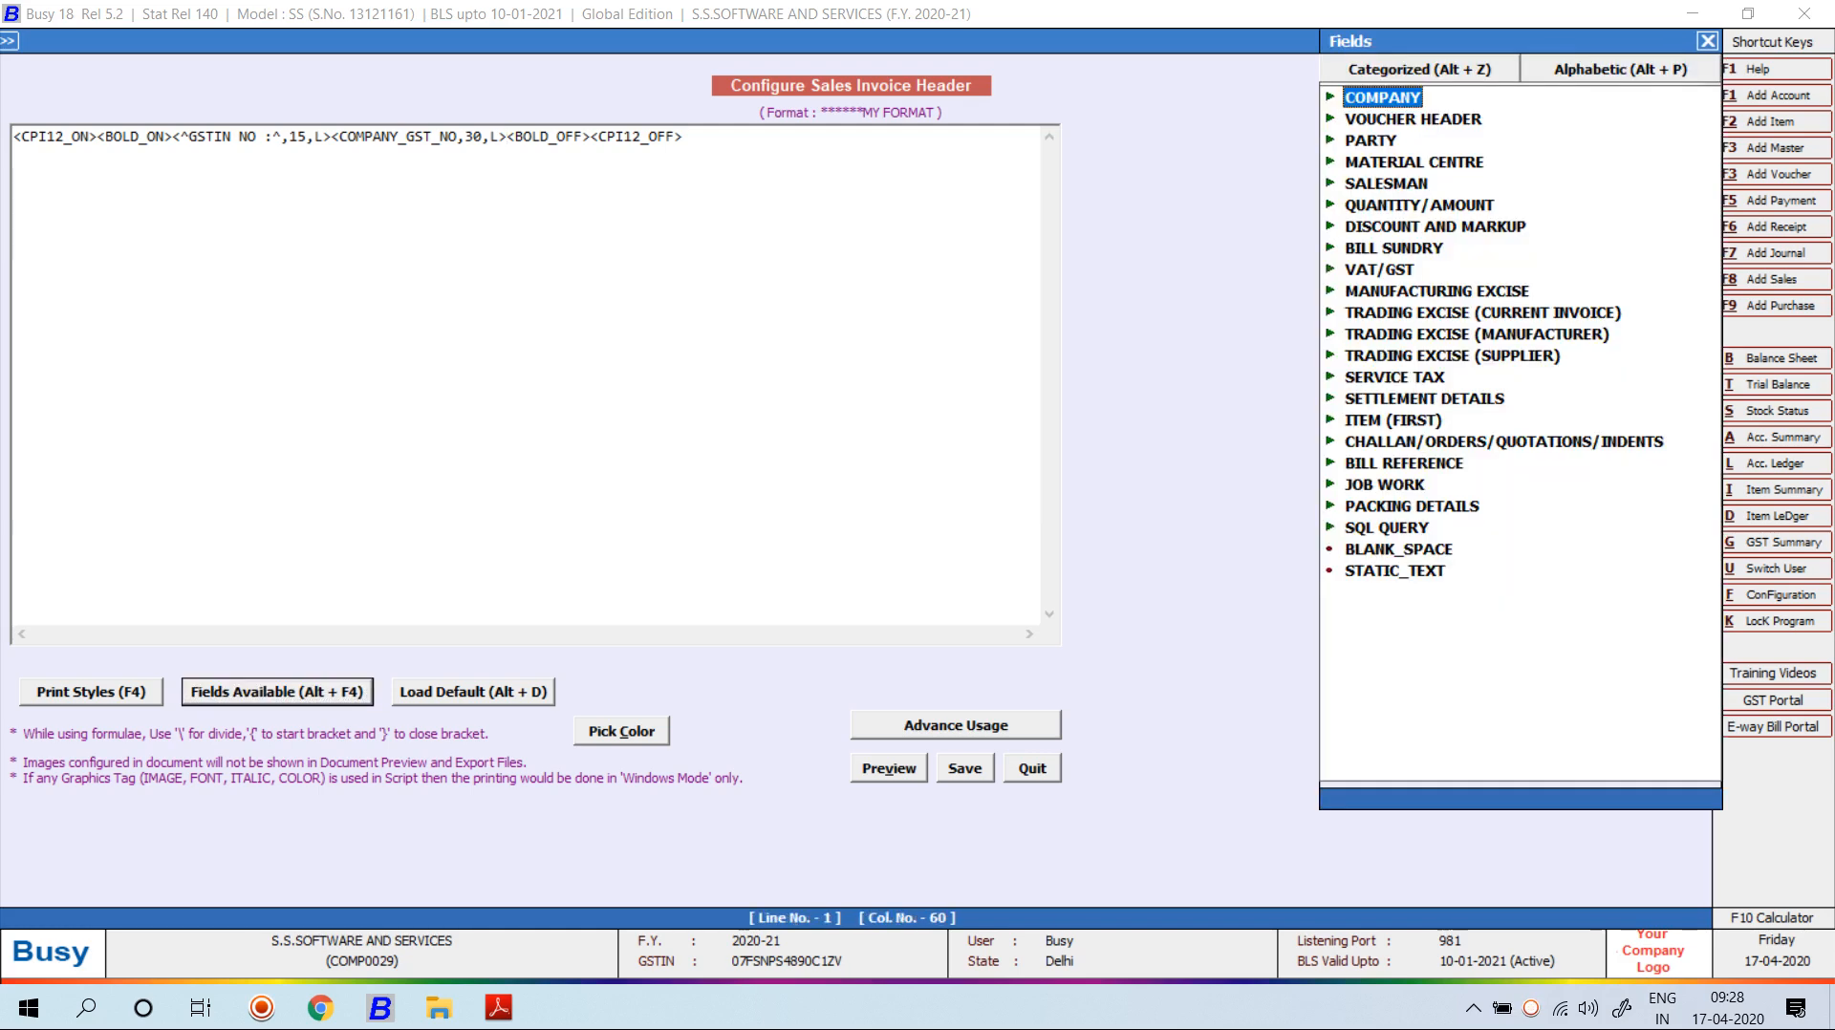
double_click(1398, 549)
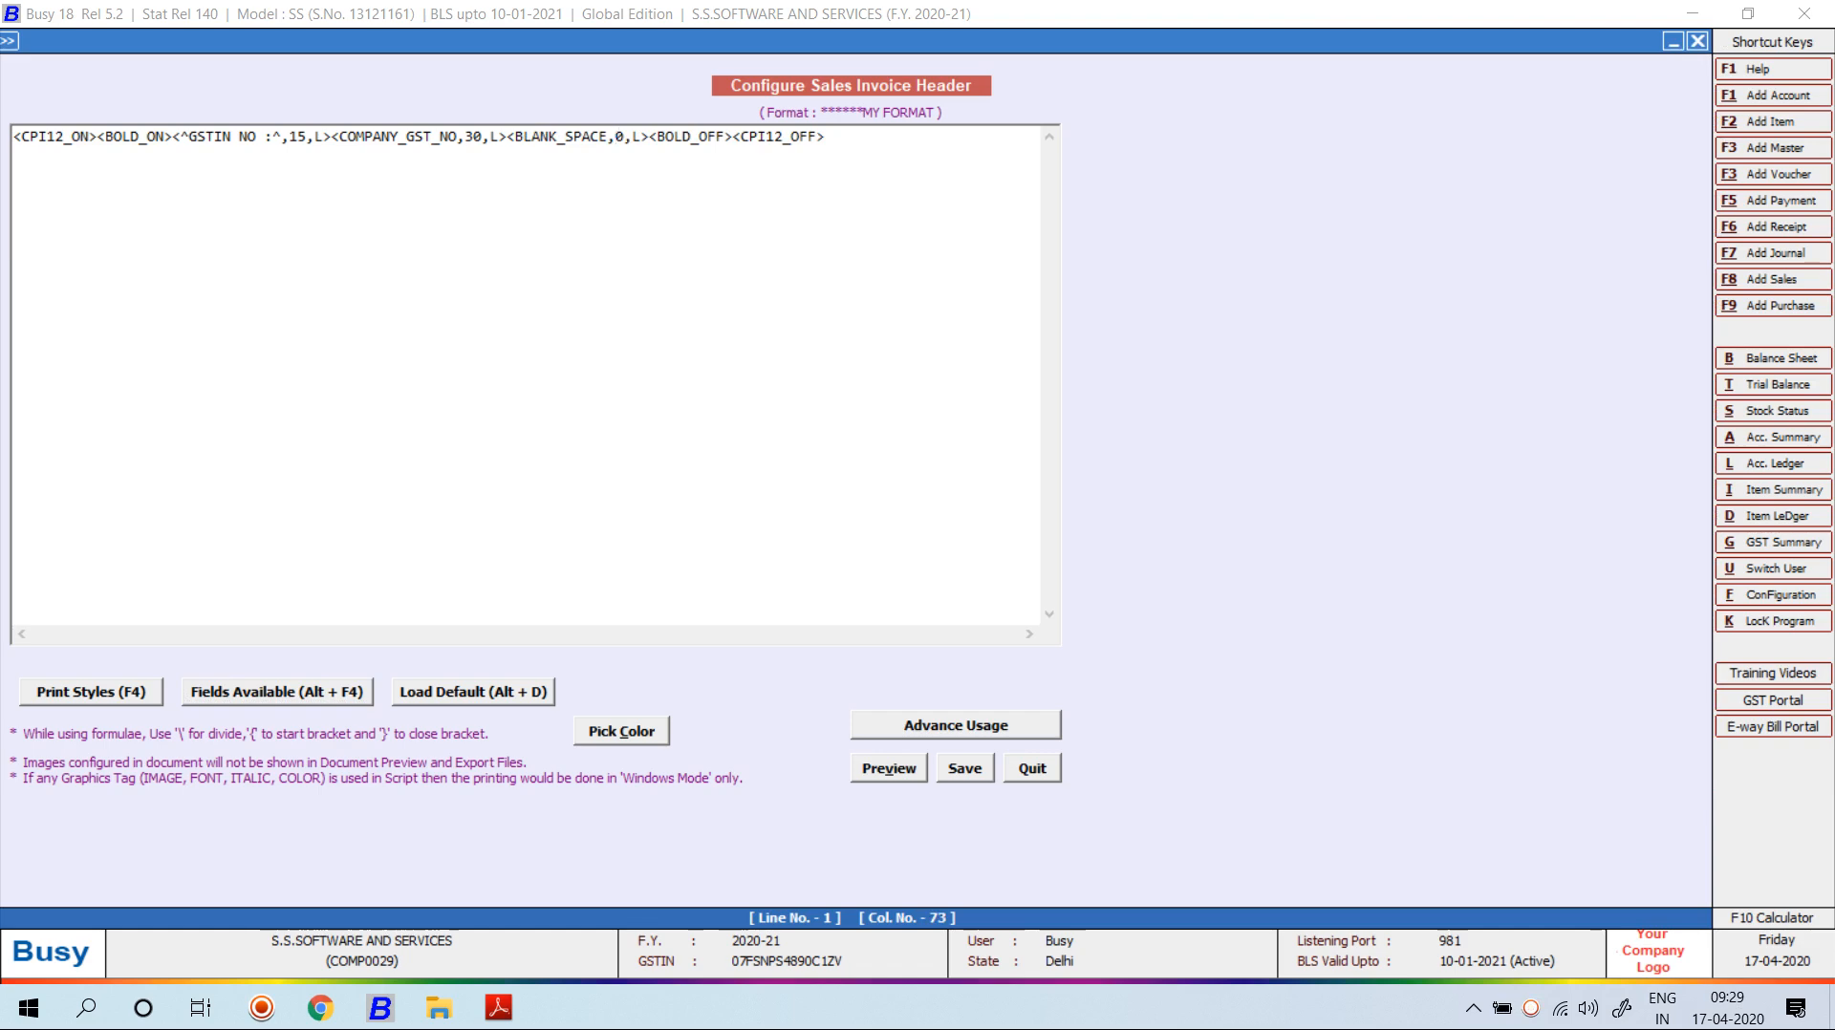
type("20")
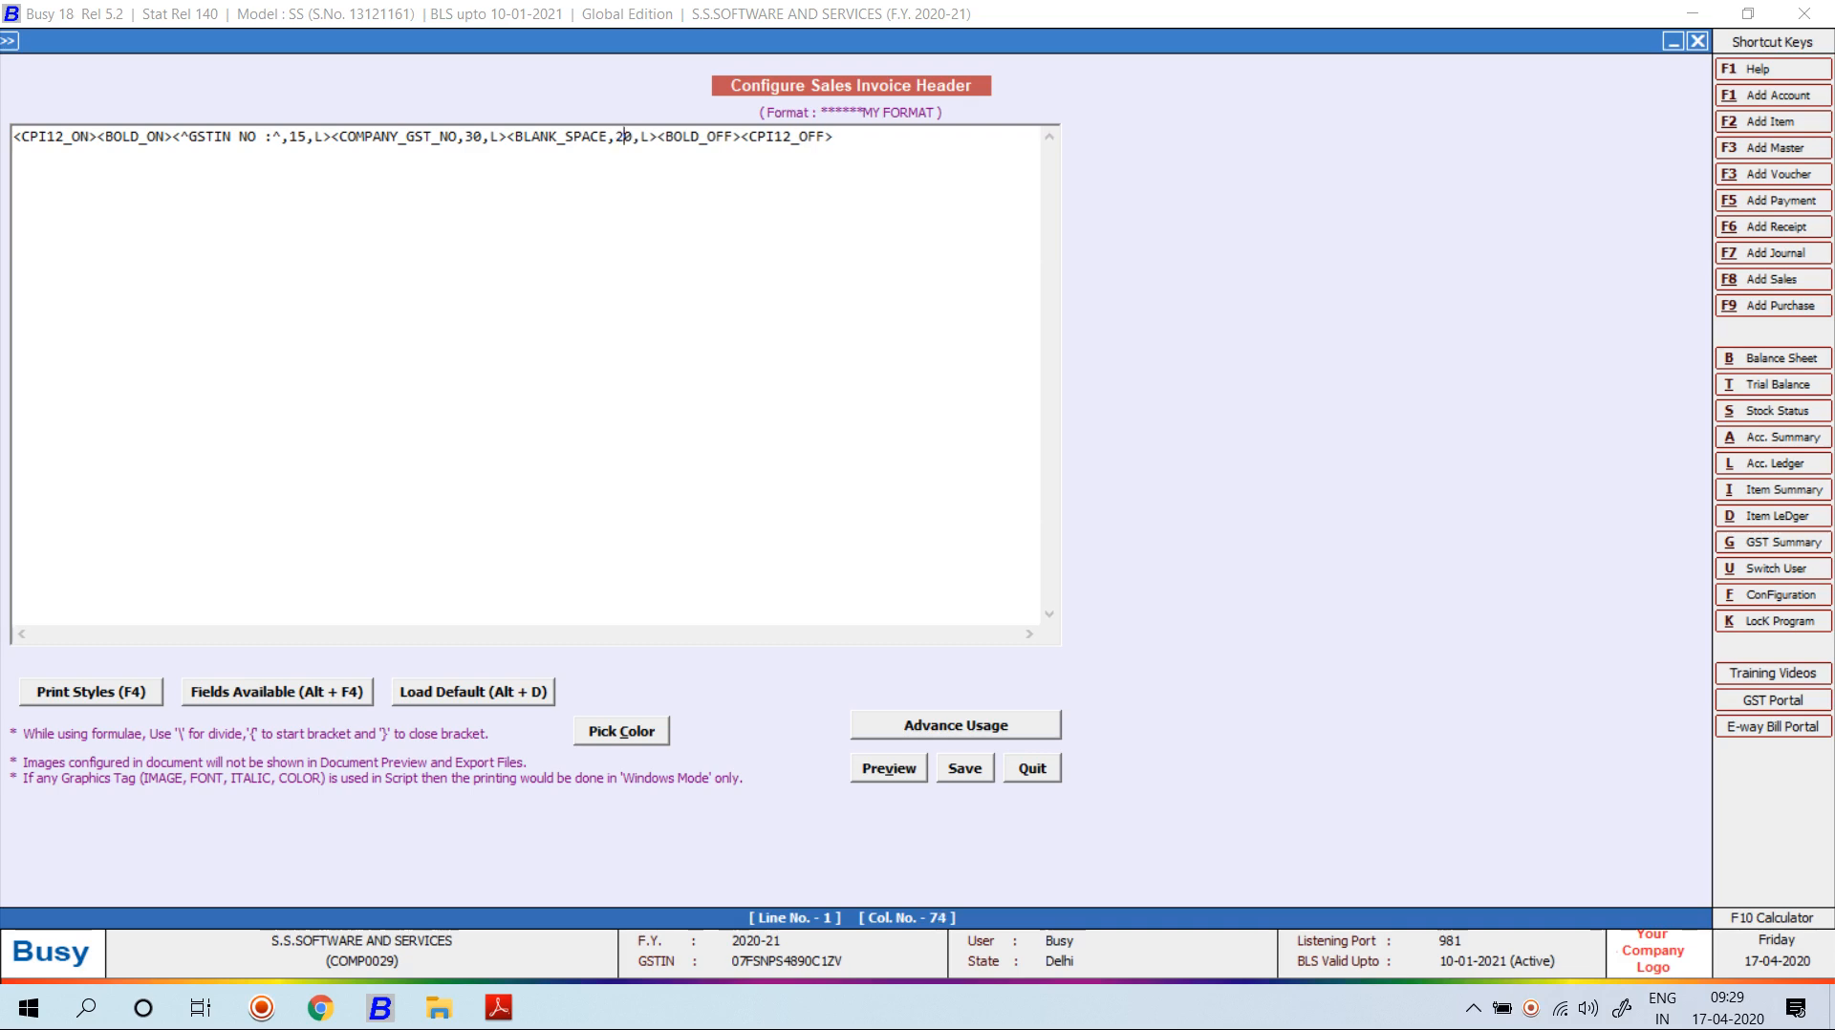
key("BackSpace")
key("F2")
key("Return")
key("alt+v")
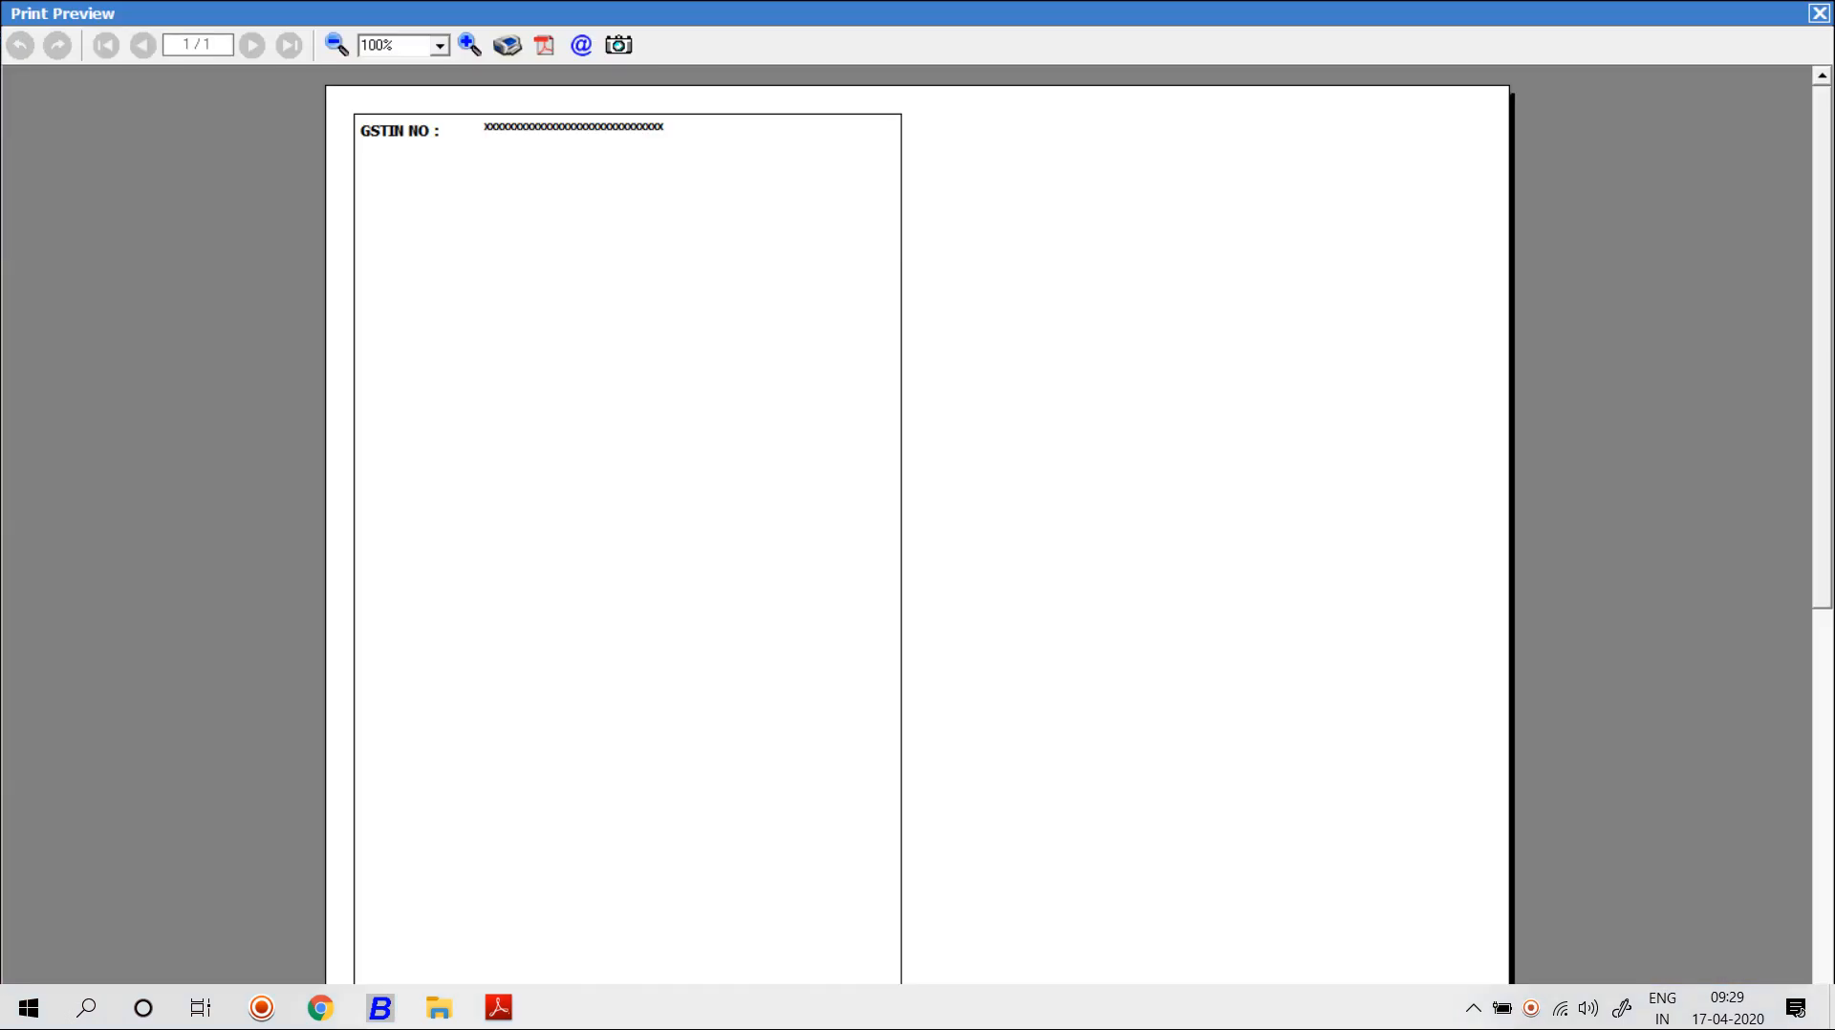
Reopen the MY FORMAT header script and change the BLANK_SPACE width from 20 to 30.
key("Escape")
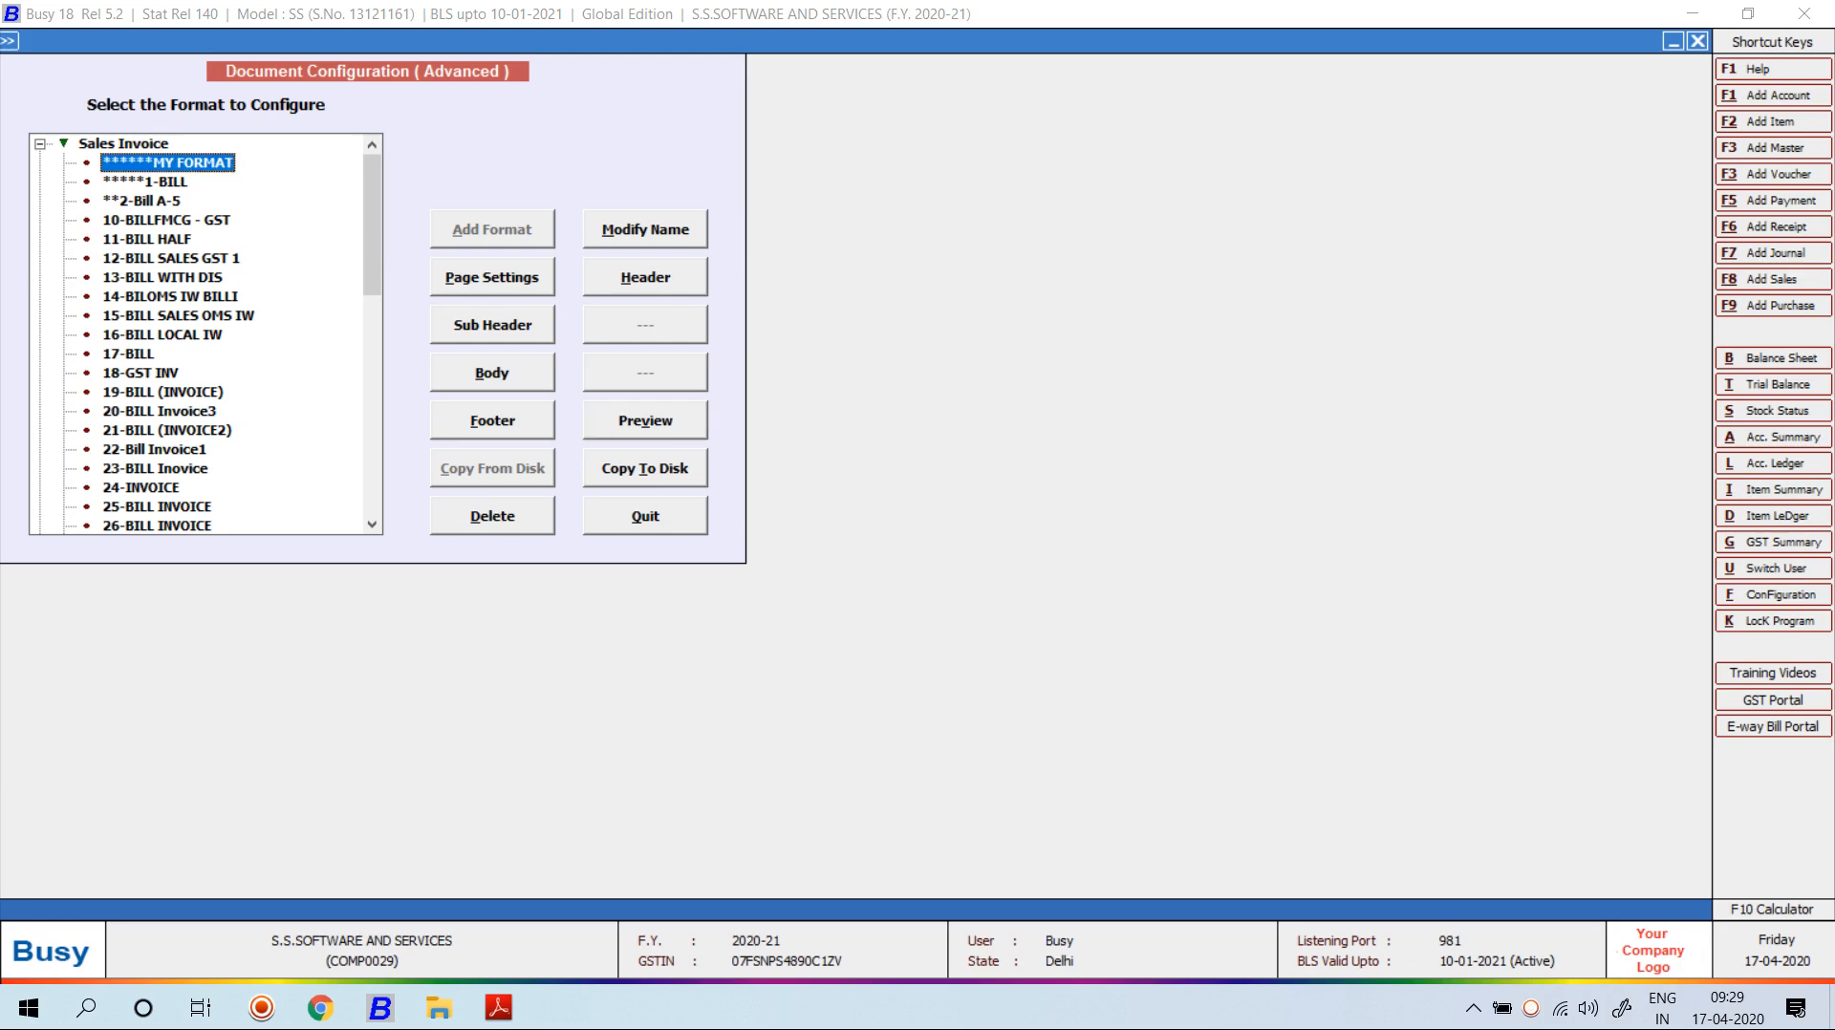
key("alt+h")
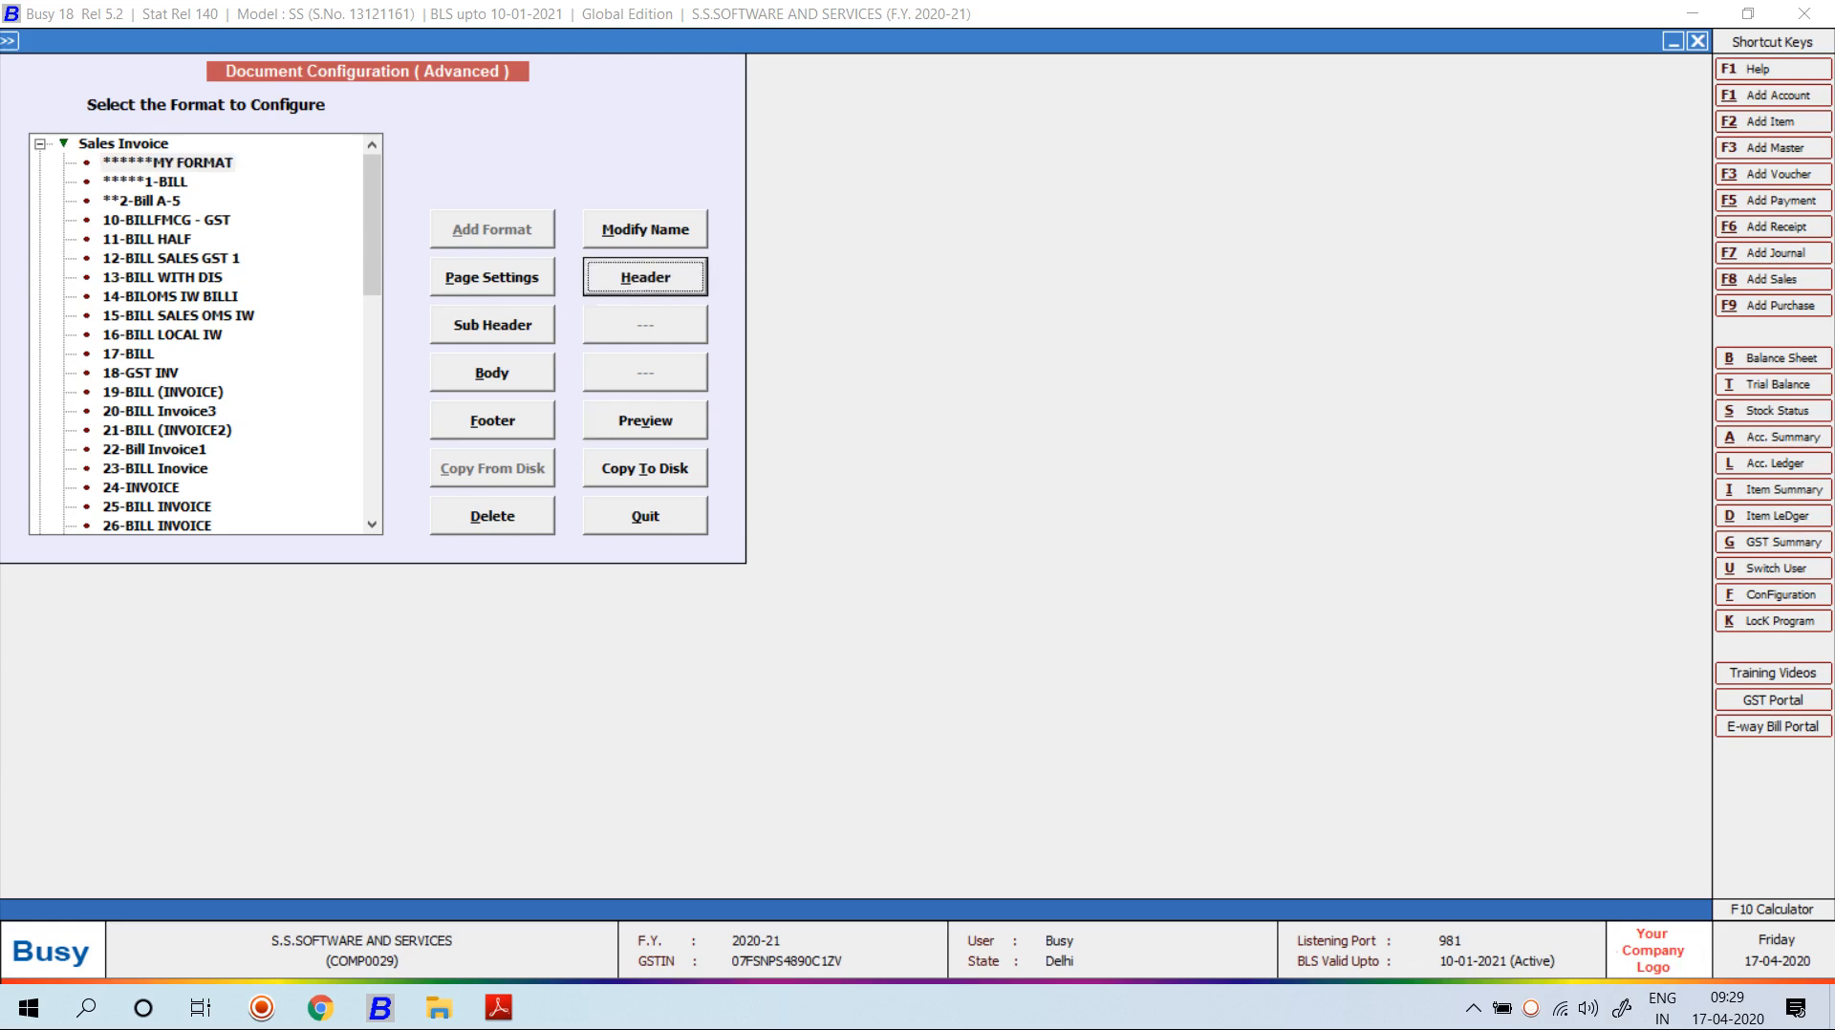
key("Return")
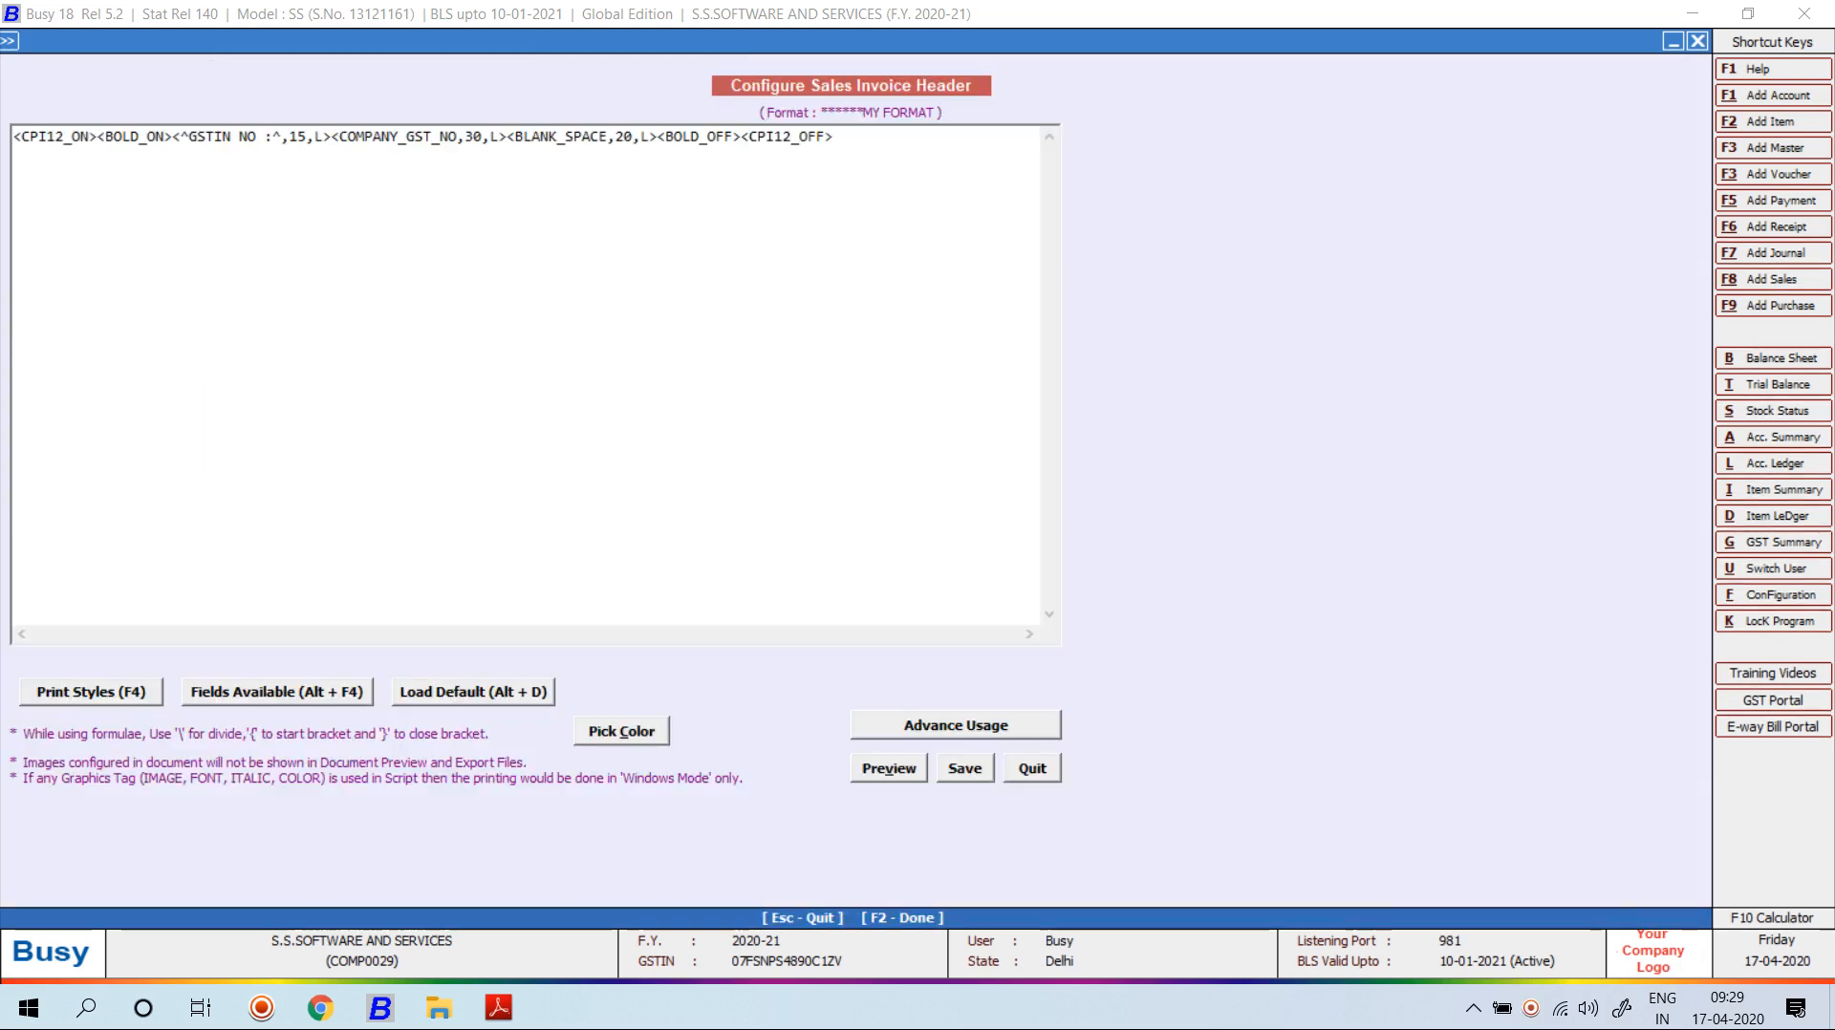
left_click(624, 136)
key("BackSpace")
type("3")
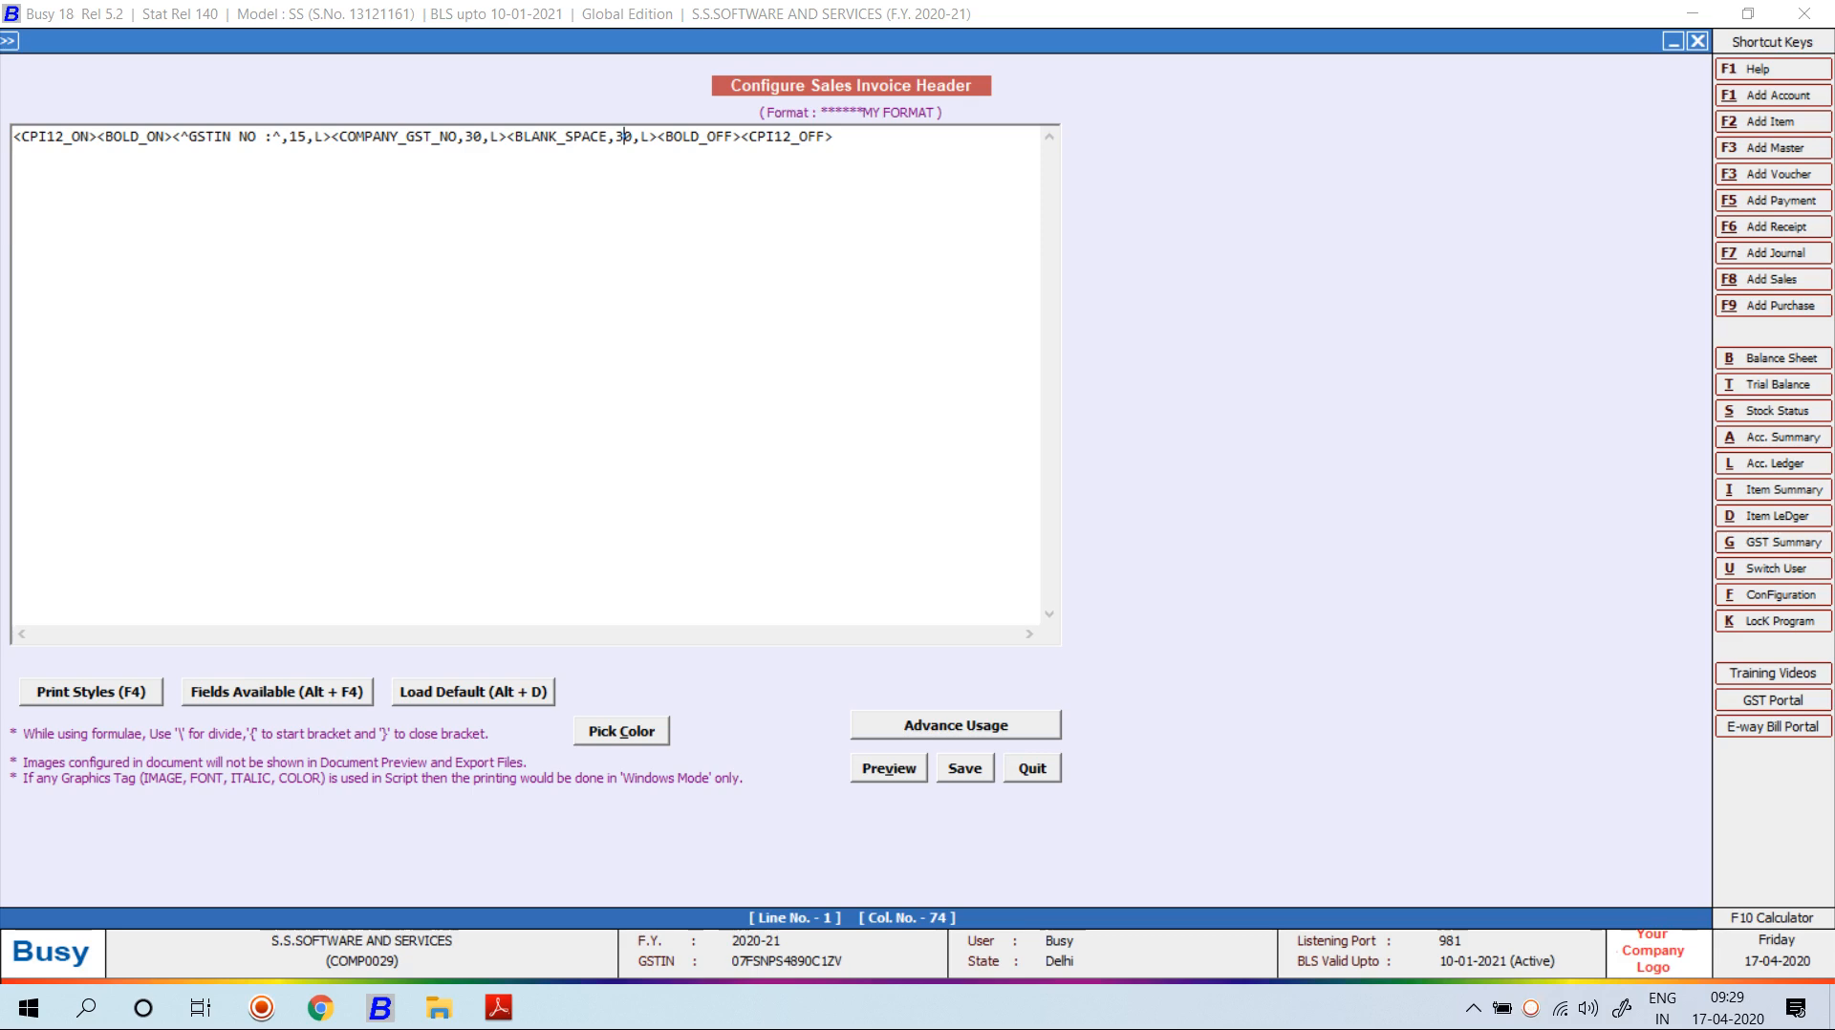
Examine the GSTIN label tag, then place the caret before <BOLD_OFF> and open Fields Available.
left_click_drag(189, 137, 273, 136)
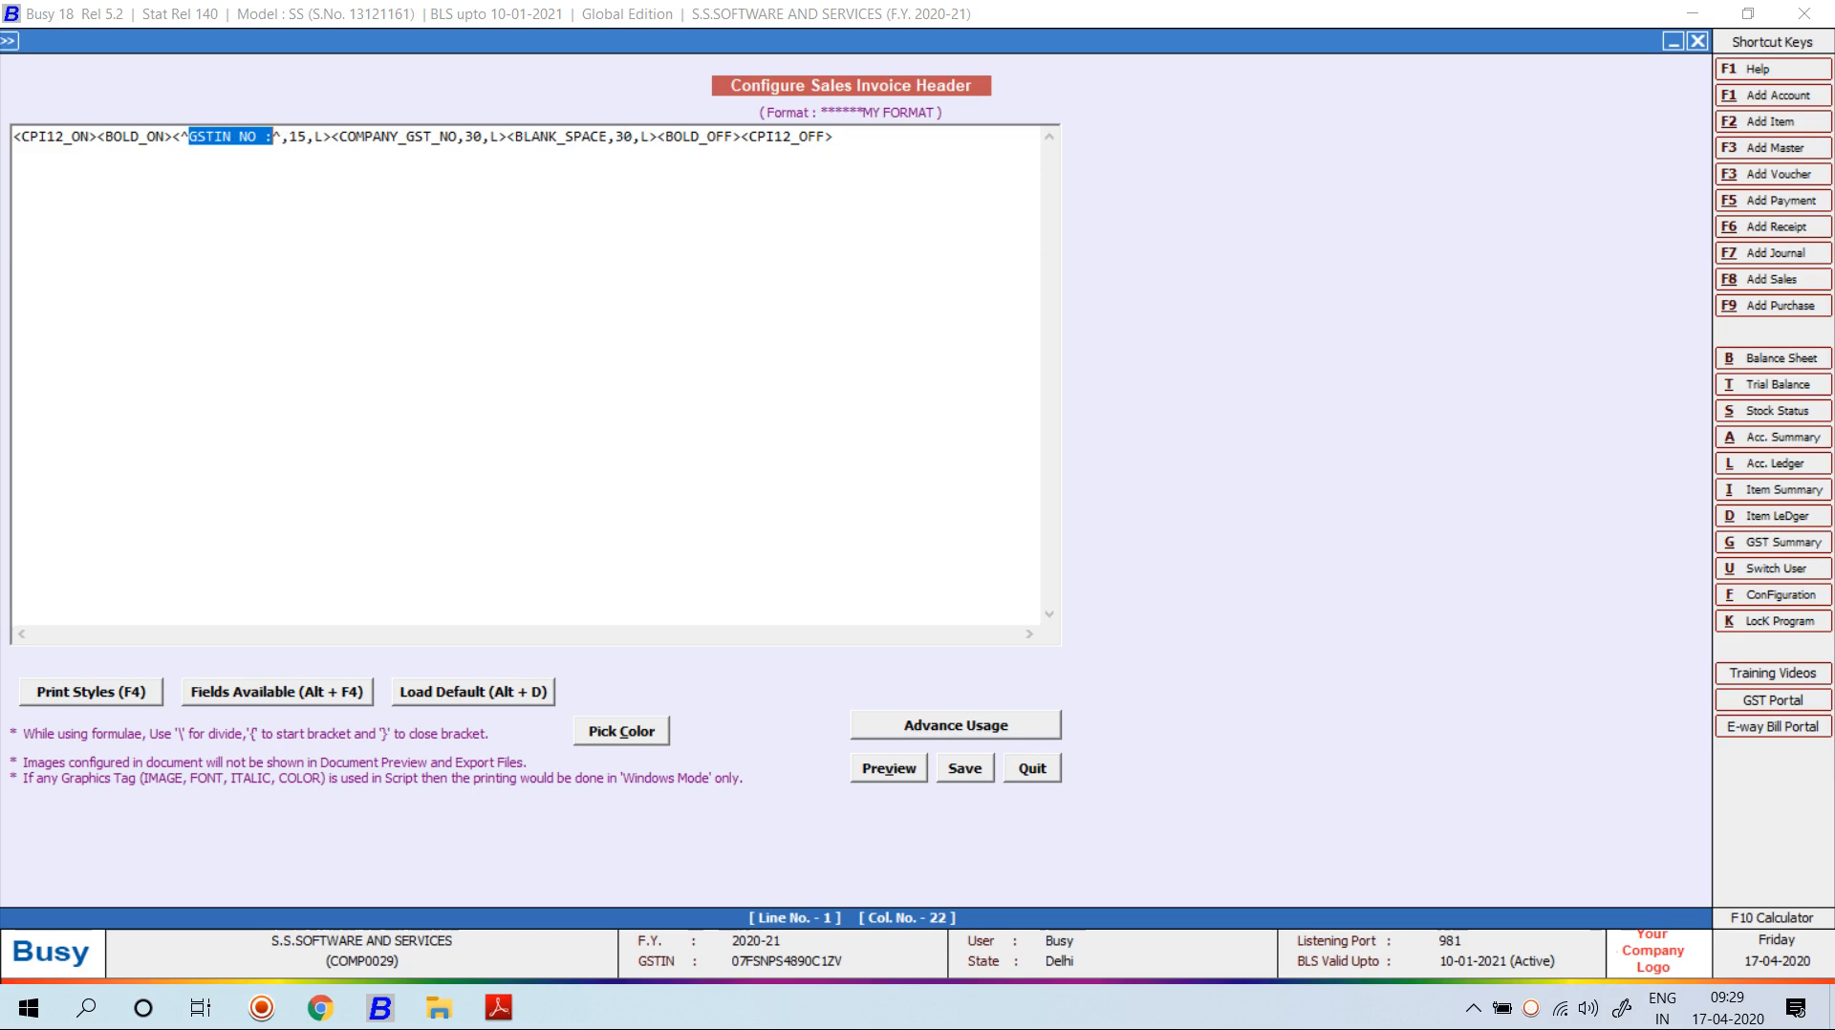
left_click_drag(289, 136, 306, 137)
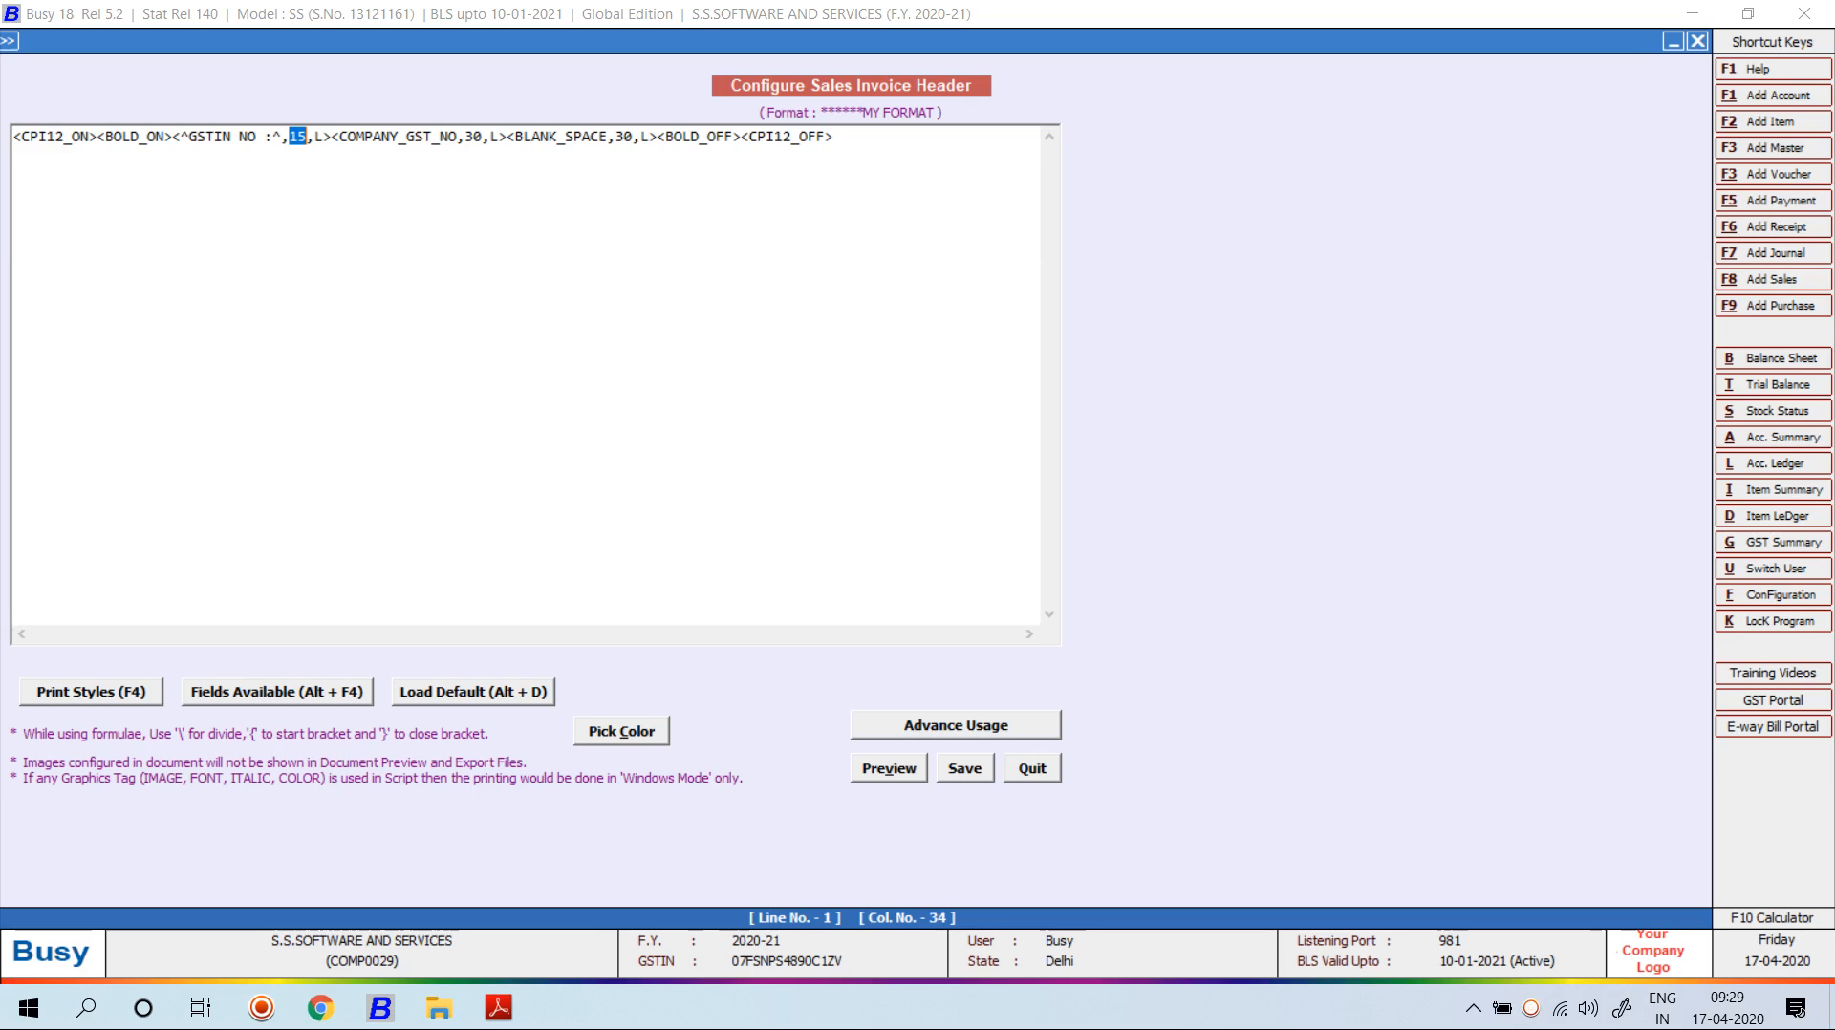
left_click(189, 137)
left_click(273, 137)
left_click(222, 135)
left_click(657, 135)
key("alt+F4")
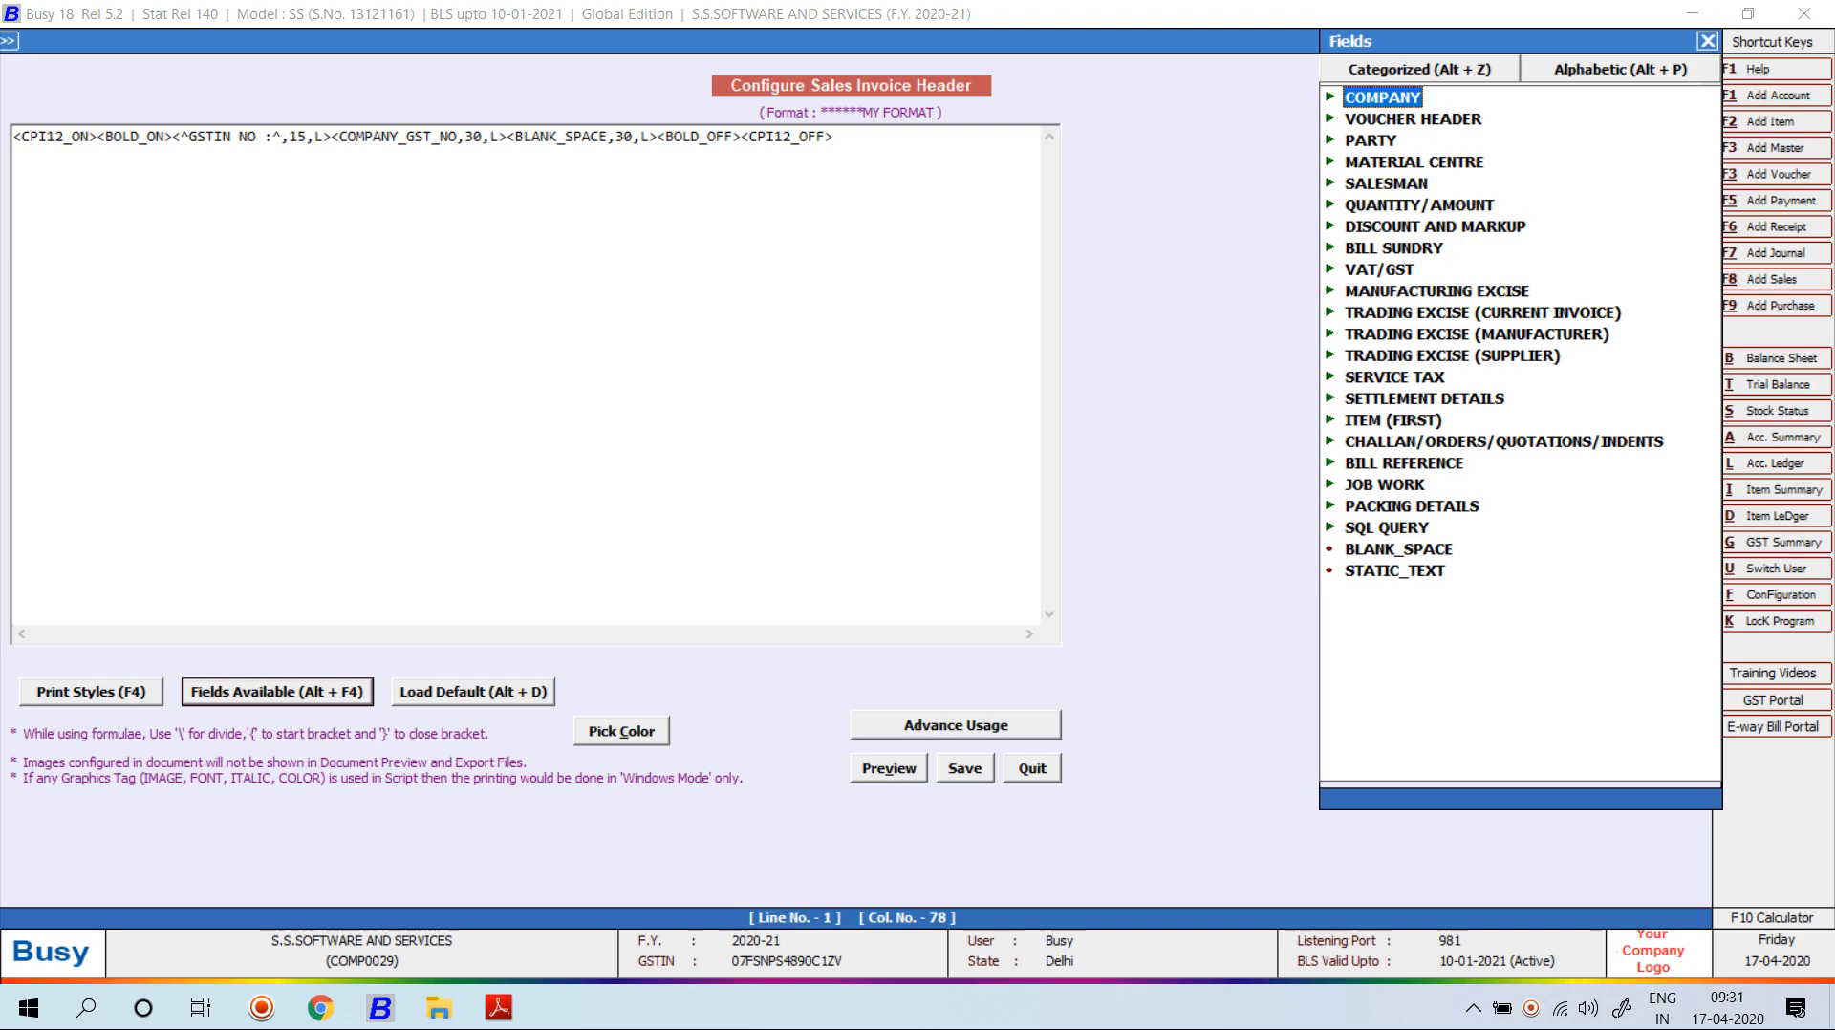
Insert the INVOICE_COPY_TYPE field from the alphabetical fields list.
key("alt+p")
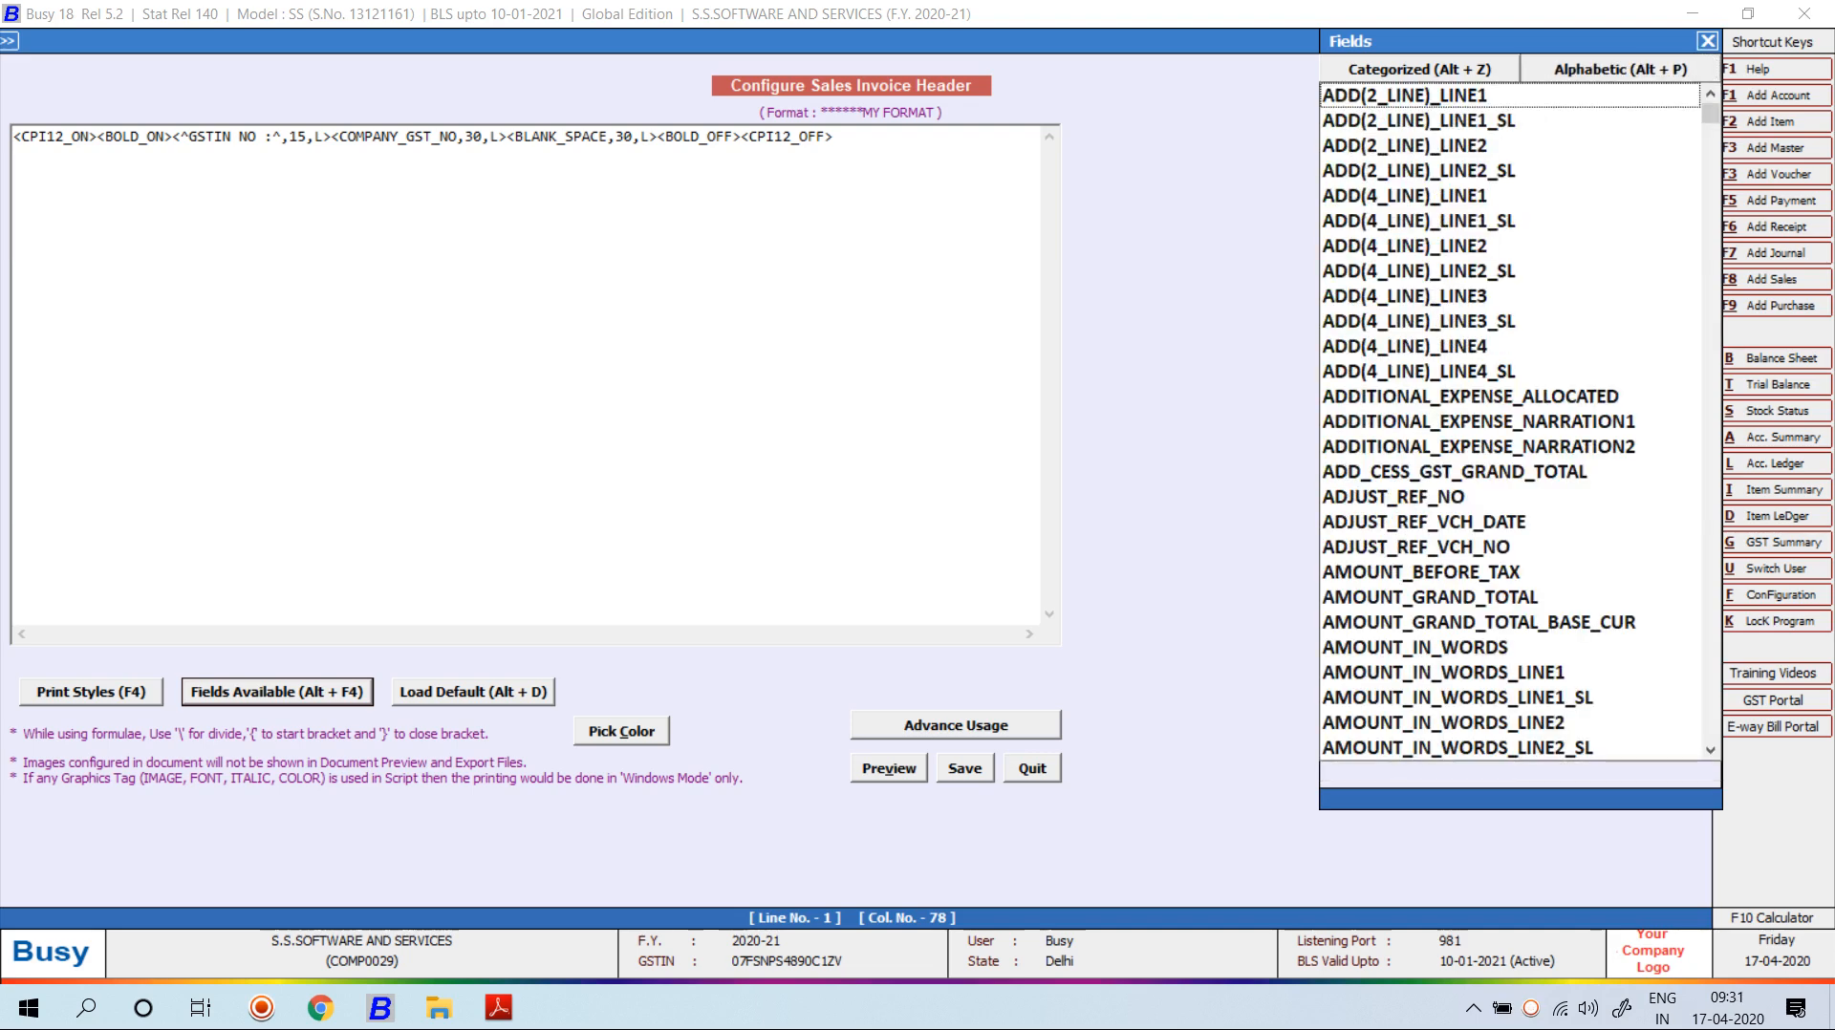
left_click(1414, 221)
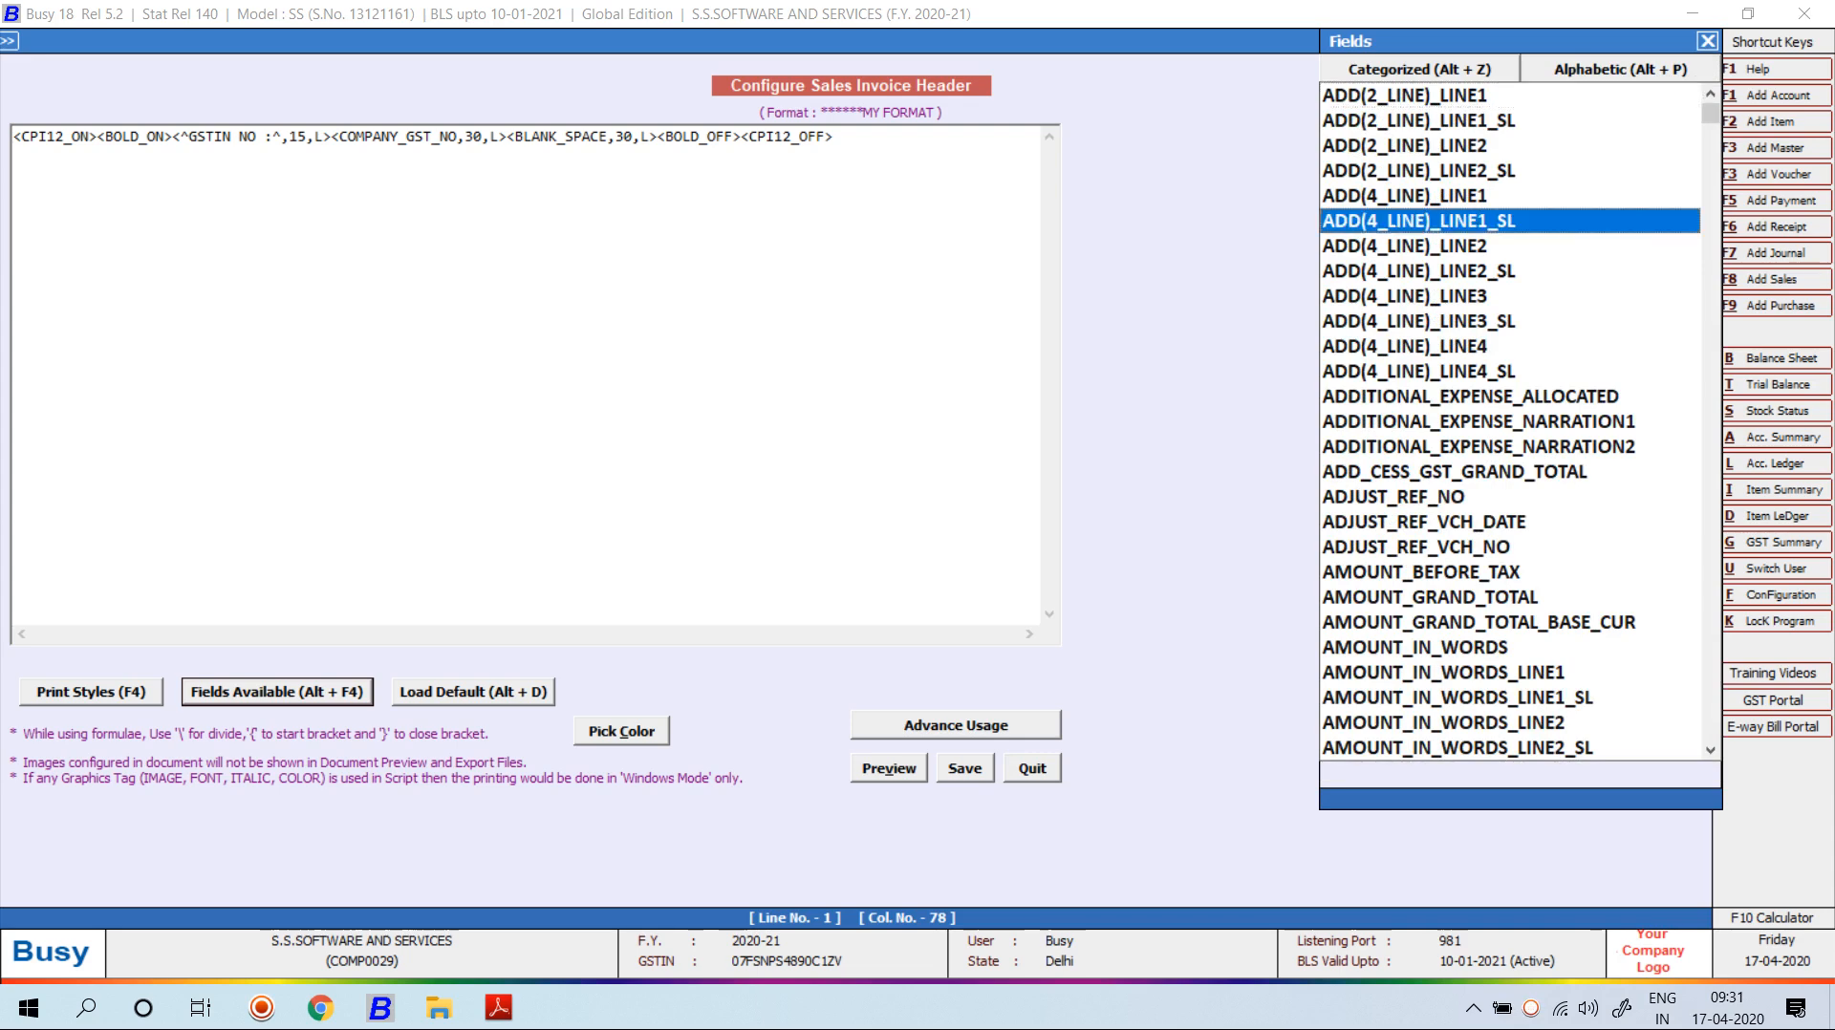
key("p")
key("Down")
key("Down")
key("Down")
key("Down")
key("Down")
key("Down")
key("Down")
key("Down")
key("Down")
key("Down")
key("Down")
key("Down")
key("Down")
key("Down")
key("Down")
key("Down")
key("Down")
key("Down")
key("Down")
key("Down")
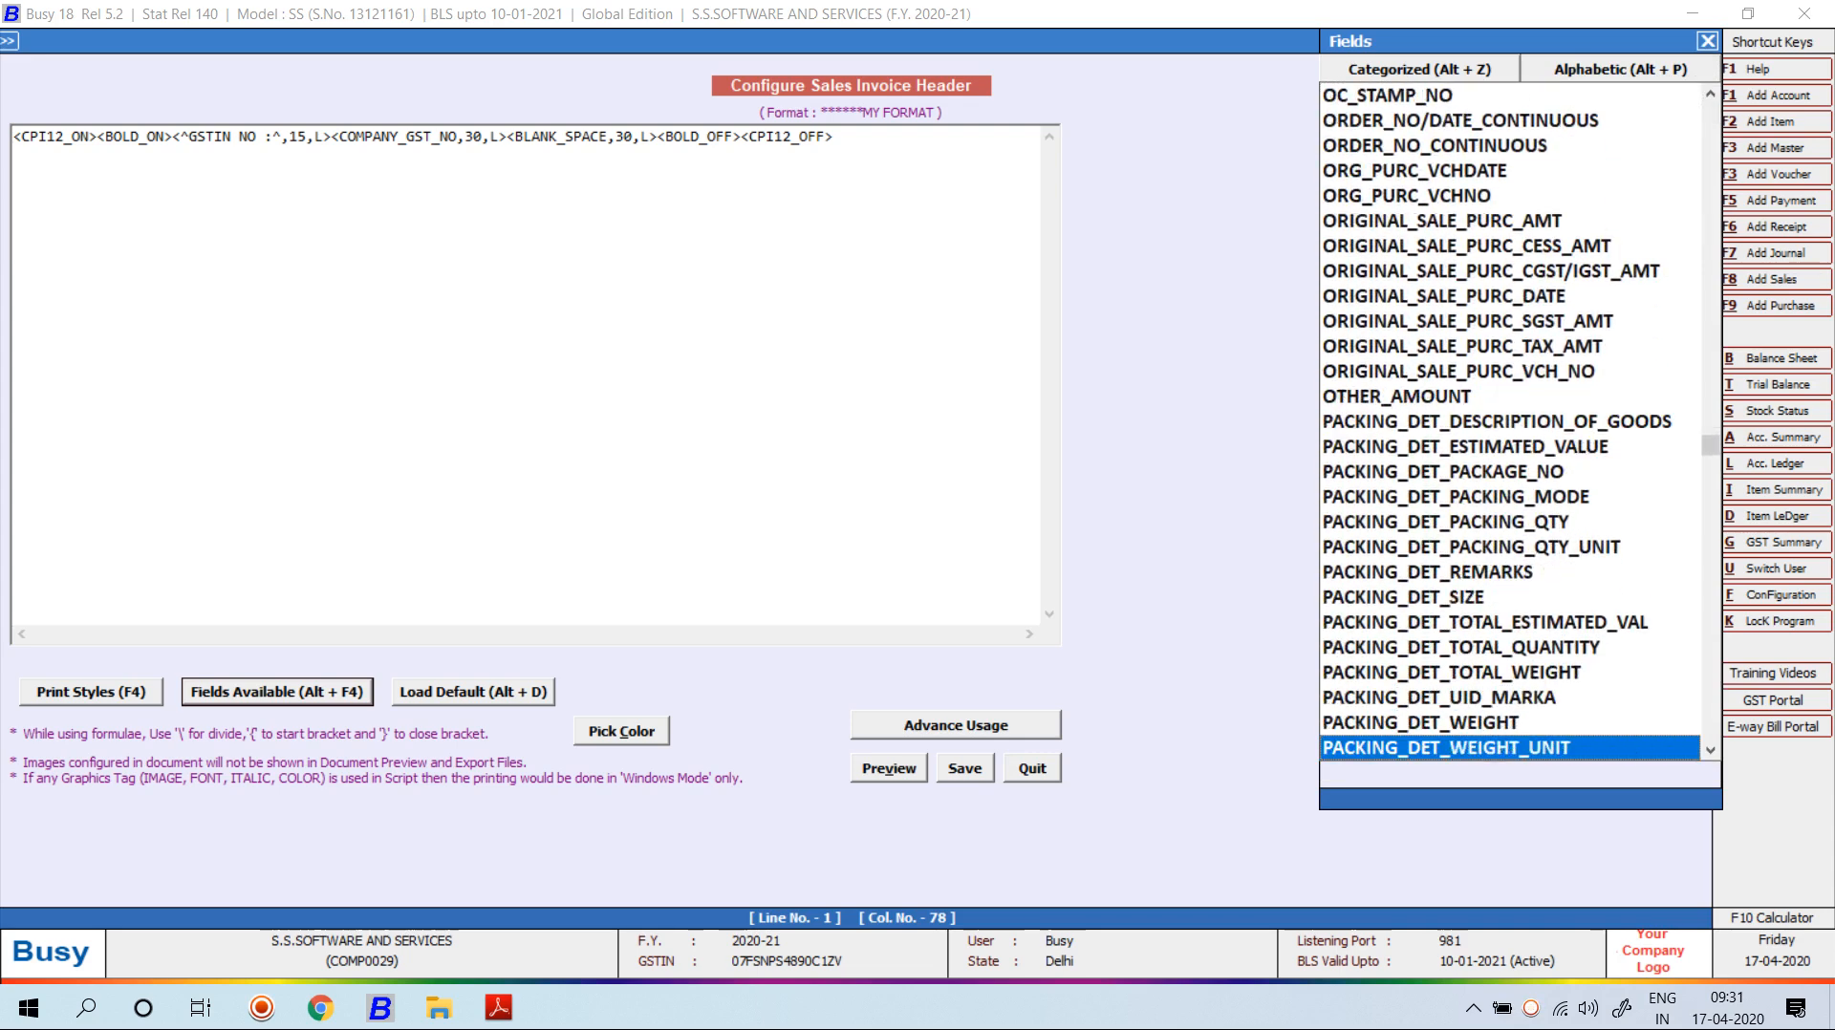
key("Down")
key("Down")
key("Down")
key("Down")
key("Down")
key("Down")
key("Down")
key("Down")
key("Down")
key("Down")
key("Down")
key("Down")
key("Down")
key("Down")
key("Down")
key("Down")
key("Down")
key("Down")
key("Down")
key("Down")
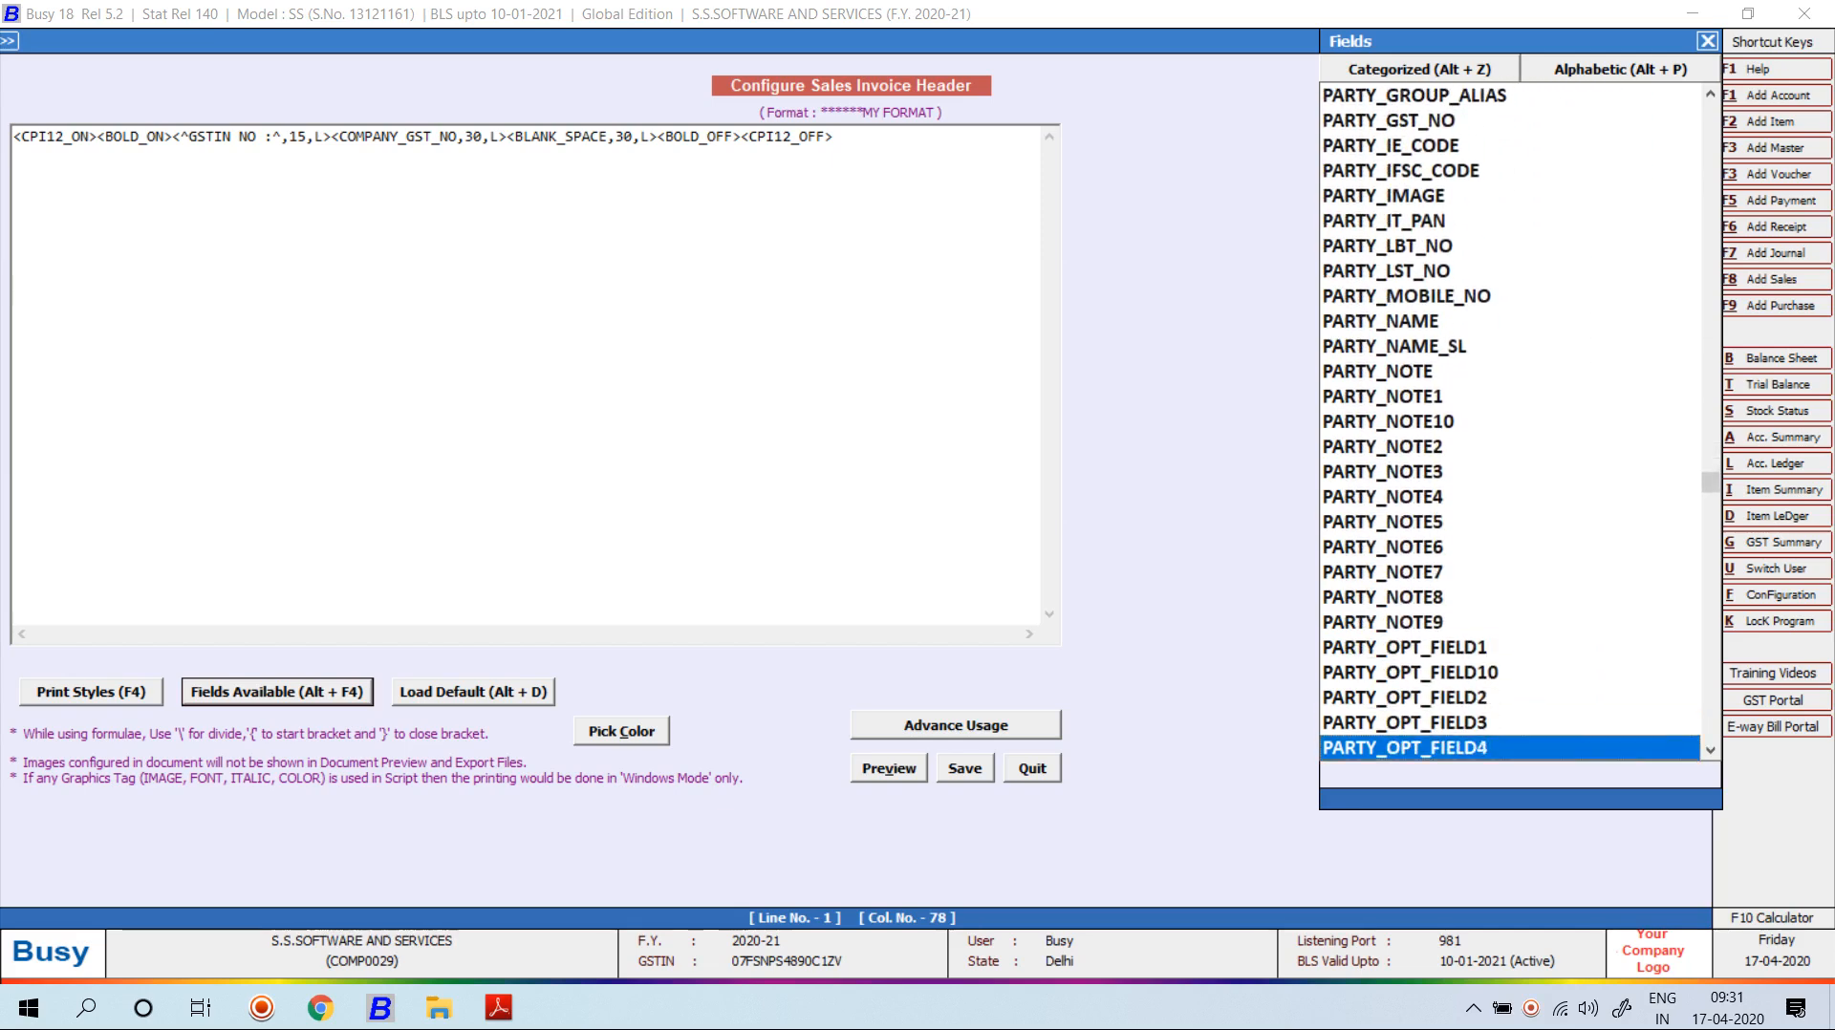
key("Up")
key("Up")
key("Up")
key("Up")
key("Up")
key("Up")
key("Up")
key("Up")
key("Up")
key("Up")
key("Up")
key("Up")
key("Up")
key("Up")
key("Up")
key("Up")
key("Up")
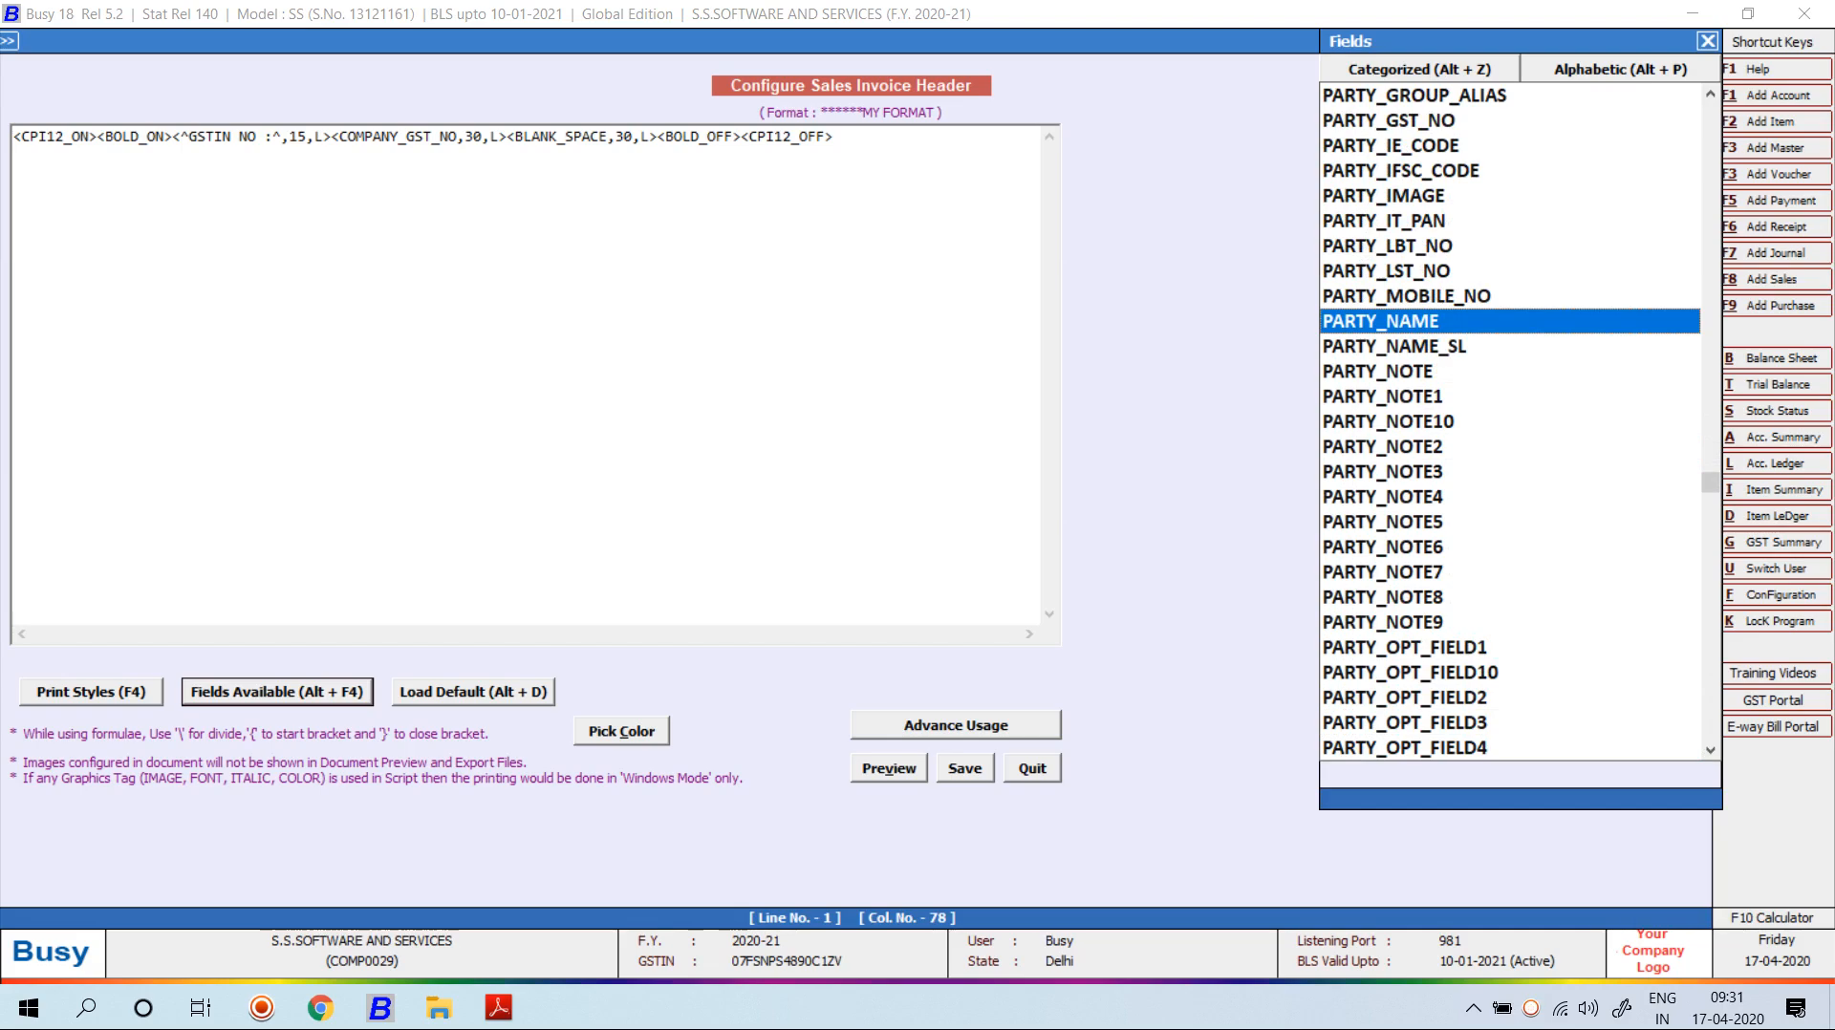
key("i")
key("n")
key("p")
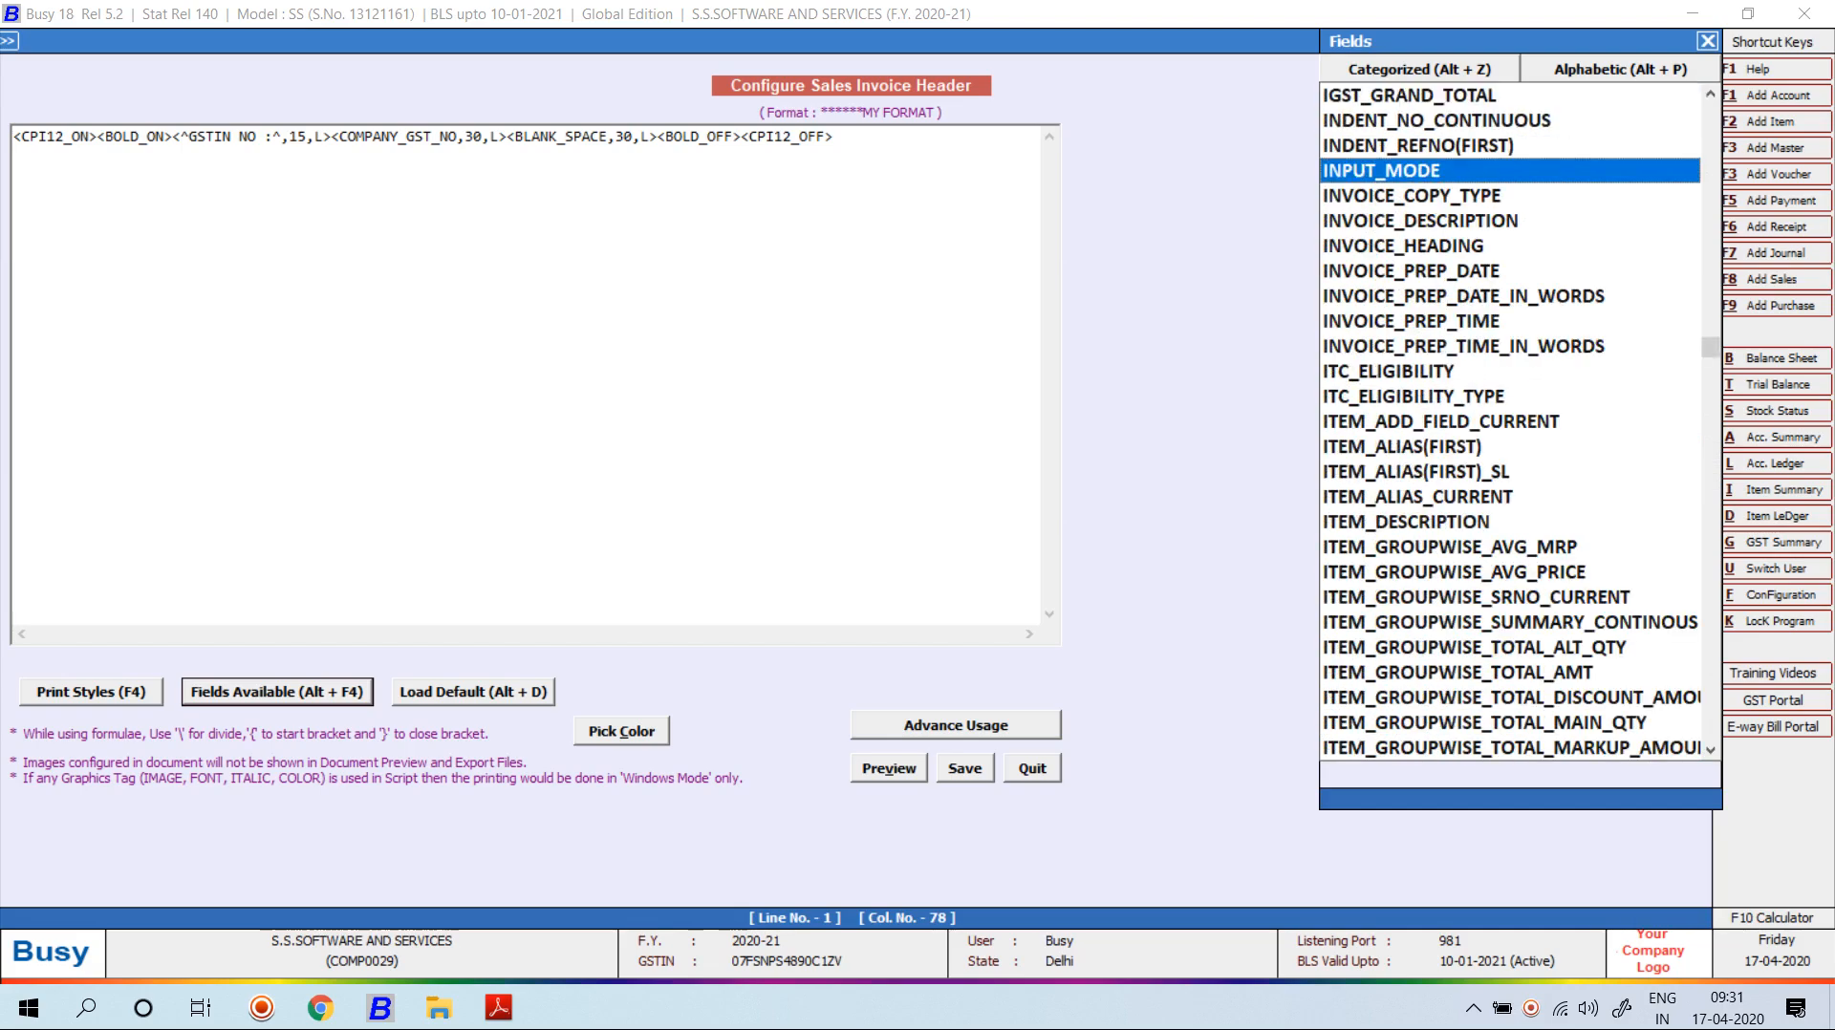
key("Down")
key("Down")
key("Down")
key("Down")
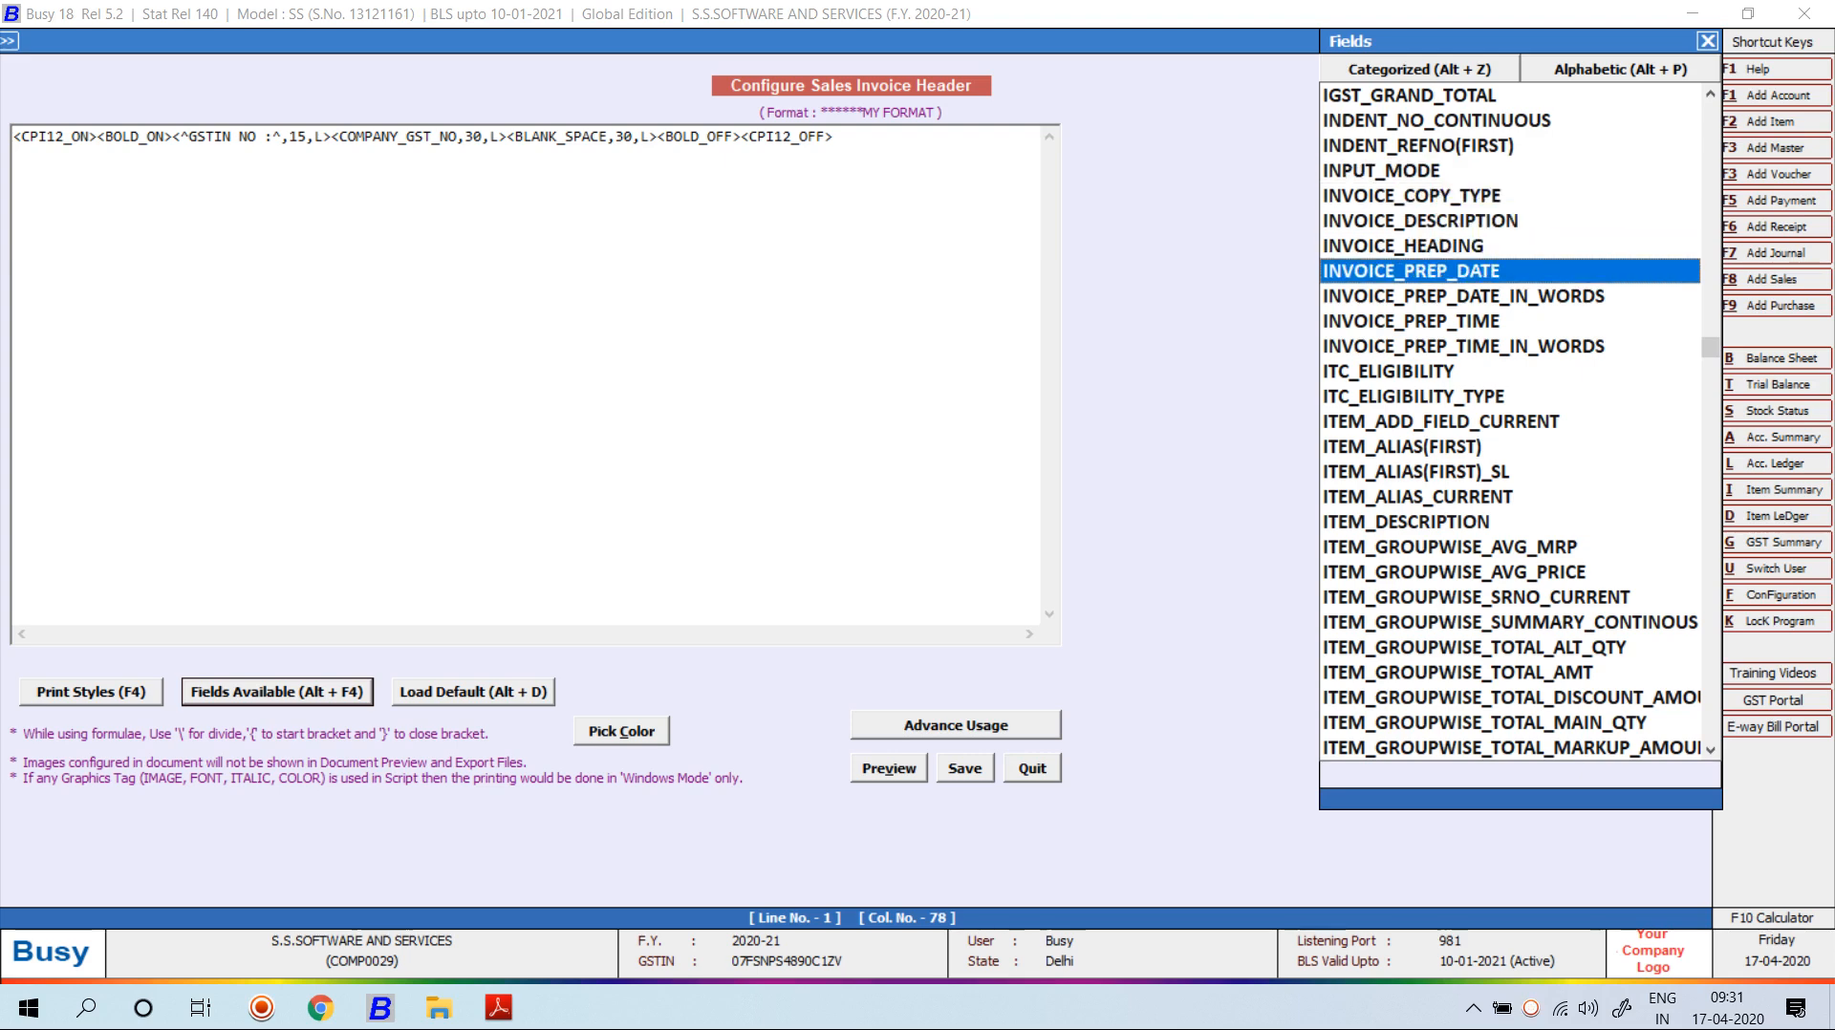
key("Up")
key("Up")
key("Up")
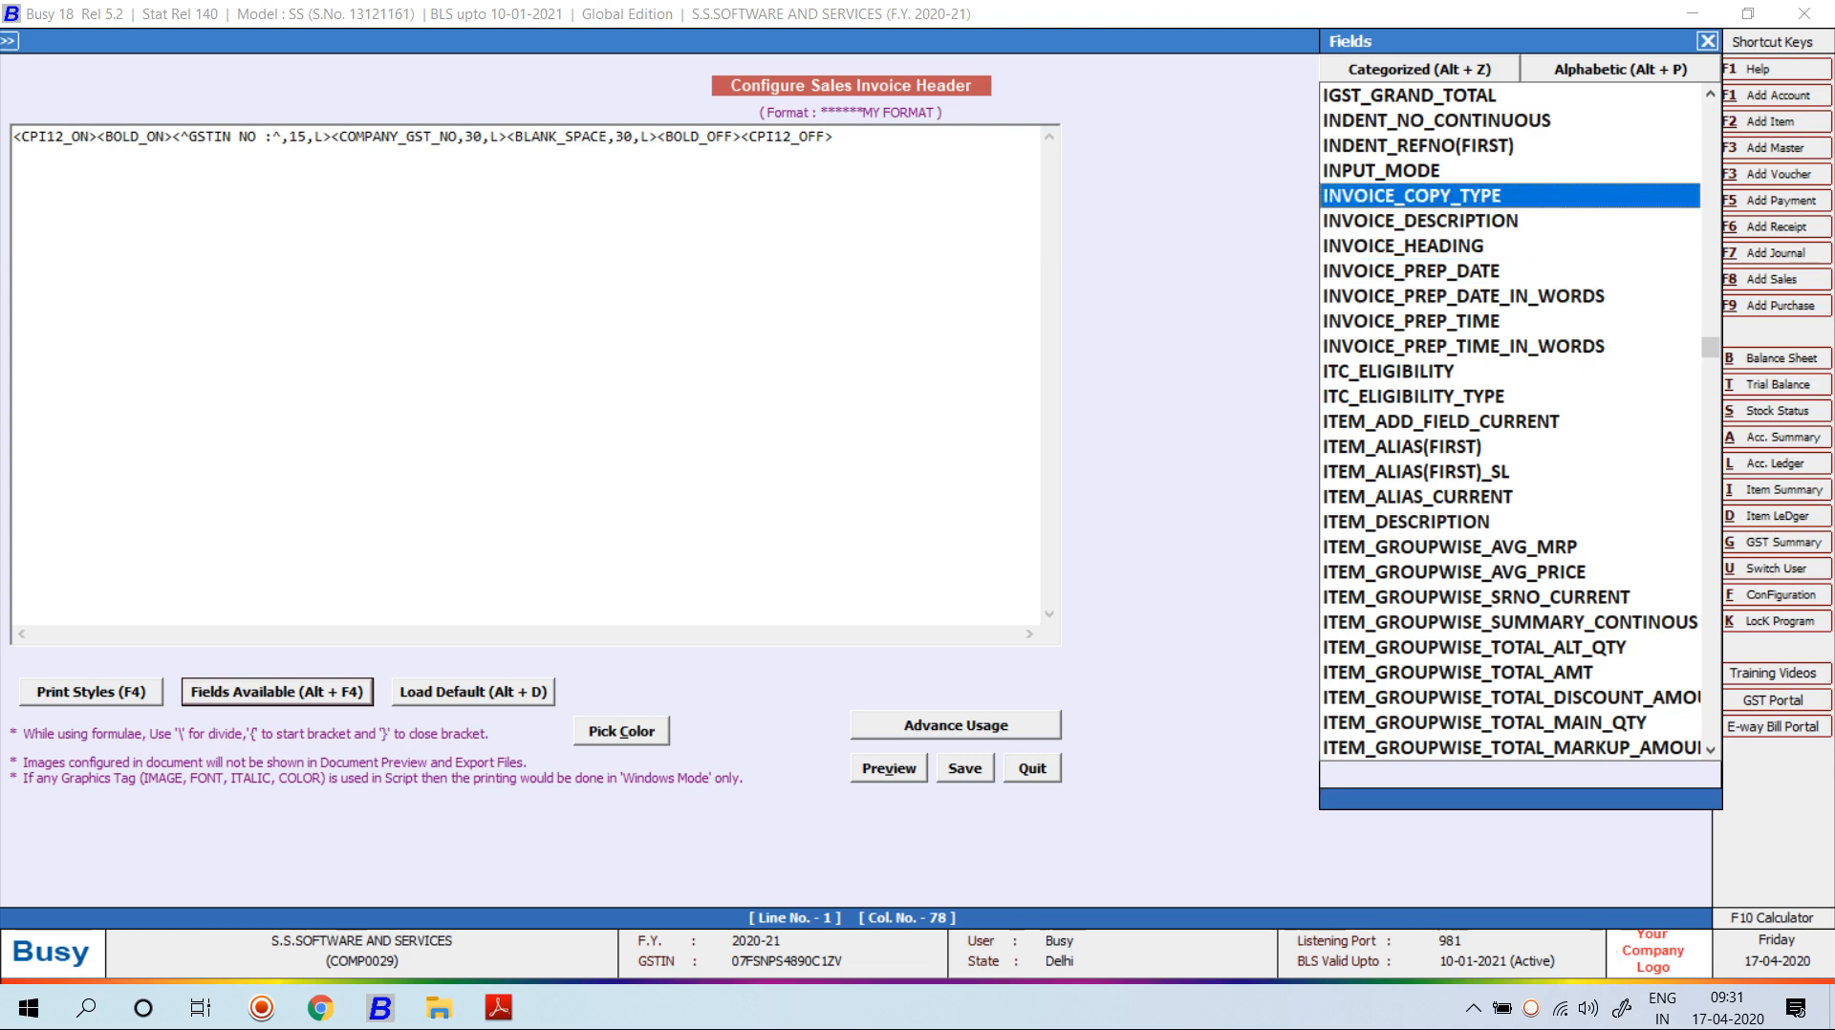
key("Return")
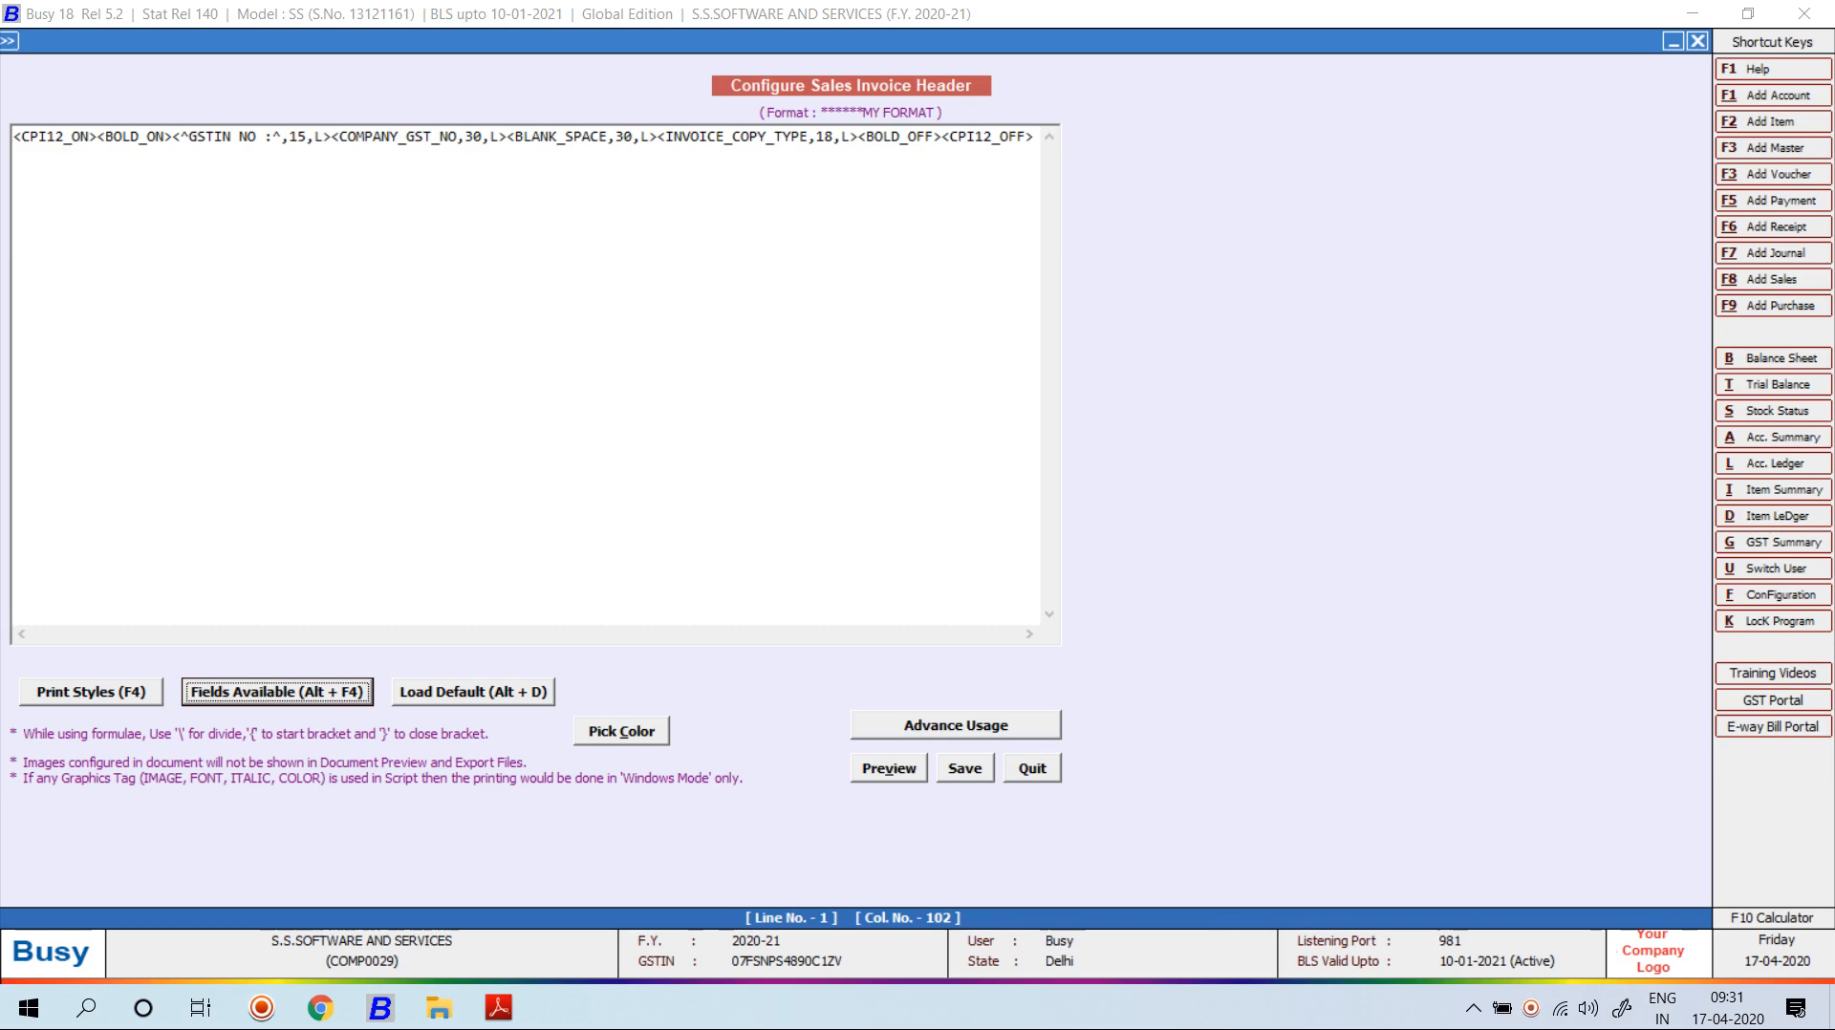
Set INVOICE_COPY_TYPE to width 21 and right alignment, save and preview.
left_click(834, 137)
key("BackSpace")
key("BackSpace")
type("21")
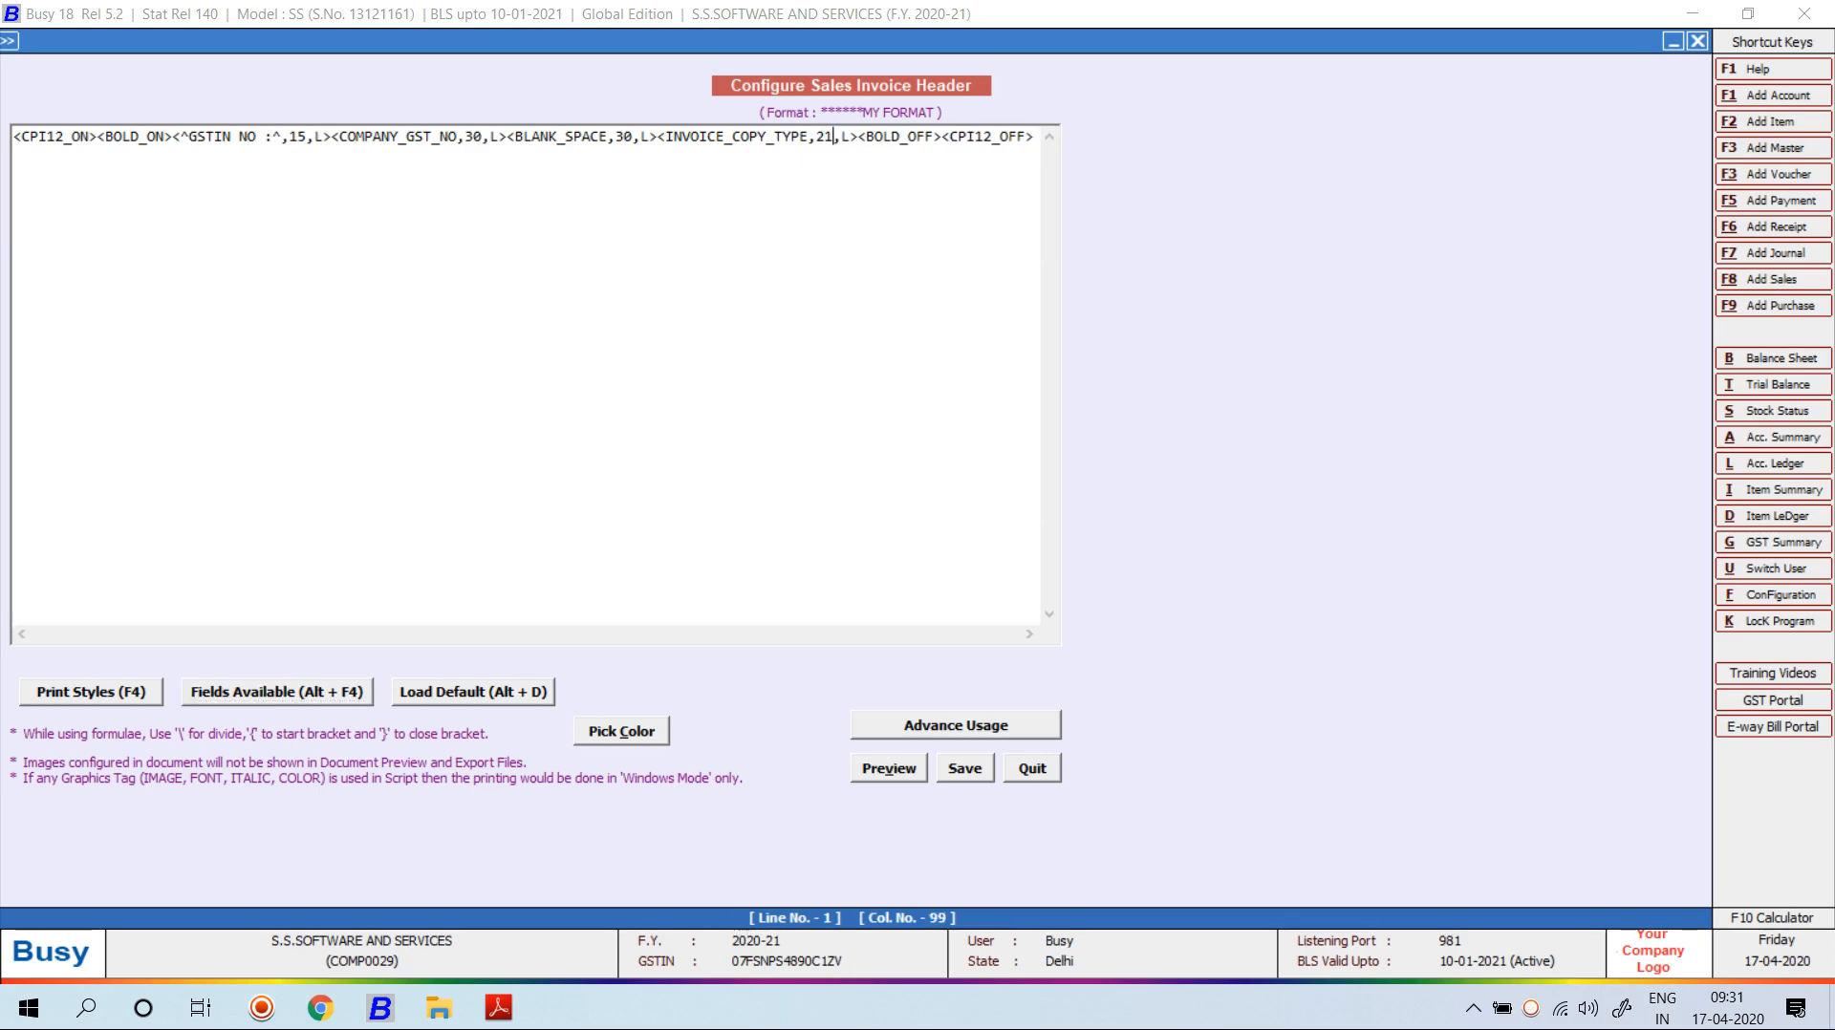
key("Right")
key("Right")
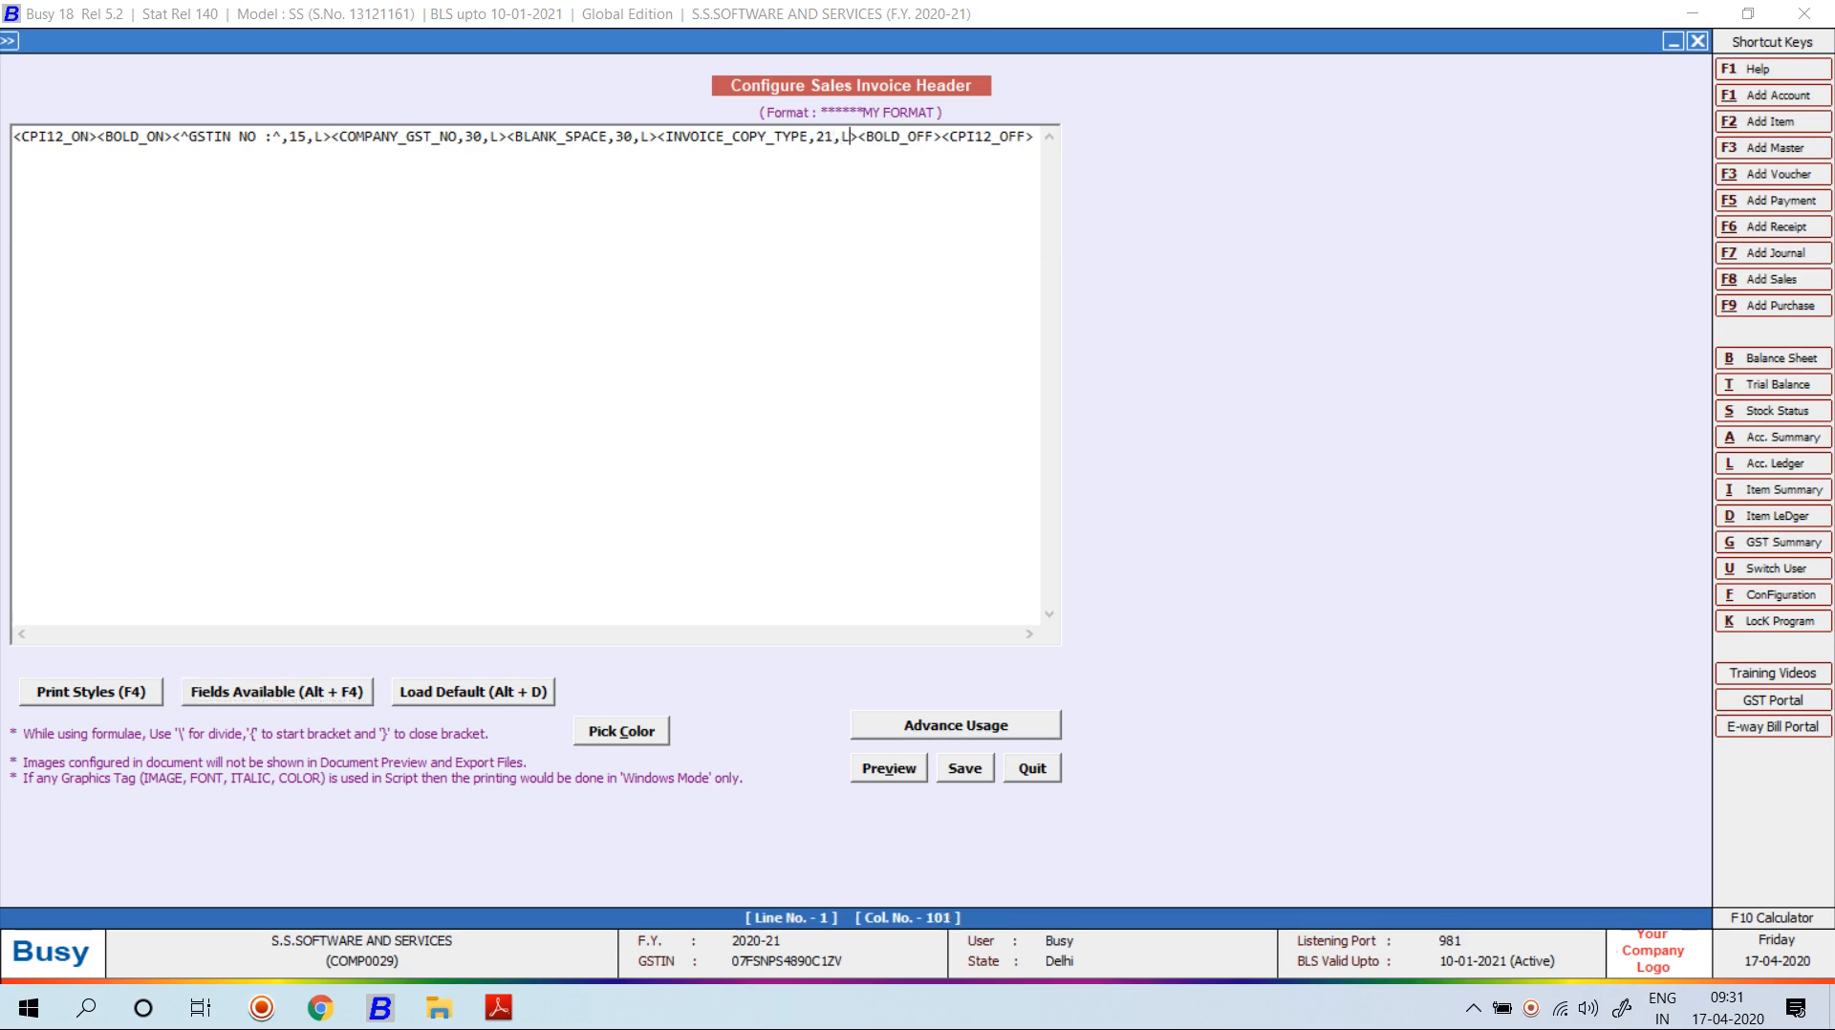
key("BackSpace")
type("R")
key("F2")
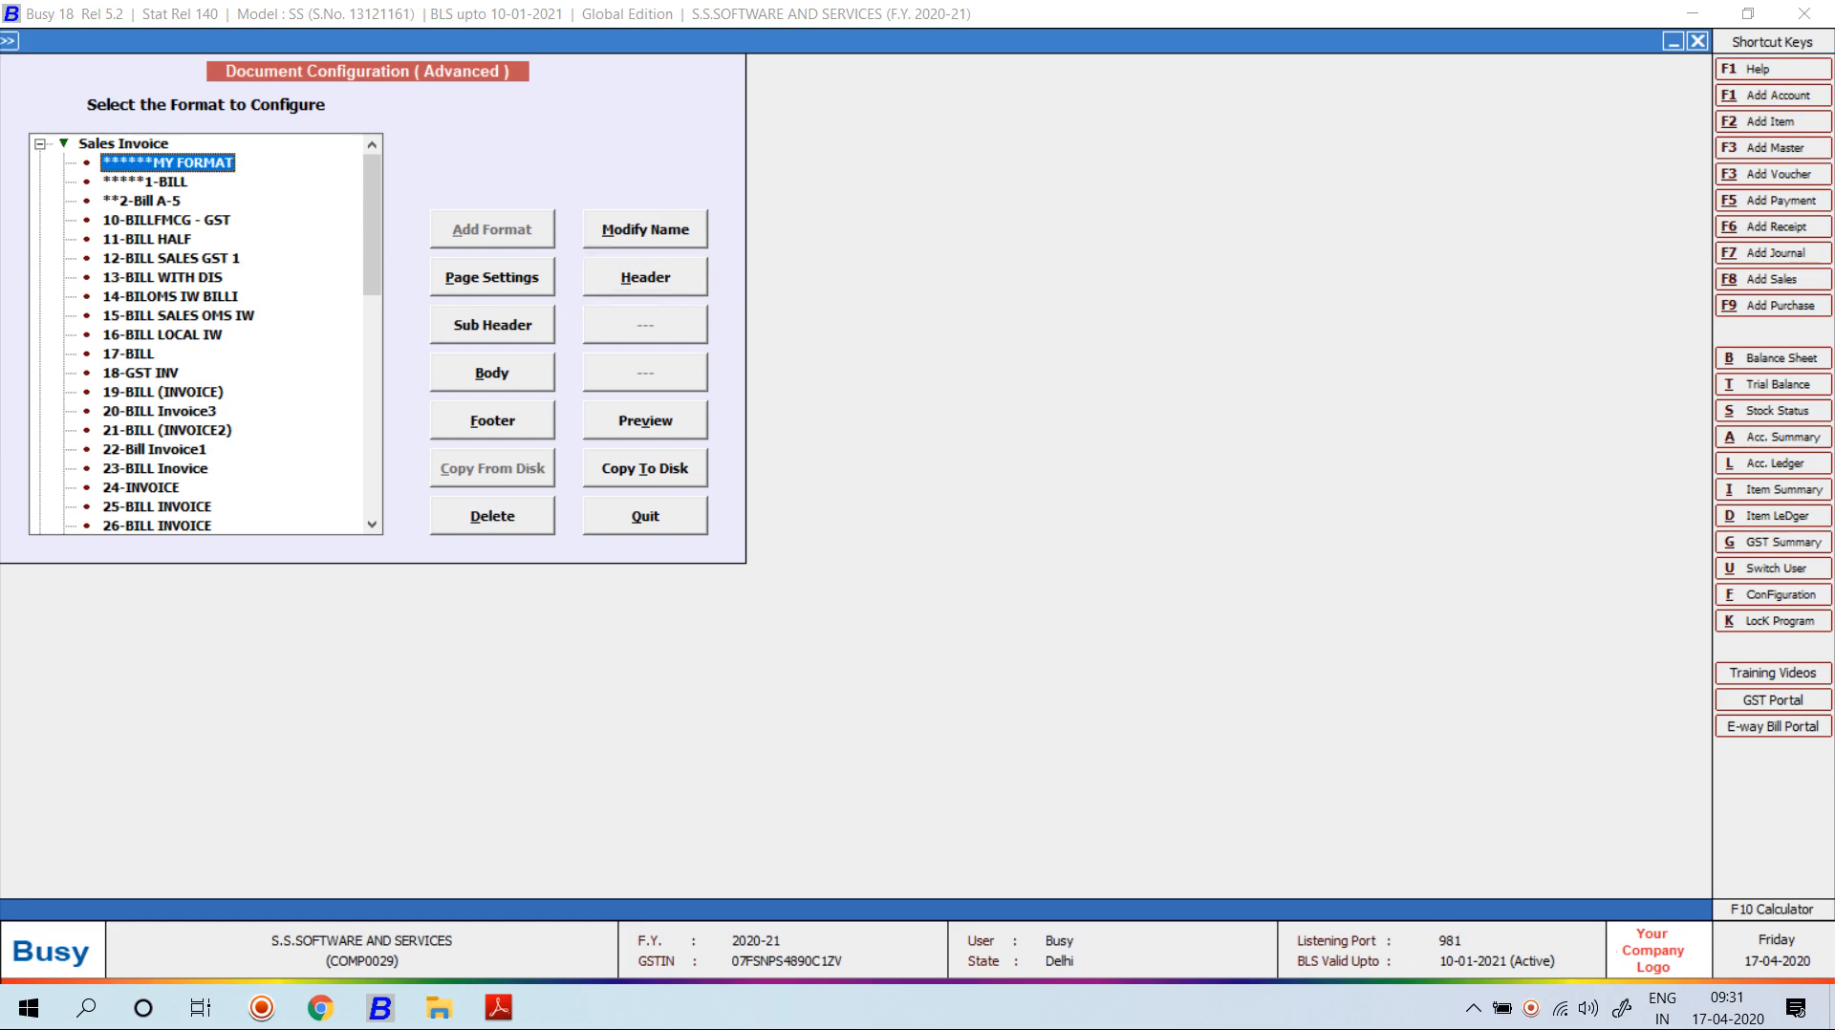
key("alt+v")
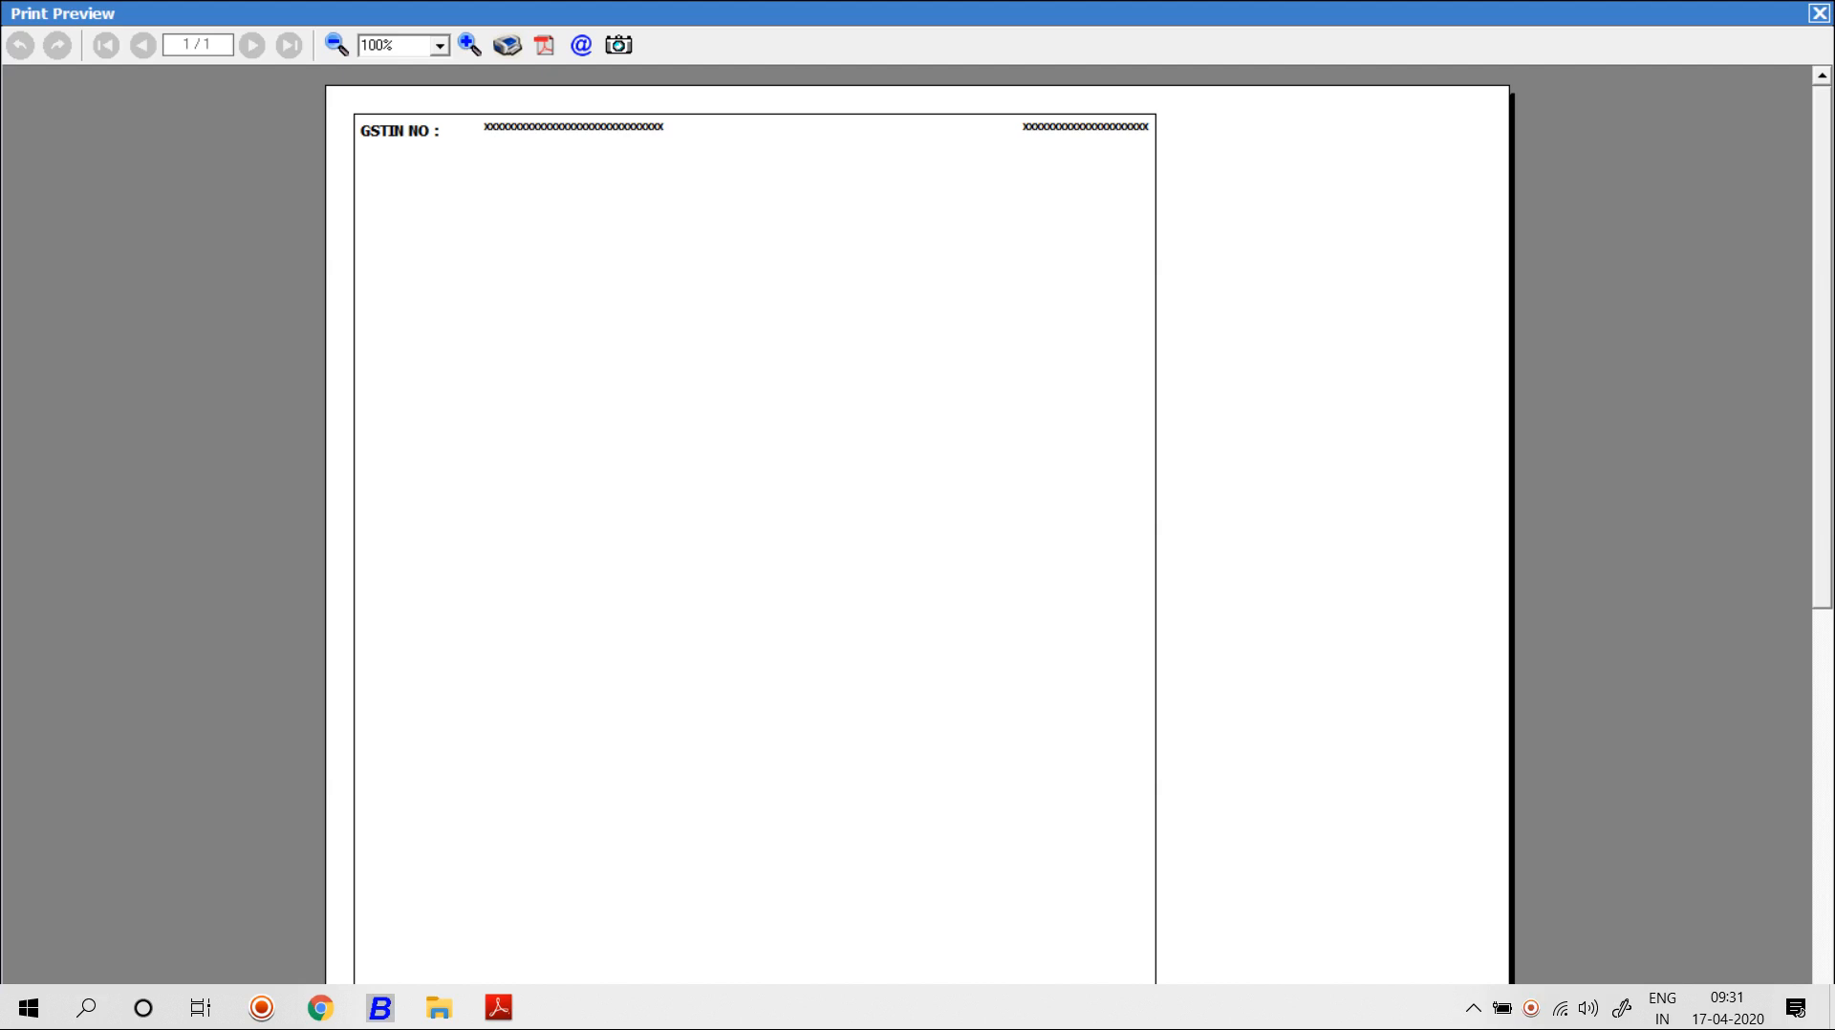
Open an existing sales voucher and print its Sales Invoice using MY FORMAT.
key("Escape")
key("Escape")
key("Right")
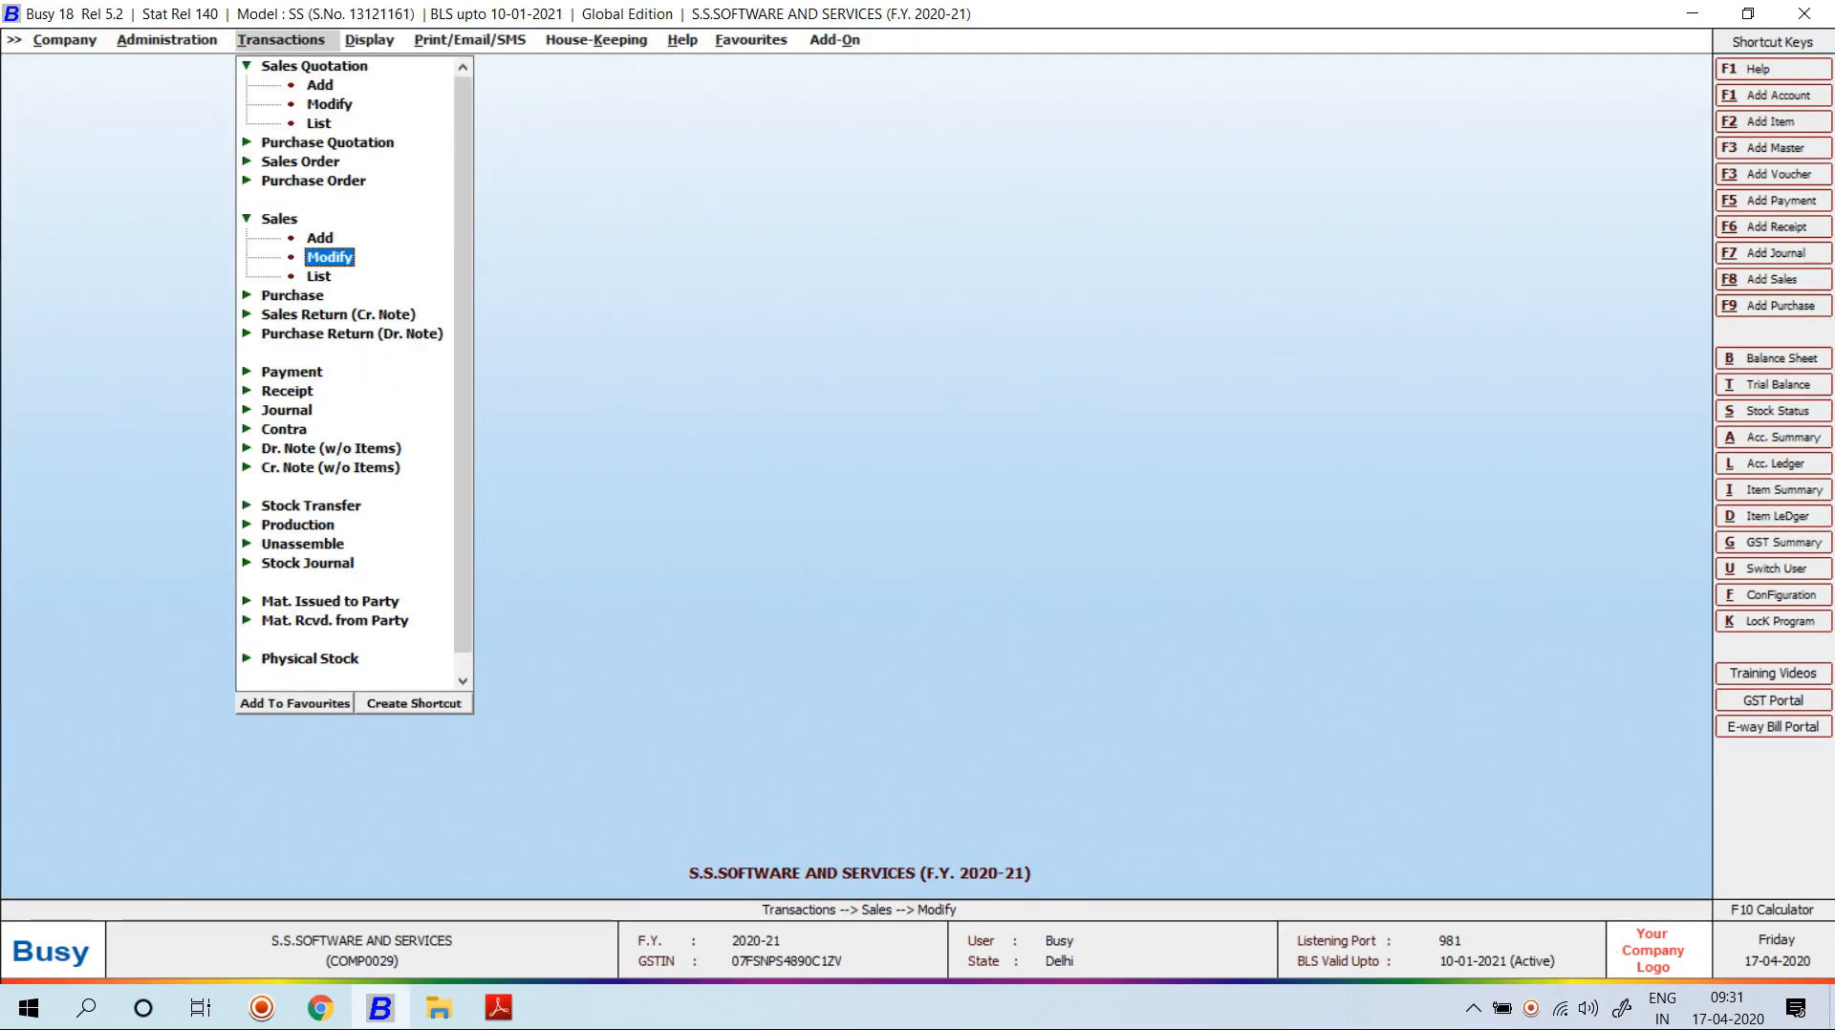
key("Return")
key("Return")
key("Return")
key("Return")
key("Return")
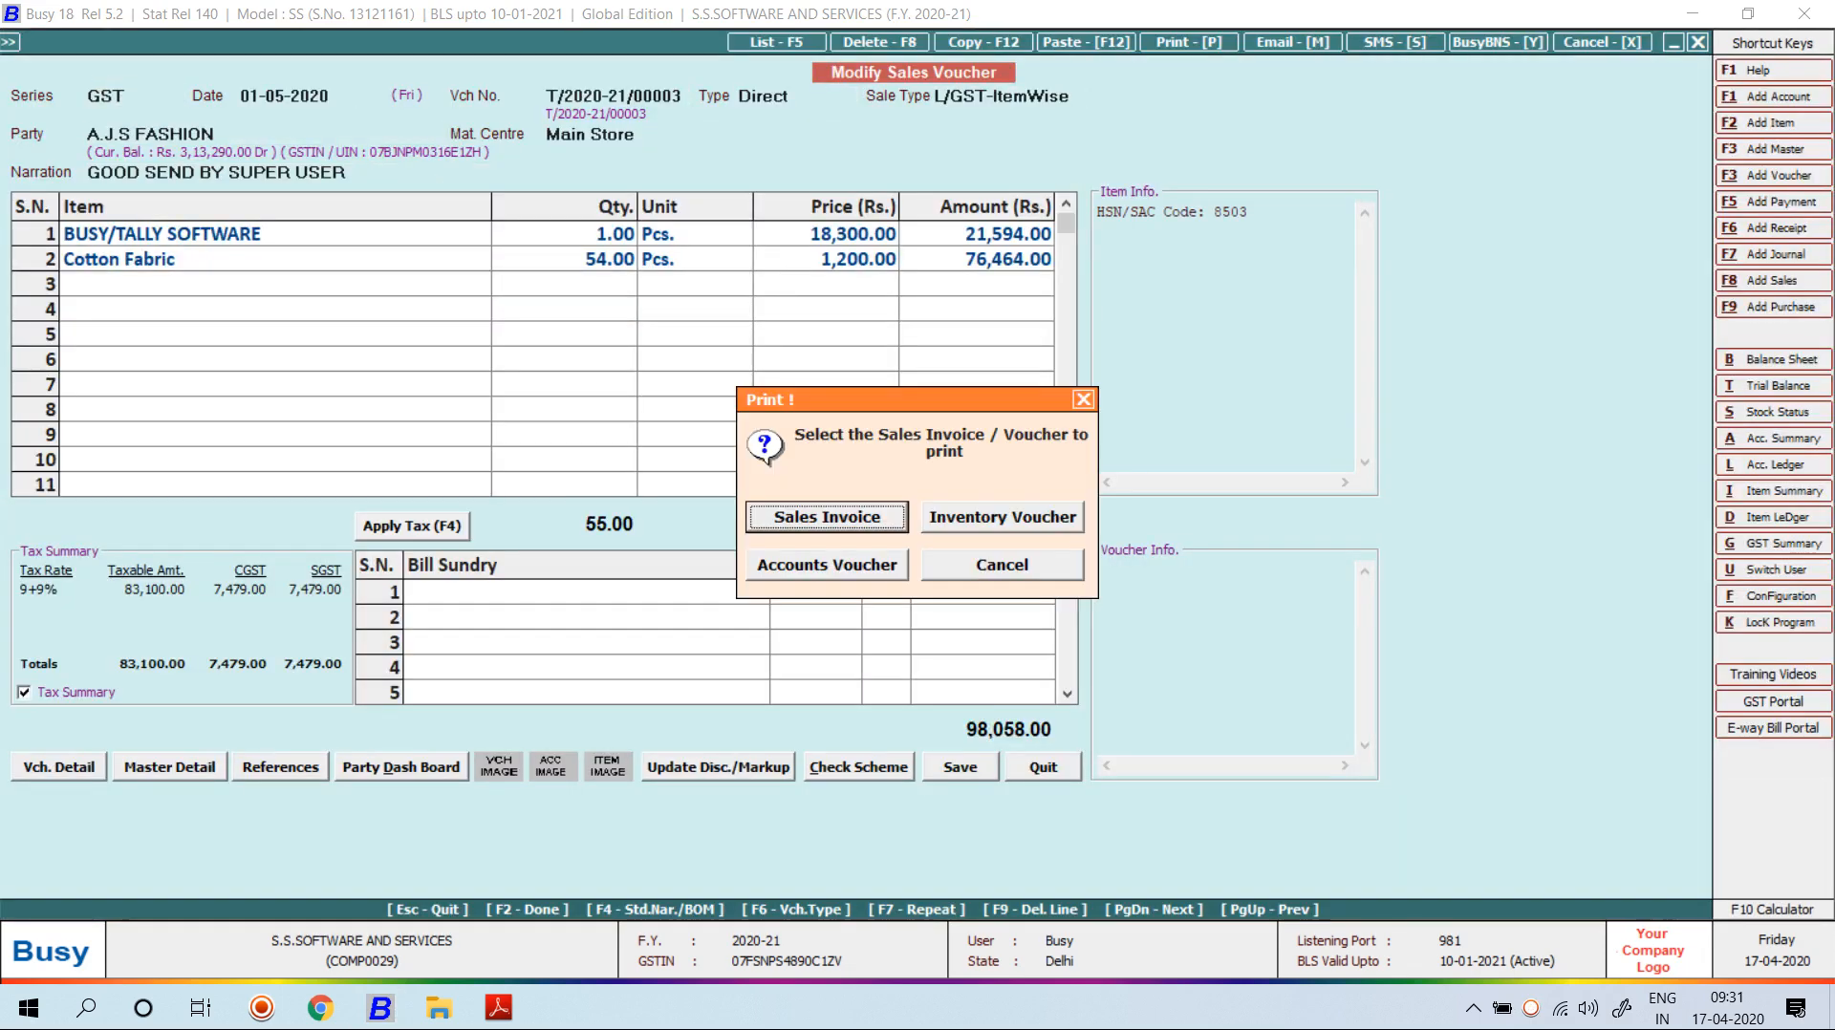
key("Escape")
key("alt+p")
key("Return")
key("Up")
key("Down")
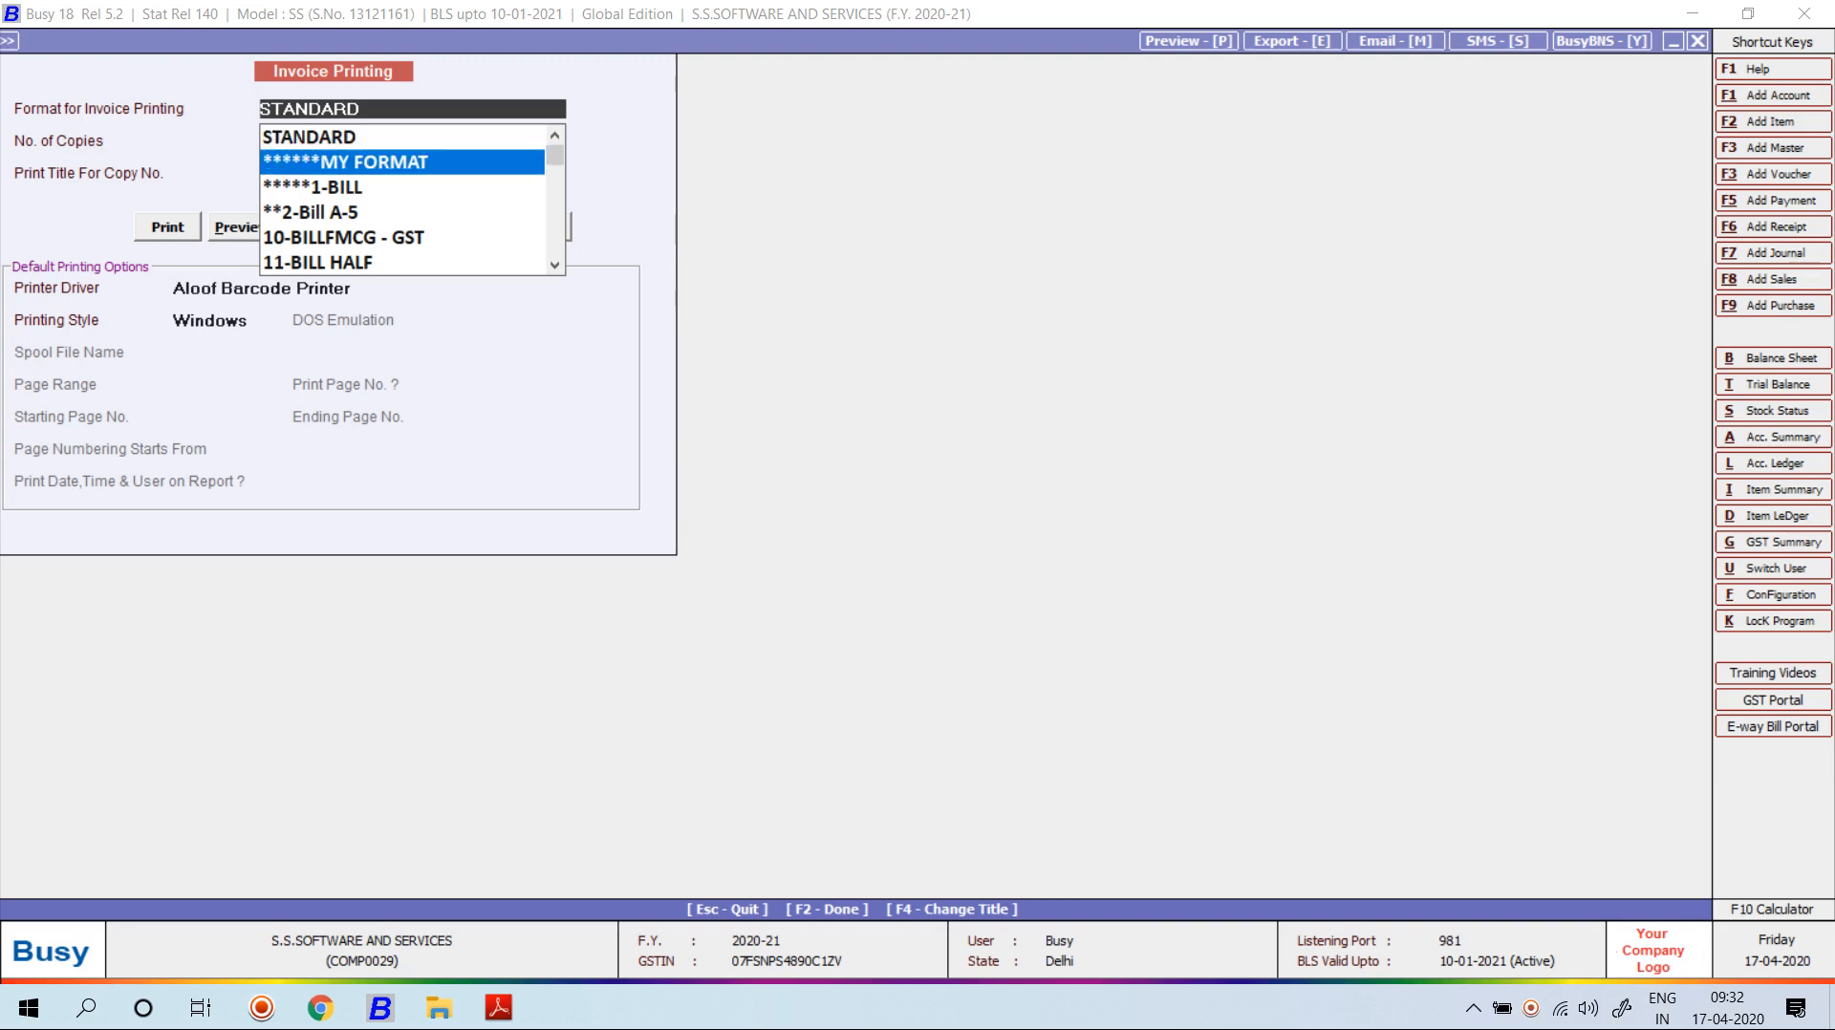
key("Return")
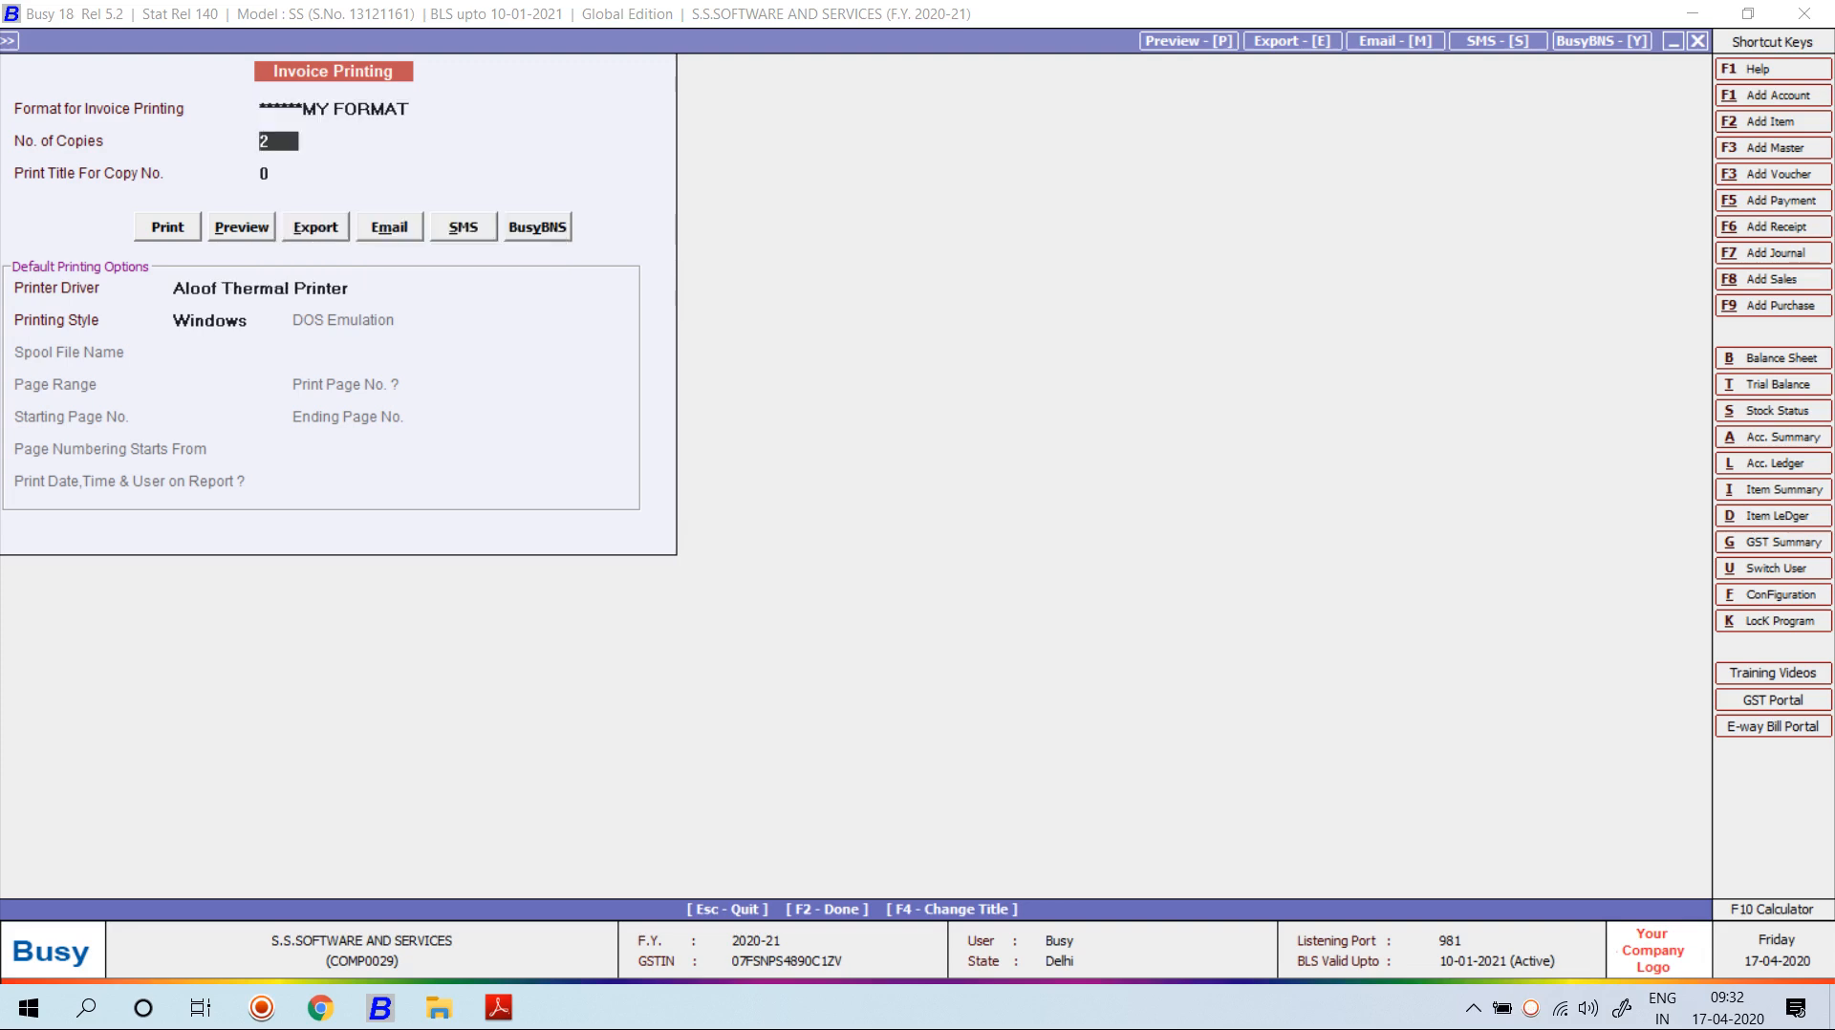
Preview 3 copies, paging through to the Triplicate Copy, then close the preview.
type("3")
key("Return")
key("Return")
key("Tab")
key("Return")
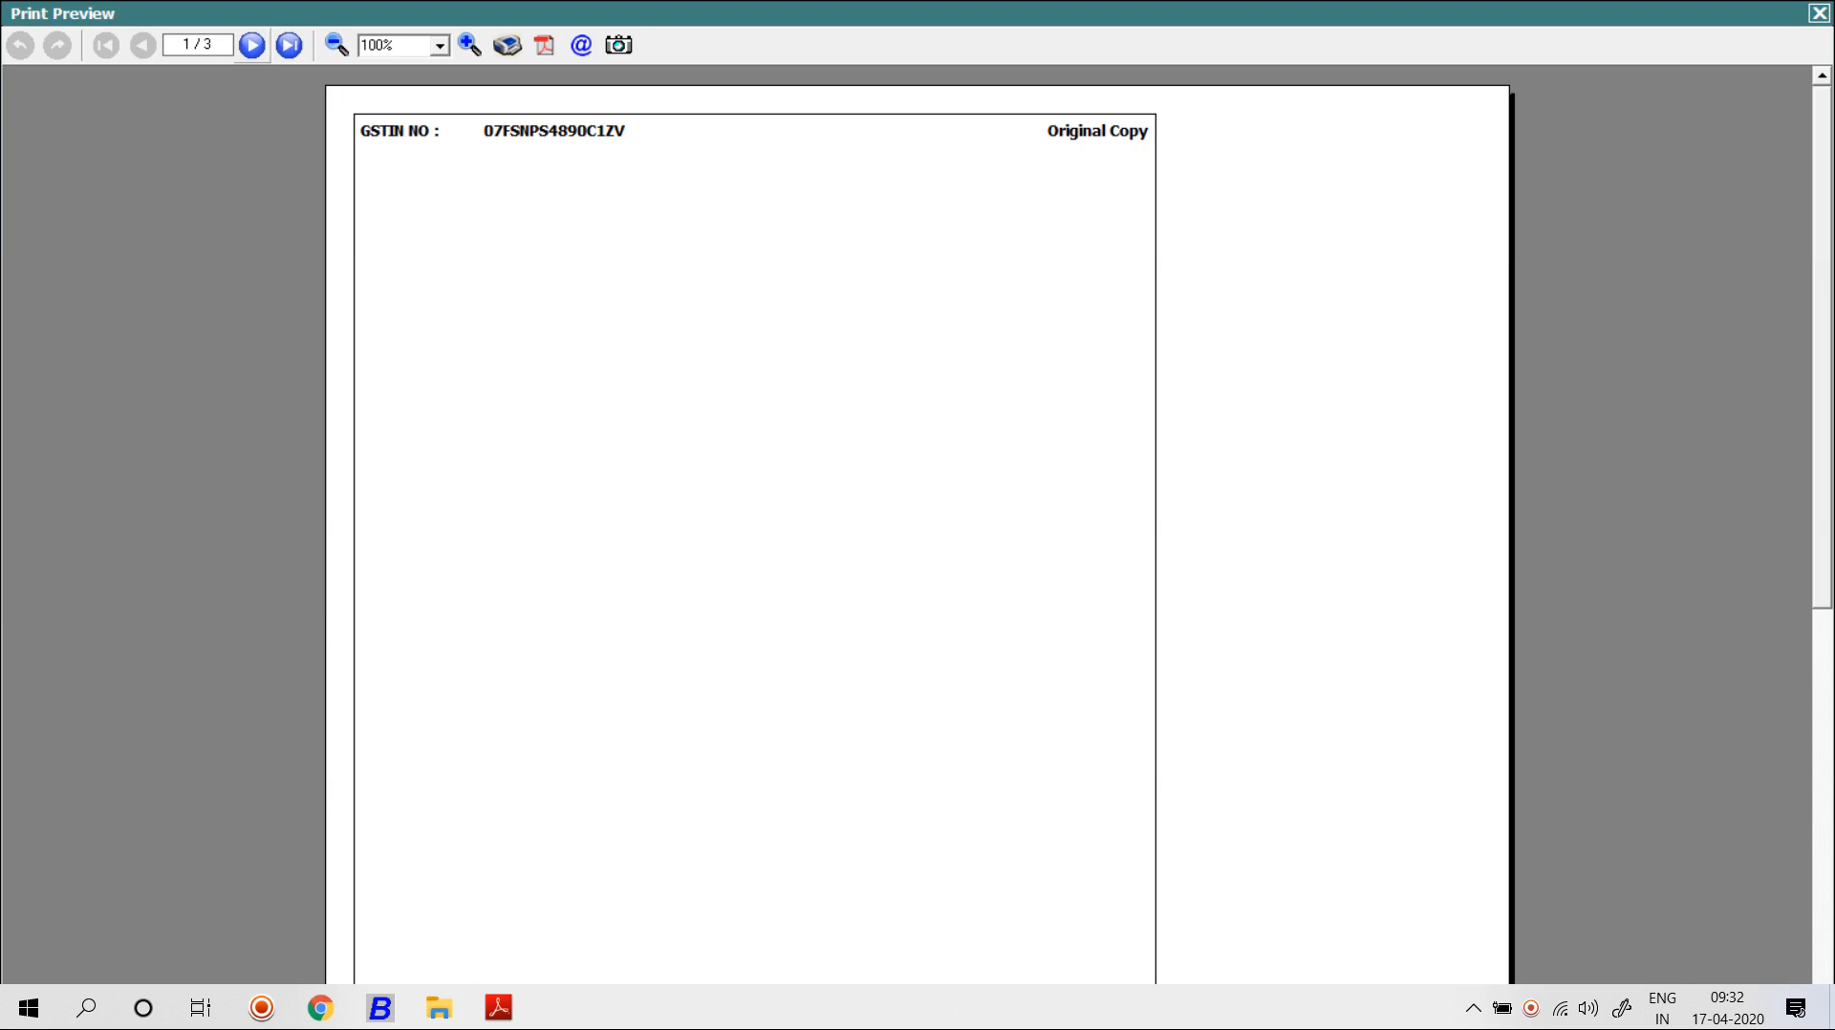
left_click(251, 45)
left_click(251, 45)
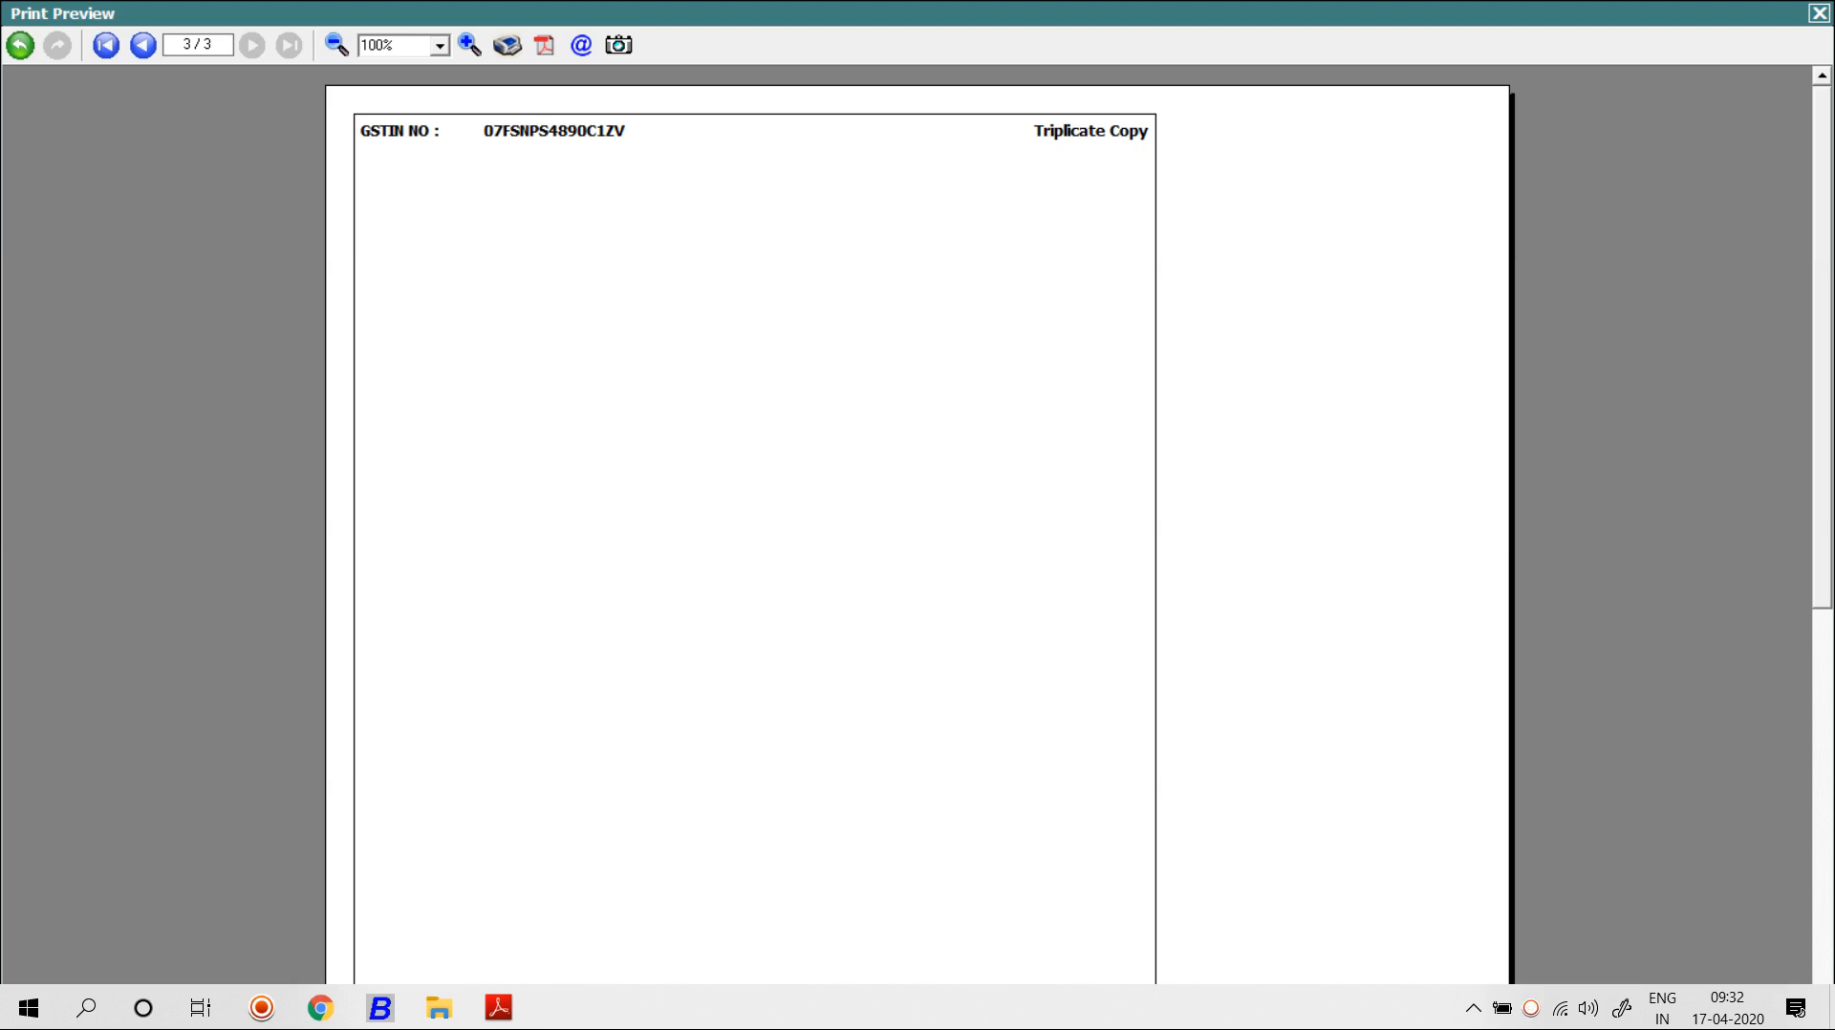
left_click(1820, 14)
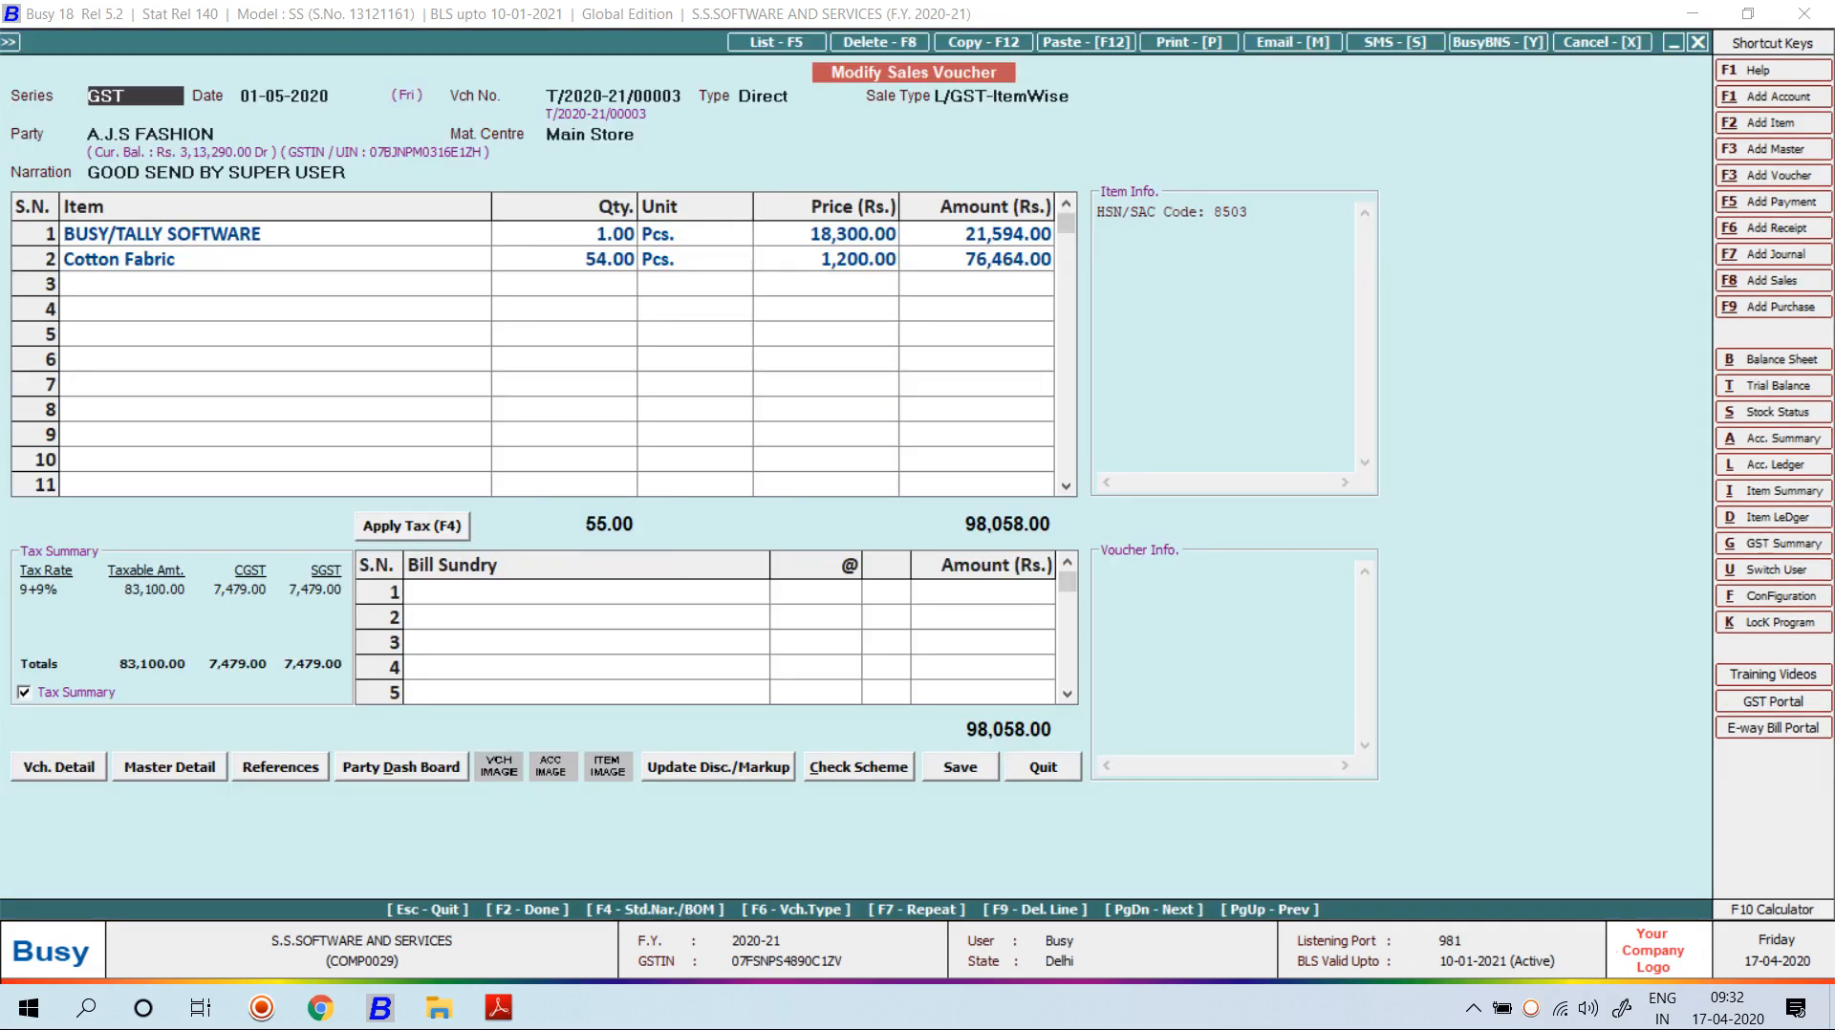
Leave the sales voucher and reopen the MY FORMAT header script editor.
key("Escape")
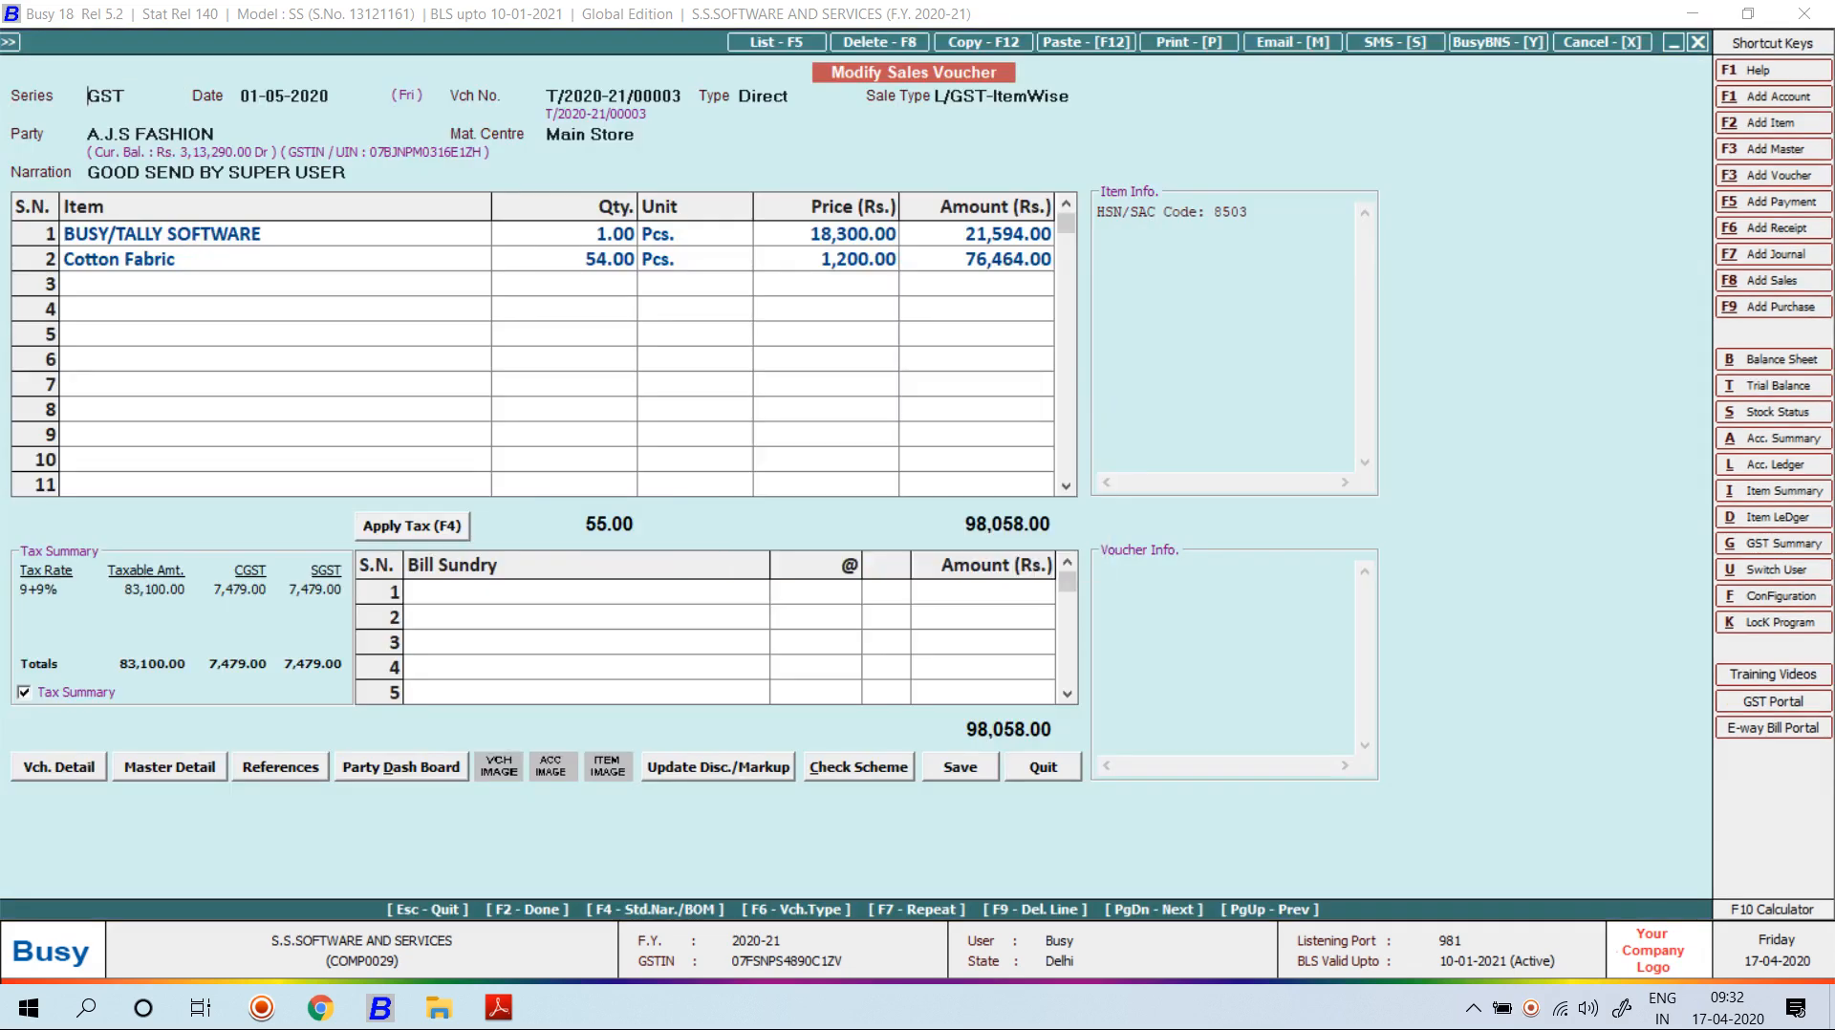
key("Return")
key("Left")
key("Return")
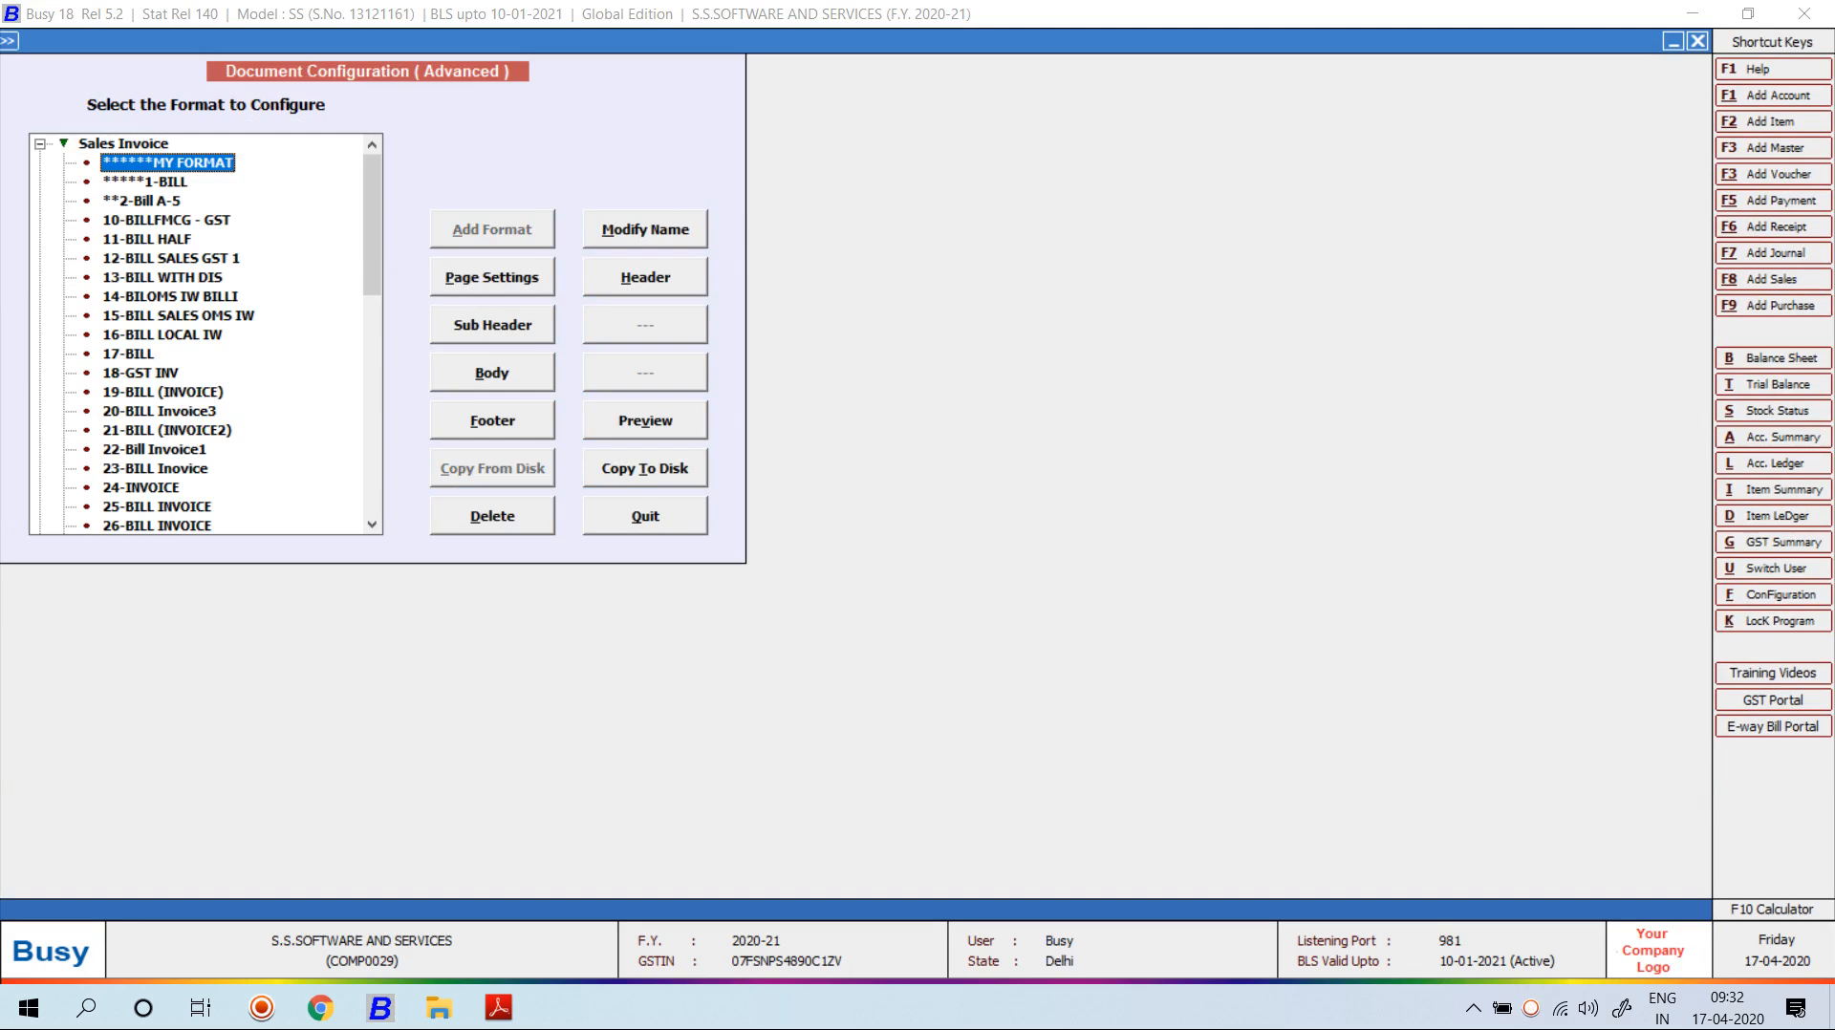
left_click(645, 277)
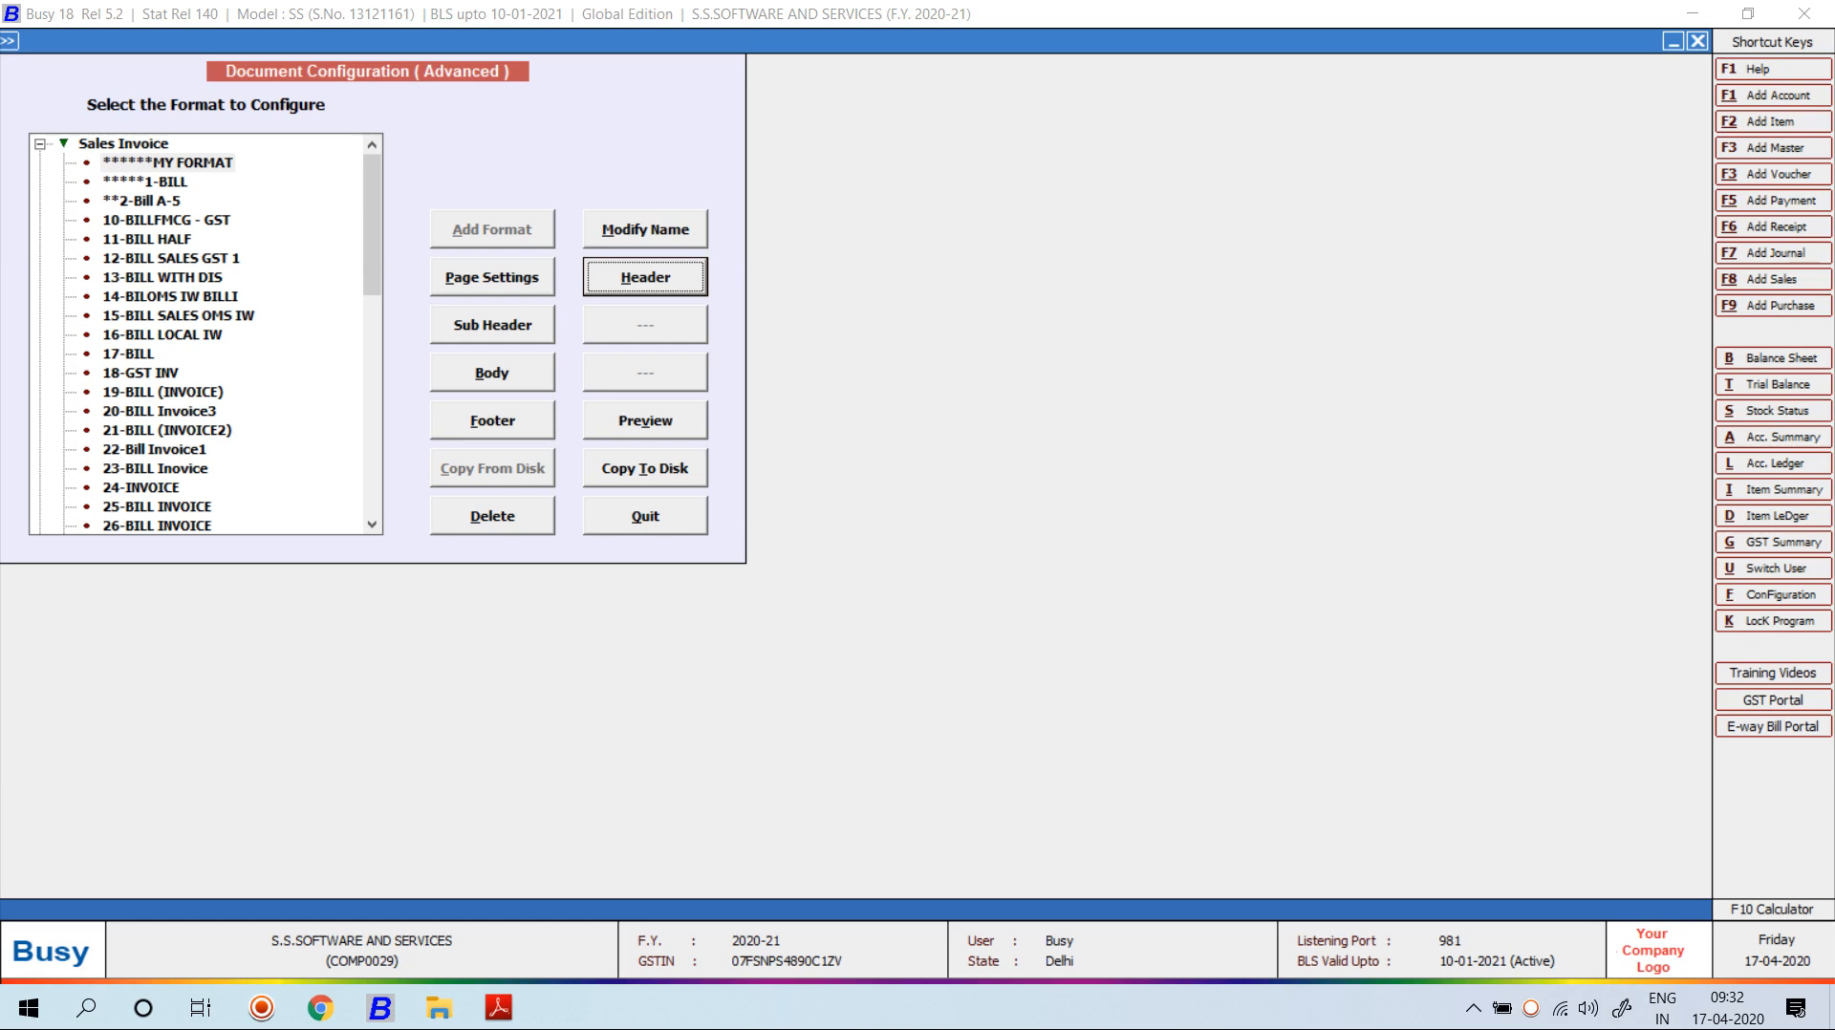
key("Return")
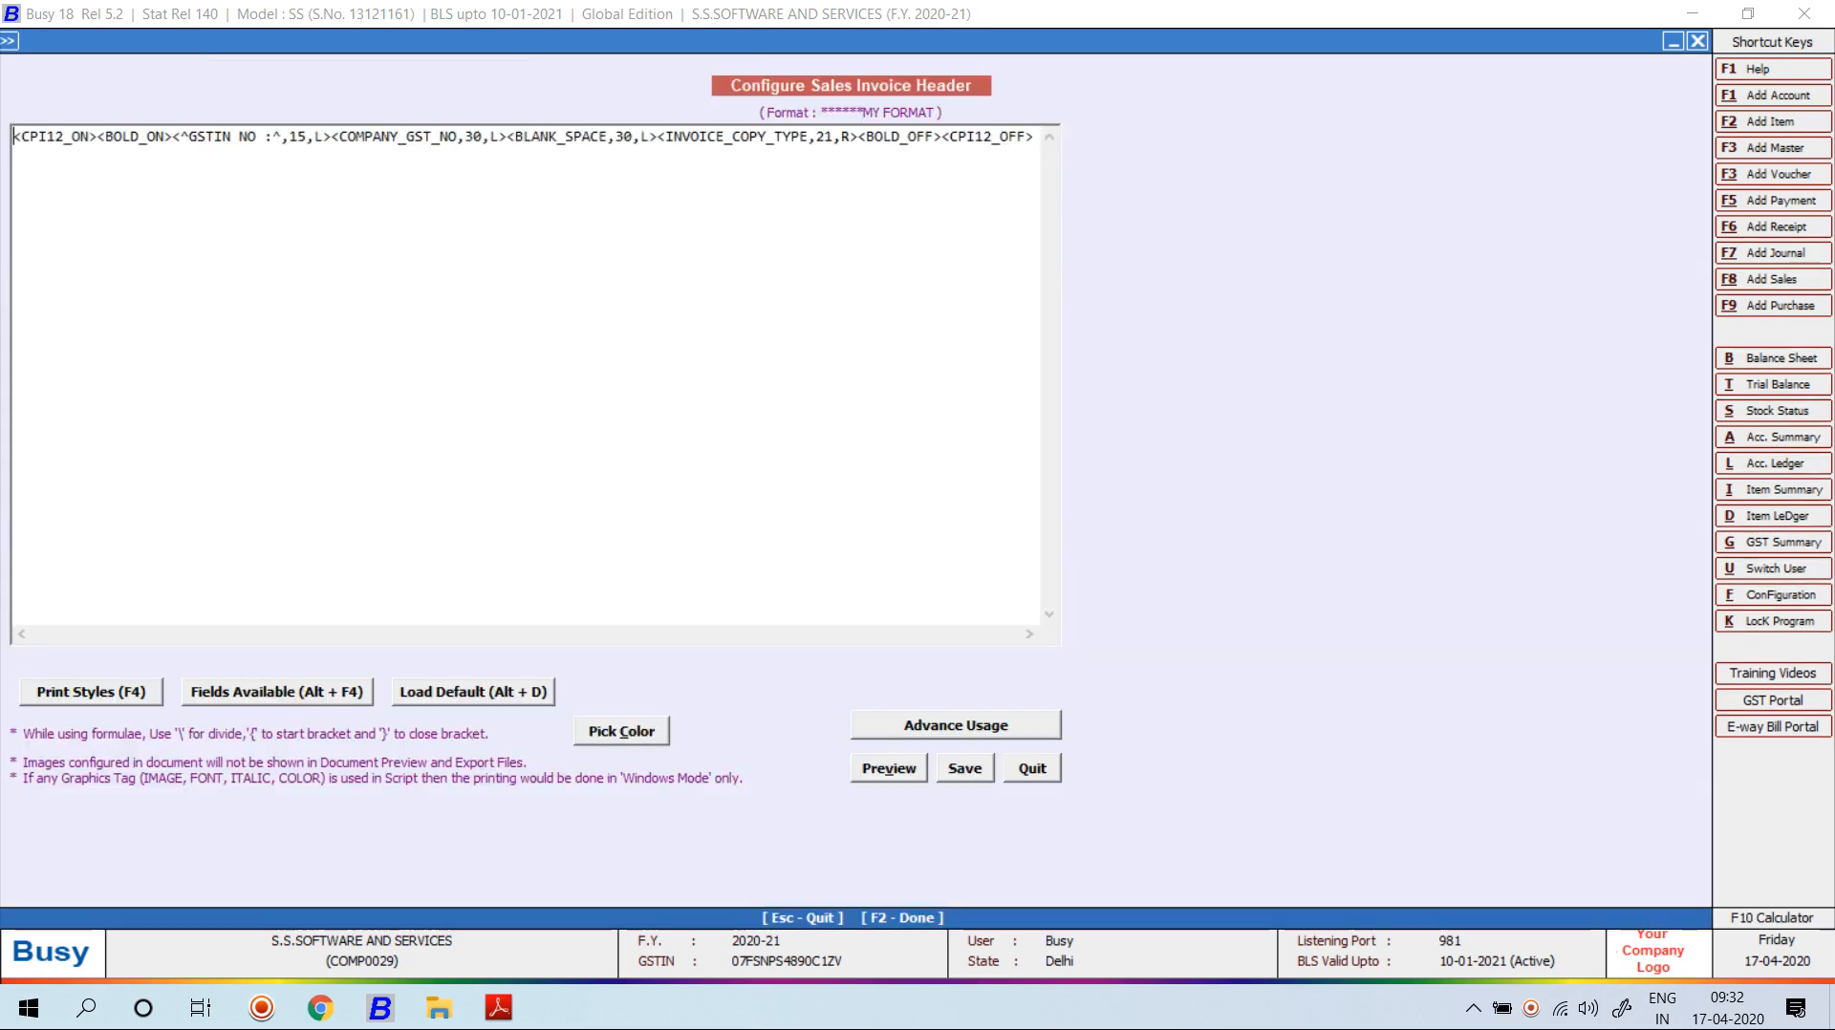
Start a second header line with <CPI12_ON><BOLD_ON> tags.
left_click(782, 136)
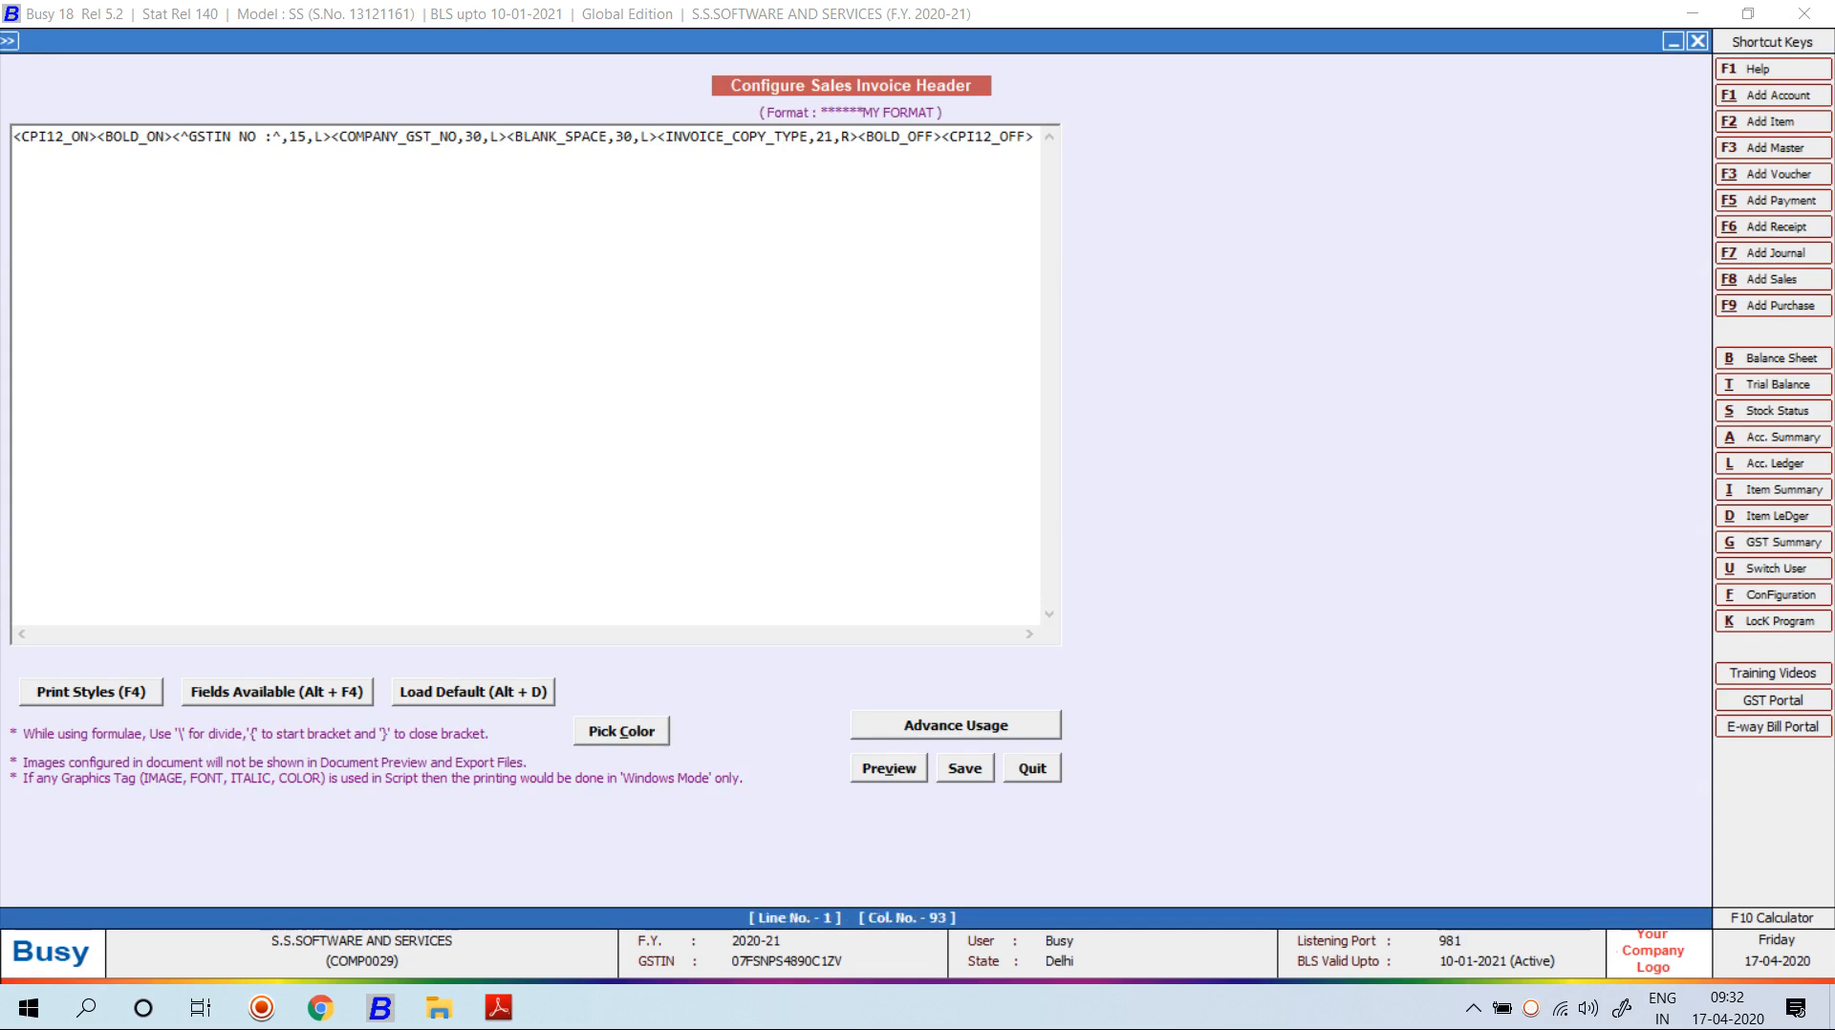
key("End")
key("Return")
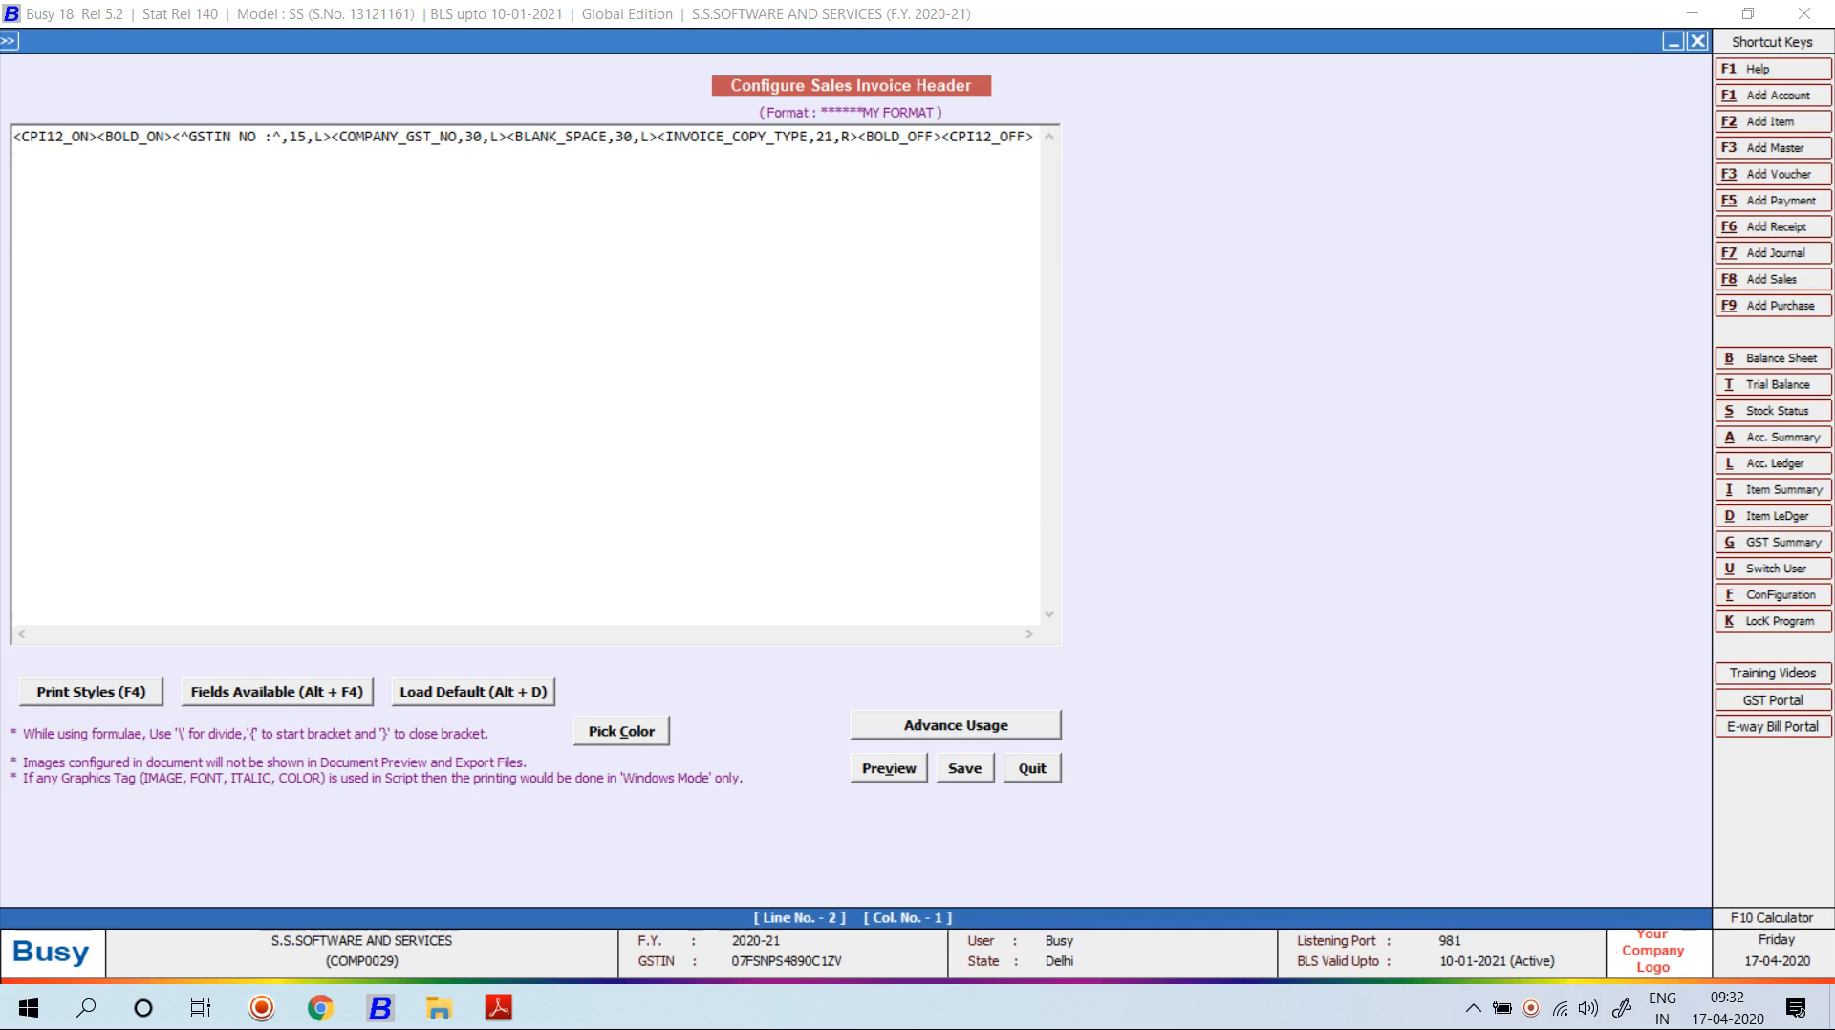
key("F4")
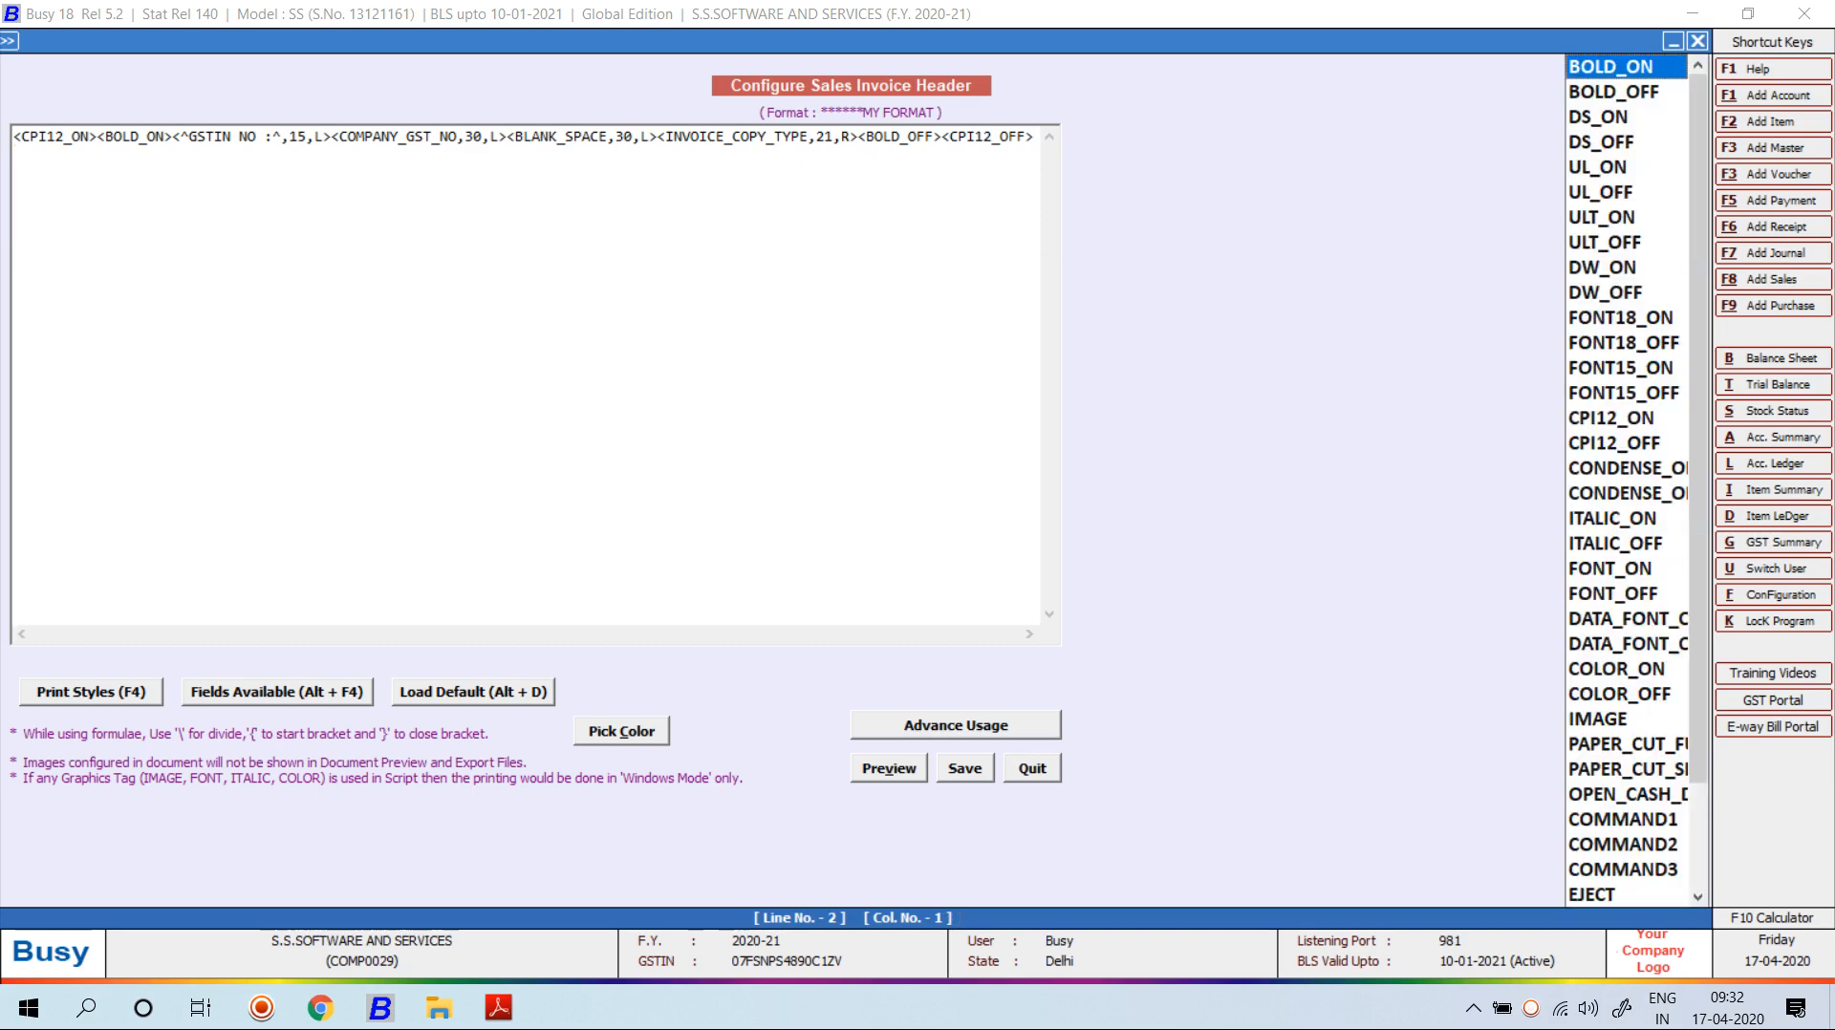
key("Down")
key("Down")
key("Down")
key("Down")
key("Down")
key("Down")
key("Down")
key("Down")
key("Down")
key("Down")
key("Down")
key("Down")
key("Down")
key("Down")
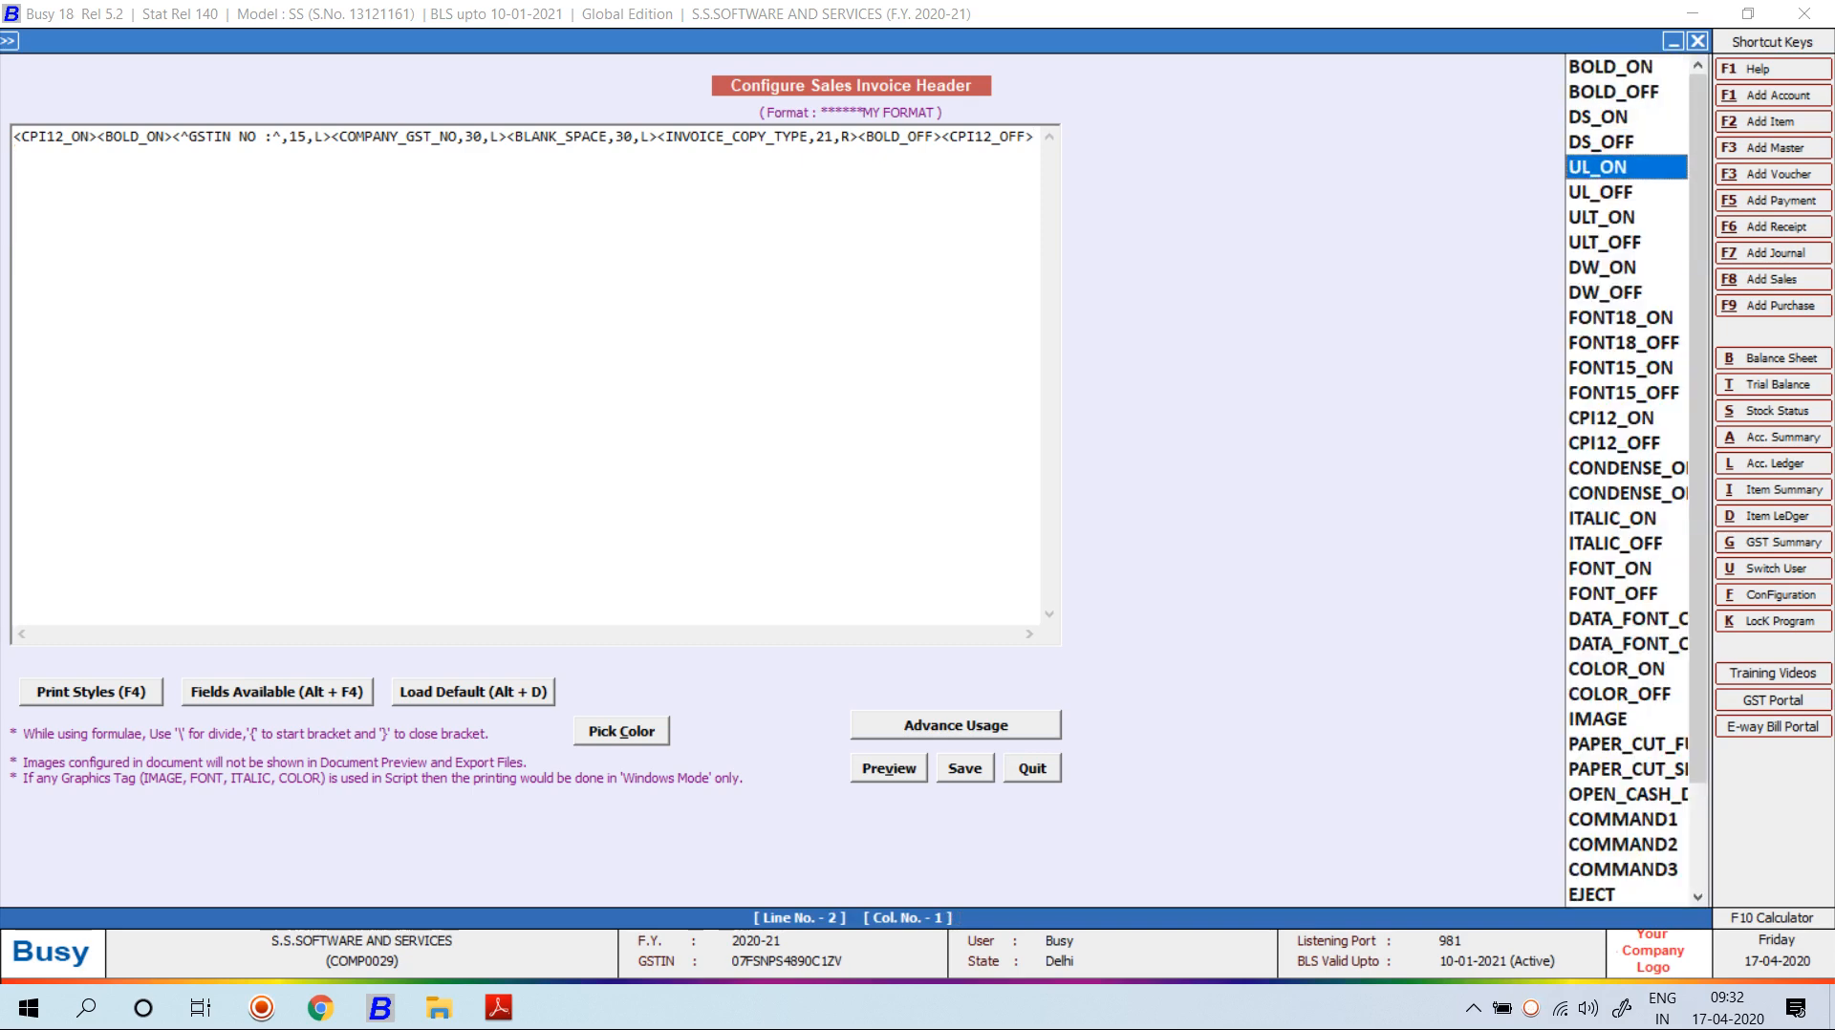
key("Return")
key("F4")
key("Down")
key("Home")
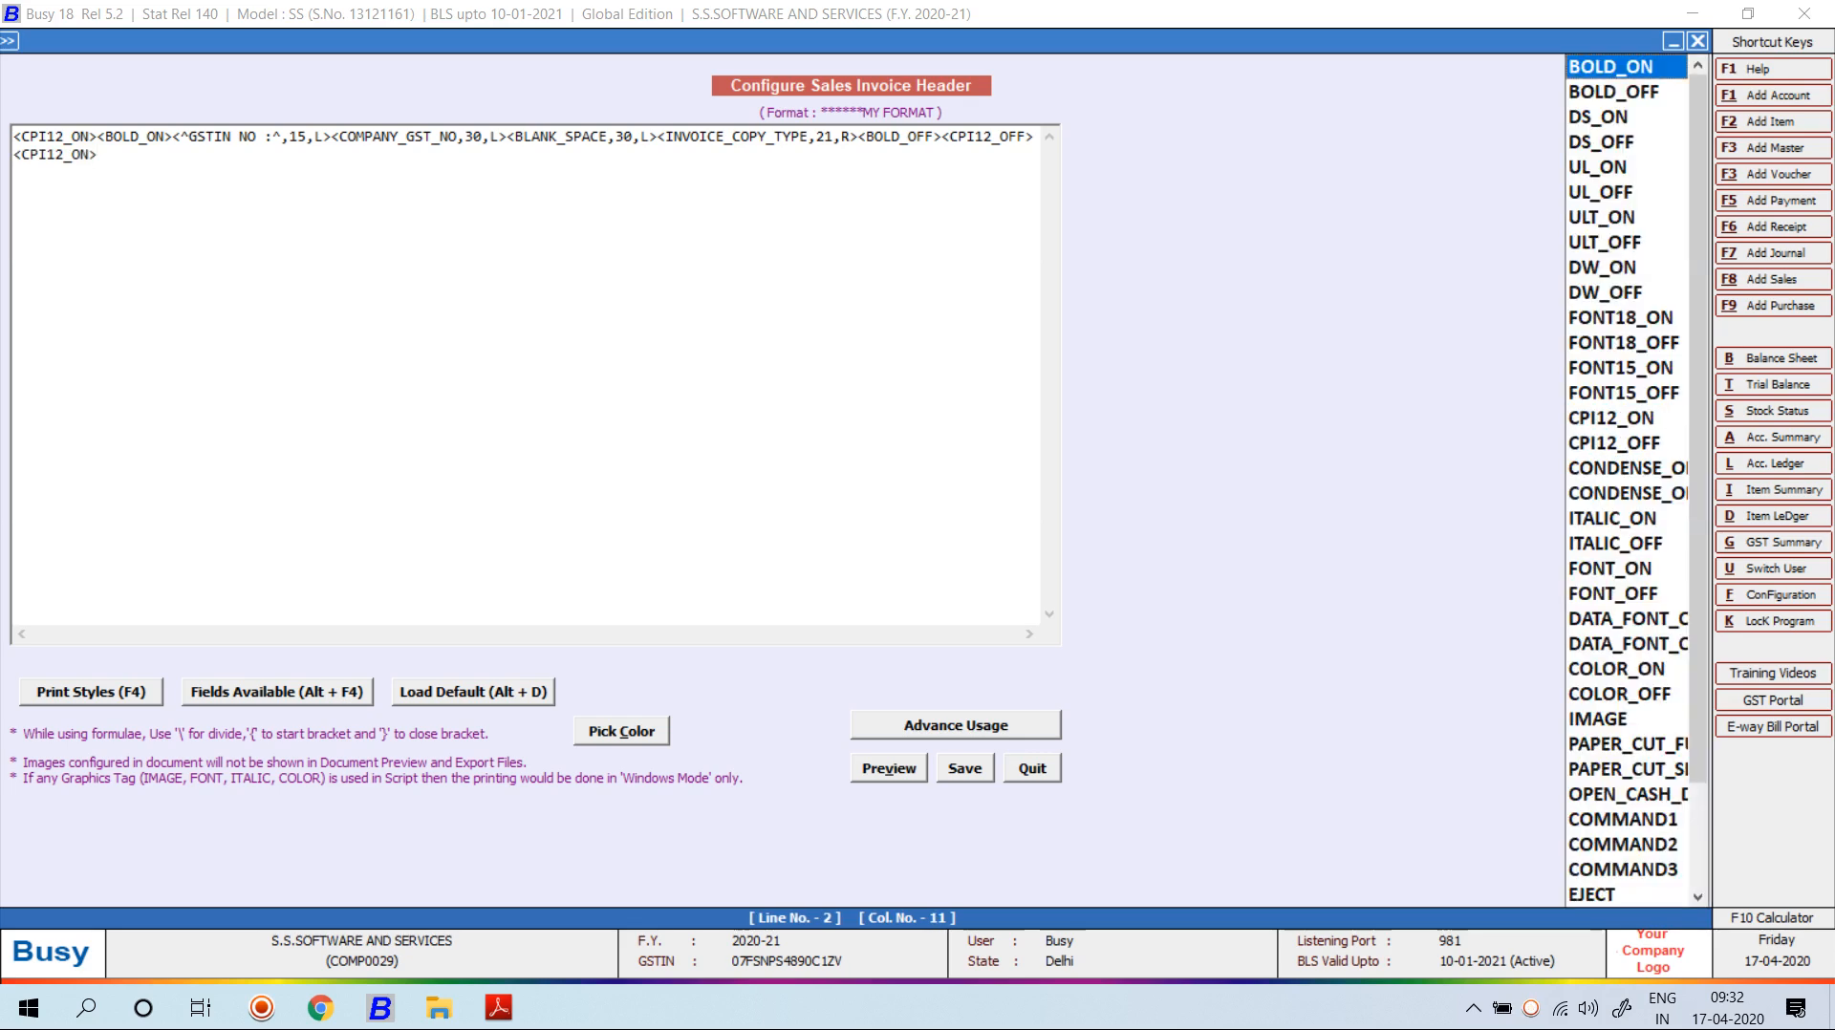
key("Return")
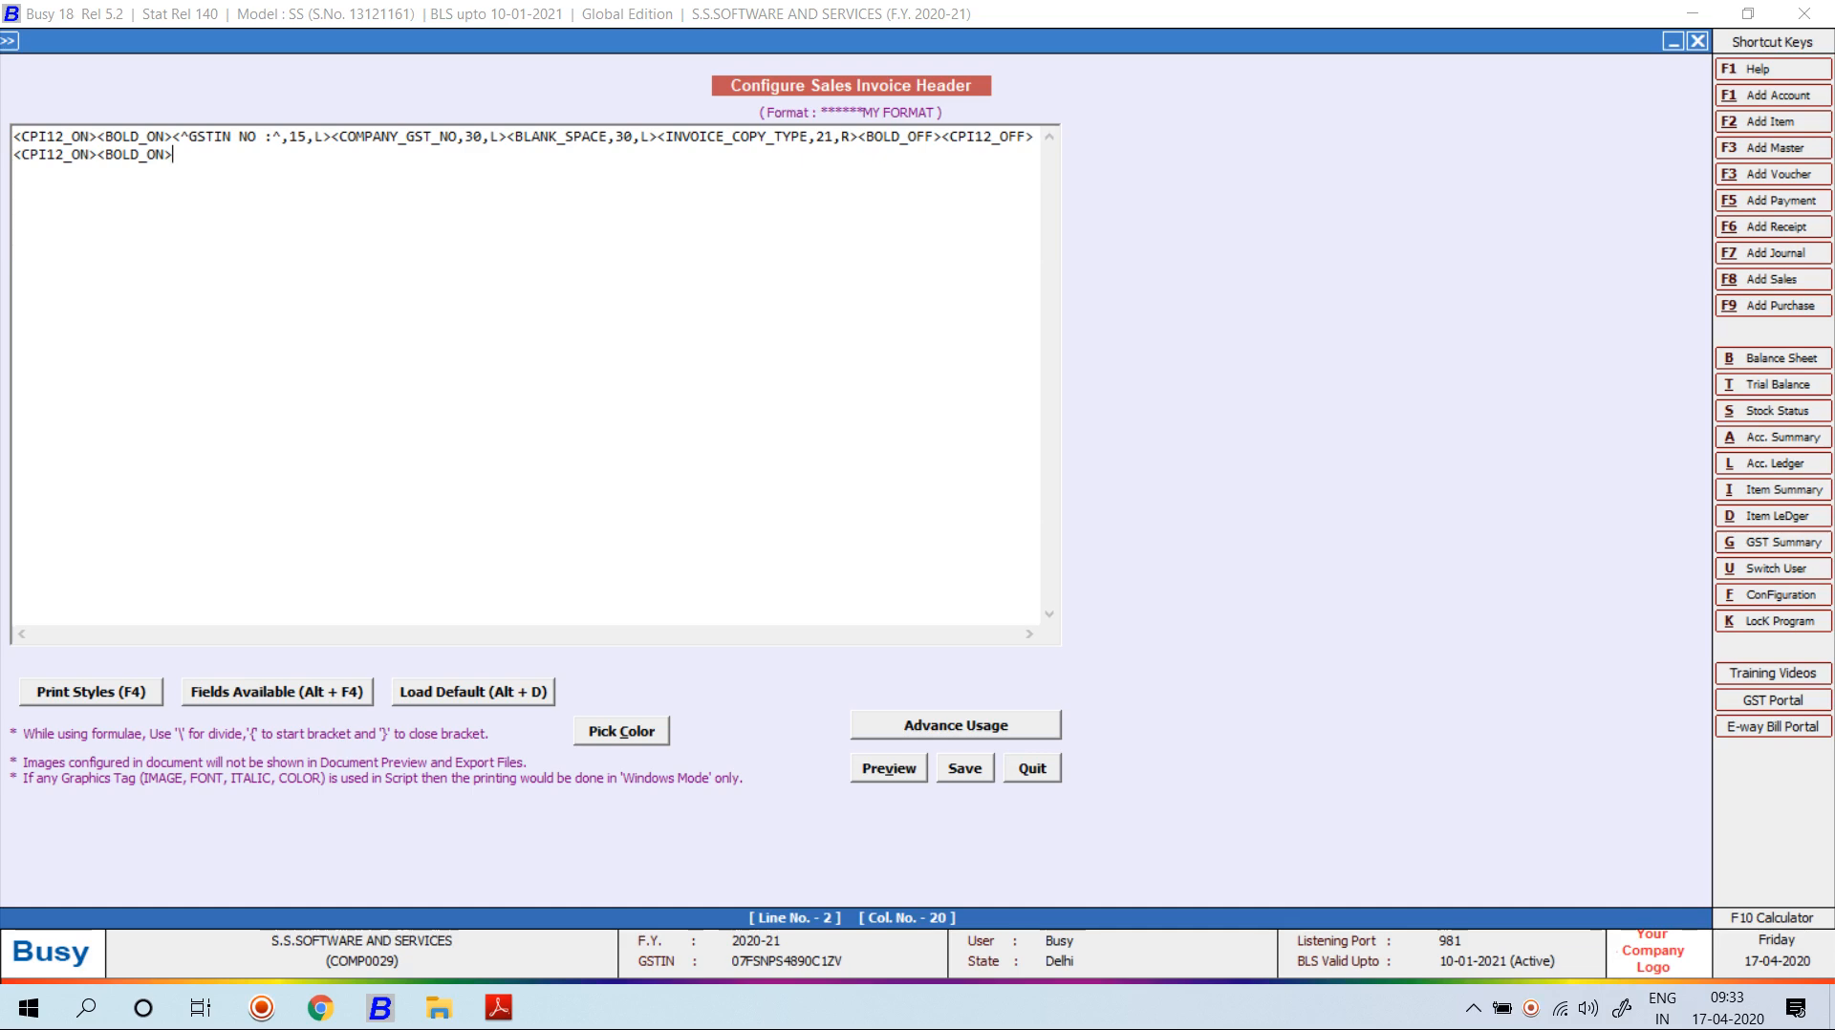
Close the style tag list unused, stay in the editor, and browse Fields Available.
key("less")
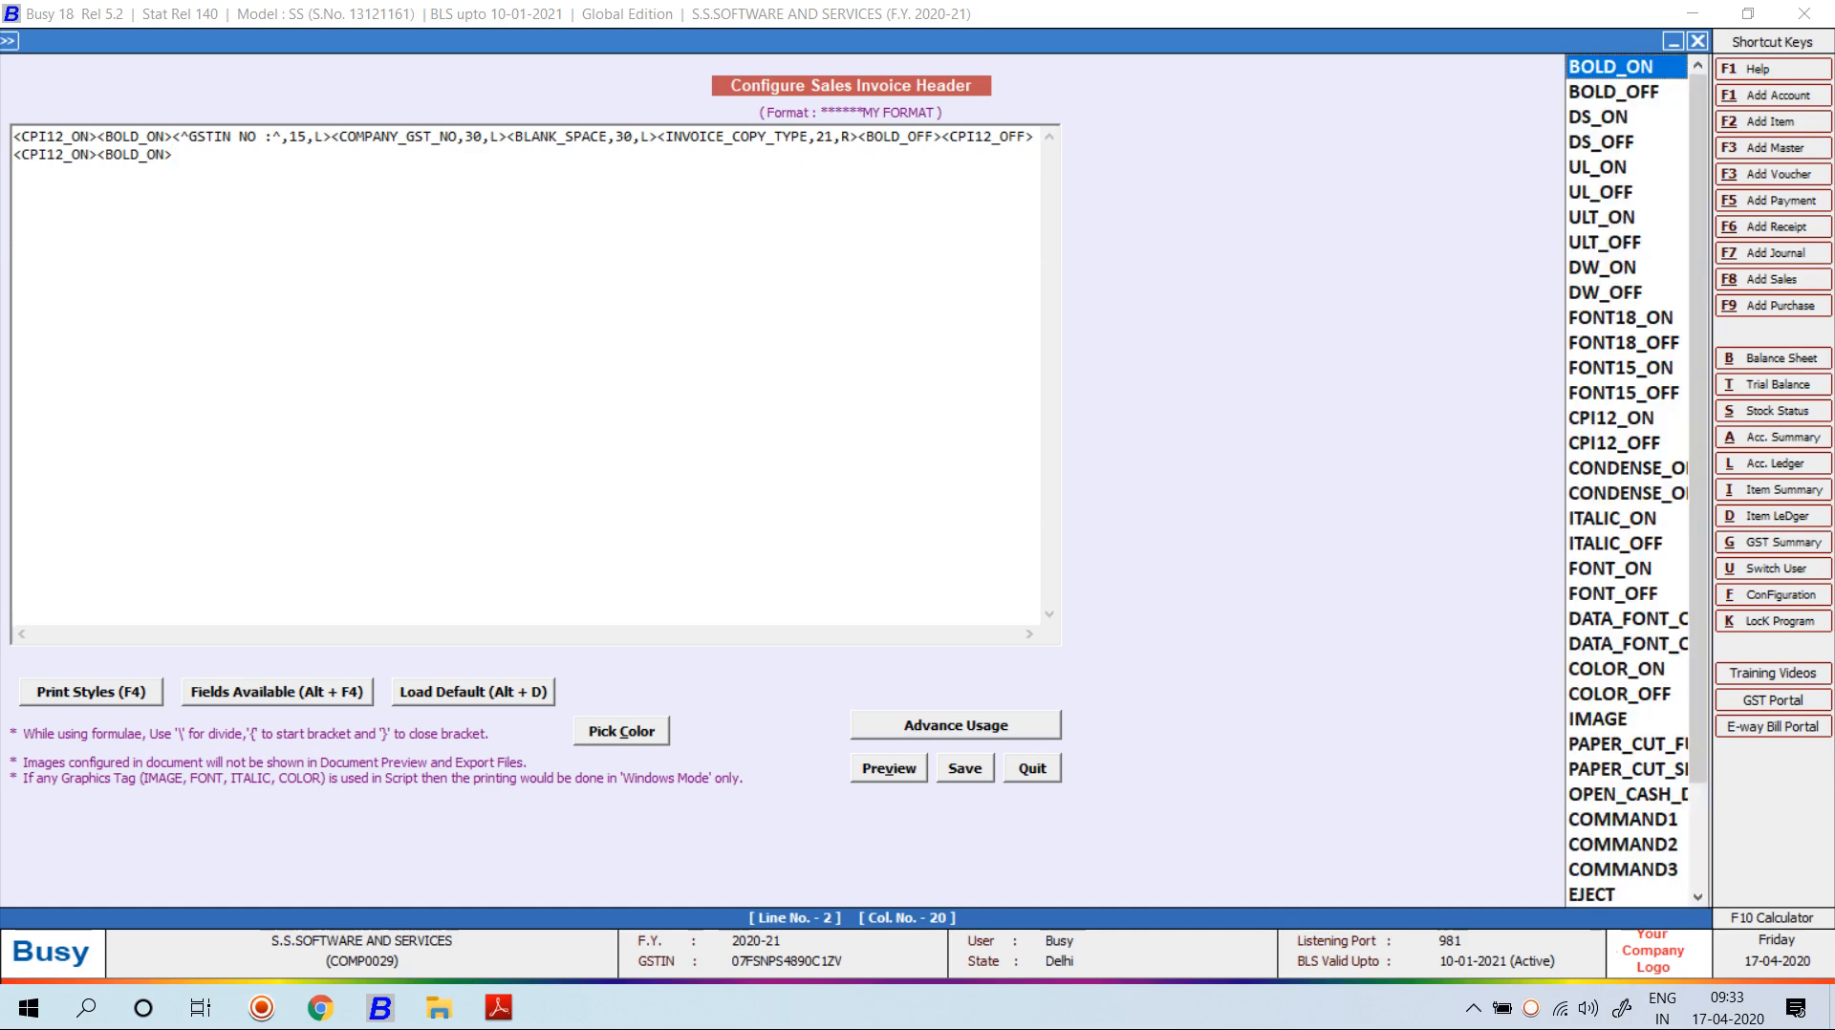
key("f")
key("f")
key("f")
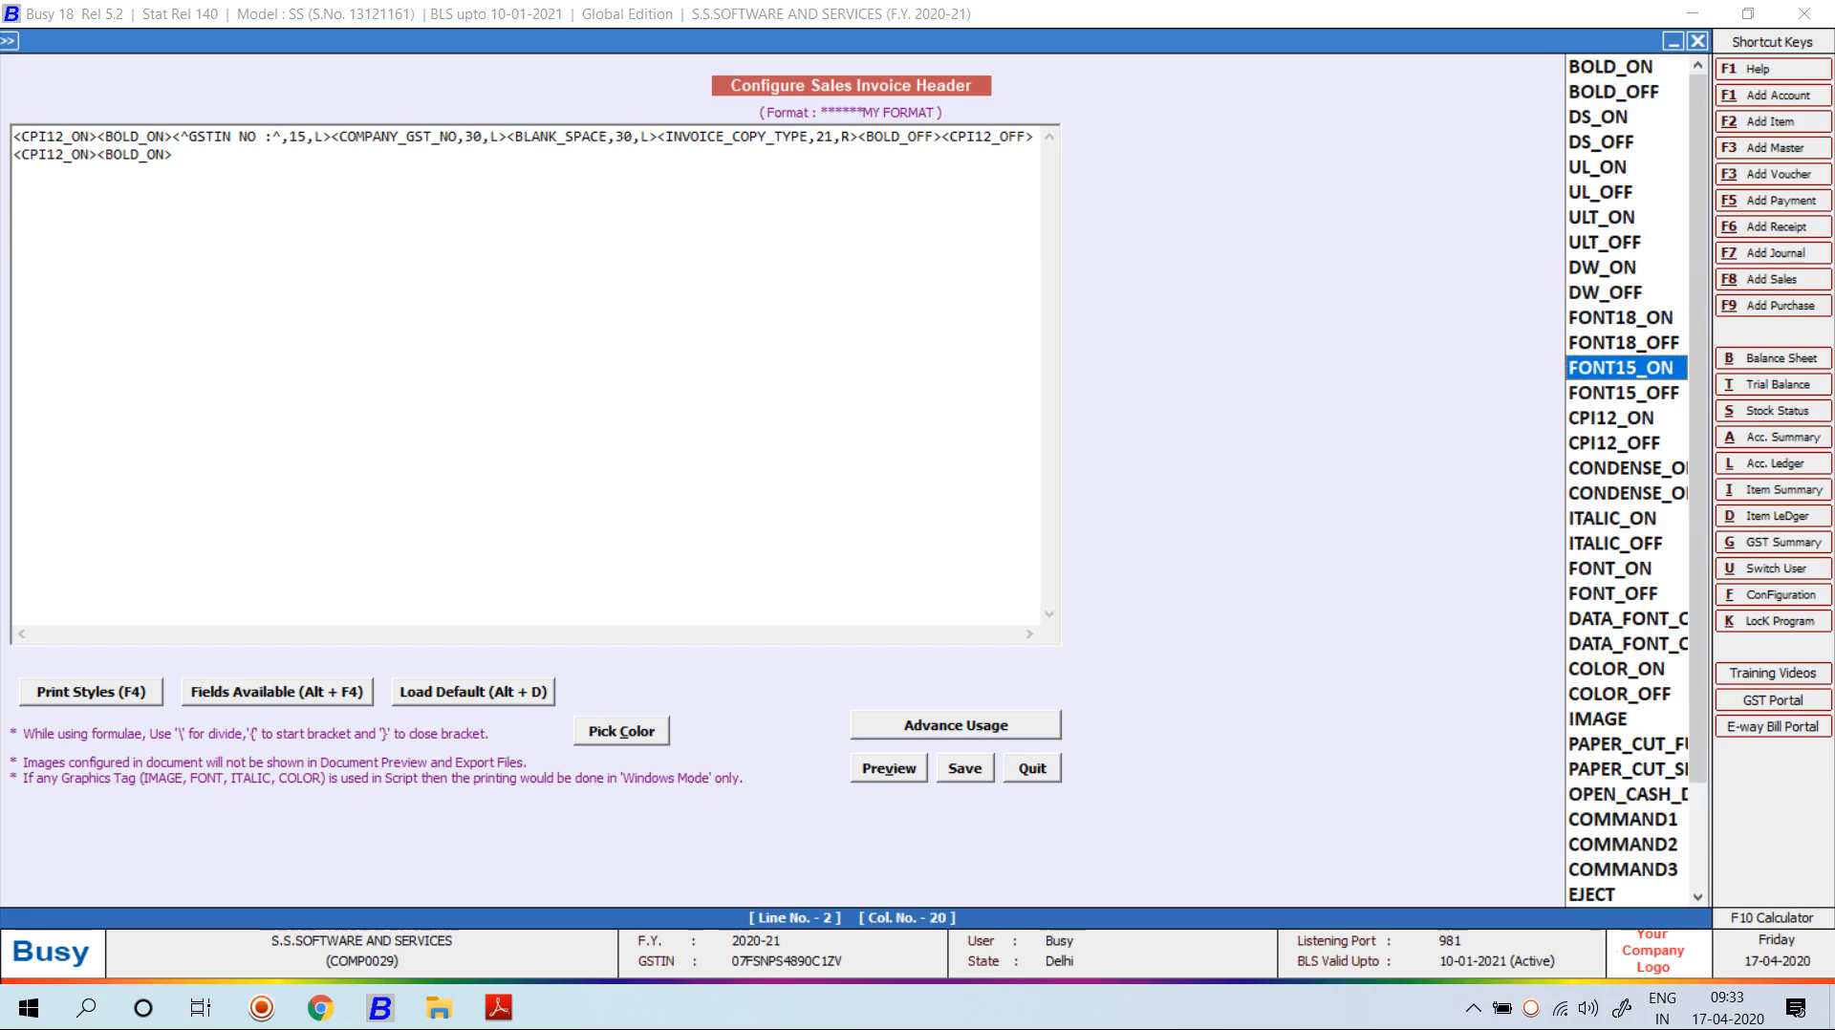
key("Up")
key("Up")
key("Up")
key("Up")
key("Up")
key("Up")
key("Up")
key("Up")
key("Up")
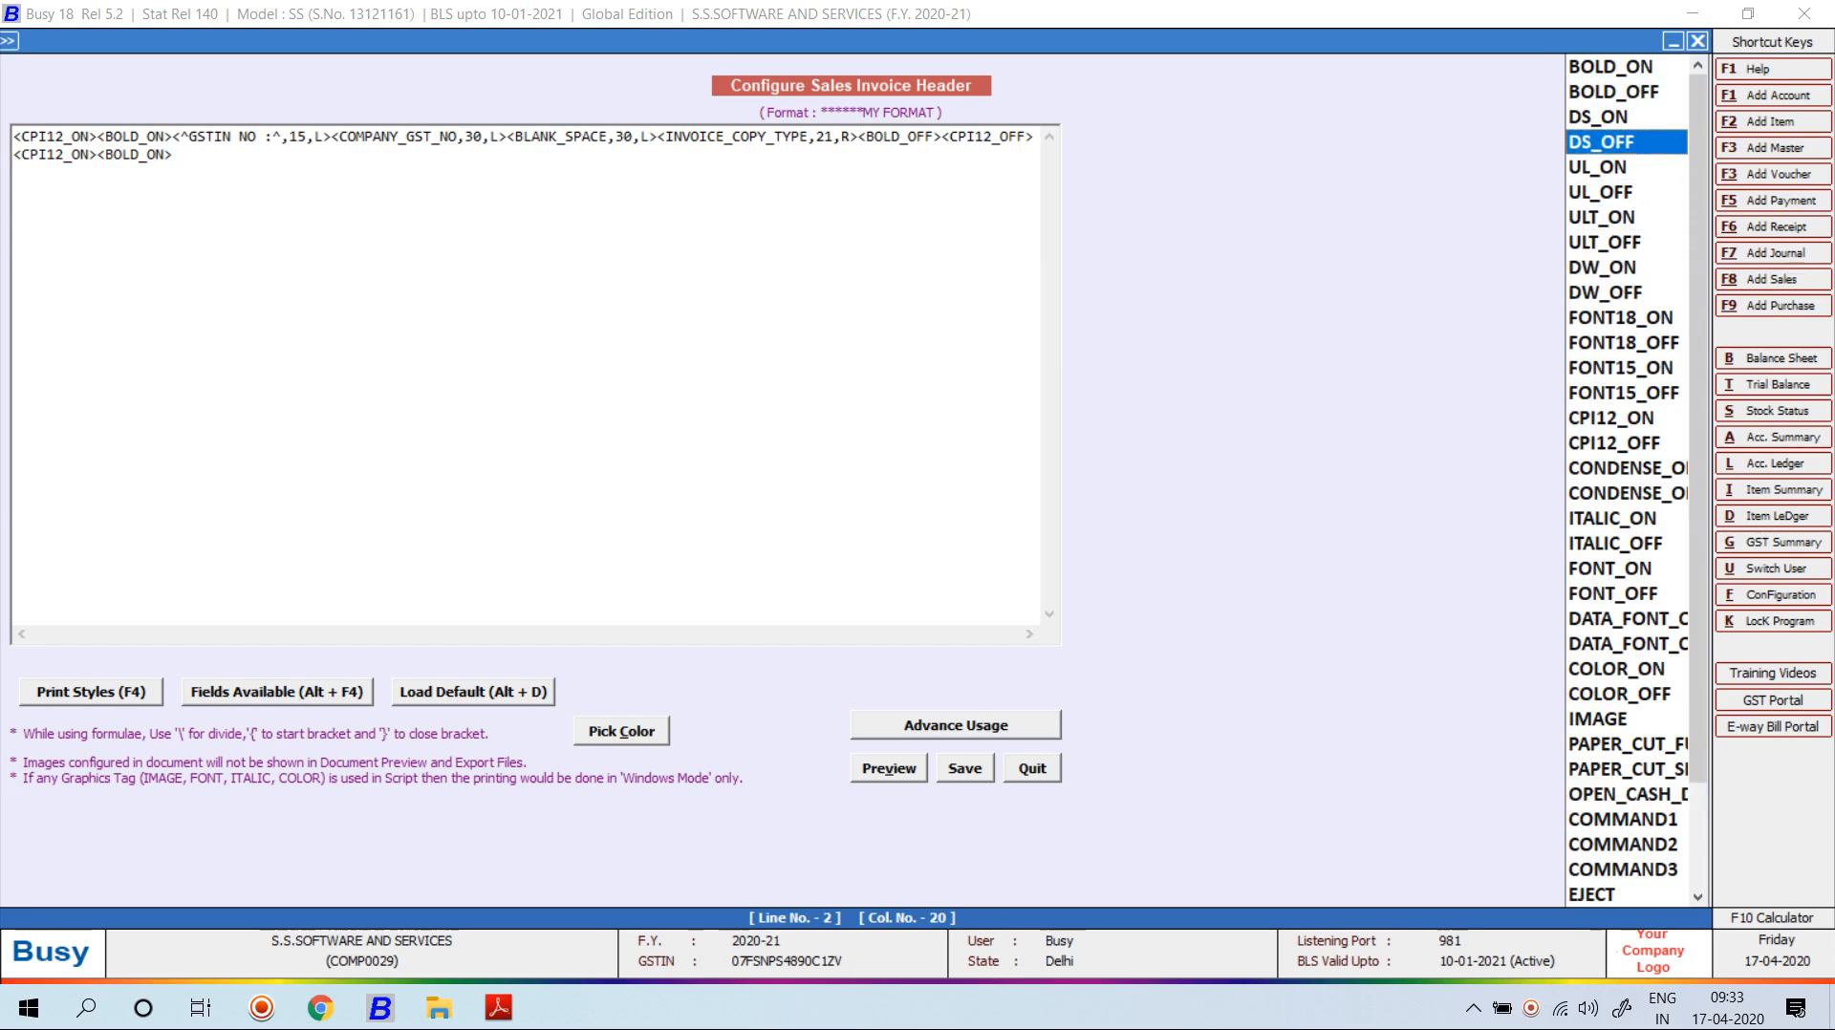
key("Escape")
key("Escape")
key("Right")
key("Return")
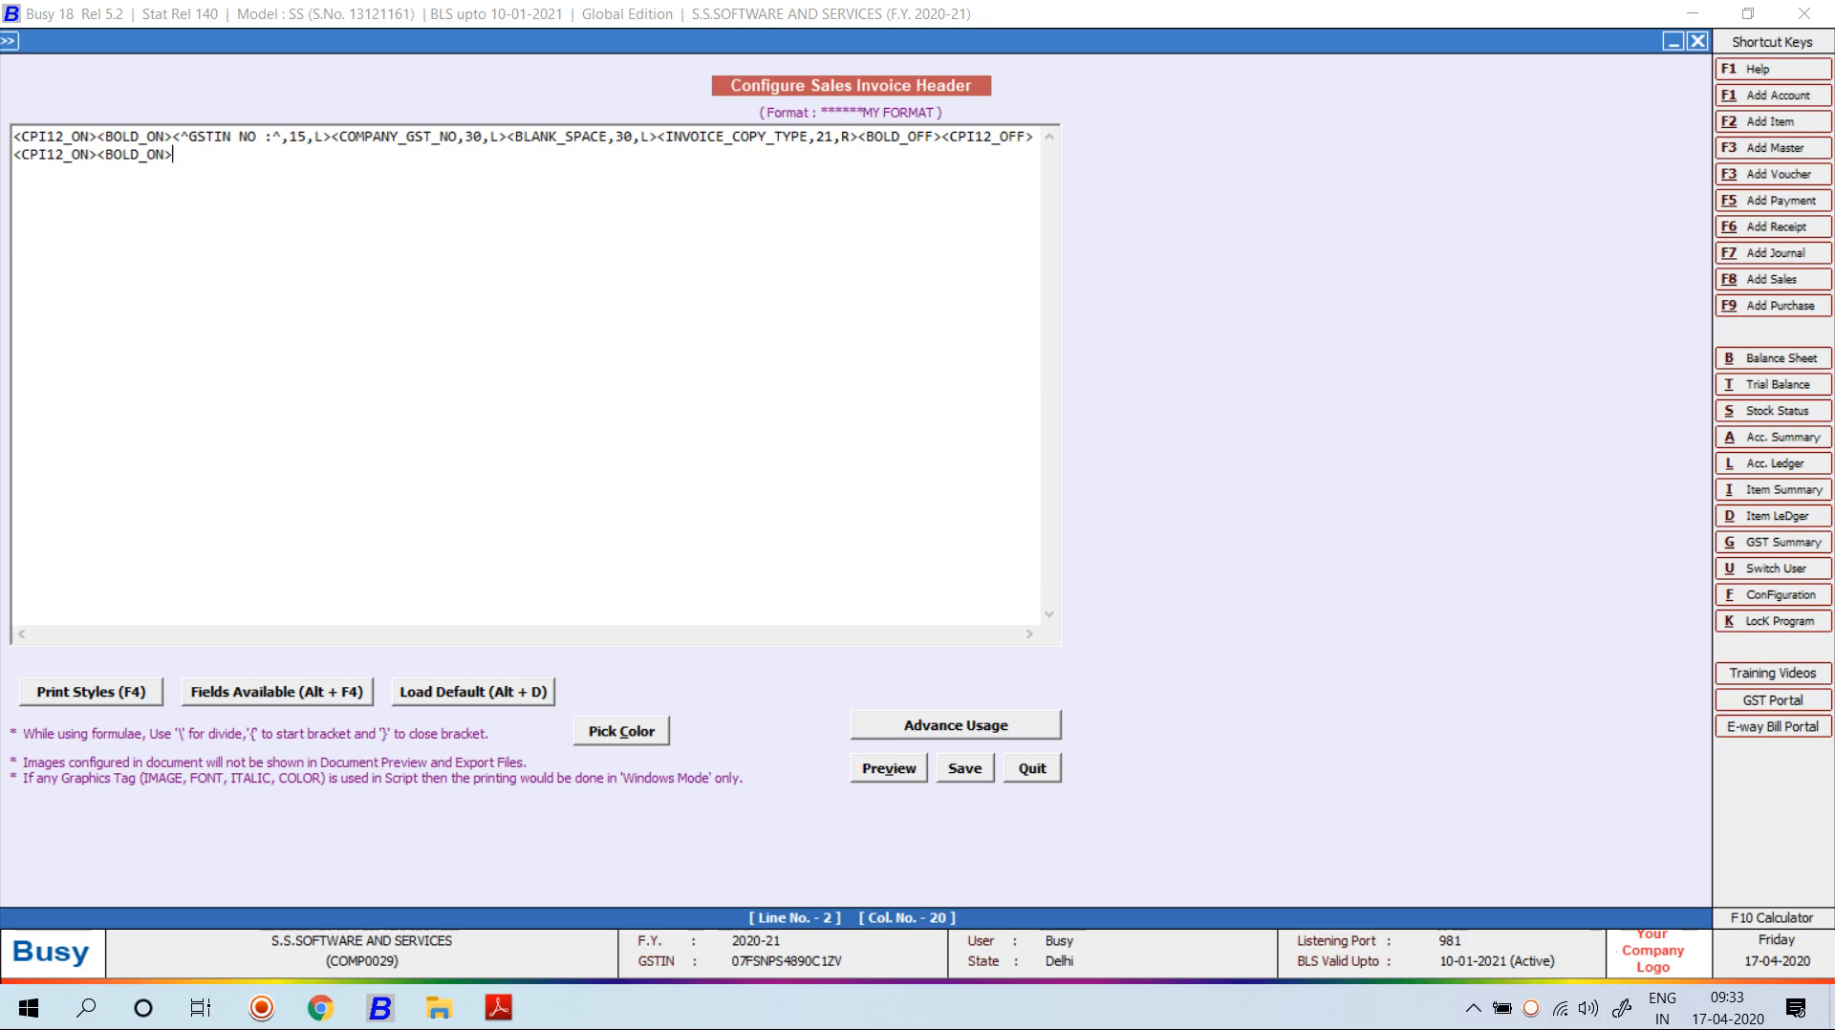
key("alt+F4")
key("End")
key("Up")
Insert a STATIC_TEXT field on line 2 reading 'Tax Invoice', 96 wide and centred.
key("Down")
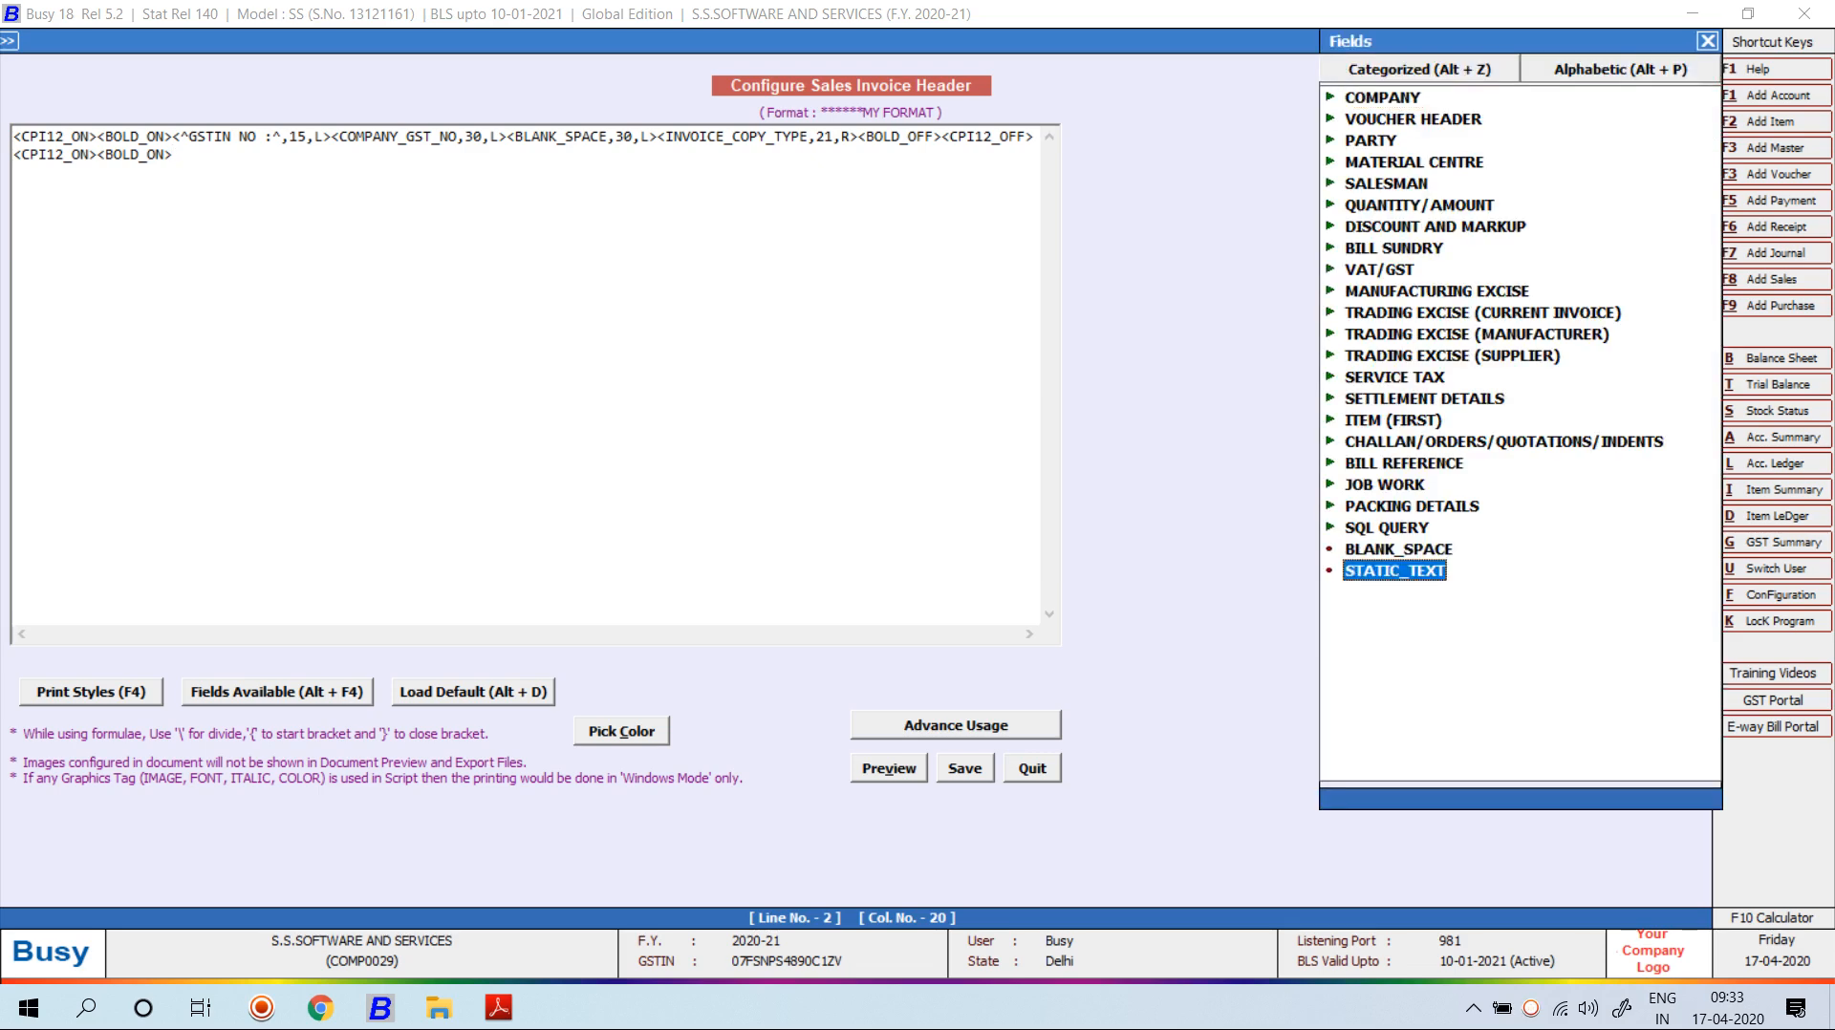
key("Return")
key("BackSpace")
key("BackSpace")
key("BackSpace")
key("BackSpace")
key("BackSpace")
key("BackSpace")
key("BackSpace")
key("BackSpace")
key("BackSpace")
key("BackSpace")
key("BackSpace")
key("BackSpace")
key("BackSpace")
key("BackSpace")
key("BackSpace")
type("Tax Invoice^,,L>")
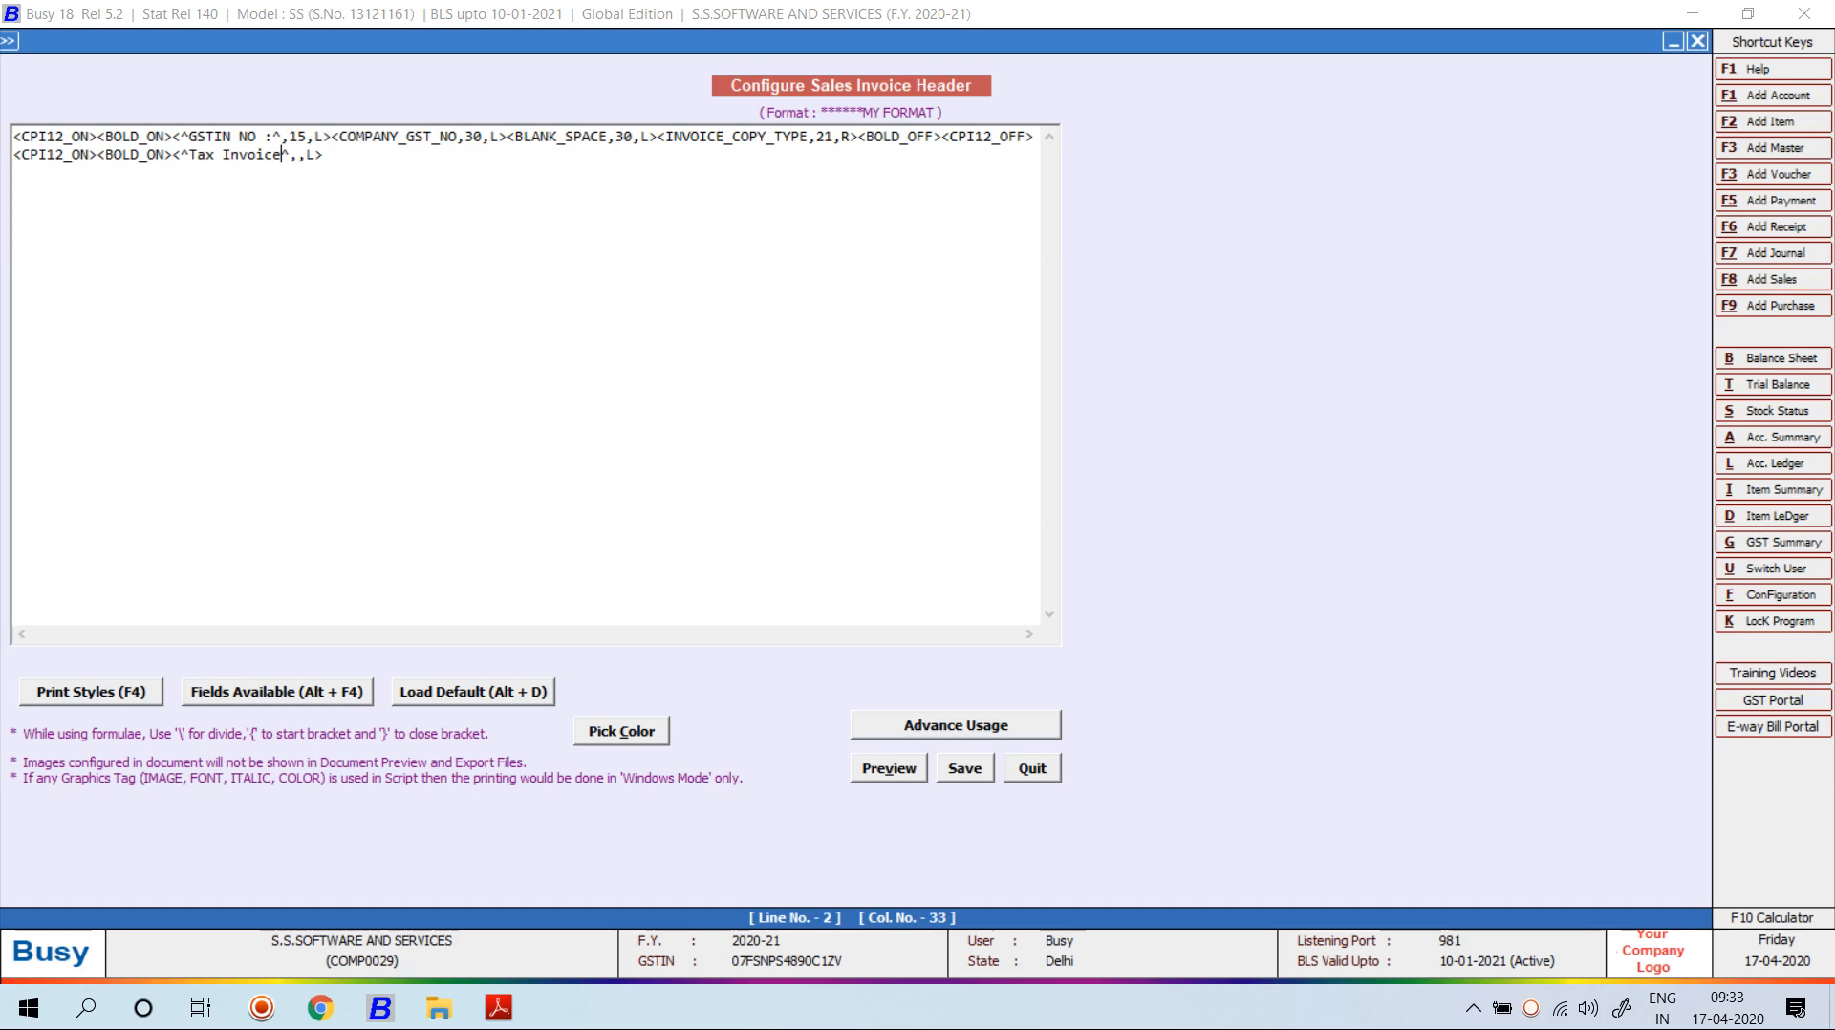
key("Right")
key("Right")
type("96")
key("BackSpace")
type("C")
End line 2 with BOLD_OFF and CPI12_OFF tags, then check the heading in print preview.
key("F4")
key("Up")
key("Up")
key("Return")
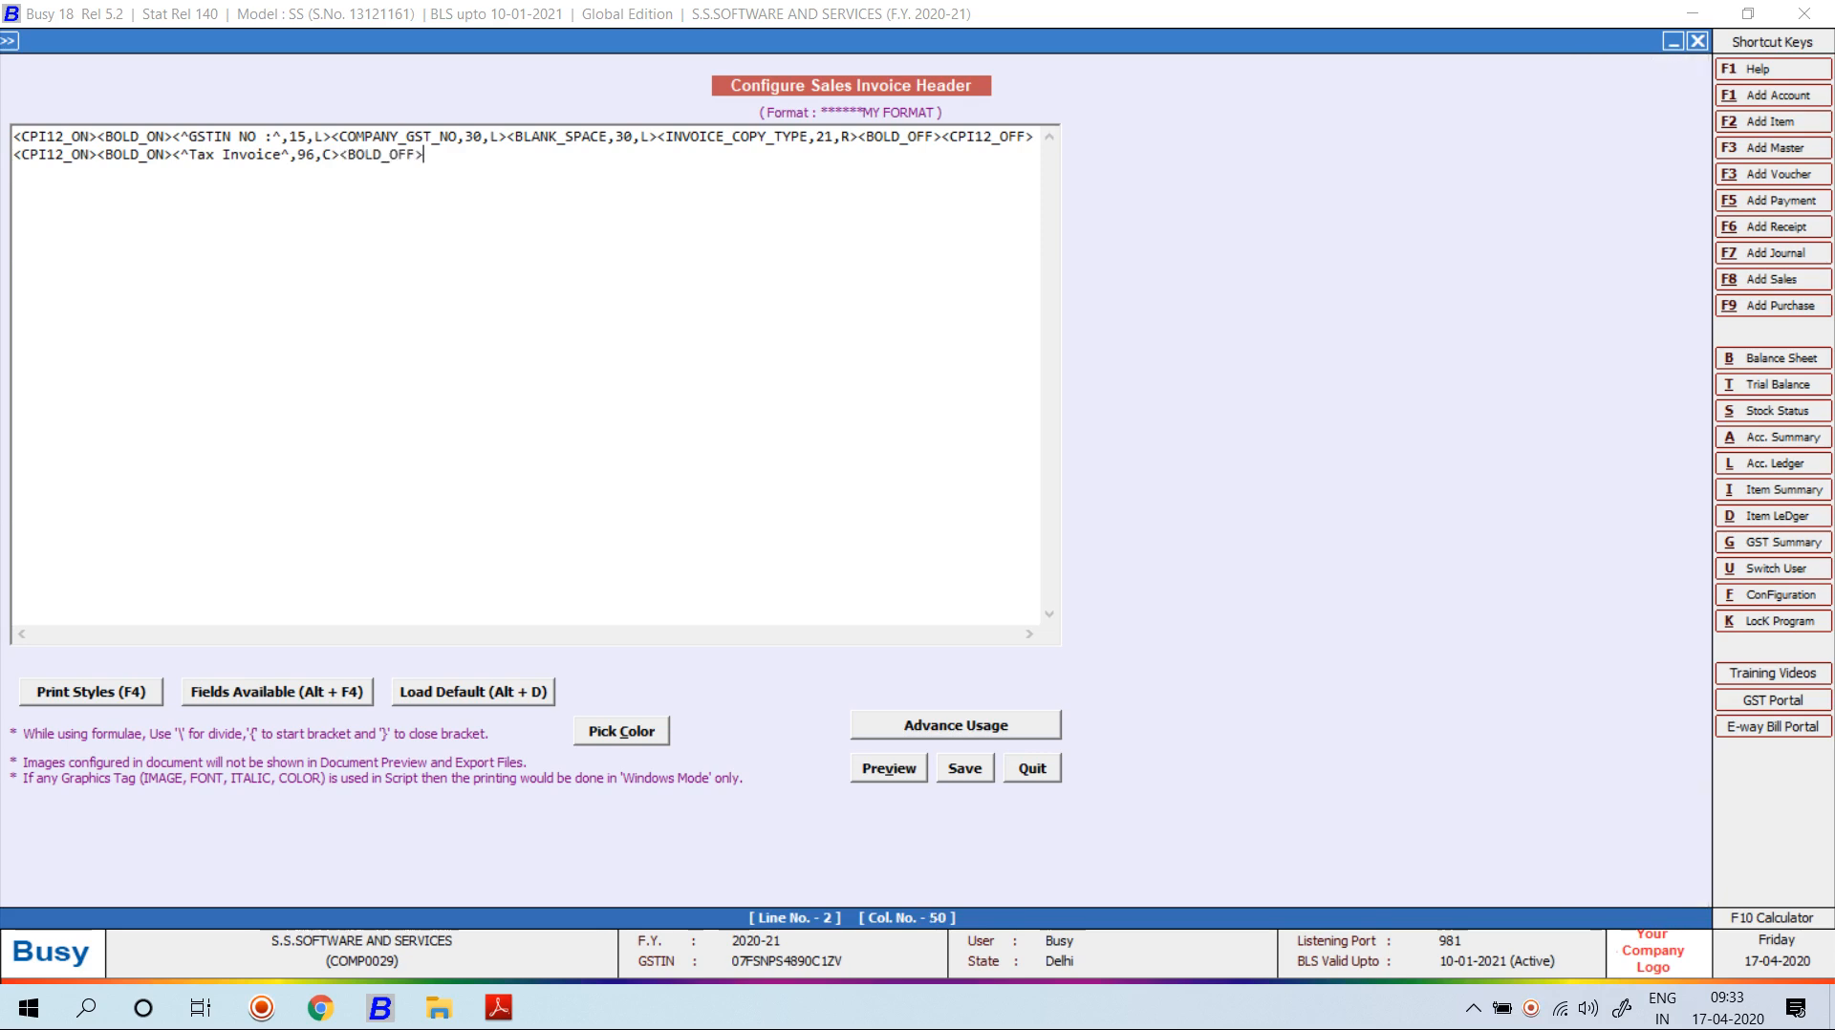
key("F4")
key("Down")
key("Down")
key("Down")
key("Down")
key("Down")
key("Down")
key("Down")
key("Down")
key("Down")
key("Down")
key("Down")
key("Down")
key("Down")
key("Down")
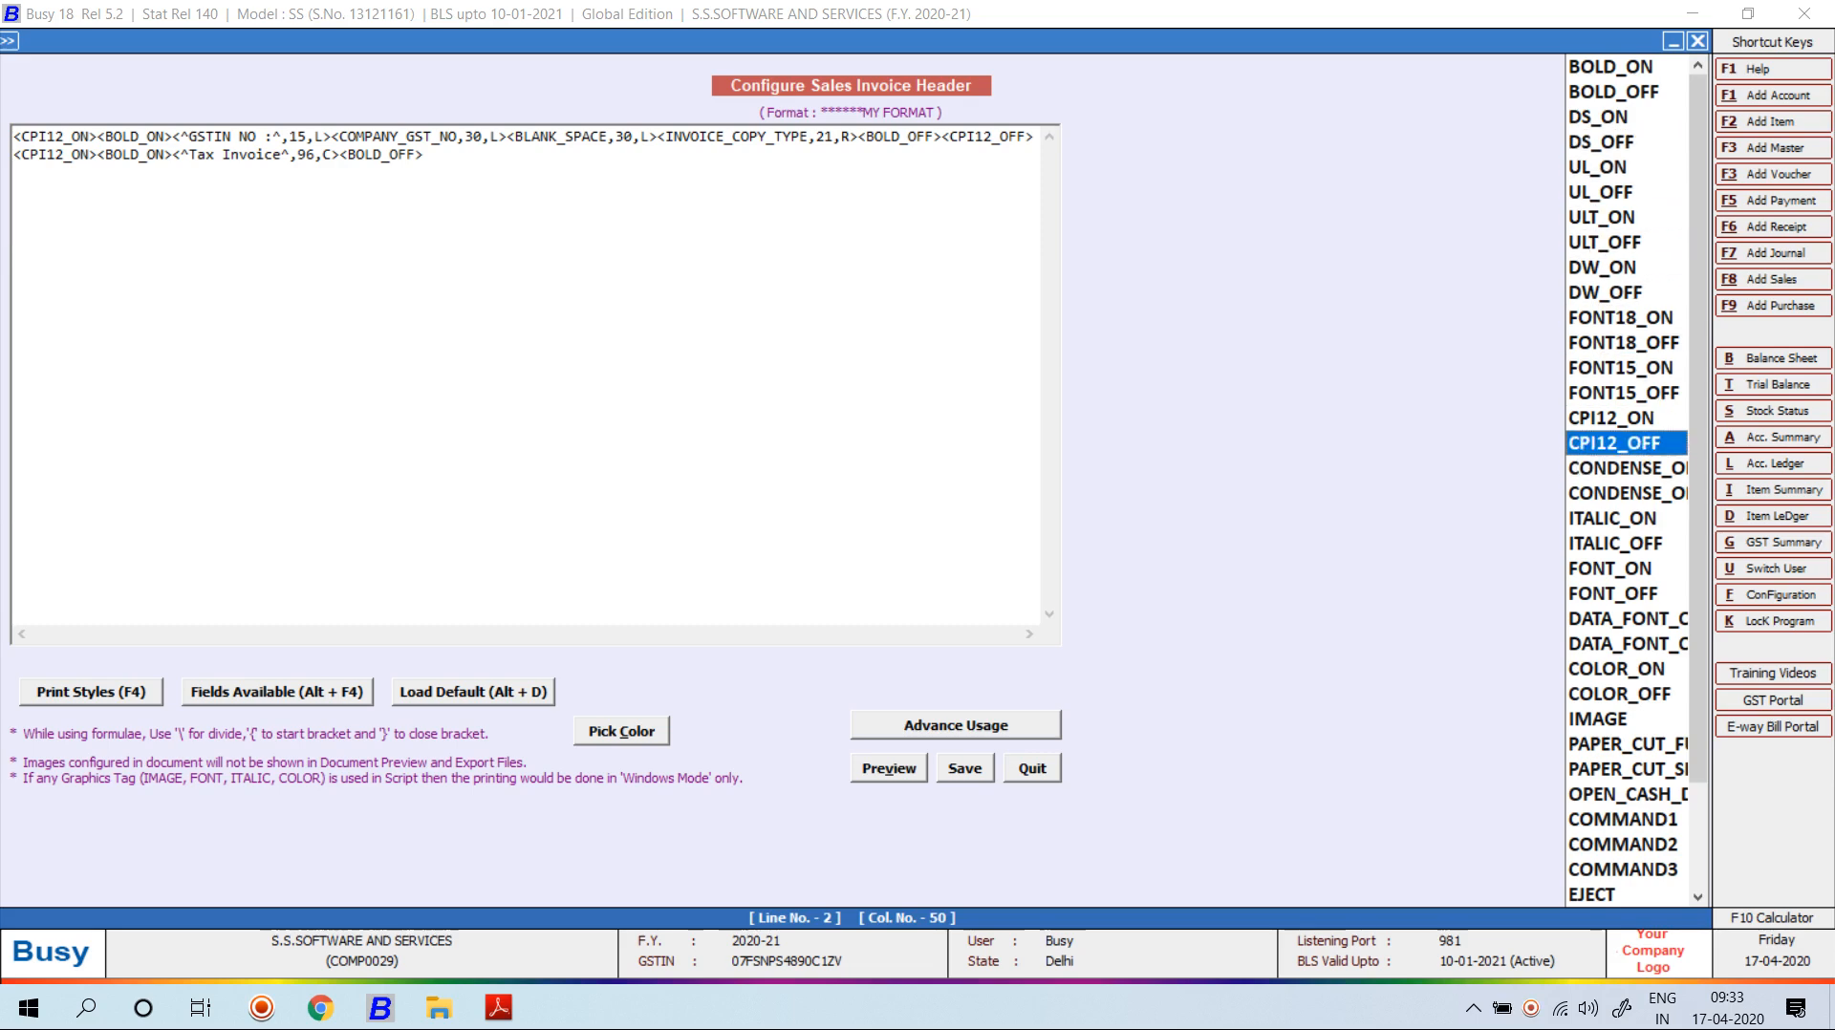
key("Return")
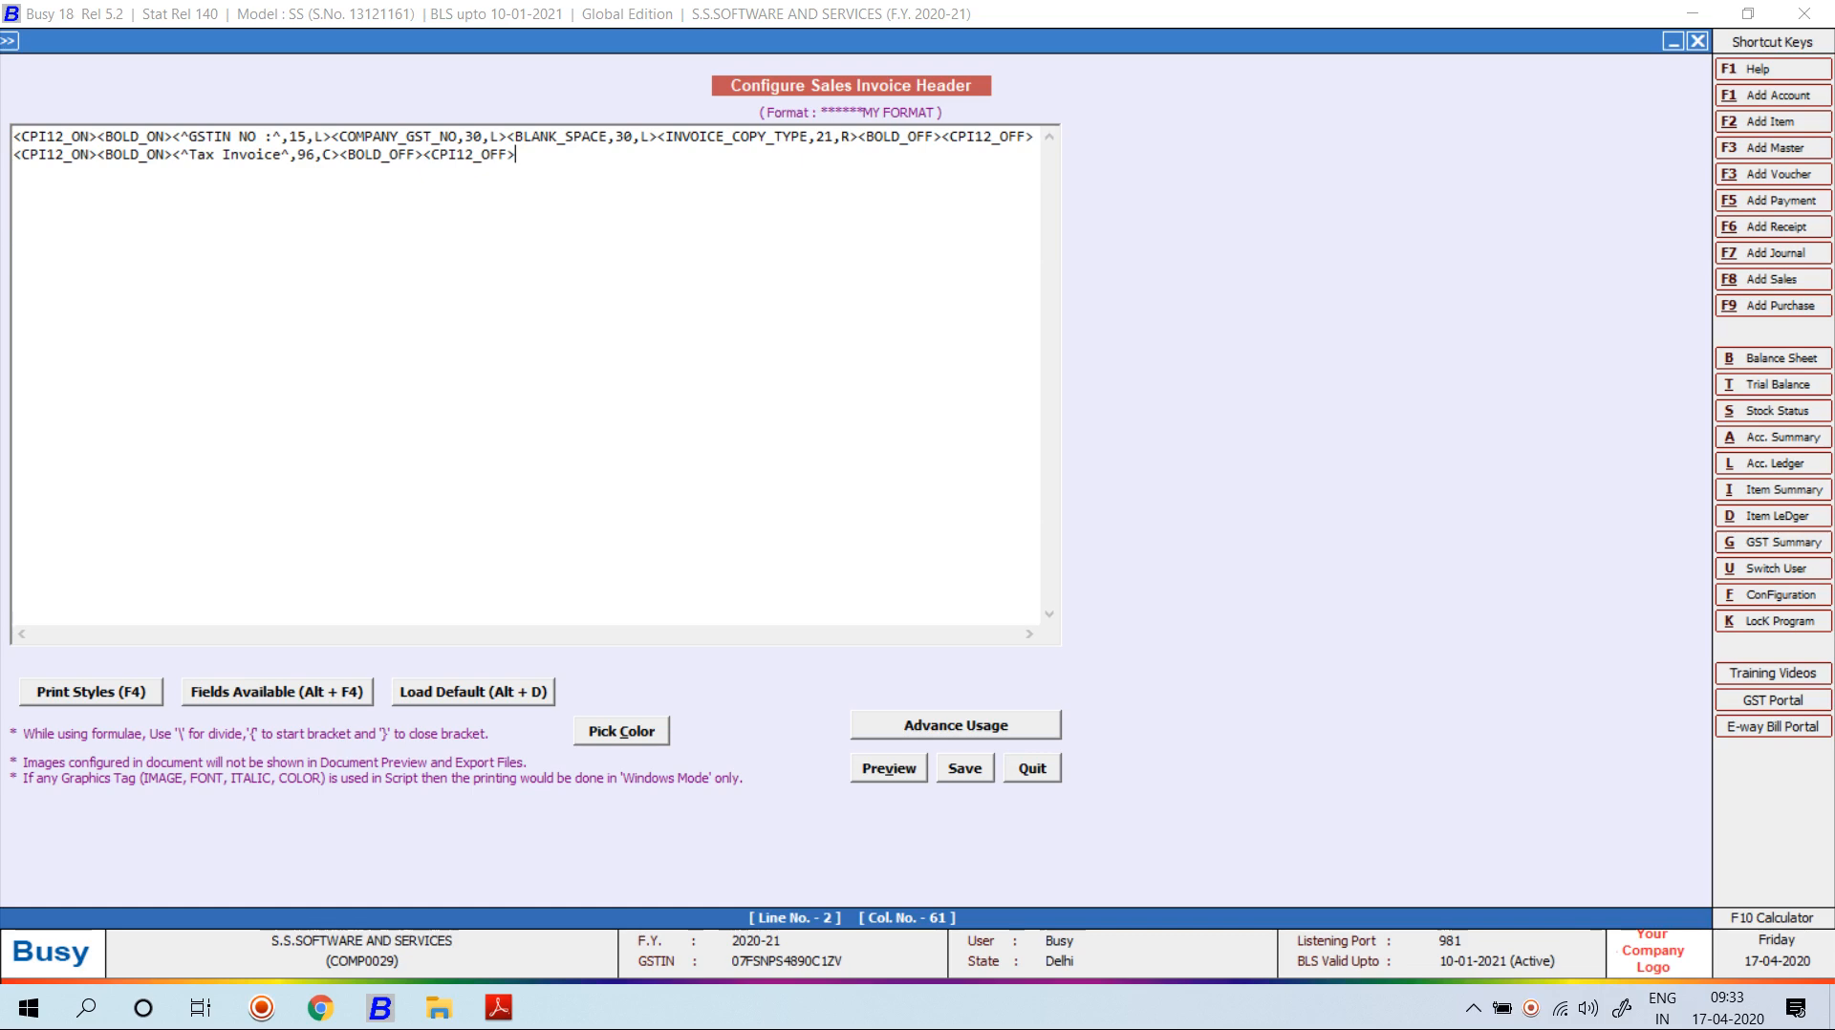
key("alt+v")
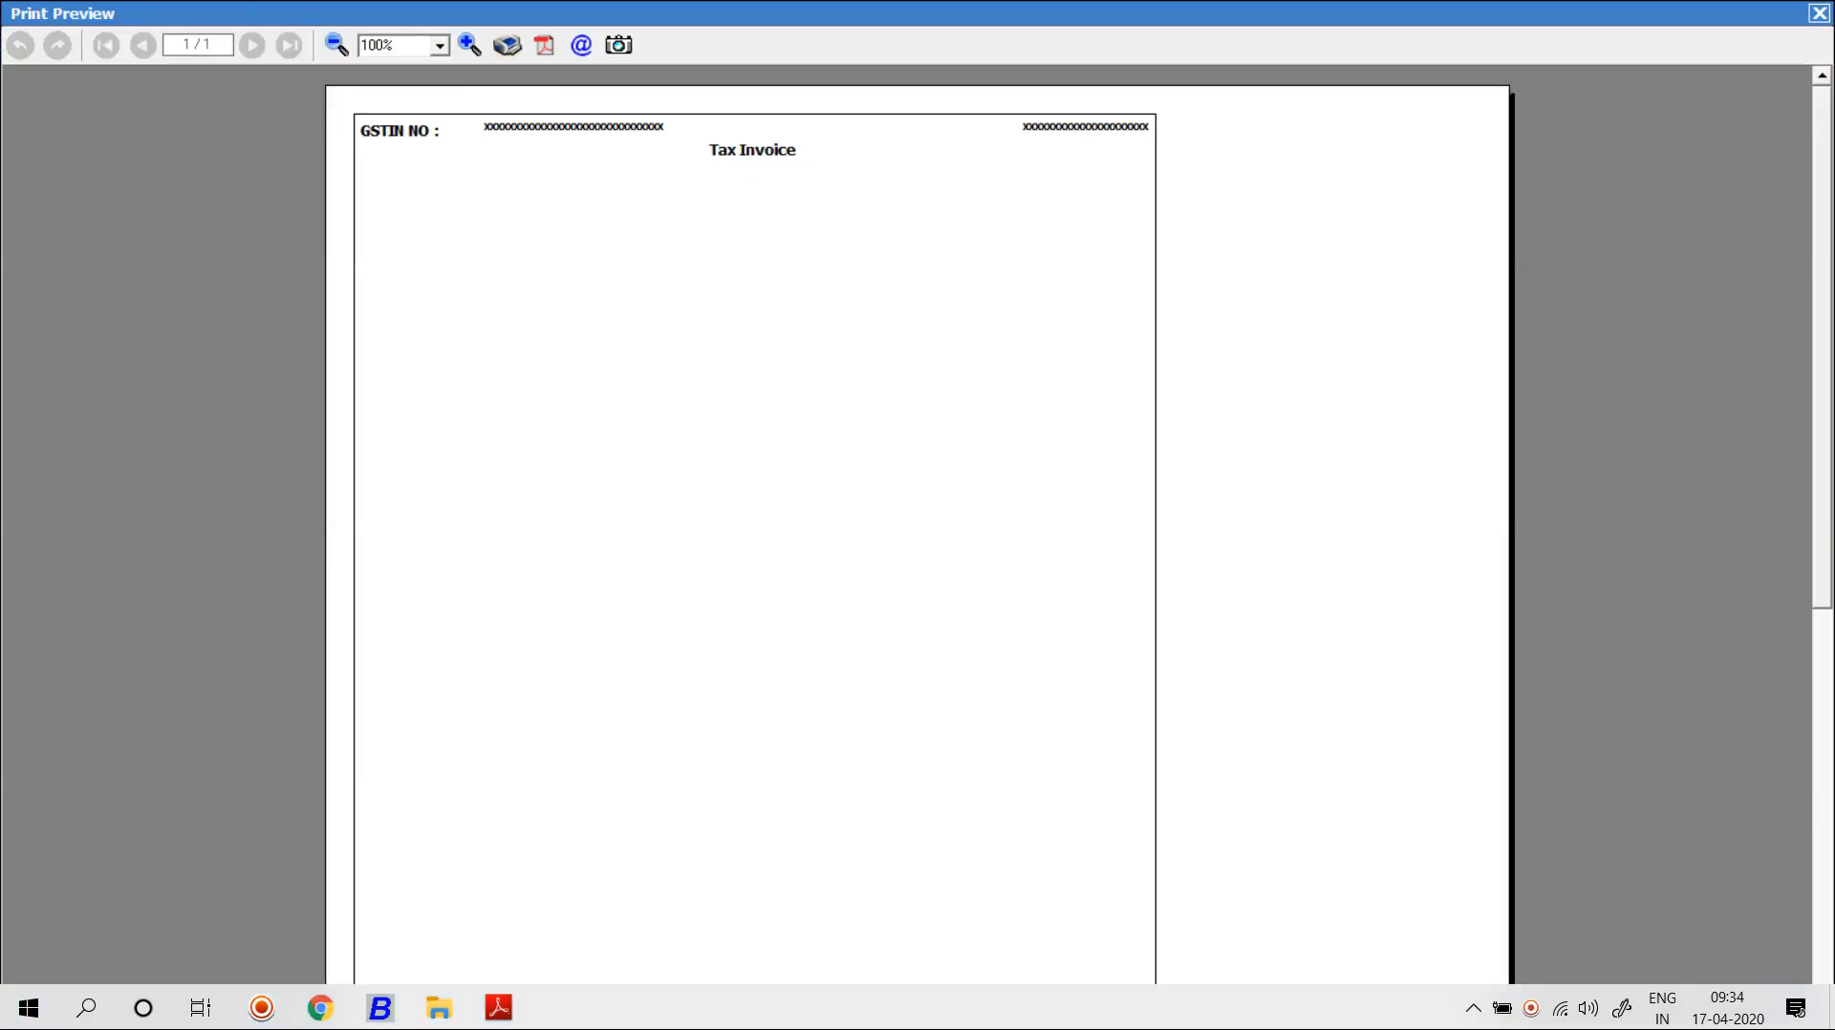
key("Escape")
Wrap the 'Tax Invoice' text in UL_ON and UL_OFF tags and confirm the underline in preview.
left_click(173, 155)
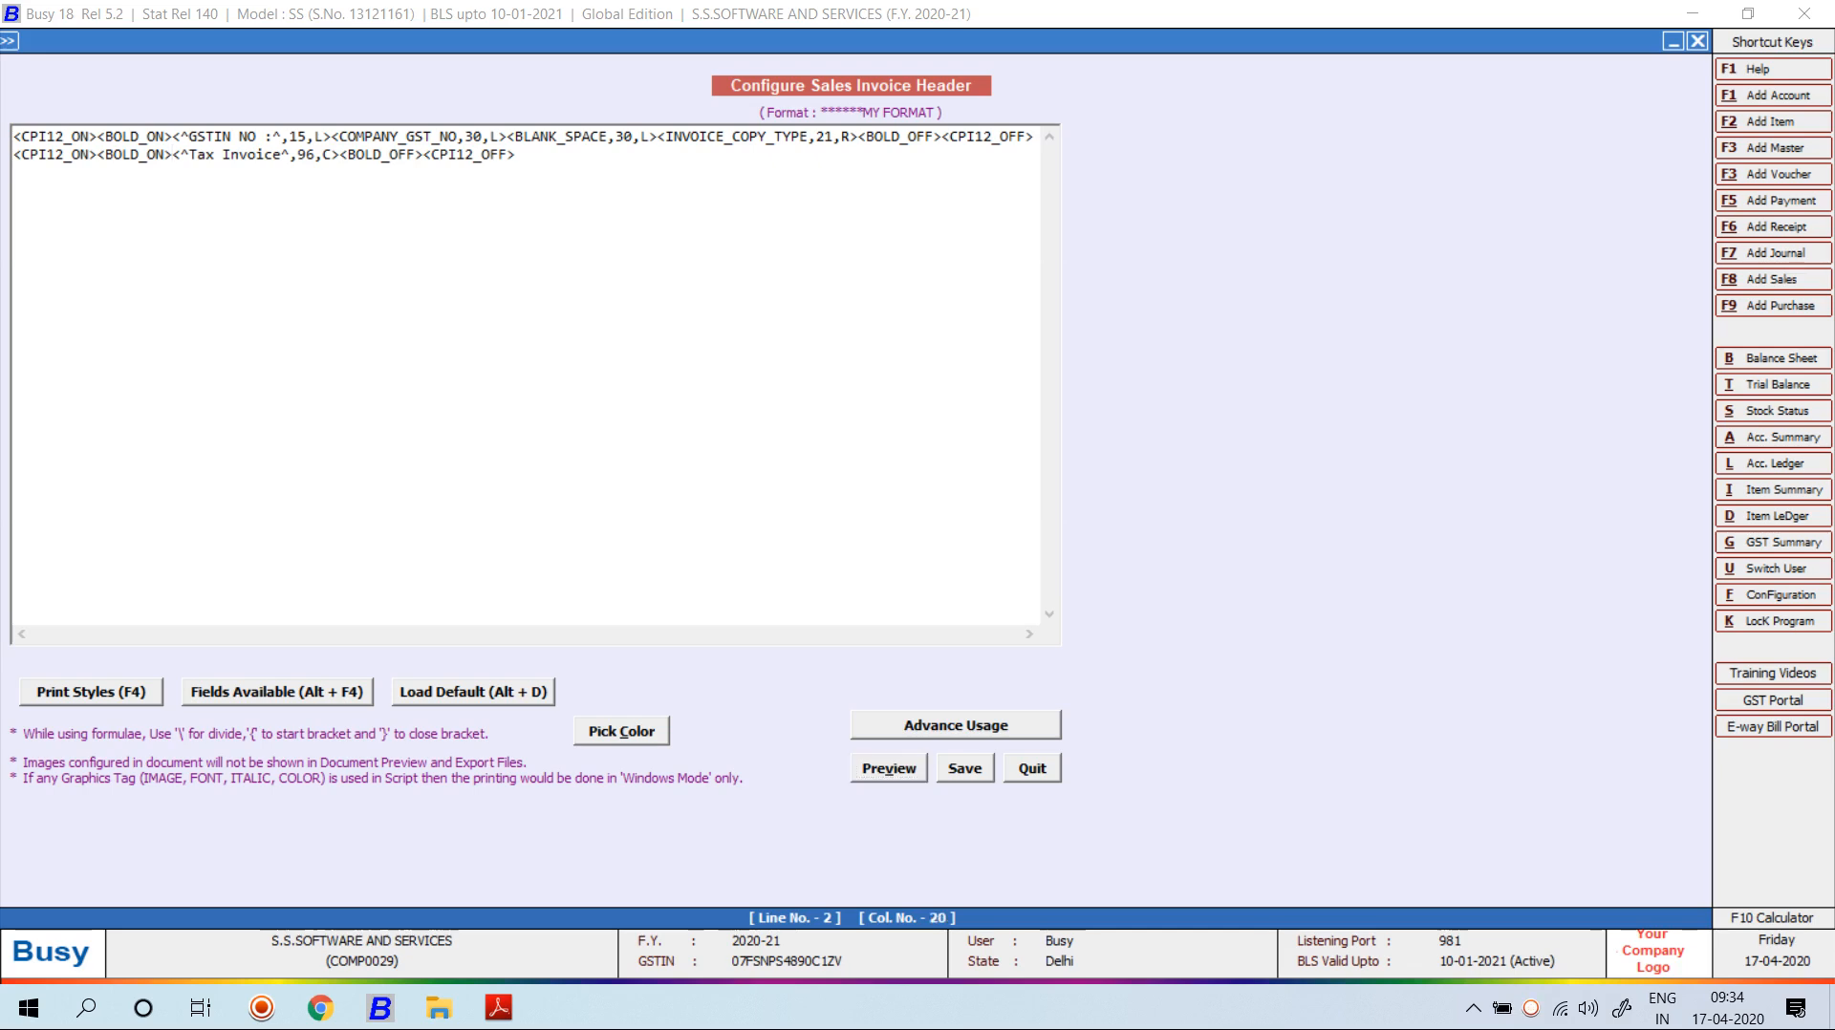
key("F4")
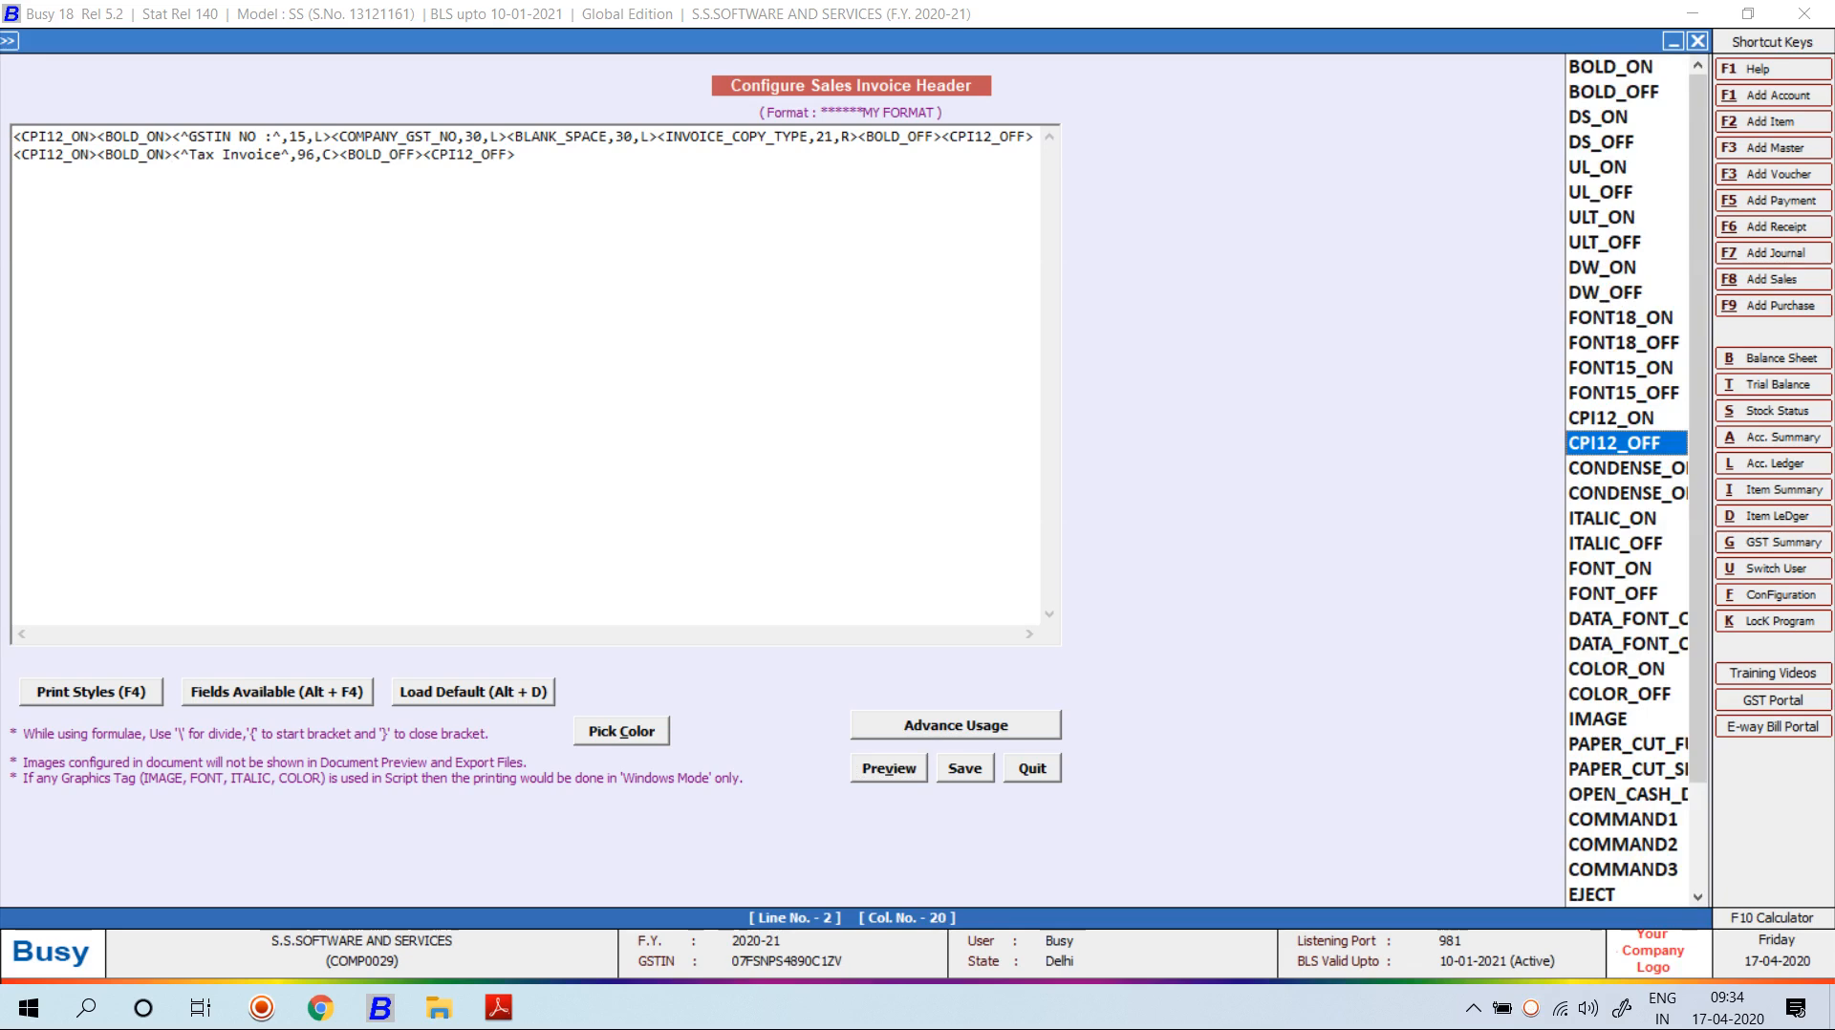
key("Up")
key("Up")
key("Up")
key("Up")
key("Up")
key("Up")
key("Up")
key("Up")
key("Up")
key("Up")
key("Up")
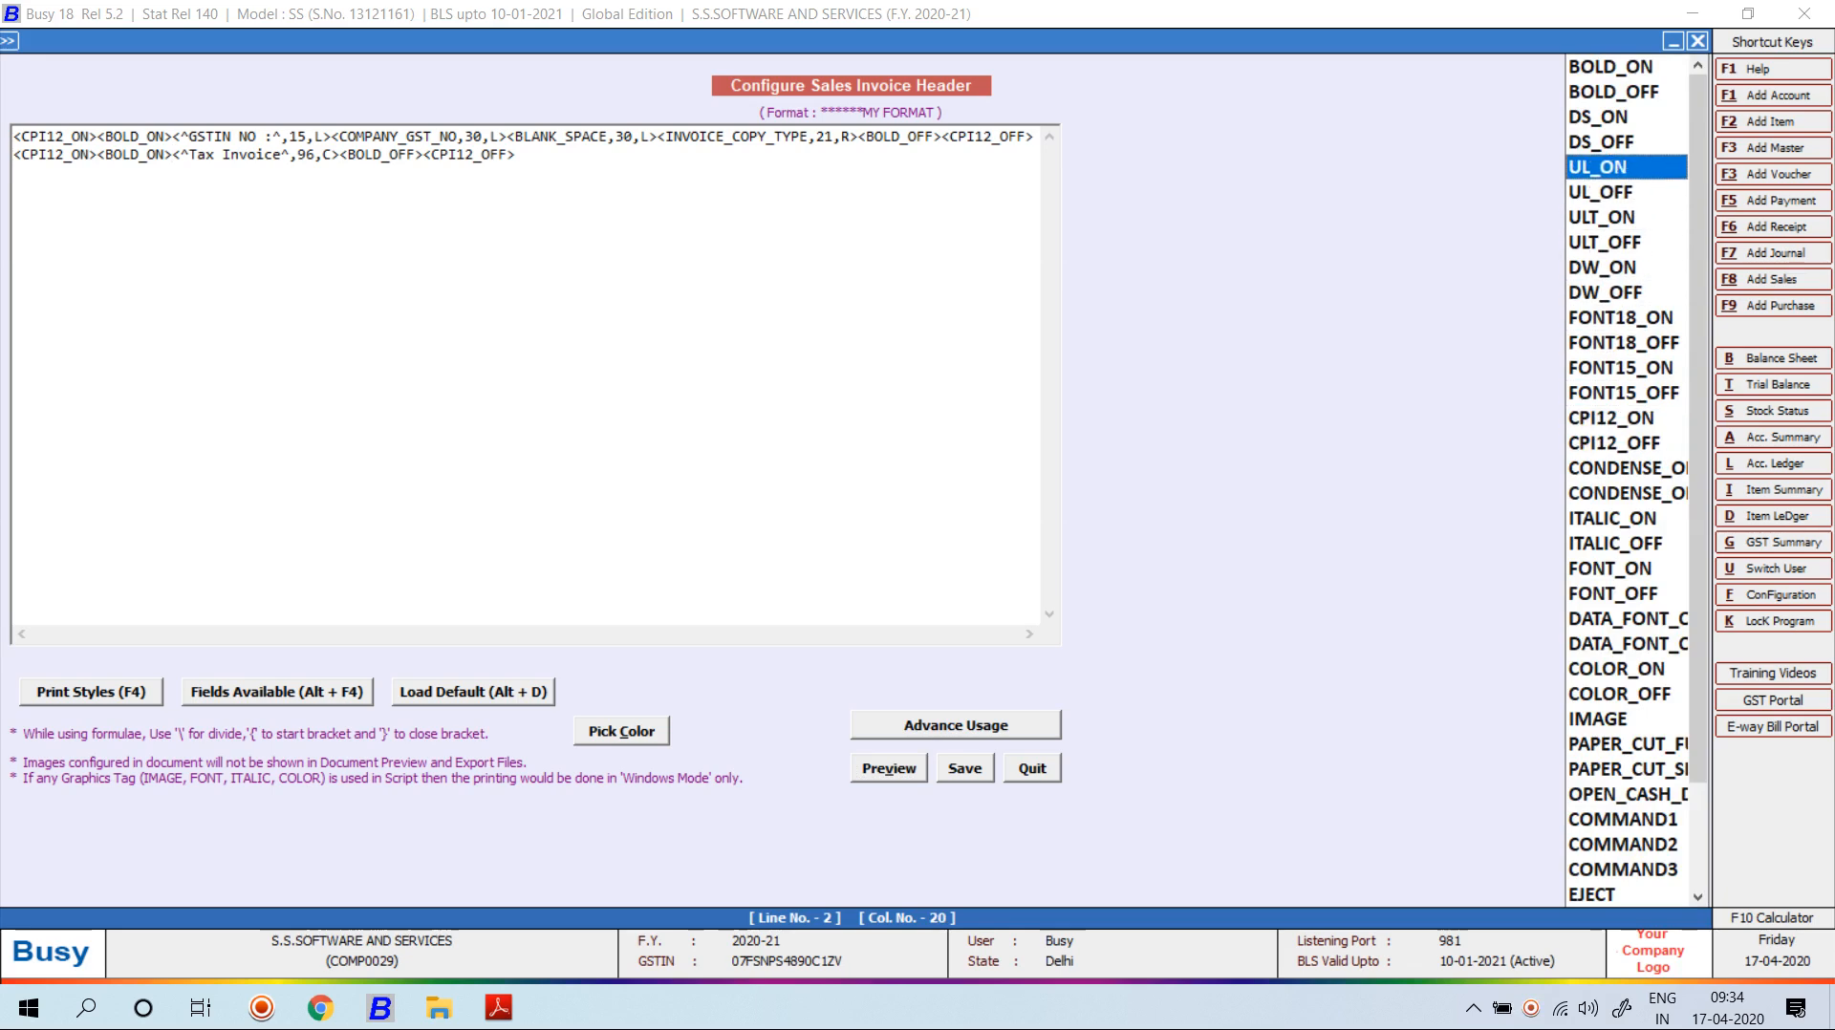
key("Return")
key("Right")
key("Right")
key("Right")
key("Right")
key("Right")
key("Right")
key("Right")
key("Right")
key("Right")
key("Right")
key("Right")
key("Right")
key("Right")
key("Right")
key("Right")
key("Right")
key("Right")
key("Right")
key("Right")
key("Right")
key("Left")
key("F4")
key("Down")
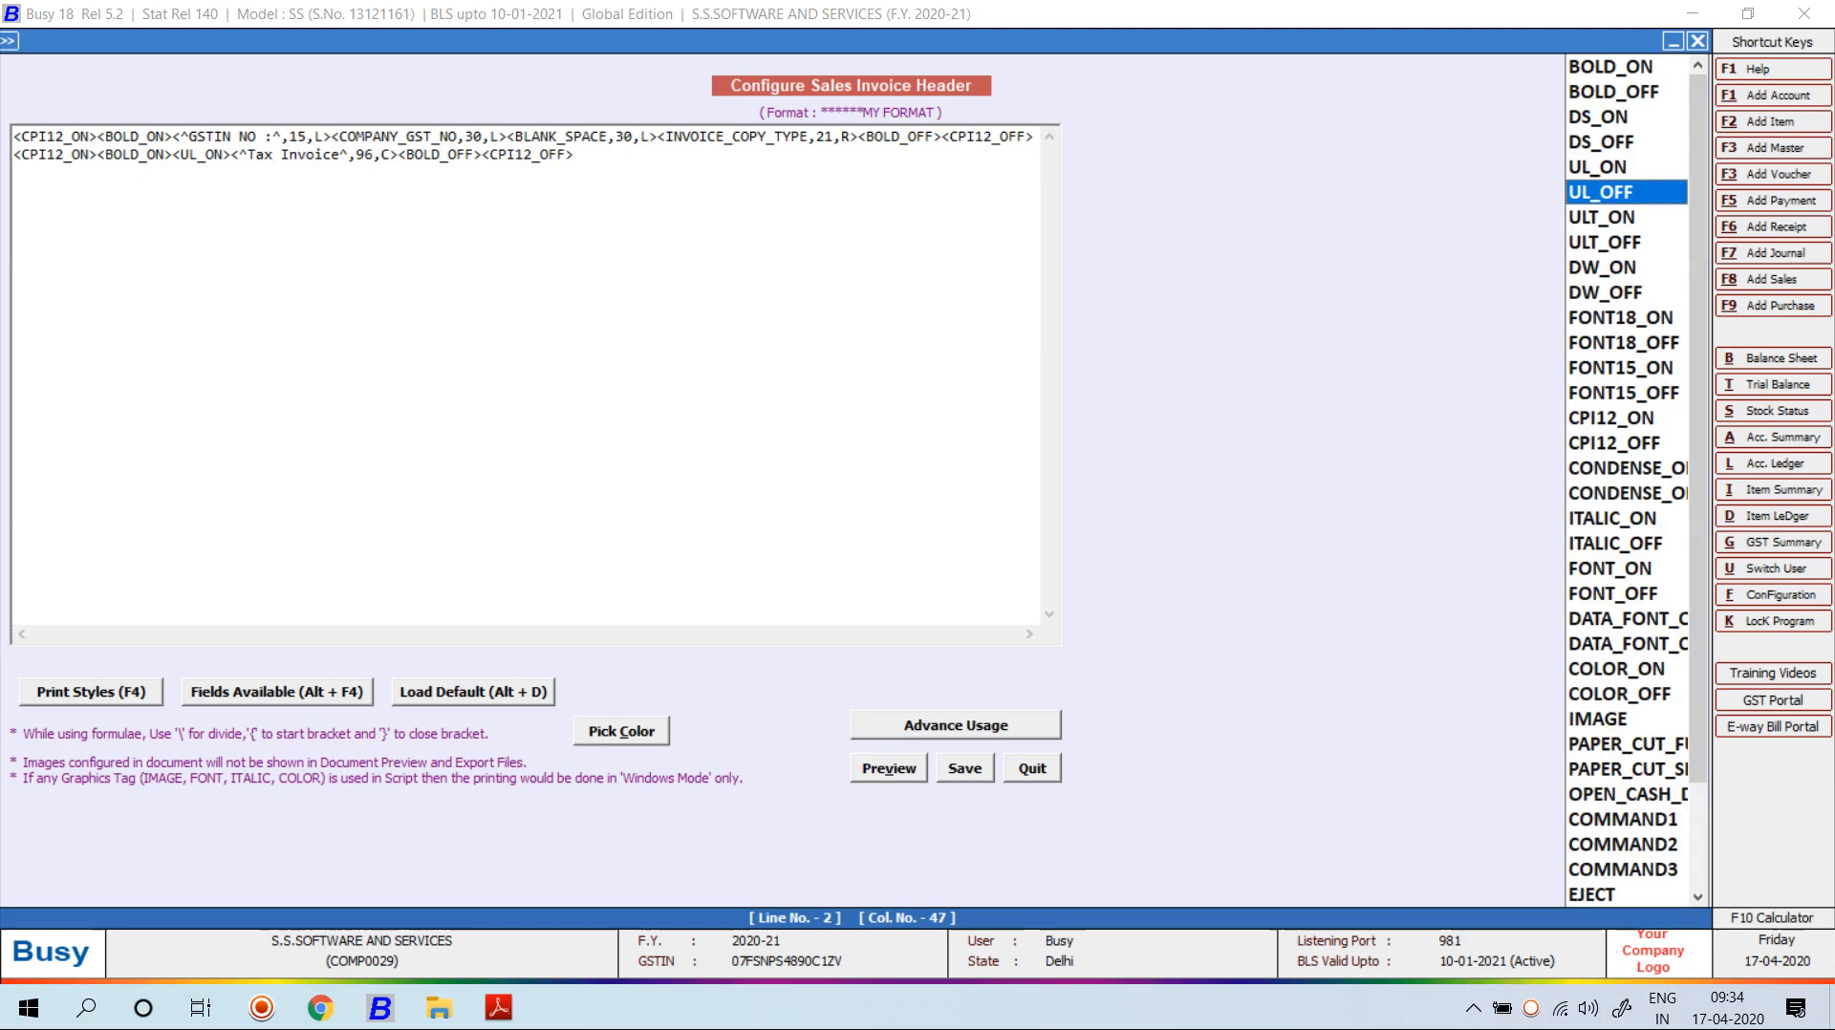
key("Return")
key("alt+v")
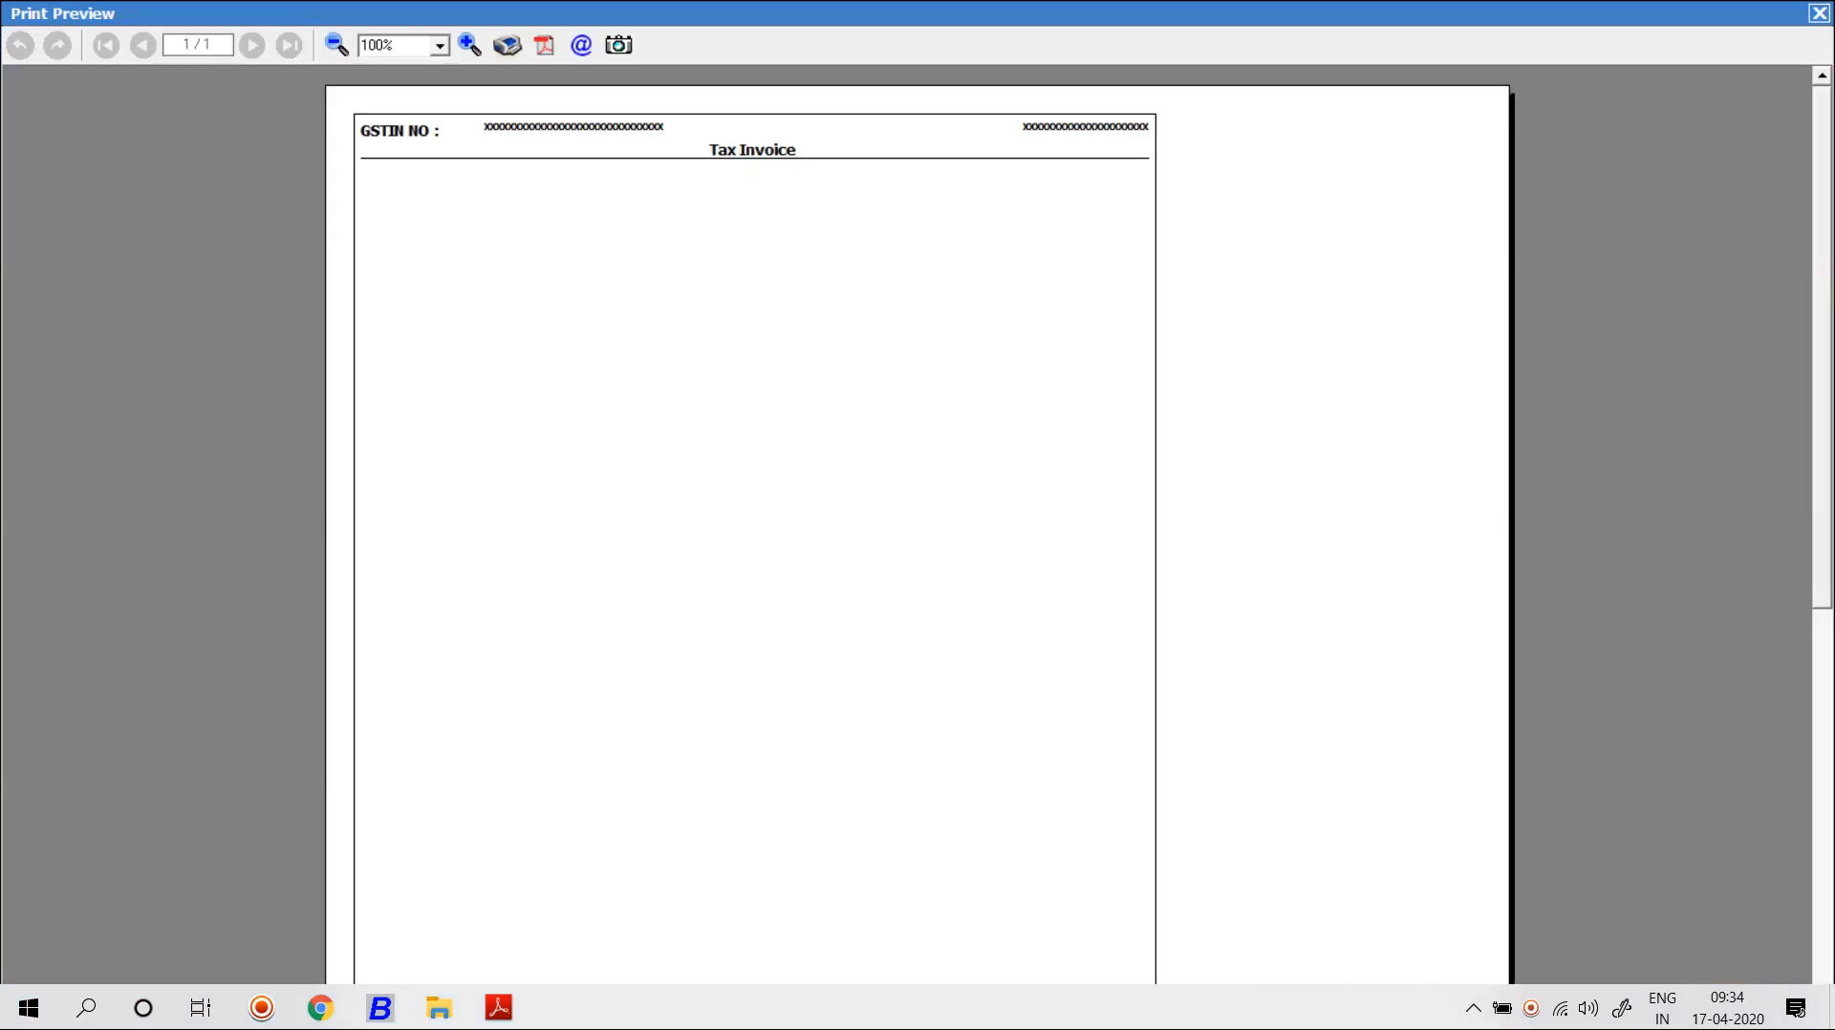
key("Escape")
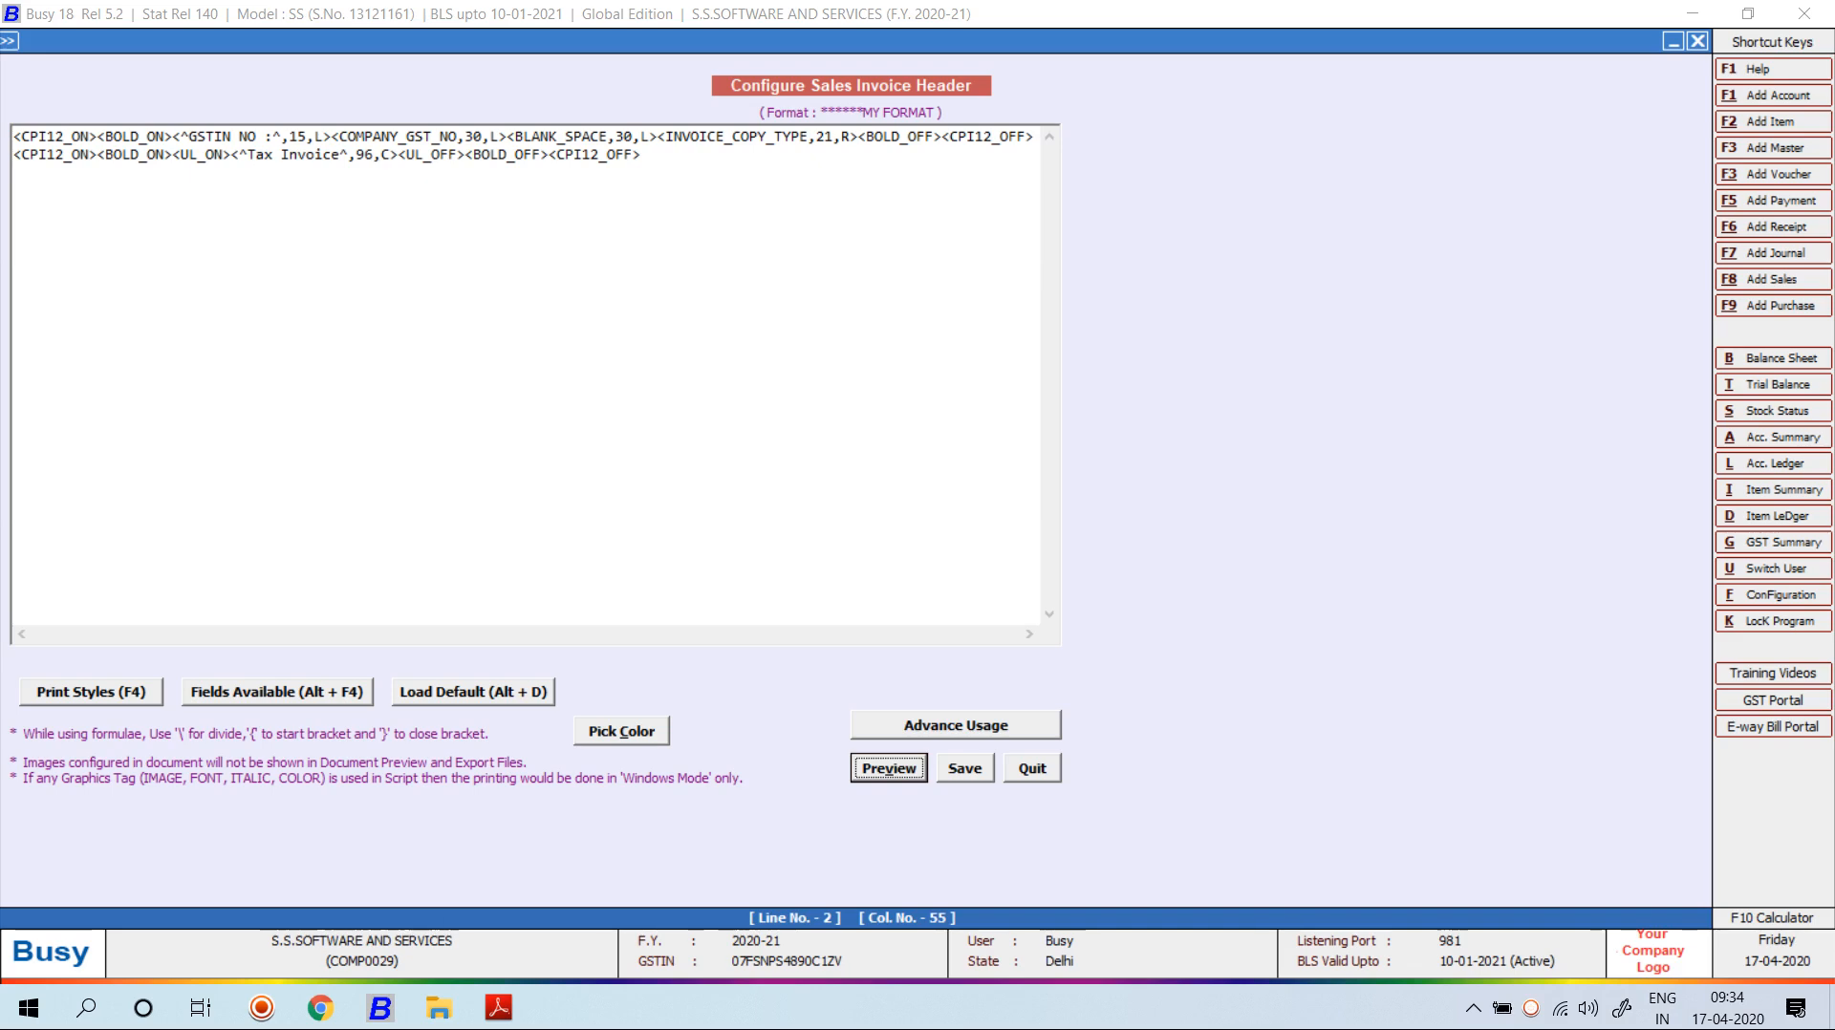
Add BLANK_SPACE fields before and after the Tax Invoice heading, starting at width 30.
left_click(230, 155)
key("Left")
key("Left")
key("Left")
key("Left")
key("Left")
key("Left")
key("alt+F4")
key("Return")
key("Left")
key("Left")
key("BackSpace")
type("30")
key("Right")
key("Right")
key("Right")
key("Right")
key("Right")
key("Right")
key("Right")
key("Right")
key("Right")
key("Right")
key("Right")
key("Right")
key("Right")
key("Right")
key("Right")
key("Right")
key("Right")
key("Right")
key("Right")
key("Right")
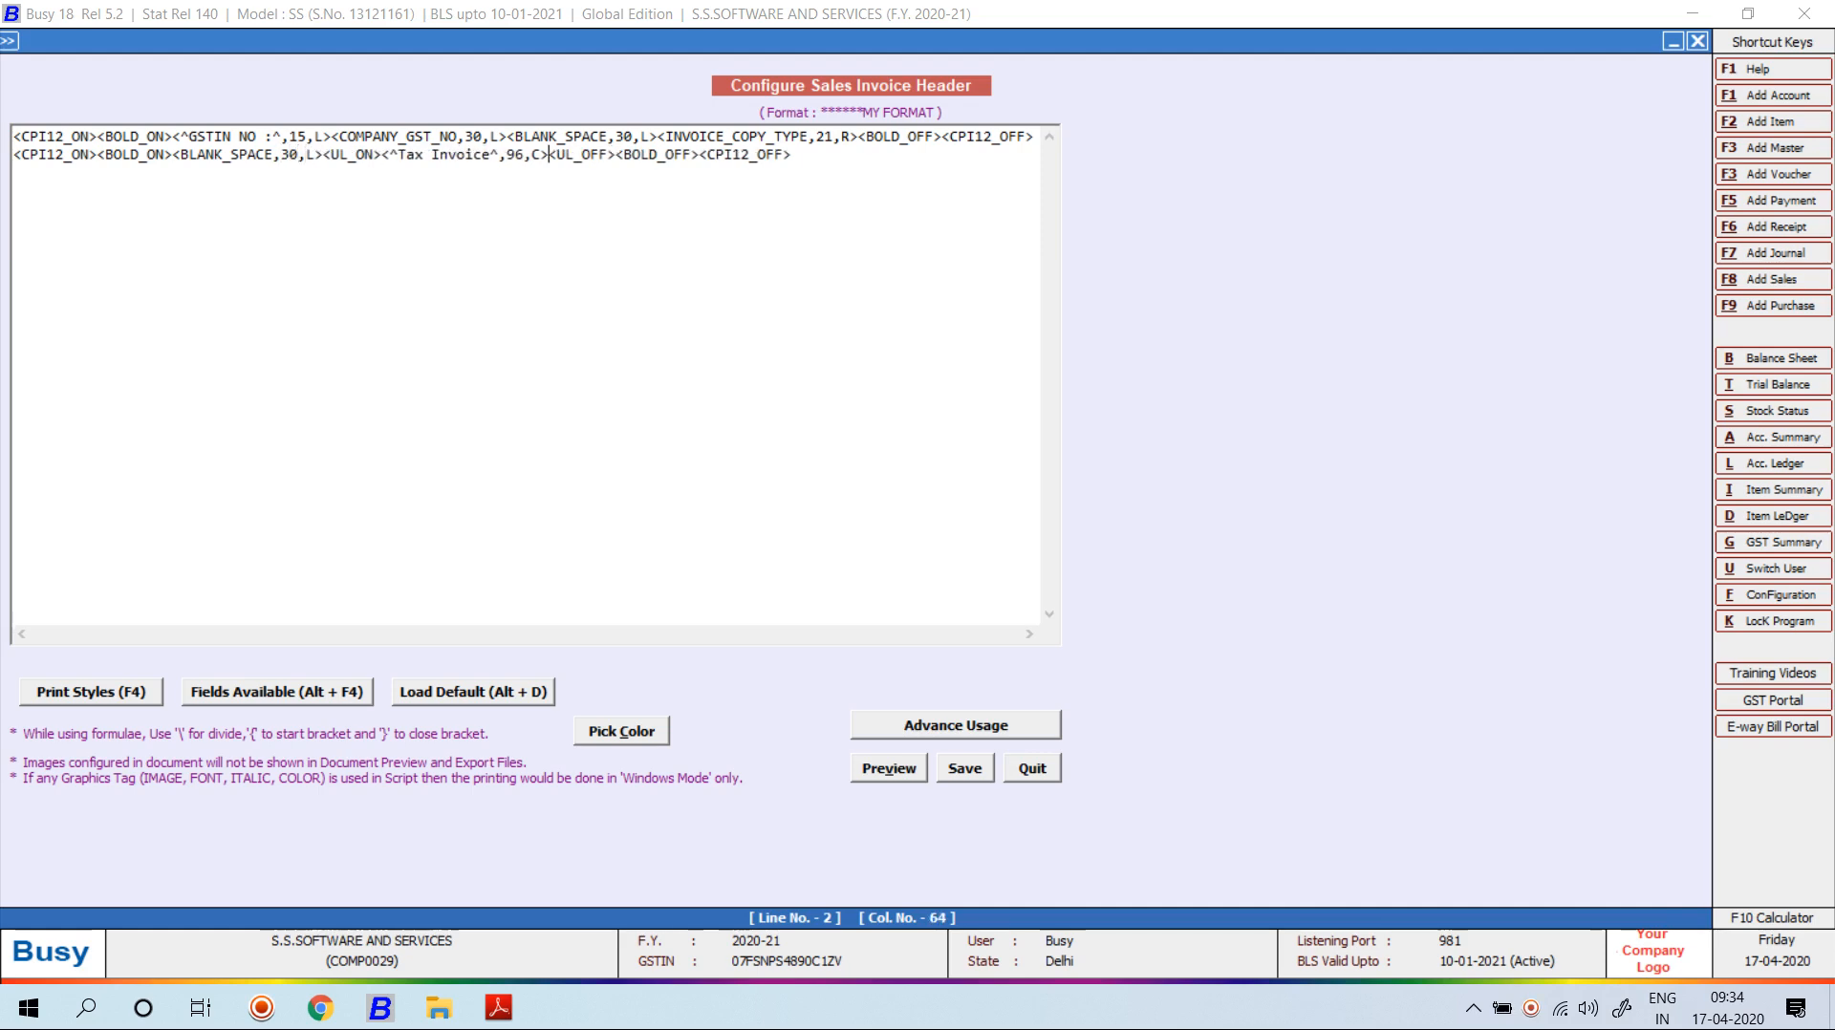
key("alt+F4")
key("Return")
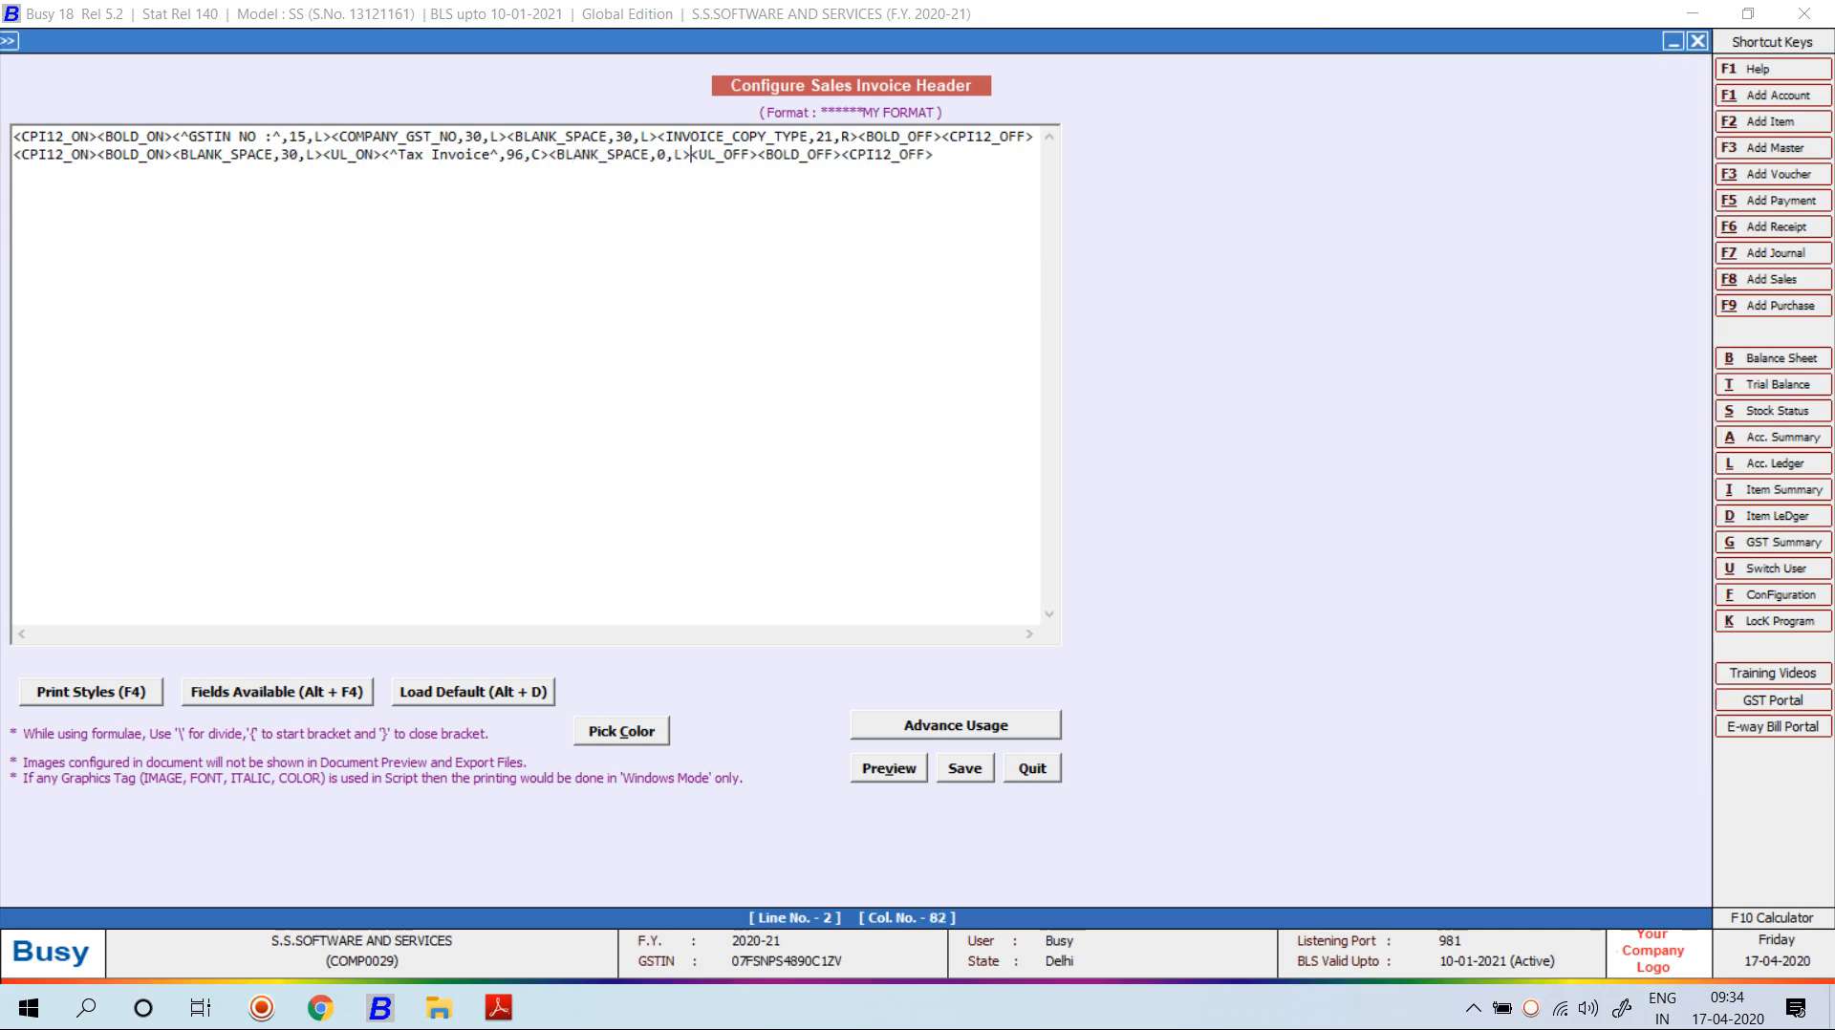
key("Left")
key("Left")
type("3")
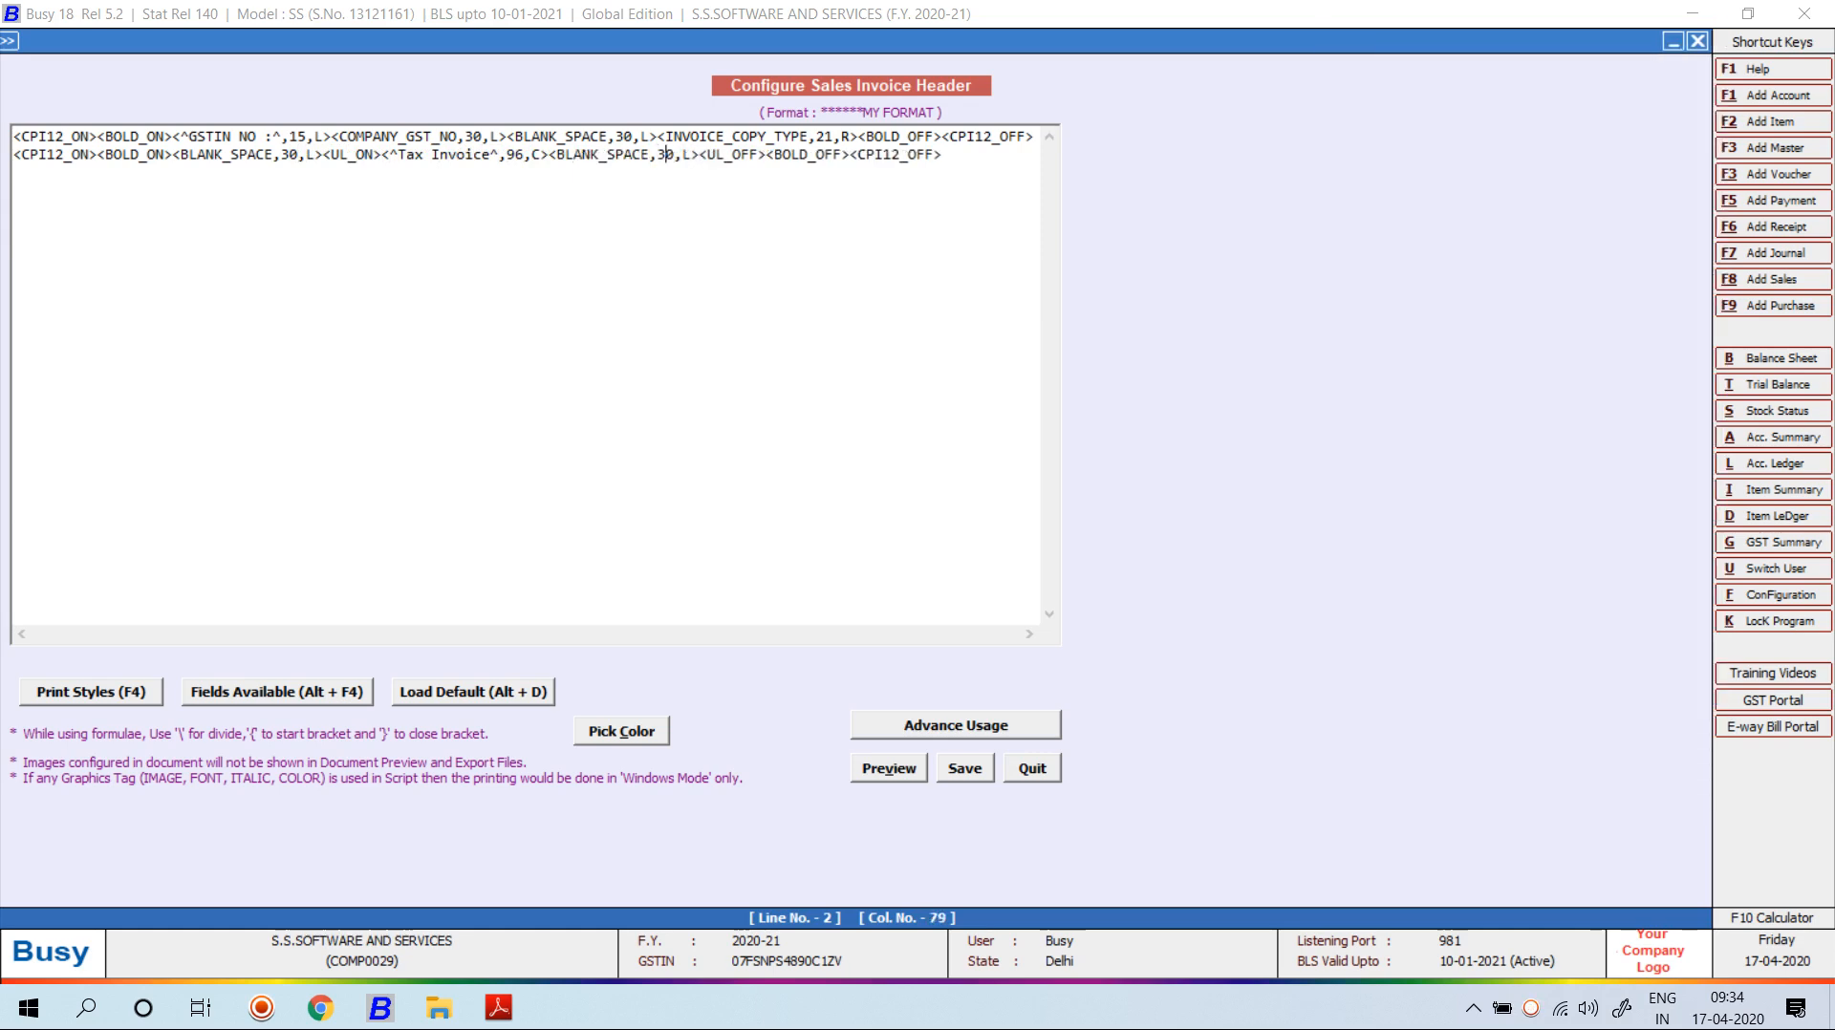
Change the heading width from 96 to 36 and preview the padded line.
left_click(464, 154)
key("BackSpace")
type("3")
key("alt+v")
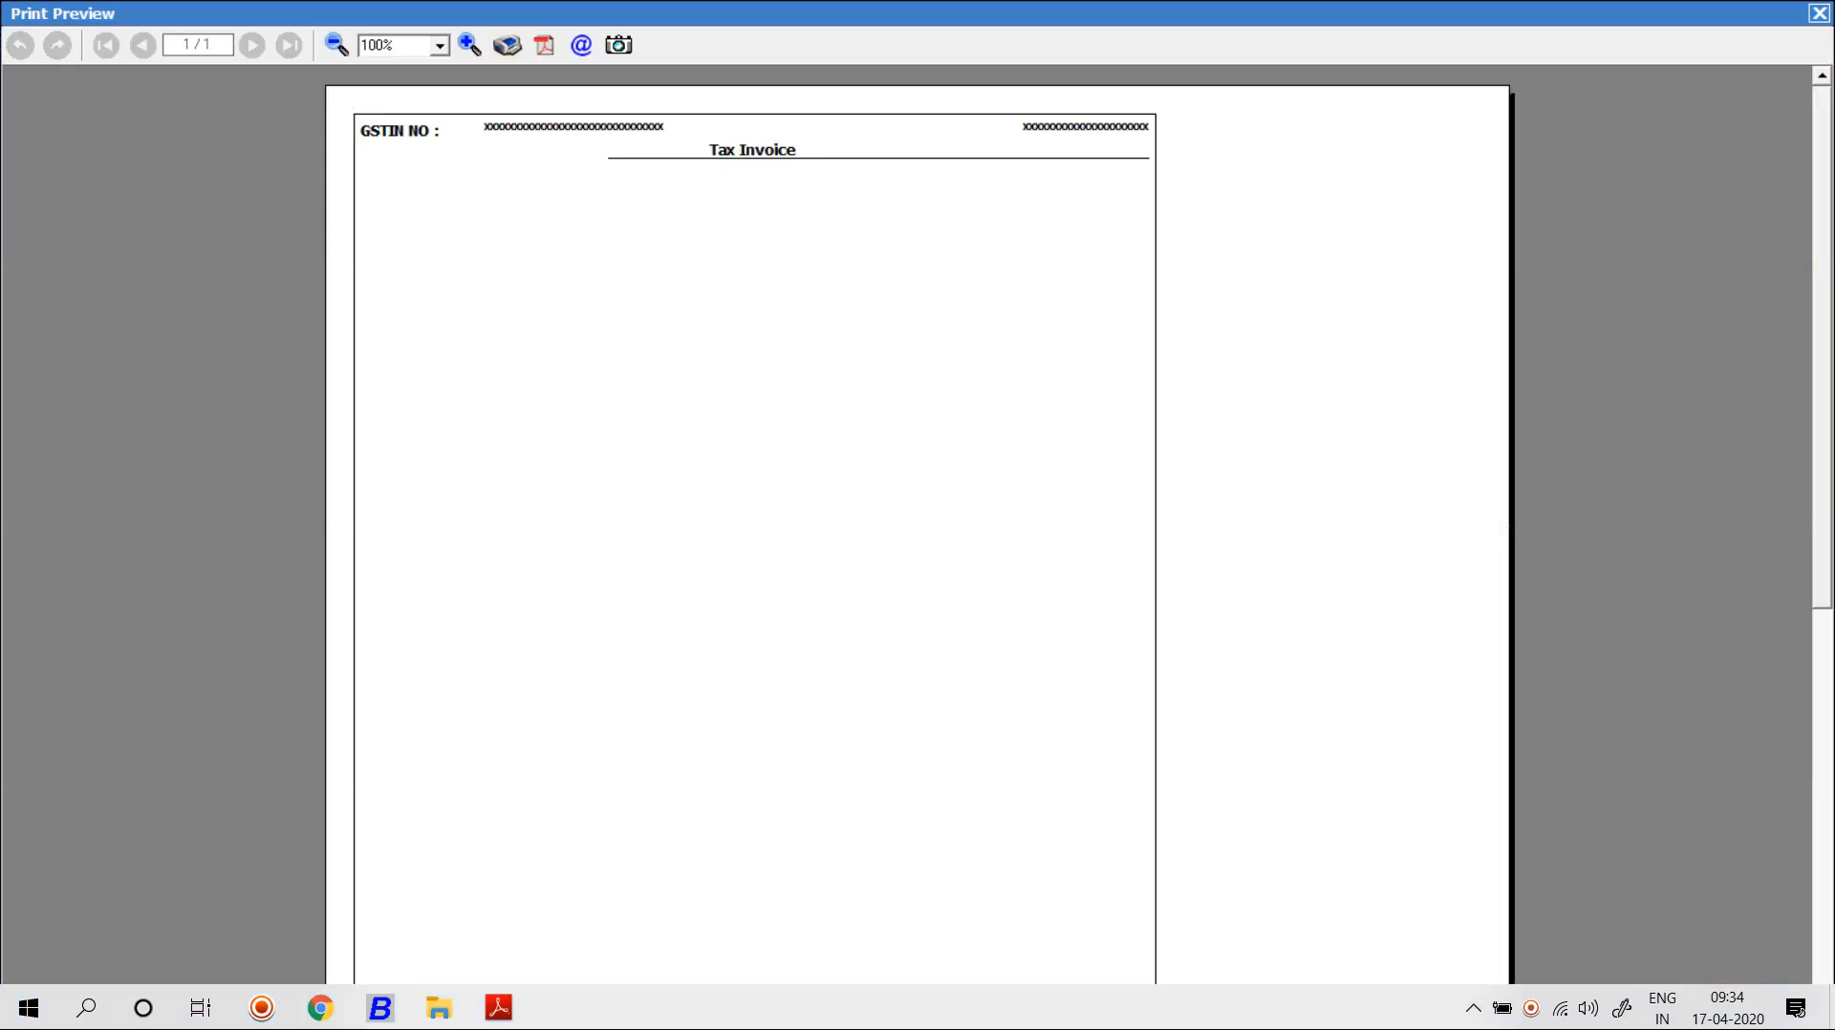
key("Escape")
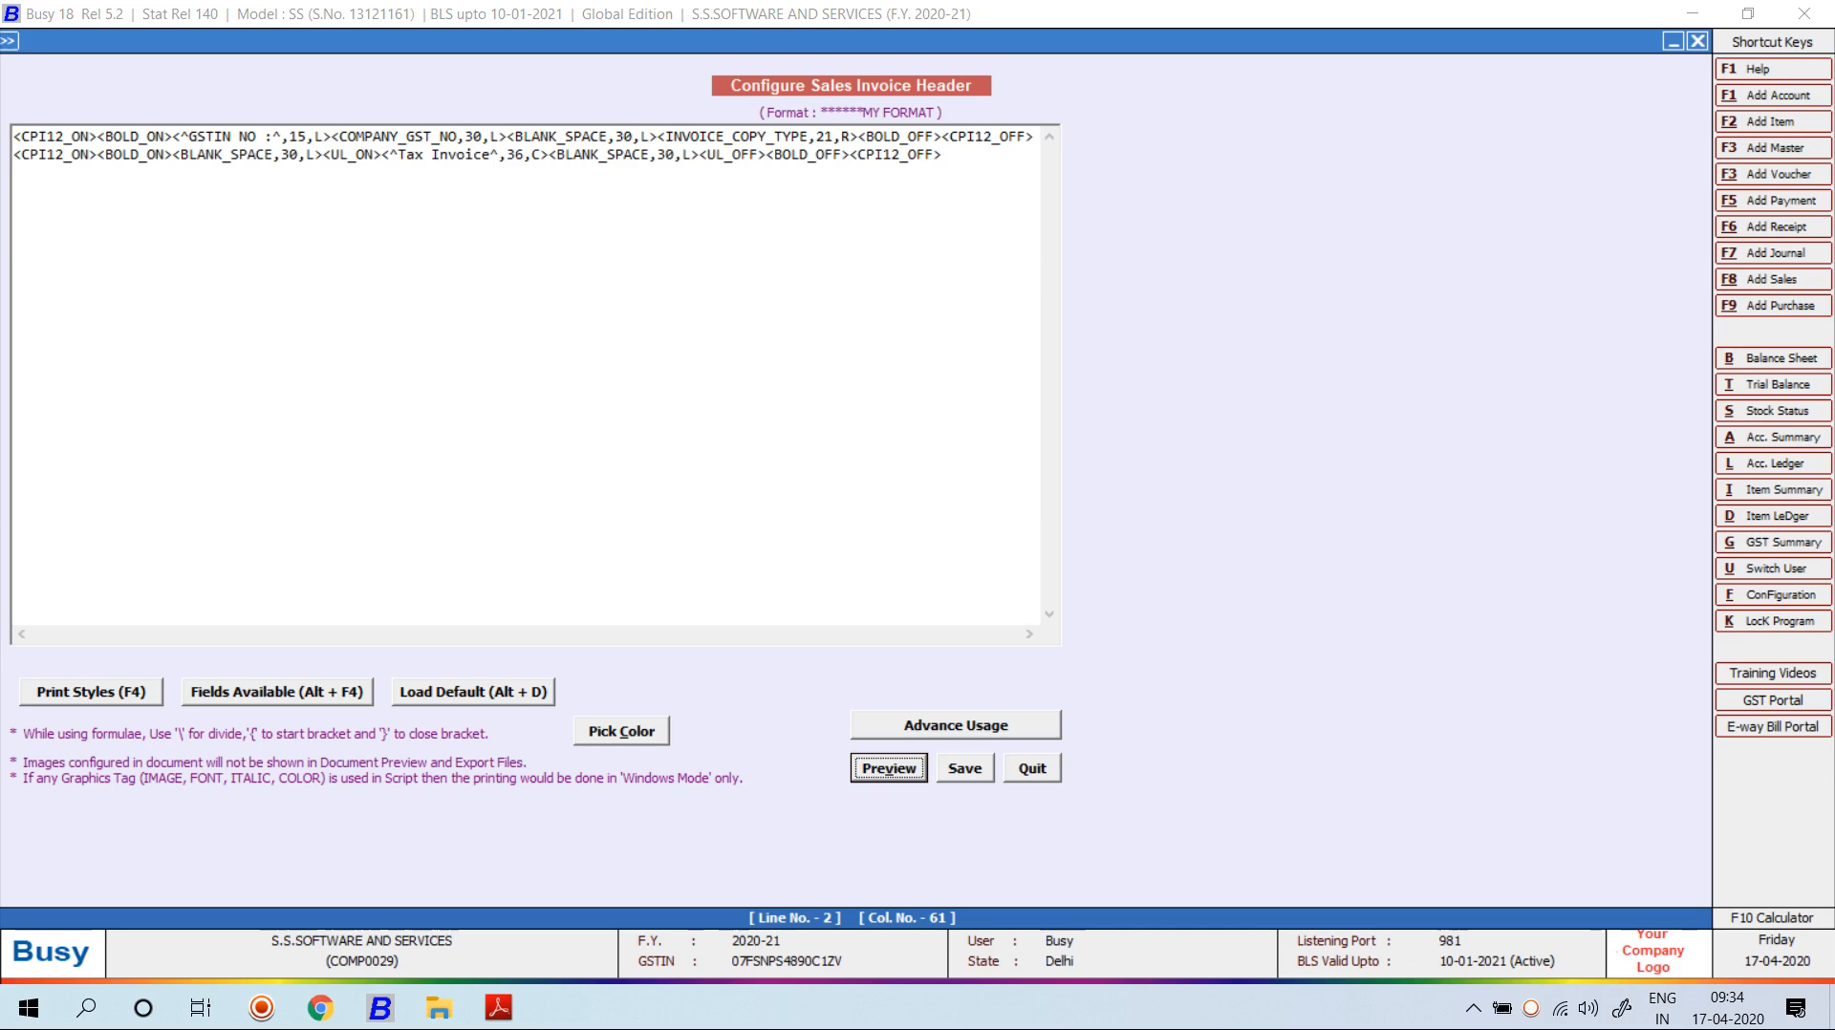
Set both blank space widths to 40 and preview the header again.
left_click(306, 155)
key("Left")
key("BackSpace")
key("BackSpace")
type("40")
left_click(675, 155)
key("BackSpace")
key("BackSpace")
type("40")
key("alt+v")
key("Escape")
Narrow the heading width from 36 to 16 and preview the shorter underline.
left_click(516, 154)
key("BackSpace")
type("1")
key("alt+v")
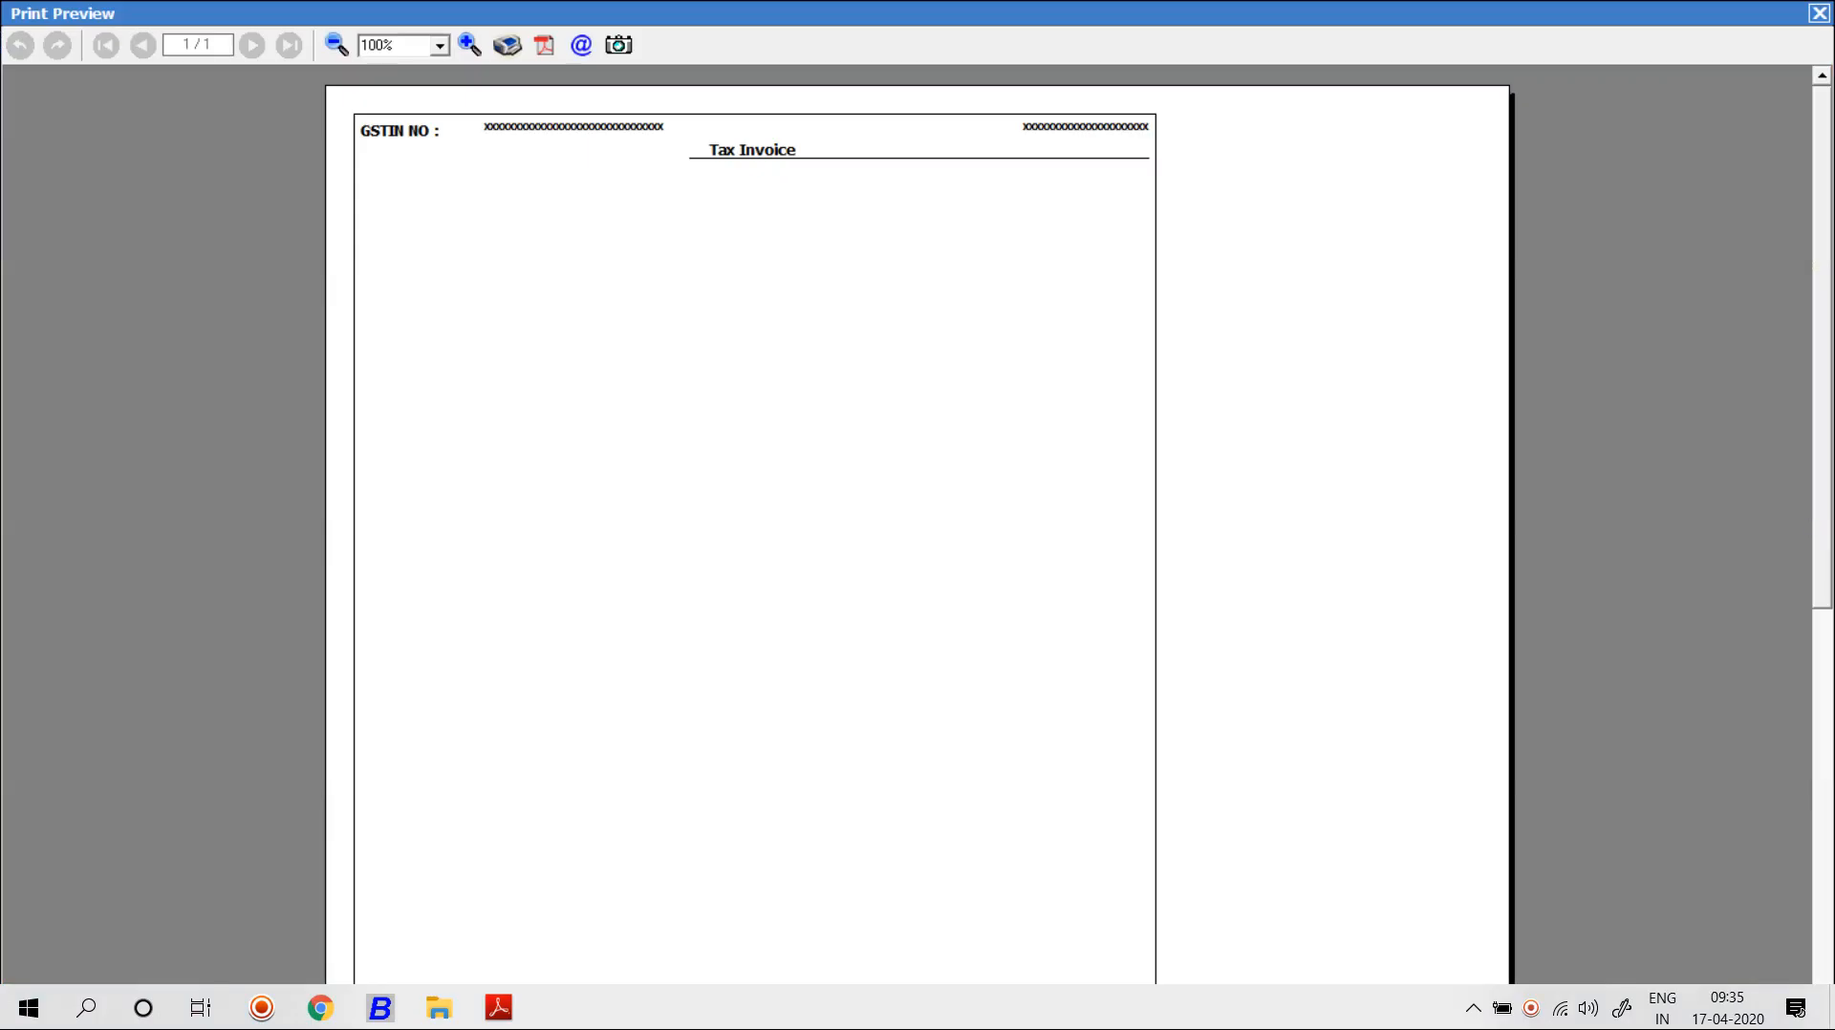
key("Escape")
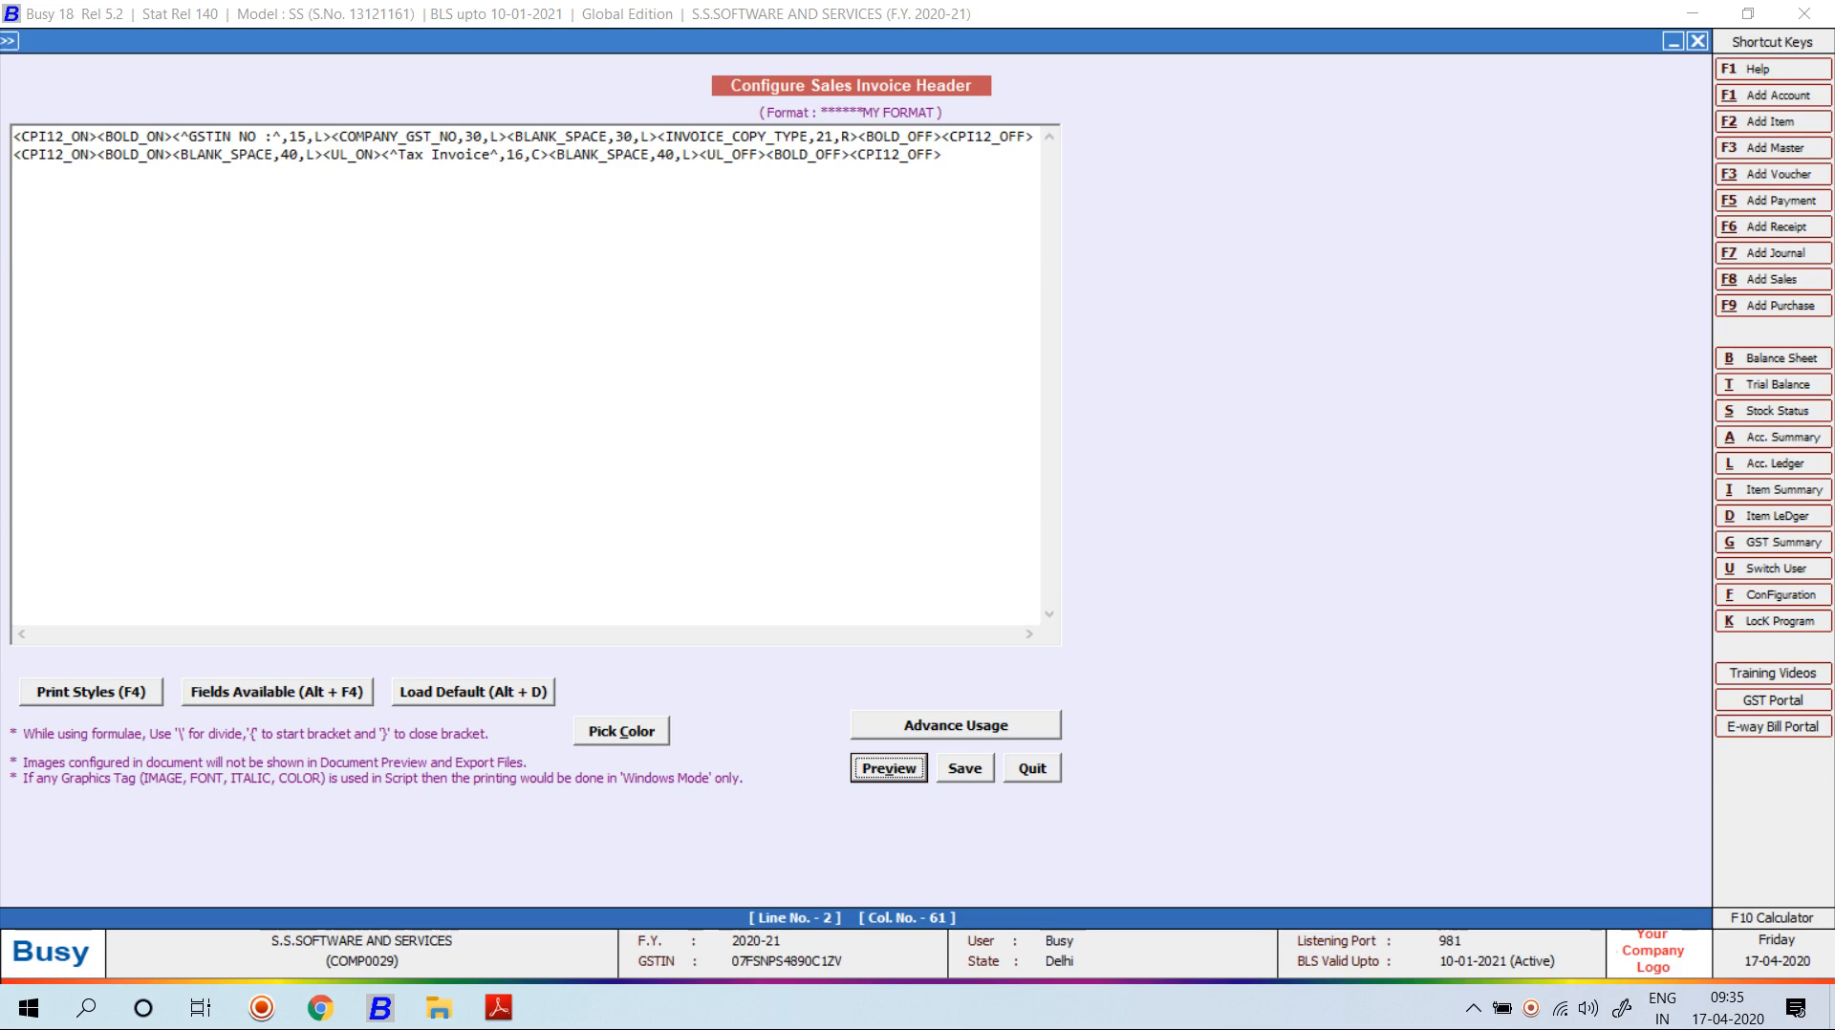
Remove the UL_ON tag, the extra blank space field and the leftover bracket before Tax Invoice.
left_click(381, 155)
key("BackSpace")
key("BackSpace")
key("BackSpace")
key("BackSpace")
key("BackSpace")
key("BackSpace")
key("BackSpace")
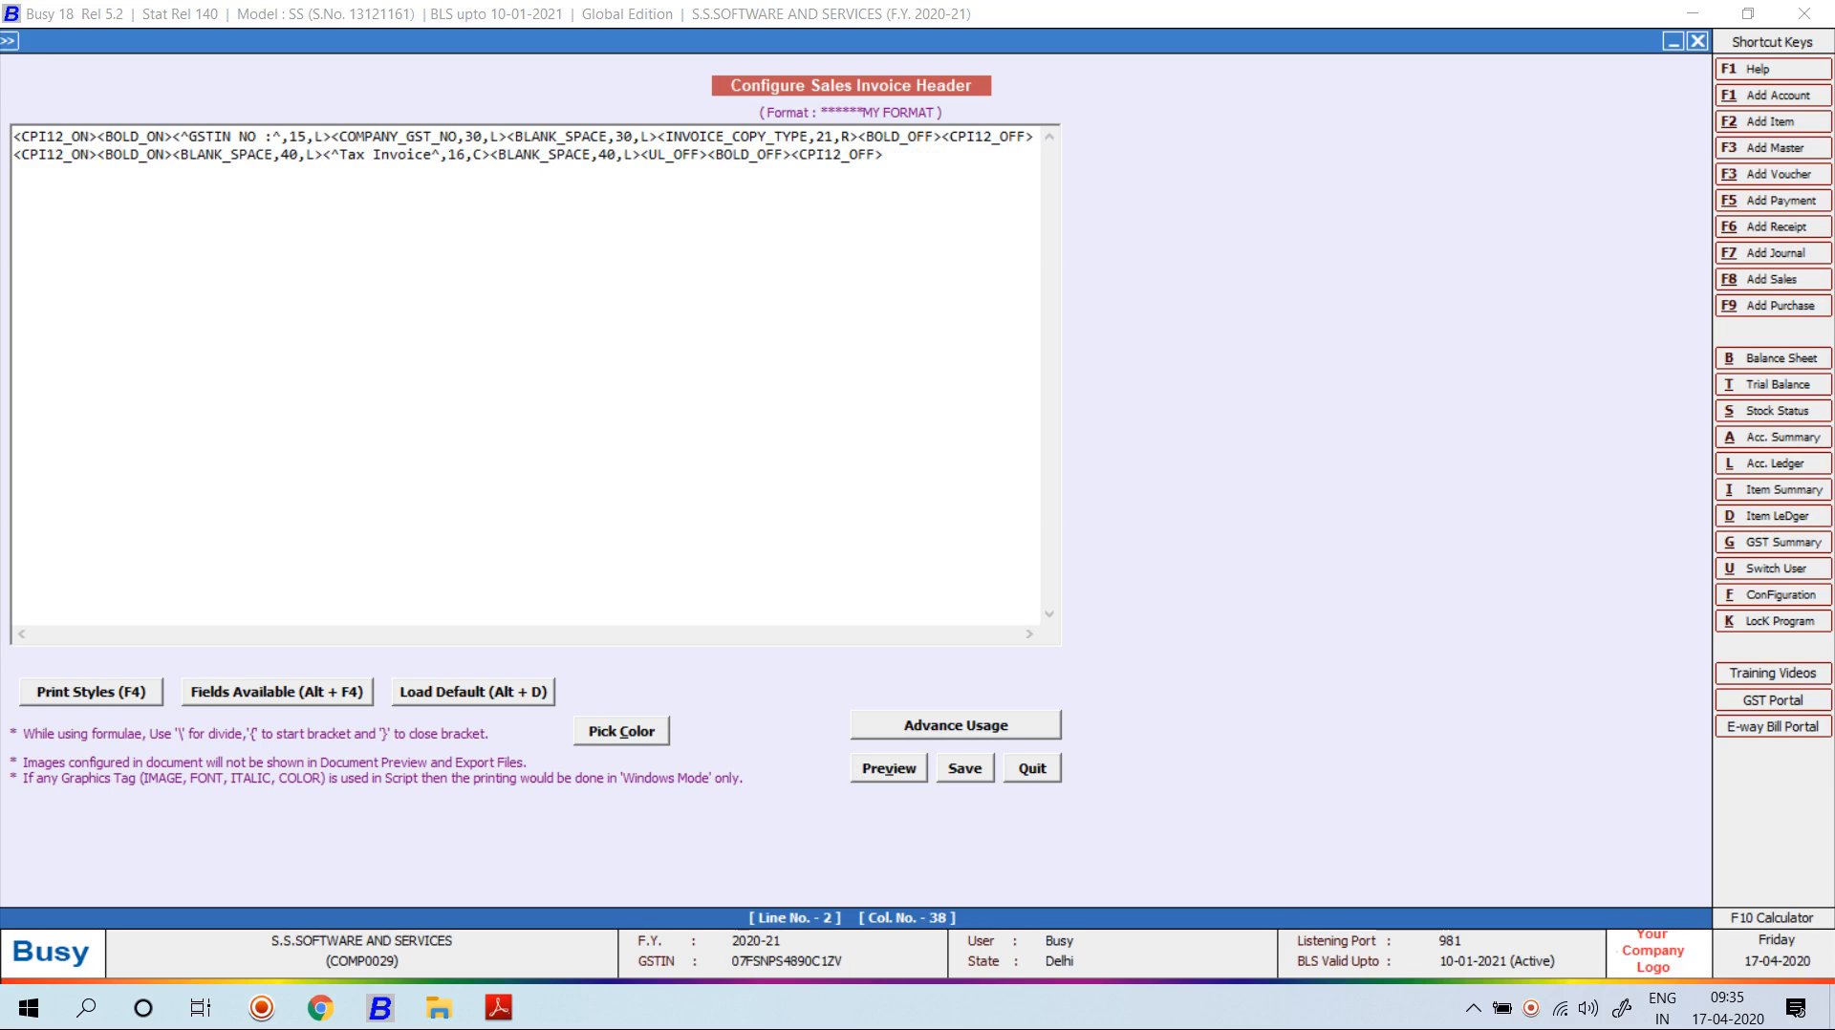
key("alt+F4")
key("Return")
key("BackSpace")
key("BackSpace")
key("BackSpace")
key("BackSpace")
key("BackSpace")
key("BackSpace")
key("BackSpace")
key("BackSpace")
key("BackSpace")
key("BackSpace")
key("BackSpace")
key("BackSpace")
key("BackSpace")
key("BackSpace")
key("BackSpace")
key("BackSpace")
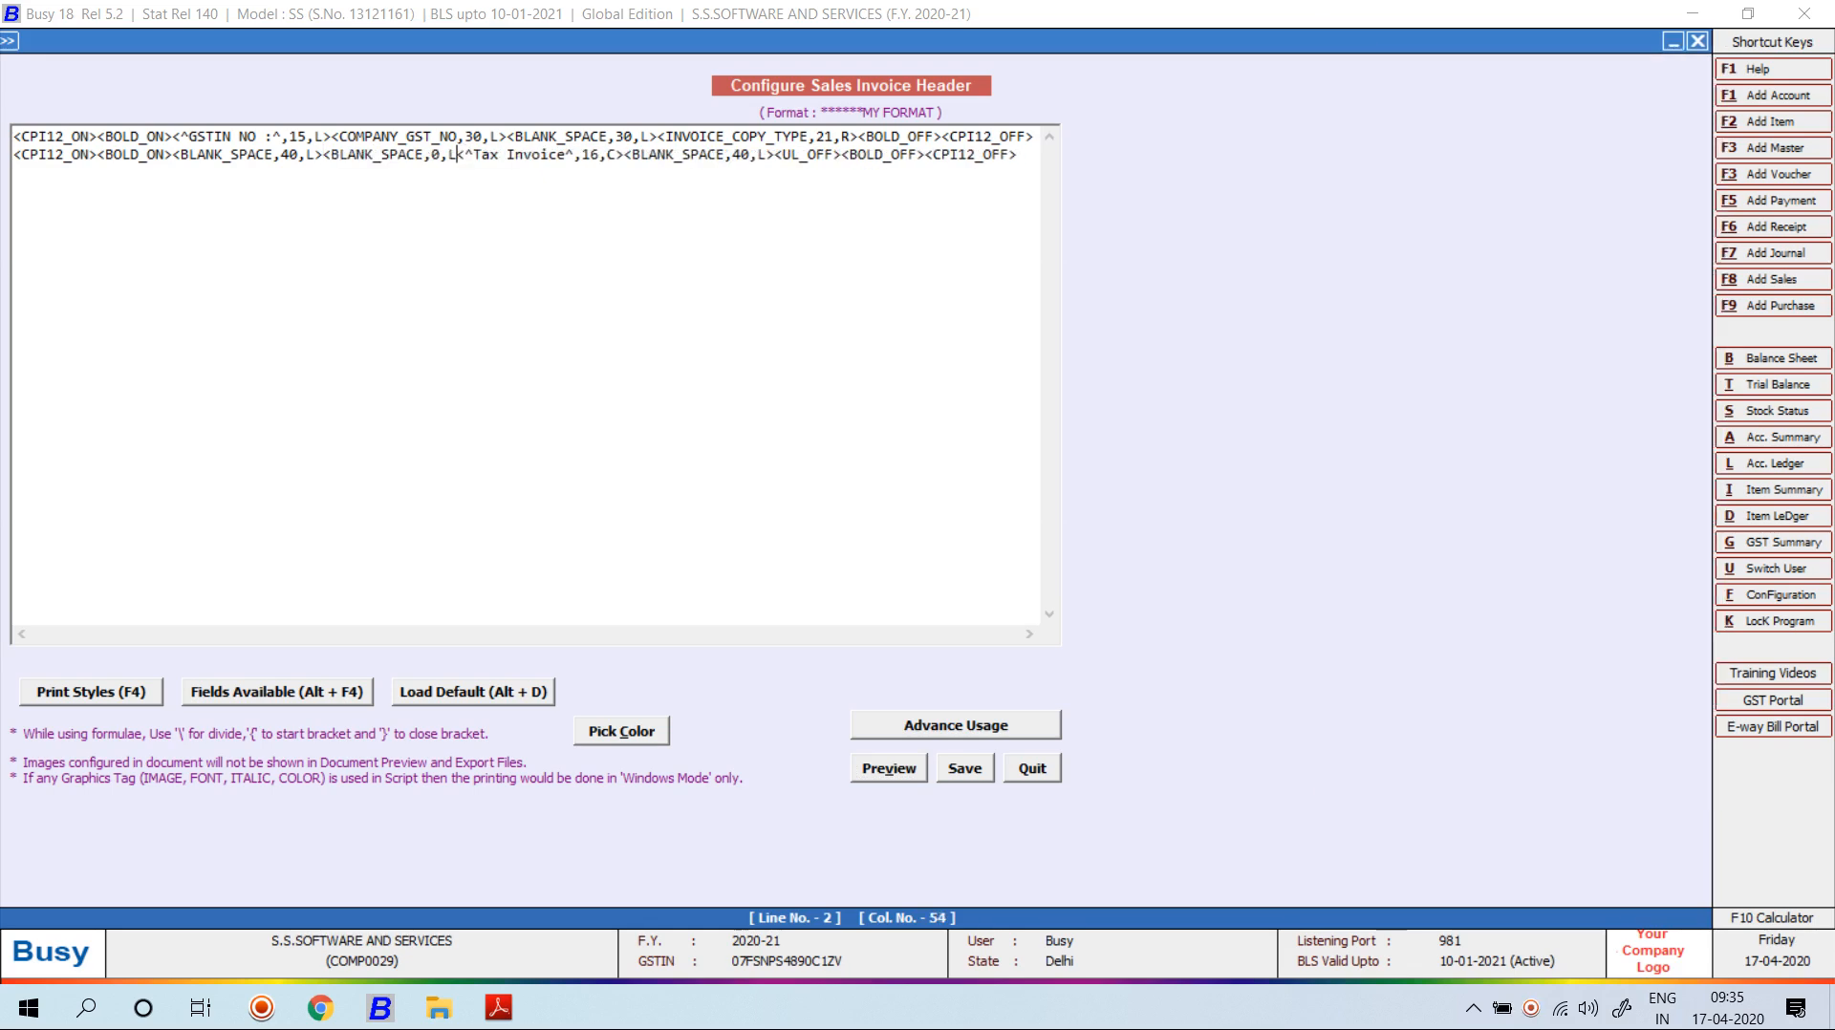
key("BackSpace")
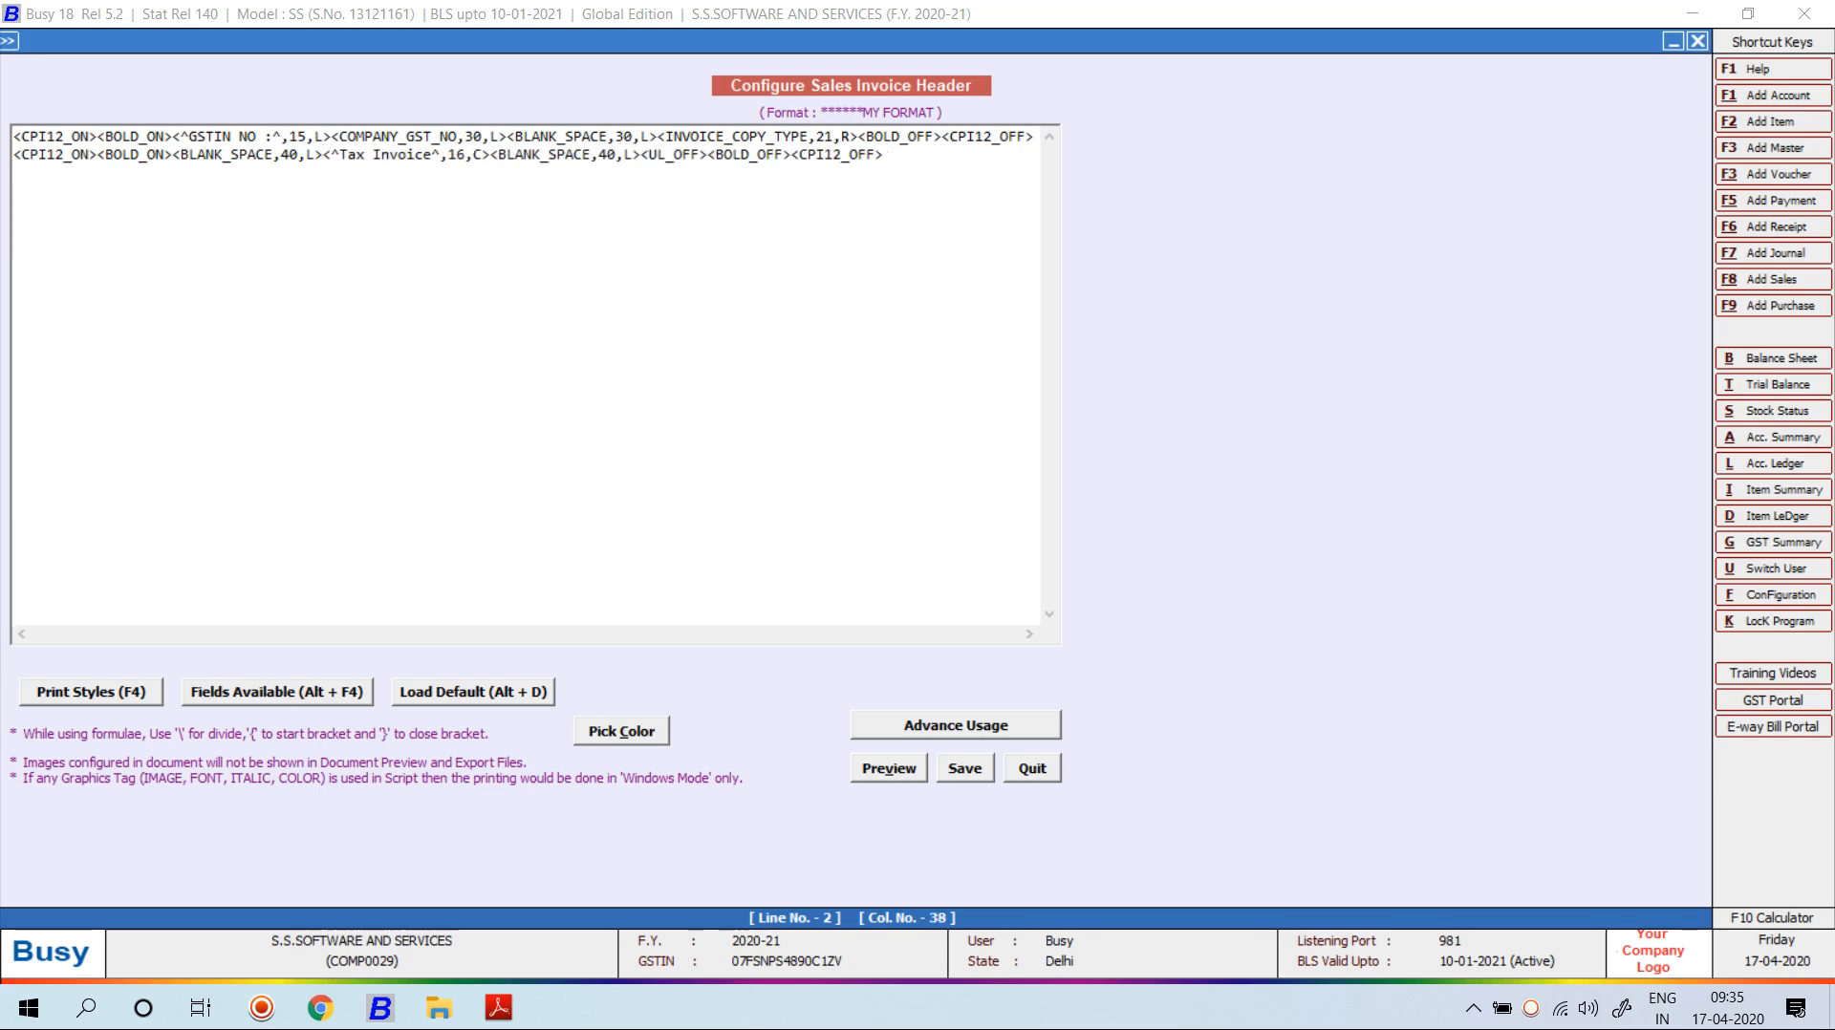
Wrap Tax Invoice in ULT_ON and ULT_OFF tags, then preview and dismiss the tag warning.
key("F4")
key("Down")
key("Down")
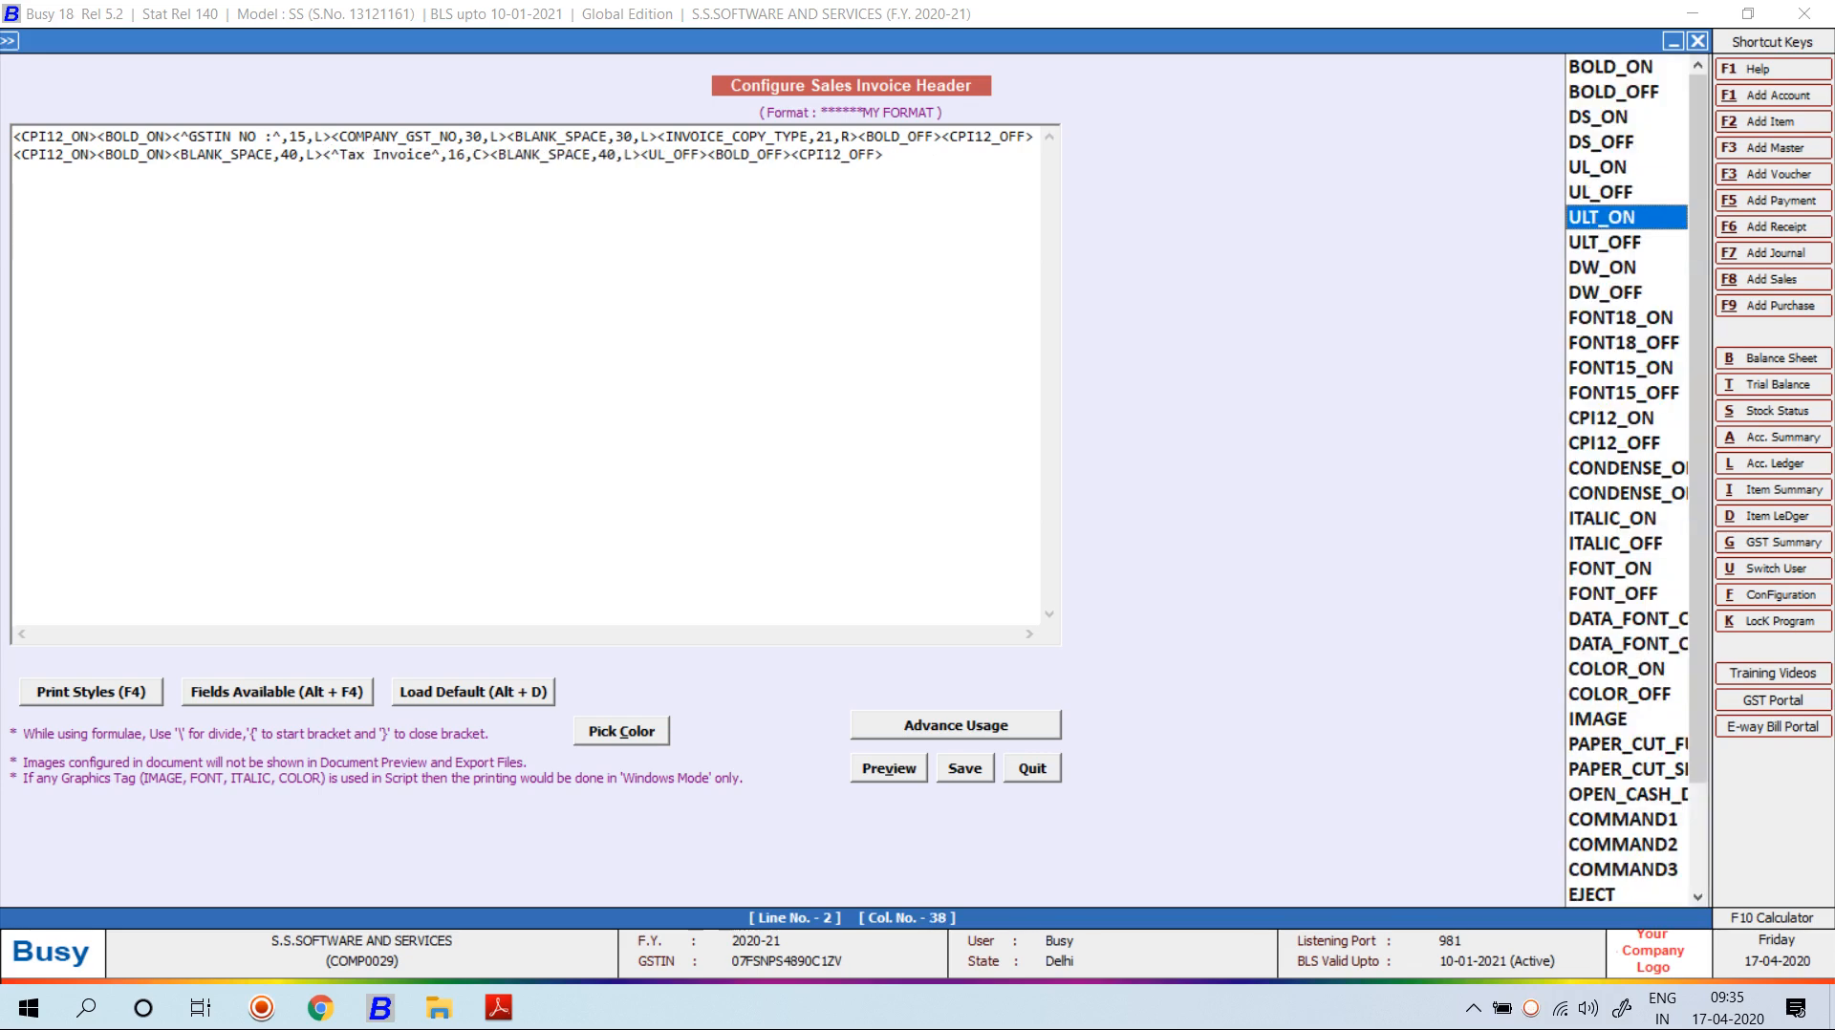
key("Up")
key("Return")
key("Right")
key("Right")
key("Right")
key("Right")
key("Right")
key("Right")
key("Right")
key("Right")
key("Right")
key("Right")
key("Right")
key("Right")
key("Right")
key("Right")
key("Right")
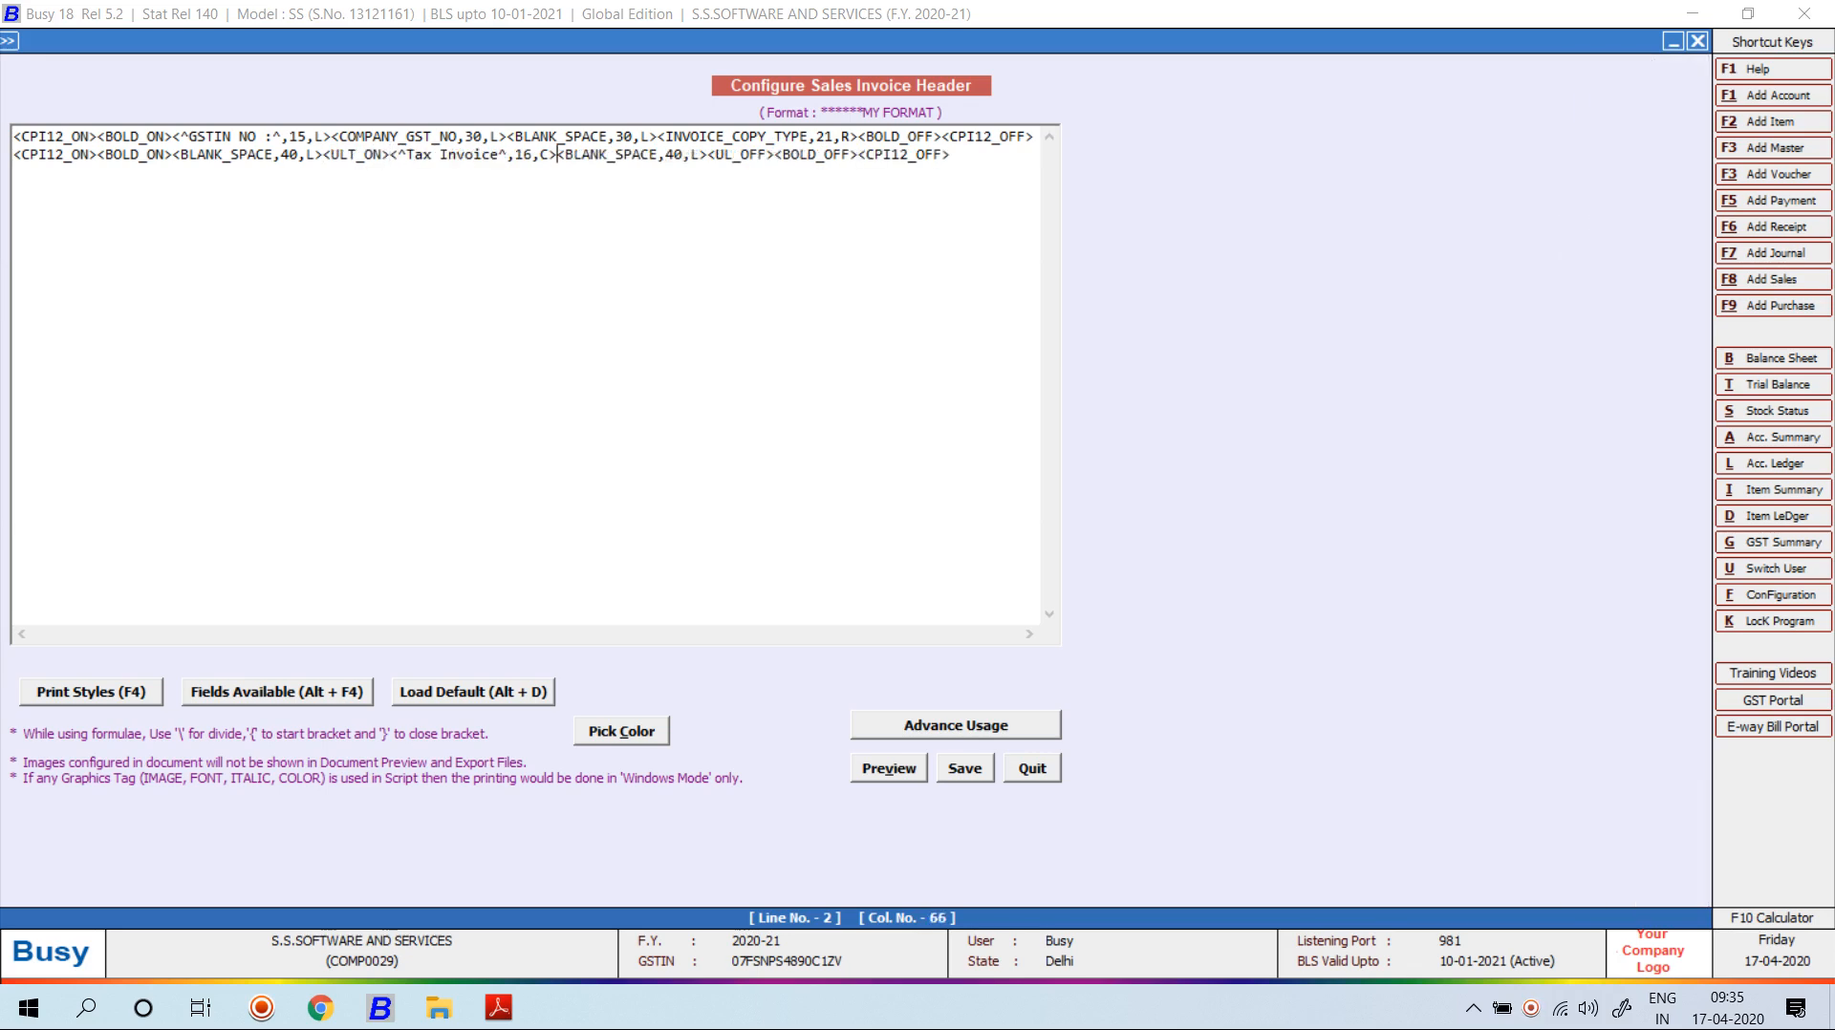
key("Left")
key("F4")
key("Down")
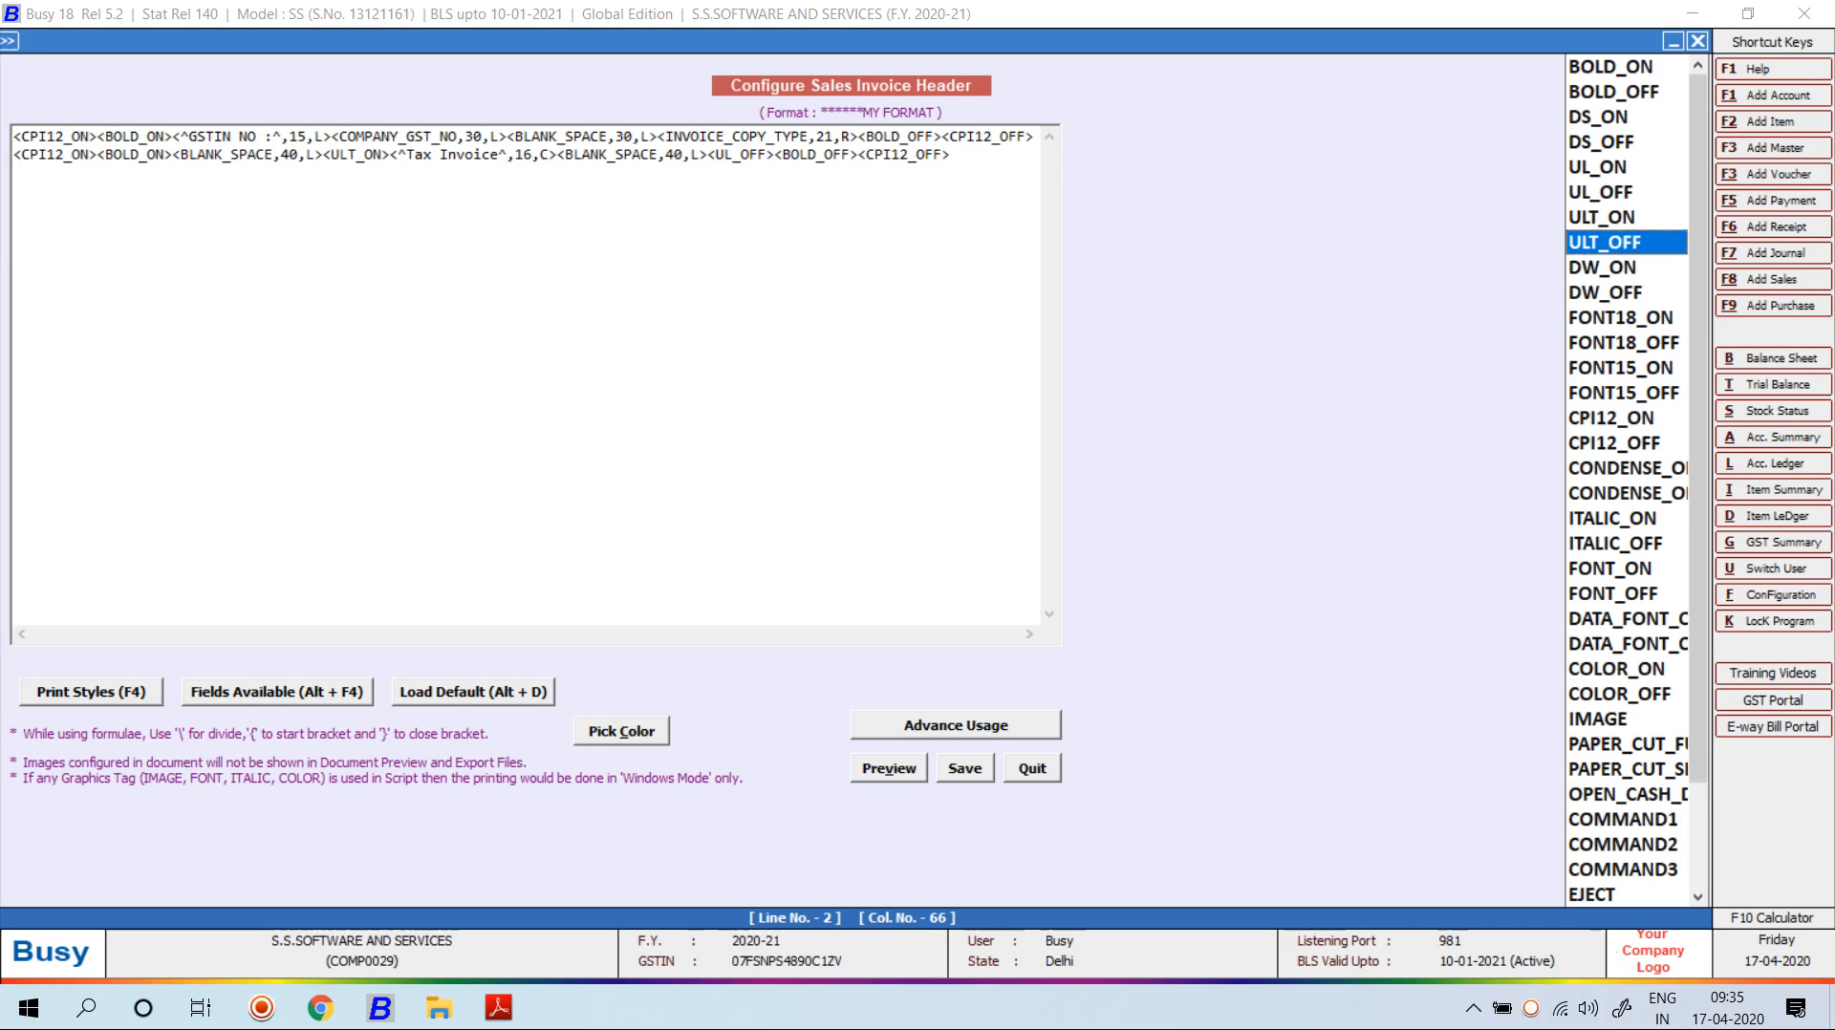
key("Return")
key("alt+v")
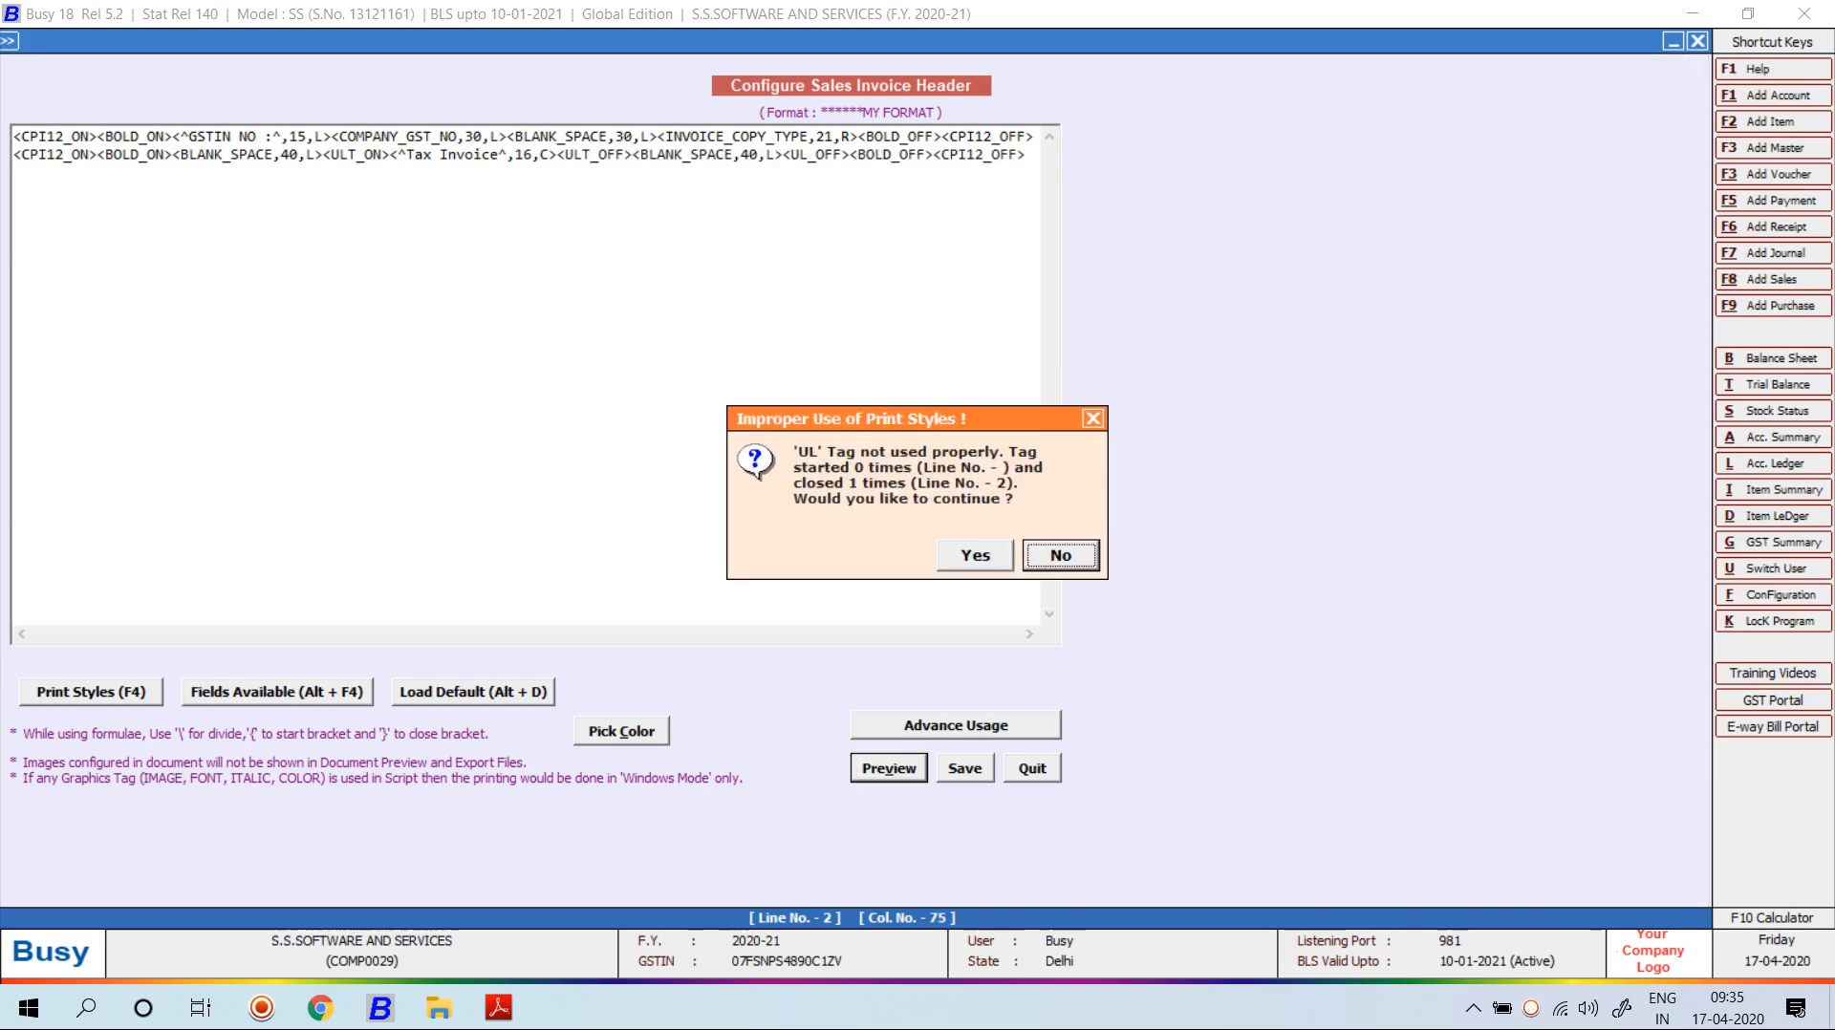
key("Return")
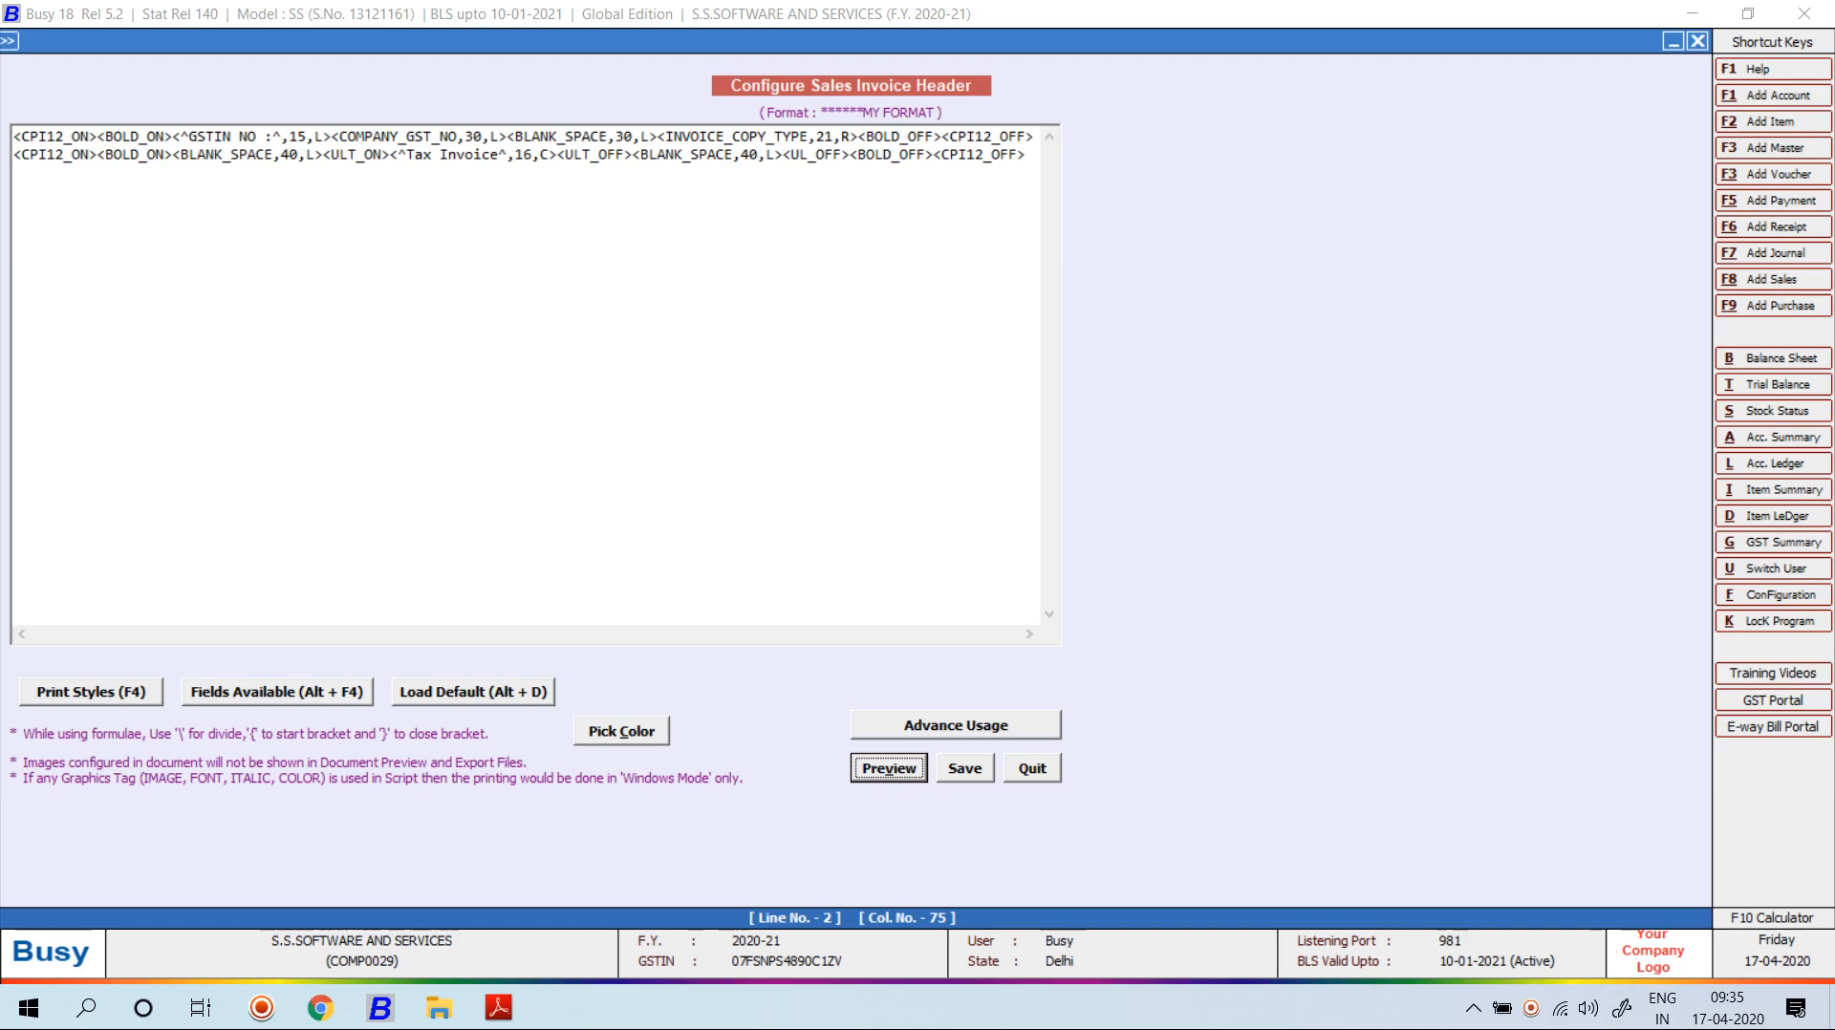
Delete the unmatched UL_OFF tag, preview the header, and start a third script line.
left_click(849, 155)
key("BackSpace")
key("BackSpace")
key("BackSpace")
key("BackSpace")
key("BackSpace")
key("BackSpace")
key("BackSpace")
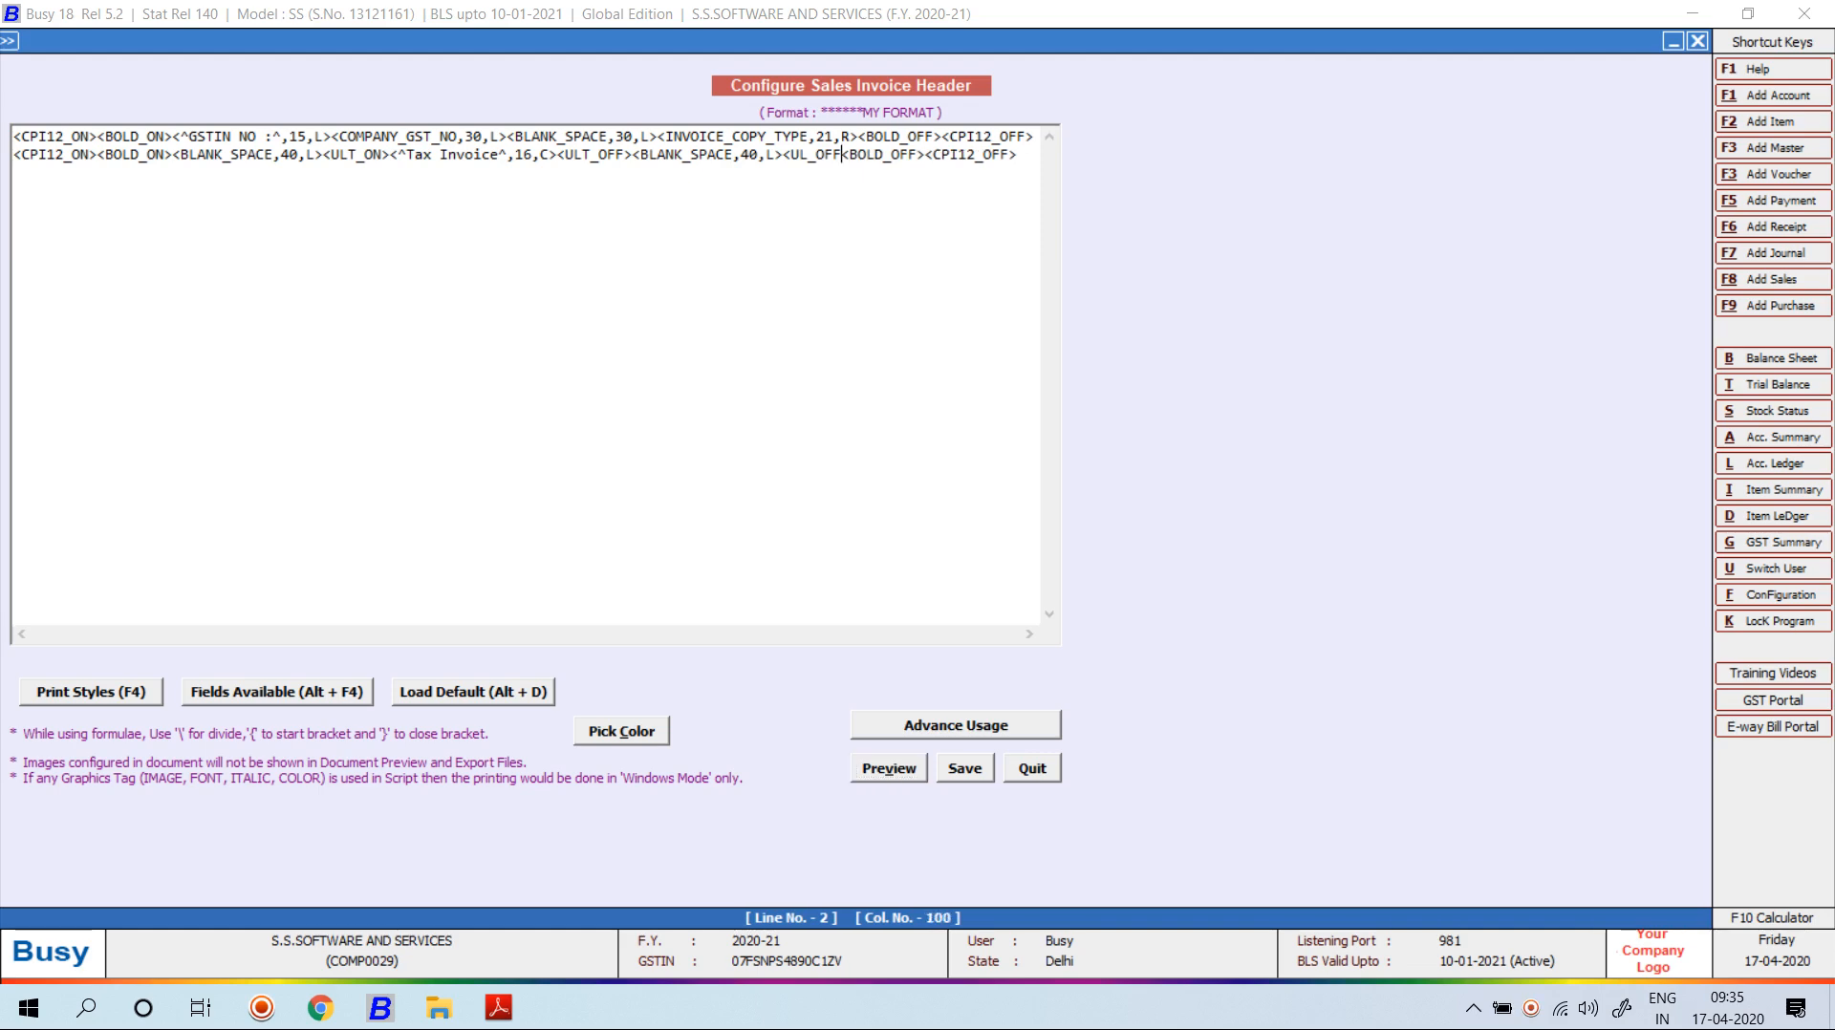
left_click(889, 768)
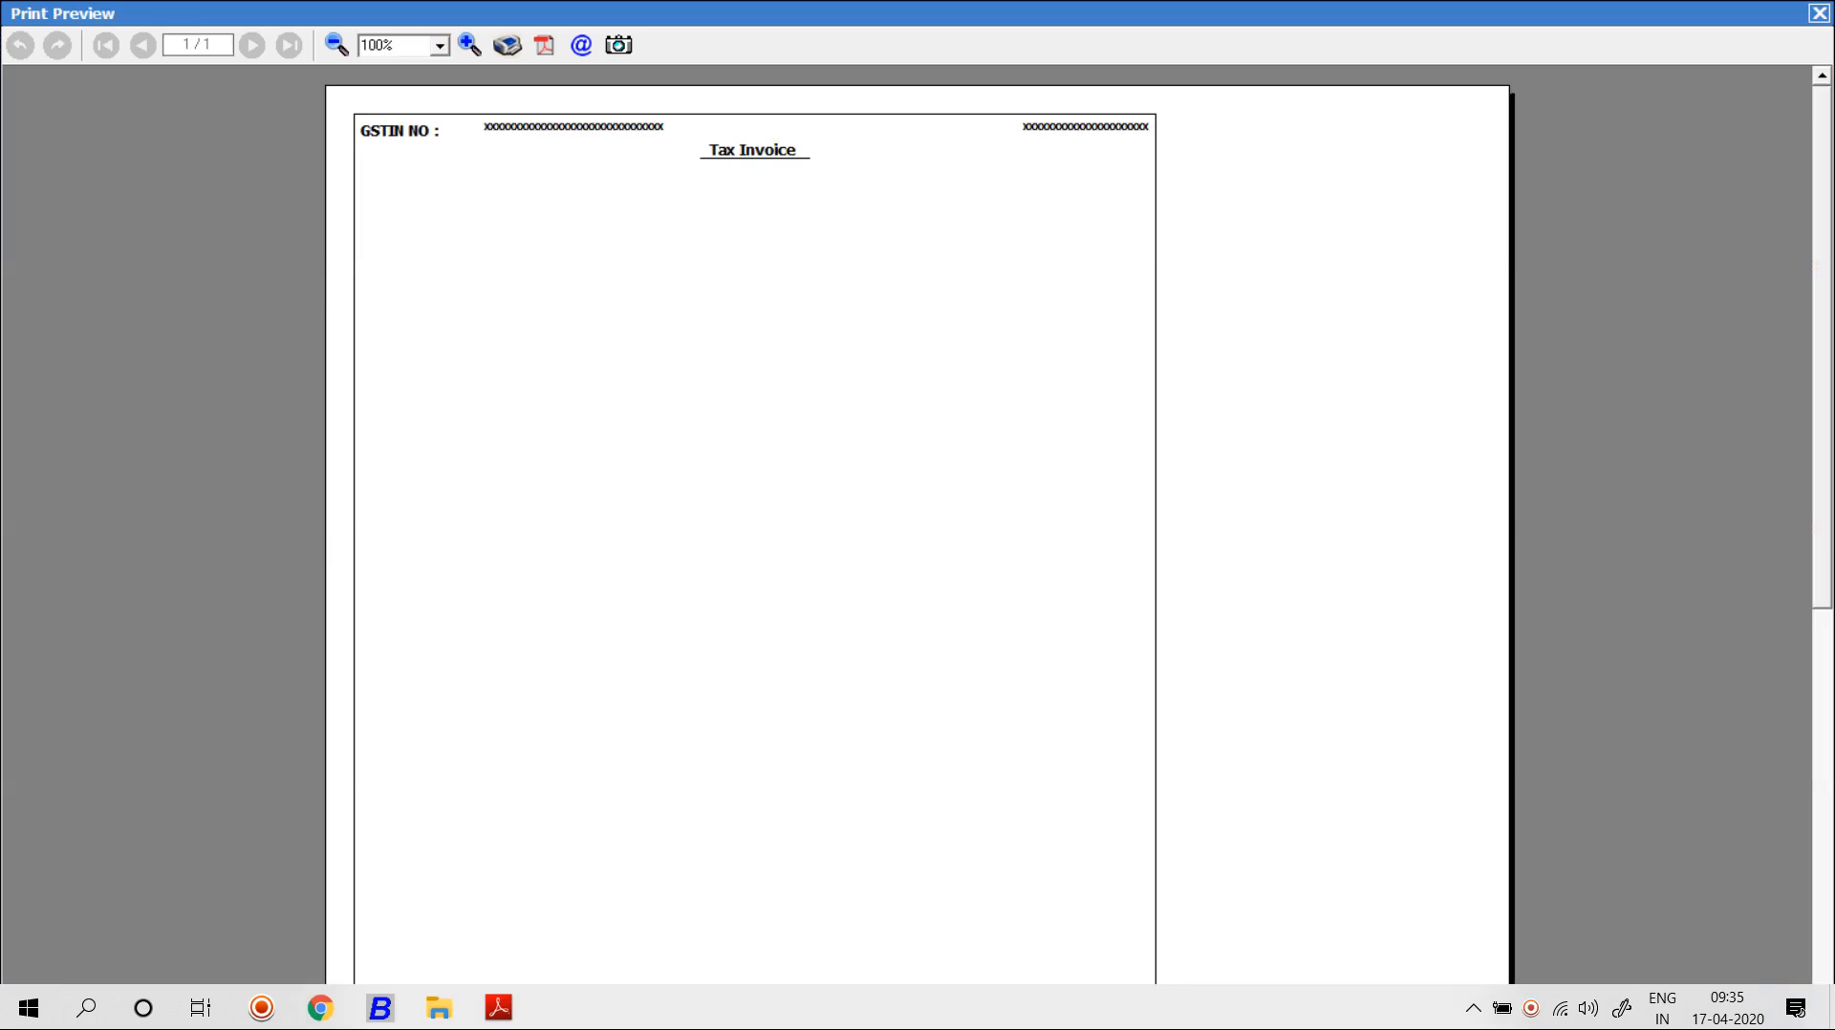
key("Escape")
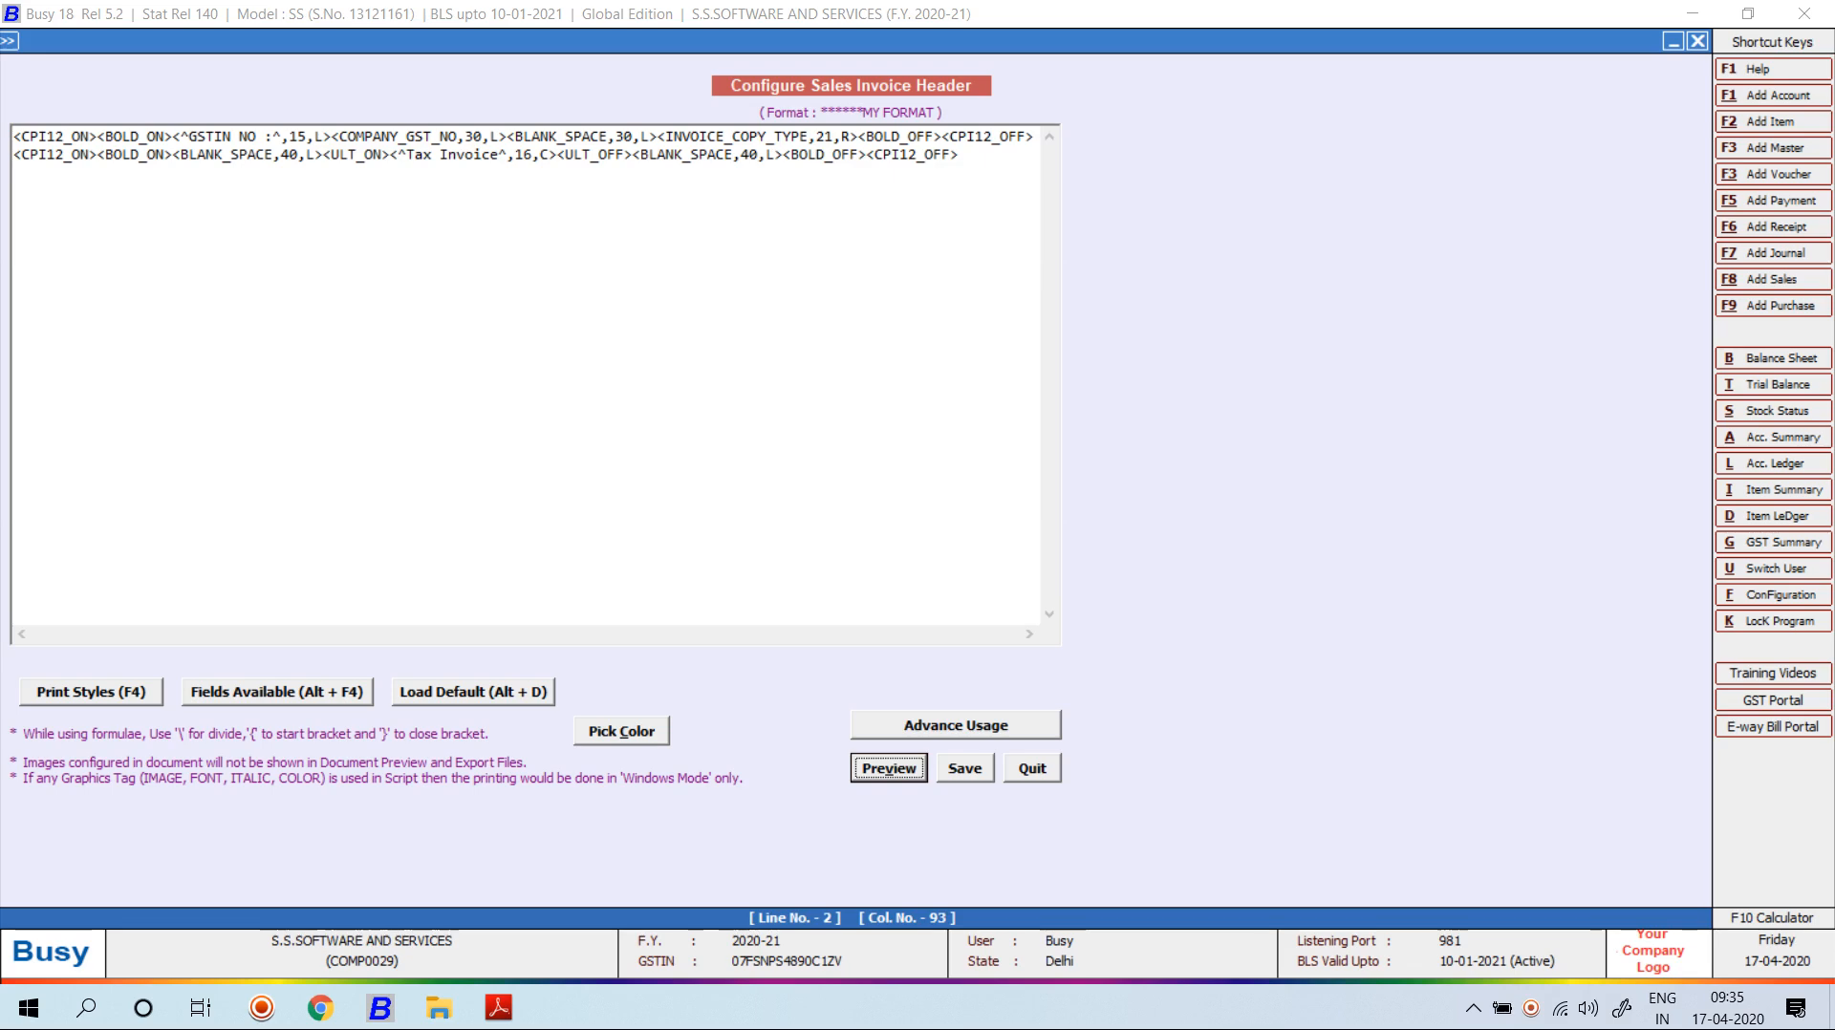
left_click(959, 154)
key("Return")
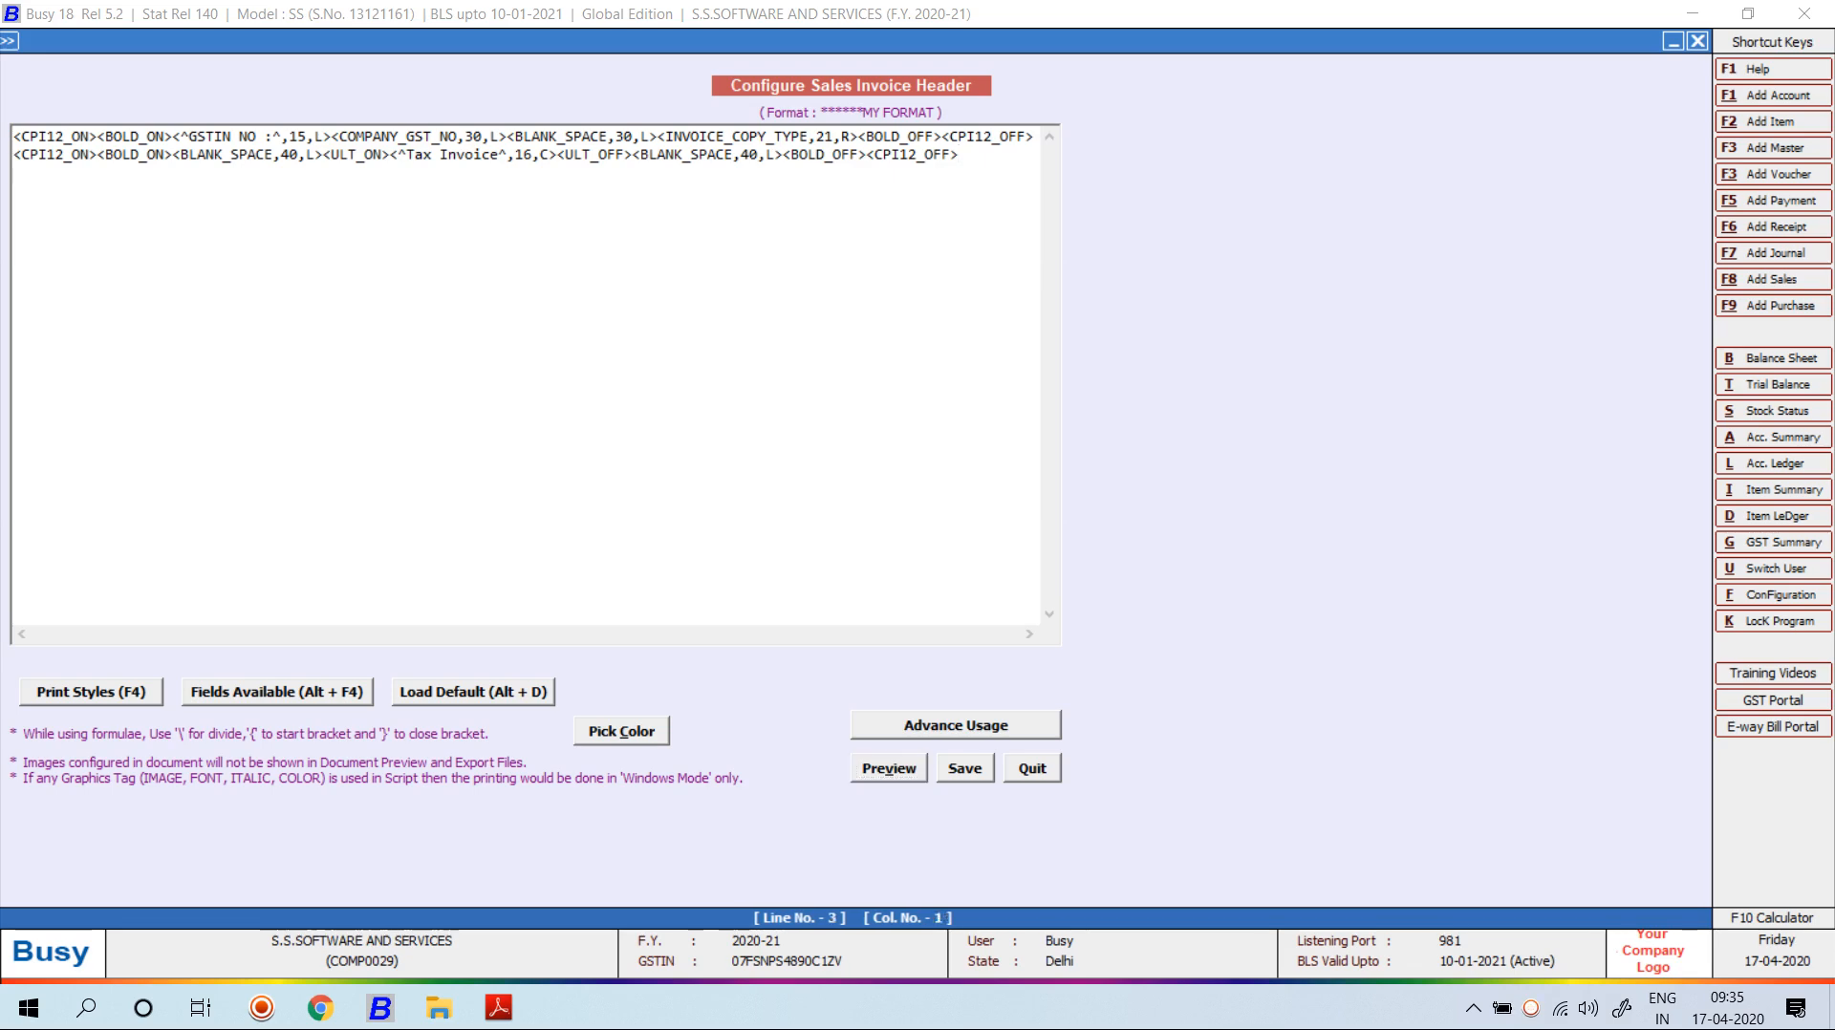
Begin line 3 with CPI12_ON, BOLD_ON and FONT15_ON print style tags.
key("F4")
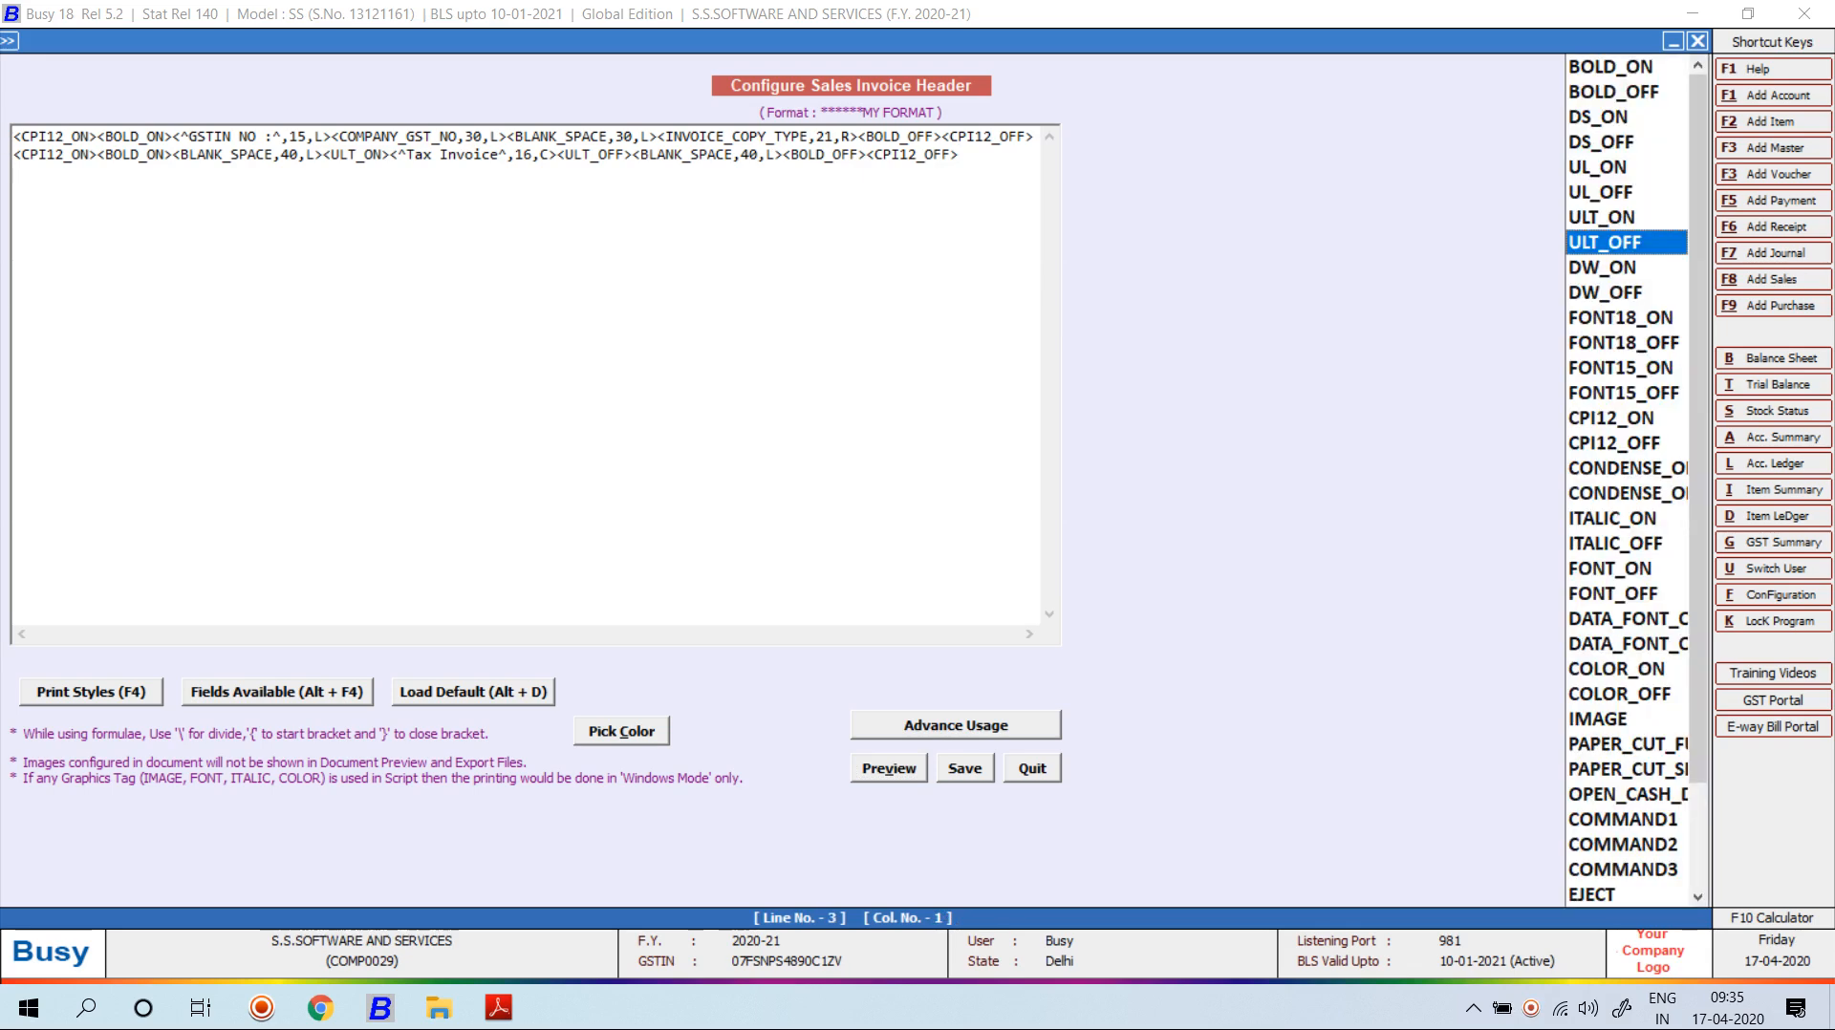
key("c")
key("Return")
key("F4")
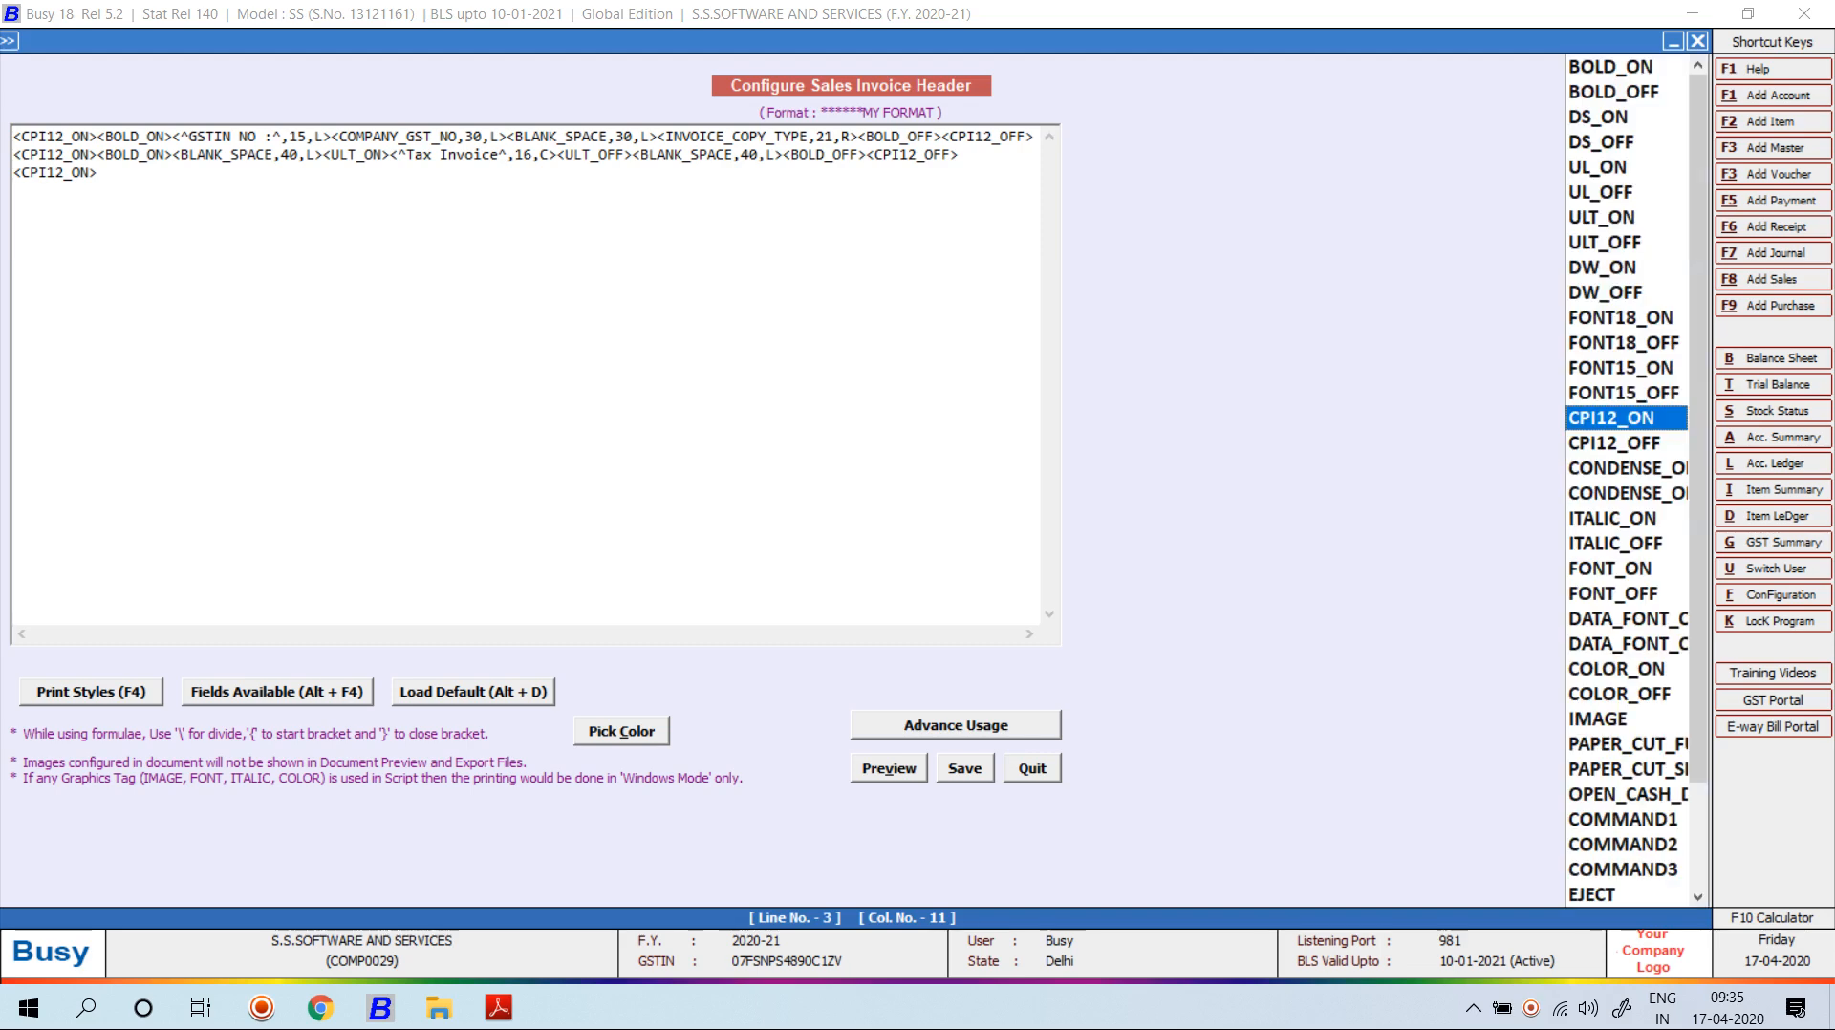
key("b")
key("Return")
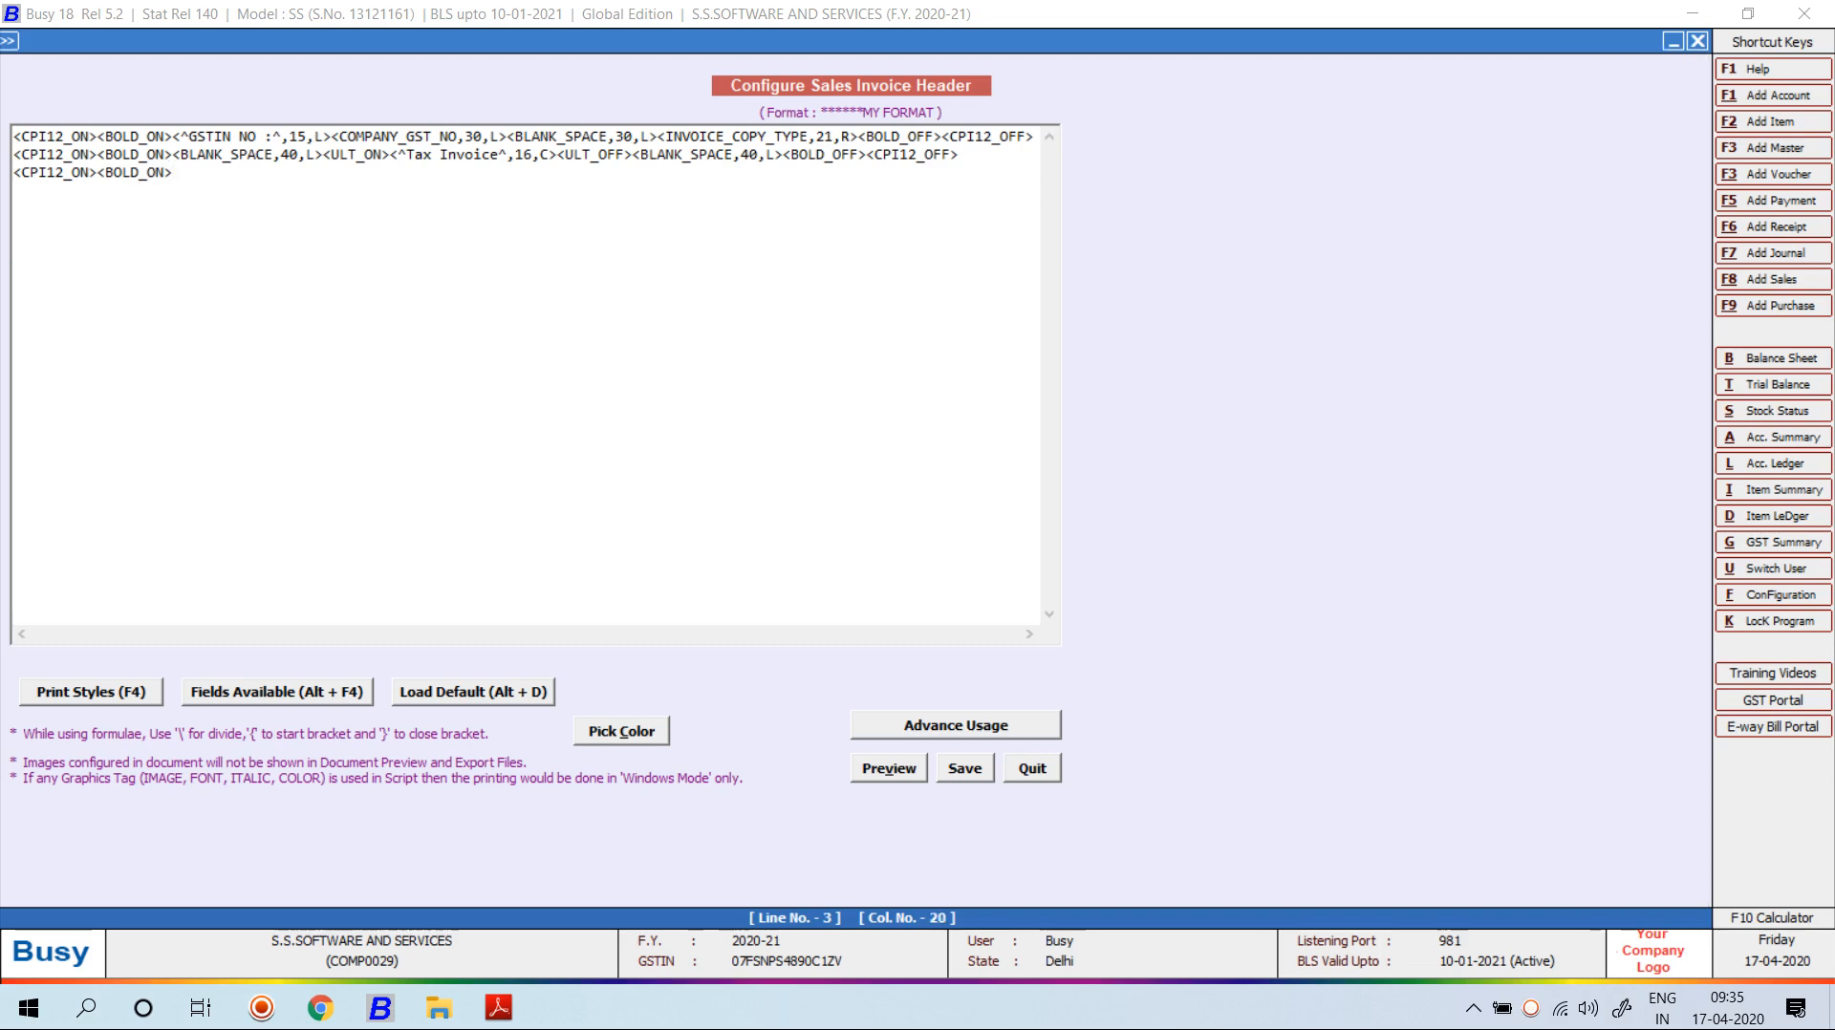
key("F4")
key("Down")
key("u")
key("f")
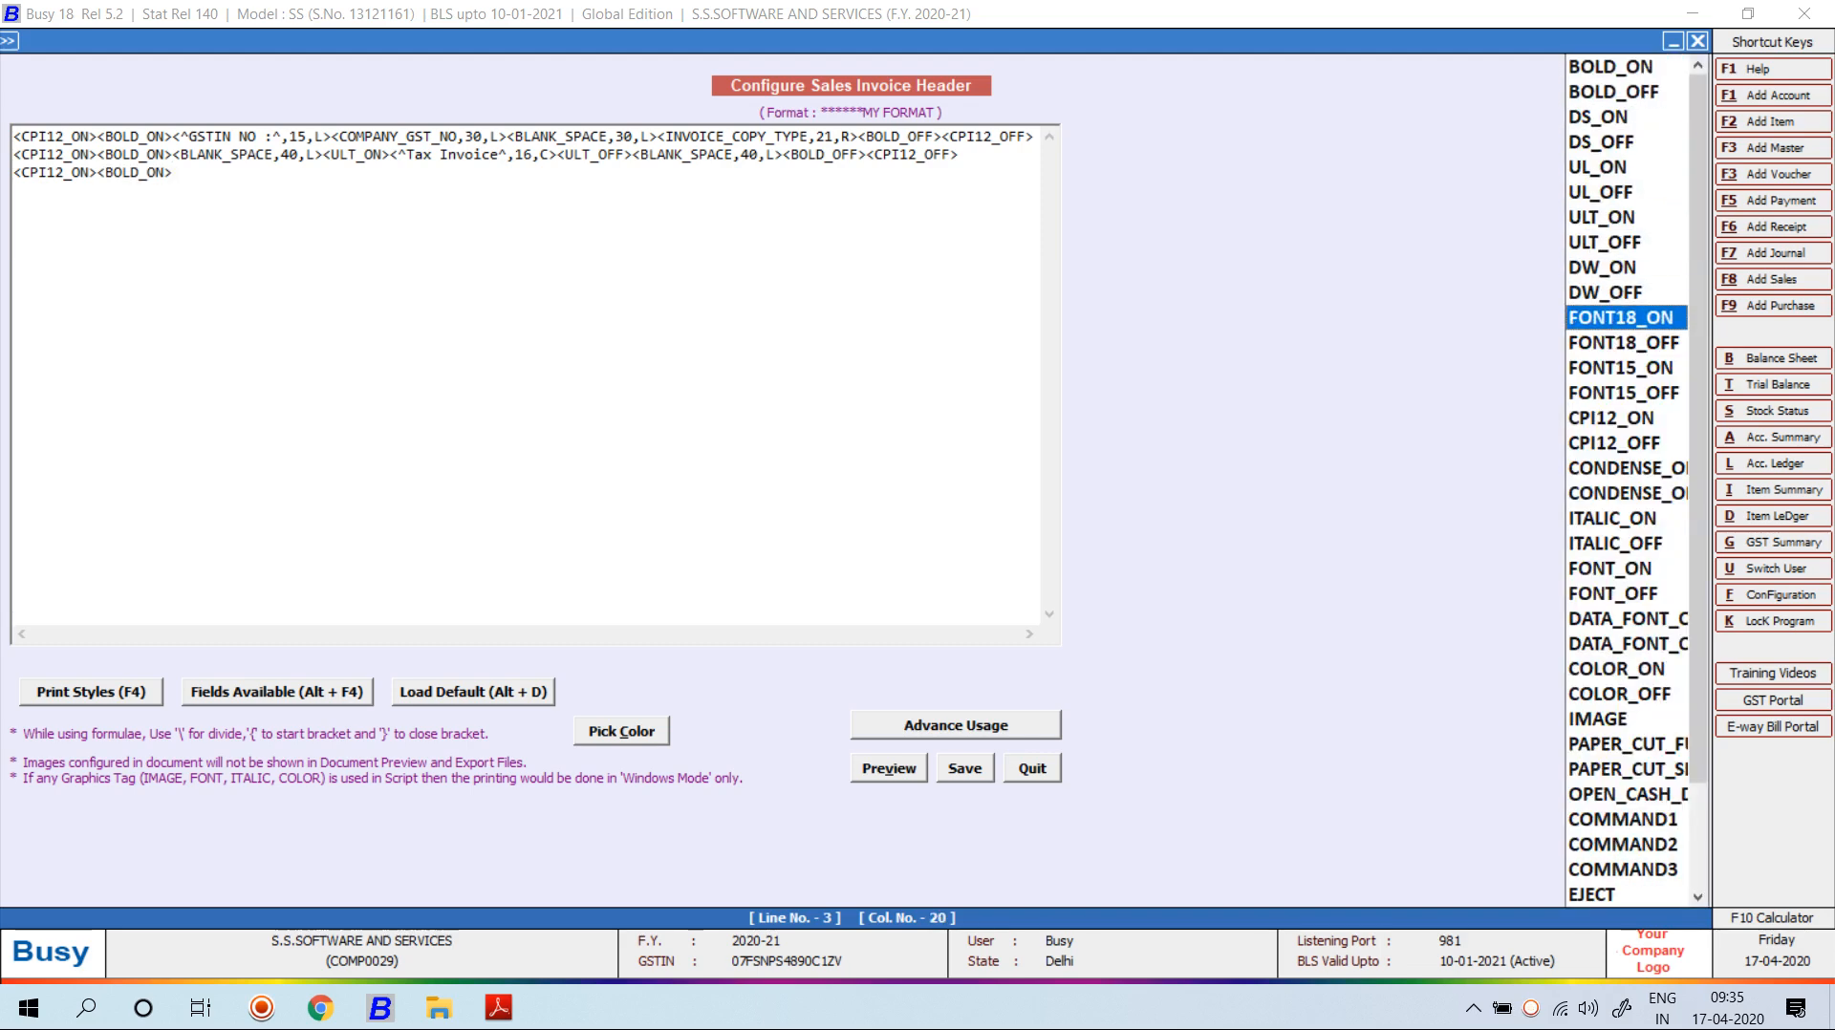
key("Down")
key("Down")
key("Return")
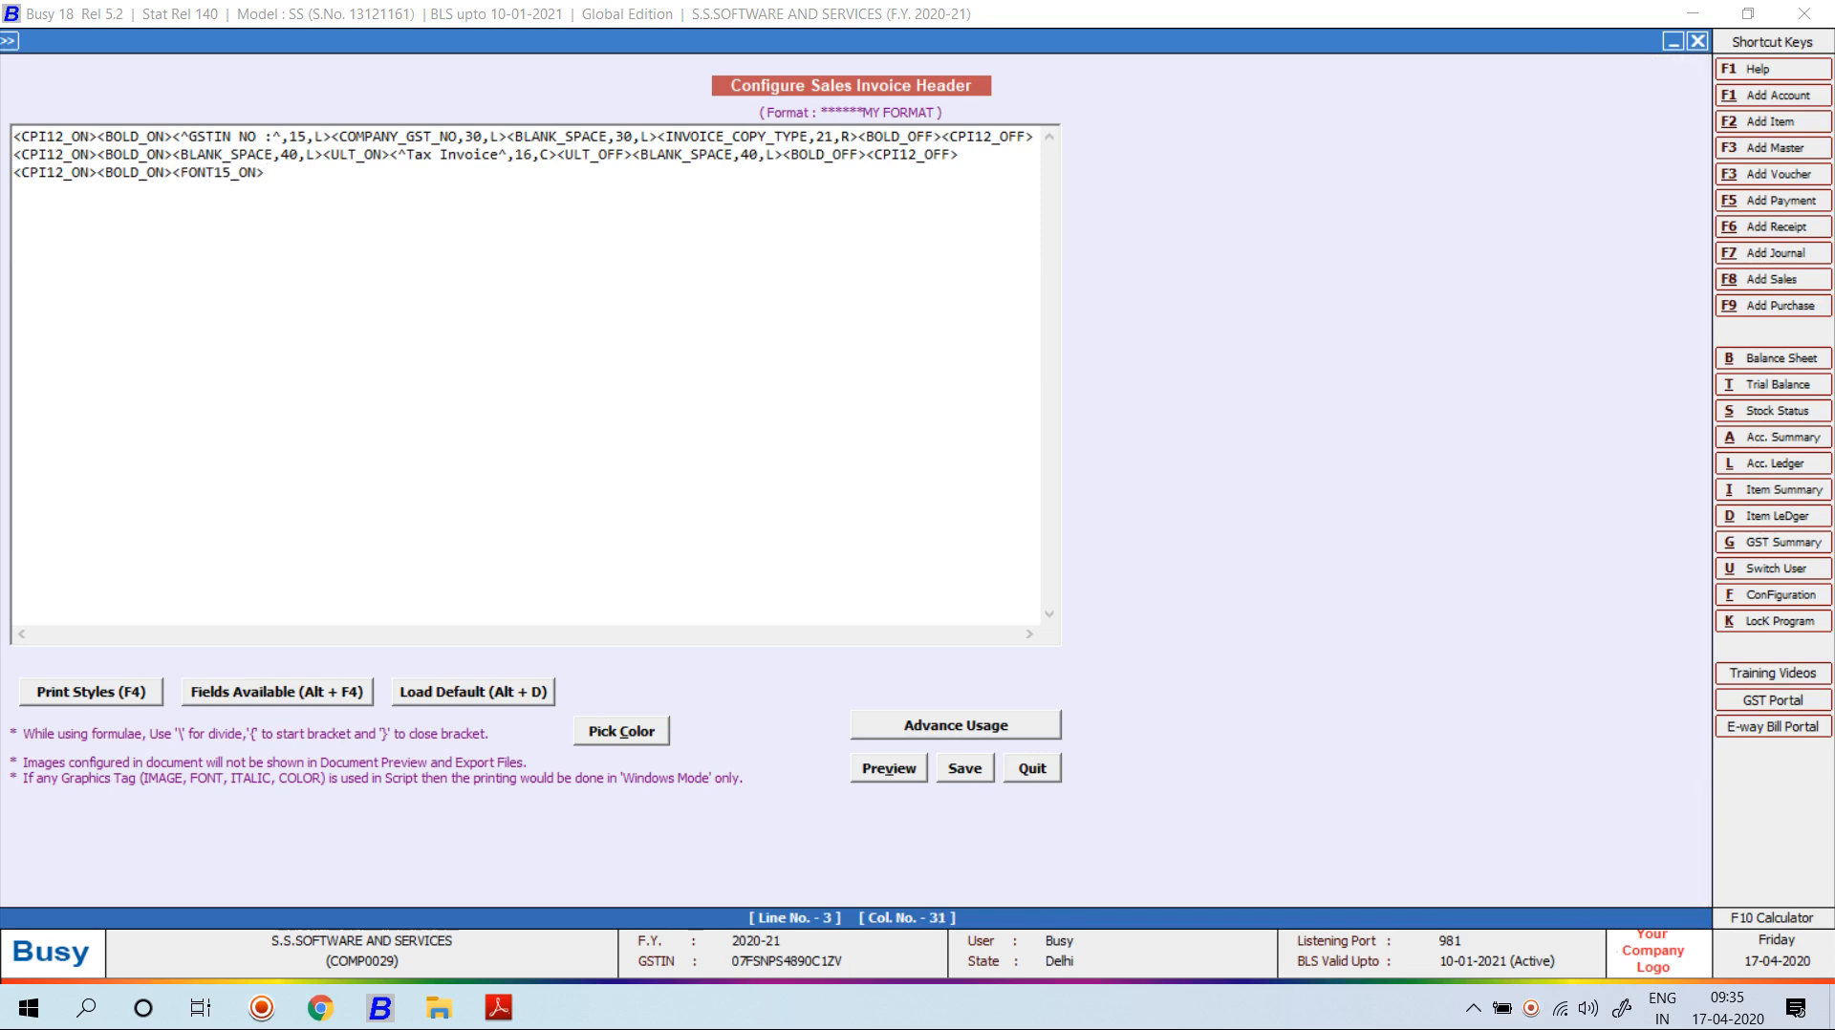
Add a STATIC_TEXT field 'S.S SOFTWARE AND SERVICES', width 53, centred.
key("alt+F4")
key("Down")
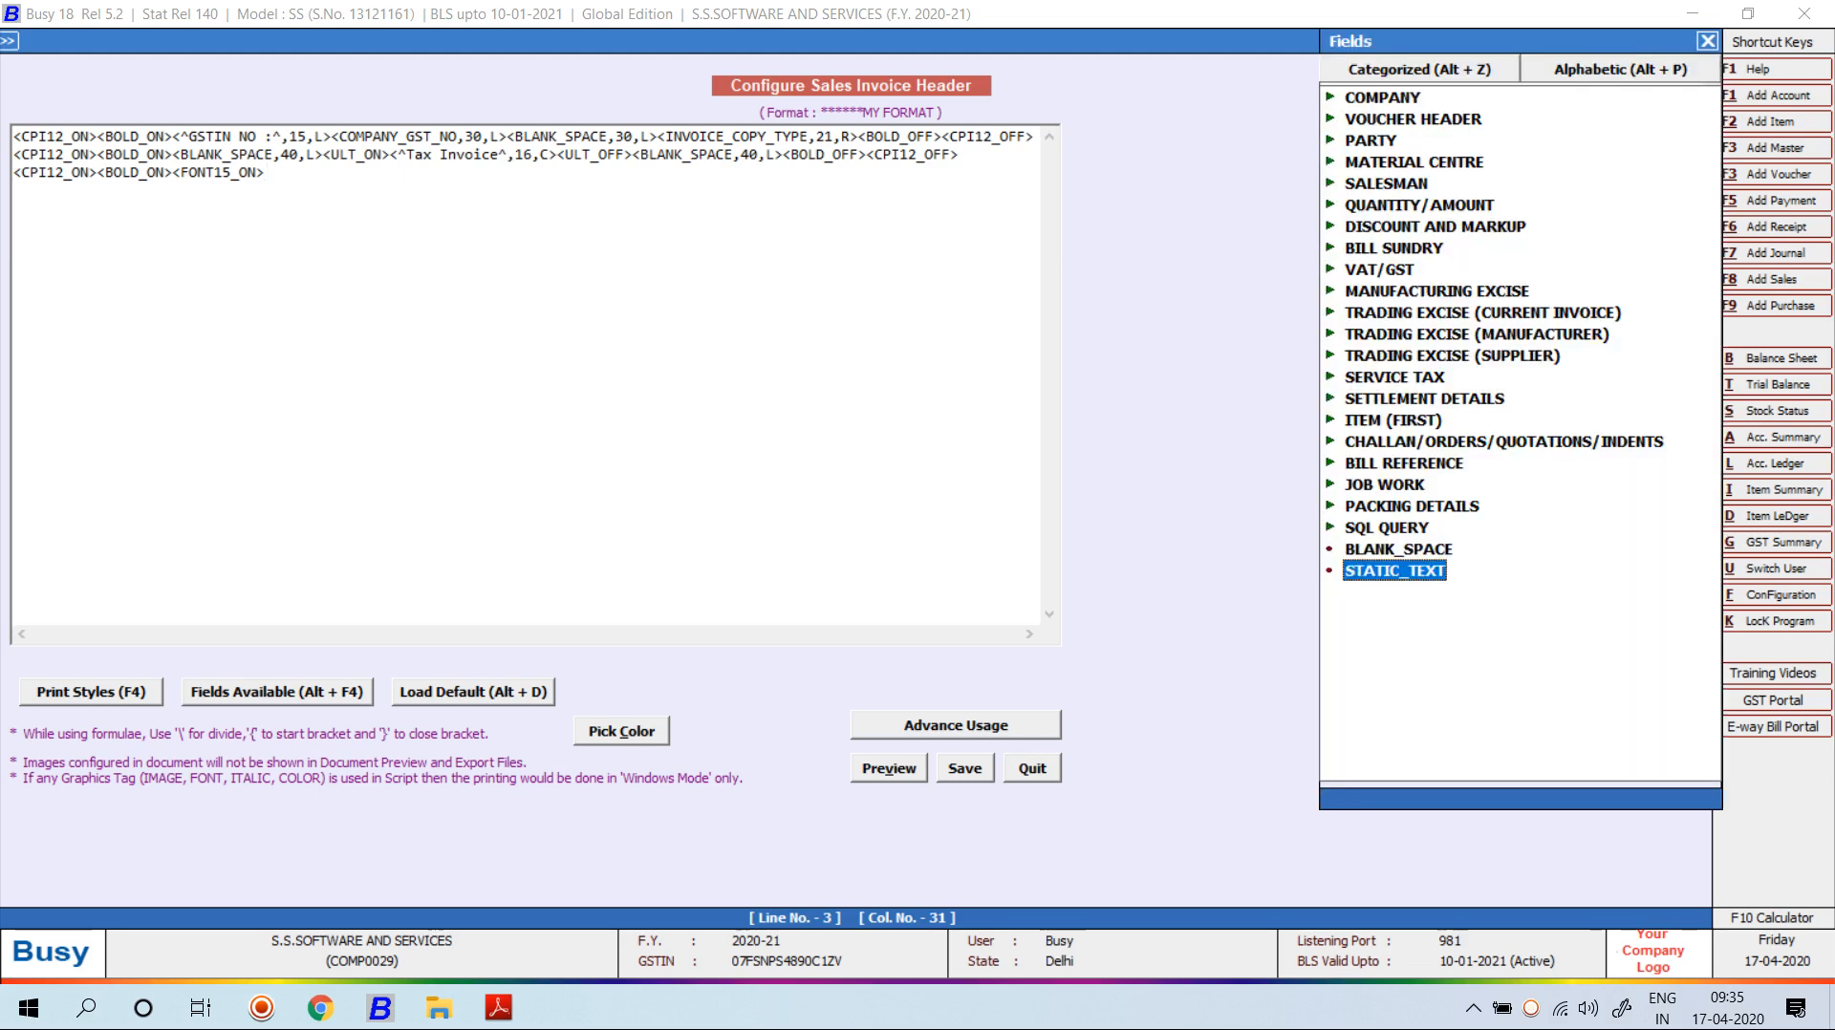
key("Return")
key("Left")
key("Left")
key("Left")
key("Left")
key("BackSpace")
key("BackSpace")
key("BackSpace")
key("BackSpace")
key("BackSpace")
key("BackSpace")
key("BackSpace")
key("BackSpace")
key("BackSpace")
key("BackSpace")
key("BackSpace")
key("BackSpace")
key("BackSpace")
key("BackSpace")
key("BackSpace")
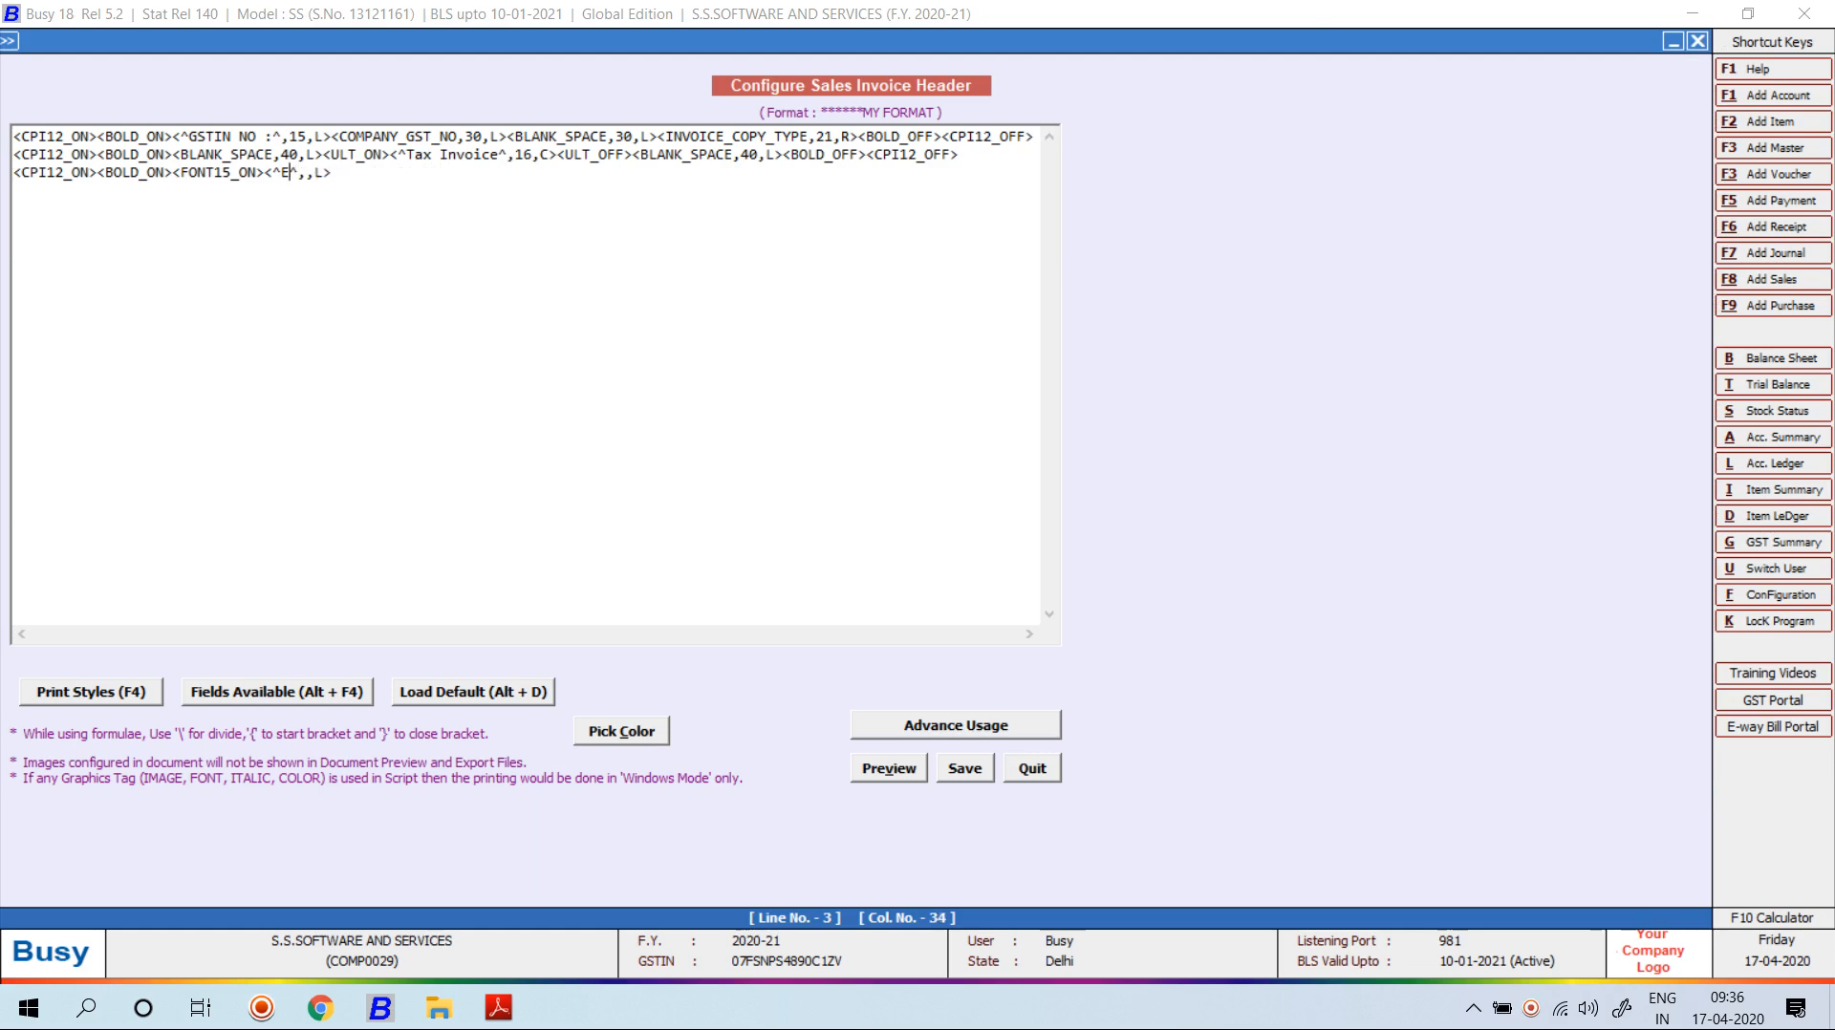
type("S")
type(".S ")
type("SOFTWARE A")
type("ND SERVICES")
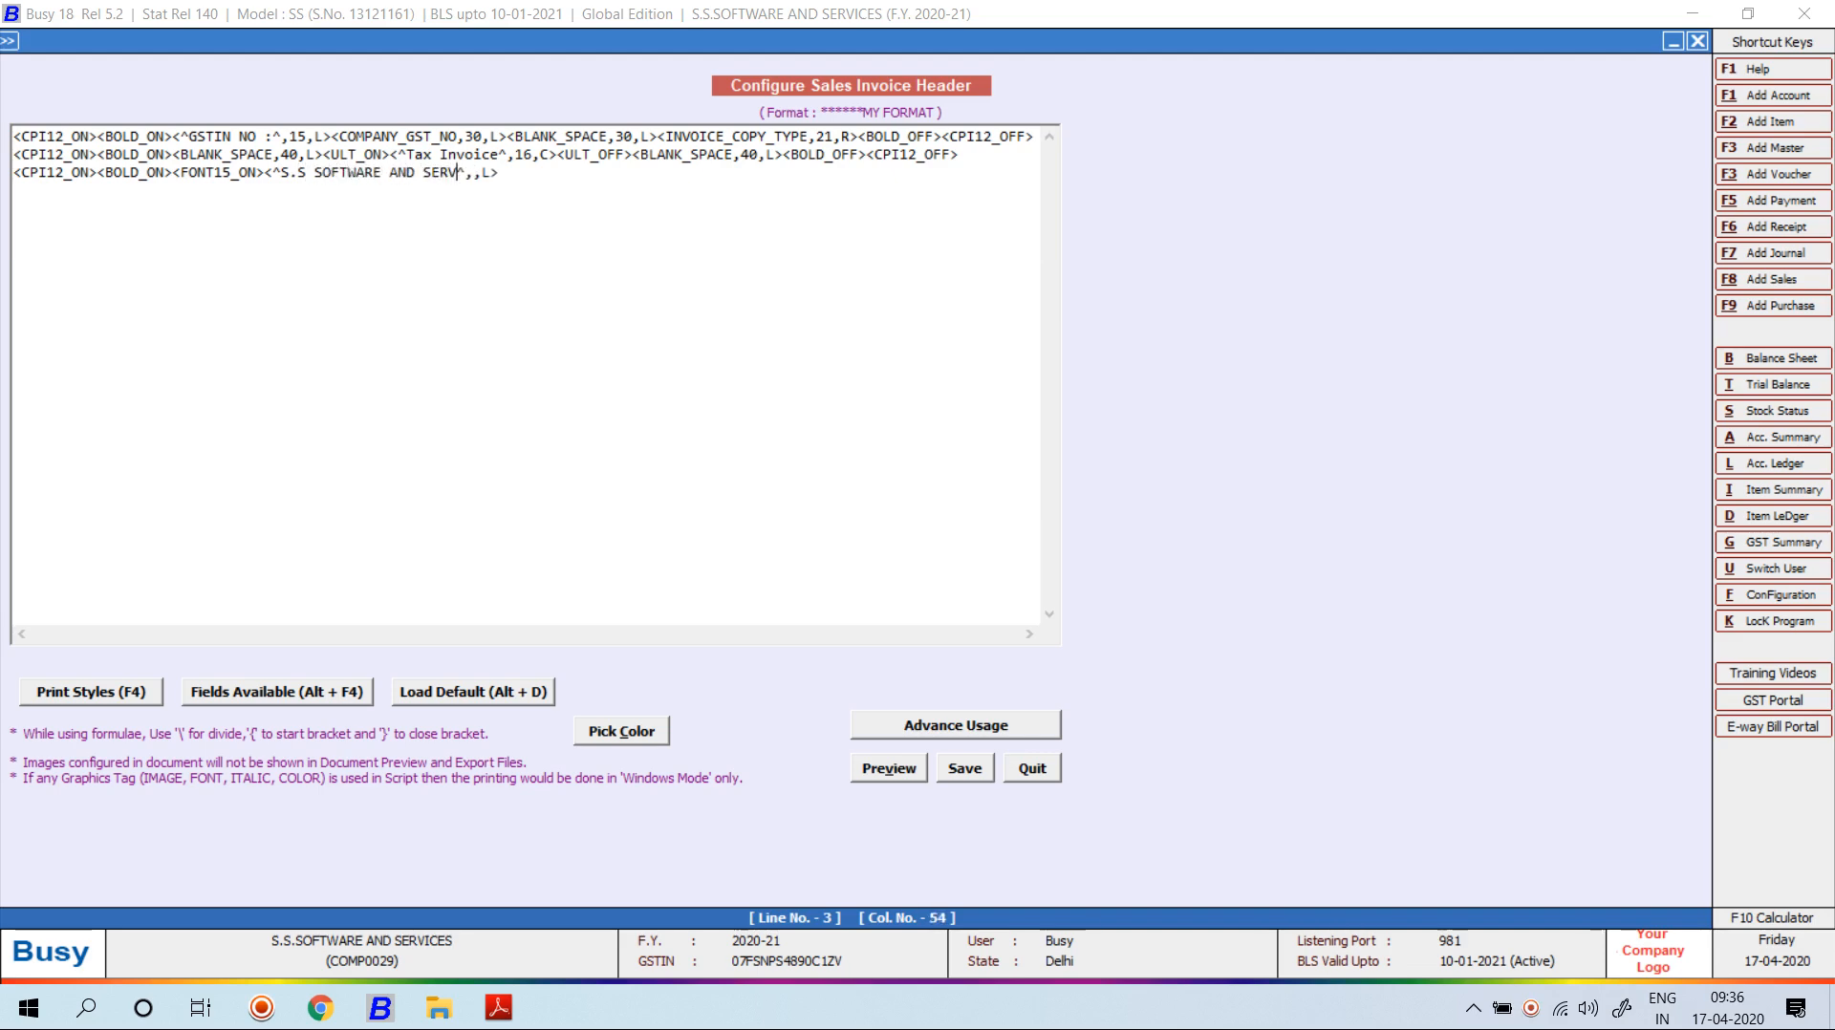
key("BackSpace")
key("Right")
type("53")
key("Right")
key("BackSpace")
type("C")
Close line 3 with FONT15_OFF, BOLD_OFF and CPI12_OFF tags and check it in preview.
key("Right")
key("F4")
key("Down")
key("Return")
key("F4")
key("Down")
key("Home")
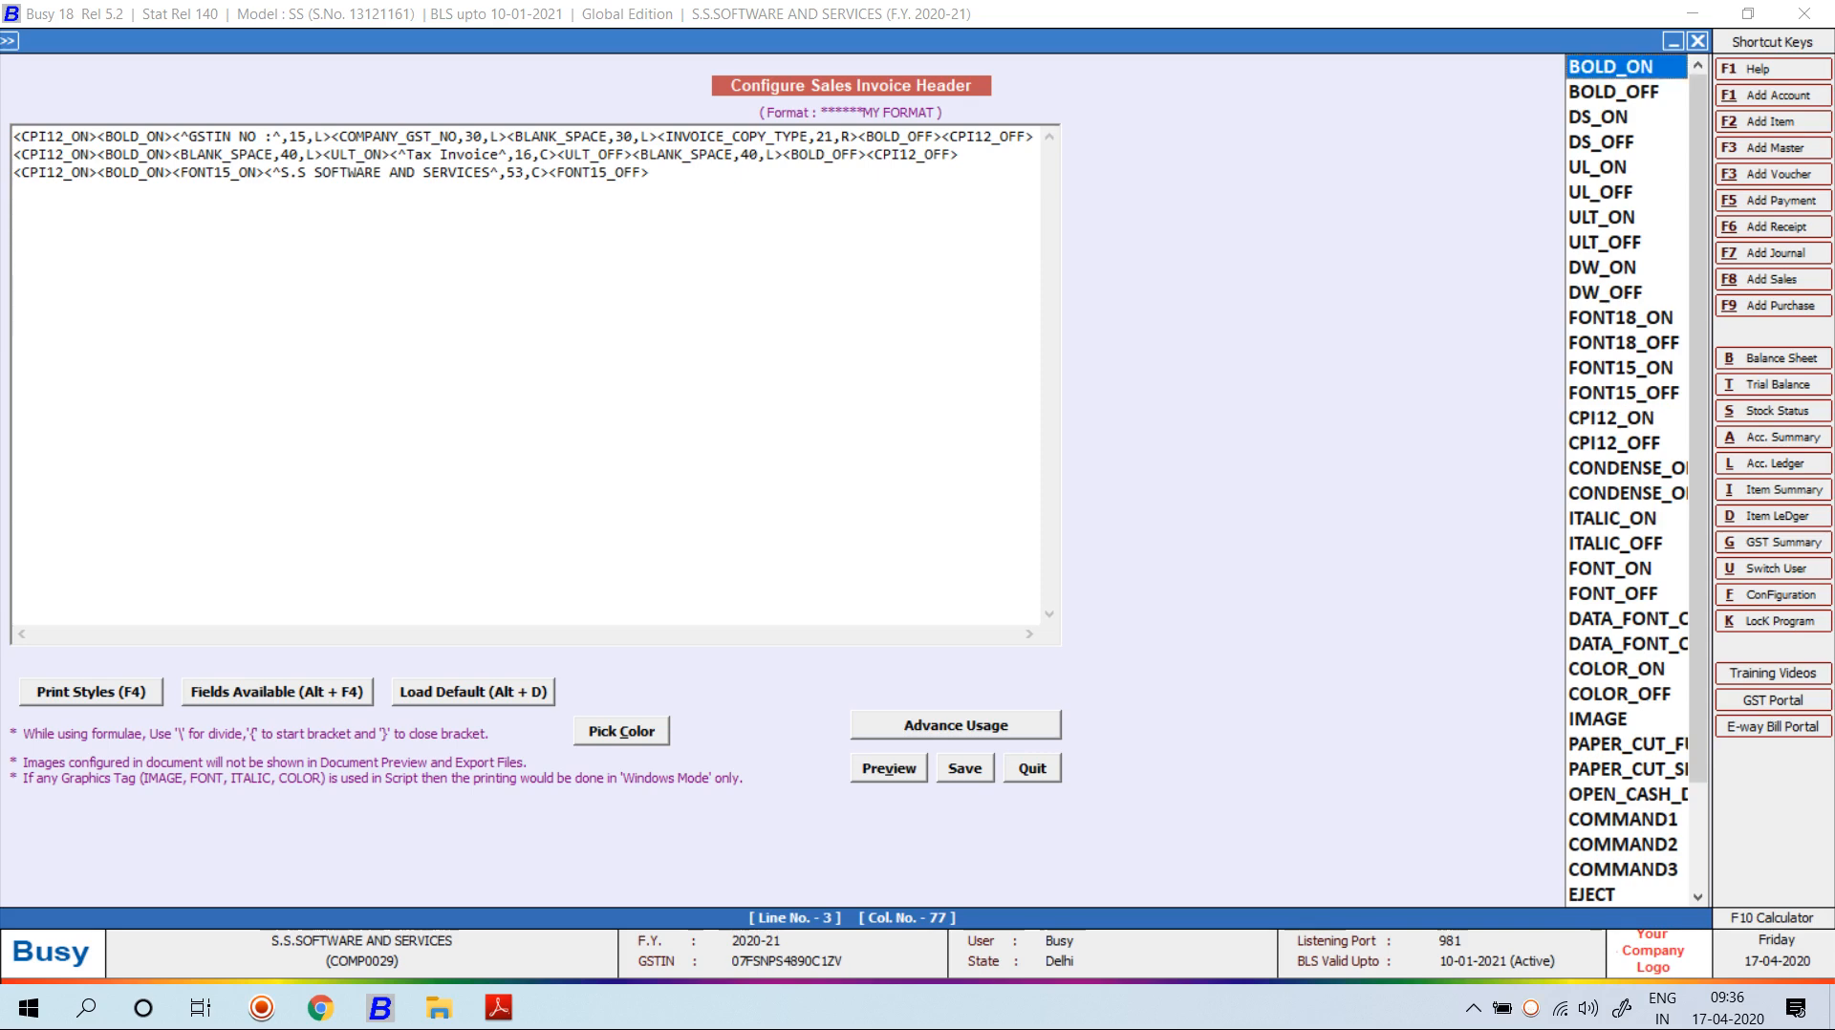
key("Down")
key("Return")
key("F4")
key("c")
key("Down")
key("Return")
key("alt+v")
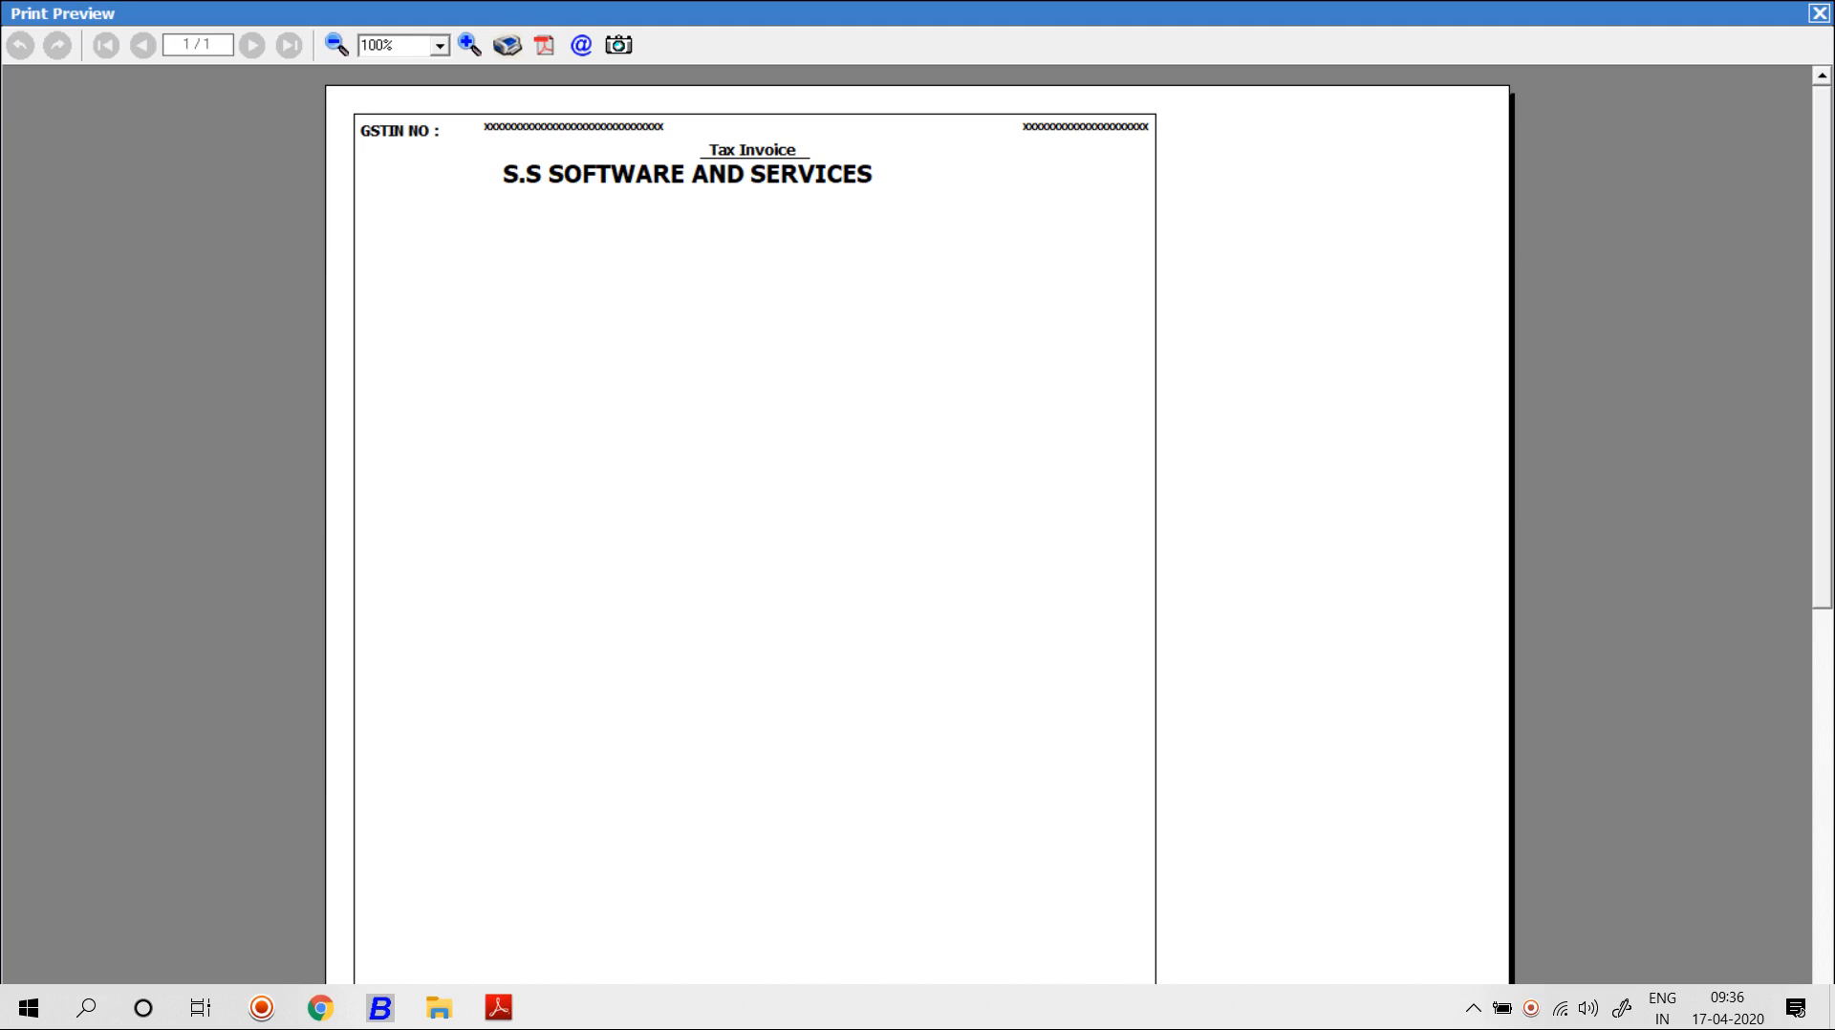
key("Escape")
Widen the company name field from 53 to 65 and preview the result.
left_click(522, 173)
key("BackSpace")
key("BackSpace")
type("65")
key("alt+v")
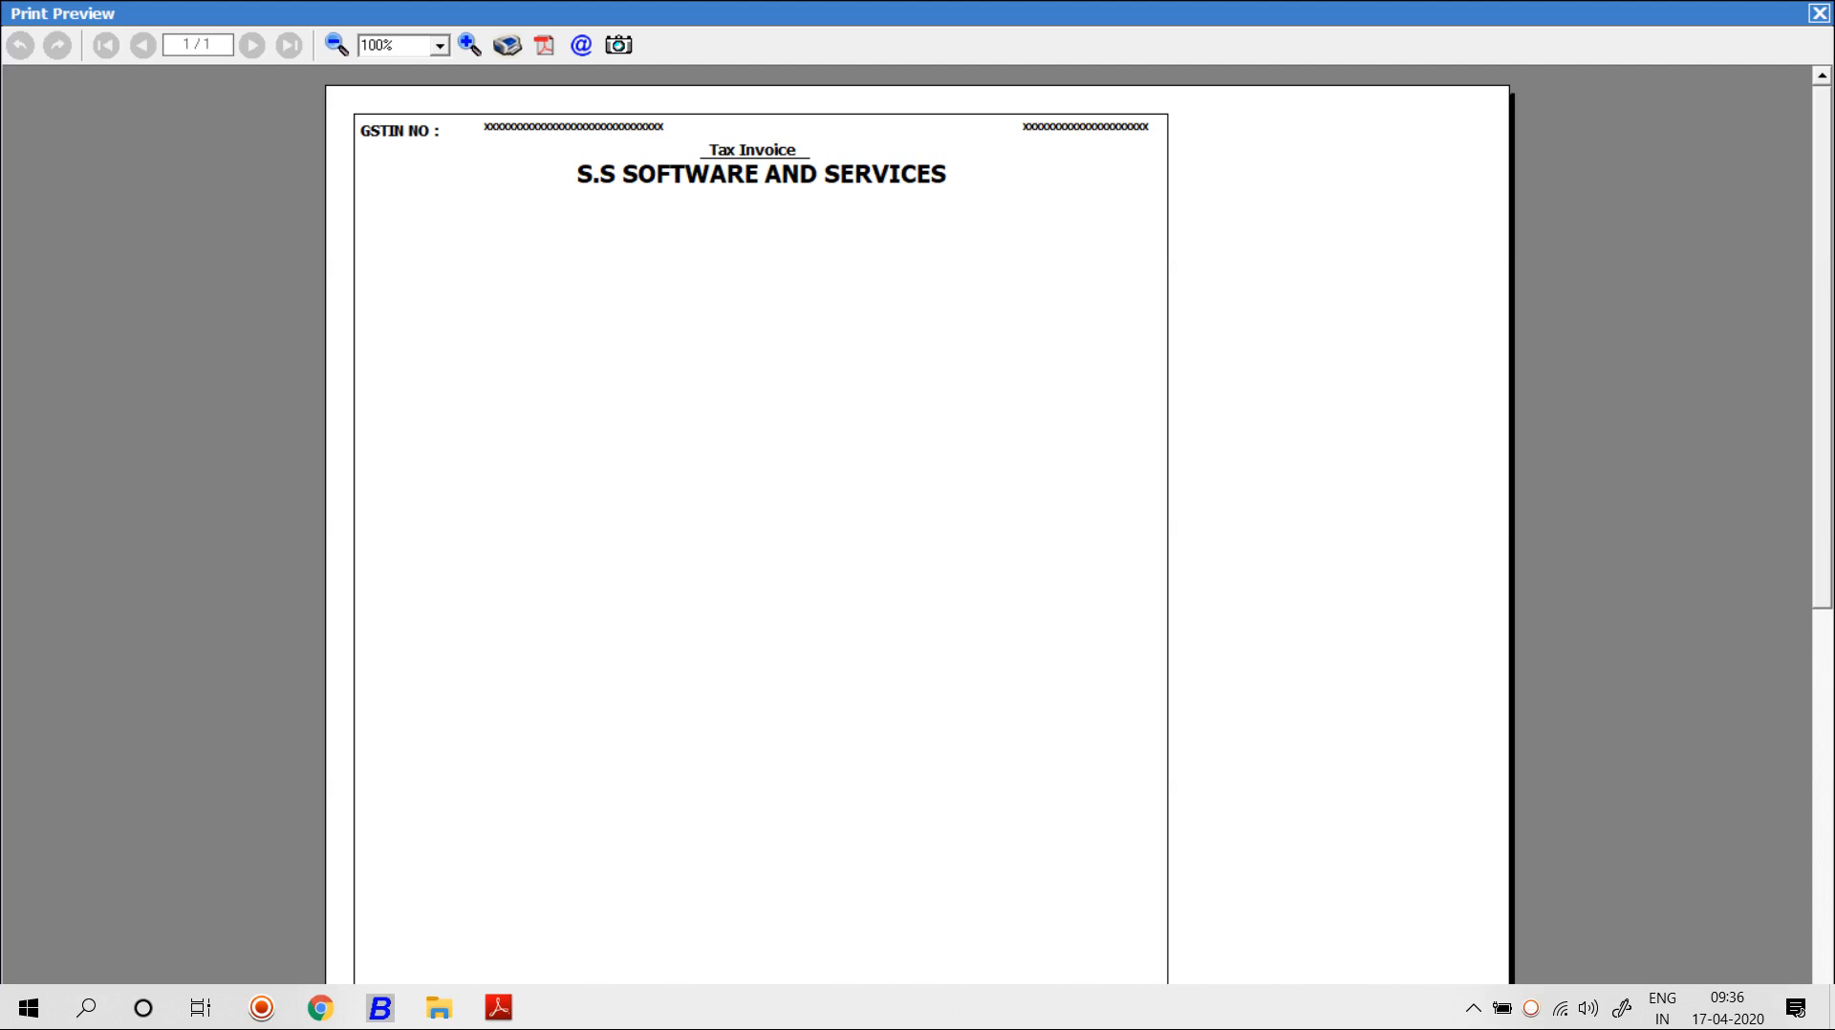
key("Escape")
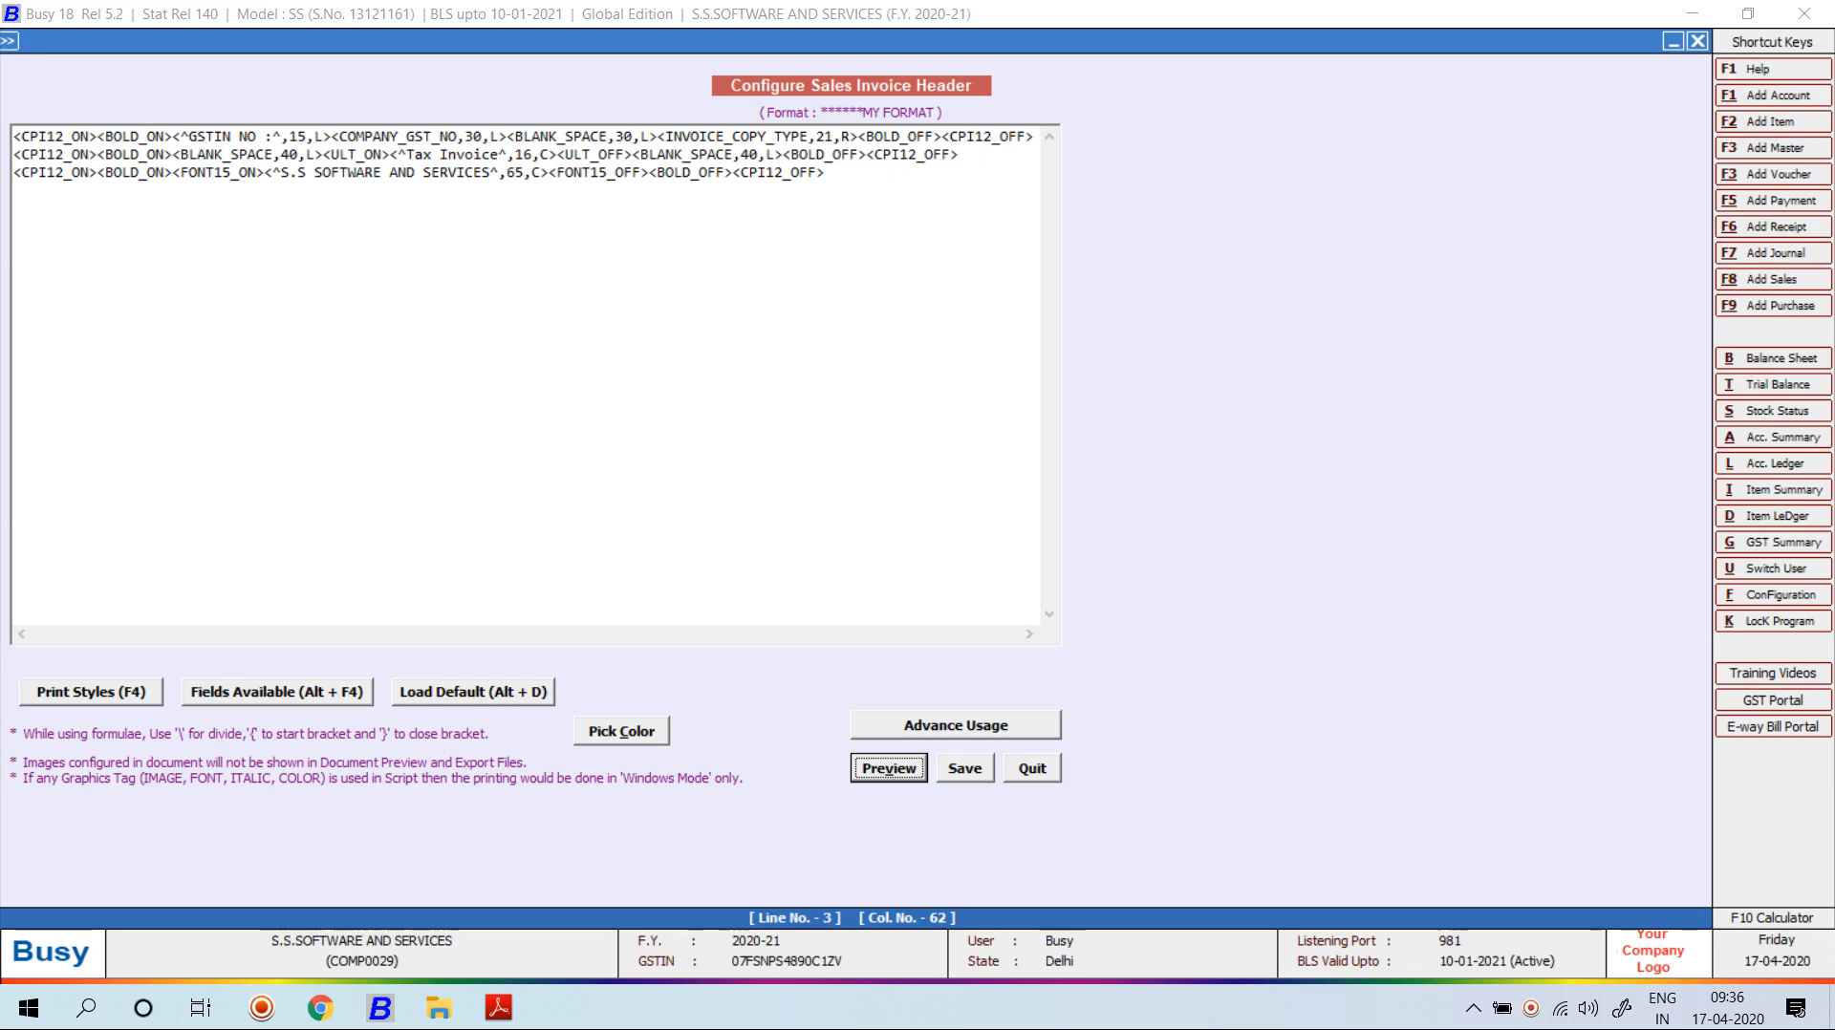
Append a HALF_LINE tag to the end of line 3 and check the gap in preview.
left_click(828, 173)
key("F4")
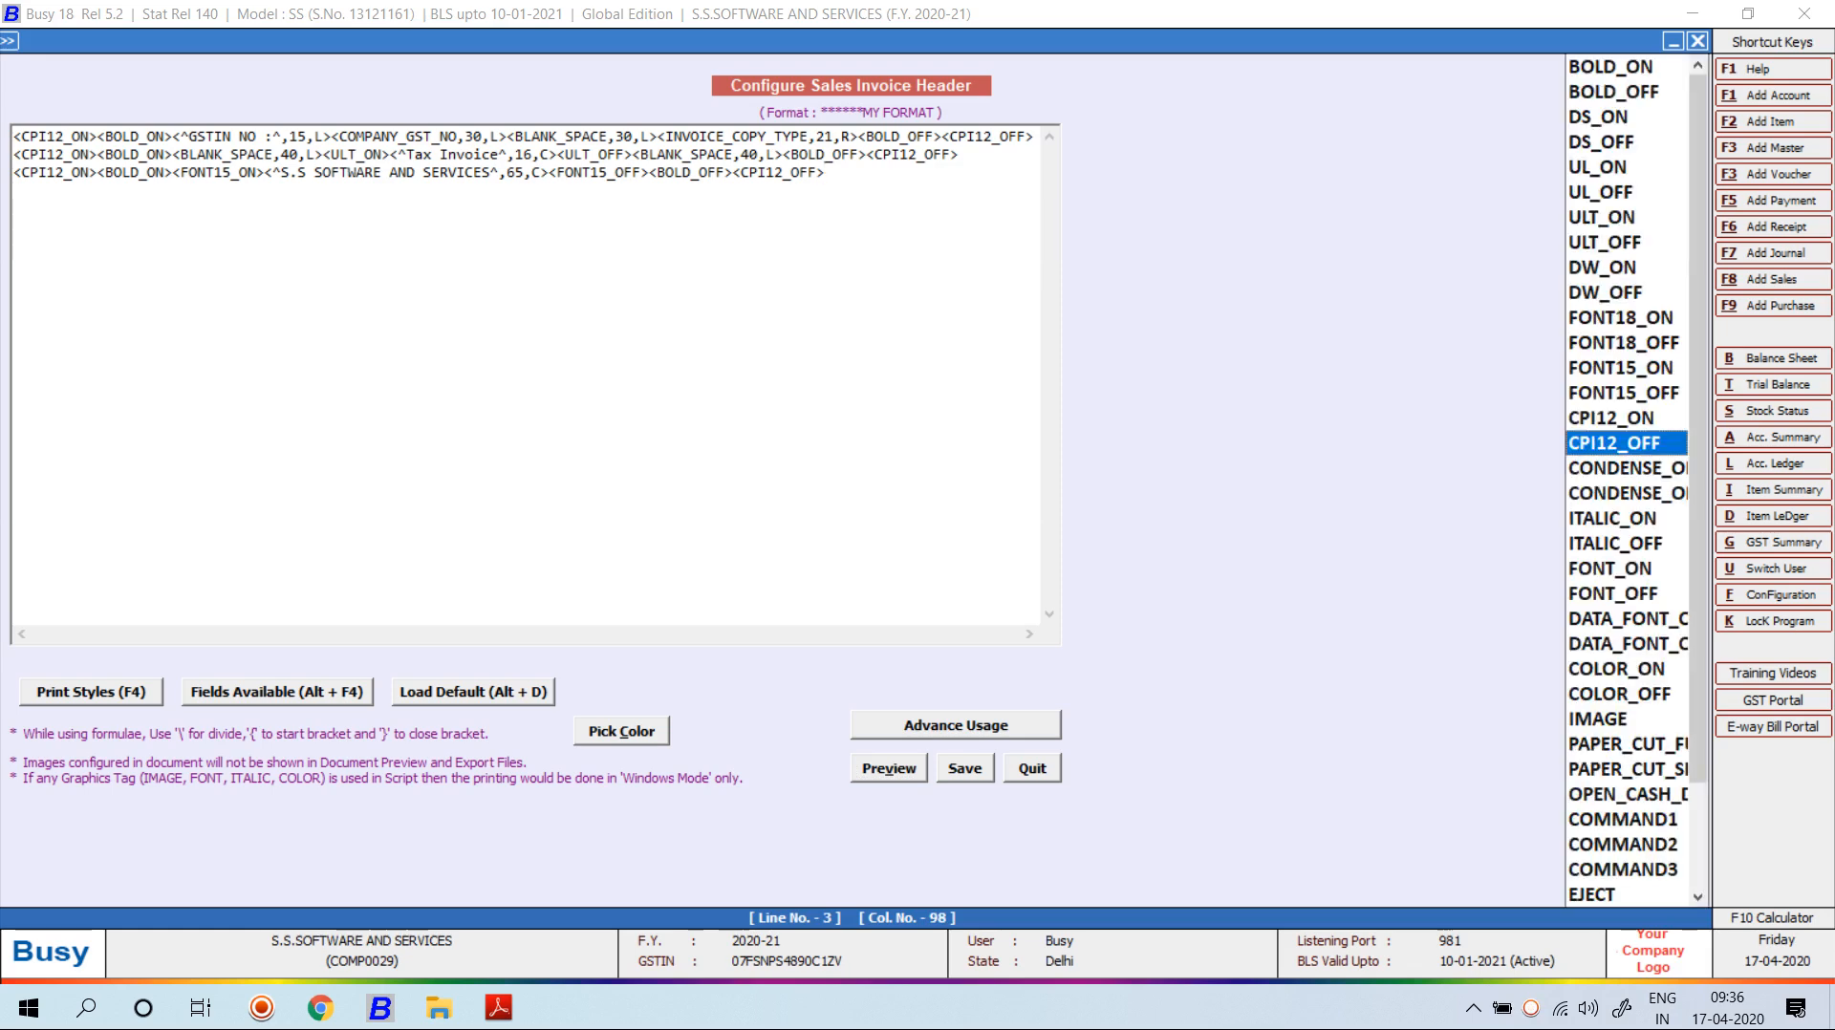
key("h")
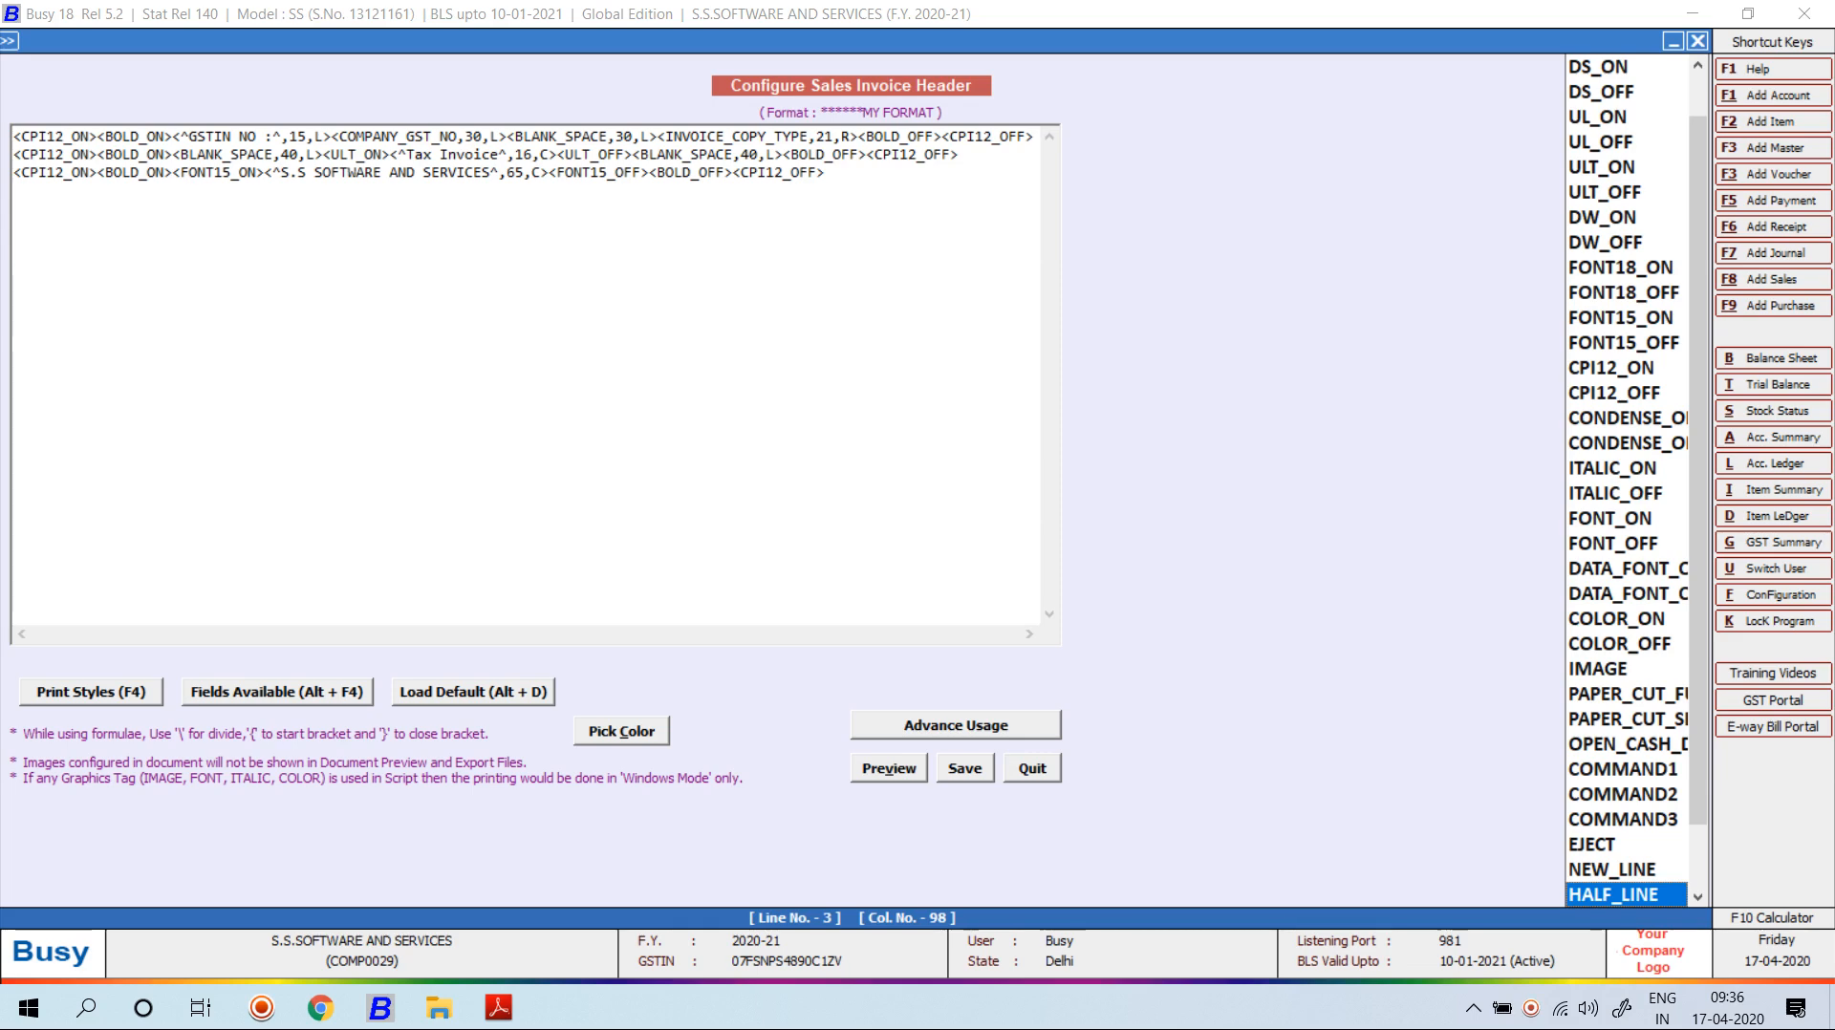
key("Return")
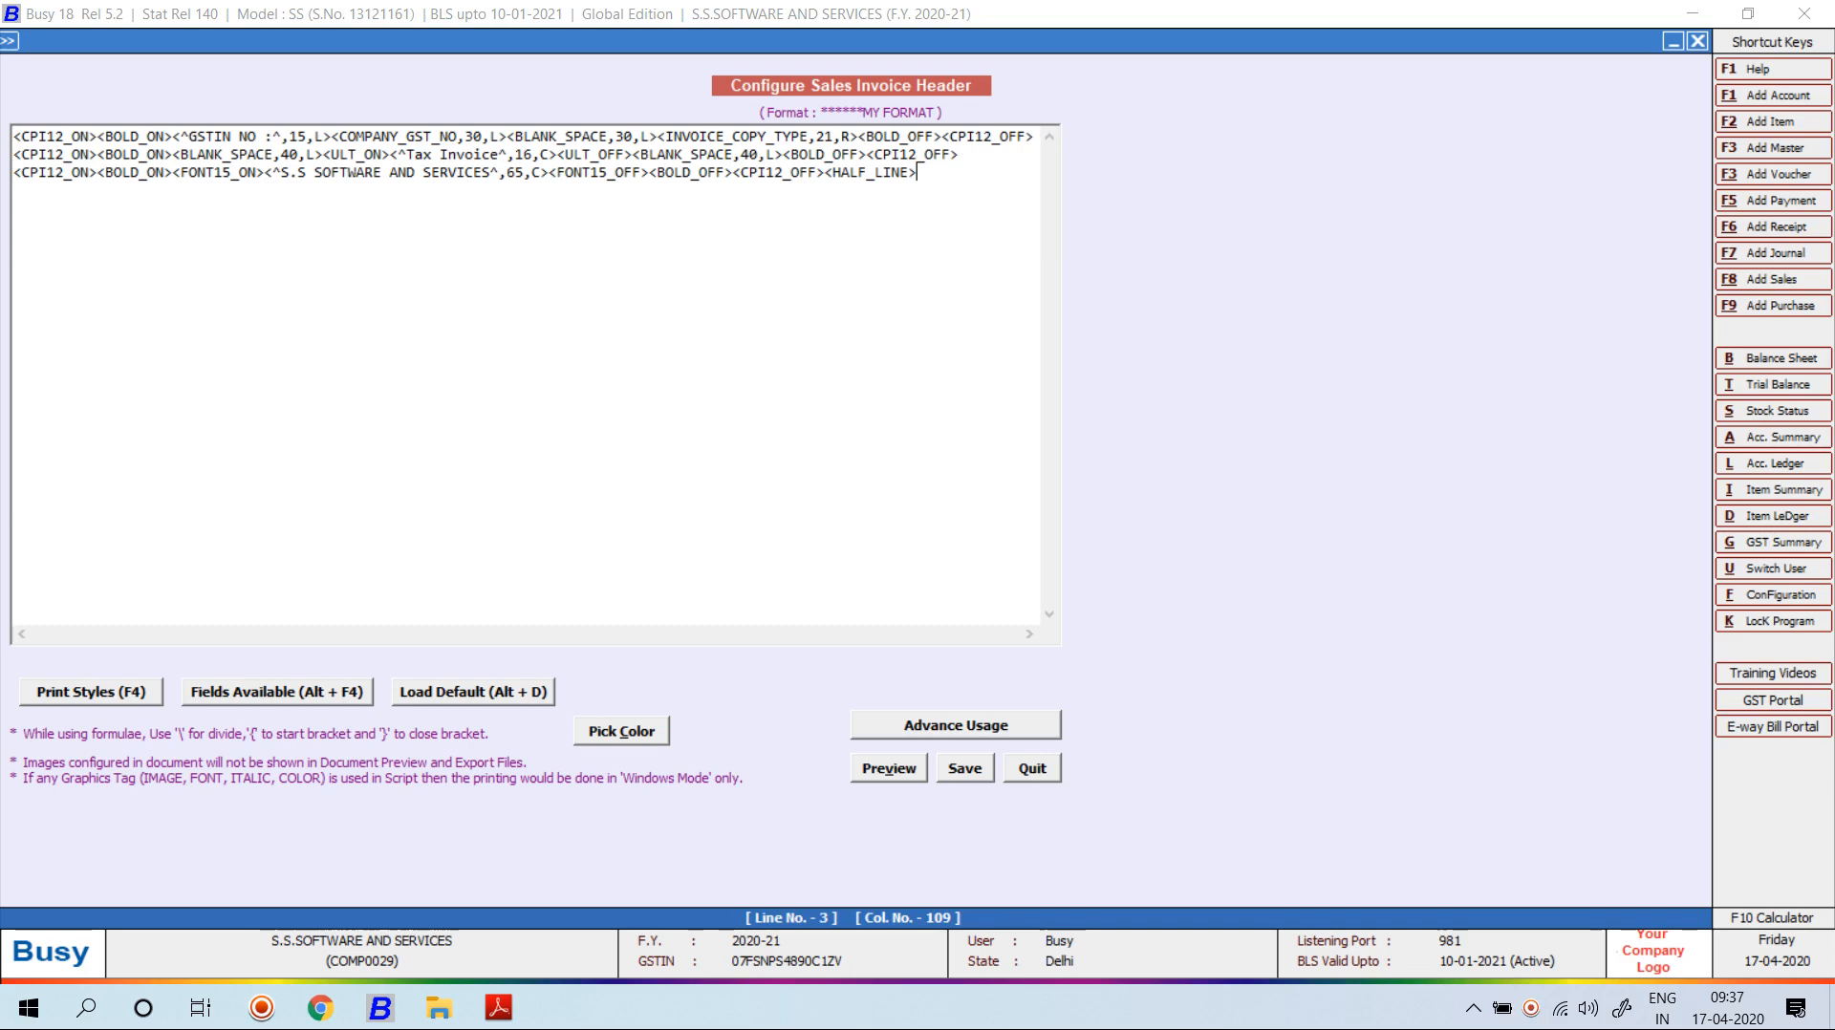
key("alt+v")
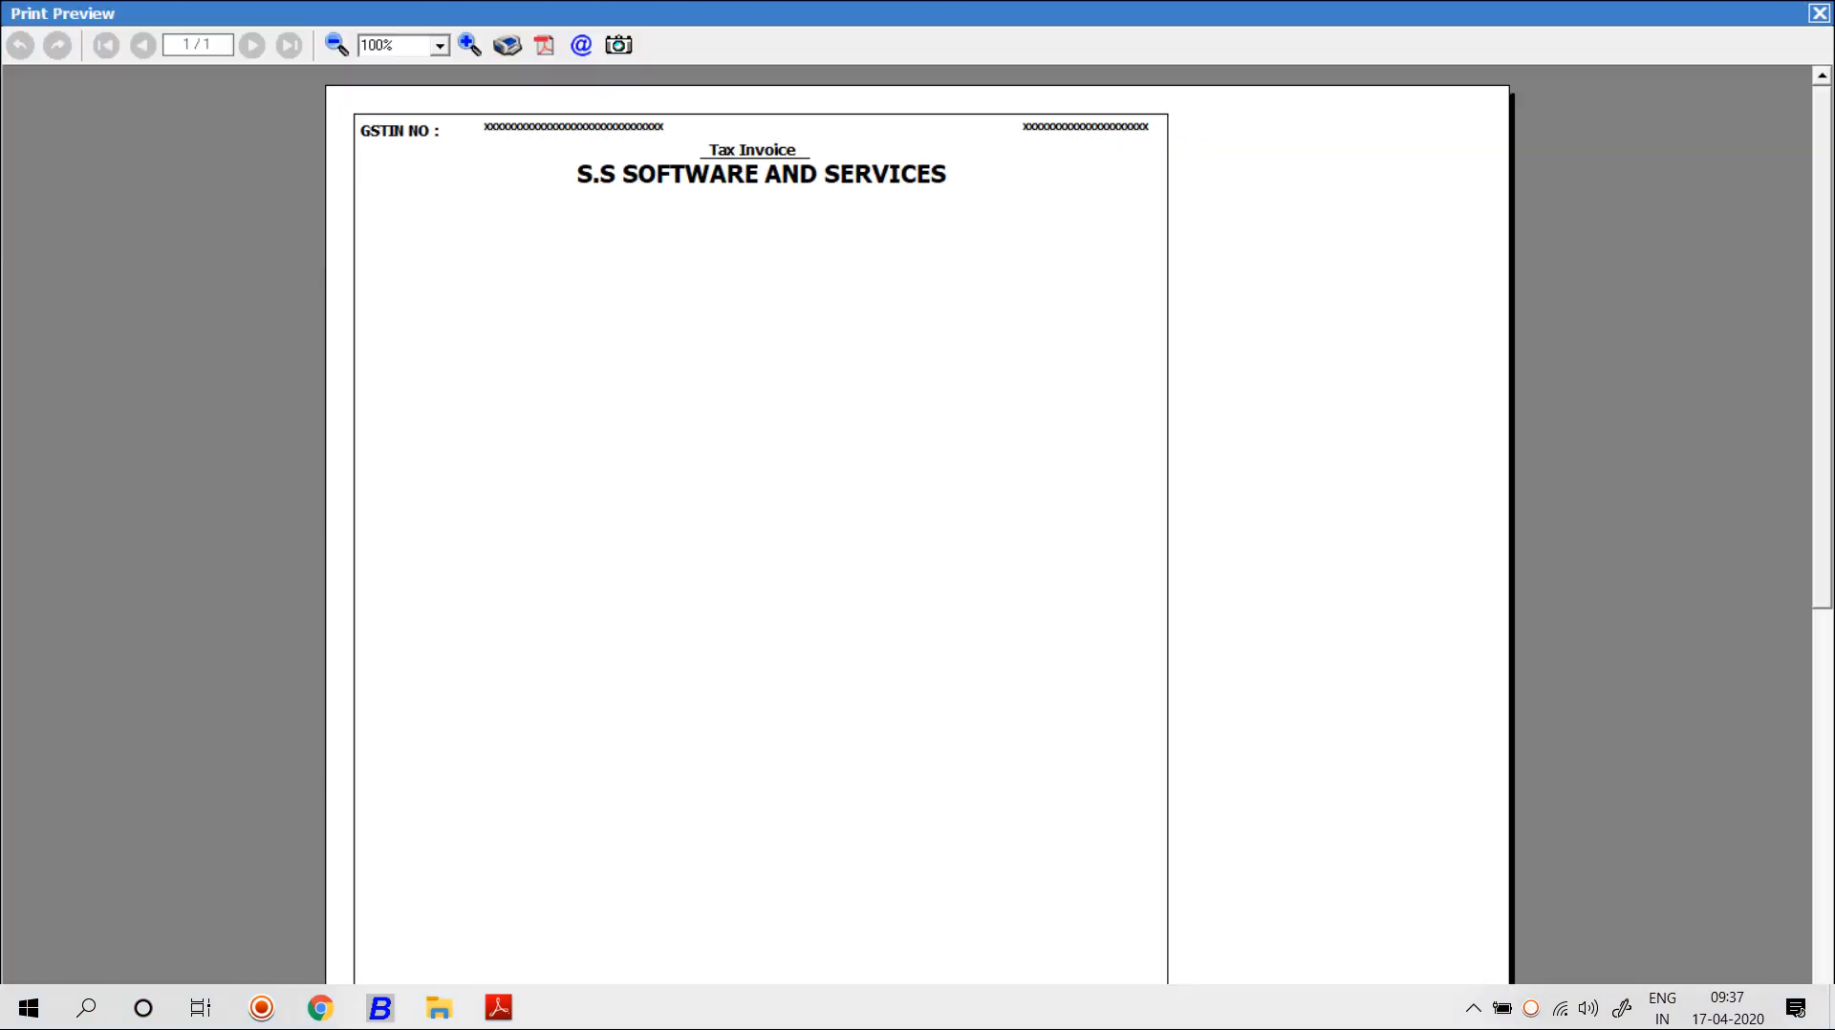
key("Escape")
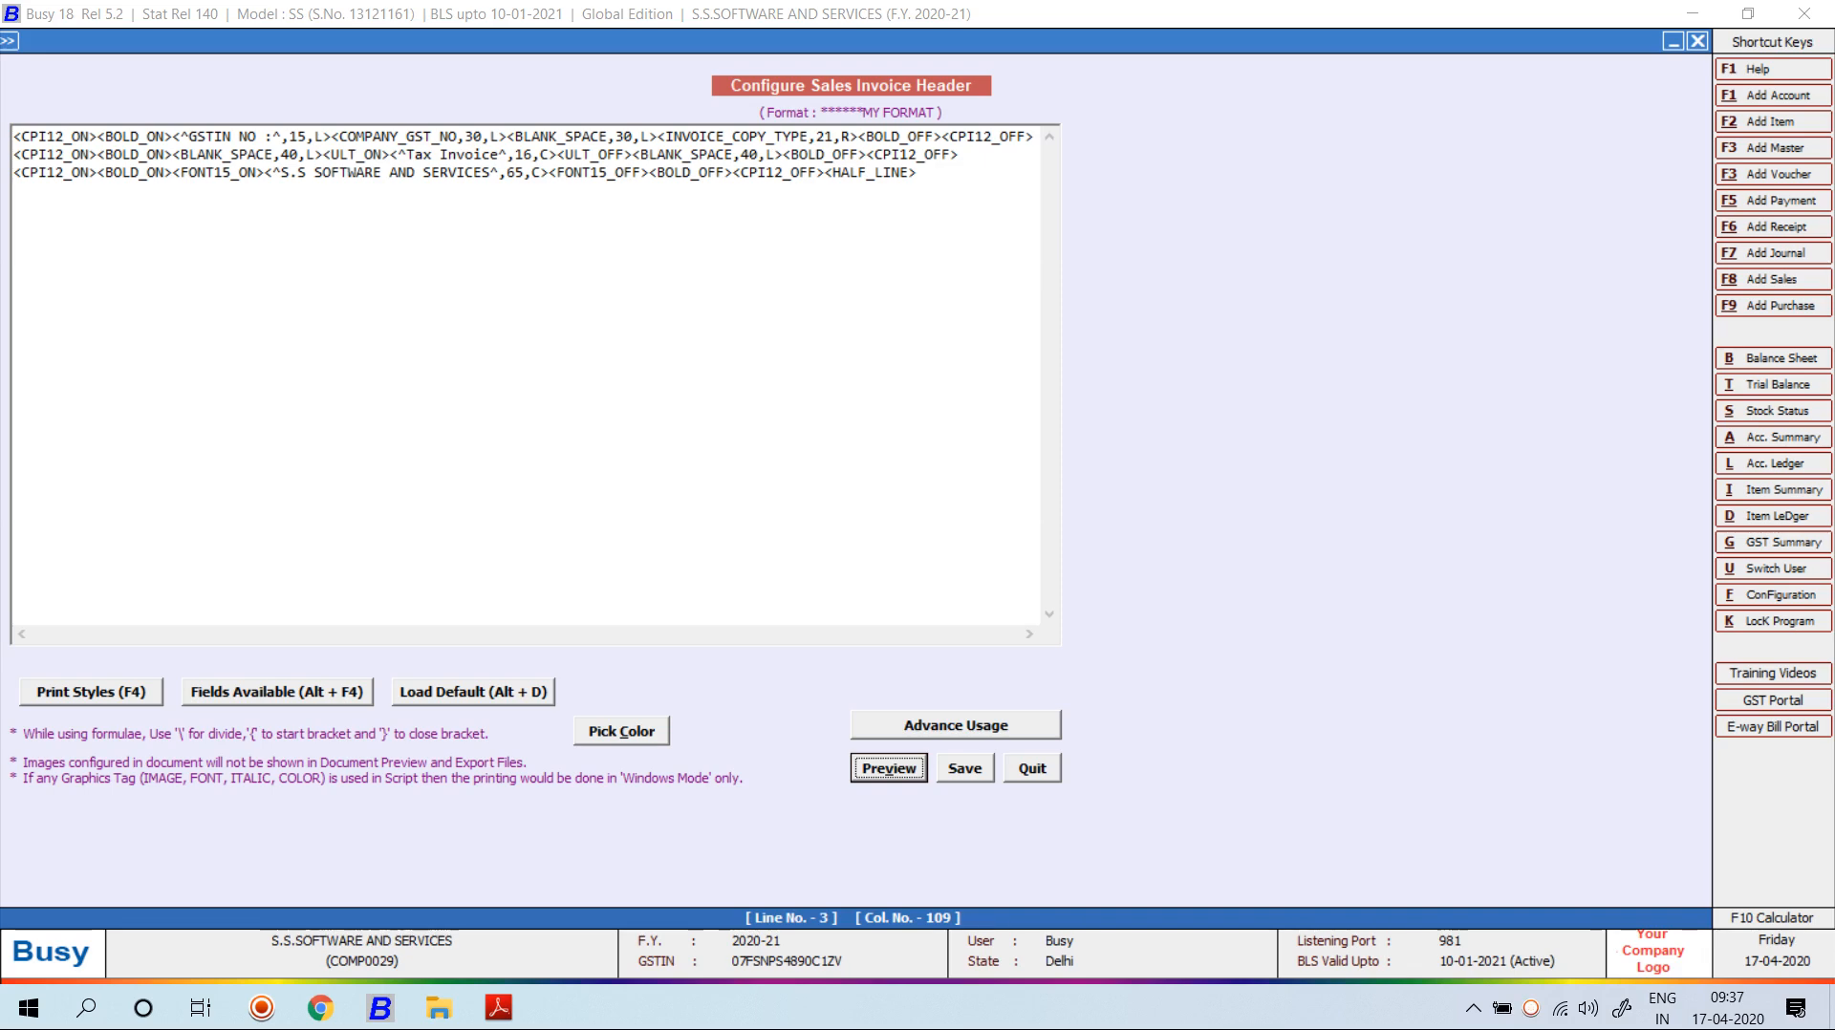
Insert a COLOR_ON tag before the GSTIN NO label and set it to red, colour 255.
left_click(173, 136)
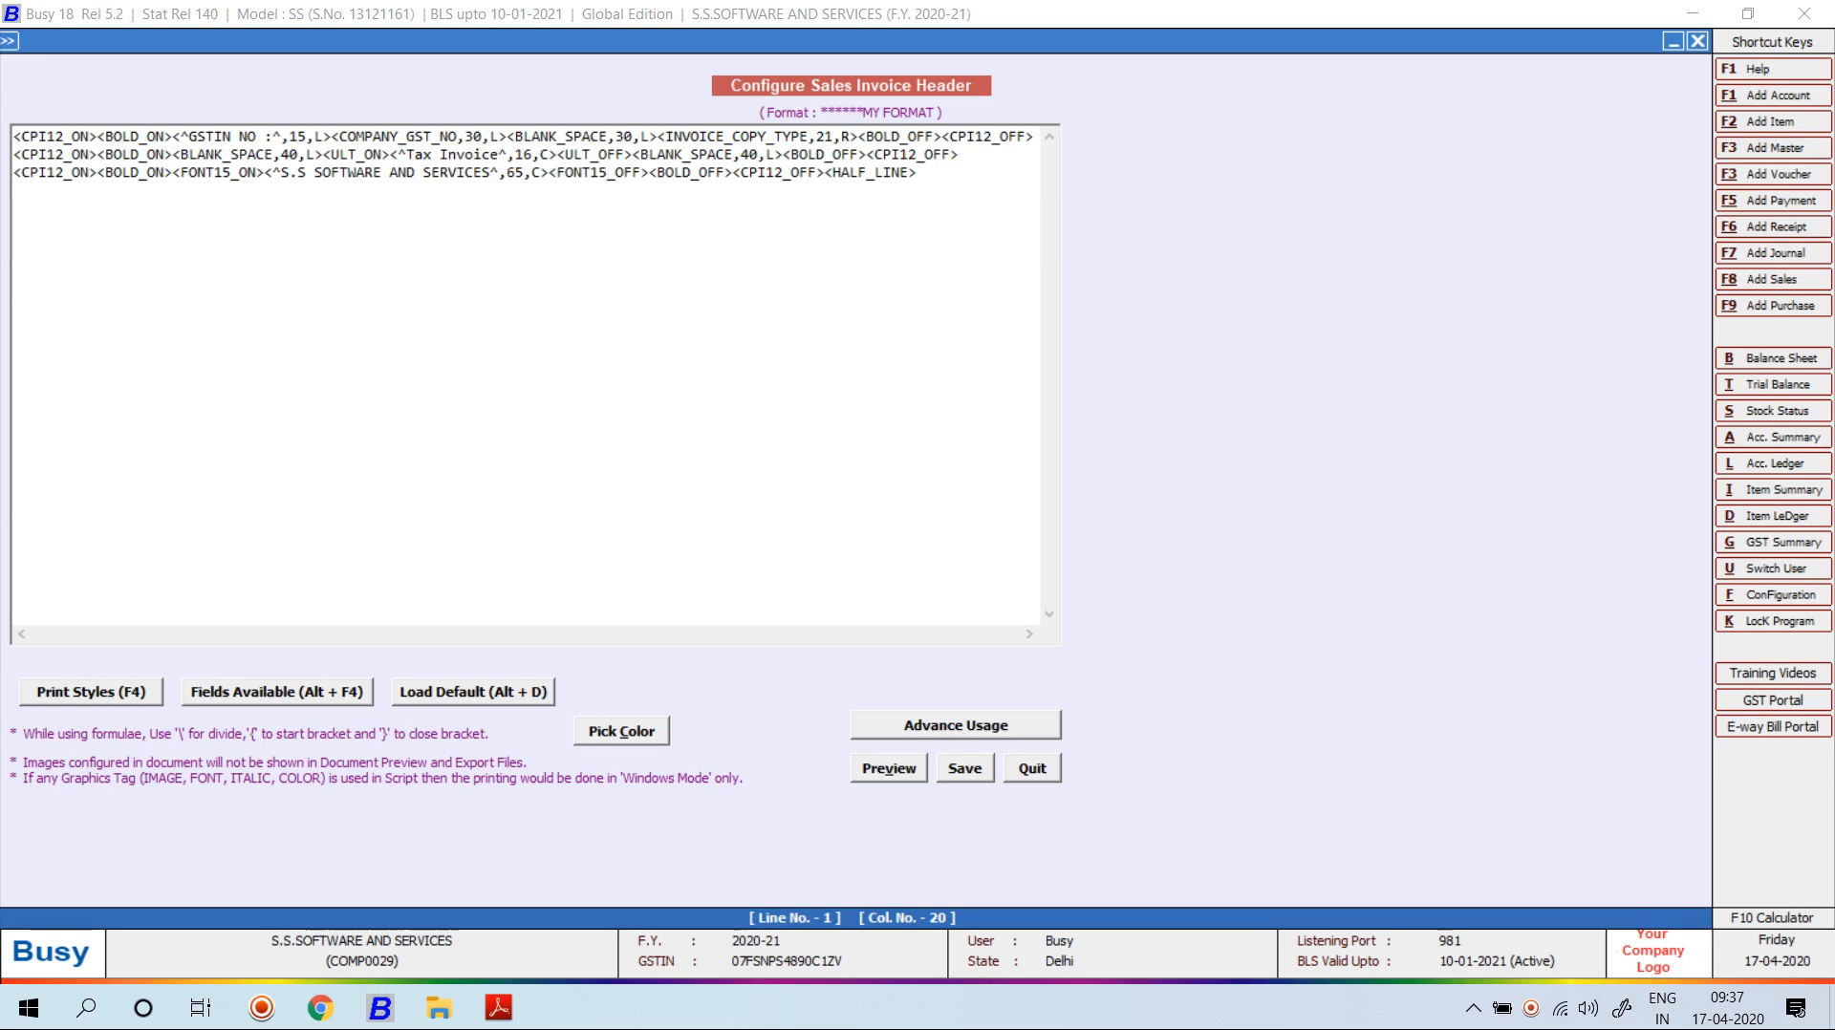
key("F4")
key("c")
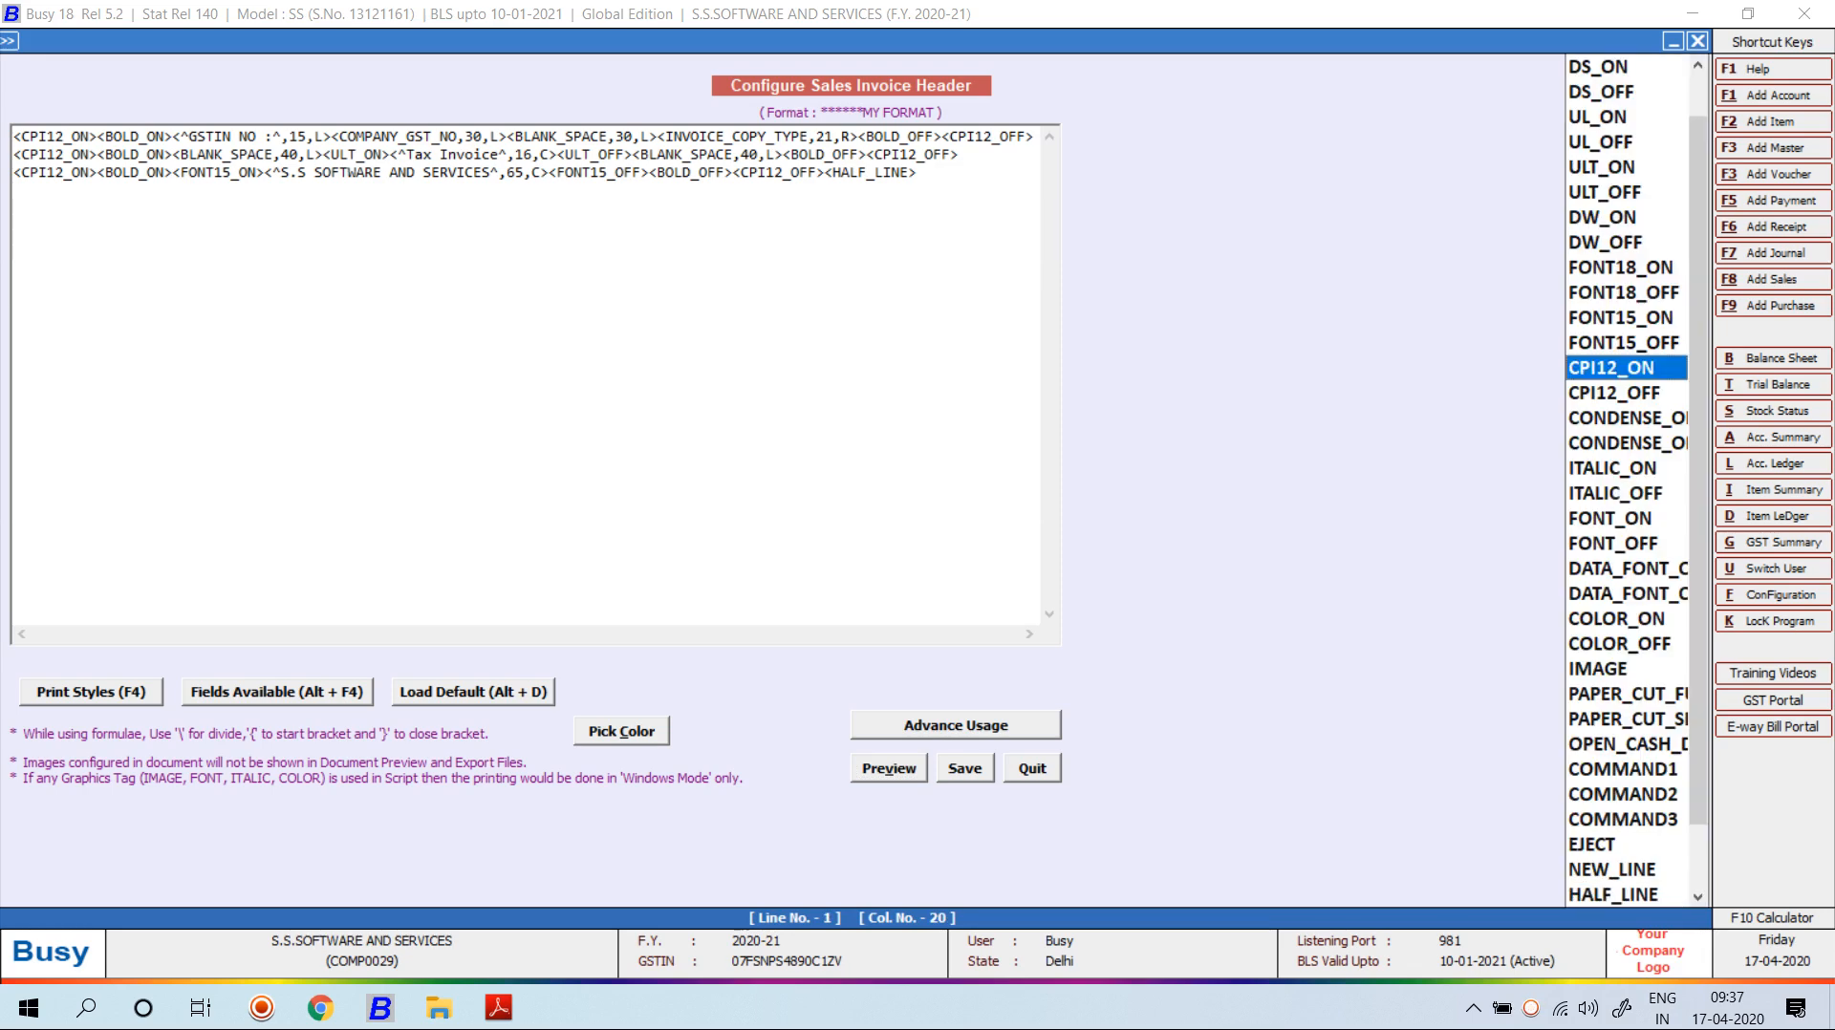
key("c")
key("c")
key("c")
key("c")
key("Return")
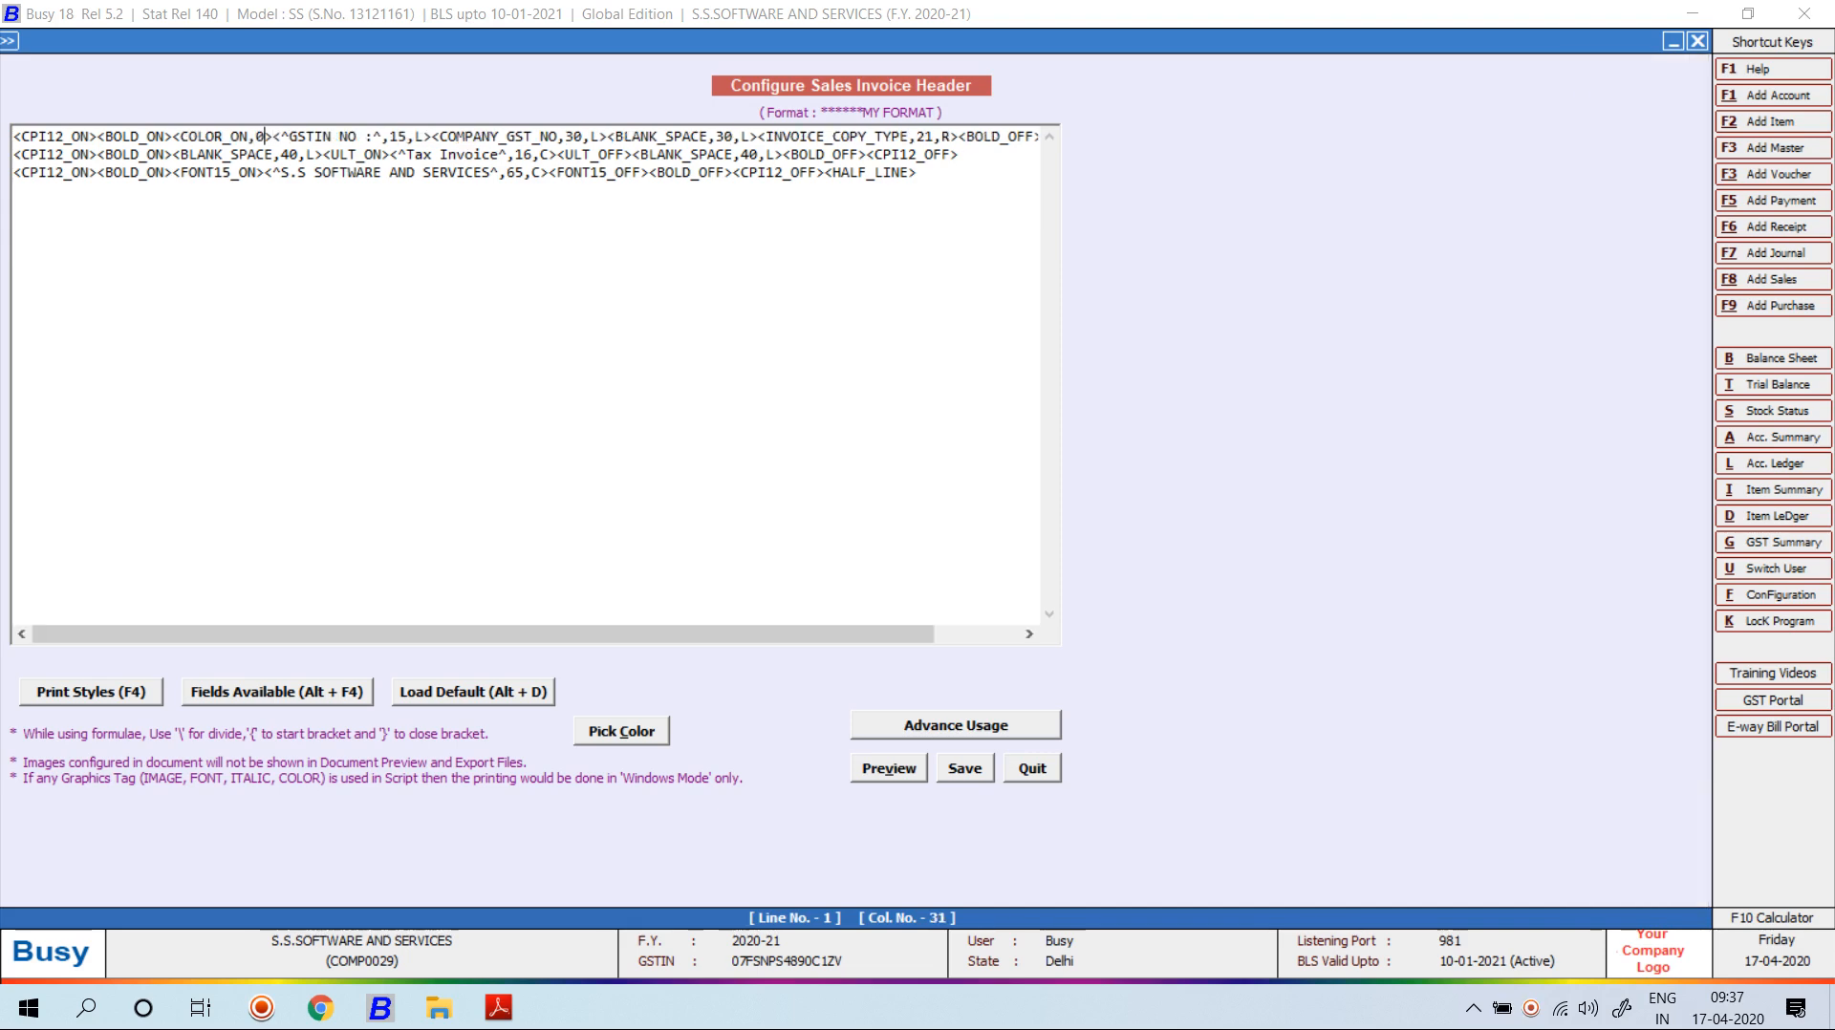
key("alt+c")
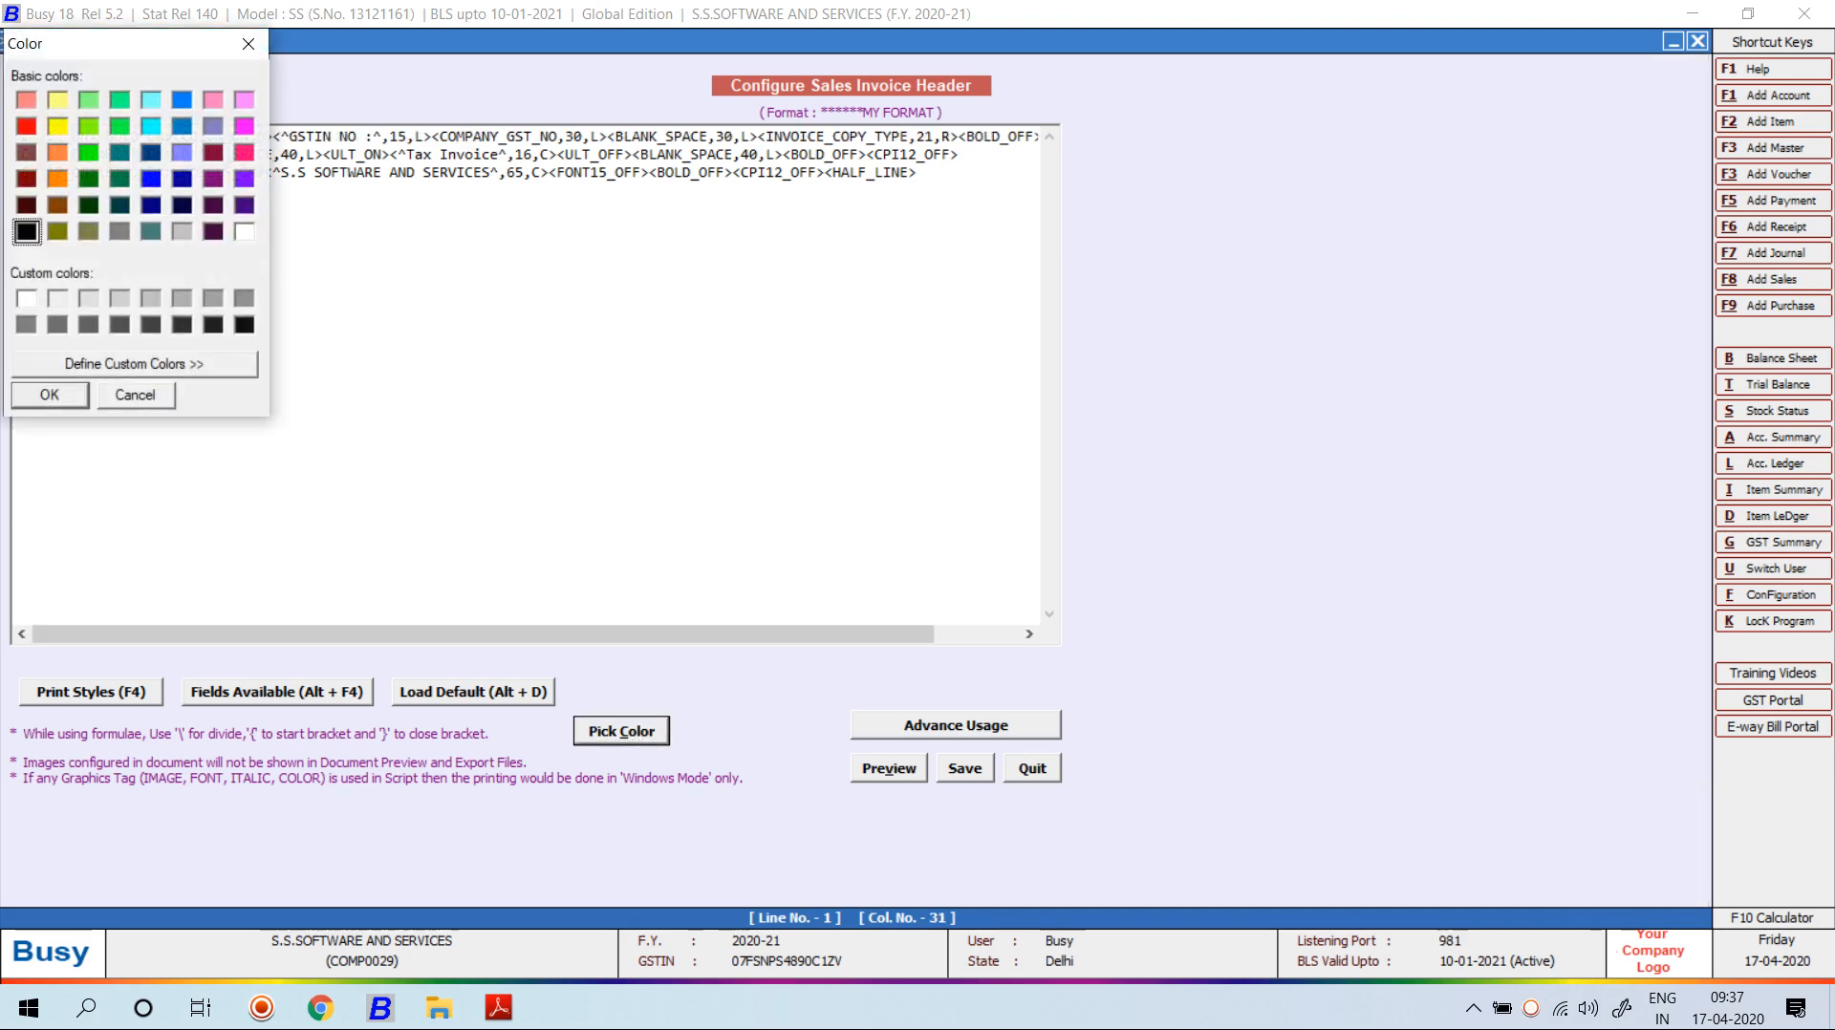
left_click(27, 126)
key("Return")
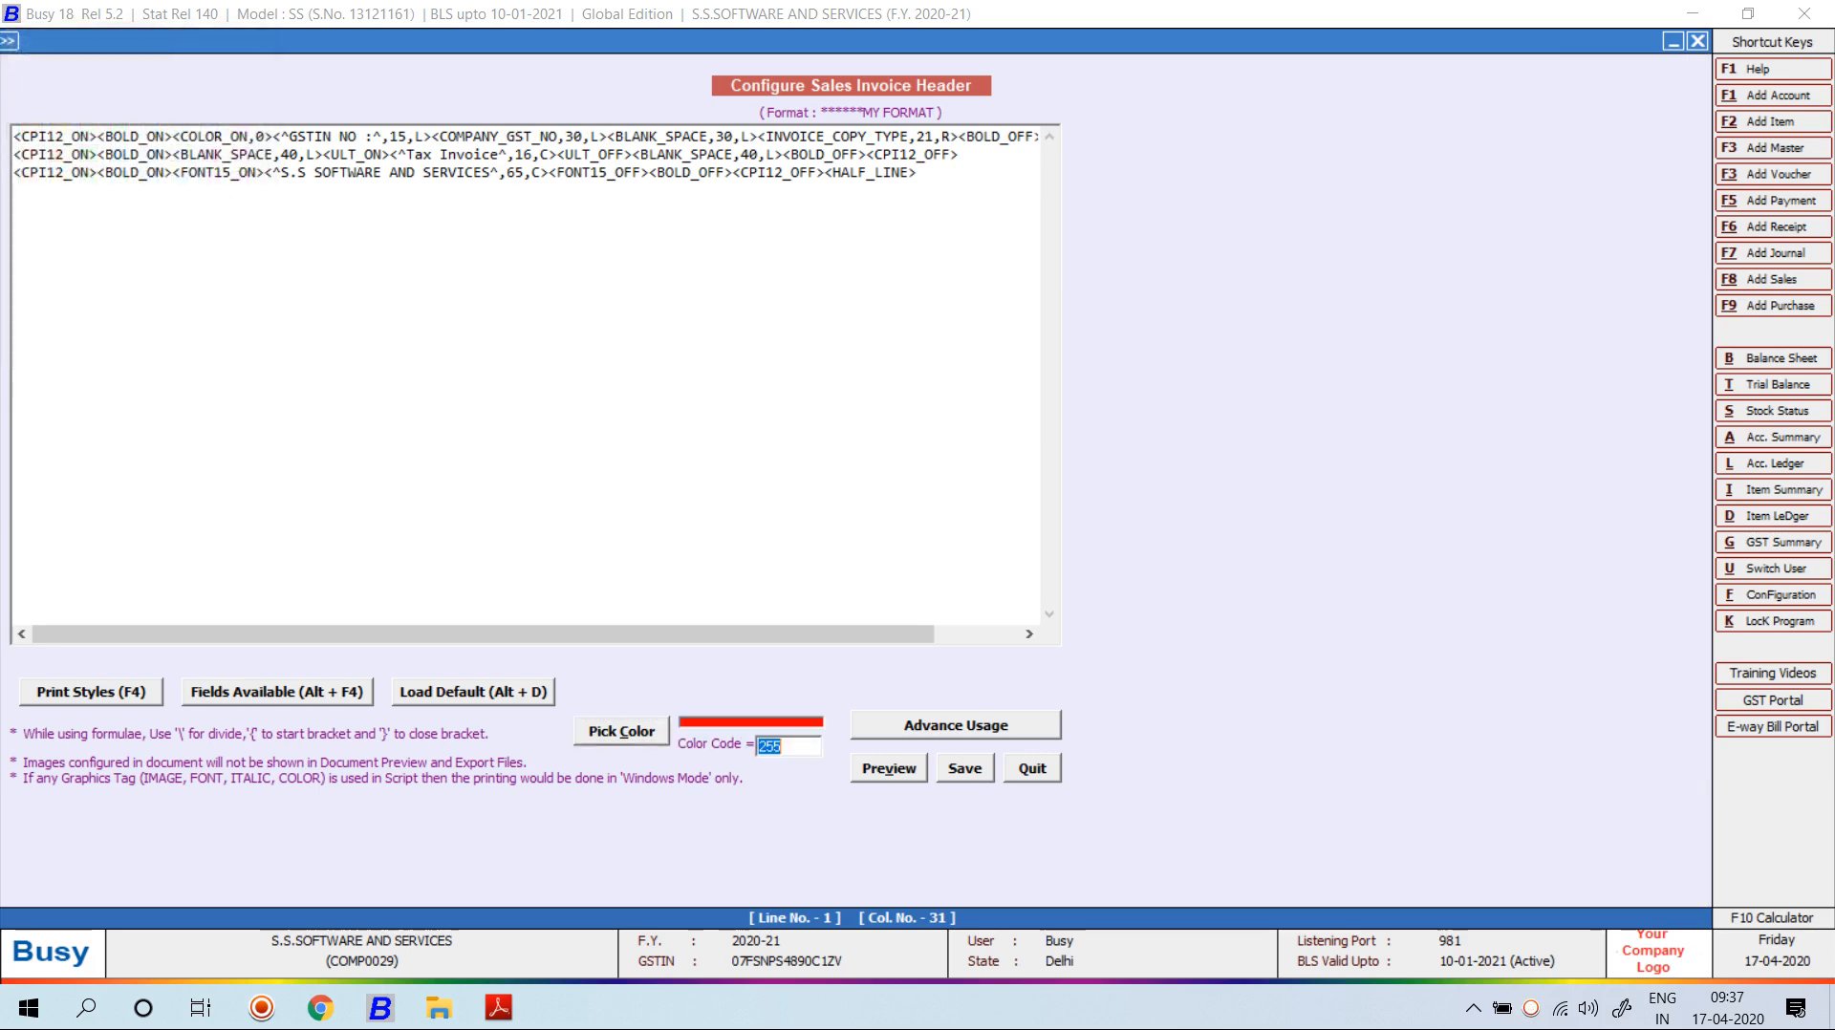
left_click(265, 137)
key("BackSpace")
type("255")
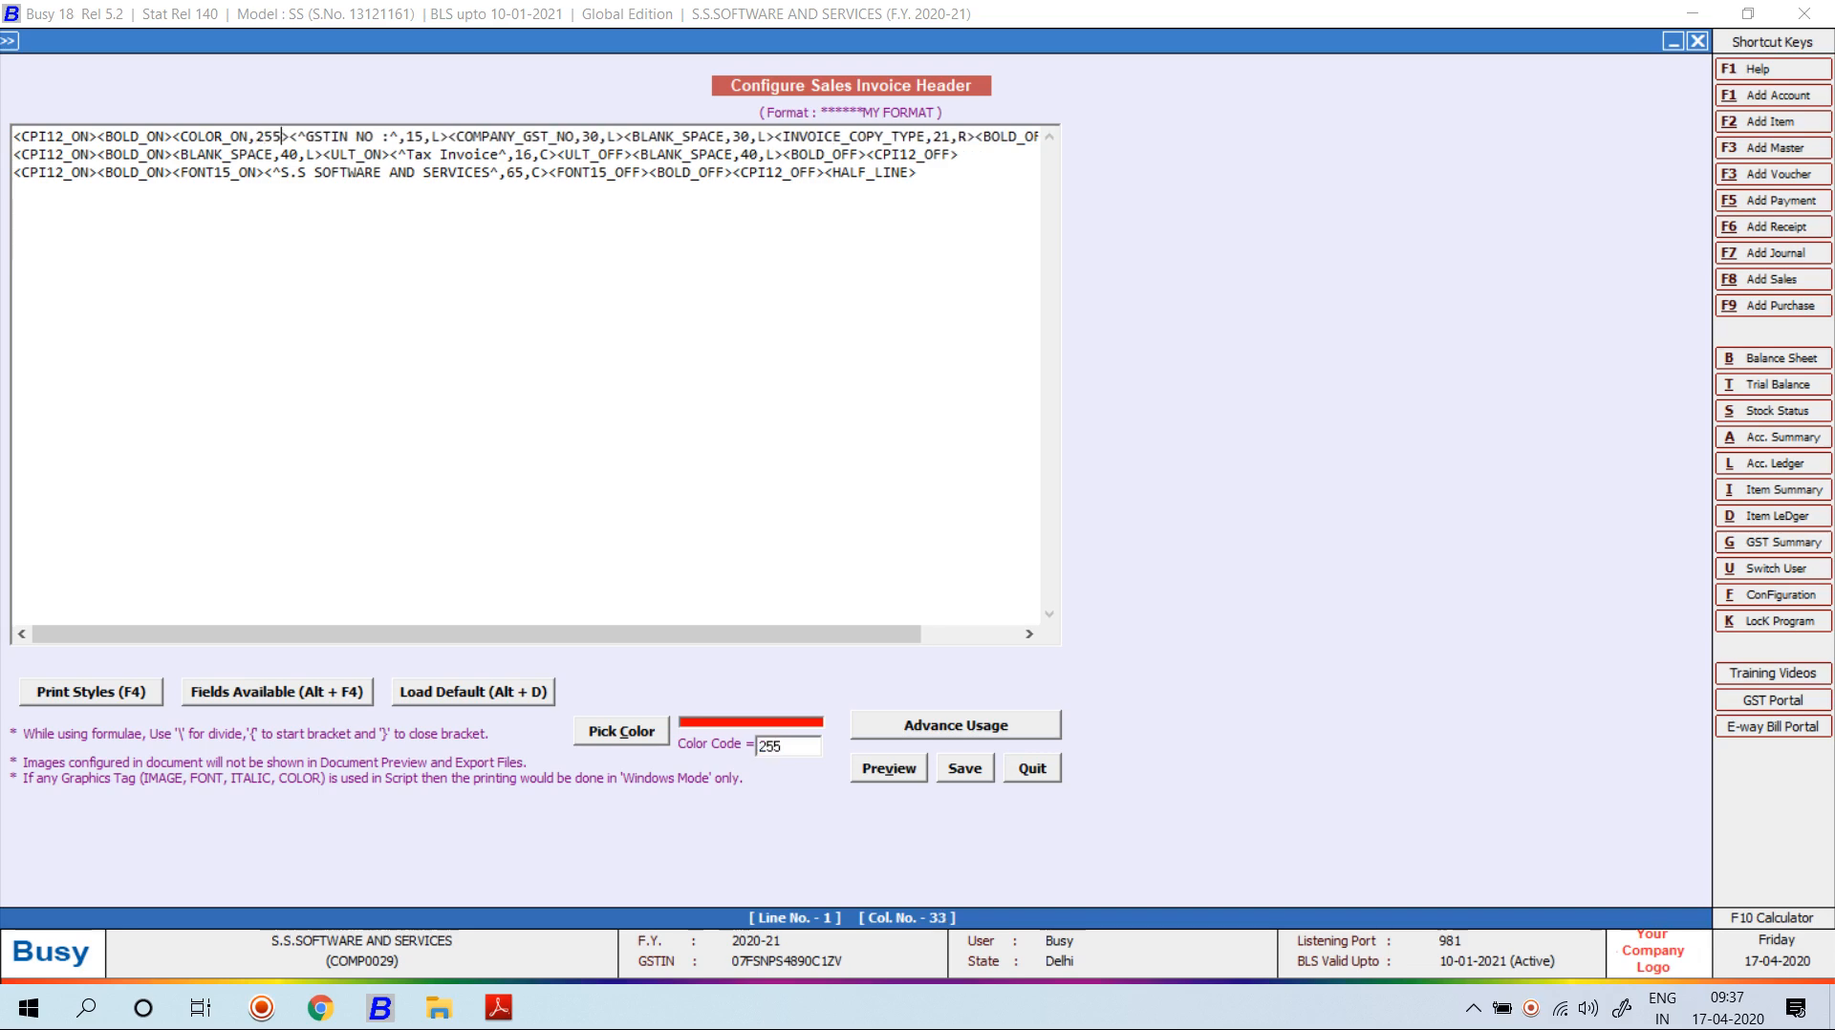
End the red with COLOR_OFF before BLANK_SPACE and check the header in preview.
left_click(624, 136)
key("F4")
key("Down")
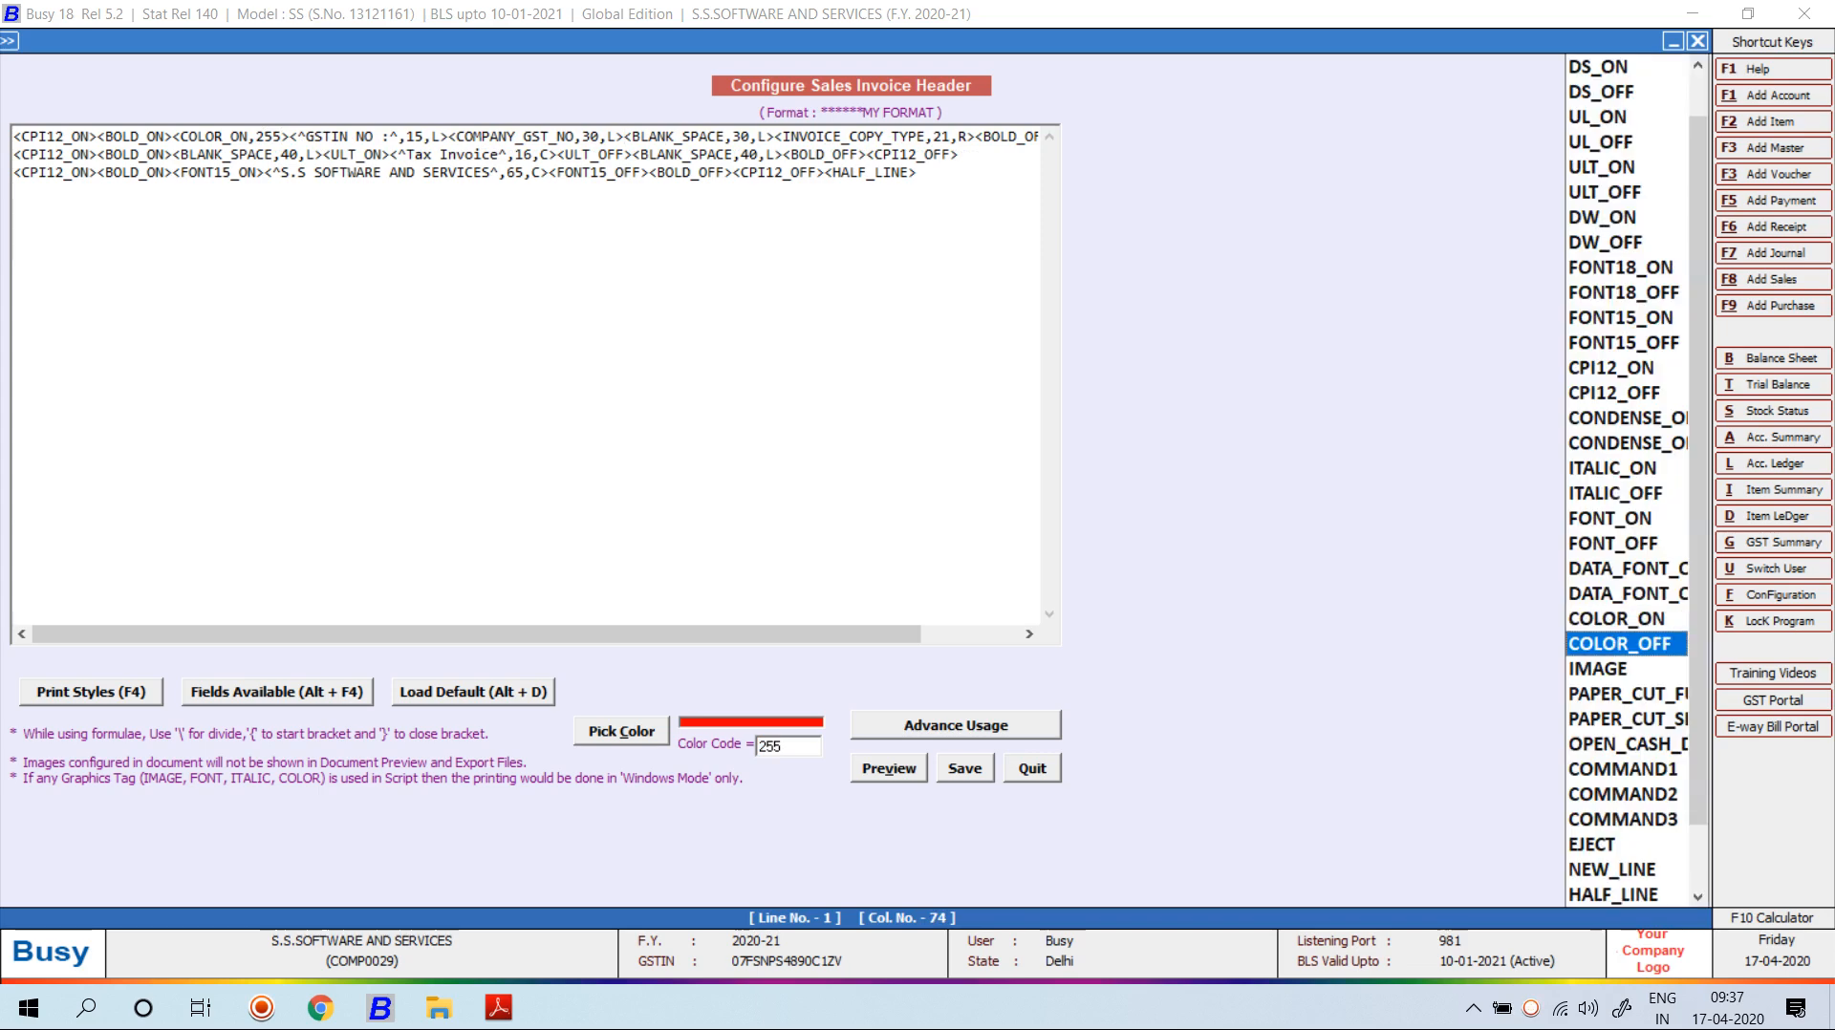
key("Return")
key("alt+v")
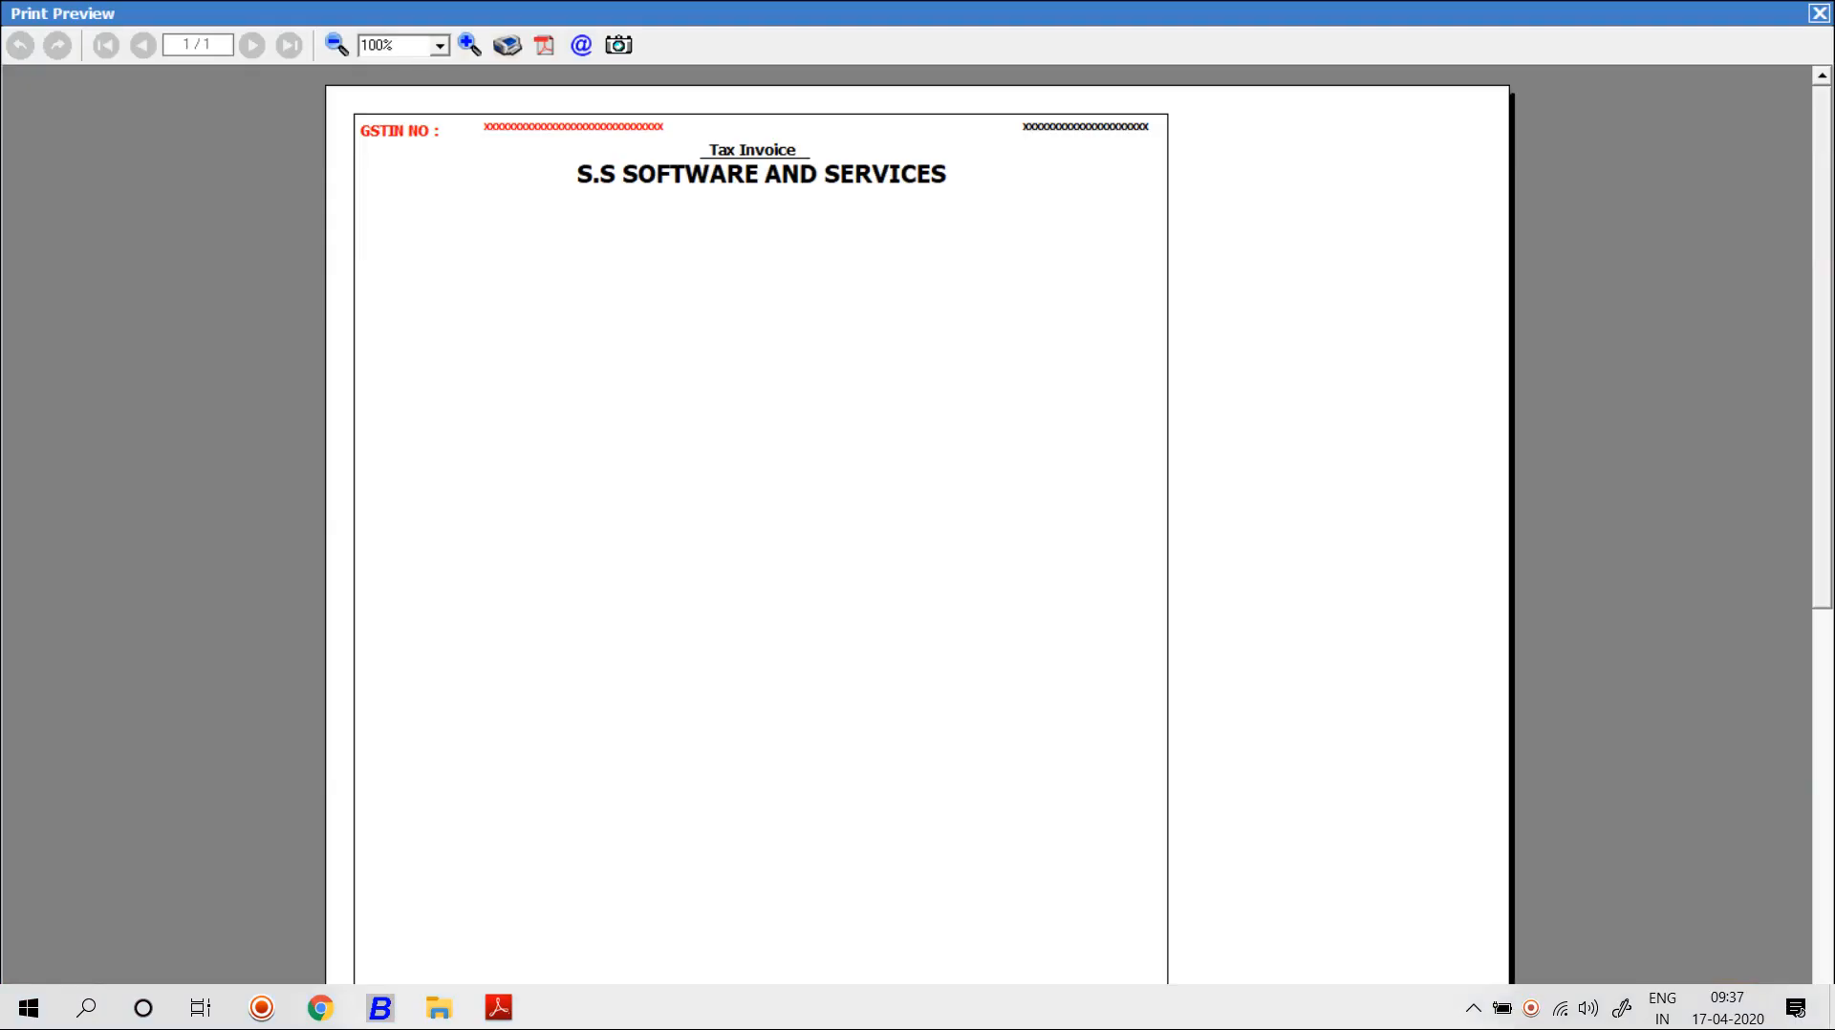
key("Escape")
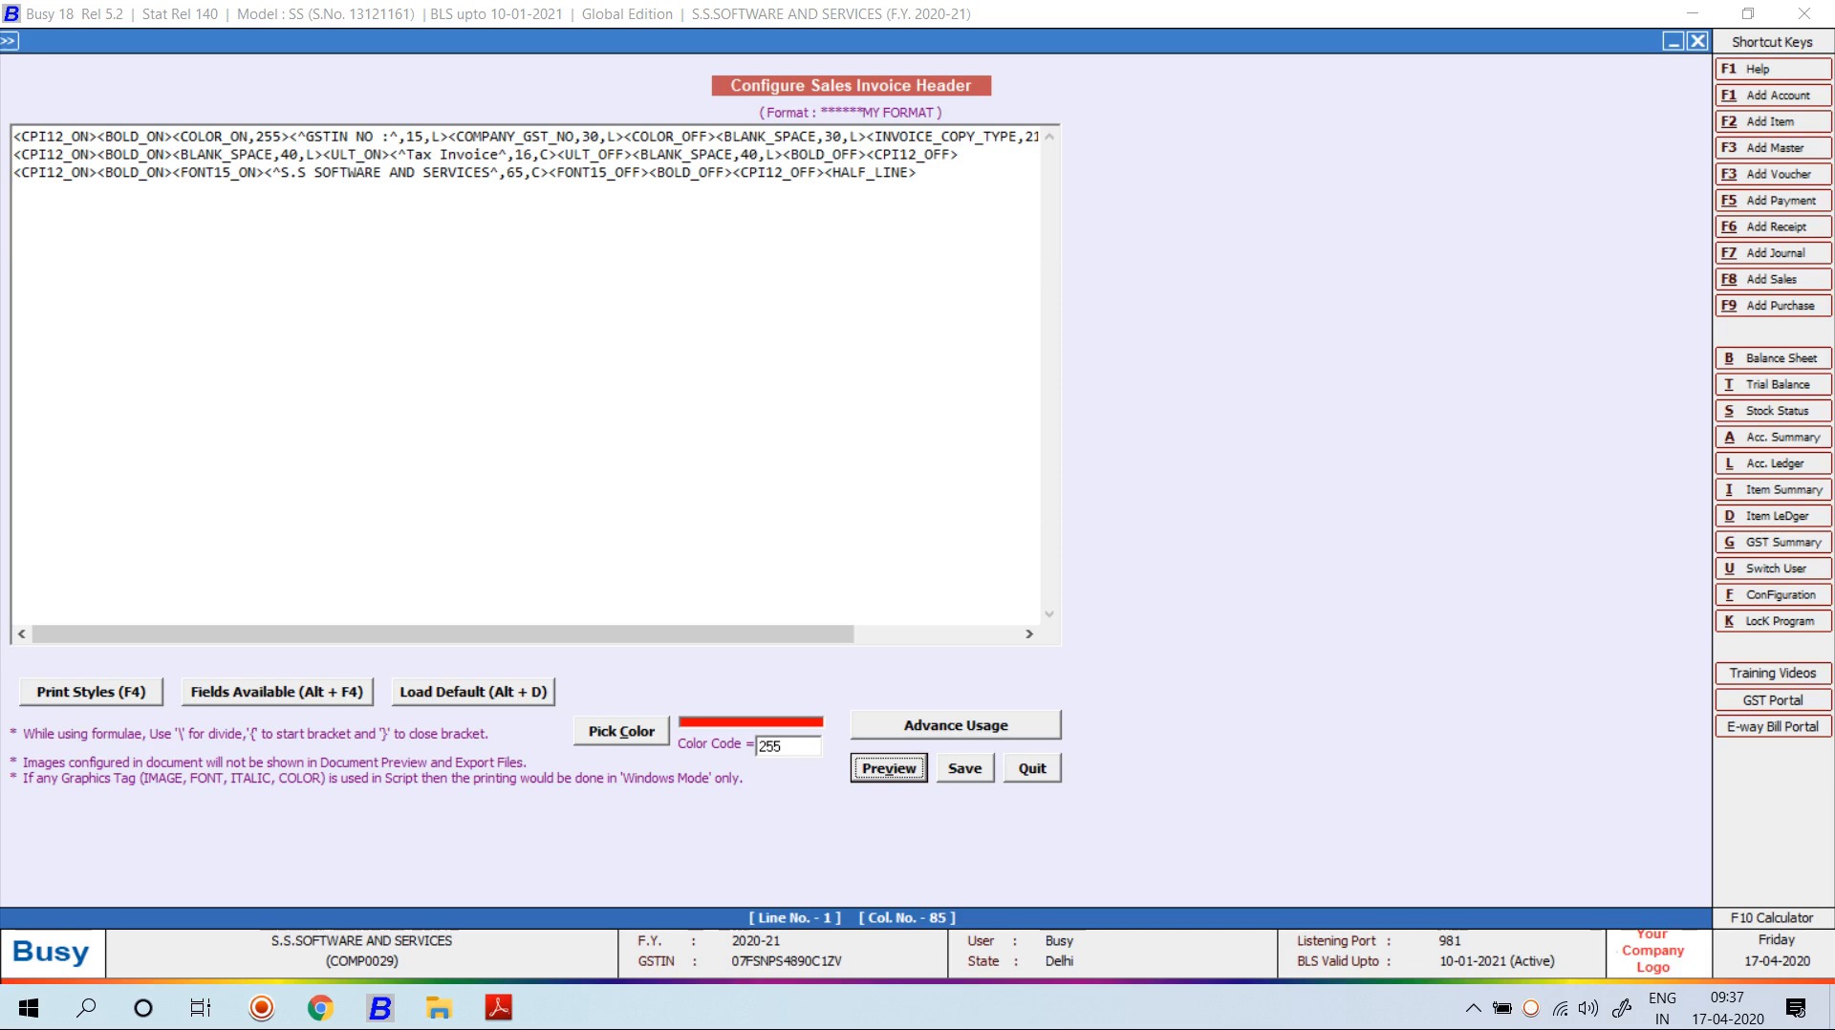
Insert COLOR_ON before S.S SOFTWARE AND SERVICES with the blue colour code 16711680.
left_click(264, 173)
key("F4")
key("Up")
key("Return")
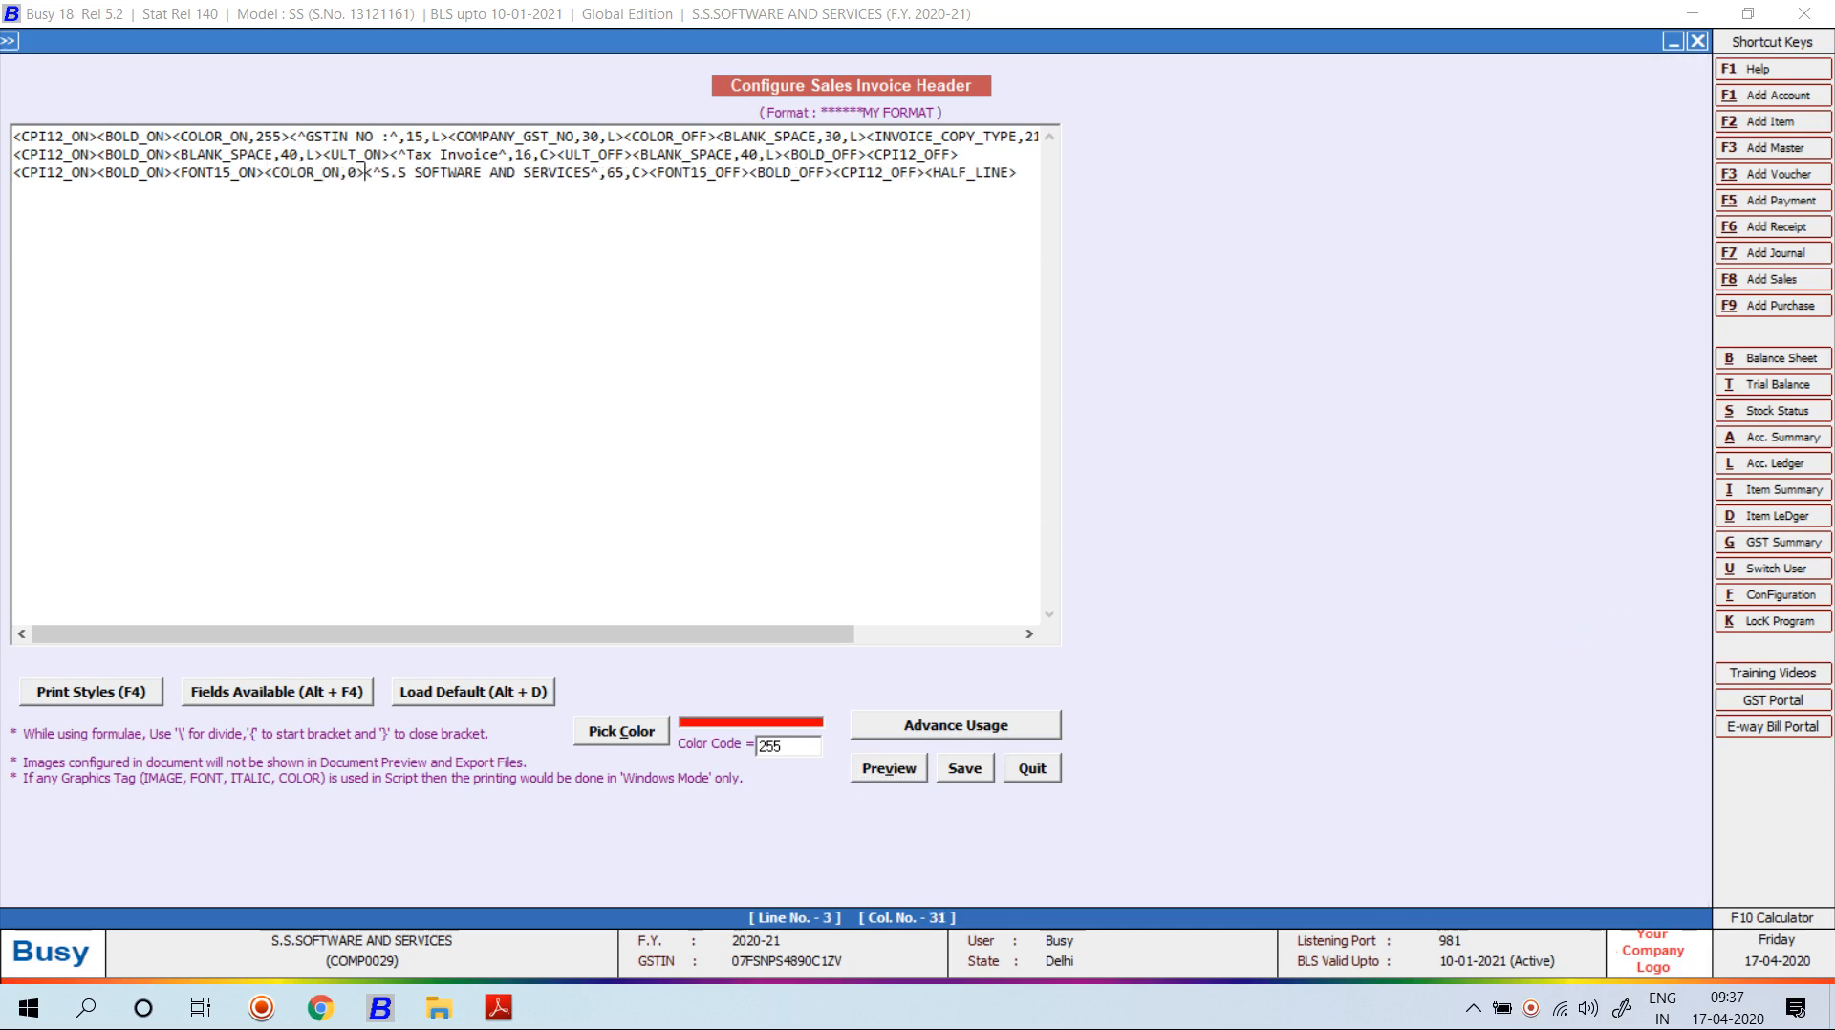
key("alt+c")
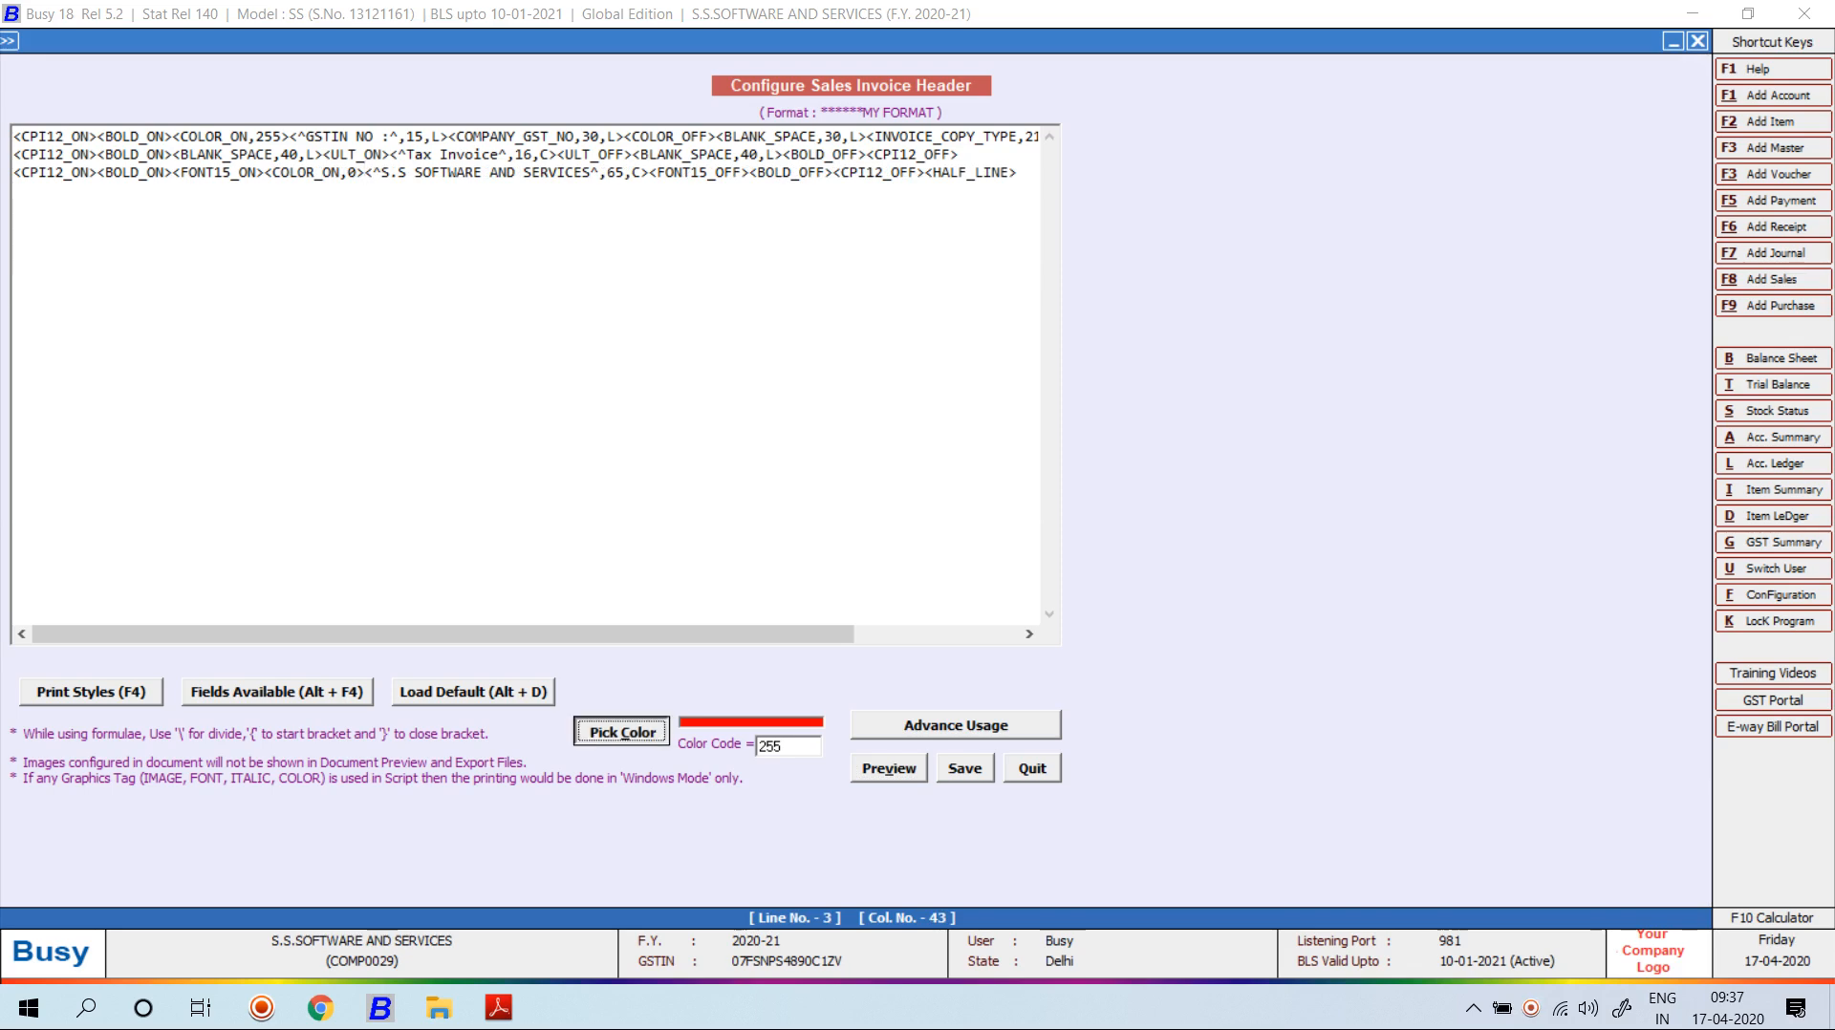
left_click(151, 179)
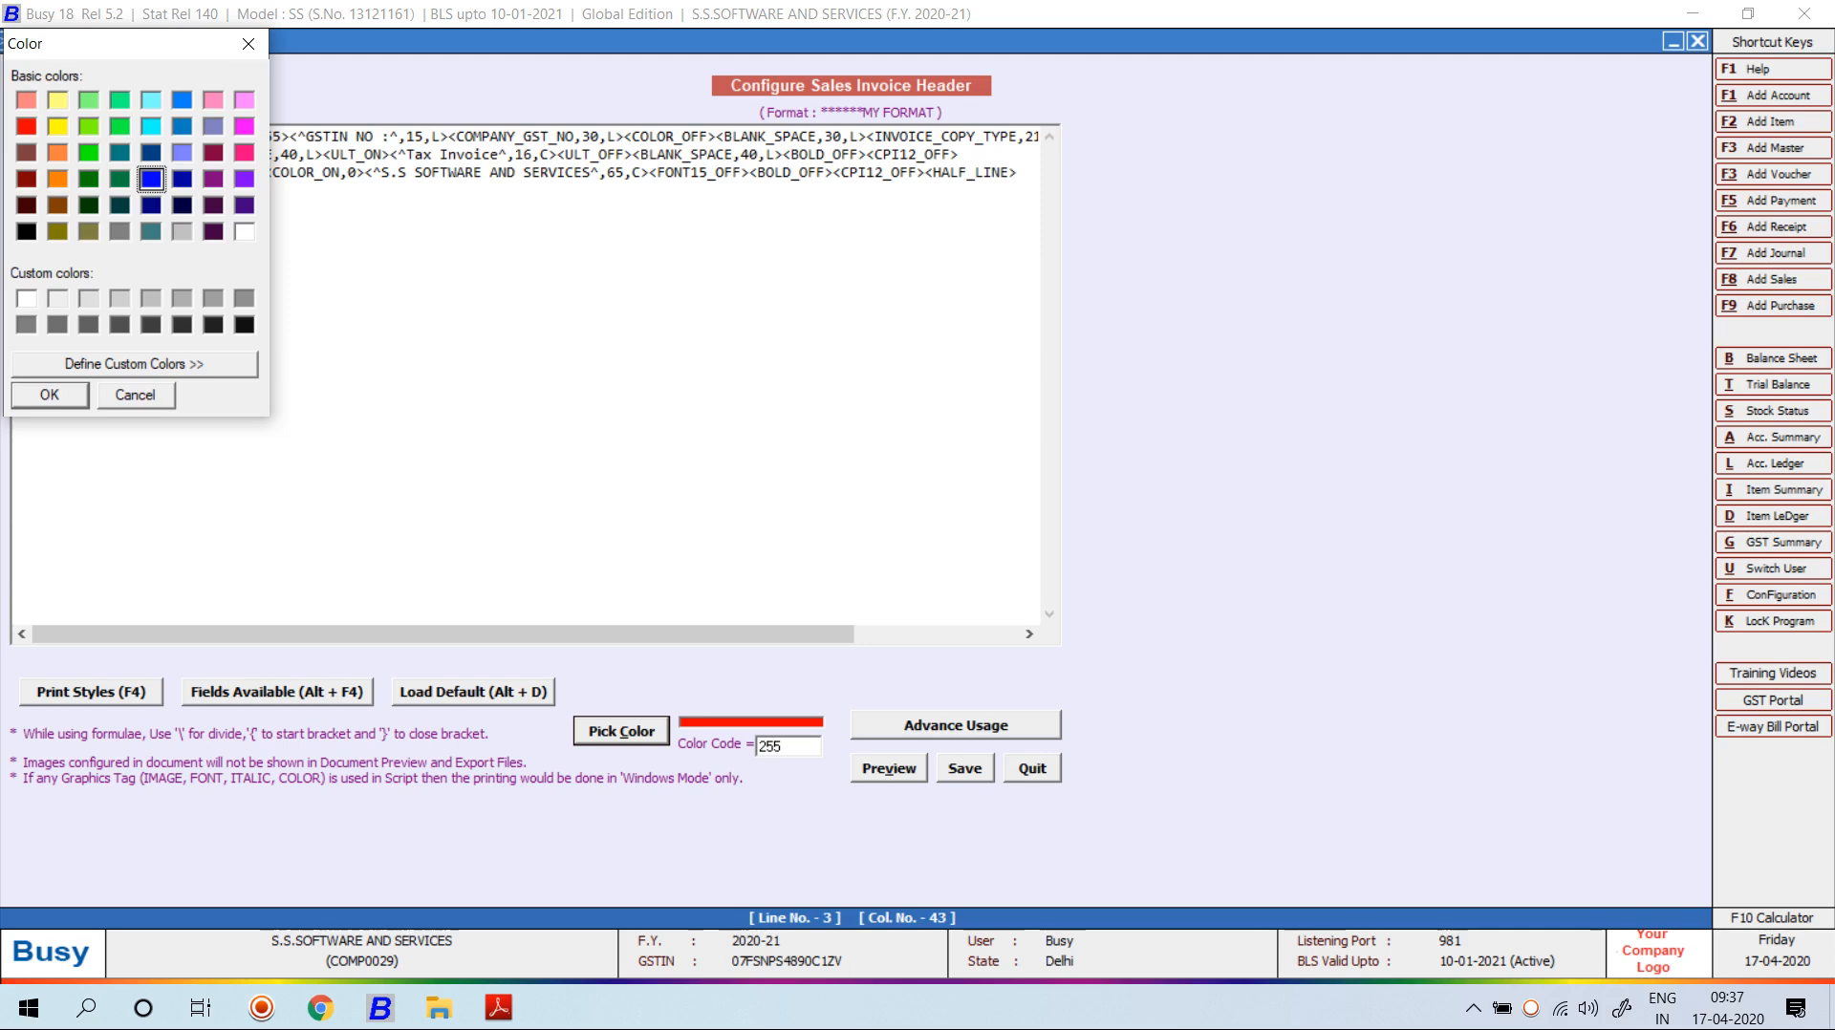
key("Return")
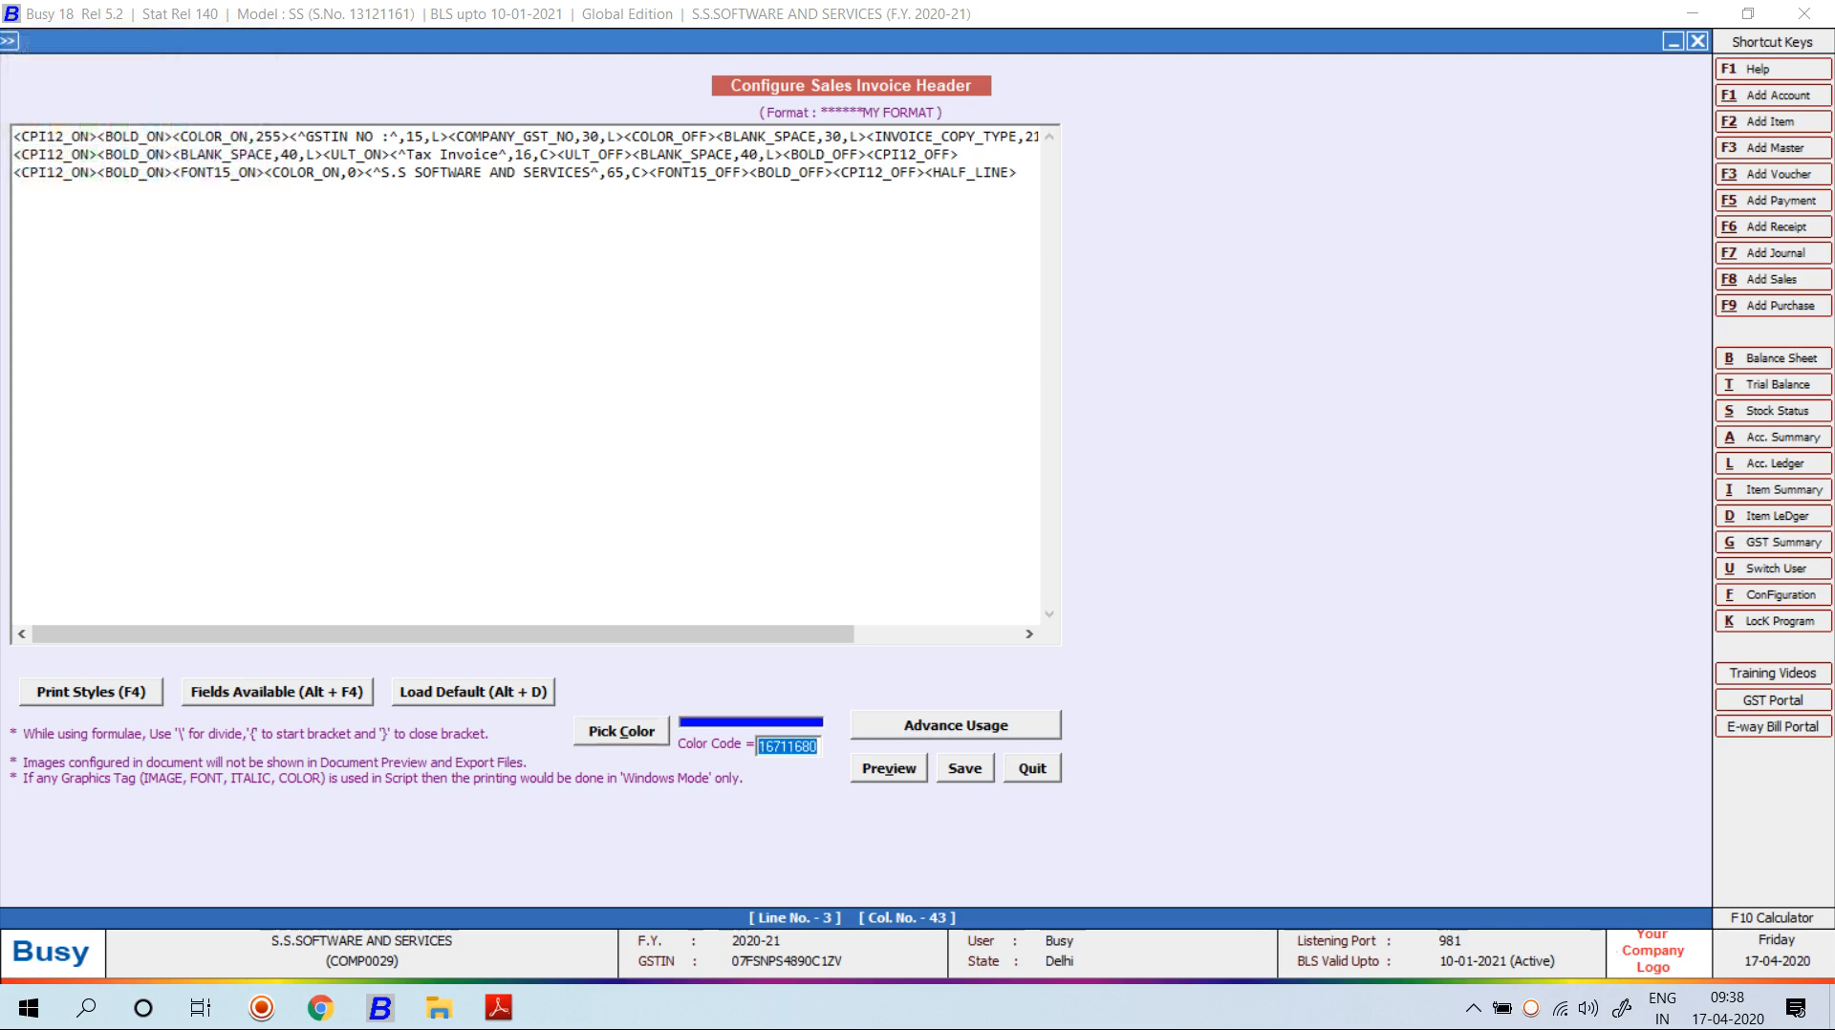
right_click(779, 747)
left_click(829, 557)
left_click(354, 172)
key("BackSpace")
key("ctrl+v")
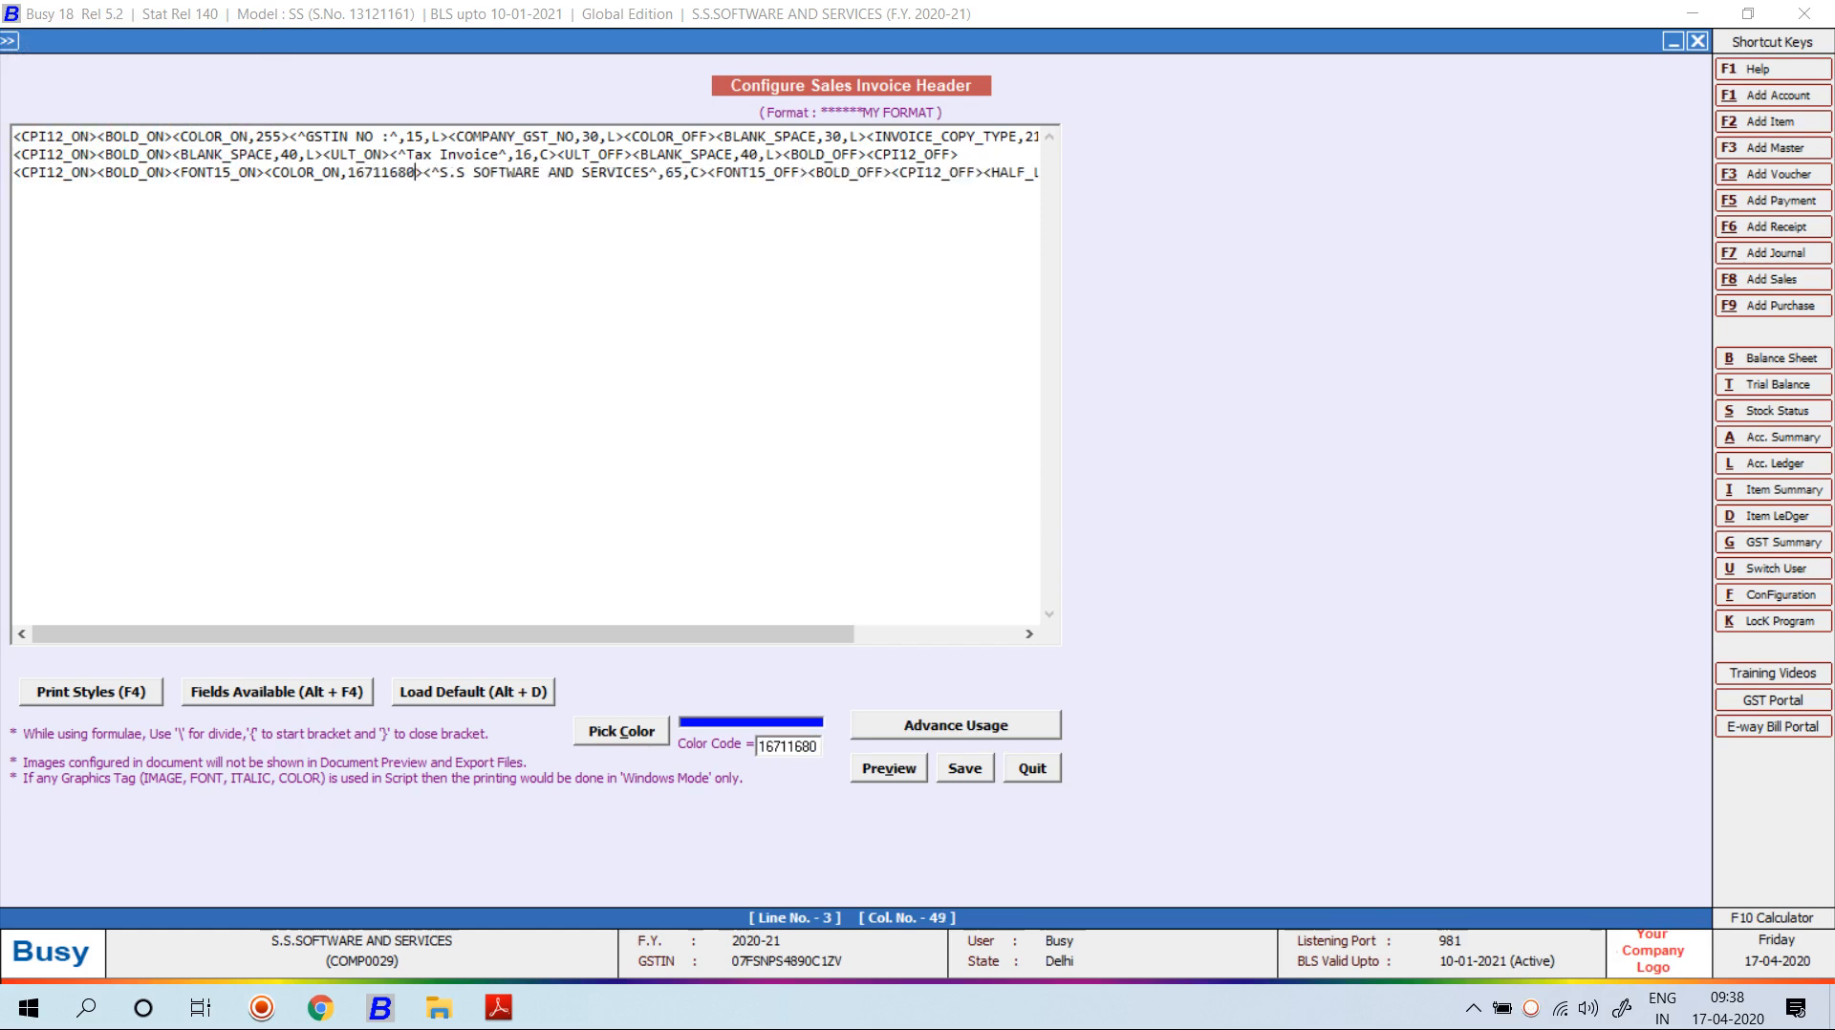
Close the blue with COLOR_OFF after the company name, preview it, and start a fourth line.
left_click(709, 172)
key("F4")
key("Down")
key("Return")
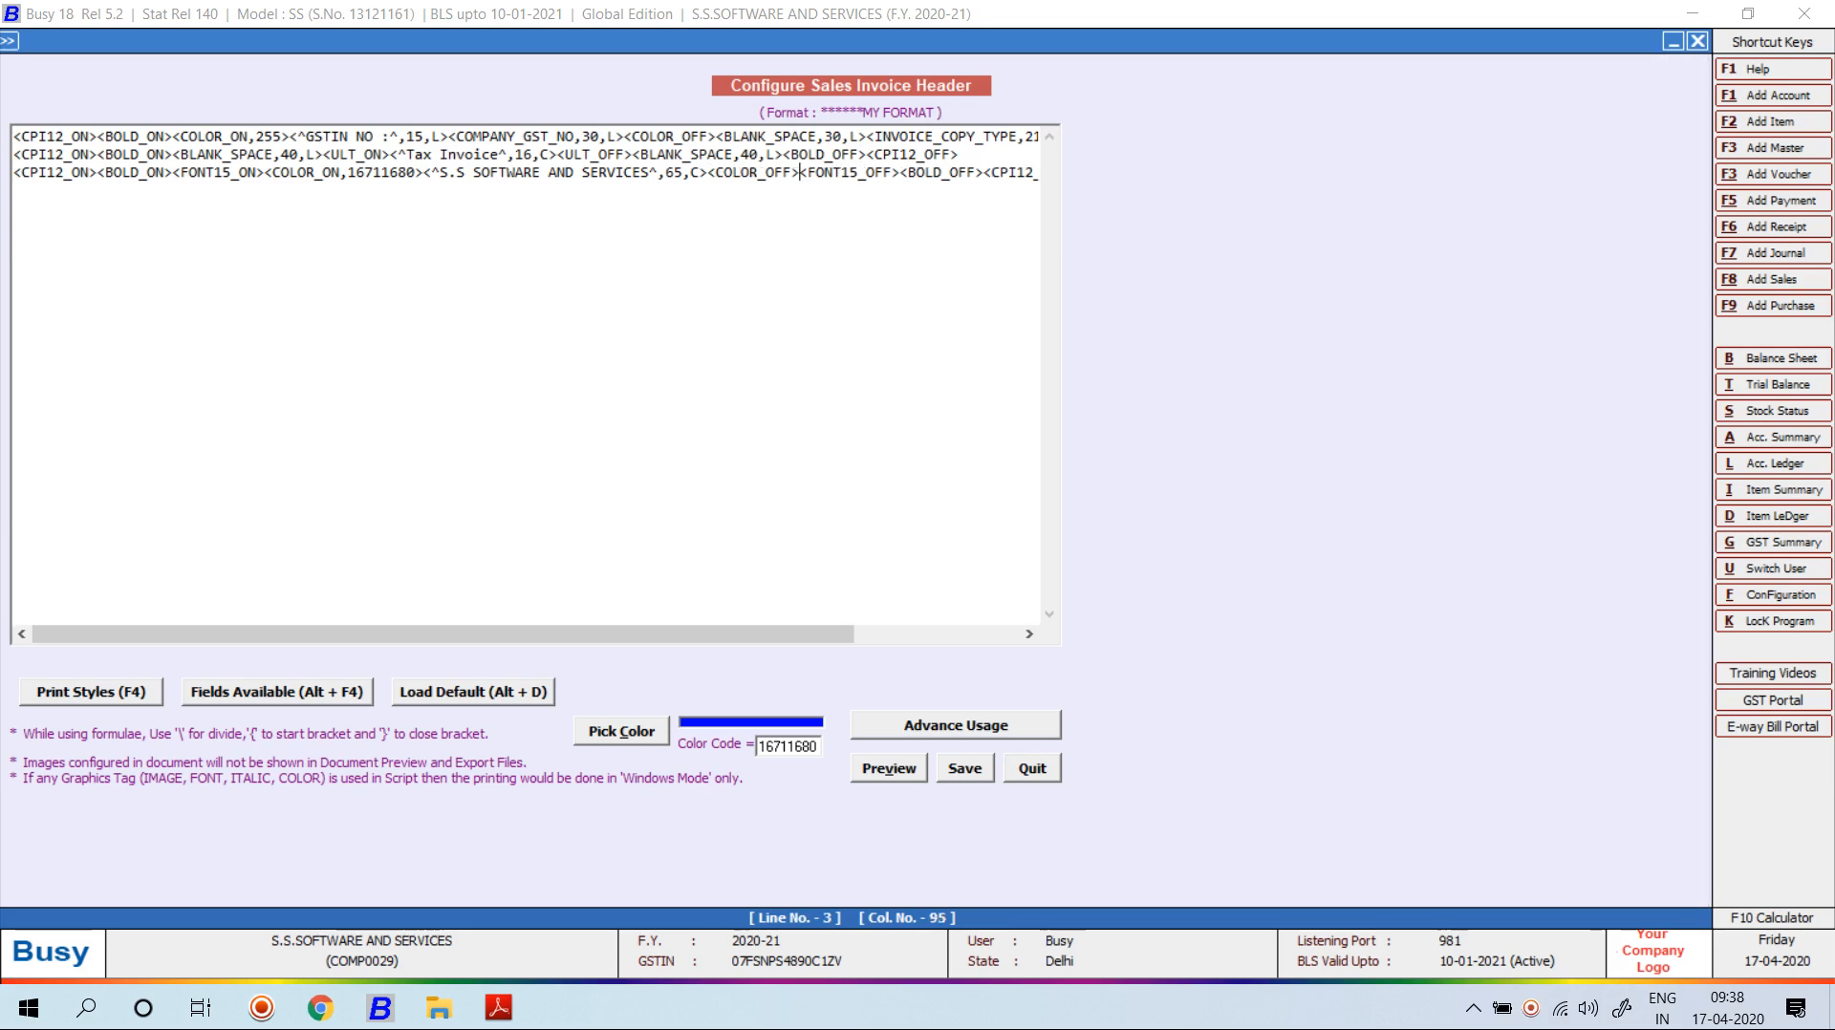
left_click(889, 768)
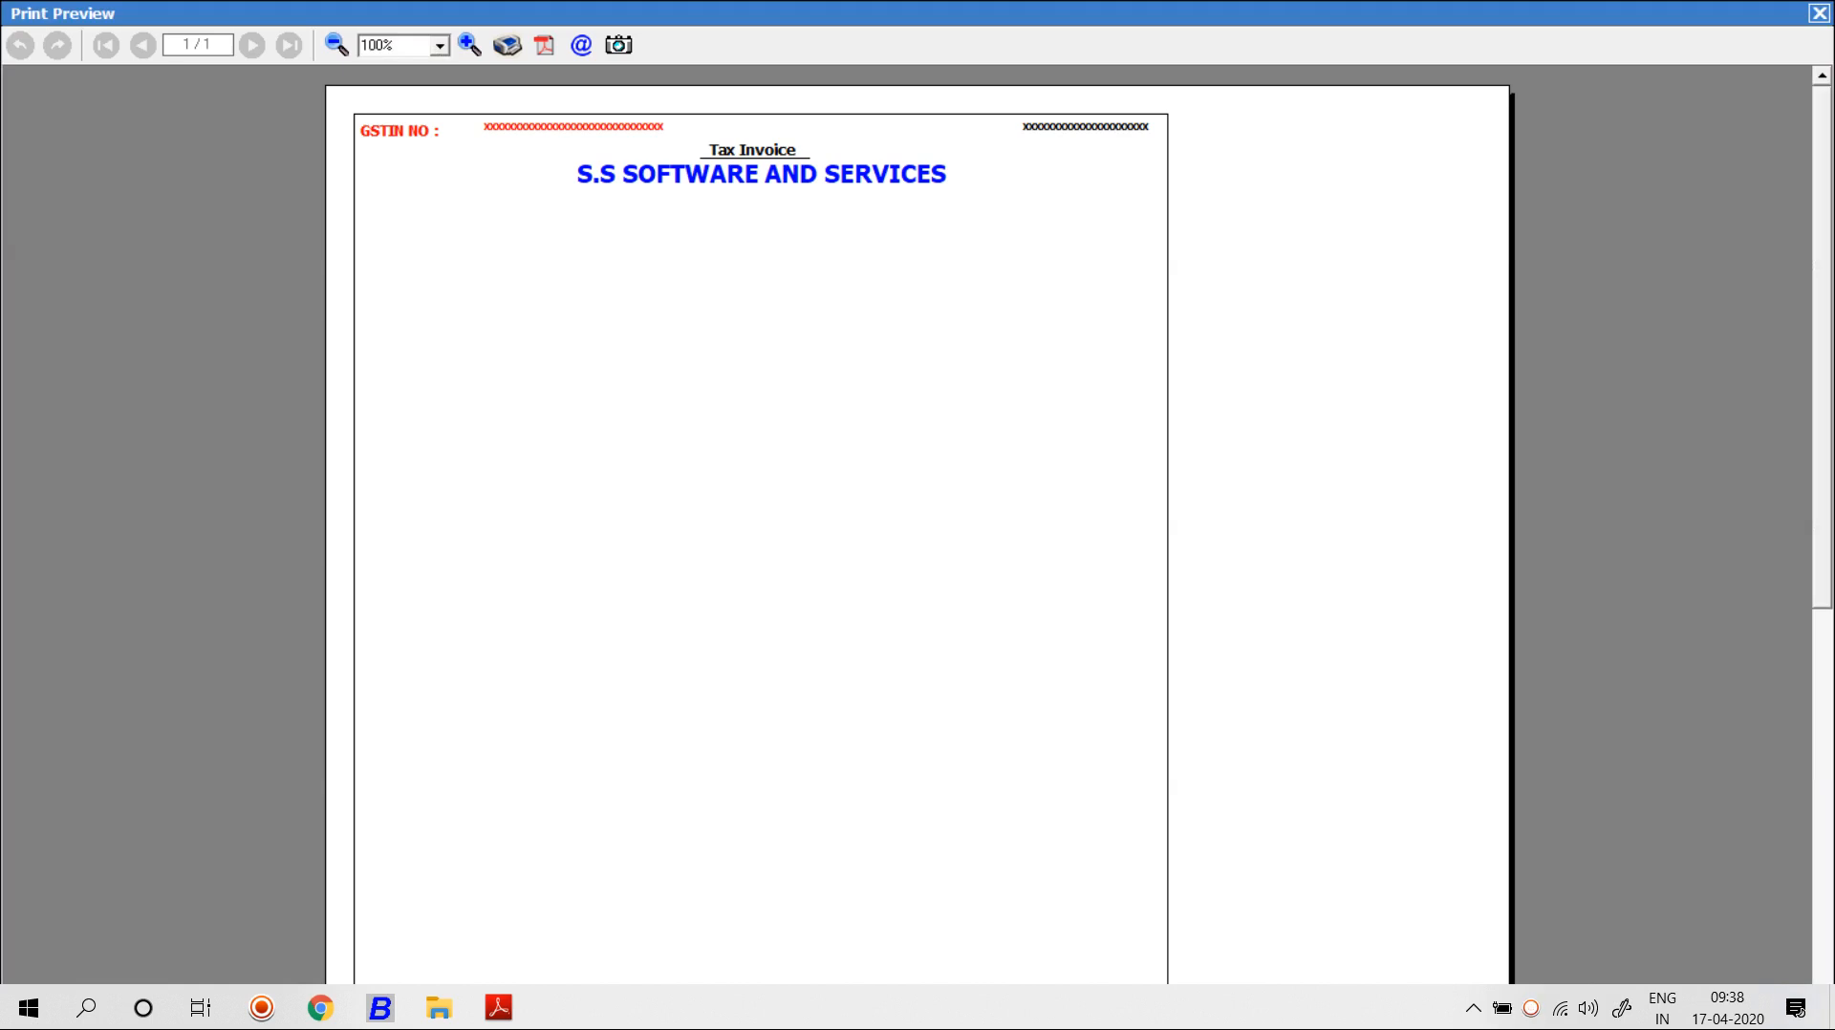
key("Escape")
left_click(950, 173)
key("End")
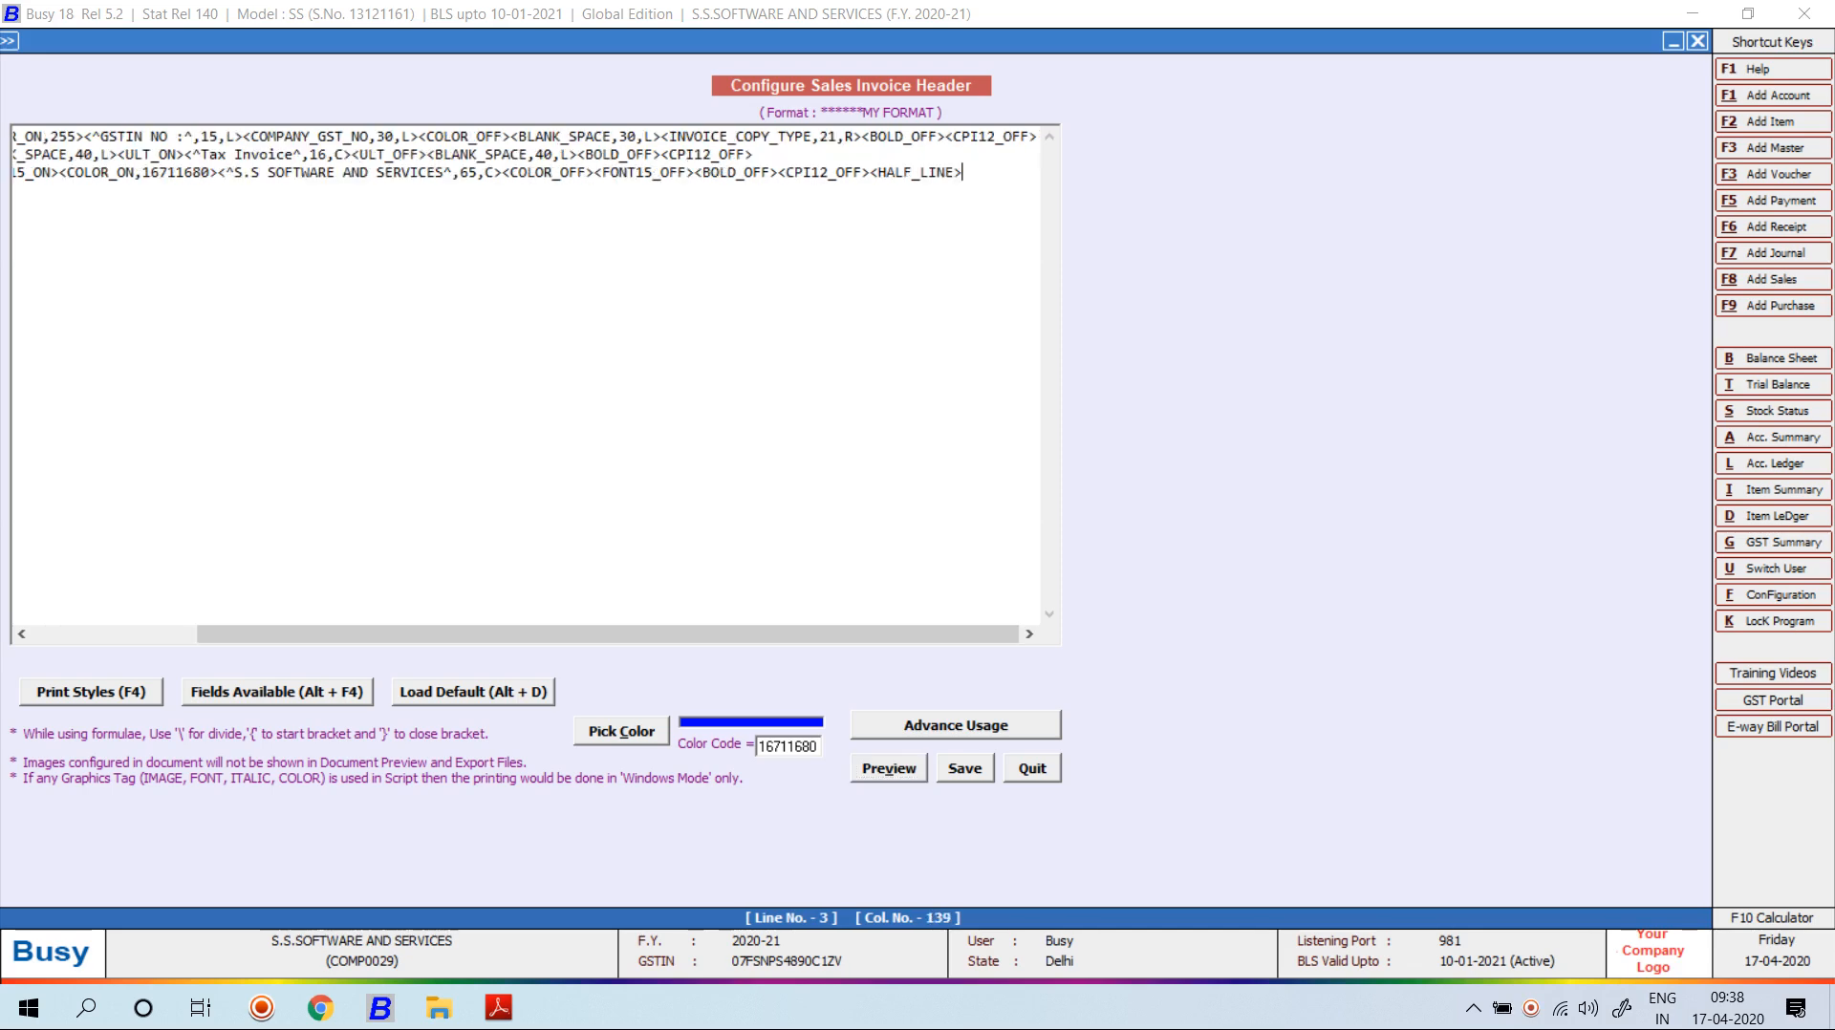
key("Return")
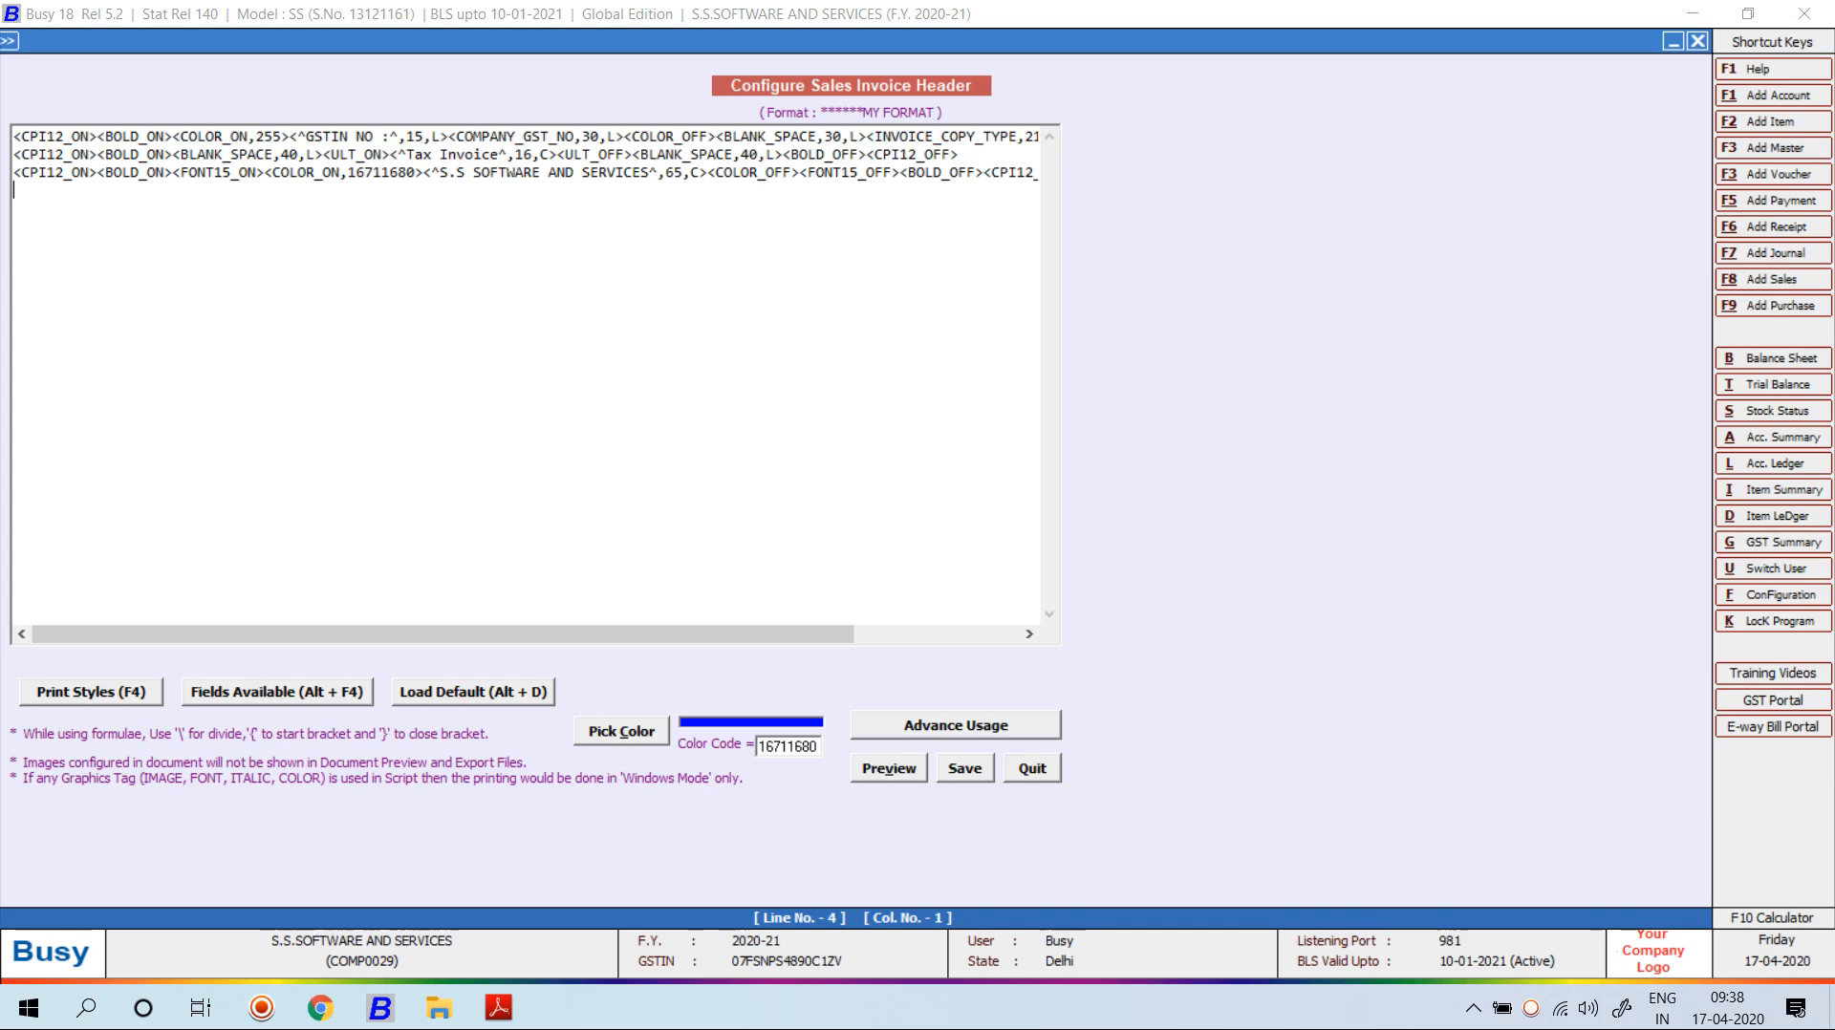
Begin line 4 with the CONDENSE_ON and BOLD_ON print style tags.
key("F4")
key("Down")
key("Down")
key("Down")
key("Down")
key("Down")
key("Down")
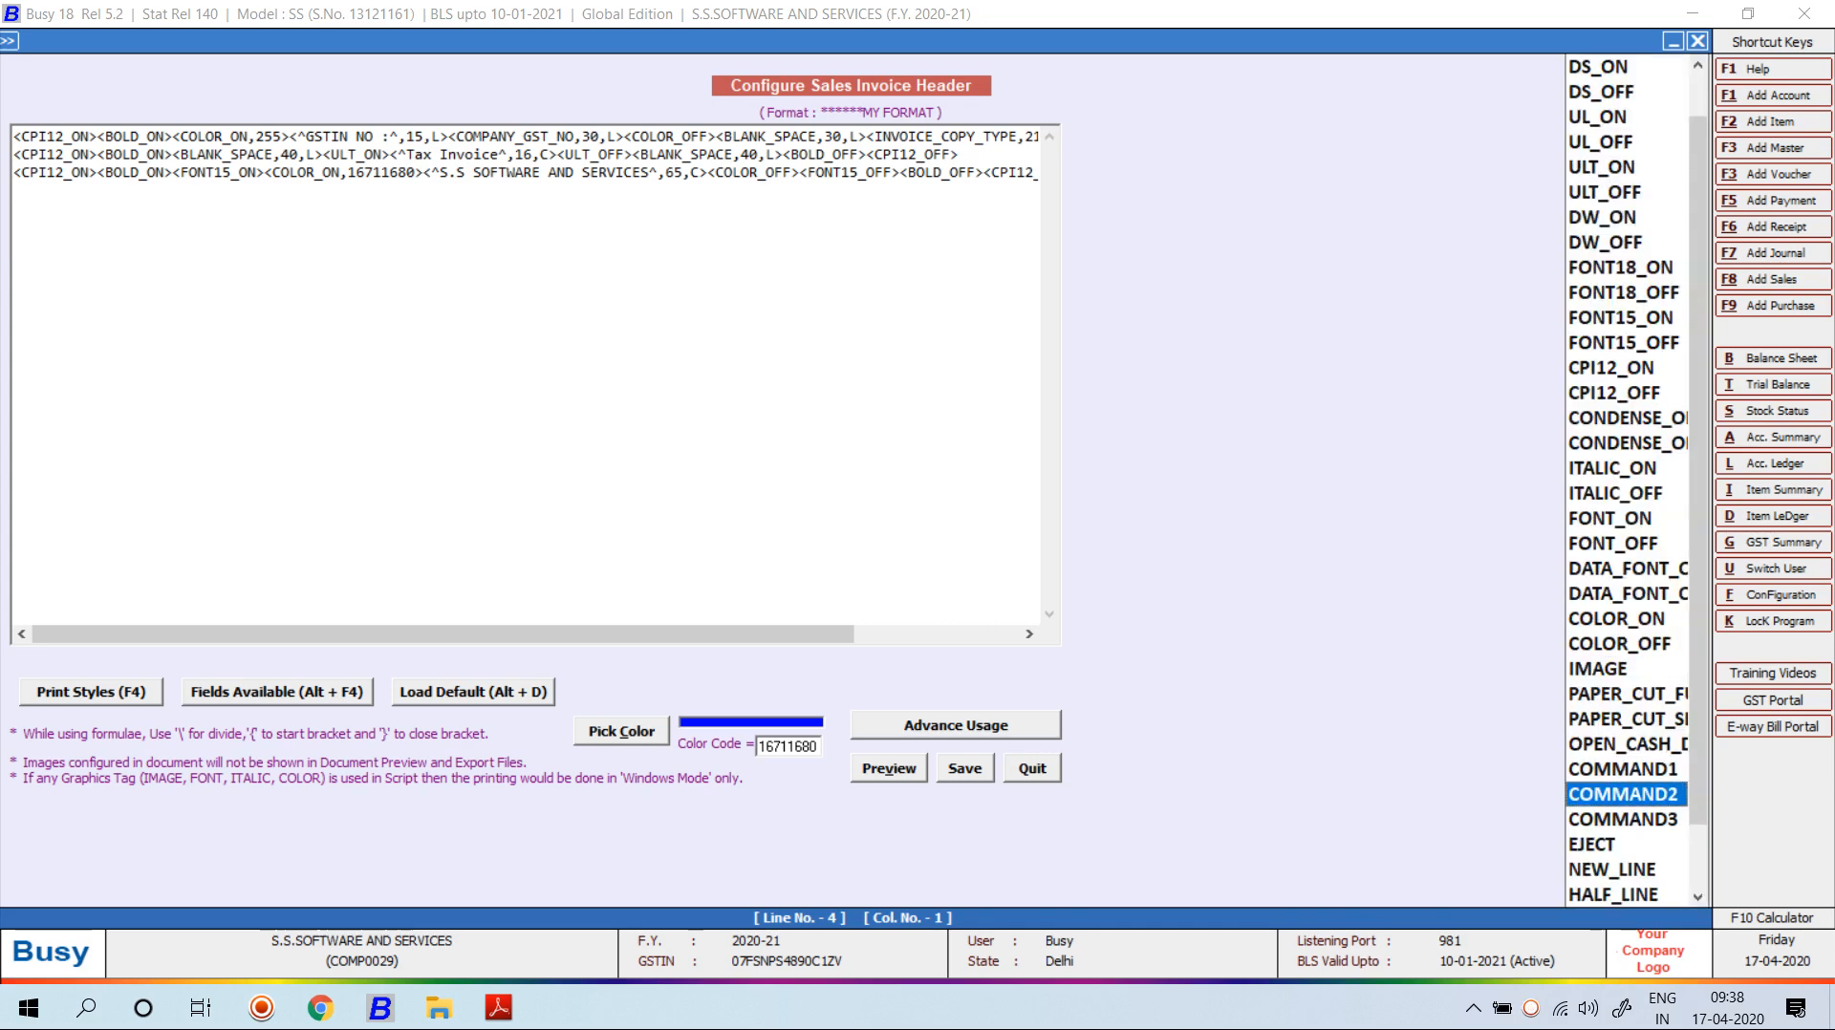
key("Up")
key("Up")
key("Up")
key("Up")
key("Up")
key("Up")
key("Up")
key("Up")
key("Up")
key("Up")
key("Up")
key("Up")
key("Up")
key("Up")
key("Up")
key("Up")
key("Up")
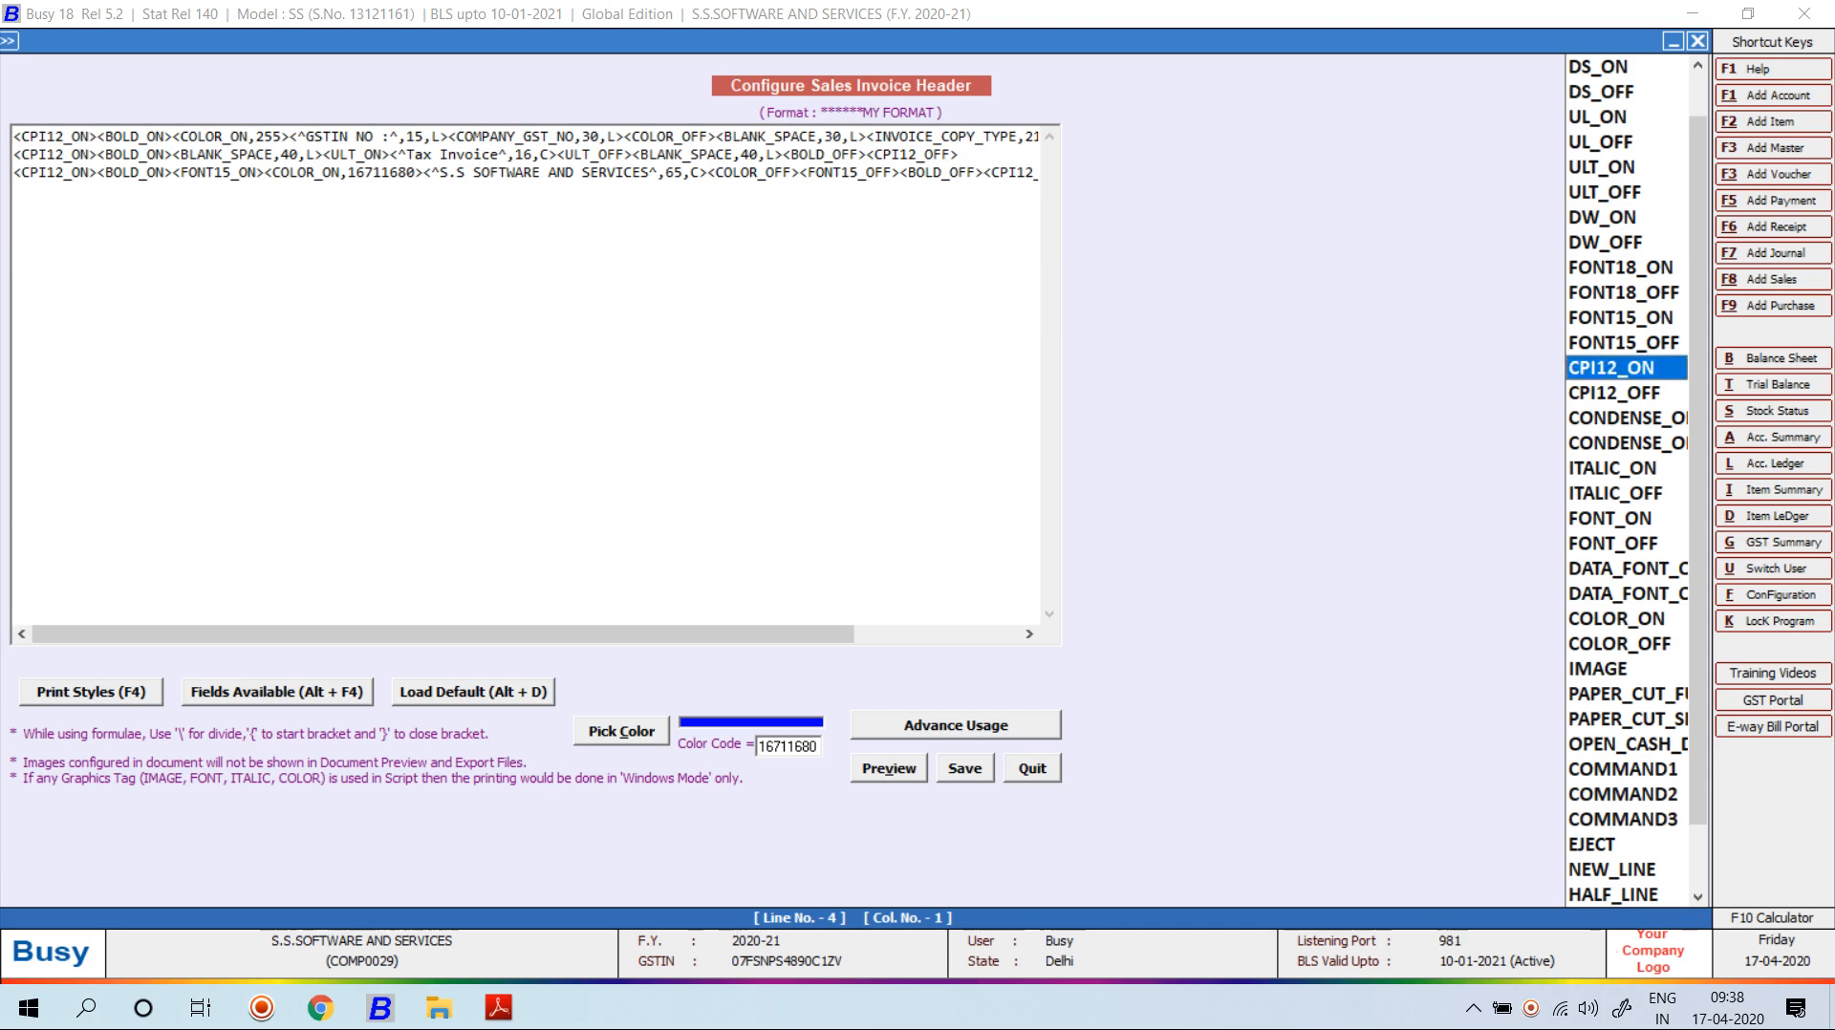
key("Down")
key("Down")
key("Return")
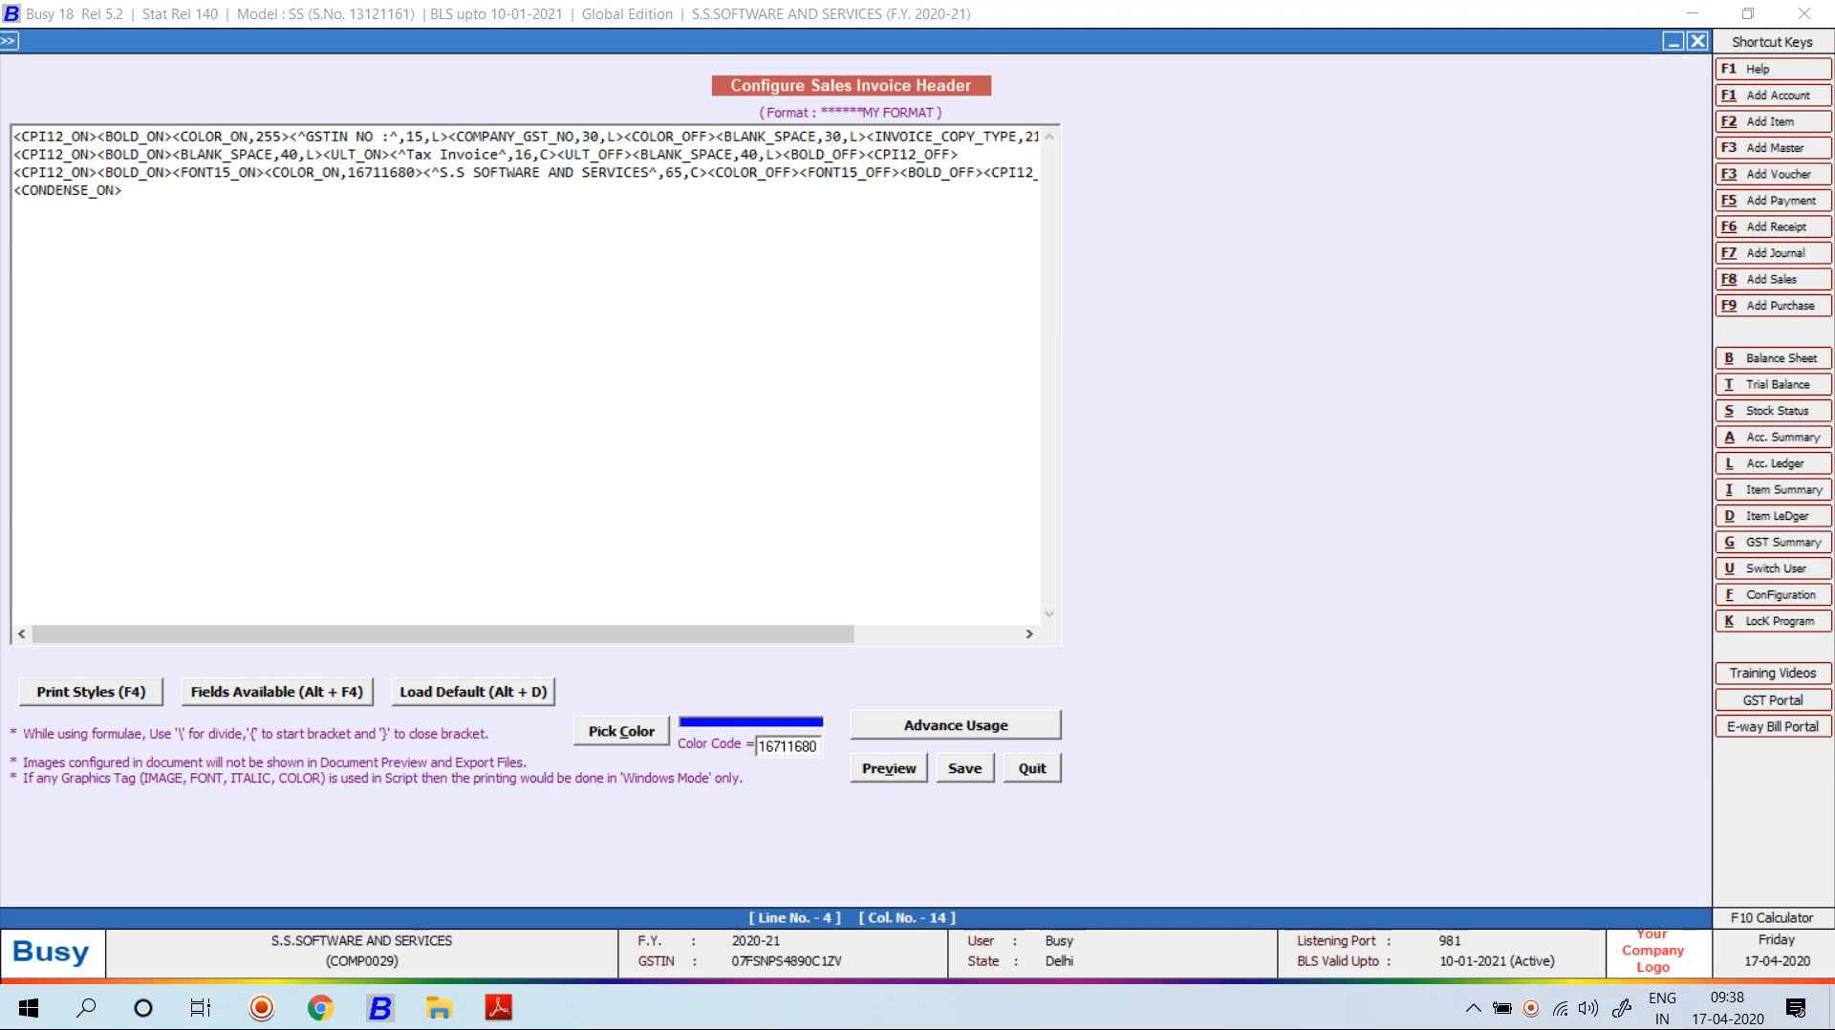
key("F4")
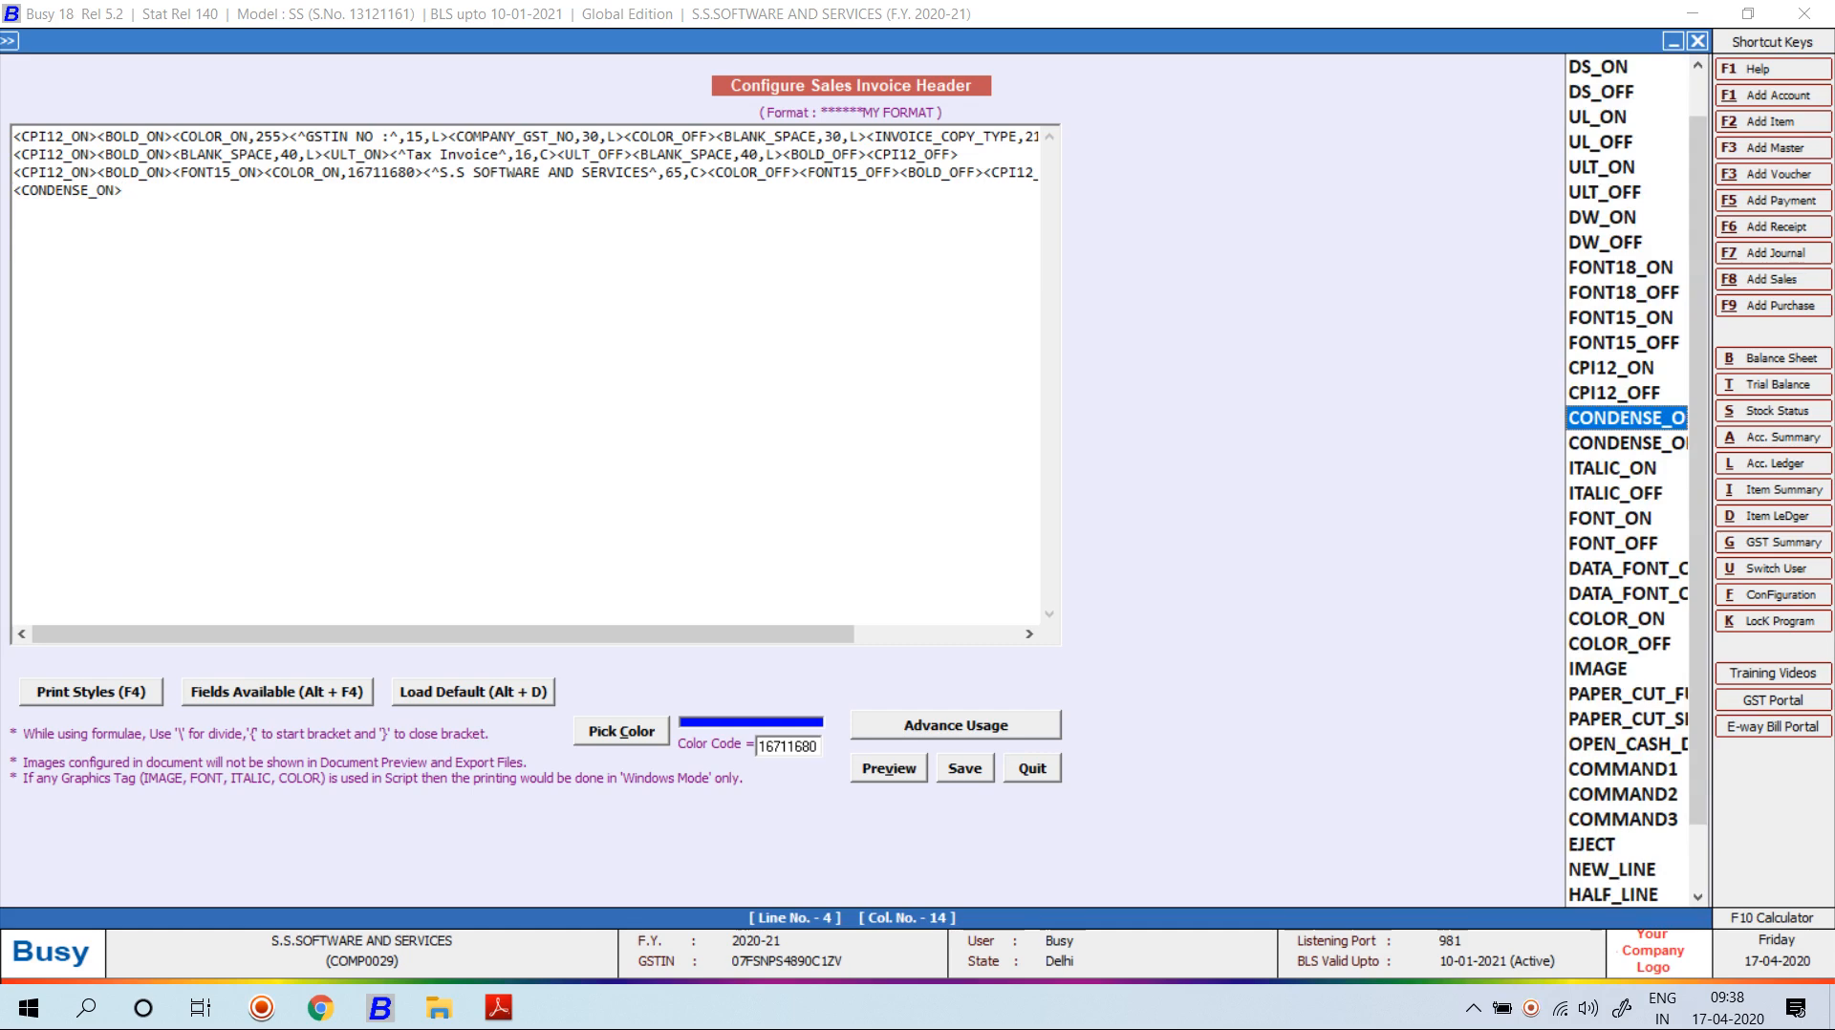
key("Up")
key("Up")
key("Up")
key("Up")
key("Up")
key("Up")
key("Up")
key("Up")
key("Up")
key("Up")
key("Up")
key("Up")
key("Up")
key("Up")
key("Up")
key("Up")
key("Return")
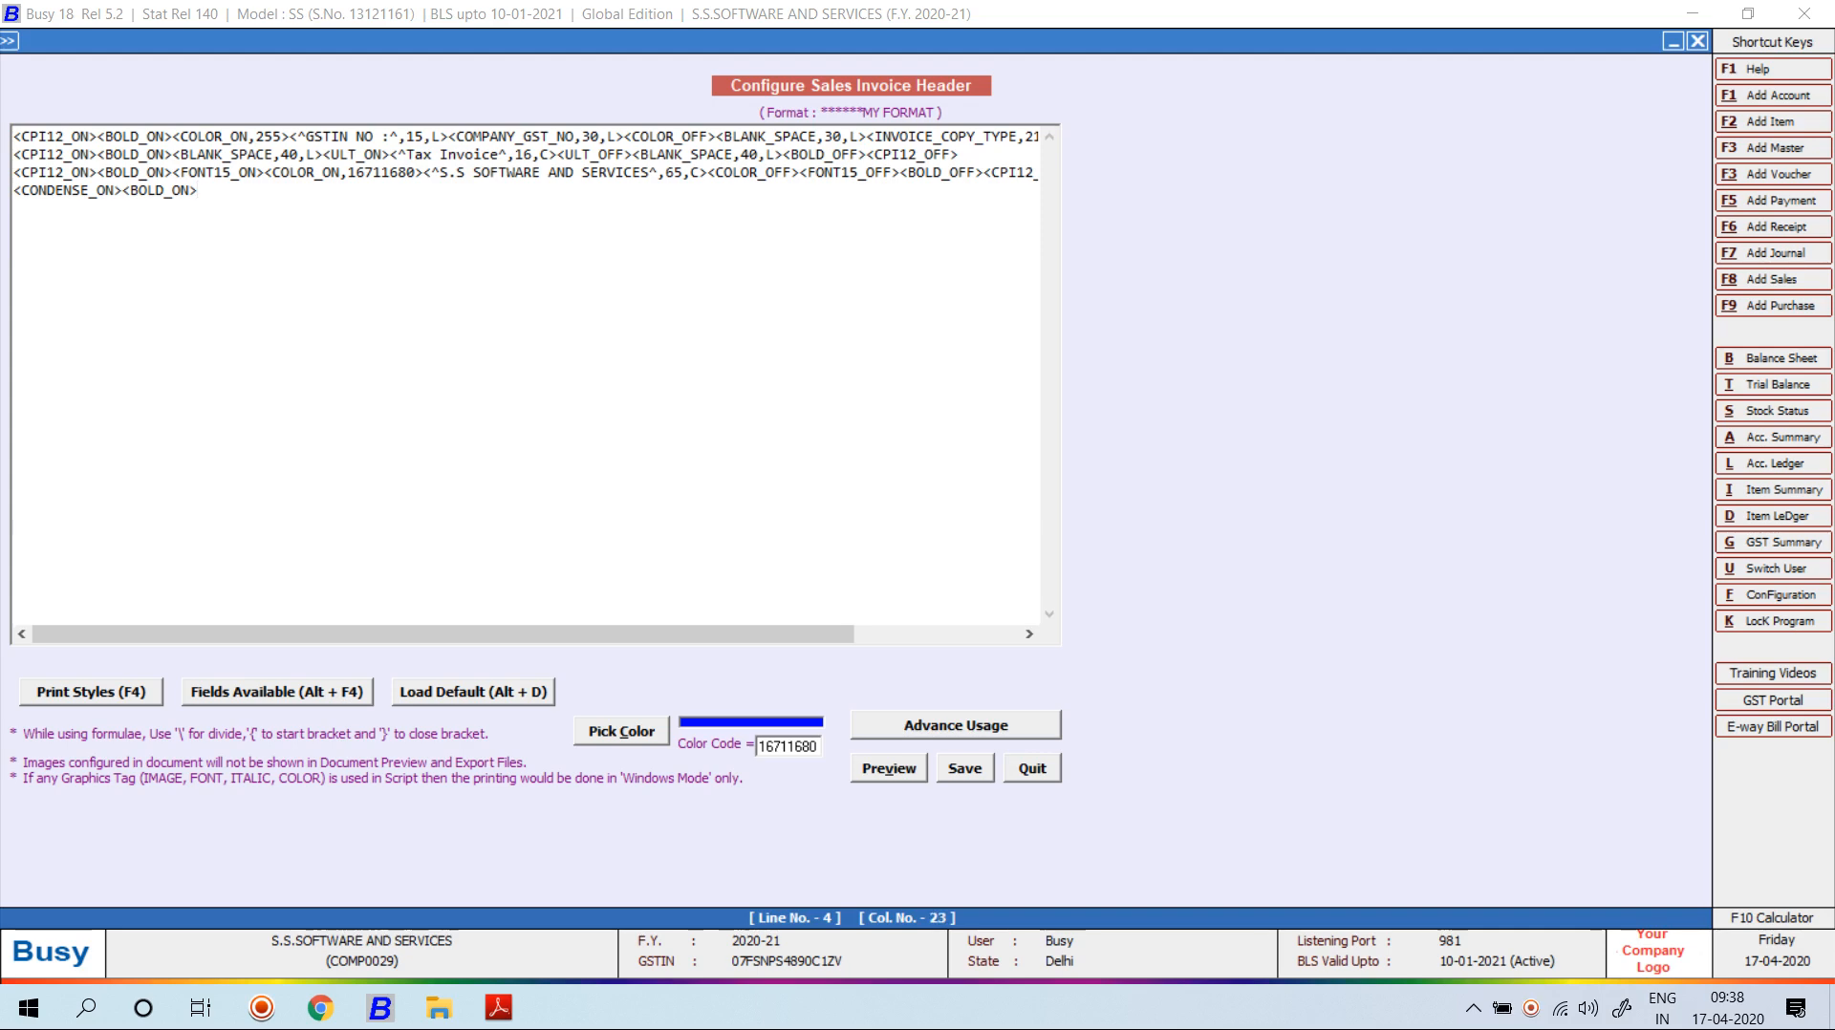
Add a static text field holding the company's street address with width 134.
key("alt+F4")
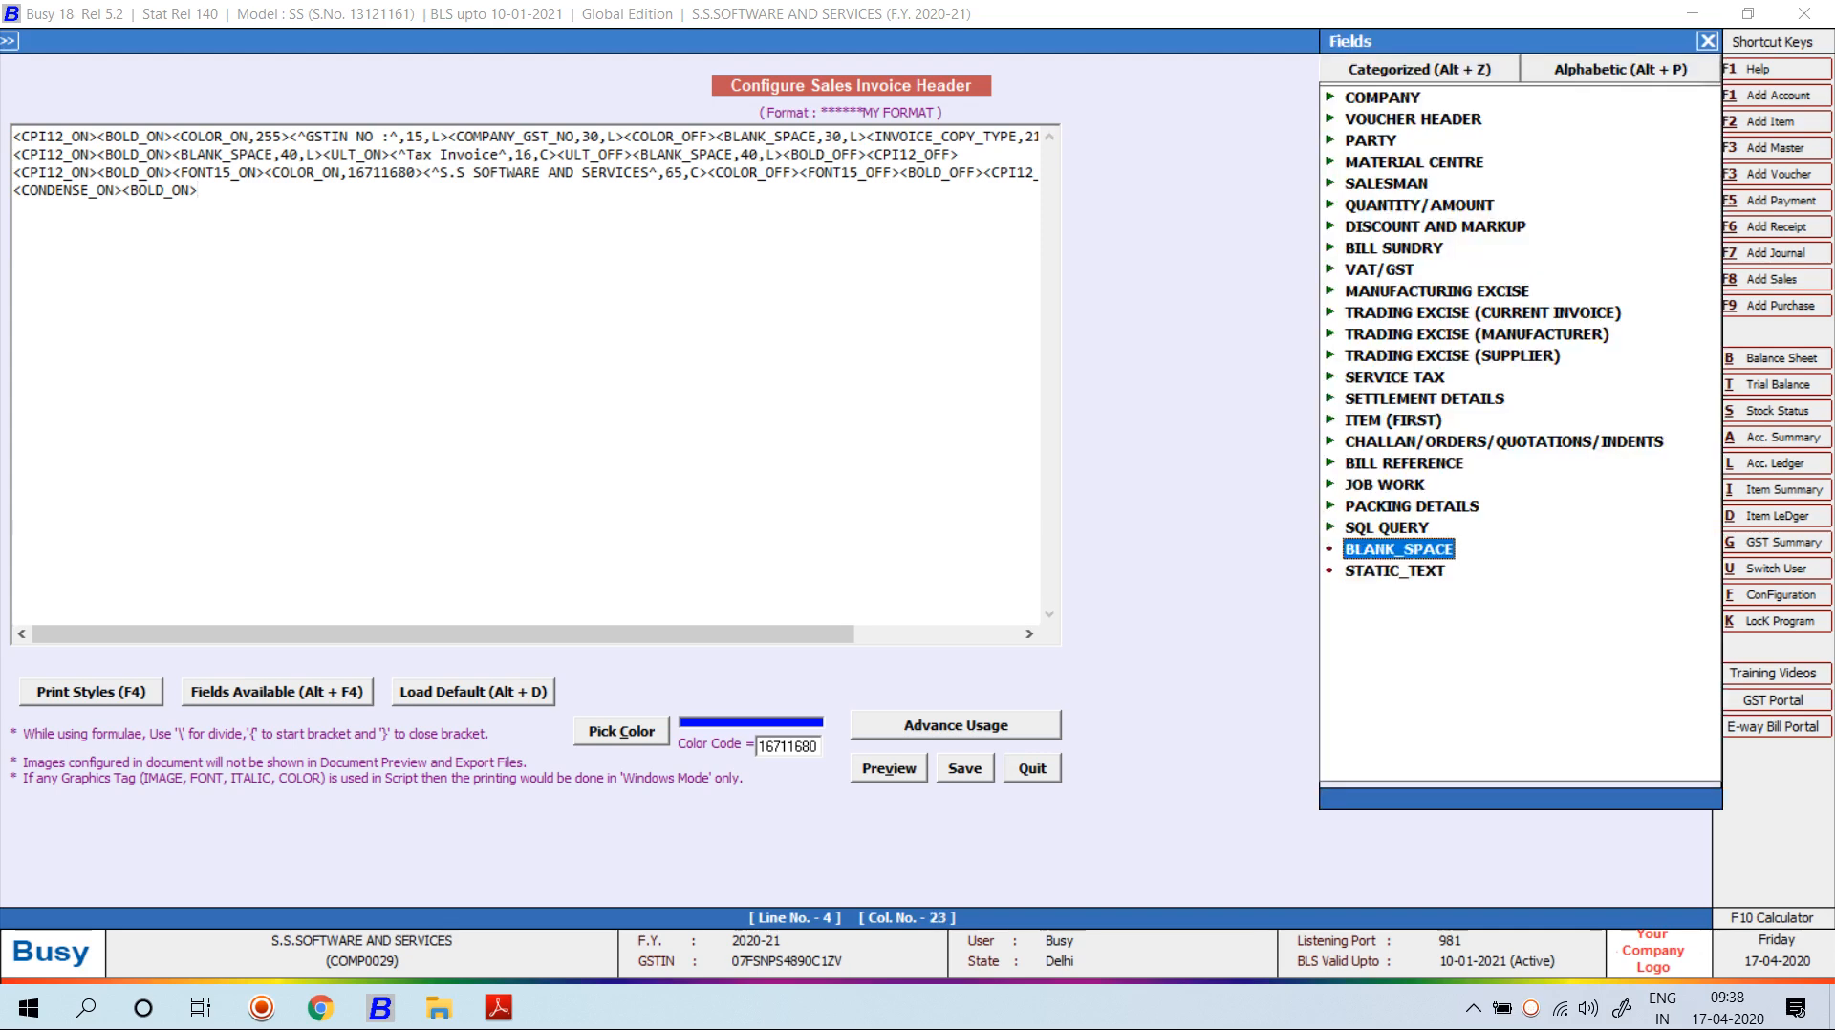
key("Return")
key("Left")
key("Left")
key("Left")
key("Left")
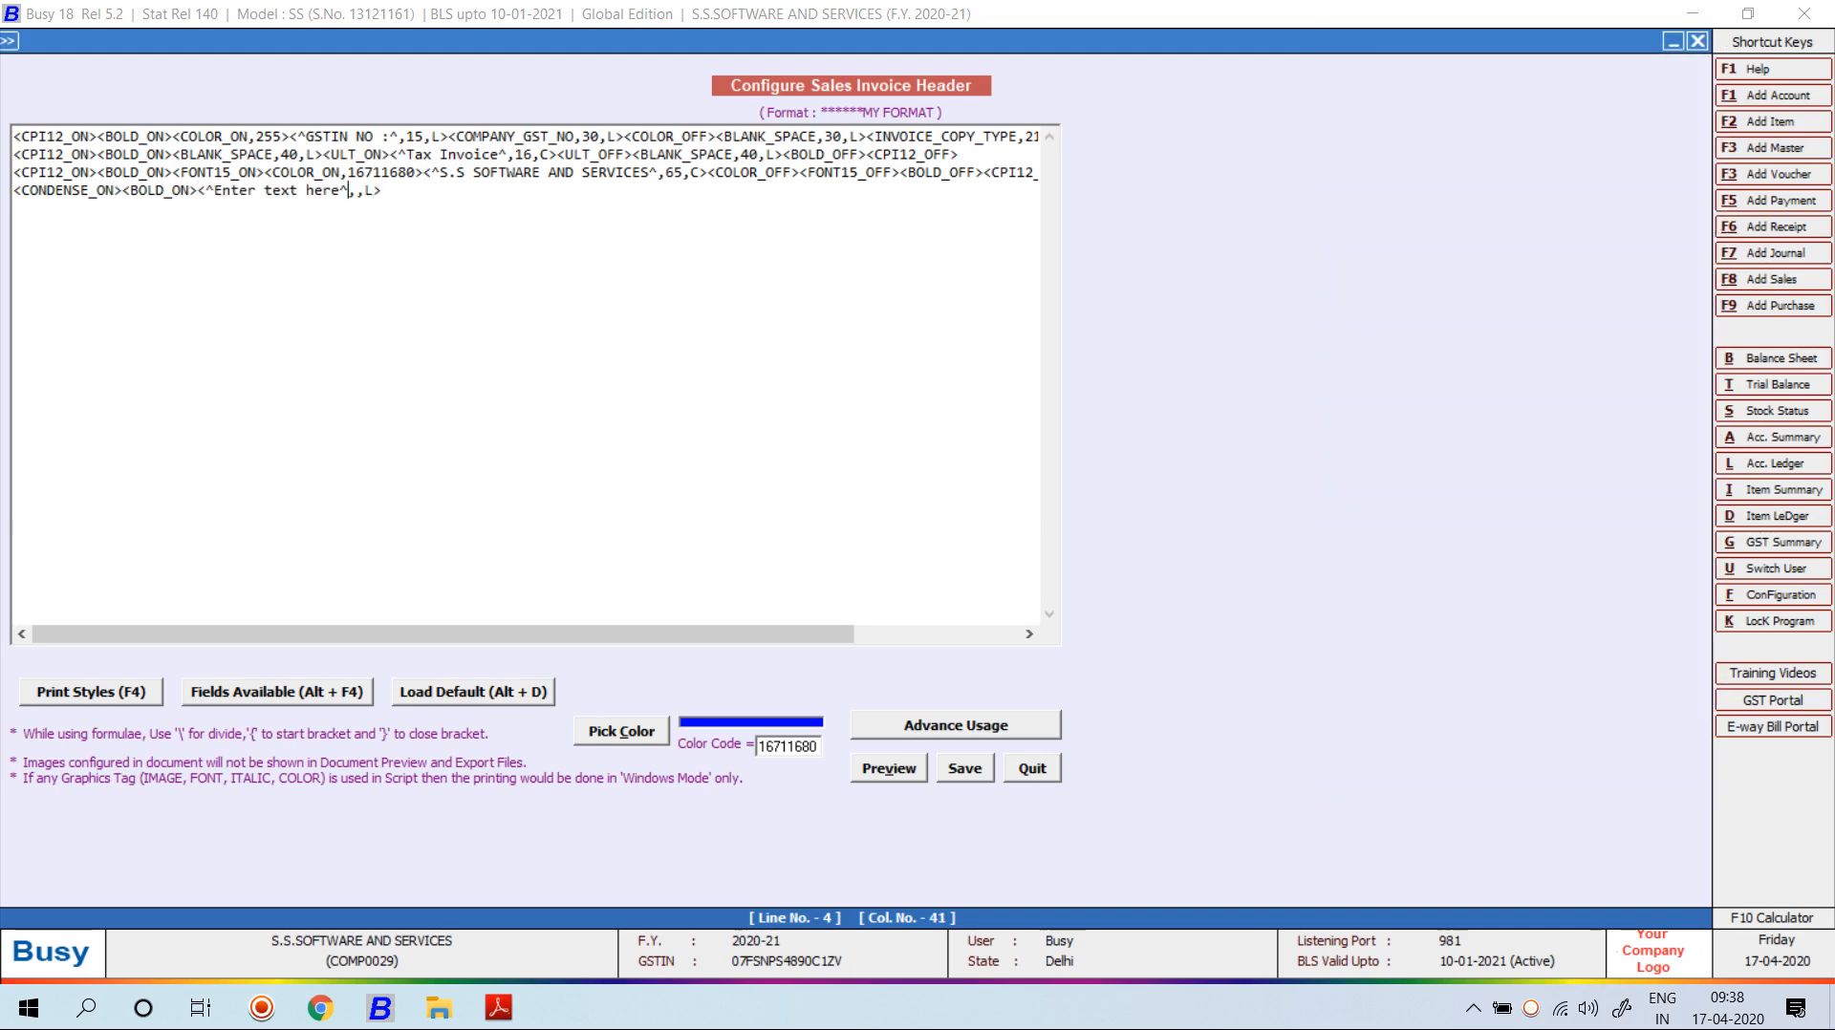
key("BackSpace")
key("BackSpace")
key("BackSpace")
key("BackSpace")
key("BackSpace")
key("BackSpace")
key("BackSpace")
key("BackSpace")
key("BackSpace")
key("BackSpace")
key("BackSpace")
key("BackSpace")
key("BackSpace")
key("BackSpace")
key("BackSpace")
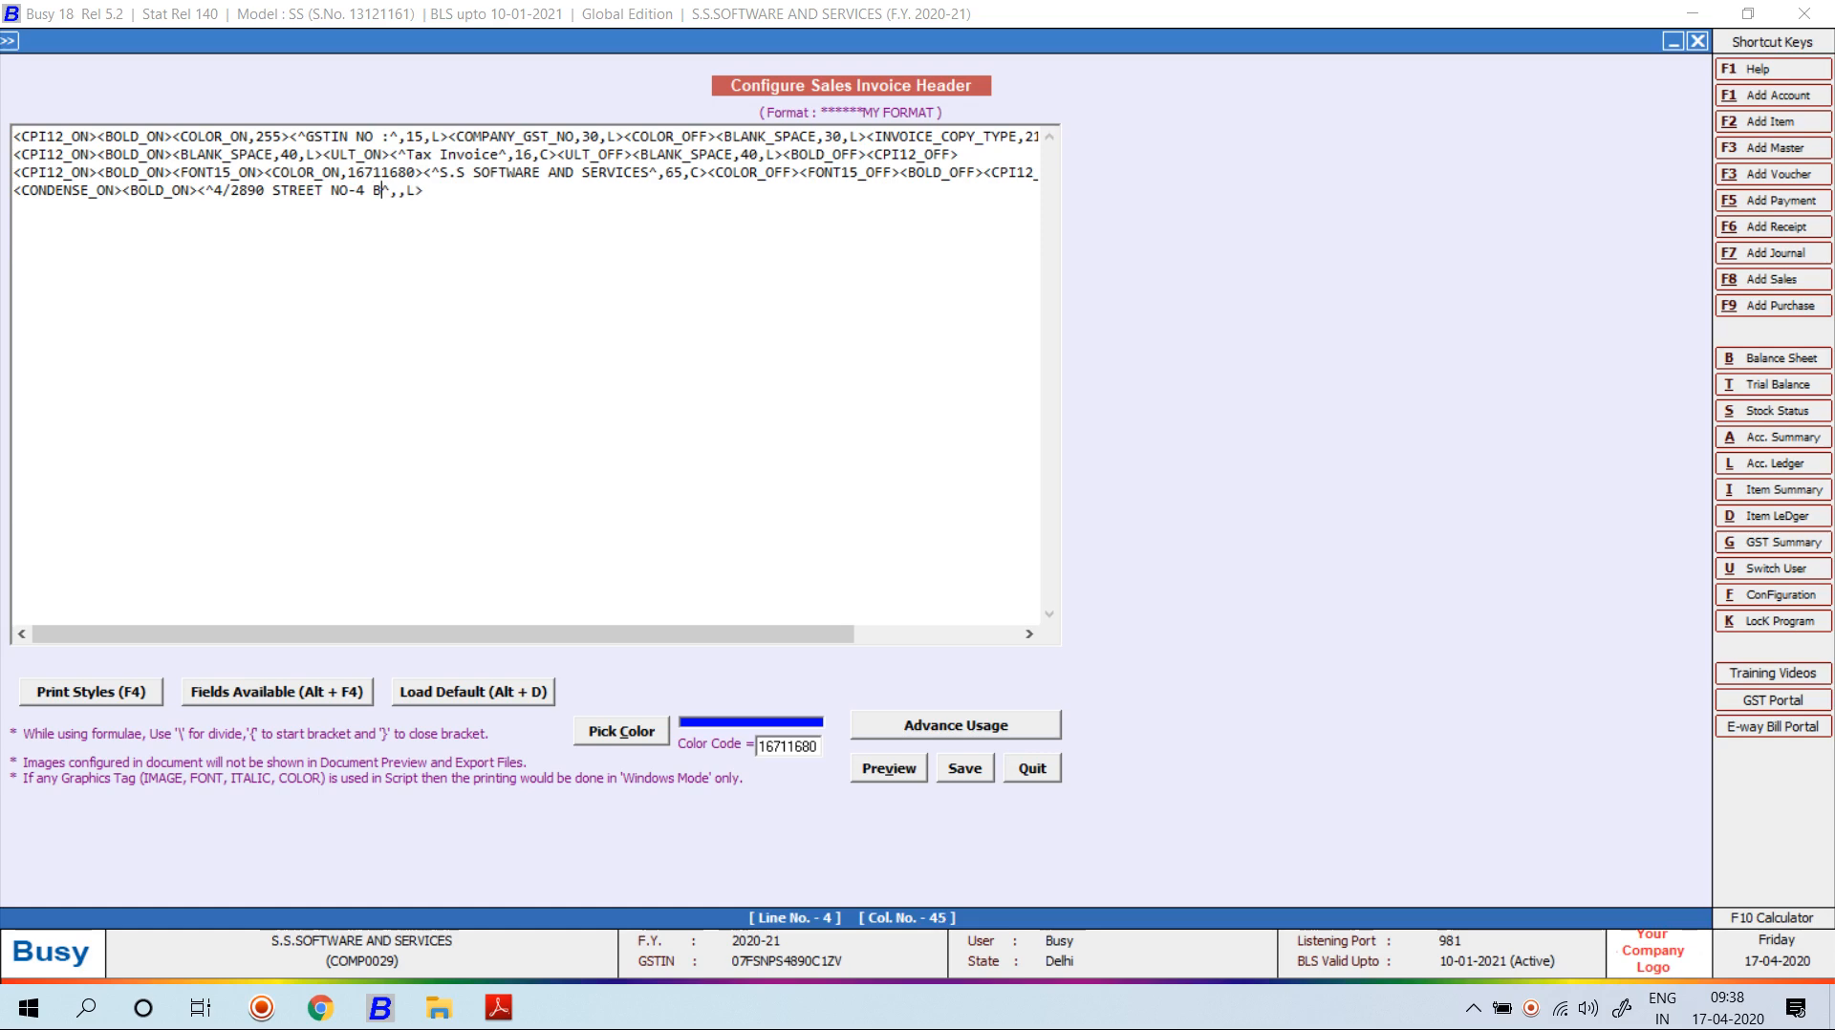
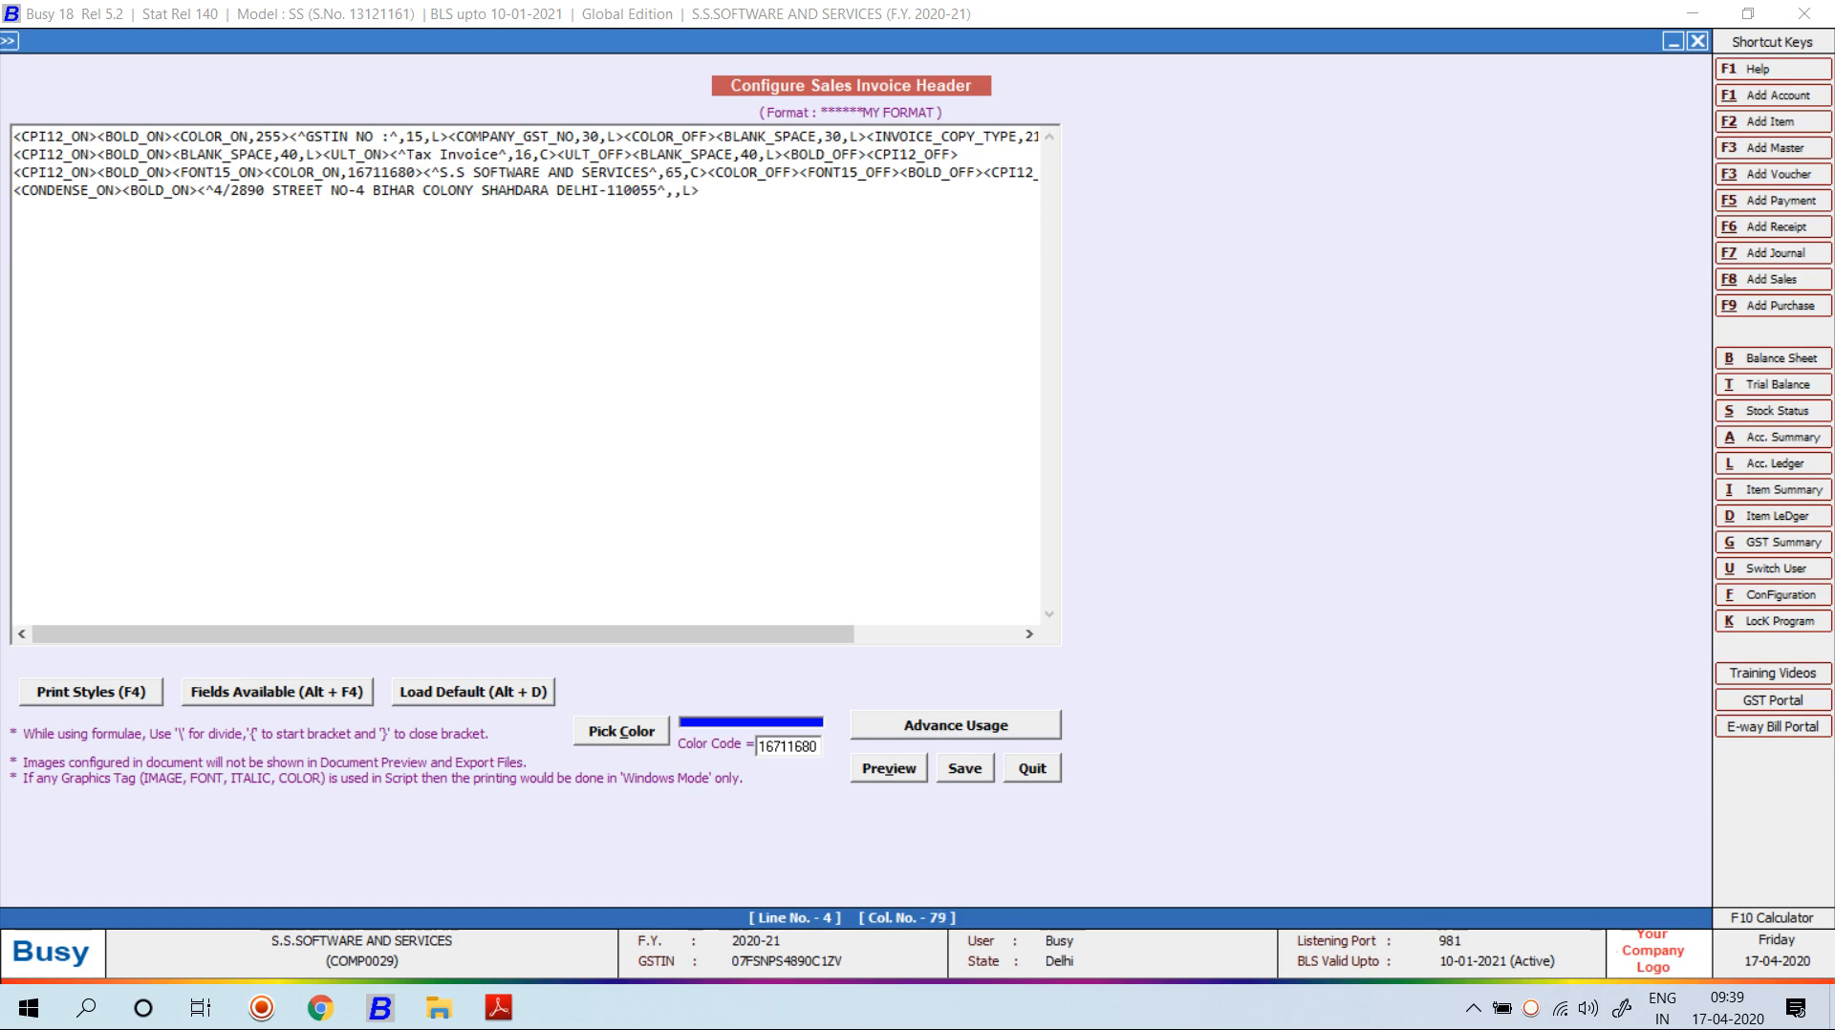
key("Right")
type("134")
key("Right")
End line 4 with BOLD_OFF and CONDENSE_OFF tags and preview the header.
key("F4")
key("Down")
key("Return")
key("F4")
key("c")
key("Down")
key("Down")
key("Down")
key("Return")
key("Tab")
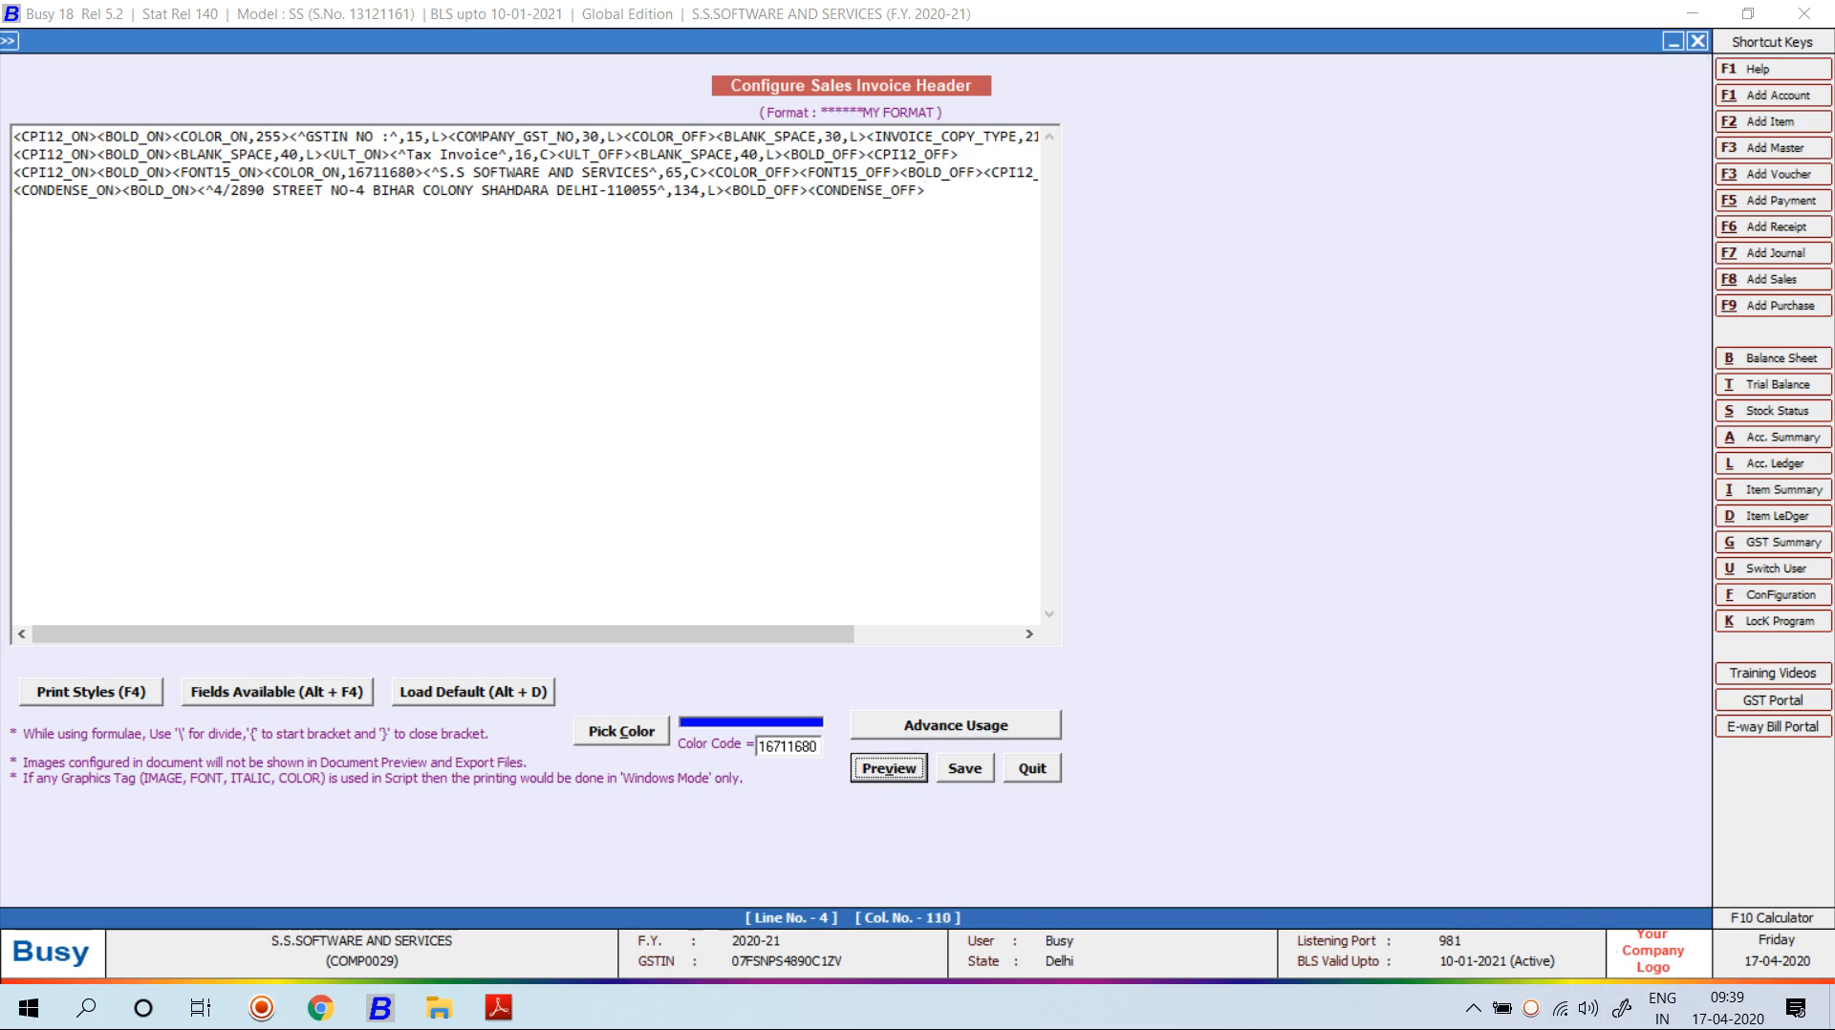
key("Return")
key("Escape")
Change the address alignment from L to C (centred) and preview it.
left_click(724, 191)
key("BackSpace")
type("C")
key("alt+v")
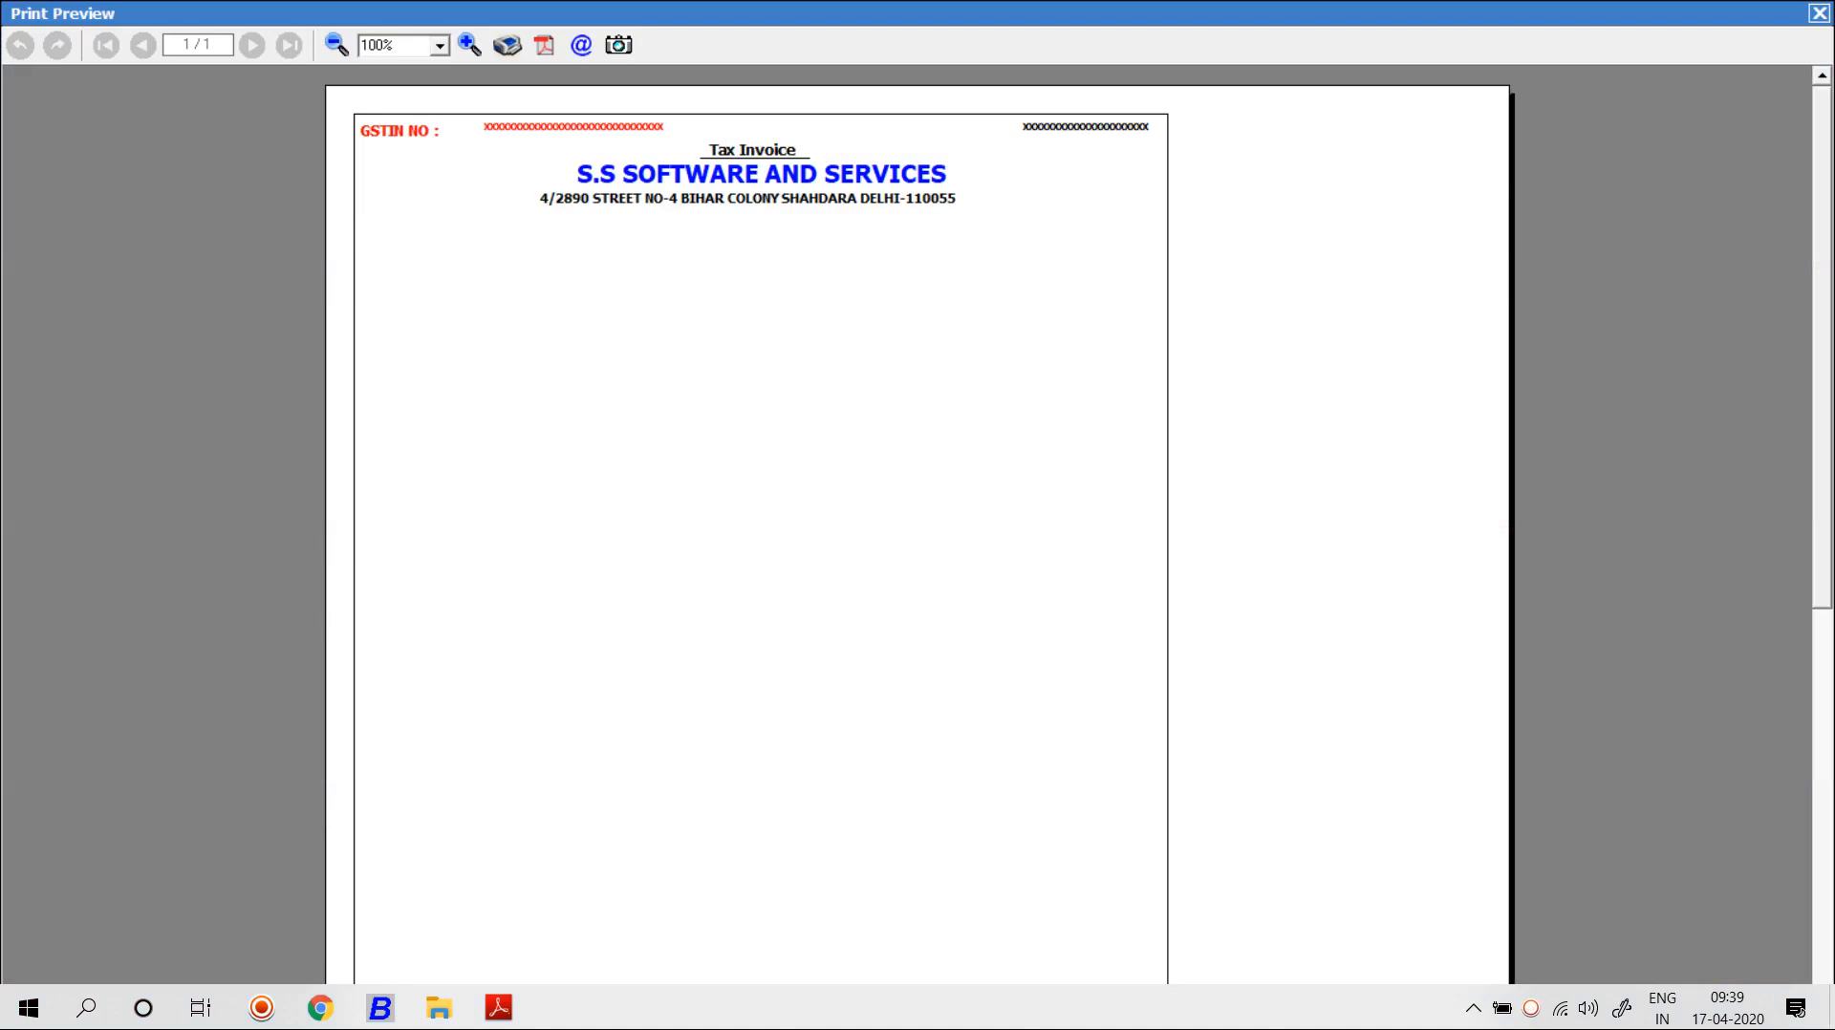
key("Escape")
Widen the address field from 134 to 136, preview, and select line 4.
left_click(707, 191)
key("Left")
key("shift+Left")
type("6")
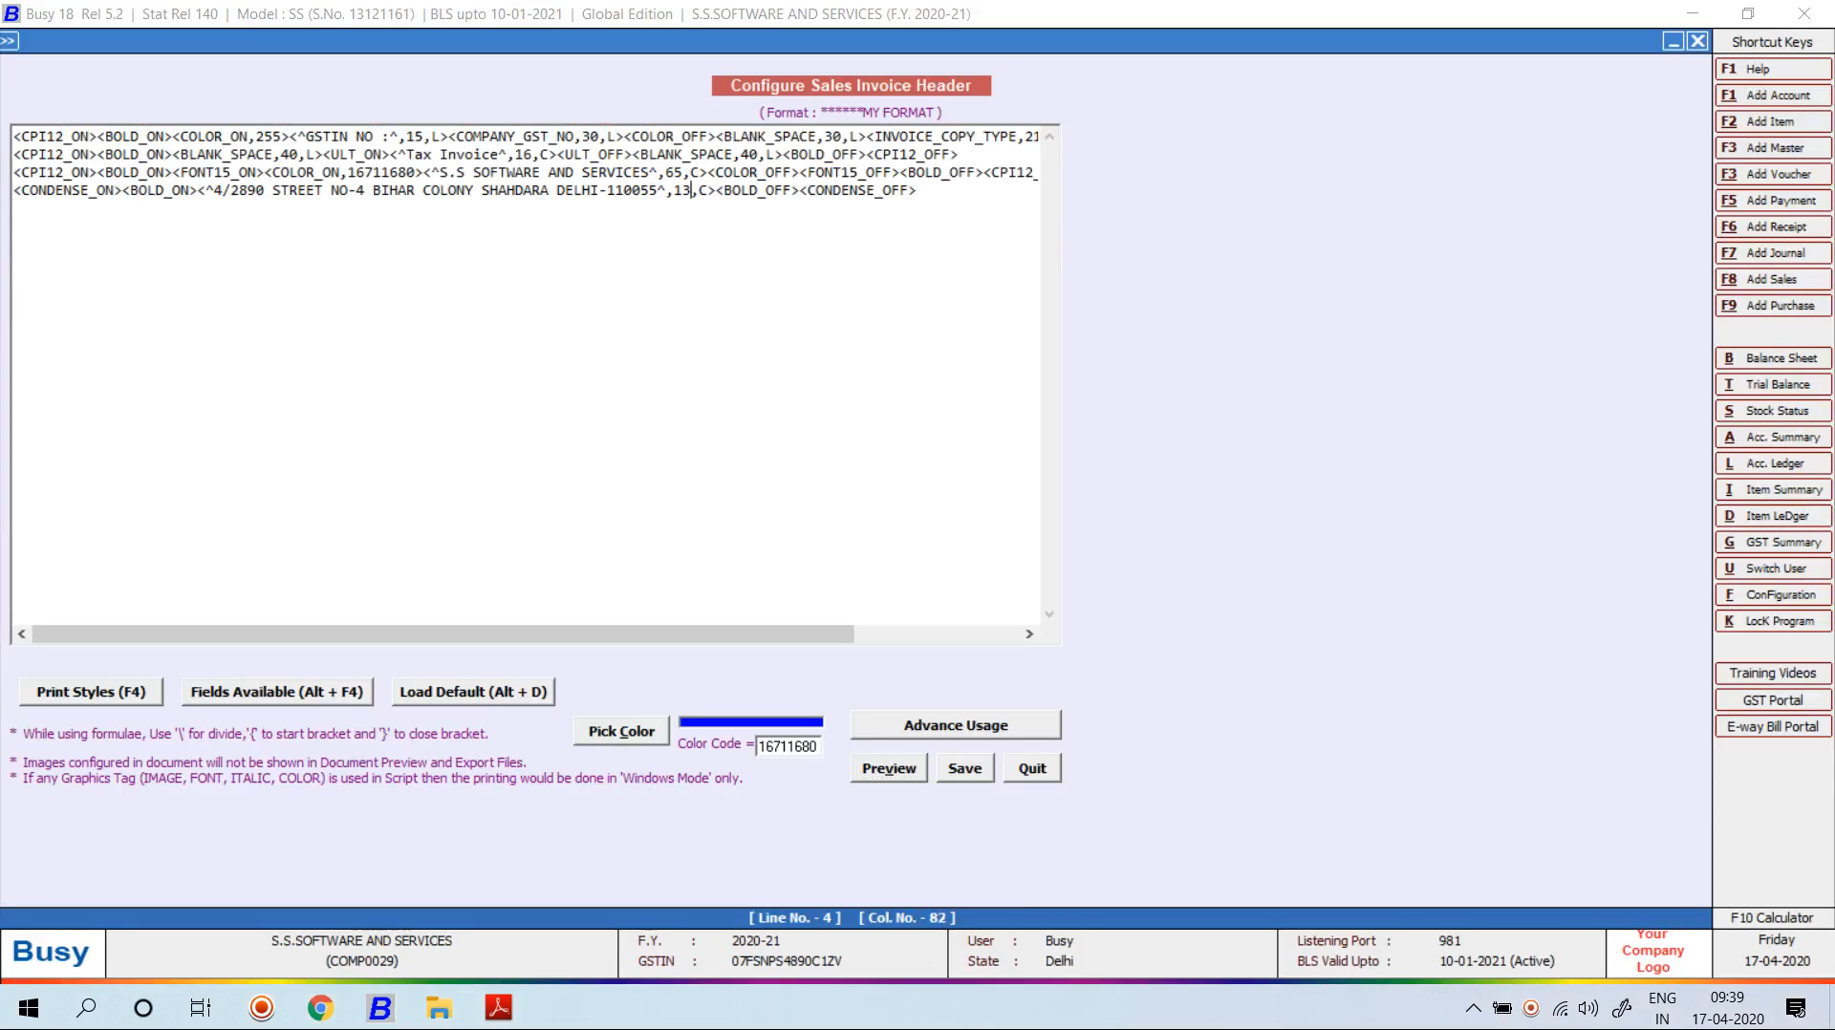
key("alt+v")
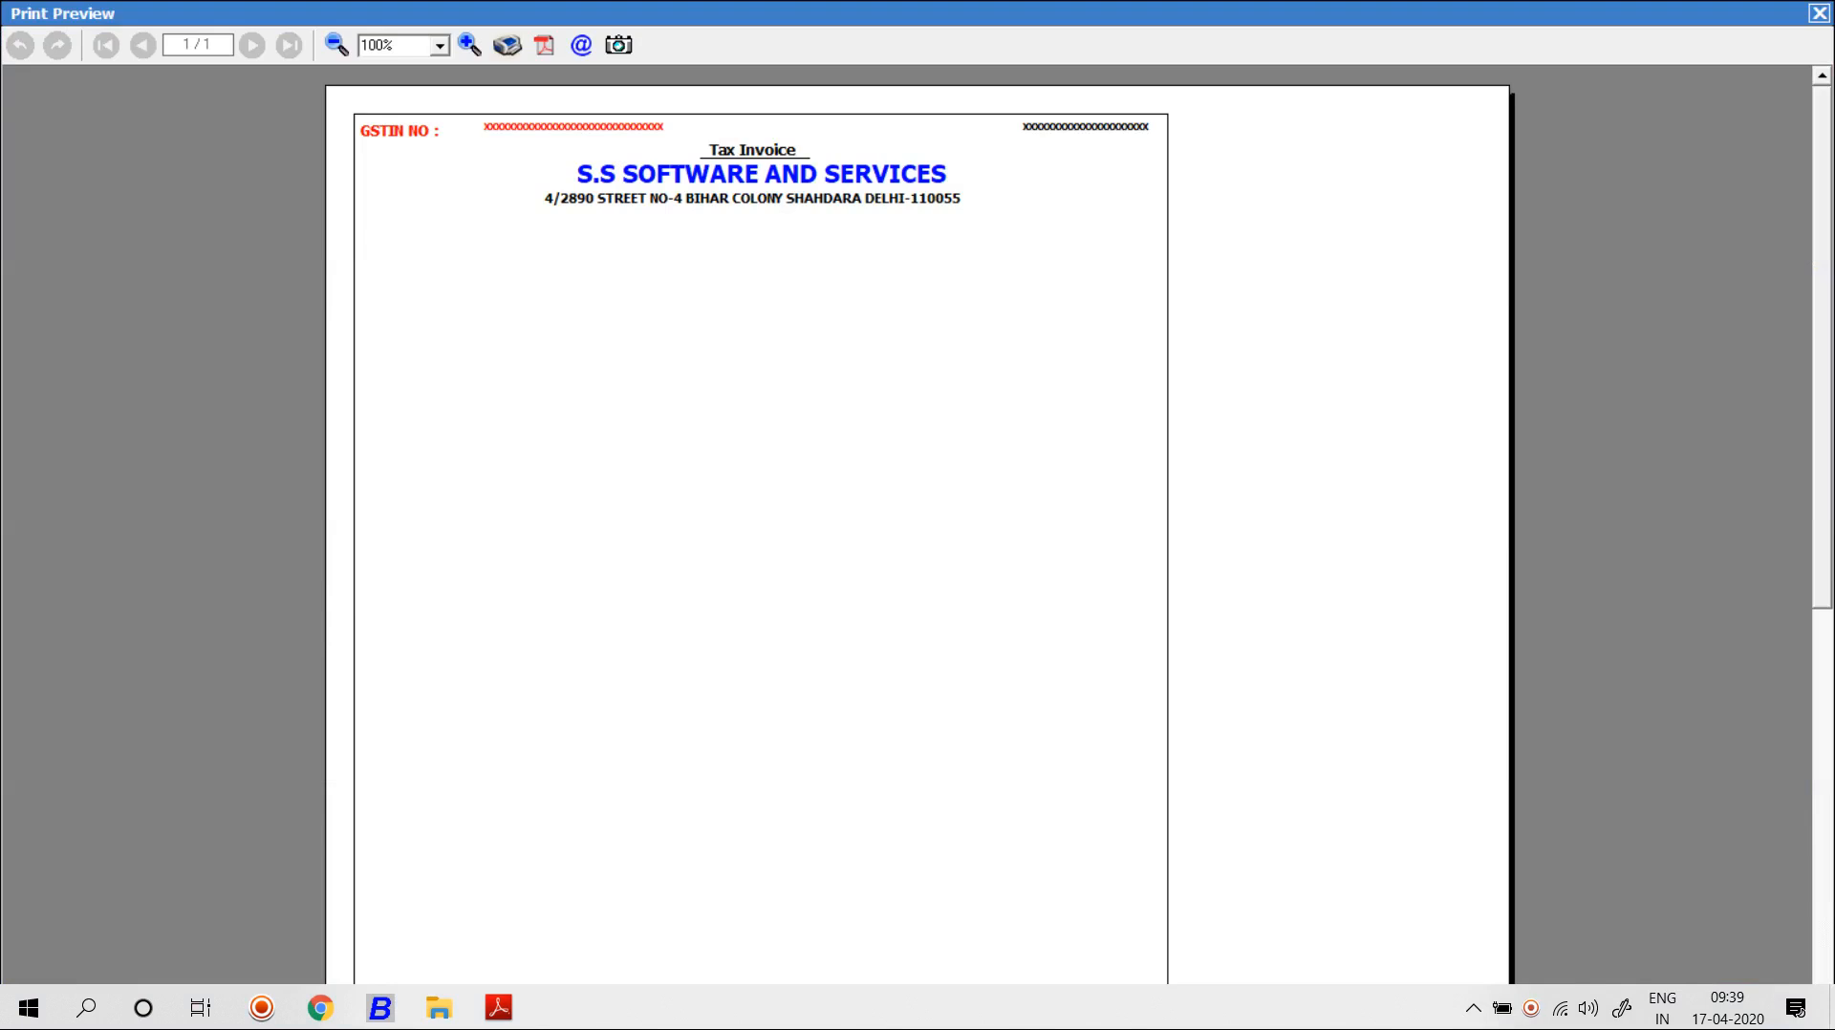
key("Escape")
left_click_drag(927, 190, 14, 190)
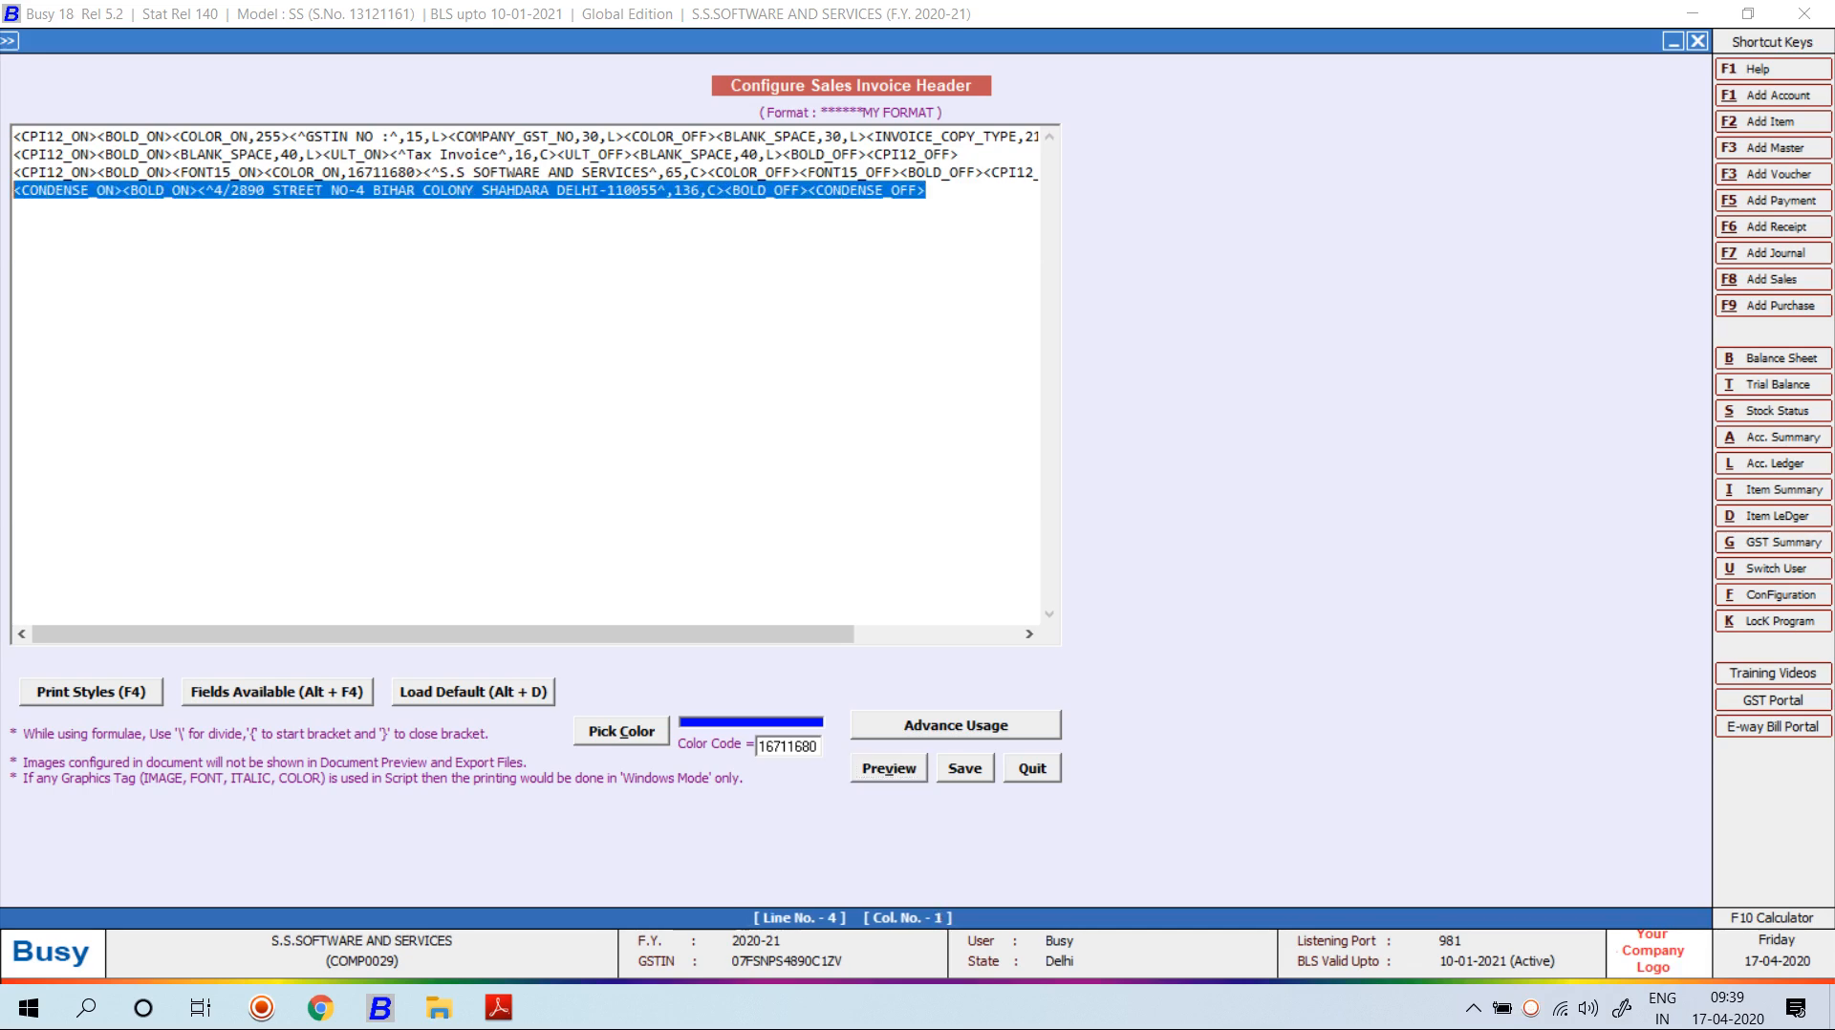
Duplicate the address line as a new line 5.
right_click(45, 203)
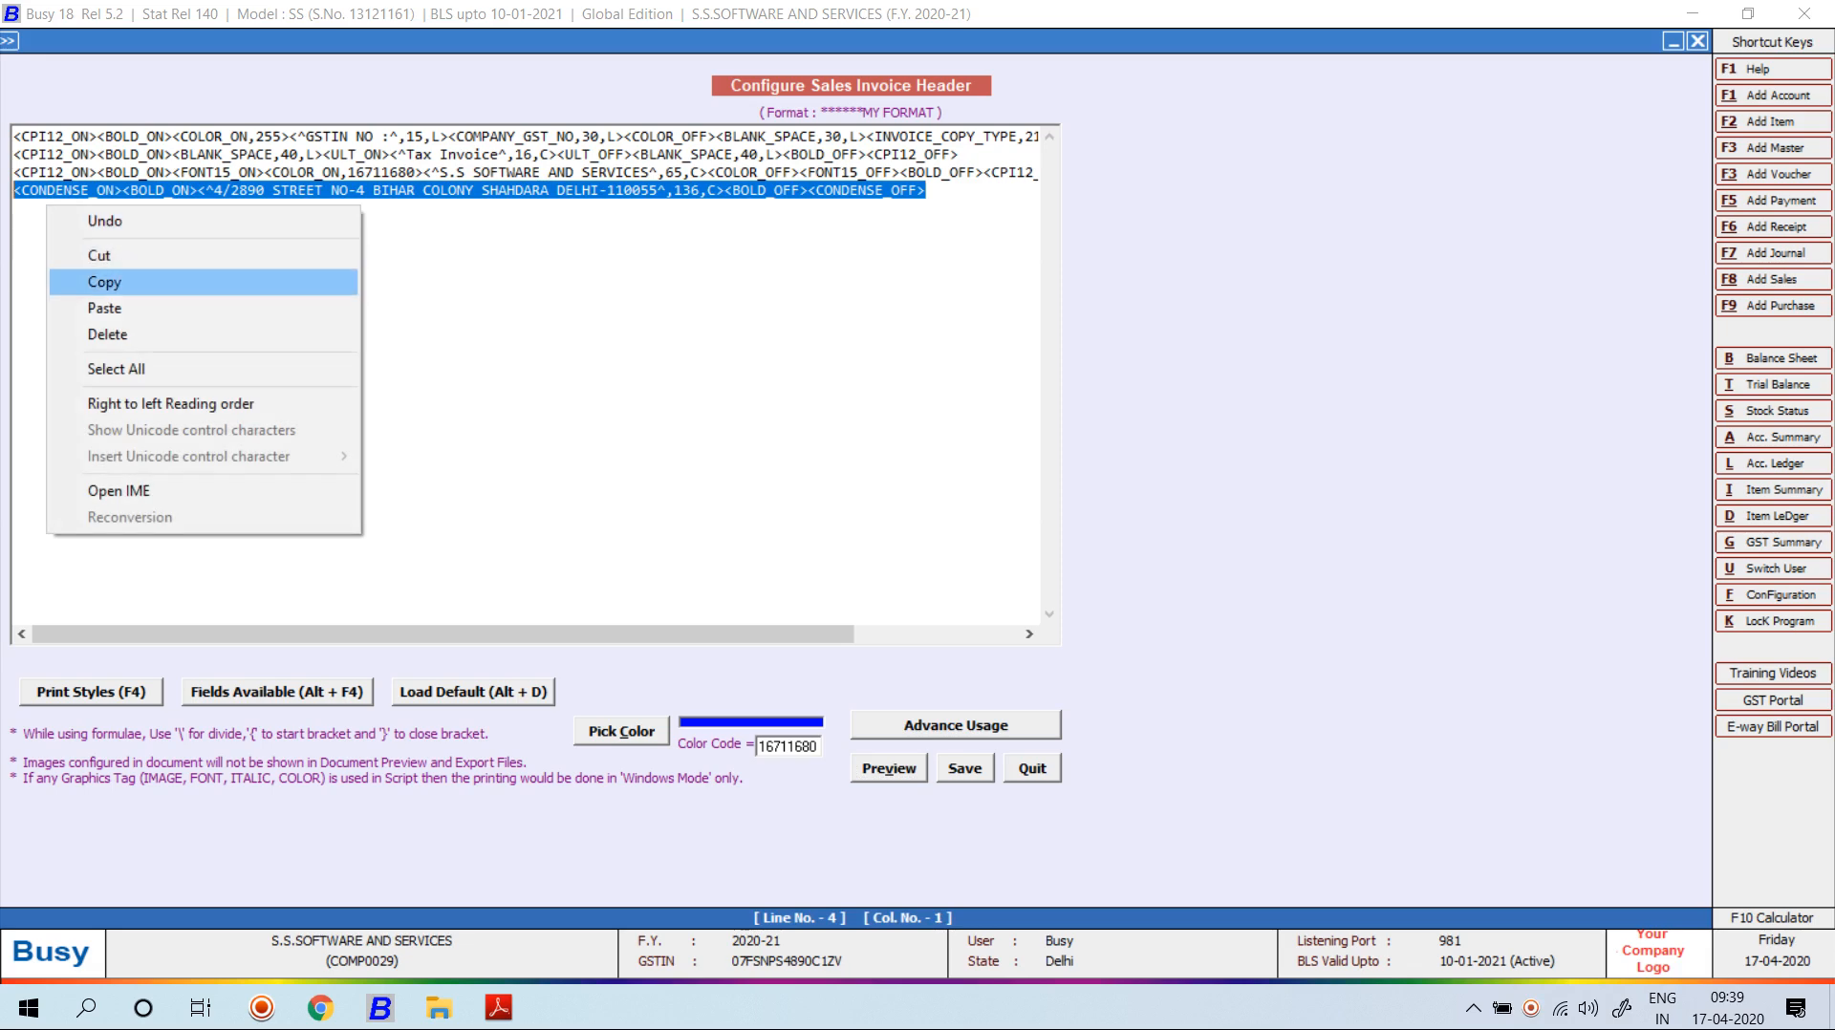
left_click(105, 281)
key("End")
key("Return")
key("ctrl+v")
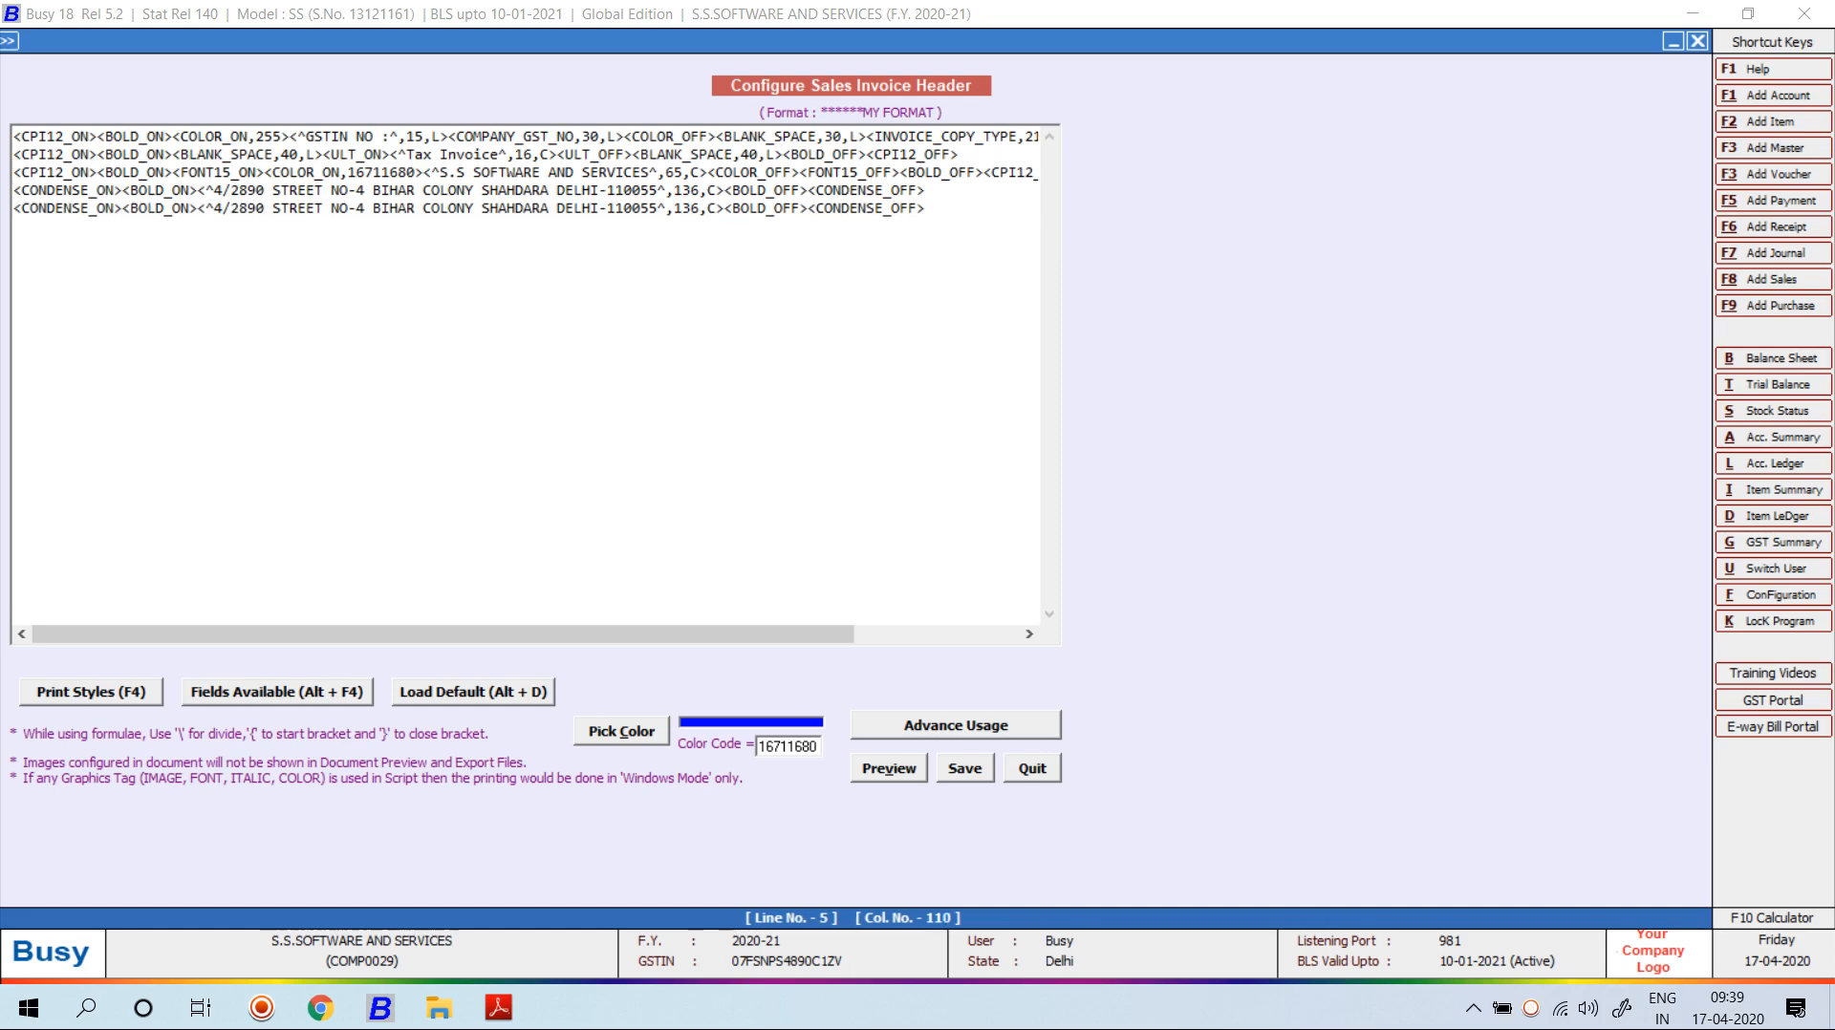
Replace line 5's address with the company phone, e-mail and fax number, then preview.
left_click(659, 208)
key("BackSpace")
key("BackSpace")
key("BackSpace")
key("BackSpace")
key("BackSpace")
key("BackSpace")
key("BackSpace")
key("BackSpace")
key("BackSpace")
key("BackSpace")
key("BackSpace")
key("BackSpace")
key("BackSpace")
key("BackSpace")
key("BackSpace")
key("BackSpace")
key("BackSpace")
key("BackSpace")
key("BackSpace")
key("BackSpace")
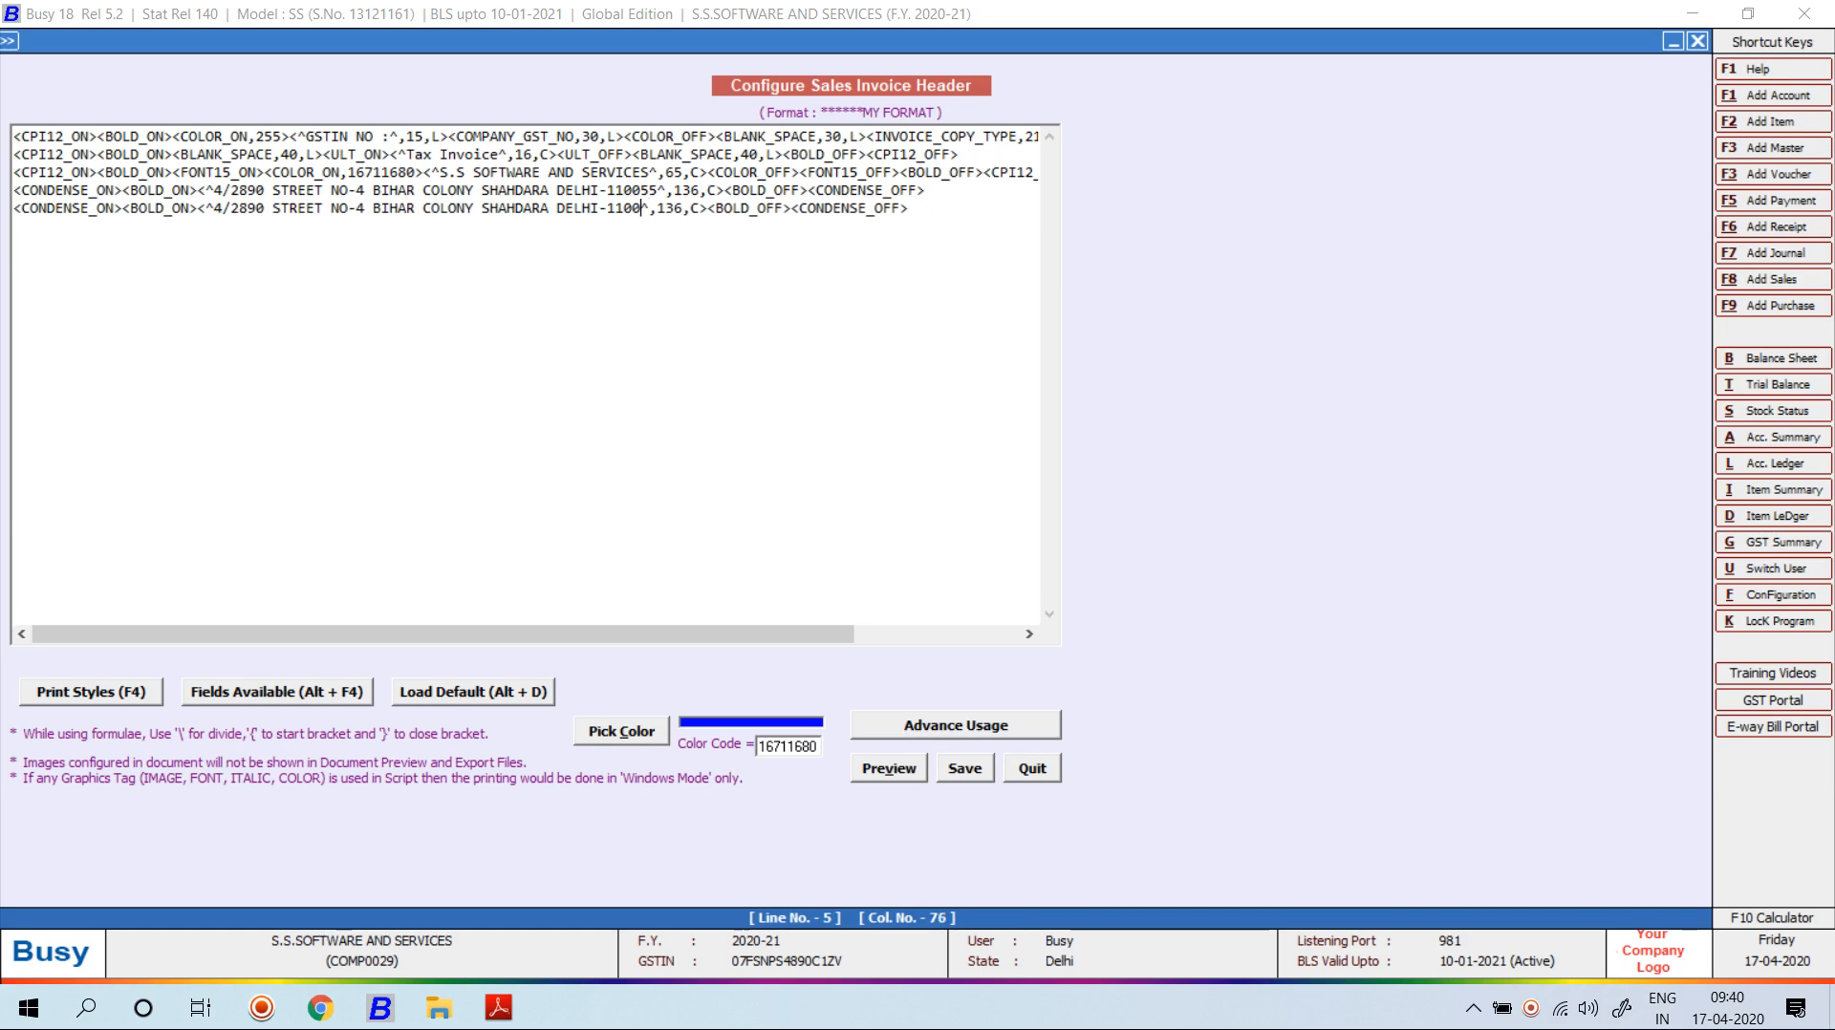
key("BackSpace")
key("BackSpace")
key("BackSpace")
key("BackSpace")
key("BackSpace")
key("BackSpace")
key("BackSpace")
key("BackSpace")
key("BackSpace")
key("BackSpace")
key("BackSpace")
key("BackSpace")
key("BackSpace")
key("BackSpace")
key("BackSpace")
key("BackSpace")
key("BackSpace")
key("BackSpace")
key("BackSpace")
key("BackSpace")
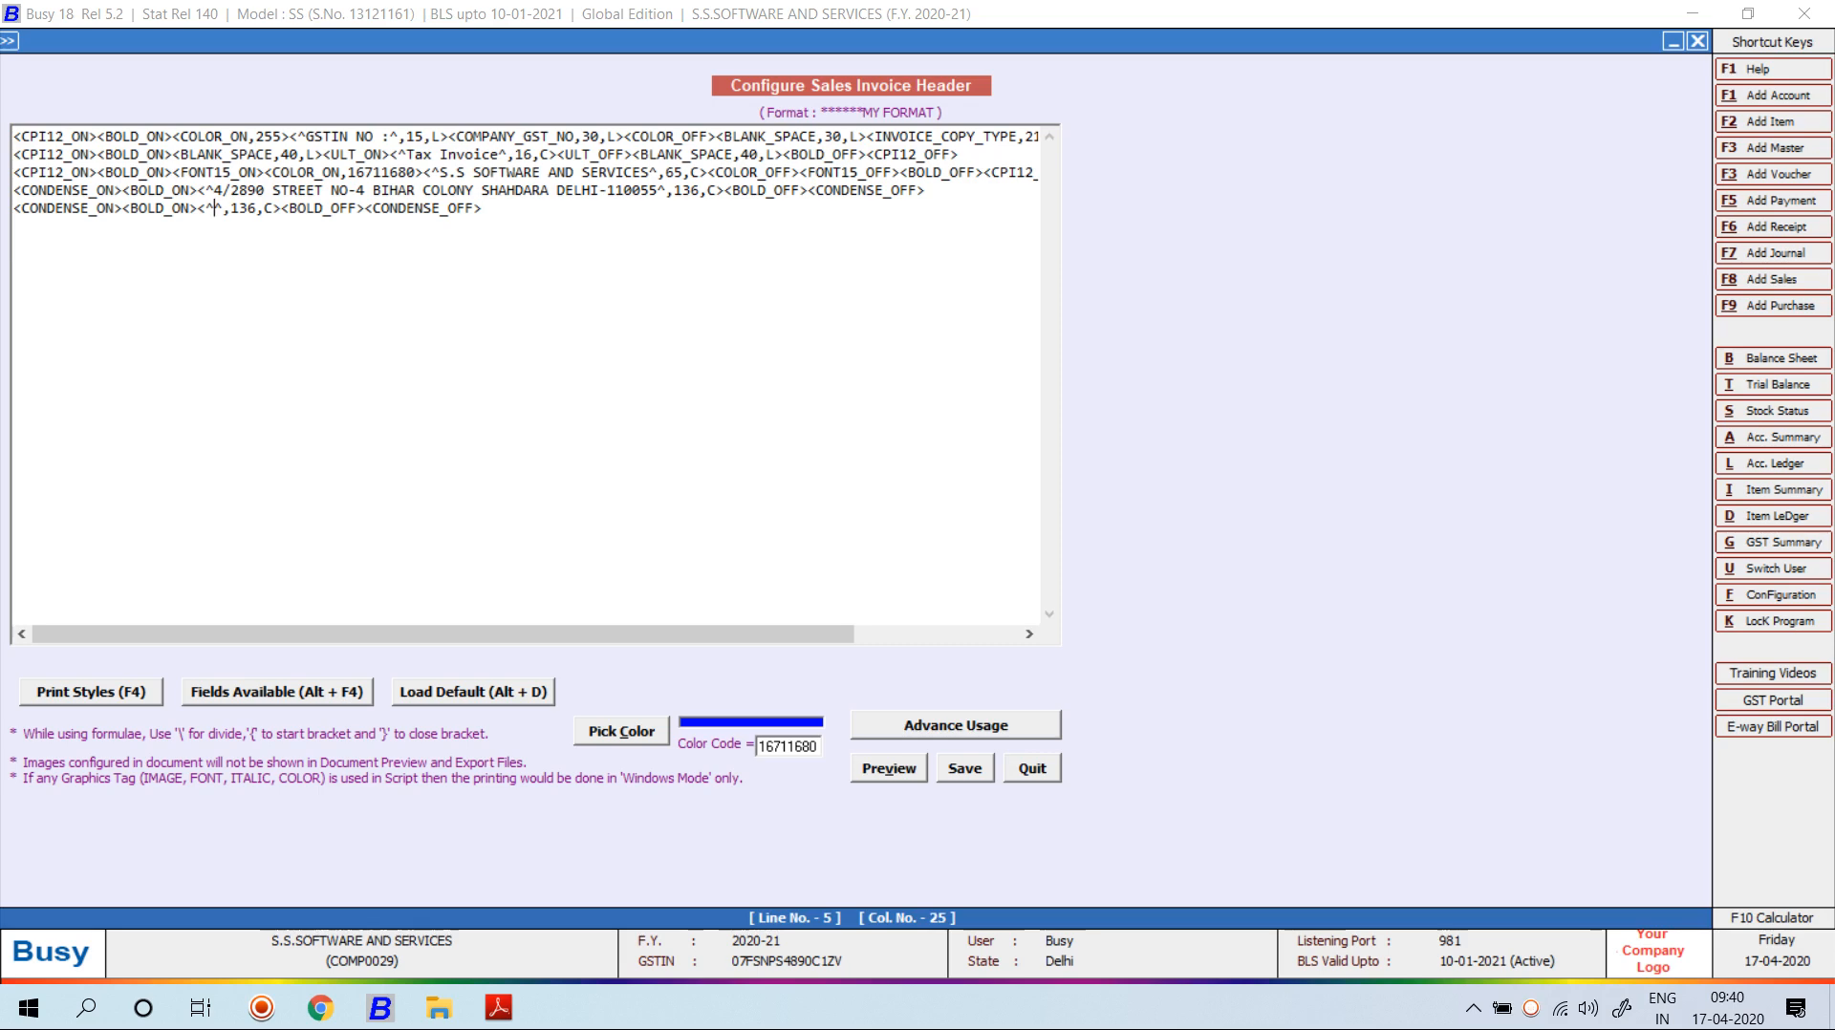
type("PH")
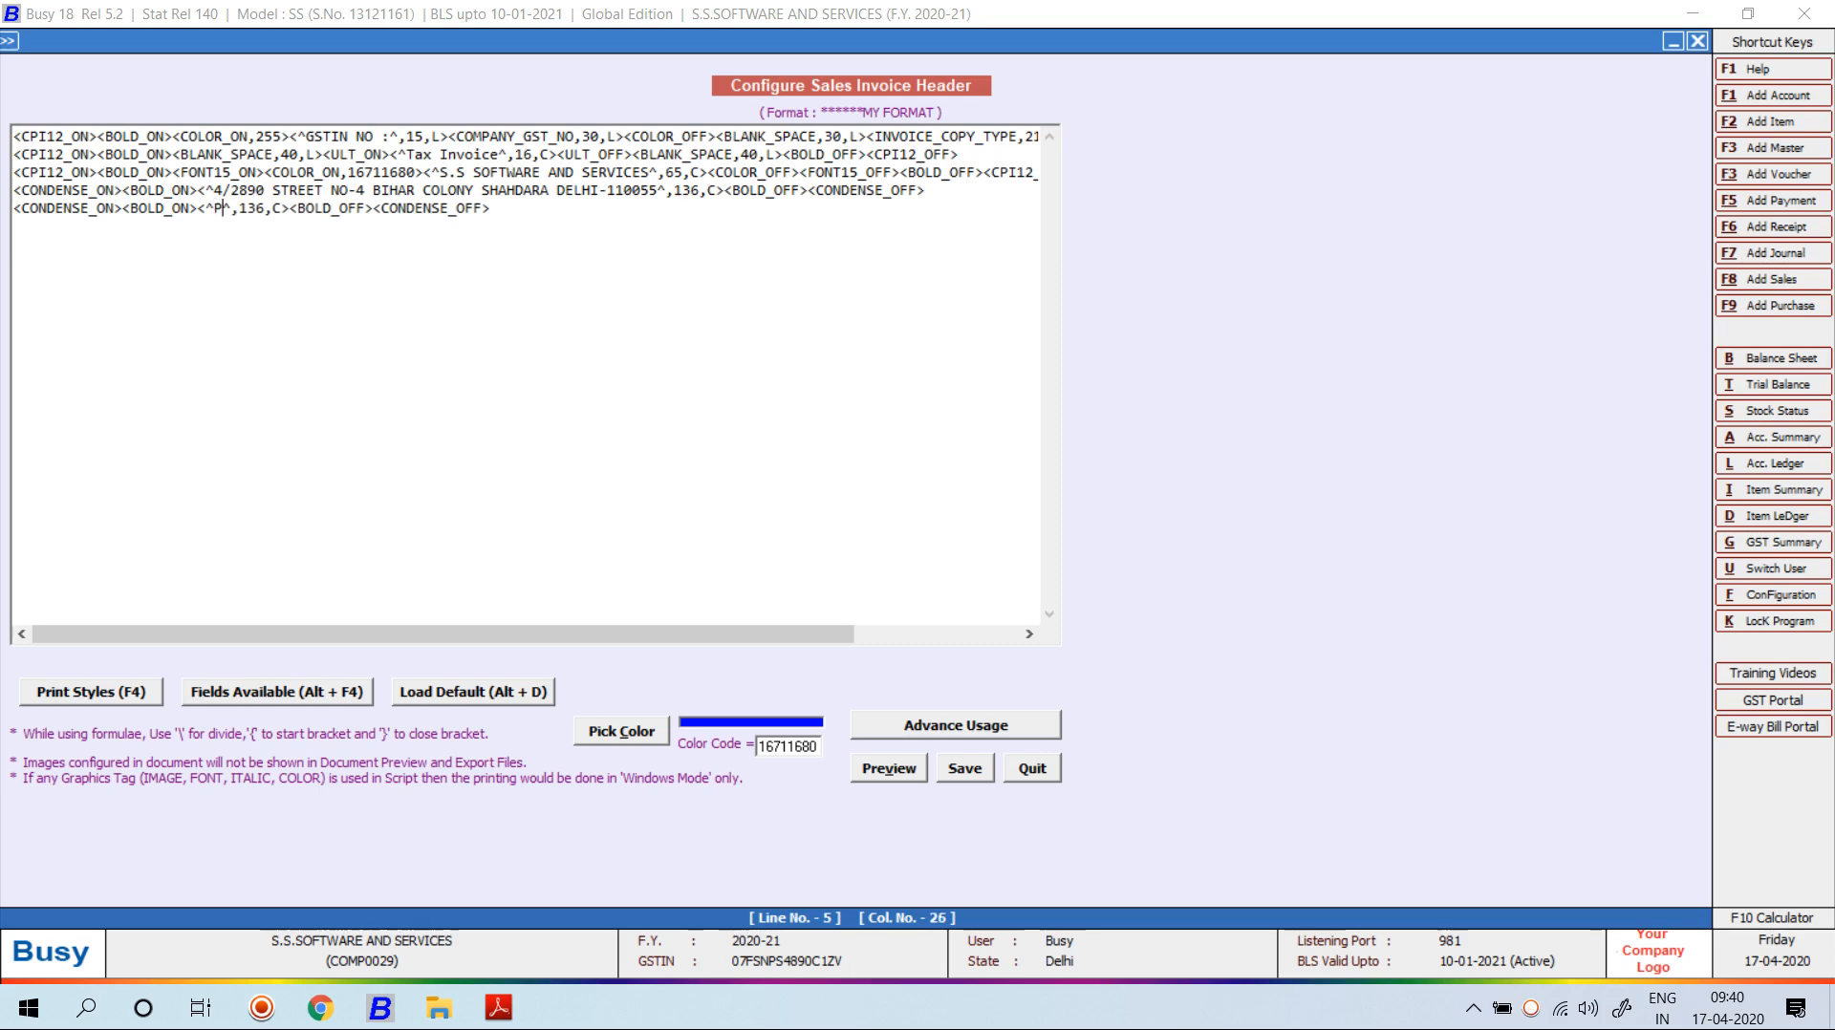
type(":")
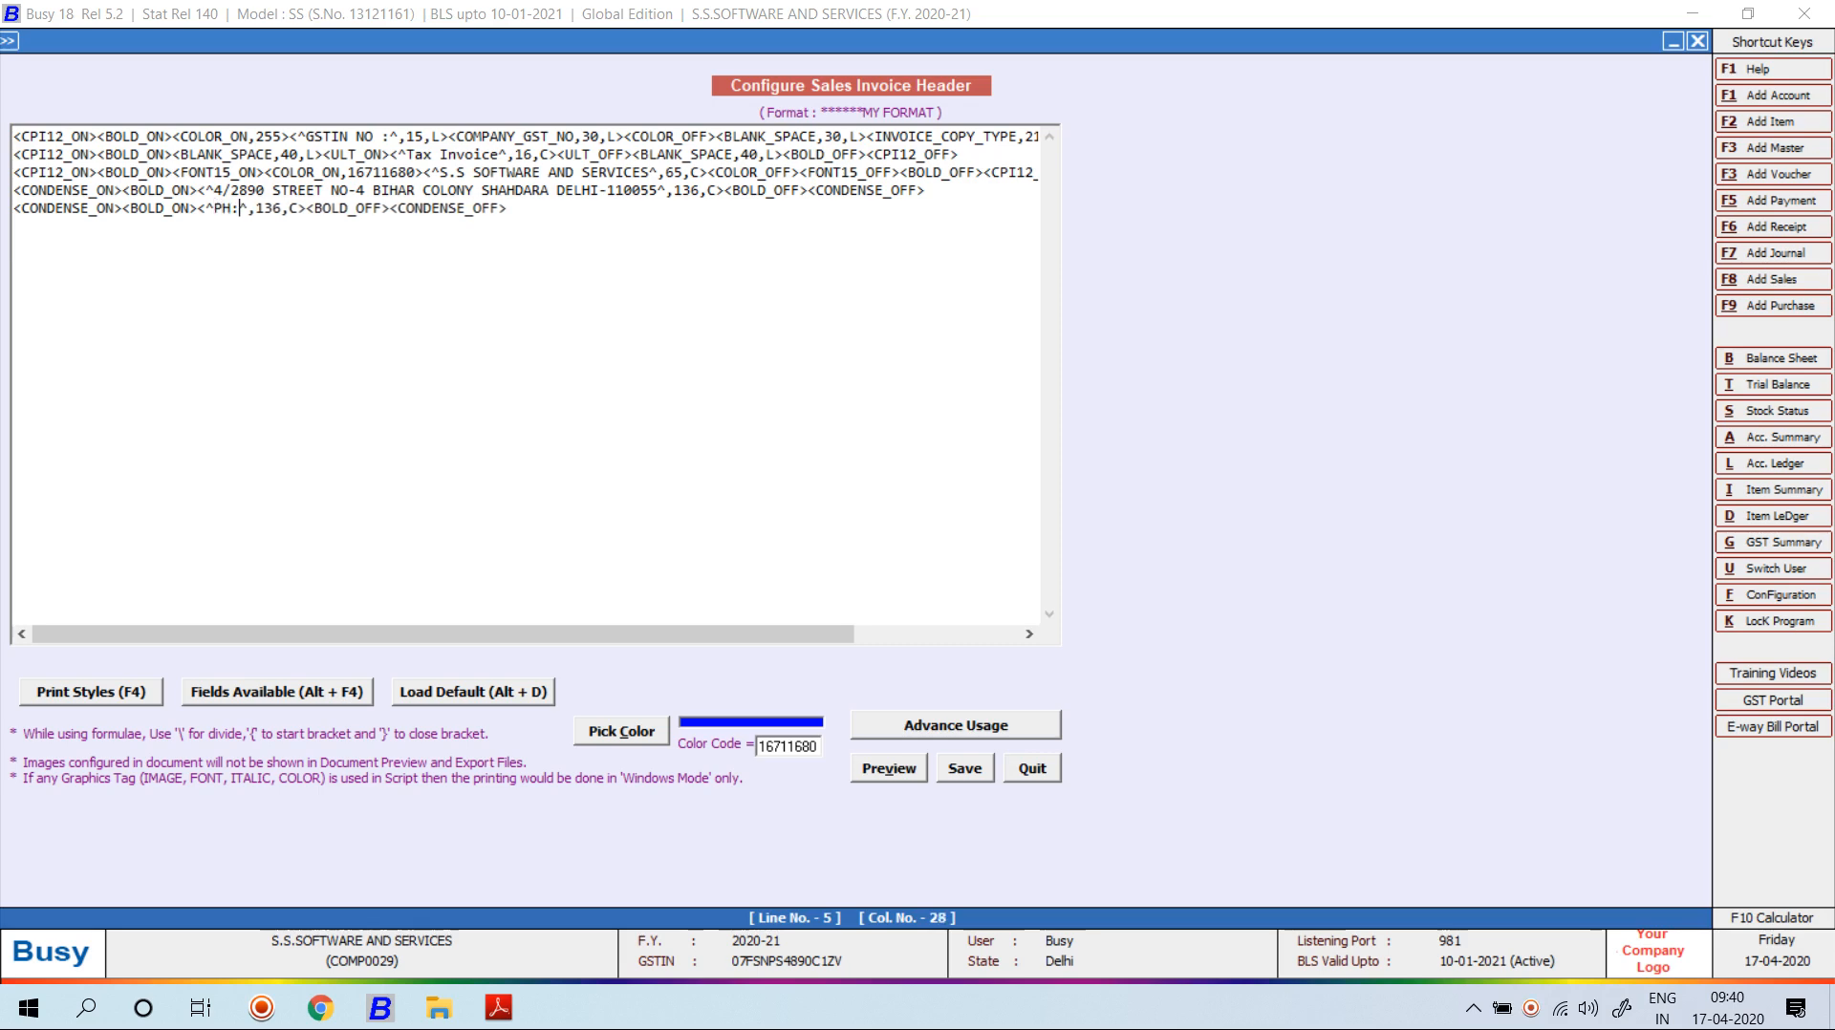
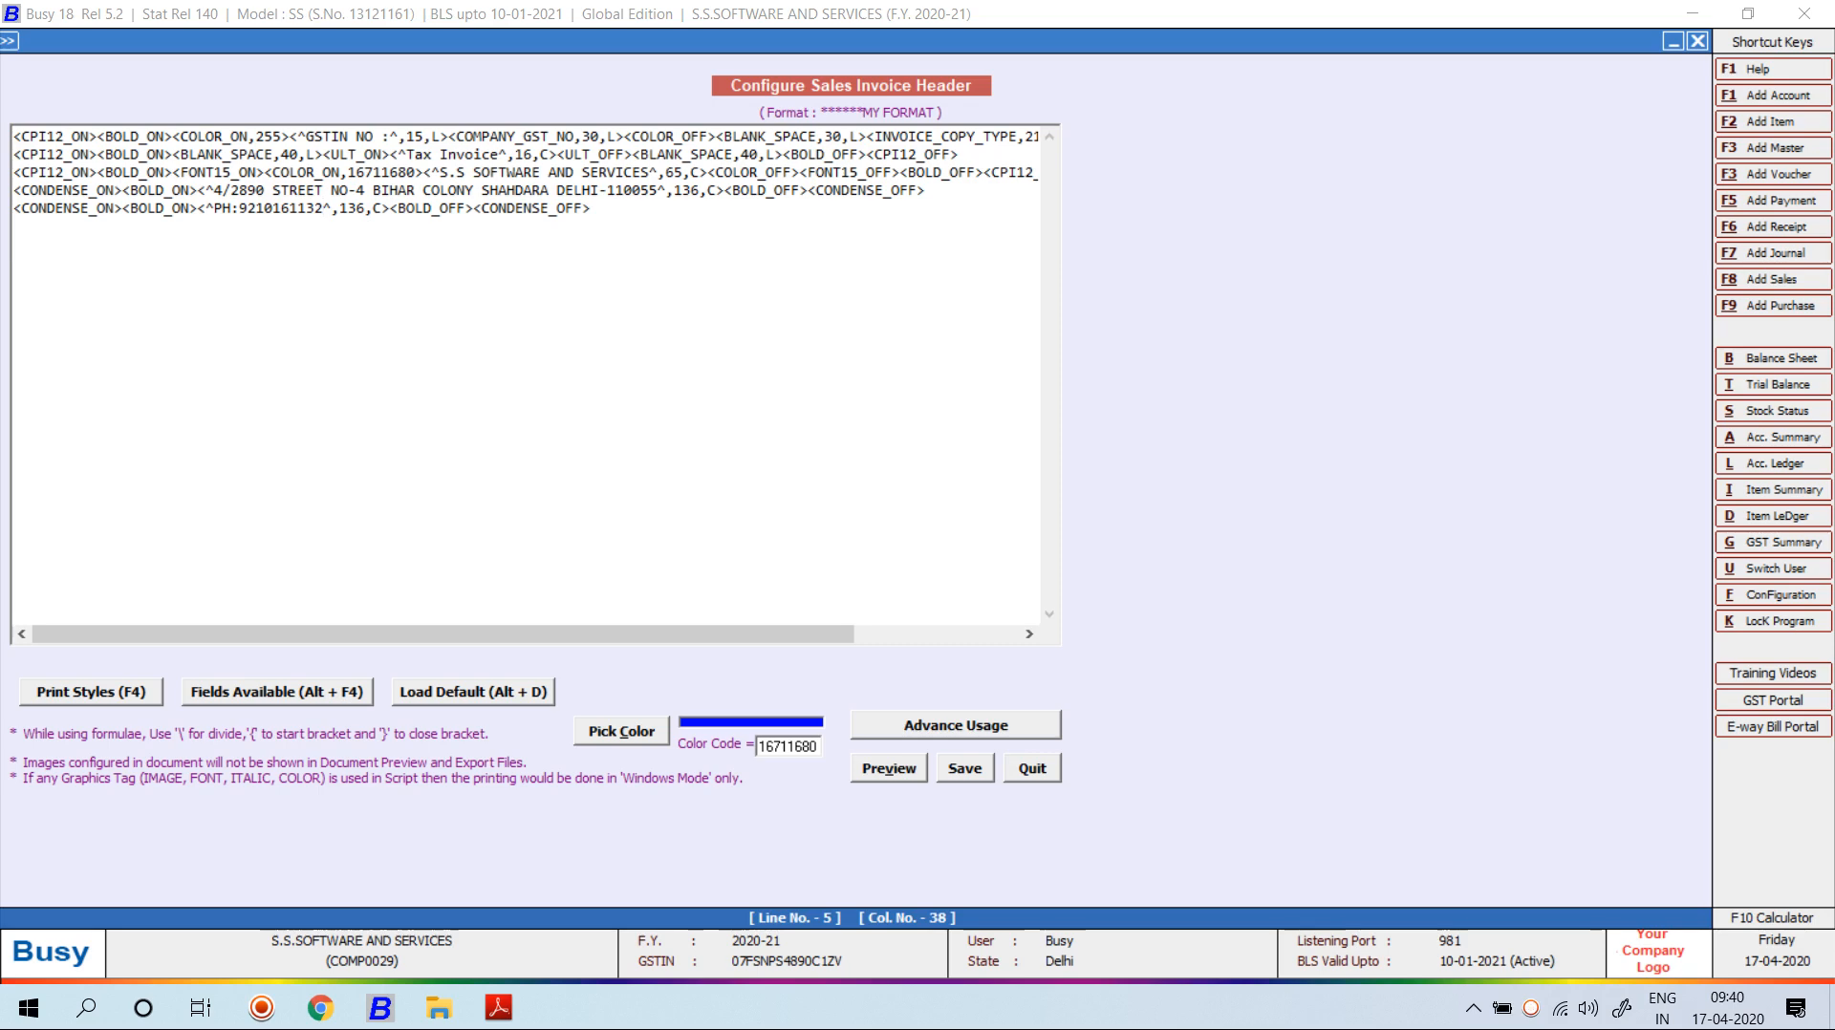
type(",E")
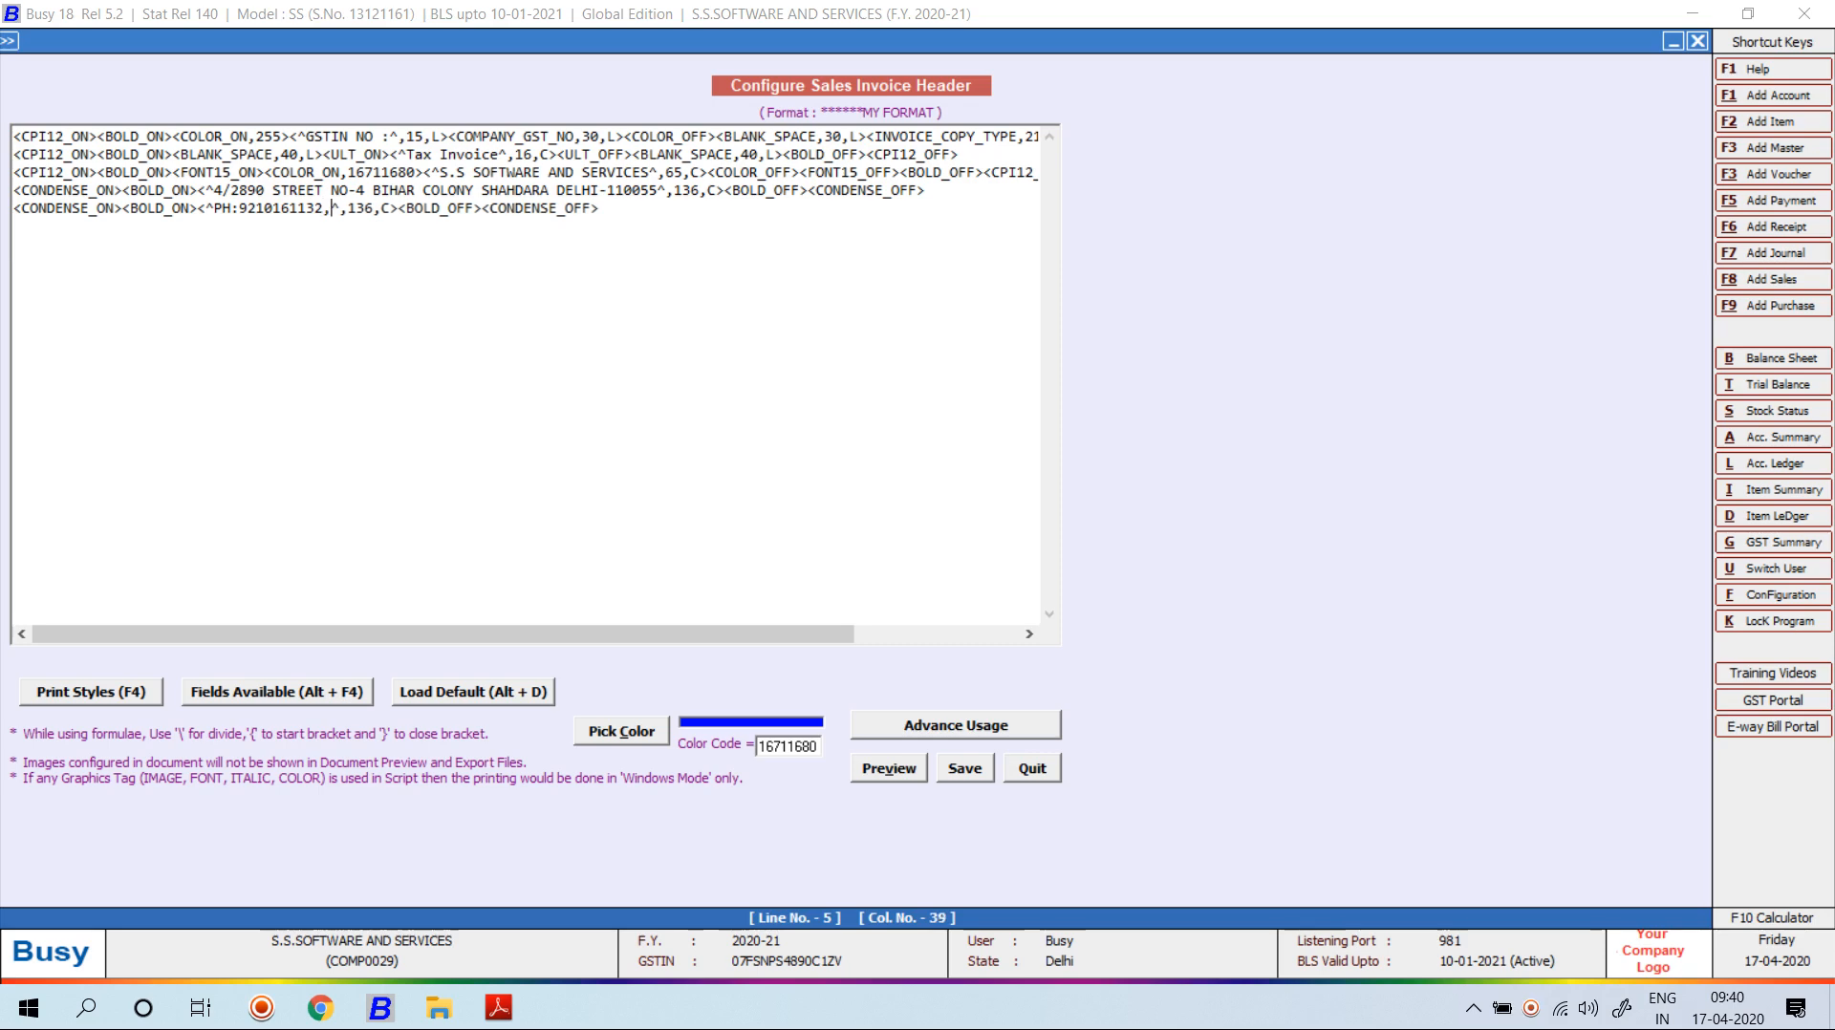
type("M")
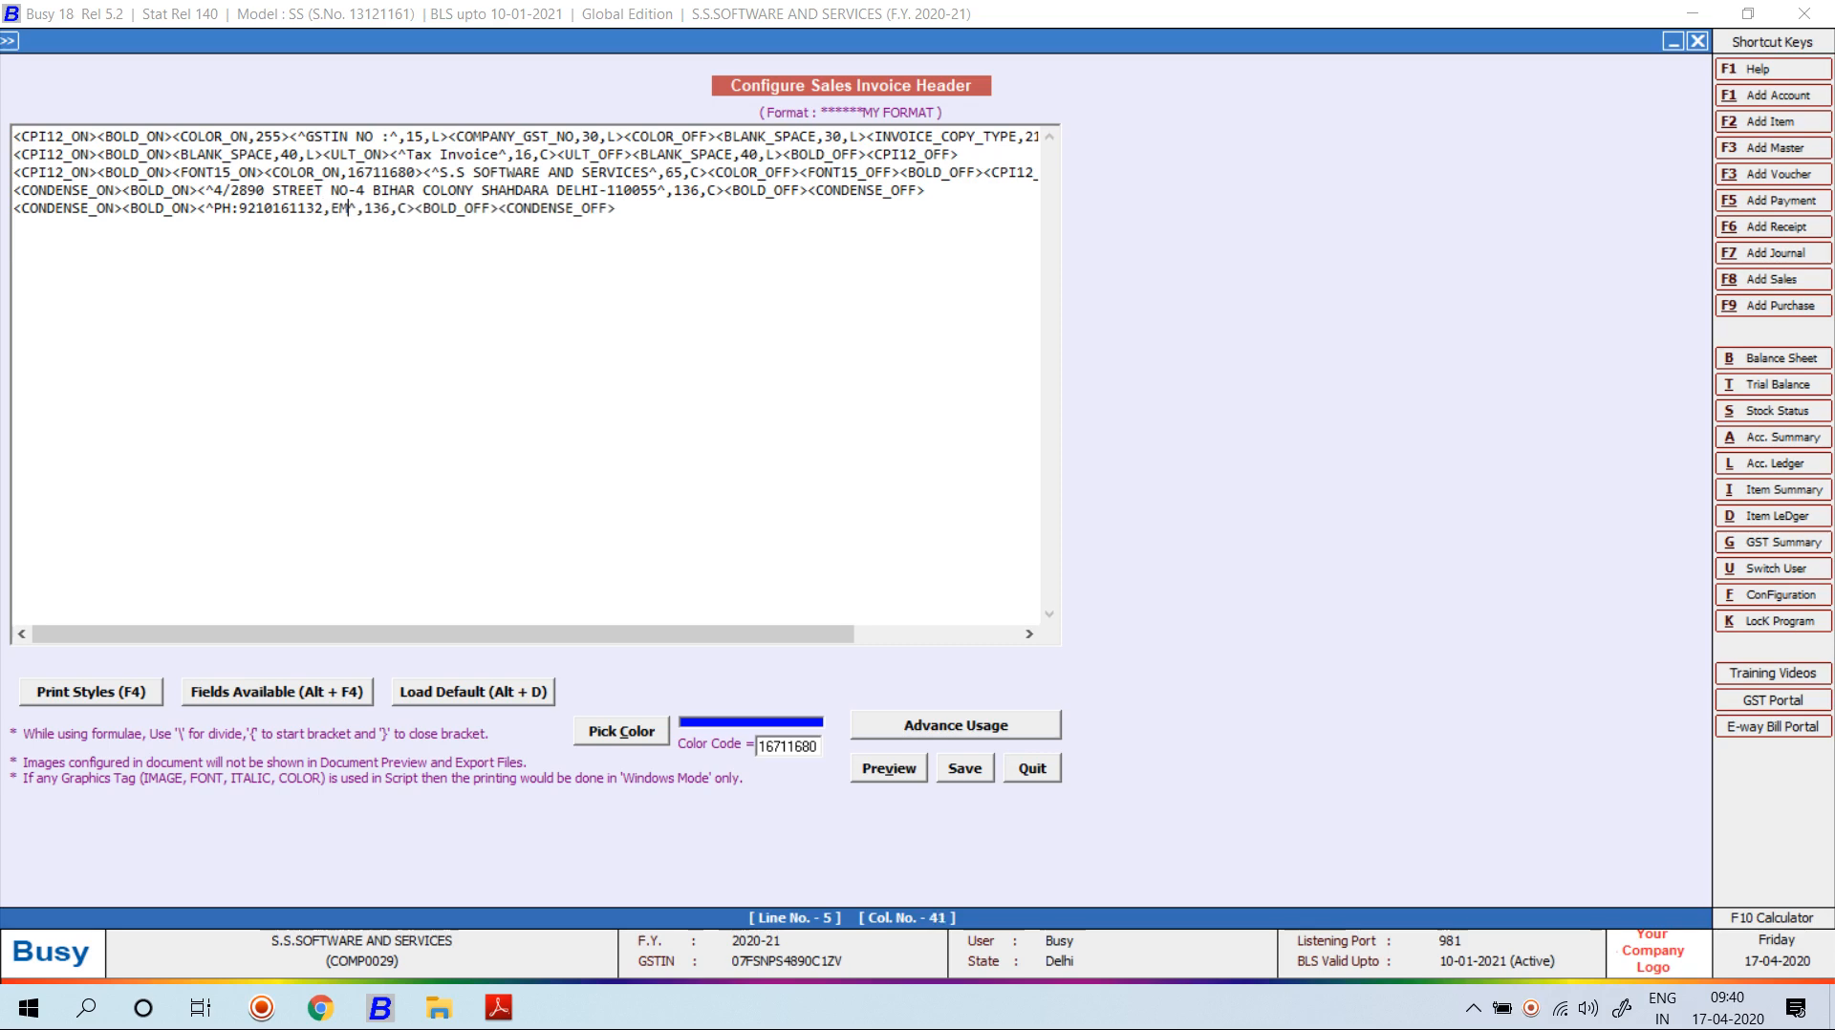
key("BackSpace")
type("mail :")
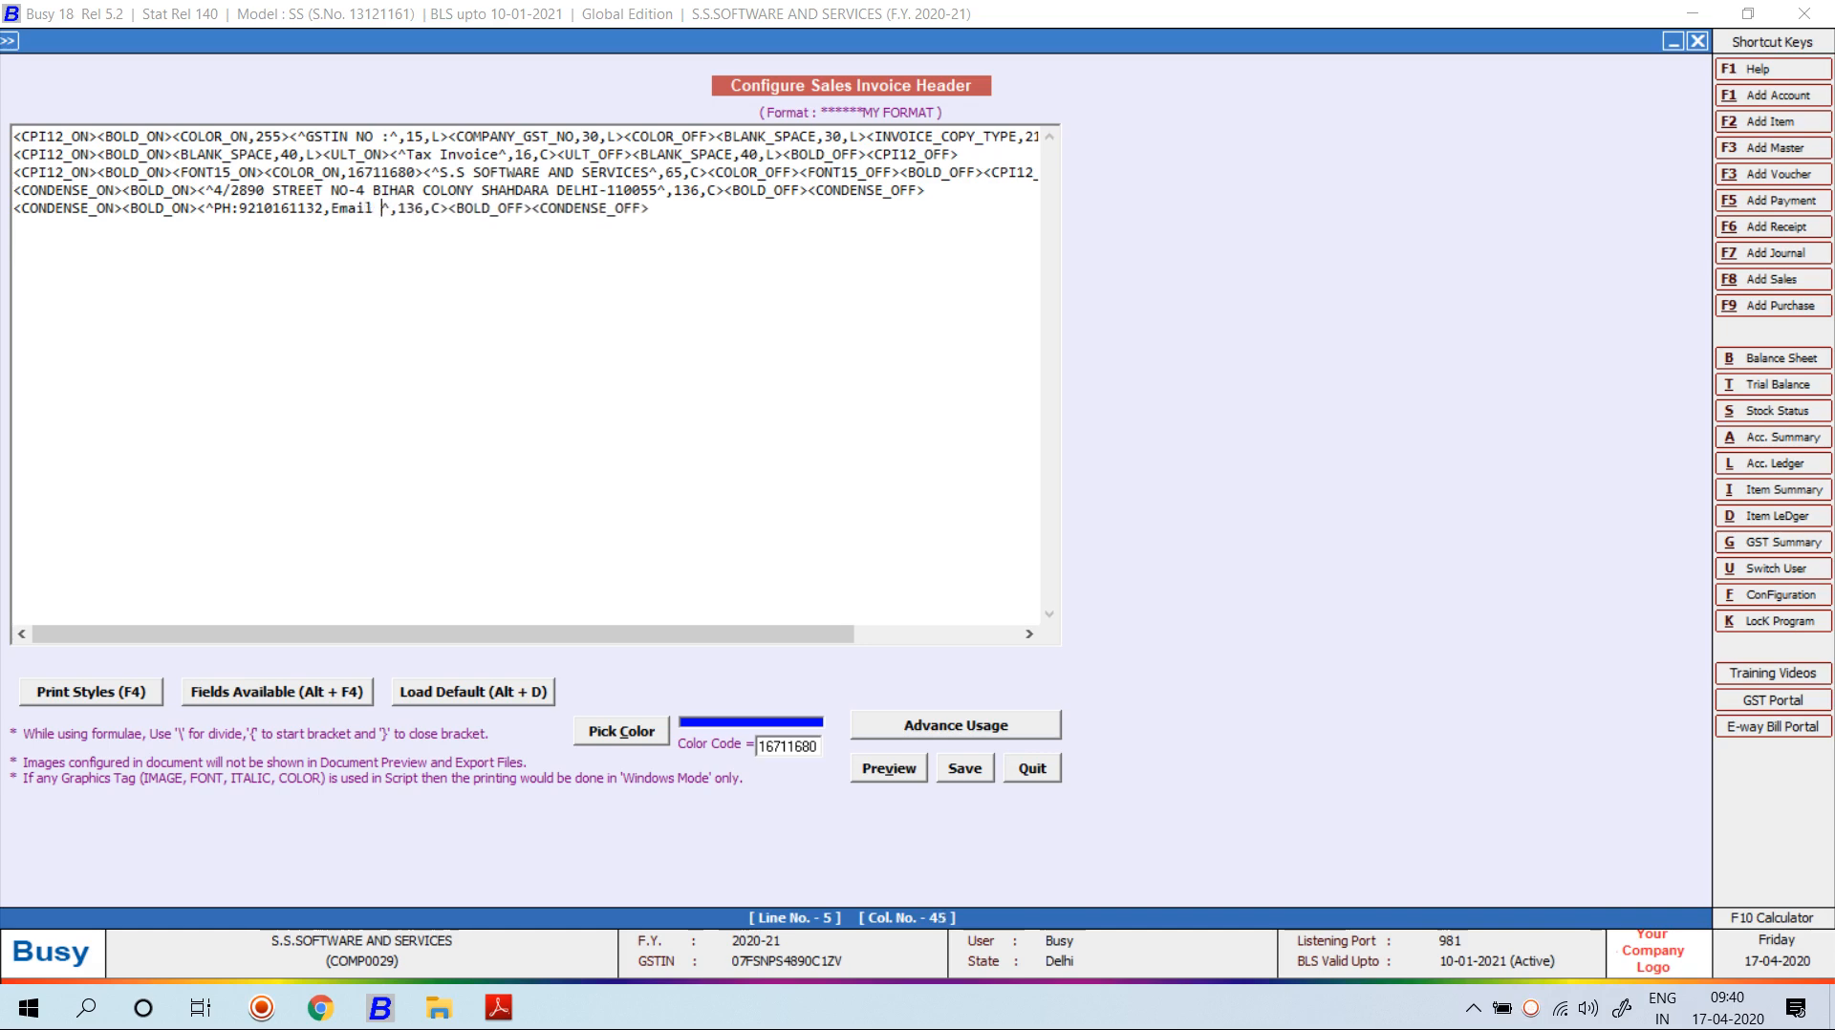
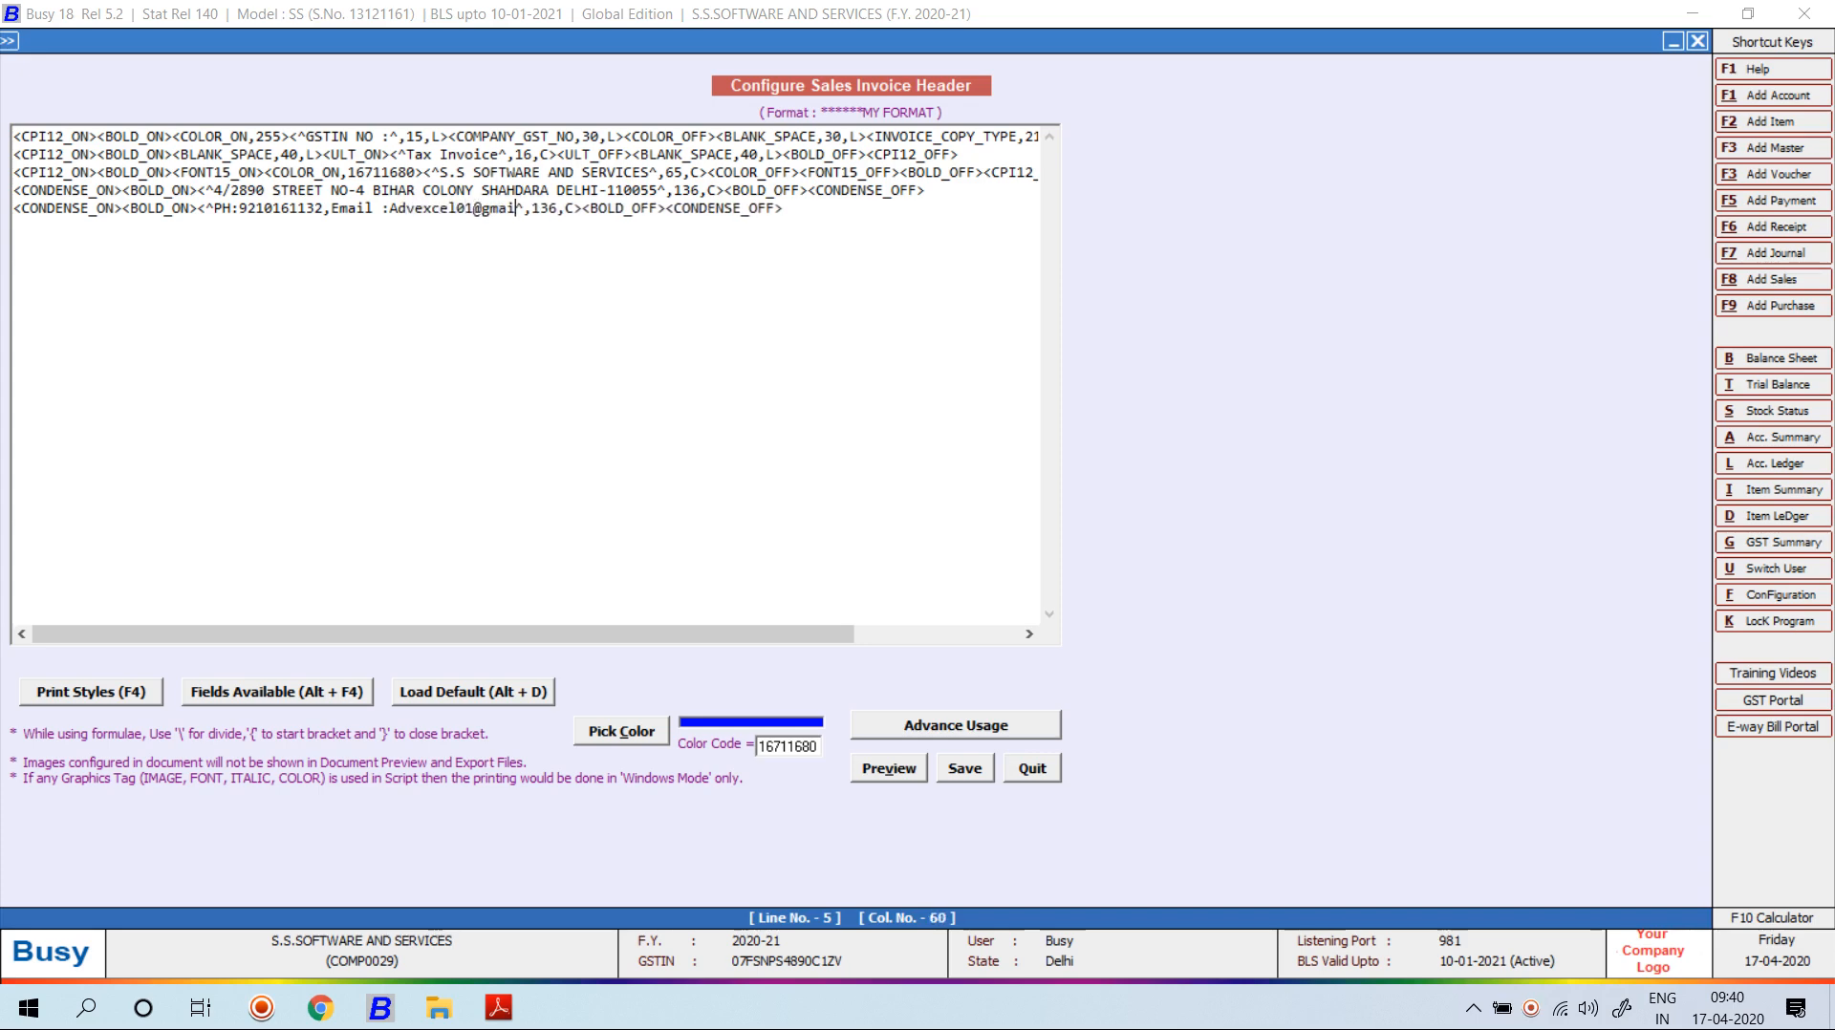
type(",")
type("Fax ")
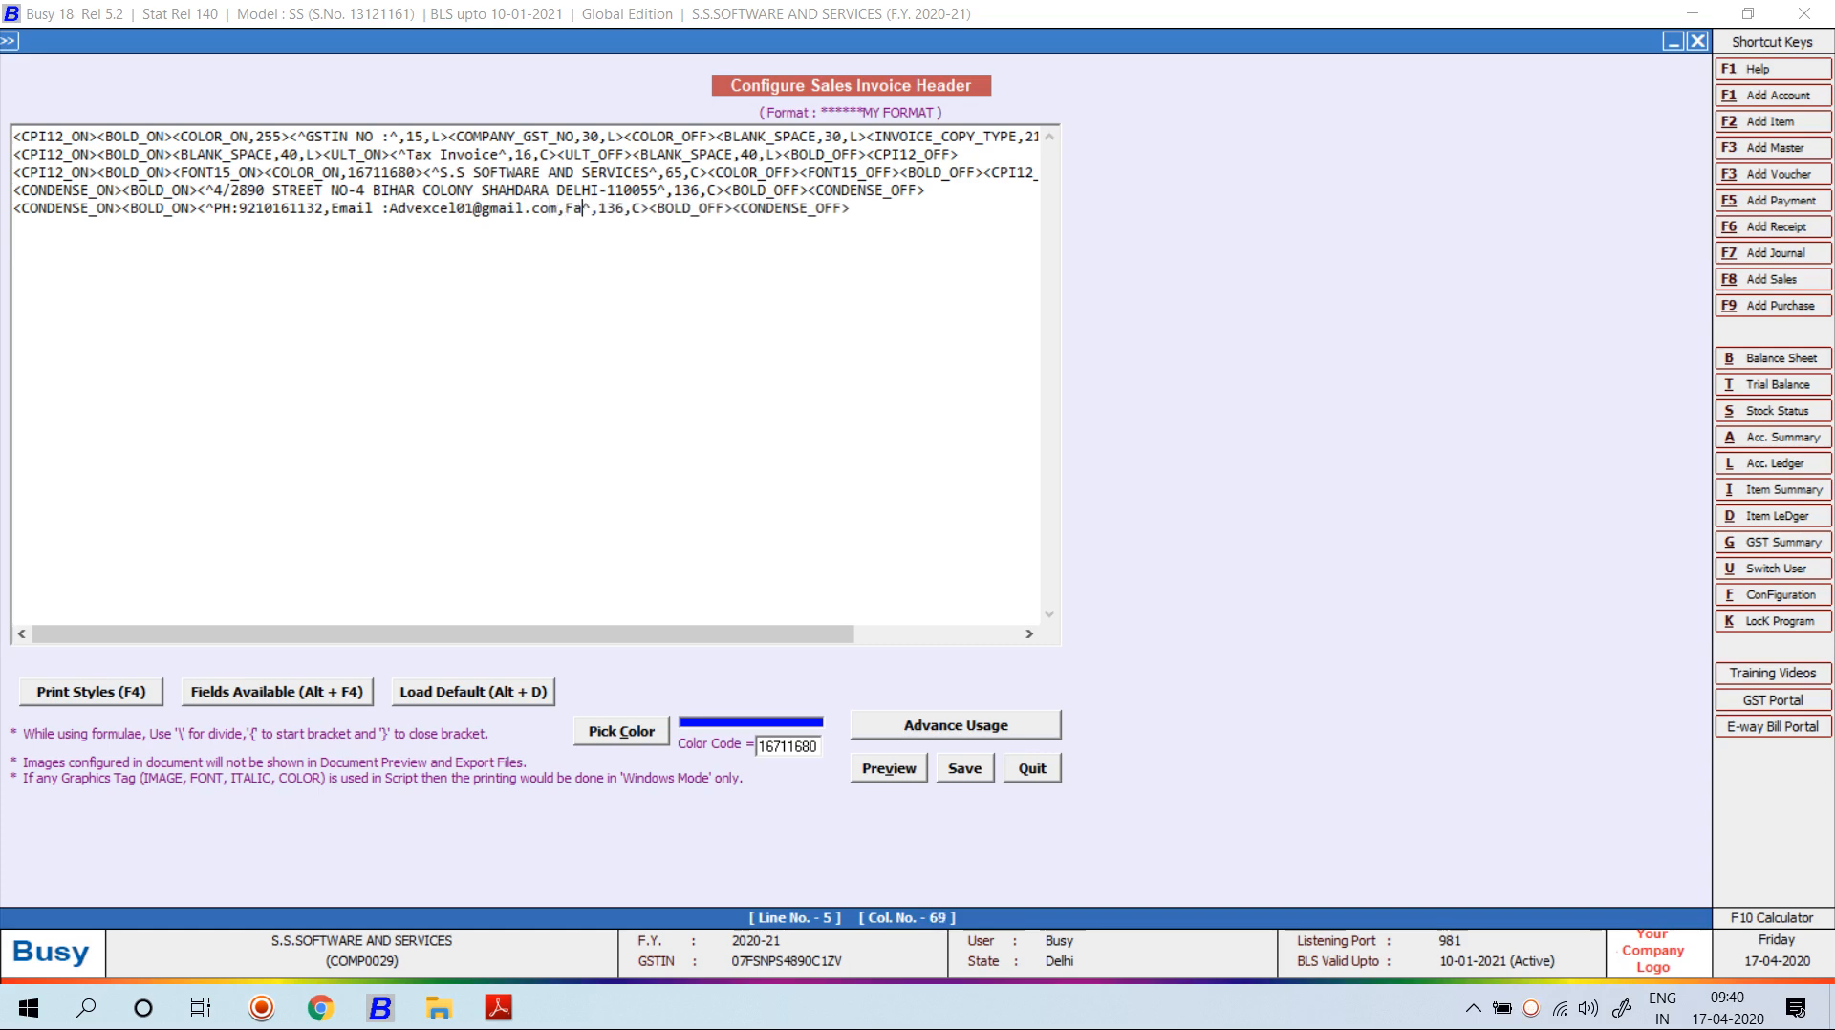
type("No")
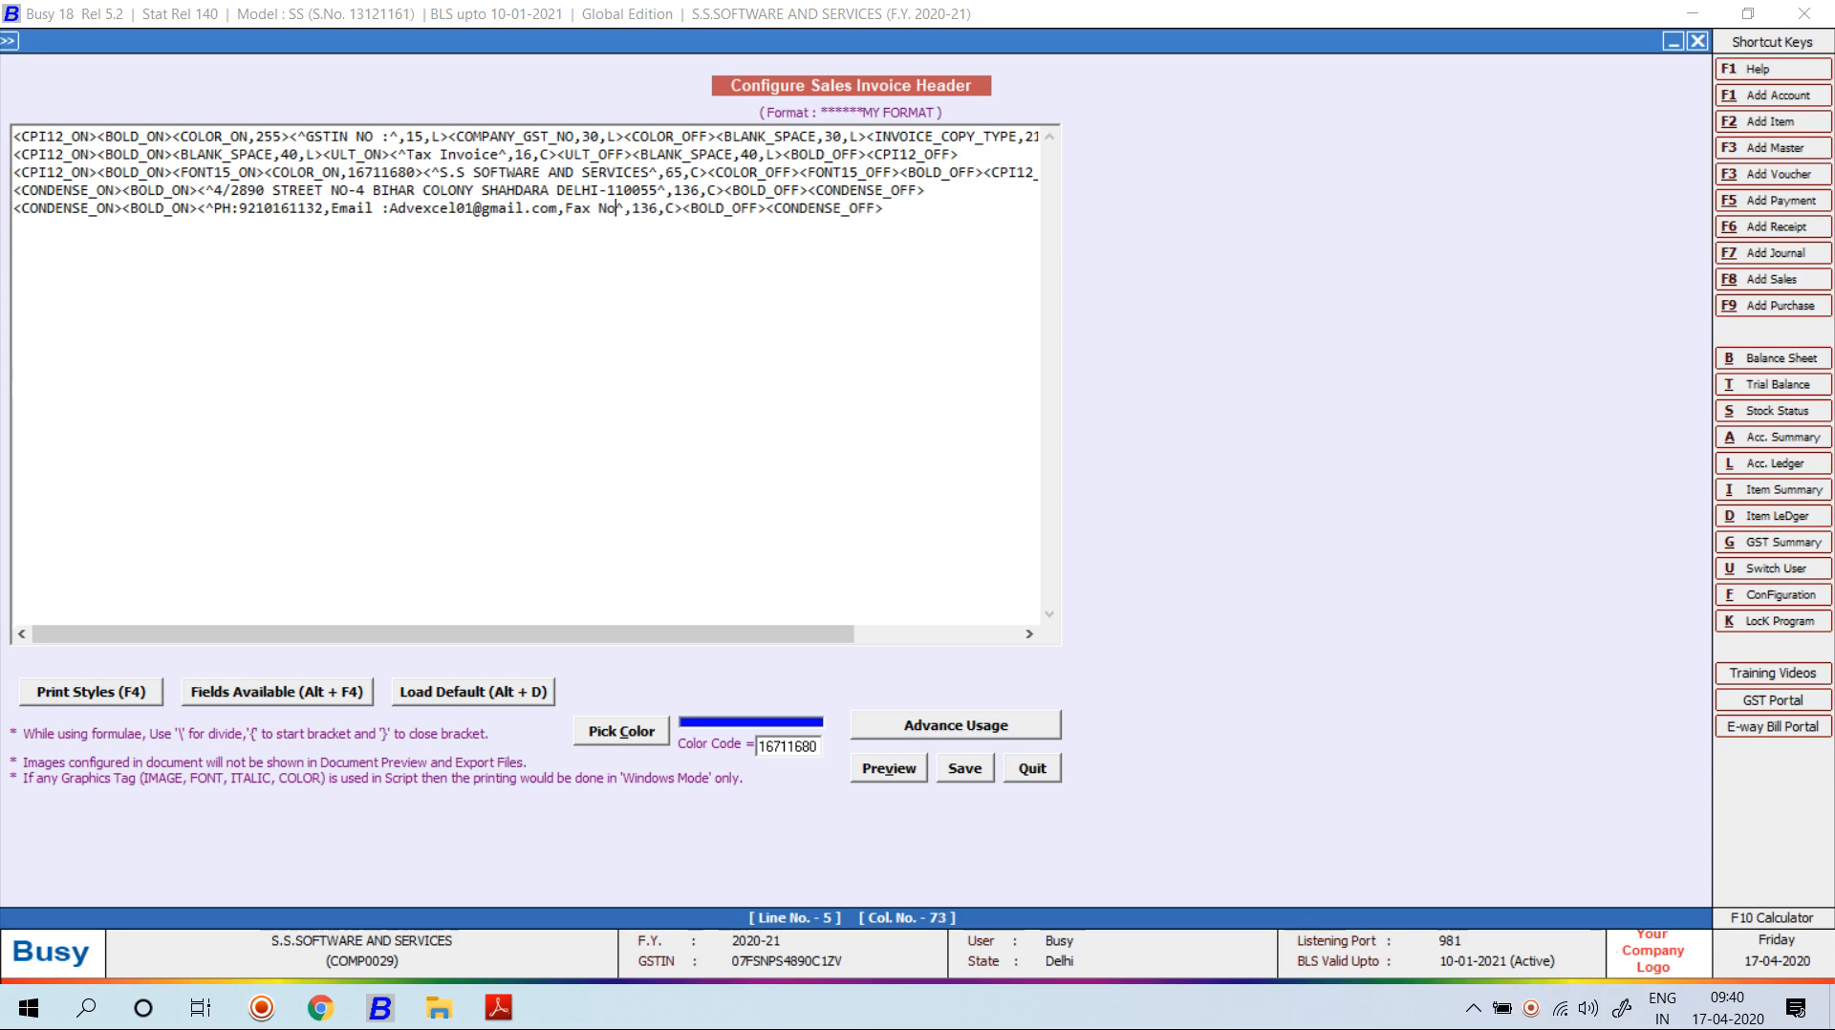
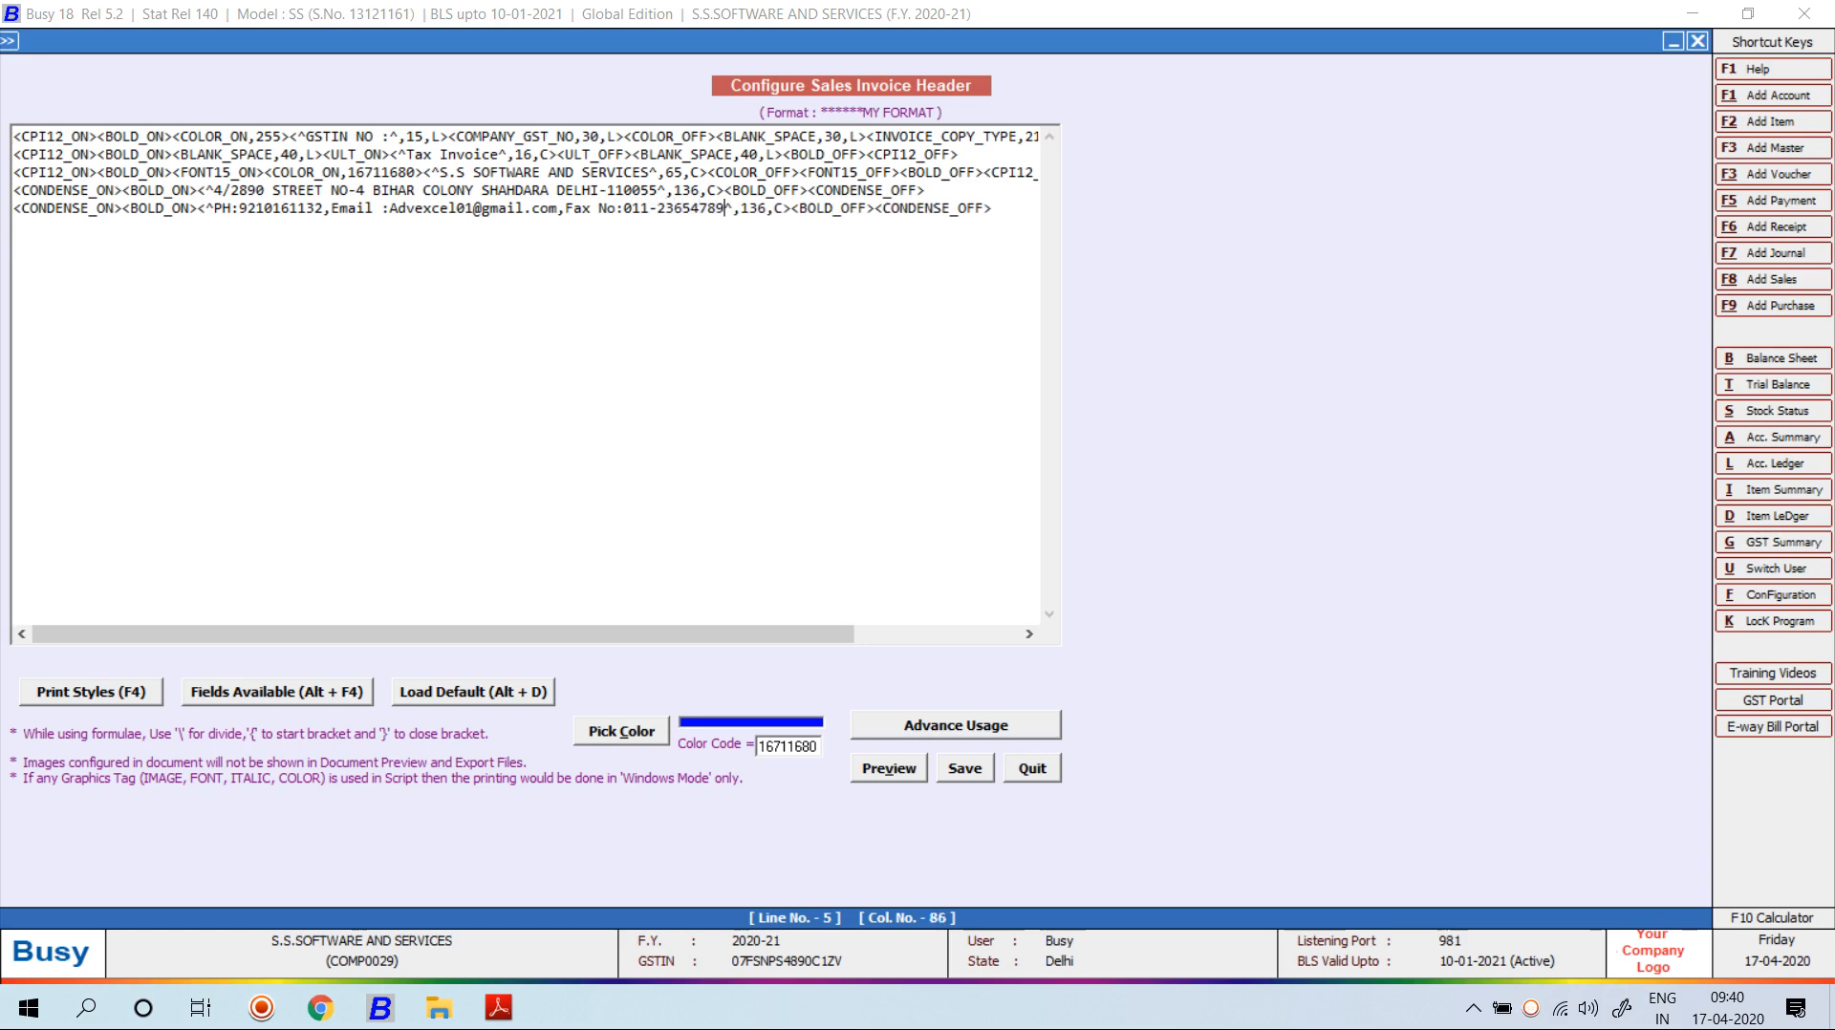
key("alt+v")
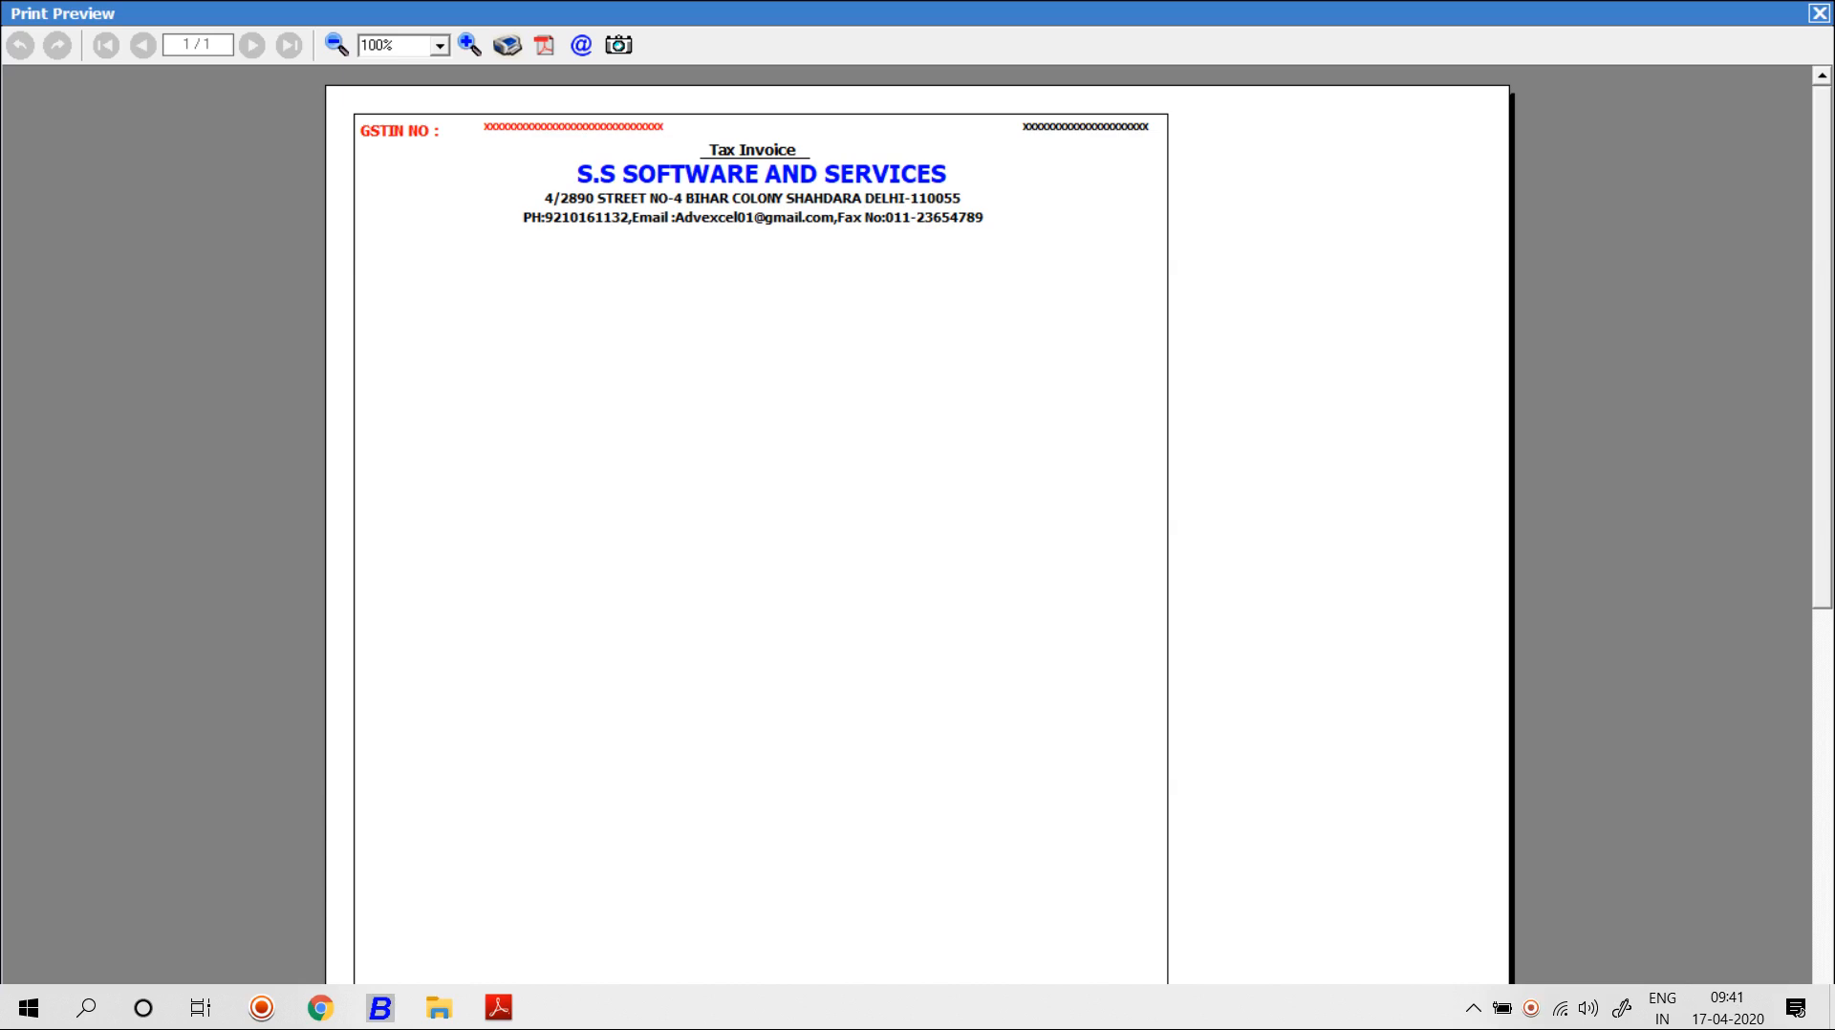
Add a <BLH,F> full-width rule on line 6 below the contact line and preview it.
key("Escape")
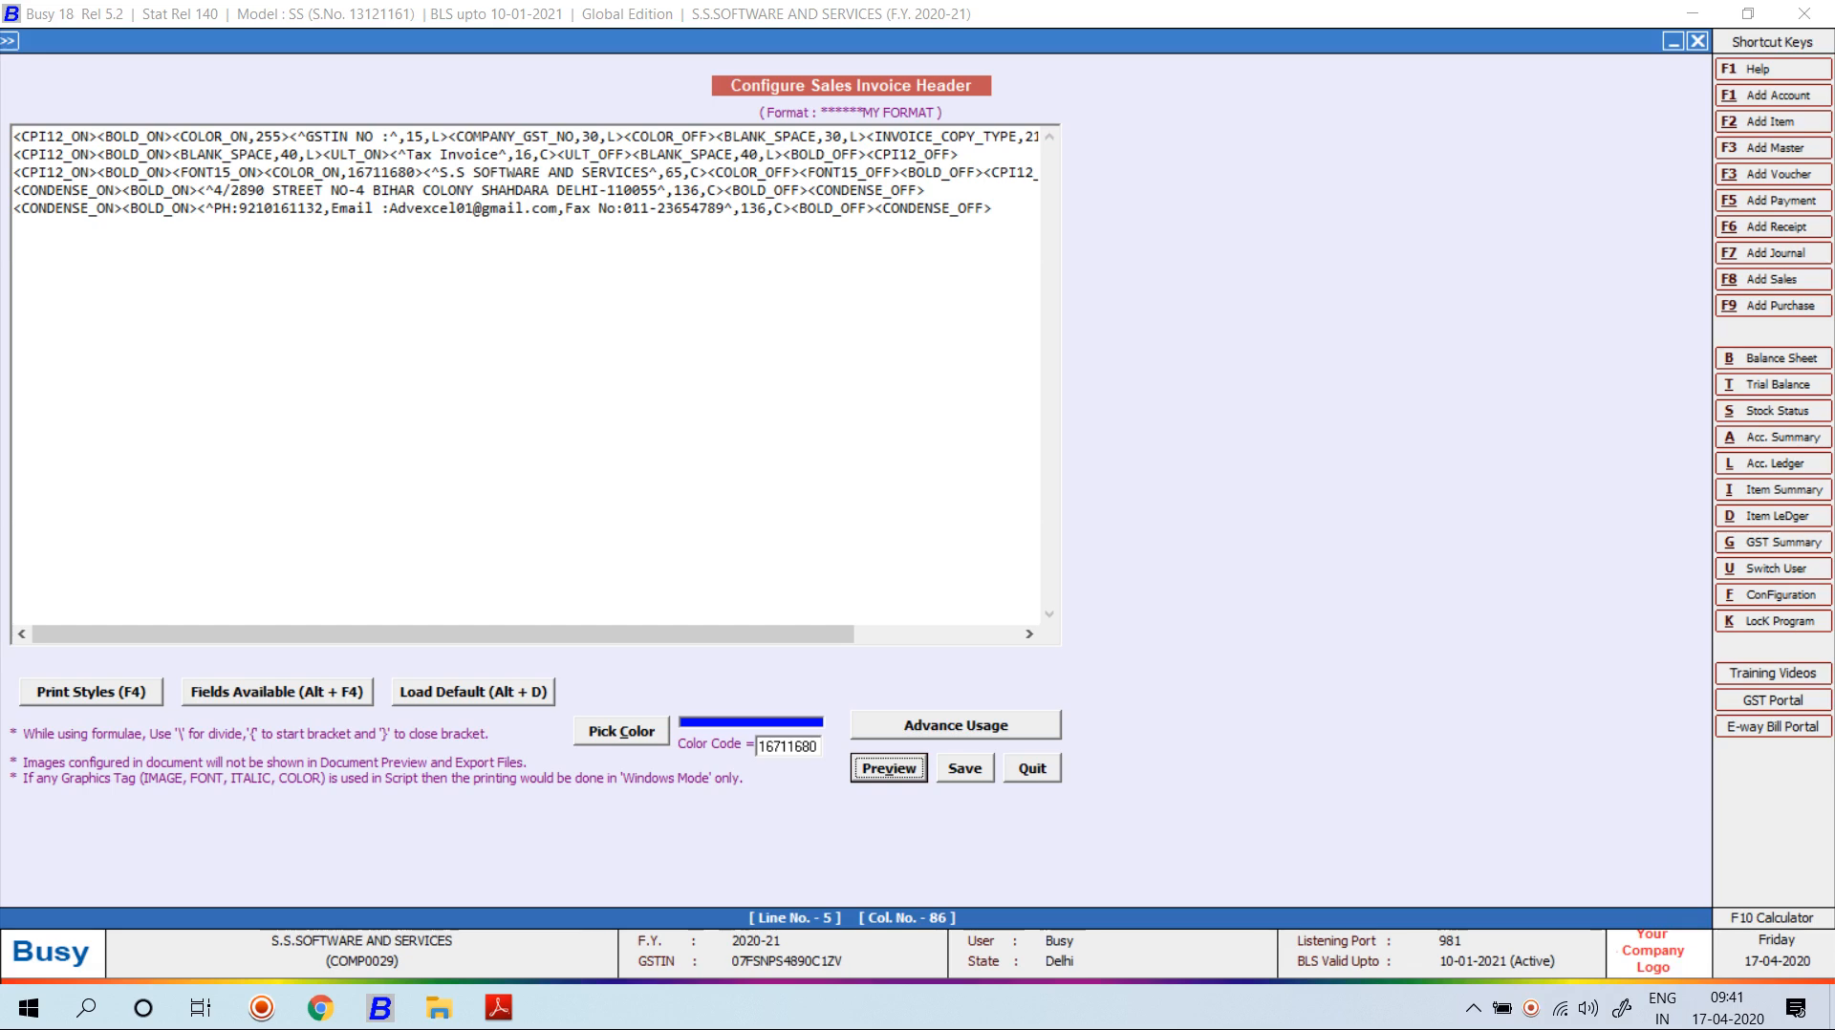
left_click(994, 208)
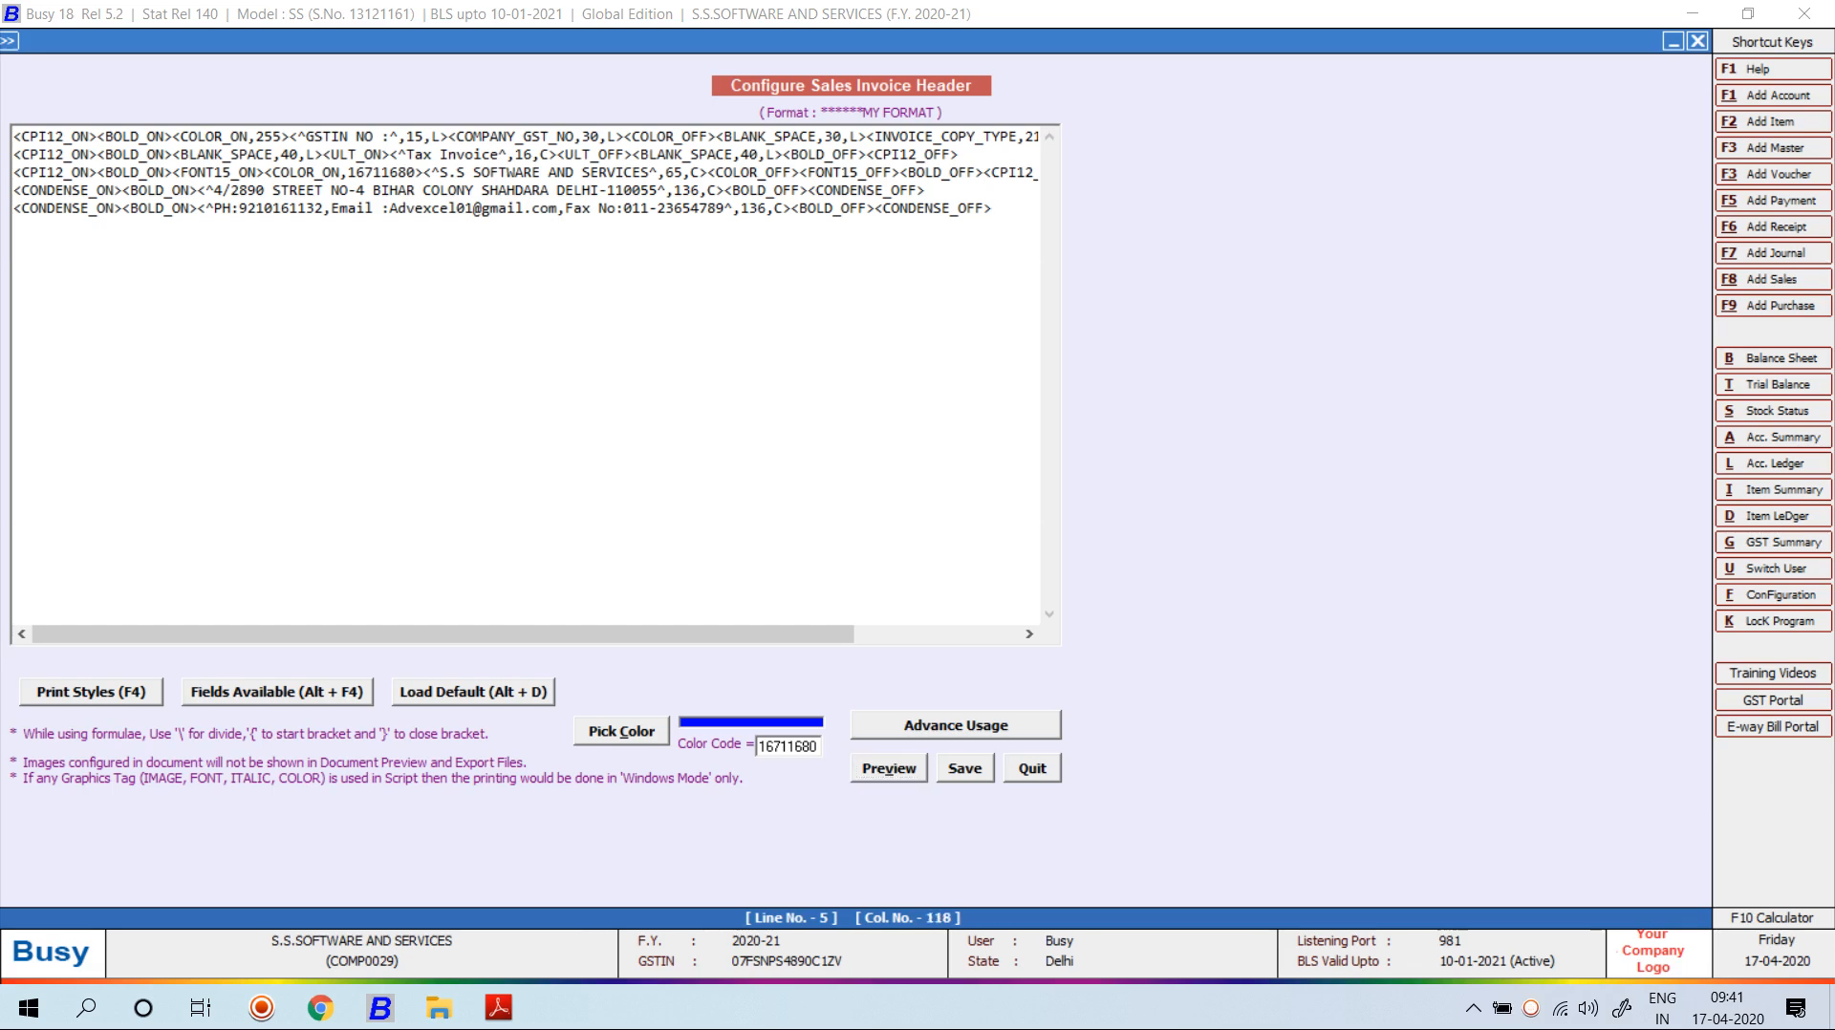
key("Return")
type("<b")
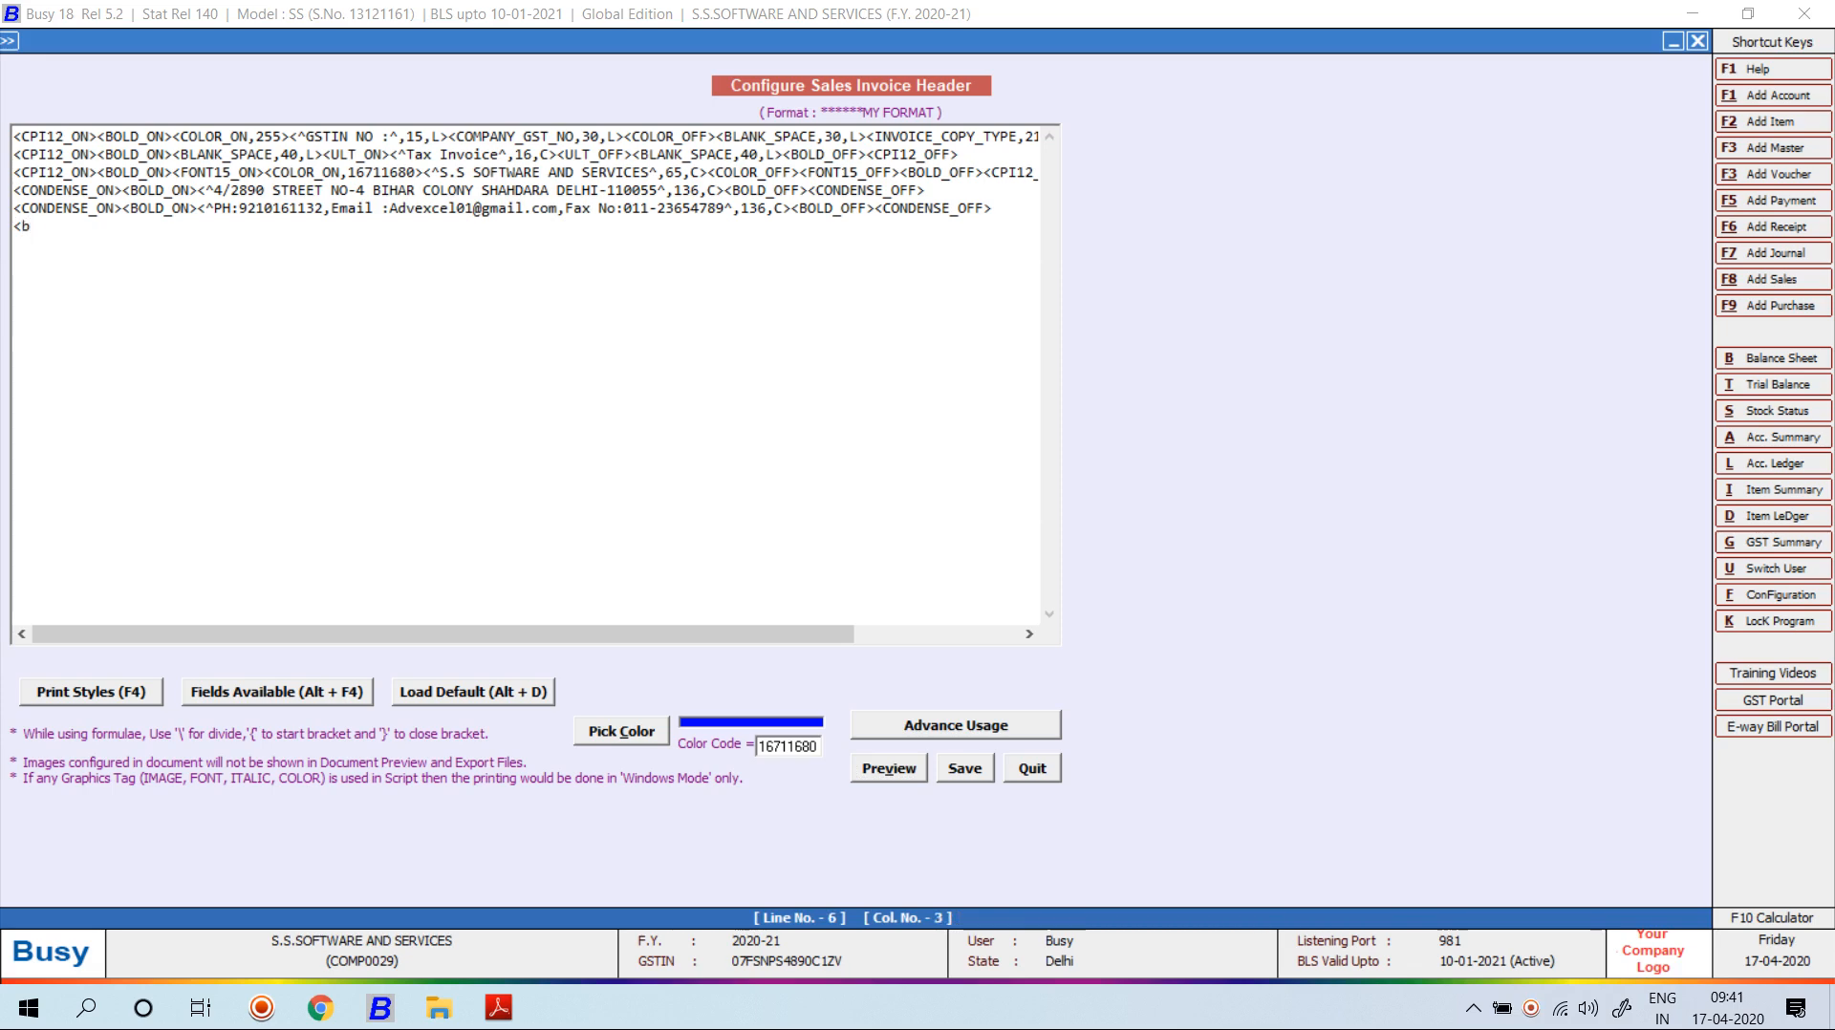
key("BackSpace")
type("BLG")
key("BackSpace")
type("H,F>")
key("alt+v")
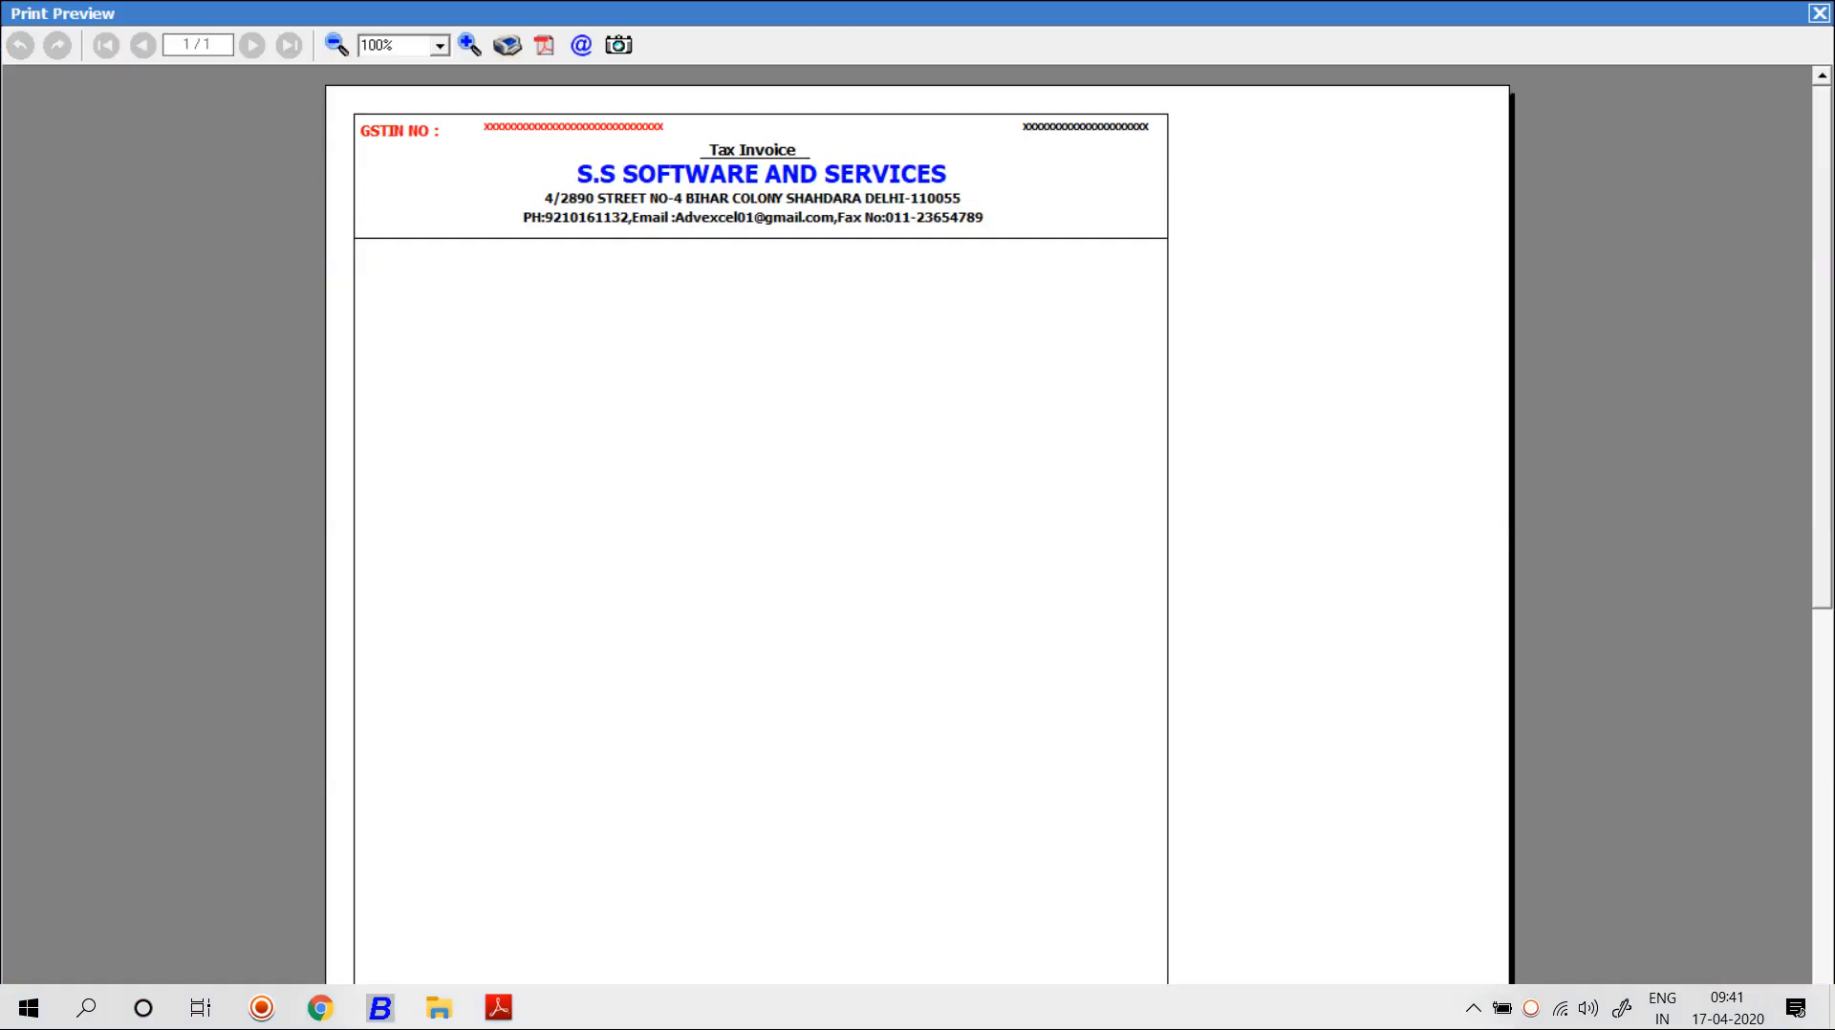
key("Escape")
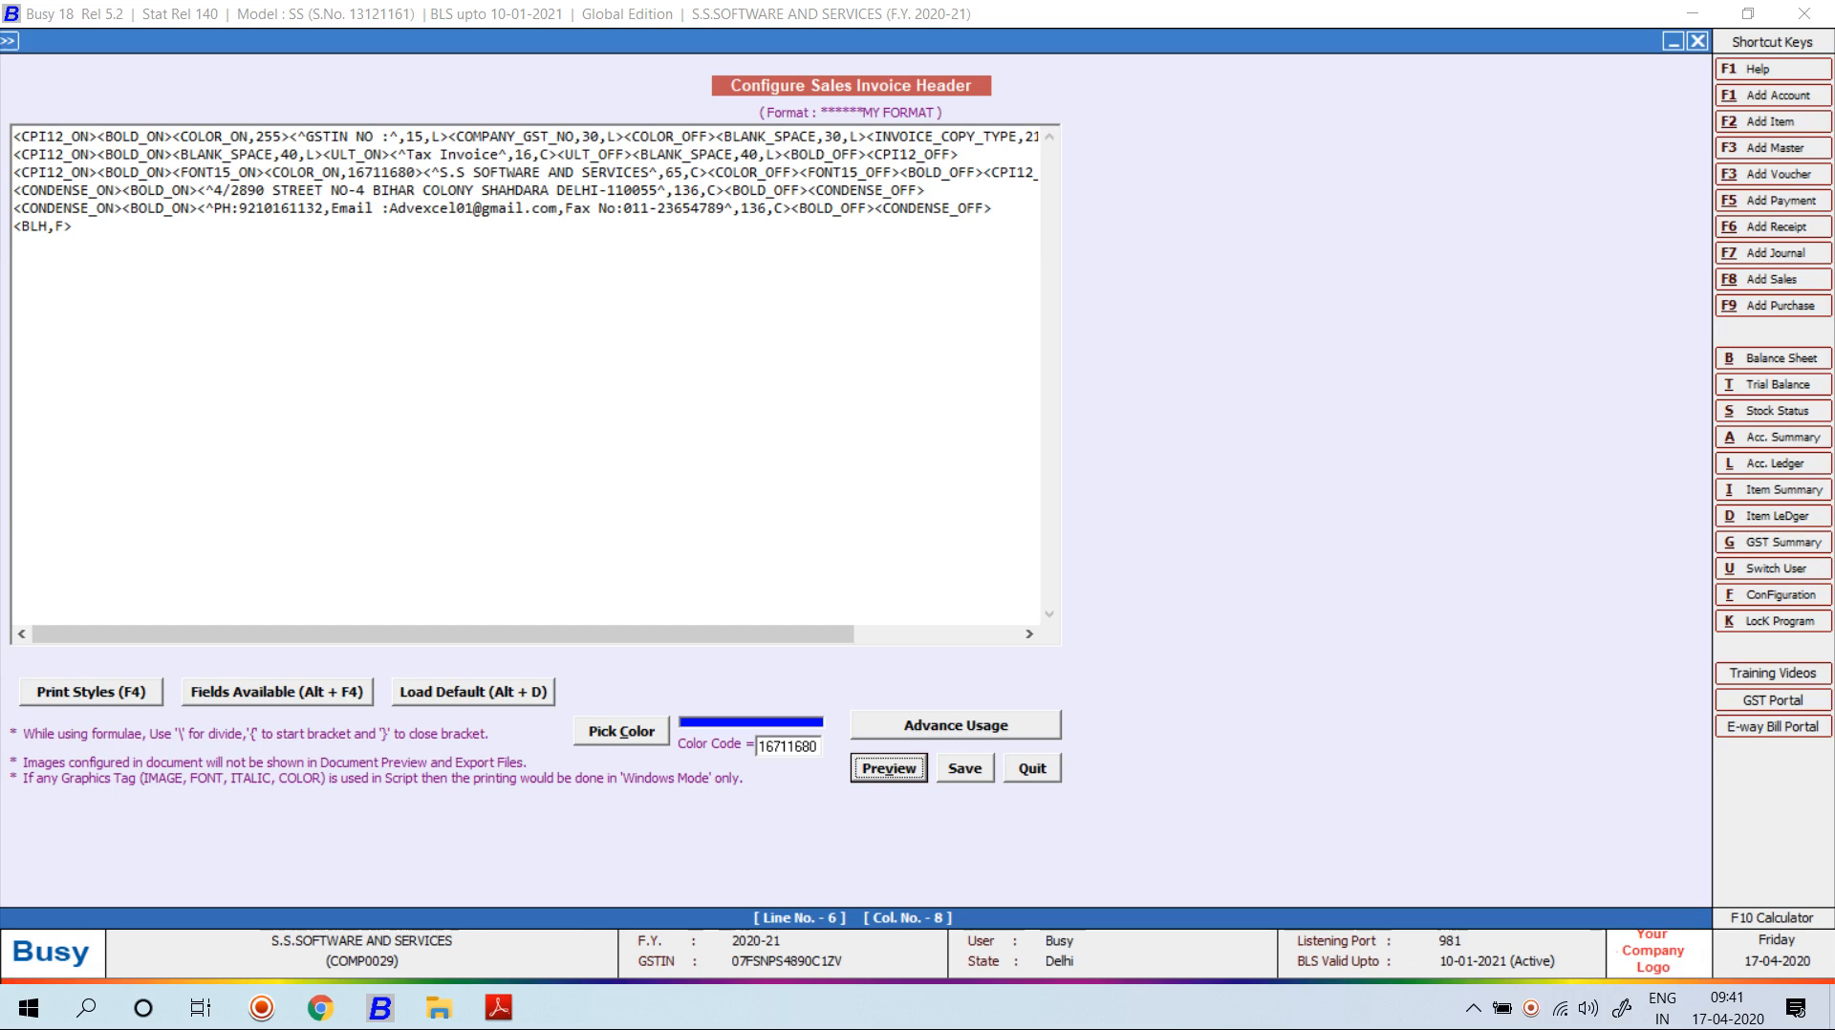
Copy the <BLH,F> rule onto five more lines and preview the ruled header.
key("shift+Up")
key("shift+Up")
key("shift+Up")
key("shift+Down")
key("shift+Down")
key("shift+Down")
key("shift+Home")
key("ctrl+c")
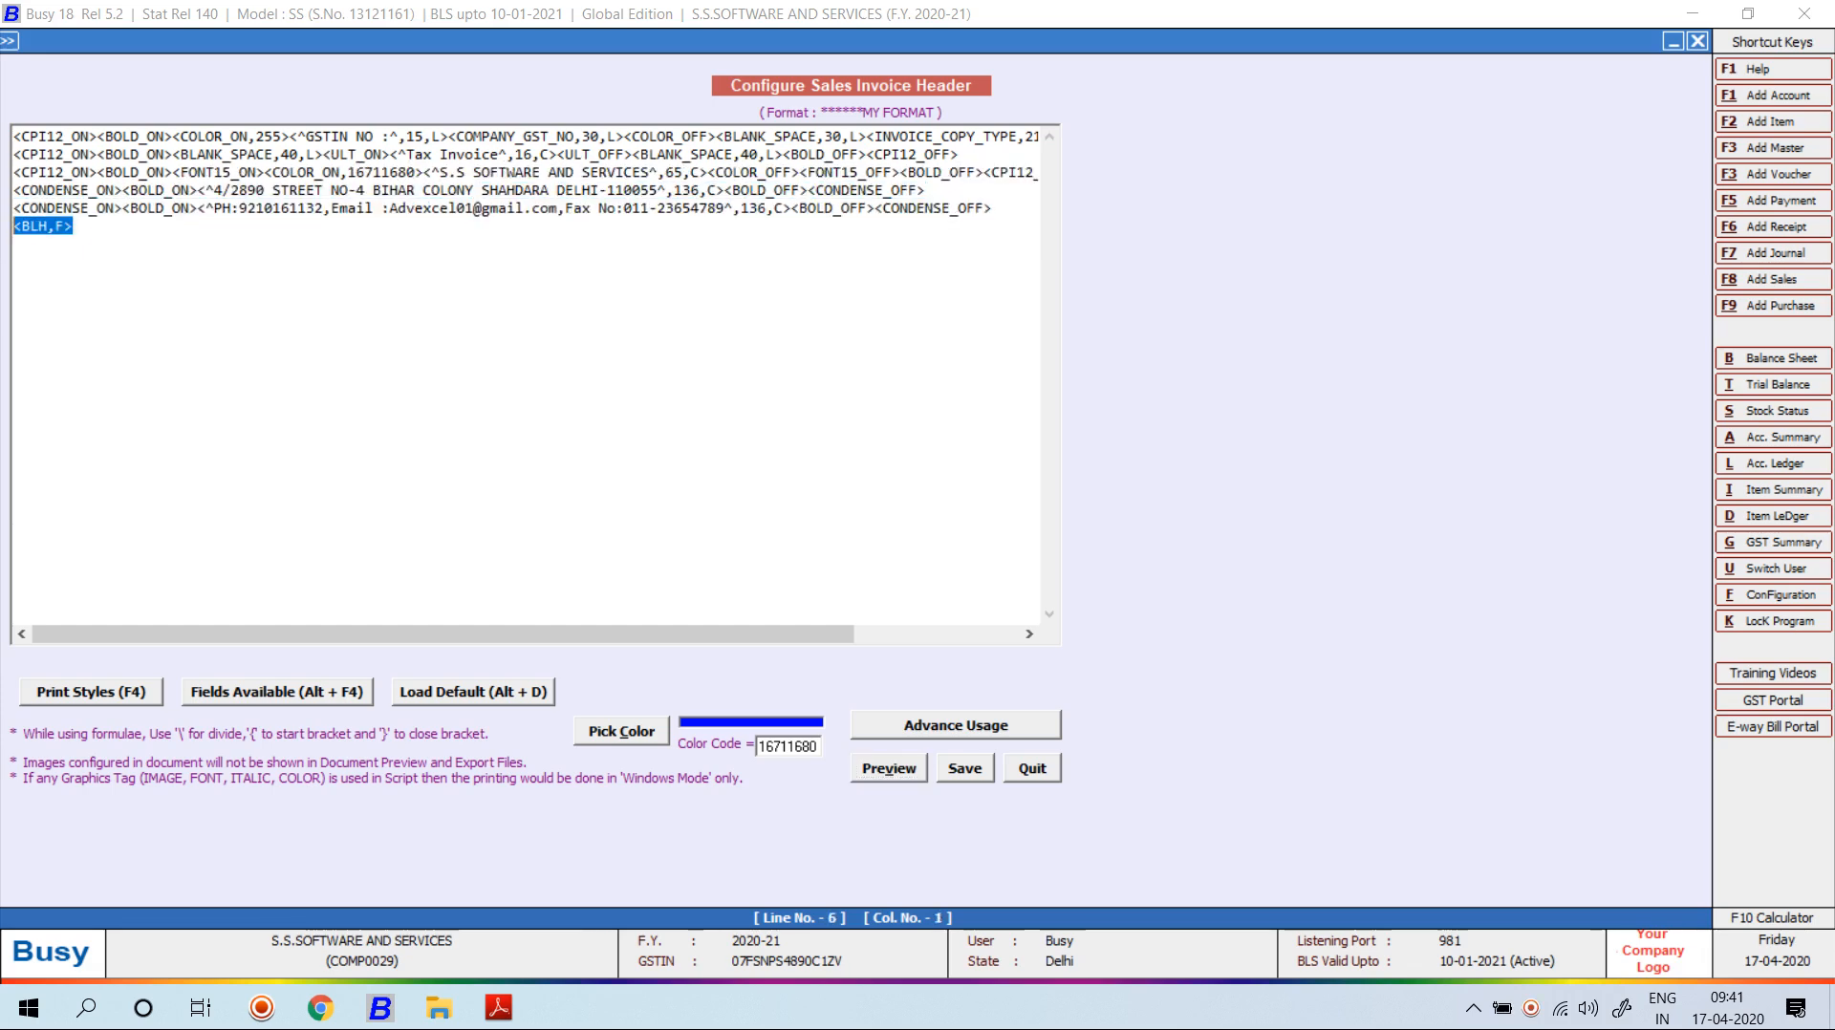
key("End")
key("ctrl+v")
key("Return")
key("ctrl+v")
key("ctrl+v")
key("Return")
key("ctrl+v")
key("Return")
key("ctrl+v")
key("alt+v")
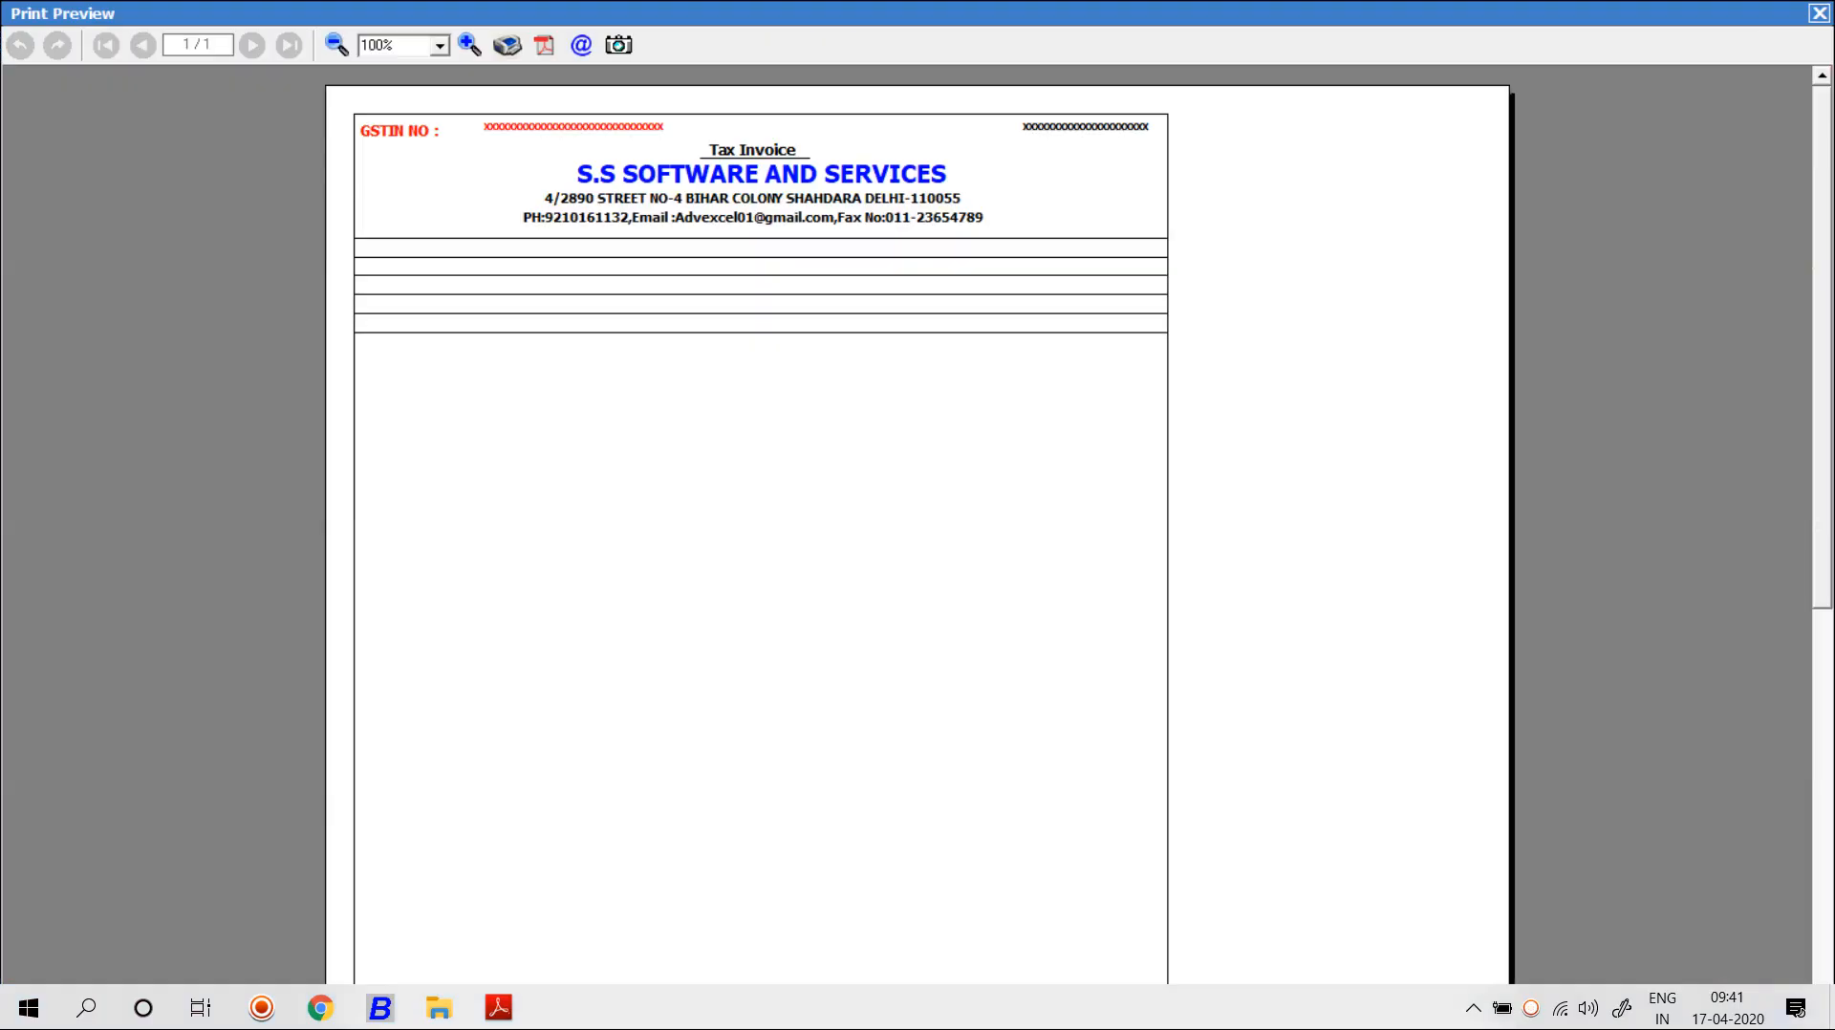
key("Escape")
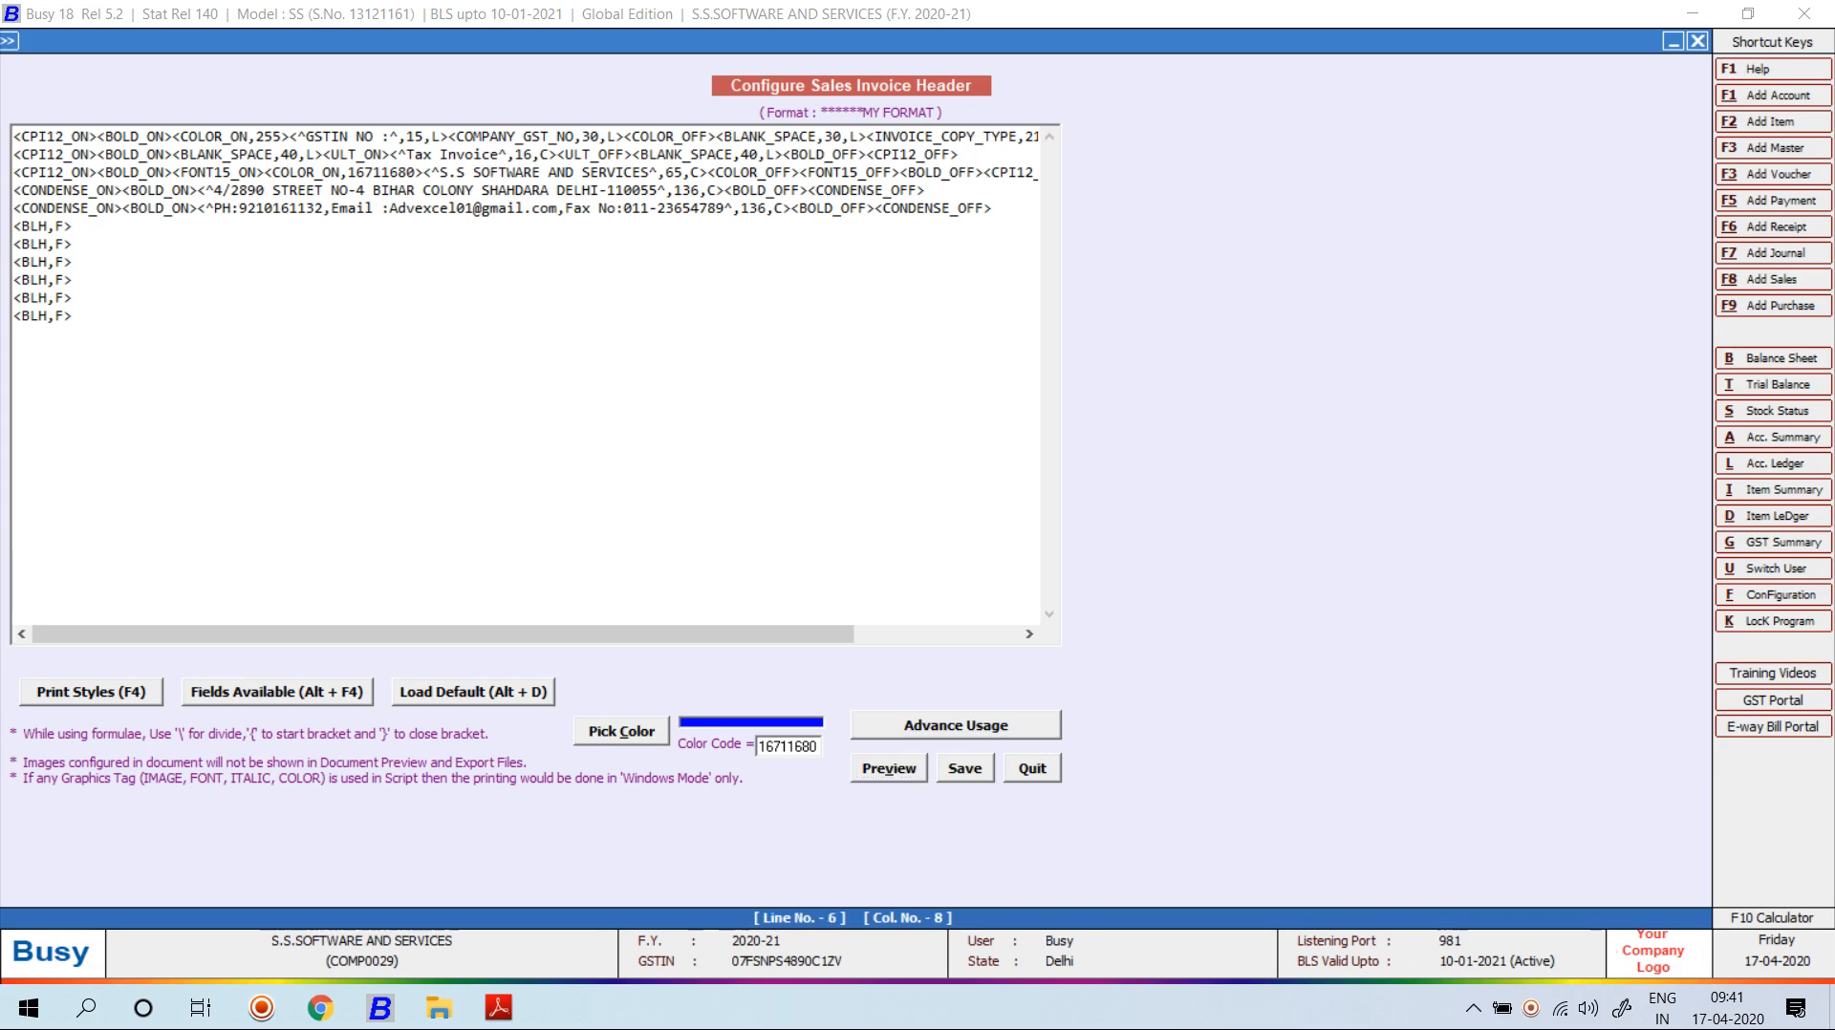
Insert <BLANK_SPACE,10,L> and a <BLV,A> vertical line after the first rule, then preview.
key("alt+F4")
key("Down")
key("Return")
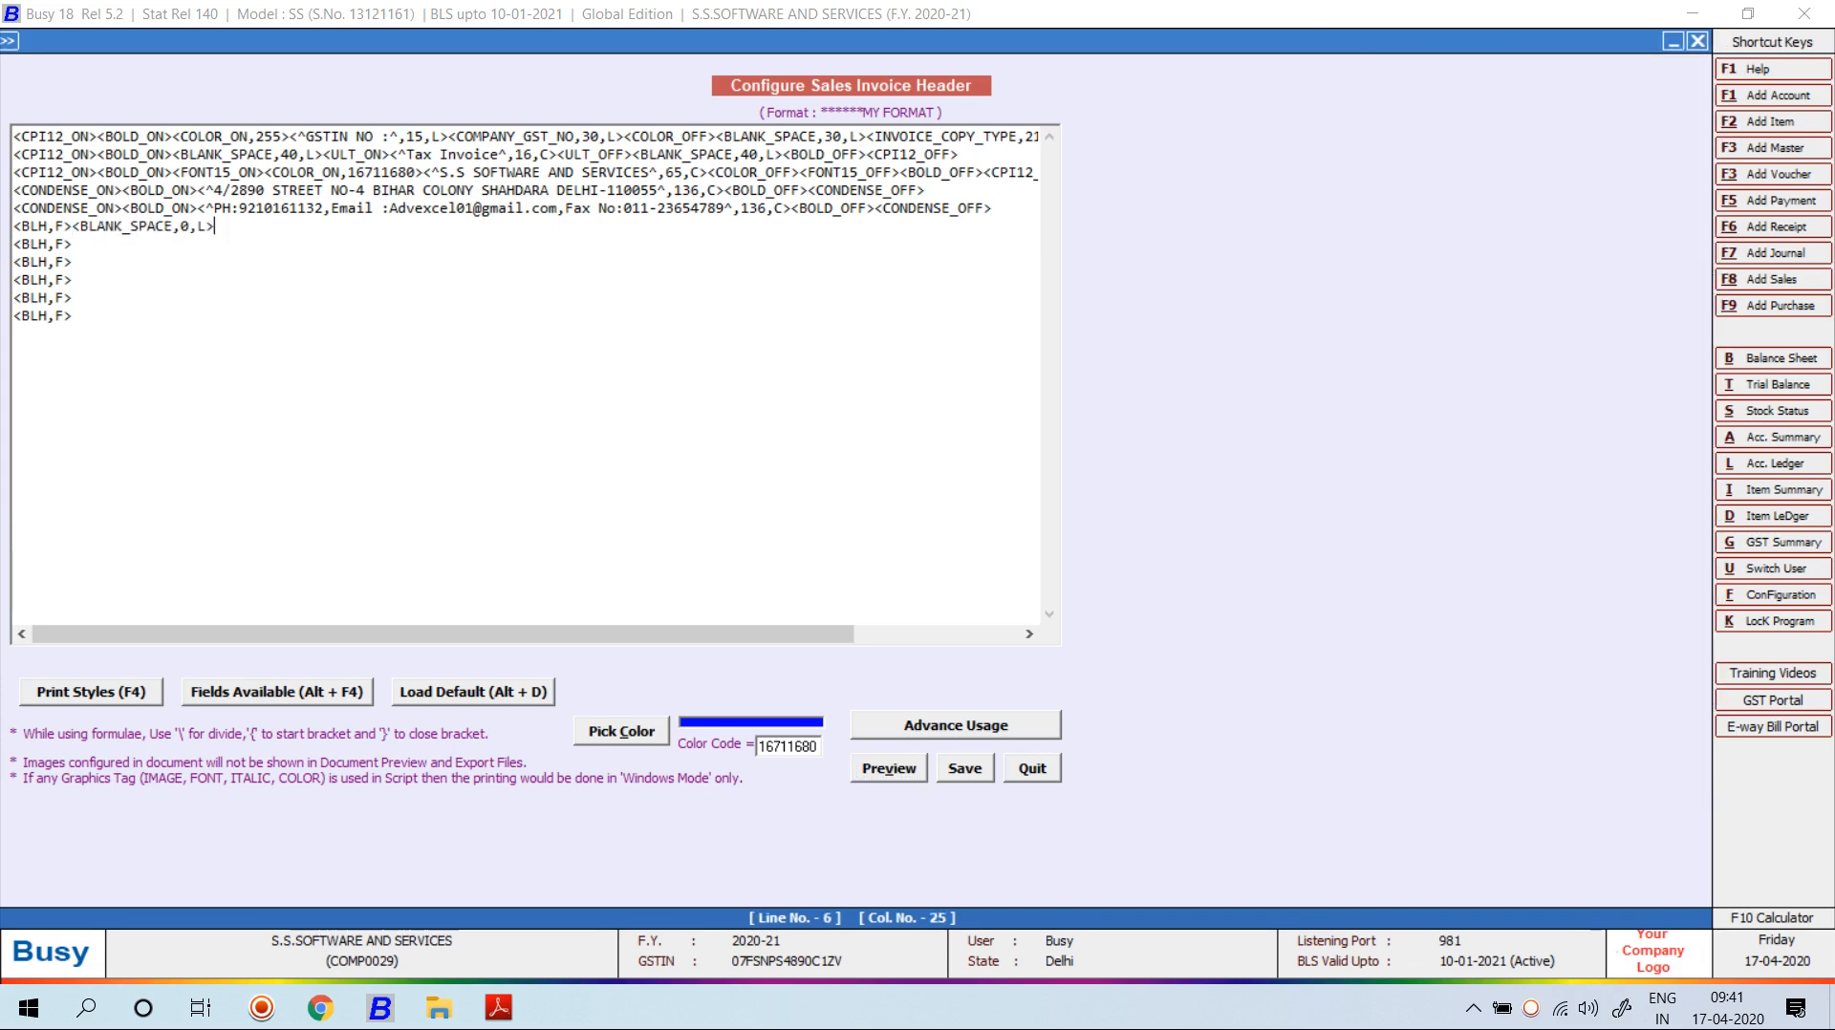
key("Left")
key("Left")
key("Left")
key("Left")
type("1")
key("Right")
key("Right")
key("Right")
key("Right")
type("<BLV,A>")
key("alt+v")
key("Escape")
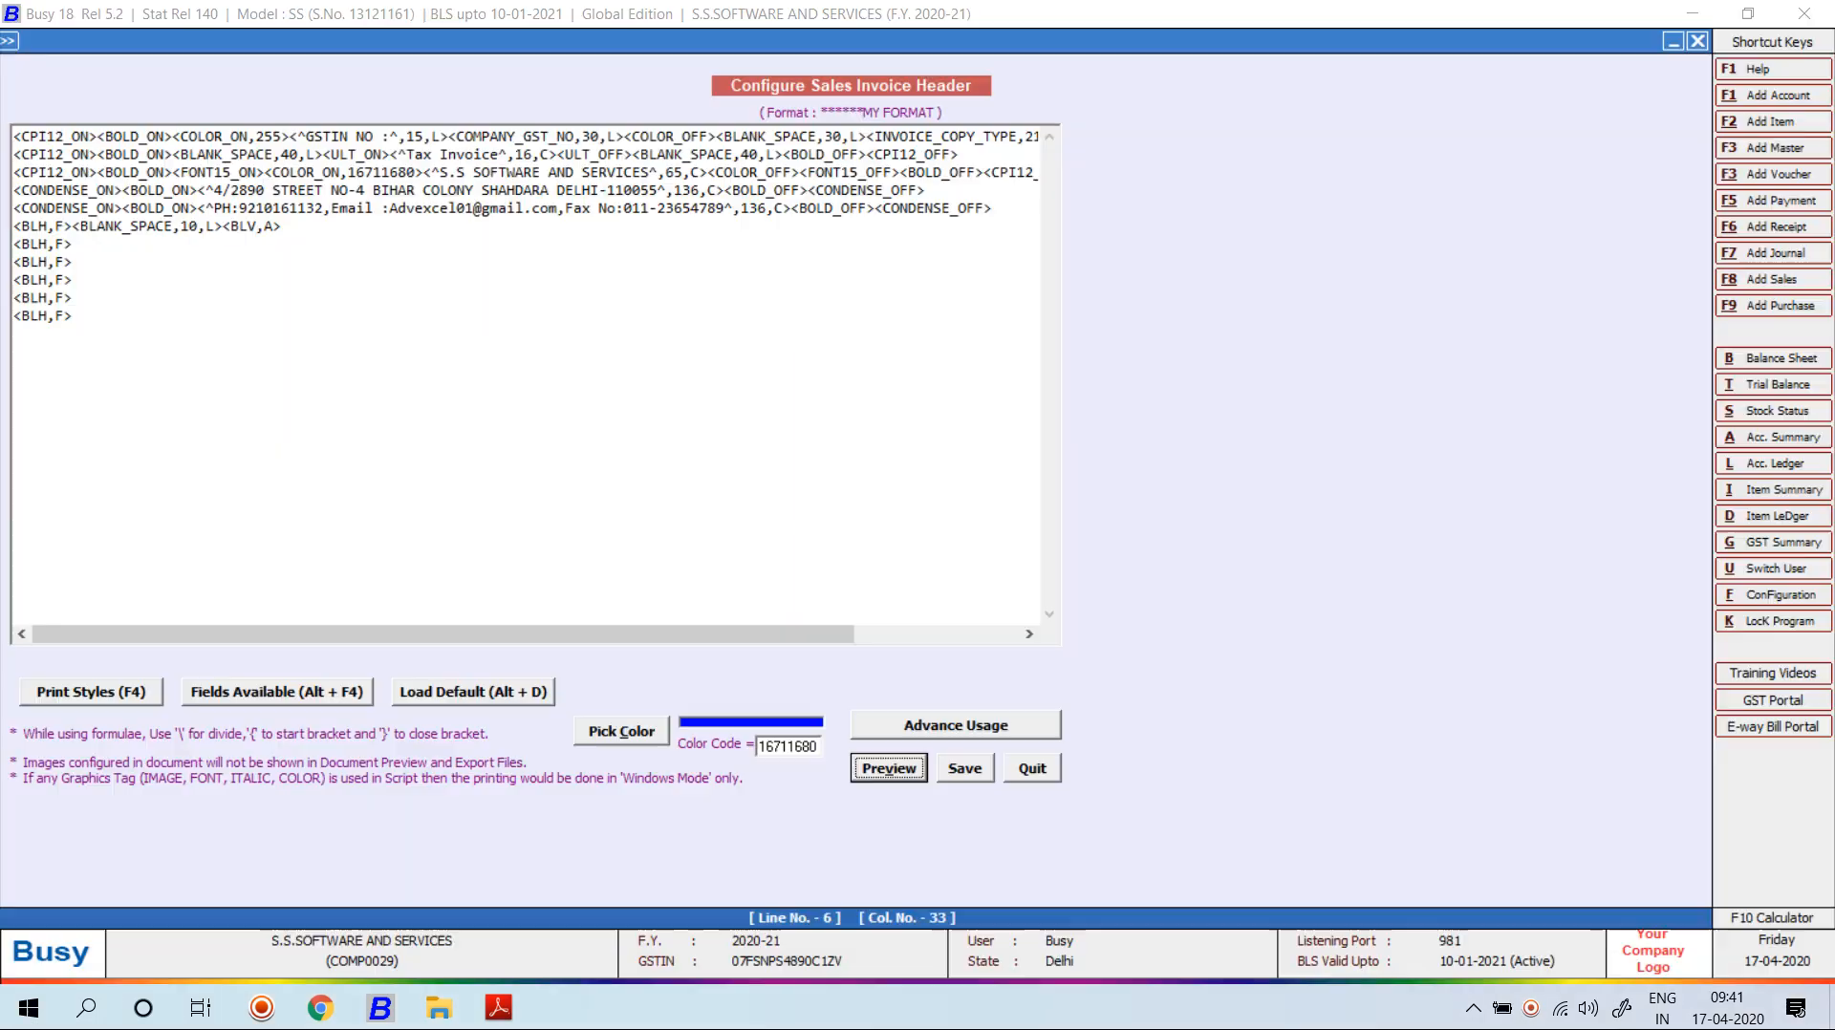
Move the <BLANK_SPACE,10,L><BLV,A> commands to the end of line 7 and preview.
left_click_drag(286, 228, 72, 227)
key("ctrl+x")
key("Down")
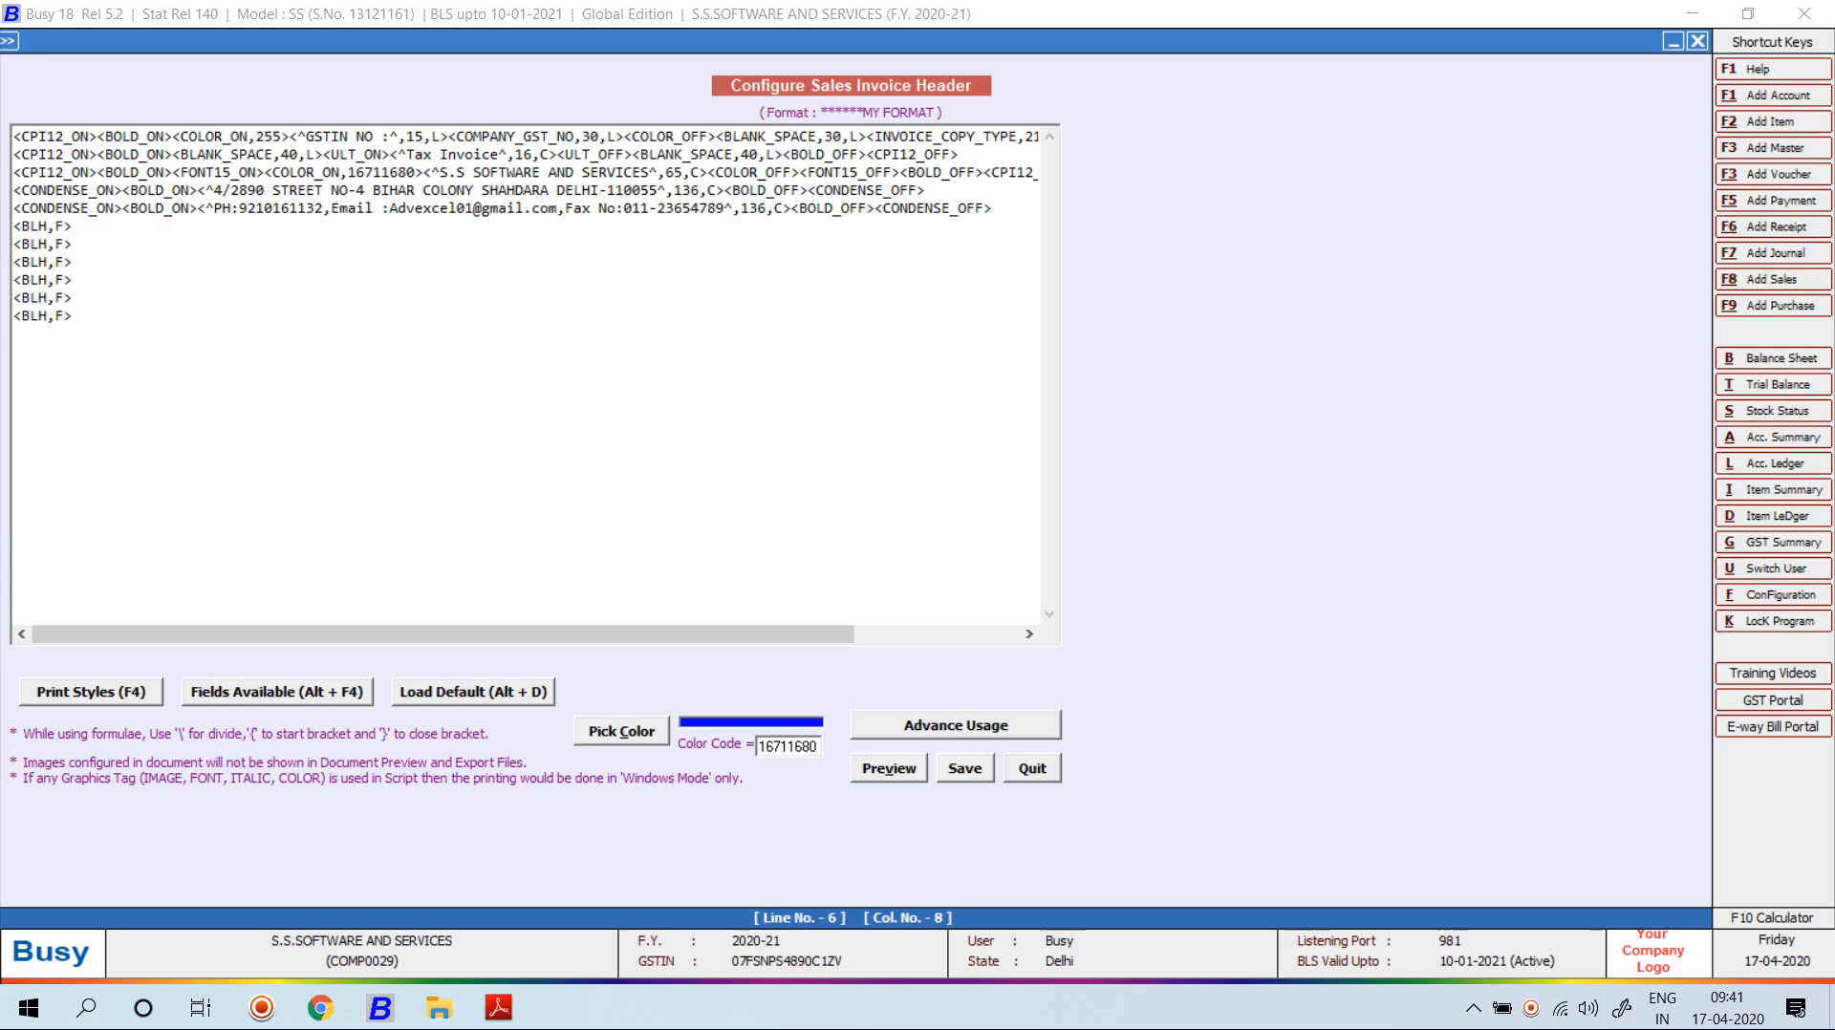
key("ctrl+v")
key("alt+v")
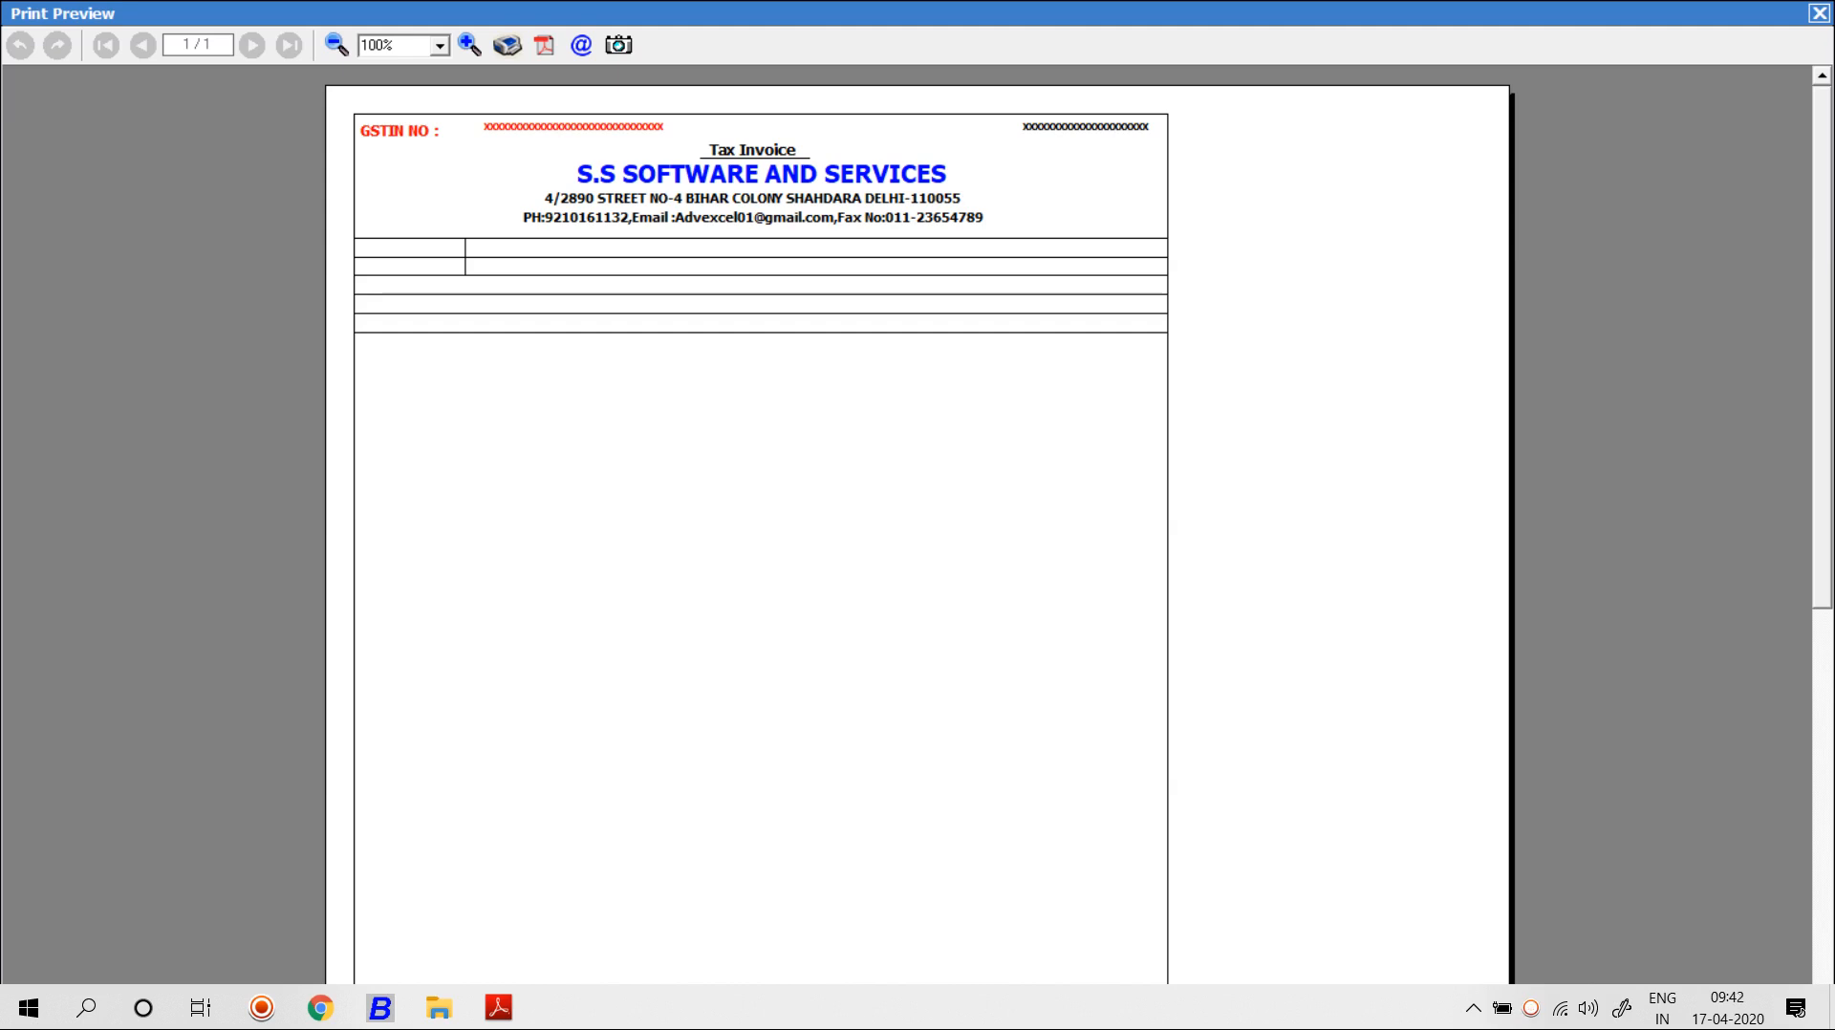
key("Escape")
Delete the trial script lines 7 to 11, leaving line 7 empty.
left_click(64, 245)
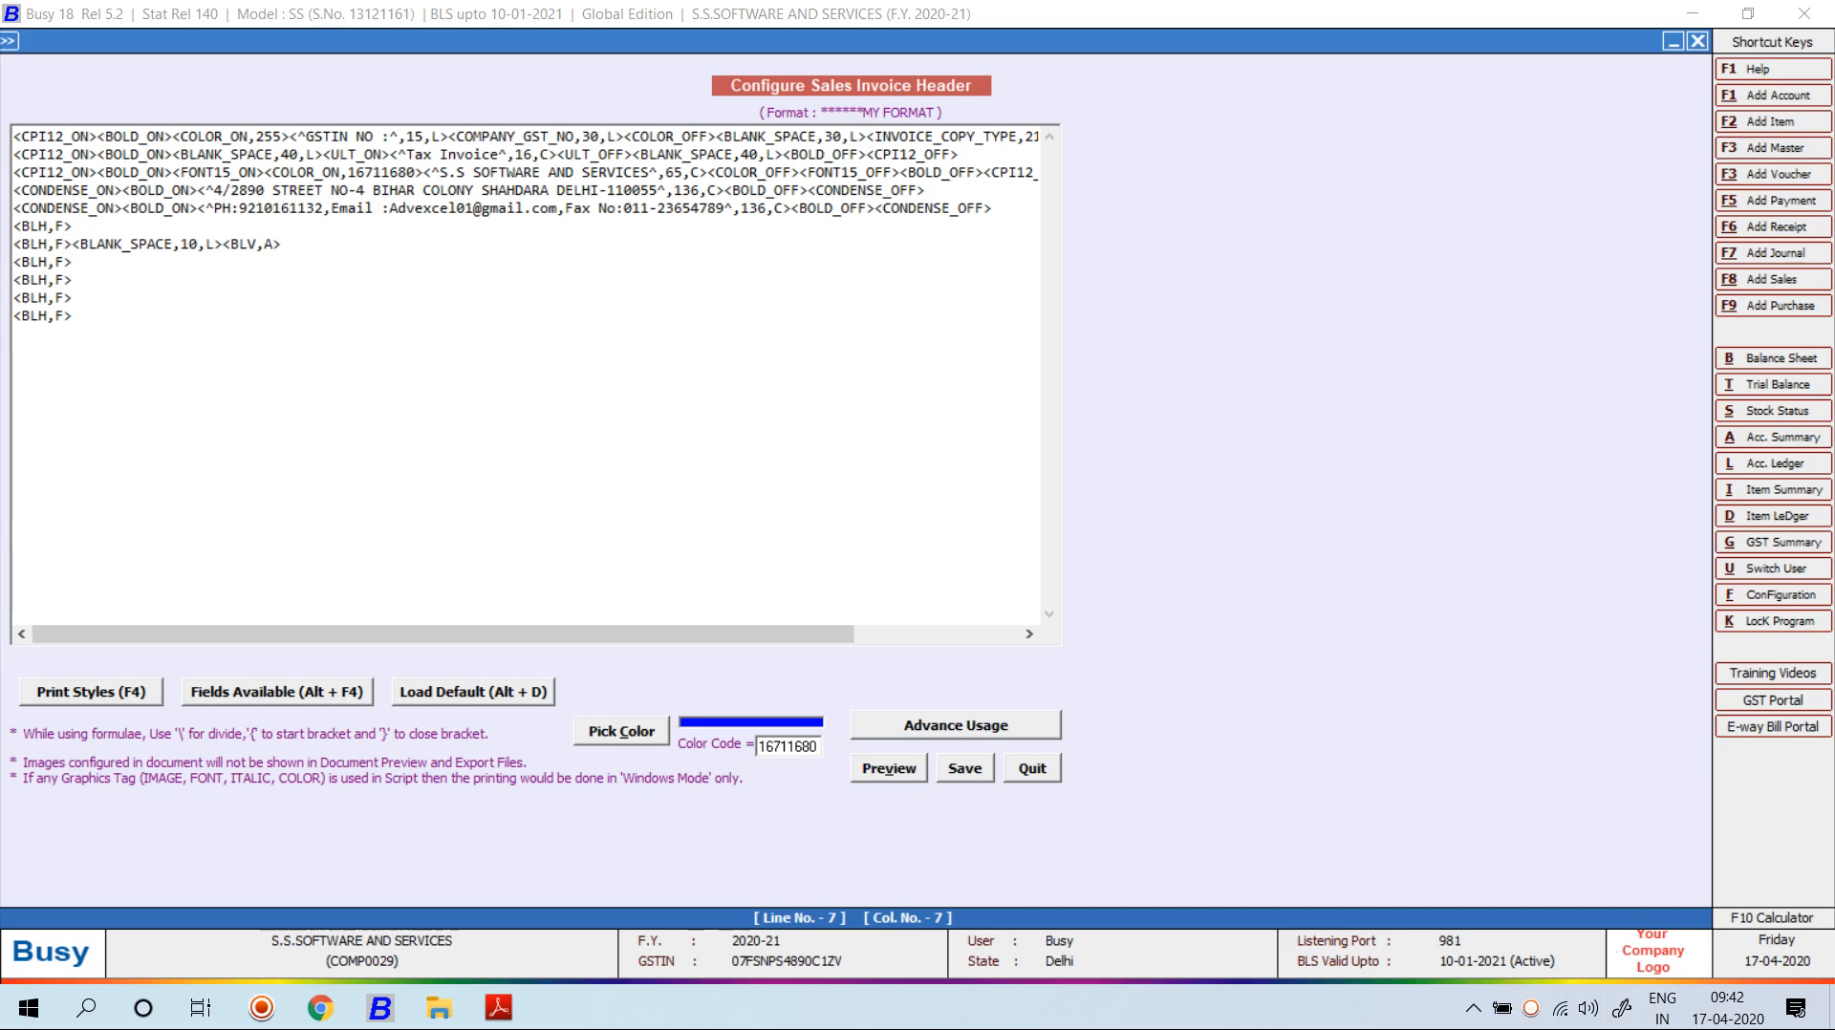
left_click_drag(74, 316, 30, 245)
key("Delete")
key("BackSpace")
key("BackSpace")
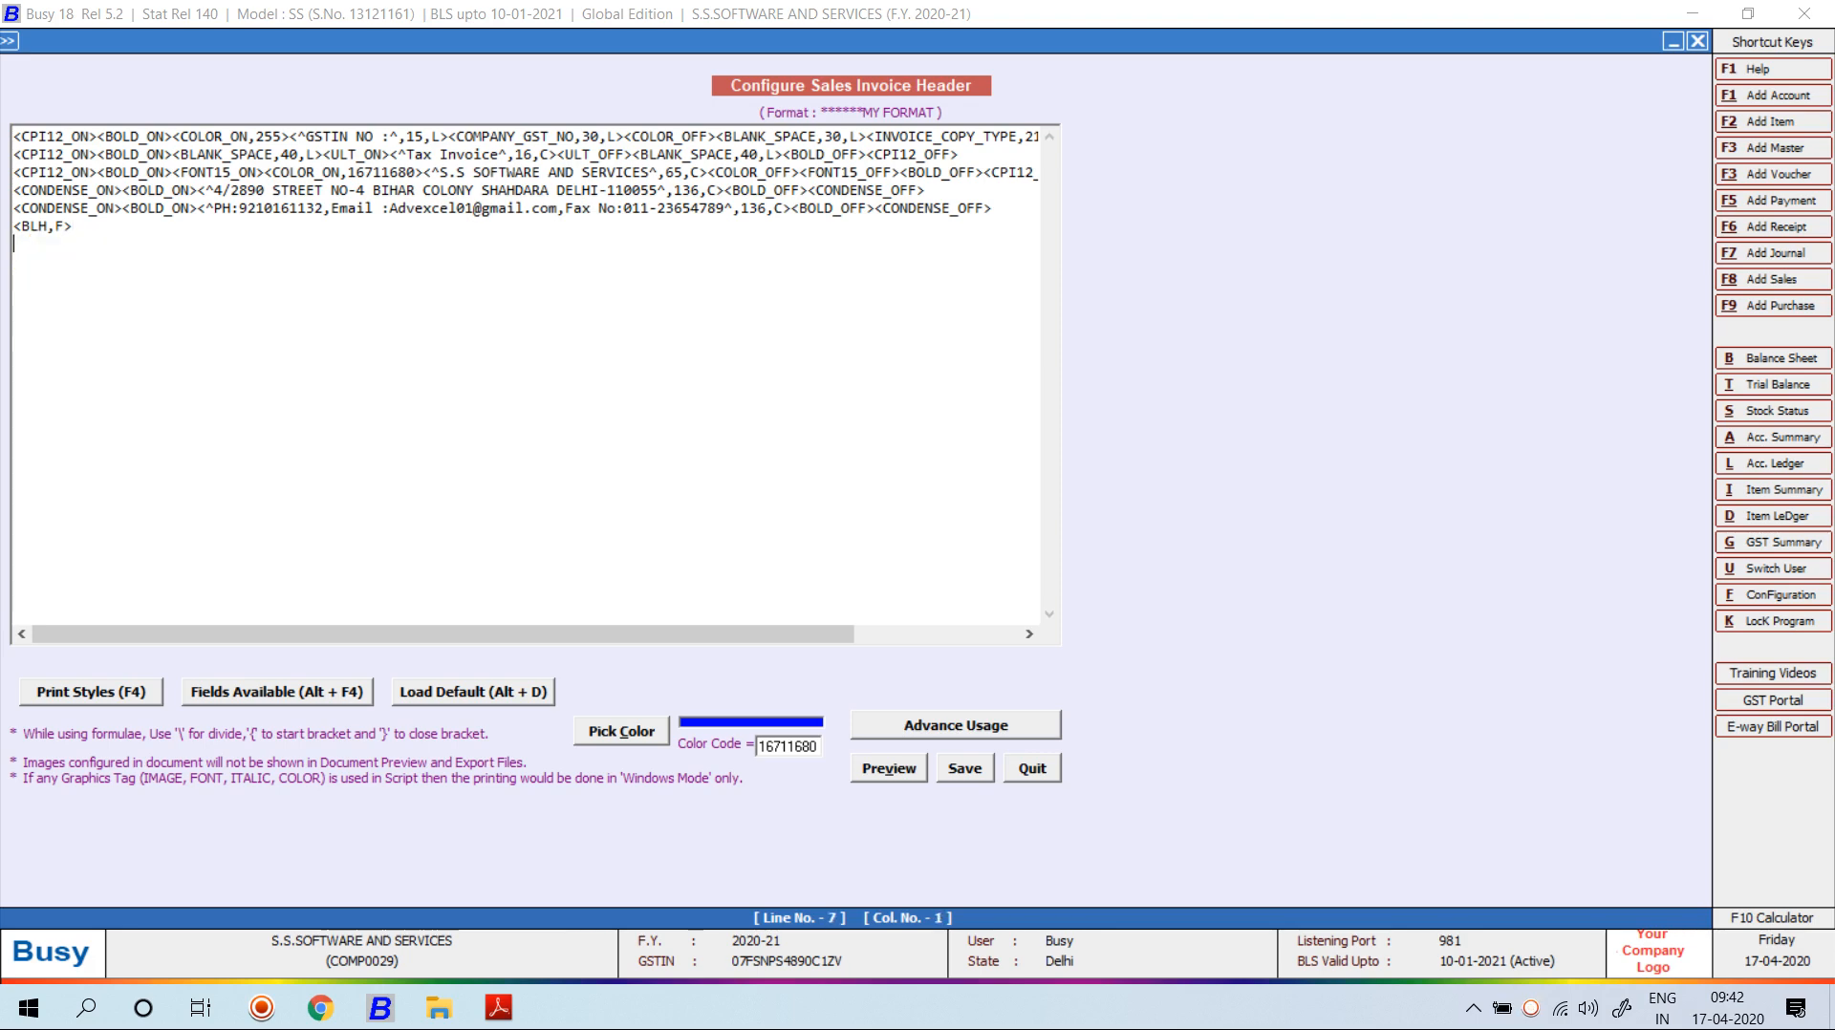
key("alt+Tab")
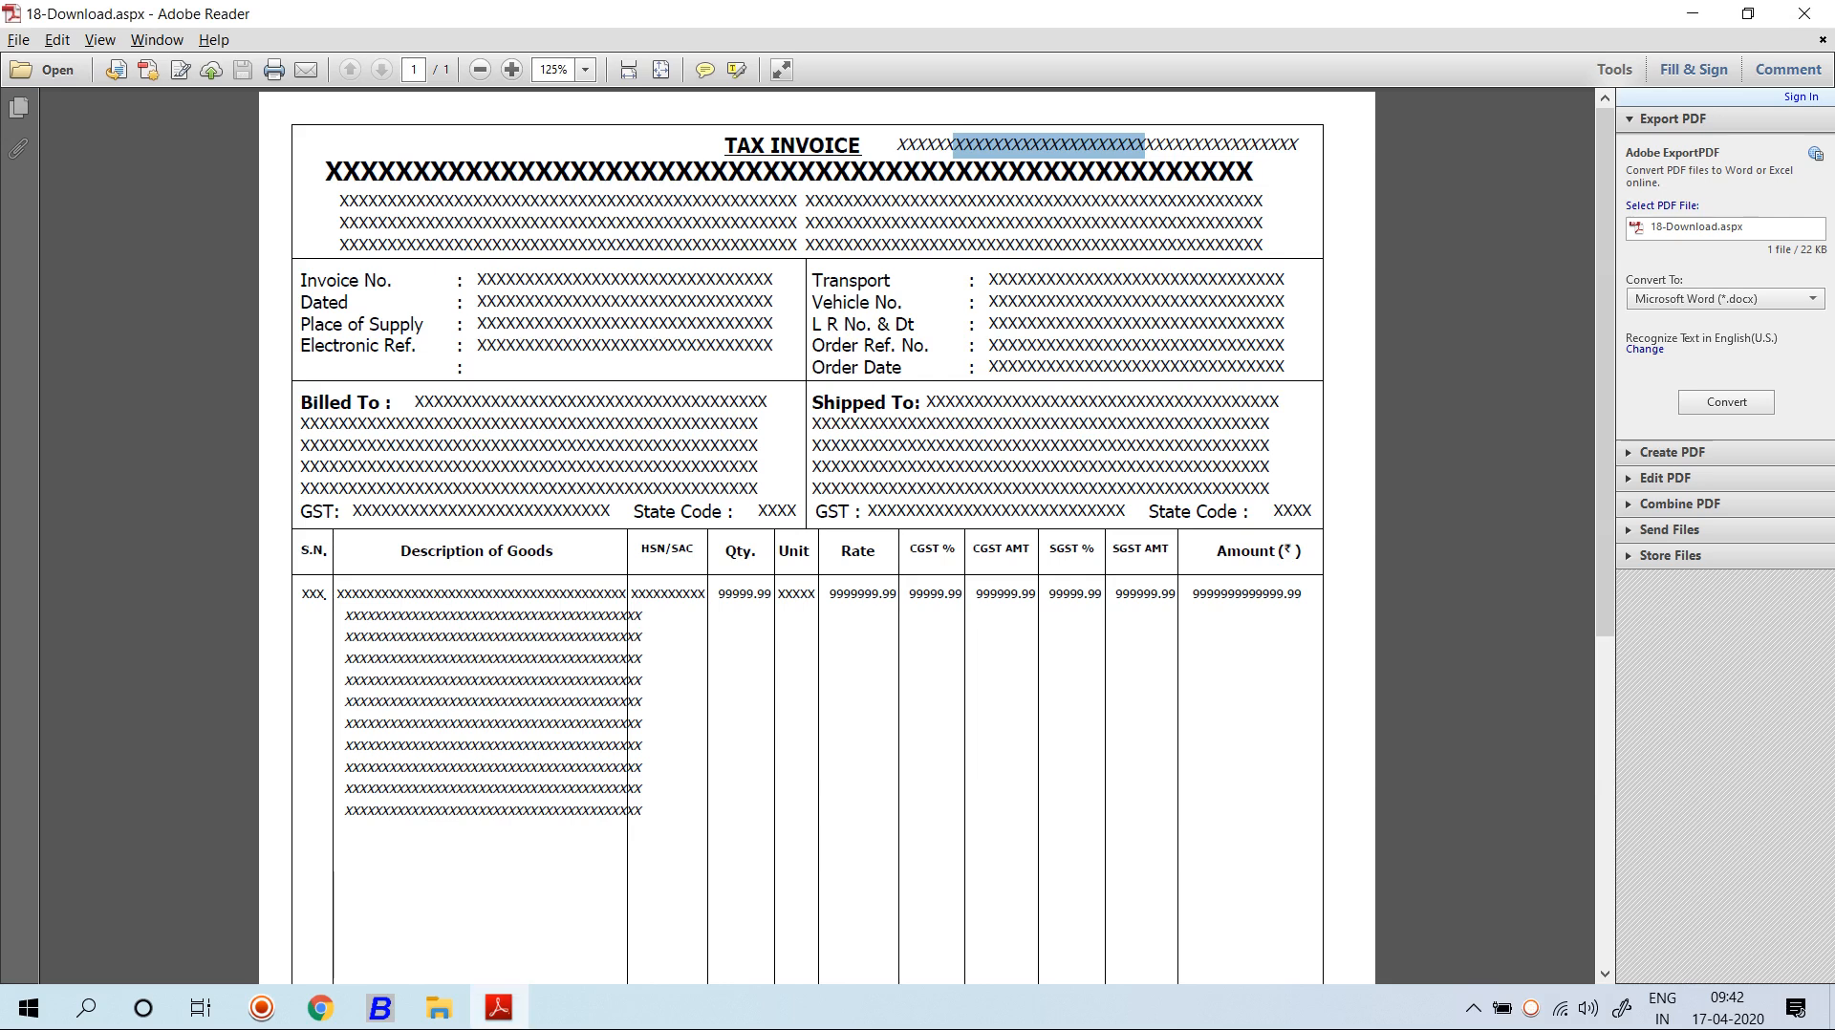
Read the 'Invoice No.' label on the sample TAX INVOICE PDF, then return to Busy.
left_click_drag(340, 281, 365, 281)
triple_click(363, 281)
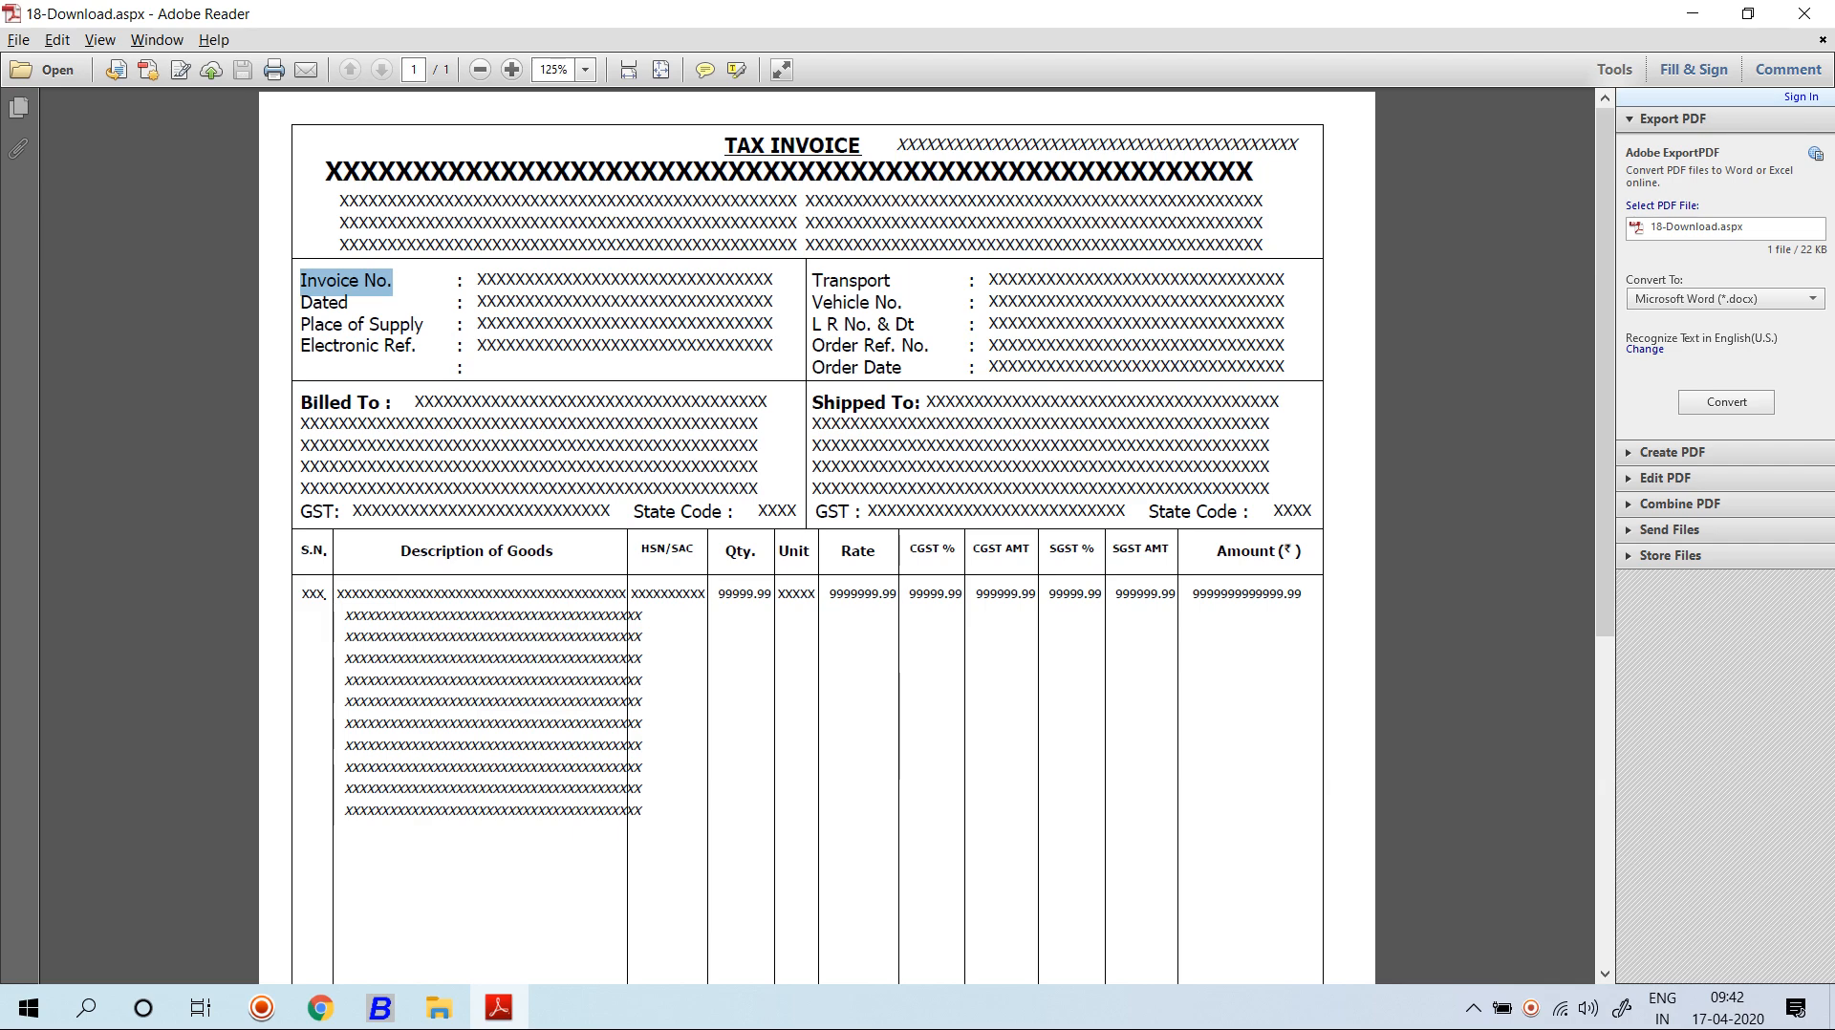
key("alt+Tab")
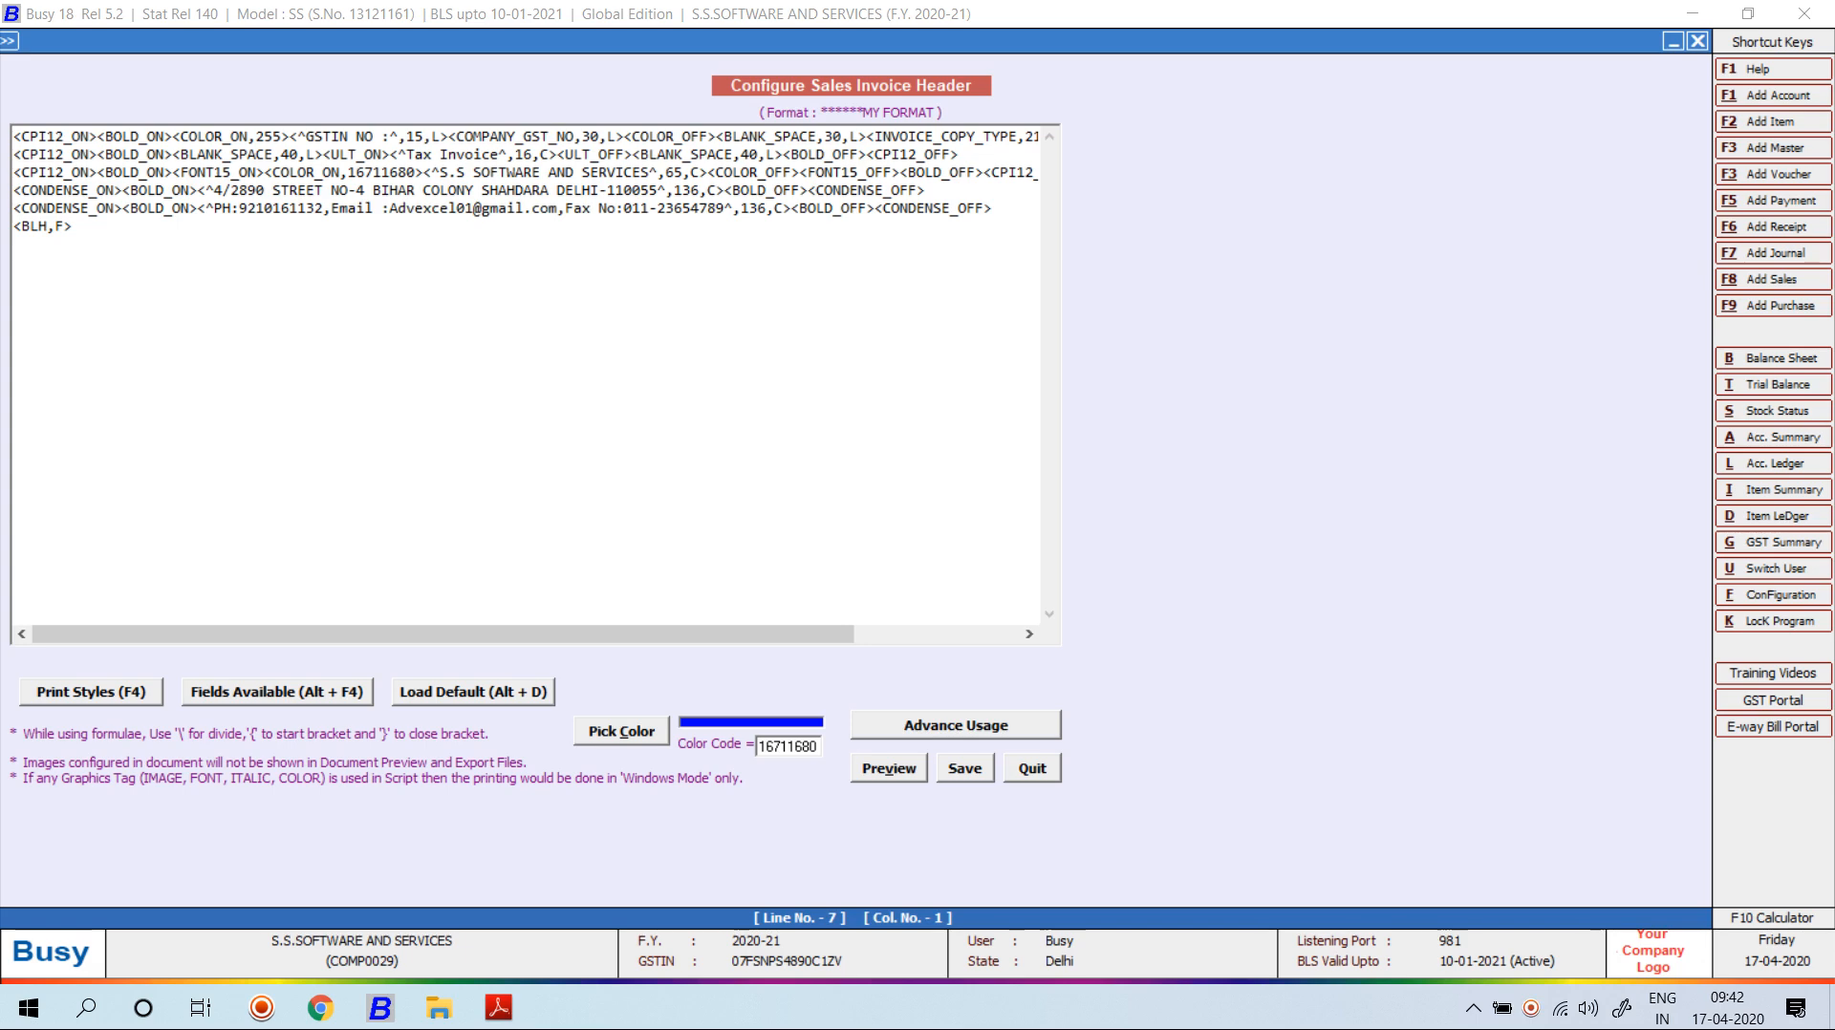
Insert the CPI12_ON print style tag at the start of line 7.
key("F4")
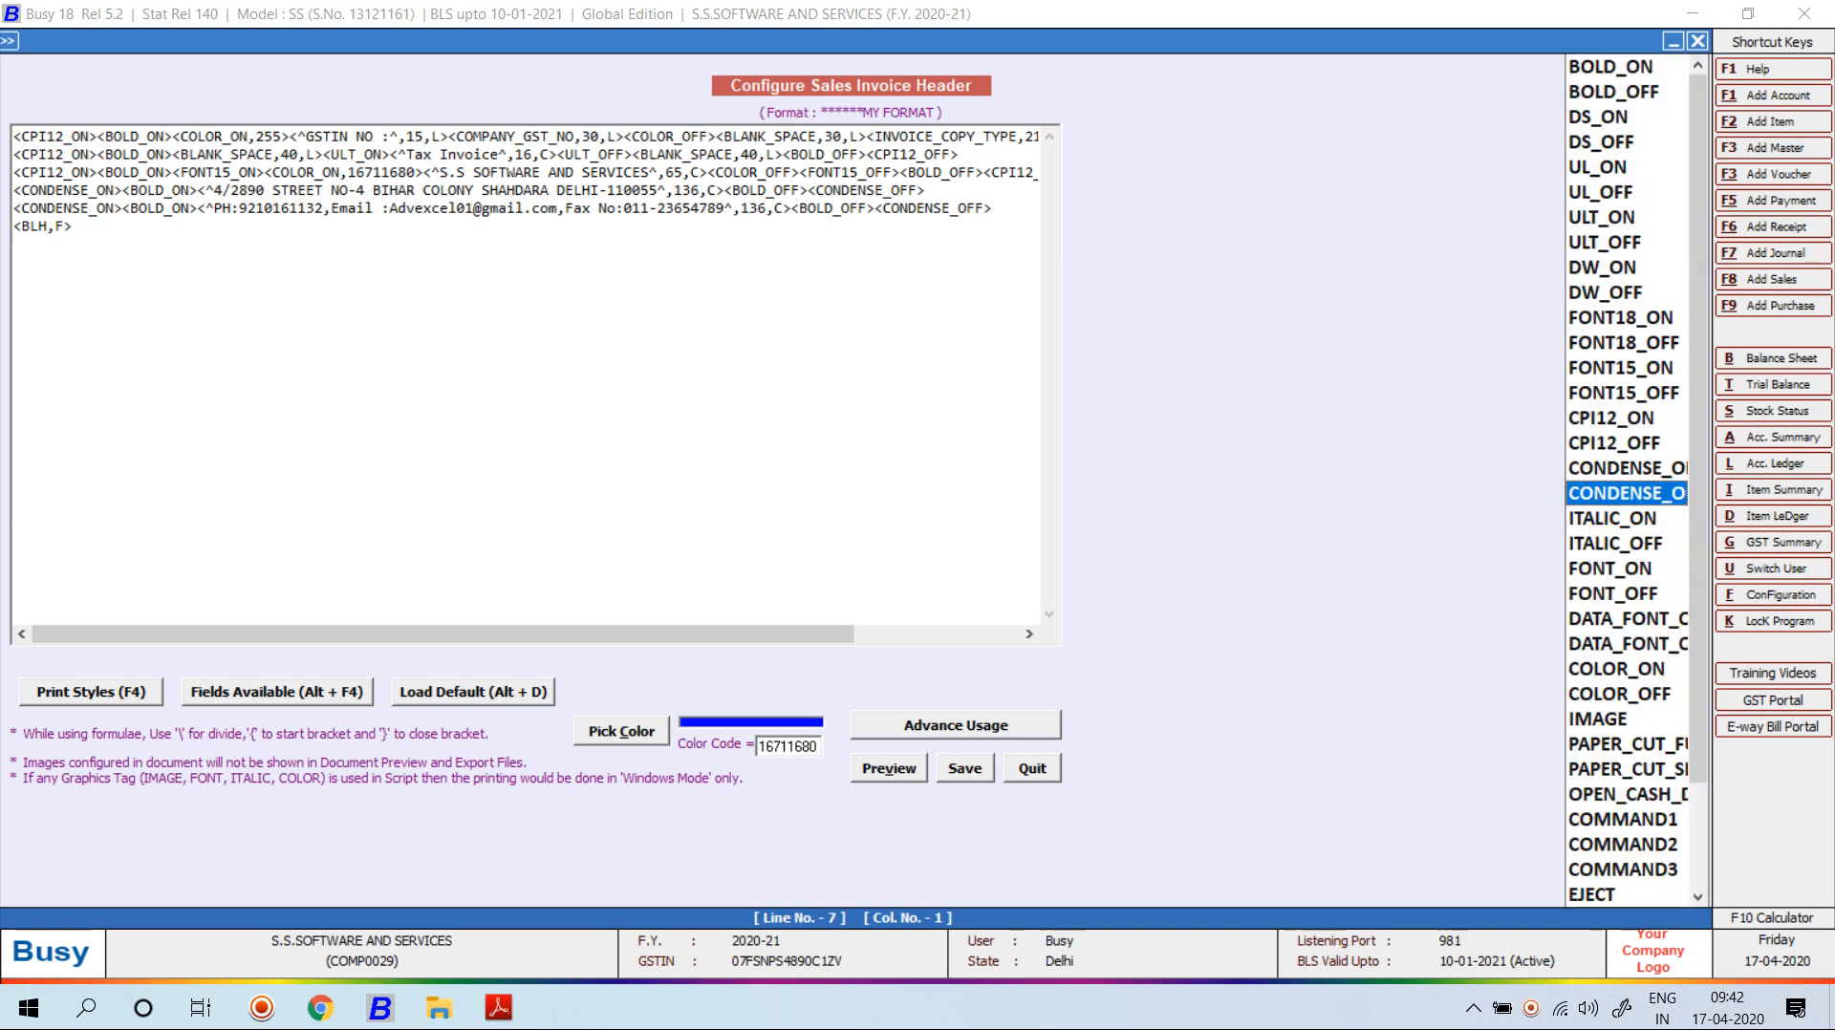
key("Up")
key("Up")
key("Up")
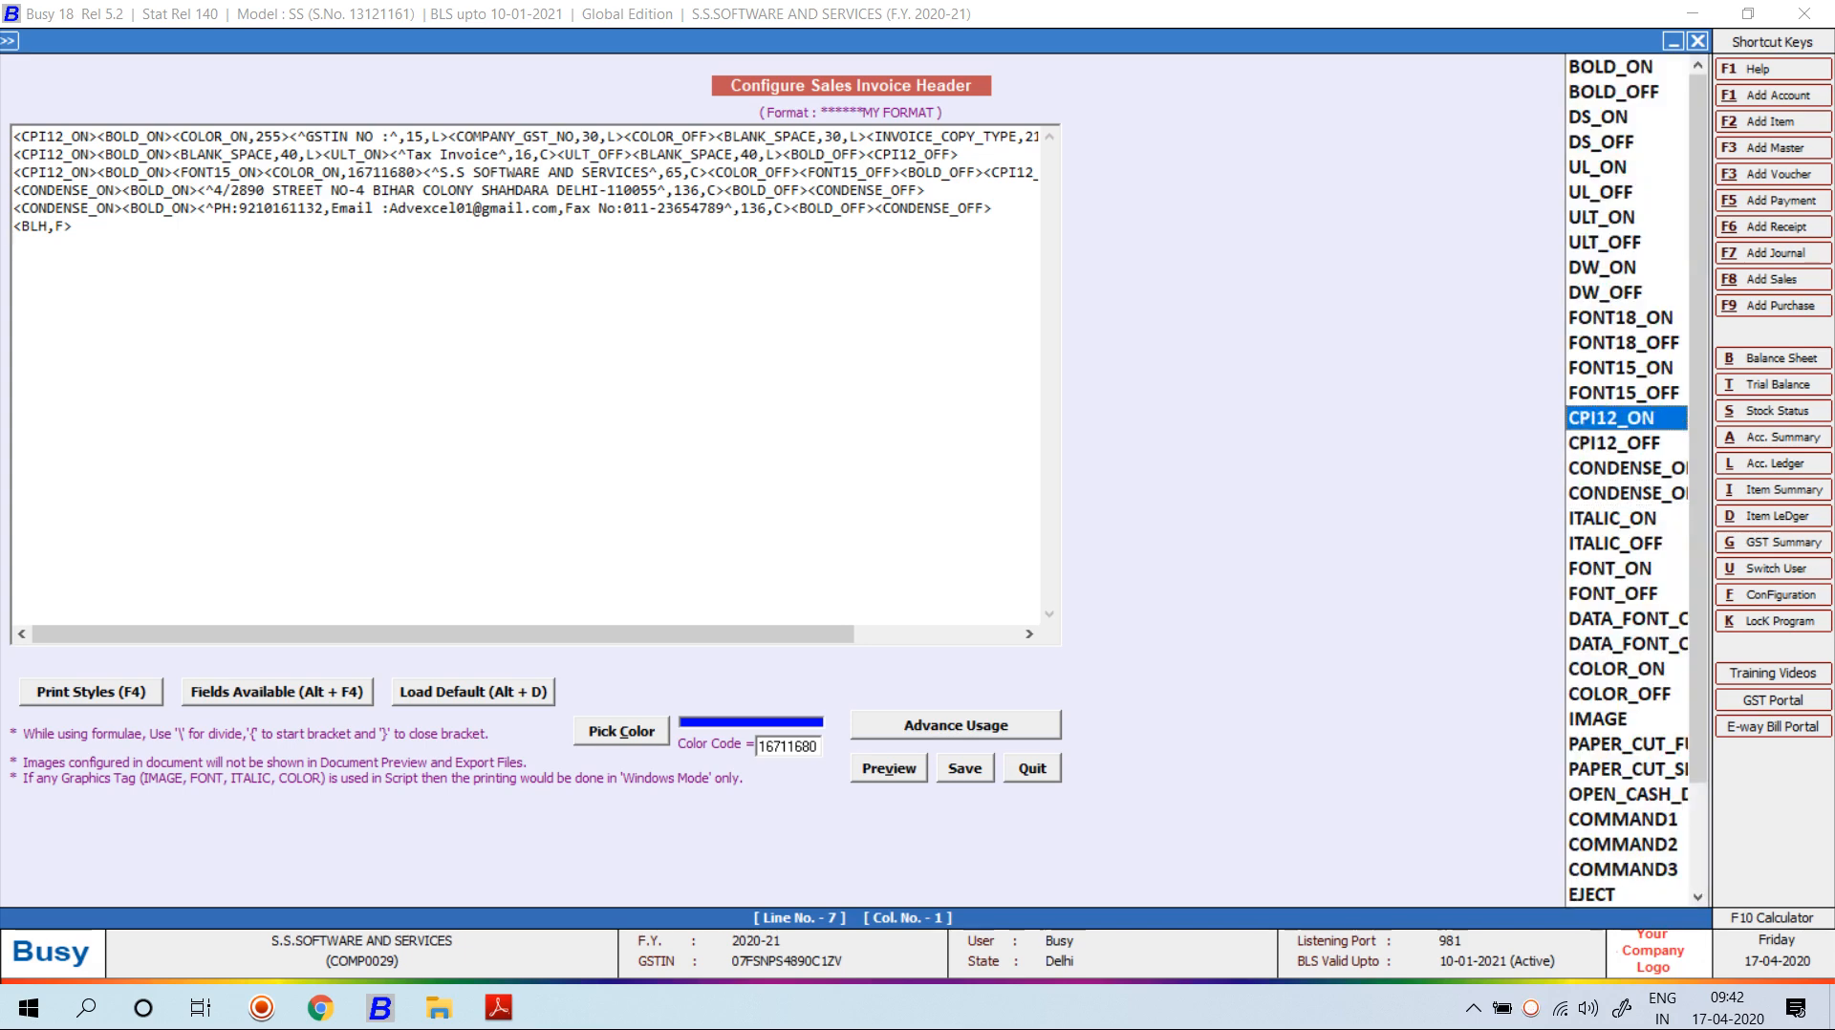
key("Return")
key("super+Tab")
key("super+Tab")
key("alt+Tab")
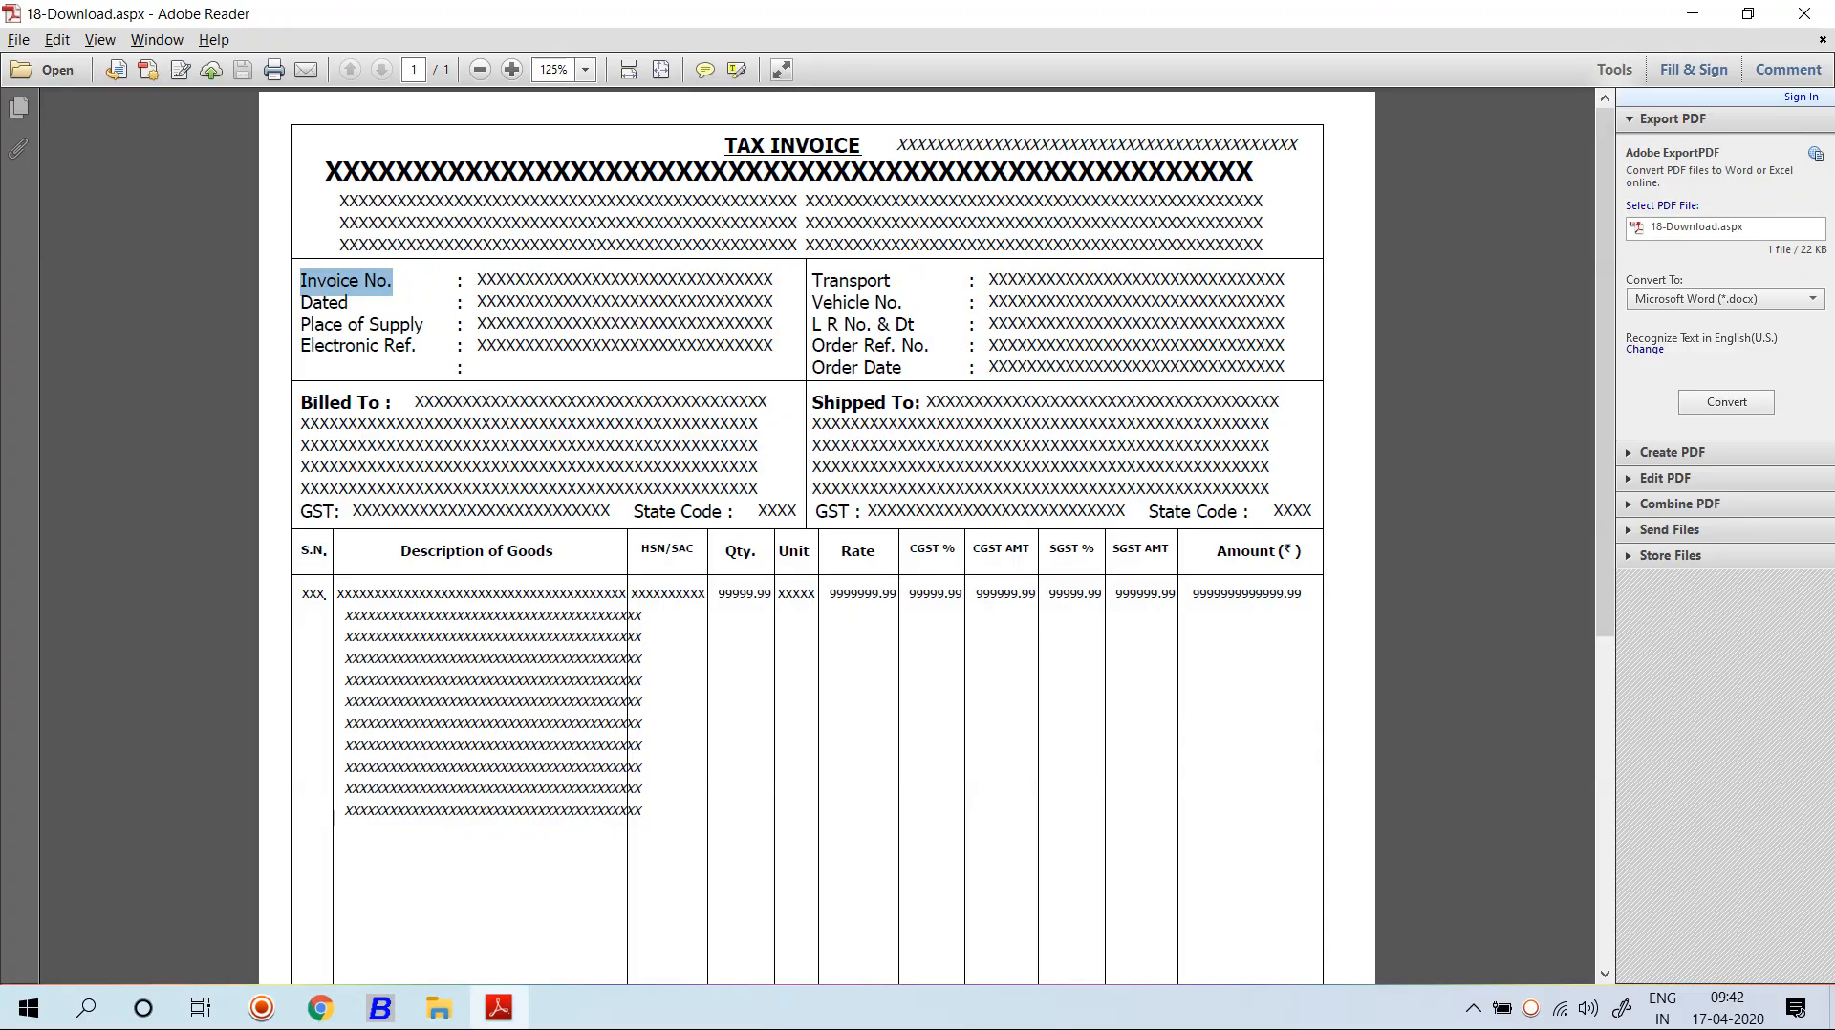
key("alt+Tab")
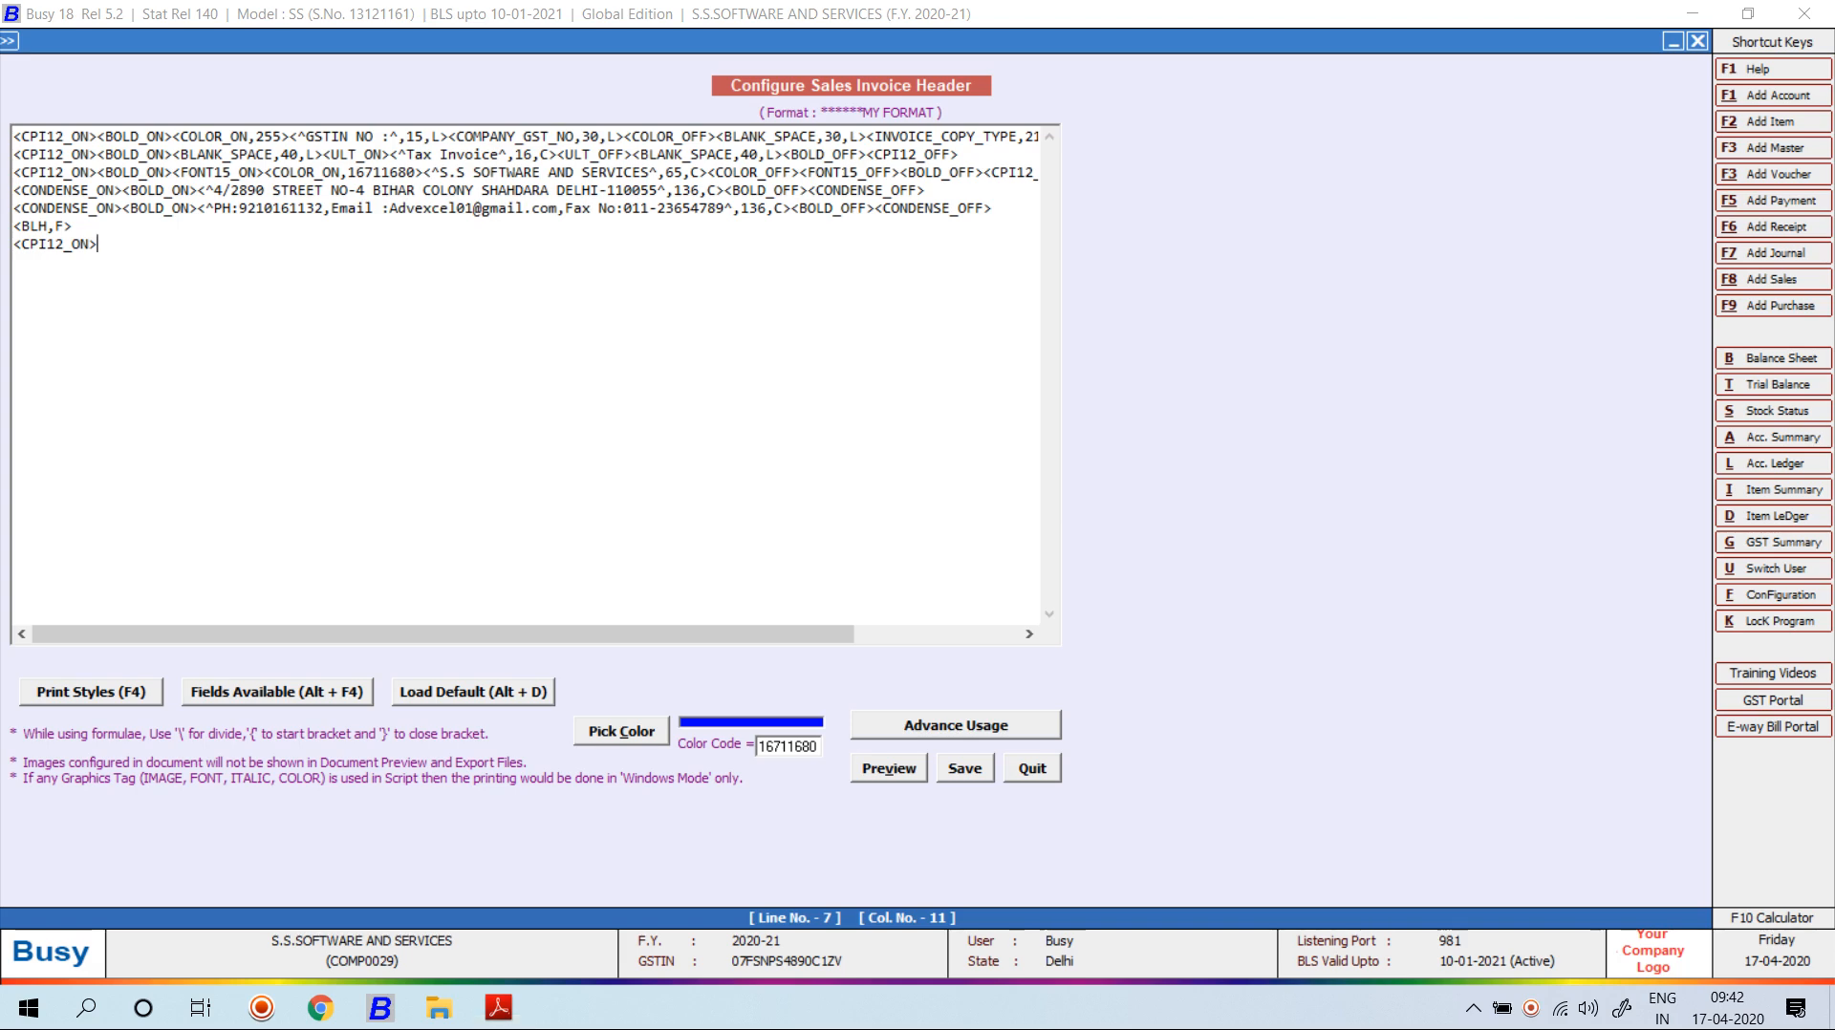
Add a static text label 'Invoice No .' with width 15.
key("alt+F4")
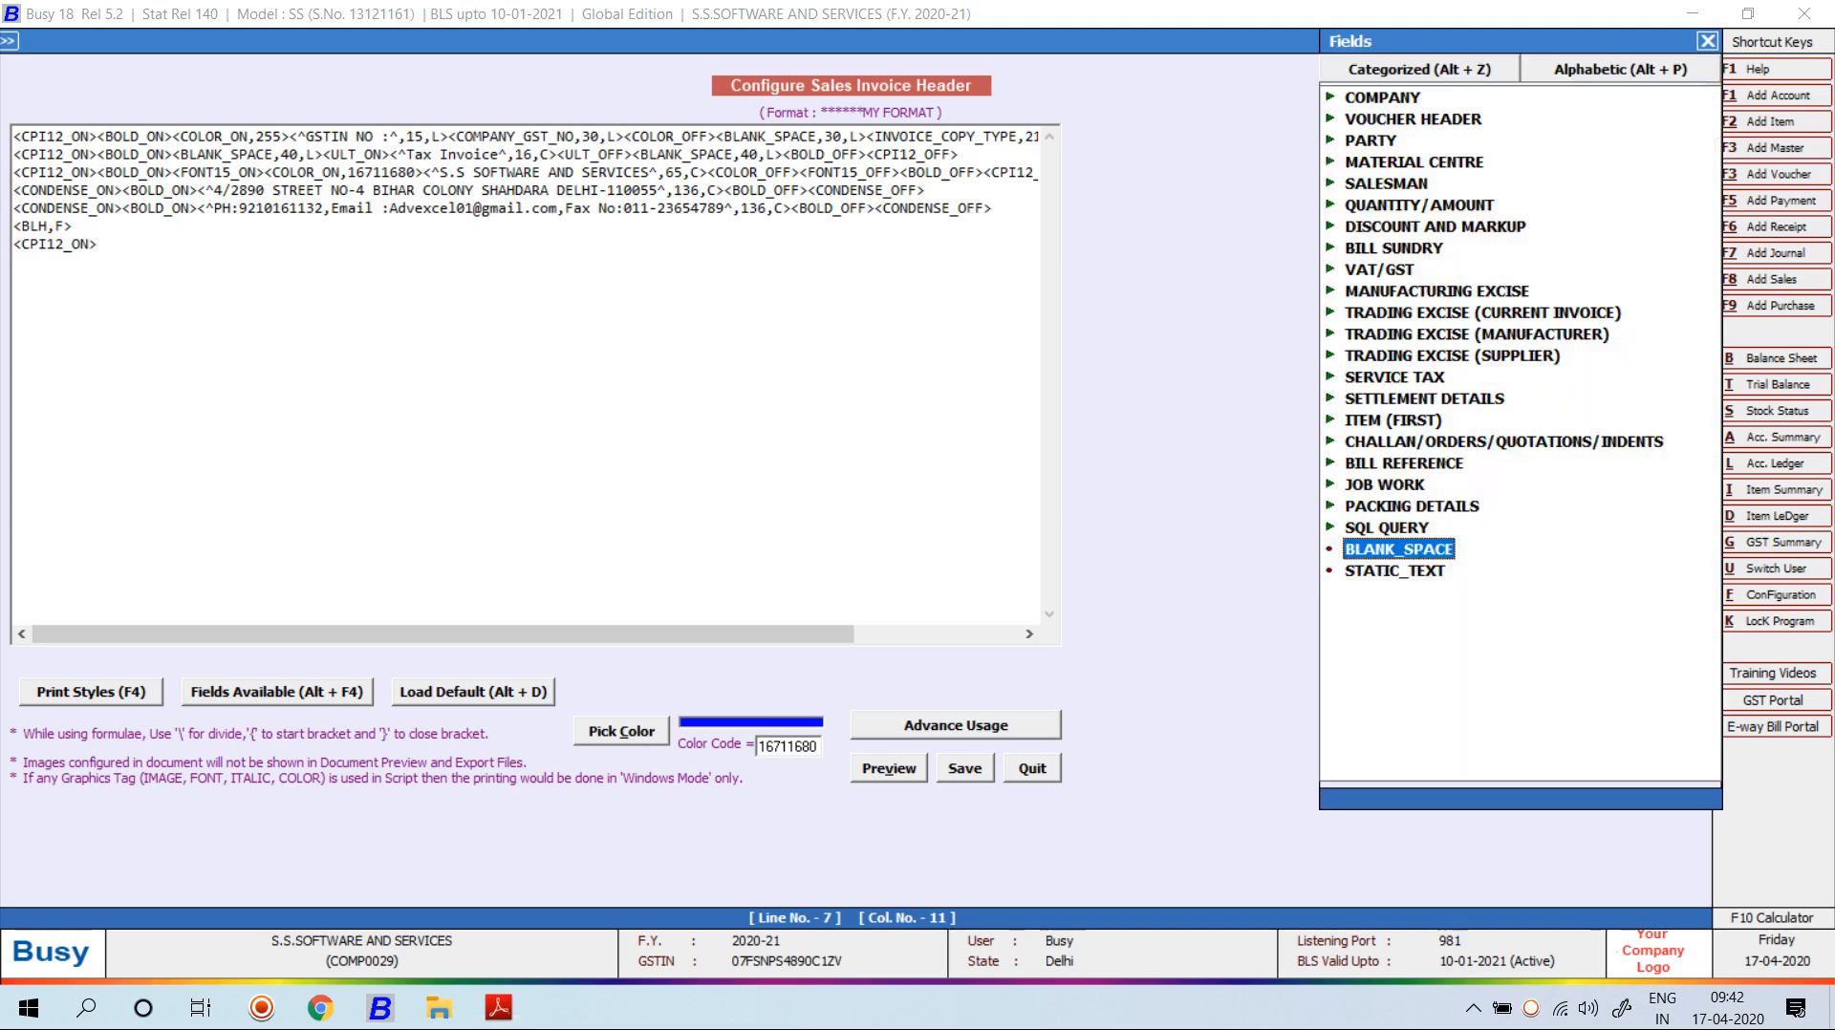
key("Down")
key("Return")
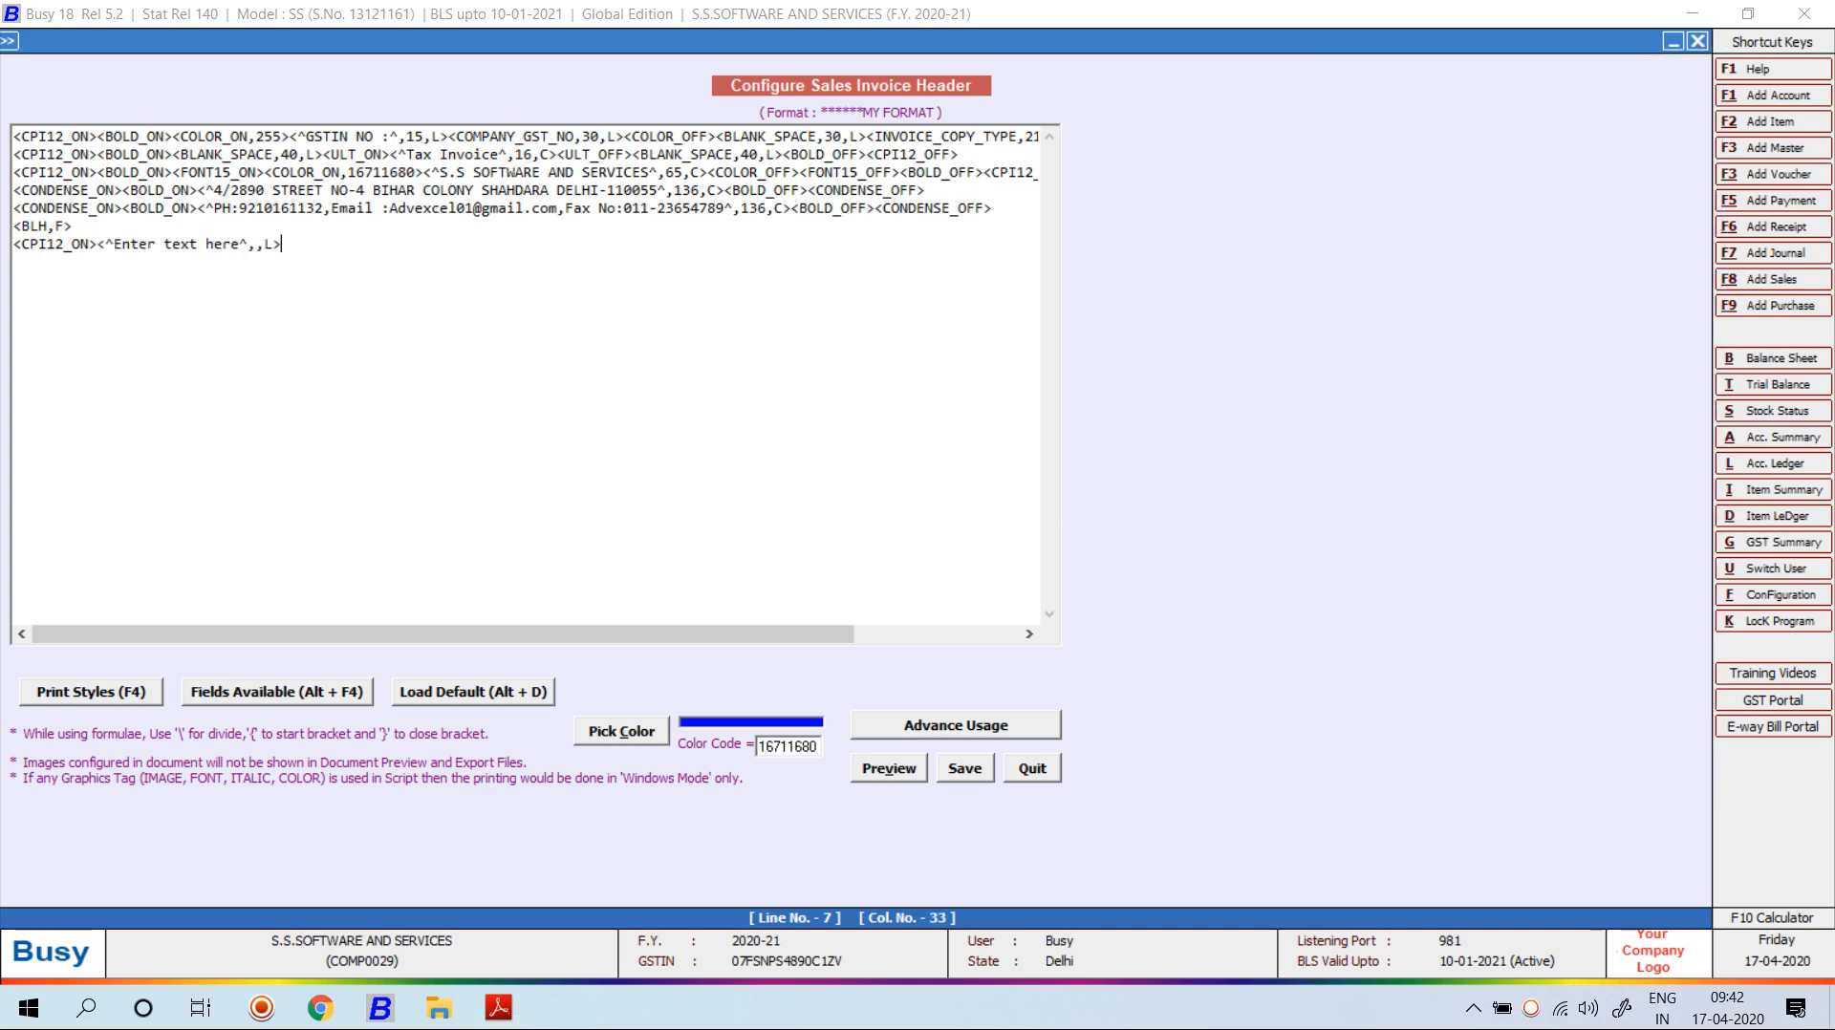
key("BackSpace")
key("BackSpace")
key("BackSpace")
key("BackSpace")
key("BackSpace")
key("BackSpace")
key("BackSpace")
key("BackSpace")
key("BackSpace")
key("BackSpace")
key("BackSpace")
key("BackSpace")
key("BackSpace")
key("BackSpace")
key("BackSpace")
key("alt+Tab")
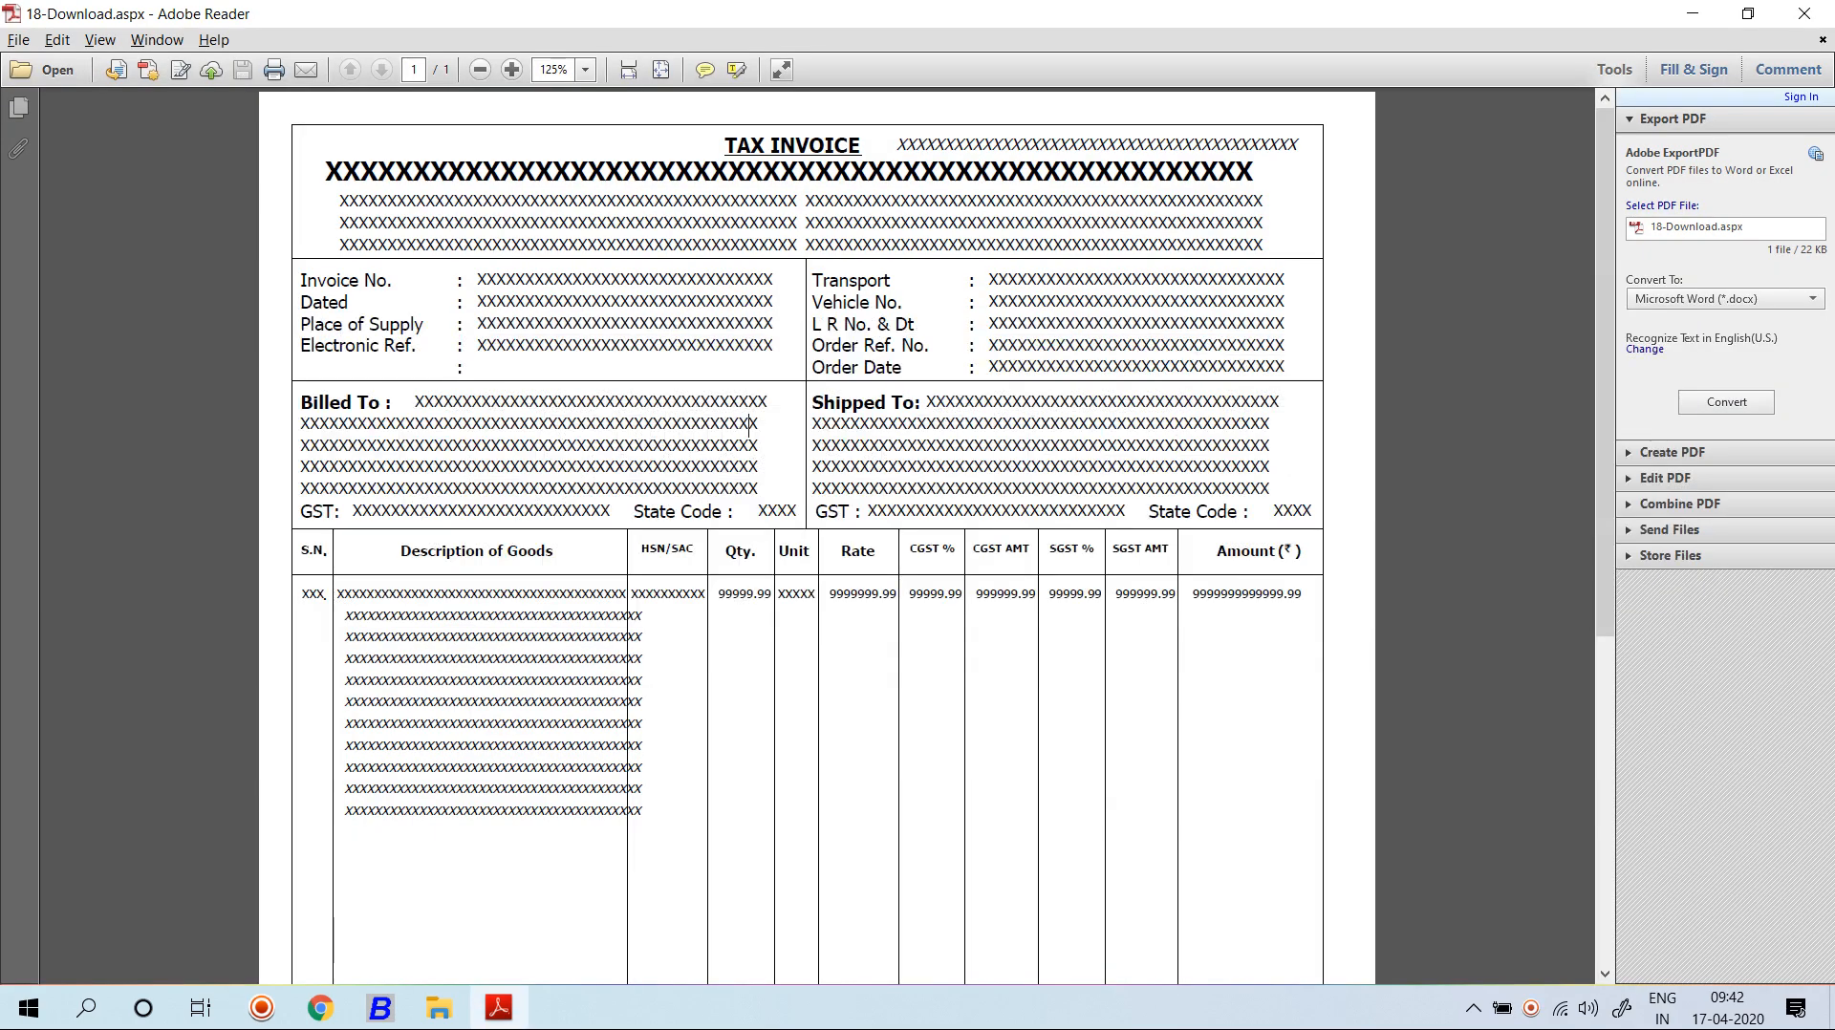
key("alt+Tab")
type("I")
type("nvoic")
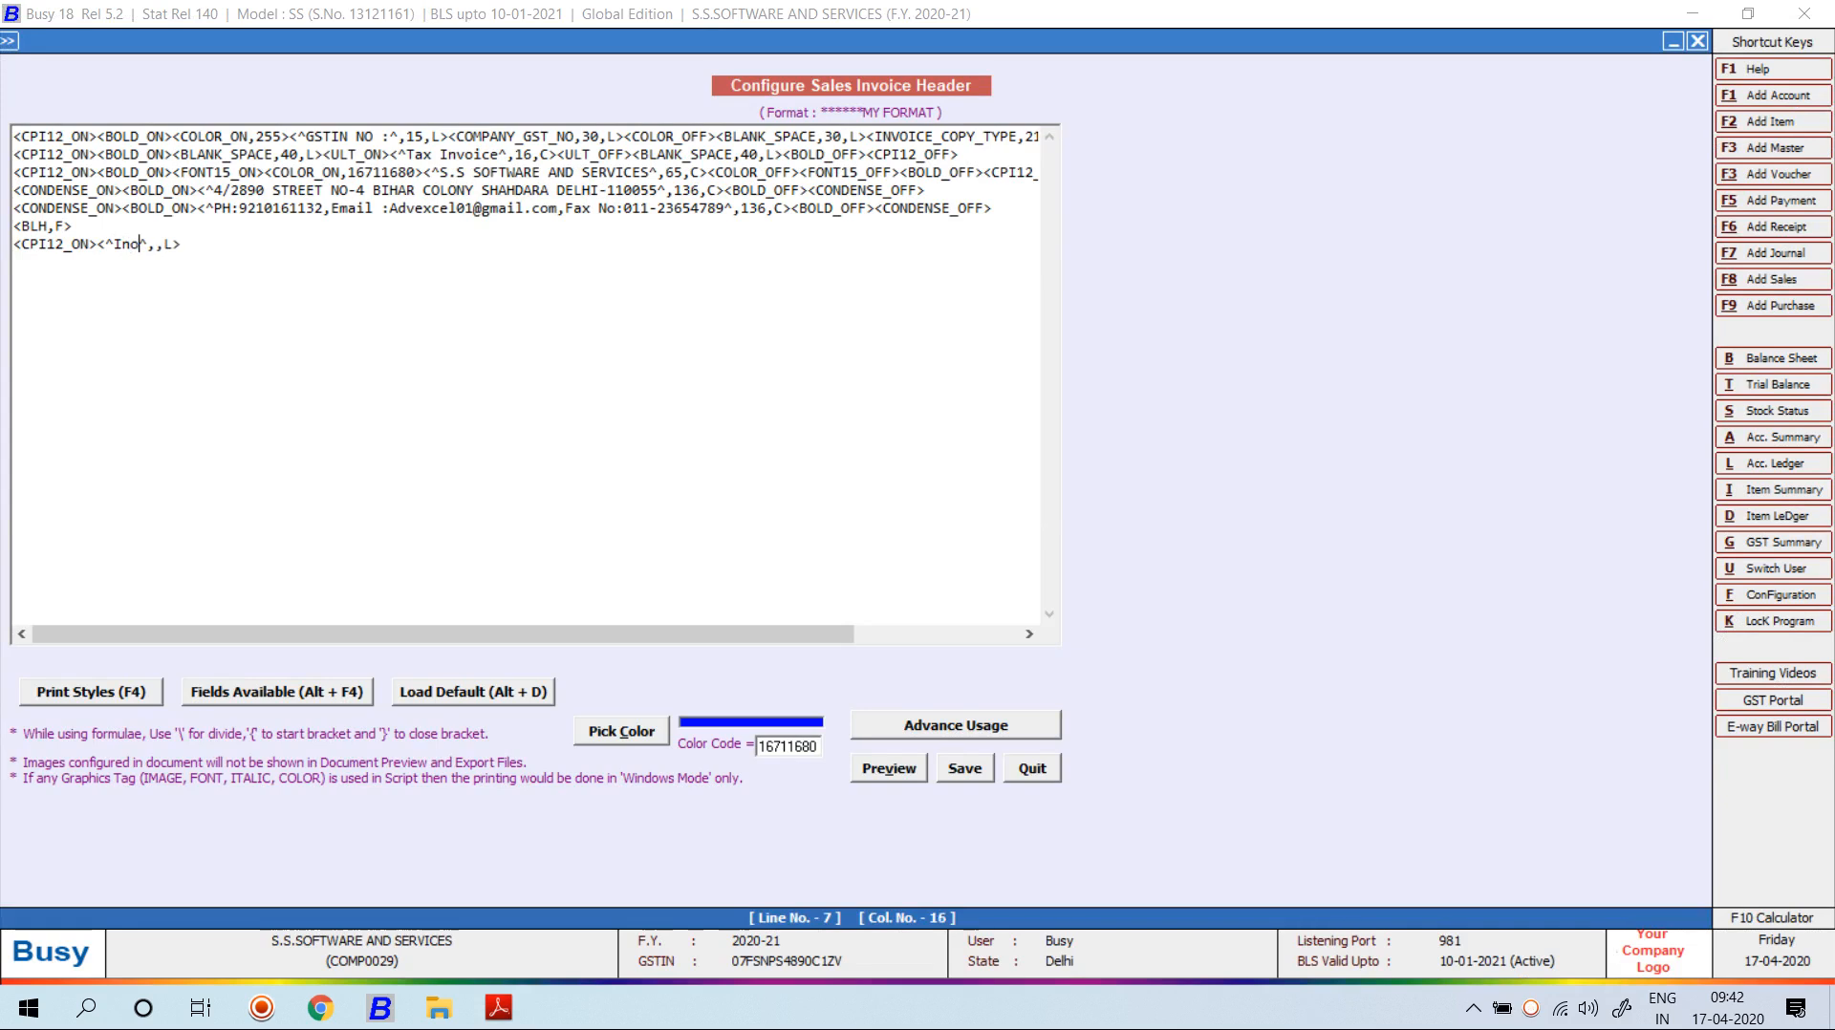
type("e No")
key("alt+Tab")
key("alt+Tab")
type(".")
key("Right")
type("15")
Copy the label tag and change the copy to a ':' with width 2.
left_click_drag(274, 245, 99, 245)
right_click(100, 246)
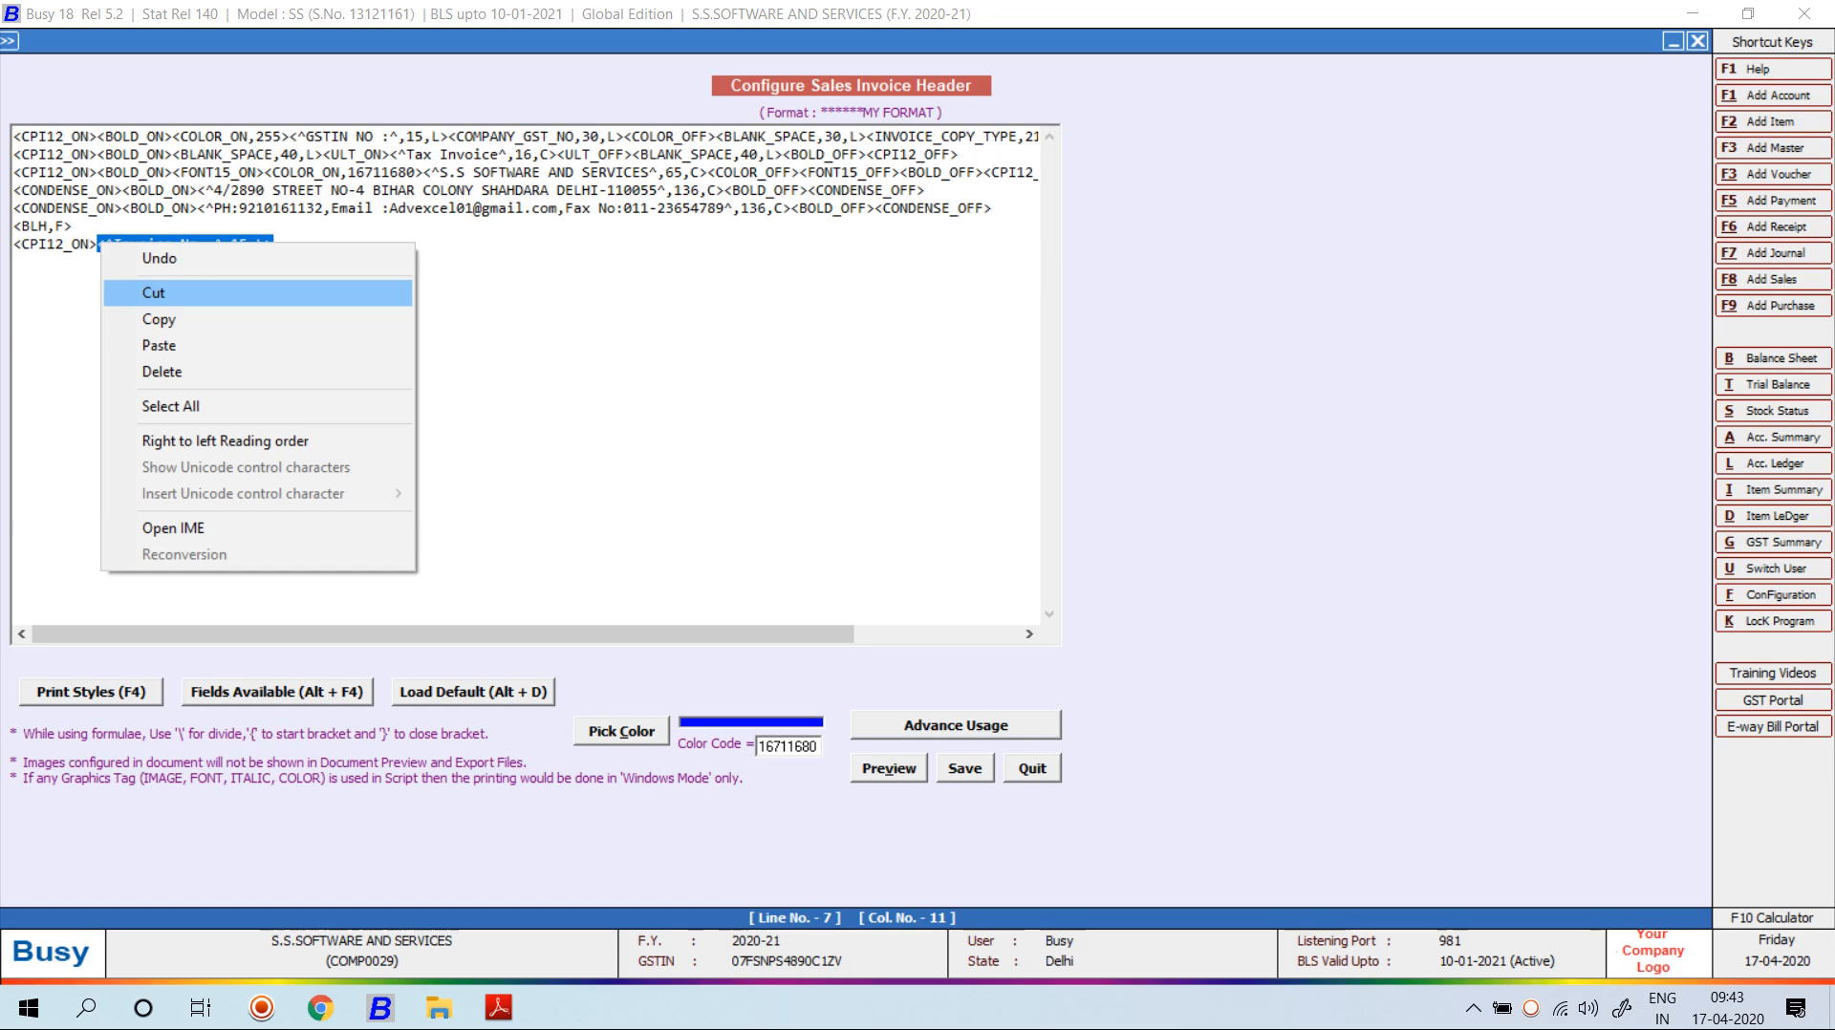
left_click(159, 319)
key("Right")
key("ctrl+v")
key("Left")
key("Left")
key("Left")
key("Left")
key("Left")
key("BackSpace")
key("BackSpace")
key("BackSpace")
key("BackSpace")
key("BackSpace")
key("BackSpace")
key("BackSpace")
key("BackSpace")
key("BackSpace")
key("BackSpace")
key("BackSpace")
key("BackSpace")
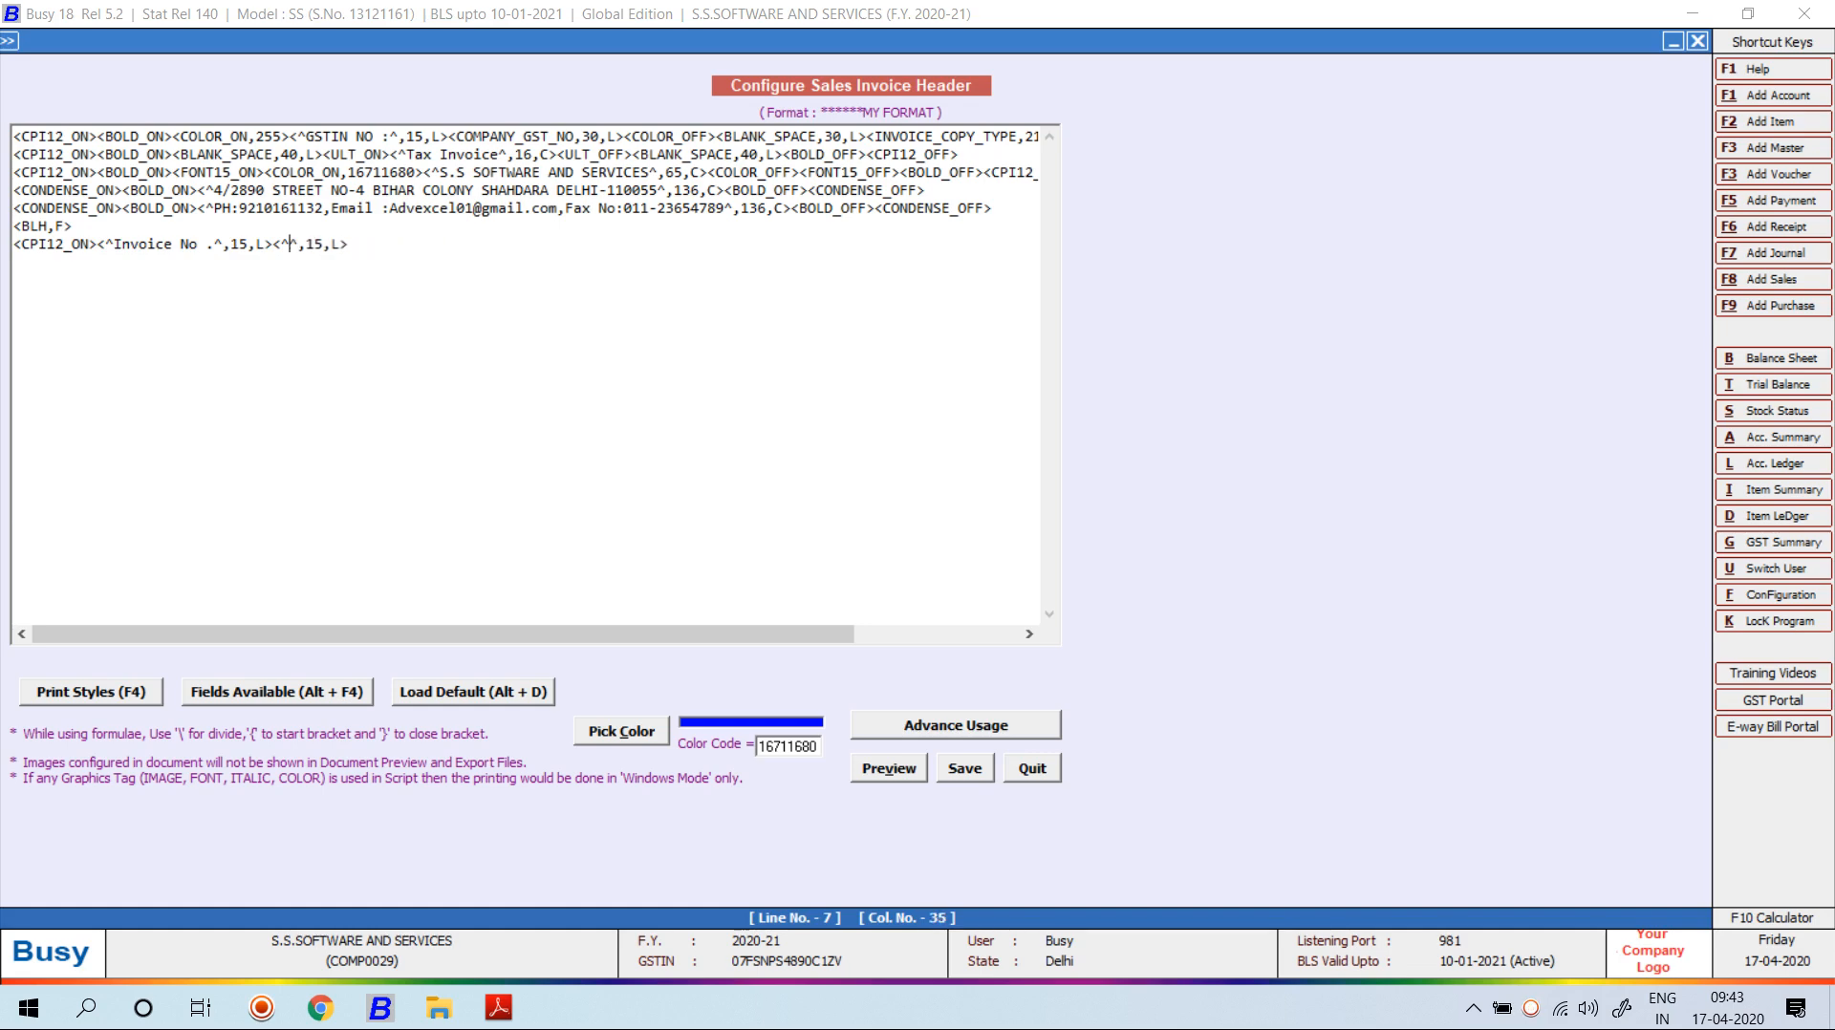
type(":")
key("Right")
key("Right")
key("Right")
key("Right")
key("BackSpace")
key("BackSpace")
type("2")
key("End")
Insert the VCH/BILL_NO field at width 30, followed by a <BLV,A> vertical divider.
key("alt+F4")
key("Home")
key("Down")
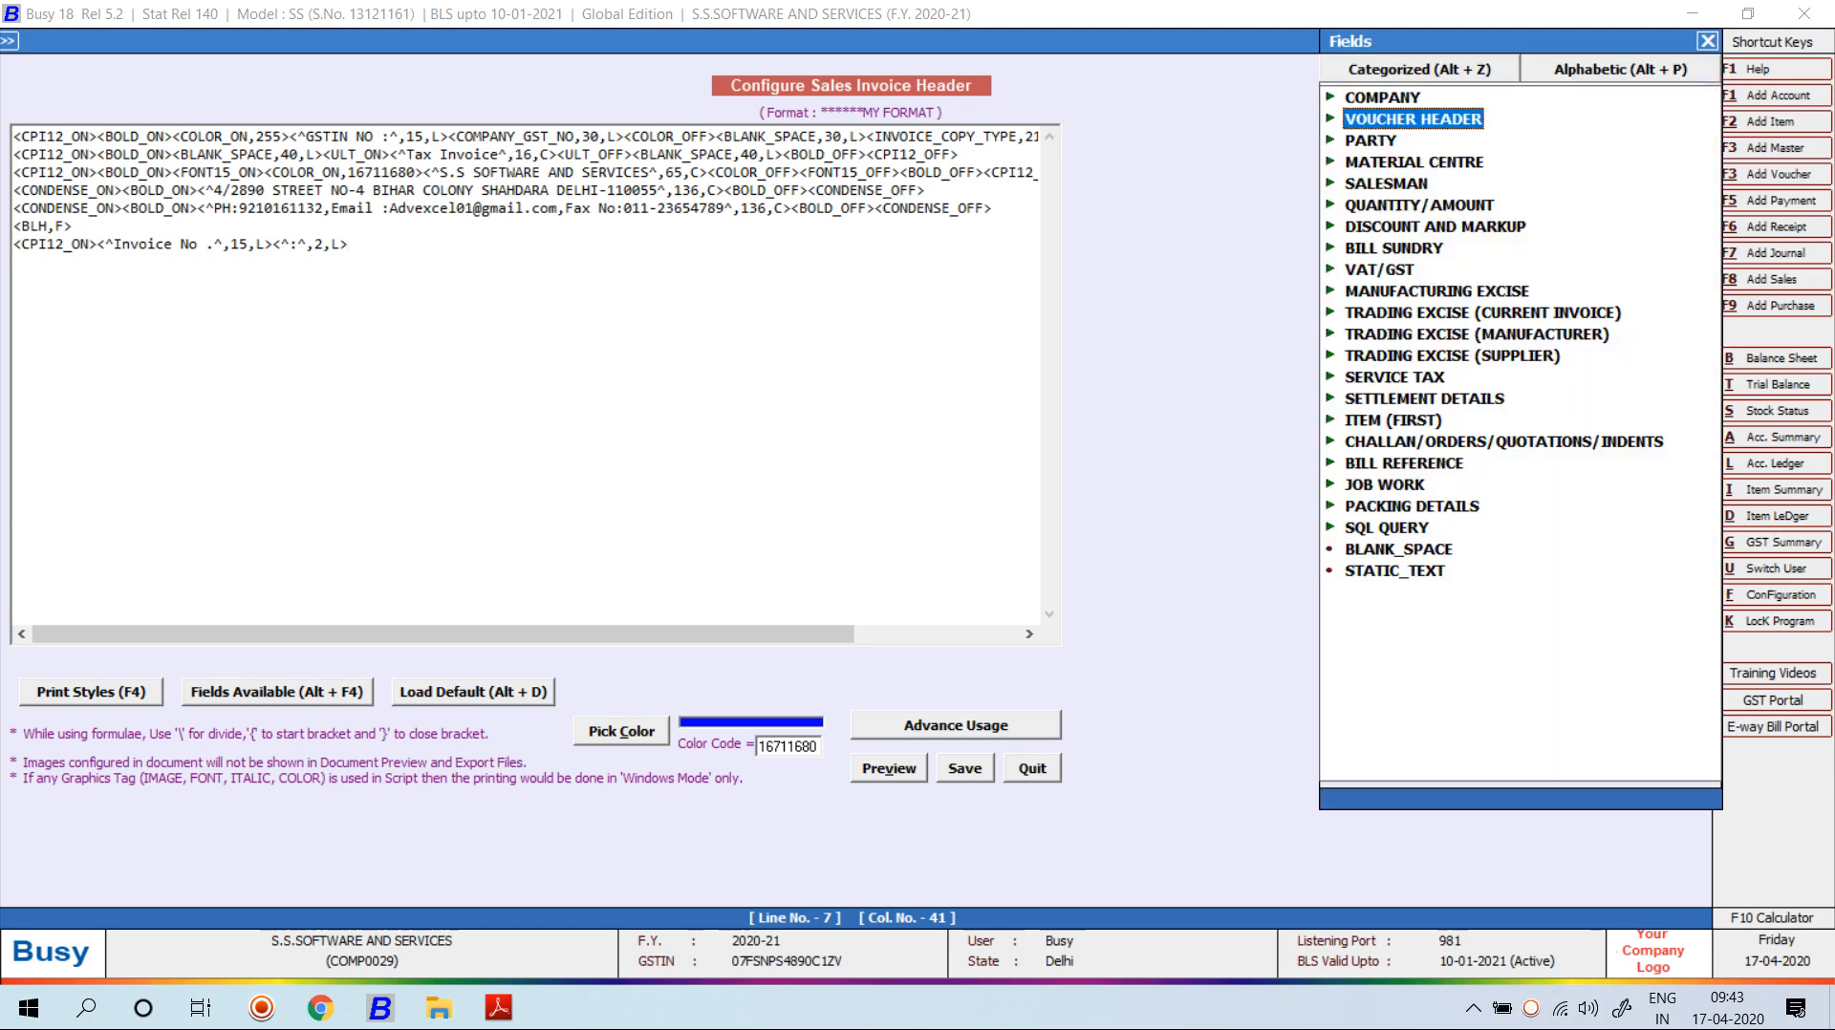
key("Down")
key("Down")
key("Down")
key("Down")
key("Down")
key("Down")
key("Down")
key("Down")
key("Down")
key("Down")
key("Down")
key("Down")
key("Down")
key("Down")
key("Down")
key("Down")
key("Down")
key("Down")
key("Down")
key("Down")
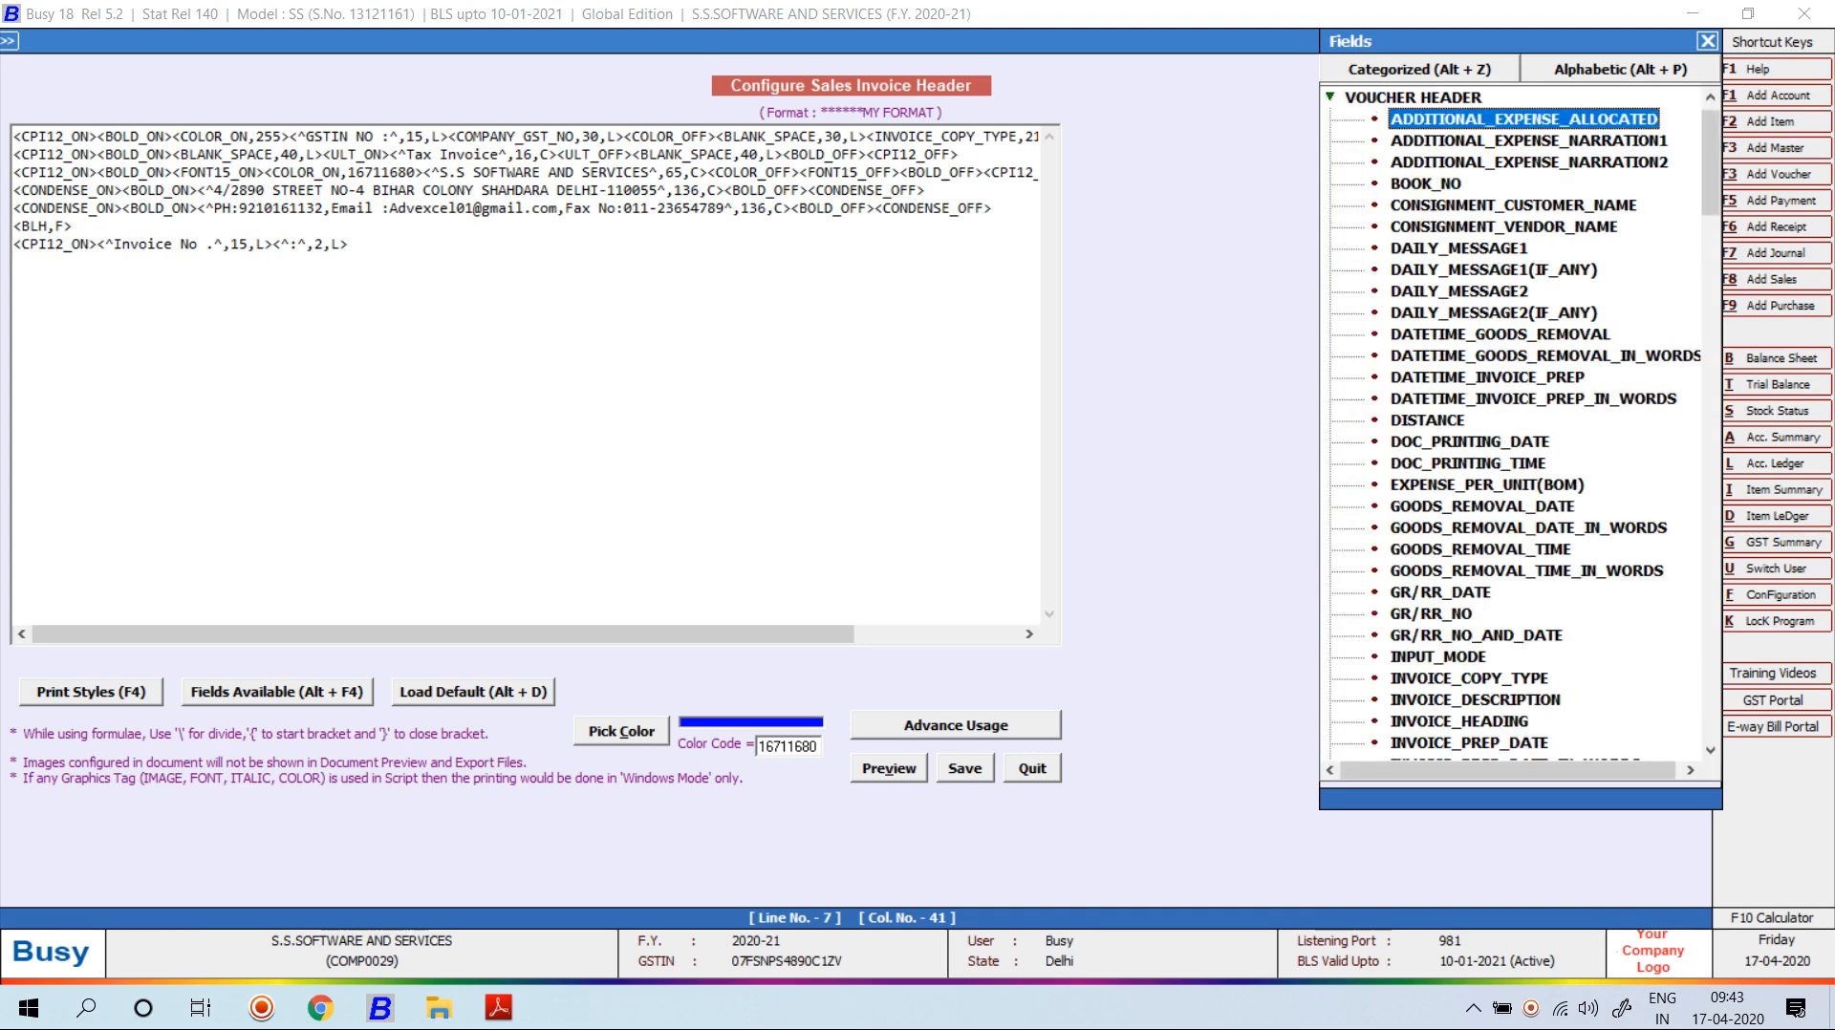
key("Down")
key("Down")
key("Down")
key("Down")
key("Down")
key("Down")
key("Down")
key("Down")
key("Down")
key("Down")
key("Down")
key("Down")
key("Down")
key("Down")
key("Down")
key("Down")
key("Down")
key("Down")
key("Down")
key("Down")
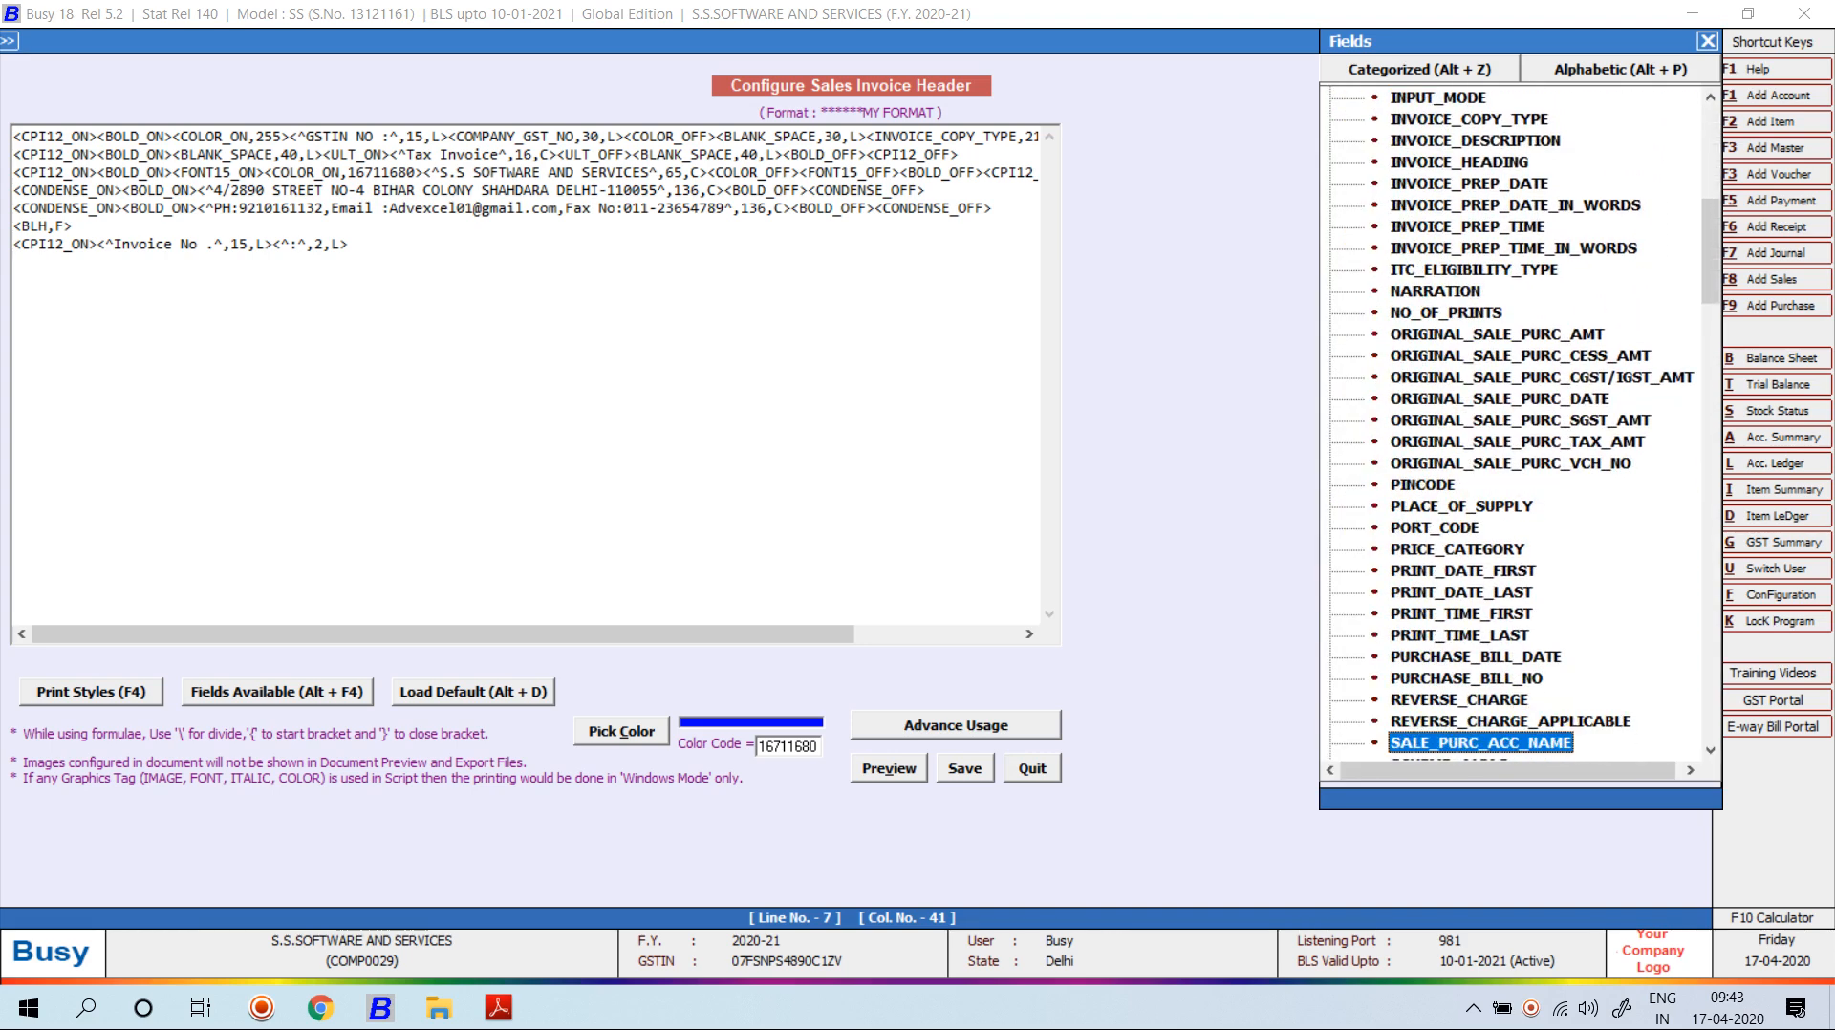
key("Down")
key("Down")
key("Down")
key("Down")
key("Down")
key("Down")
key("Down")
key("Down")
key("Down")
key("Down")
key("Down")
key("Down")
key("Down")
key("Down")
key("Down")
key("Down")
key("Down")
key("Down")
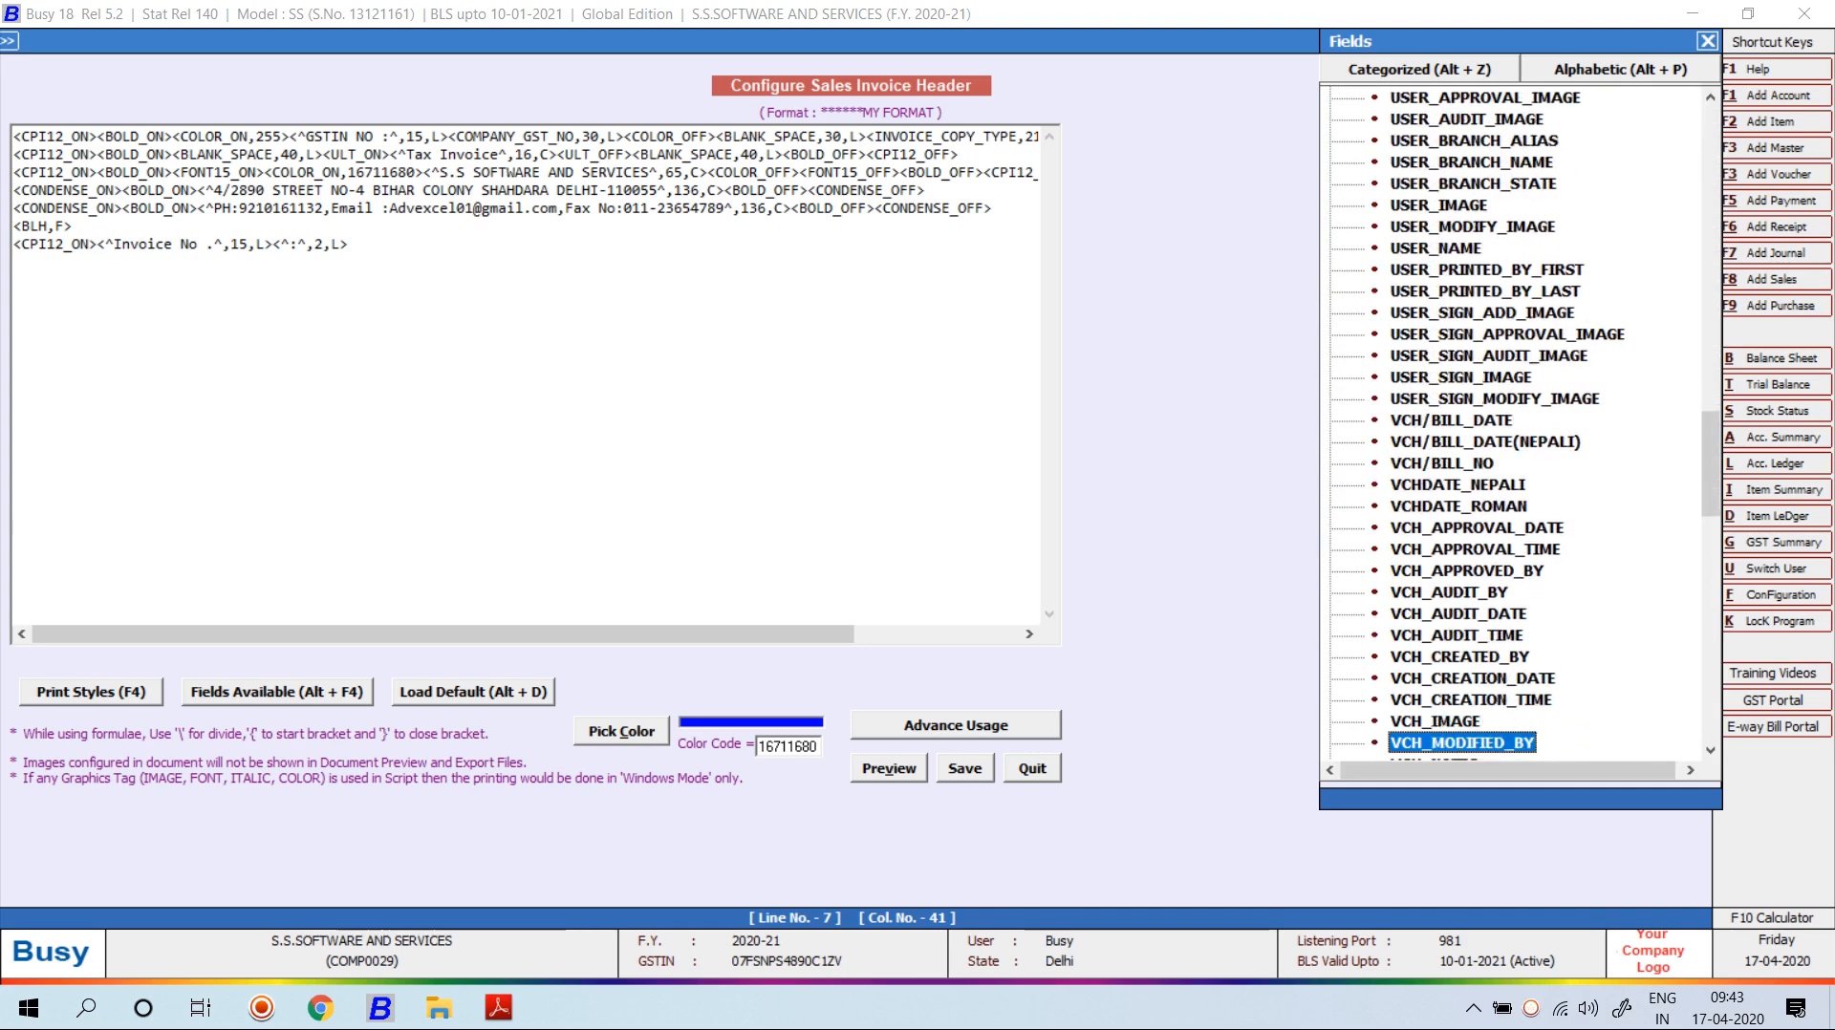
key("Up")
key("Up")
key("Up")
key("Up")
key("Up")
key("Up")
key("Up")
key("Up")
key("Up")
key("Up")
key("Up")
key("Up")
key("Up")
key("Up")
key("Up")
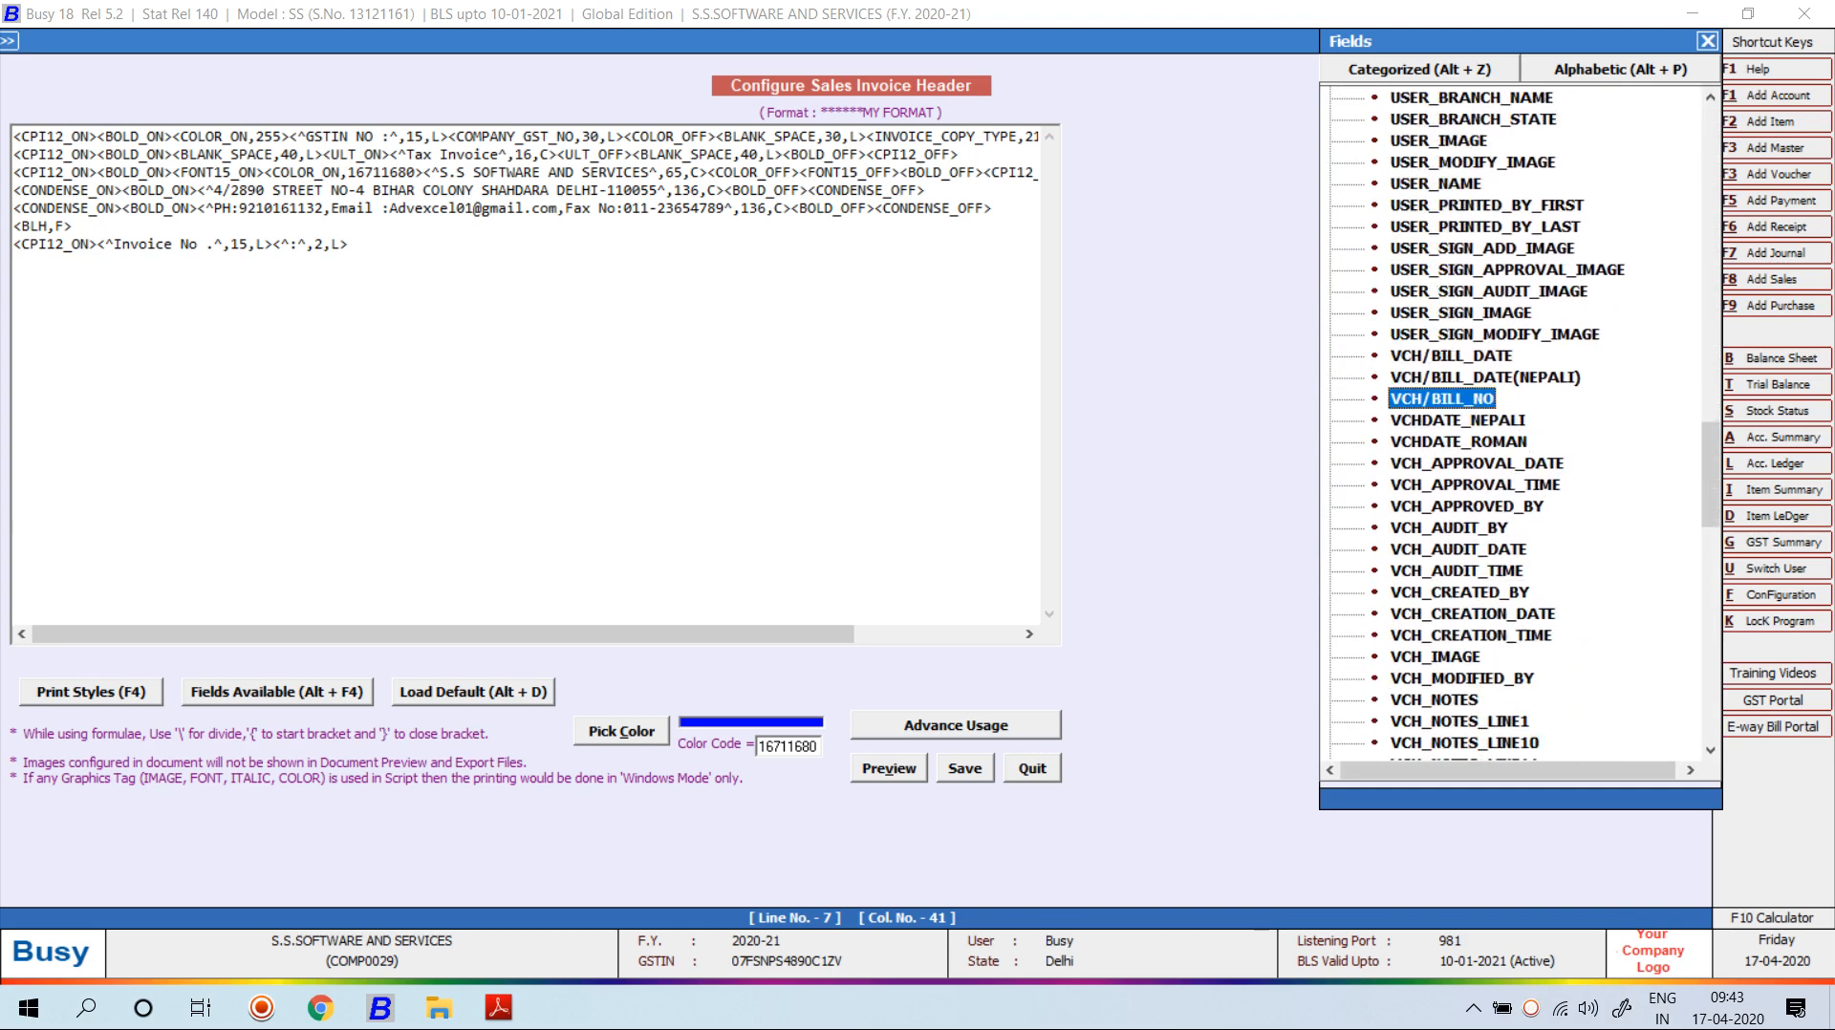
key("Return")
key("Left")
key("Left")
key("Left")
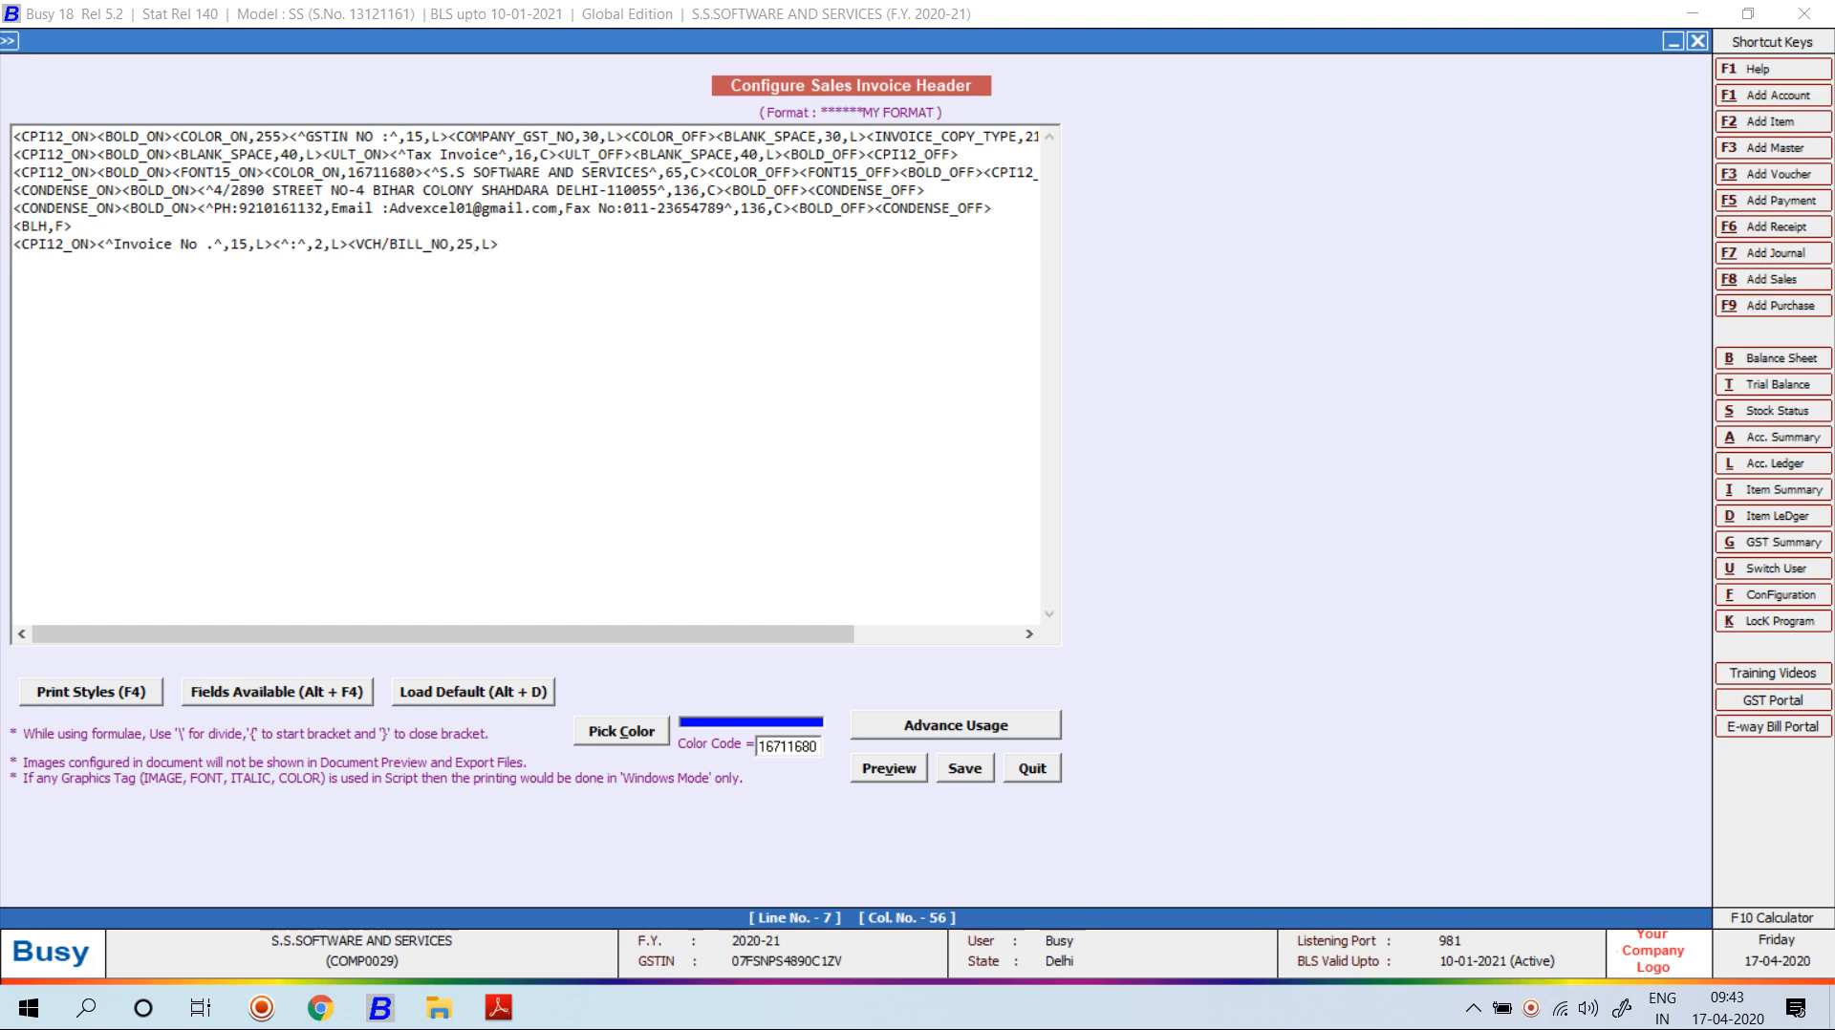
key("BackSpace")
key("BackSpace")
type("30,L><bl")
key("BackSpace")
key("BackSpace")
type("BLV,A")
Preview the invoice header, accepting the style warning, then close the preview.
key("alt+v")
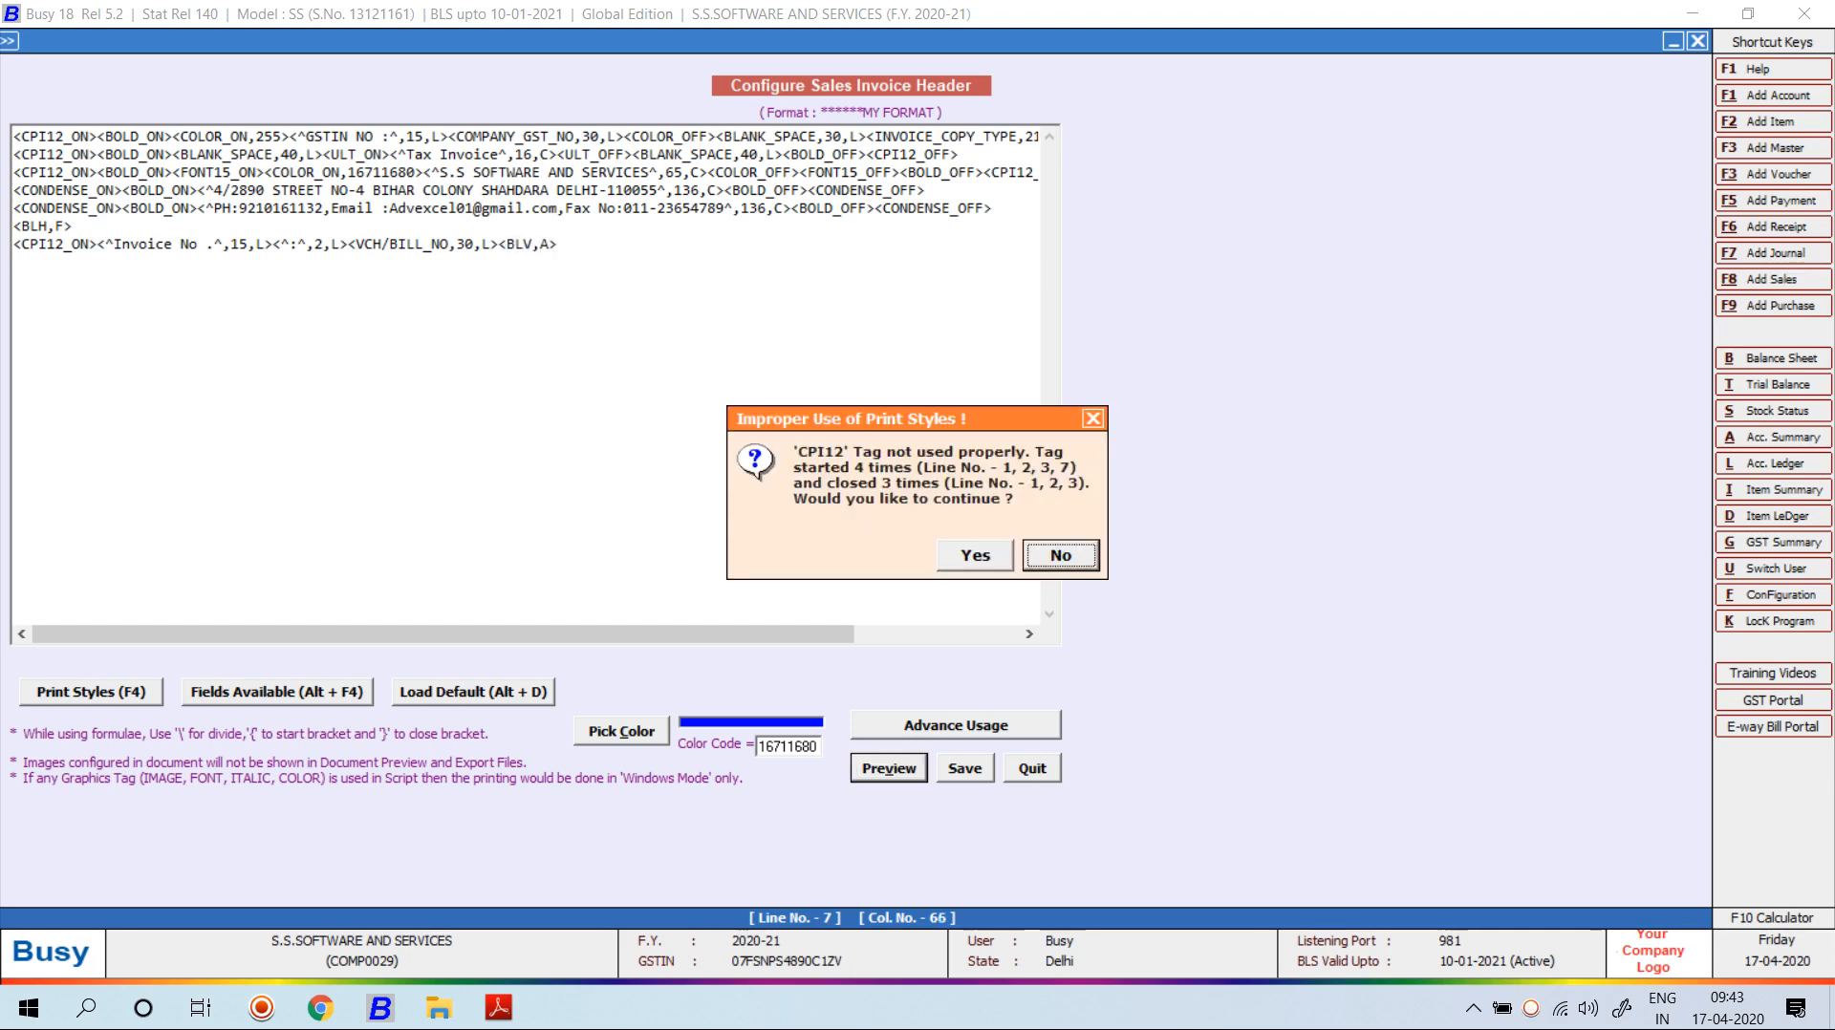
key("Left")
key("Return")
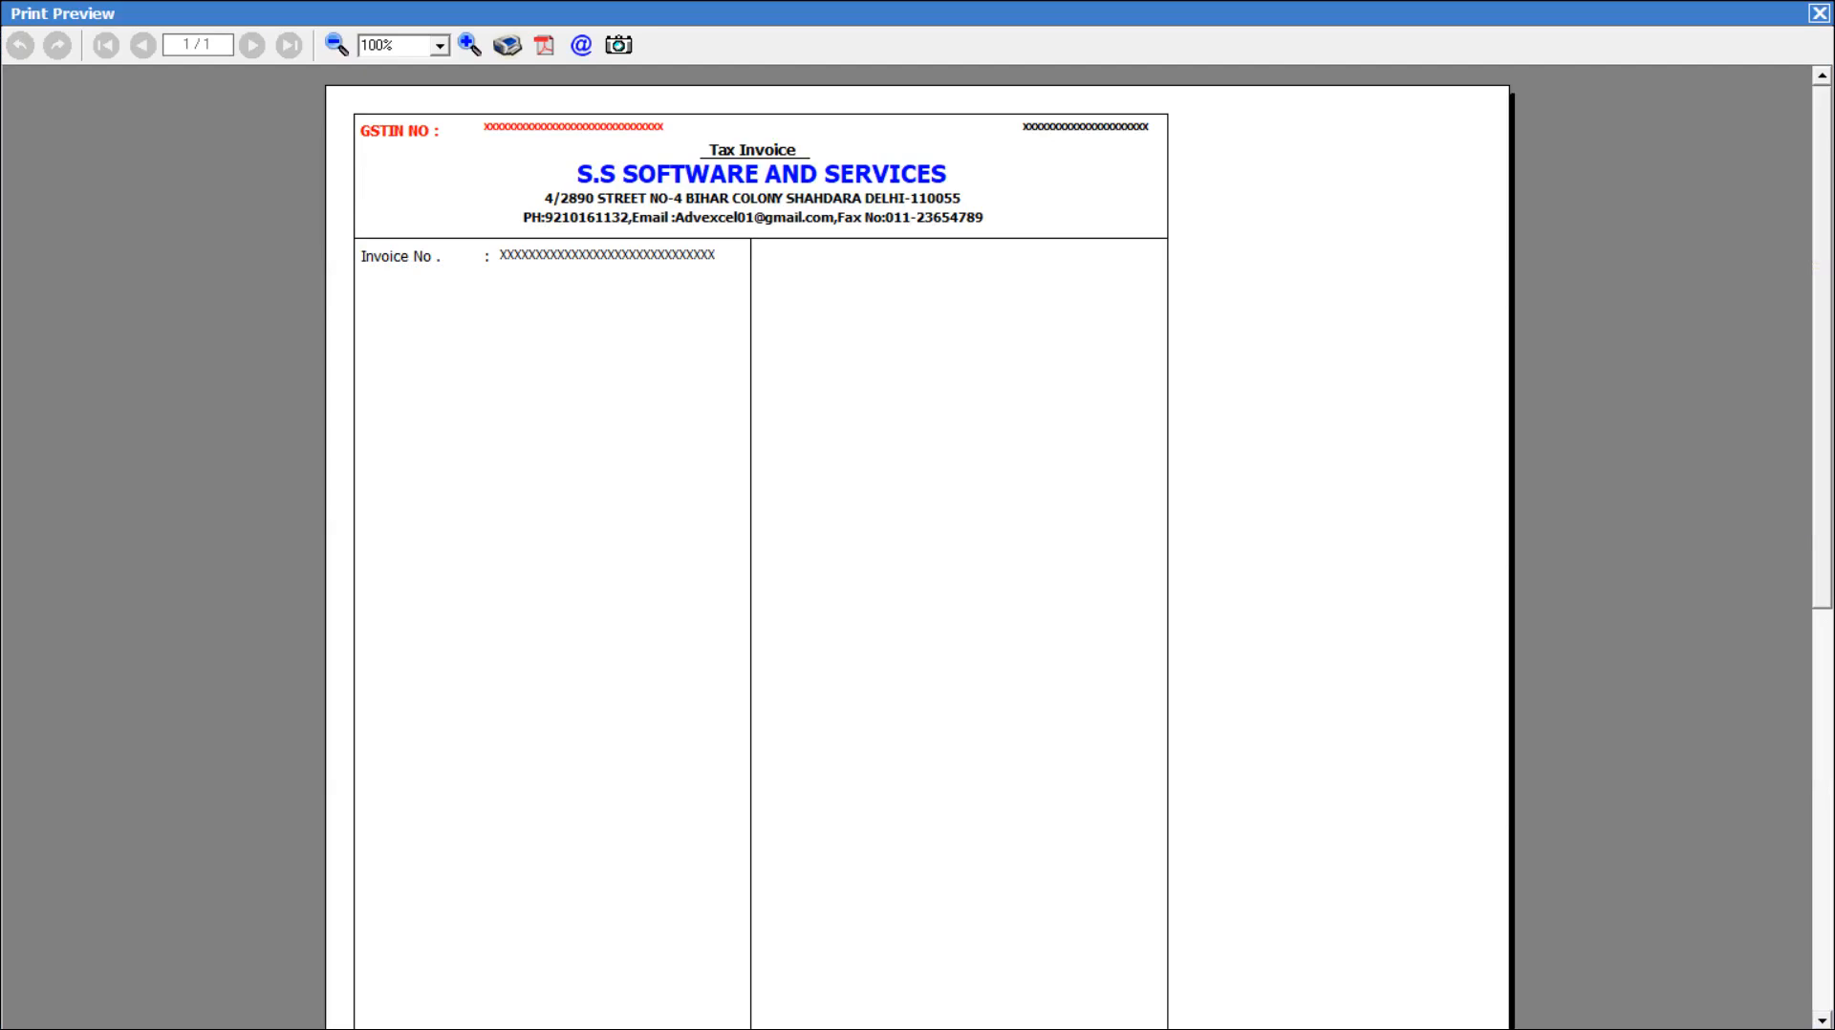
key("Escape")
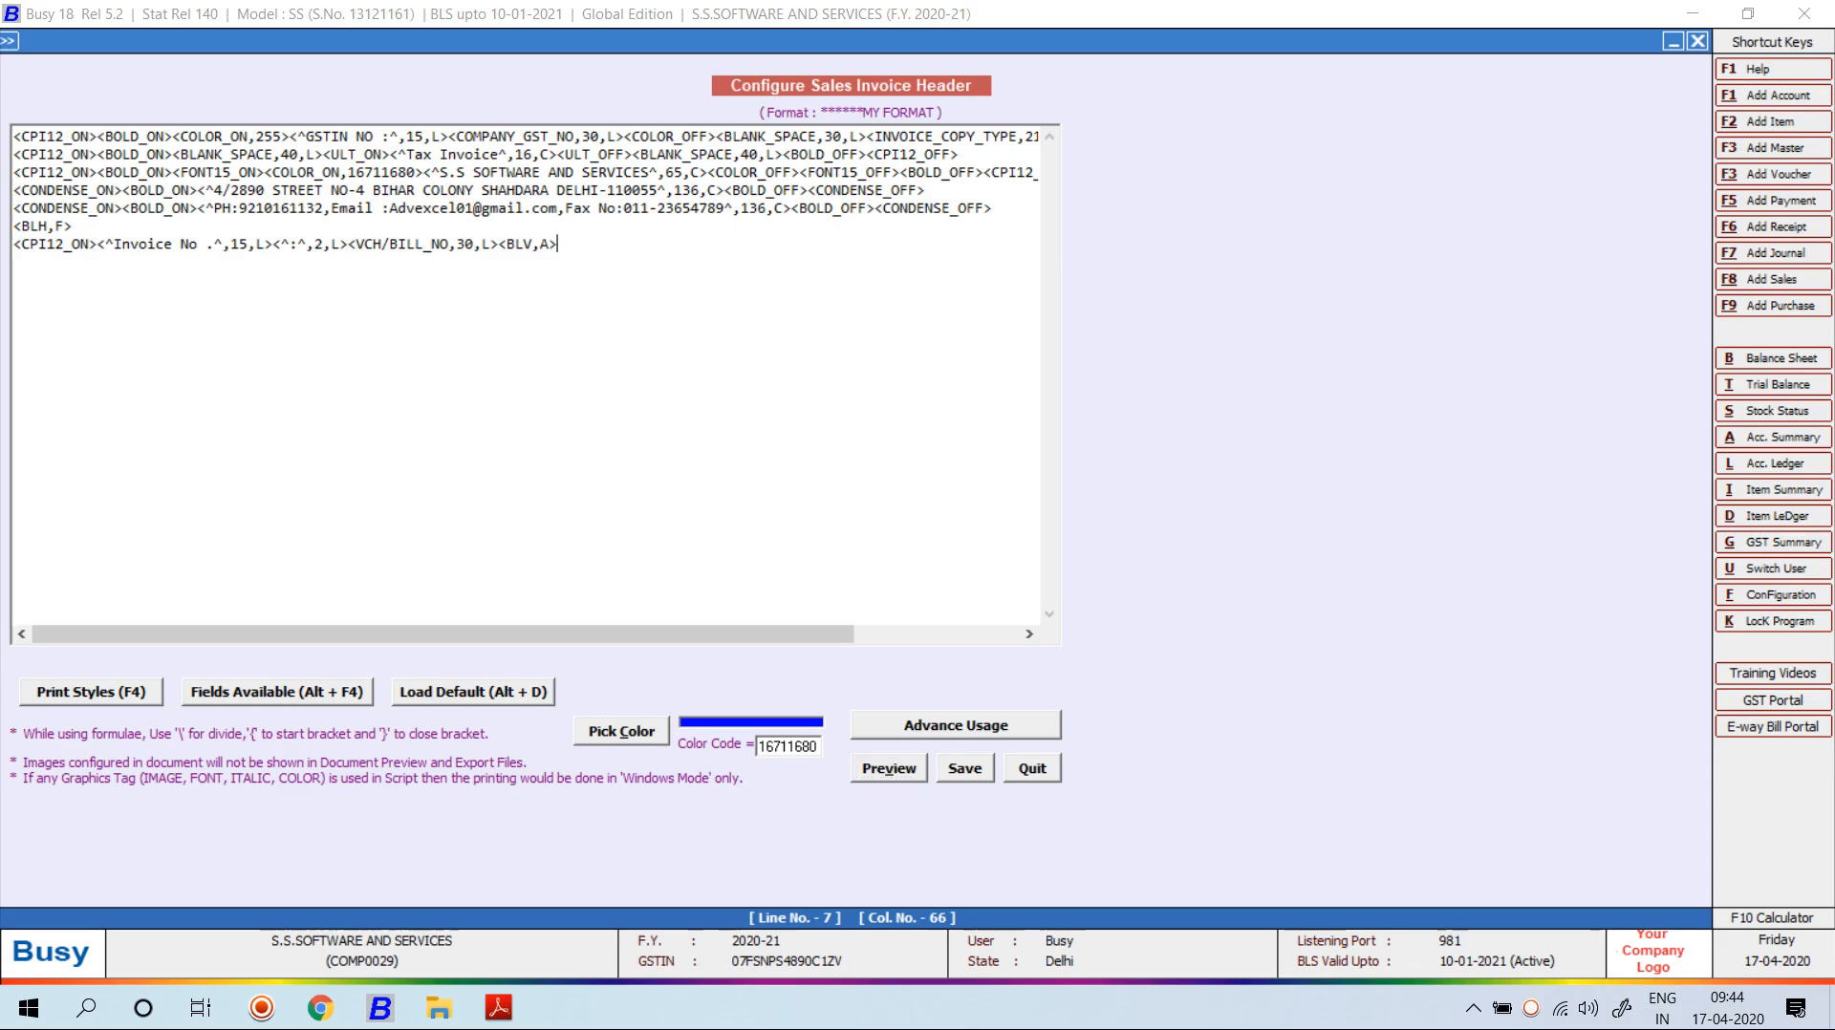
Put CPI12_OFF before the <BLV,A> divider and CPI12_ON after it.
key("alt+Tab")
key("alt+Tab")
key("F4")
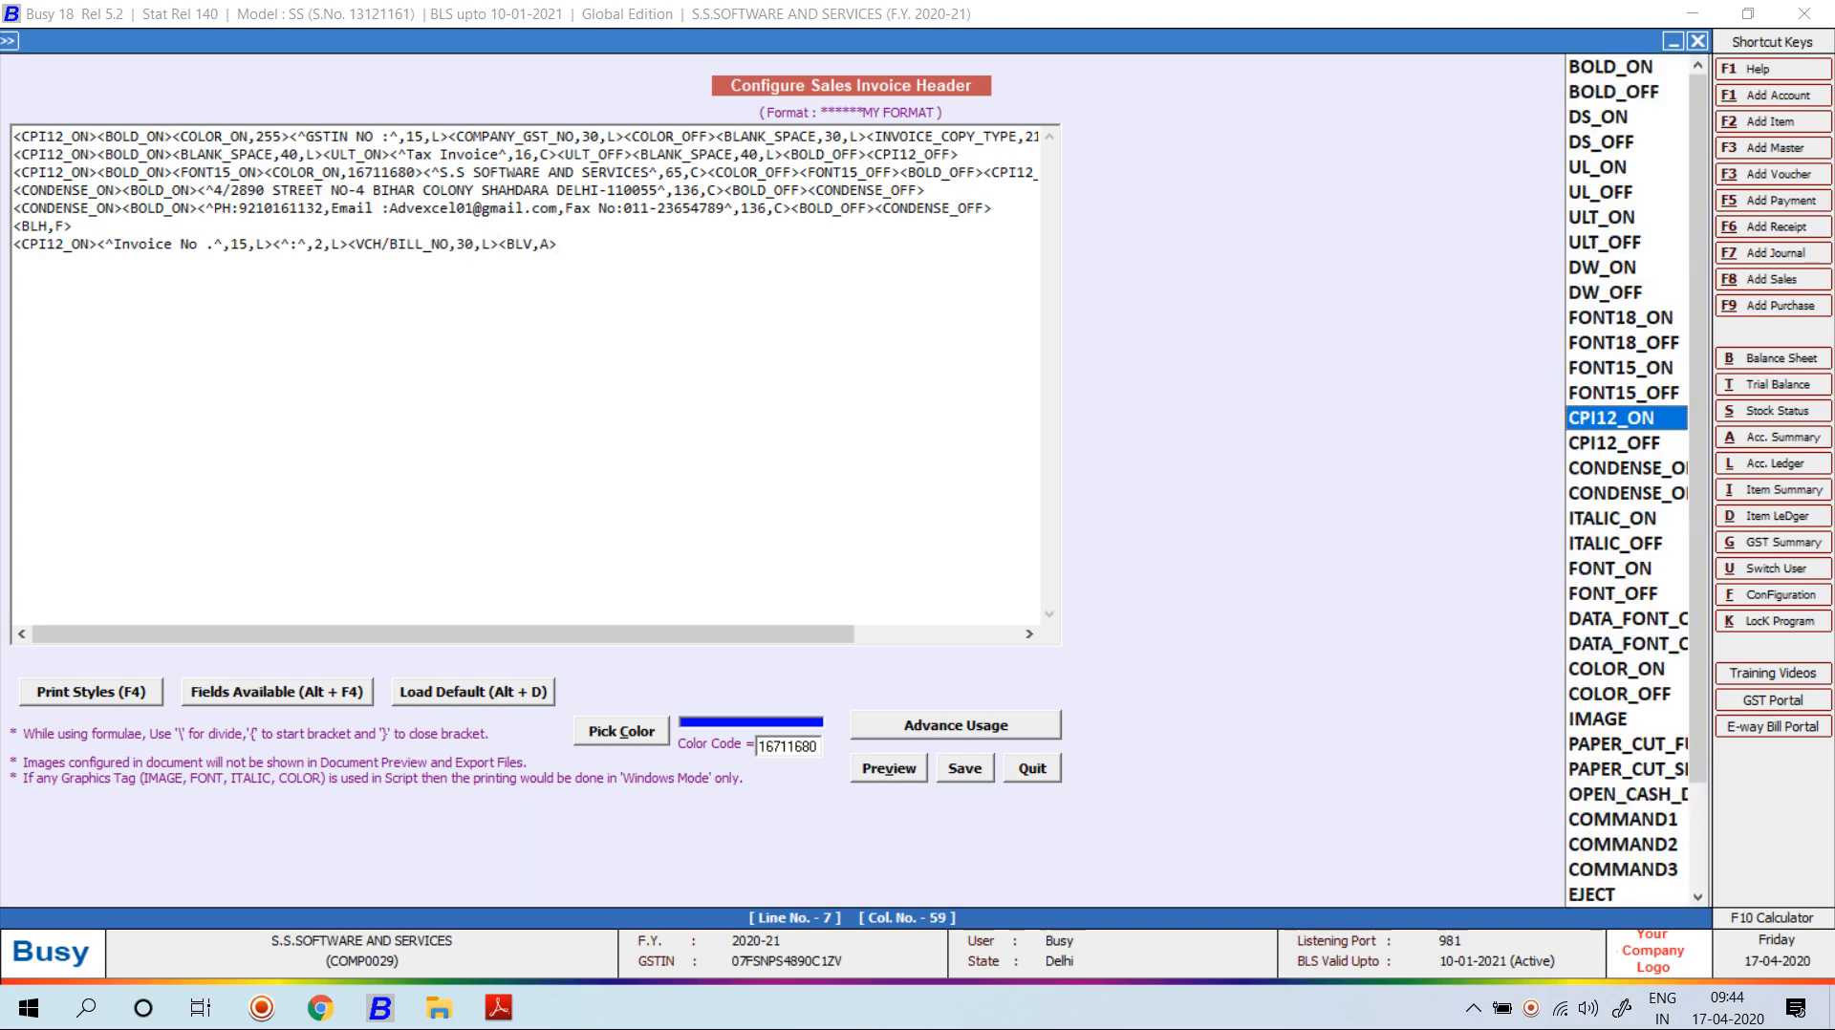
key("Down")
key("Return")
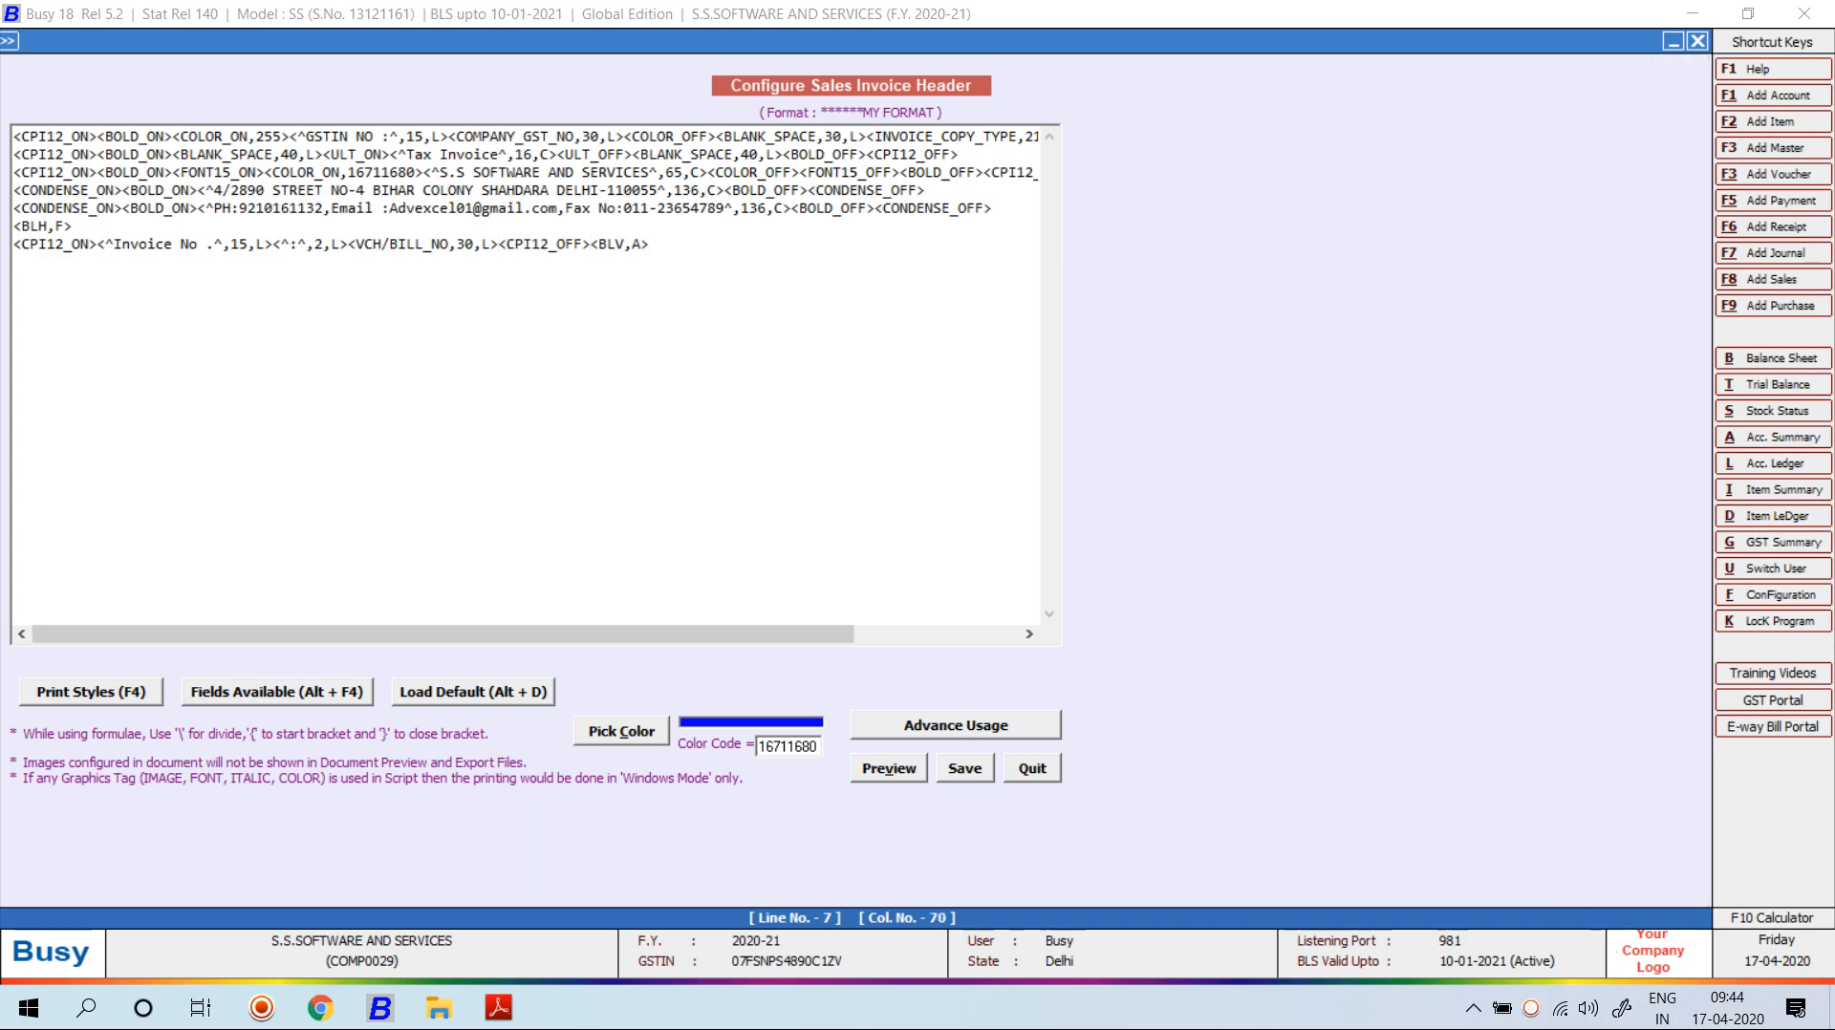
key("F4")
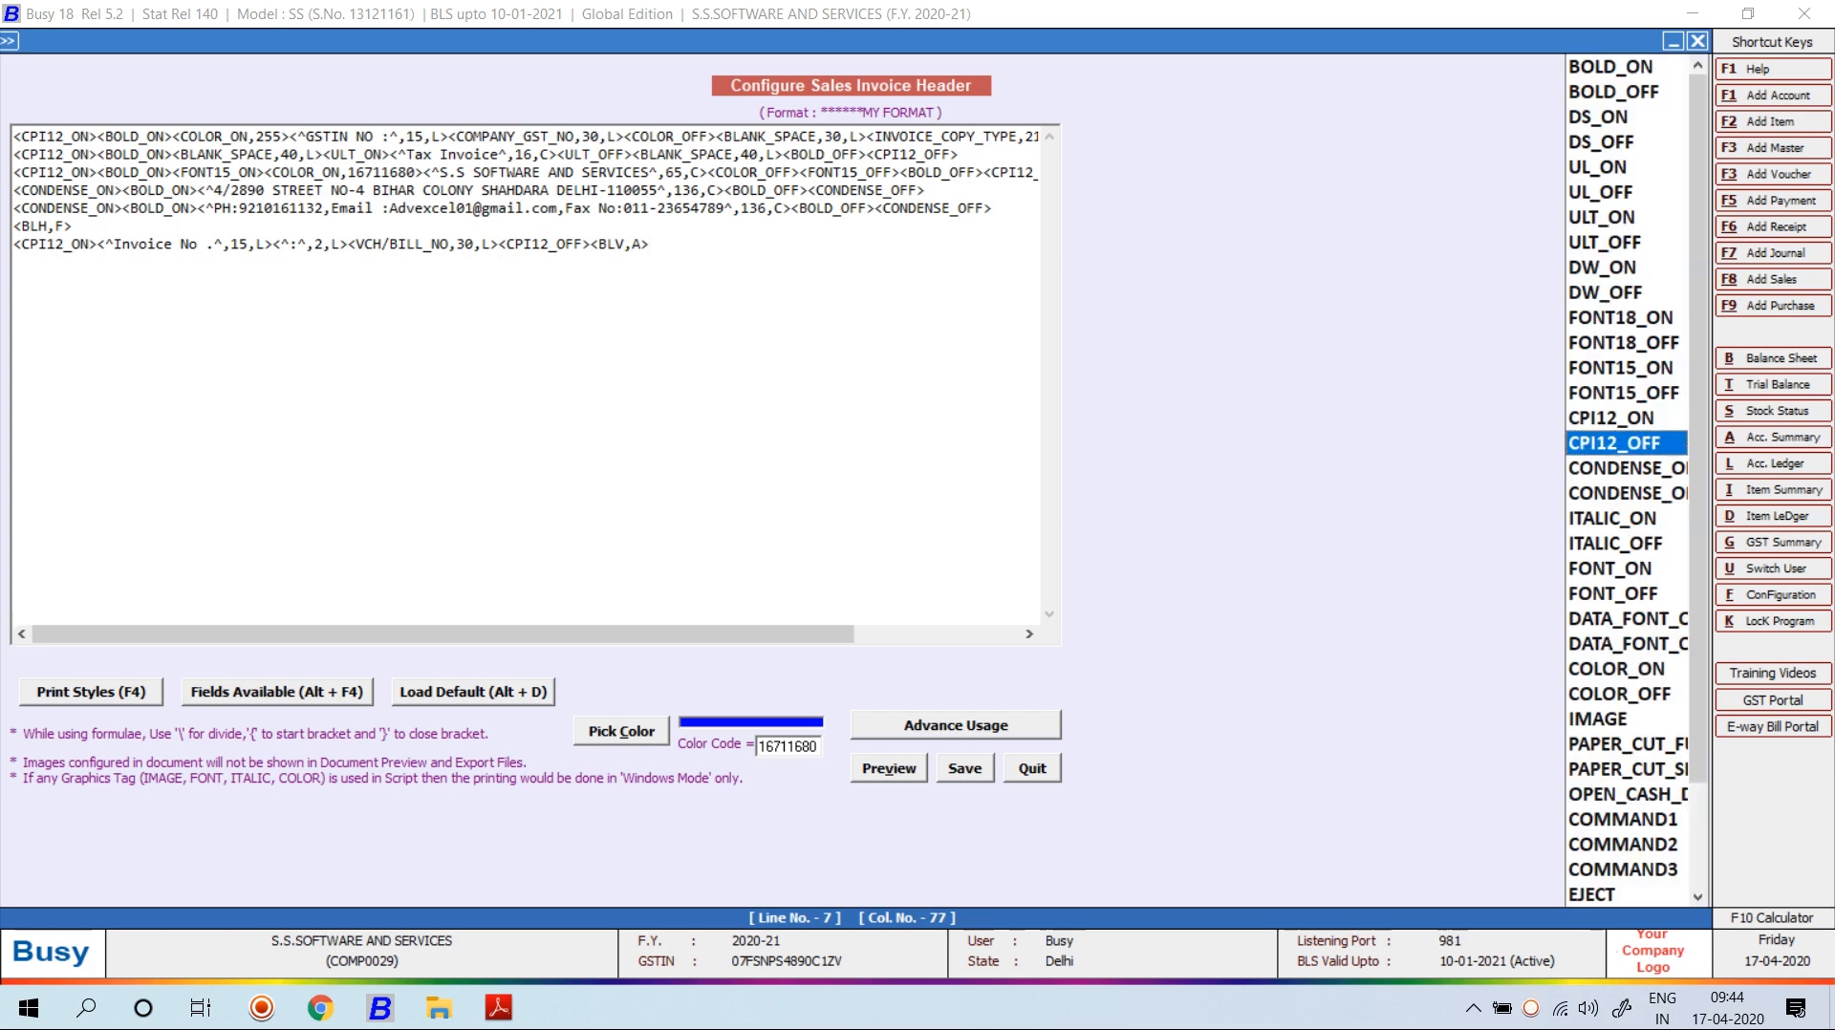
key("Up")
key("Return")
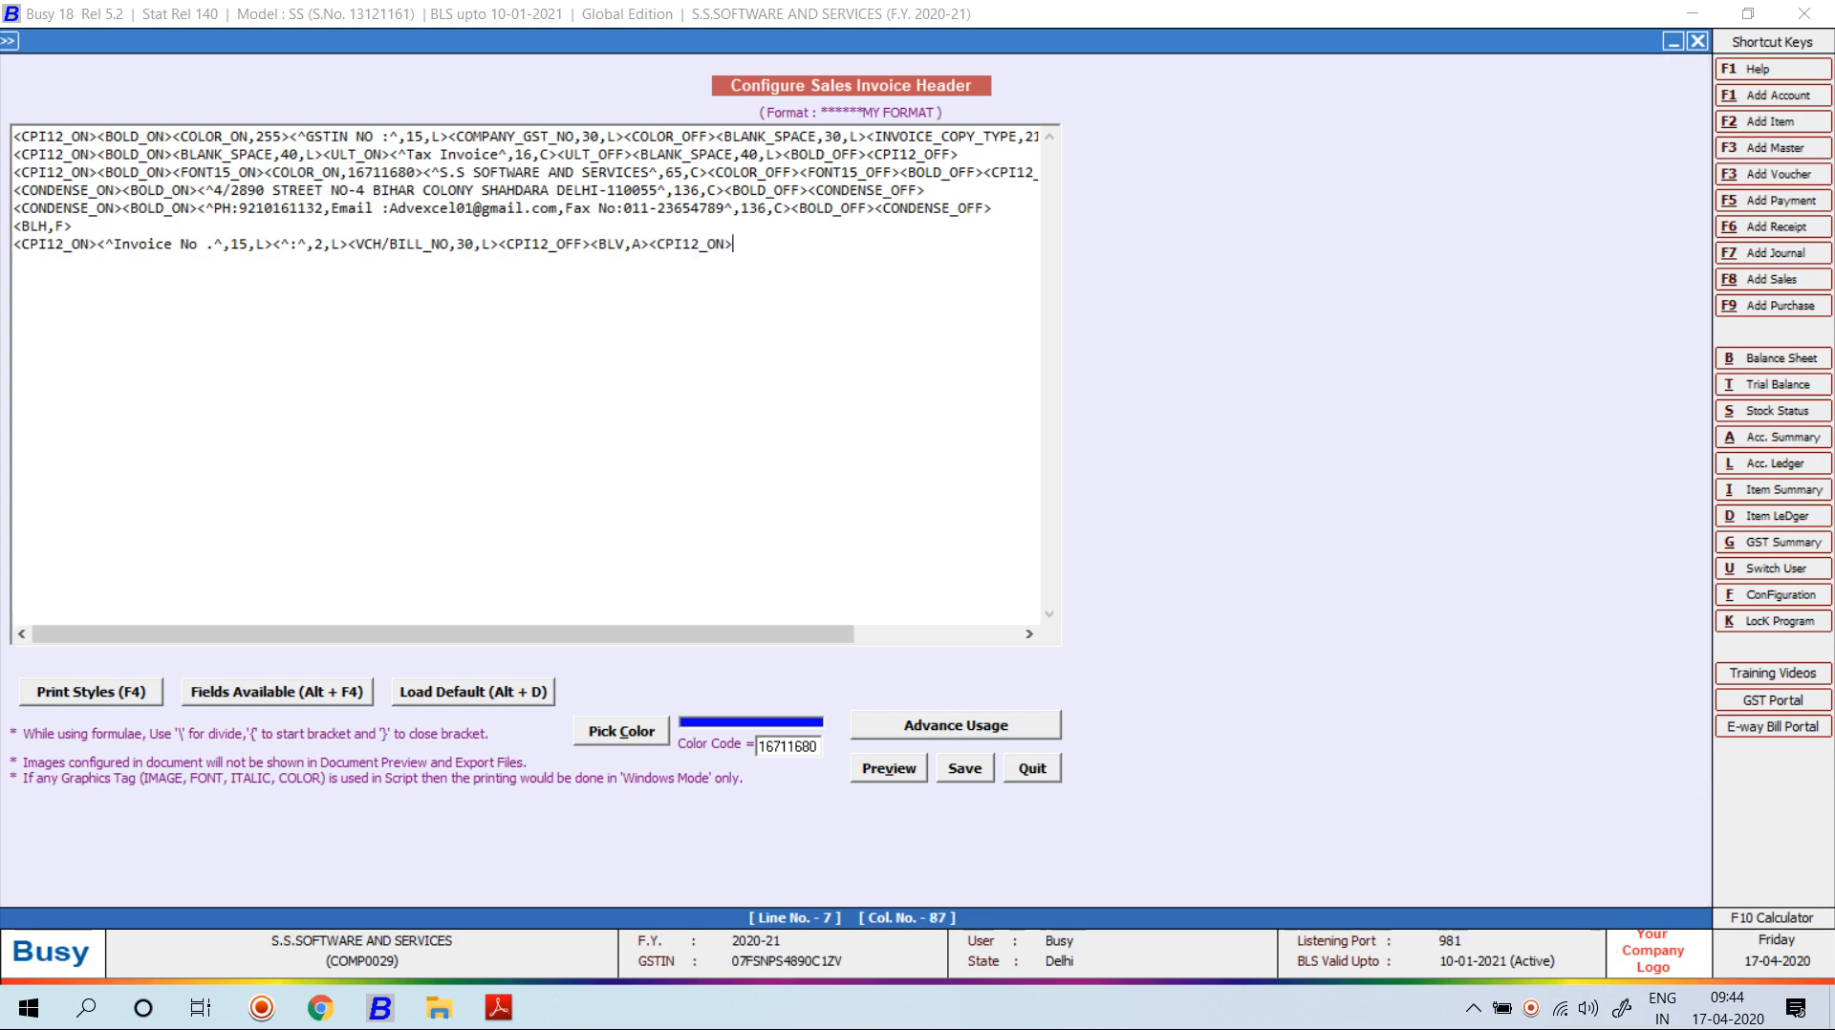
Add a static text label 'transport' after the divider and compare with the sample invoice.
key("alt+F4")
key("Escape")
key("alt+F4")
key("End")
key("Return")
key("Left")
key("Left")
key("Left")
key("Left")
key("Left")
key("BackSpace")
key("BackSpace")
key("BackSpace")
key("BackSpace")
key("BackSpace")
key("BackSpace")
key("BackSpace")
key("BackSpace")
key("BackSpace")
key("BackSpace")
key("BackSpace")
key("BackSpace")
key("BackSpace")
key("BackSpace")
key("BackSpace")
type("transport")
key("alt+Tab")
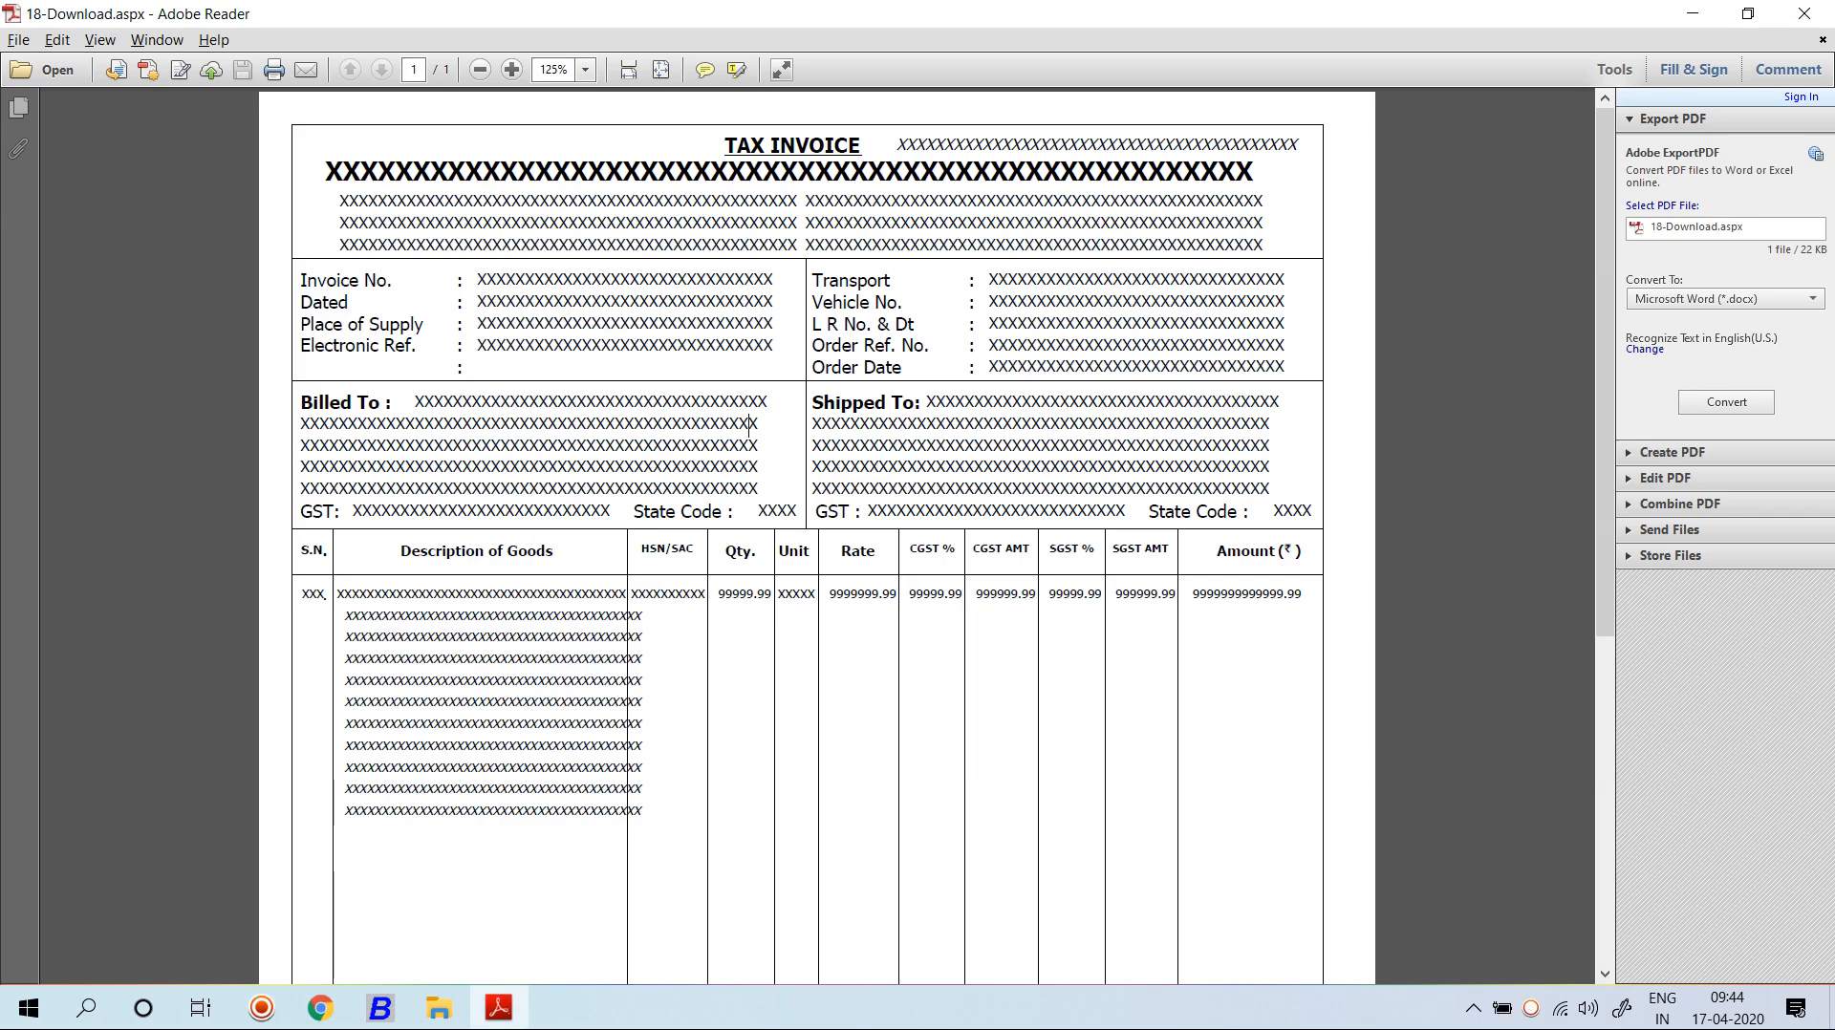
Set the Transport label's width to 15.
key("alt+Tab")
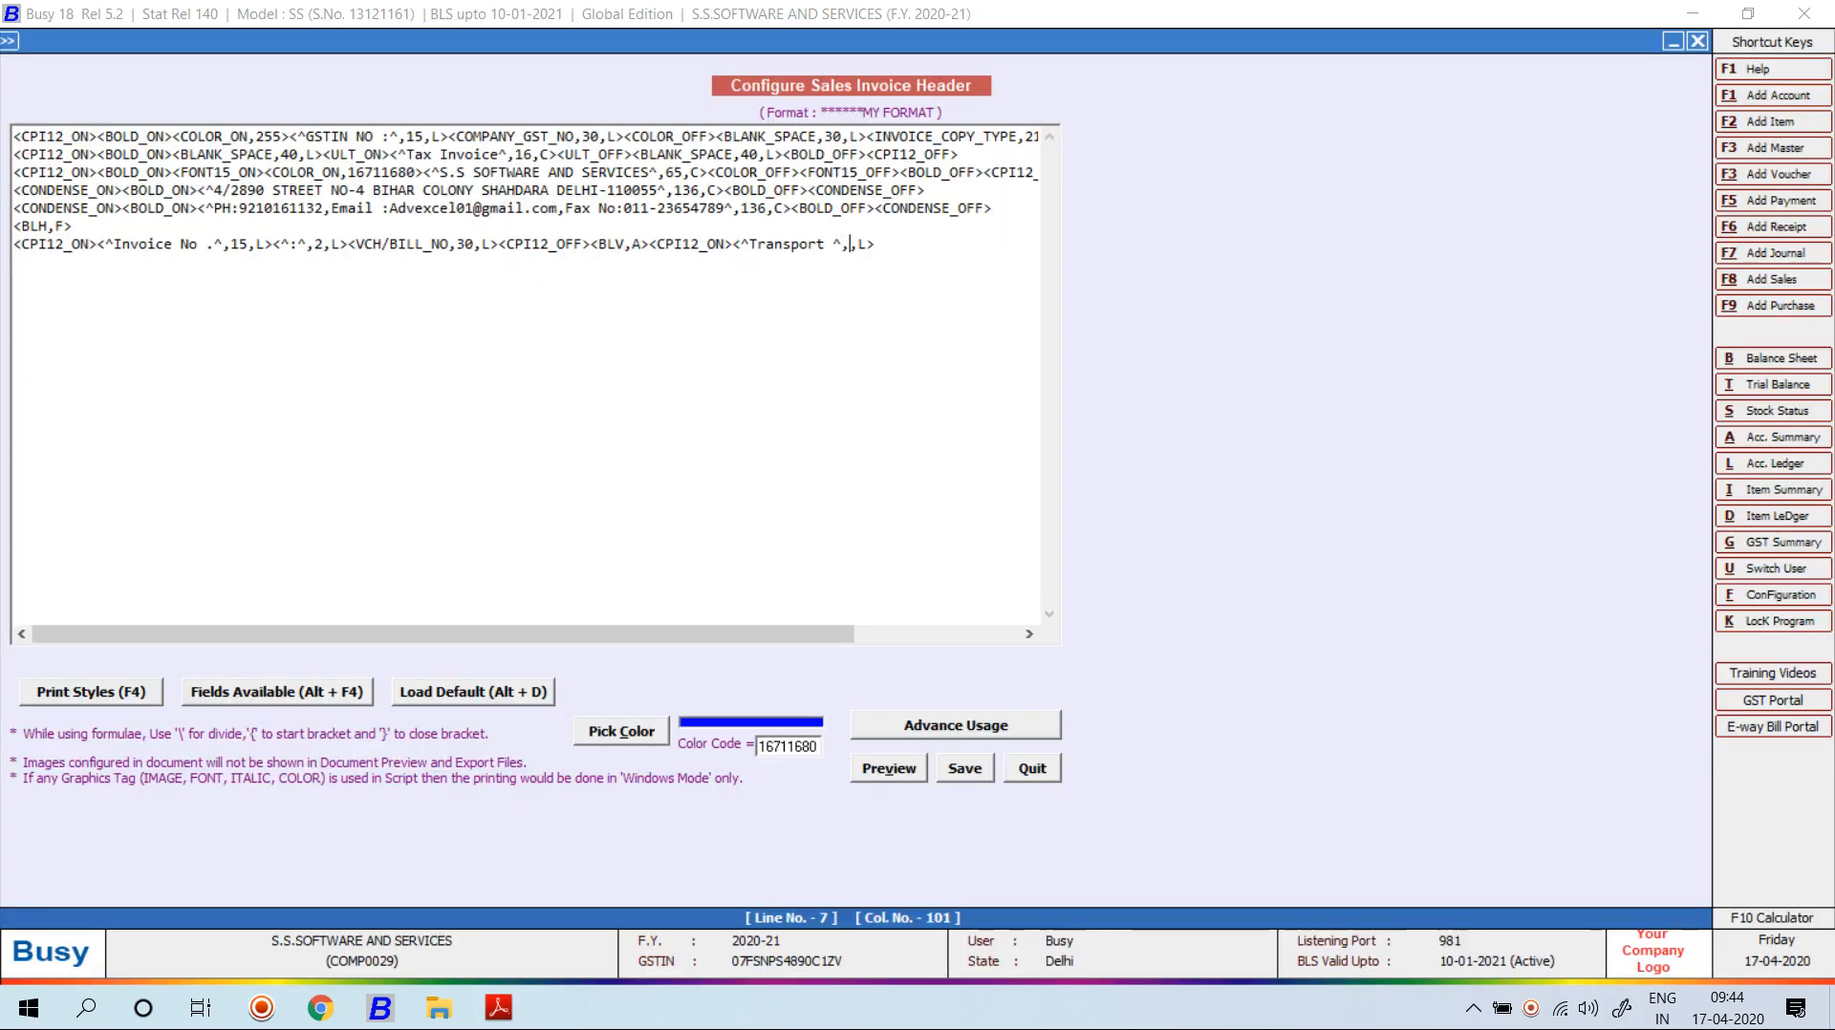
type(":")
key("BackSpace")
type("15")
key("Right")
key("Right")
key("Right")
Add a ':' static text with width 2 after the Transport label.
key("alt+F4")
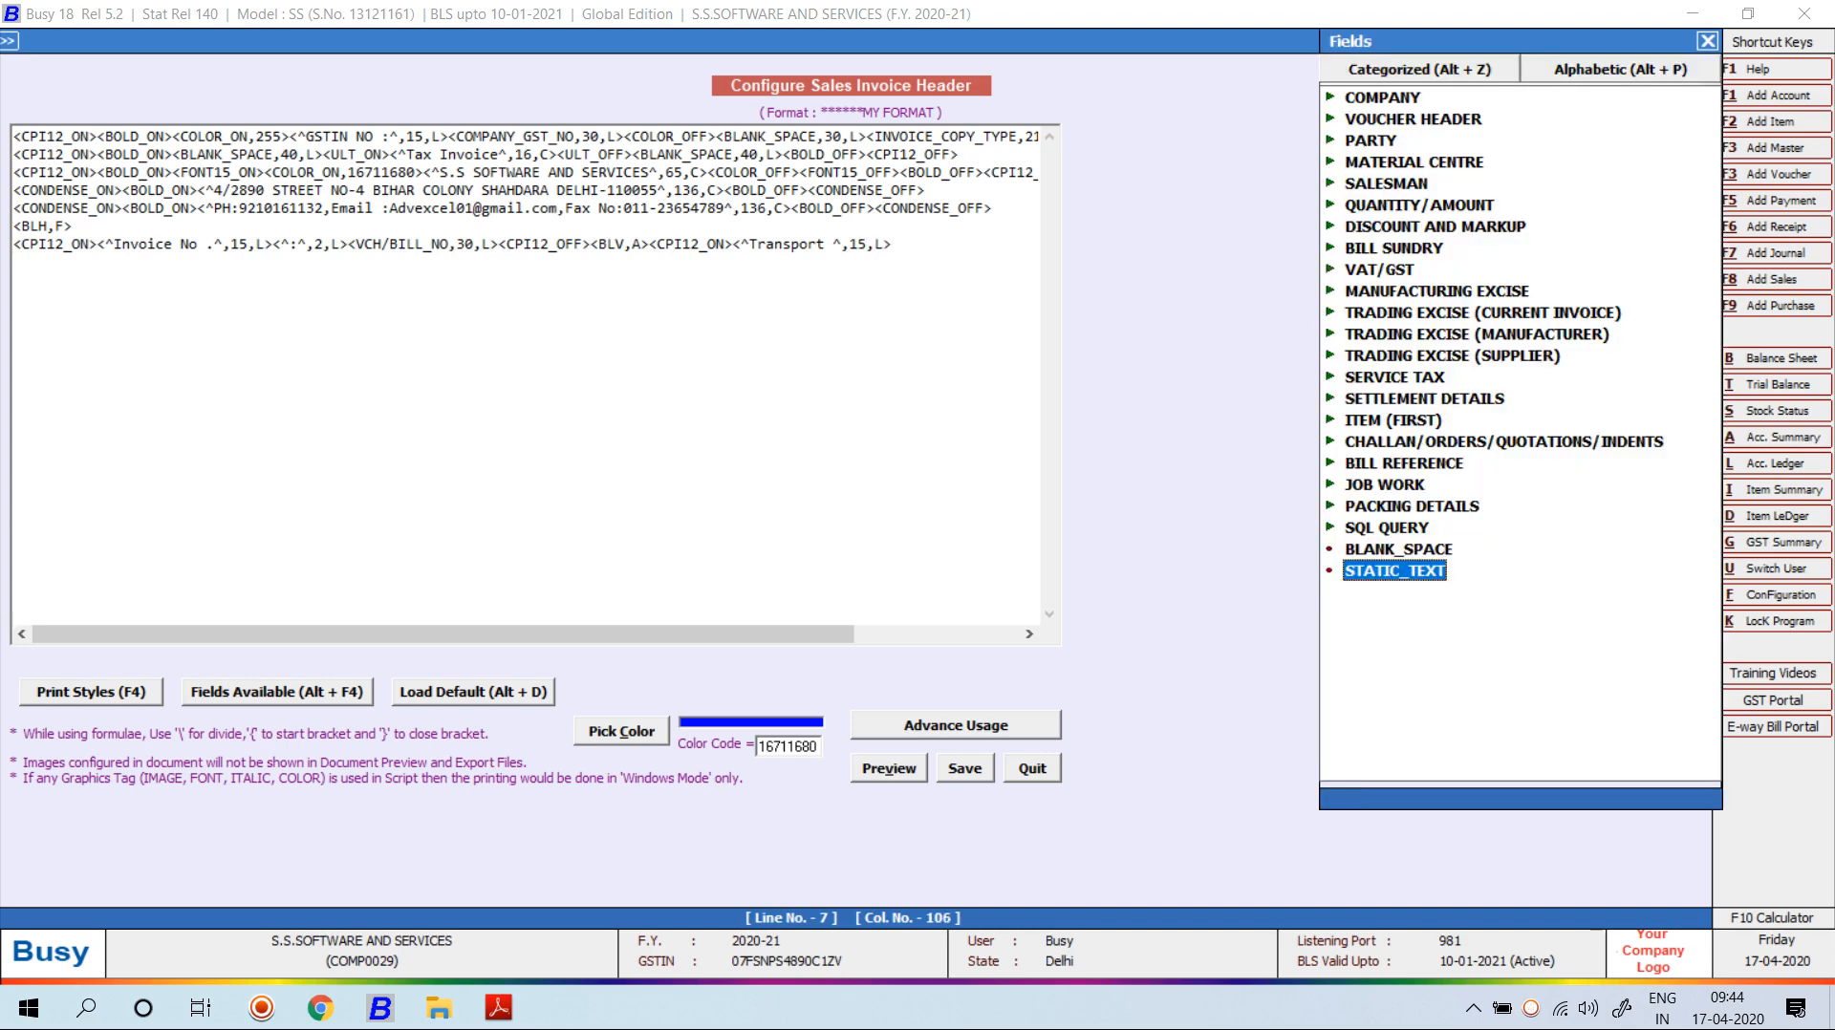
key("Return")
key("Left")
key("Left")
key("Left")
key("BackSpace")
key("BackSpace")
key("BackSpace")
key("BackSpace")
key("BackSpace")
key("BackSpace")
key("BackSpace")
key("BackSpace")
key("BackSpace")
key("BackSpace")
key("BackSpace")
key("BackSpace")
key("BackSpace")
key("BackSpace")
key("BackSpace")
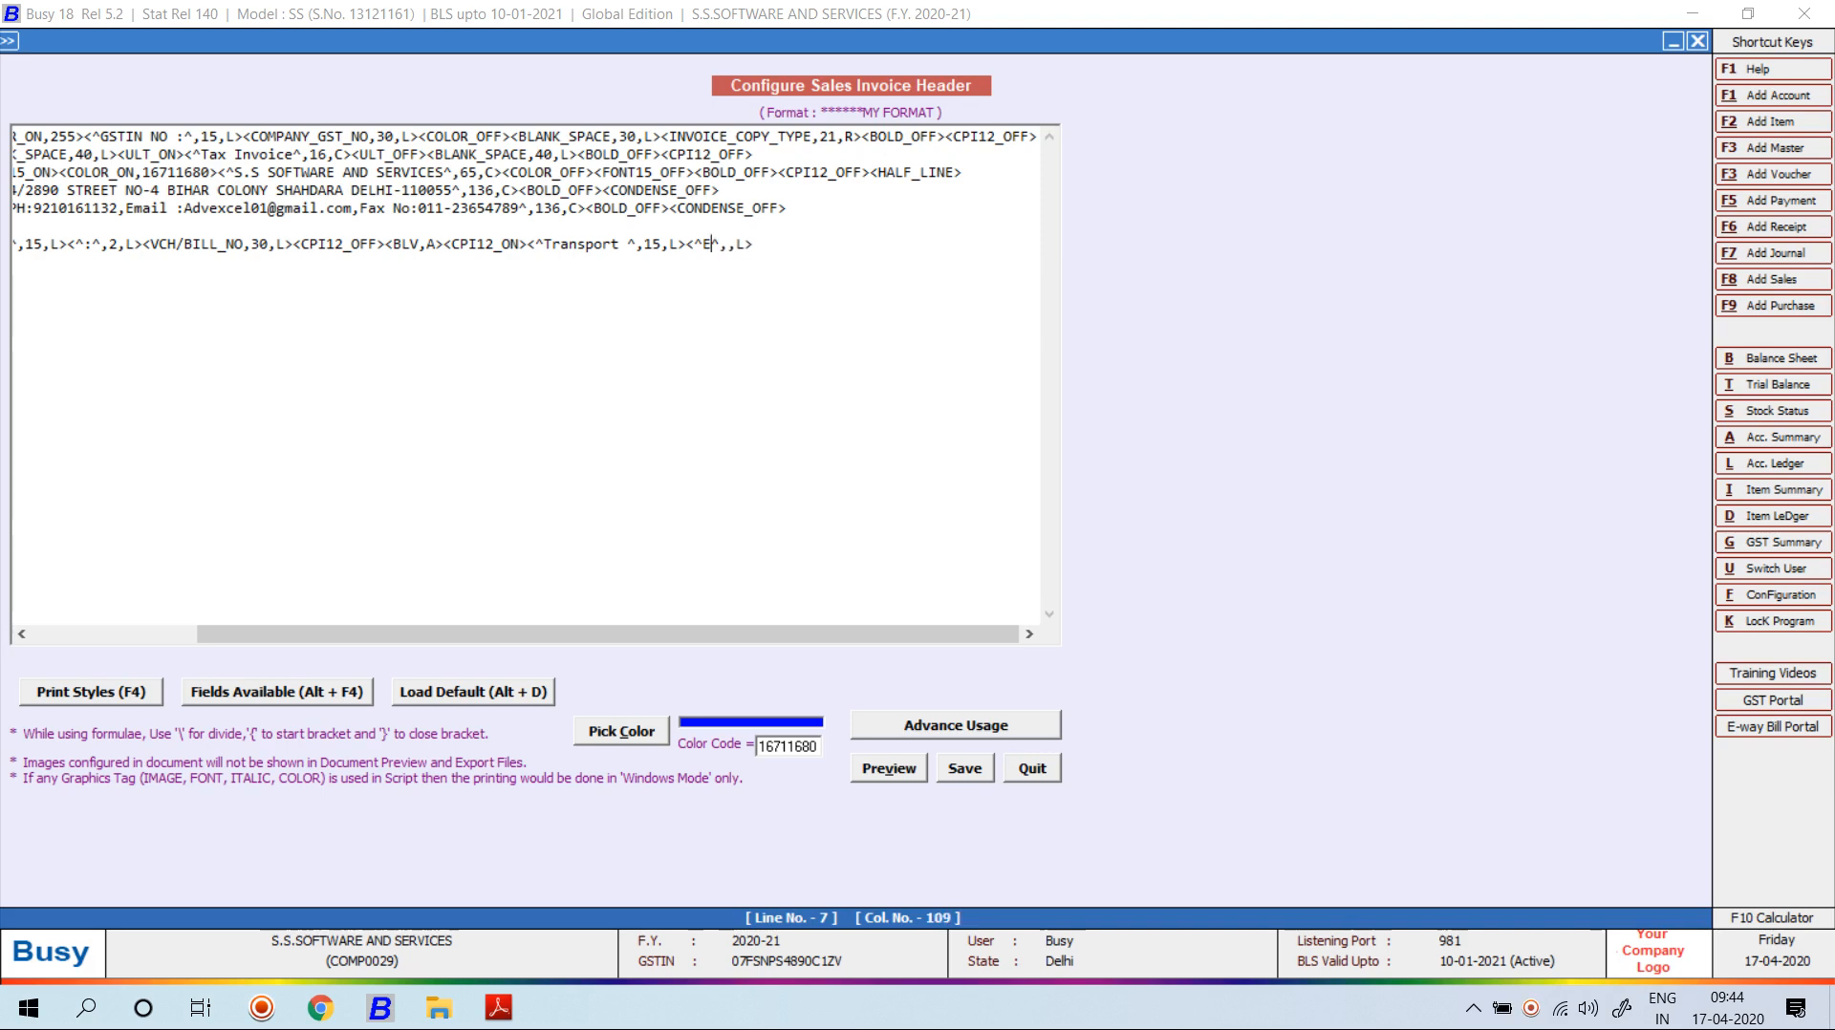
type(":")
key("Right")
type("2")
key("Right")
key("Right")
Insert the Voucher Header TRANSPORT field at the end of line 7.
key("alt+F4")
key("Home")
key("Down")
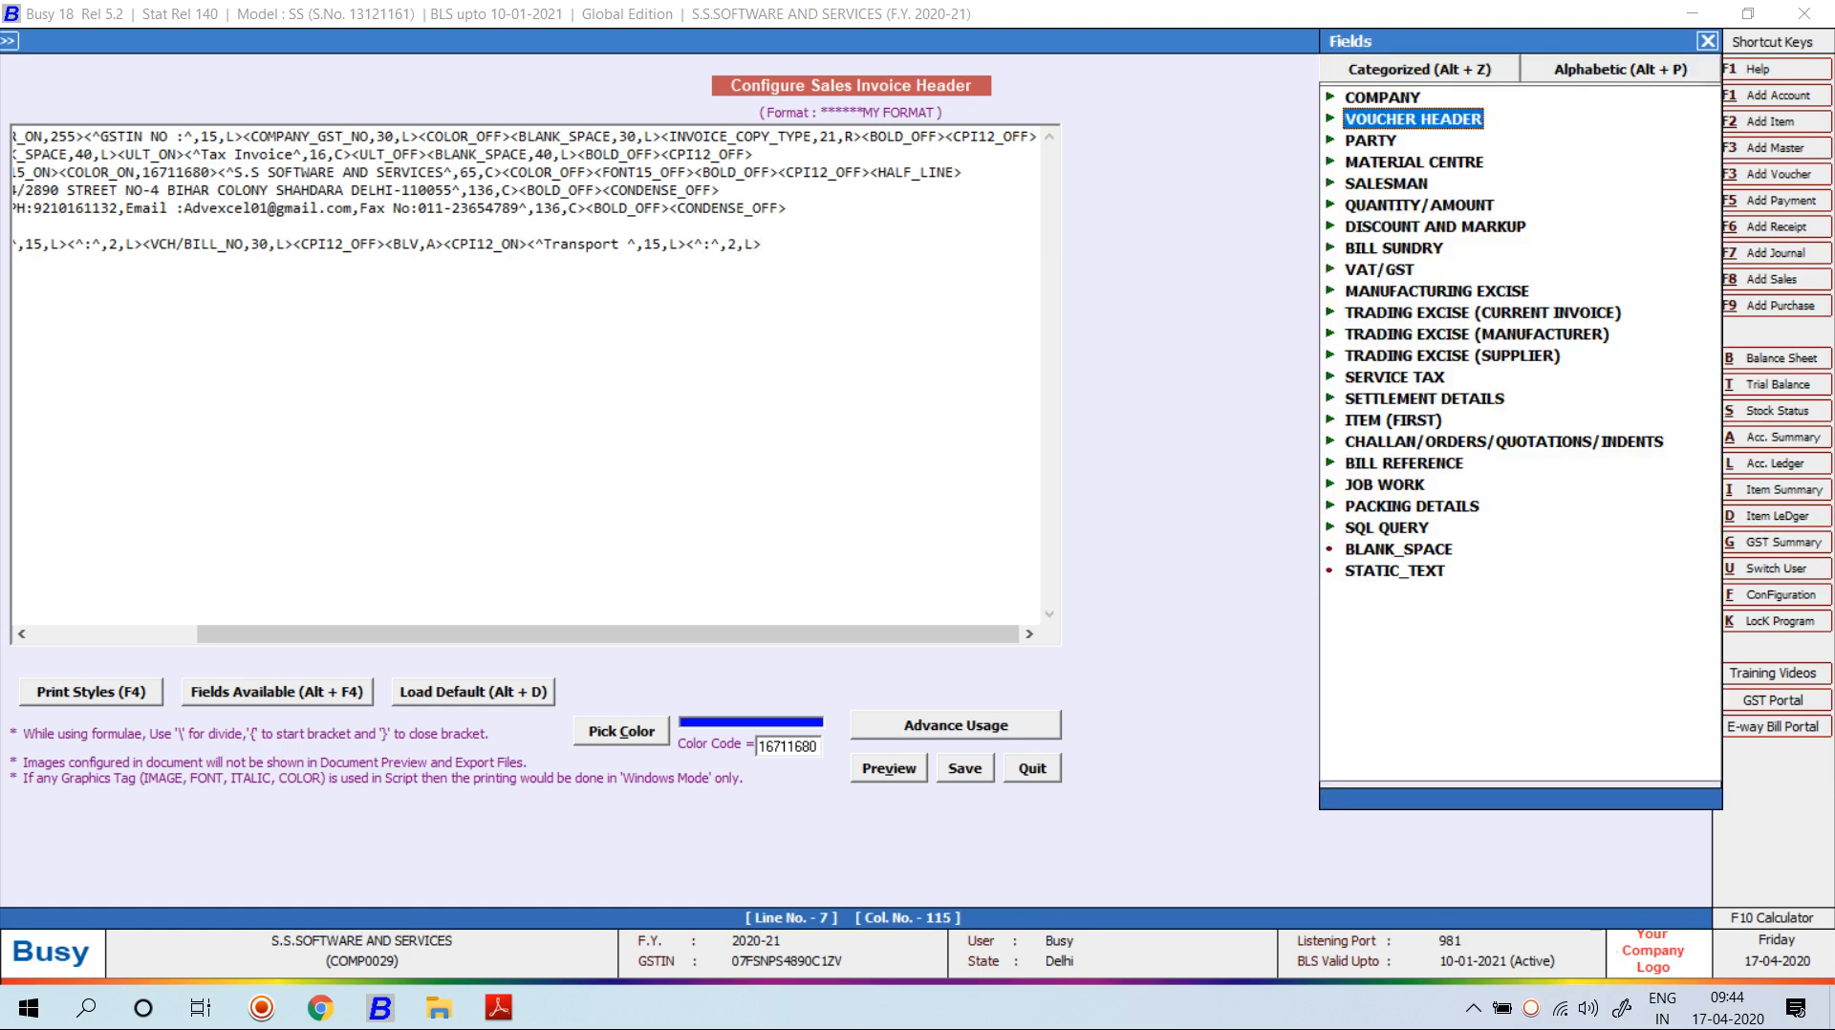
key("Right")
key("Down")
key("Down")
key("Down")
key("Down")
key("Down")
key("Down")
key("Down")
key("Down")
key("Down")
key("Down")
key("Down")
key("Down")
key("Down")
key("Down")
key("Down")
key("Down")
key("Down")
key("Down")
key("Down")
key("Down")
key("Down")
key("Down")
key("Down")
key("Down")
key("Down")
key("Down")
key("Down")
key("Down")
key("Down")
key("Down")
key("Down")
key("Down")
key("Down")
key("Down")
key("Down")
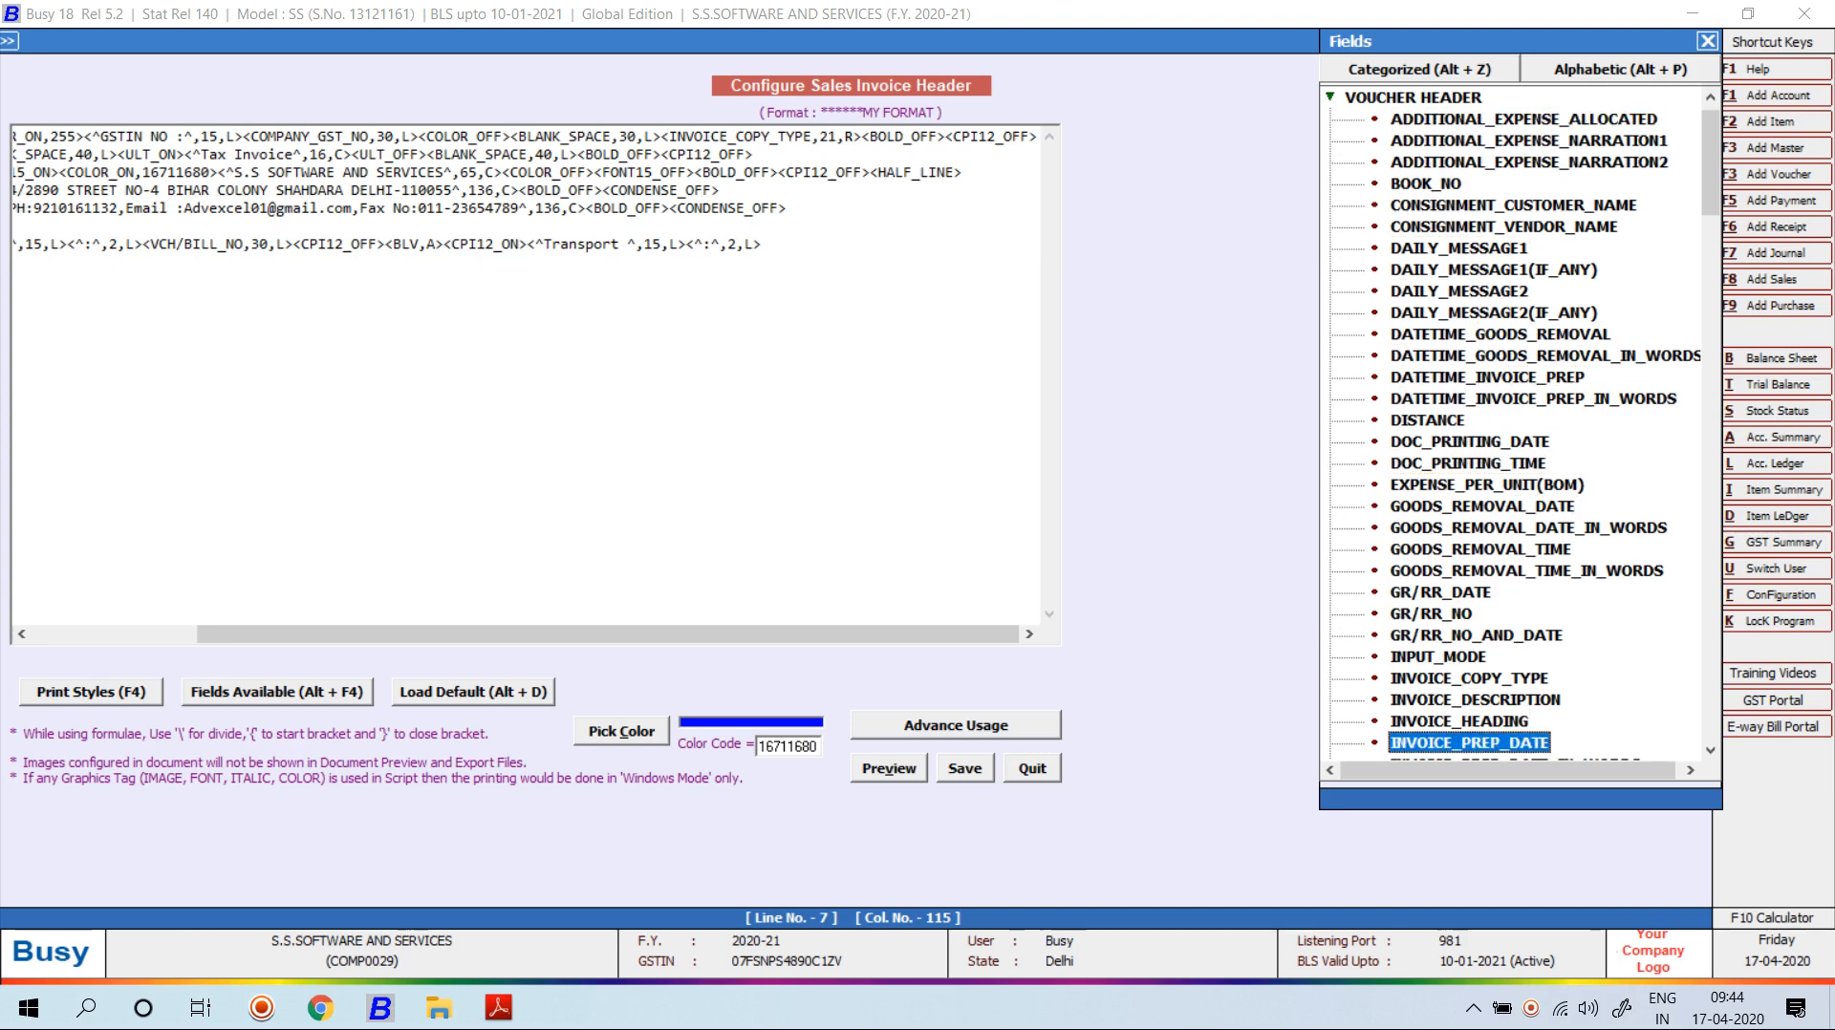
key("Down")
key("Down")
key("Down")
key("Down")
key("Down")
key("Down")
key("Down")
key("Down")
key("Down")
key("Down")
key("Down")
key("Down")
key("Down")
key("Down")
key("Down")
key("Down")
key("Up")
key("Up")
key("Up")
key("Up")
key("Up")
key("Up")
key("Down")
key("Up")
key("Up")
key("Up")
key("Up")
key("Up")
key("Up")
key("Up")
key("Up")
key("Up")
key("Up")
key("Up")
key("Up")
key("Up")
key("Up")
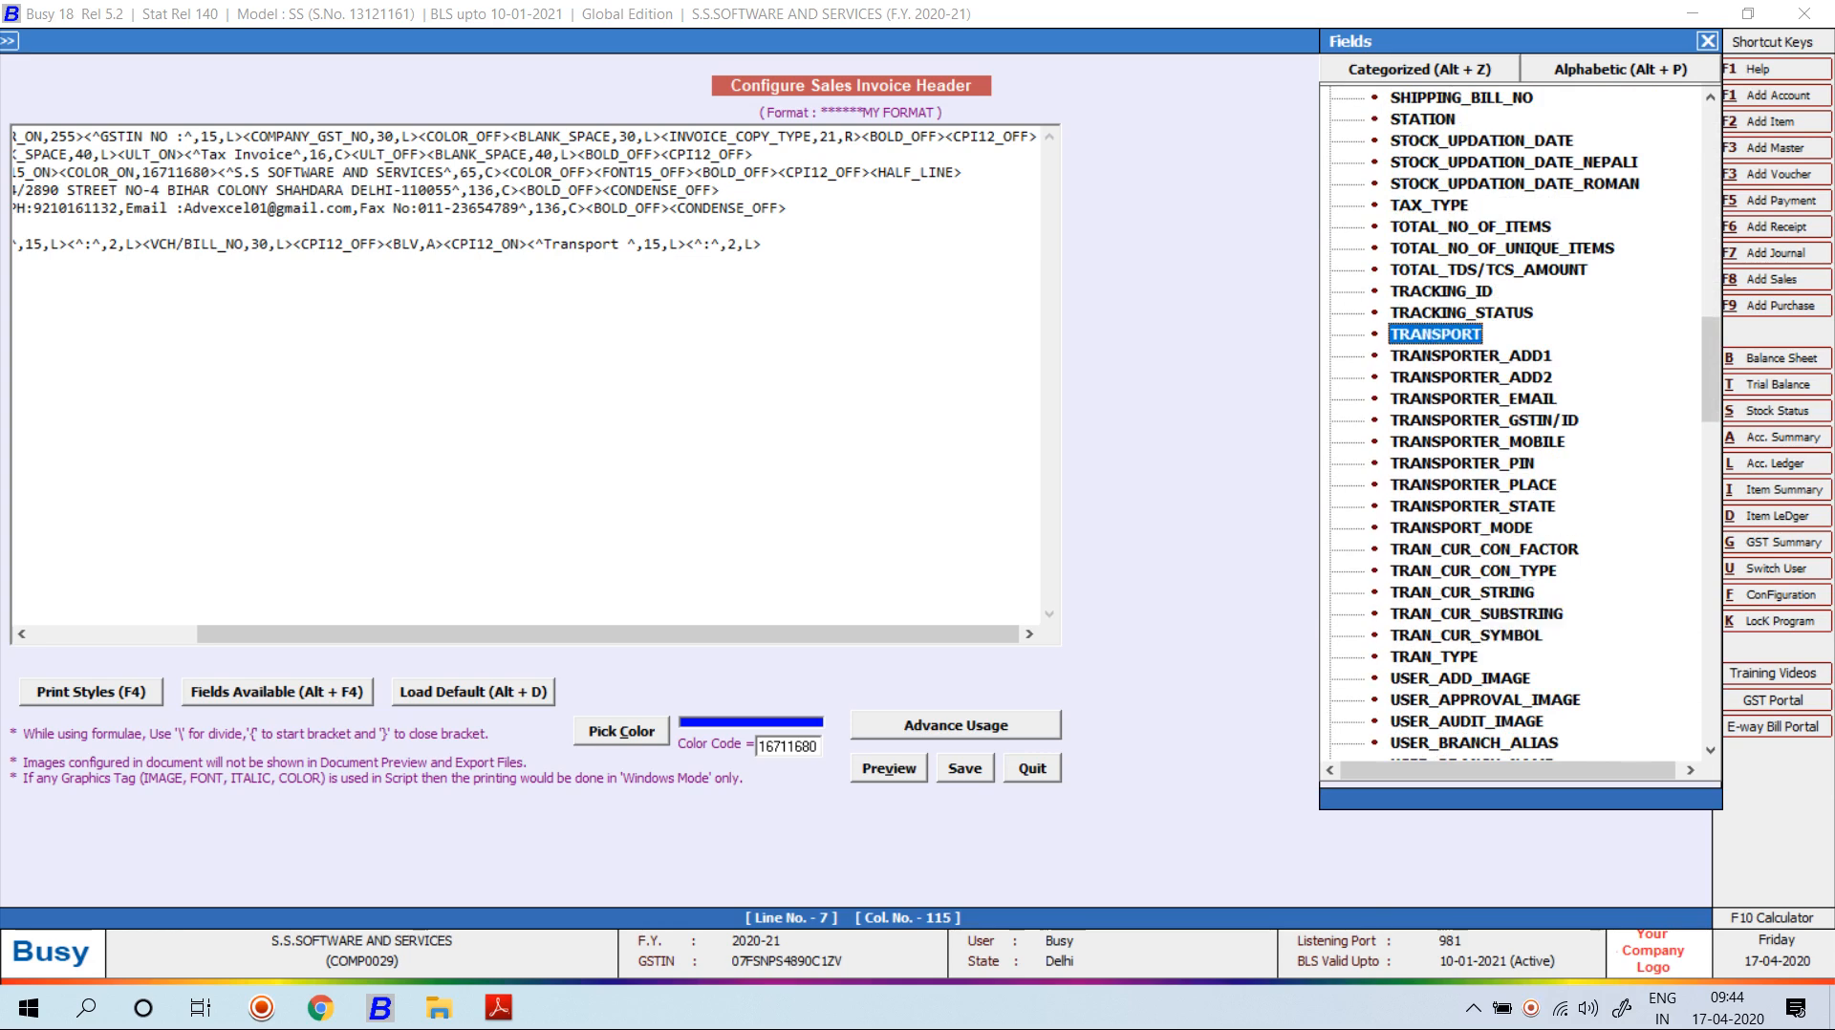
key("Return")
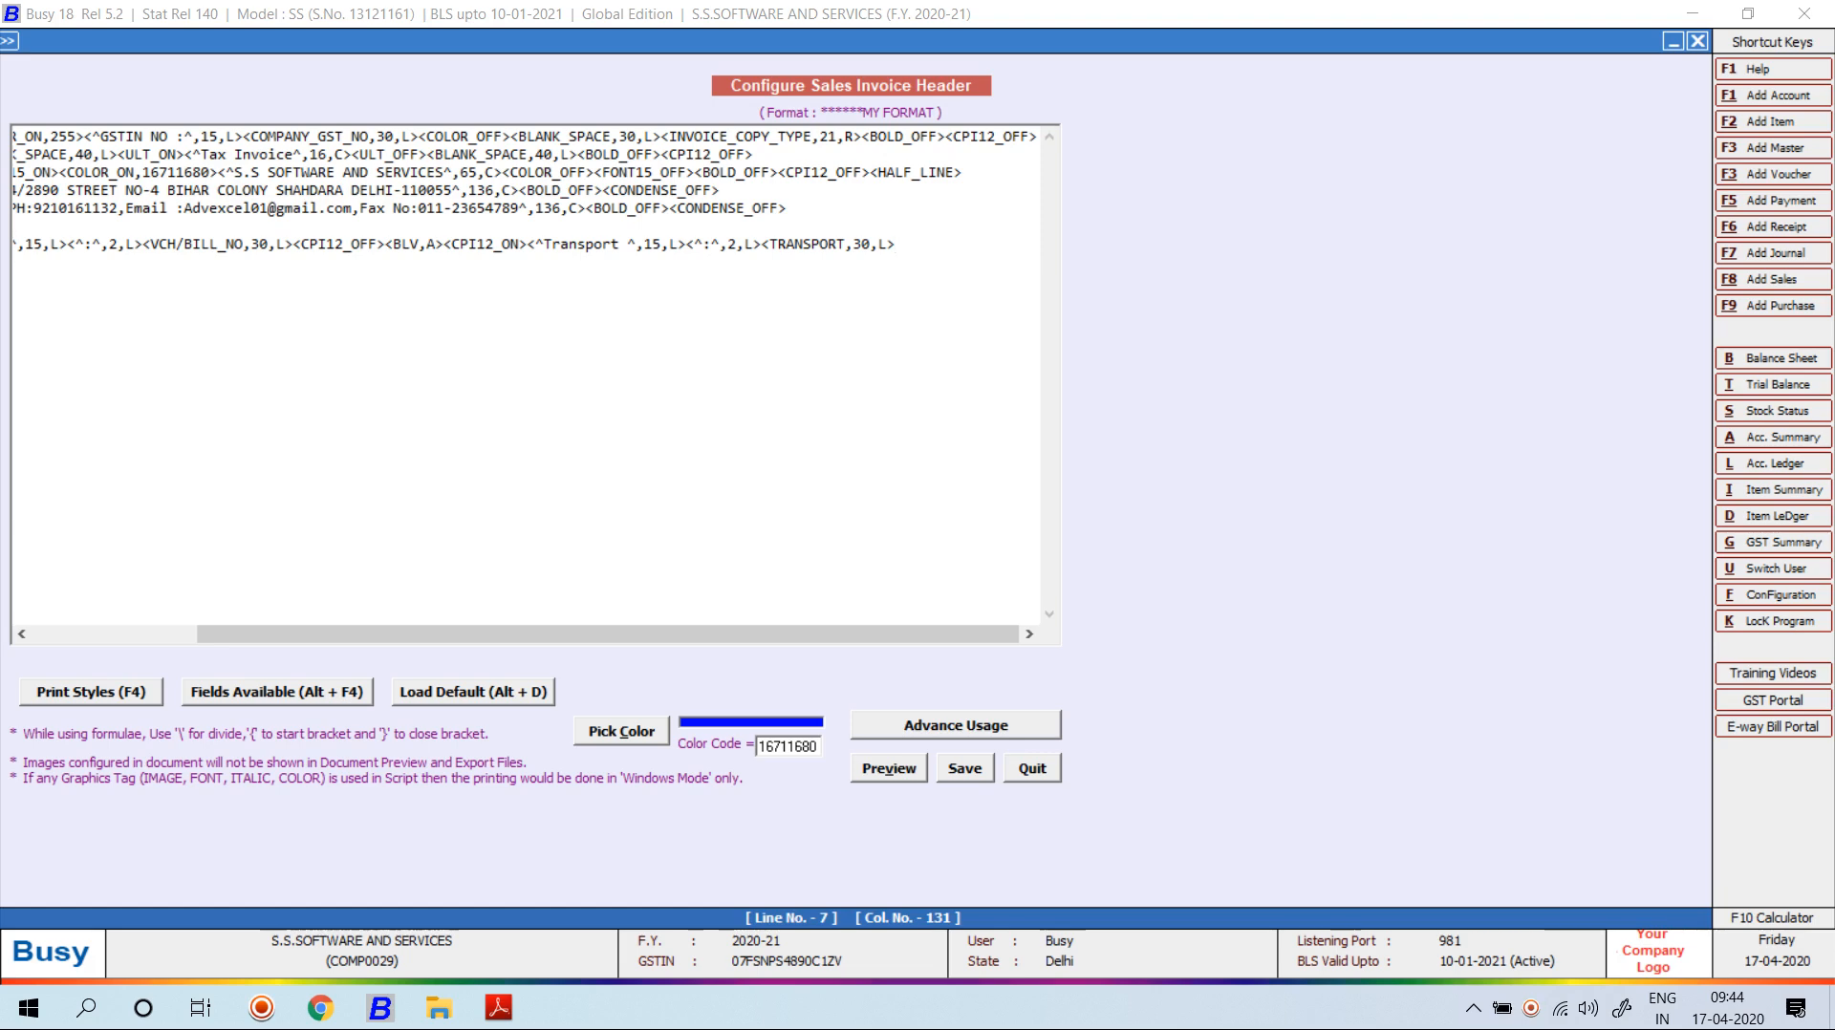
Close the line with CPI12_OFF and check the layout in preview.
key("F4")
key("Down")
key("Return")
key("alt+v")
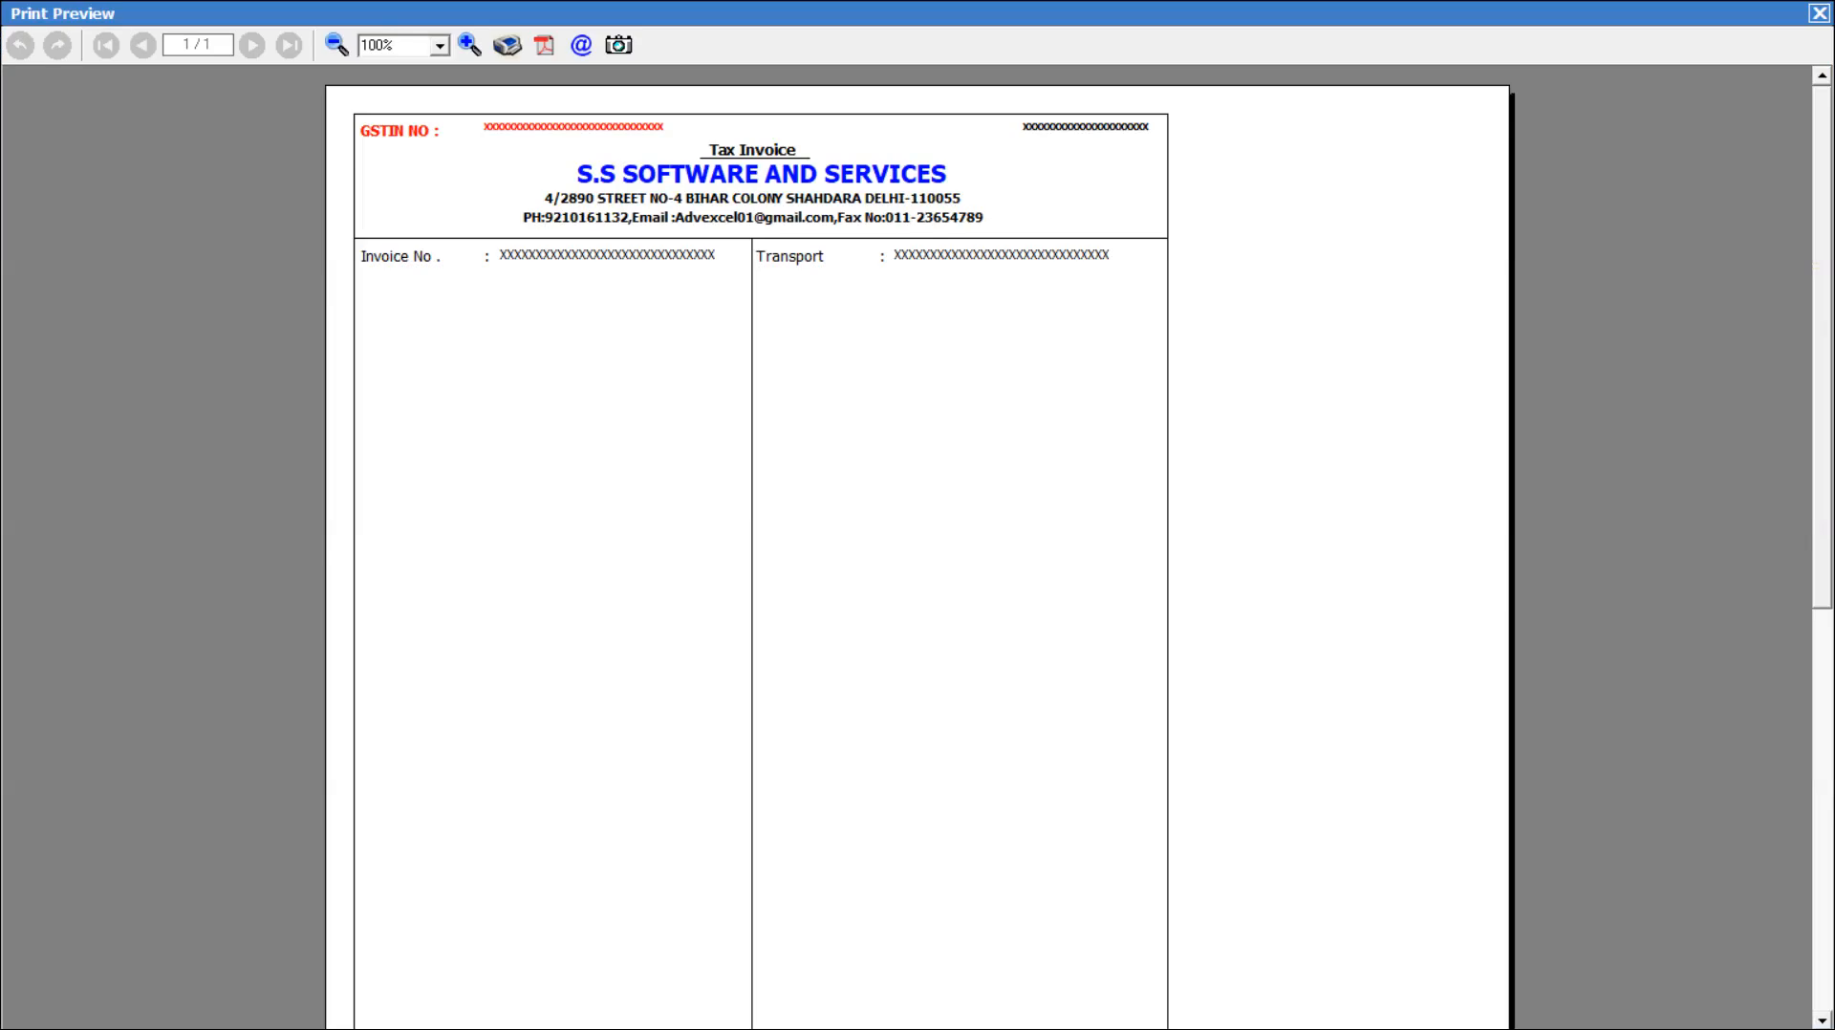
key("Escape")
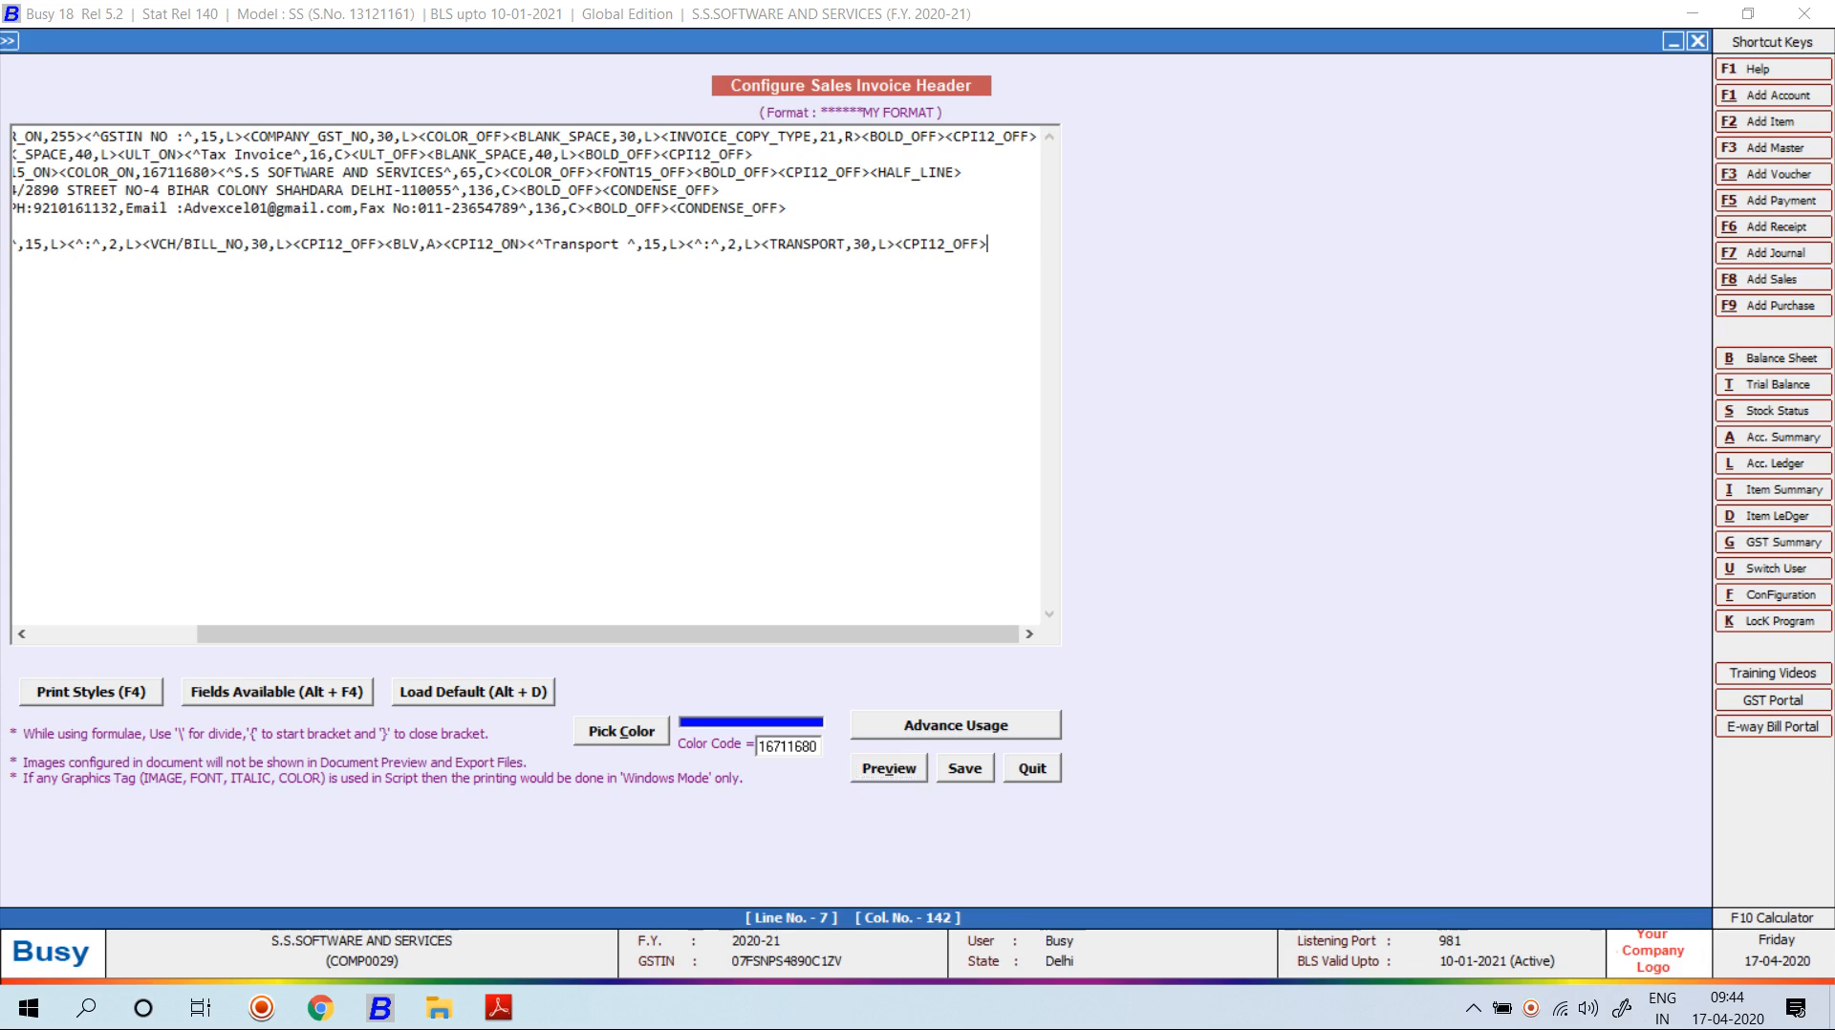
Copy line 7 and paste it three times as lines 8–10.
right_click(141, 246)
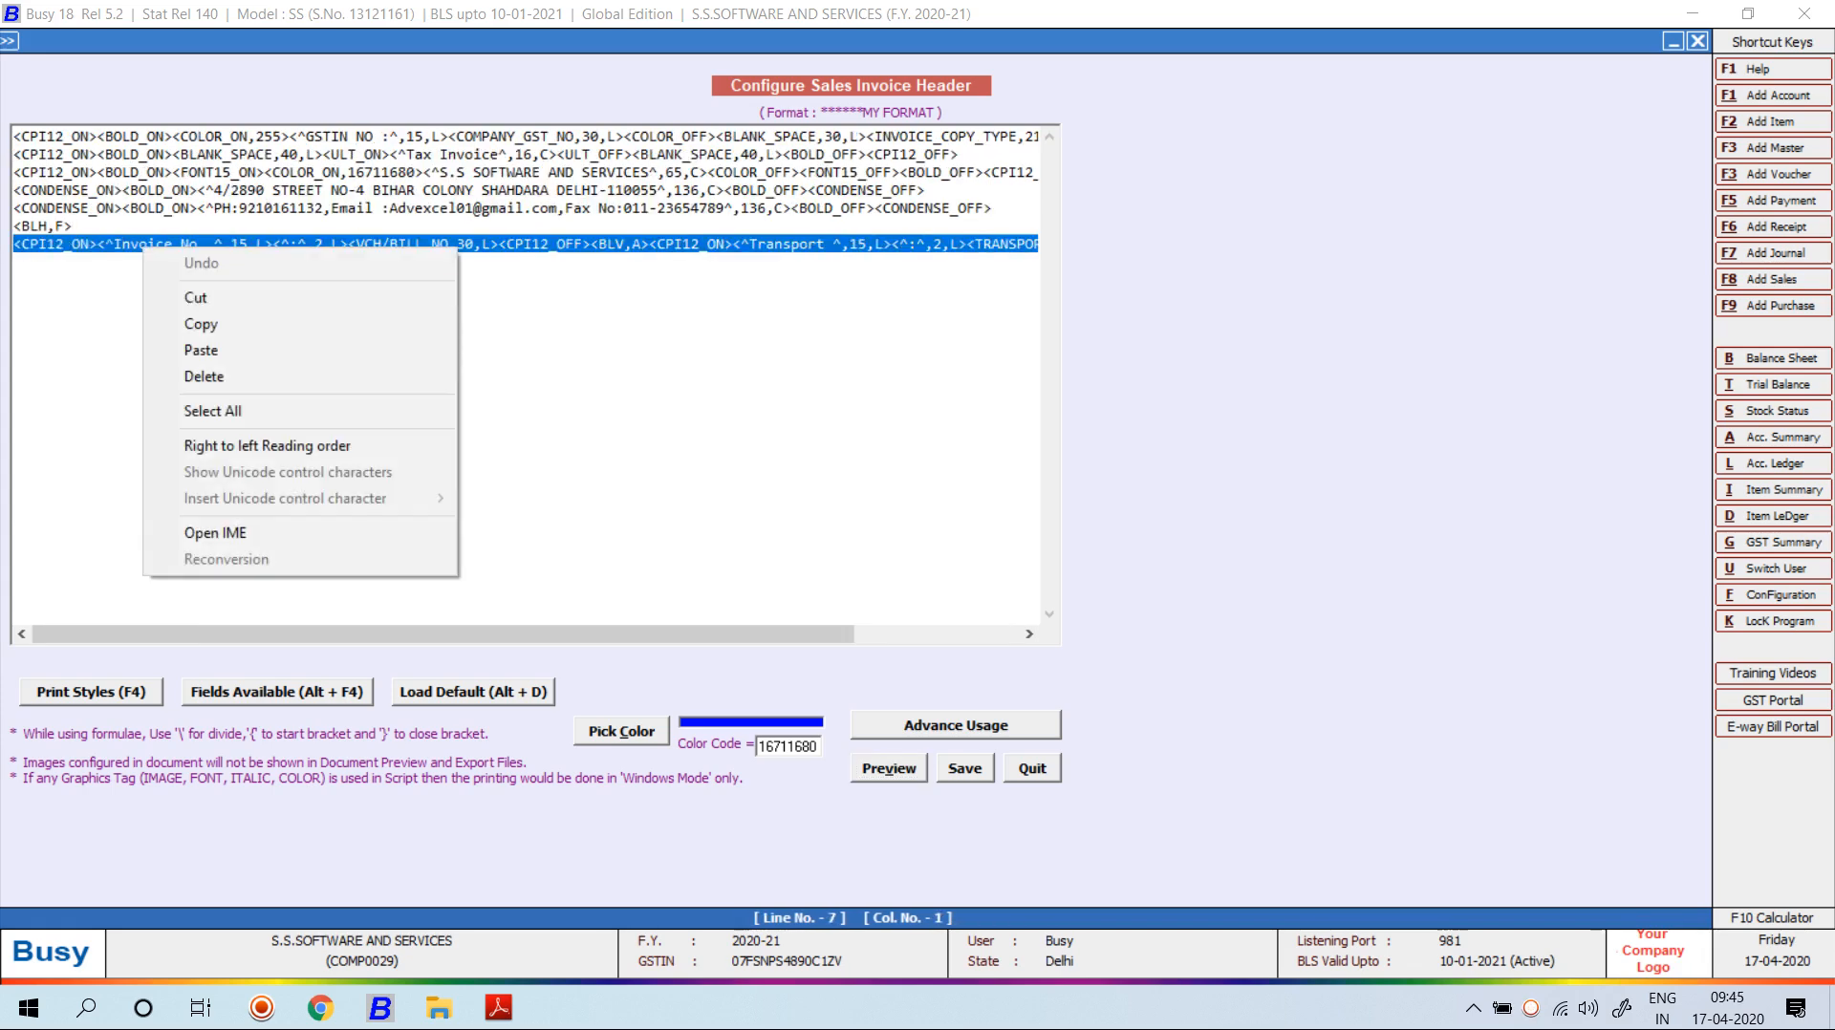
left_click(196, 323)
key("End")
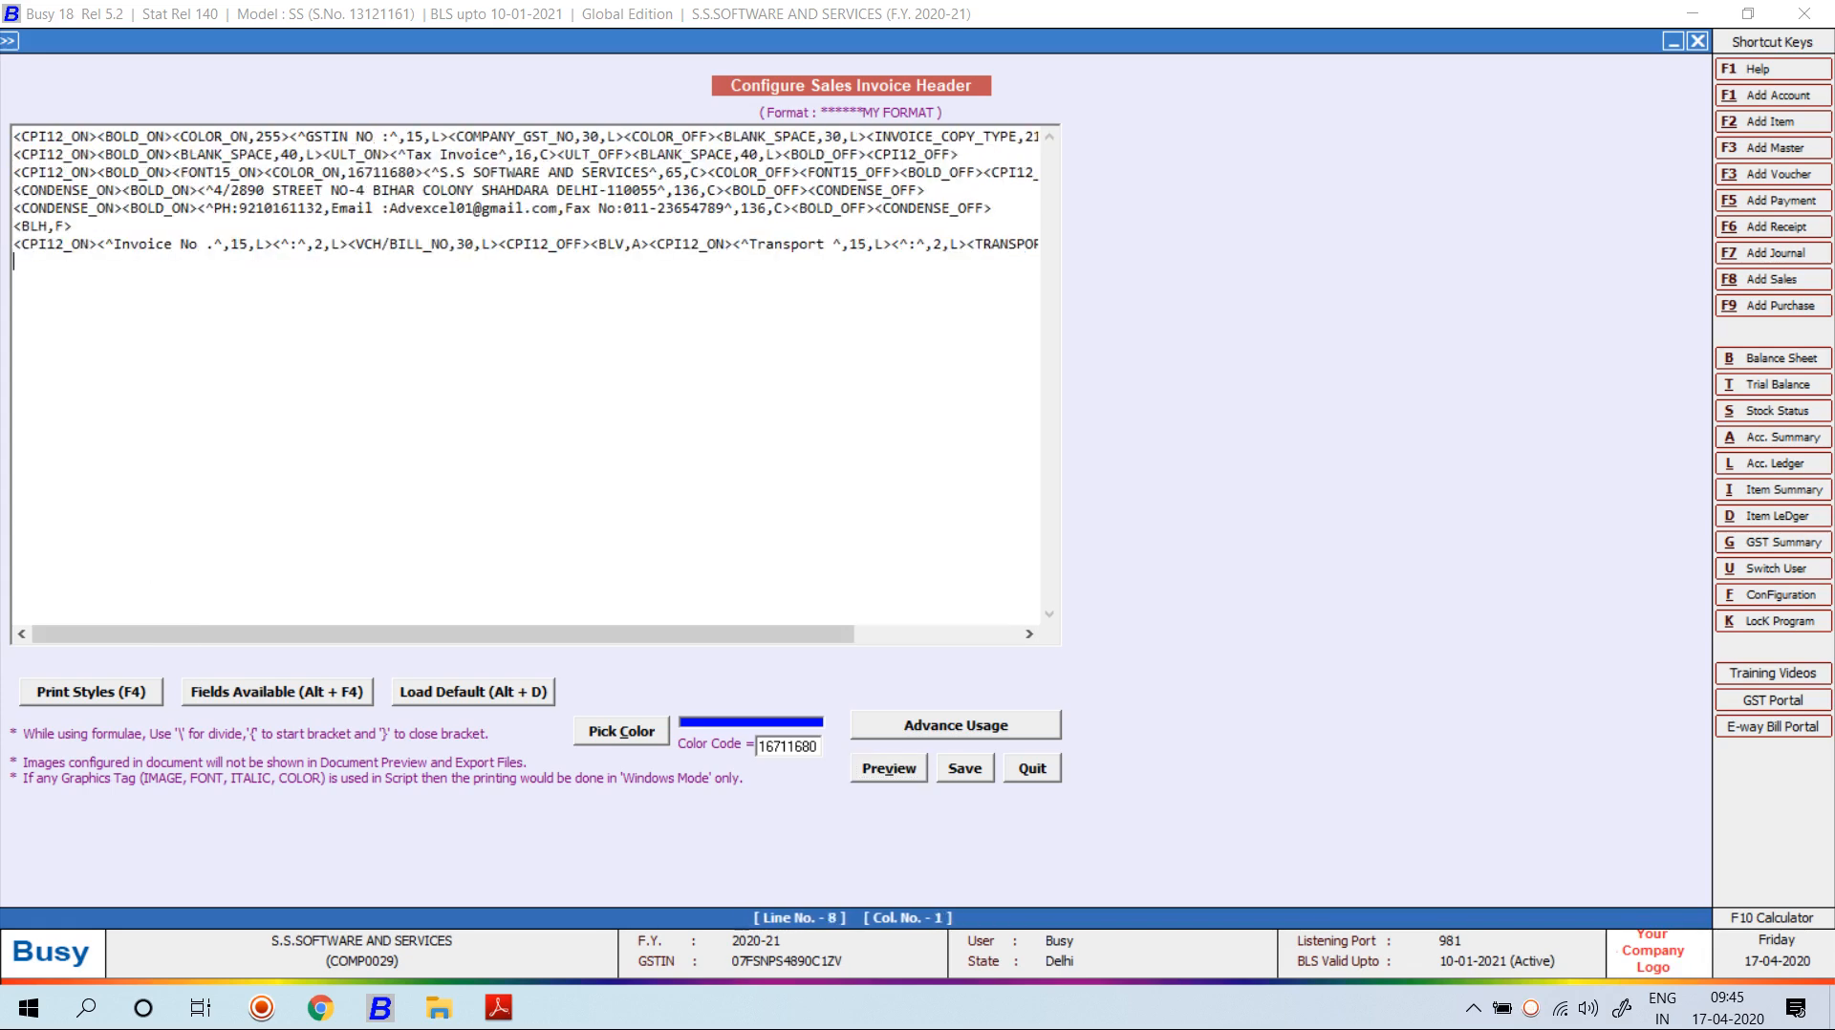
key("Return")
key("ctrl+v")
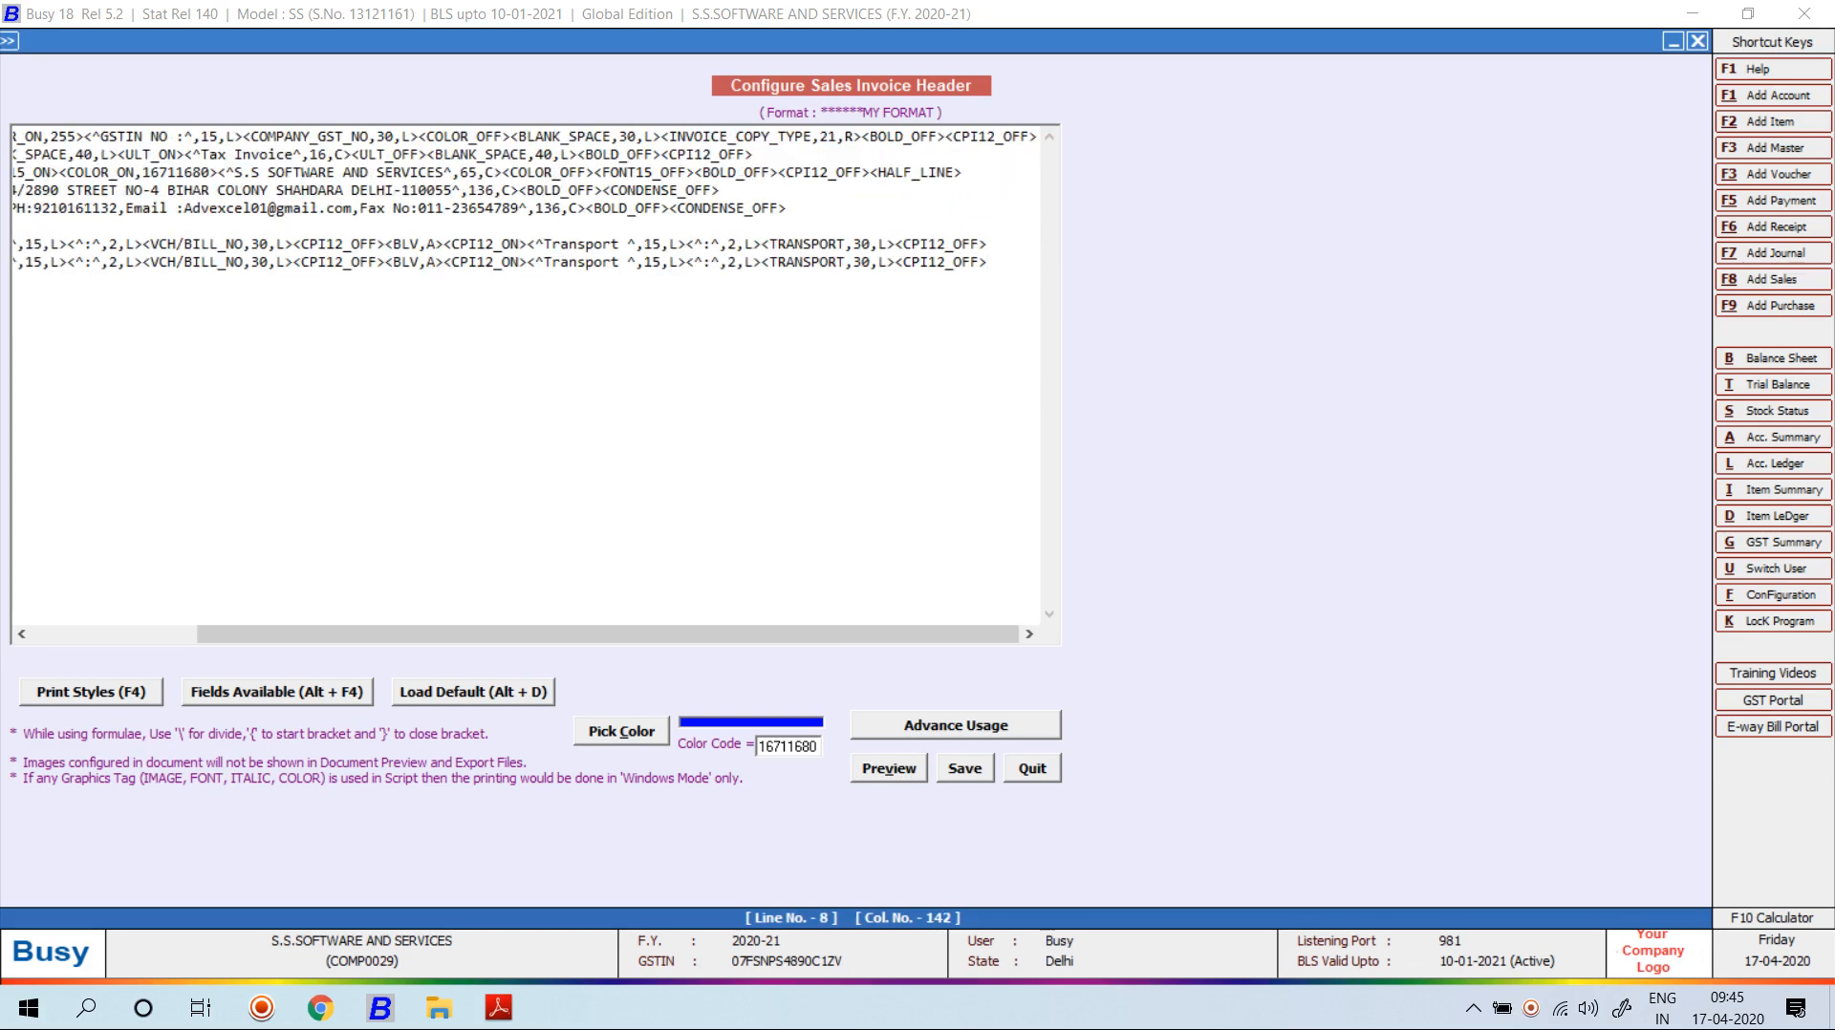
key("Return")
key("ctrl+v")
key("Return")
key("ctrl+v")
key("Return")
Change the Invoice No label on line 8 to 'Dated'.
key("alt+Tab")
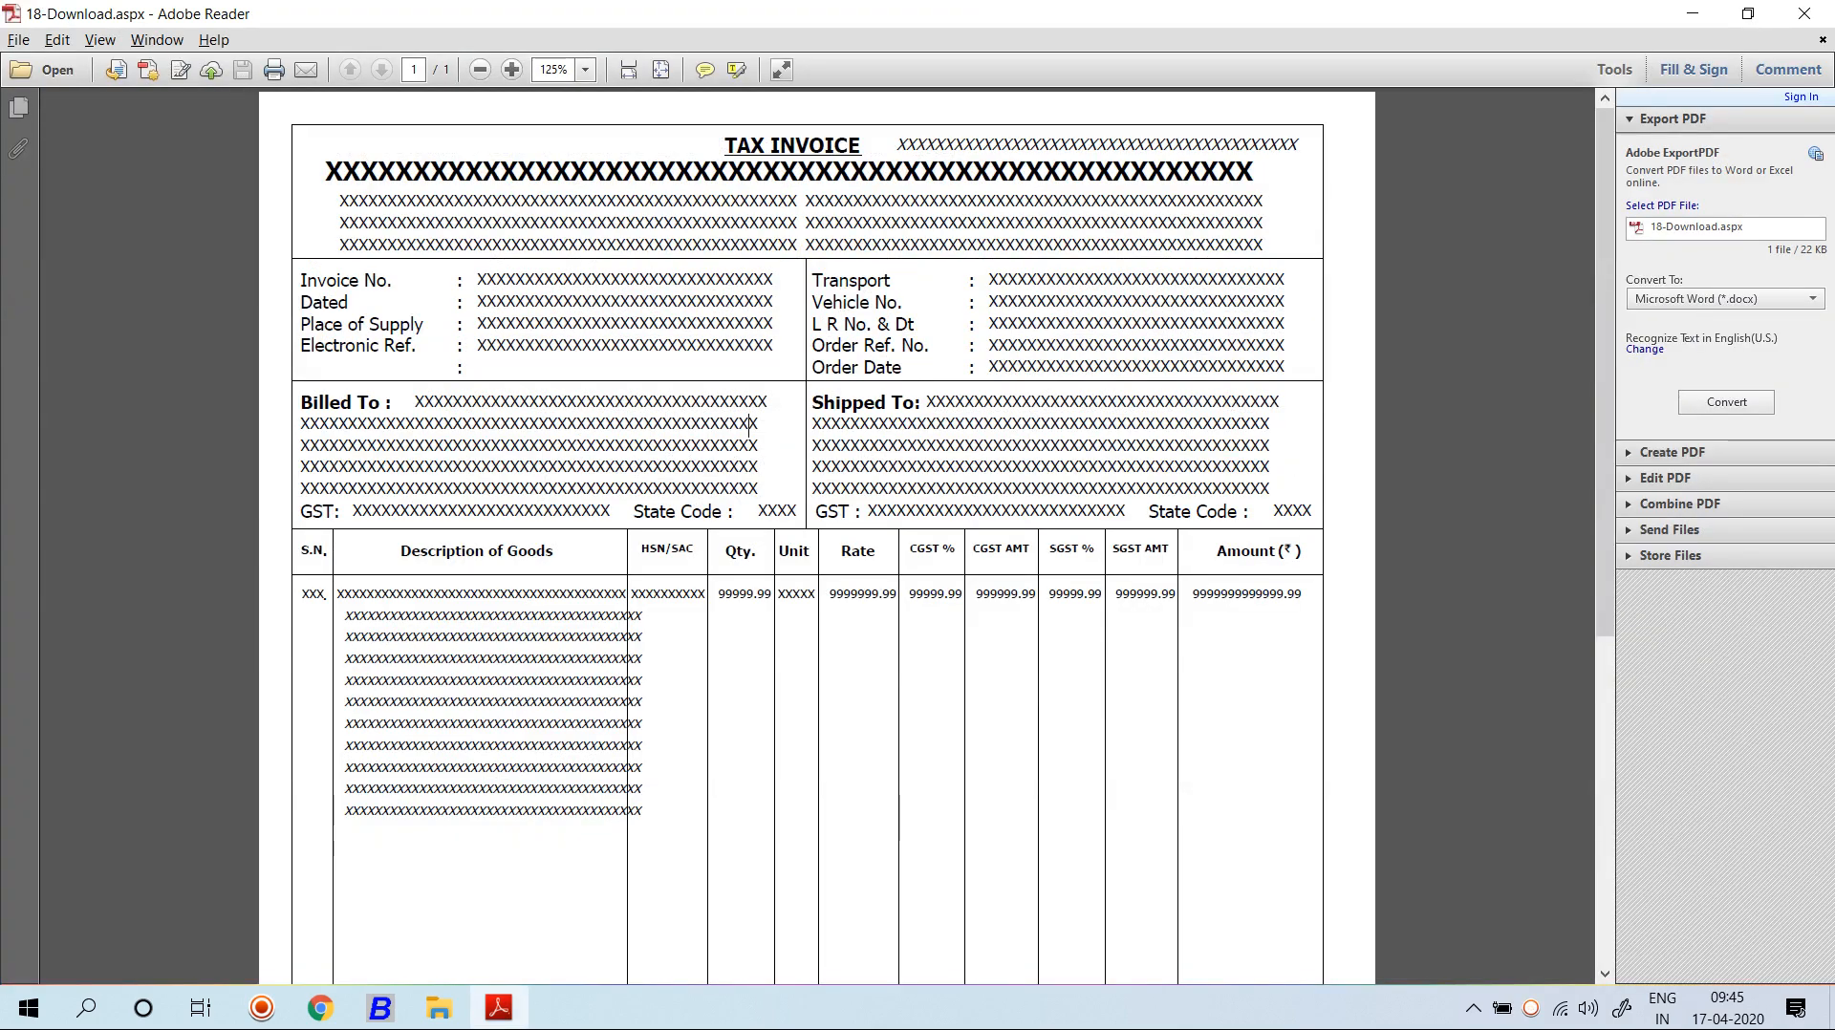
key("alt+Tab")
key("alt+Tab")
key("alt+Tab")
left_click_drag(199, 261, 115, 264)
right_click(118, 266)
key("alt+Tab")
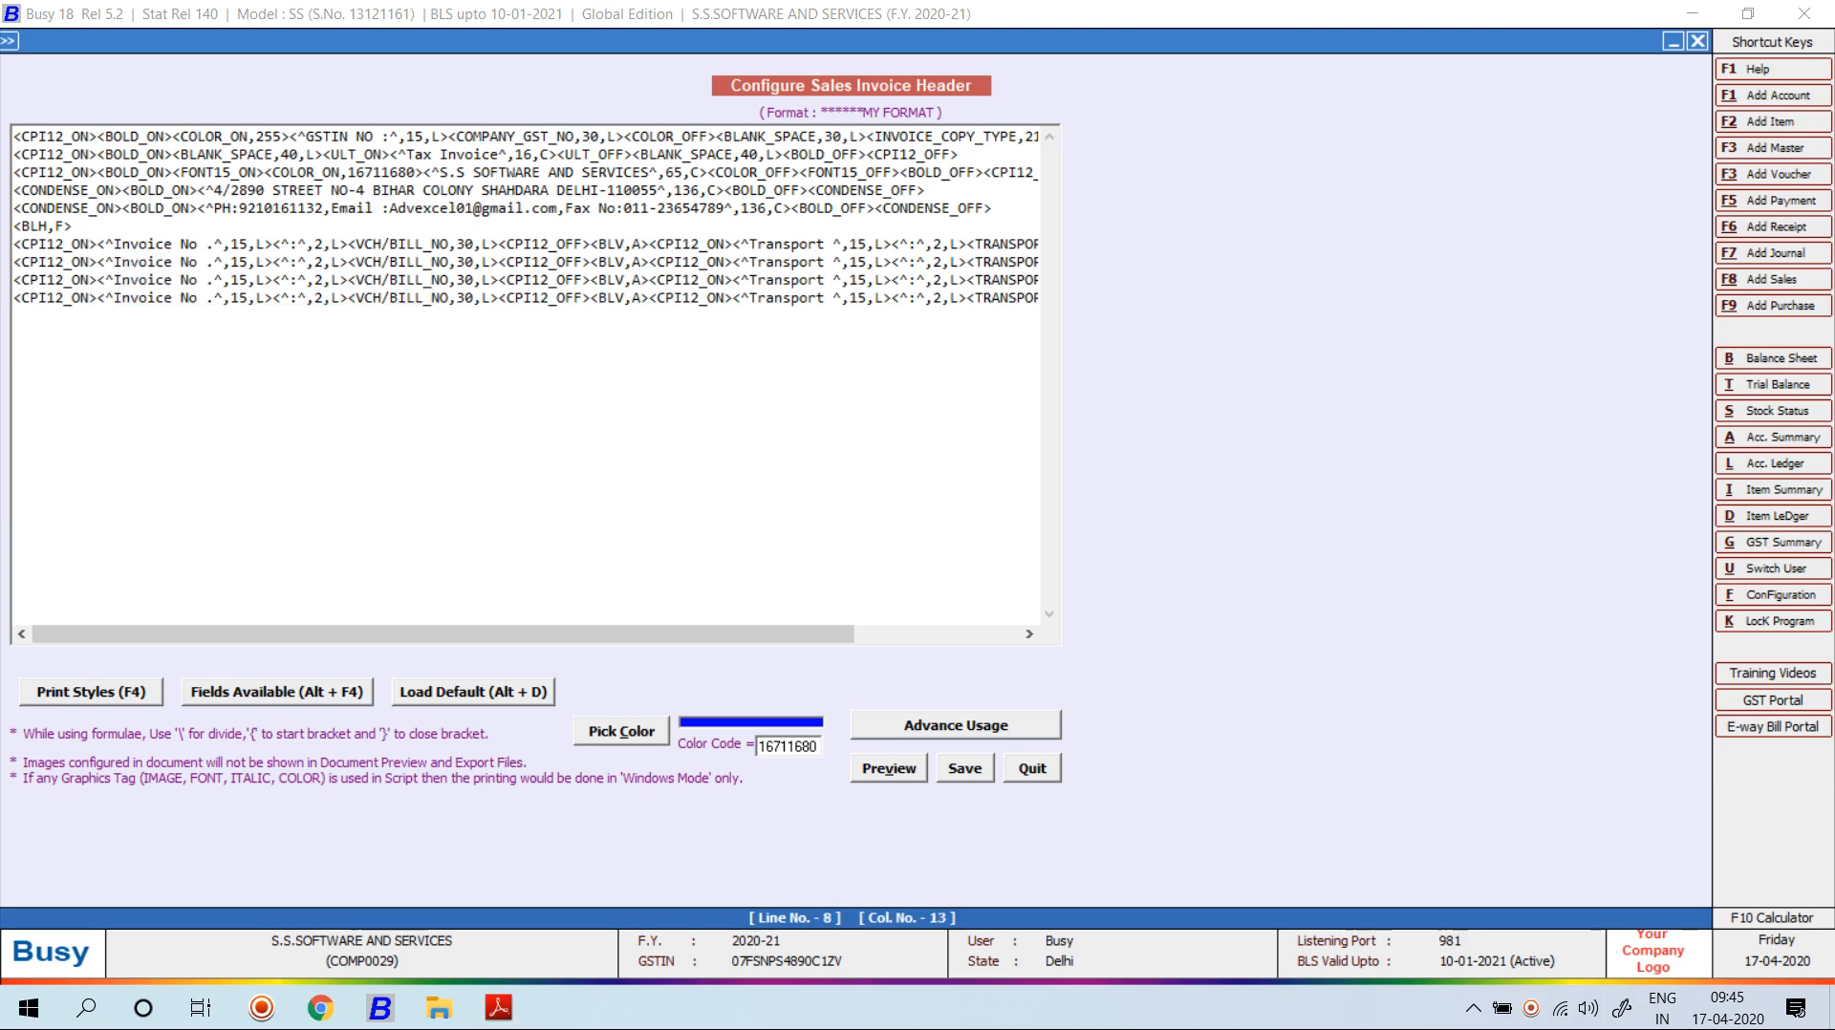
key("alt+Tab")
type("Da")
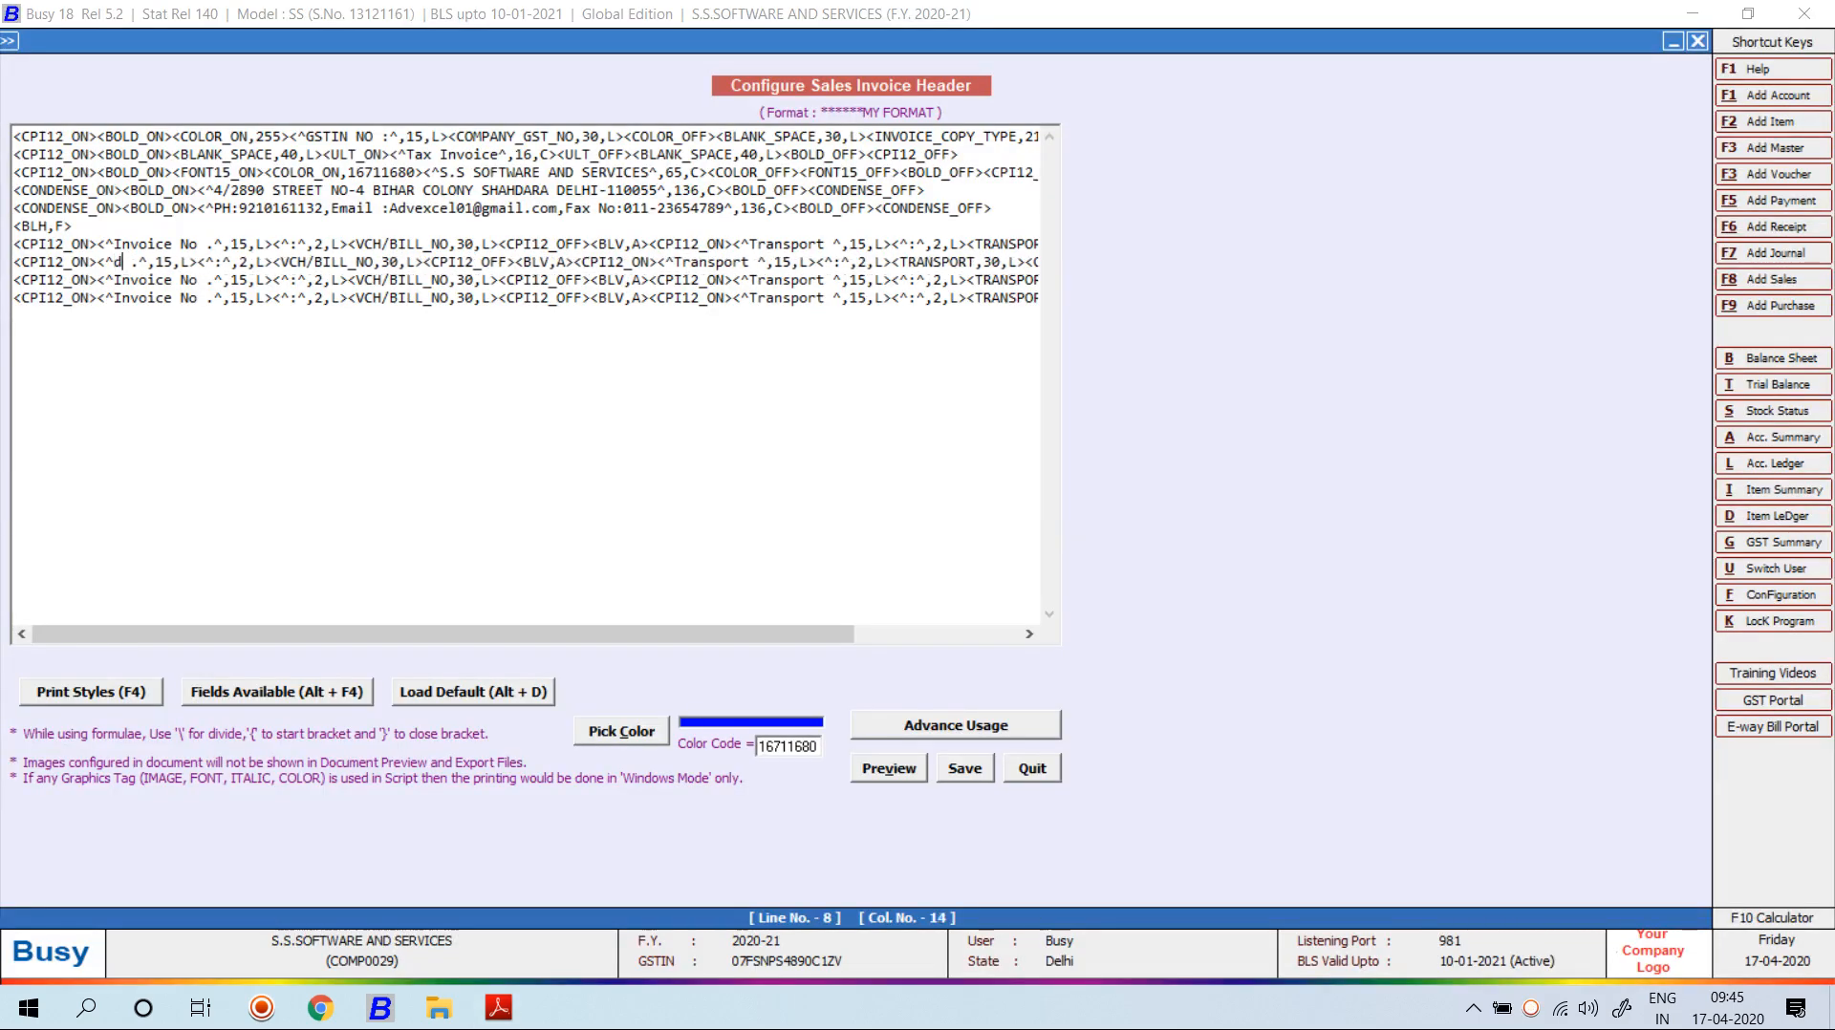
type("ted")
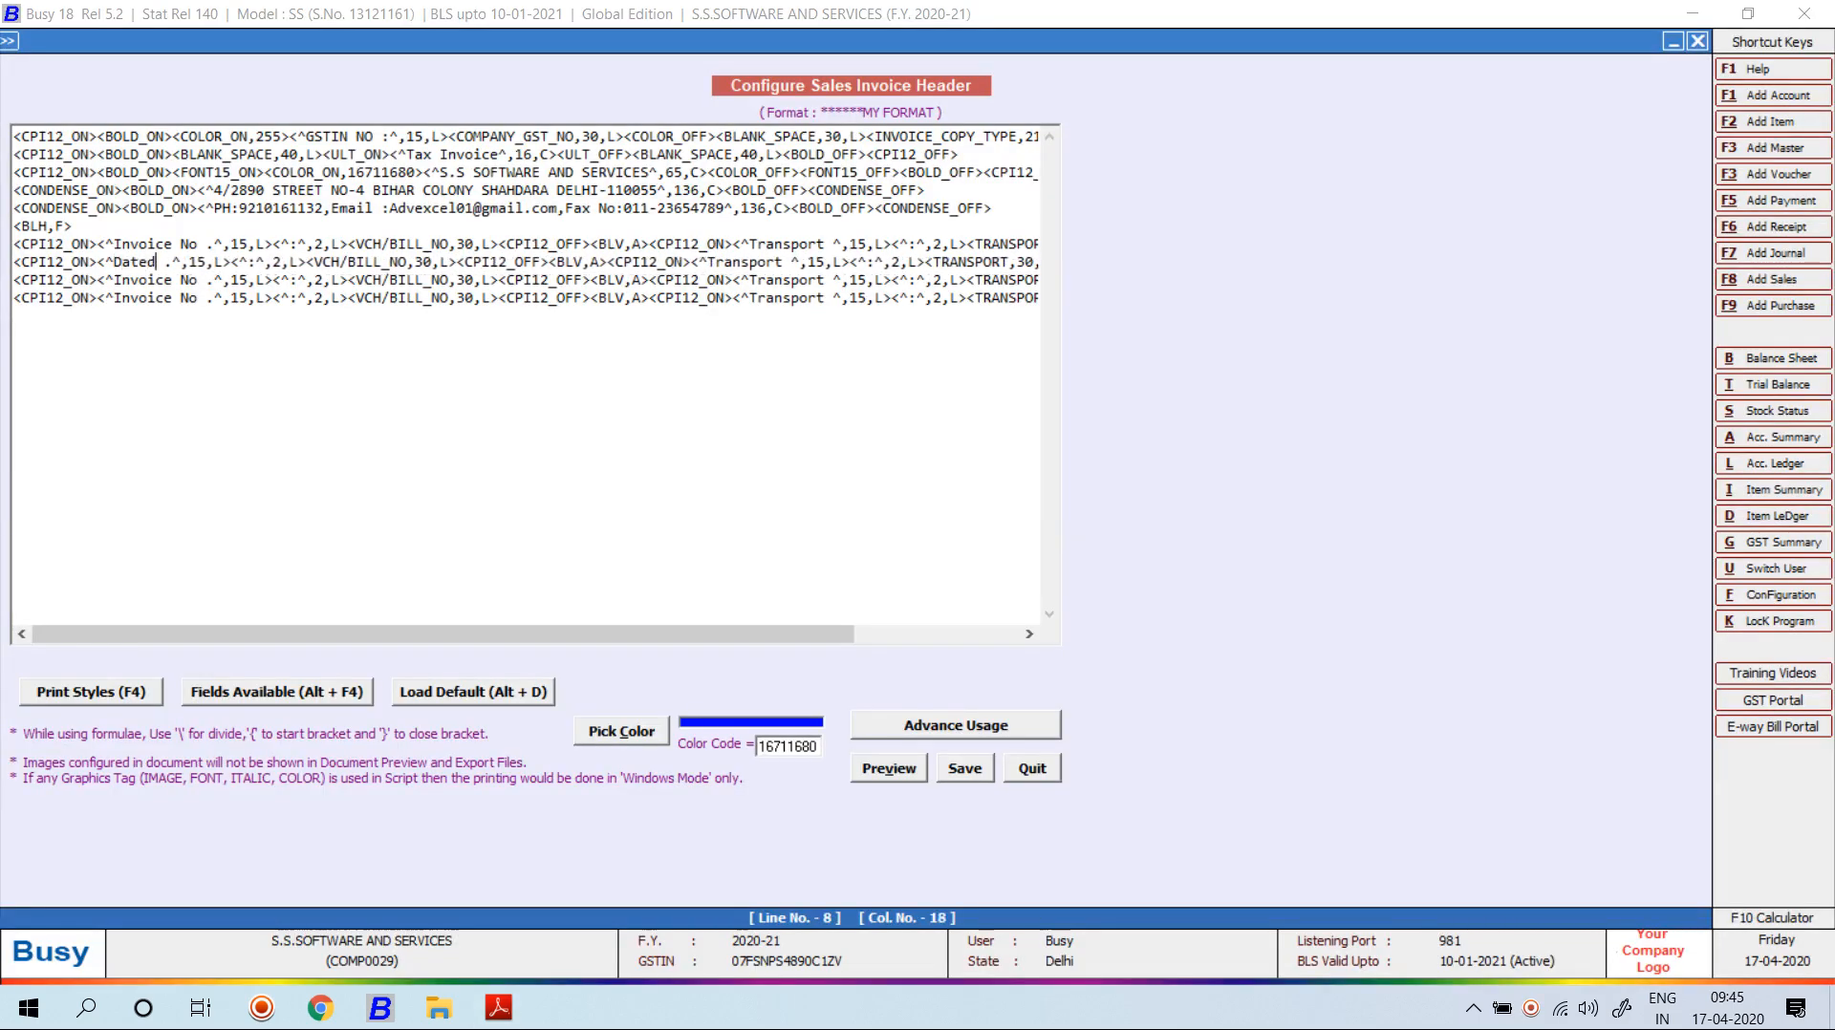
Change the Invoice No label on line 9 to 'Place Of Supply'.
key("Right")
key("Right")
key("Right")
key("Right")
key("Left")
key("Delete")
key("BackSpace")
key("BackSpace")
key("BackSpace")
key("BackSpace")
key("BackSpace")
key("BackSpace")
key("BackSpace")
key("BackSpace")
key("BackSpace")
key("alt+Tab")
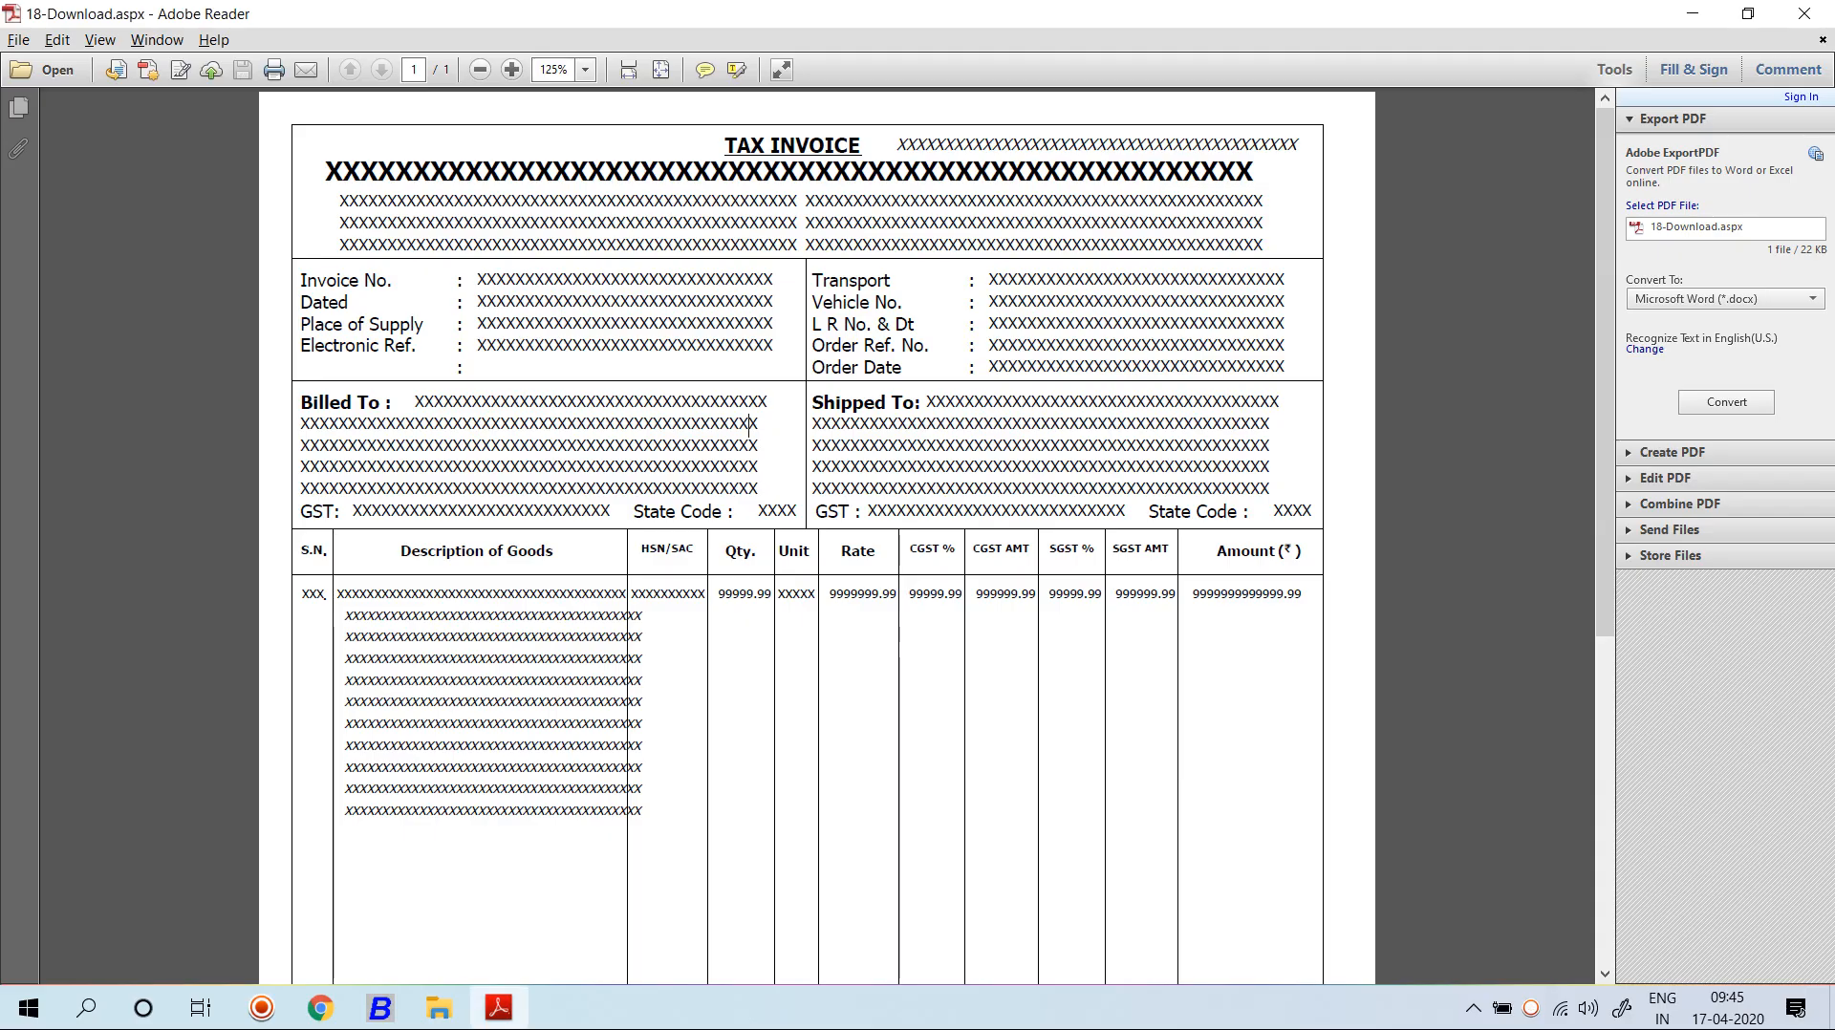
key("alt+Tab")
type("Place ")
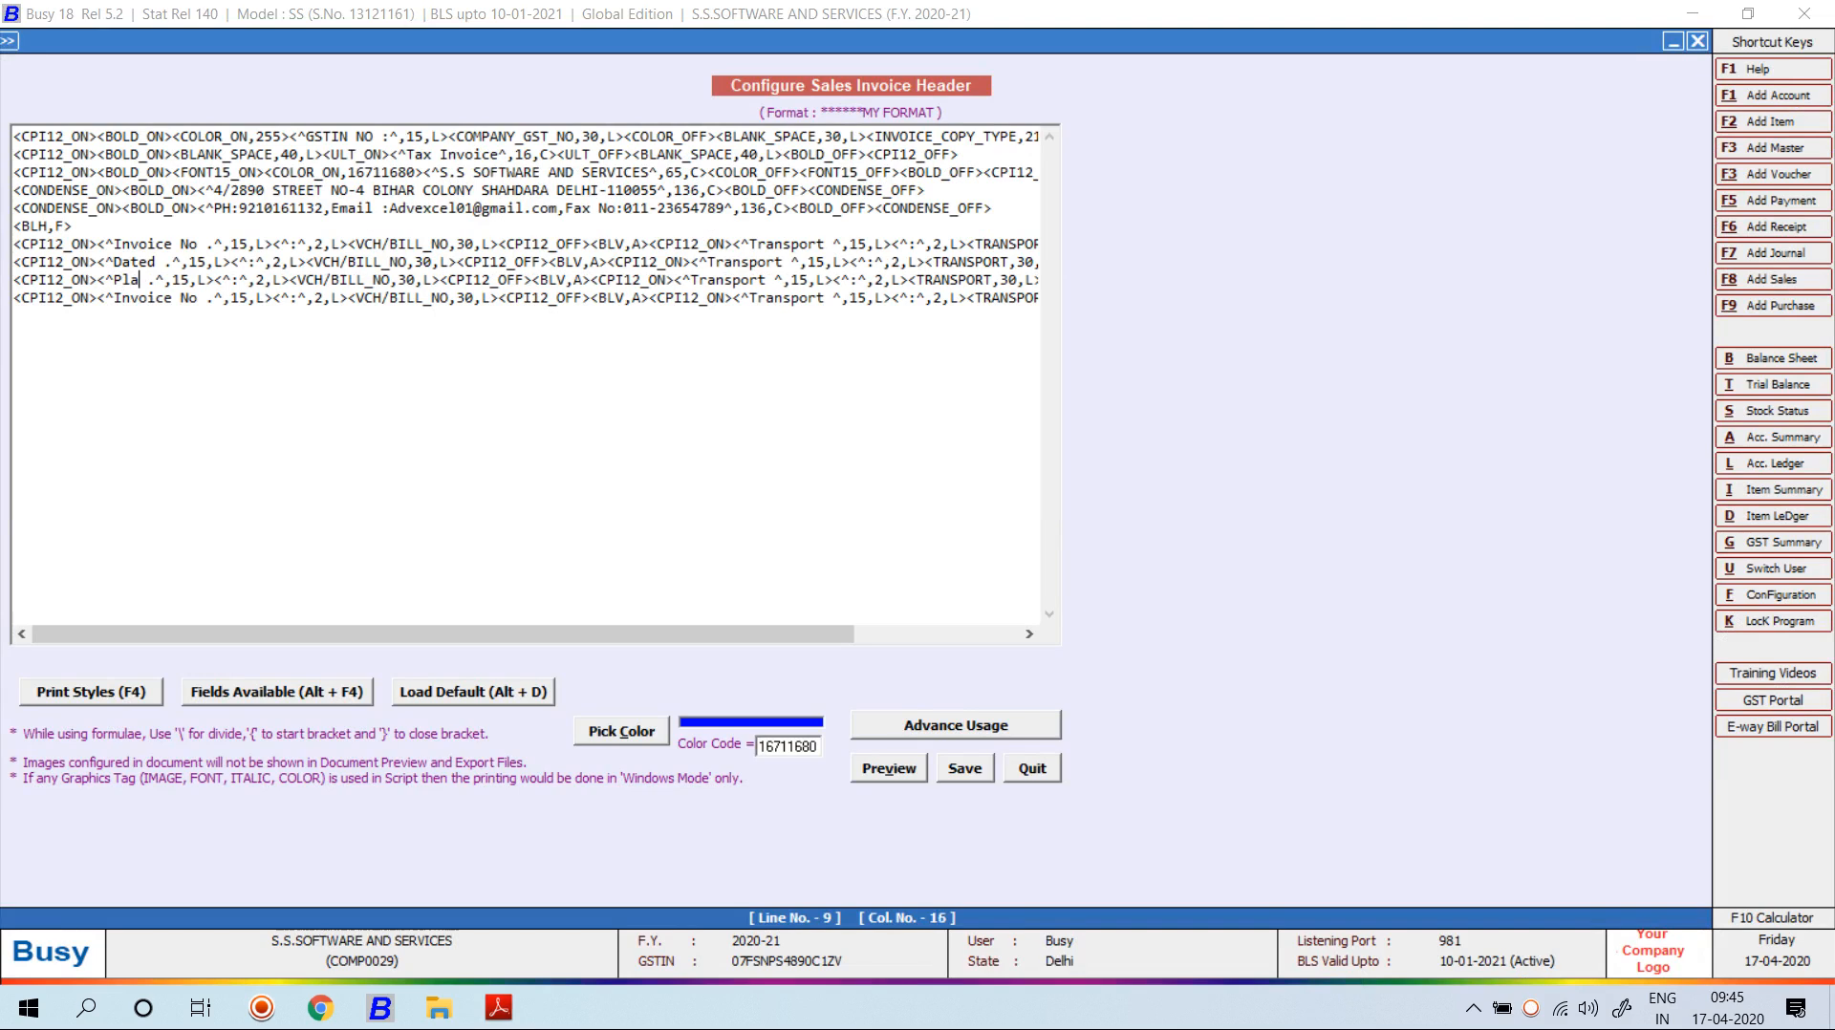
type("Of Supply")
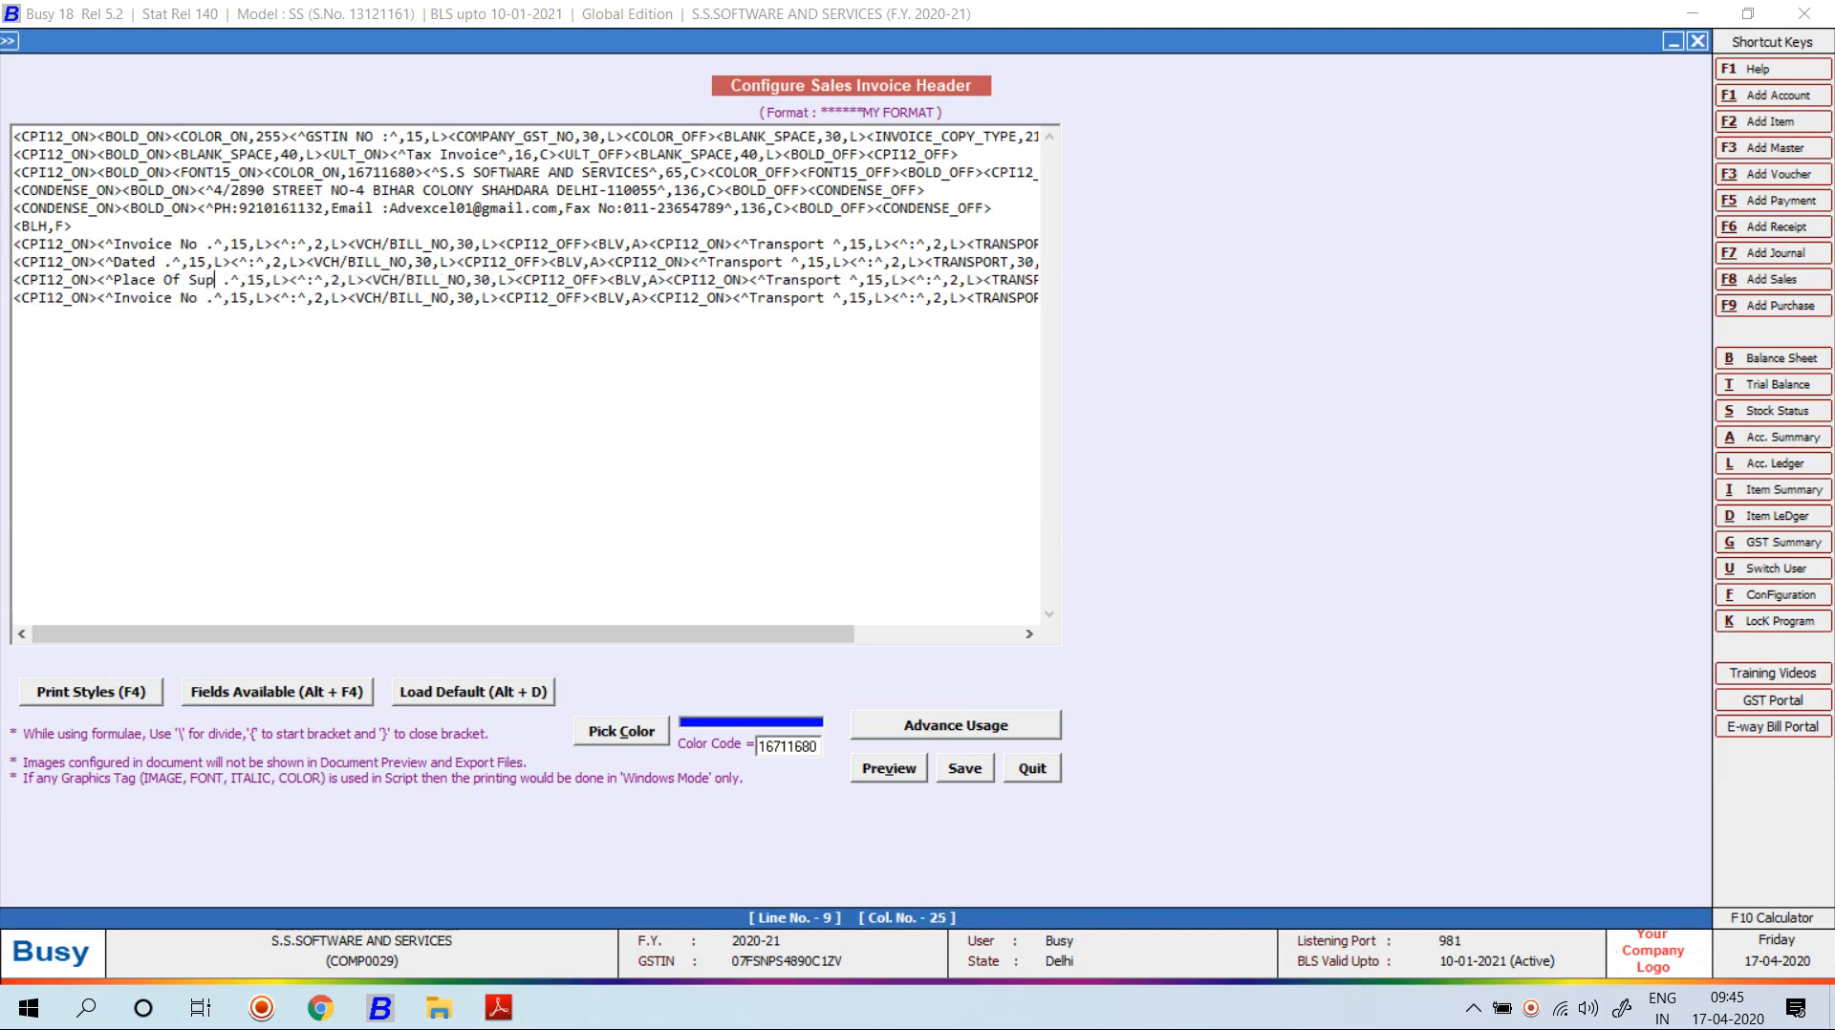
key("alt+Tab")
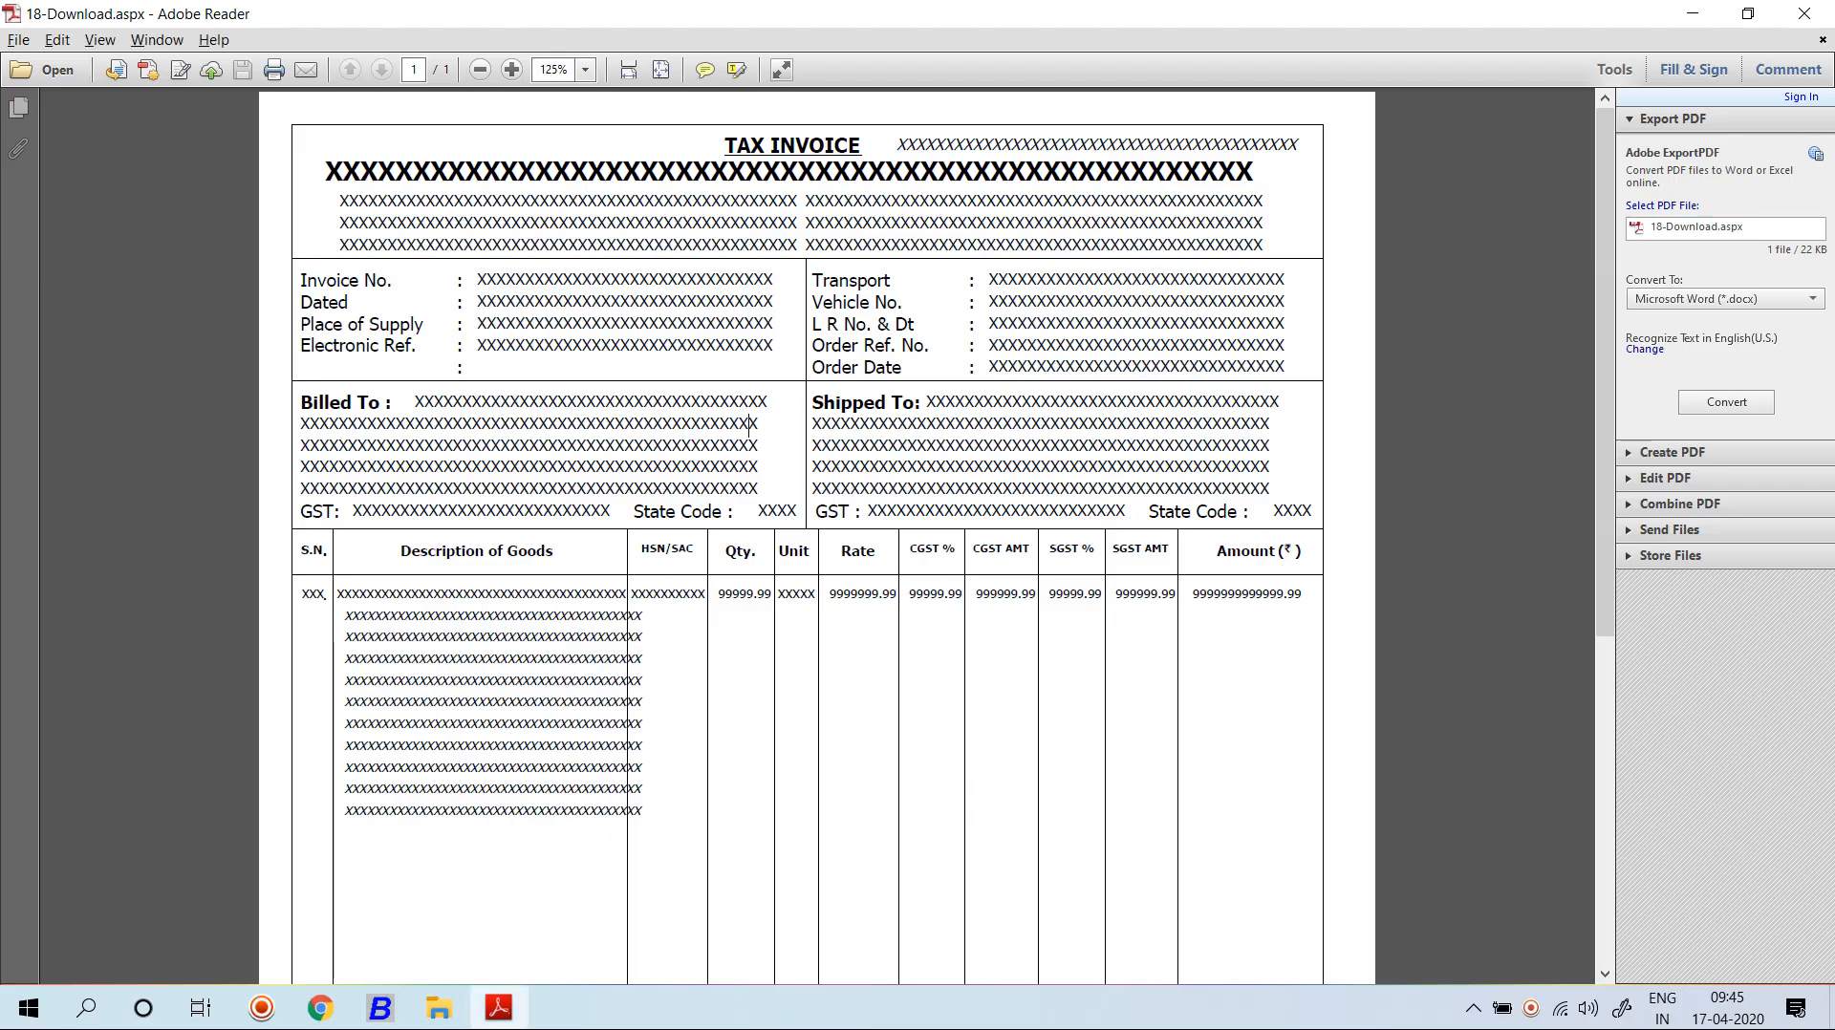
key("alt+Tab")
Delete the Invoice No text, colon and VCH/BILL_NO field from line 10.
left_click(215, 299)
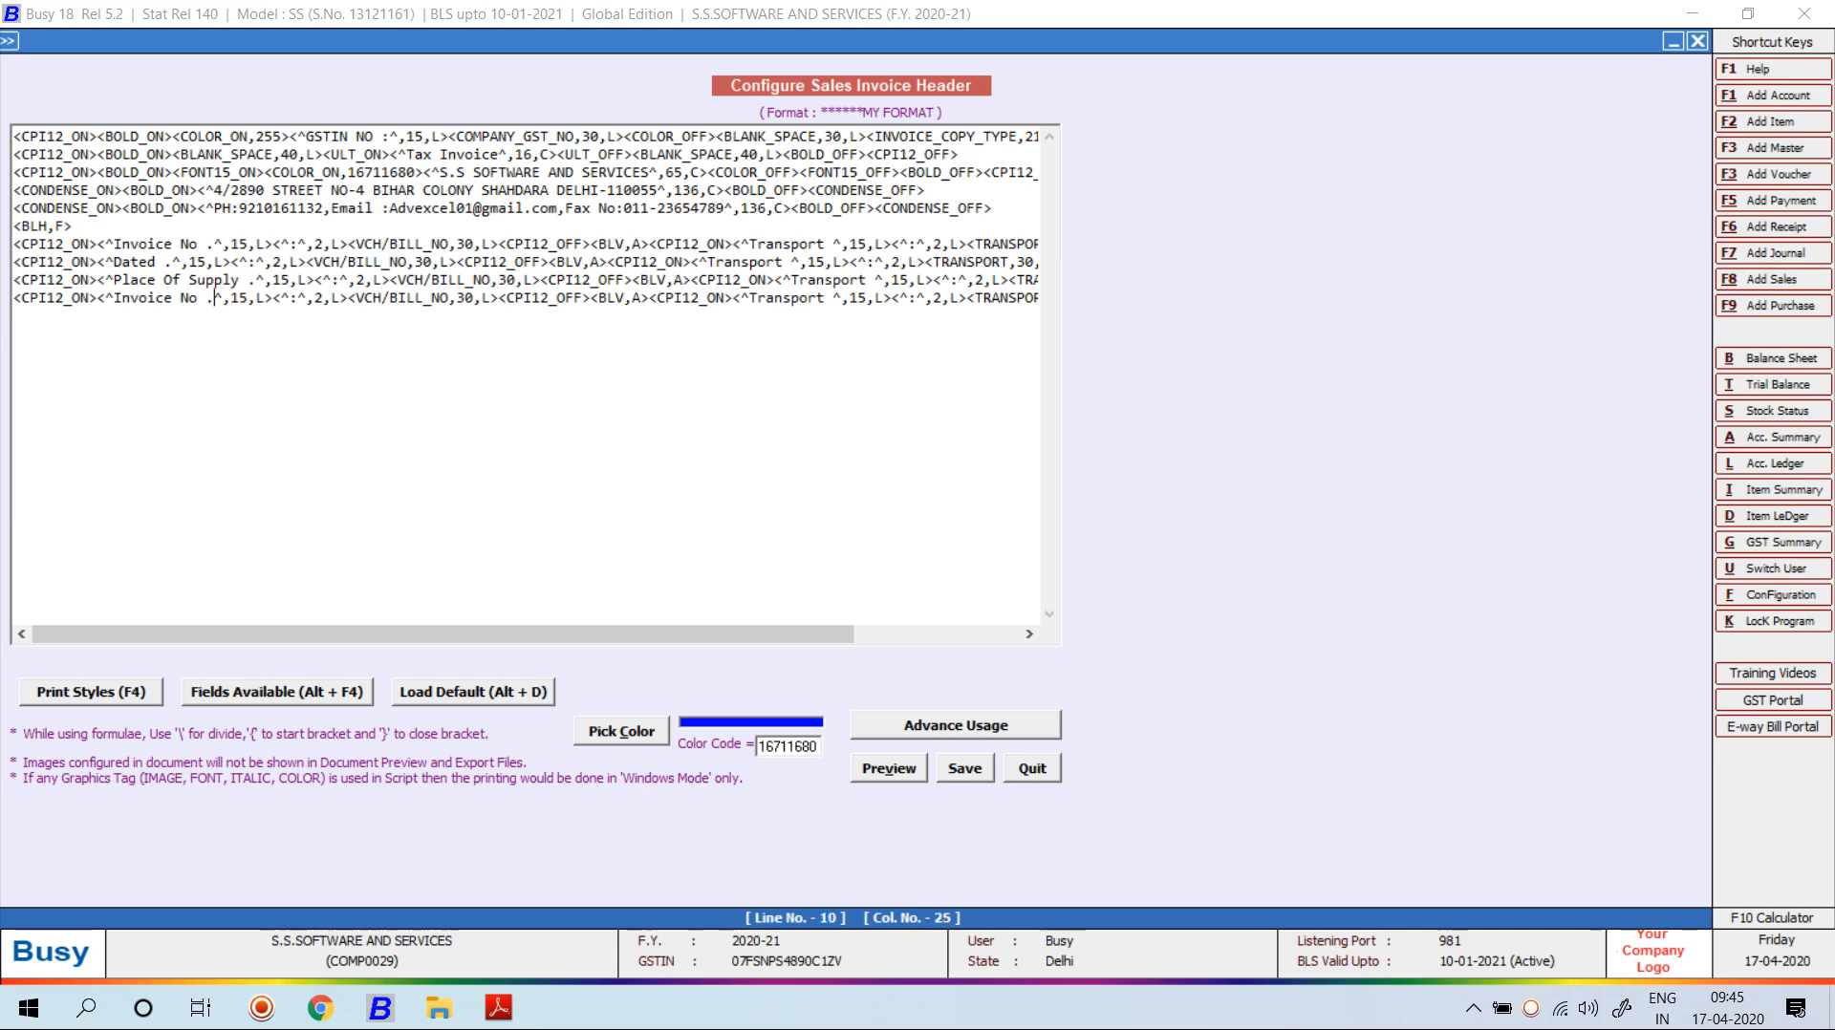
key("BackSpace")
key("BackSpace")
key("BackSpace")
key("BackSpace")
key("BackSpace")
key("BackSpace")
key("BackSpace")
key("BackSpace")
key("BackSpace")
key("BackSpace")
key("BackSpace")
key("BackSpace")
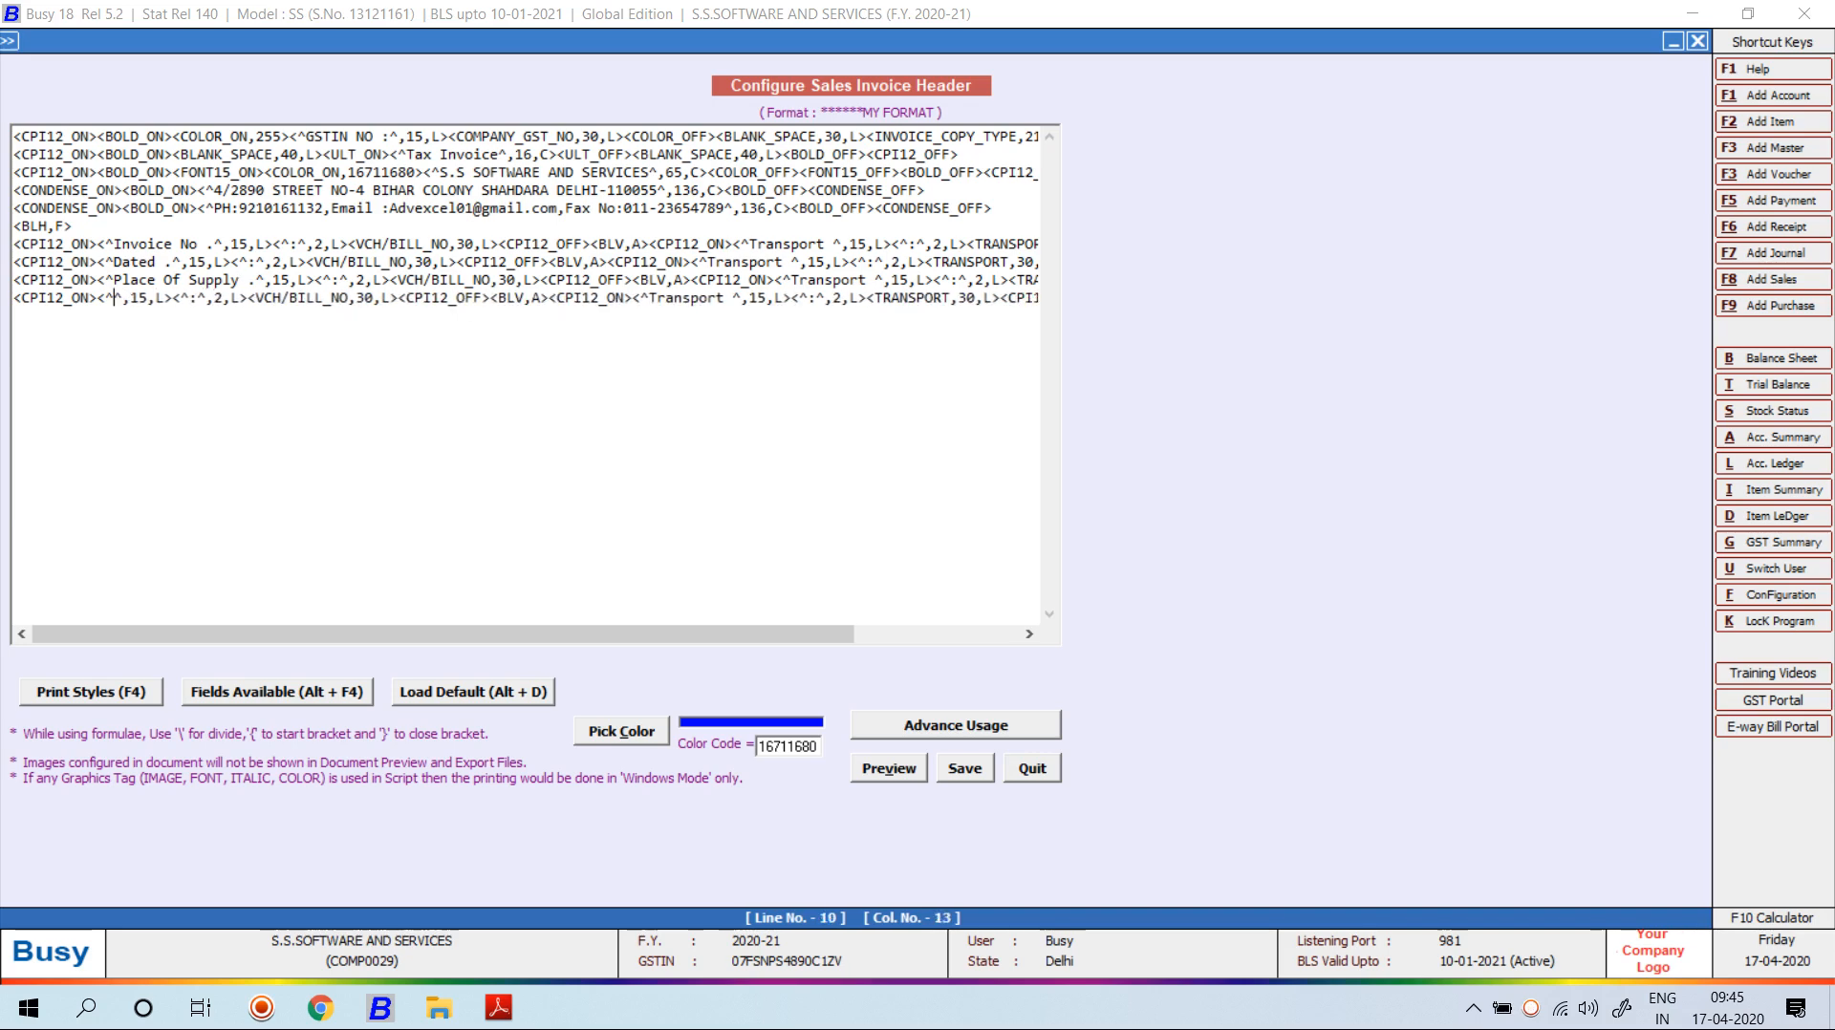
key("Right")
key("Right")
key("Right")
key("Right")
key("Right")
key("Right")
key("Right")
key("Right")
key("Right")
key("BackSpace")
key("Right")
key("Right")
key("Right")
key("Right")
key("Right")
key("Right")
key("Right")
key("Right")
key("Right")
key("Right")
key("Right")
key("Right")
key("Right")
key("Right")
key("Right")
key("Right")
key("Right")
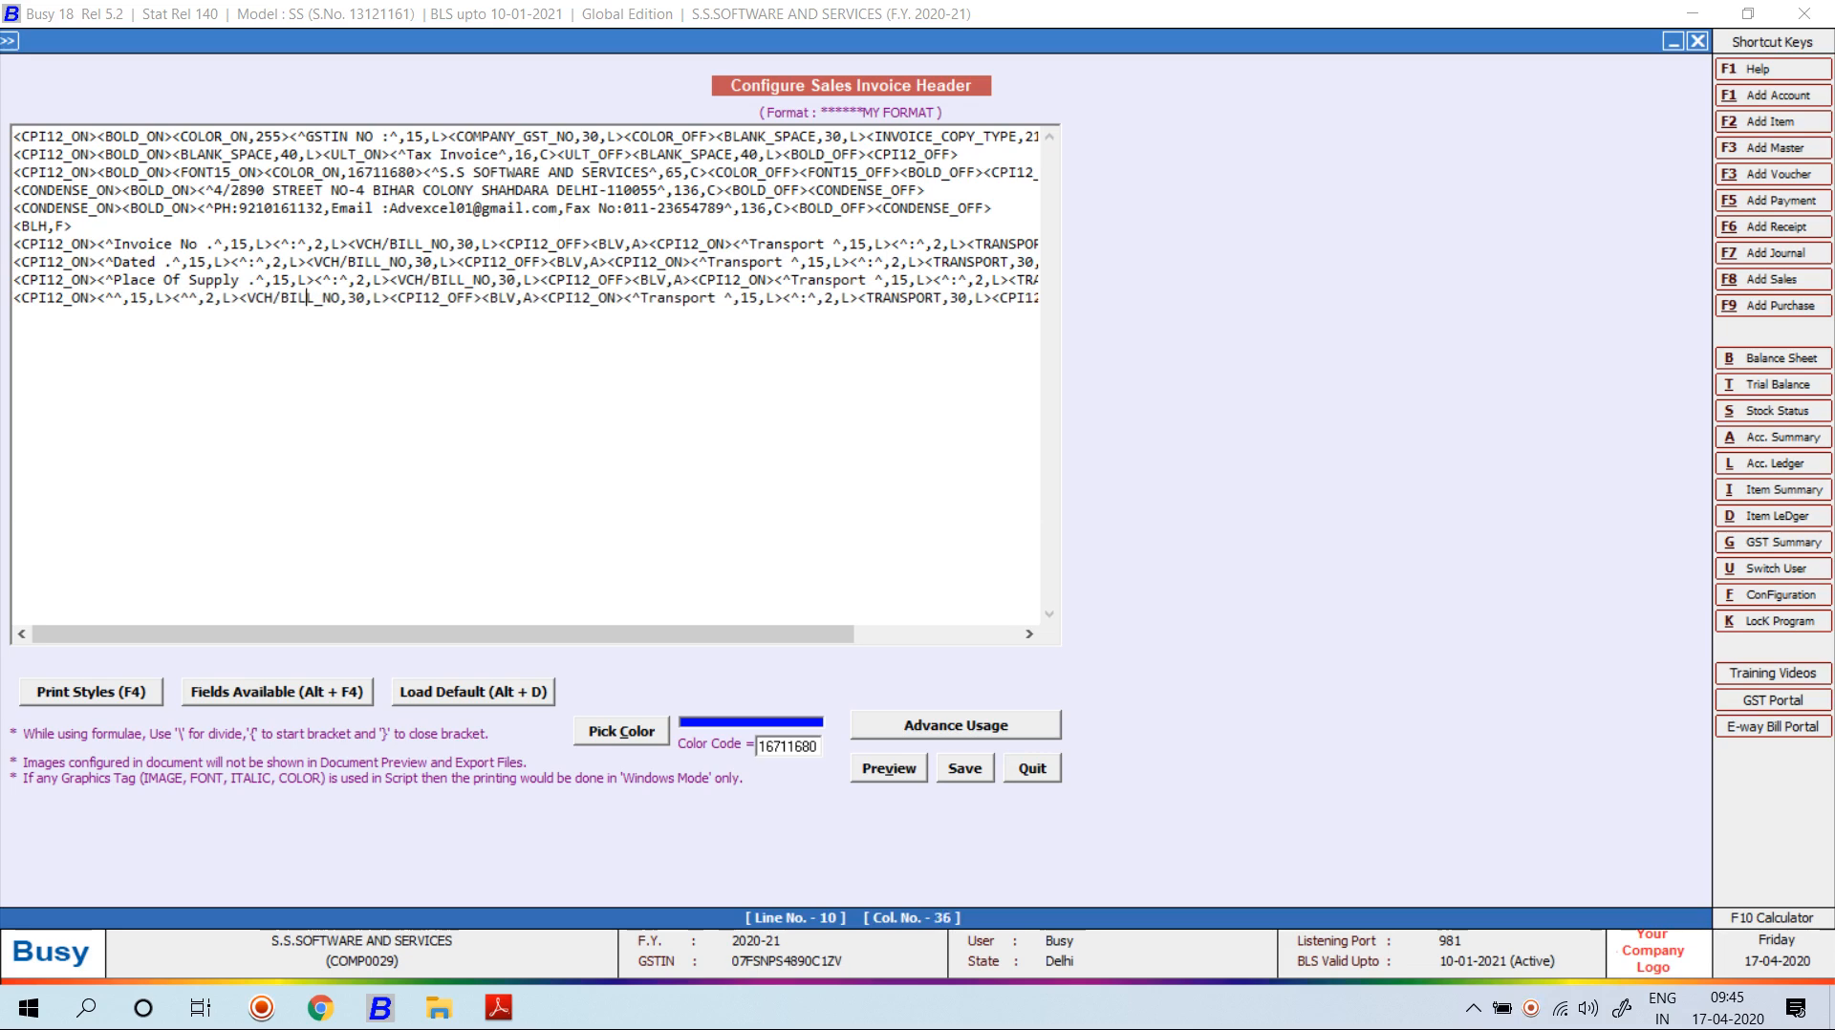
key("Right")
key("Right")
key("Right")
key("Right")
key("Right")
key("BackSpace")
key("BackSpace")
key("BackSpace")
key("BackSpace")
key("BackSpace")
key("BackSpace")
key("BackSpace")
key("BackSpace")
key("BackSpace")
key("BackSpace")
key("BackSpace")
key("BackSpace")
key("BackSpace")
key("BackSpace")
key("BackSpace")
key("BackSpace")
key("BackSpace")
key("BackSpace")
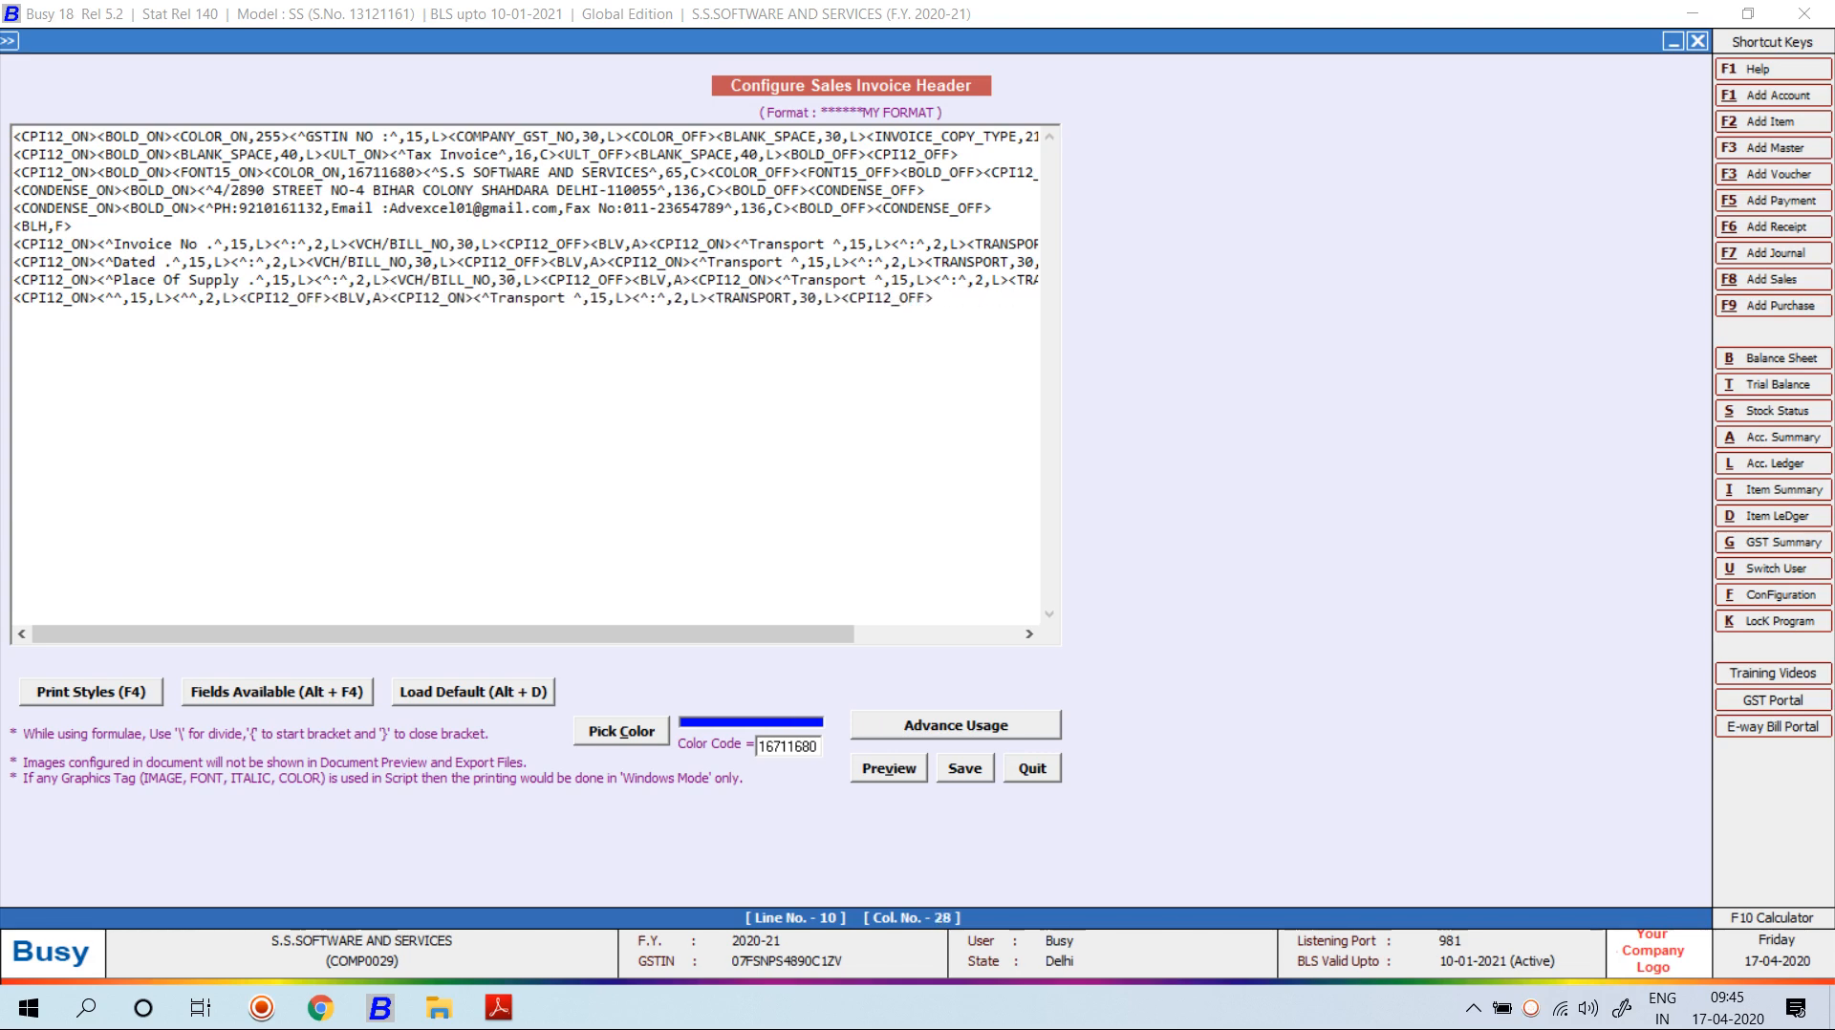
Insert an empty STATIC_TEXT tag with width 30 in their place.
key("alt+F4")
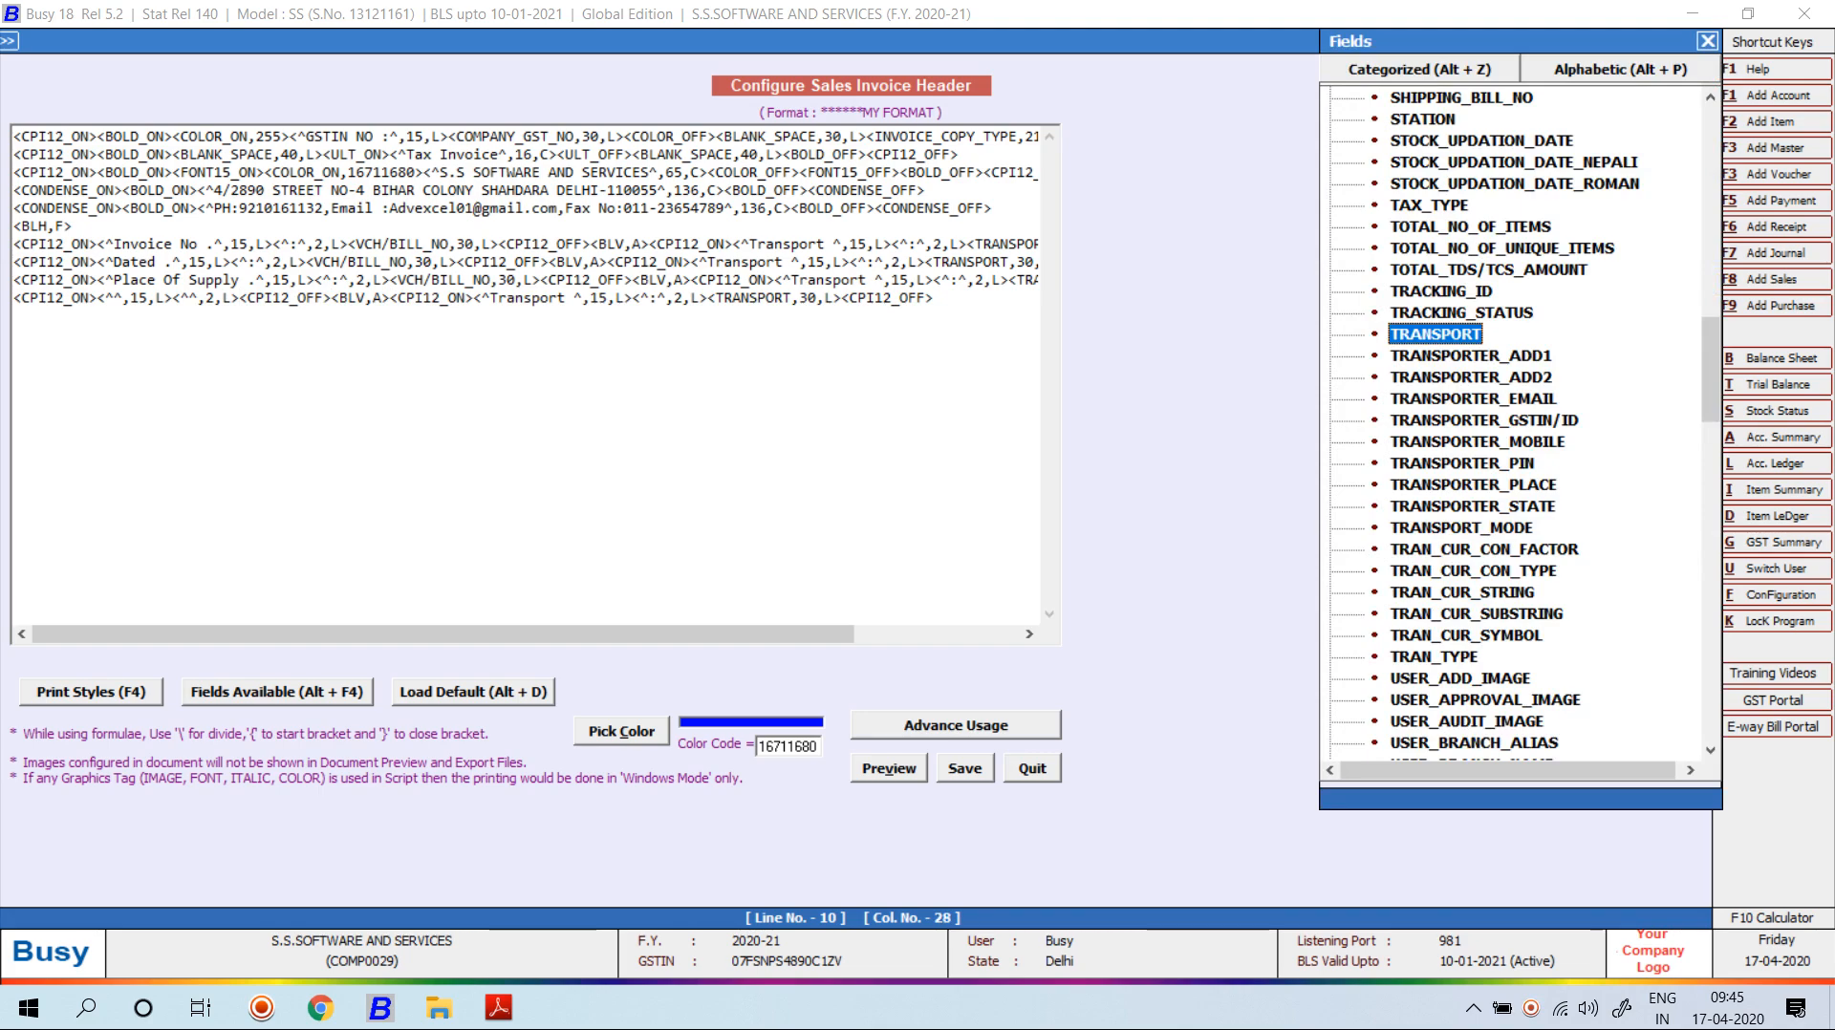
key("Escape")
key("alt+F4")
key("End")
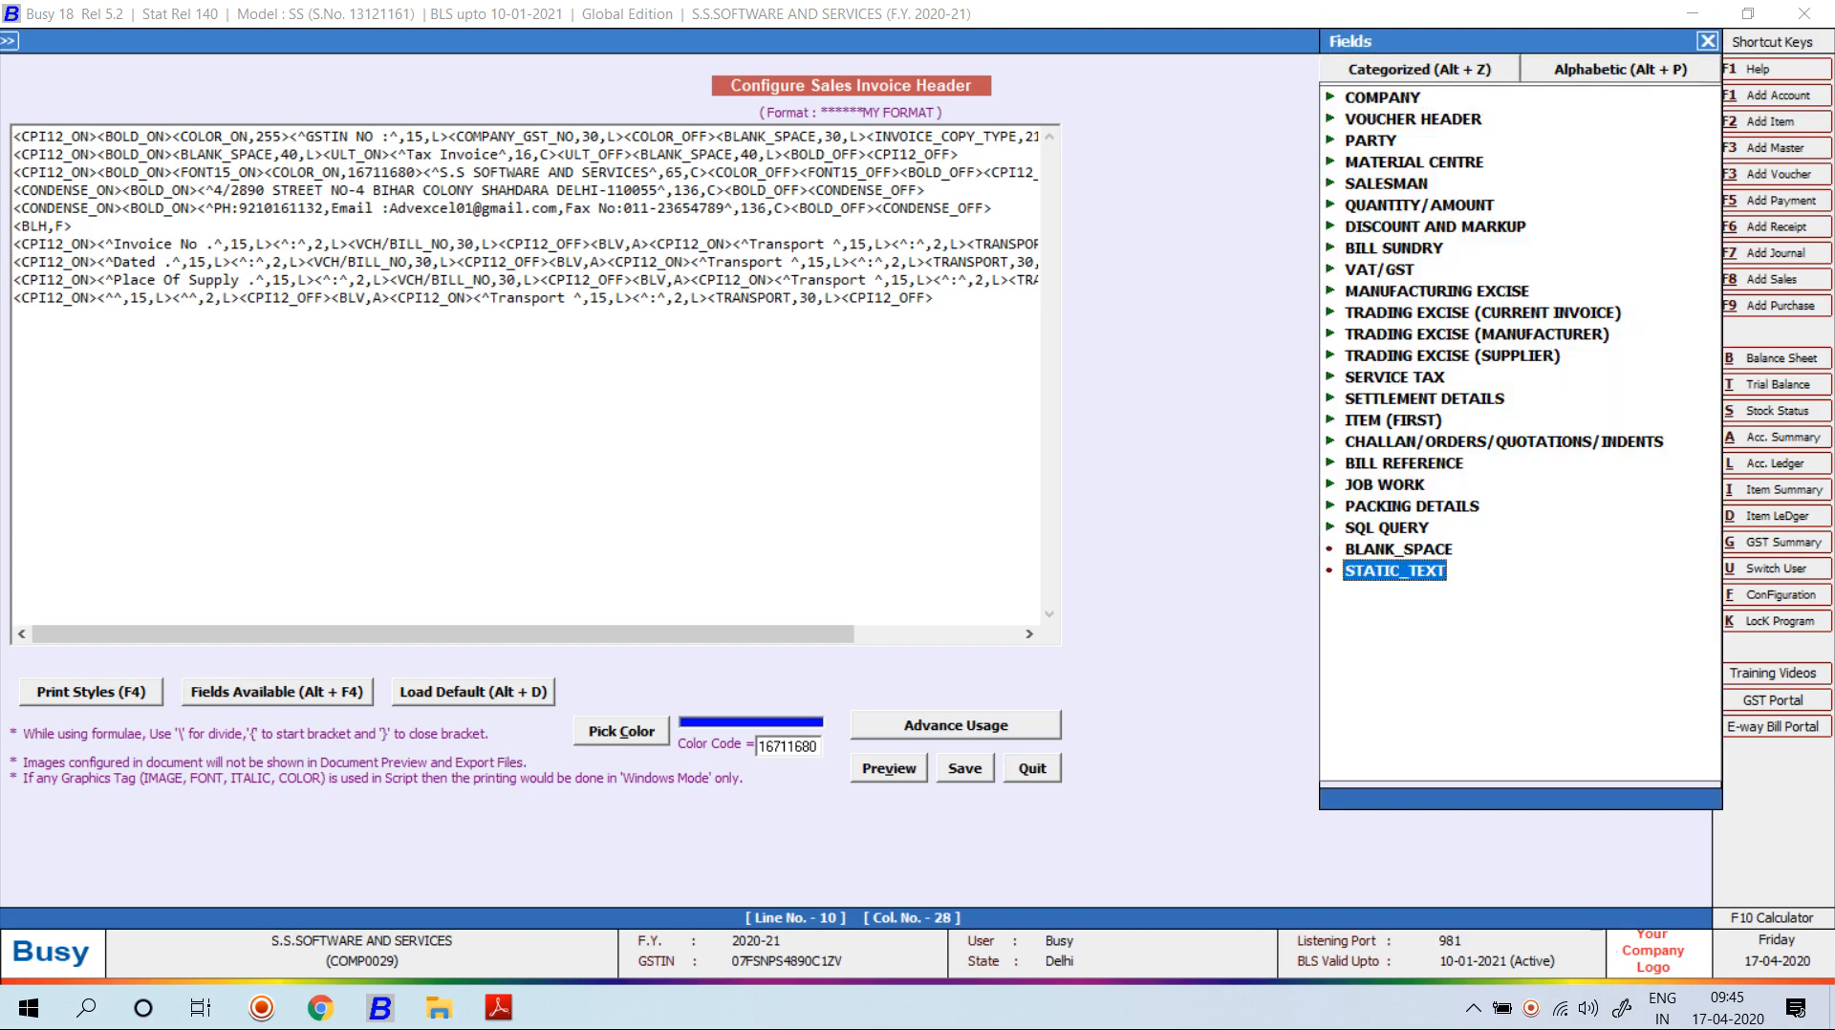
key("Return")
key("Left")
key("Left")
key("Left")
key("BackSpace")
key("BackSpace")
key("BackSpace")
key("BackSpace")
key("BackSpace")
key("BackSpace")
key("BackSpace")
key("BackSpace")
key("BackSpace")
key("BackSpace")
key("BackSpace")
key("BackSpace")
key("BackSpace")
key("BackSpace")
key("BackSpace")
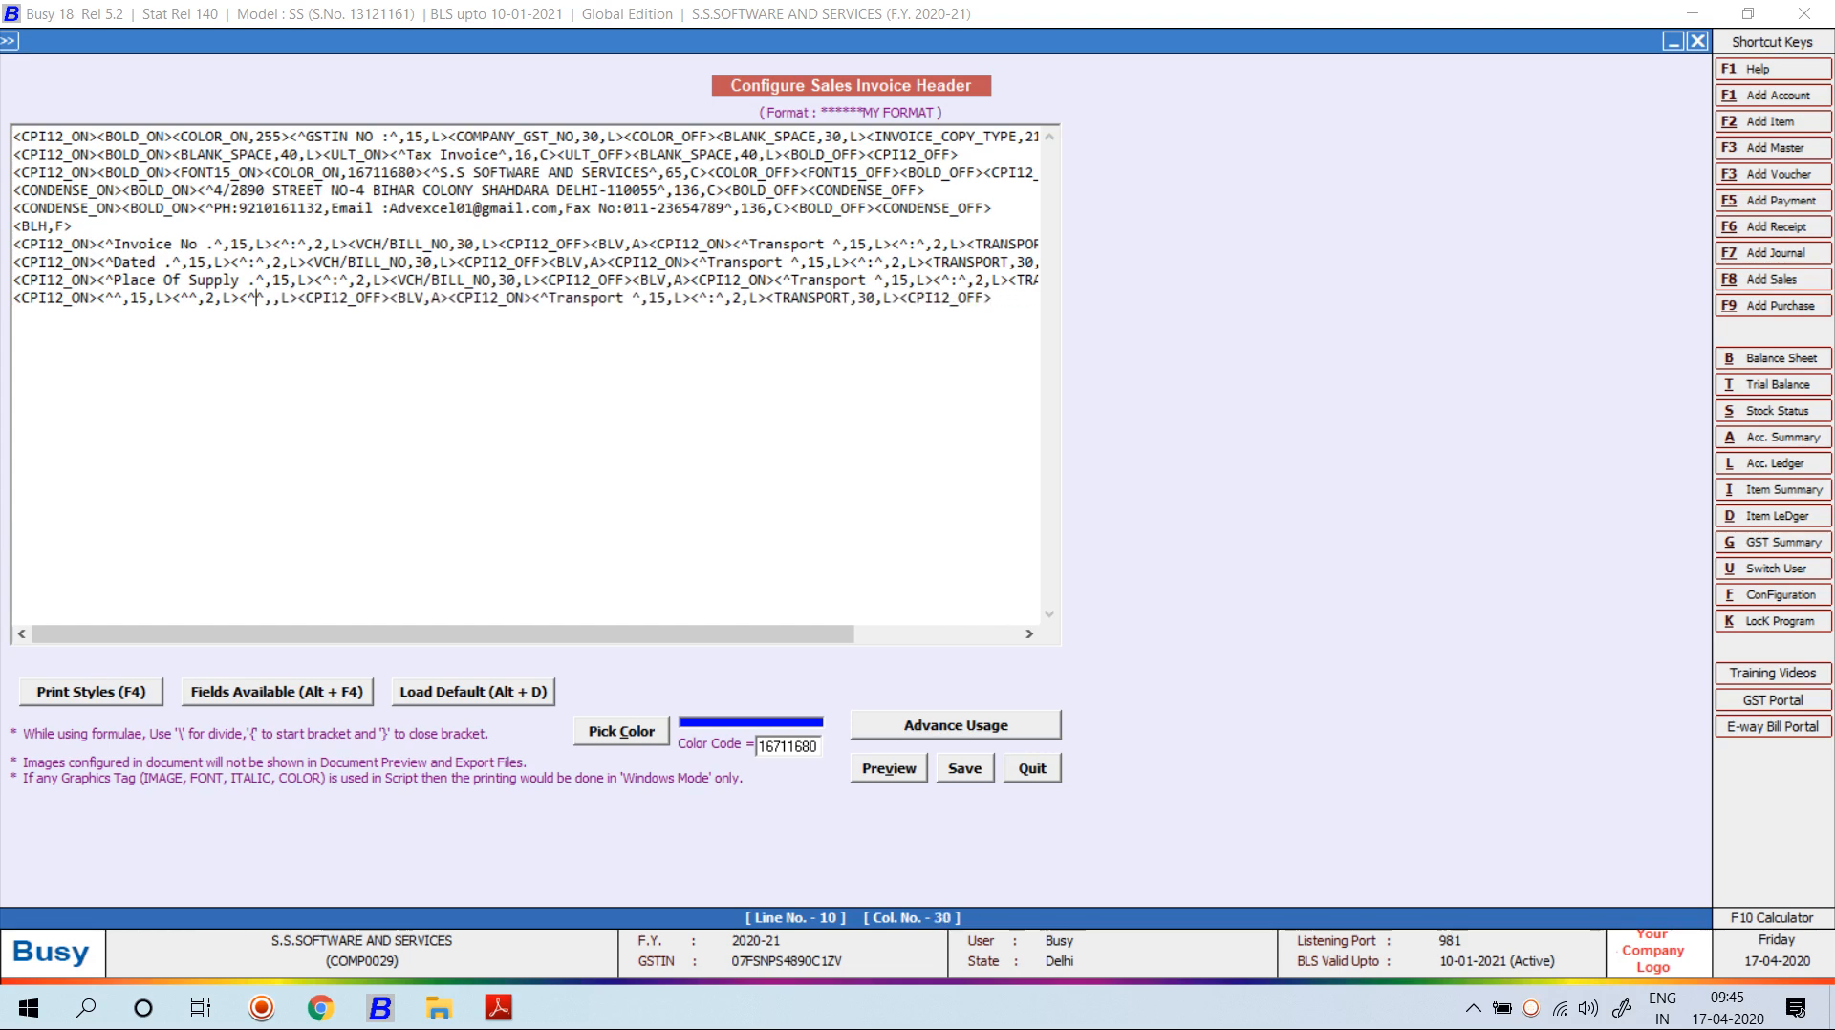
key("Left")
type("30")
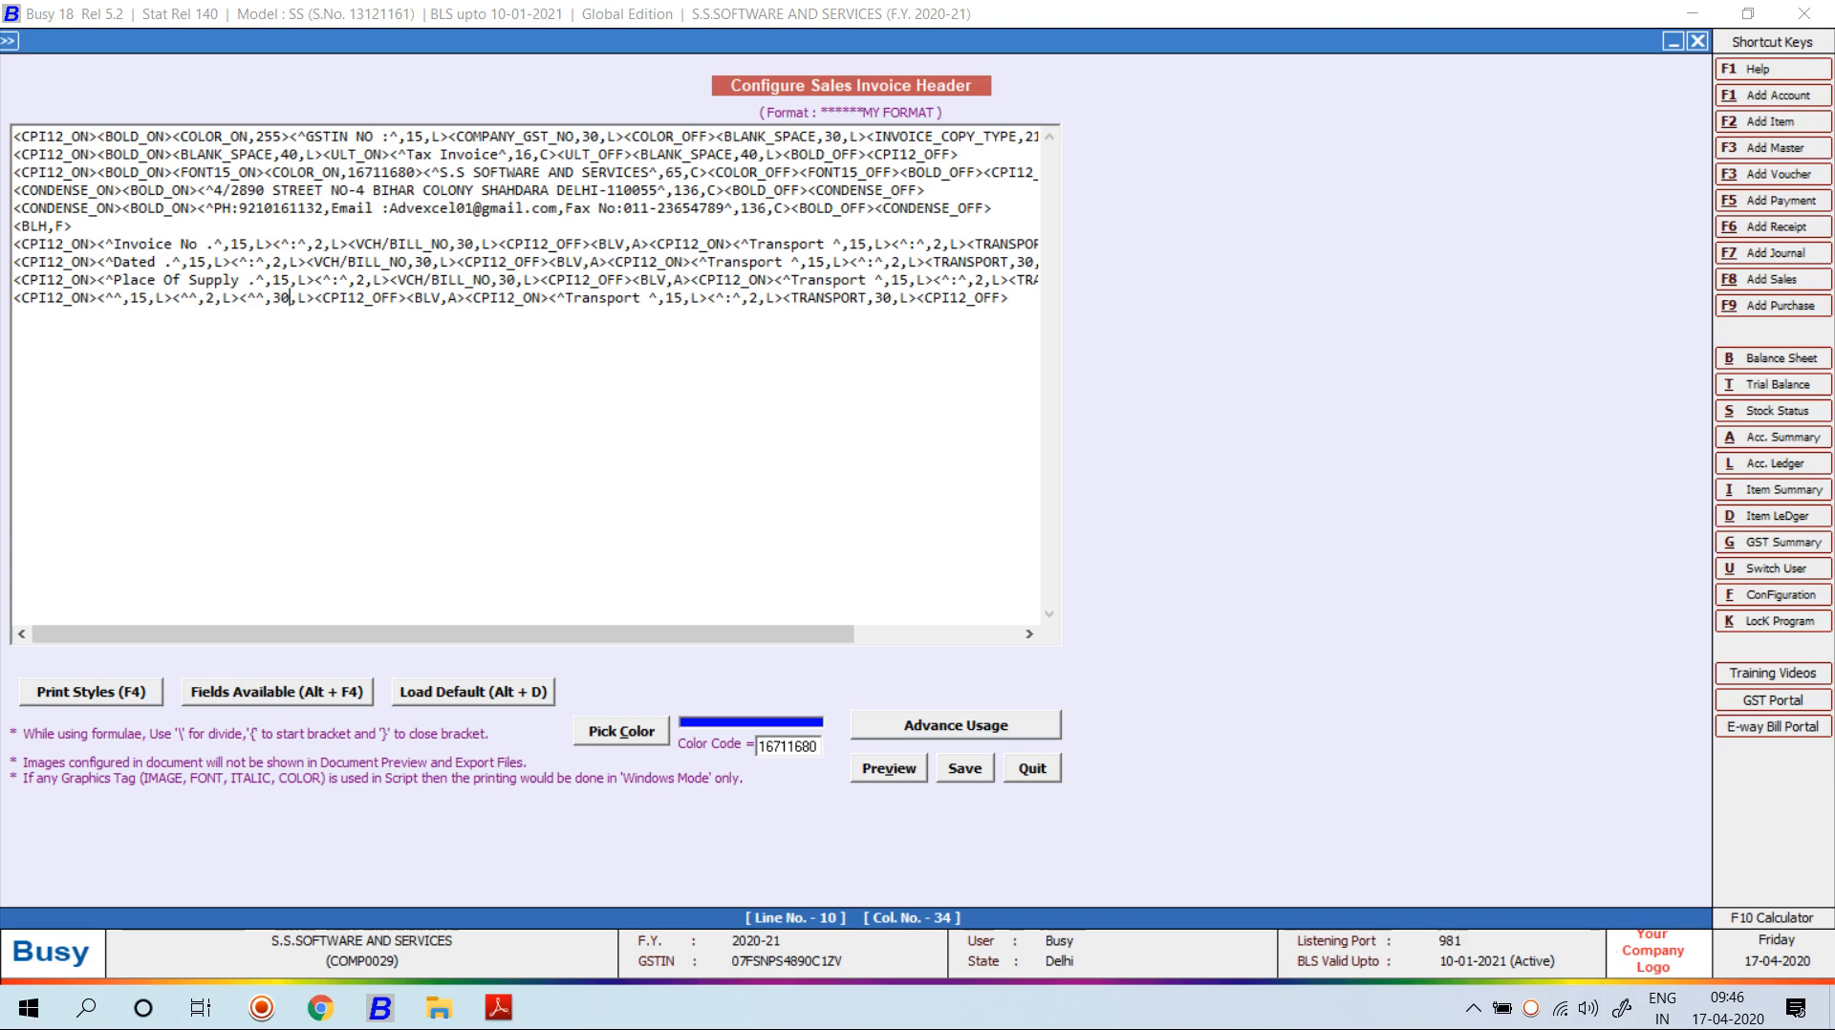
Replace the bill number field on the Dated line with VOUCHER HEADER > VCH/BILL_DATE.
left_click(457, 262)
key("BackSpace")
key("BackSpace")
key("BackSpace")
key("BackSpace")
key("BackSpace")
key("BackSpace")
key("BackSpace")
key("BackSpace")
key("BackSpace")
key("BackSpace")
key("BackSpace")
key("BackSpace")
key("BackSpace")
key("BackSpace")
key("BackSpace")
key("BackSpace")
key("BackSpace")
key("BackSpace")
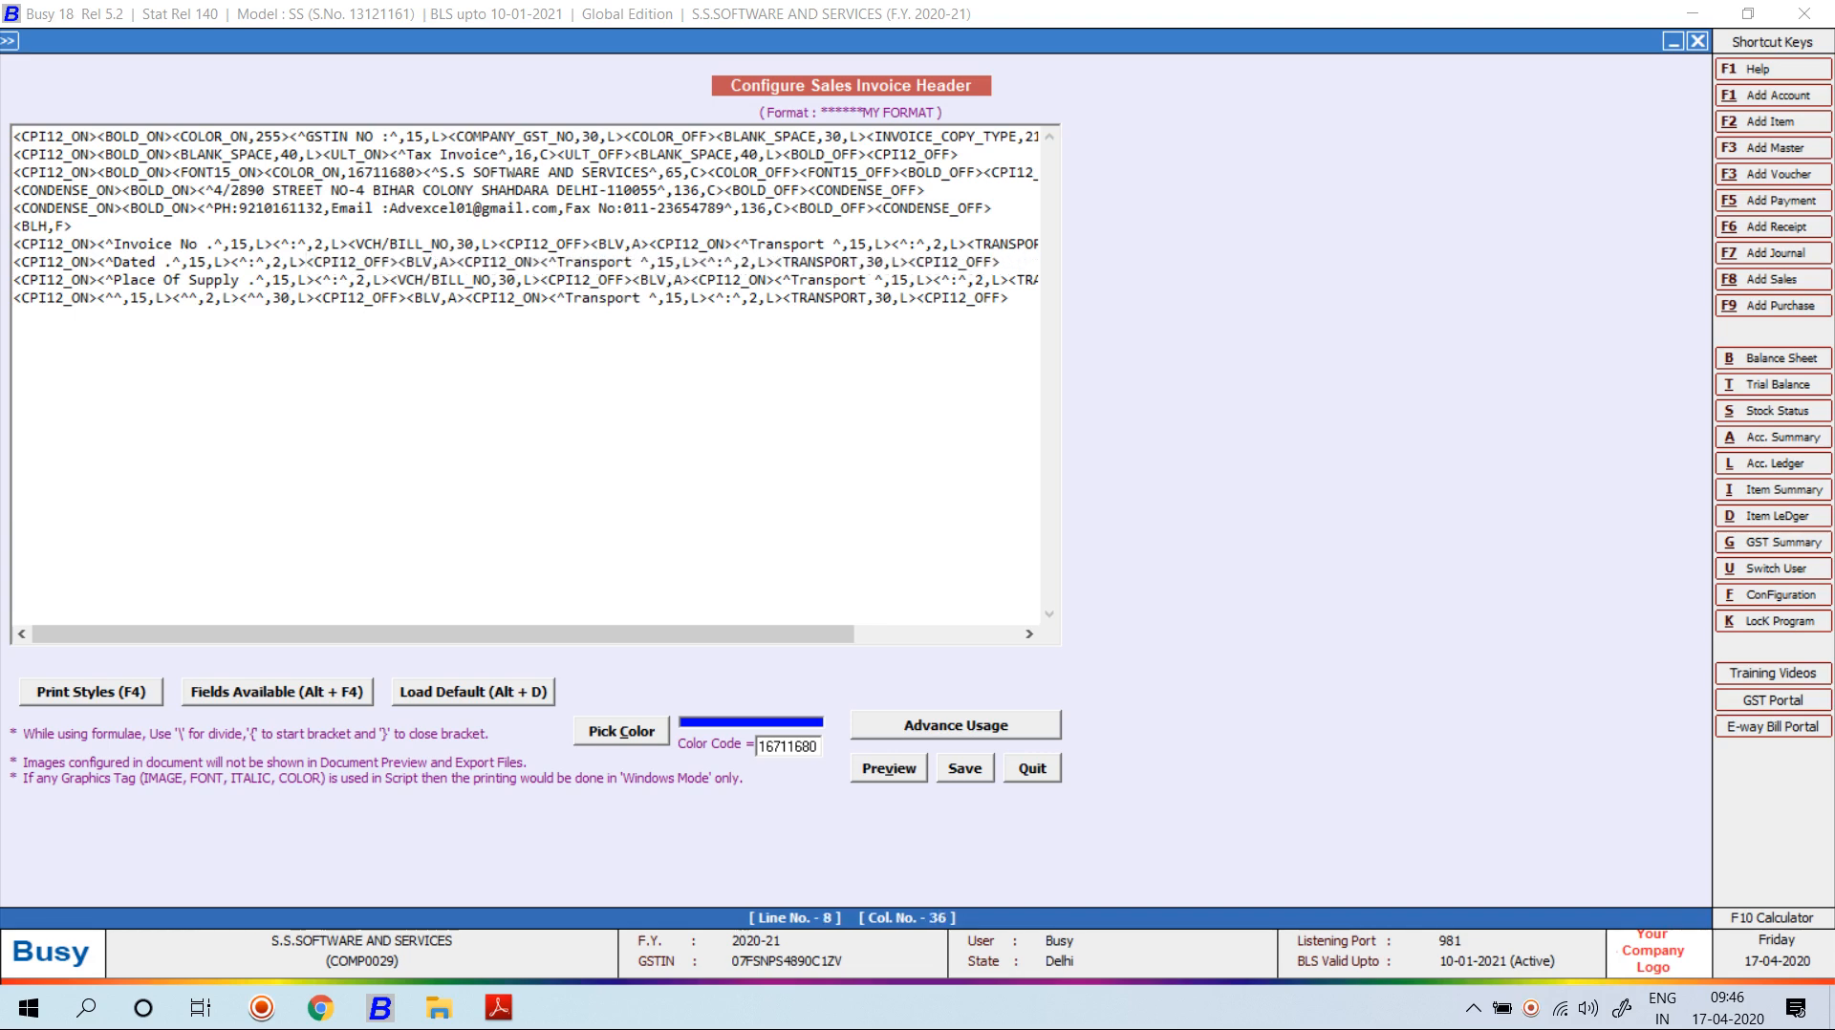
key("alt+F4")
key("Down")
key("Down")
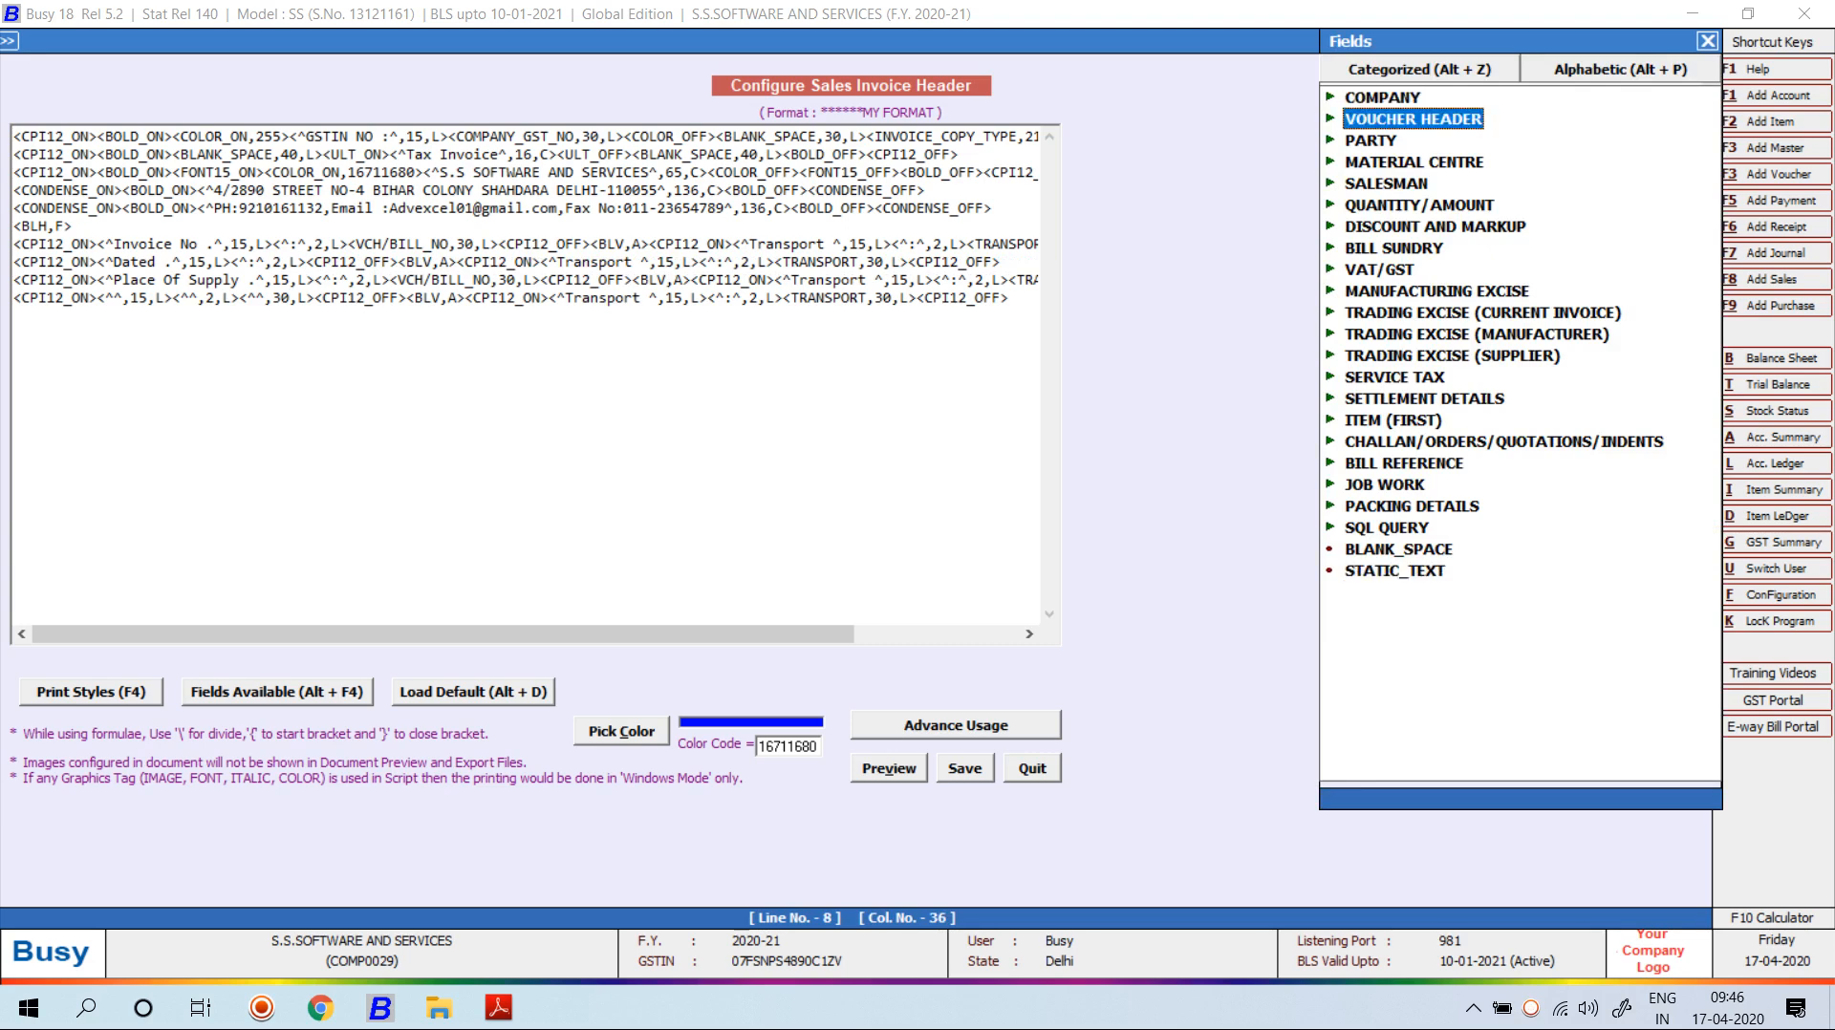
key("Right")
key("Down")
key("Down")
key("Down")
key("Down")
key("Down")
key("Down")
key("Down")
key("Down")
key("Down")
key("Down")
key("Down")
key("Down")
key("Down")
key("Down")
key("Down")
key("Down")
key("Down")
key("Down")
key("Down")
key("Down")
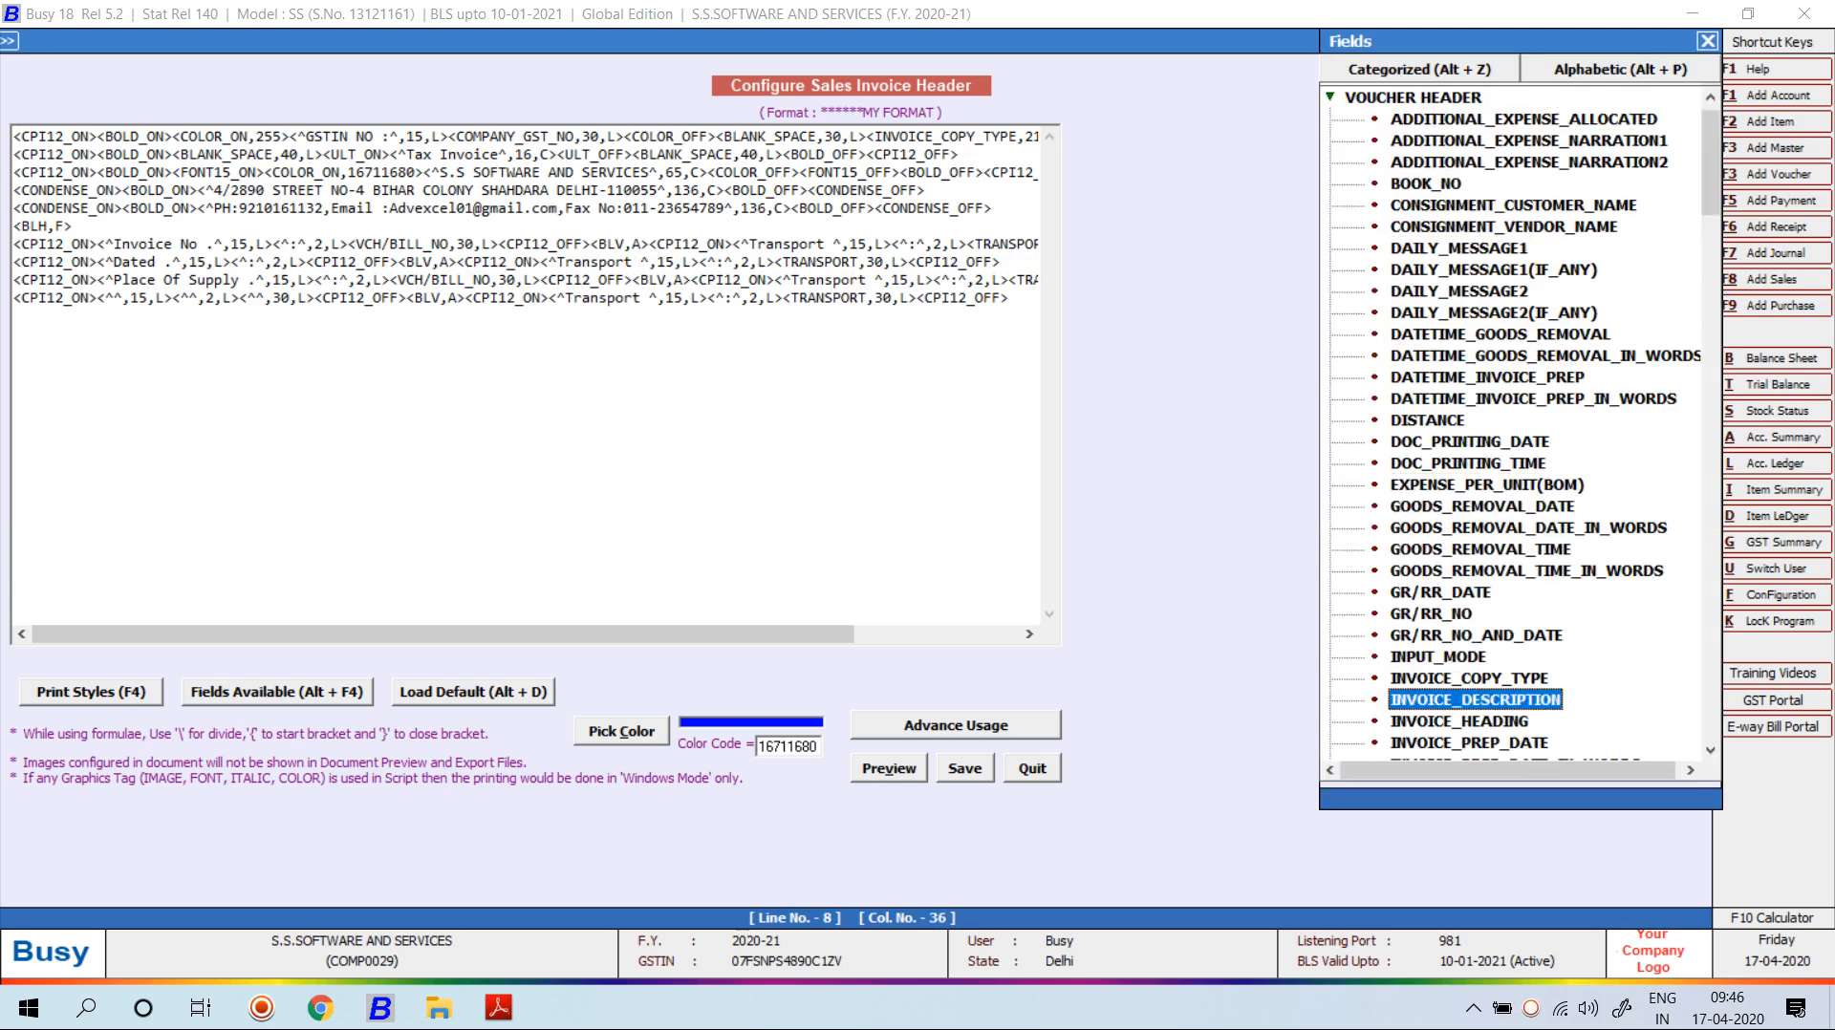
key("Down")
key("Down")
key("Down")
key("Down")
key("Down")
key("Down")
key("Down")
key("Down")
key("Down")
key("Down")
key("Down")
key("Down")
key("Down")
key("Down")
key("Down")
key("Down")
key("Down")
key("Down")
key("Down")
key("Down")
key("Down")
key("Down")
key("Down")
key("Down")
key("Down")
key("Down")
key("Down")
key("Down")
key("Down")
key("Down")
key("Down")
key("Down")
key("Down")
key("Down")
key("Down")
key("Down")
key("Down")
key("Down")
key("Down")
key("Down")
key("Down")
key("Down")
key("Down")
key("Down")
key("Down")
key("Down")
key("Down")
key("Down")
key("Down")
key("Down")
key("Down")
key("Down")
key("Down")
key("Down")
key("Down")
key("Down")
key("Down")
key("Down")
key("Down")
key("Down")
key("Up")
key("Up")
key("Up")
key("Up")
key("Up")
key("Up")
key("Up")
key("Up")
key("Up")
key("Up")
key("Up")
key("Up")
key("Up")
key("Up")
key("Up")
key("Down")
key("Up")
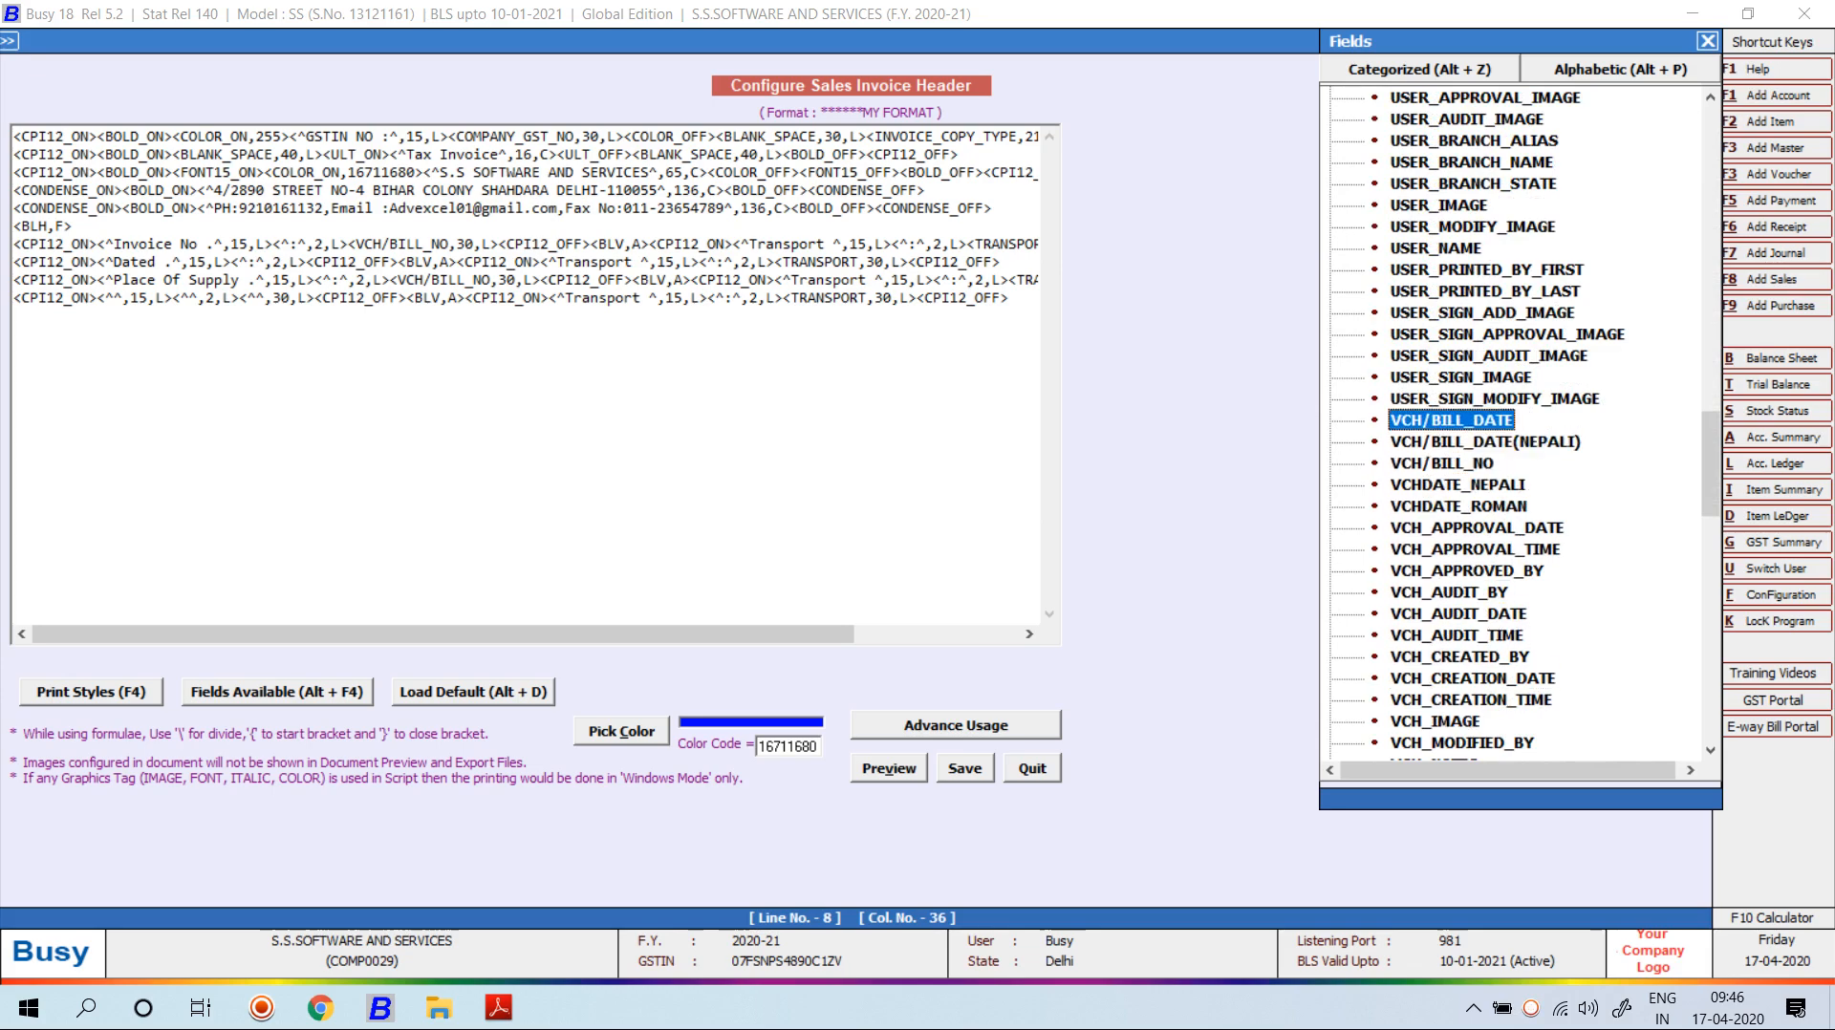
key("Return")
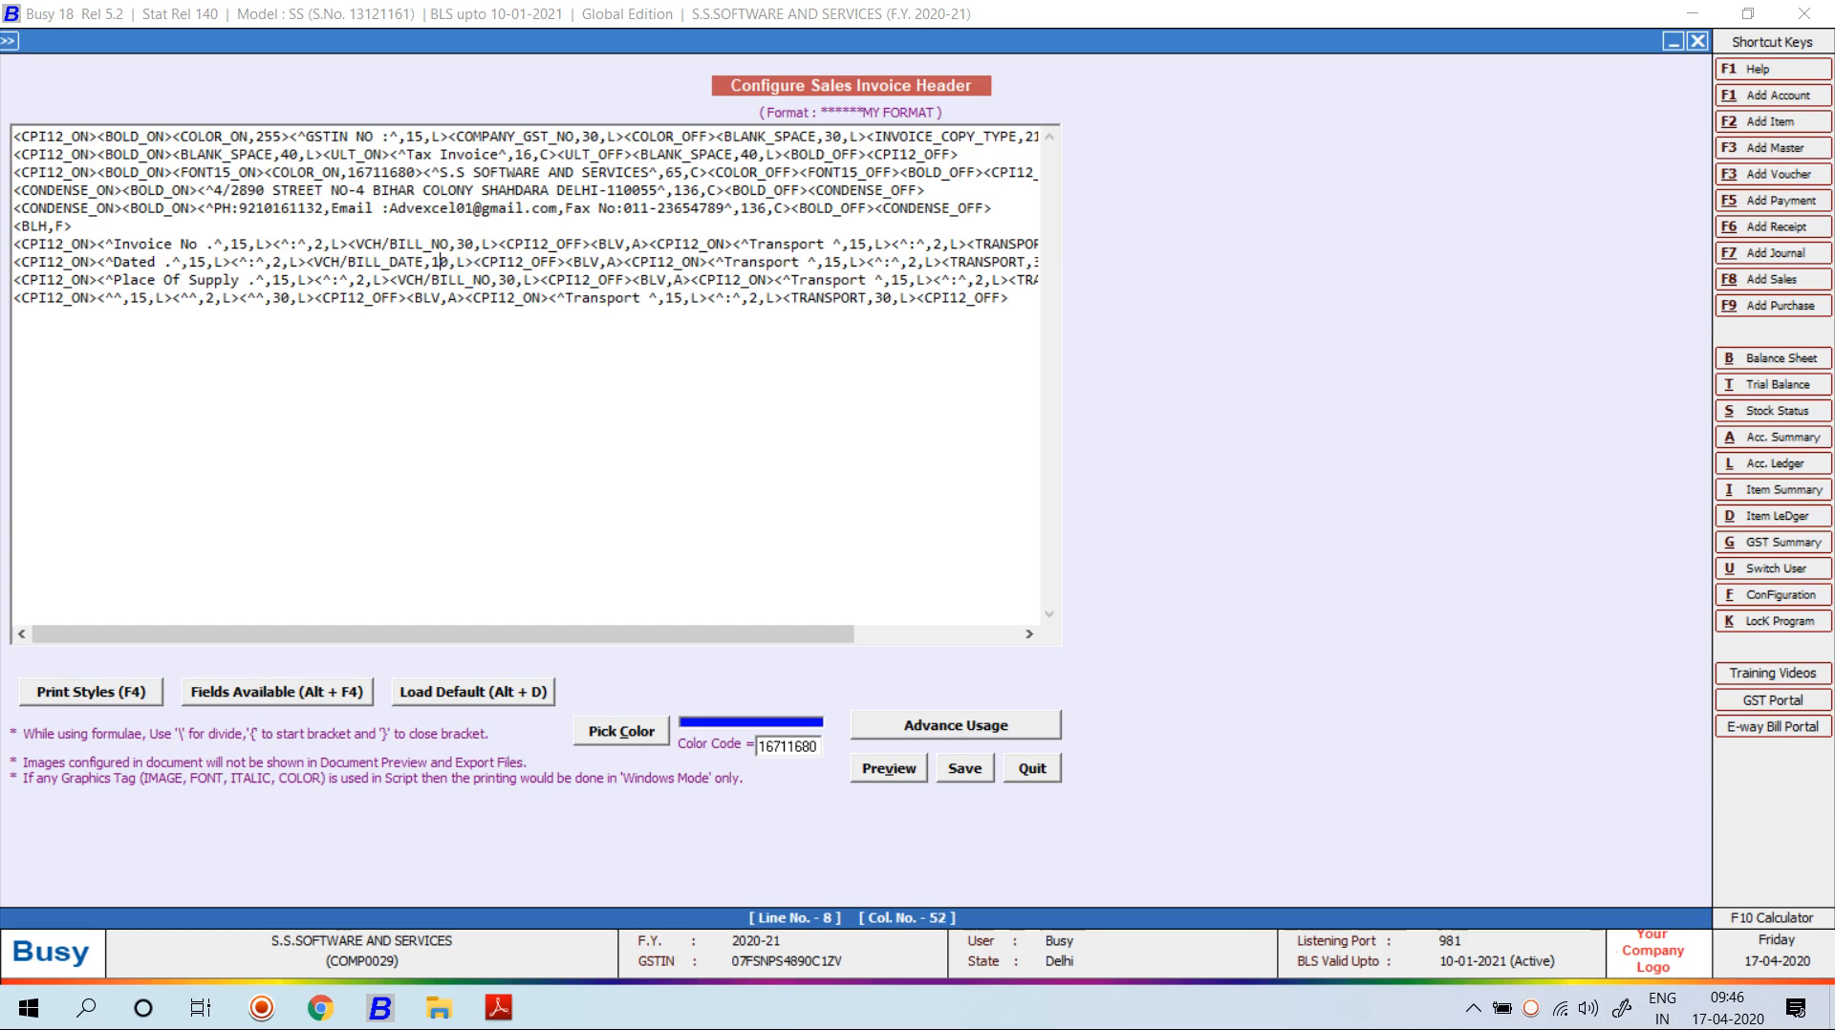
Change the date field's width from 10 to 30 and check the print preview.
key("Delete")
key("BackSpace")
type("30")
key("alt+v")
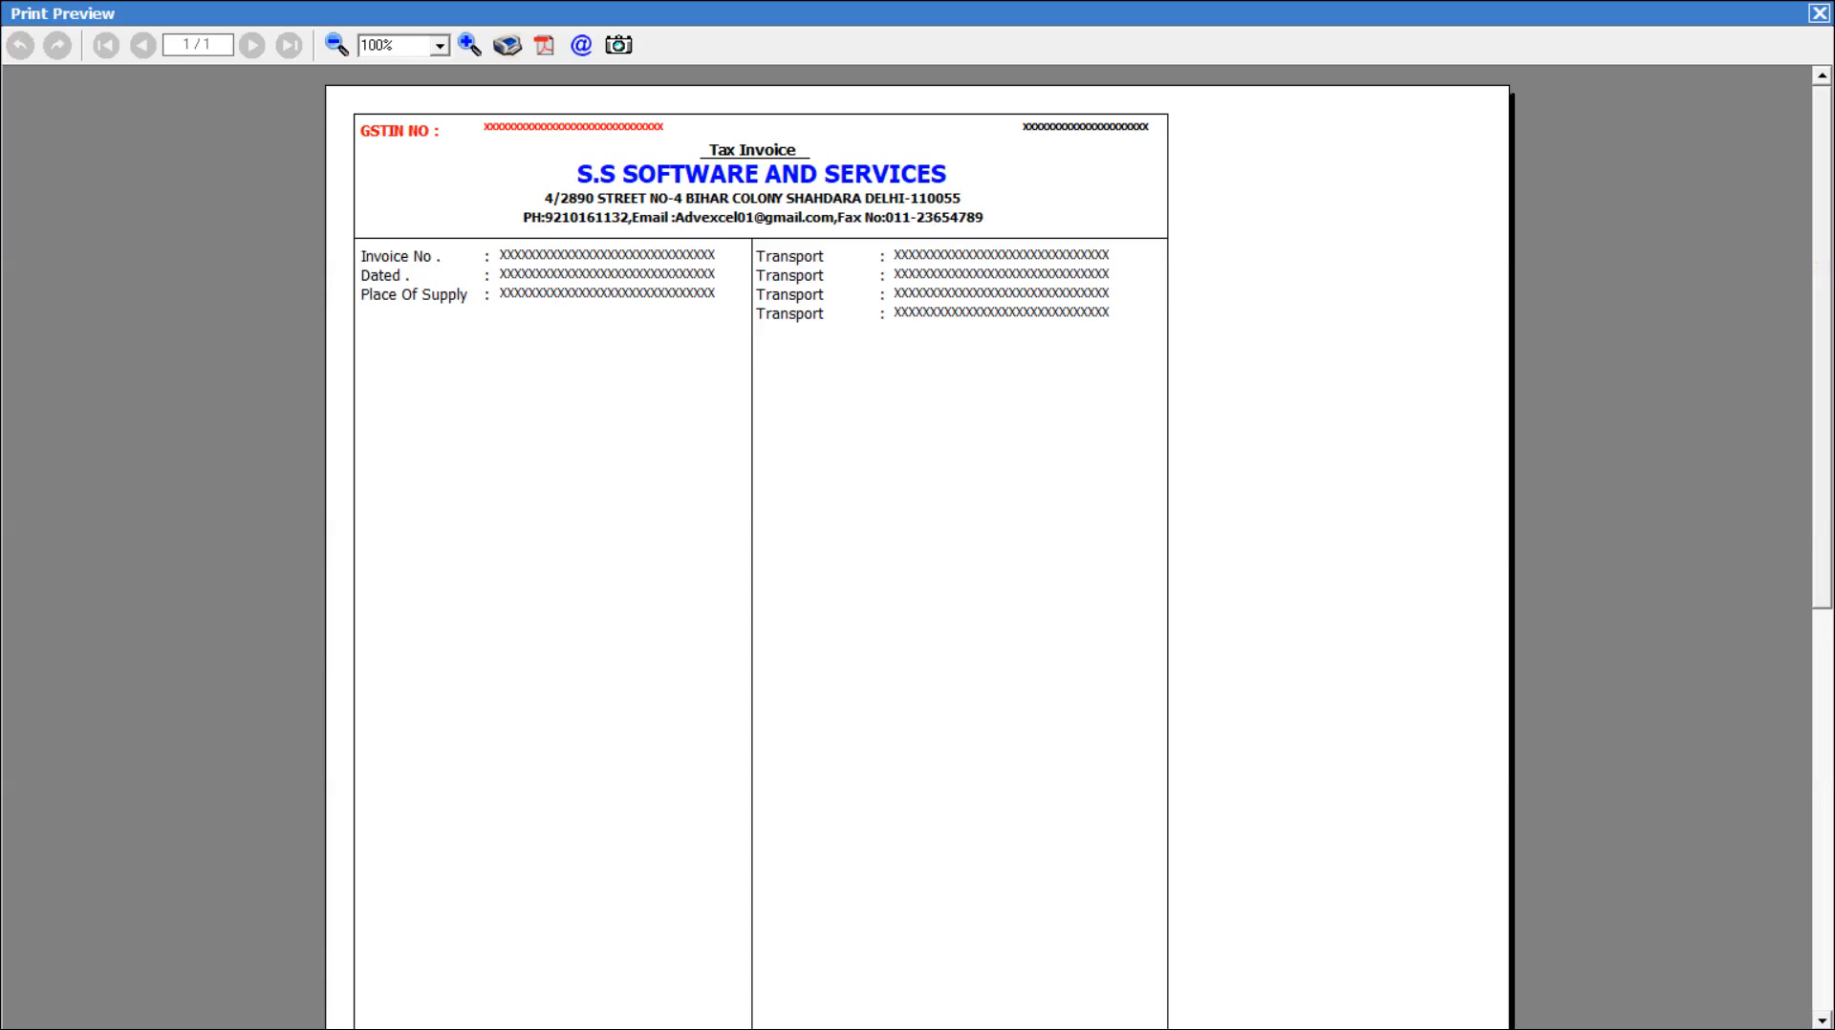
key("Escape")
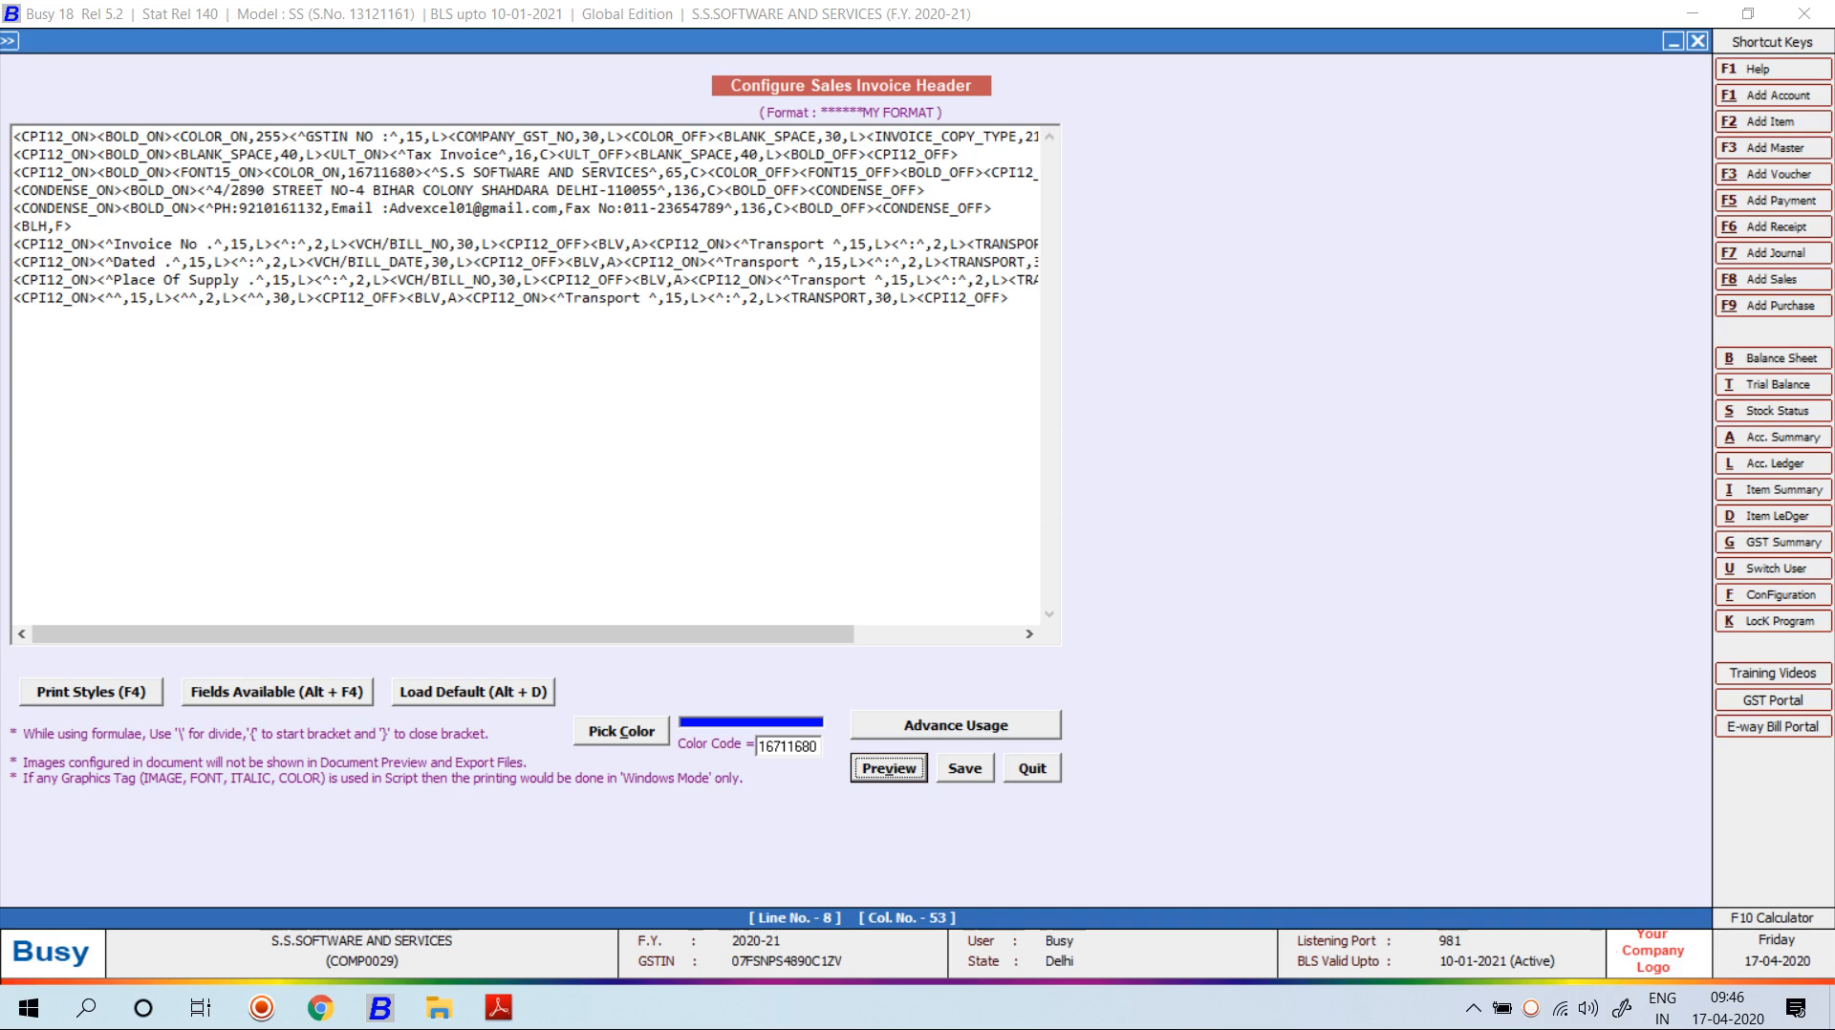
Delete the VCH/BILL_NO field from the Place Of Supply line.
left_click(541, 280)
key("BackSpace")
key("BackSpace")
key("BackSpace")
key("BackSpace")
key("BackSpace")
key("BackSpace")
key("BackSpace")
key("BackSpace")
key("BackSpace")
key("BackSpace")
key("BackSpace")
key("BackSpace")
key("BackSpace")
key("BackSpace")
key("BackSpace")
key("BackSpace")
key("BackSpace")
key("BackSpace")
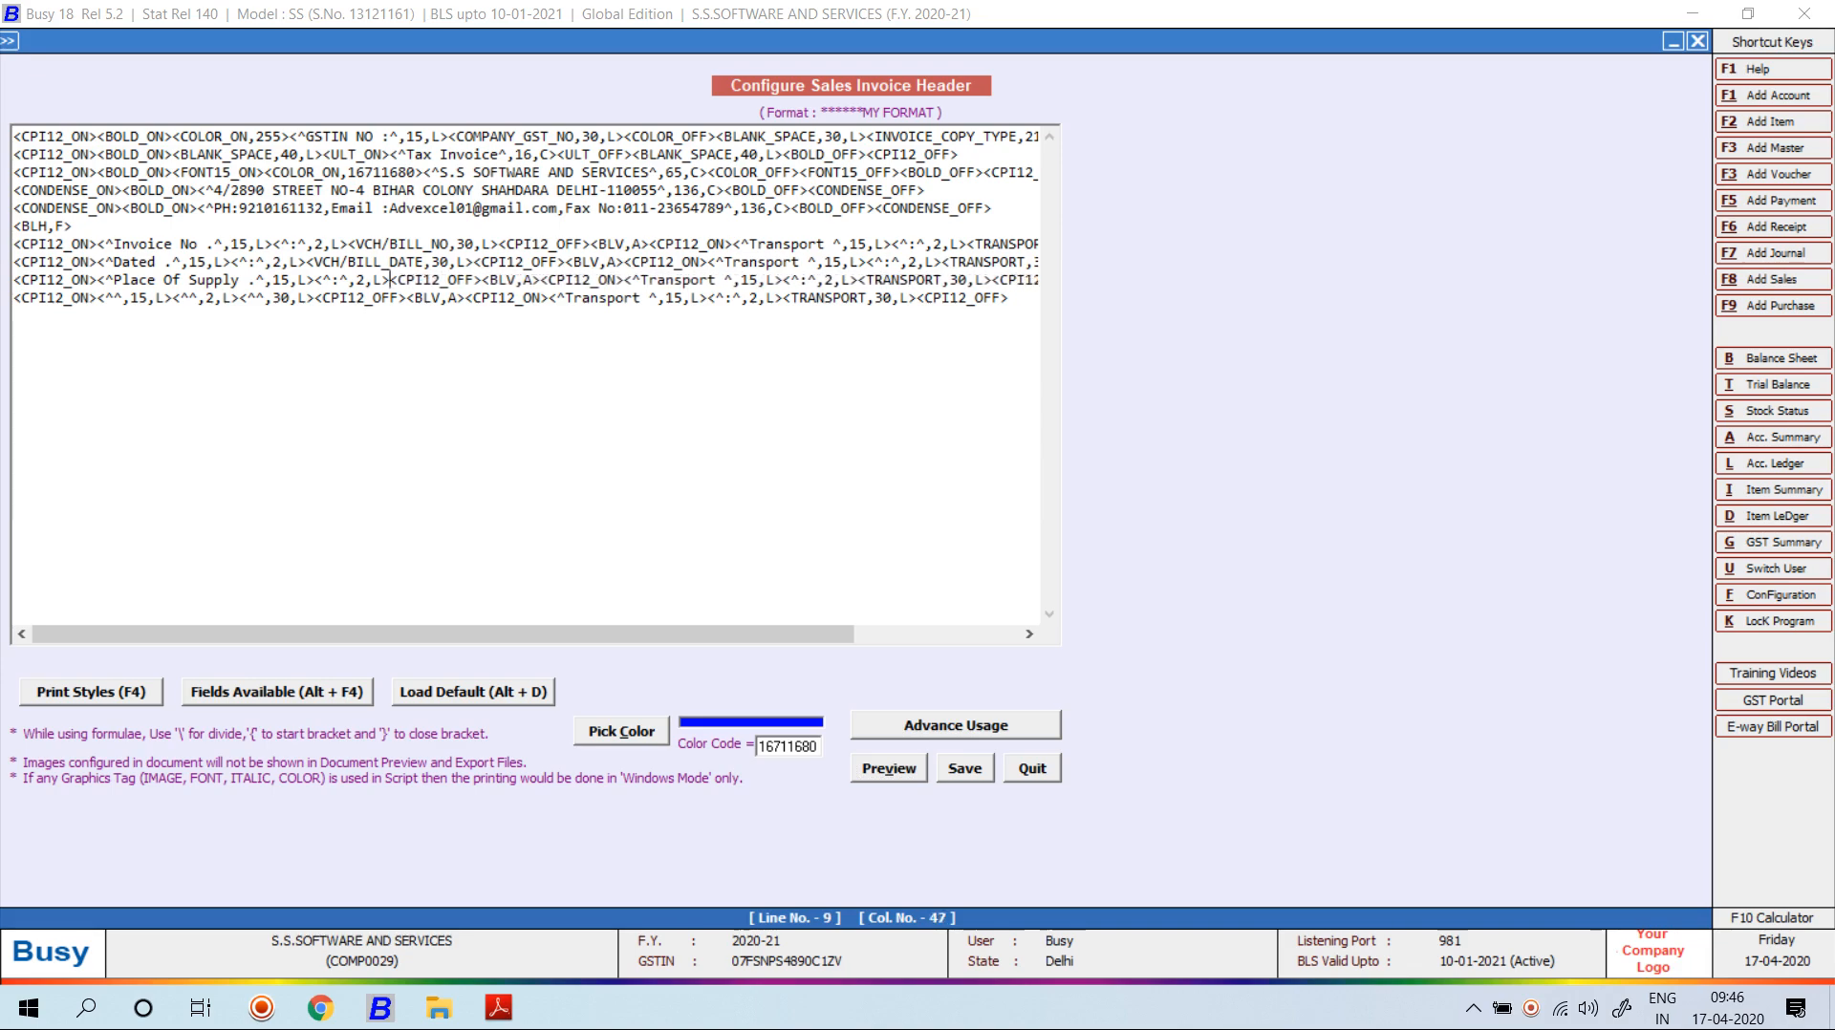
key("alt+F4")
key("Escape")
Insert the PARTY > PARTY_STATE field on the Place Of Supply line.
key("alt+F4")
key("Down")
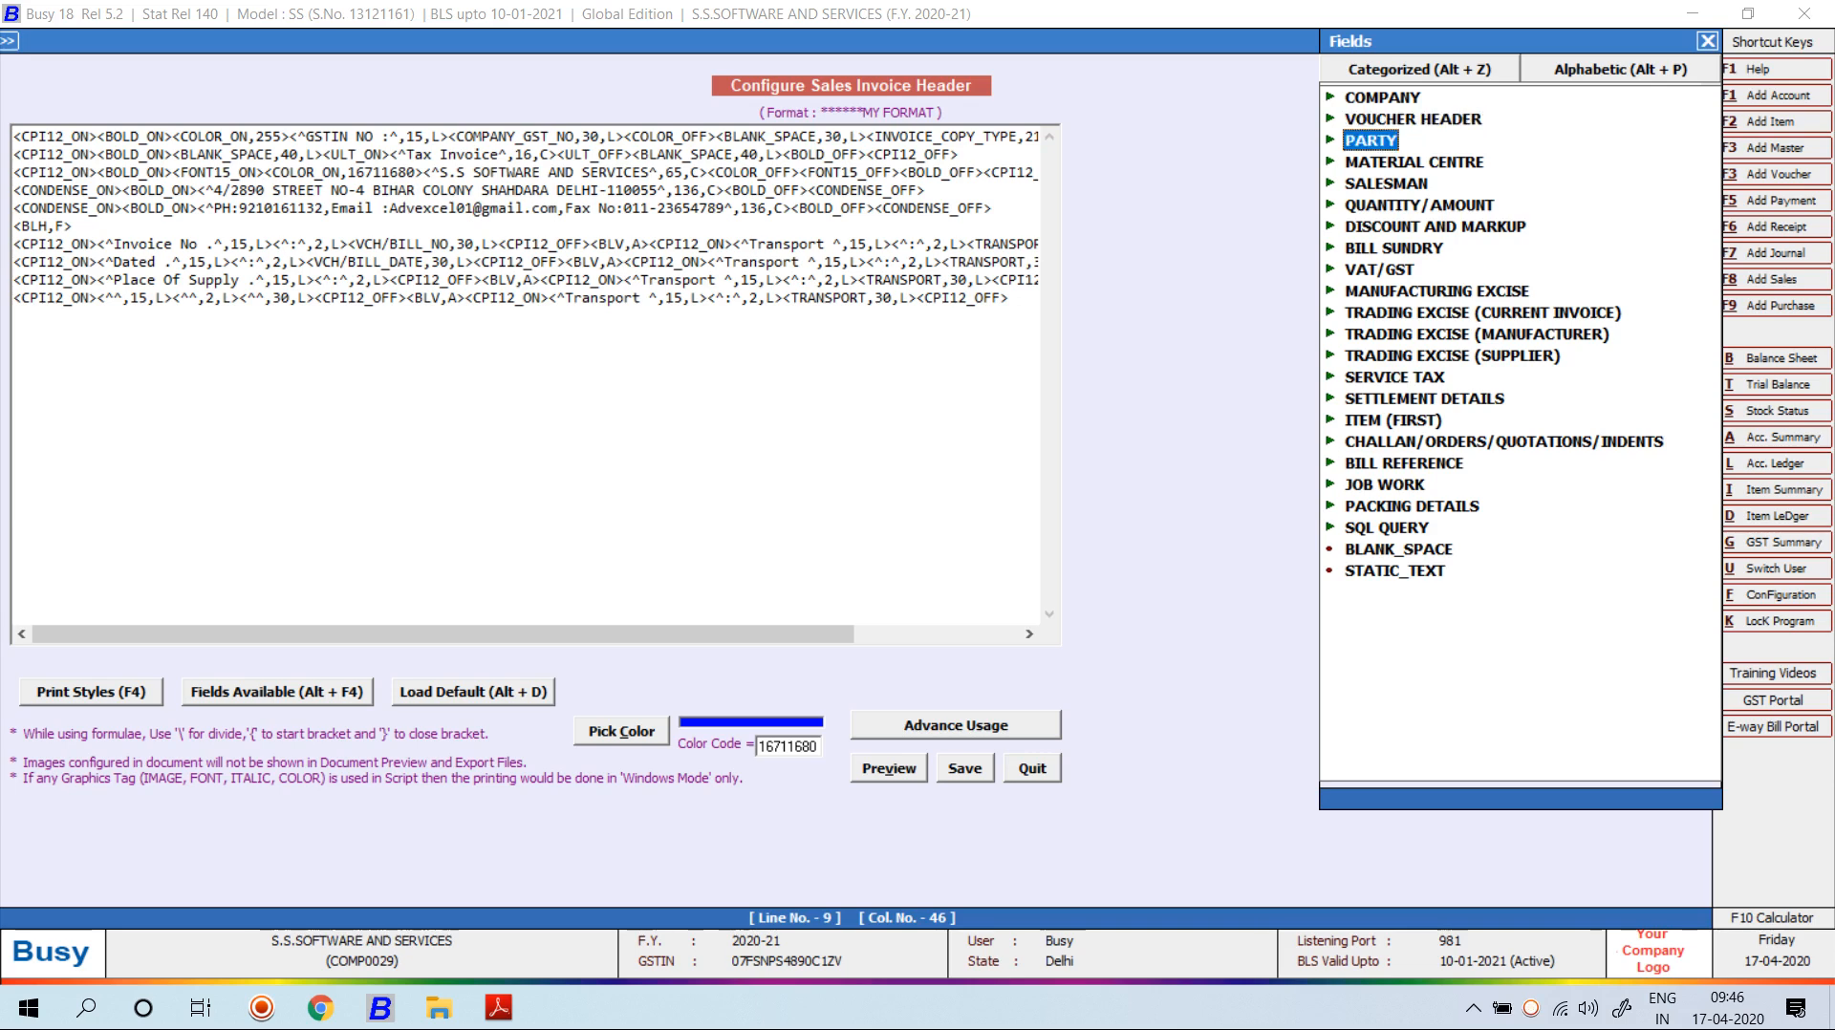
key("Right")
key("Down")
key("Down")
key("Down")
key("Down")
key("Down")
key("Down")
key("Down")
key("Down")
key("Down")
key("Down")
key("Down")
key("Down")
key("Down")
key("Down")
key("Down")
key("Down")
key("Down")
key("Down")
key("Down")
key("Down")
key("Down")
key("Down")
key("Down")
key("Down")
key("Down")
key("Down")
key("Down")
key("Down")
key("Down")
key("Down")
key("Down")
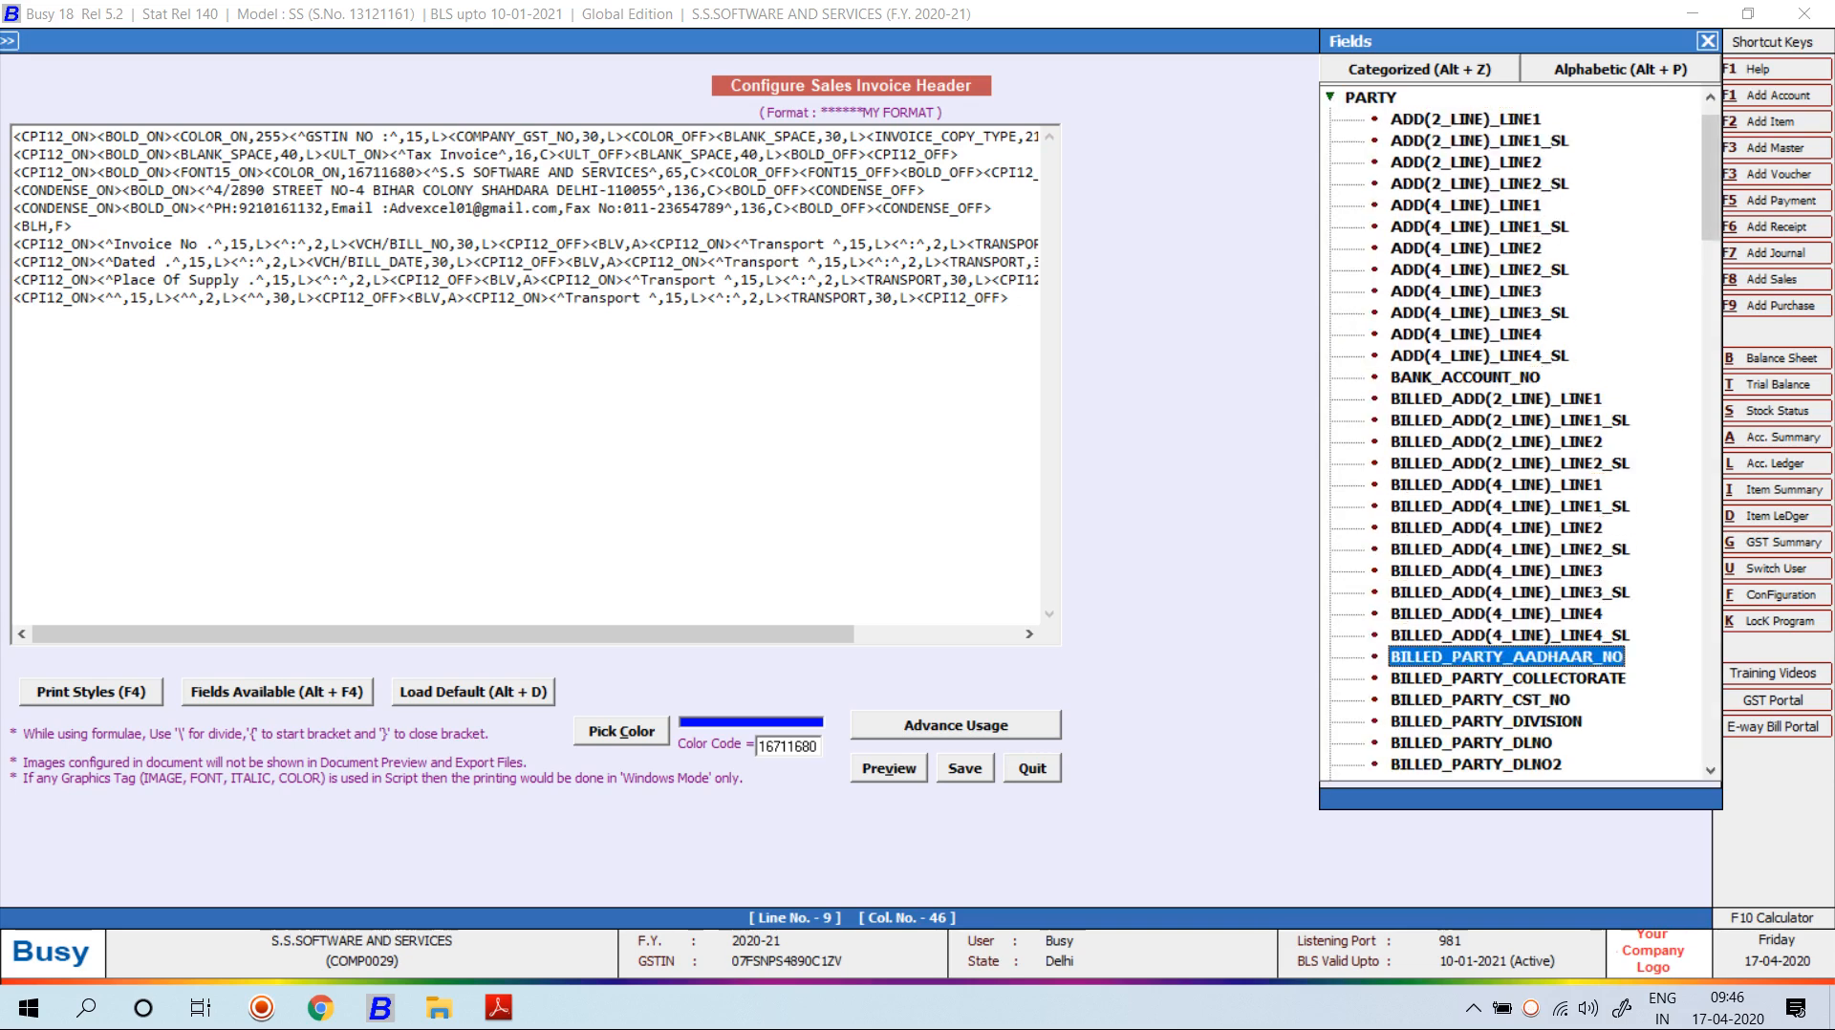
key("Down")
key("Down")
key("Down")
key("Down")
key("Down")
key("Down")
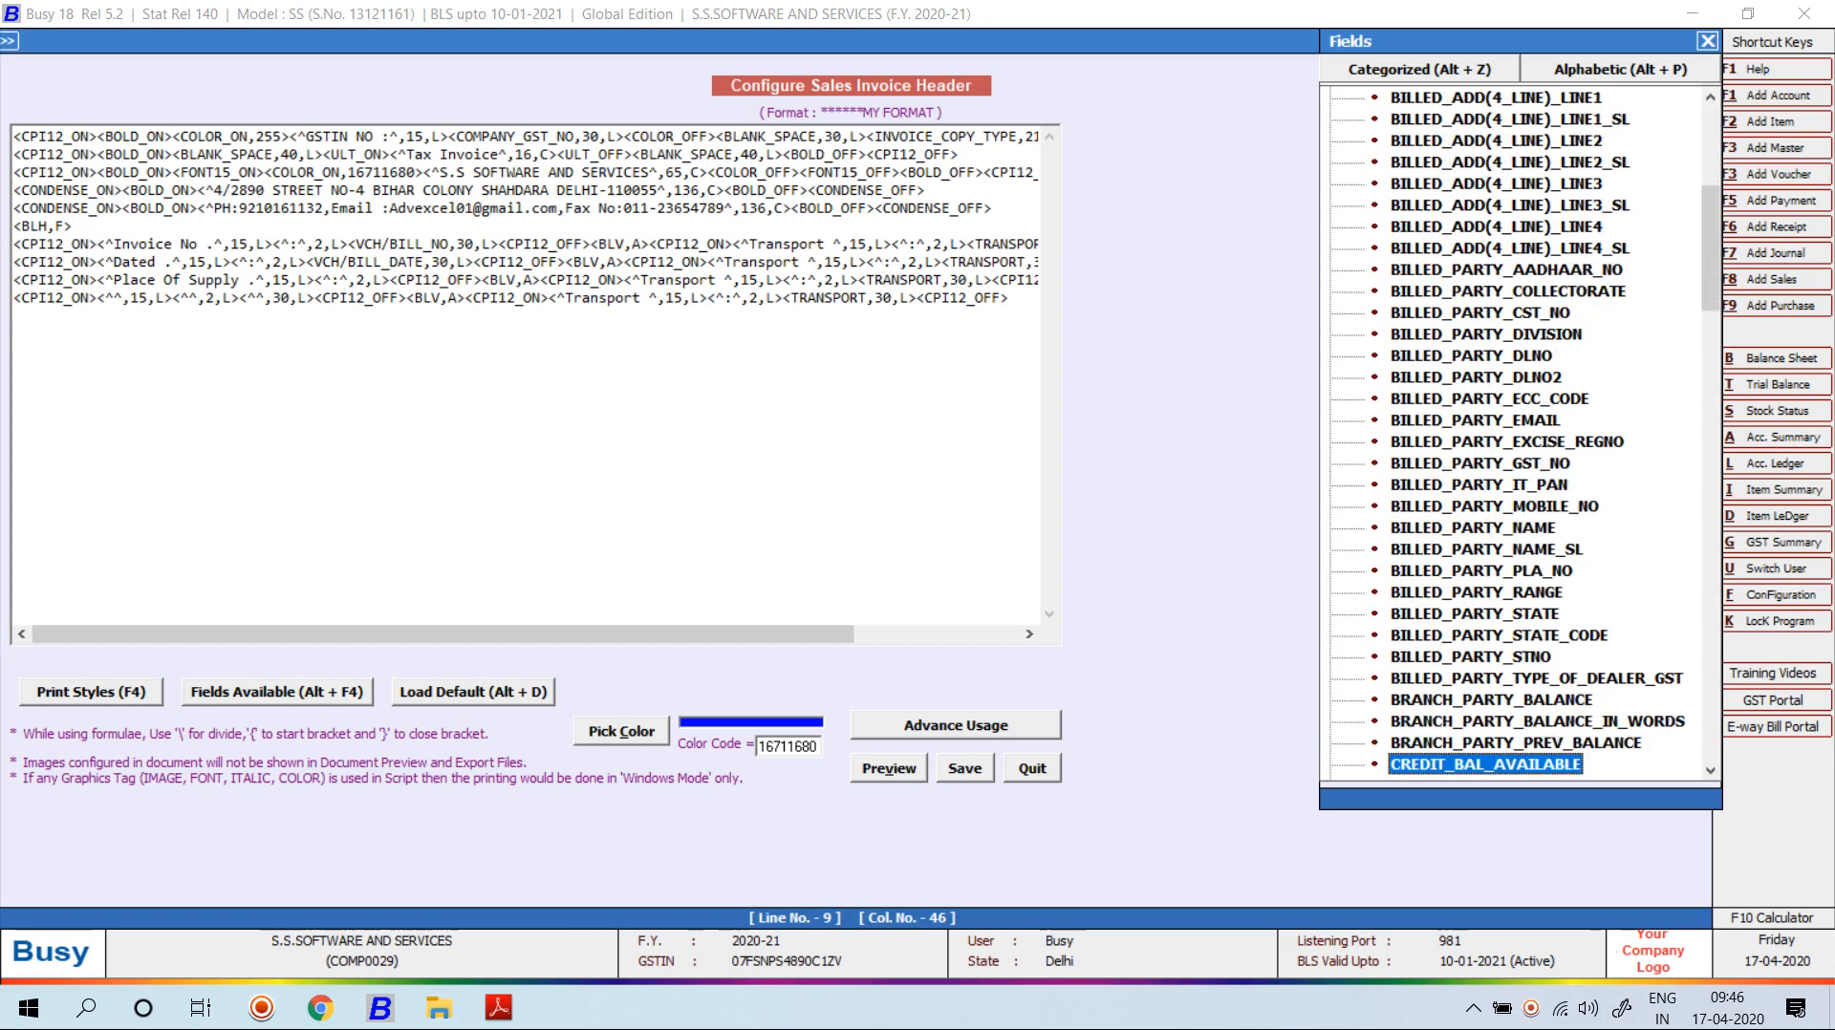
key("Down")
key("Down")
key("Down")
key("Down")
key("Down")
key("Down")
key("Down")
key("Down")
key("Down")
key("Down")
key("Down")
key("Down")
key("Down")
key("Down")
key("Down")
key("Down")
key("Down")
key("Down")
key("Down")
key("Down")
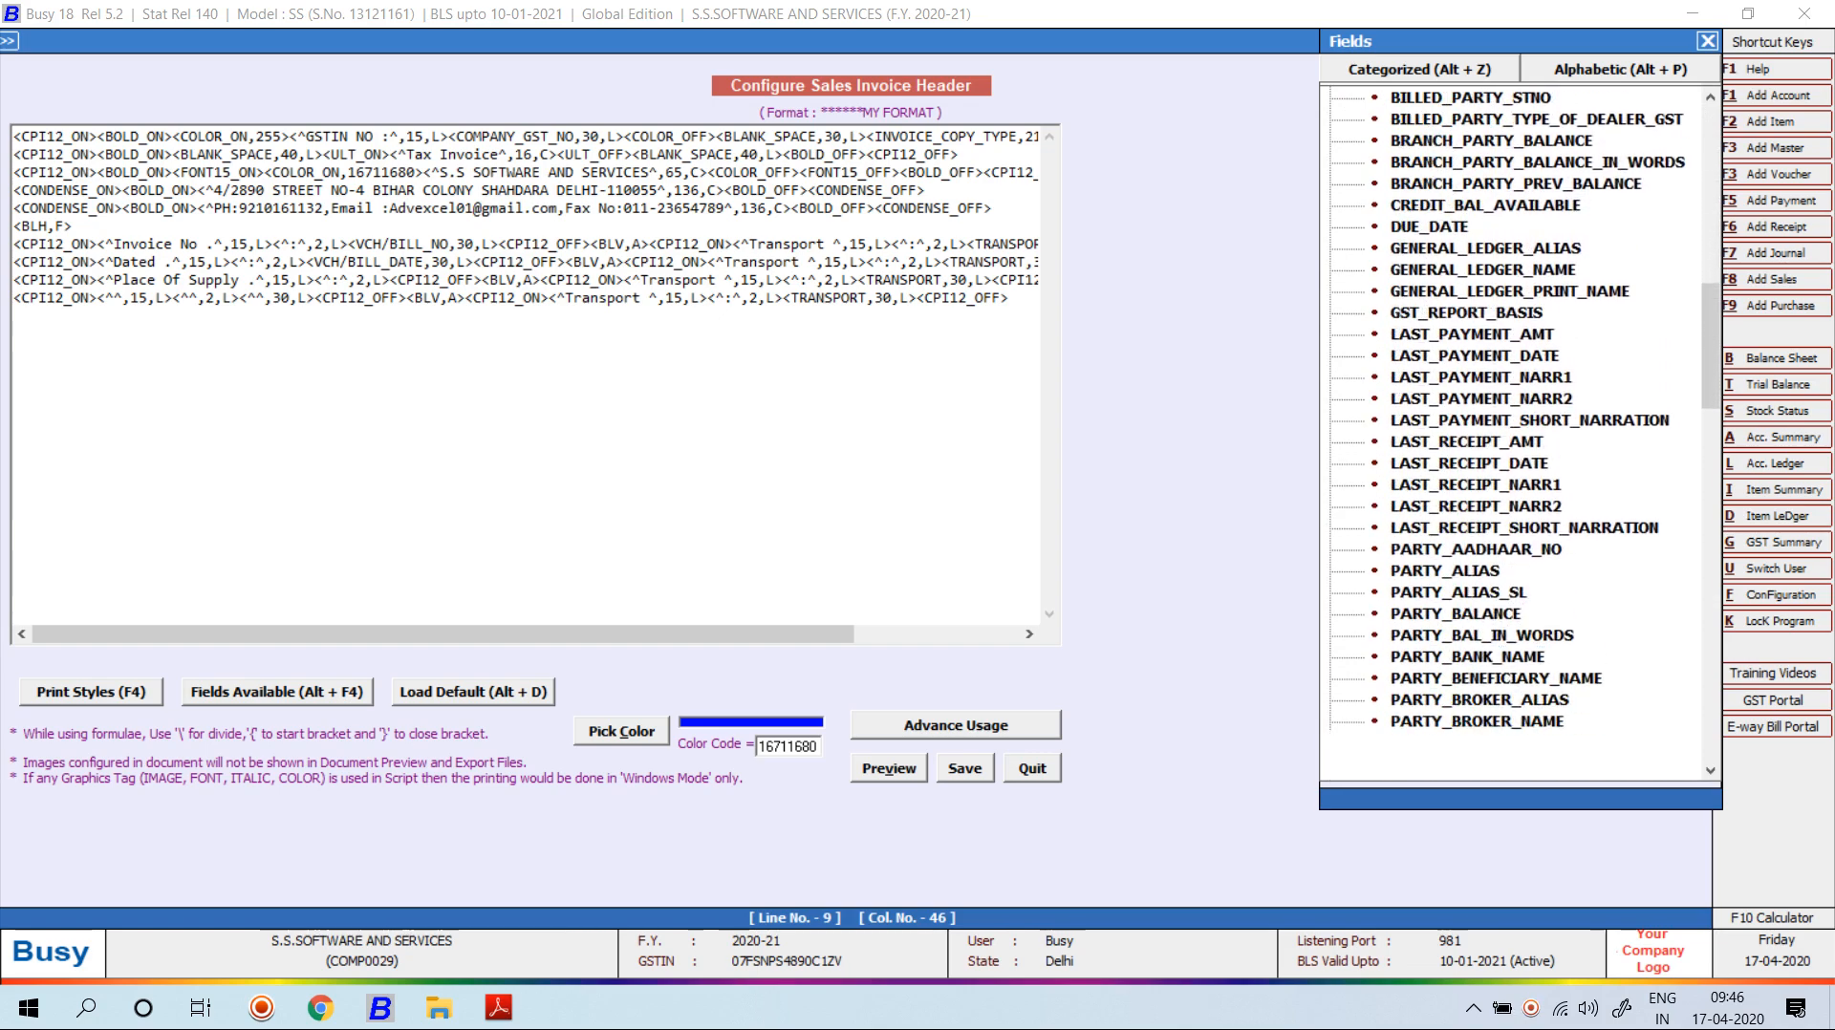
key("Down")
key("Down")
key("Down")
key("Down")
key("Down")
key("Down")
key("Down")
key("Down")
key("Down")
key("Down")
key("Down")
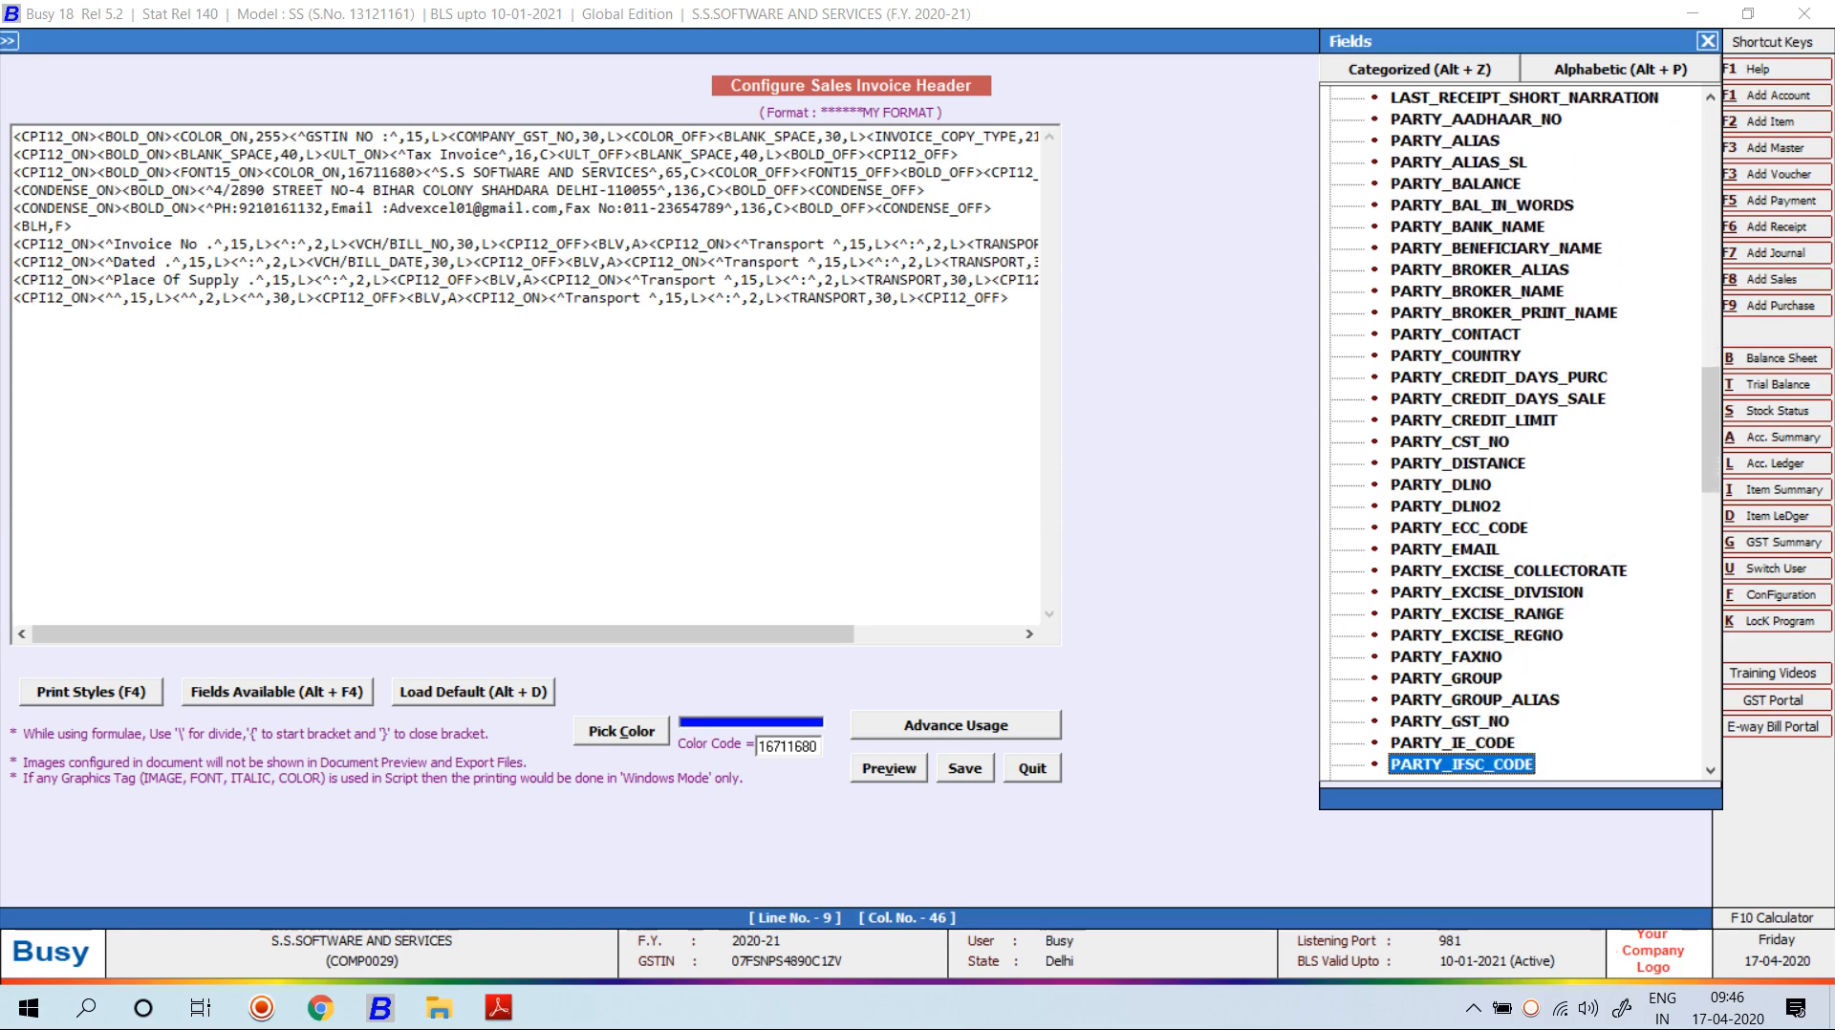
key("Down")
key("Down")
key("Down")
key("Down")
key("Down")
key("Down")
key("Down")
key("Down")
key("Down")
key("Down")
key("Down")
key("Down")
key("Down")
key("Down")
key("Down")
key("Down")
key("Down")
key("Down")
key("Down")
key("Down")
key("Down")
key("Down")
key("Down")
key("Down")
key("Down")
key("Down")
key("Down")
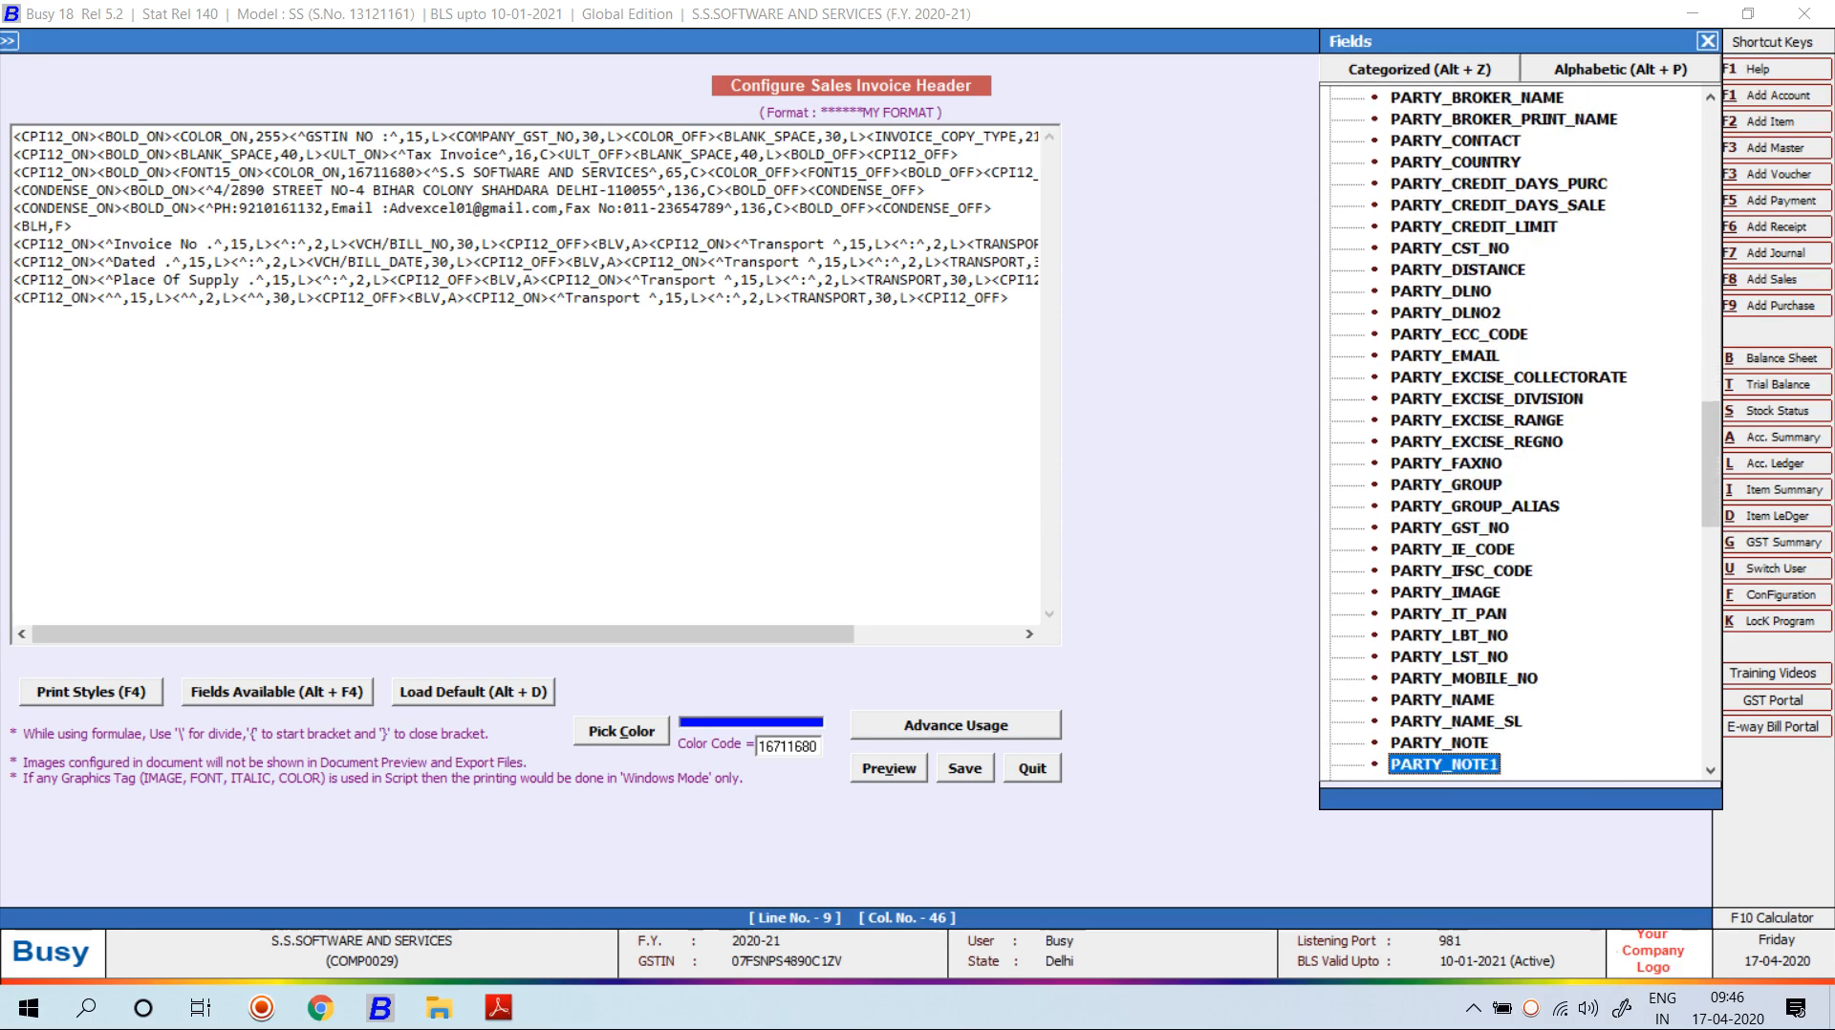
key("Down")
key("Down")
key("Down")
key("Down")
key("Down")
key("Down")
key("Down")
key("Down")
key("Down")
key("Down")
key("Down")
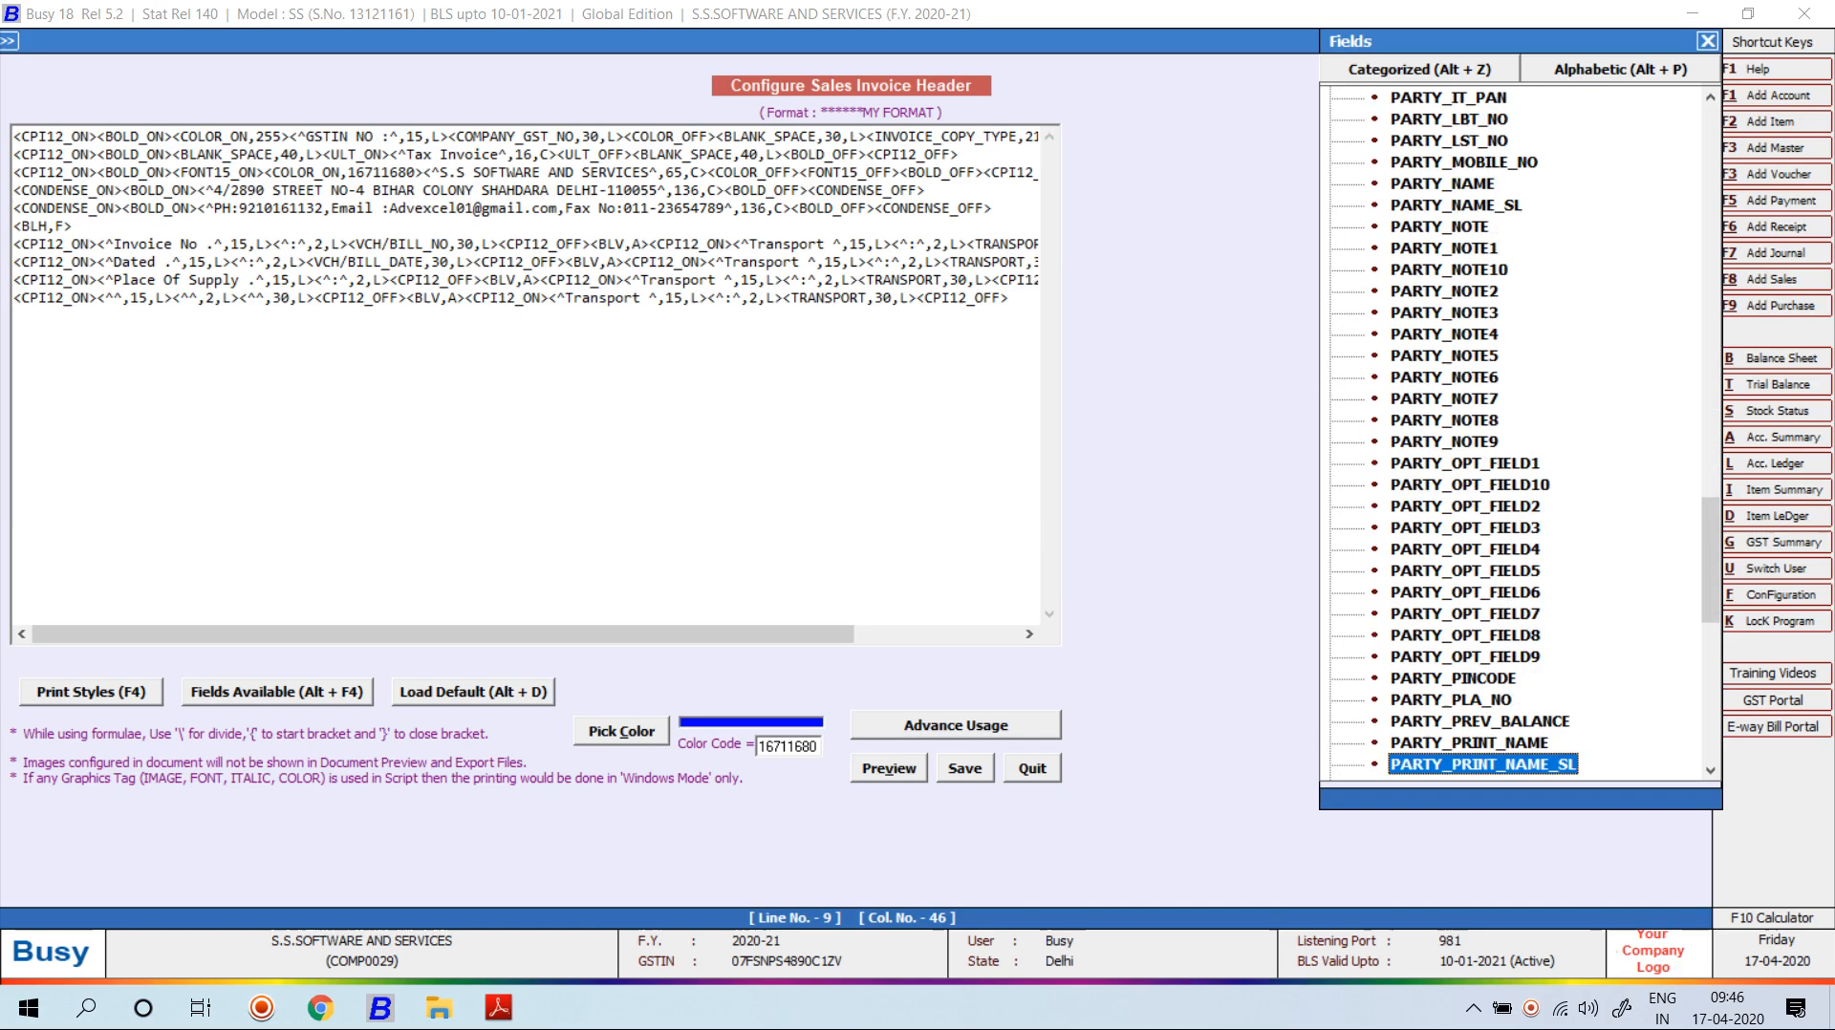
key("Down")
key("Down")
key("Down")
key("Down")
key("Down")
key("Down")
key("Down")
key("Down")
key("Down")
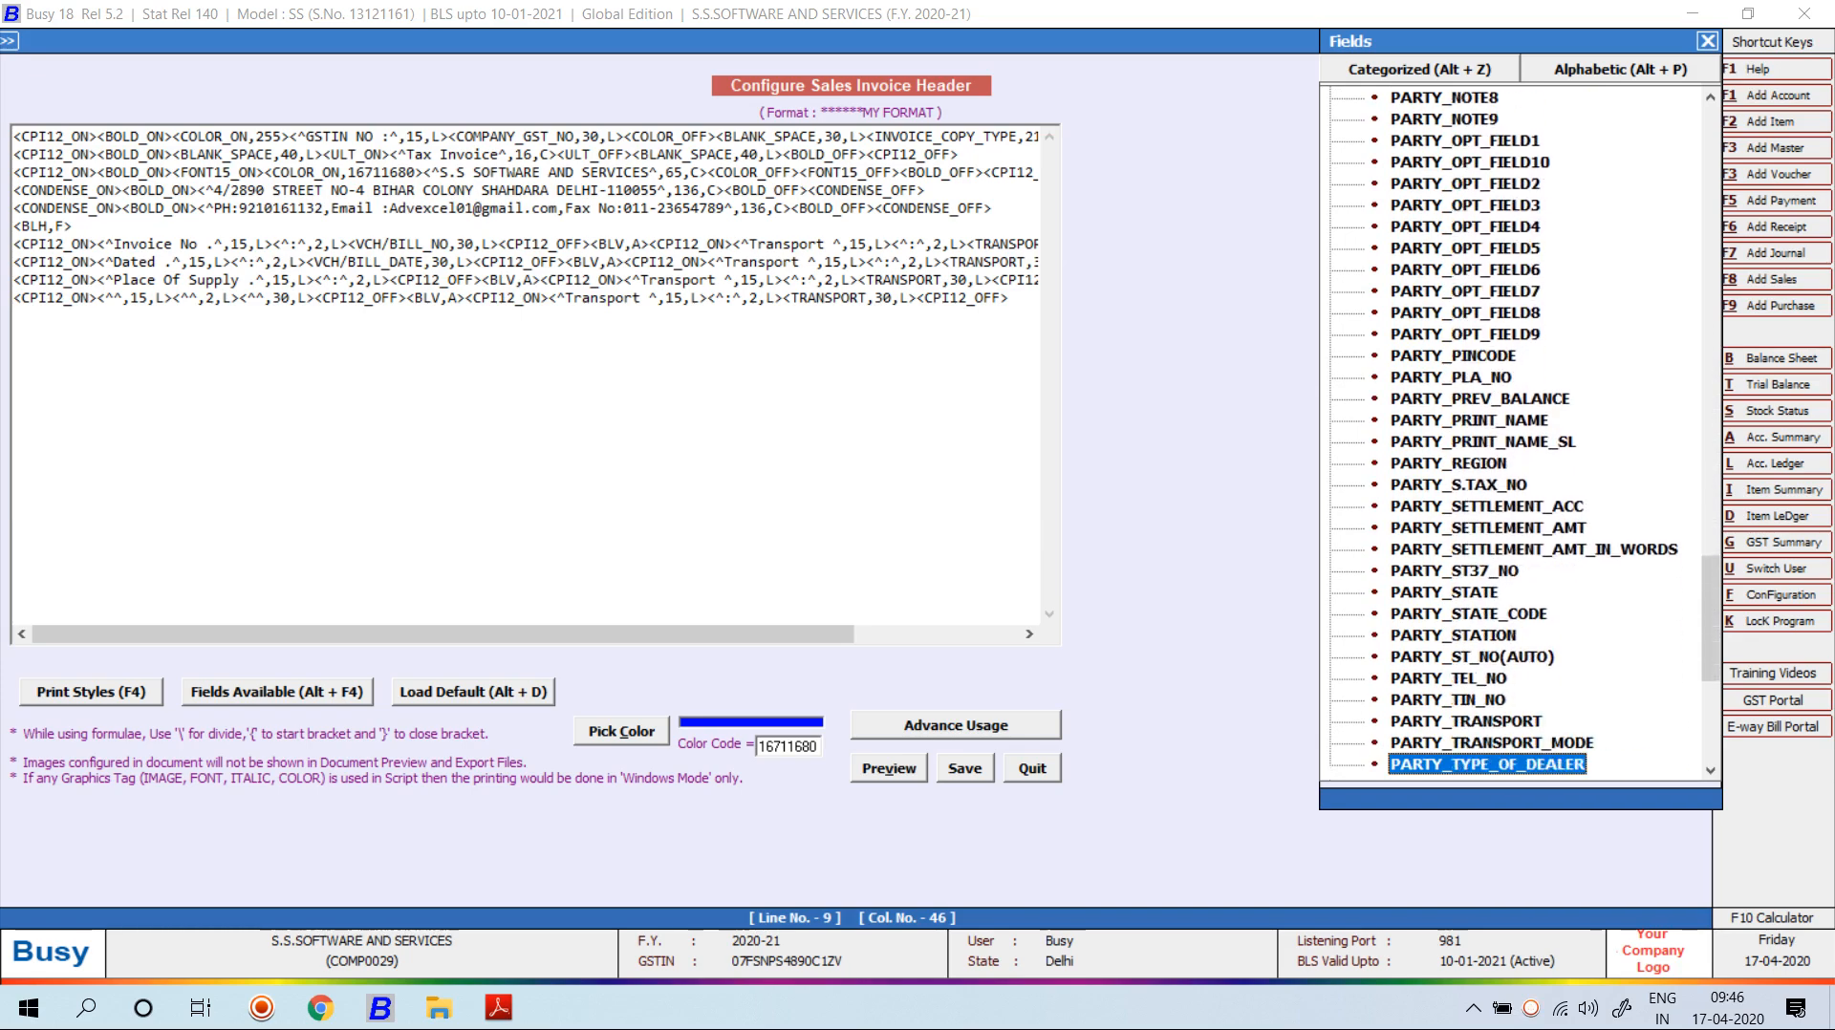
key("Down")
key("Up")
key("Up")
key("Up")
key("Up")
key("Up")
key("Up")
key("Up")
key("Up")
key("Up")
key("Down")
key("Return")
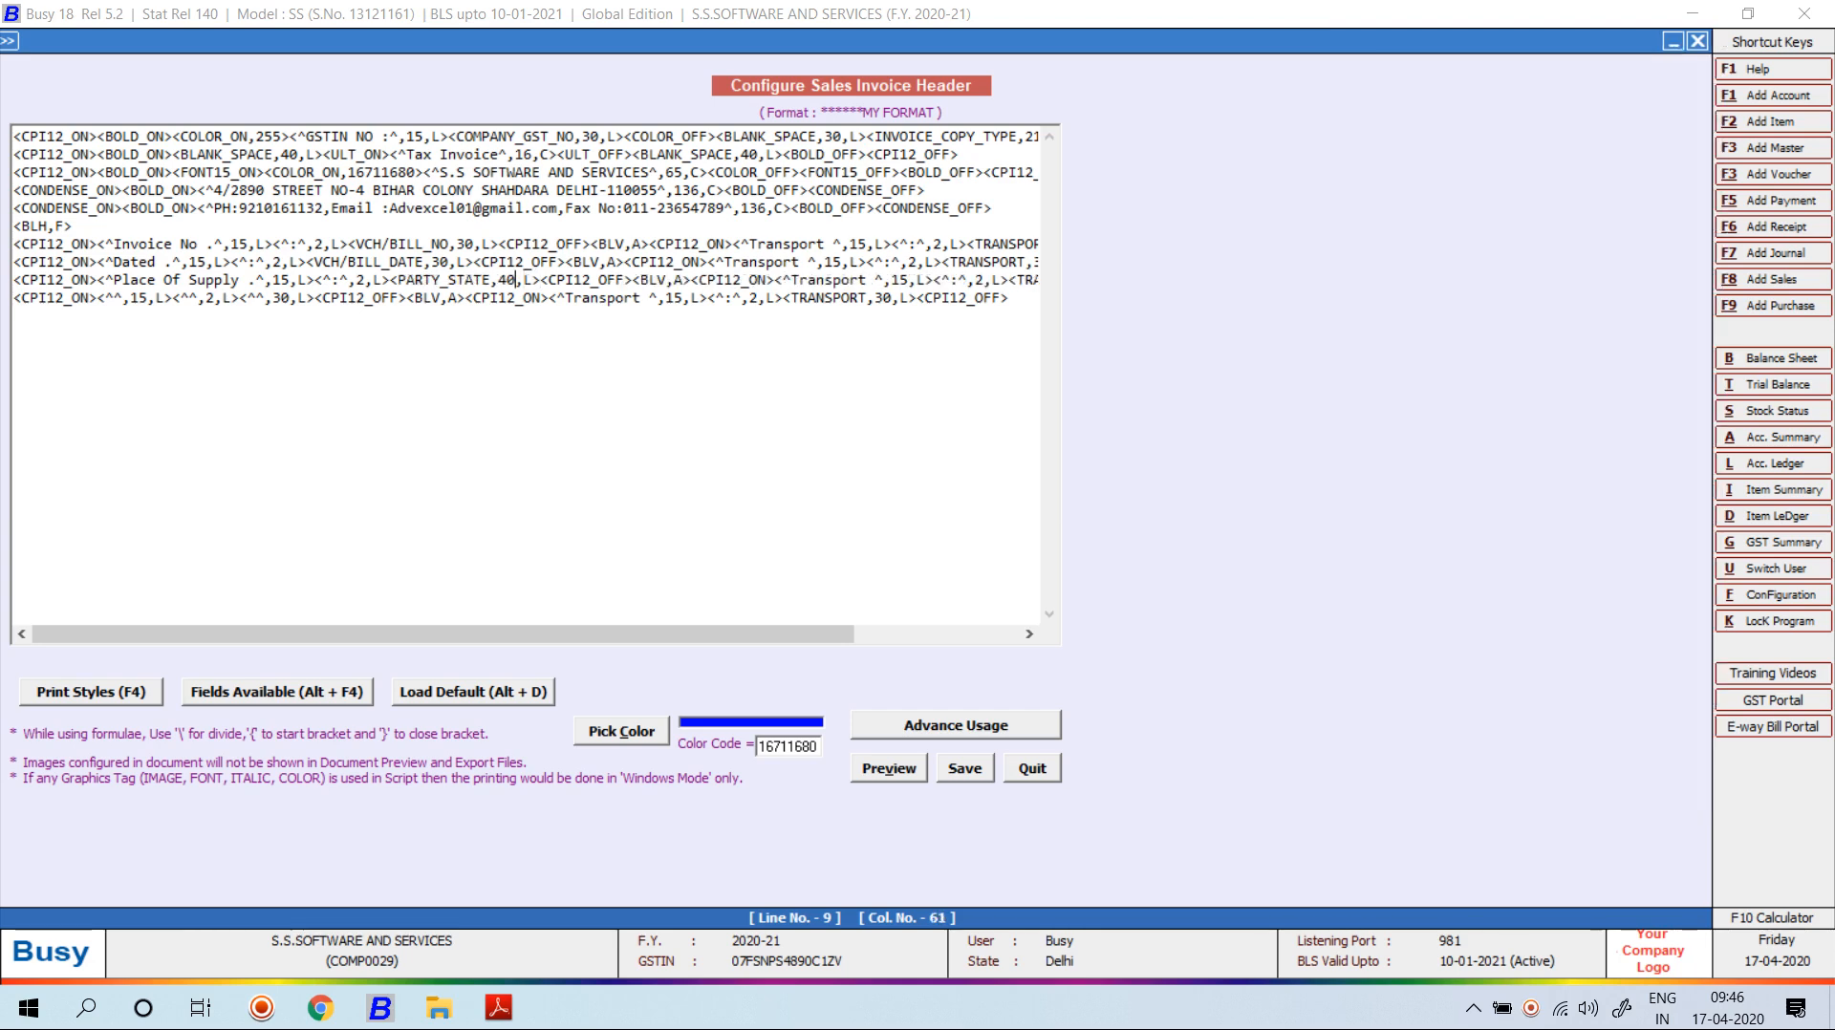
Change the state field's width from 40 to 30 and preview the header.
key("BackSpace")
key("BackSpace")
type("30")
key("alt+v")
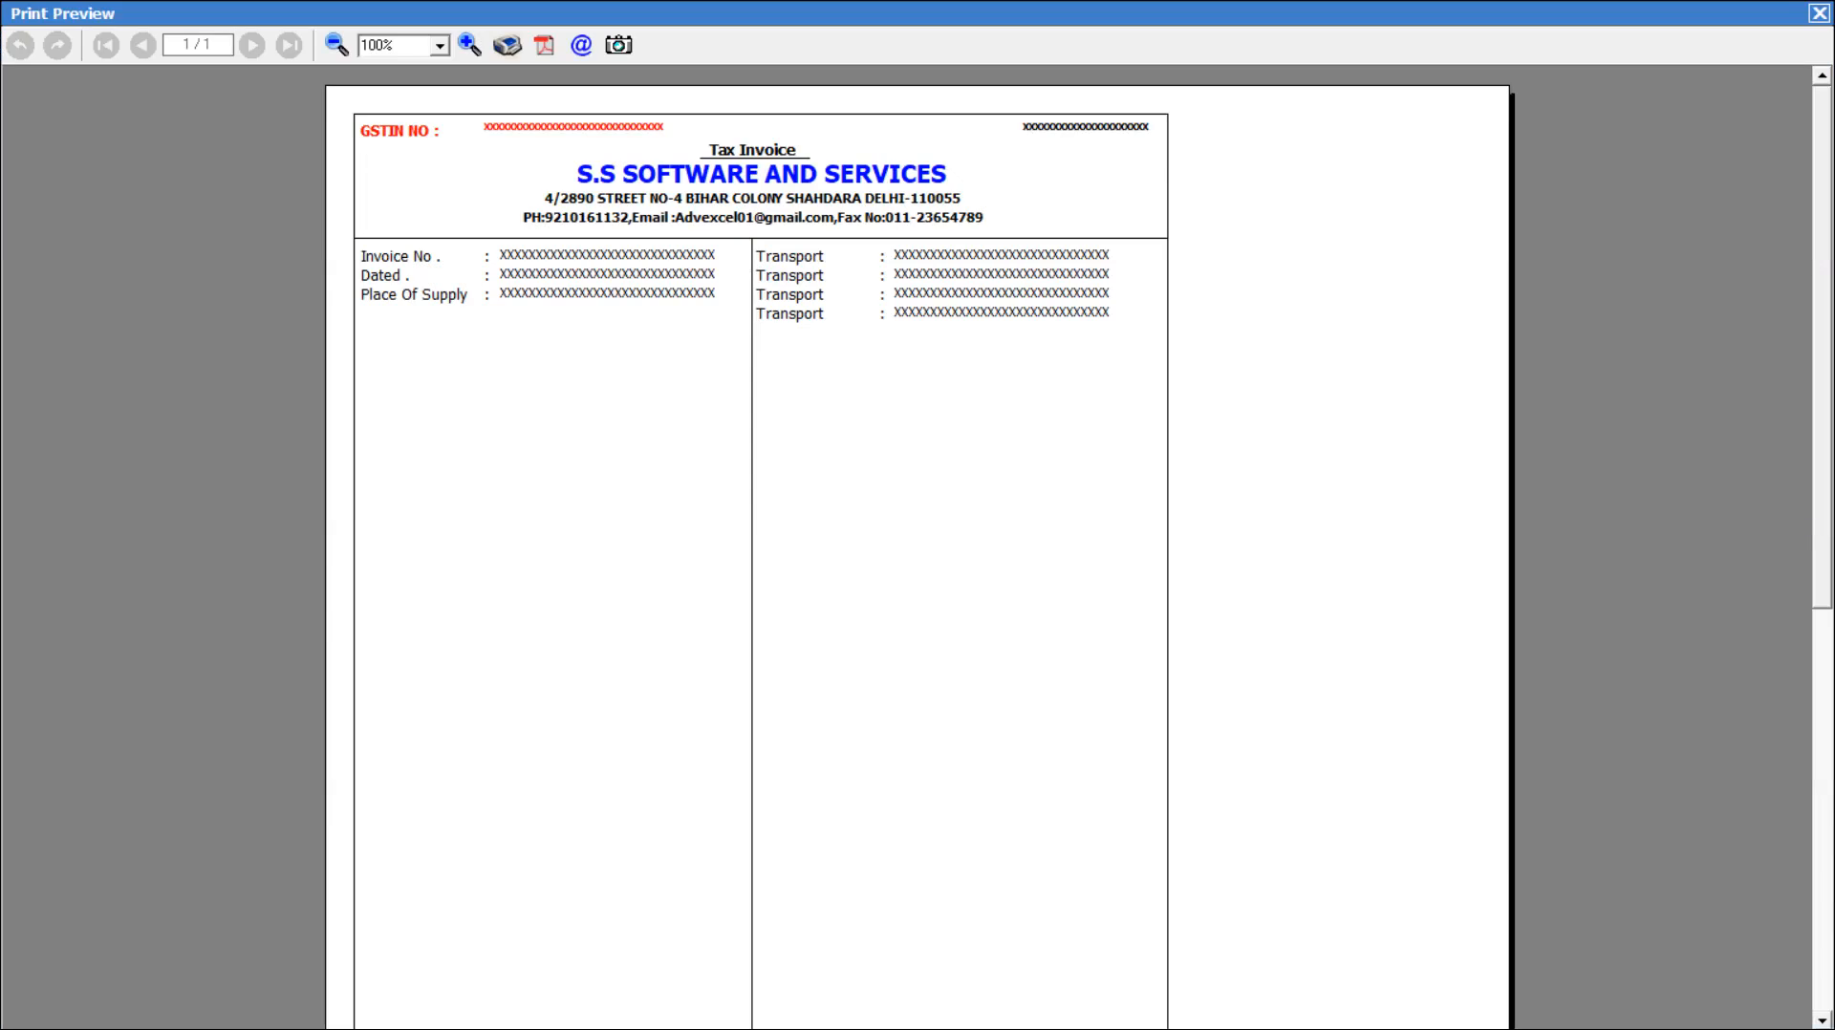
key("Escape")
Rename the second 'Transport' label on the Dated line to 'Vehicle No'.
left_click_drag(442, 635, 608, 634)
left_click(594, 262)
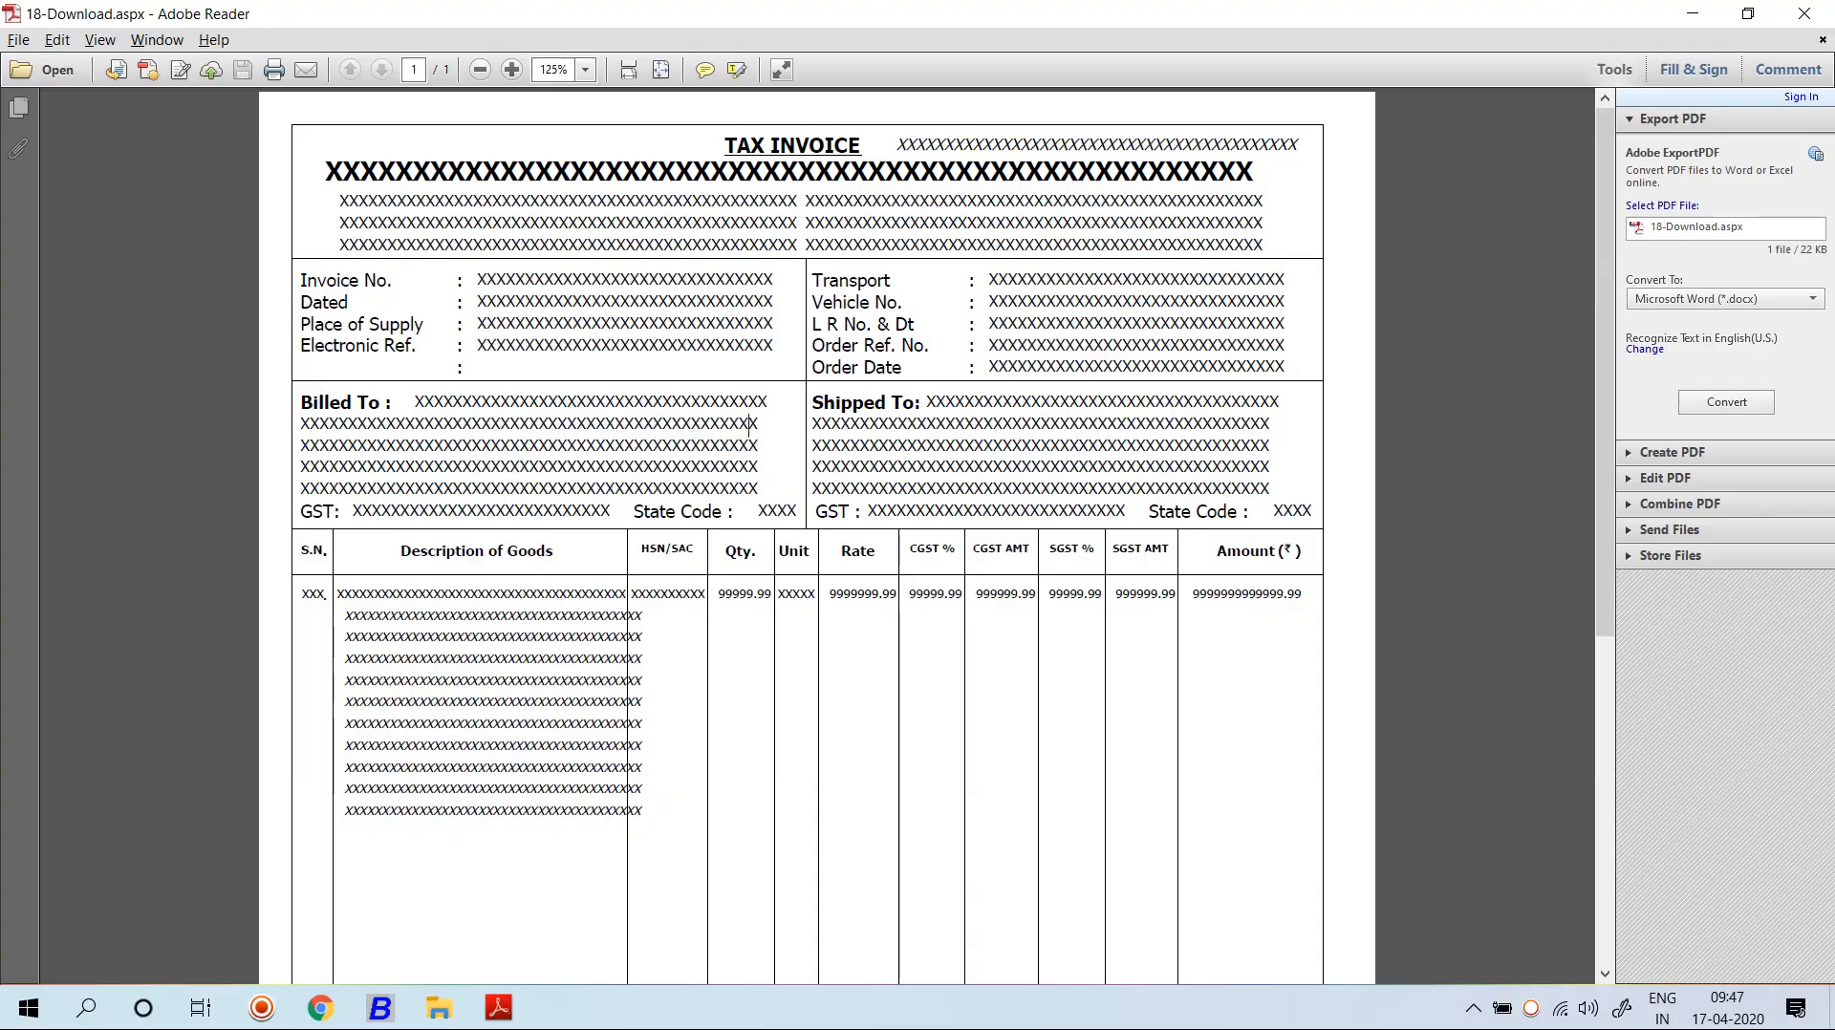
left_click(498, 1009)
type("v")
key("BackSpace")
type("Ve")
key("alt+Tab")
key("alt+Tab")
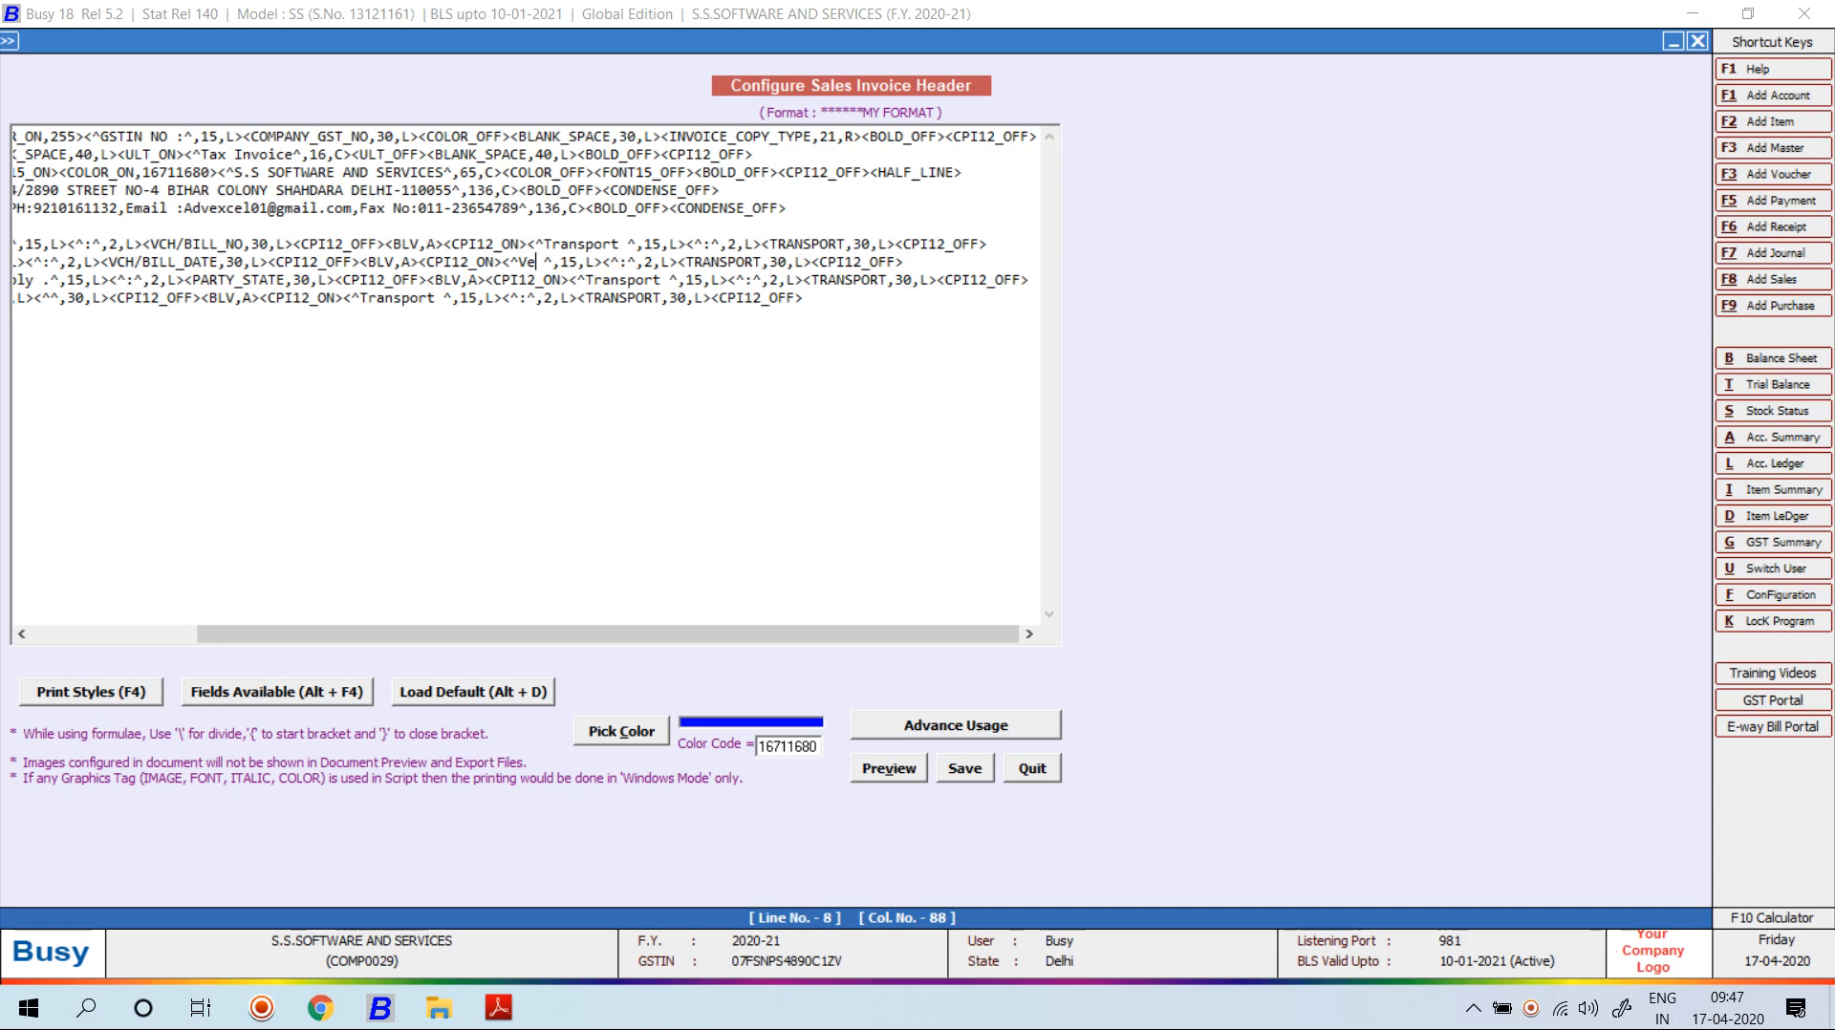
type("hicle")
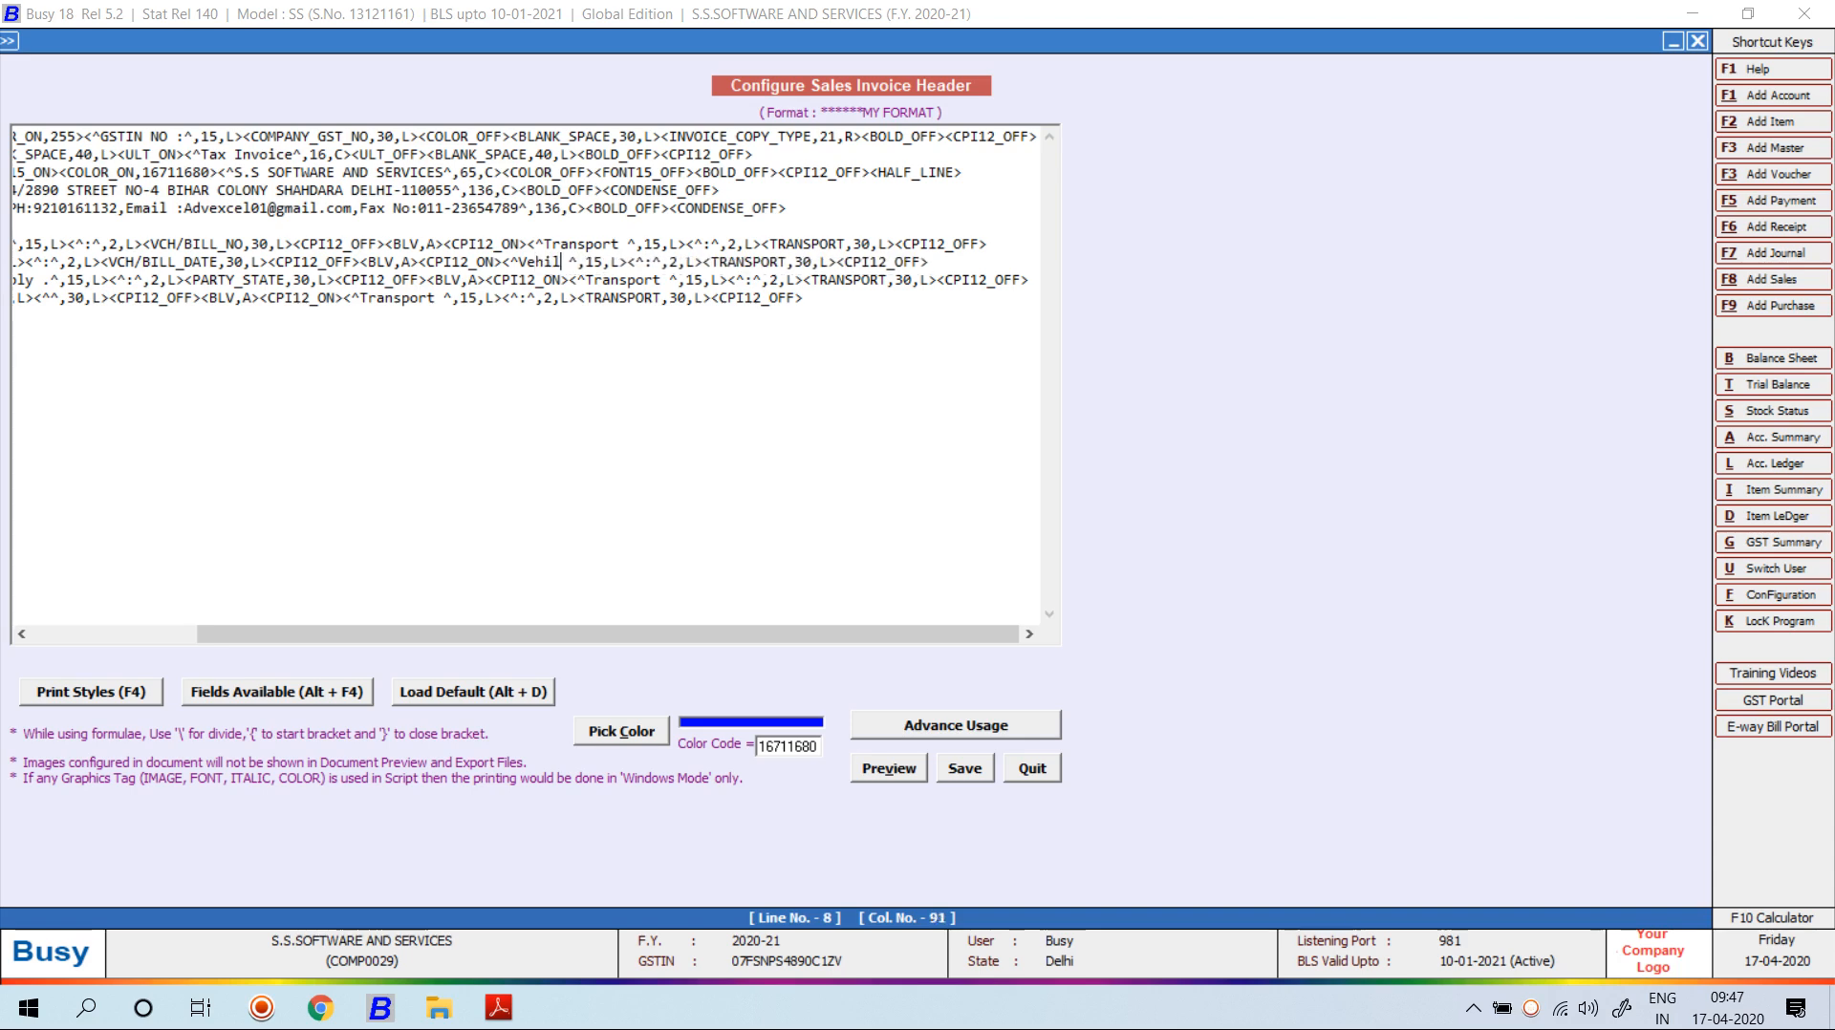
type(" No")
Delete the <TRANSPORT,30,L> field after the Vehicle No label.
key("Right")
key("Right")
key("Right")
key("Right")
key("Right")
key("Right")
key("Right")
key("Right")
key("Right")
key("Right")
key("Right")
key("Right")
key("Right")
key("Right")
key("Right")
key("Right")
key("Right")
key("Right")
key("Right")
key("Right")
key("Right")
key("Right")
key("Right")
key("Right")
key("Right")
key("Right")
key("Right")
key("Right")
key("Right")
key("Right")
key("Right")
key("Right")
key("Left")
key("BackSpace")
key("BackSpace")
key("BackSpace")
key("BackSpace")
key("BackSpace")
key("BackSpace")
key("BackSpace")
key("BackSpace")
key("BackSpace")
key("BackSpace")
key("BackSpace")
key("BackSpace")
key("BackSpace")
key("BackSpace")
key("BackSpace")
key("BackSpace")
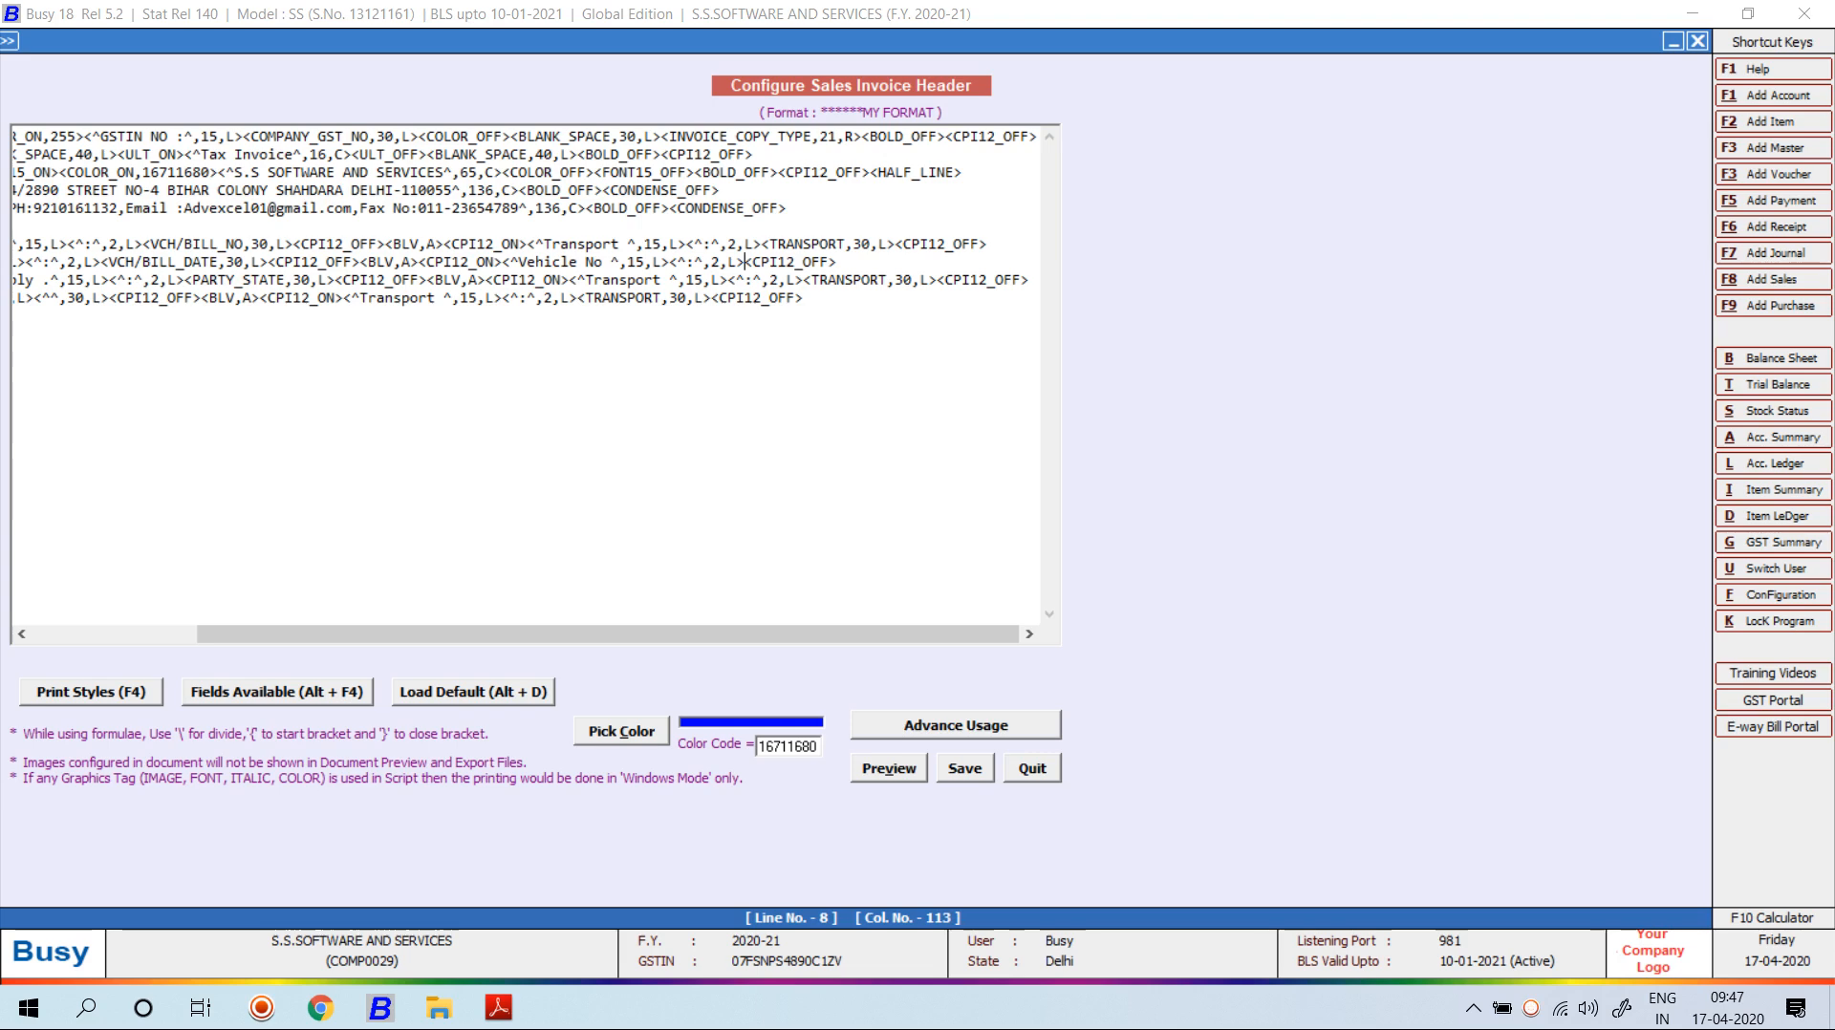
key("alt+F4")
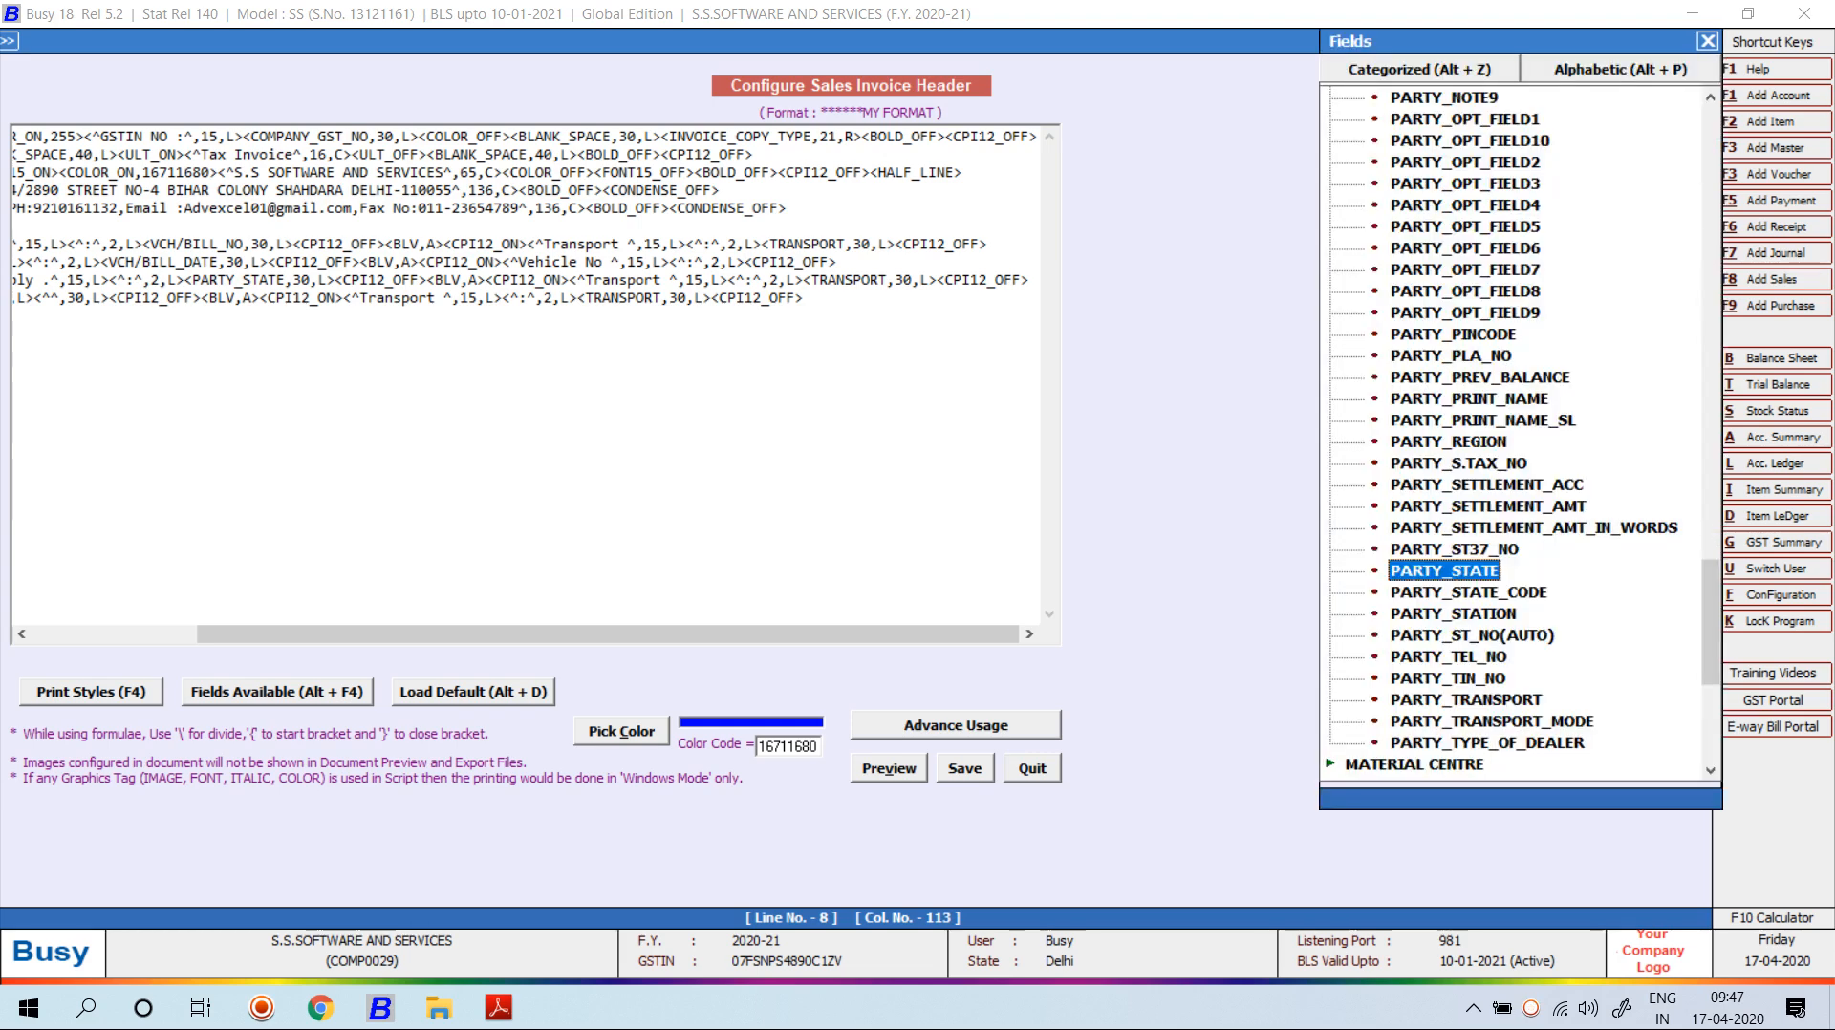
Insert VOUCHER HEADER > VEHICLE_NO at width 30 after the Vehicle No label.
key("Escape")
key("alt+F4")
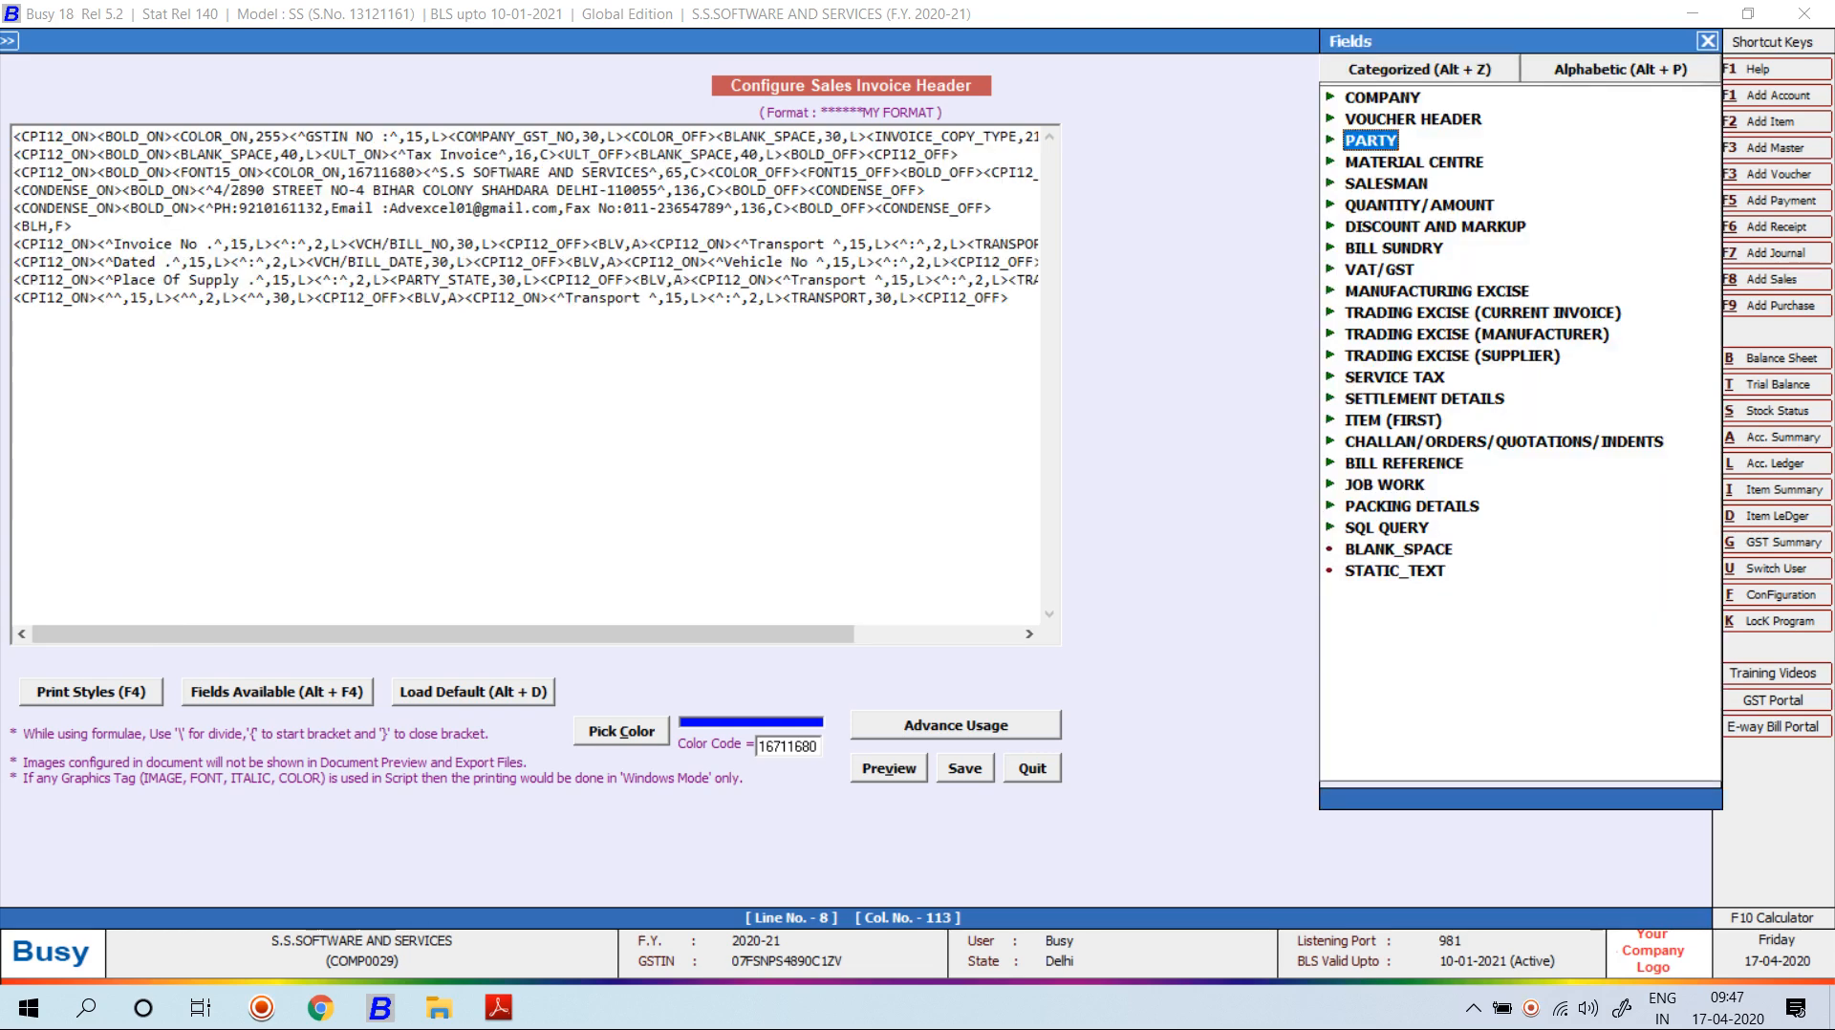
key("Up")
key("Right")
scroll(1515, 430, "down", 12)
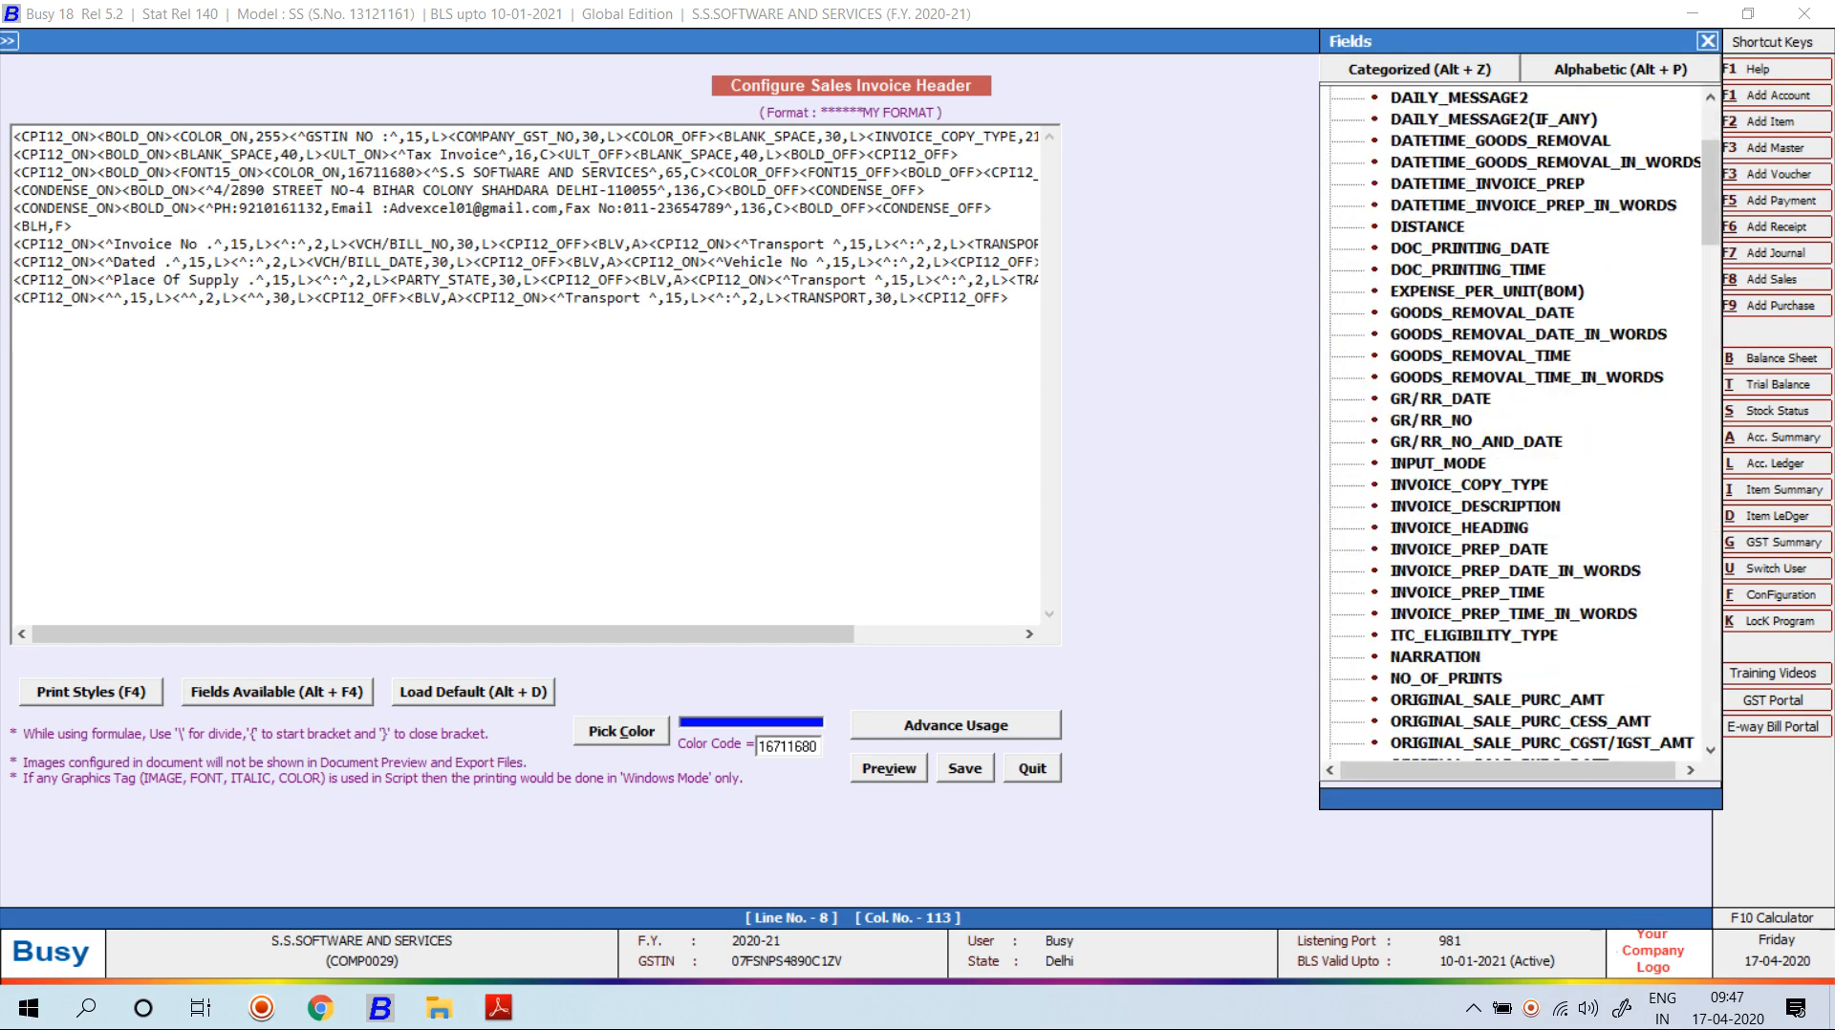
scroll(1515, 430, "down", 20)
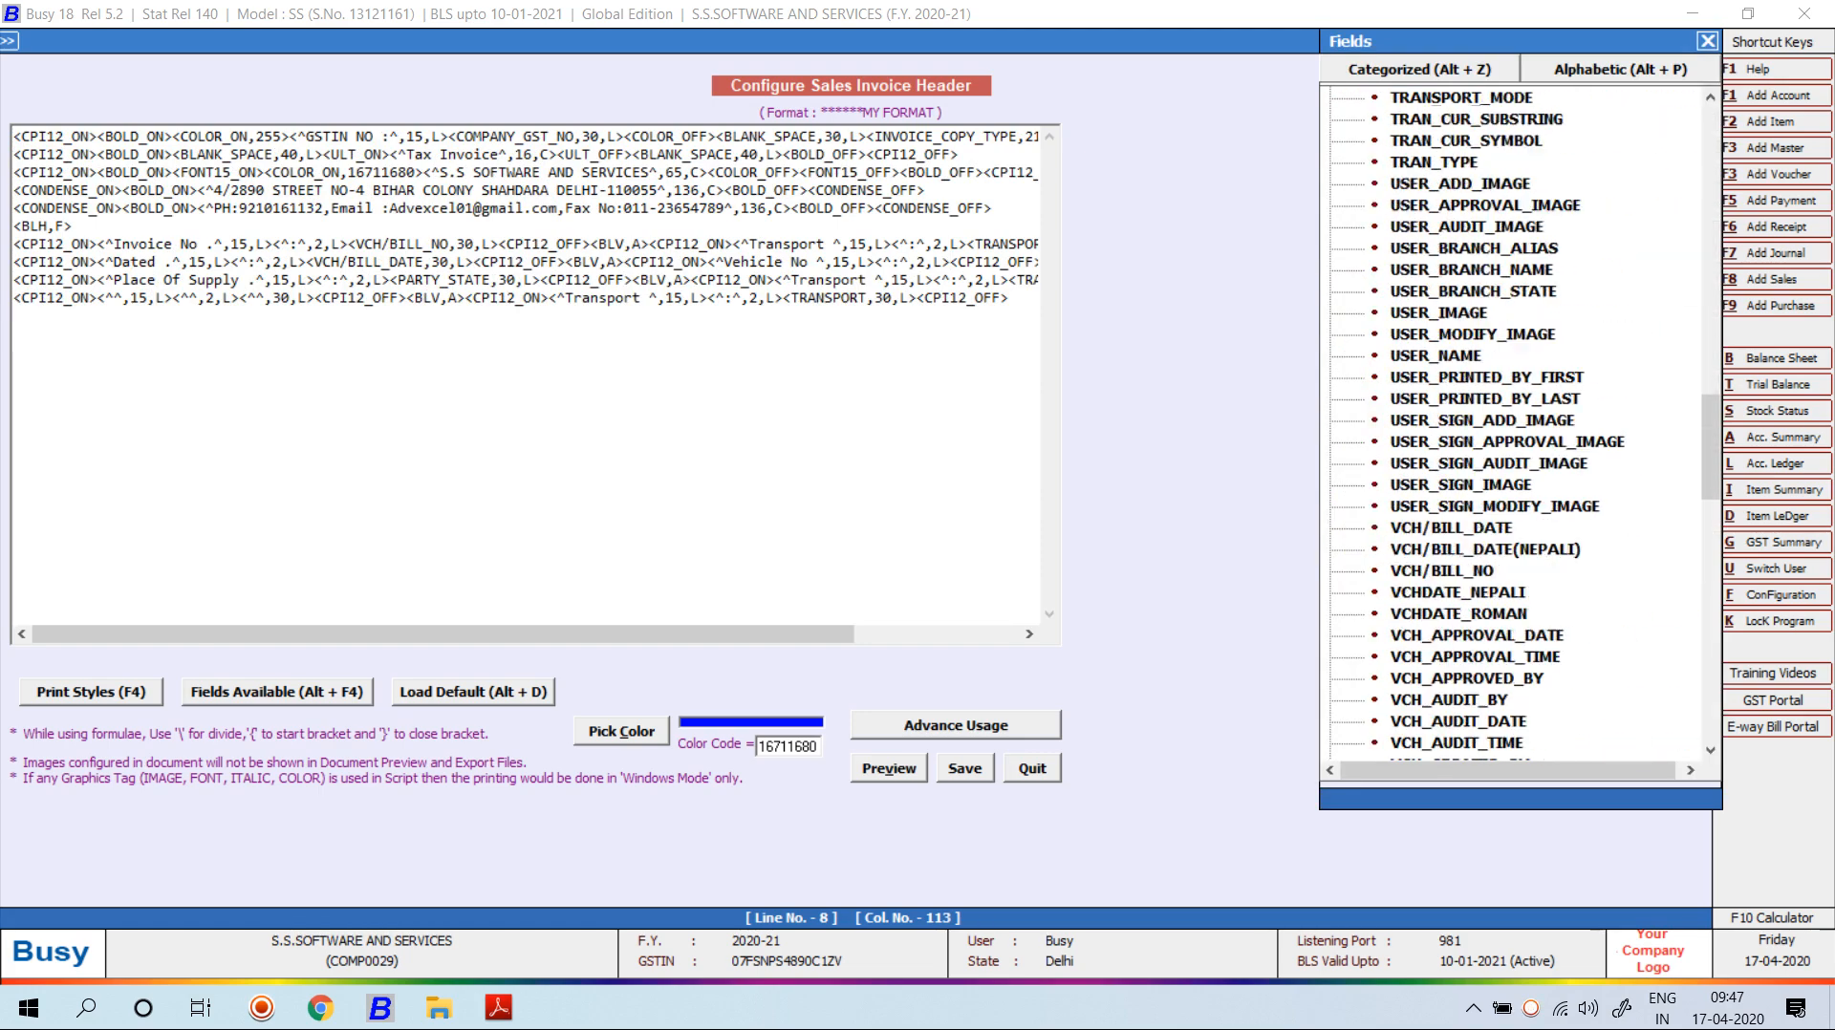
scroll(1515, 430, "down", 3)
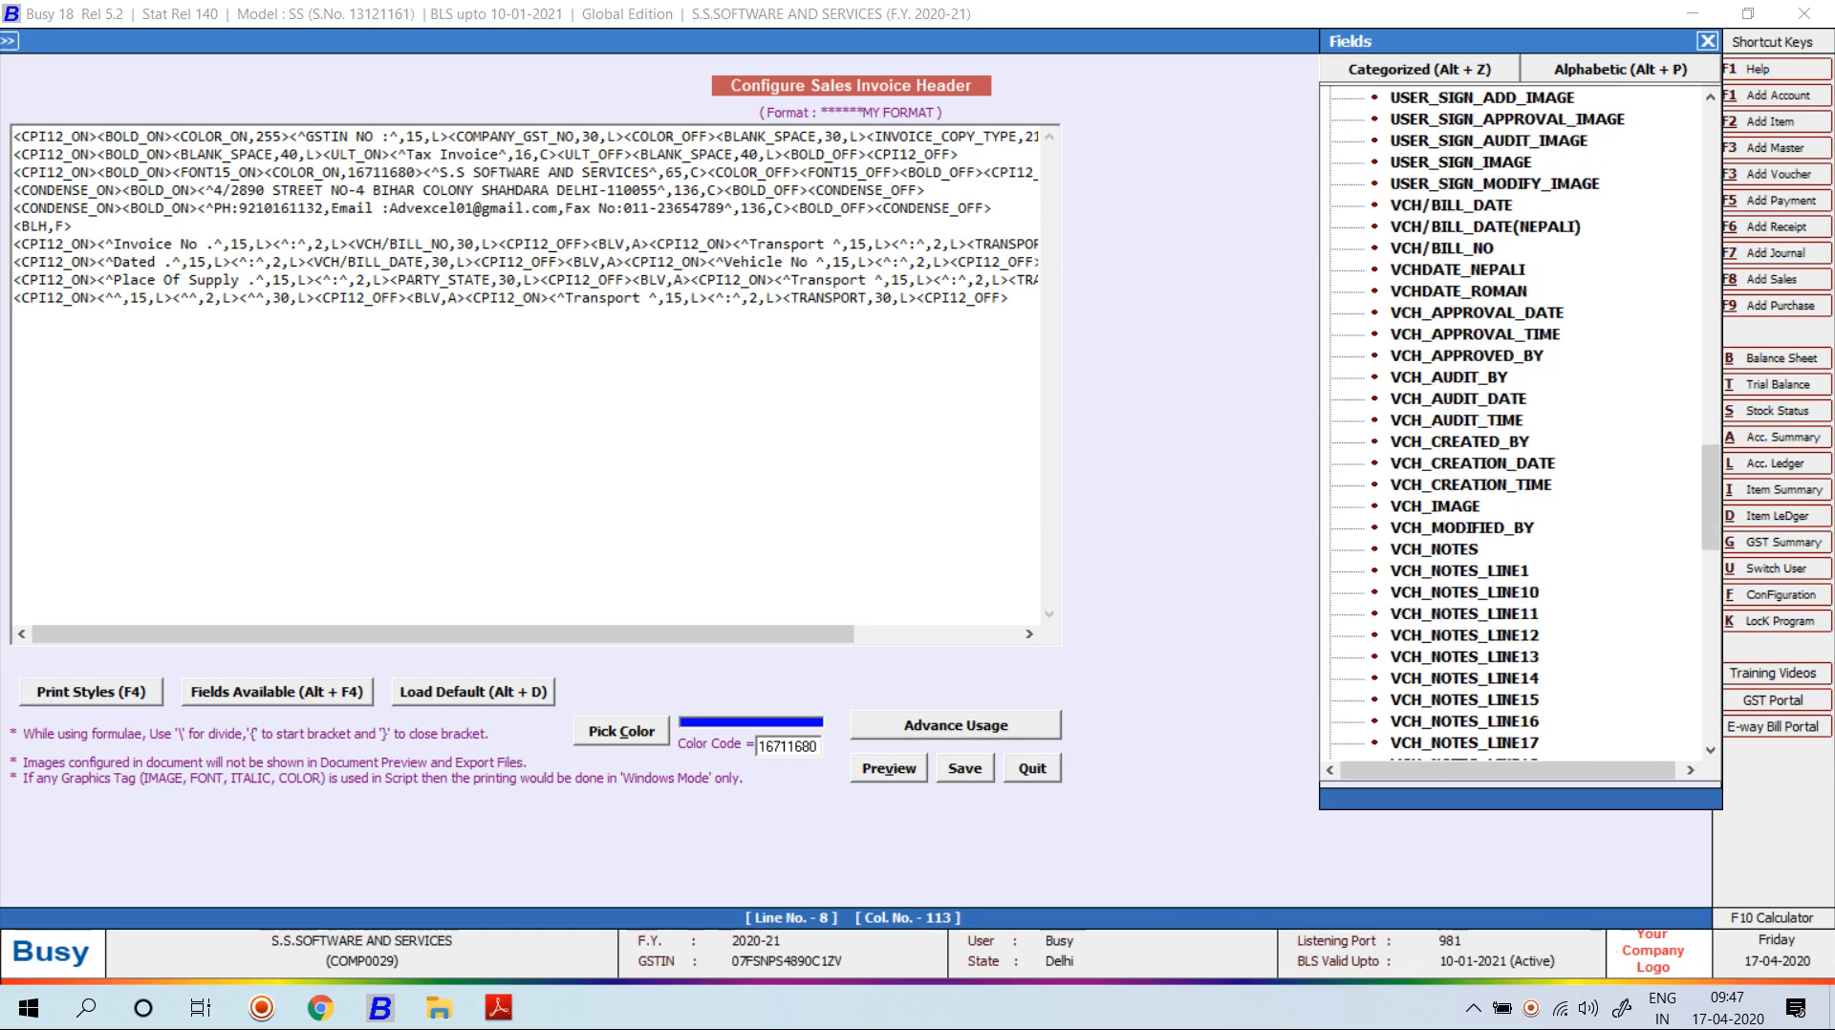
scroll(1515, 430, "down", 14)
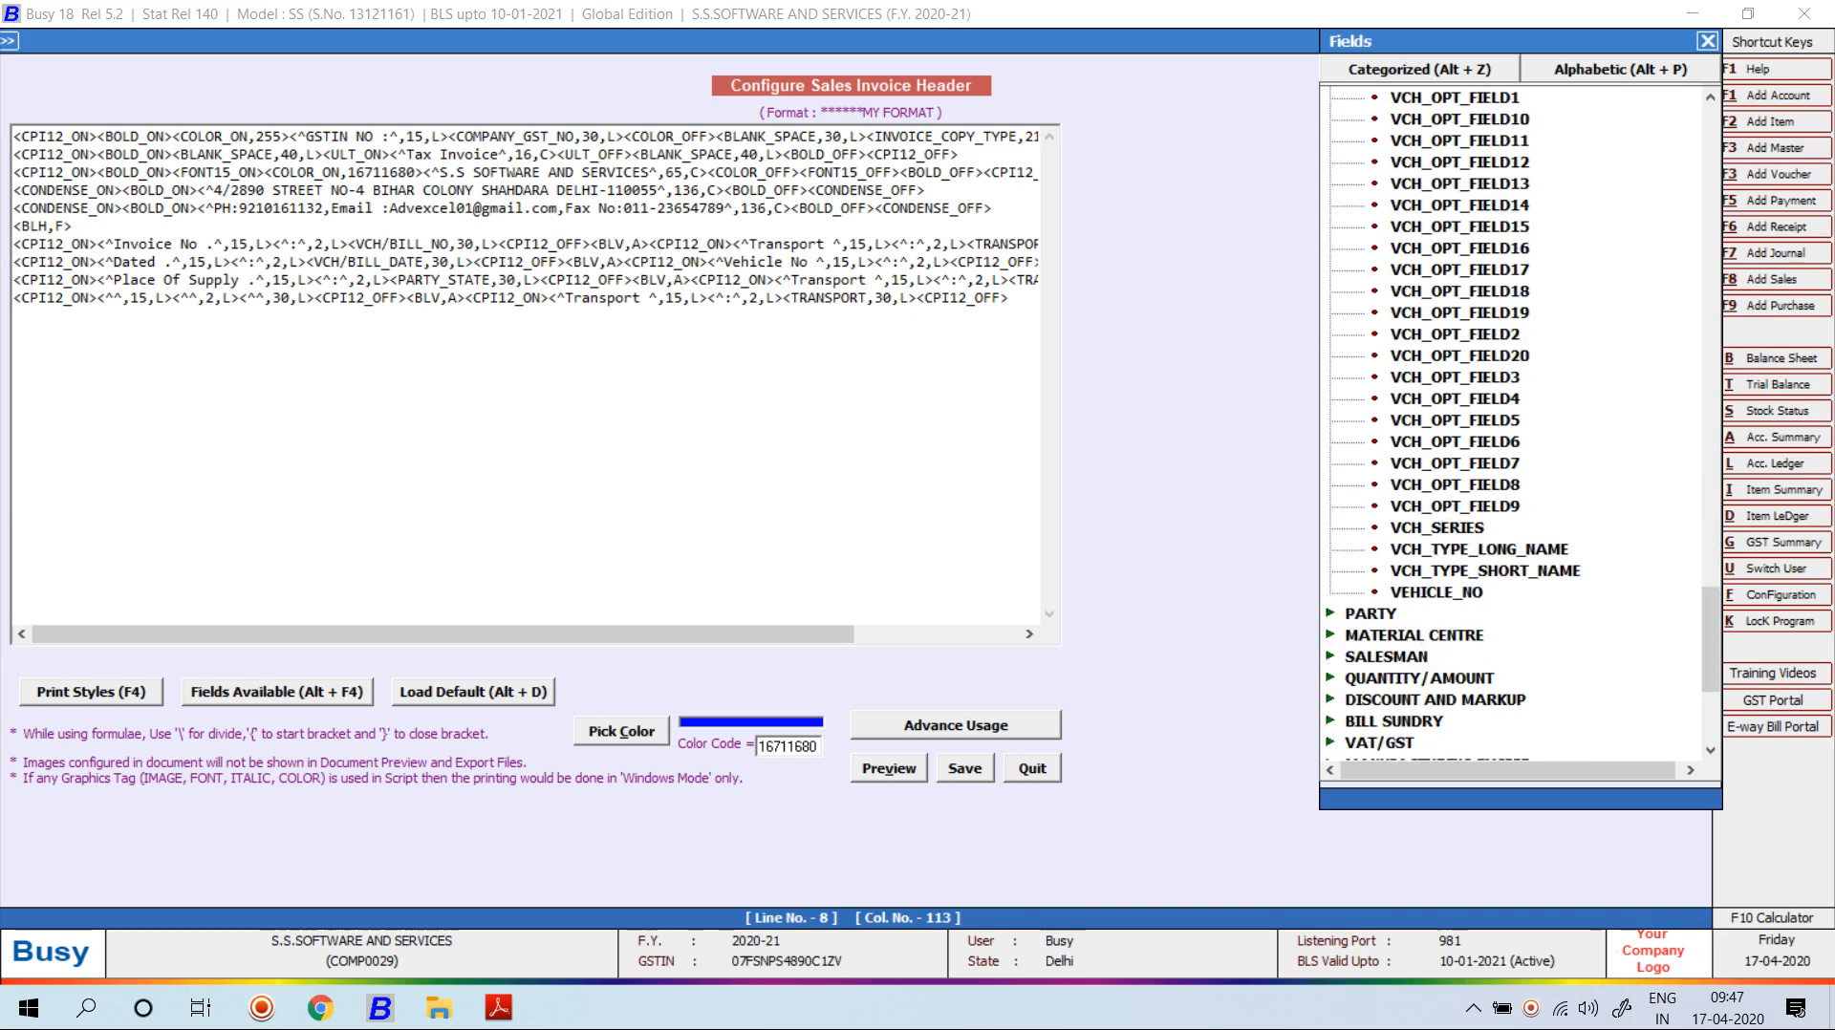
double_click(1437, 592)
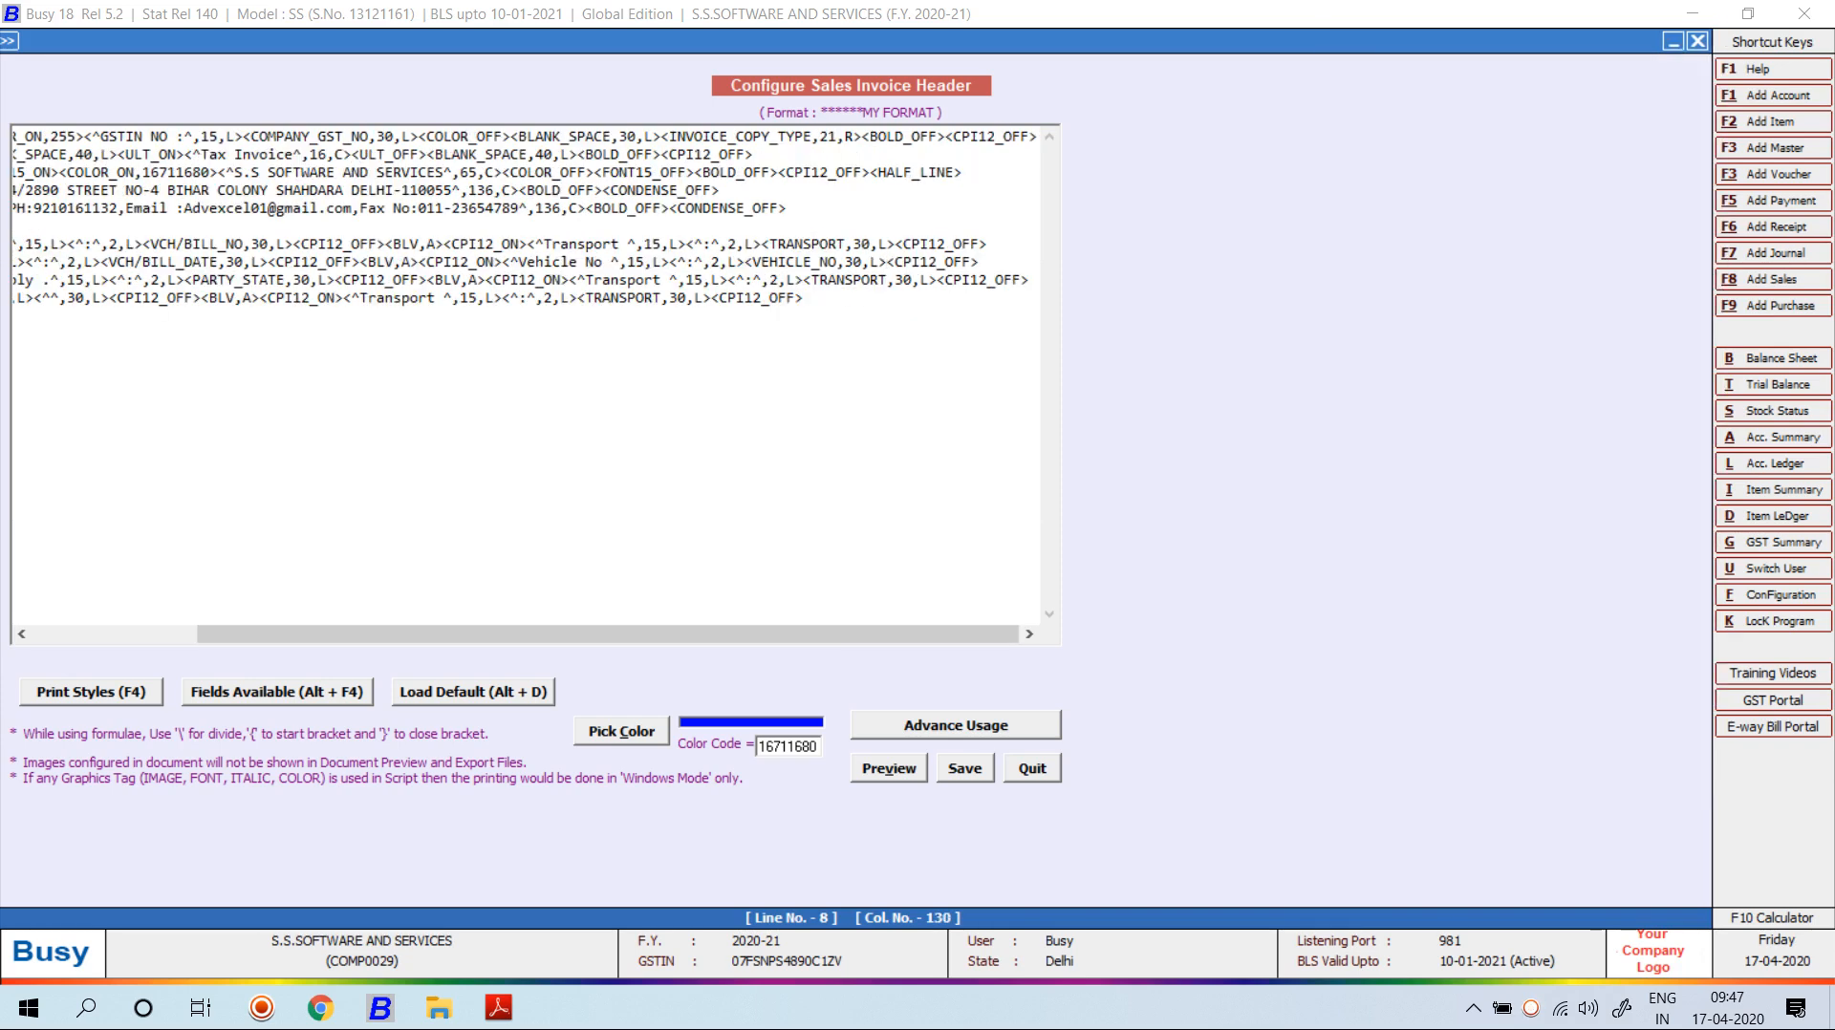
Replace the TRANSPORT field on line 9 with the GR/RR_NO field.
key("alt+Tab")
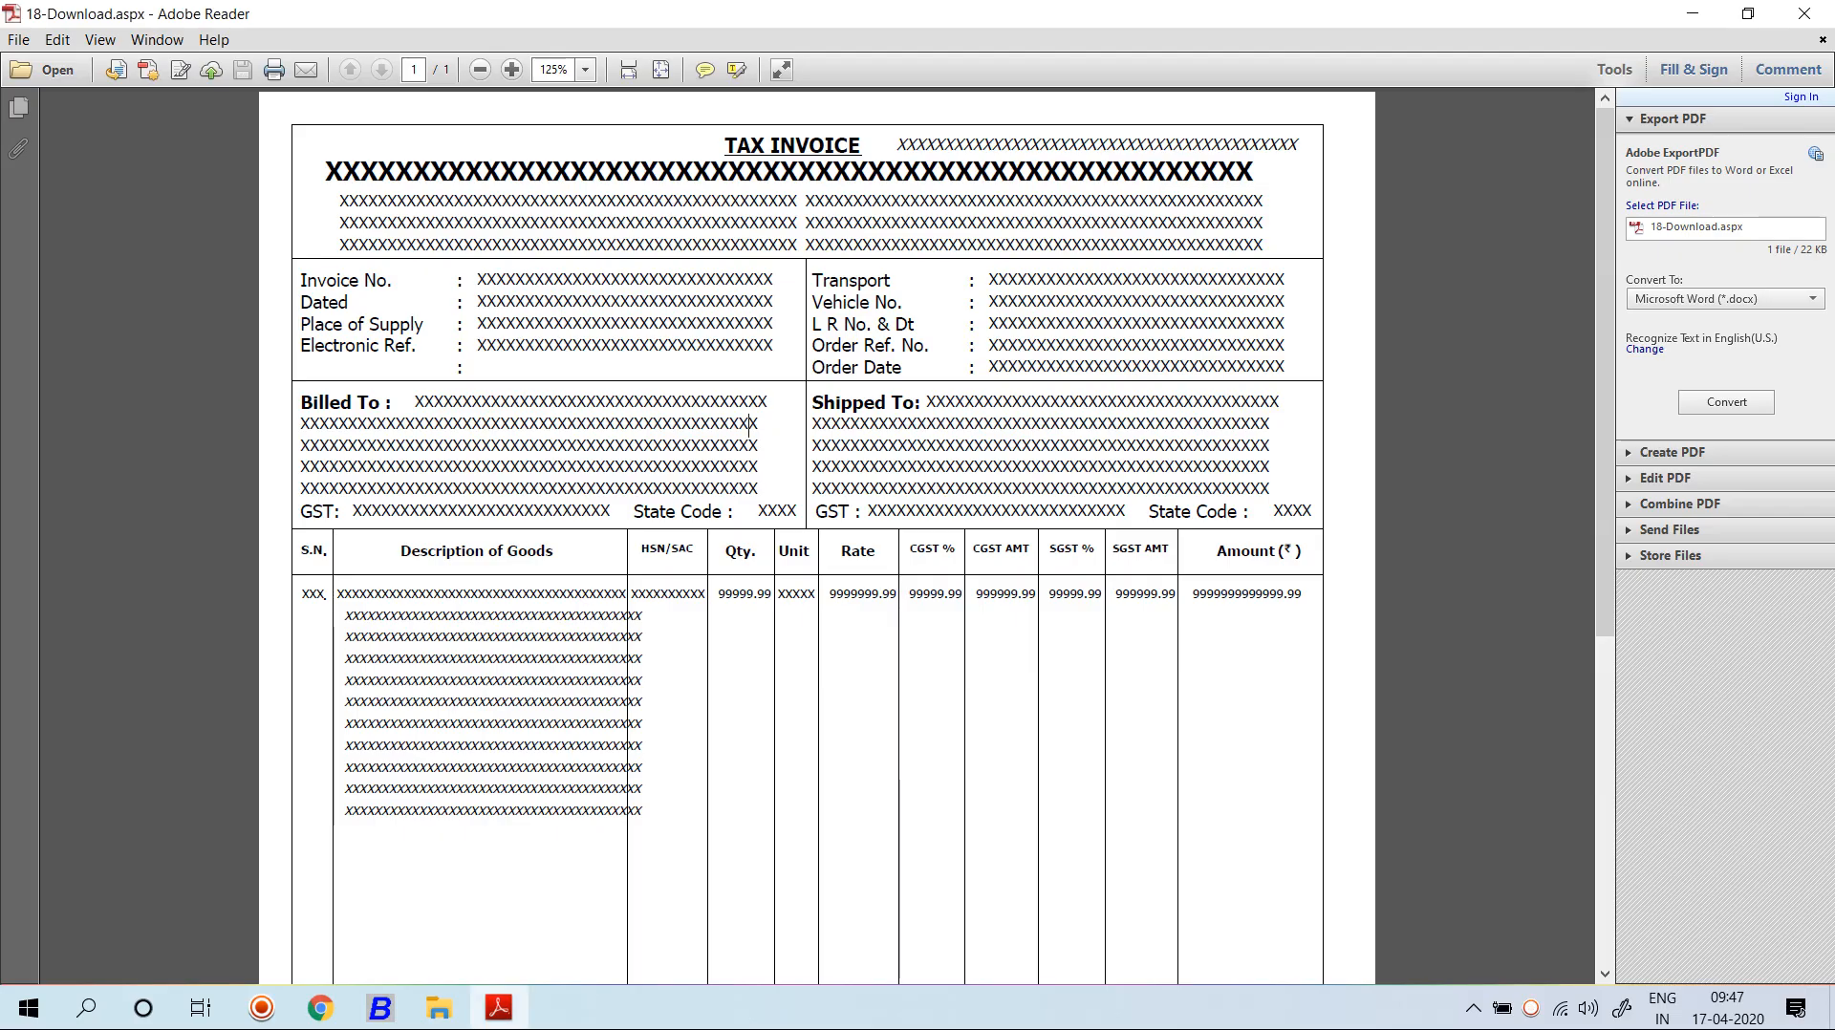
key("alt+Tab")
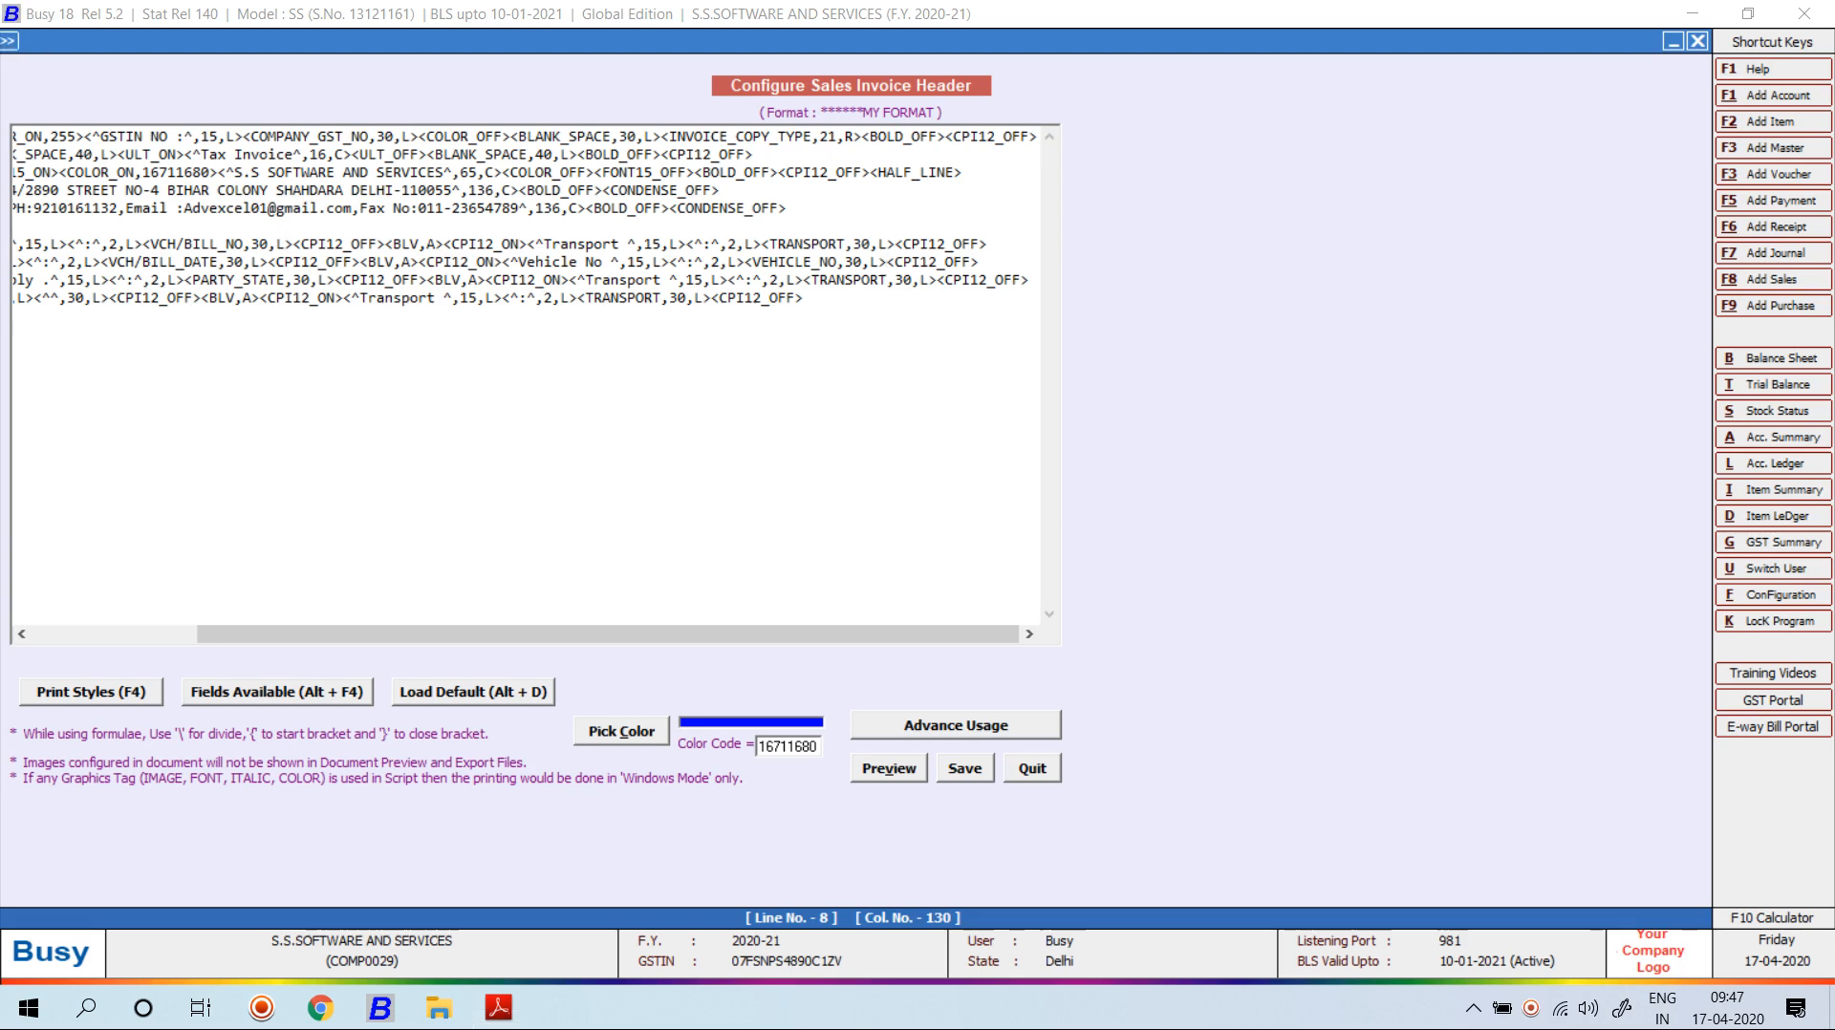
left_click(938, 280)
key("BackSpace")
key("BackSpace")
key("BackSpace")
key("BackSpace")
key("BackSpace")
key("BackSpace")
key("BackSpace")
key("BackSpace")
key("BackSpace")
key("BackSpace")
key("BackSpace")
key("BackSpace")
key("BackSpace")
key("BackSpace")
key("BackSpace")
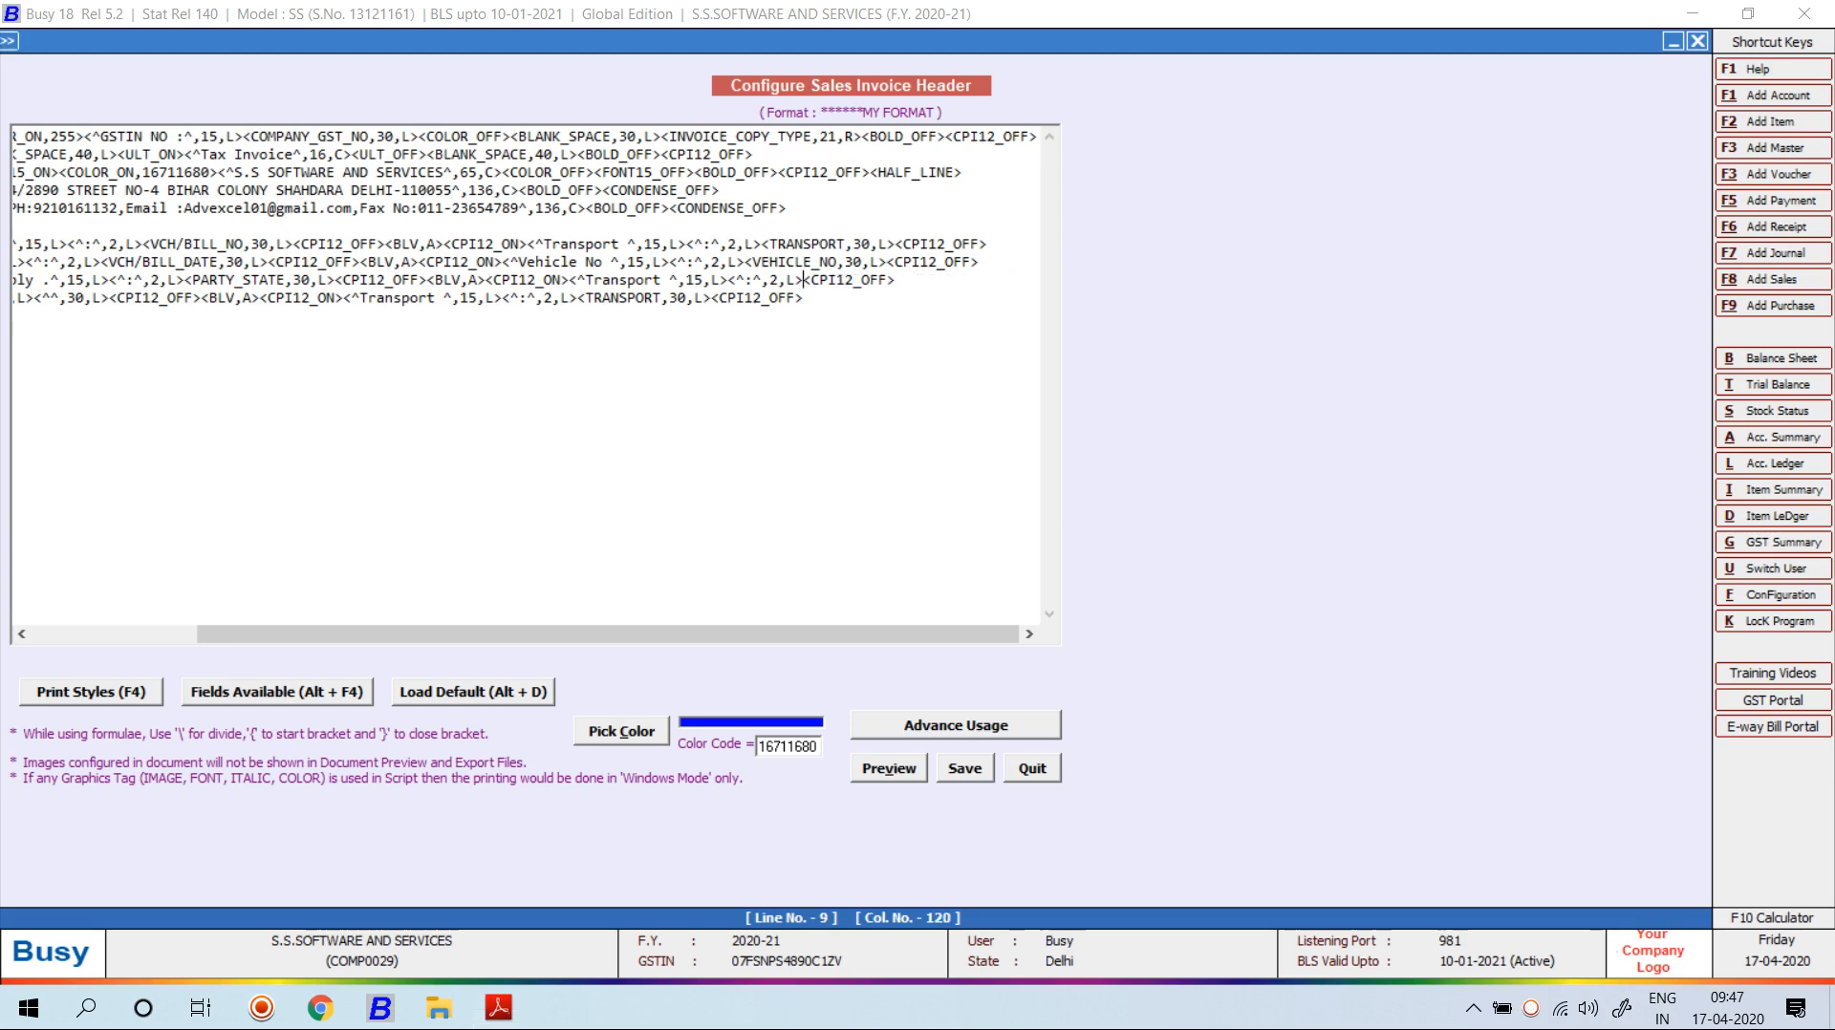
key("alt+F4")
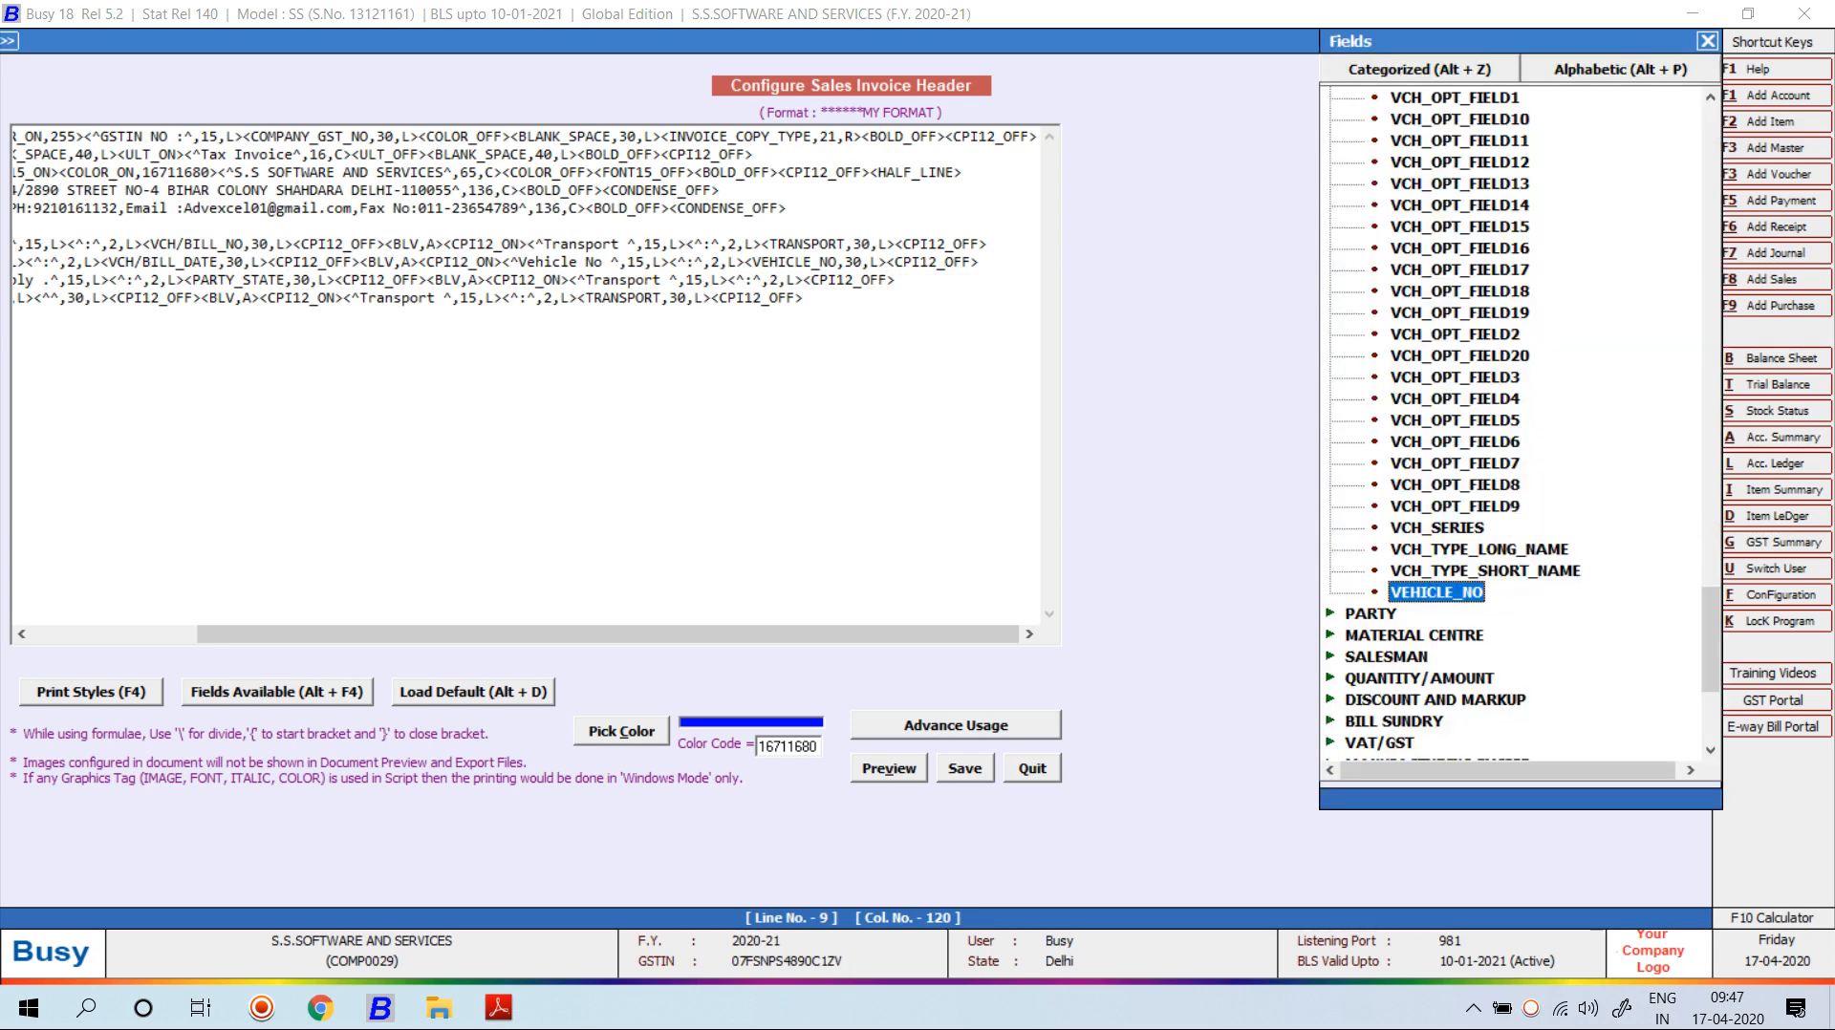
key("Up")
key("Up")
key("Up")
key("Up")
key("Up")
key("Up")
key("Up")
key("Up")
key("Up")
key("Up")
key("Up")
key("Up")
key("Up")
key("Up")
key("Up")
key("Up")
key("Up")
key("Up")
key("Up")
key("Up")
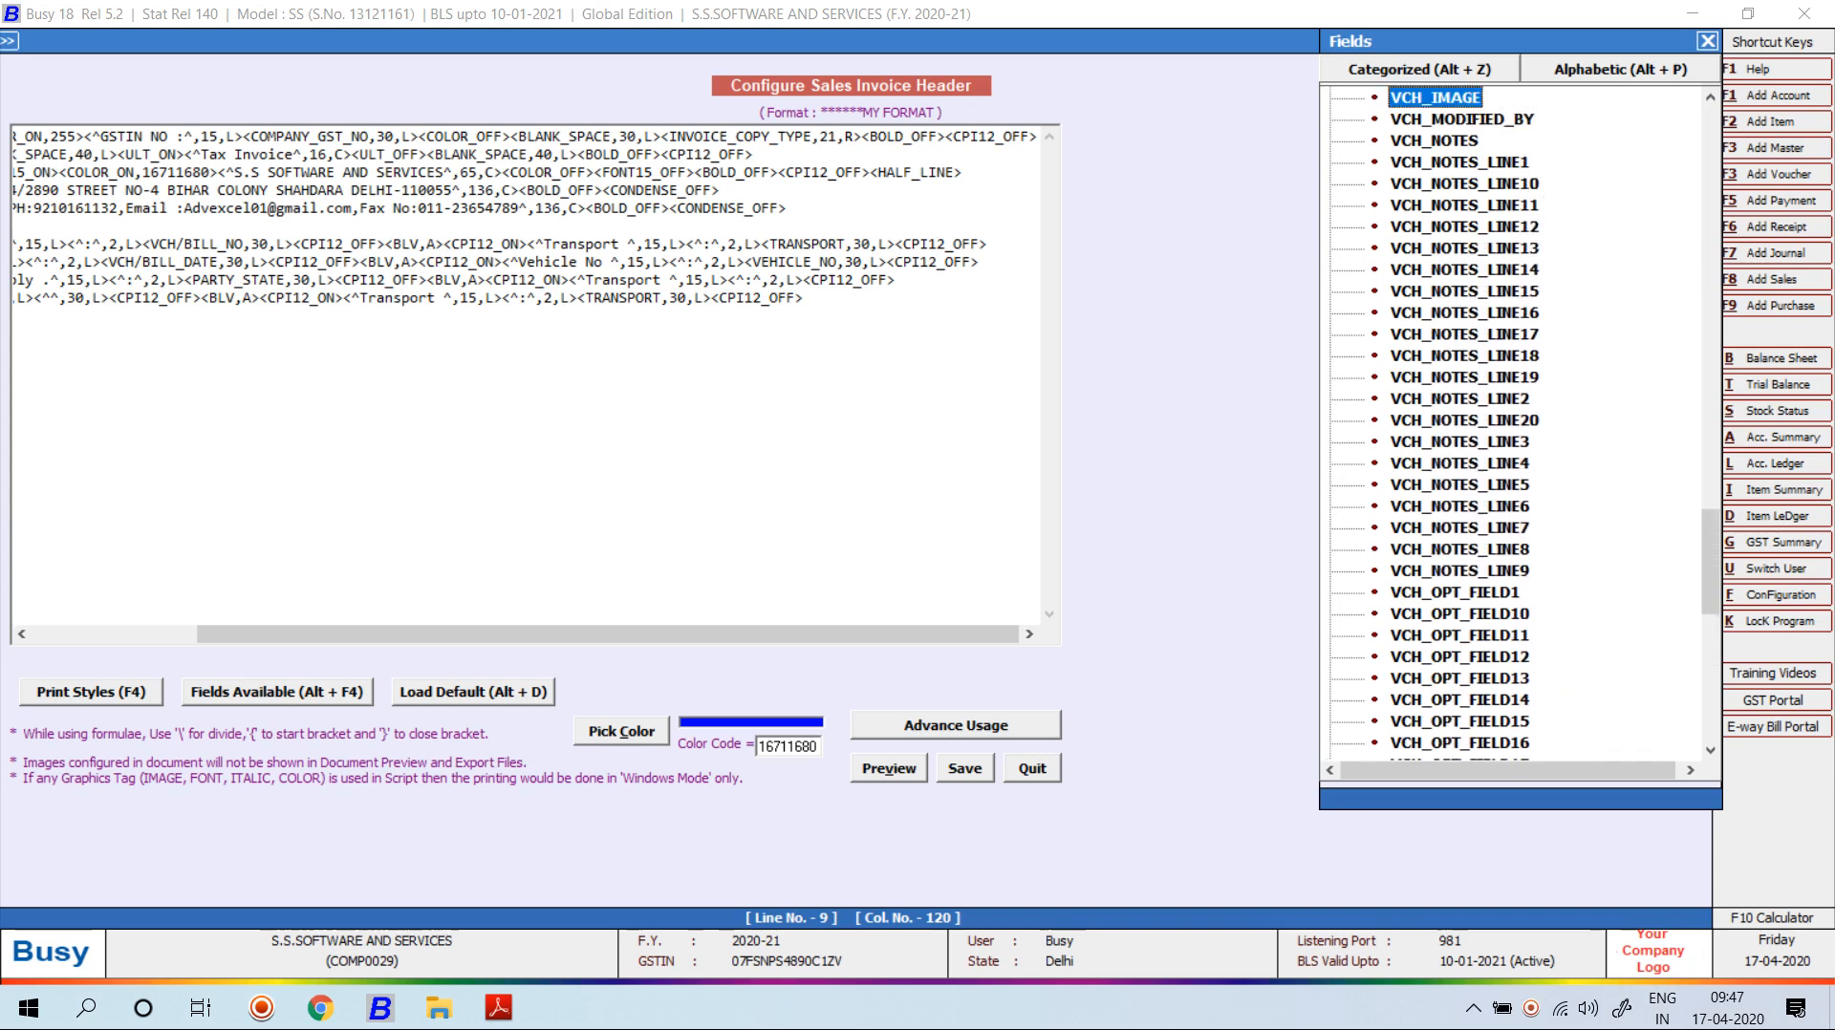
key("Up")
key("Up")
key("Up")
key("Up")
key("Up")
key("Up")
key("Up")
key("Up")
key("Up")
key("Up")
key("Up")
key("Up")
key("Up")
key("Up")
key("Up")
key("Up")
key("Up")
key("Up")
key("Up")
key("Up")
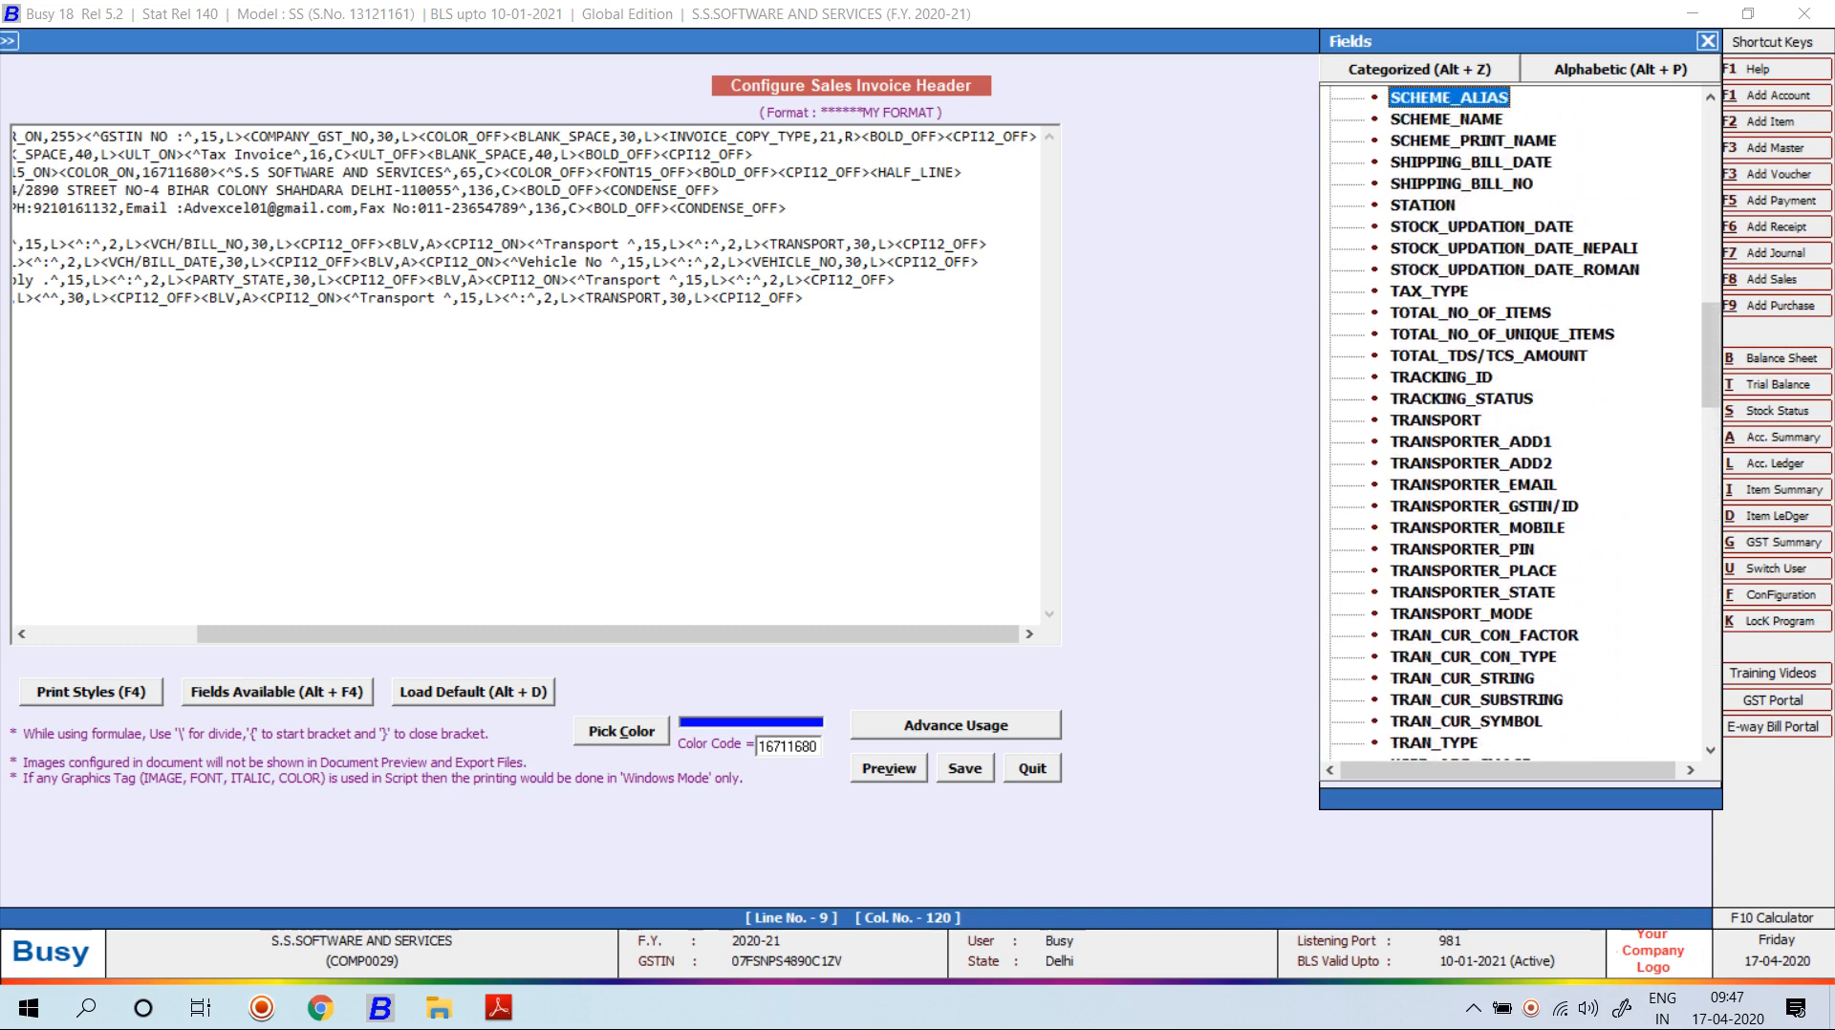
key("Up")
key("Up")
key("Up")
key("Up")
key("Up")
key("Up")
key("Up")
key("Up")
key("Up")
key("Up")
key("Up")
key("Up")
key("Up")
key("Up")
key("Up")
key("Up")
key("Up")
key("Up")
key("Up")
key("Up")
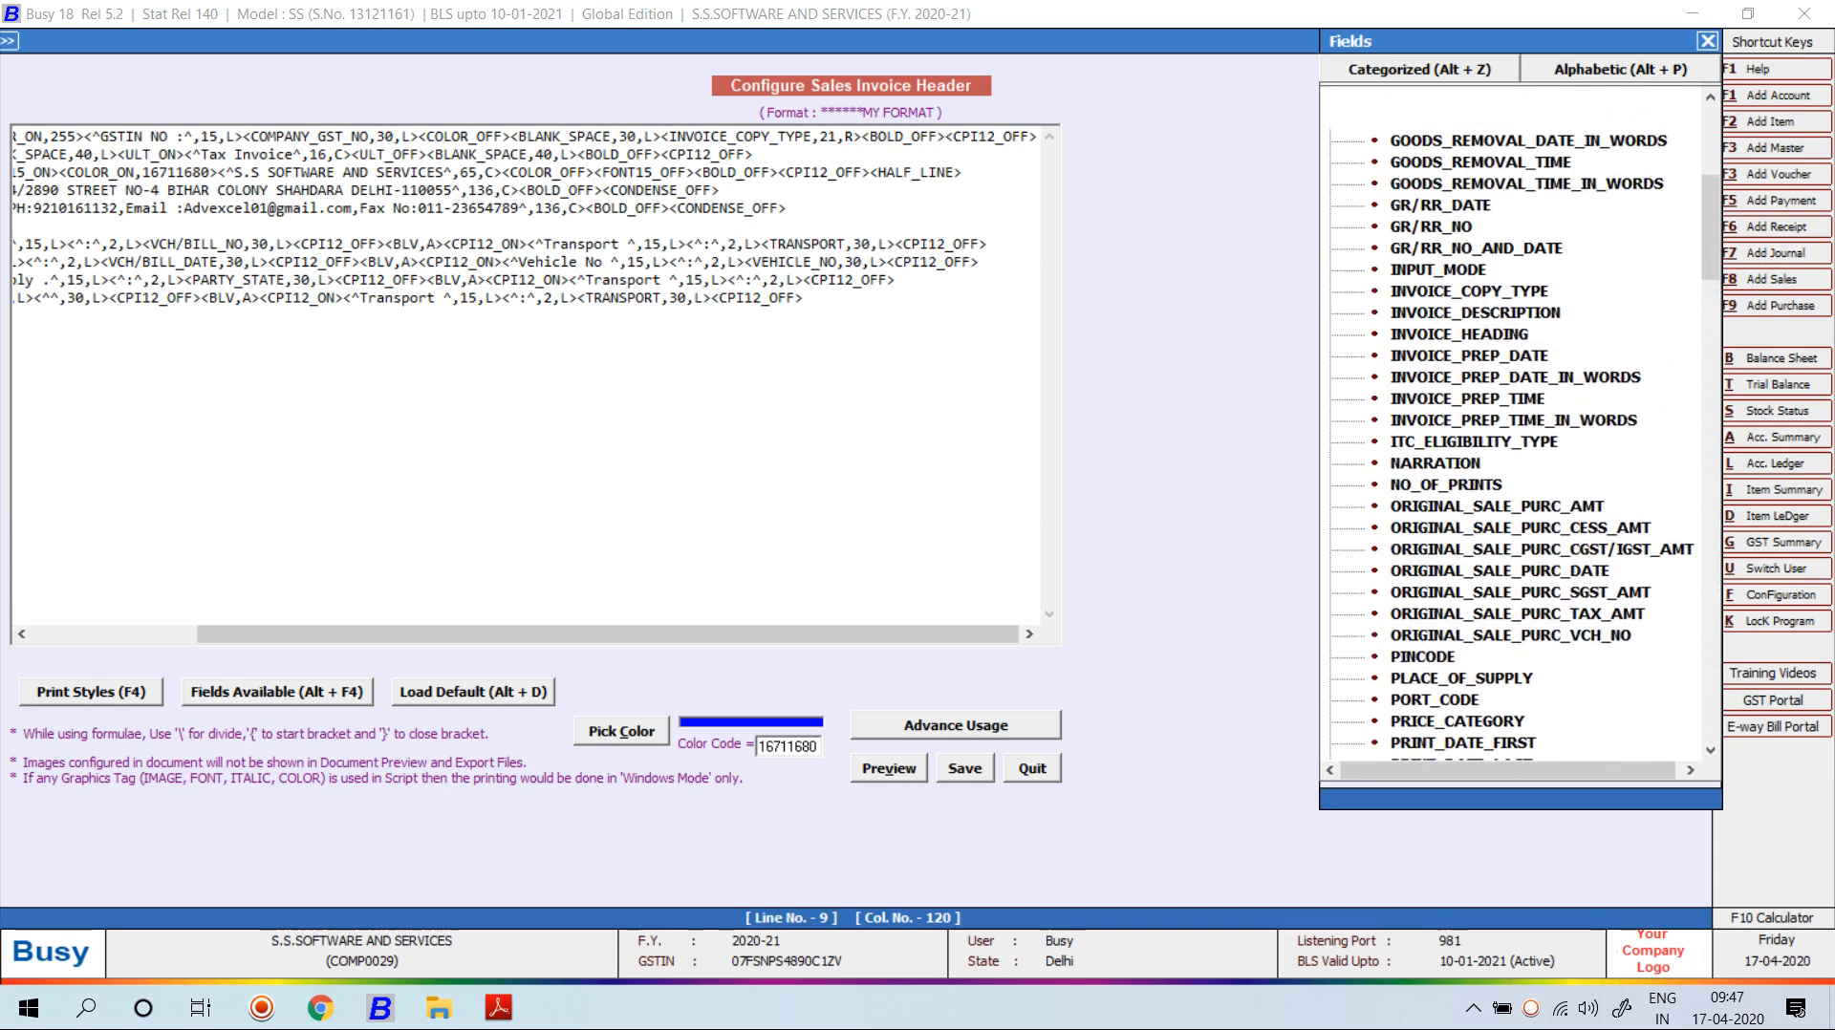
key("Up")
key("Up")
key("Up")
key("Up")
key("Up")
key("Up")
key("Up")
key("Up")
key("Up")
key("Up")
key("Down")
key("Down")
key("Down")
key("Down")
key("Down")
key("Down")
key("Down")
key("Down")
key("Down")
key("Down")
key("Down")
key("Down")
key("Down")
key("Down")
key("Down")
key("Down")
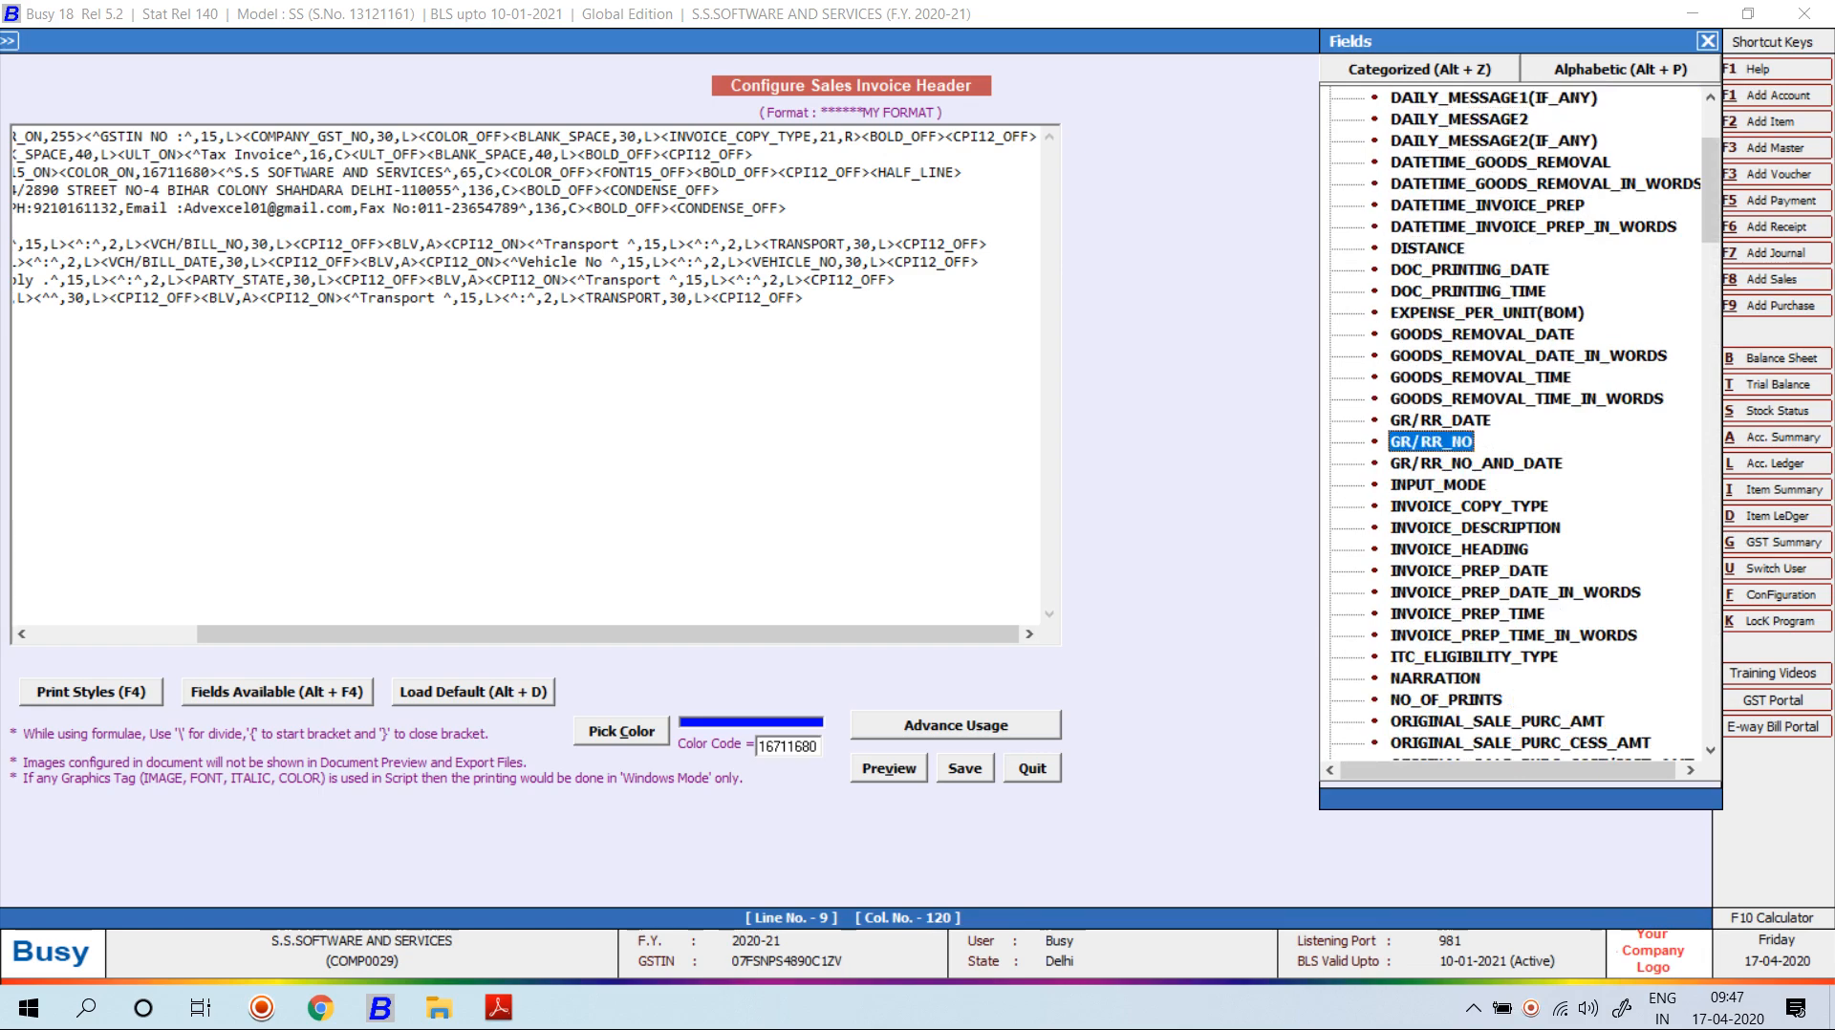
key("Return")
Rename that row's 'Transport' caption to 'G.R NO'.
key("Left")
key("Left")
key("Left")
key("Left")
key("Left")
key("Left")
key("Left")
key("Left")
key("Left")
key("Left")
key("Left")
key("Left")
key("Left")
key("Left")
key("Left")
key("Left")
key("Left")
key("Left")
key("BackSpace")
key("BackSpace")
key("BackSpace")
key("BackSpace")
key("BackSpace")
key("BackSpace")
key("BackSpace")
key("BackSpace")
key("BackSpace")
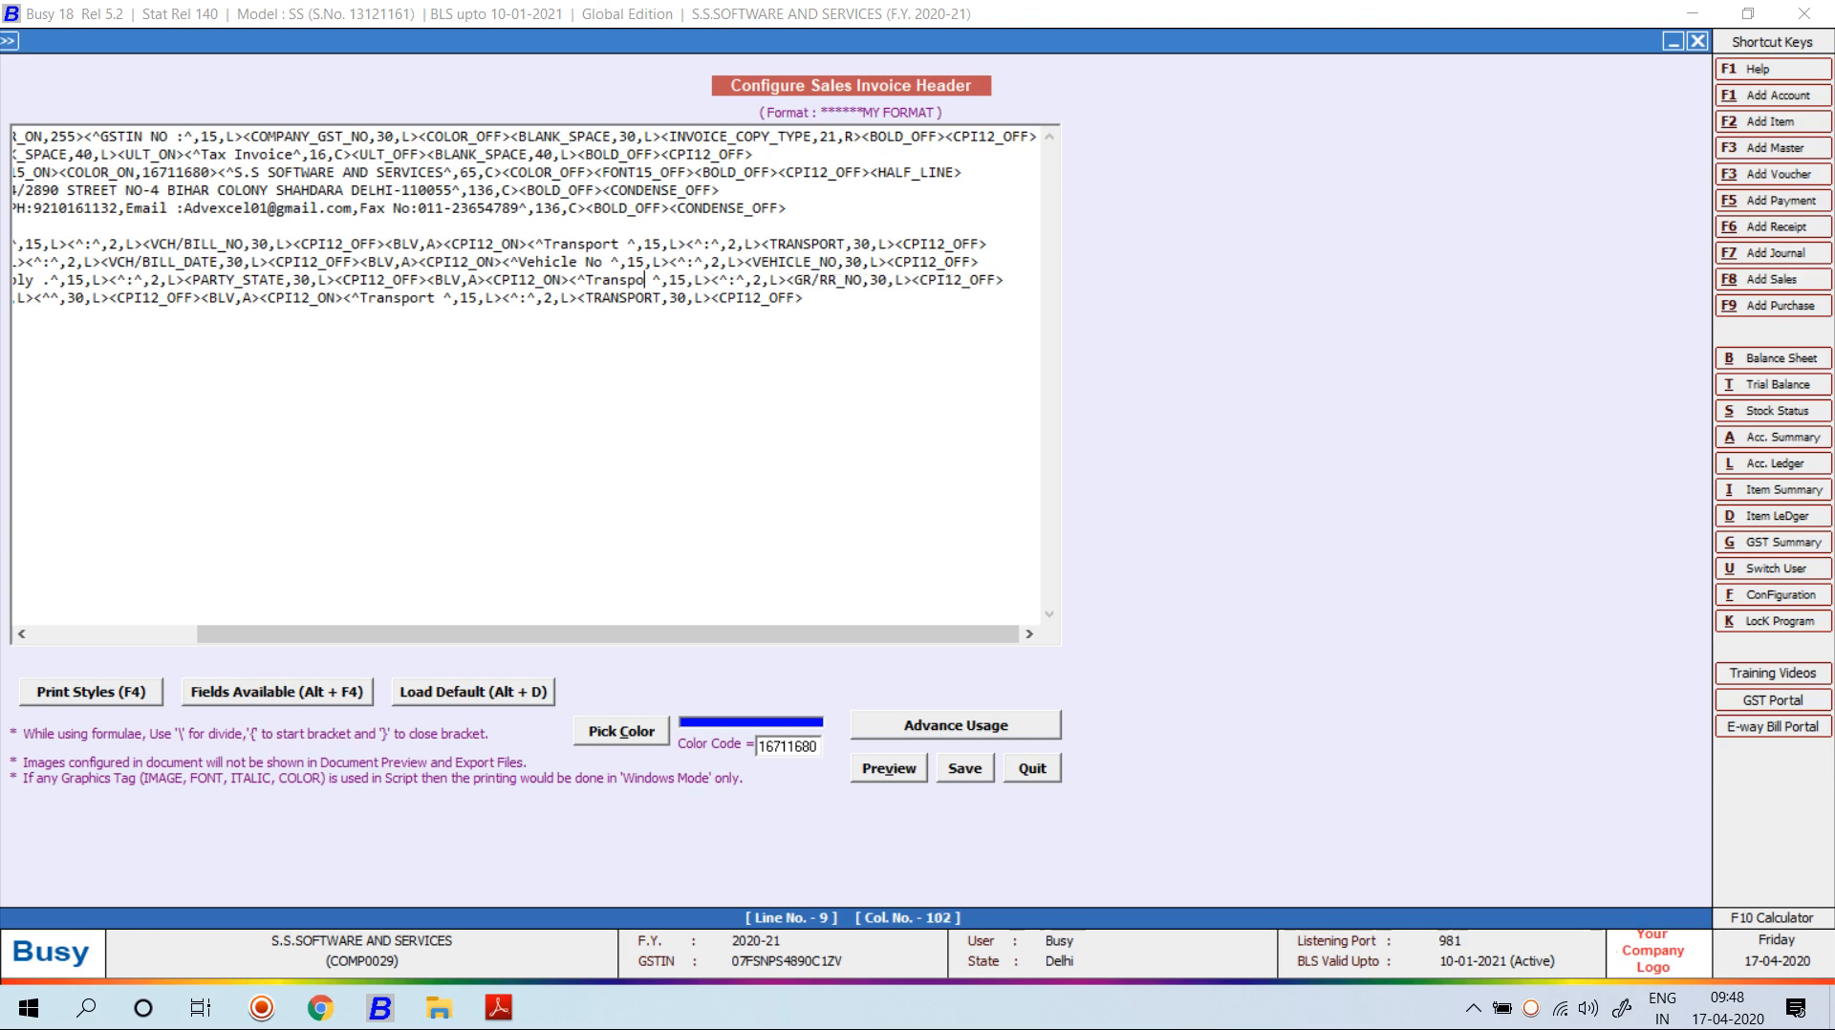
type("g")
key("BackSpace")
type("G.R NO")
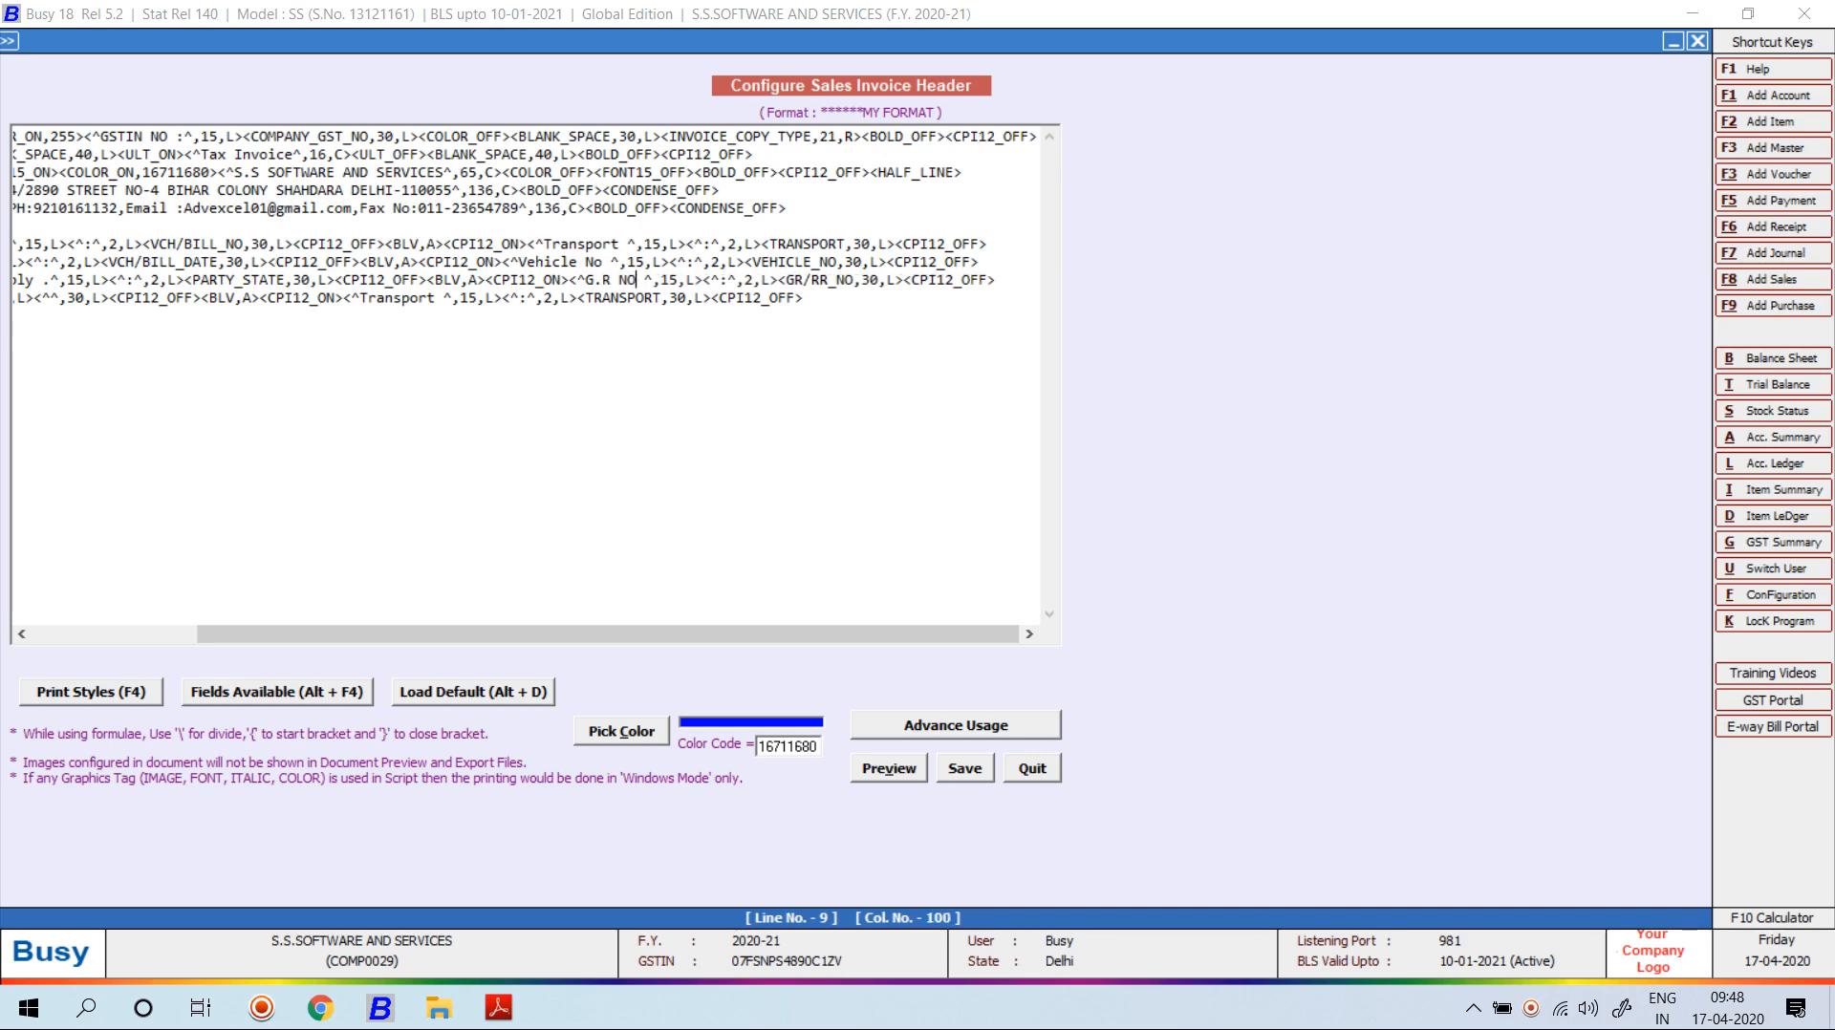
left_click(435, 298)
Rename line 10's 'Transport' label to 'Order Date'.
key("BackSpace")
key("BackSpace")
key("BackSpace")
key("BackSpace")
key("BackSpace")
key("BackSpace")
key("BackSpace")
key("BackSpace")
key("BackSpace")
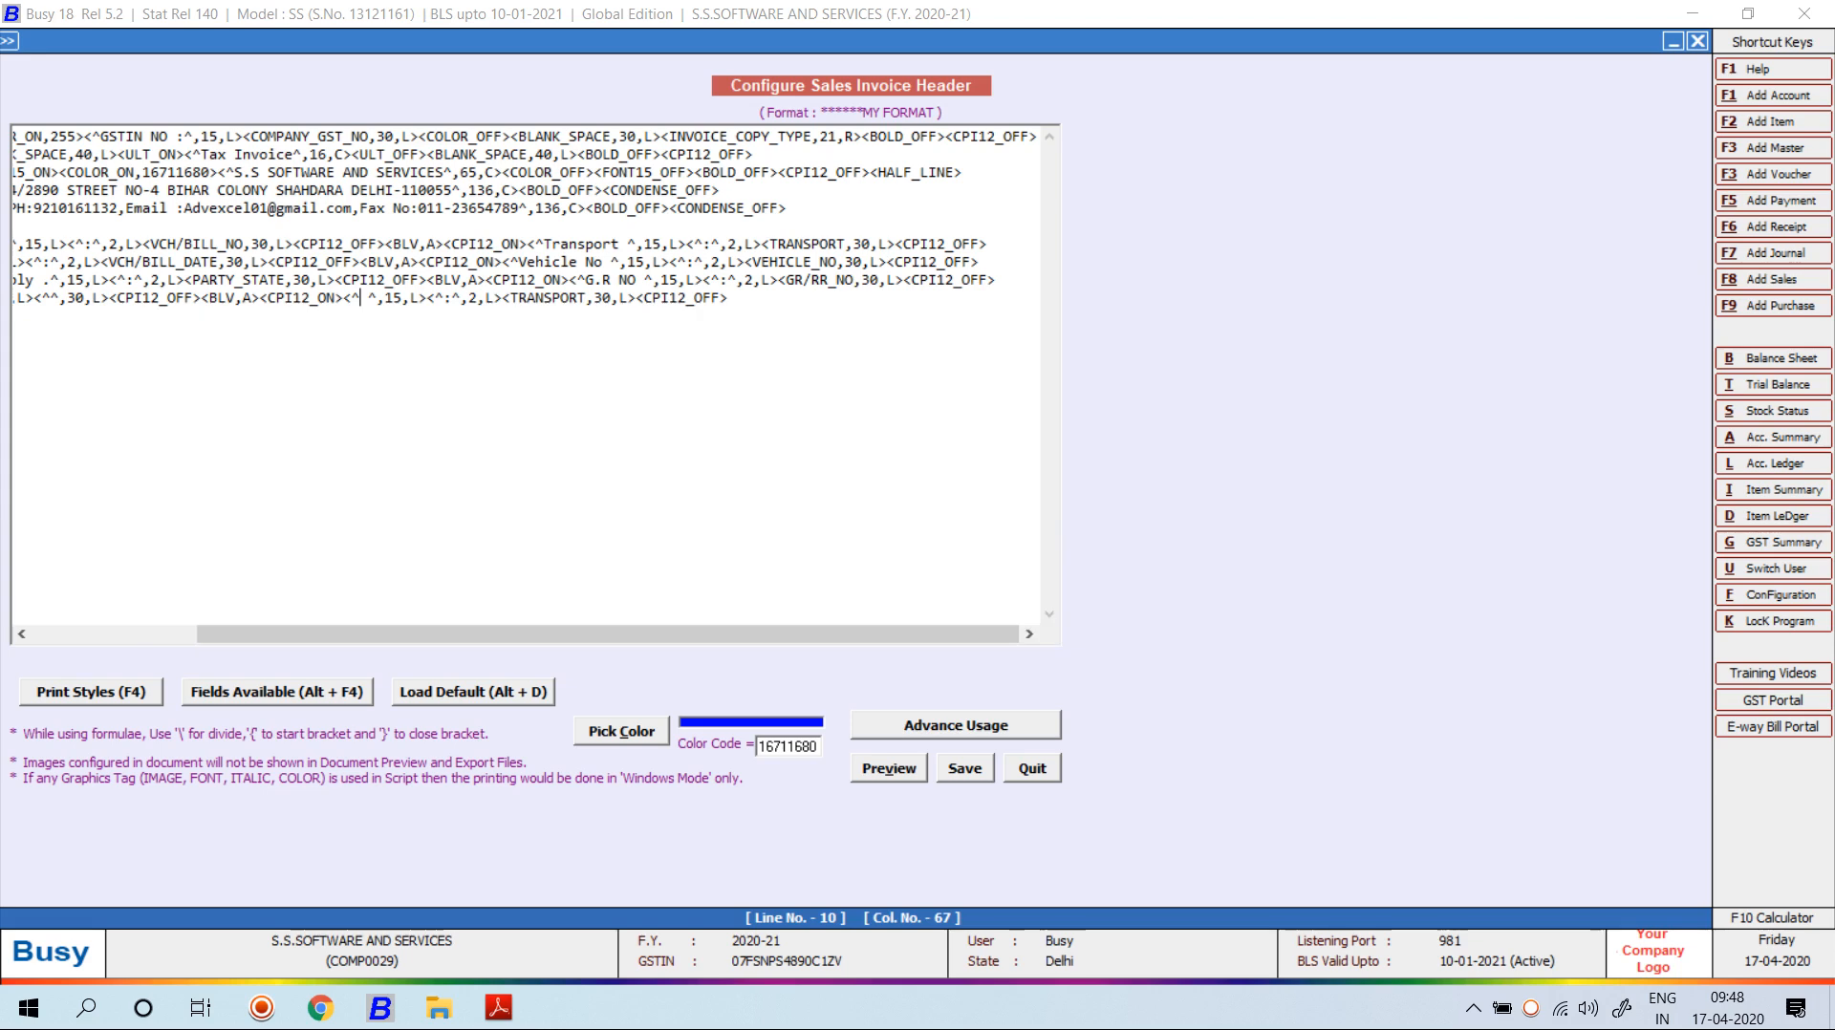
type("OFF><BLV,A><CPI12_ON><^Order Date")
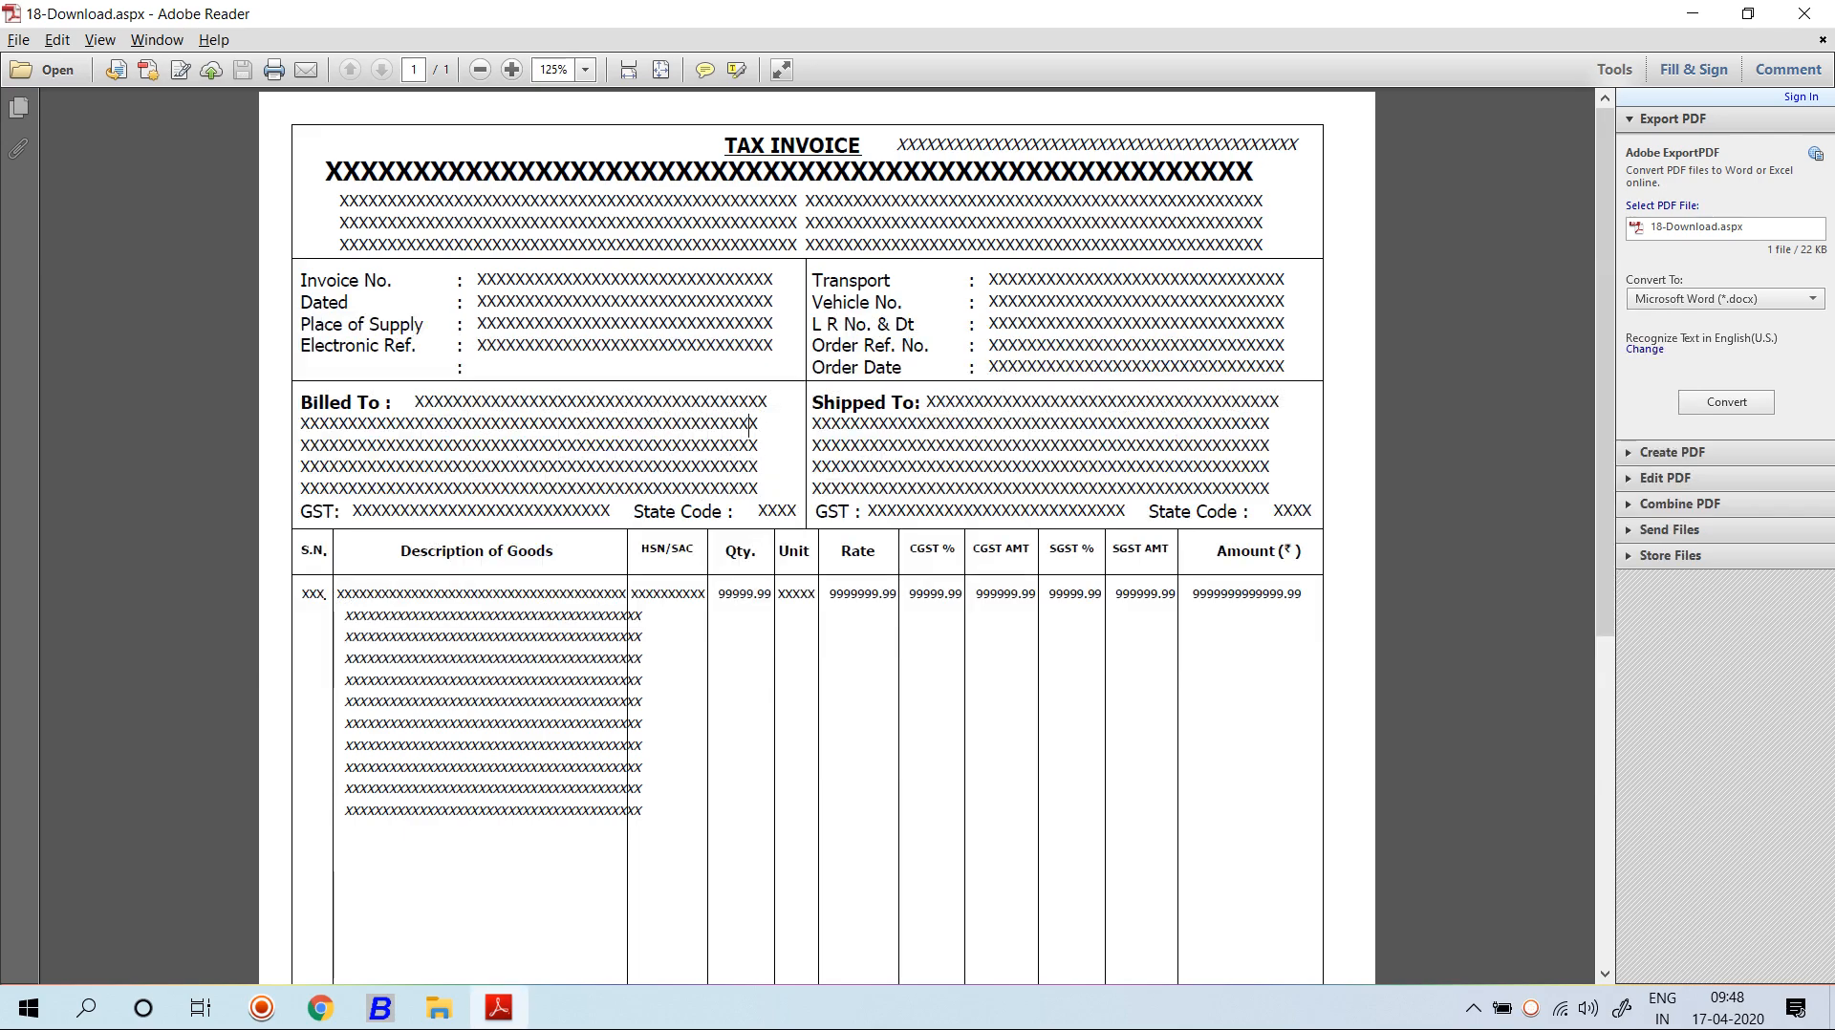
key("alt+Tab")
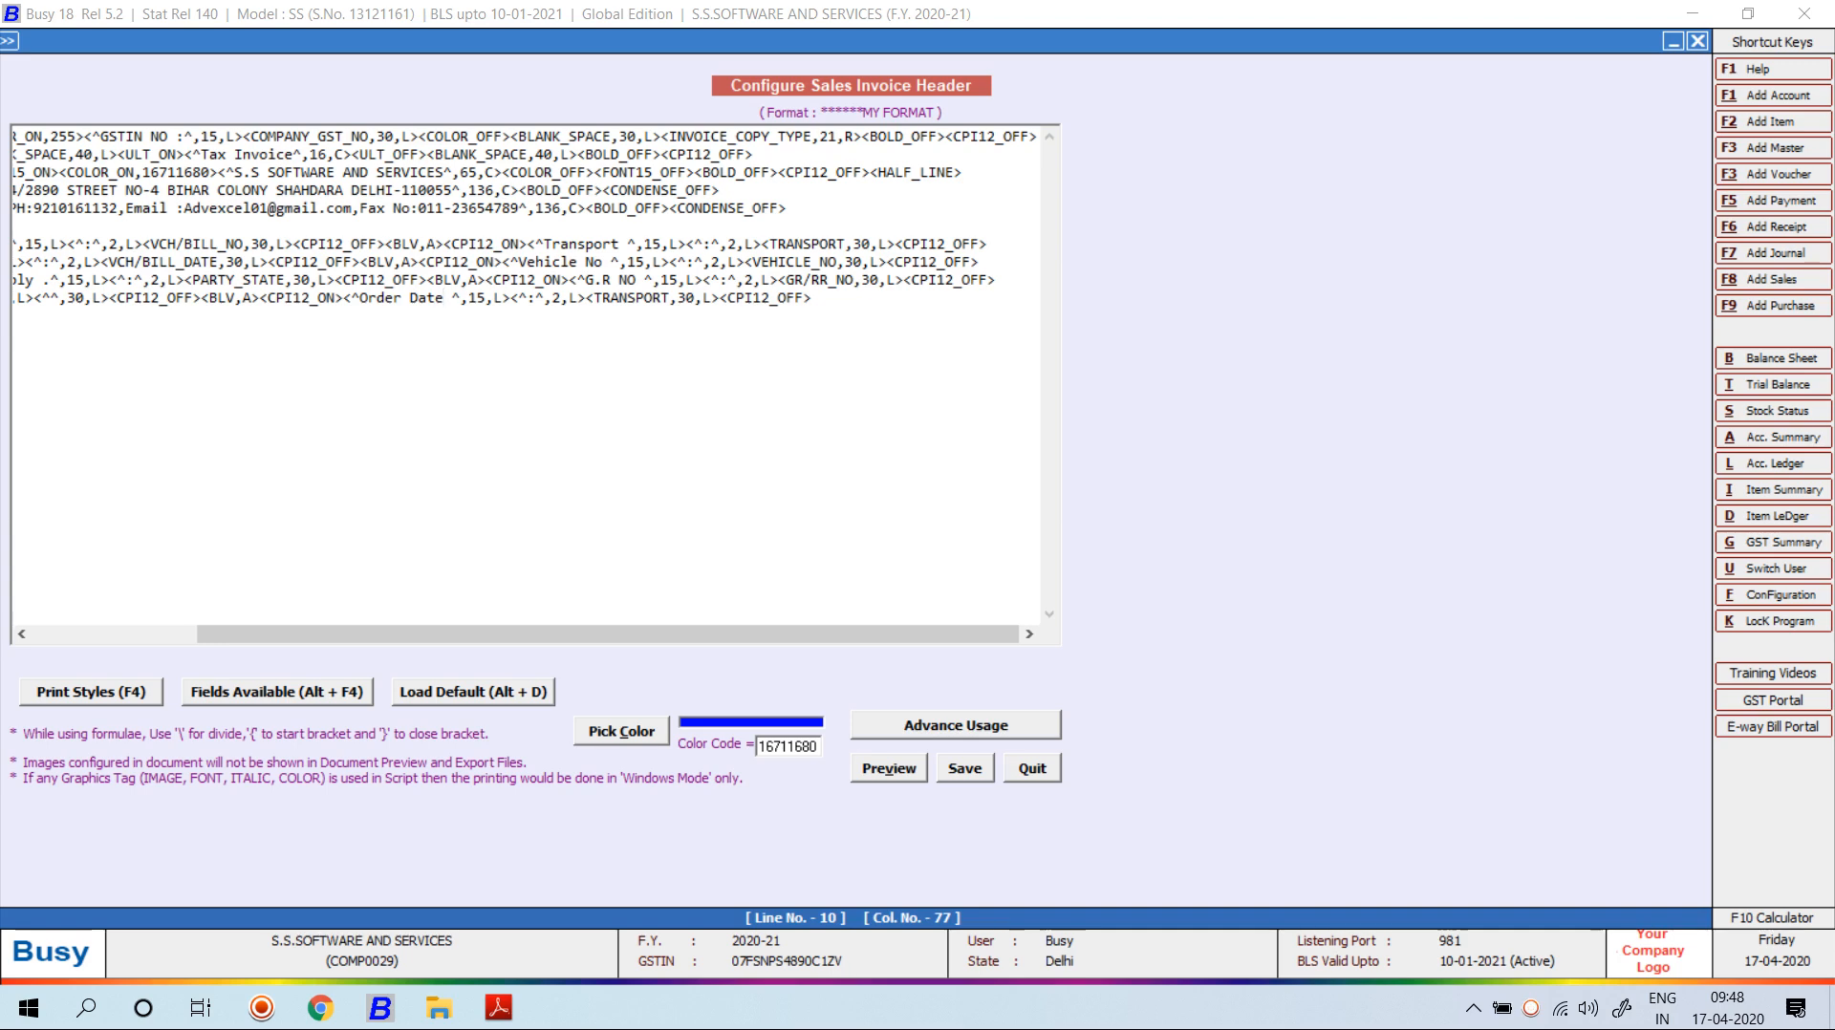
left_click_drag(812, 298, 11, 301)
left_click(606, 298)
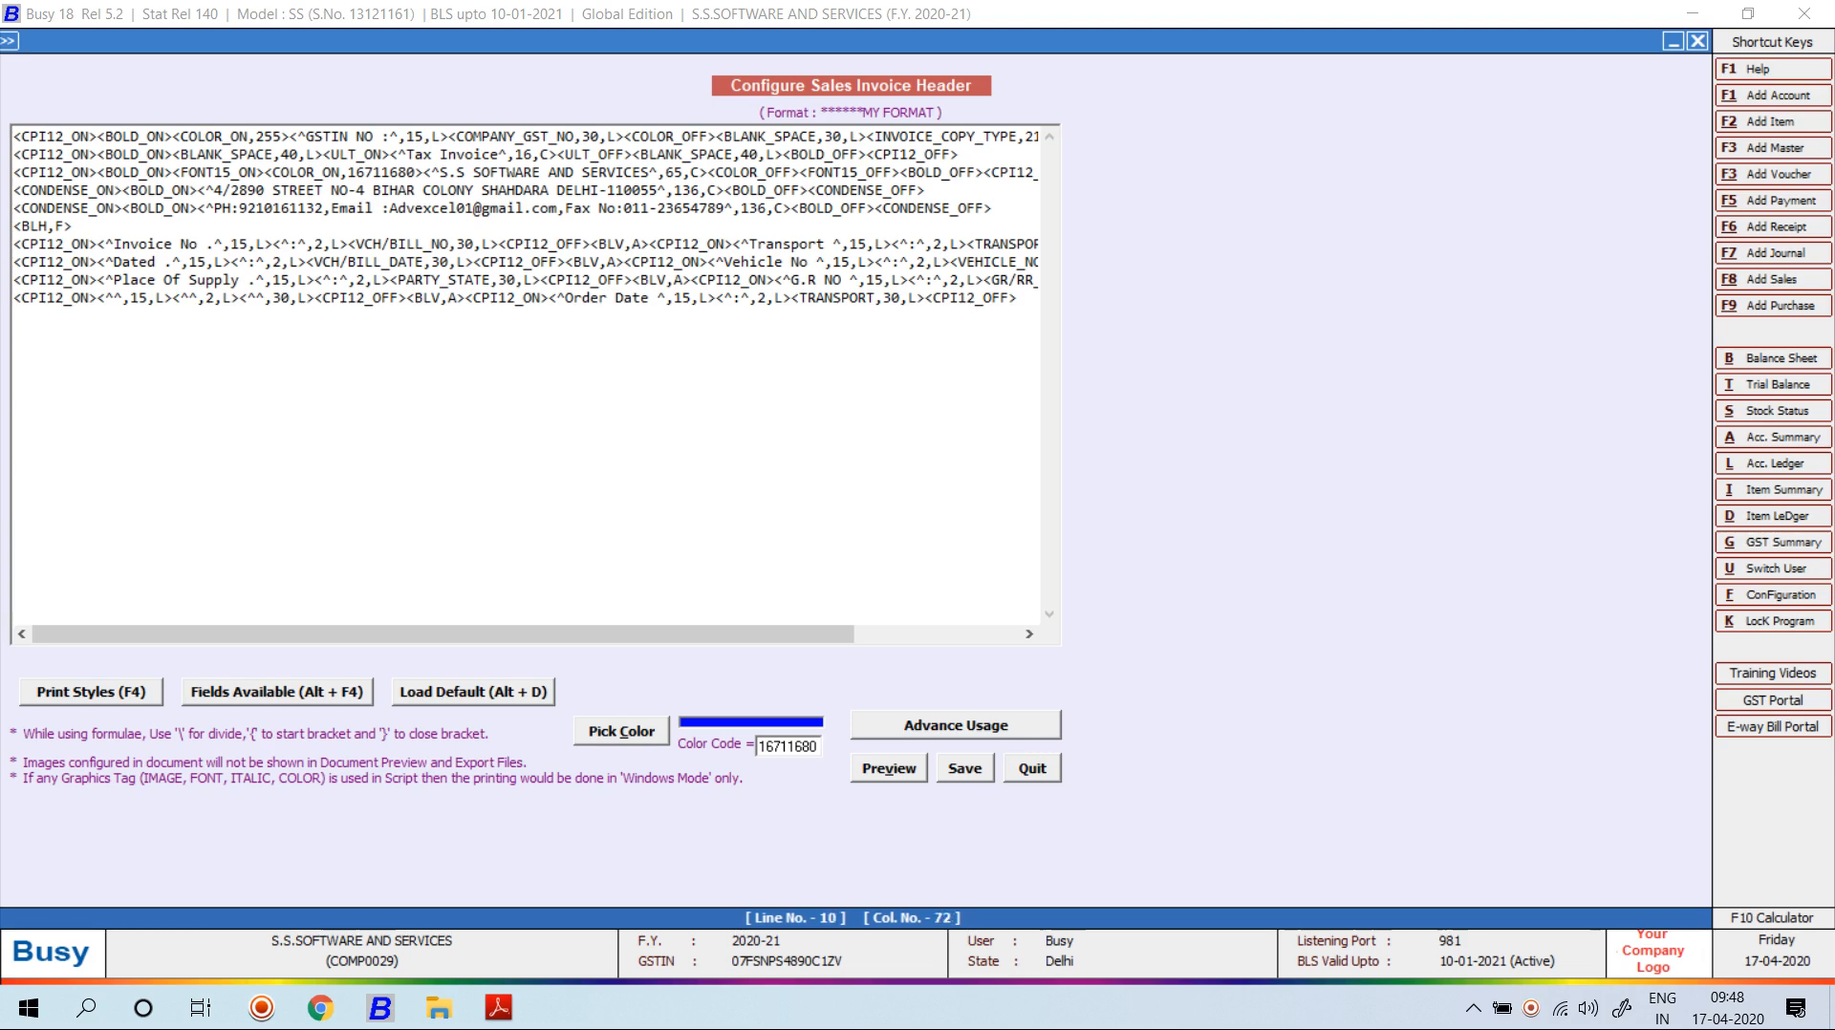
Replace line 10's TRANSPORT field with ORDER_NO/DATE_CONTINUOUS from the alphabetical fields list.
left_click(925, 298)
key("BackSpace")
key("BackSpace")
key("BackSpace")
key("BackSpace")
key("BackSpace")
key("BackSpace")
key("BackSpace")
key("BackSpace")
key("BackSpace")
key("BackSpace")
key("BackSpace")
key("BackSpace")
key("BackSpace")
key("BackSpace")
key("BackSpace")
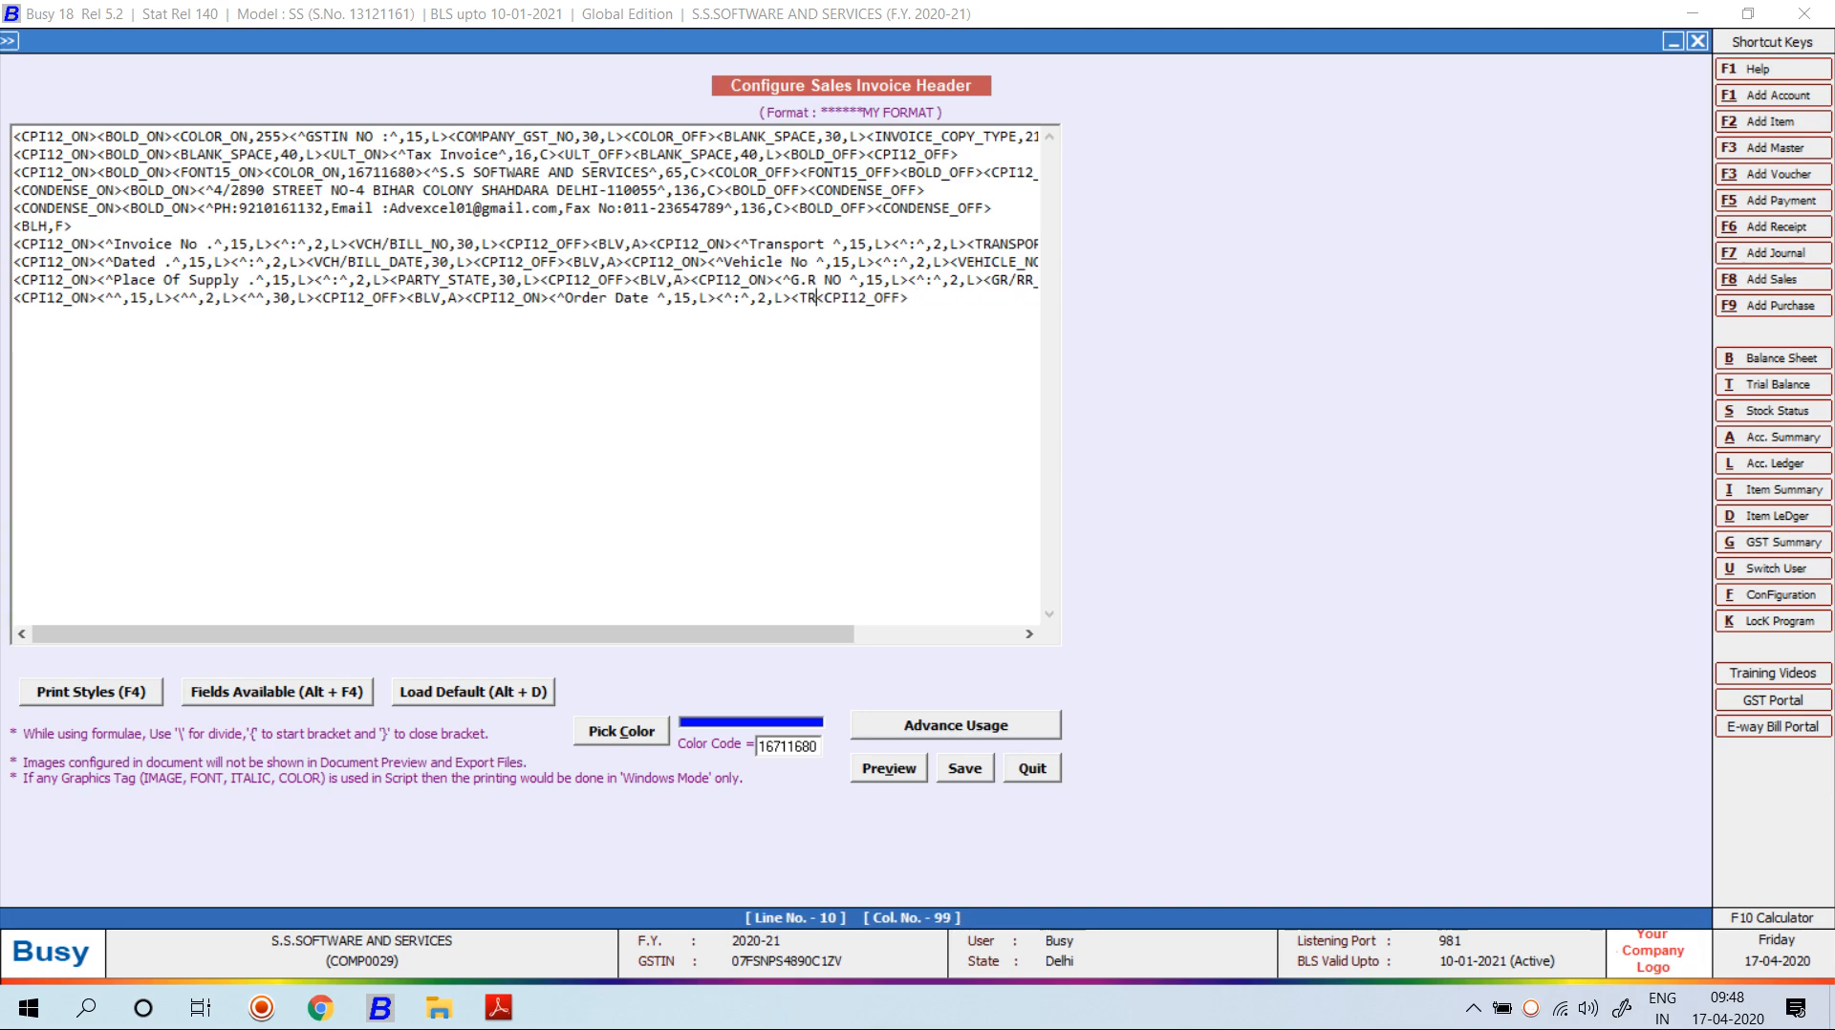
key("alt+F4")
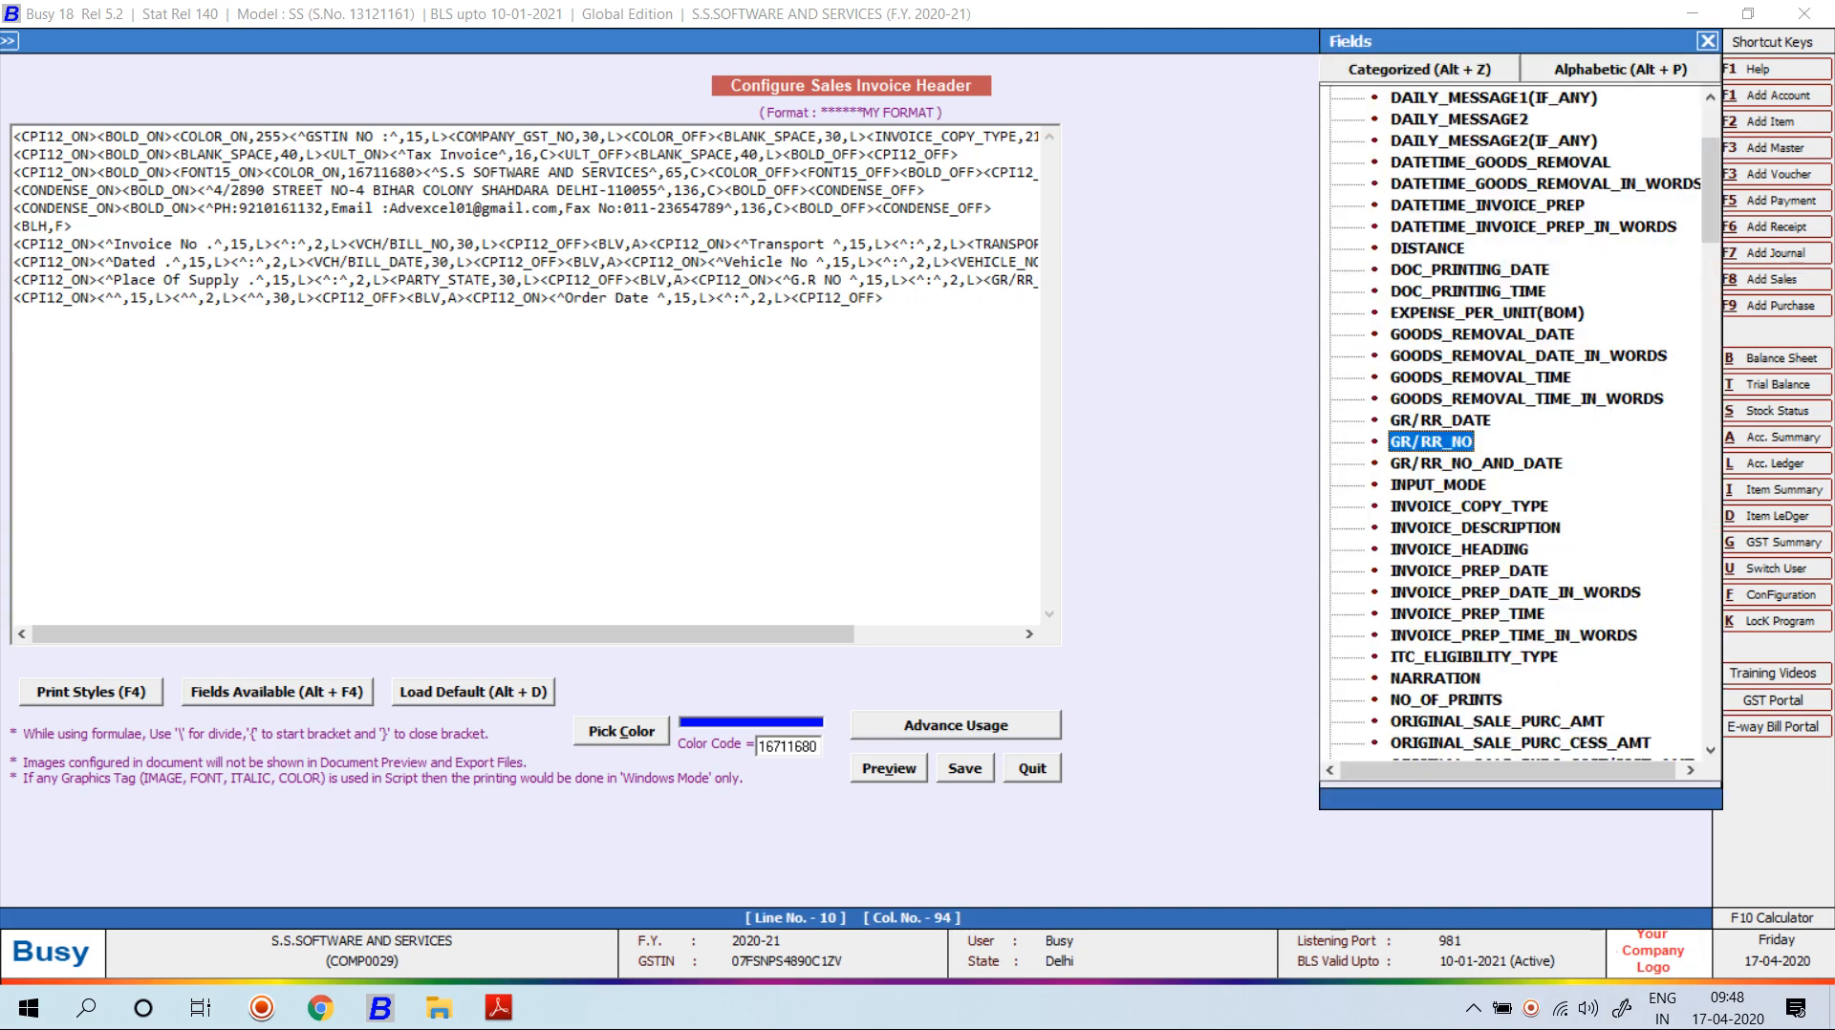
key("alt+p")
left_click(1434, 170)
key("o")
key("o")
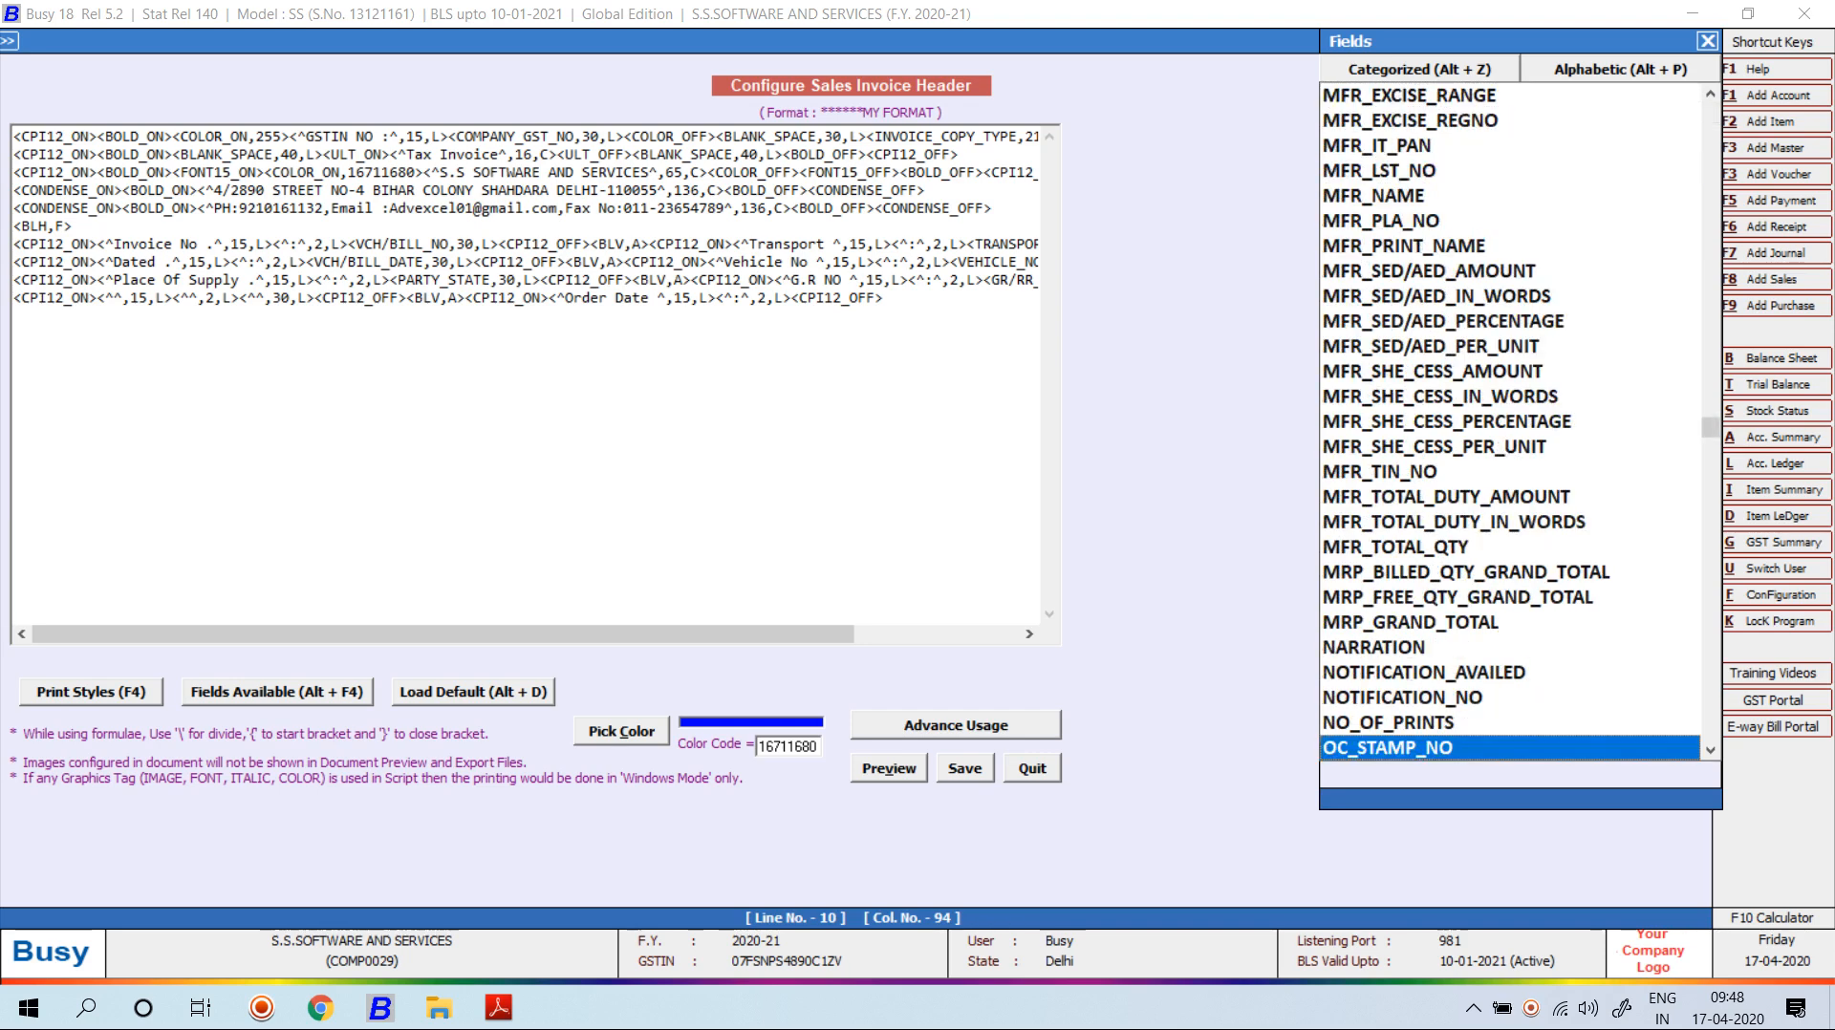
key("o")
key("o")
key("o")
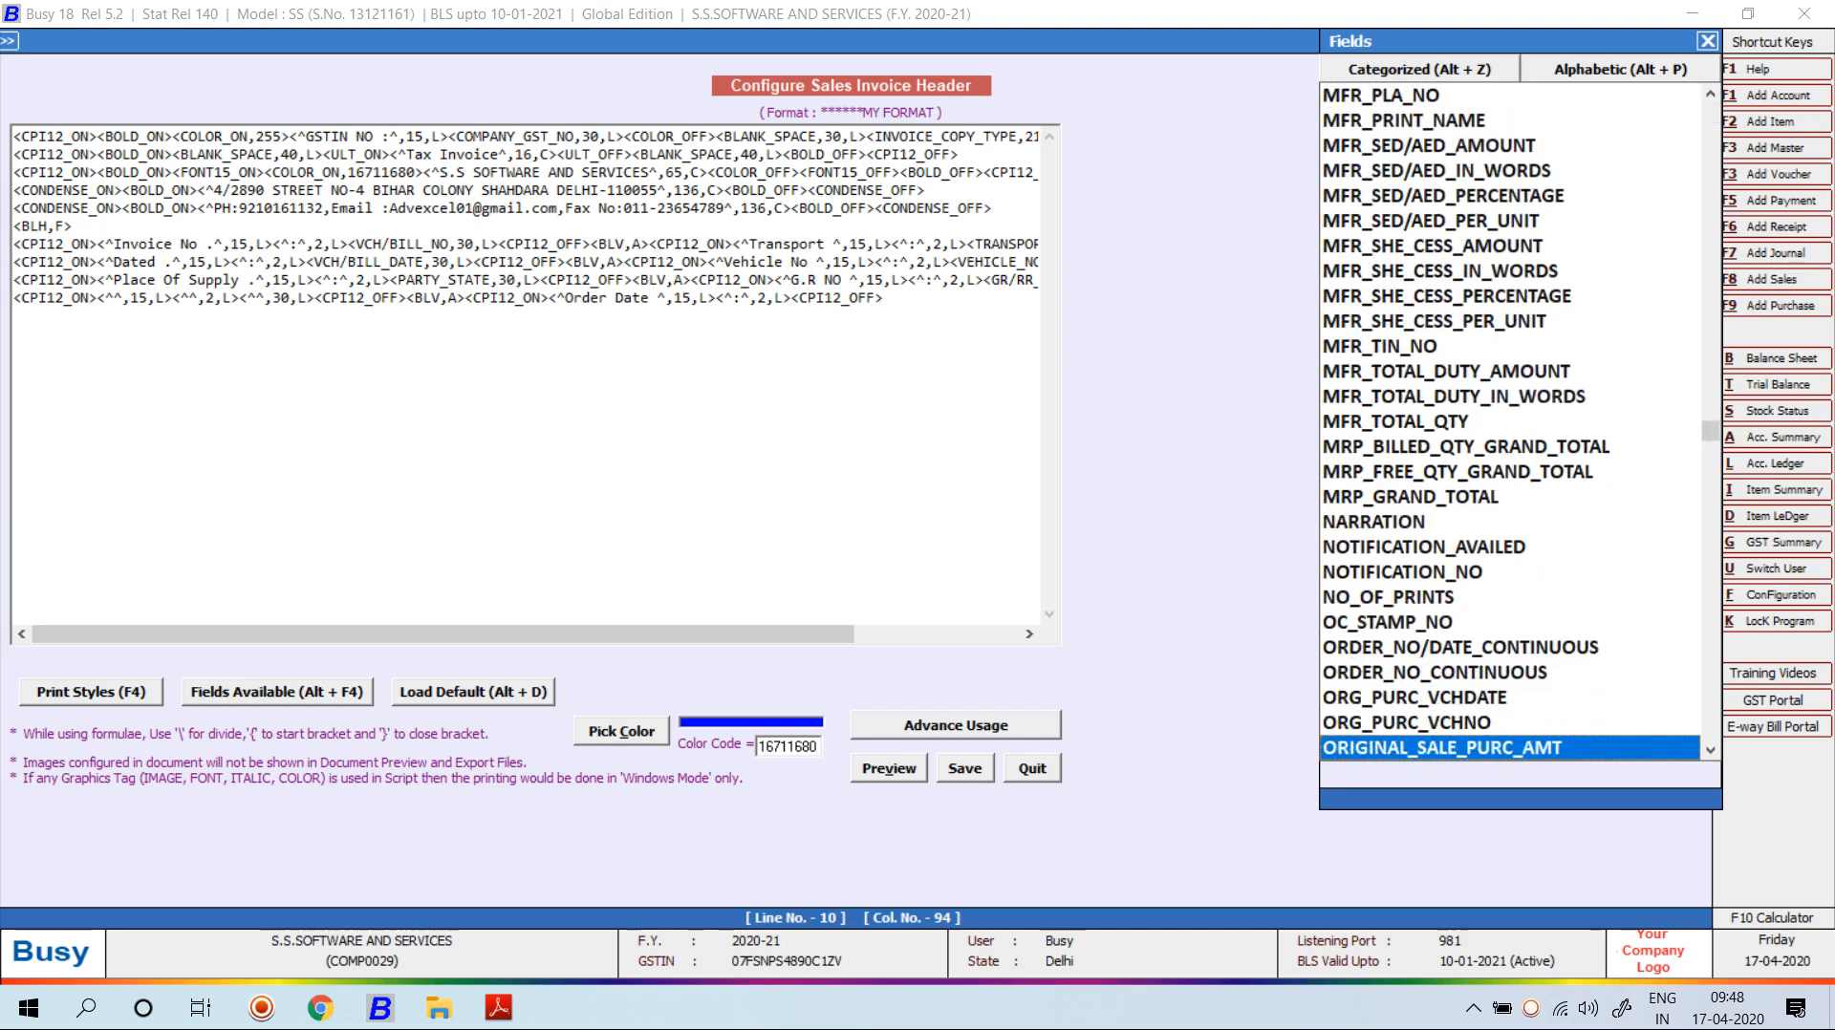
key("o")
key("o")
key("o")
key("o")
key("o")
key("o")
key("o")
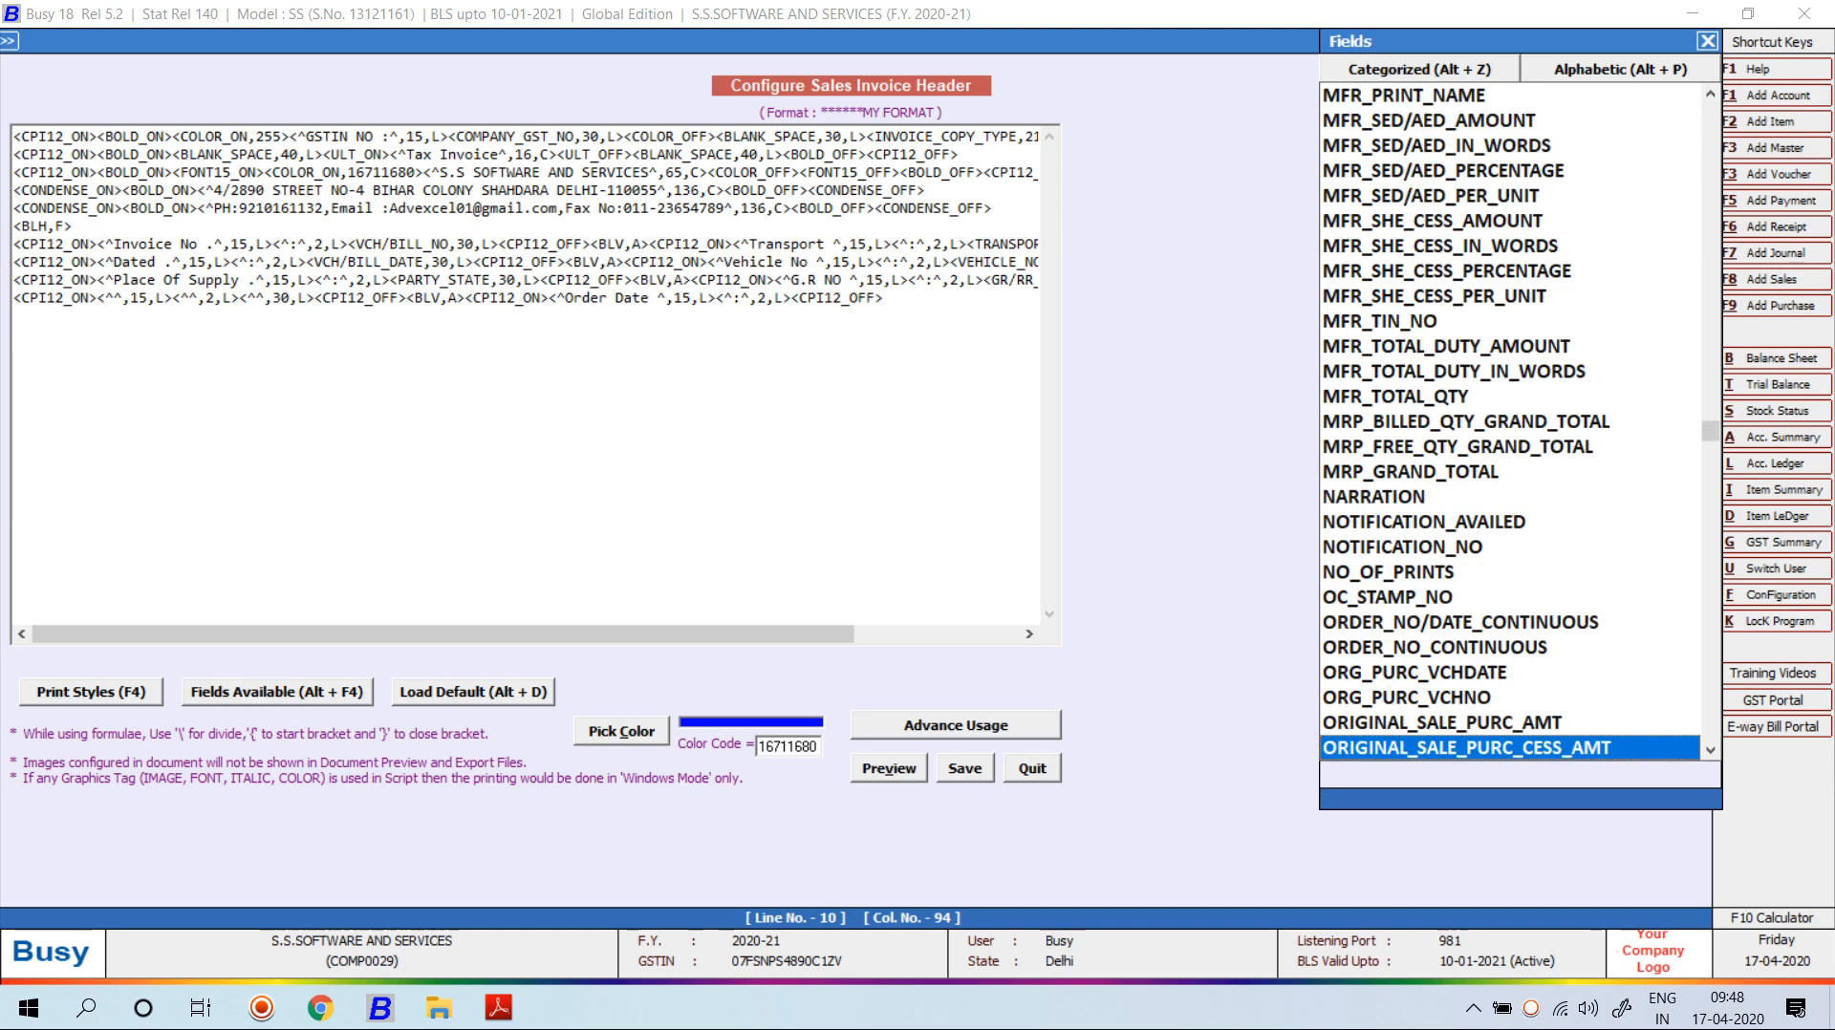
left_click(1434, 548)
key("o")
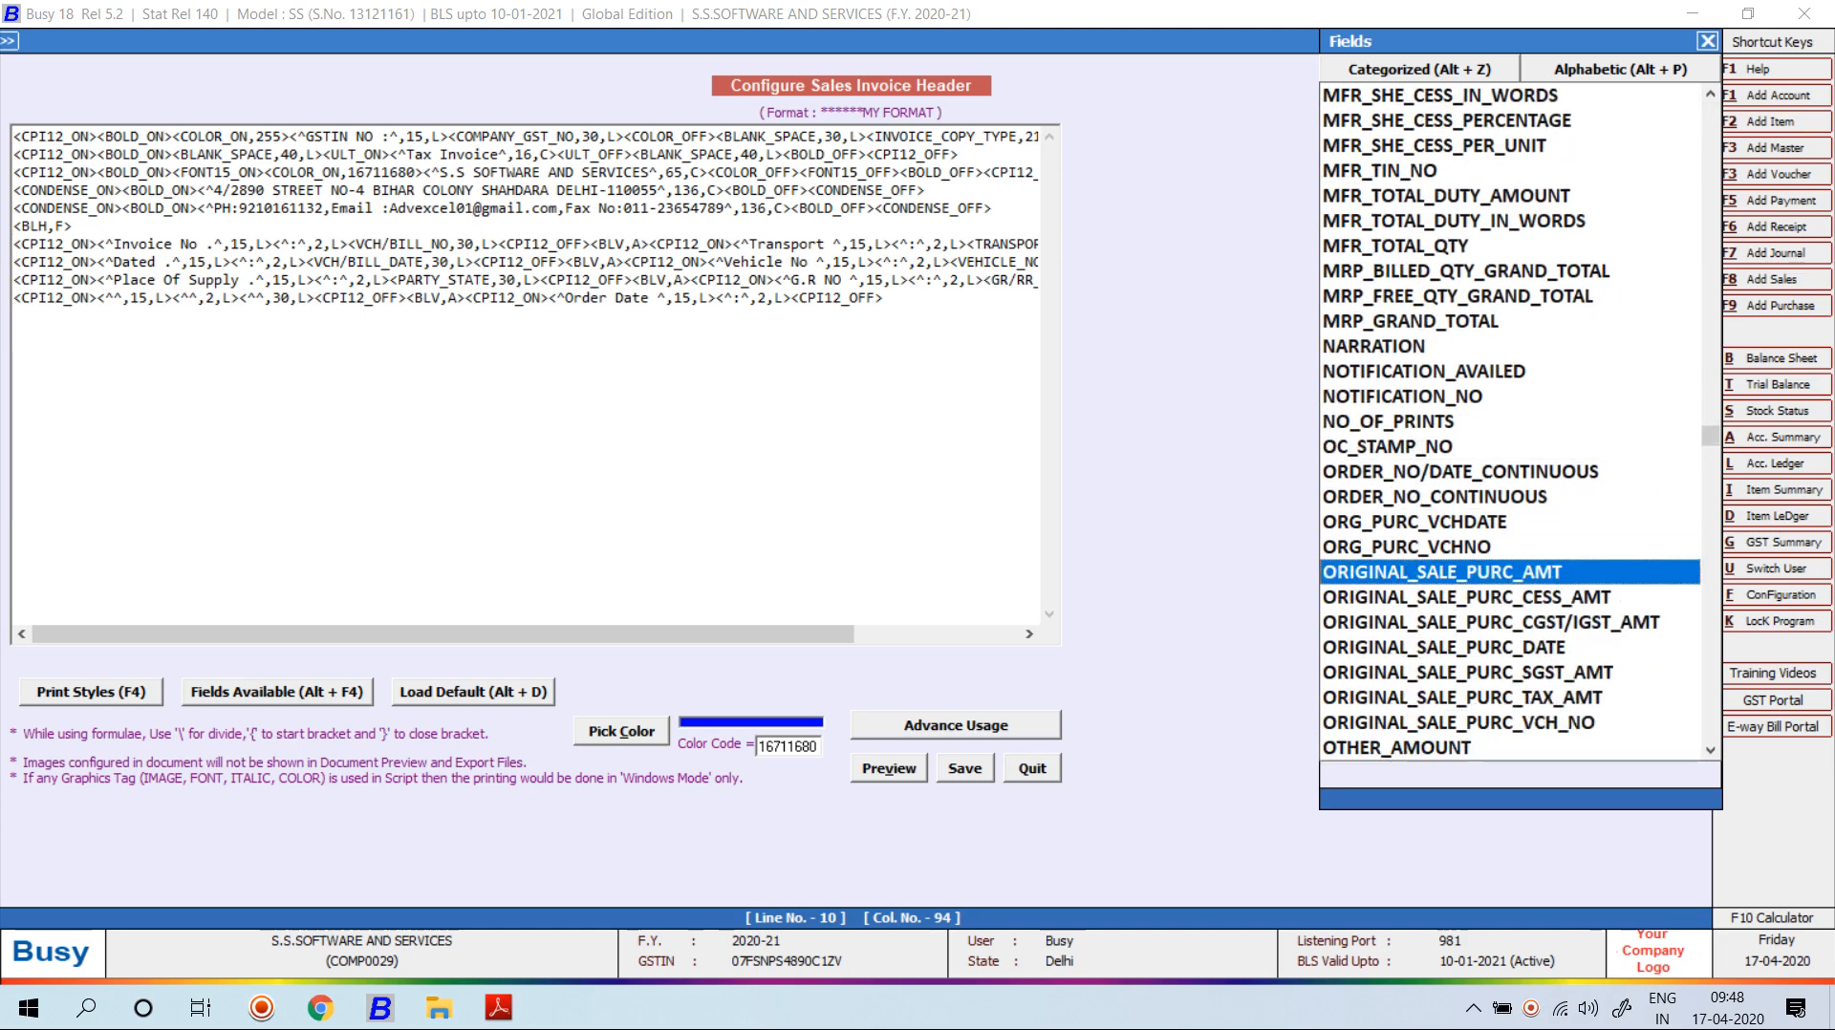
key("Up")
key("Up")
key("Up")
key("Up")
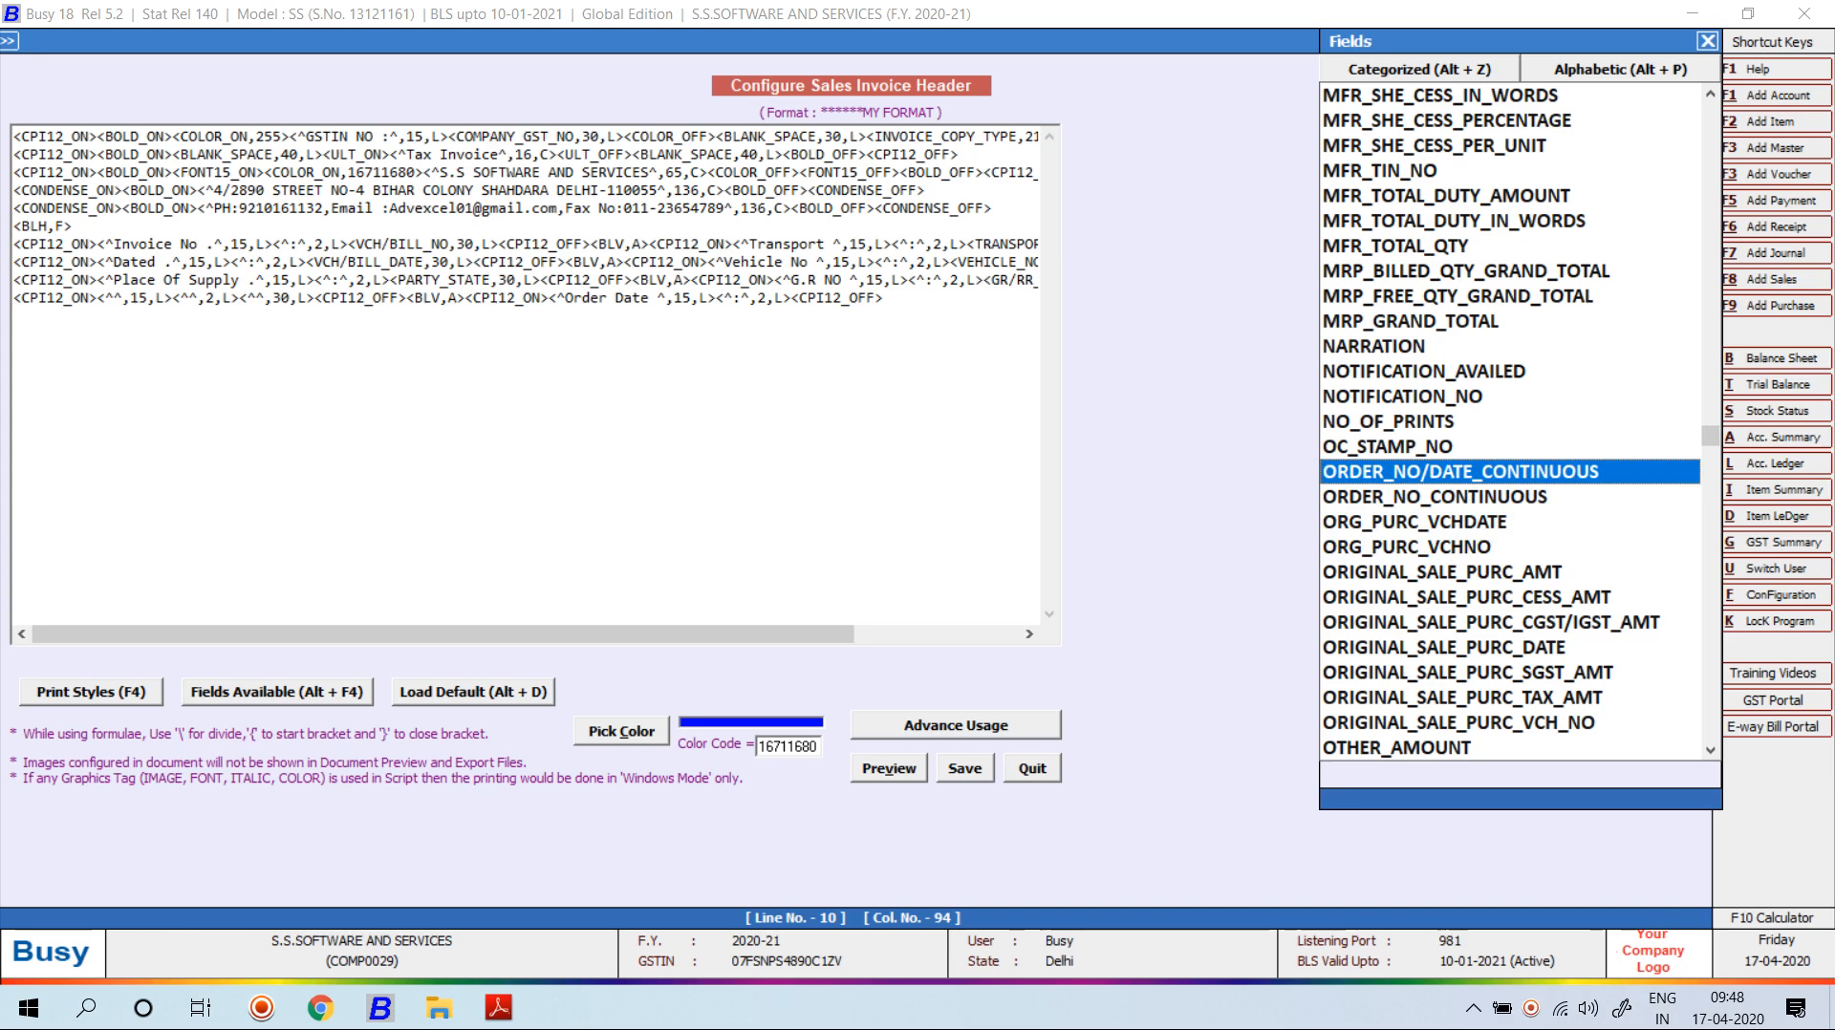
key("Return")
Change the order field's width from 80 to 30 and preview the header.
key("Left")
key("Left")
key("Left")
key("BackSpace")
key("BackSpace")
type("30")
key("alt+v")
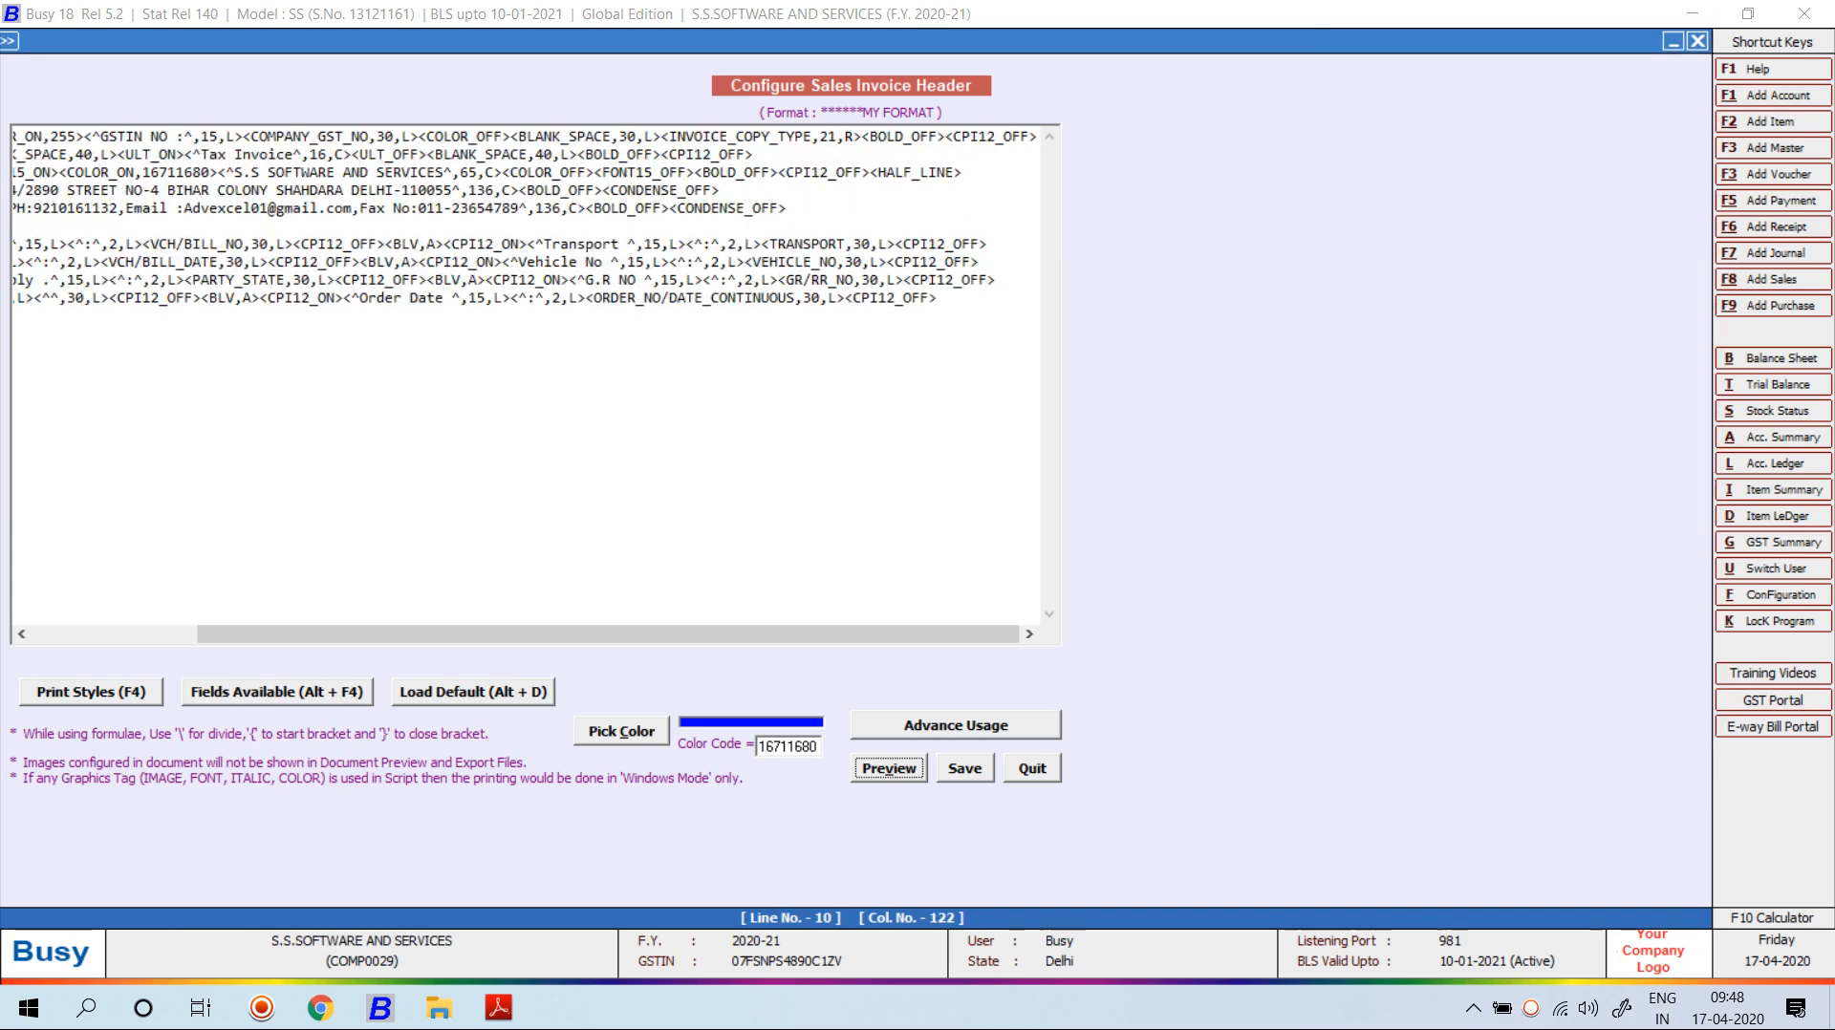
Add a <BLH,F> horizontal line tag on line 11 to close the header box.
key("alt+Tab")
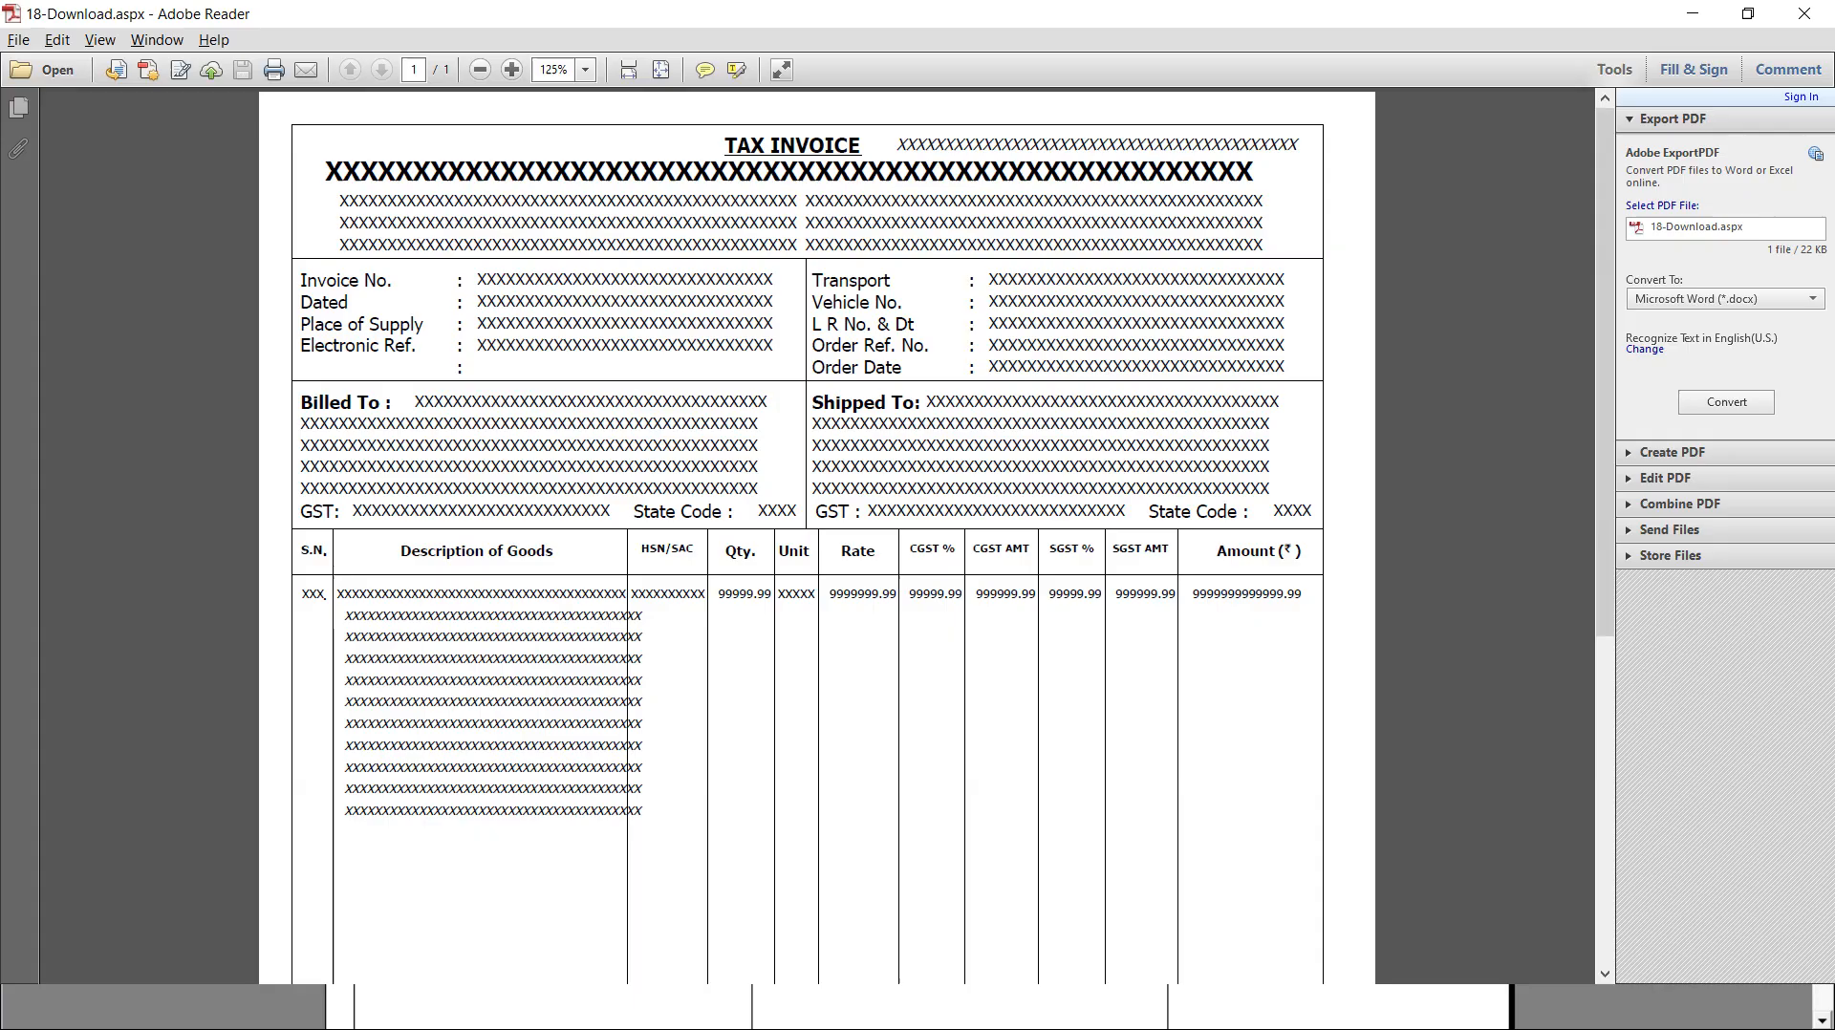
key("alt+Tab")
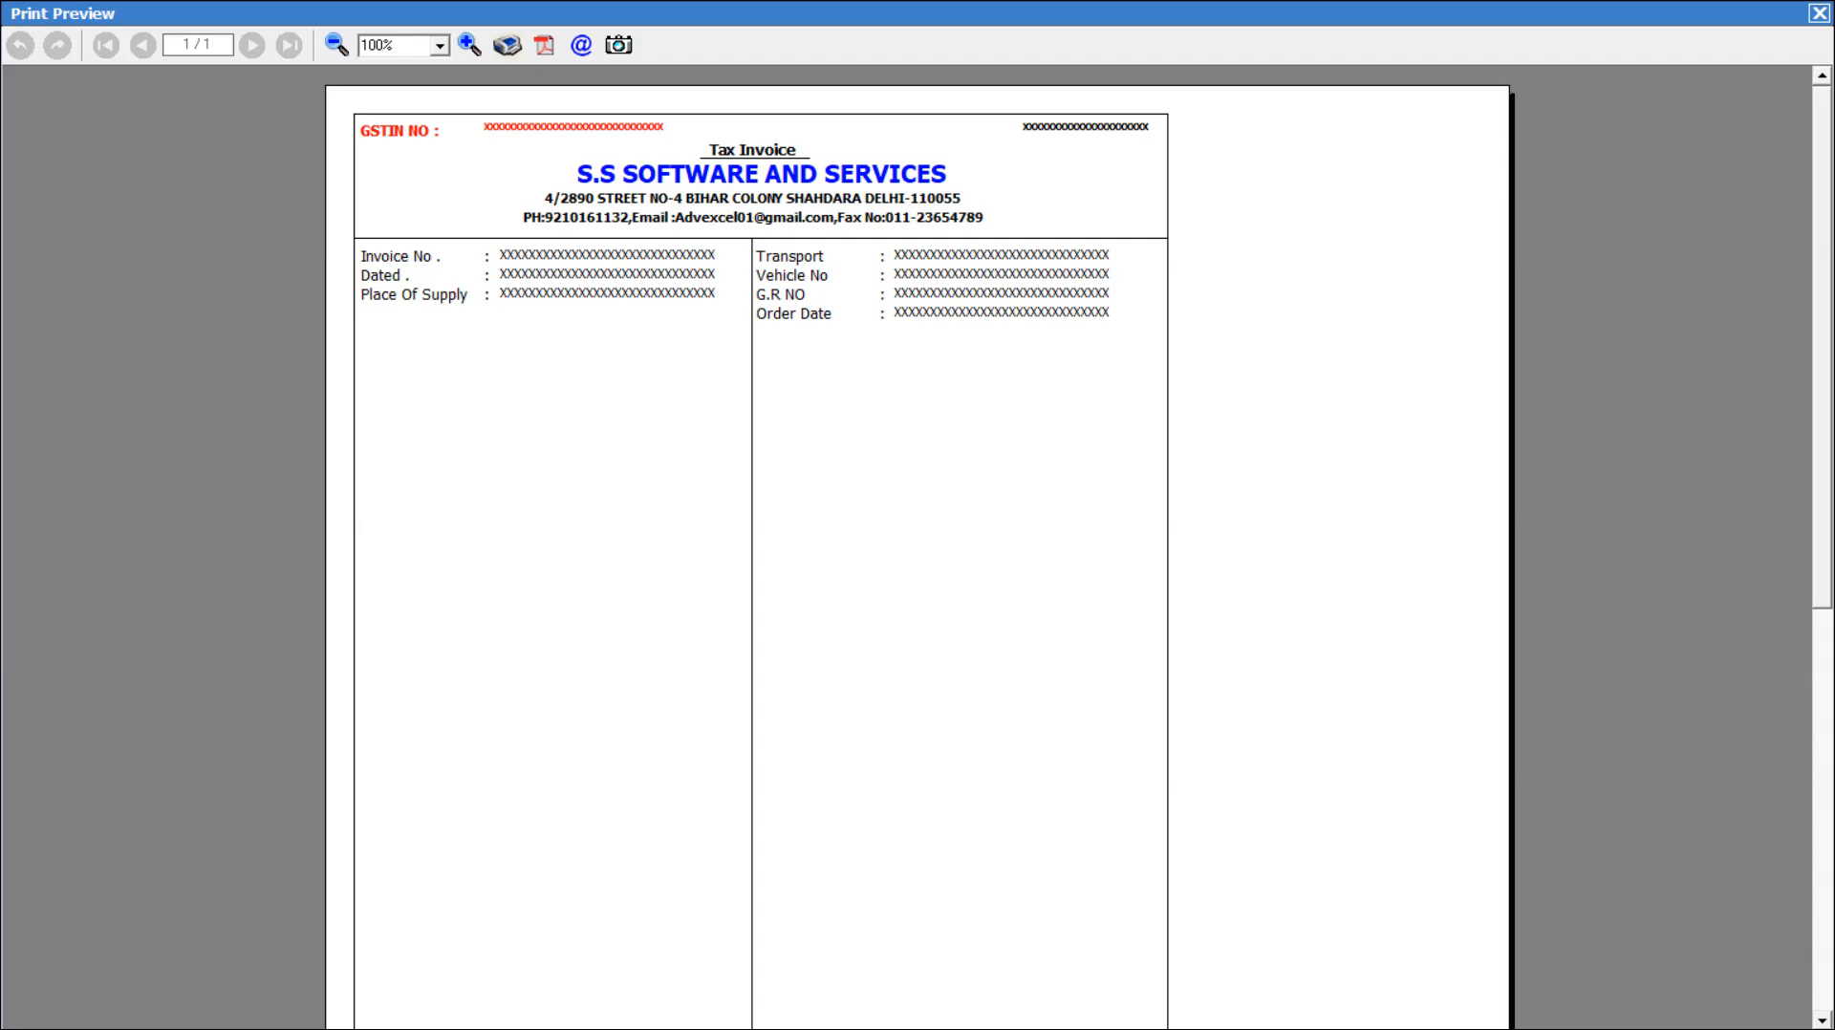
key("alt+Tab")
key("alt+Tab")
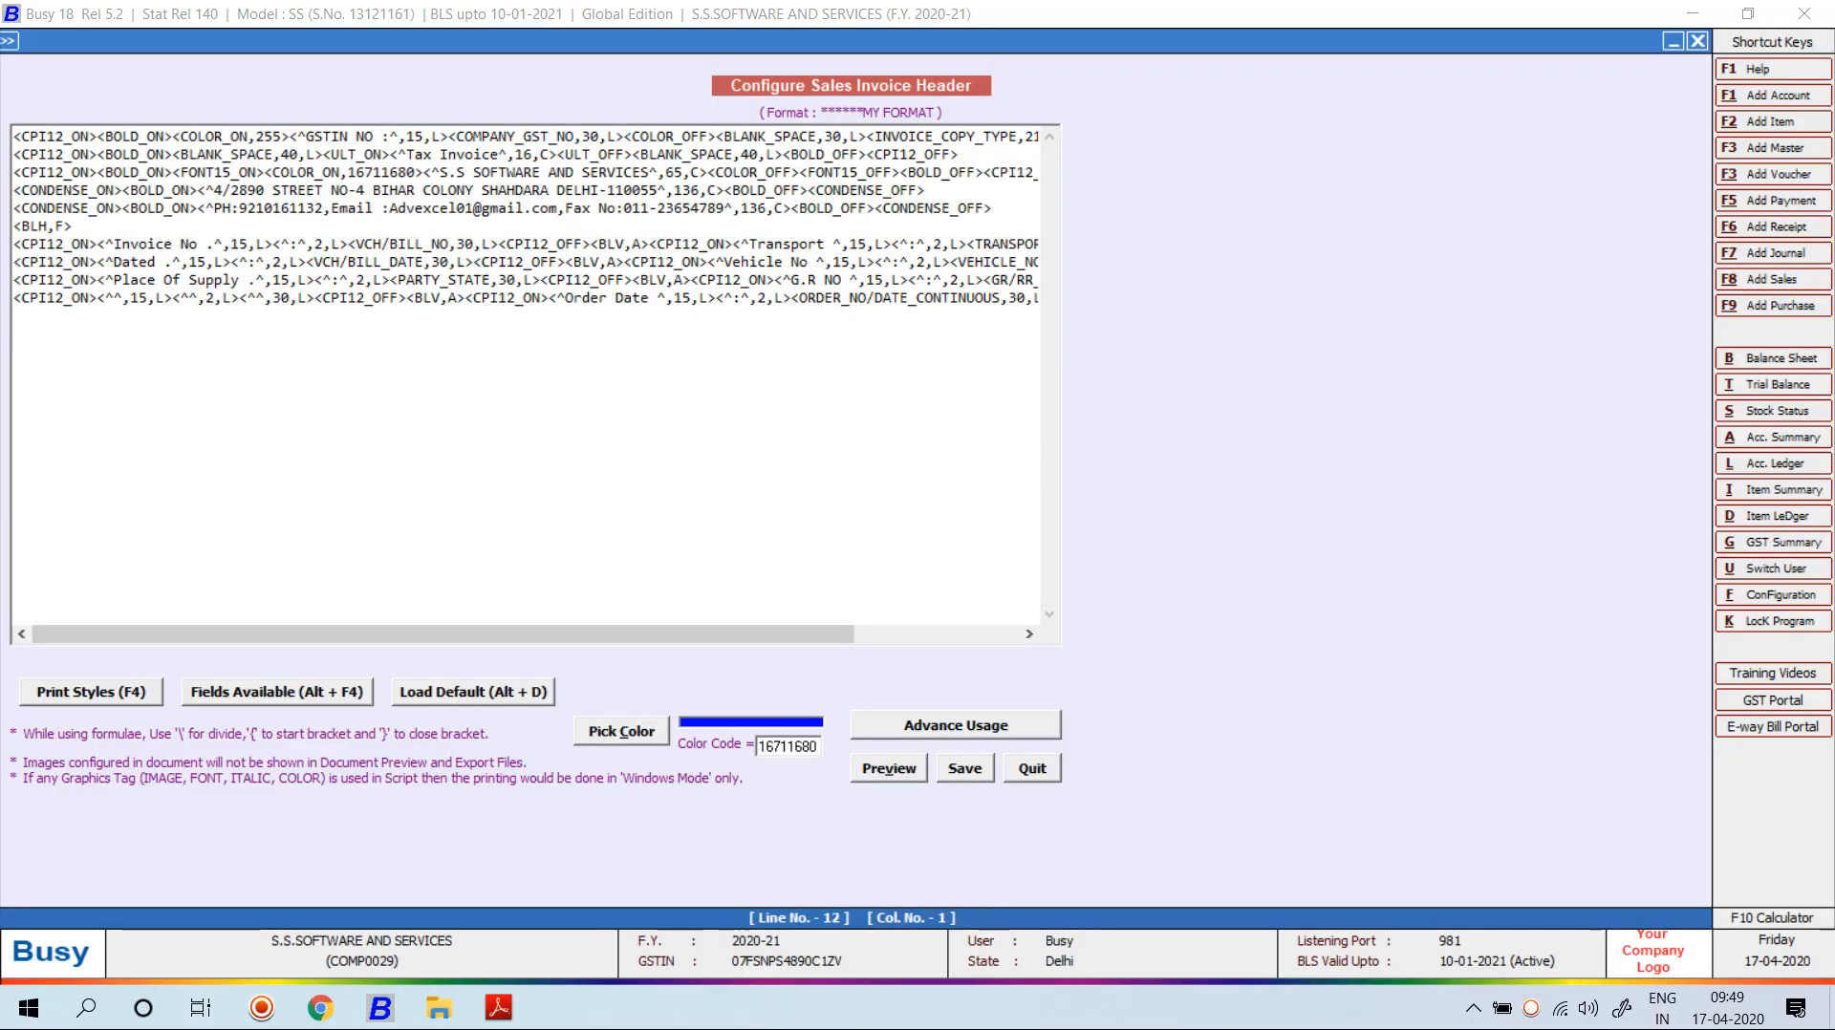
type("<BLH,F>")
Preview the header, compare it with the reference invoice, then show the desktop.
key("Tab")
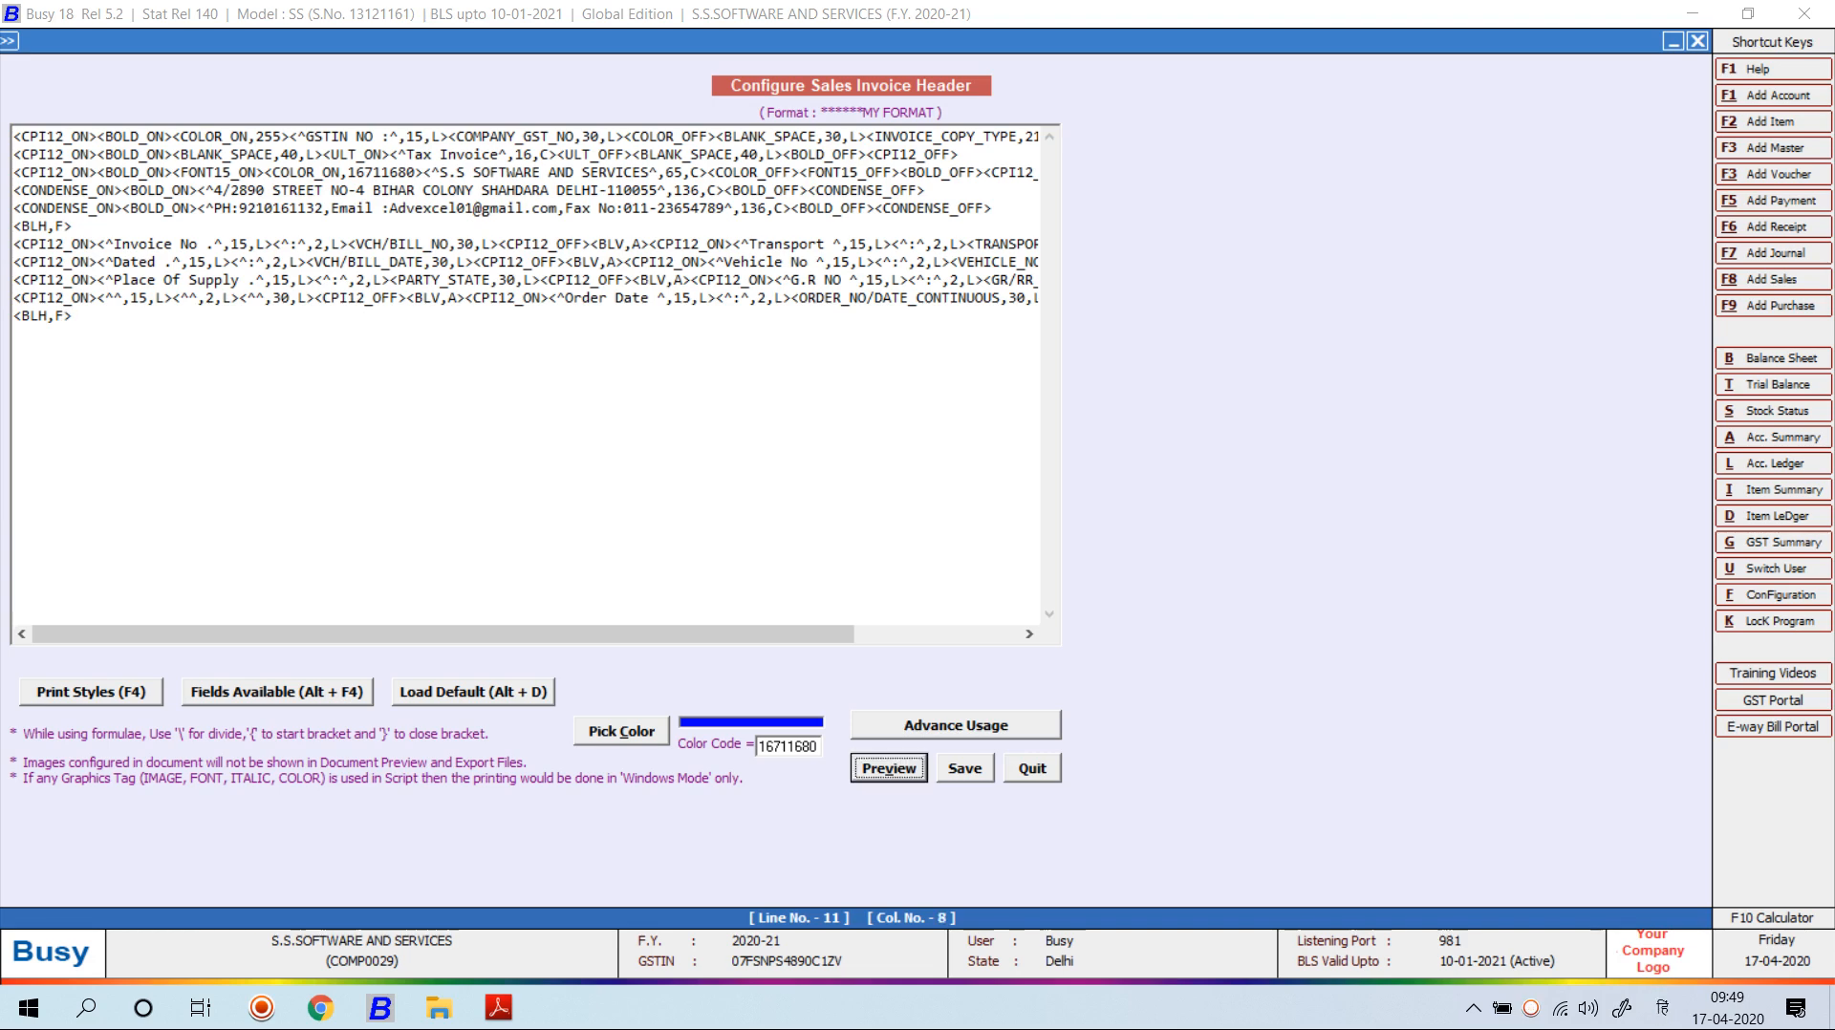
key("Return")
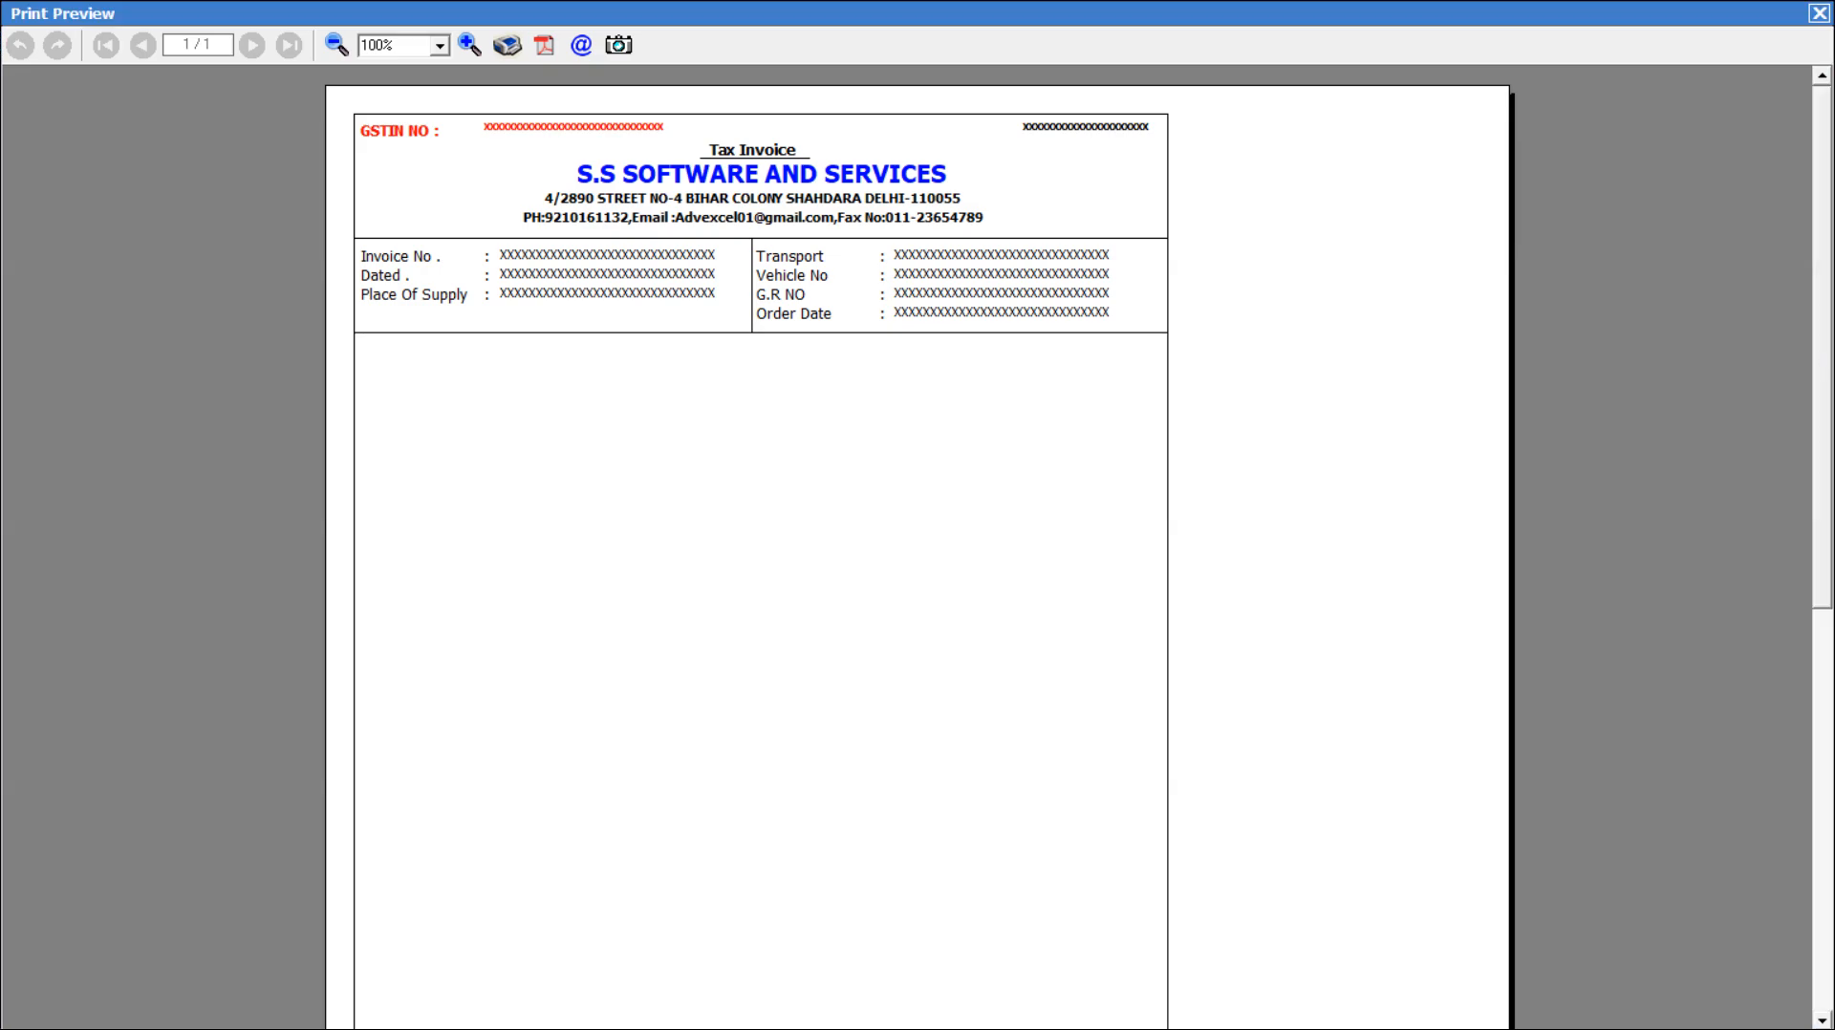
key("alt+Tab")
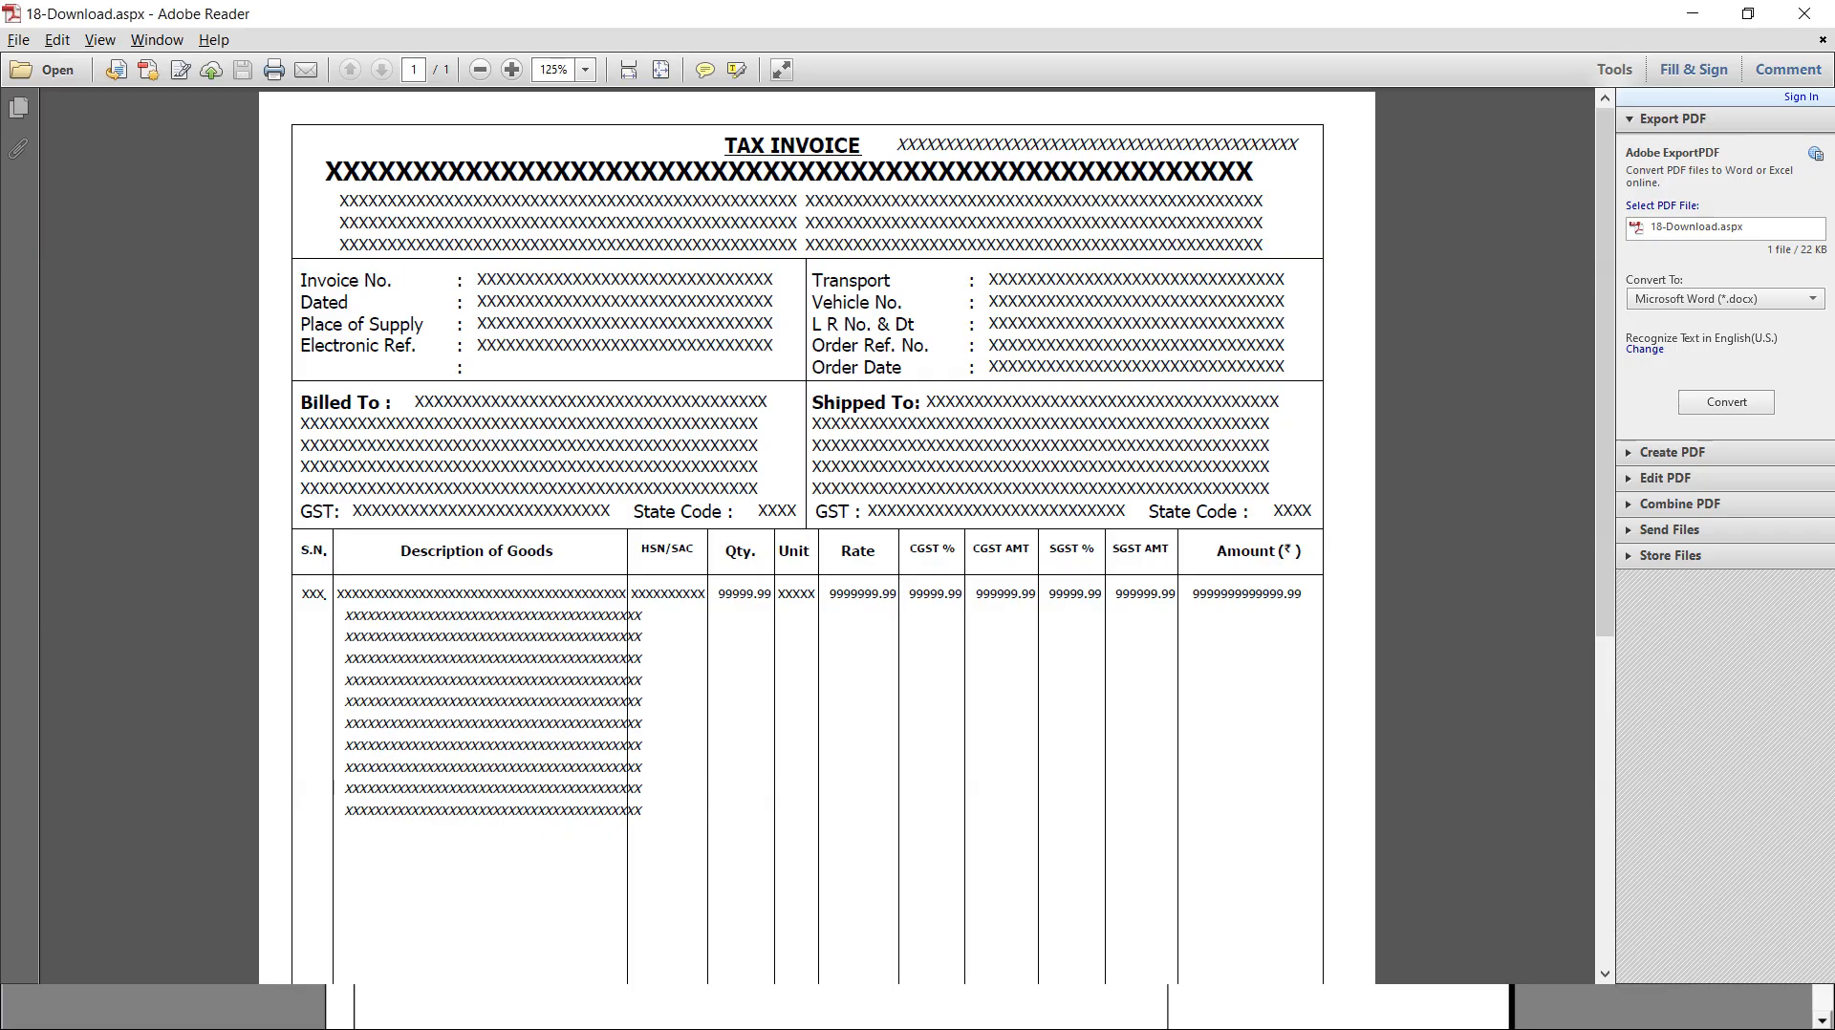
key("super+d")
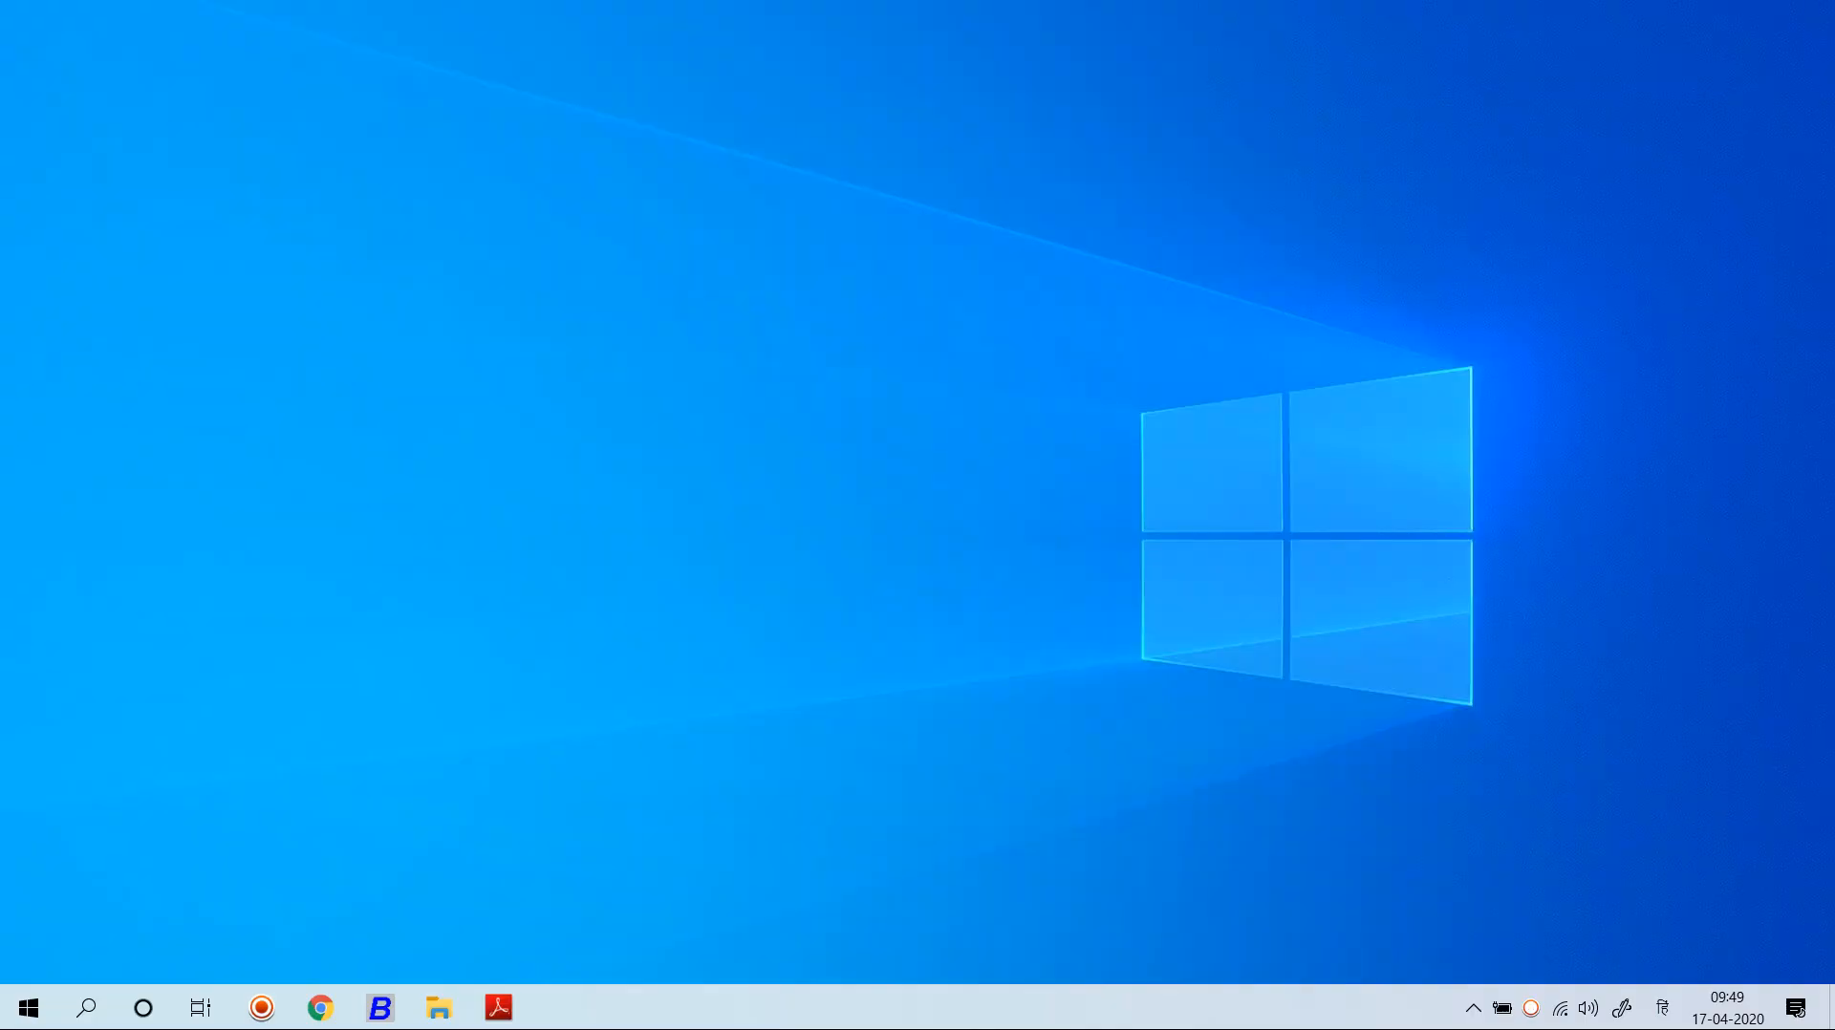